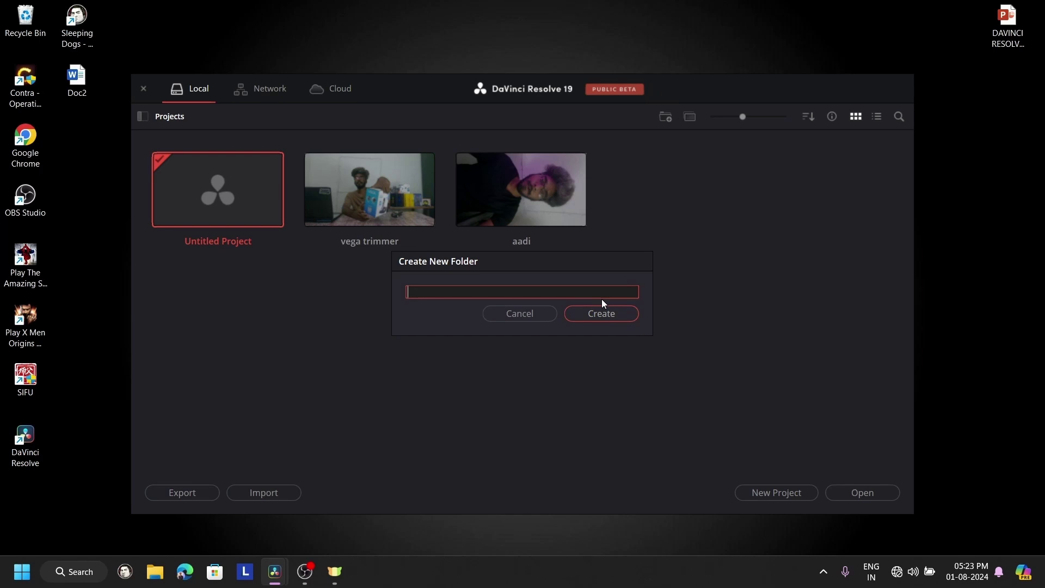
# Create a project folder named SHORTS and, inside it, a new project named FIRST SHORTS
pyautogui.write('SHORTS')
pyautogui.click(605, 304)
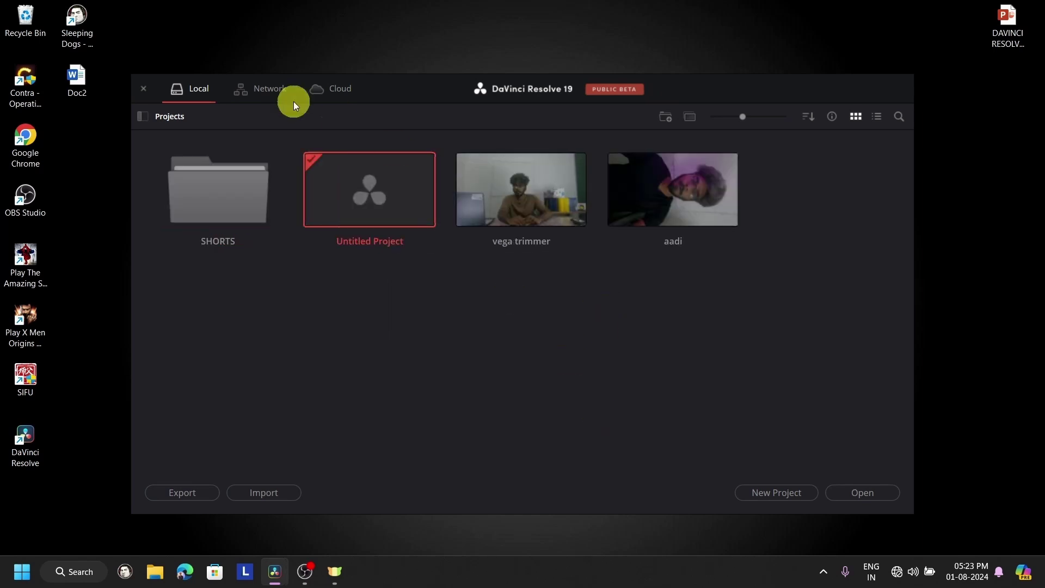
pyautogui.doubleClick(221, 202)
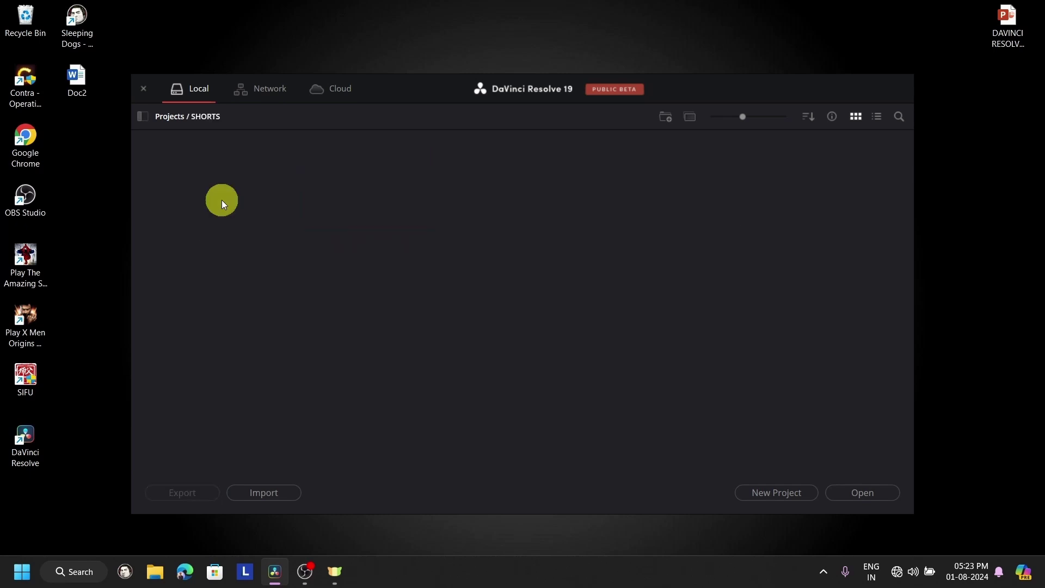
pyautogui.click(778, 494)
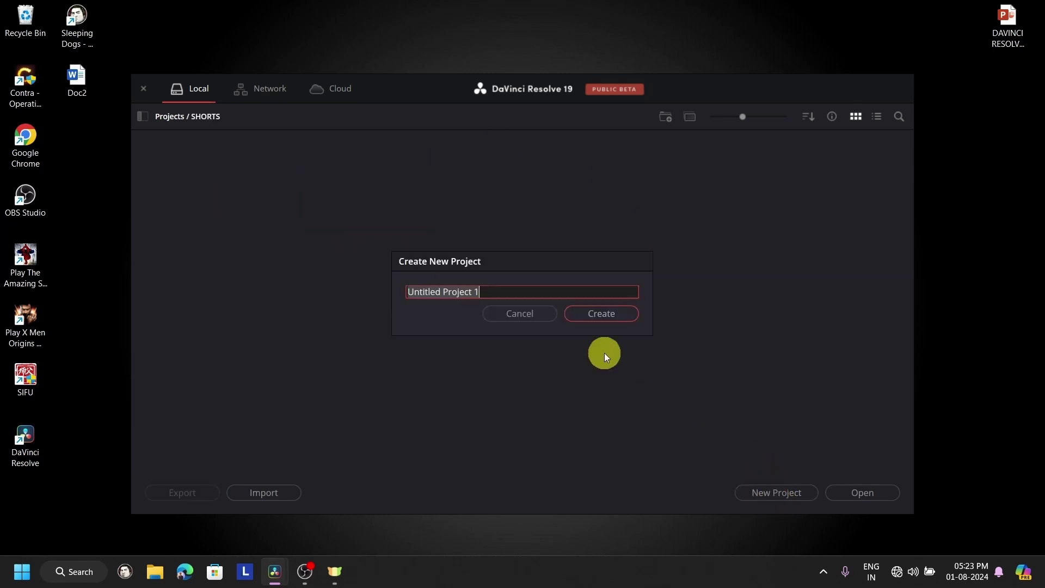
pyautogui.write('FIRST SHORTS')
pyautogui.press('Return')
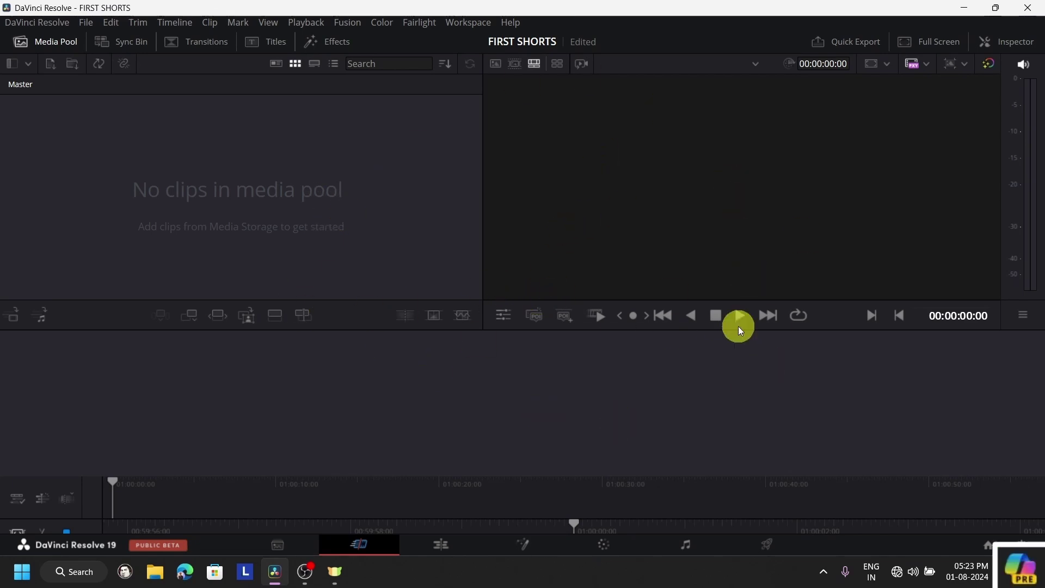
# Return to the Project Manager and go up to the top-level Projects list
pyautogui.click(989, 546)
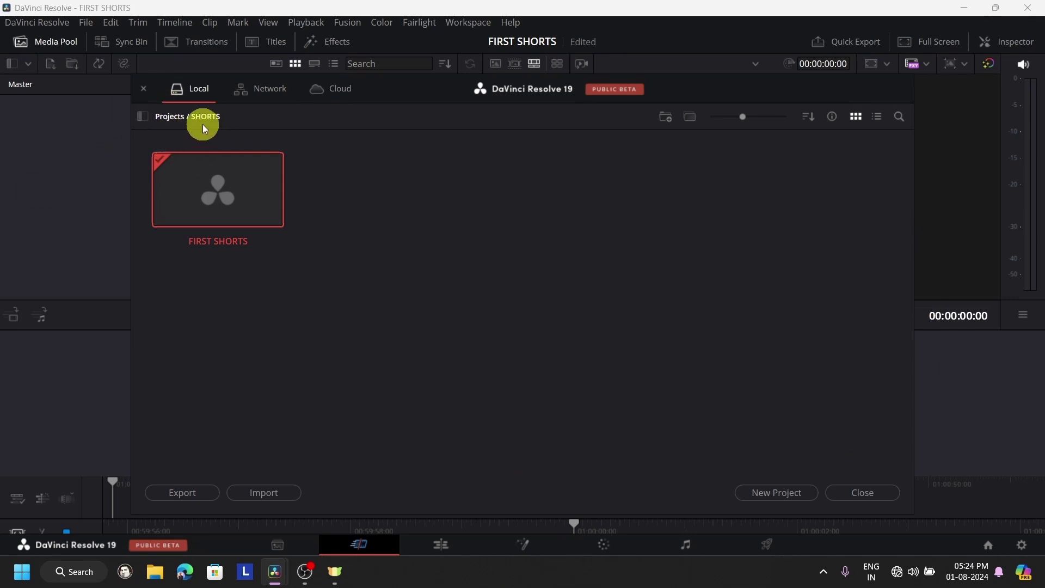
pyautogui.click(170, 117)
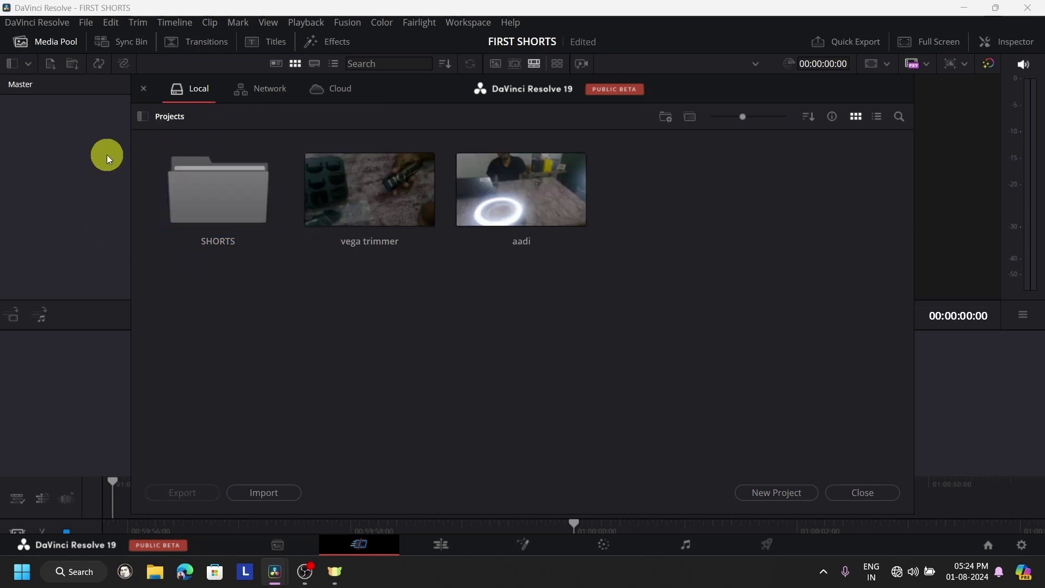
# Try to delete the SHORTS folder from the Projects list
pyautogui.click(239, 206)
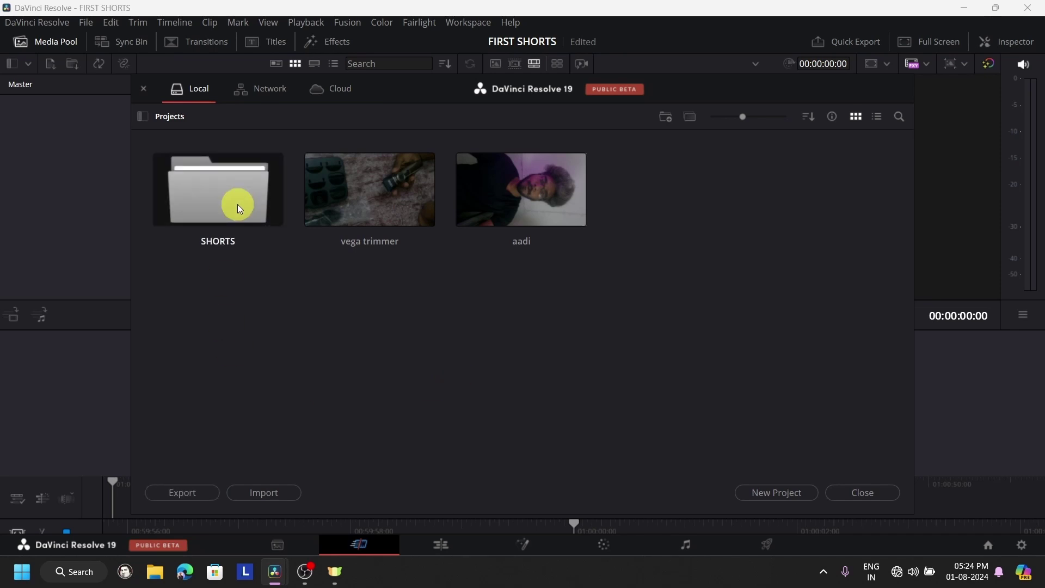
pyautogui.press('Delete')
pyautogui.click(624, 336)
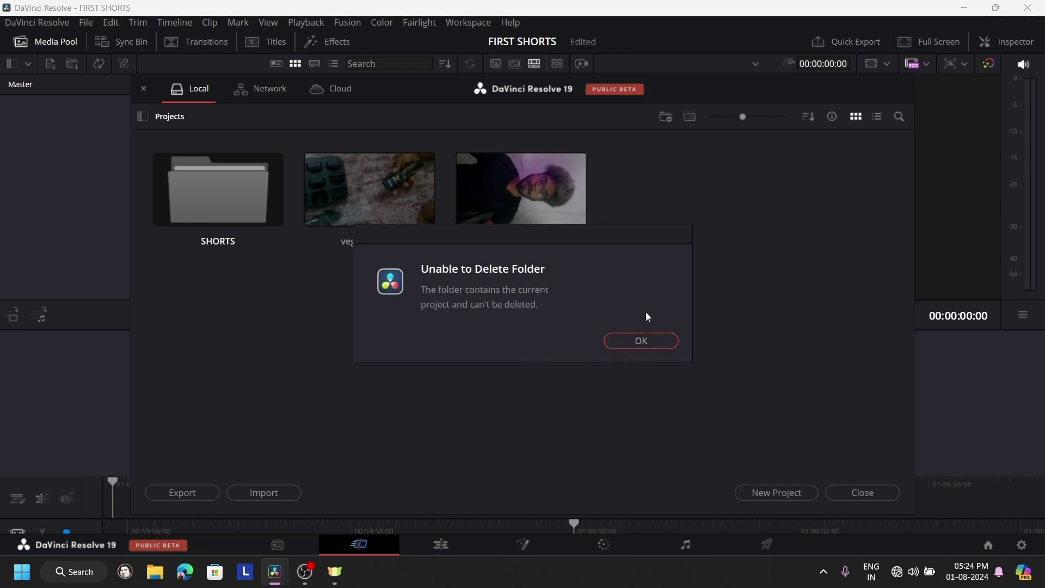
pyautogui.click(635, 340)
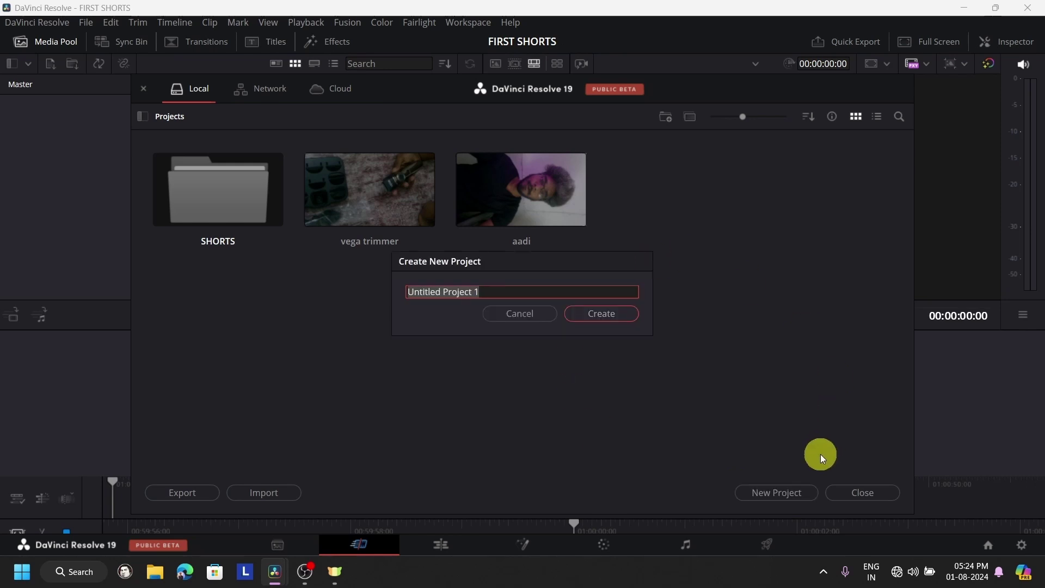
# Create a new project named TUTORIAL at the top level of the Projects list
pyautogui.press('BackSpace')
pyautogui.write('TU')
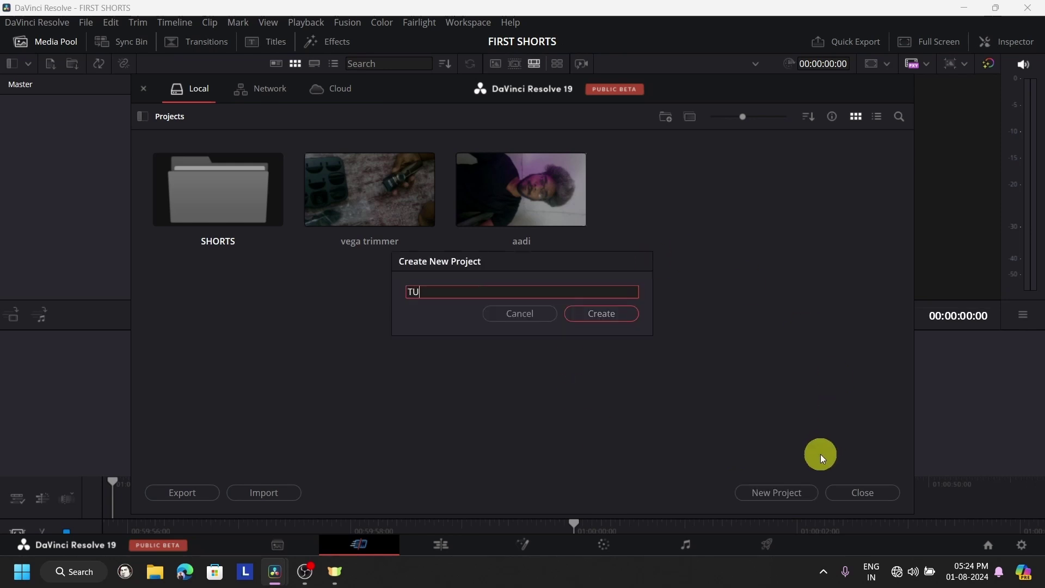
pyautogui.write('TORIAL')
pyautogui.click(631, 314)
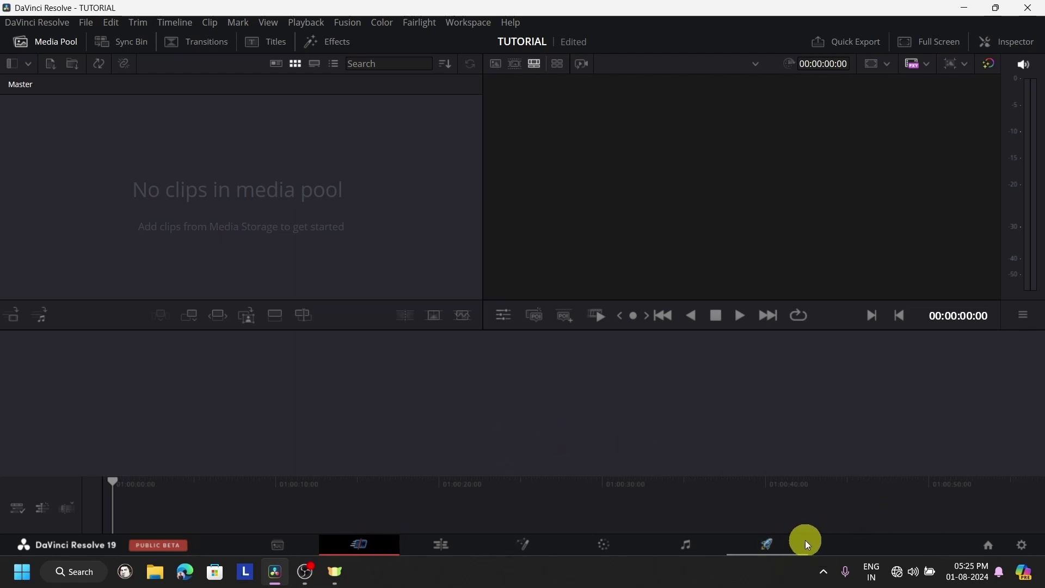
# Look through the Media and Cut pages of the empty project and open the Edit page
pyautogui.rightClick(822, 541)
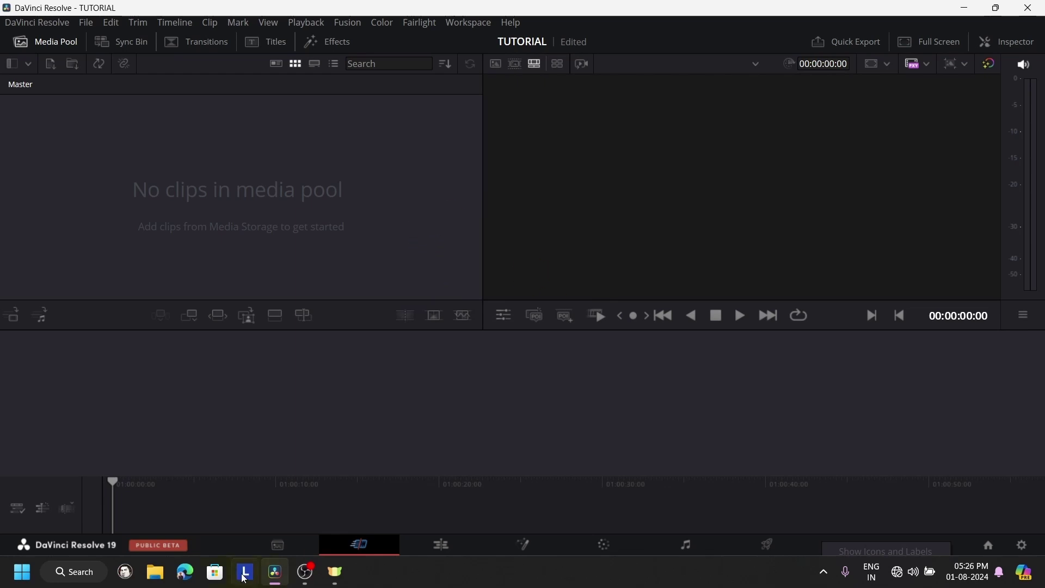
pyautogui.click(253, 546)
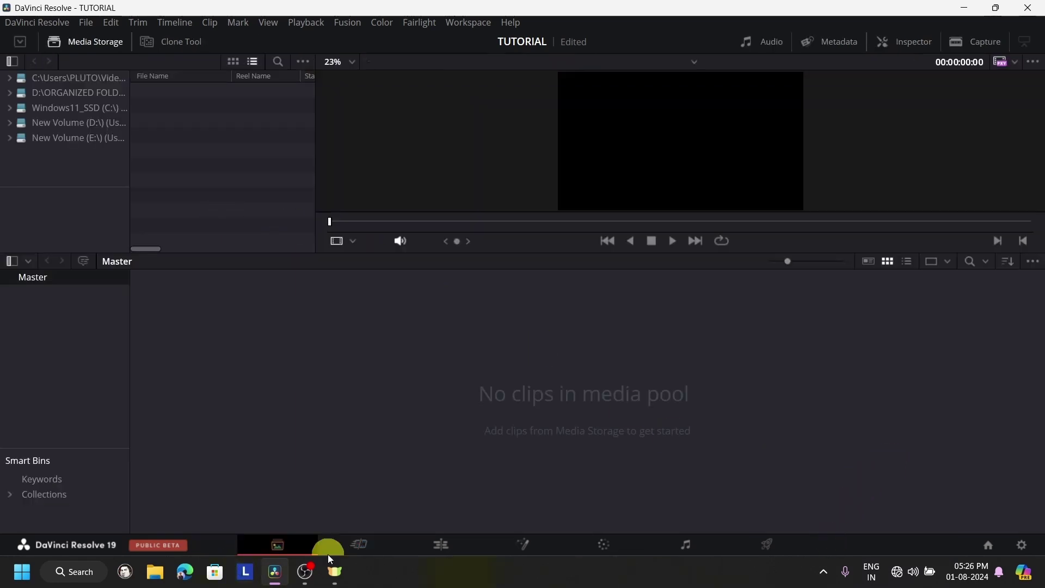
pyautogui.hotkey('shift', '3')
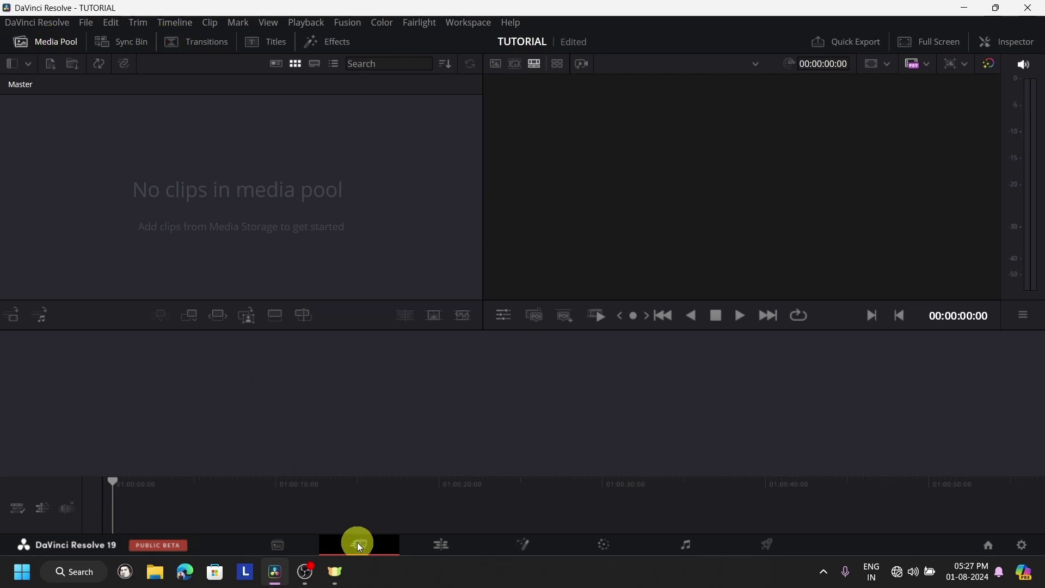
pyautogui.click(457, 544)
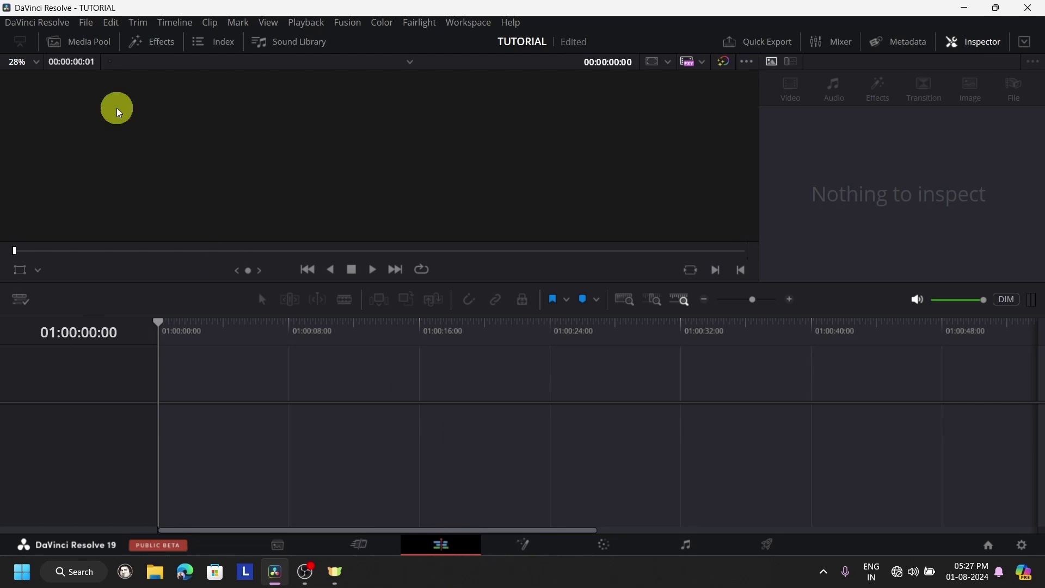
# Show and hide the Edit page's Media Pool and Effects panels, and hide the Inspector
pyautogui.click(101, 44)
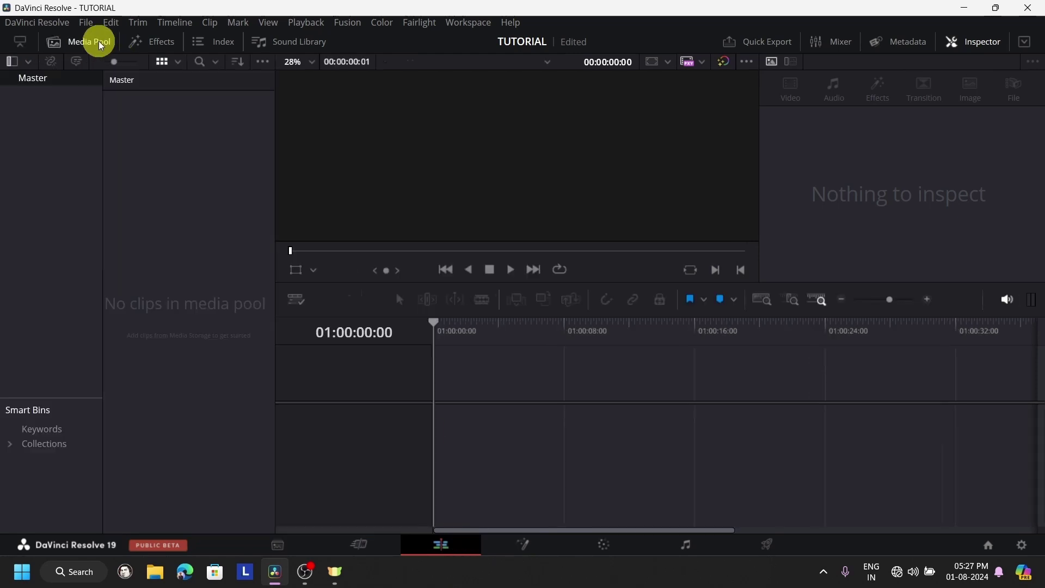
pyautogui.click(94, 41)
pyautogui.click(147, 42)
pyautogui.click(155, 43)
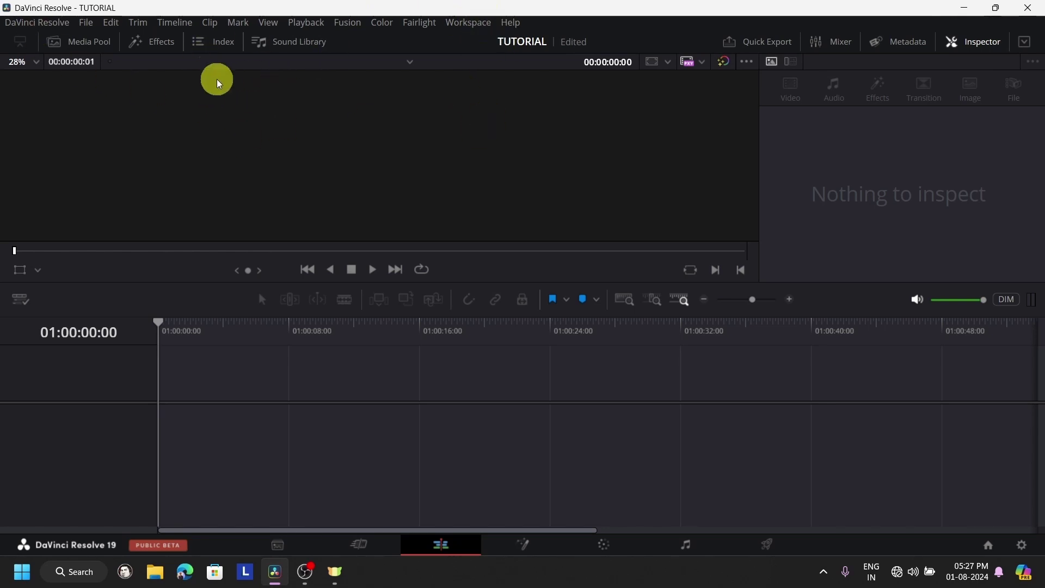
pyautogui.click(971, 43)
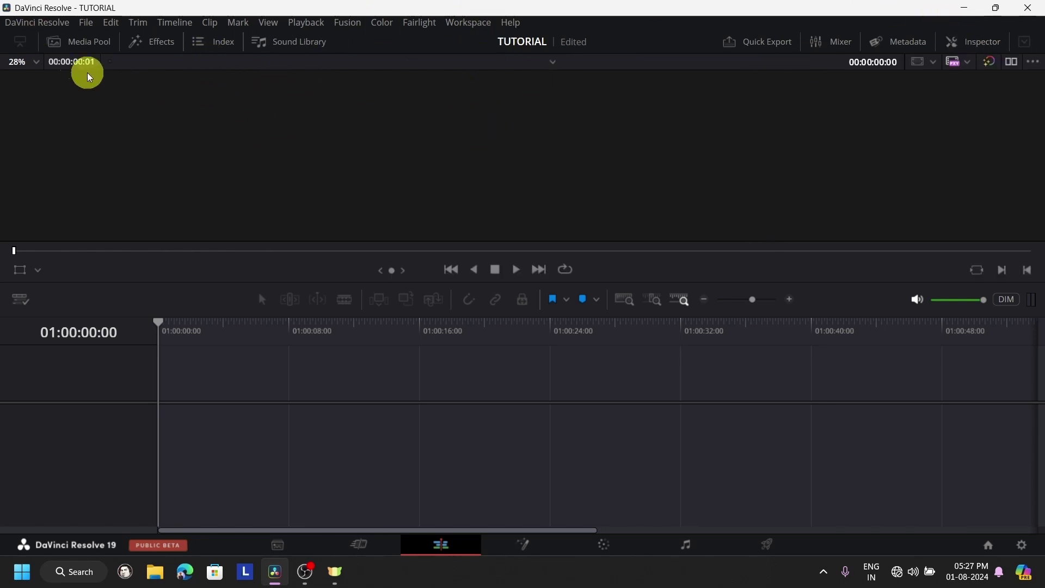
pyautogui.click(69, 41)
pyautogui.click(114, 42)
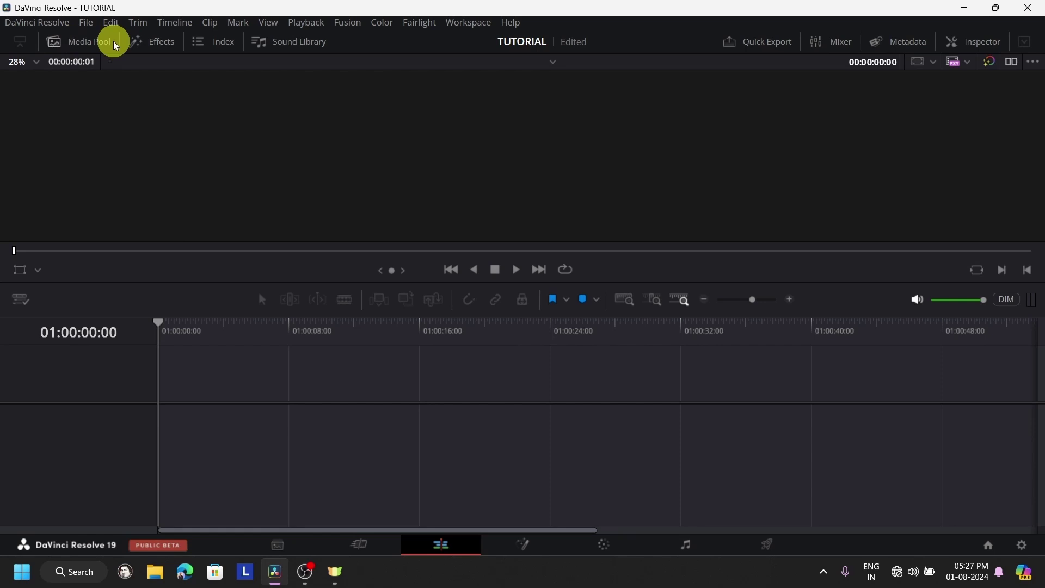
pyautogui.click(166, 41)
pyautogui.click(165, 40)
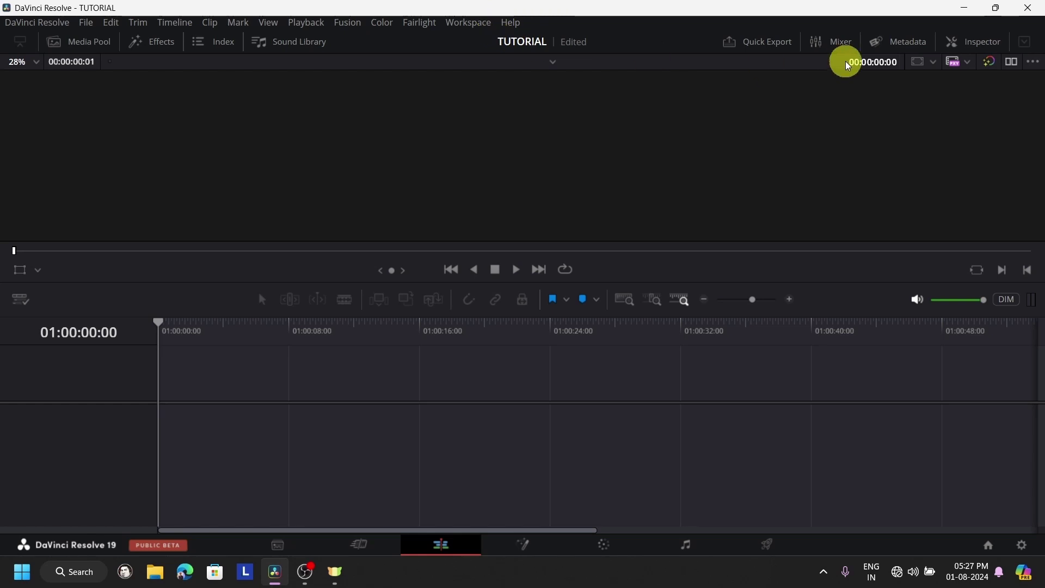
pyautogui.click(90, 49)
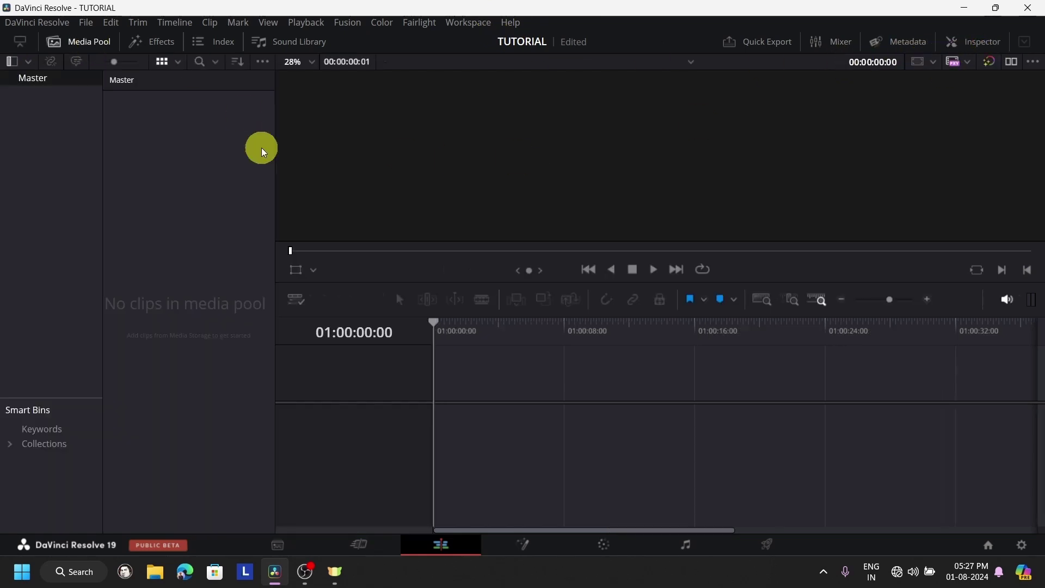
pyautogui.click(109, 47)
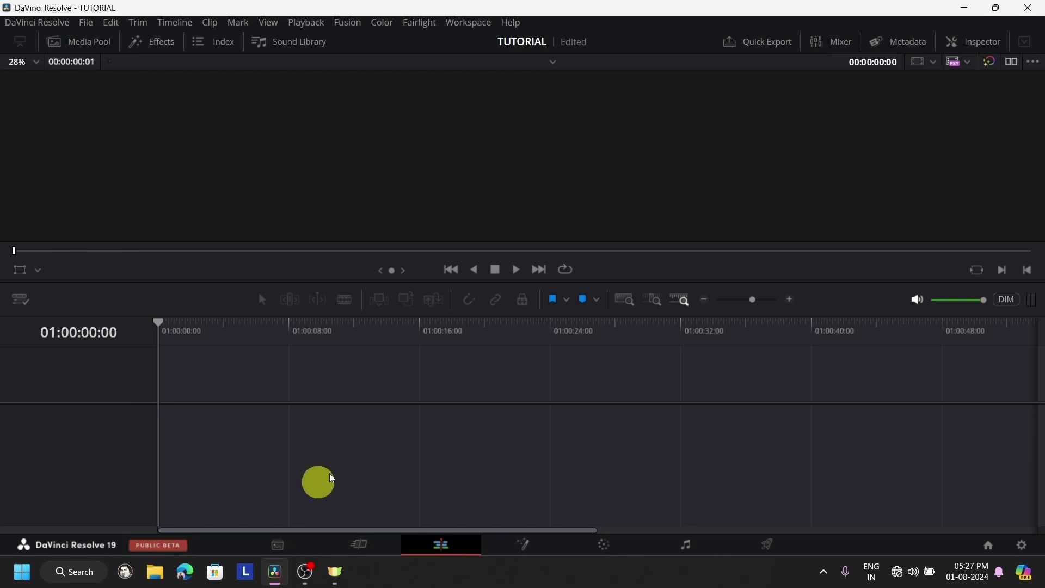
# Open the Media page and toggle the Media Storage browser off and back on
pyautogui.click(277, 538)
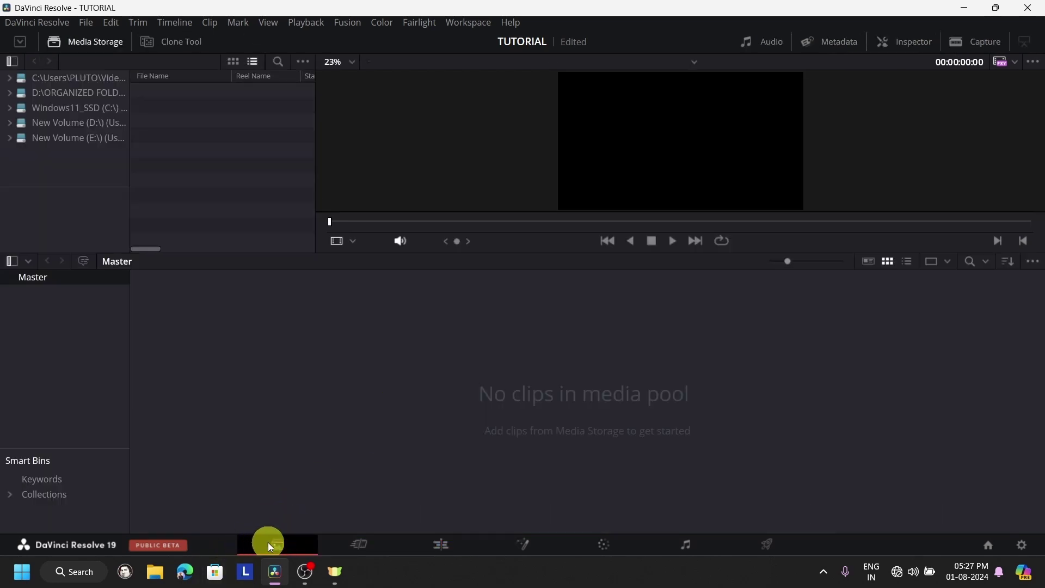
pyautogui.click(90, 42)
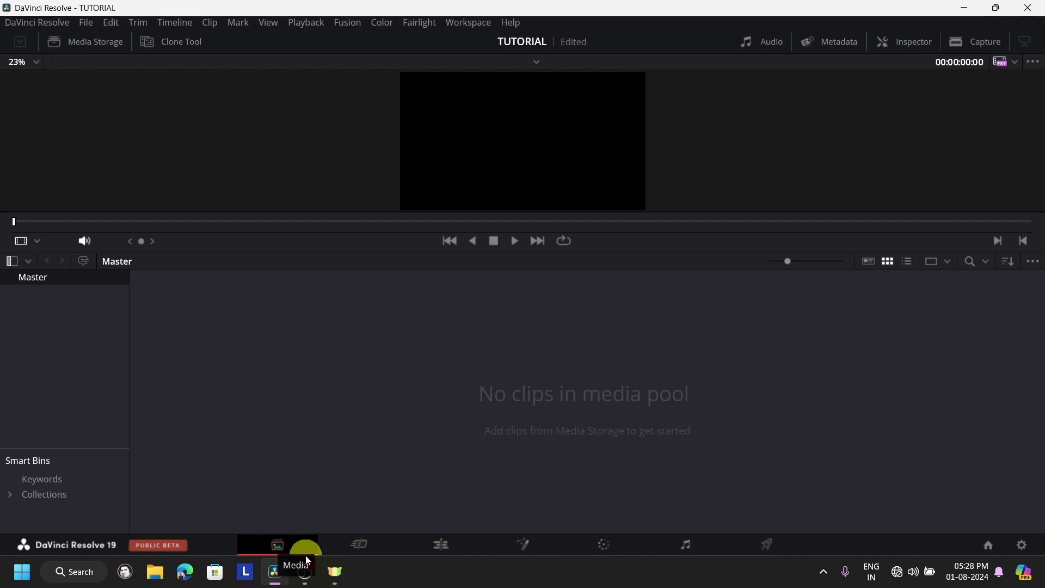
pyautogui.click(86, 43)
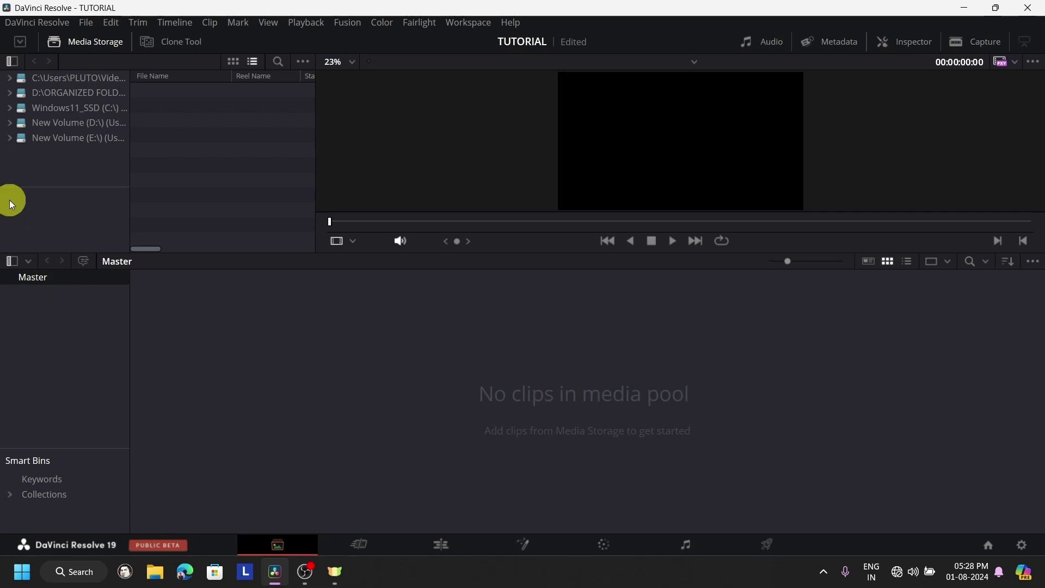
# Try to add the 01 TUTORIAL ST... folder from drive E: to the Master bin without changing the project frame rate
pyautogui.click(66, 77)
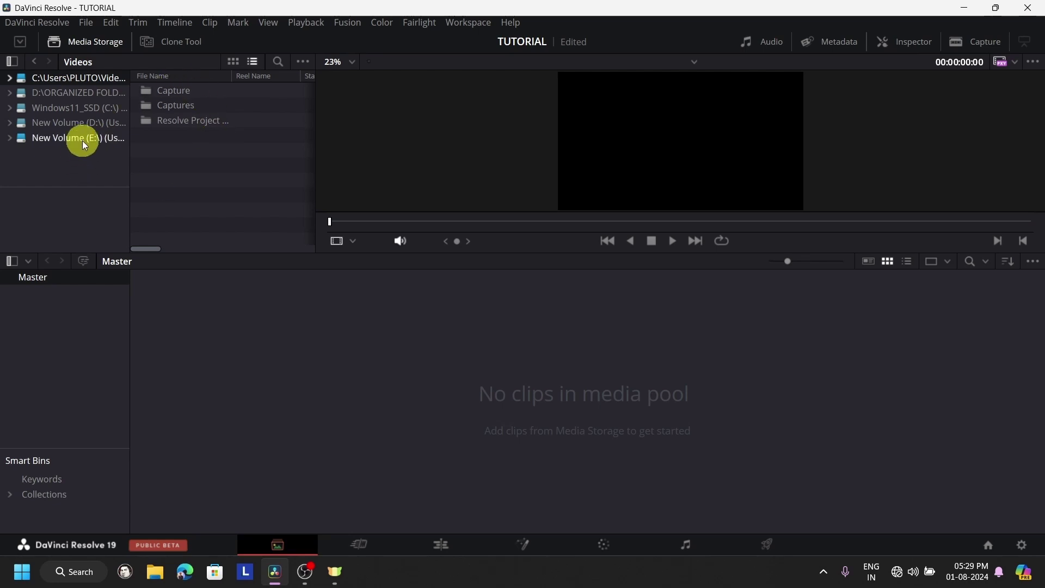
pyautogui.click(102, 140)
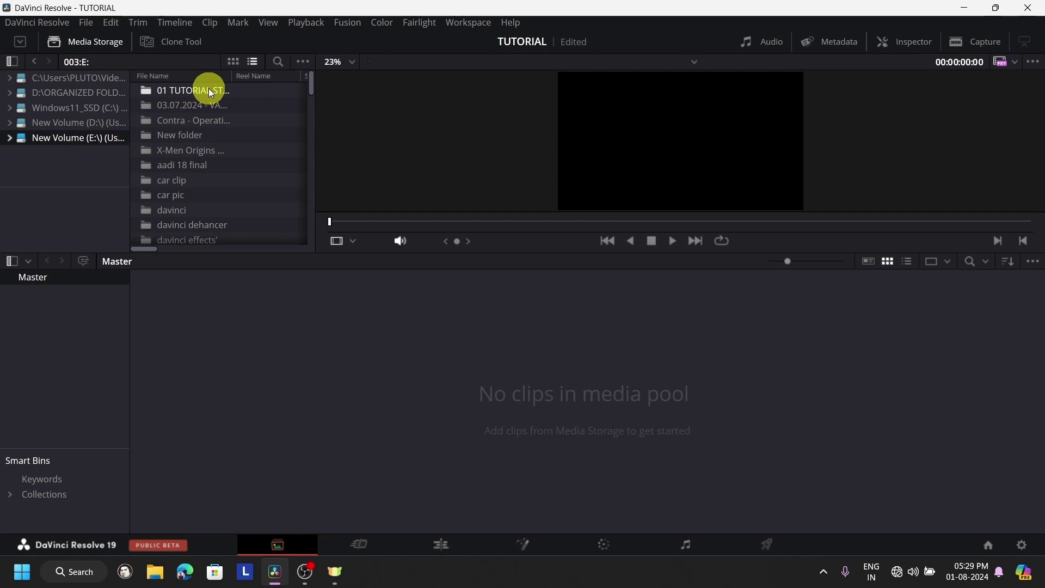
pyautogui.moveTo(208, 88); pyautogui.dragTo(34, 319)
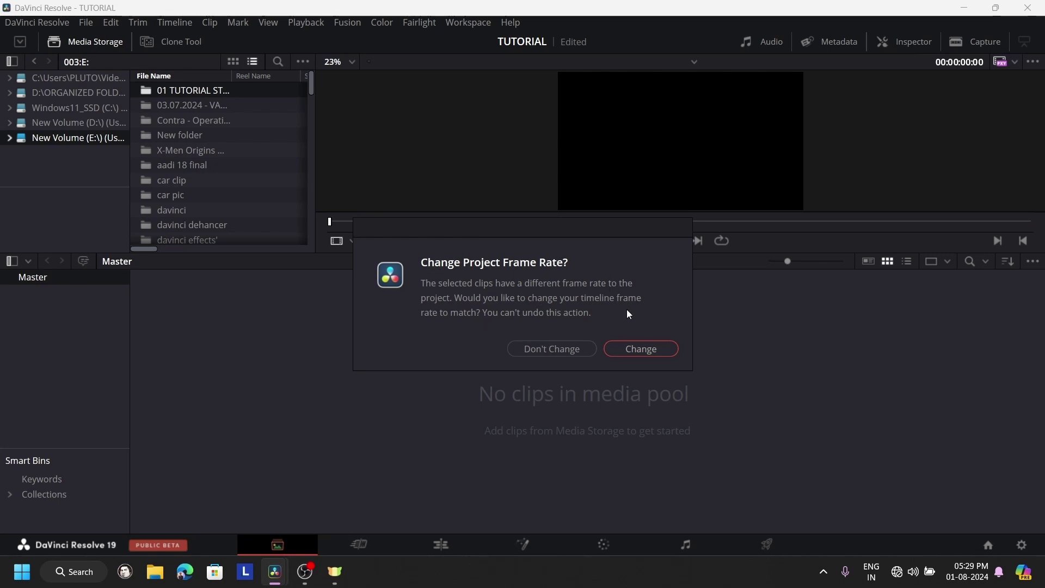
pyautogui.click(557, 351)
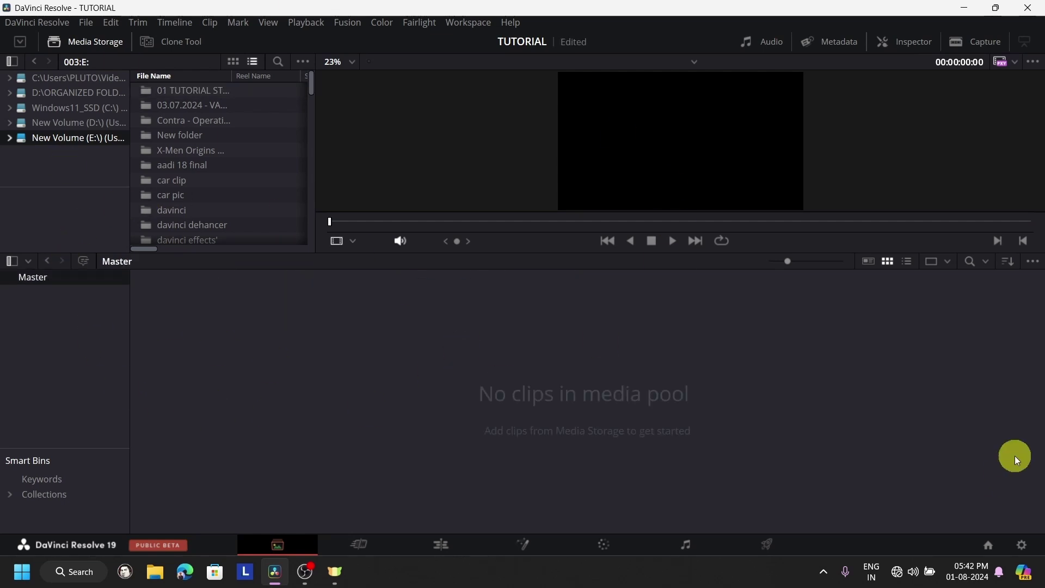
# Examine the timeline format in the TUTORIAL project's master settings and close the settings without changing anything
pyautogui.click(1023, 545)
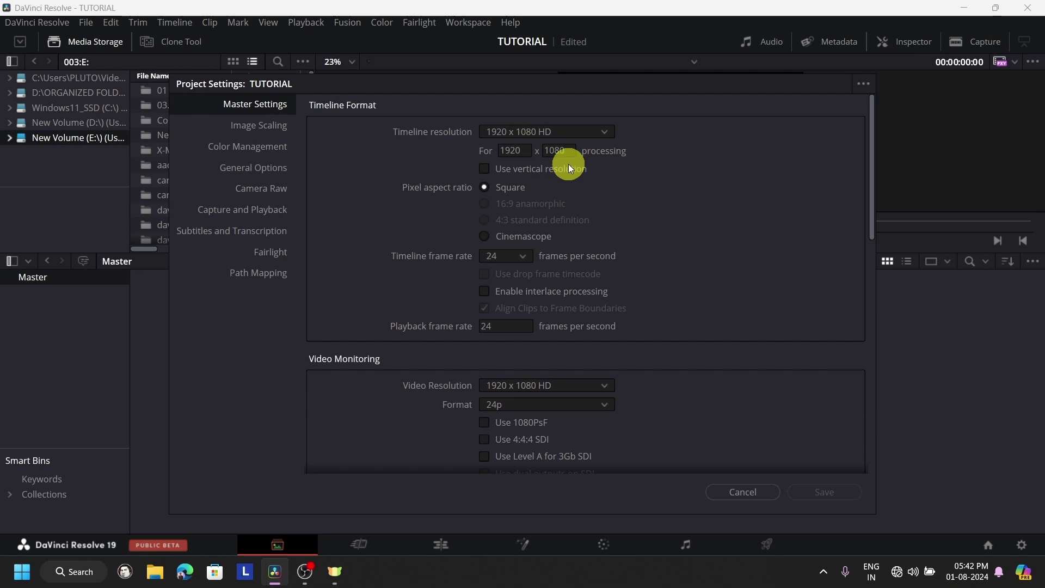
pyautogui.click(751, 493)
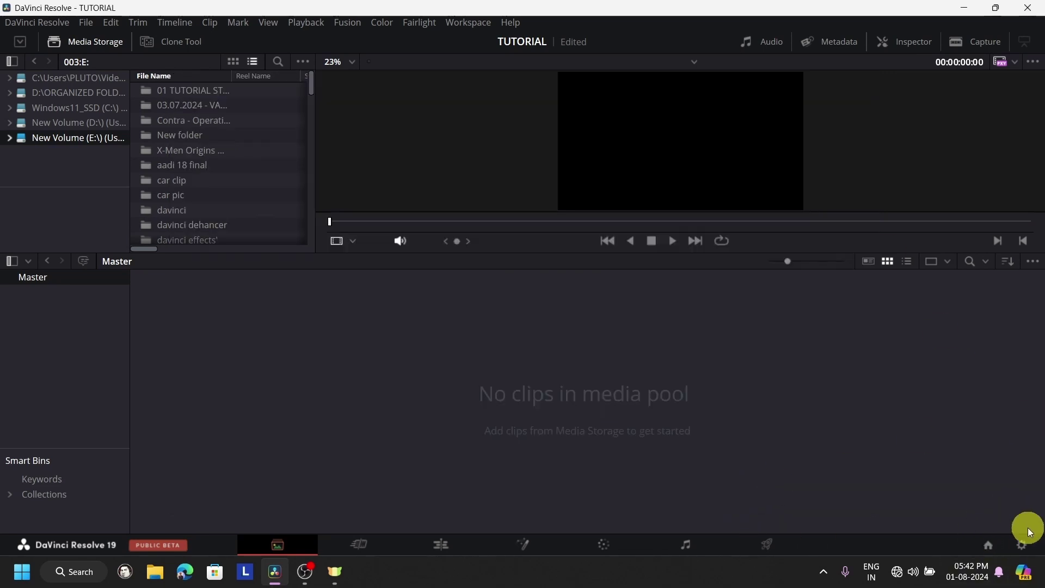
pyautogui.click(1021, 545)
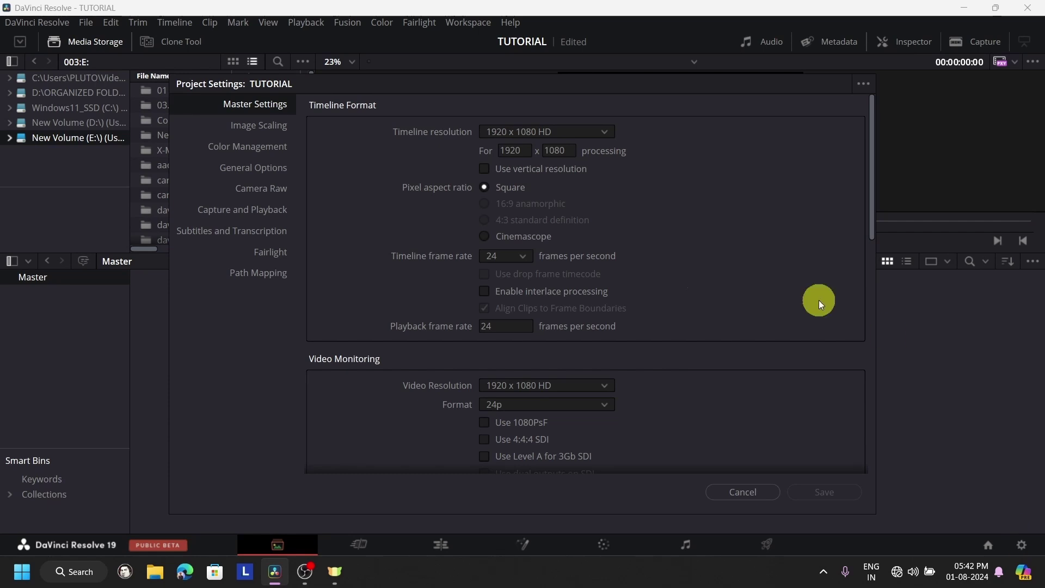
pyautogui.click(744, 490)
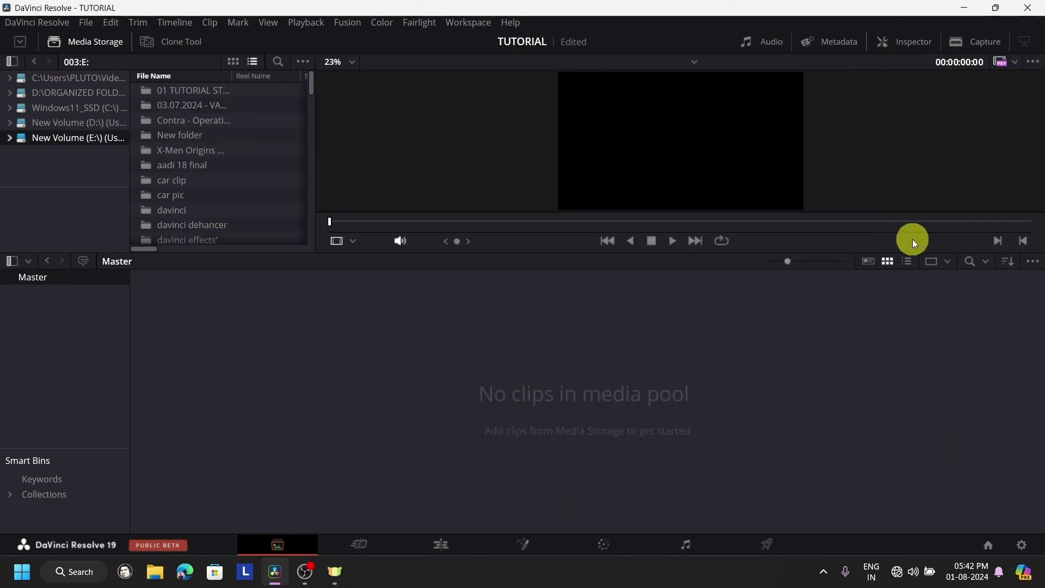
# Examine the timeline resolution presets in the TUTORIAL project's master settings, keeping 1920 x 1080 HD
pyautogui.click(1022, 545)
pyautogui.click(598, 134)
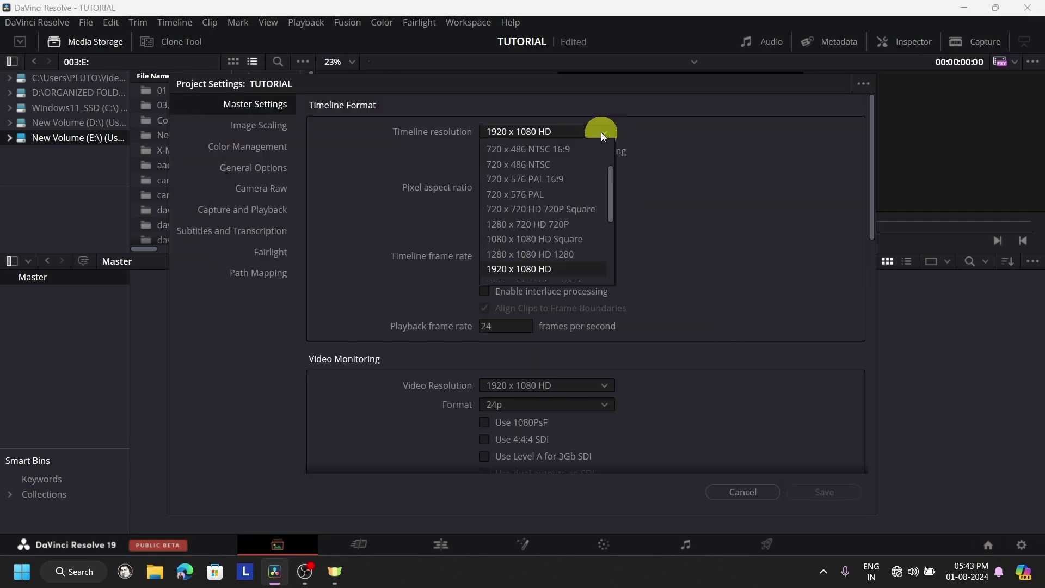
pyautogui.scroll(-5, 576, 205)
pyautogui.scroll(6, 577, 207)
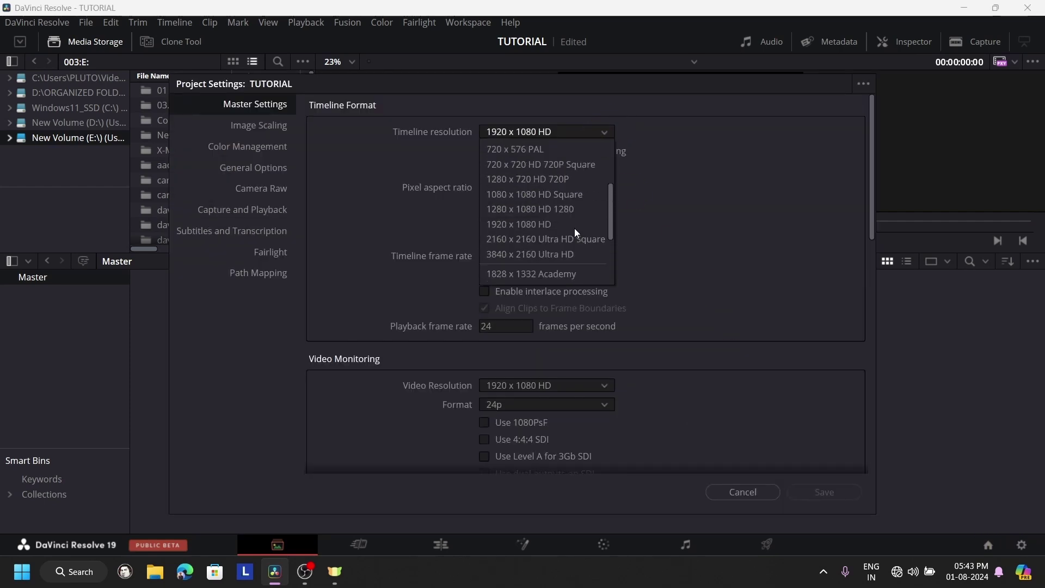
pyautogui.click(603, 135)
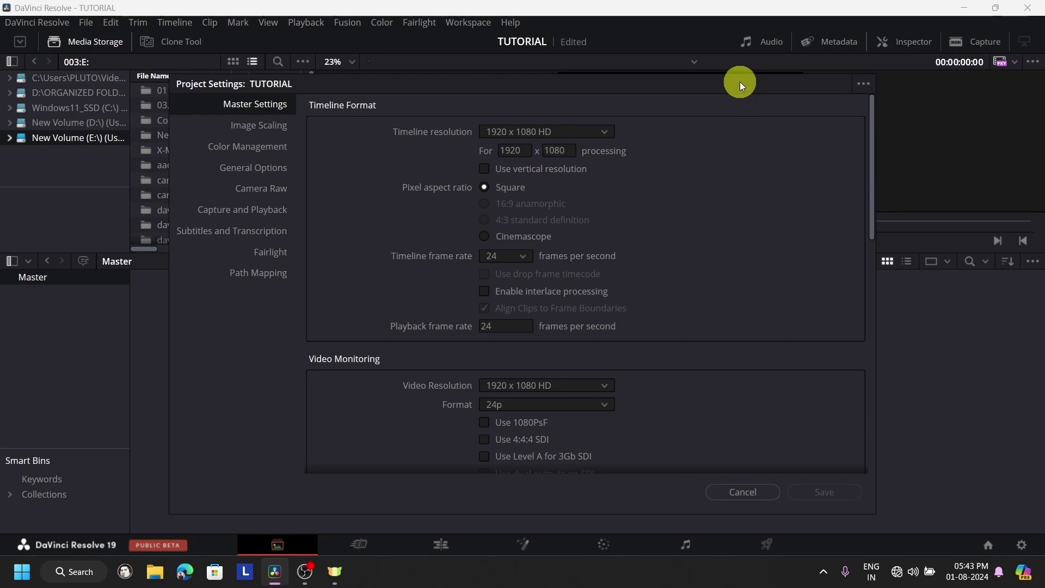
# Enable vertical resolution for the project's timeline format and save the project settings
pyautogui.moveTo(741, 86); pyautogui.dragTo(740, 169)
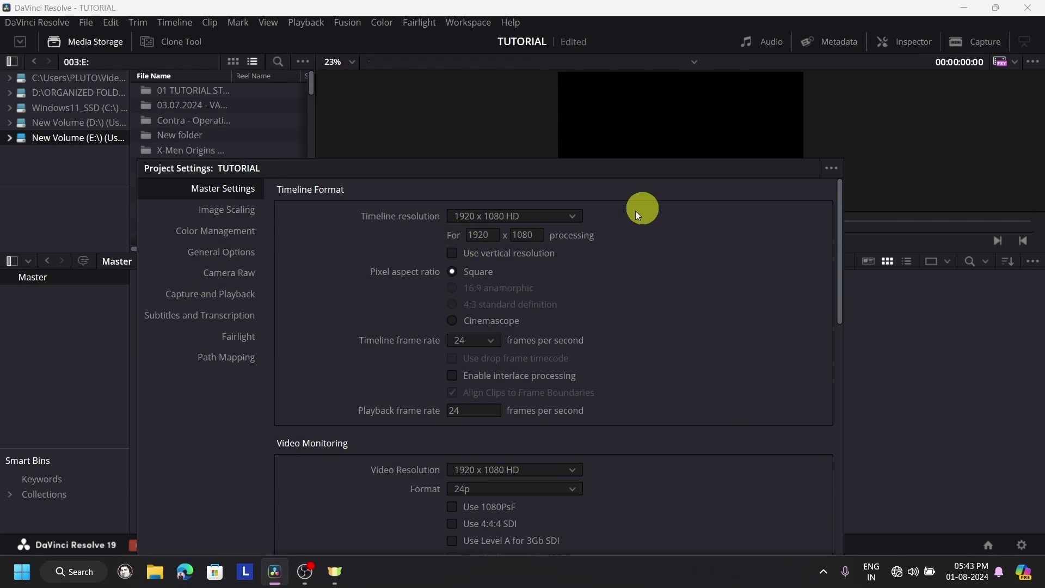
pyautogui.click(453, 253)
pyautogui.moveTo(672, 169); pyautogui.dragTo(577, 102)
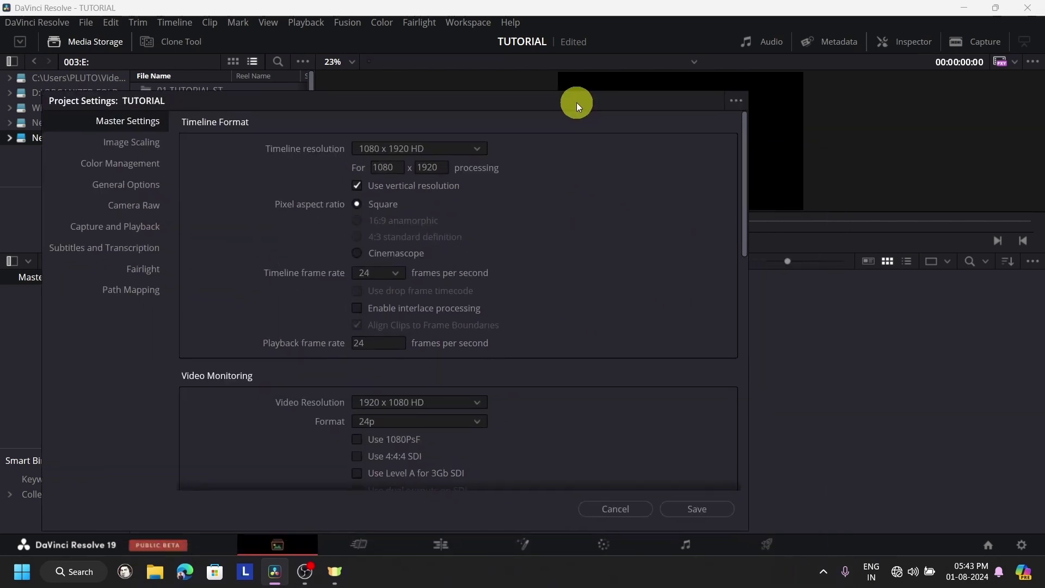
pyautogui.click(704, 510)
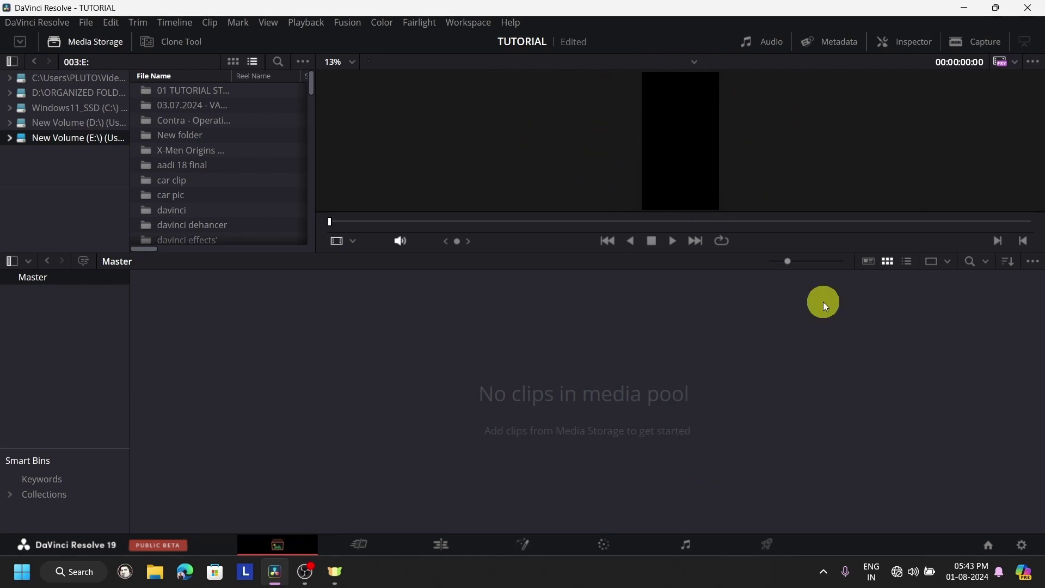
# Disable vertical resolution in the project's master settings and save the change
pyautogui.click(1015, 547)
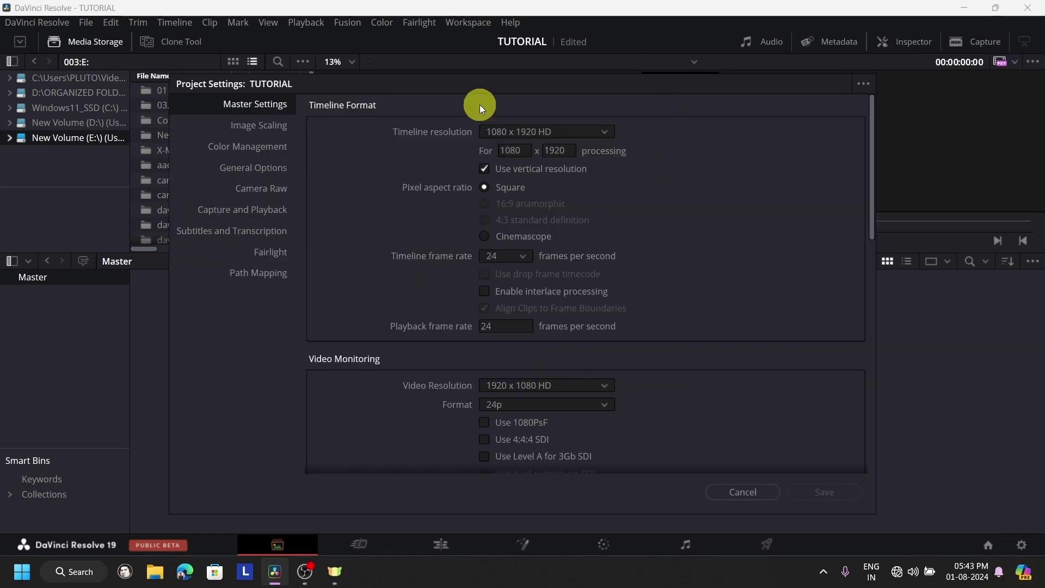
pyautogui.click(484, 166)
pyautogui.click(827, 492)
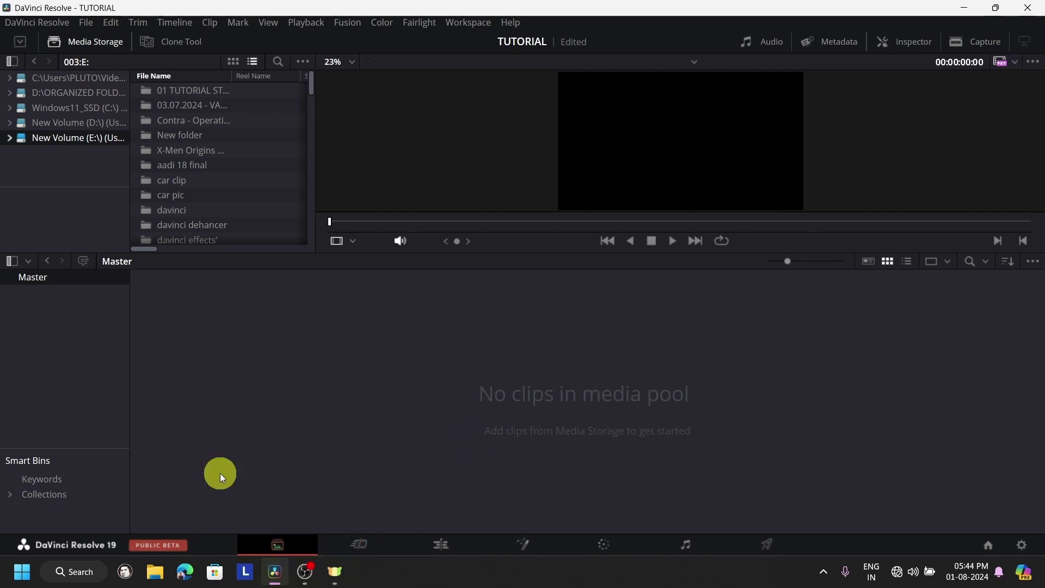
# Hide and show the Media Storage browser on the Media page twice, leaving it open
pyautogui.click(102, 39)
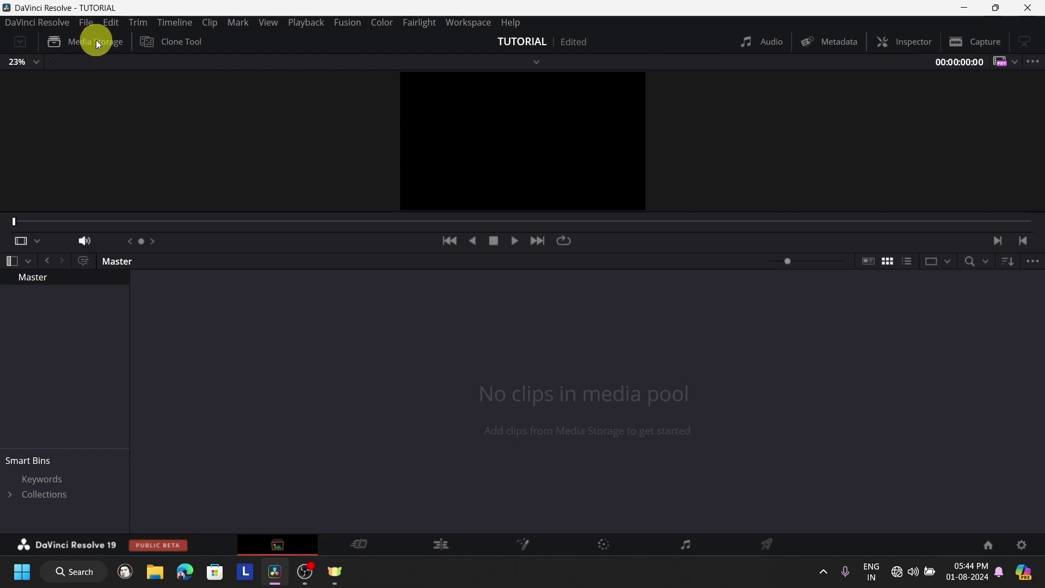
pyautogui.click(92, 43)
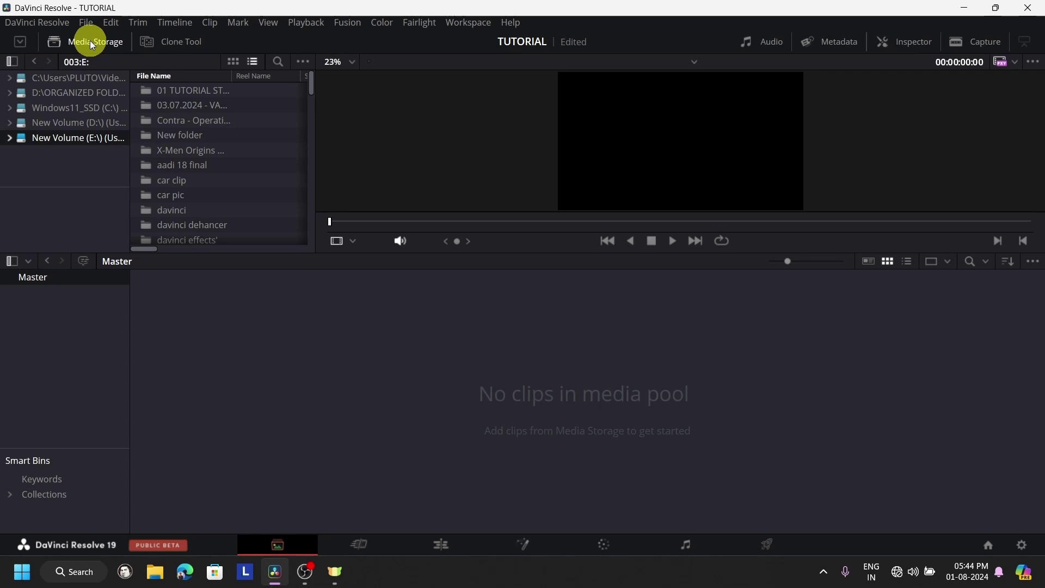
pyautogui.click(89, 40)
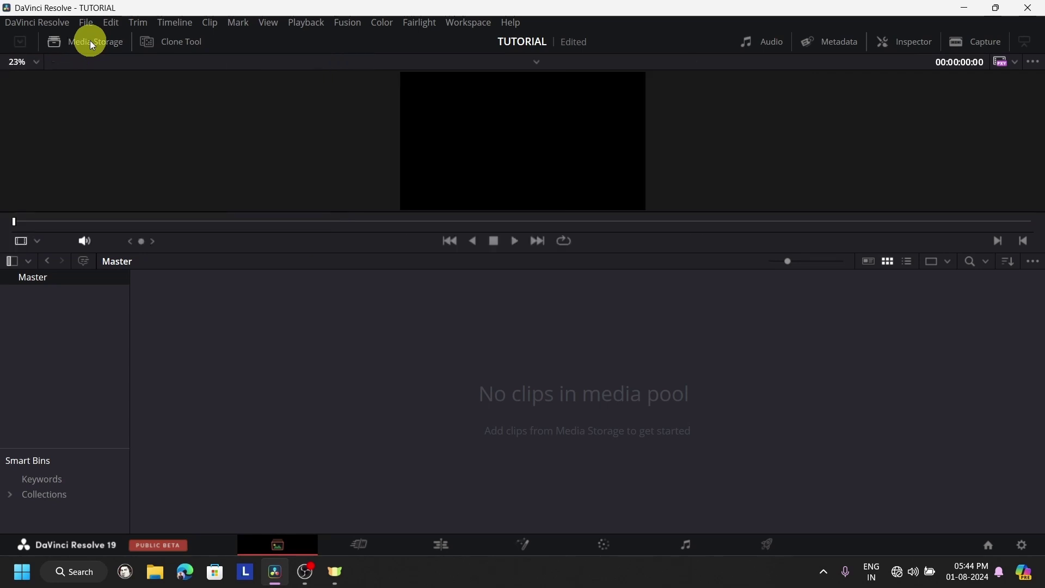
pyautogui.click(90, 40)
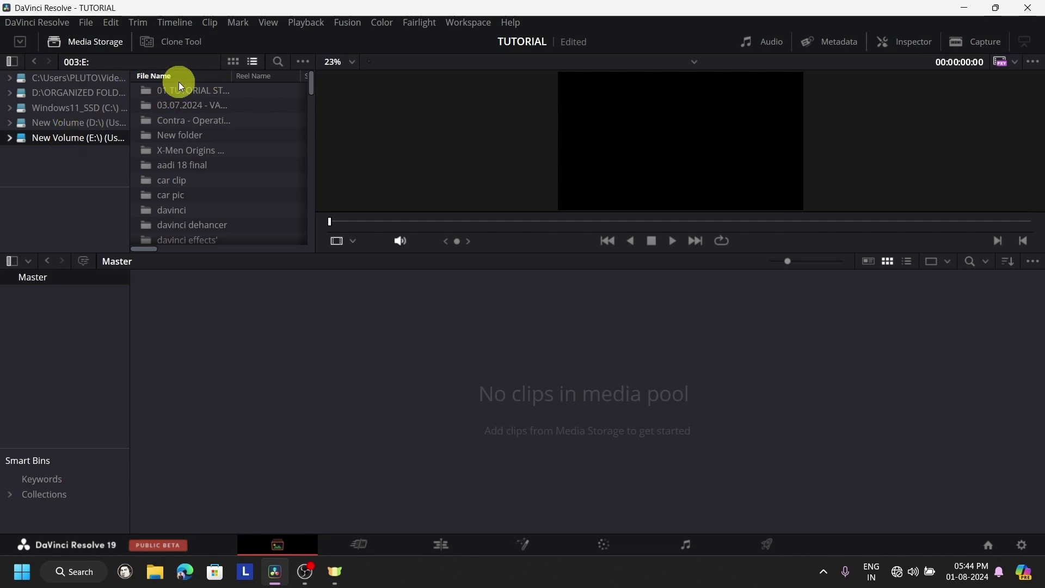
# Add the 01 TUTORIAL ST... folder to the Master bin without changing the project frame rate, and check the timeline frame rate in the project settings
pyautogui.click(207, 90)
pyautogui.moveTo(207, 90); pyautogui.dragTo(43, 311)
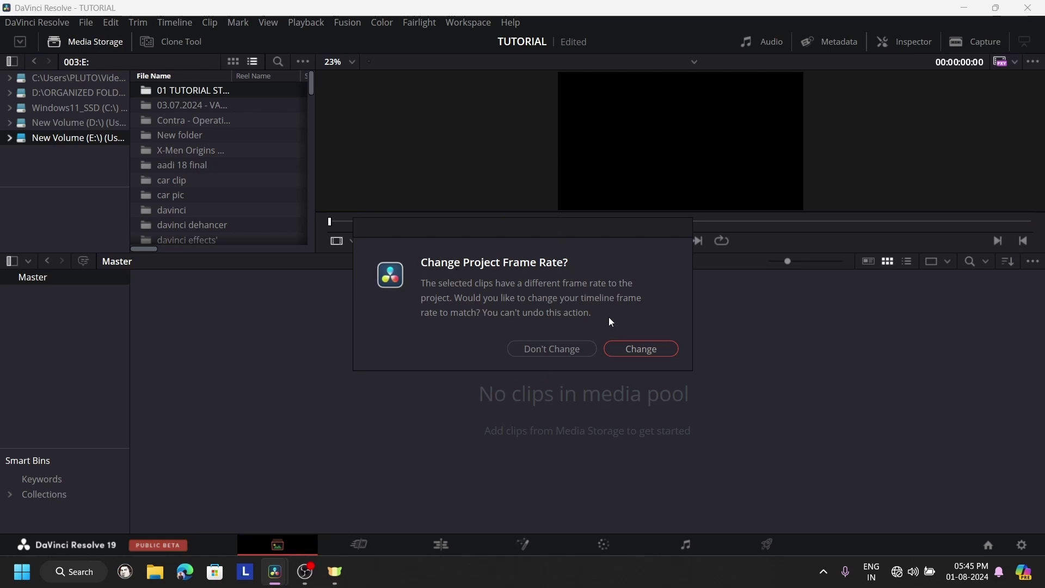
pyautogui.click(572, 348)
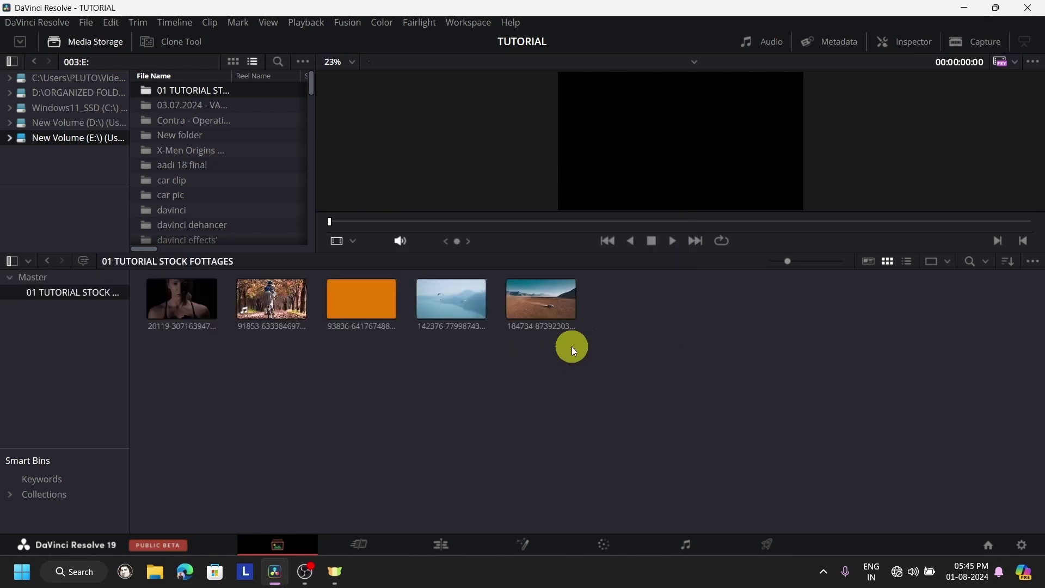
pyautogui.click(1022, 546)
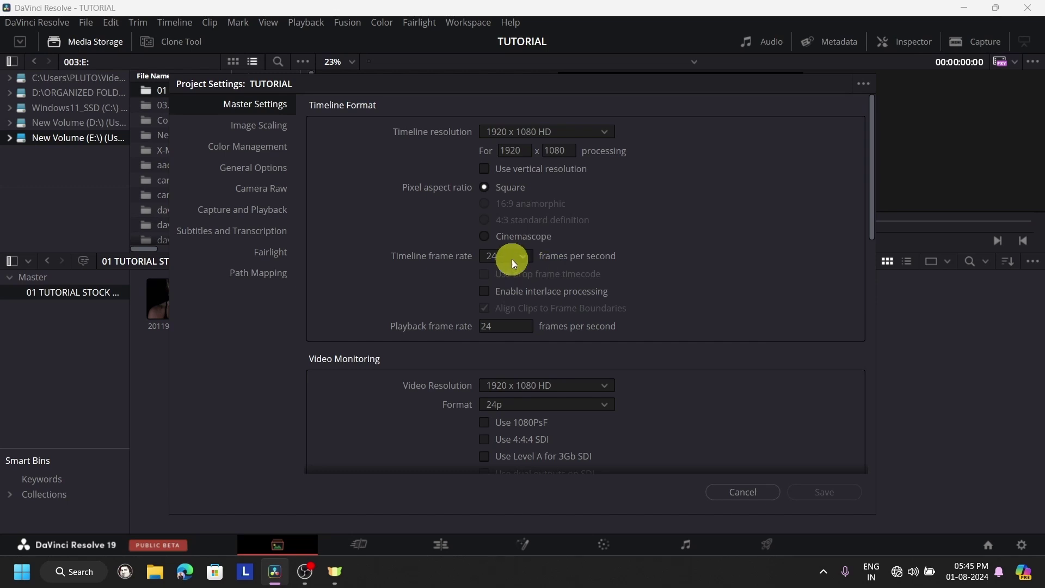
pyautogui.press('Escape')
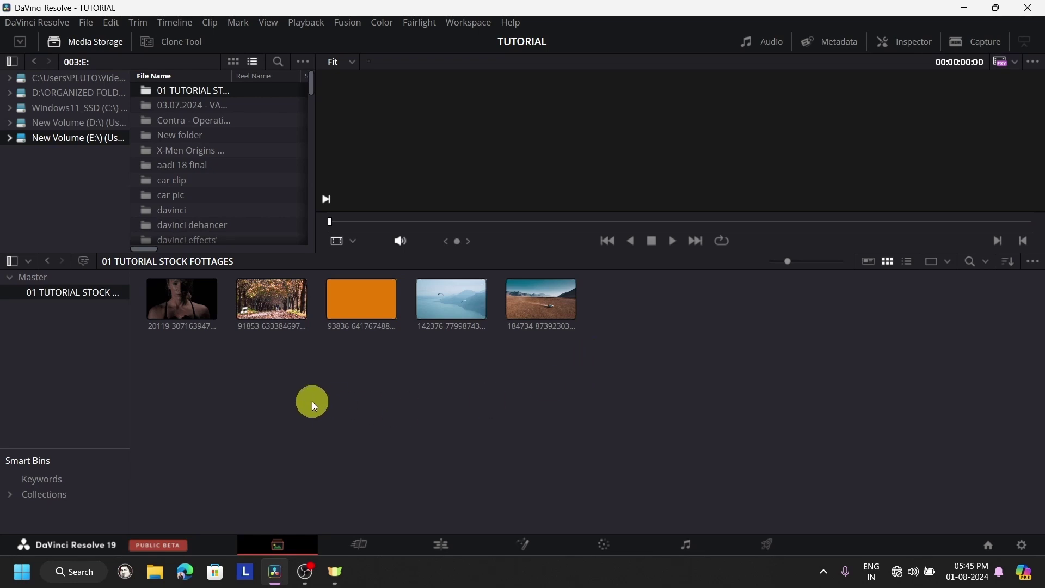
# Remove the 01 TUTORIAL STOCK FOTTAGES bin from the media pool
pyautogui.doubleClick(116, 296)
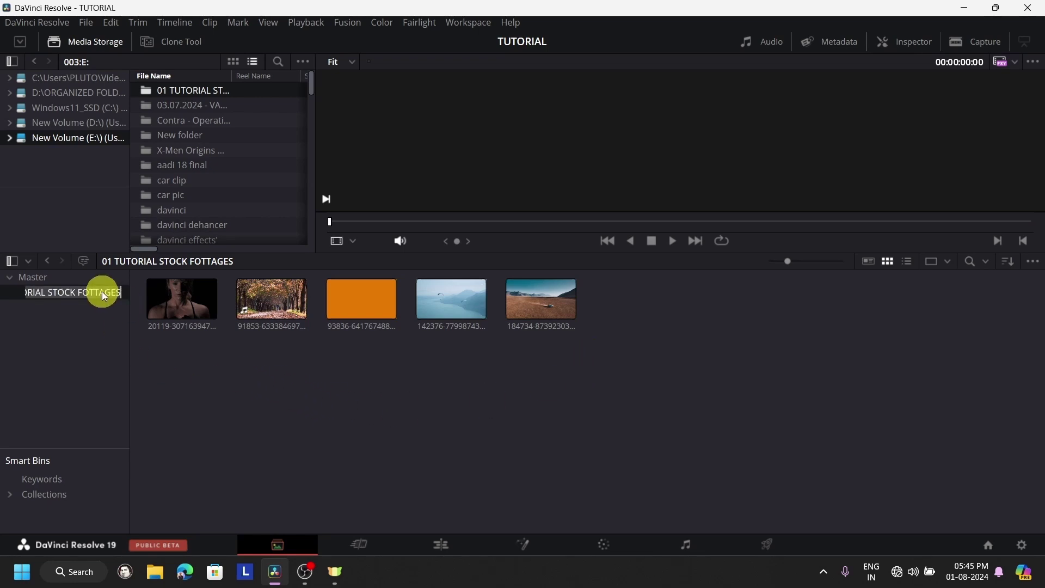
pyautogui.hotkey('ctrl', 'a')
pyautogui.press('BackSpace')
pyautogui.click(275, 402)
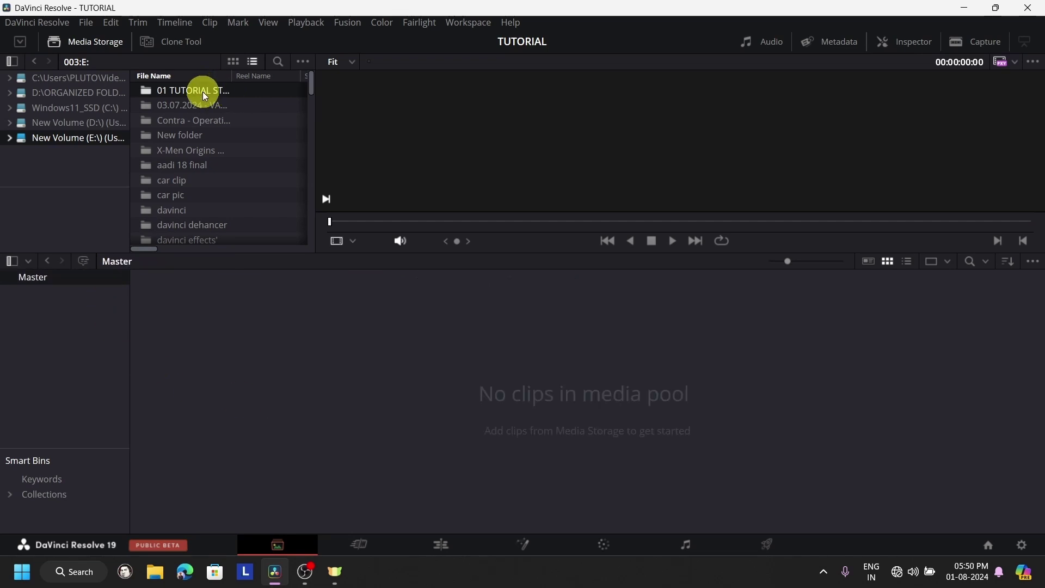
# Add the 01 TUTORIAL ST... folder to the Master bin, changing the project frame rate to match its clips
pyautogui.moveTo(204, 92); pyautogui.dragTo(56, 315)
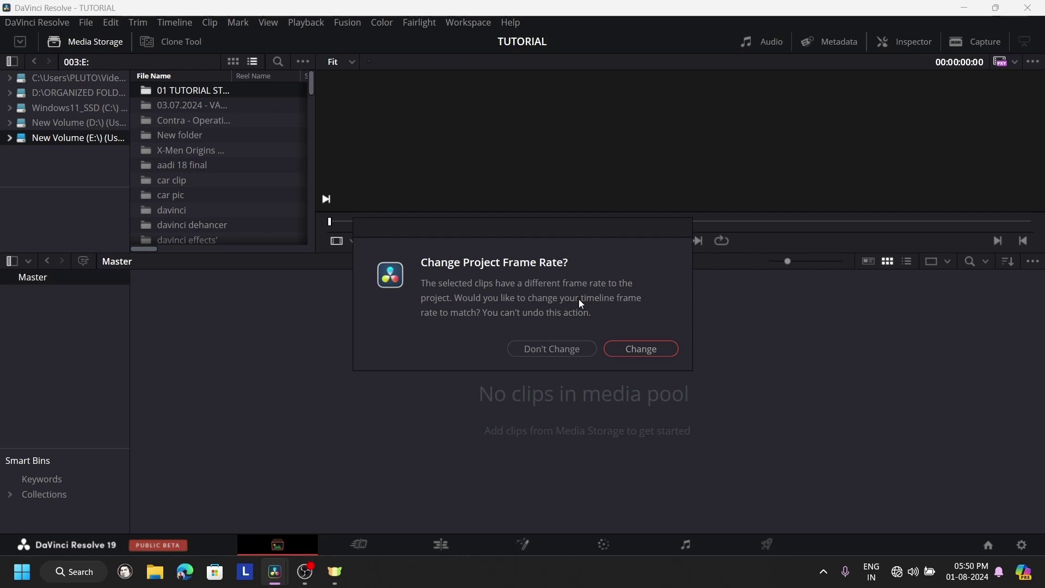
pyautogui.click(630, 351)
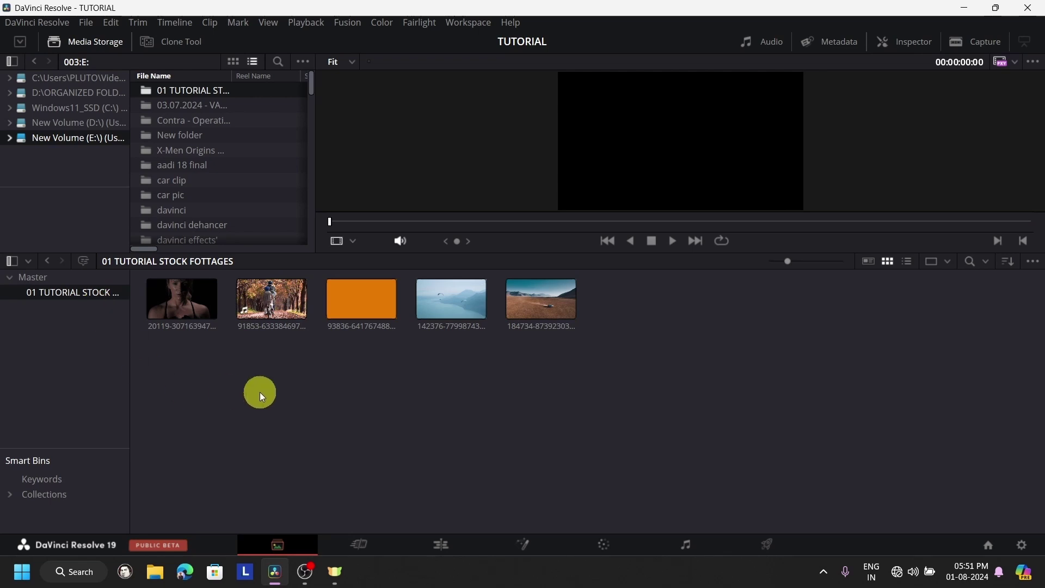
# Add the ORGANIZED FOLDER directory from drive D: to the Master bin and collapse its subfolder tree
pyautogui.click(70, 124)
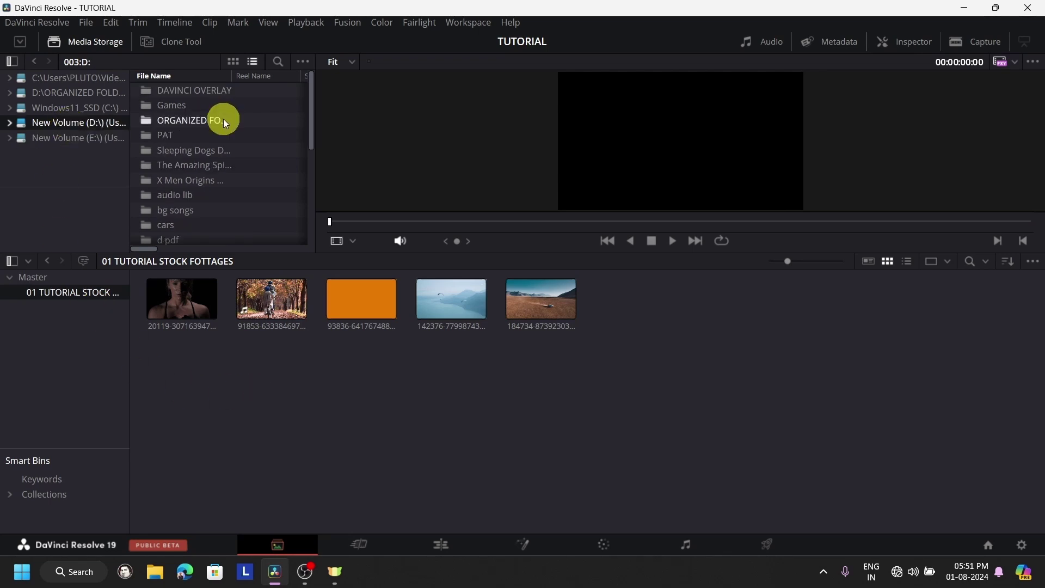
pyautogui.moveTo(224, 122); pyautogui.dragTo(52, 318)
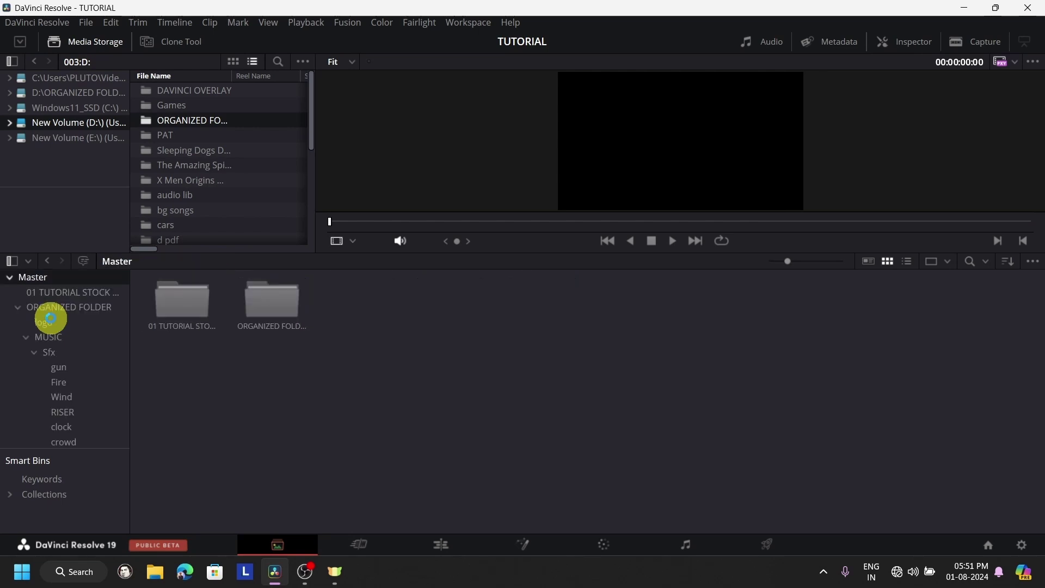
pyautogui.scroll(10, 23, 387)
pyautogui.click(21, 308)
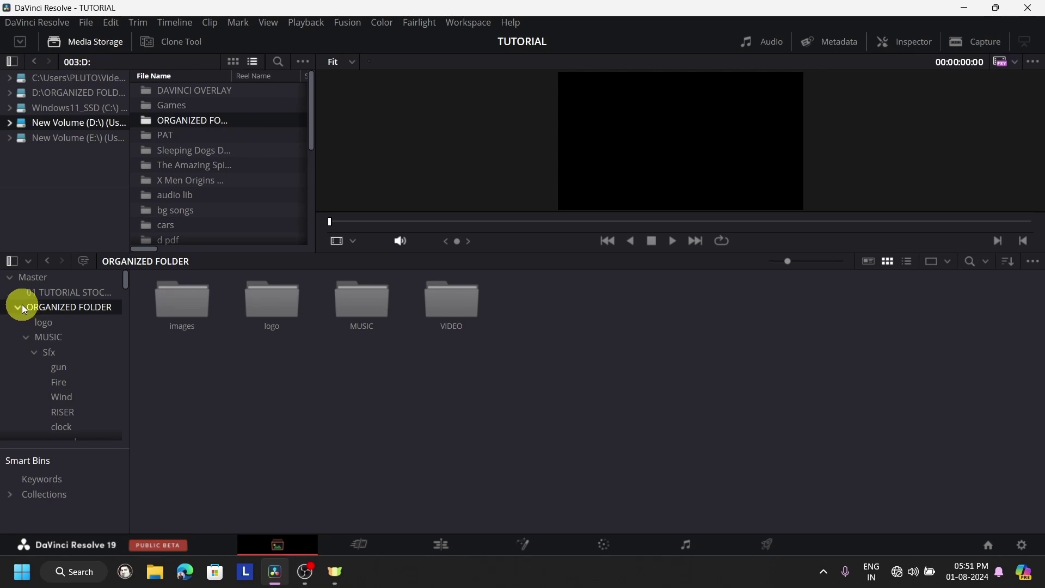
pyautogui.click(17, 308)
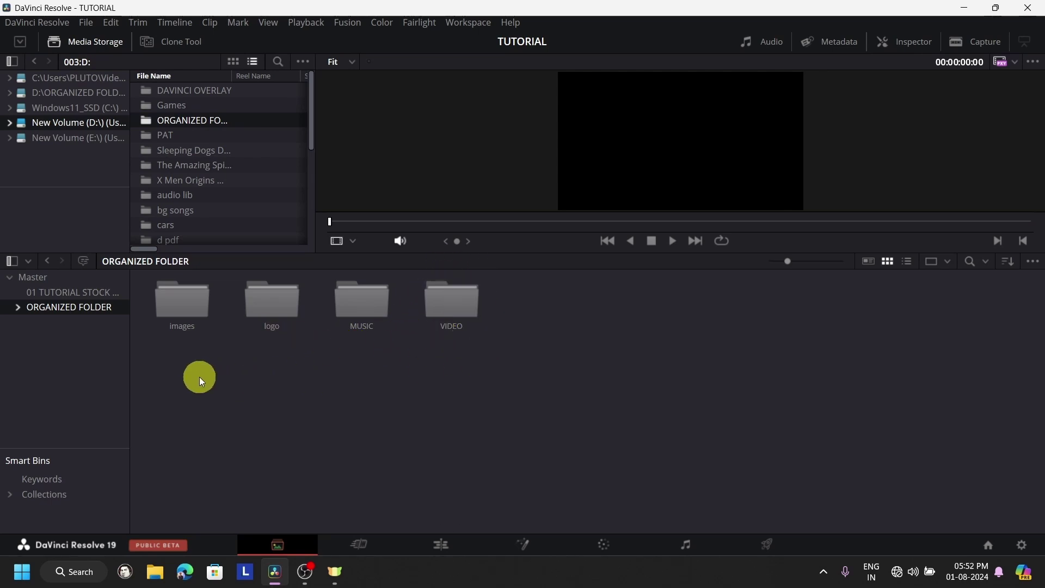
# View the contents of the ORGANIZED FOLDER and 01 TUTORIAL STOCK FOTTAGES bins, leaving the footage bin selected
pyautogui.click(100, 297)
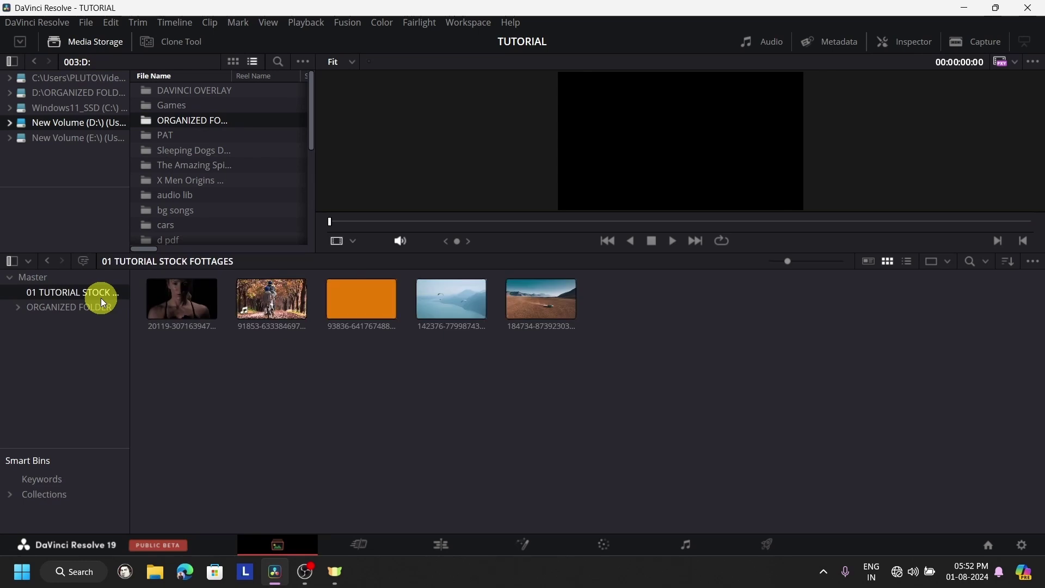
pyautogui.click(72, 308)
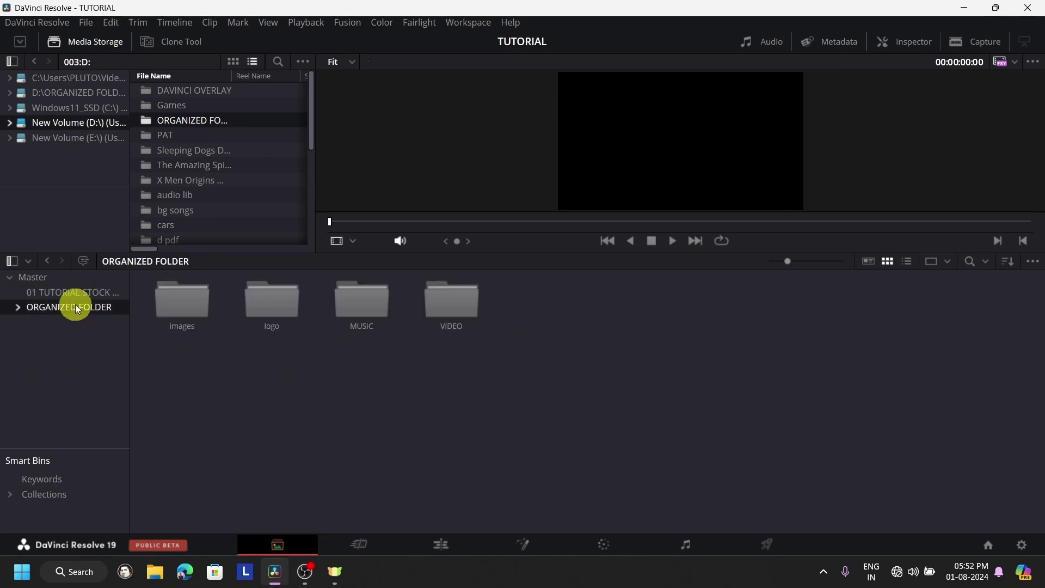
pyautogui.click(80, 292)
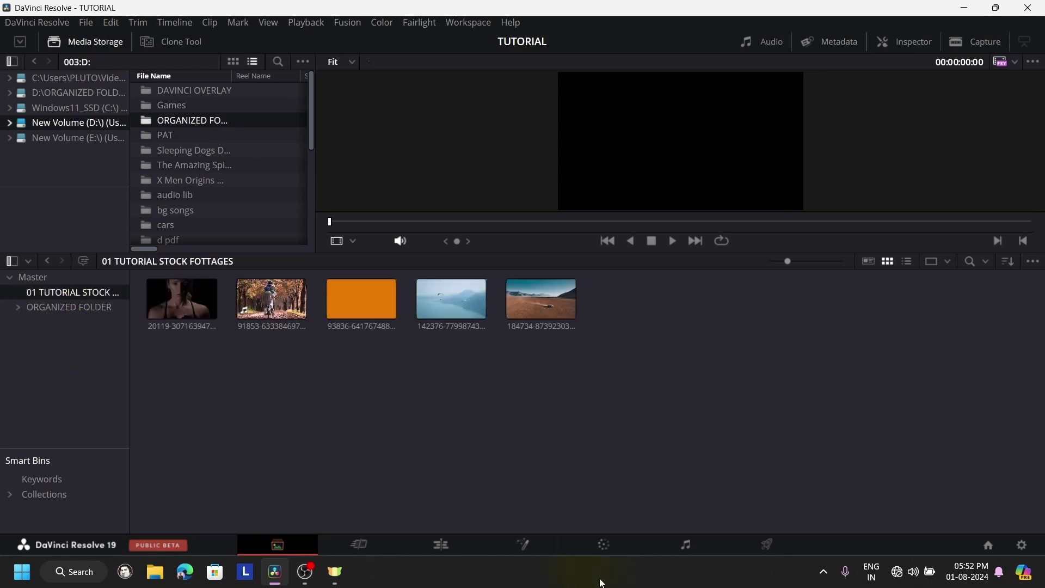
# Switch between the Edit and Media pages, and view the imported clips in the Edit page's Media Pool before hiding it
pyautogui.click(436, 544)
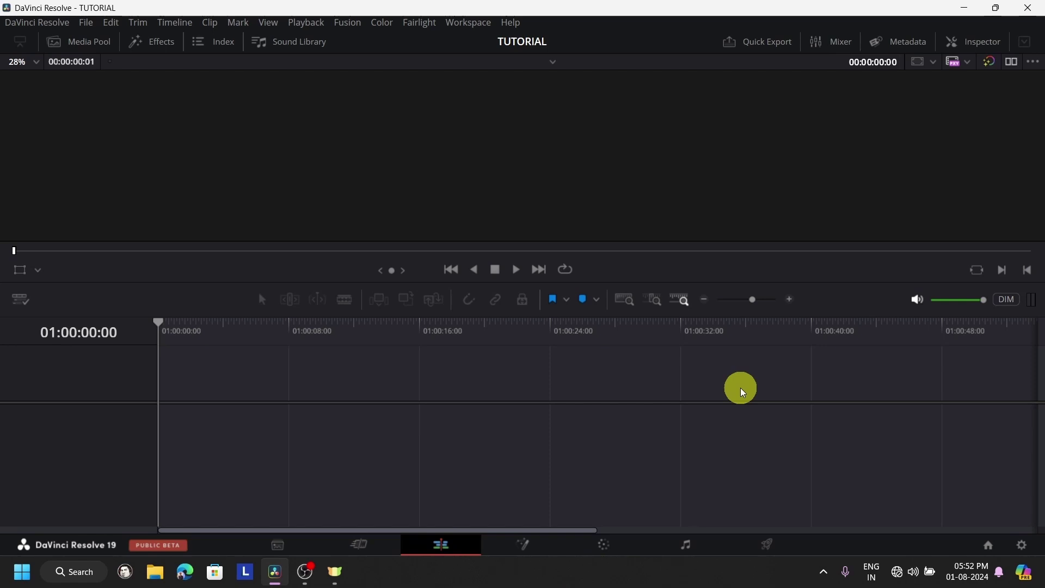
pyautogui.click(300, 550)
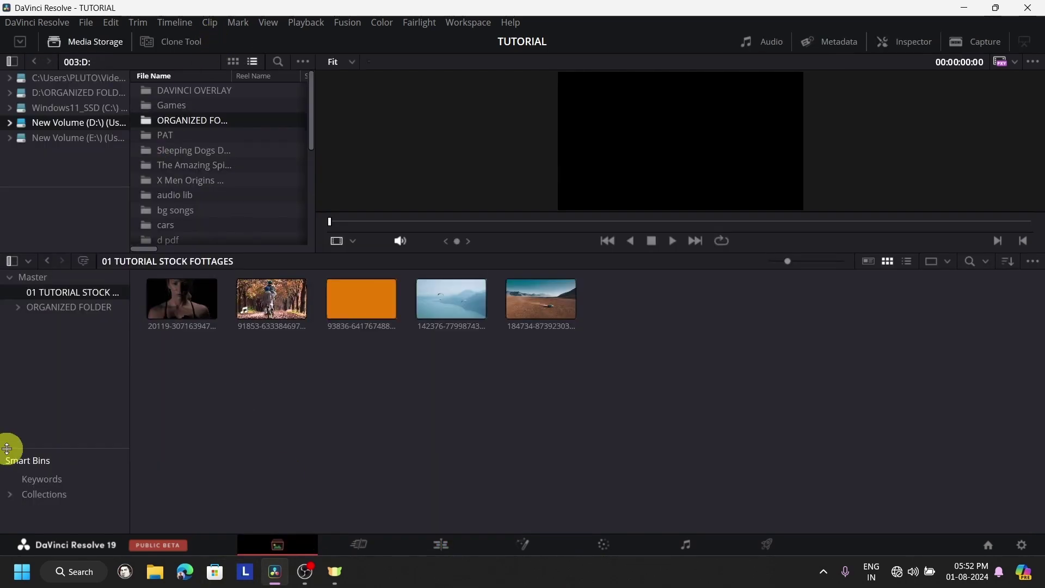
pyautogui.click(442, 545)
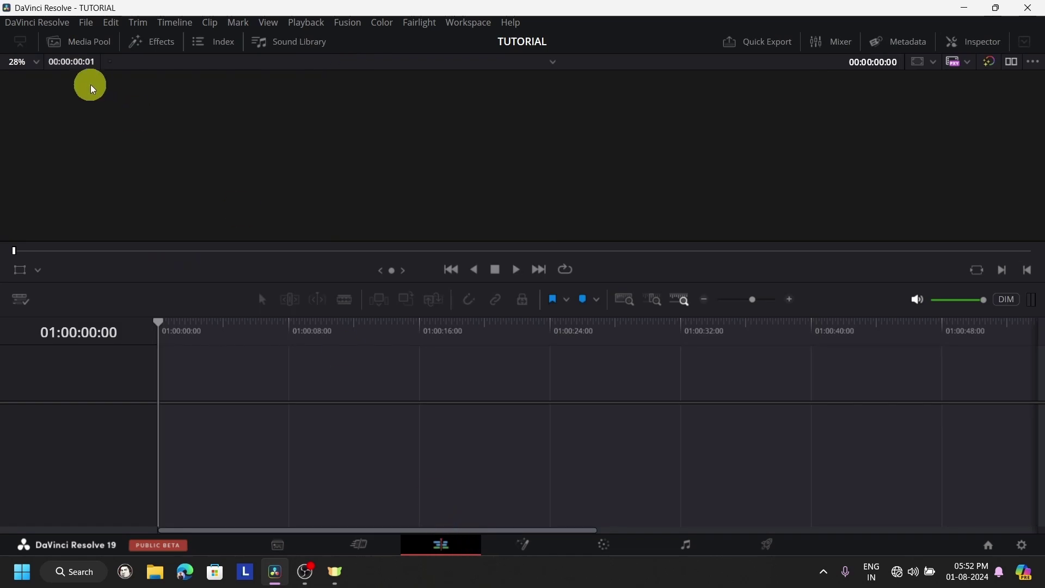
pyautogui.click(77, 39)
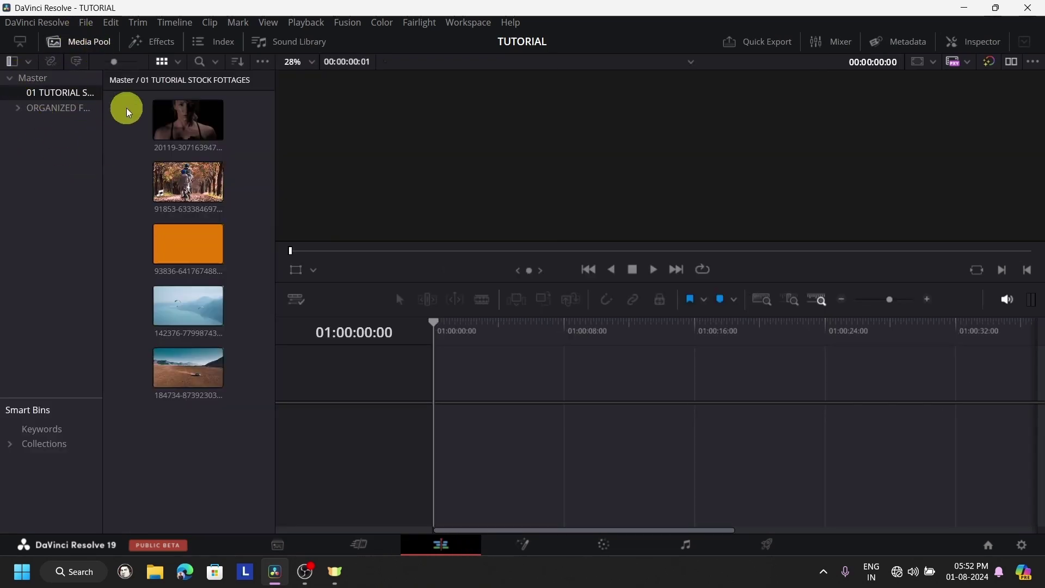
pyautogui.click(78, 42)
# Check the imported clips in the Media Pool on the Fusion, Edit and Cut pages
pyautogui.click(523, 544)
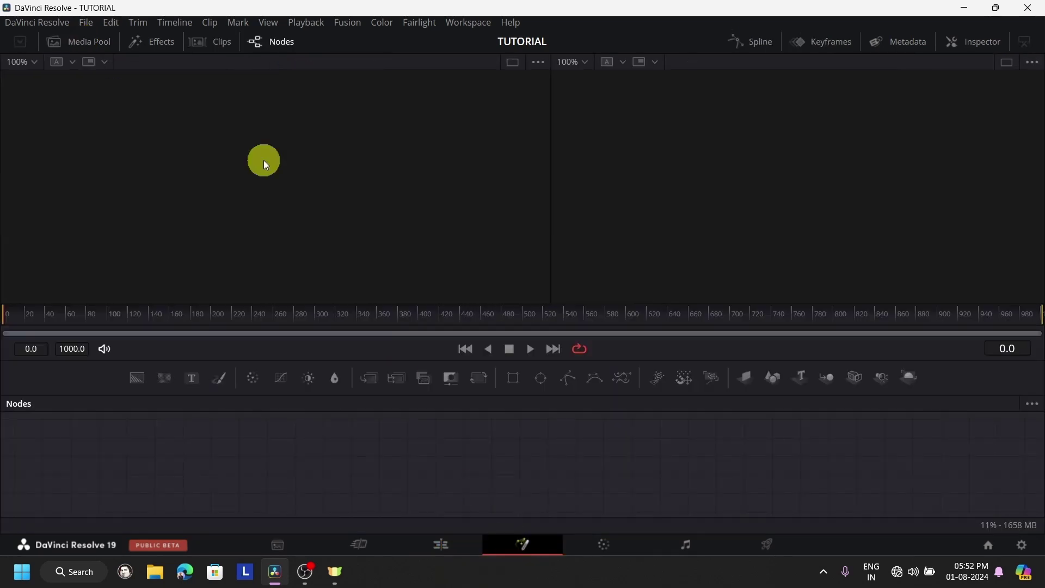
pyautogui.click(92, 43)
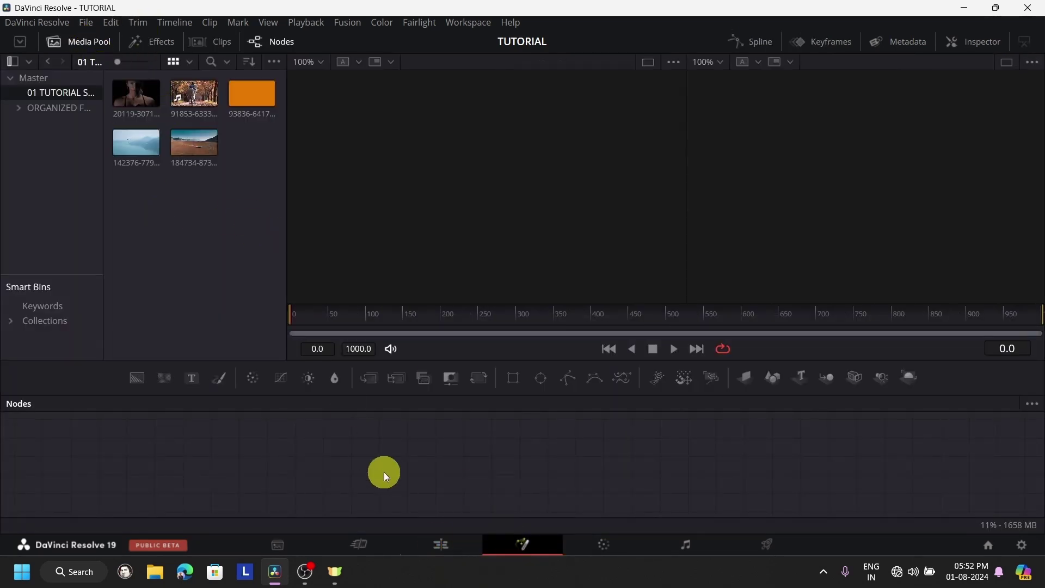
pyautogui.click(439, 543)
pyautogui.click(75, 43)
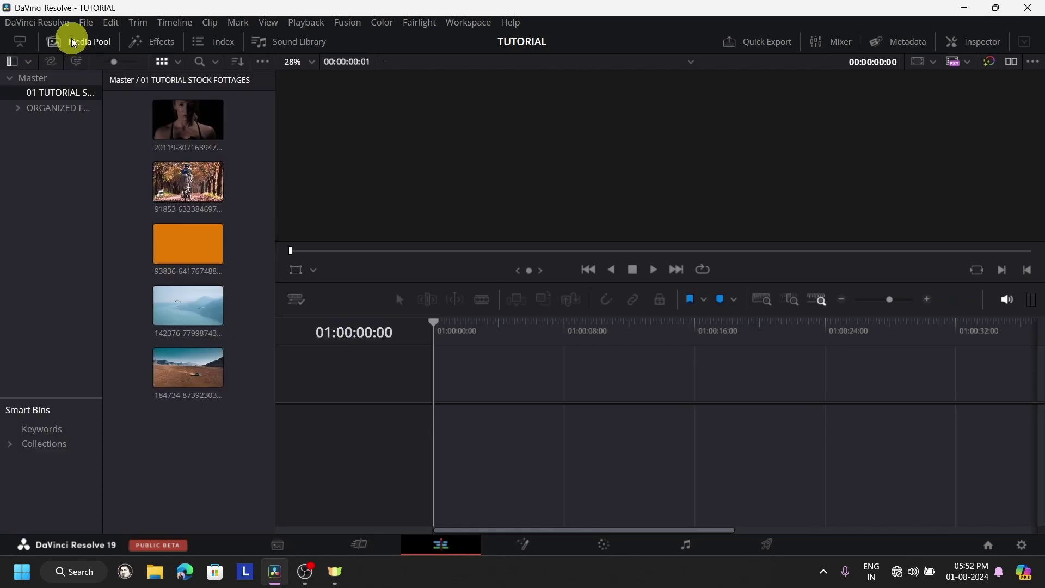
pyautogui.click(77, 42)
pyautogui.click(381, 544)
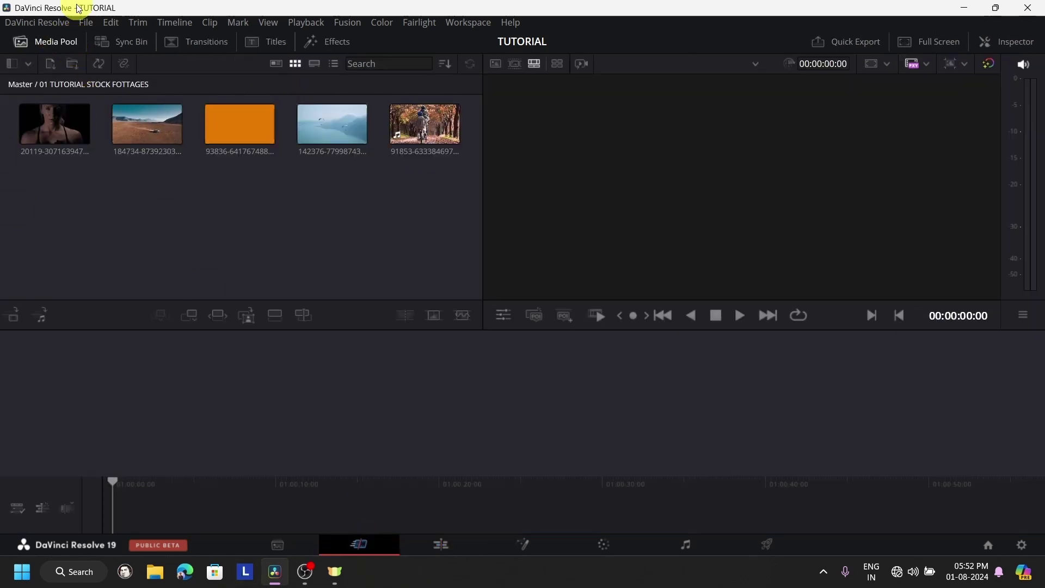
# Switch from the Media page to the Edit page and set it to the dual viewer layout
pyautogui.click(278, 542)
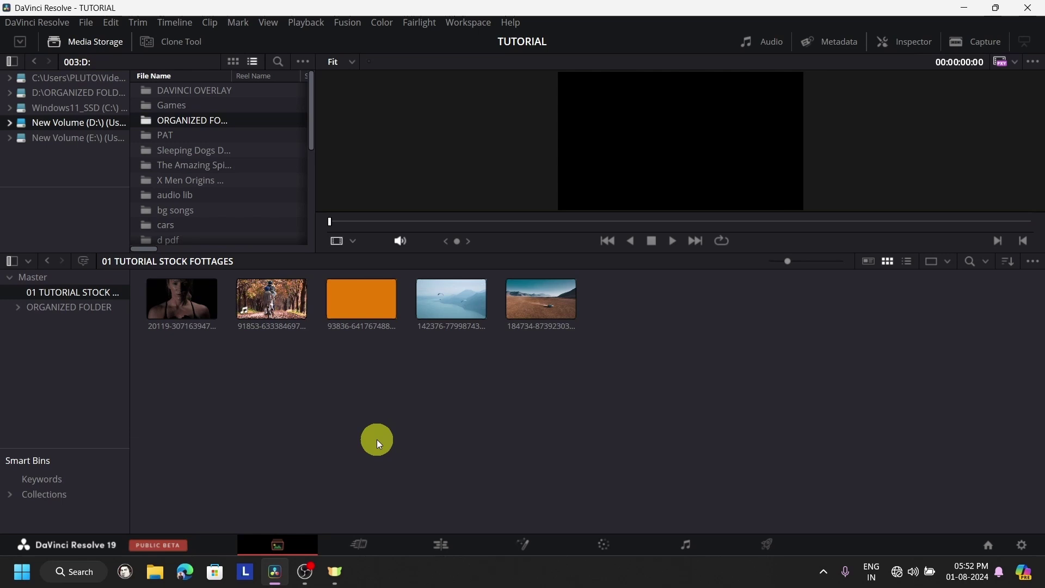
pyautogui.click(442, 546)
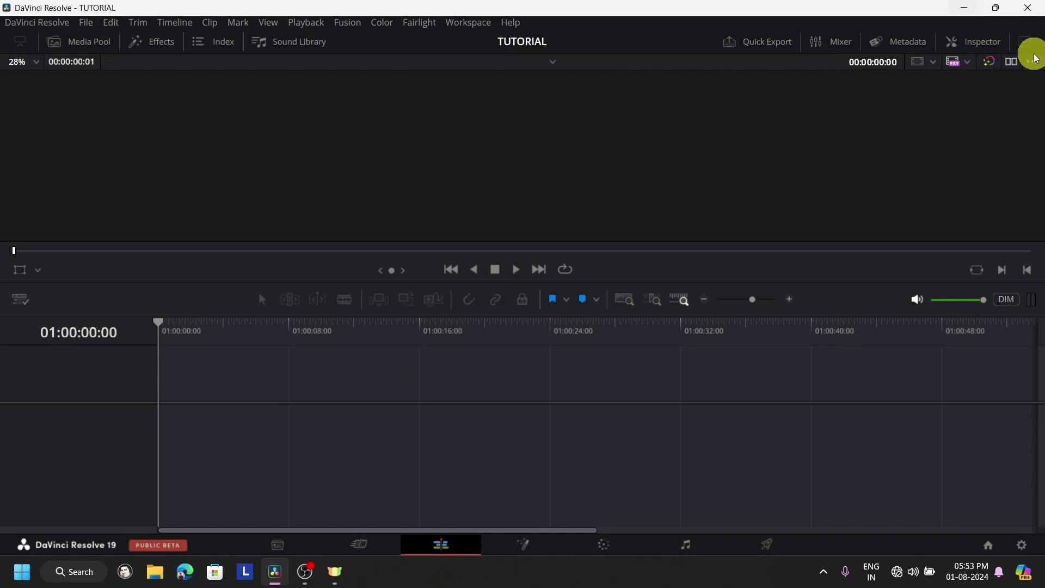
pyautogui.click(1012, 63)
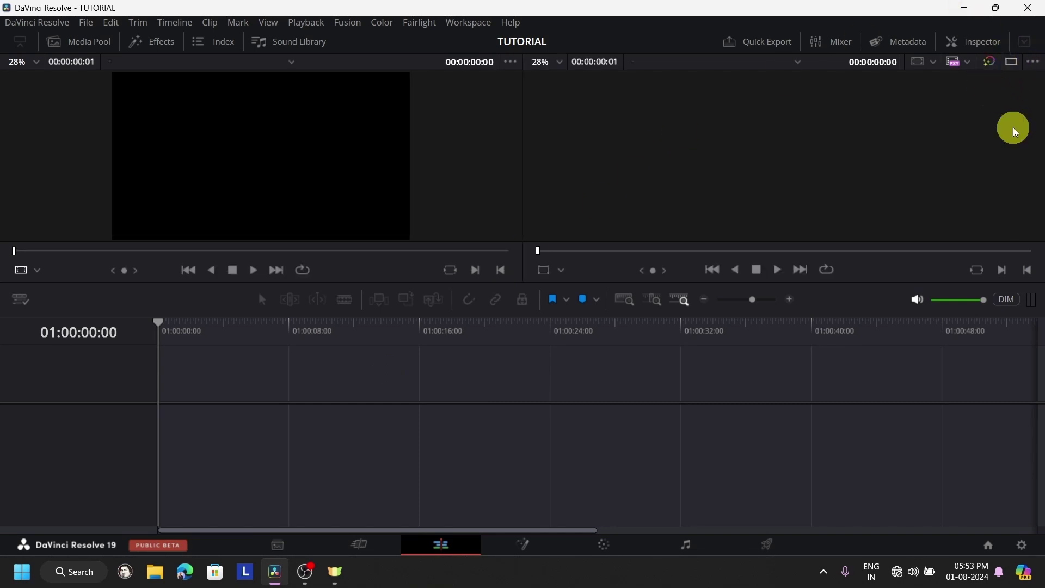
pyautogui.click(1015, 65)
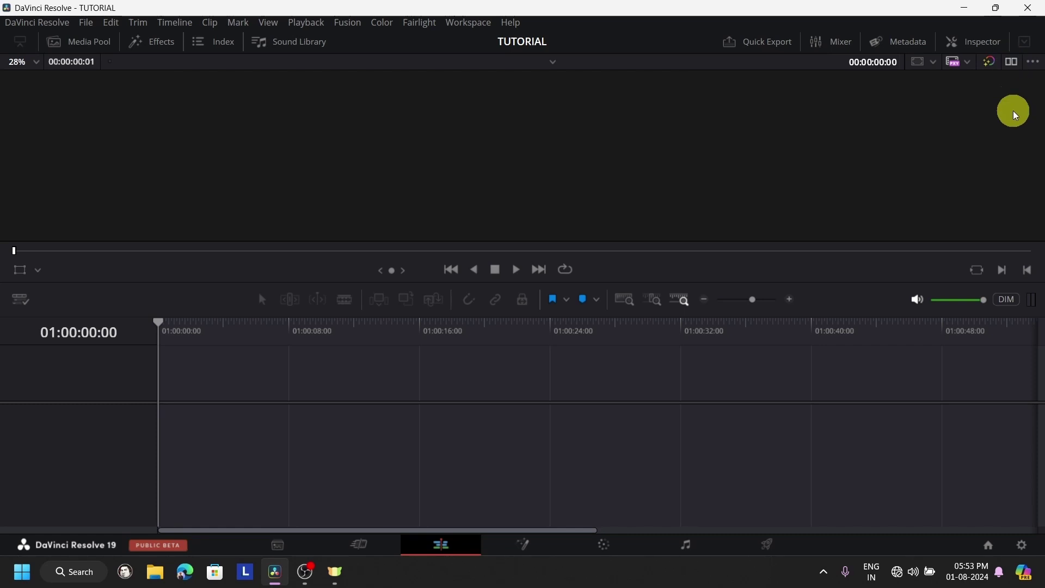
pyautogui.click(1011, 63)
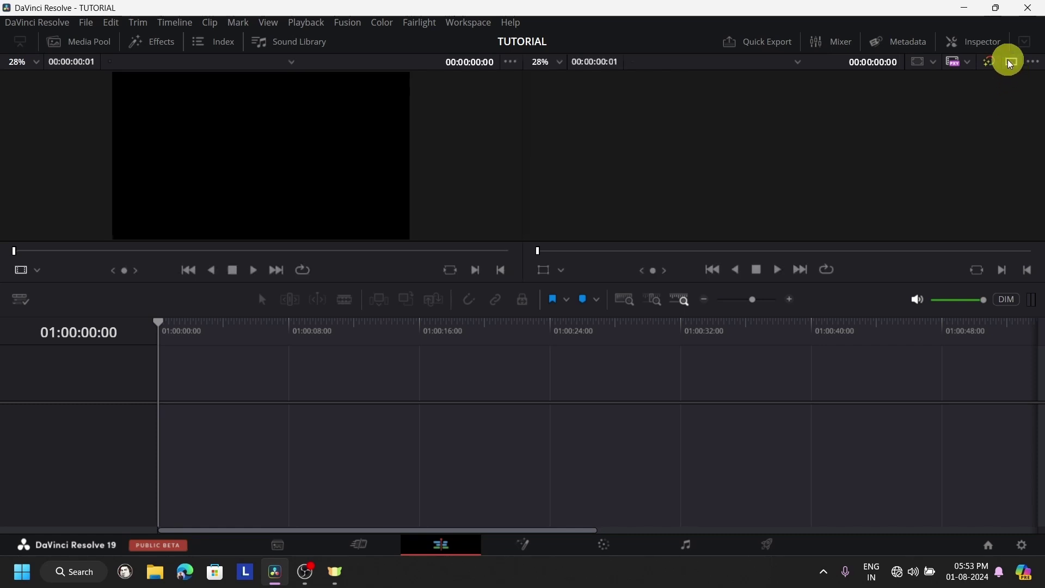
pyautogui.click(83, 43)
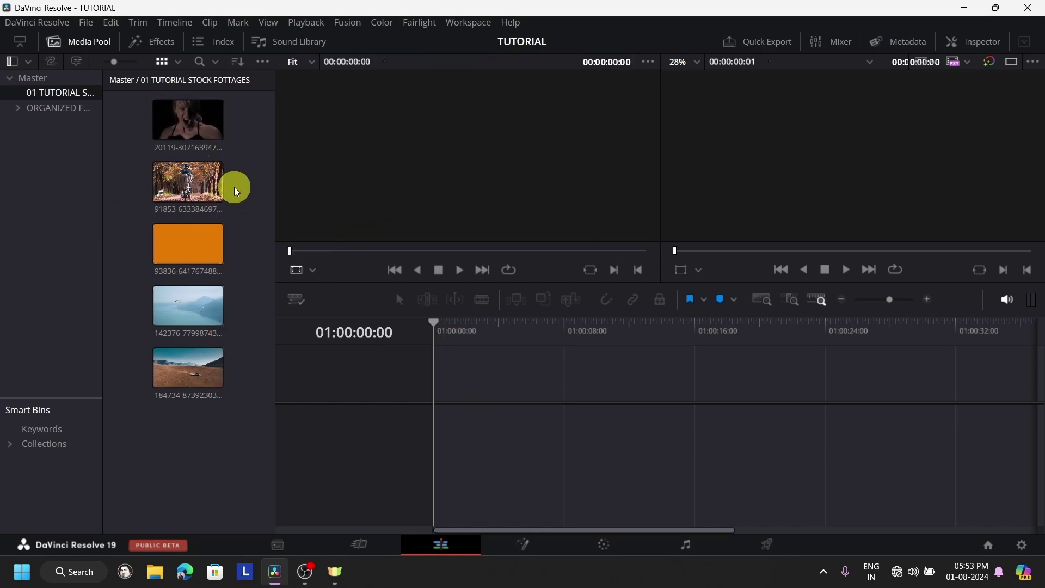
pyautogui.moveTo(168, 133); pyautogui.dragTo(491, 423)
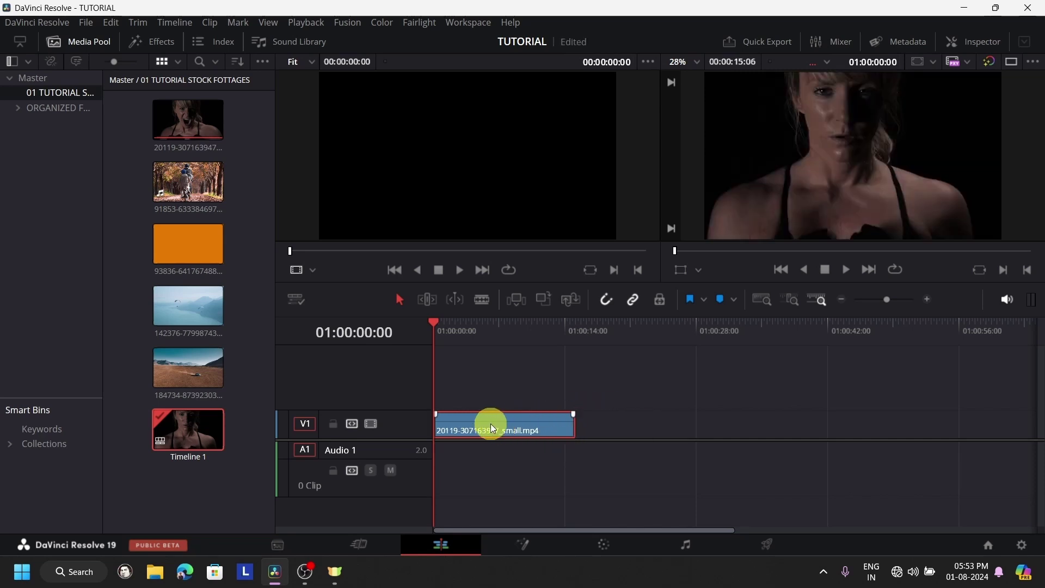
pyautogui.moveTo(164, 191); pyautogui.dragTo(654, 433)
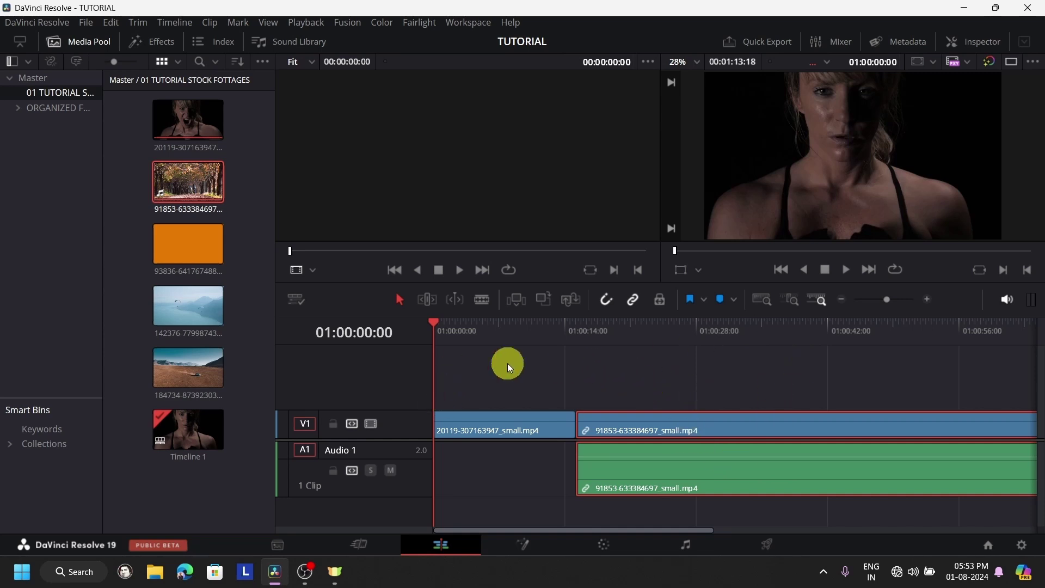
pyautogui.click(548, 339)
pyautogui.click(776, 338)
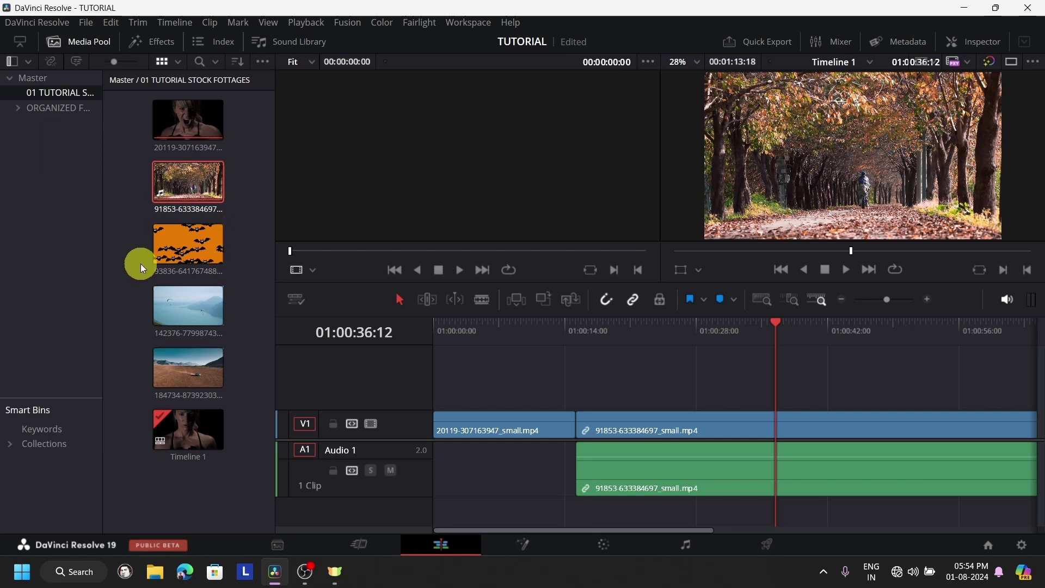
pyautogui.click(178, 254)
pyautogui.moveTo(410, 252); pyautogui.dragTo(301, 274)
pyautogui.click(448, 272)
pyautogui.click(455, 272)
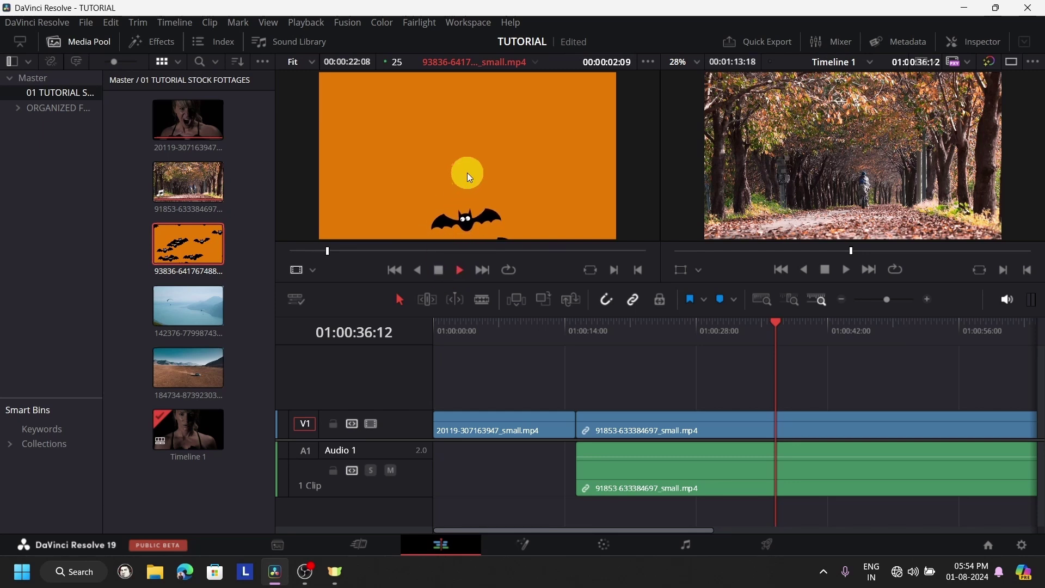
pyautogui.click(439, 271)
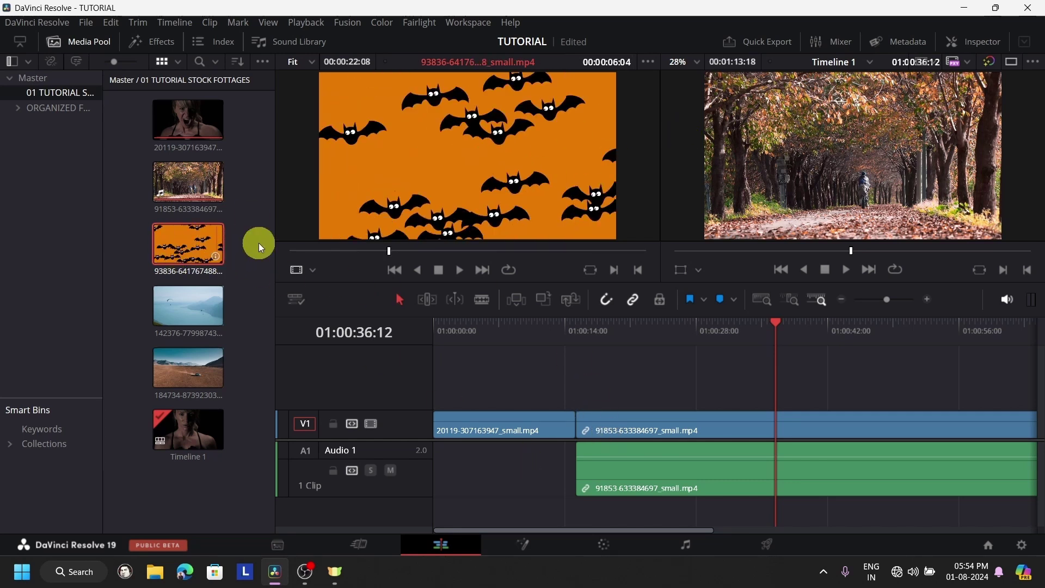
# Zoom the timeline in and out, and fit both clips with the full extent zoom
pyautogui.scroll(-5, 710, 374)
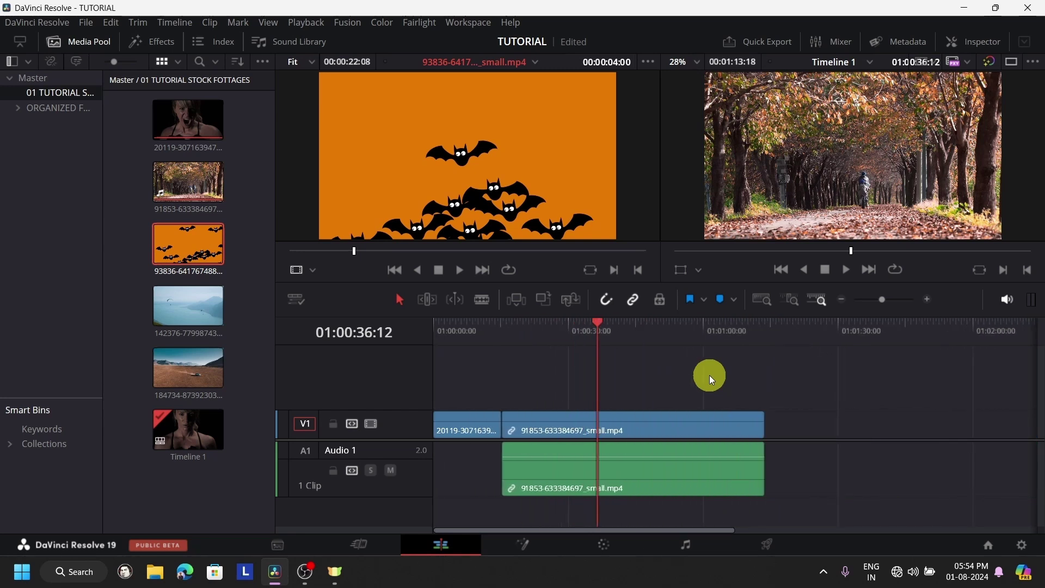
pyautogui.scroll(3, 697, 416)
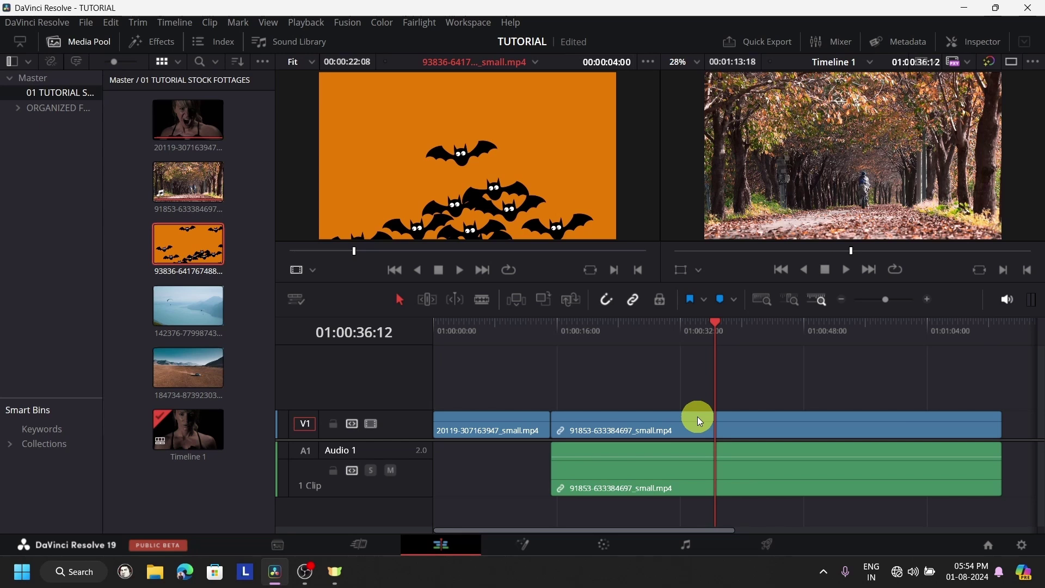
pyautogui.scroll(-6, 697, 417)
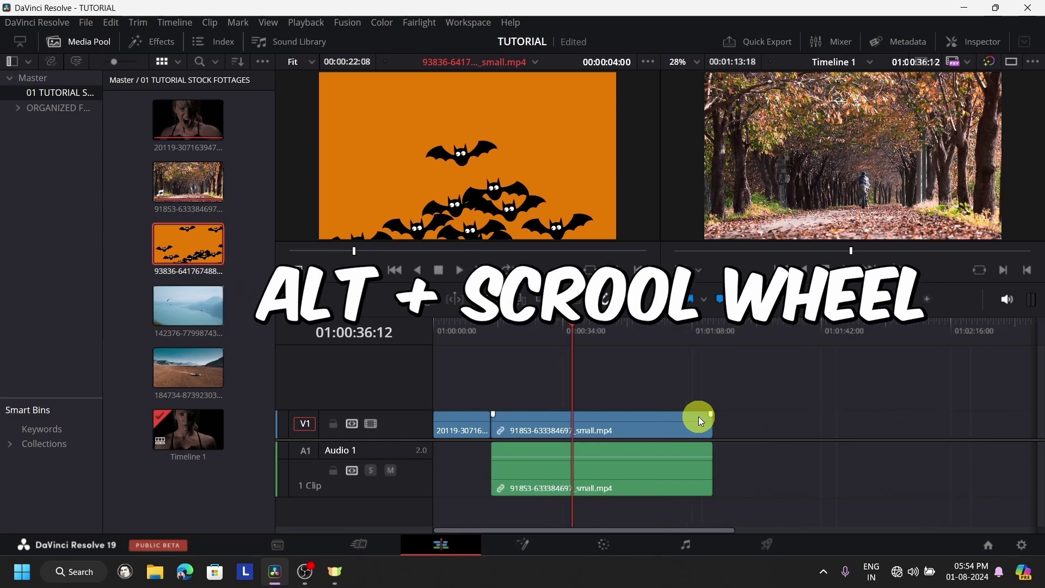
pyautogui.scroll(-2, 698, 416)
pyautogui.scroll(3, 698, 416)
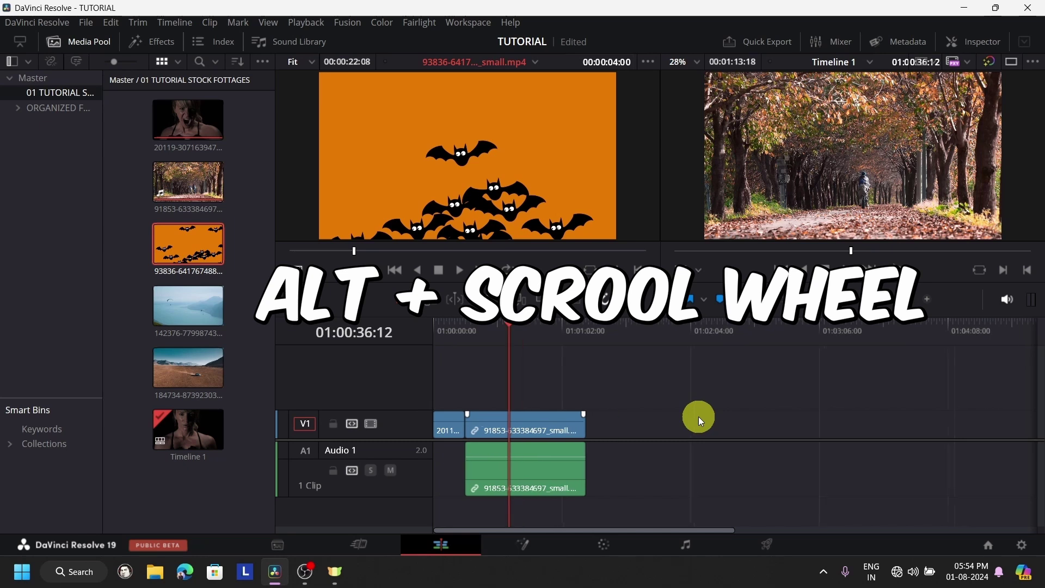
pyautogui.scroll(1, 698, 416)
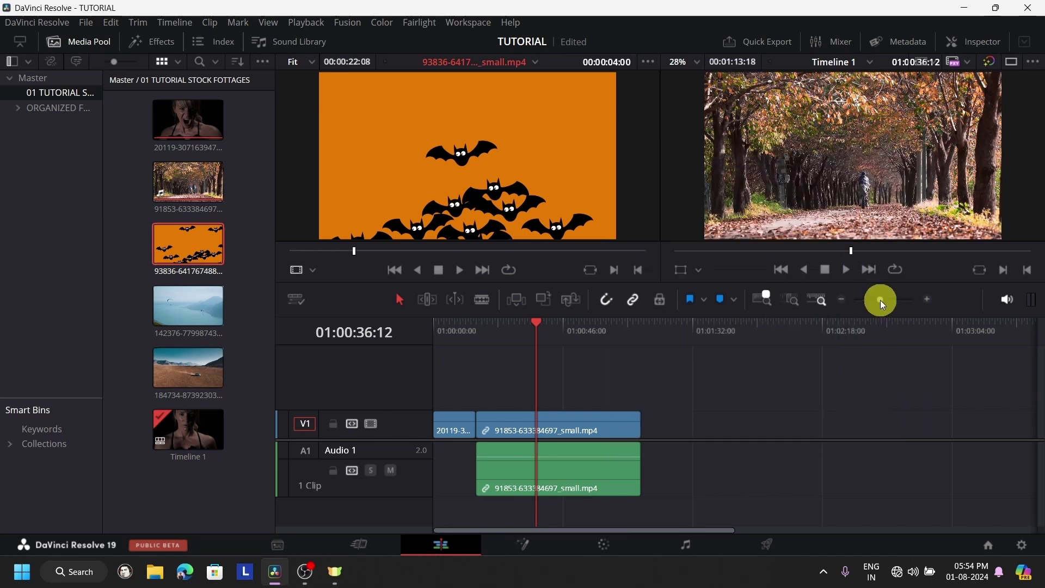
pyautogui.moveTo(880, 300)
pyautogui.mouseDown()
pyautogui.moveTo(901, 299)
pyautogui.moveTo(862, 301)
pyautogui.moveTo(864, 320)
pyautogui.moveTo(908, 321)
pyautogui.moveTo(869, 313)
pyautogui.moveTo(885, 316)
pyautogui.mouseUp()
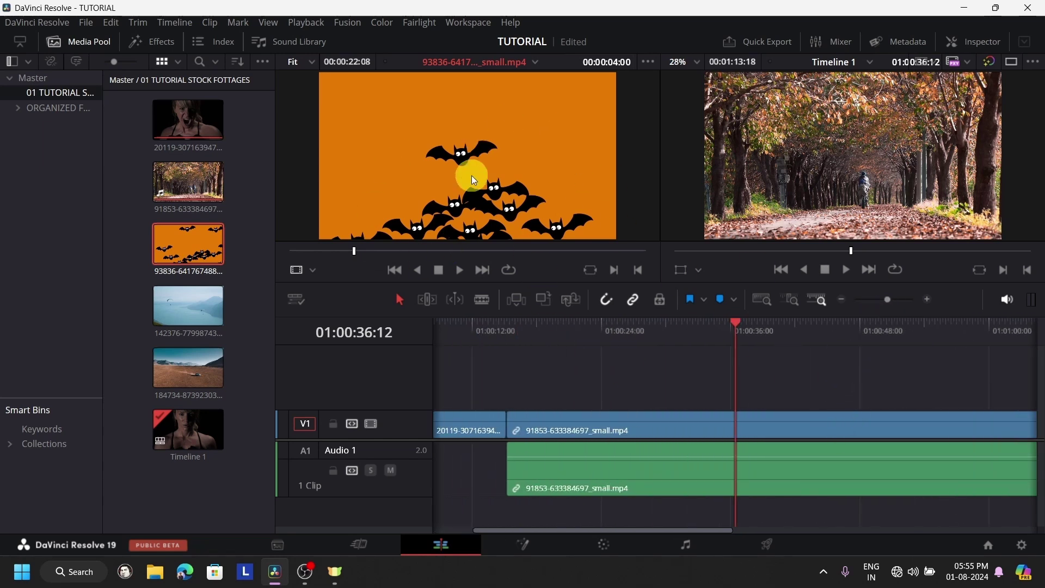
pyautogui.moveTo(184, 257); pyautogui.dragTo(419, 178)
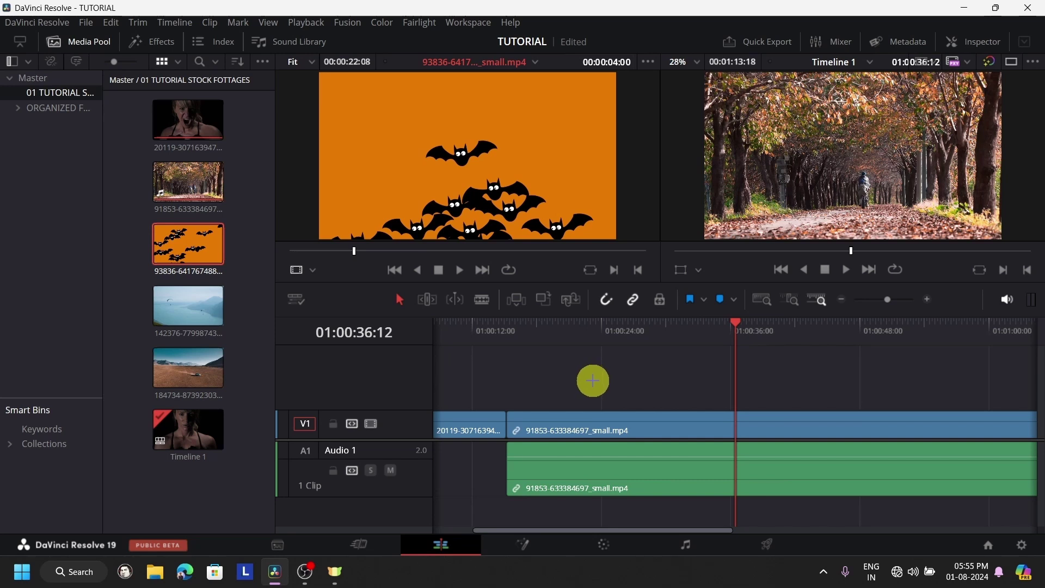
pyautogui.click(764, 301)
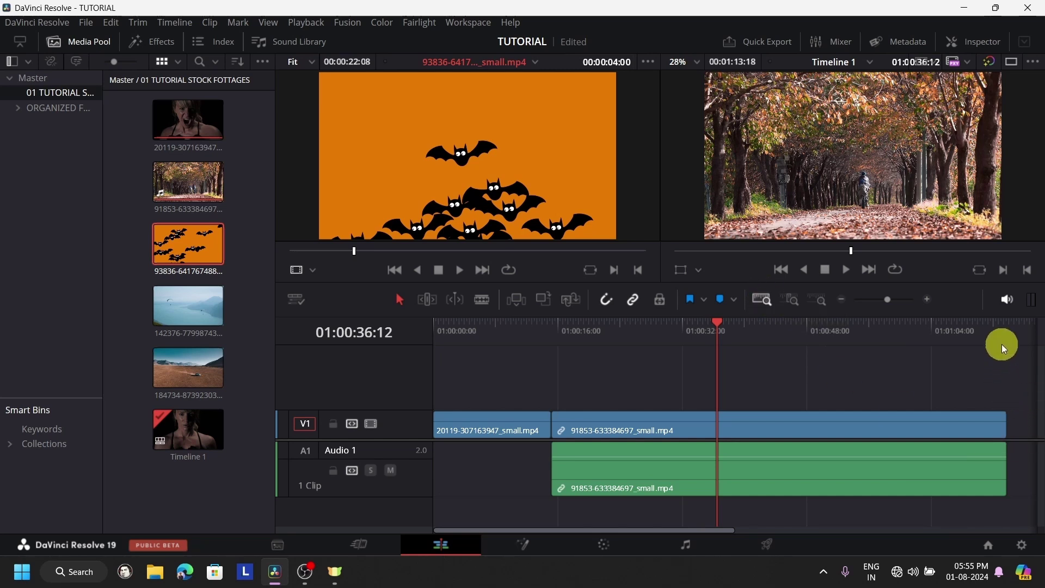
pyautogui.moveTo(1001, 344)
pyautogui.mouseDown()
pyautogui.moveTo(1017, 342)
pyautogui.moveTo(1007, 345)
pyautogui.mouseUp()
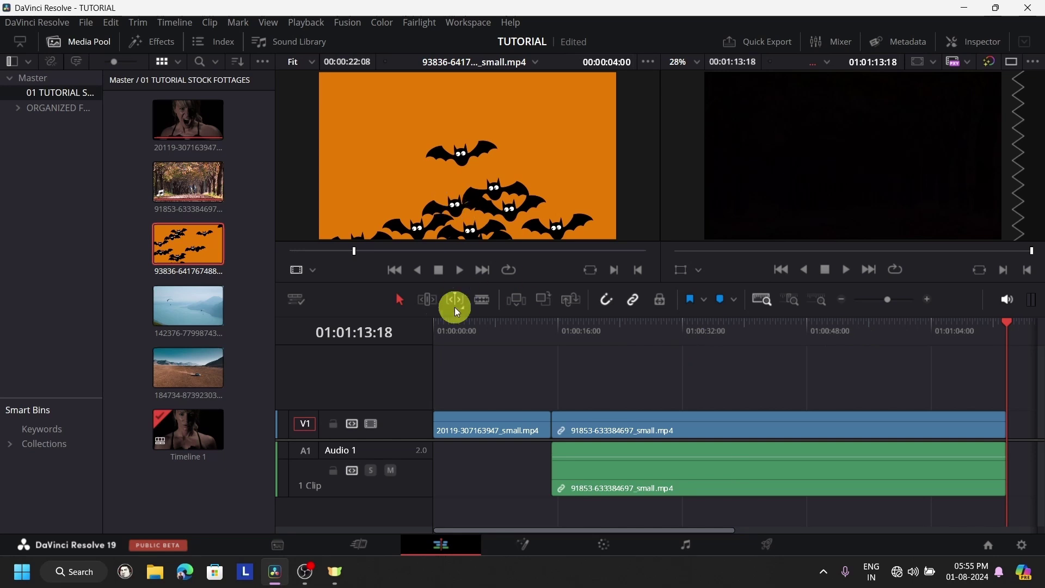
pyautogui.moveTo(410, 183); pyautogui.dragTo(642, 436)
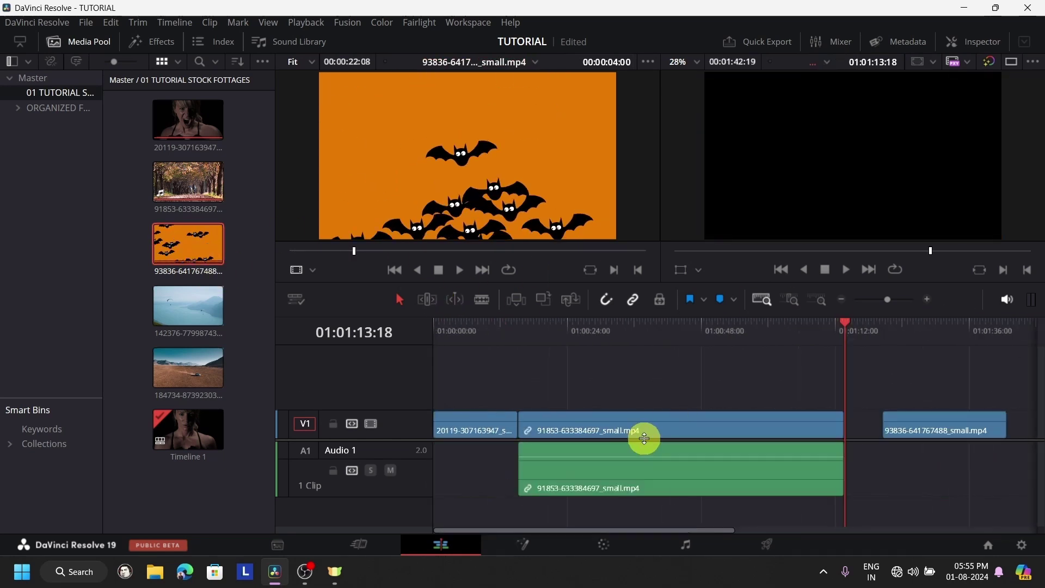
pyautogui.moveTo(951, 427)
pyautogui.mouseDown()
pyautogui.moveTo(916, 427)
pyautogui.moveTo(932, 424)
pyautogui.mouseUp()
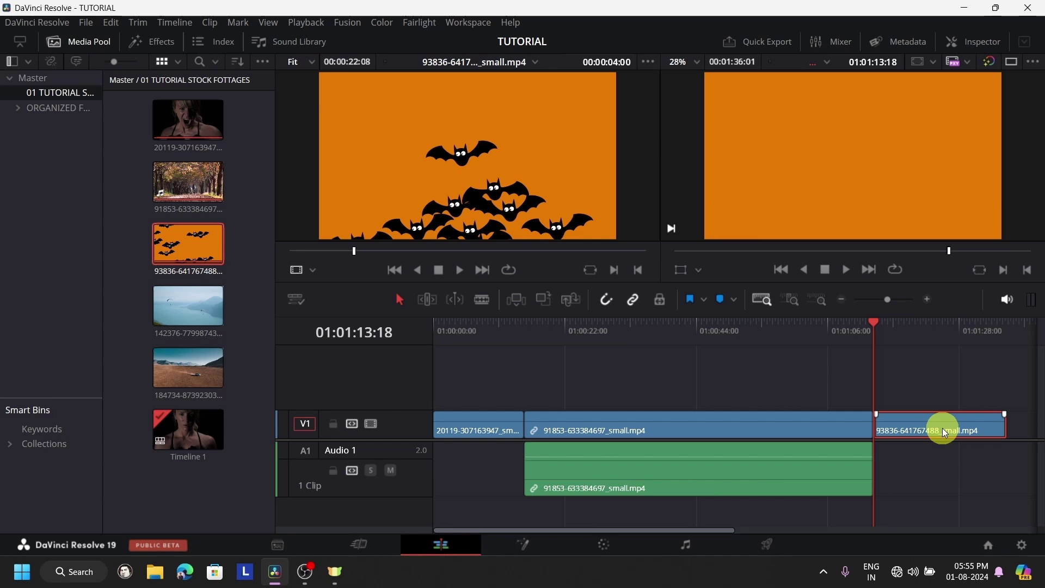
pyautogui.press('Delete')
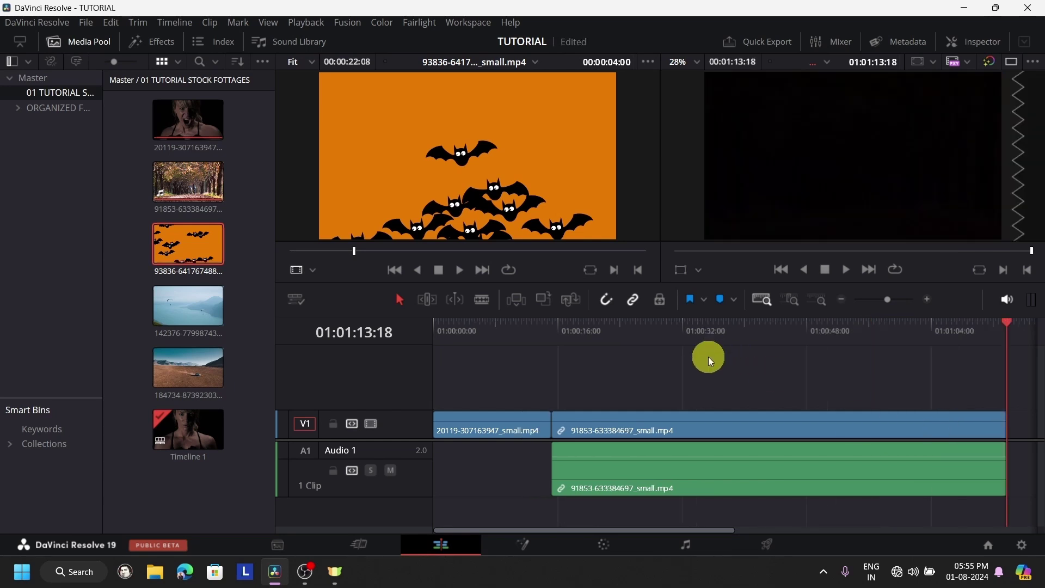
pyautogui.click(669, 343)
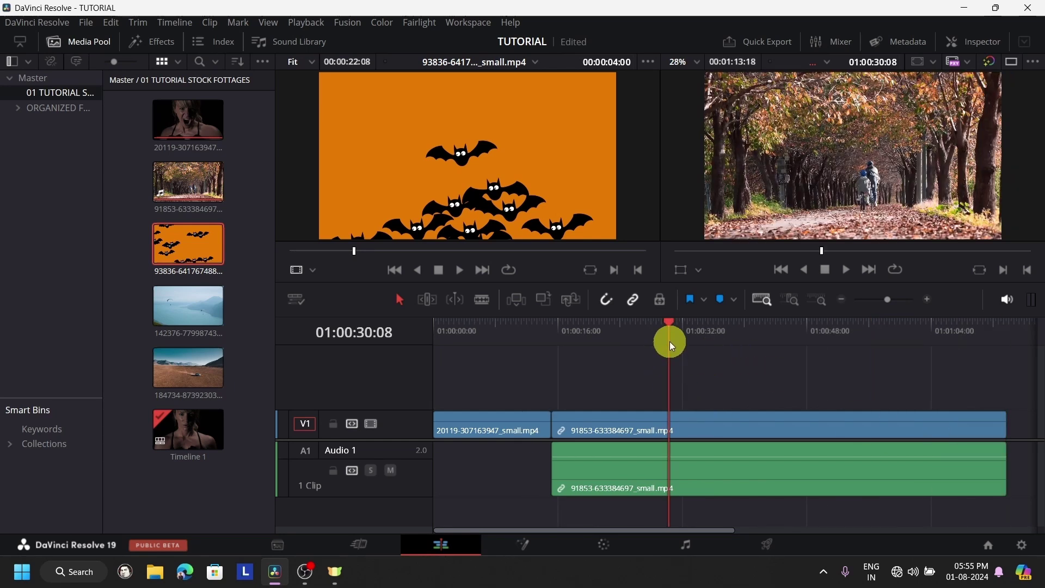
pyautogui.click(727, 419)
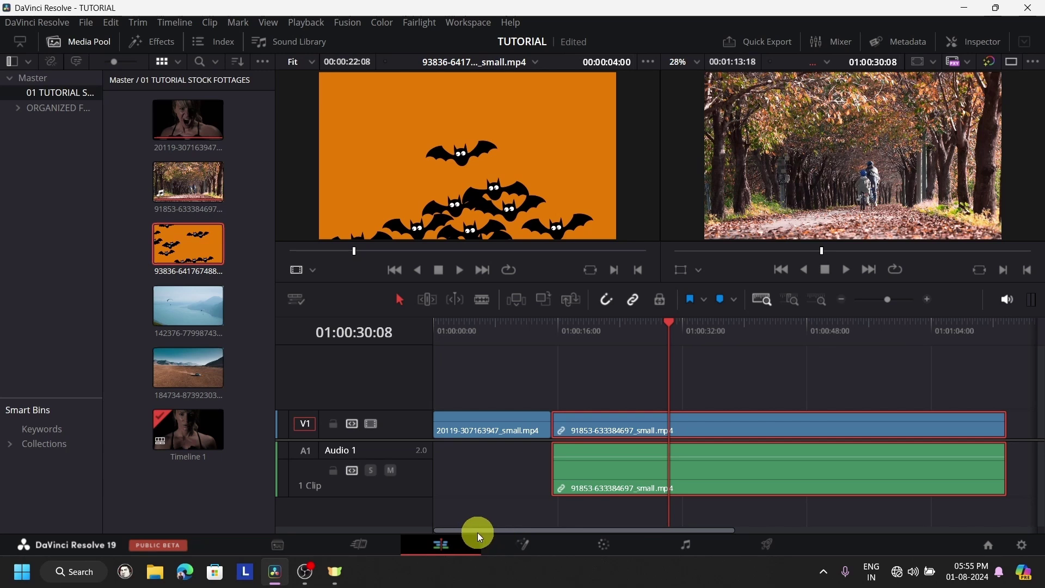
pyautogui.moveTo(481, 528); pyautogui.dragTo(387, 537)
pyautogui.moveTo(563, 533); pyautogui.dragTo(479, 540)
pyautogui.moveTo(667, 323); pyautogui.dragTo(284, 388)
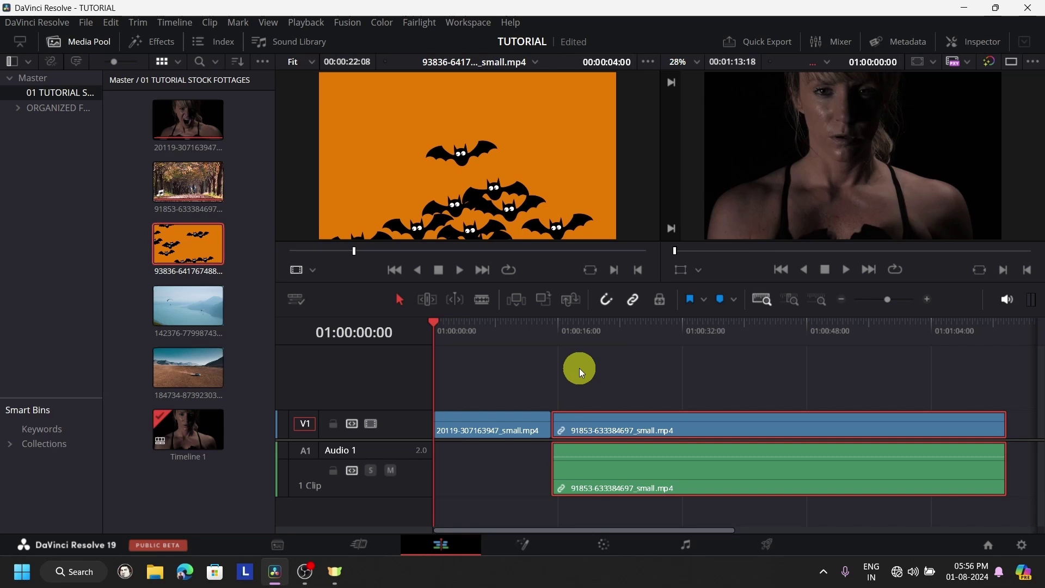
pyautogui.scroll(-1, 603, 393)
pyautogui.scroll(-3, 612, 387)
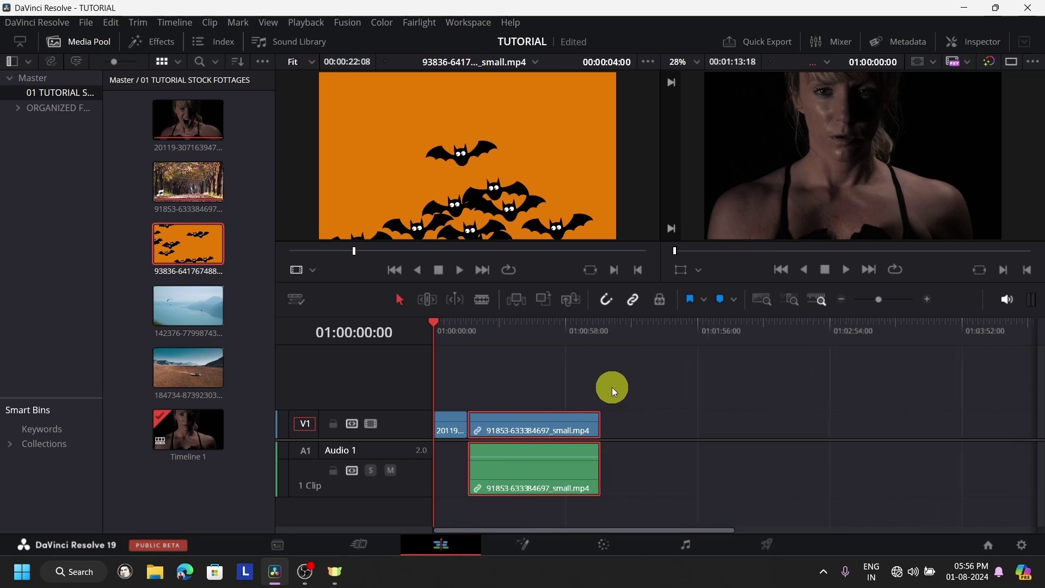
pyautogui.scroll(-5, 630, 360)
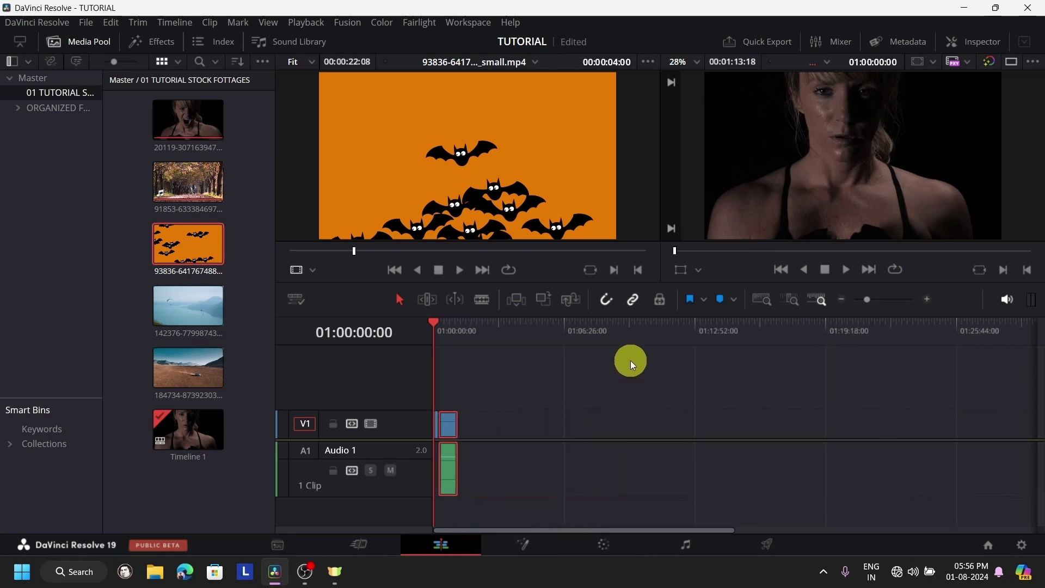
pyautogui.scroll(3, 630, 360)
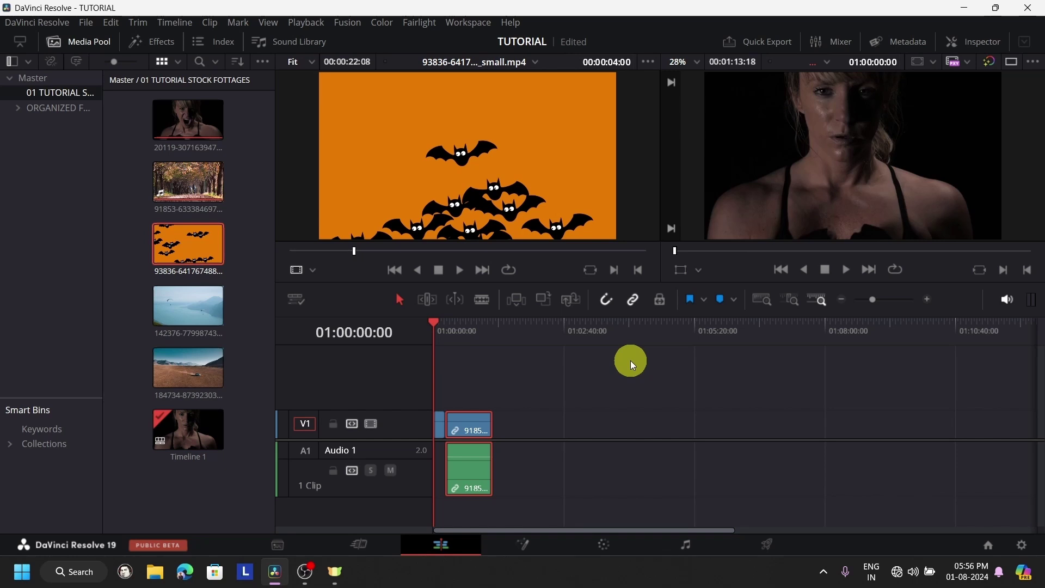
pyautogui.moveTo(184, 248); pyautogui.dragTo(568, 436)
pyautogui.scroll(3, 645, 422)
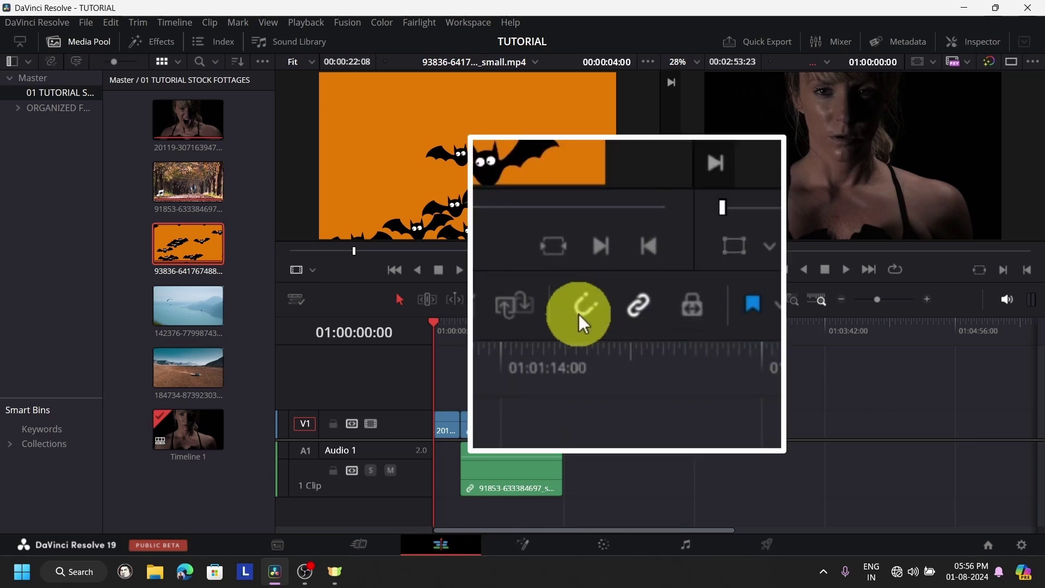
pyautogui.moveTo(714, 426); pyautogui.dragTo(579, 414)
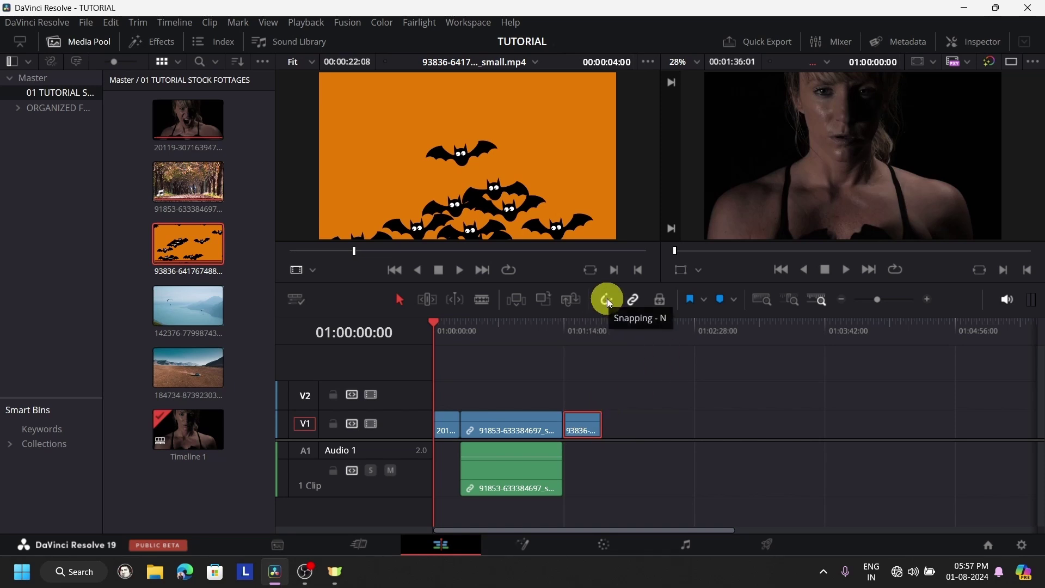
# Try snapping the bats clip to the playhead at 01:00:15:06 on track V2, and delete the clip
pyautogui.scroll(3, 661, 409)
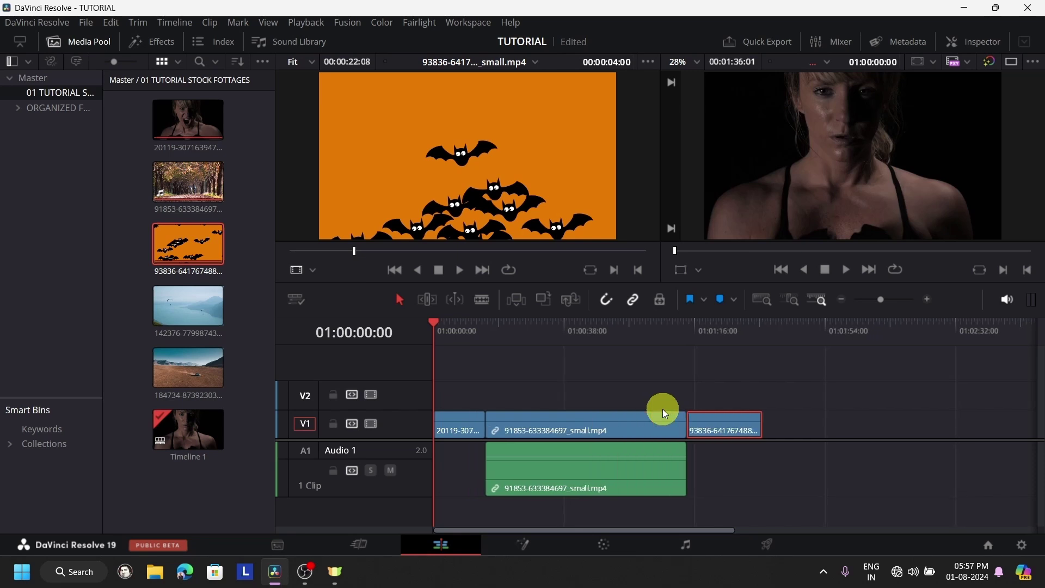
pyautogui.click(492, 334)
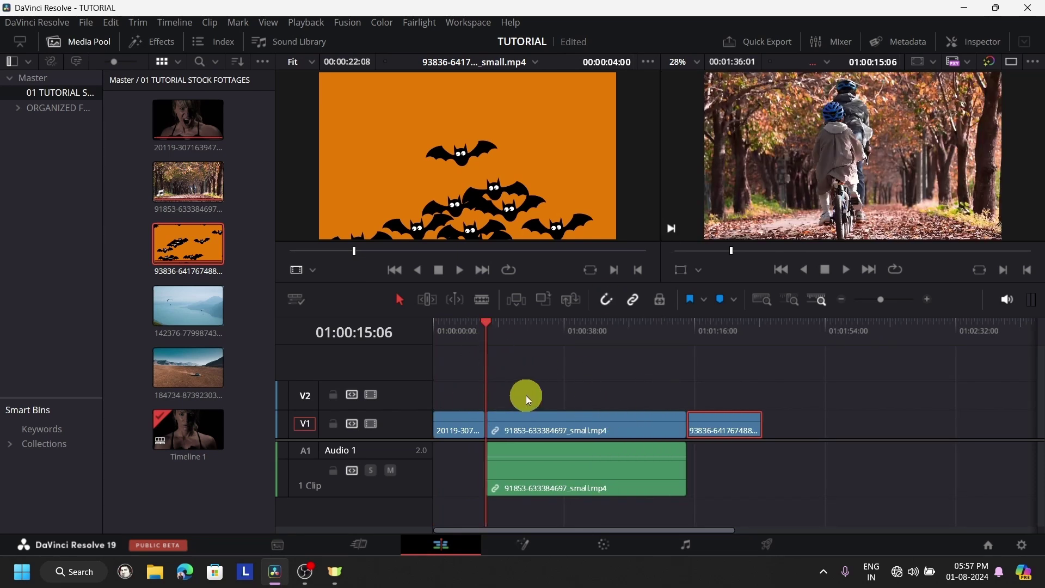
pyautogui.moveTo(724, 430); pyautogui.dragTo(495, 401)
pyautogui.click(606, 299)
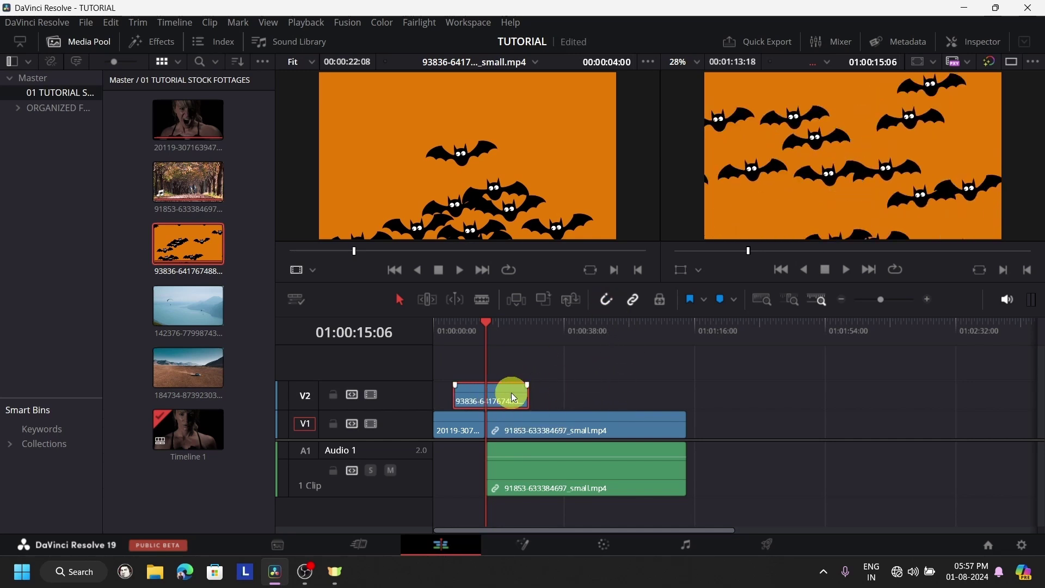
pyautogui.press('Delete')
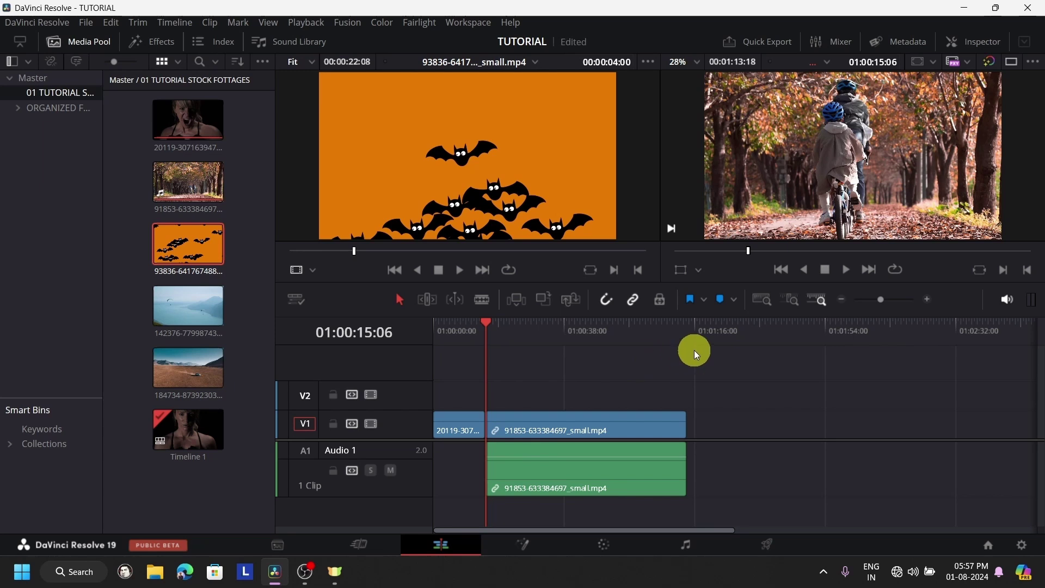
# Move the playhead to 01:01:13:18 and add the 142376 and 184734 clips to track V1, leaving gaps between them
pyautogui.click(691, 341)
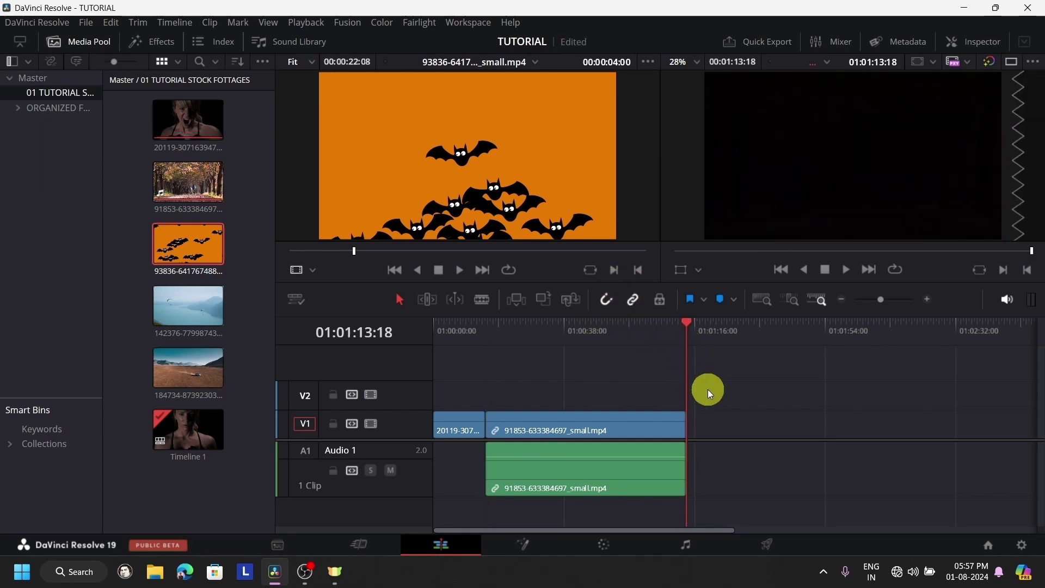
pyautogui.moveTo(160, 313); pyautogui.dragTo(713, 428)
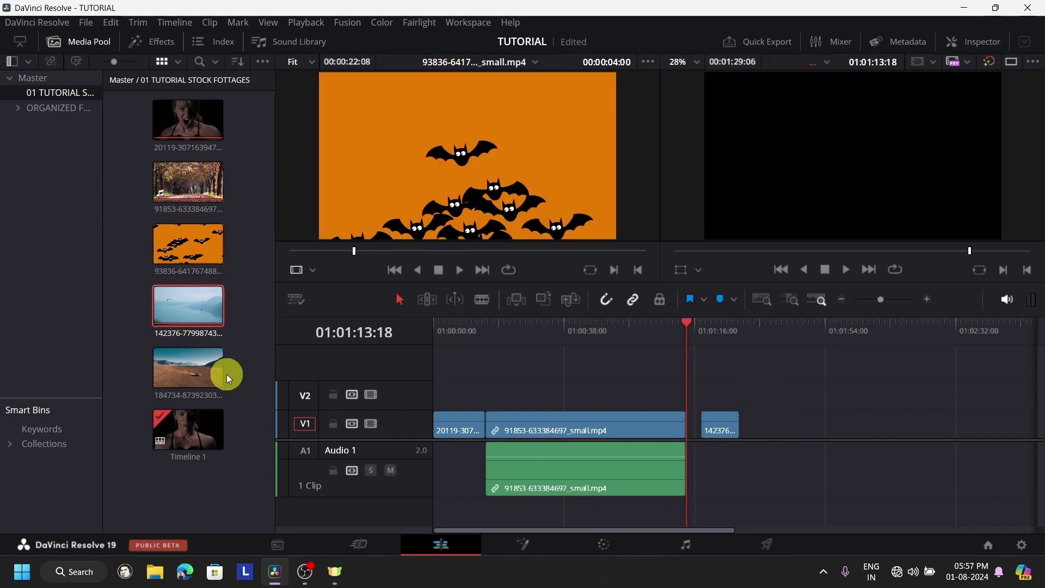
pyautogui.moveTo(220, 374); pyautogui.dragTo(786, 426)
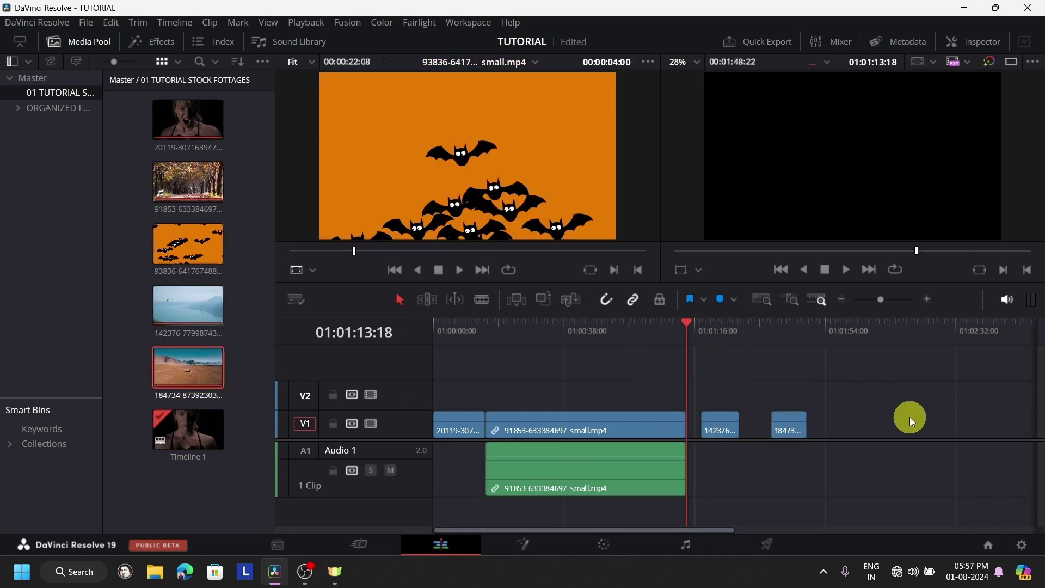
pyautogui.click(544, 430)
pyautogui.click(545, 348)
pyautogui.click(567, 344)
pyautogui.click(593, 424)
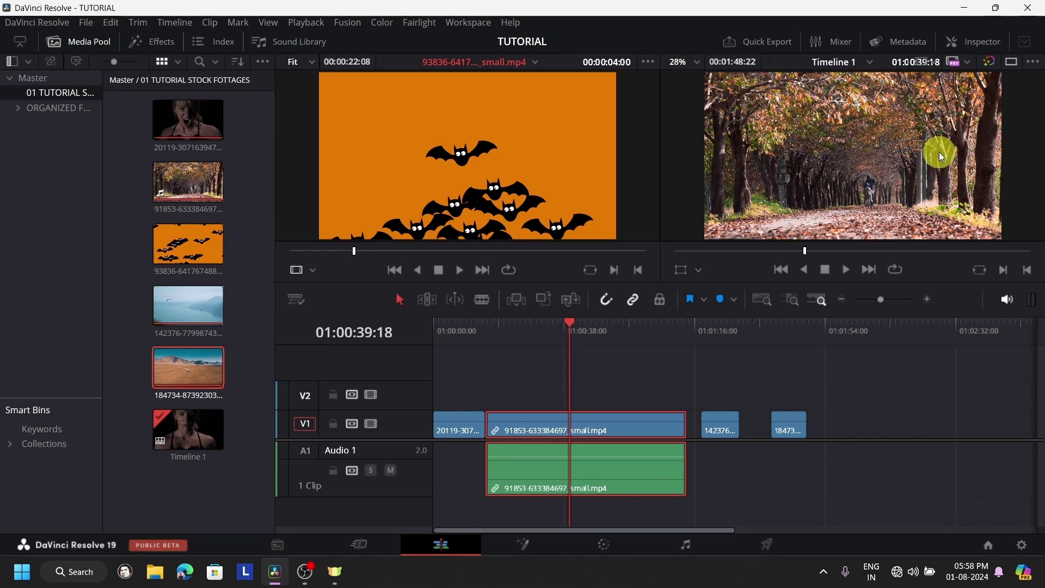
# Toggle the viewer layout between dual and single viewer mode, ending in single viewer mode
pyautogui.click(1013, 61)
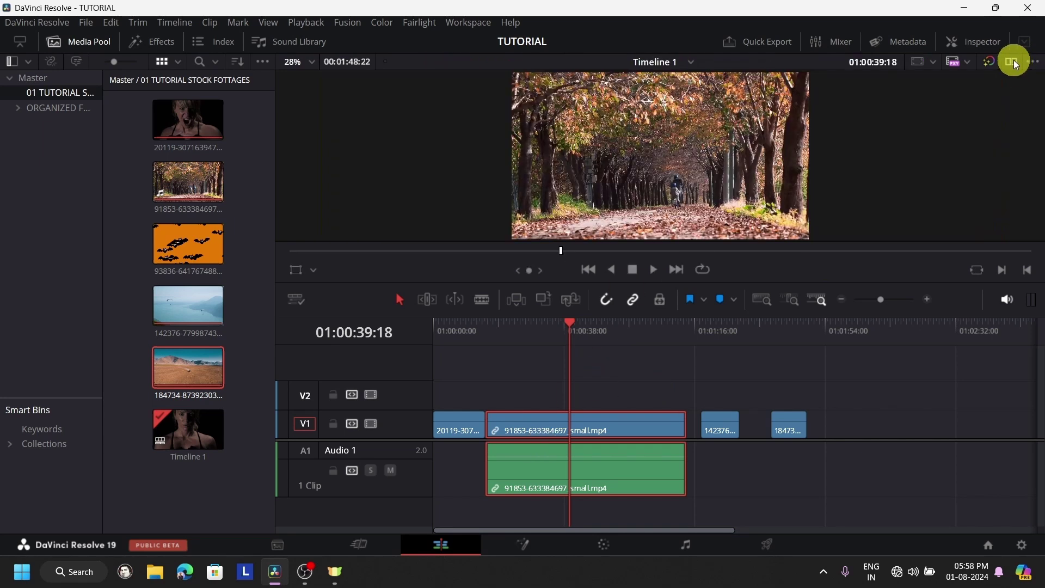
pyautogui.click(1013, 61)
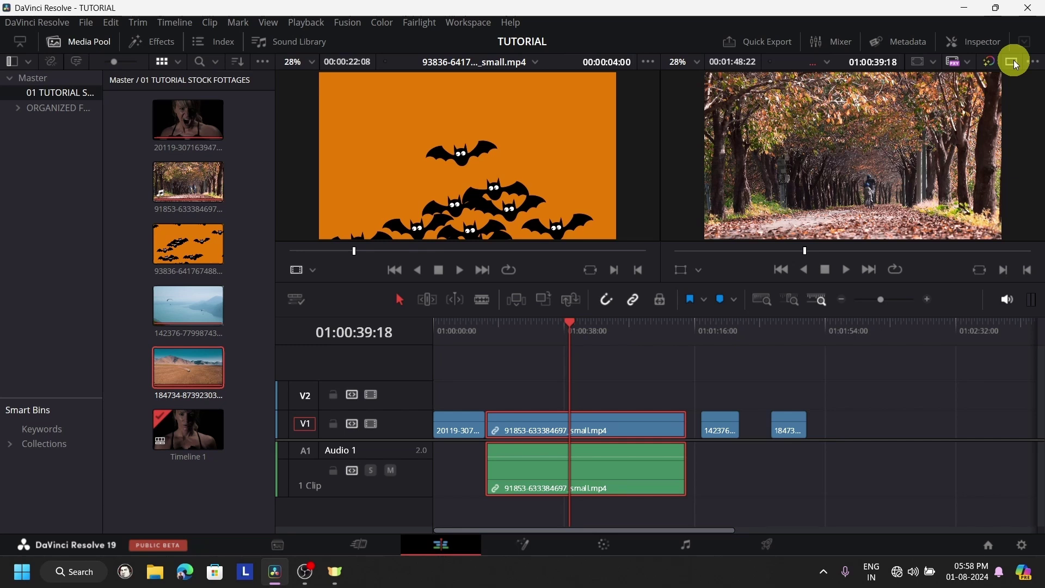
pyautogui.click(1013, 62)
pyautogui.click(1015, 61)
pyautogui.click(1016, 61)
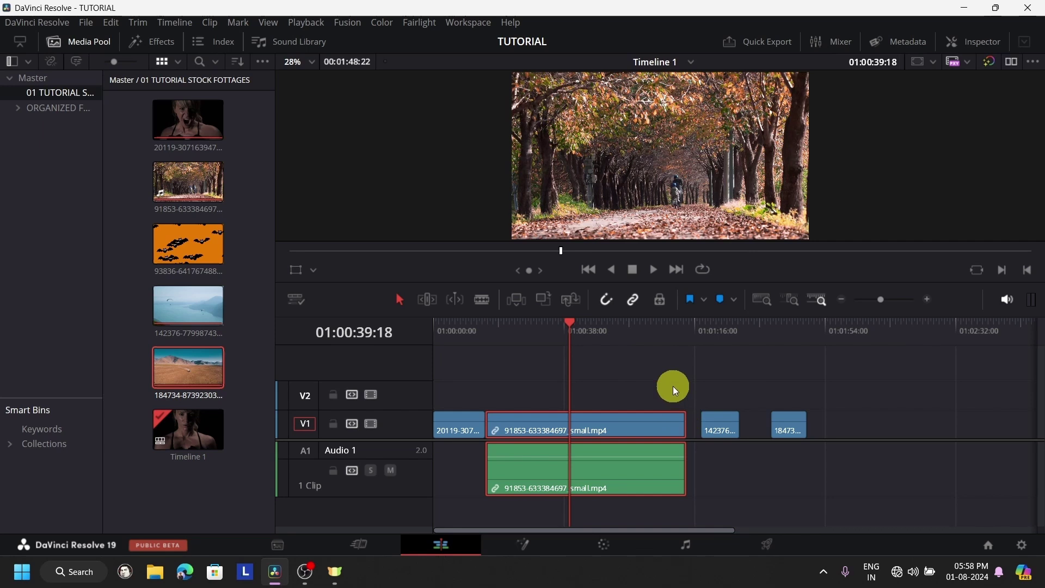
# Switch the single viewer between timeline and source clip, ending on the source clip, and restore the dual viewer layout
pyautogui.press('q')
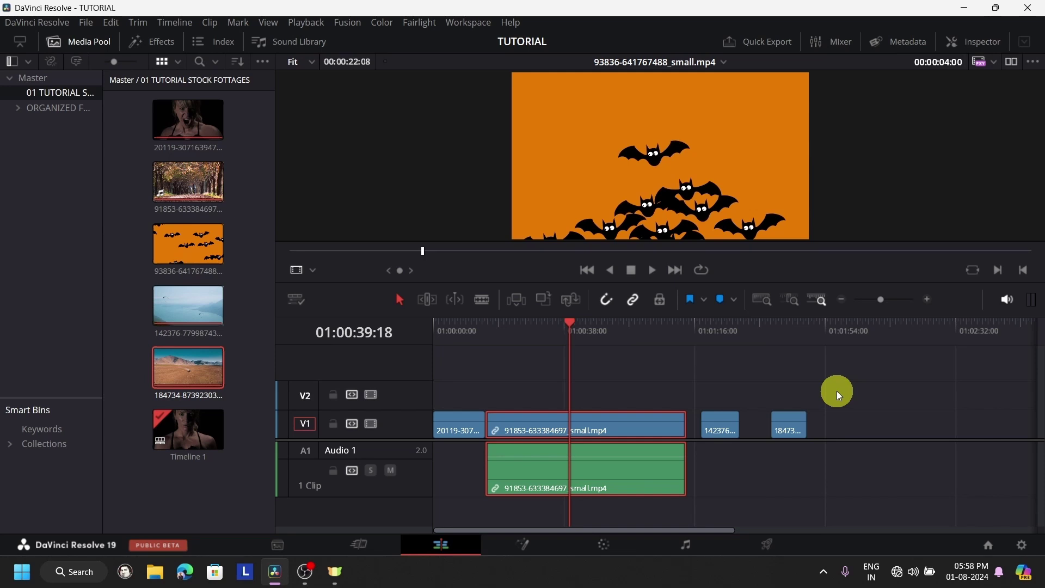
pyautogui.press('q')
pyautogui.press('q')
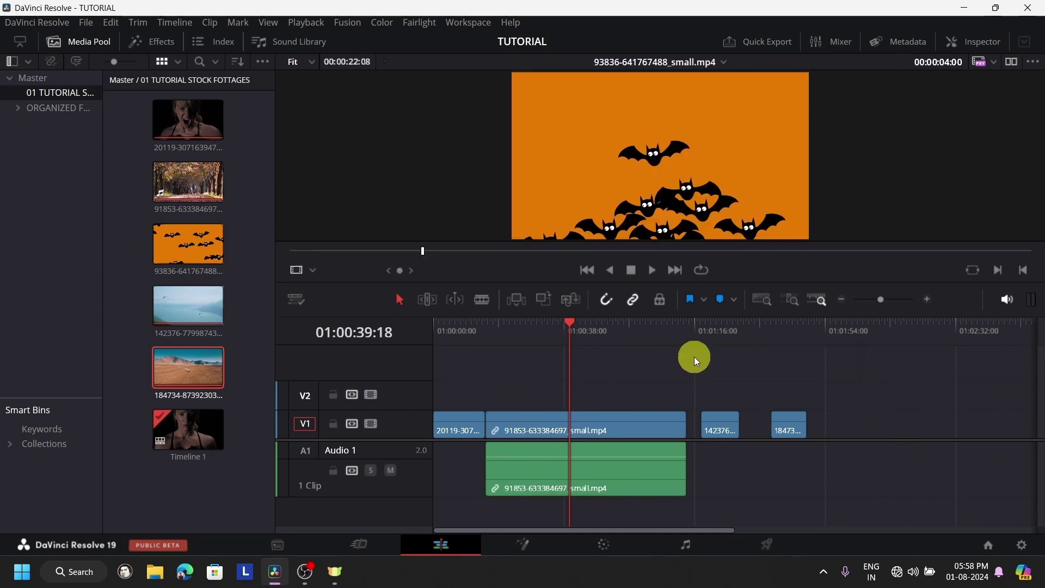
pyautogui.click(1010, 62)
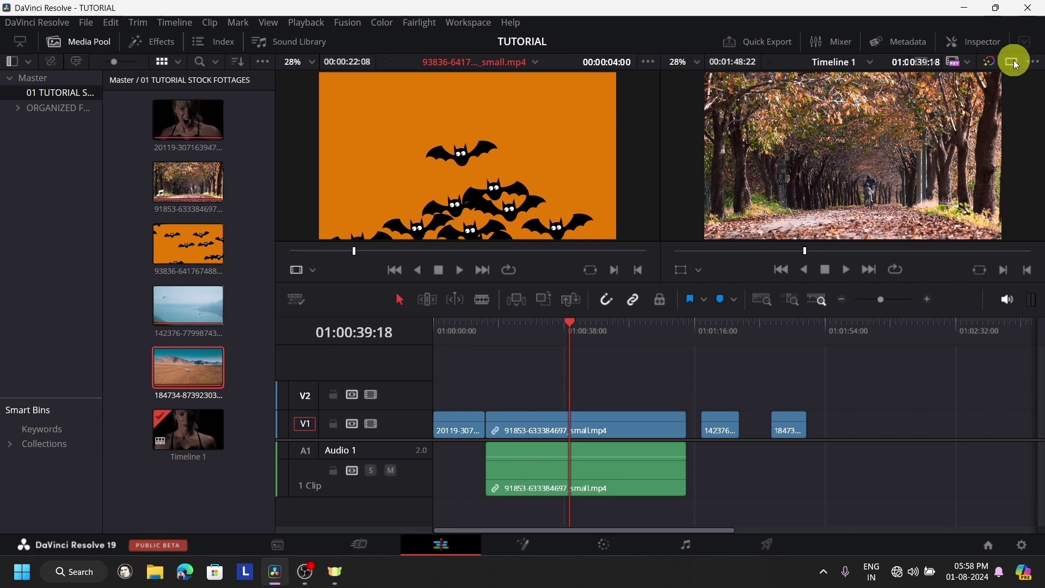
pyautogui.click(809, 343)
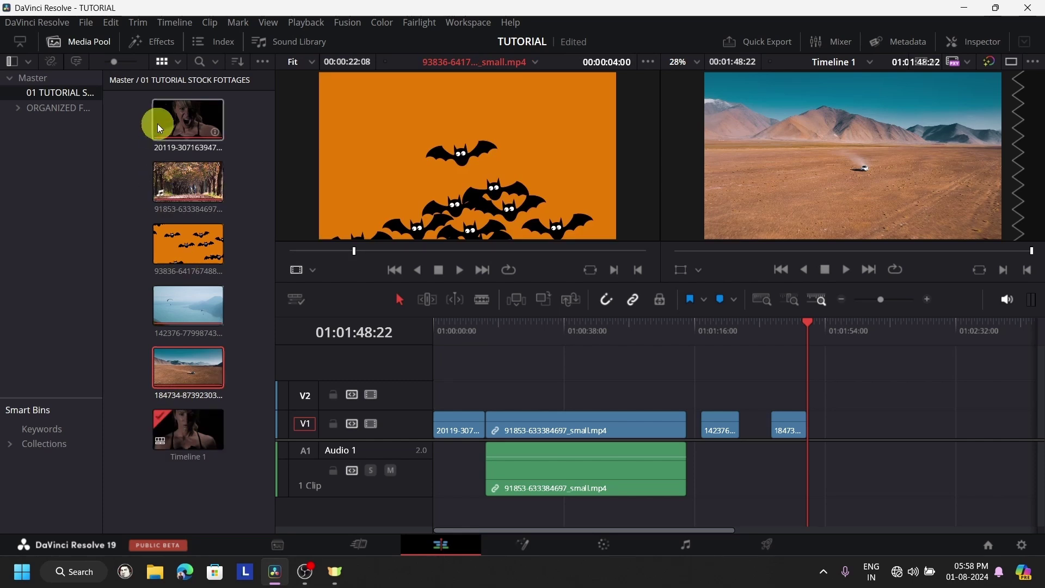
pyautogui.click(183, 189)
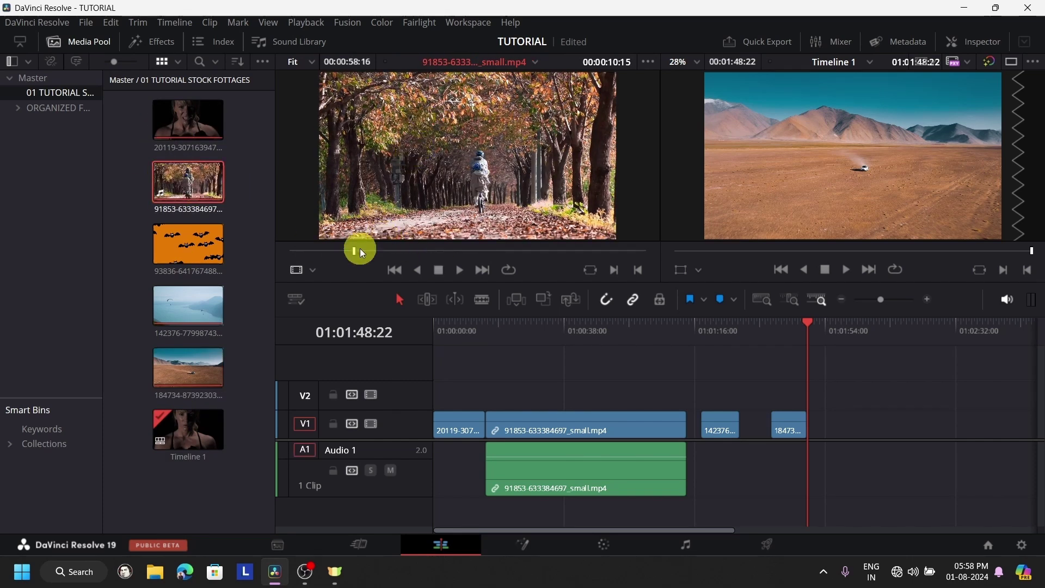
pyautogui.moveTo(355, 251); pyautogui.dragTo(297, 251)
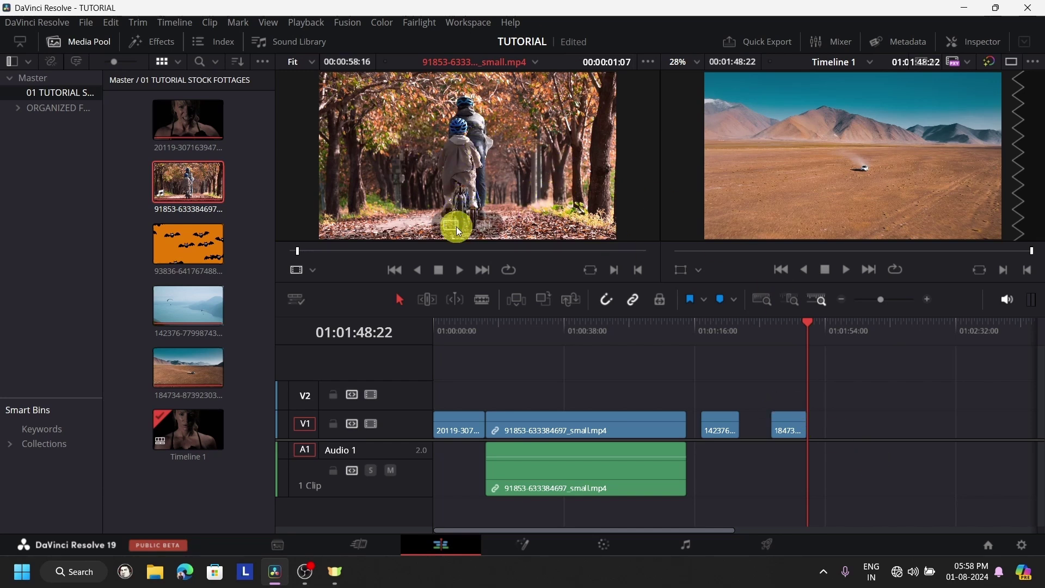
# Add only the video of the source clip to track V1 after the 184734 clip and preview it at 01:02:08:19
pyautogui.moveTo(449, 223); pyautogui.dragTo(537, 255)
pyautogui.moveTo(828, 387); pyautogui.dragTo(878, 356)
pyautogui.click(881, 352)
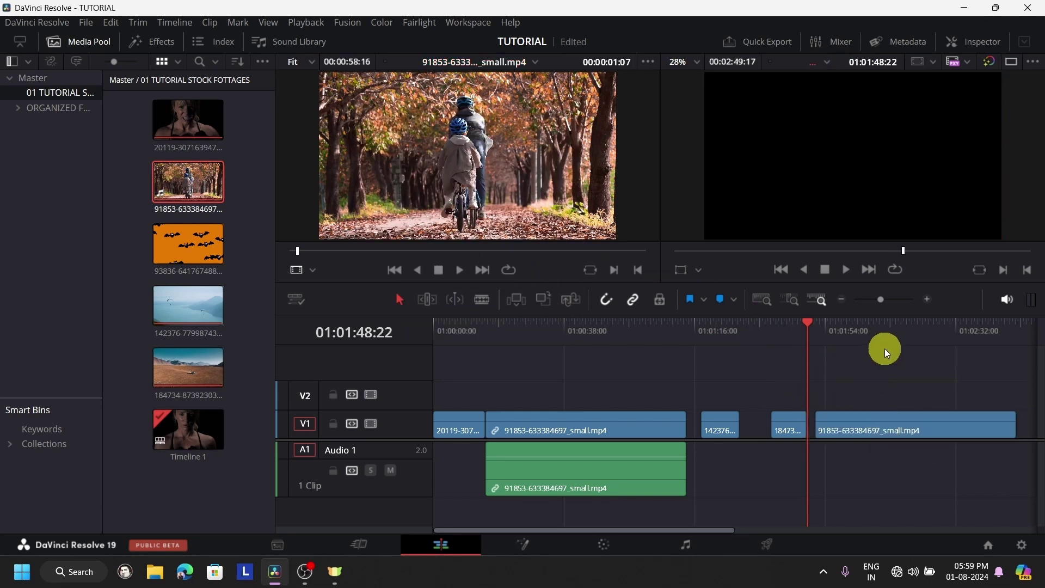
pyautogui.click(876, 325)
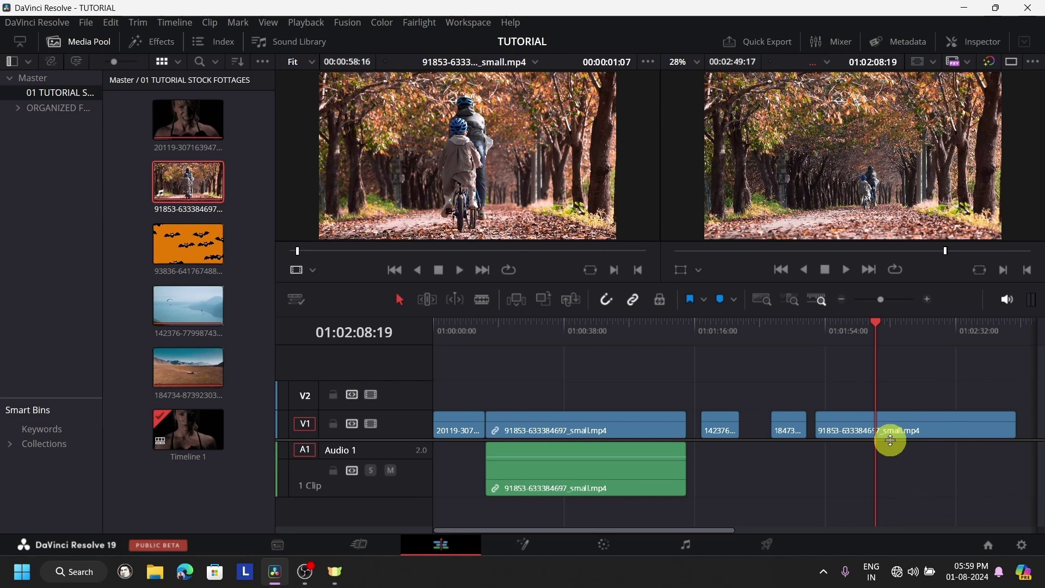
pyautogui.scroll(-2, 886, 489)
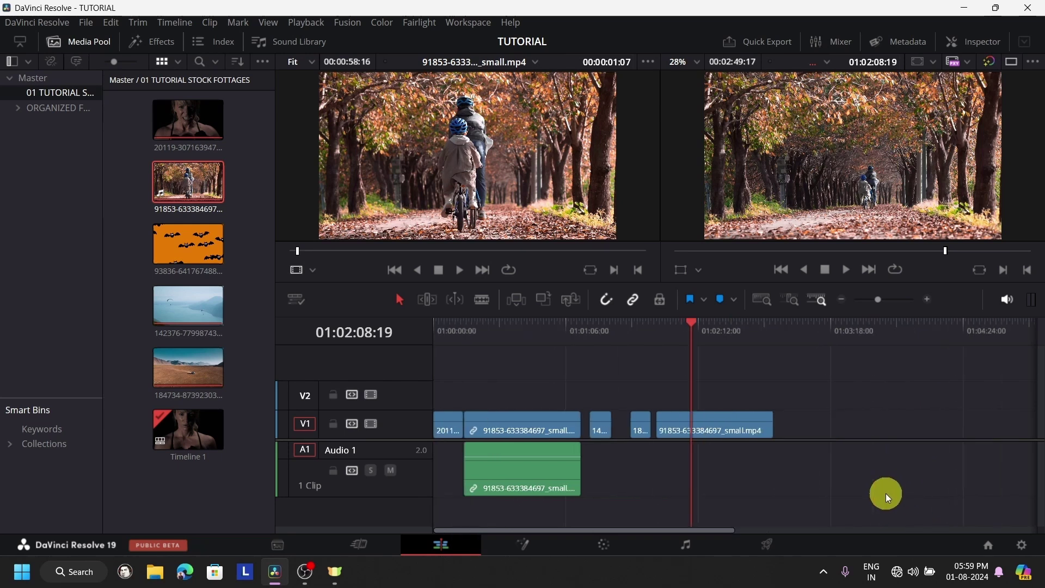
# Add only the source clip's audio to Audio 1 around 01:03:02:00, followed by the full clip with video and audio on V1 and Audio 1
pyautogui.click(798, 333)
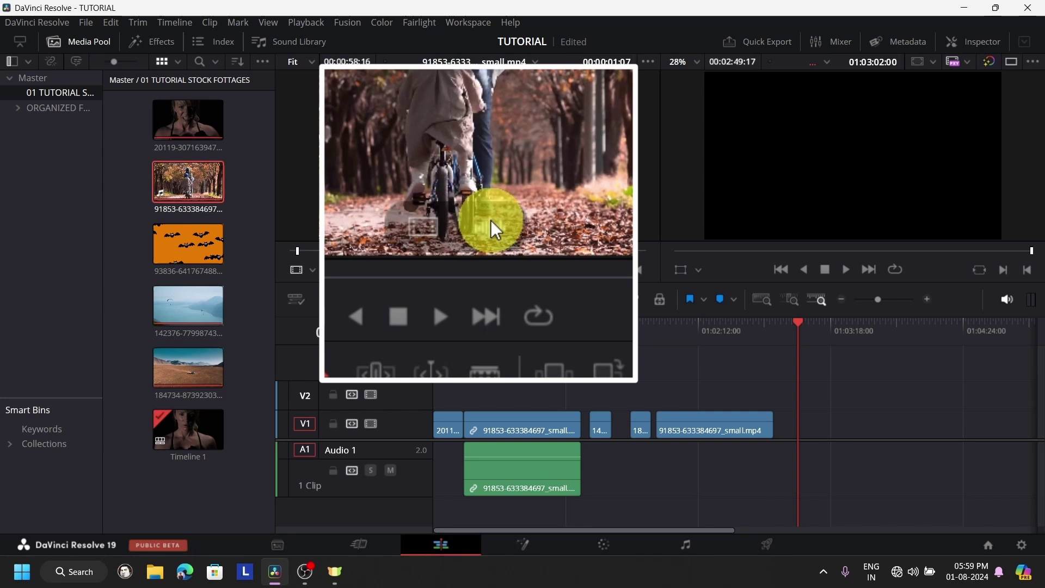
pyautogui.moveTo(491, 219); pyautogui.dragTo(863, 478)
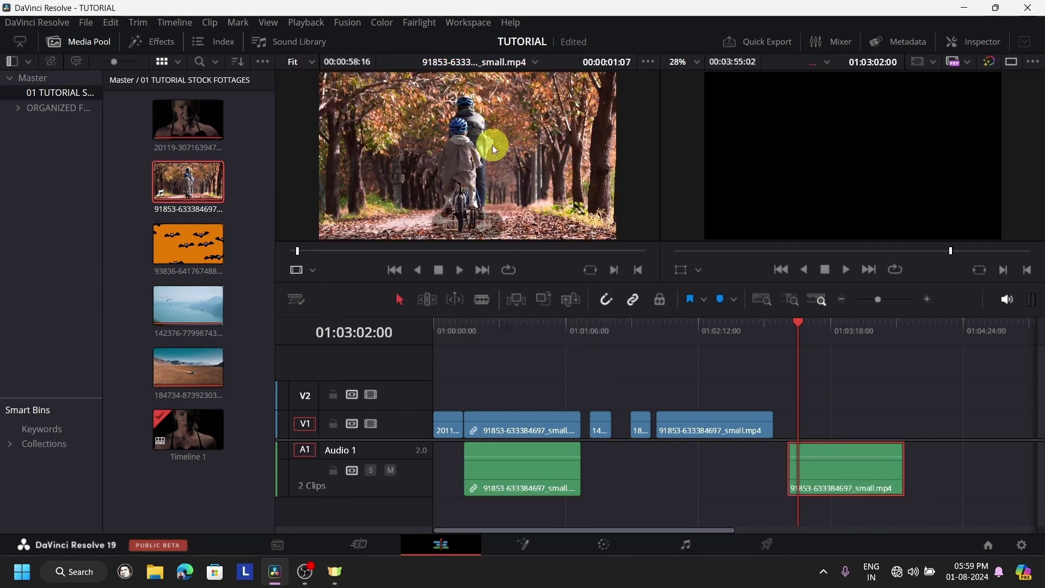
pyautogui.moveTo(452, 135); pyautogui.dragTo(952, 415)
pyautogui.scroll(-2, 880, 357)
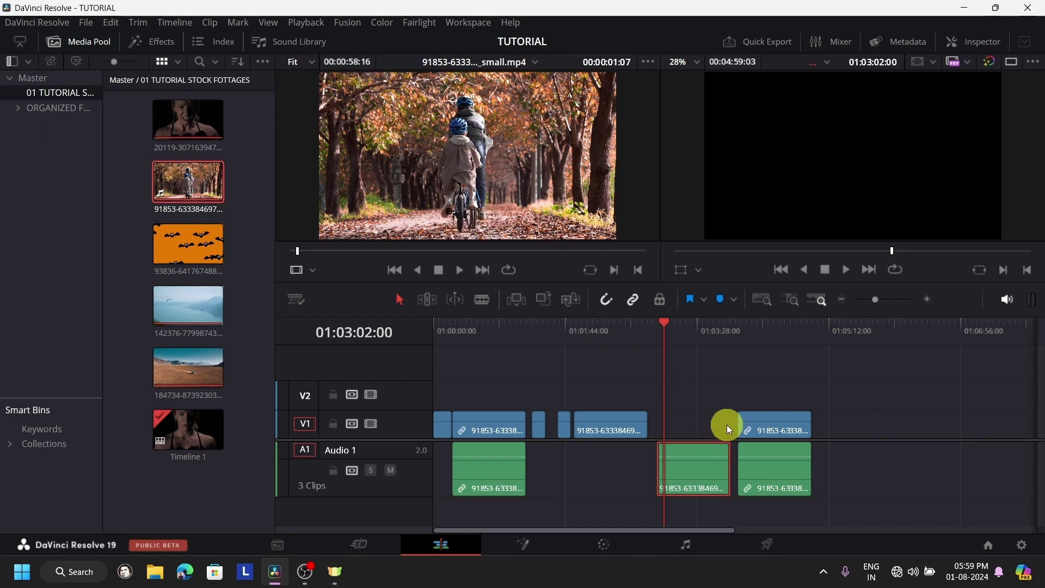
# Move the last full clip up to track V3 and add another audio-only copy of the source clip to the end of Audio 1
pyautogui.moveTo(778, 430); pyautogui.dragTo(758, 373)
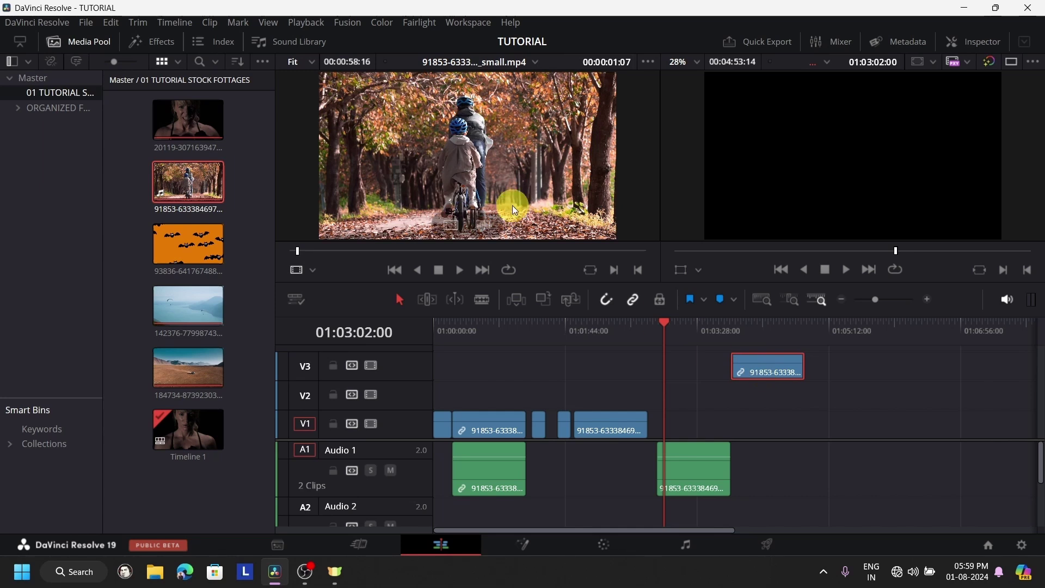
pyautogui.moveTo(491, 221); pyautogui.dragTo(805, 469)
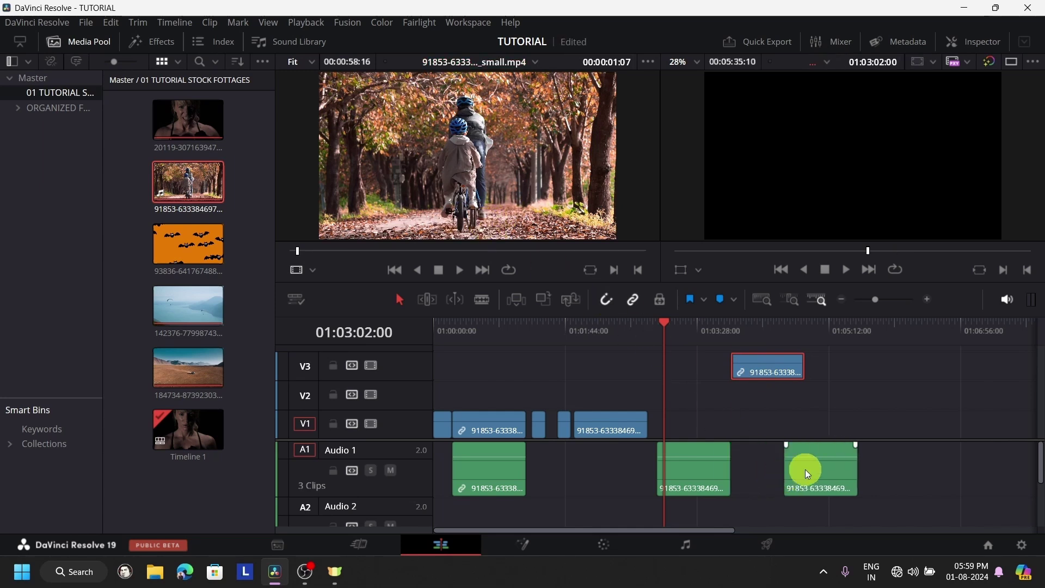
pyautogui.click(877, 468)
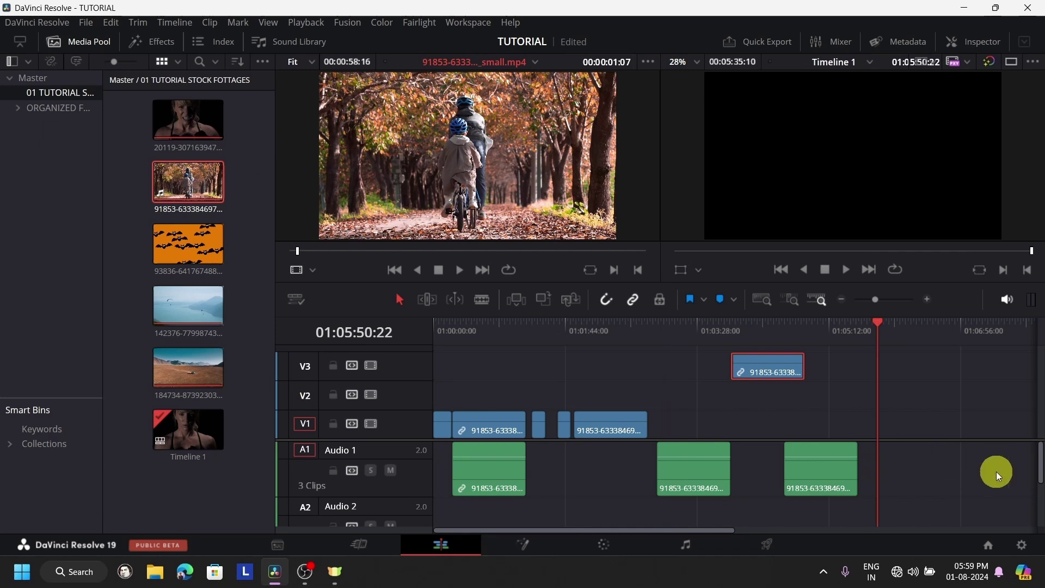
# Delete all clips from the timeline and return the playhead to 01:00:00:00
pyautogui.hotkey('ctrl', 'a')
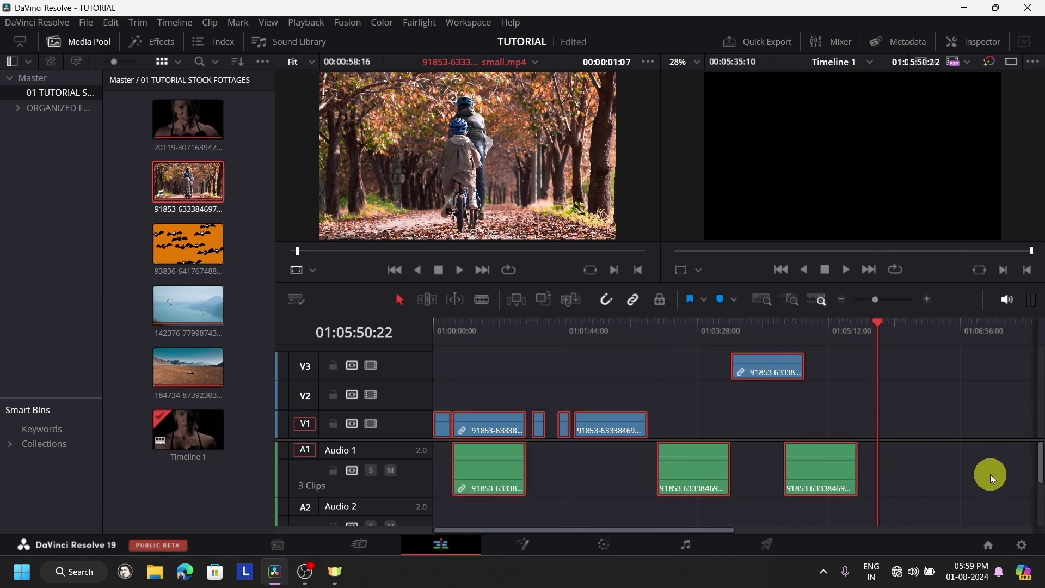
pyautogui.press('Delete')
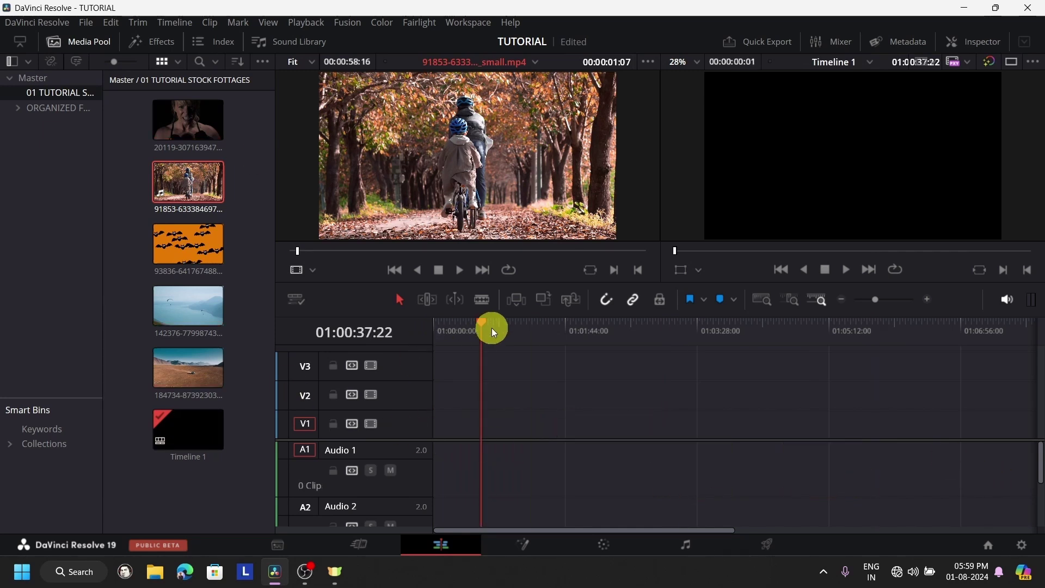
pyautogui.press('Home')
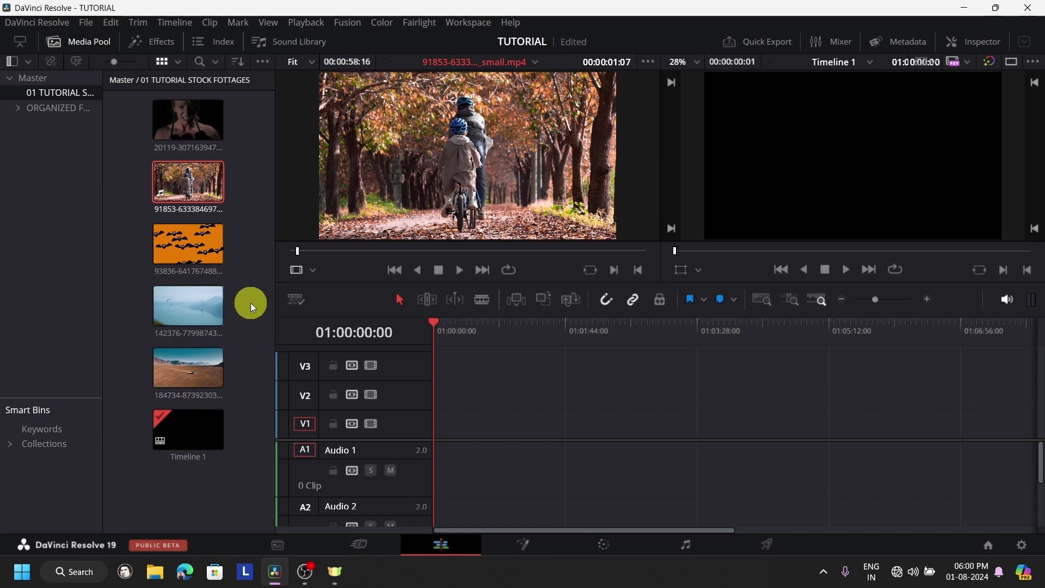
# Try to add all media pool items, including Timeline 1, to the empty timeline at once
pyautogui.click(252, 288)
pyautogui.hotkey('ctrl', 'a')
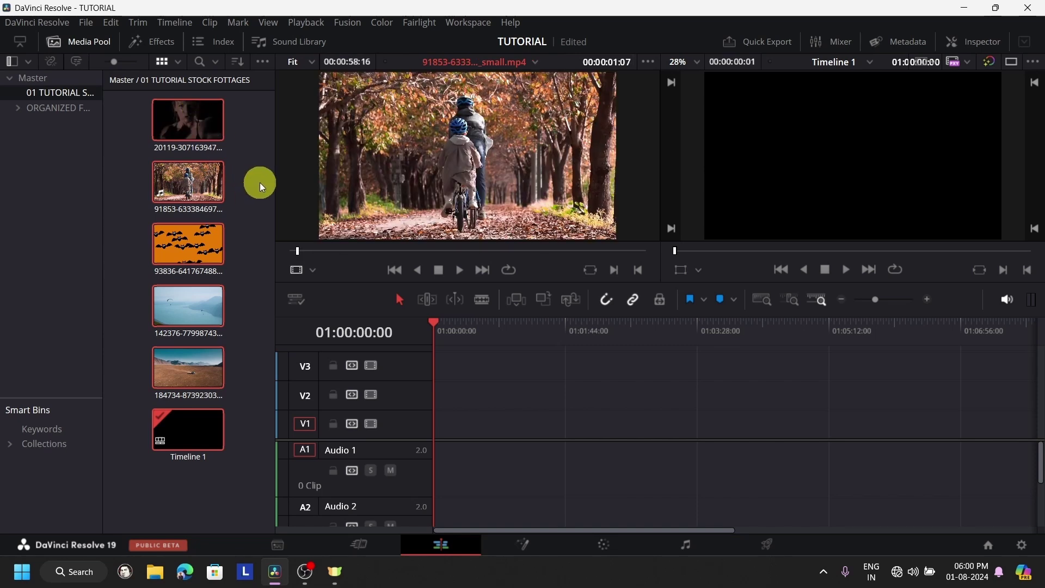
pyautogui.moveTo(188, 129); pyautogui.dragTo(449, 368)
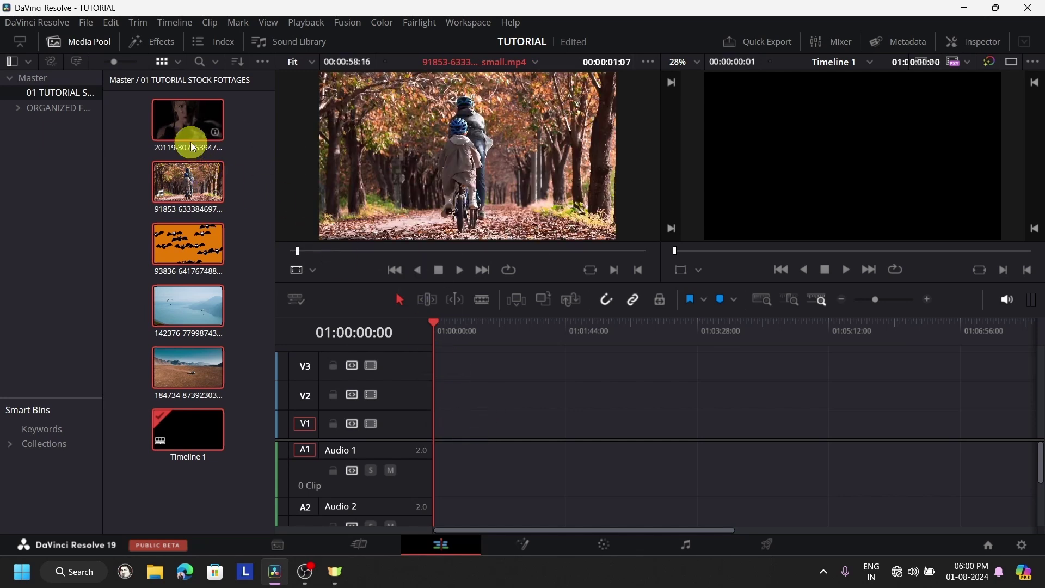
pyautogui.moveTo(191, 143); pyautogui.dragTo(465, 419)
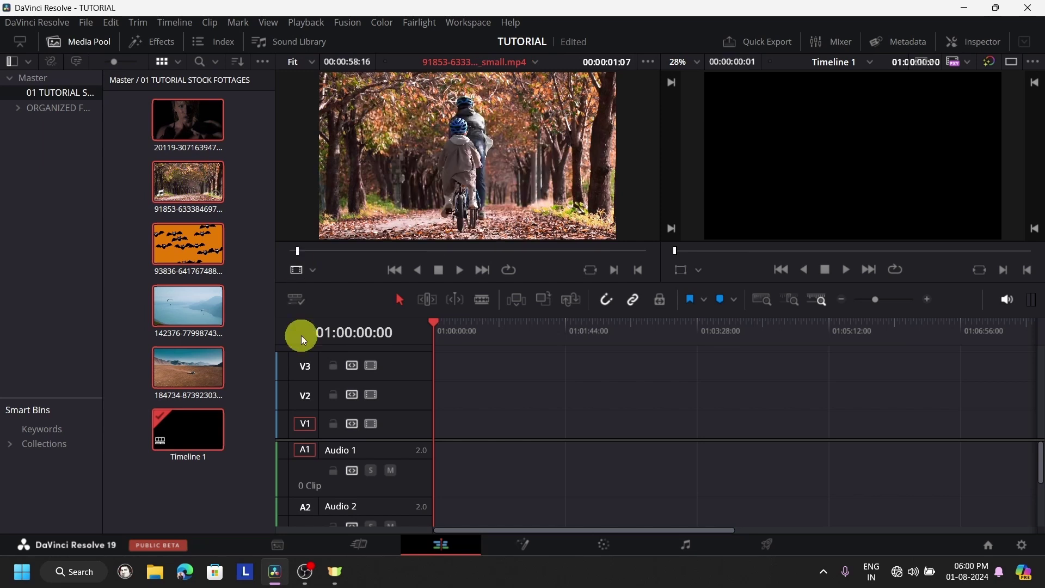
# Exclude Timeline 1 from the media pool selection and add the five video clips together at the start of track V1
pyautogui.click(185, 354)
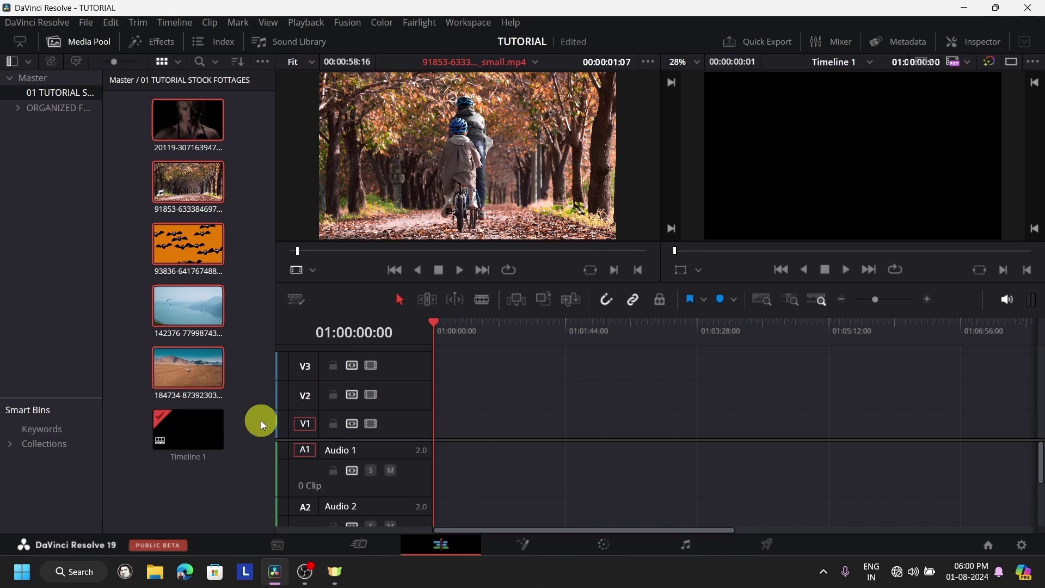
pyautogui.moveTo(170, 126); pyautogui.dragTo(448, 453)
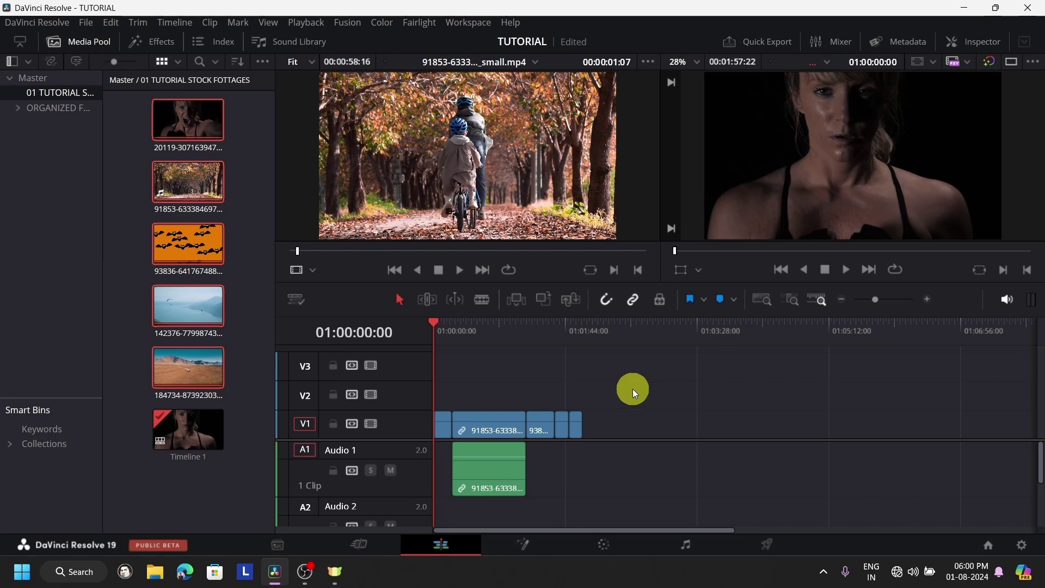
pyautogui.scroll(2, 632, 388)
pyautogui.scroll(-2, 634, 388)
pyautogui.scroll(1, 705, 382)
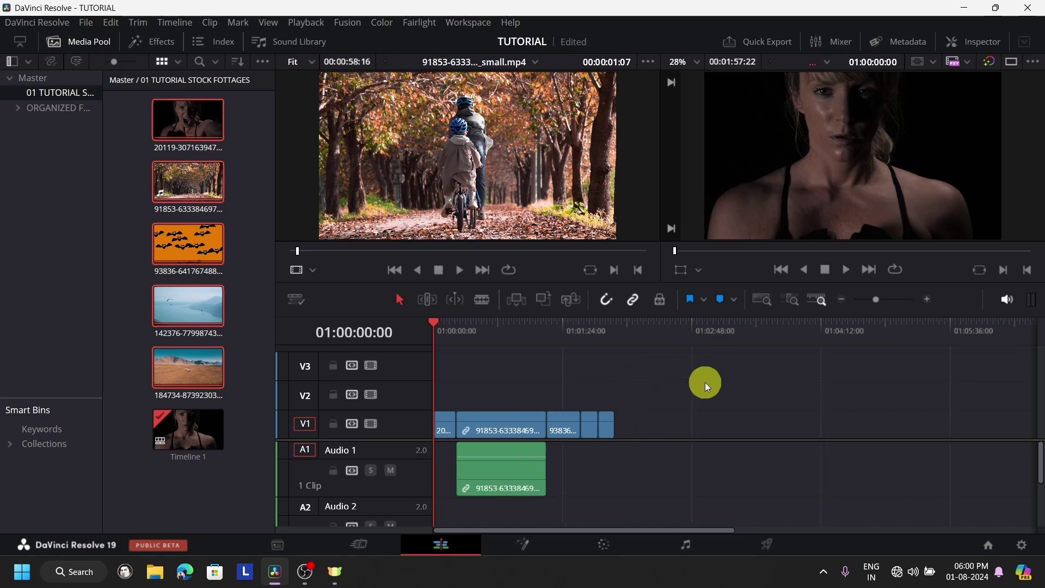
pyautogui.click(766, 298)
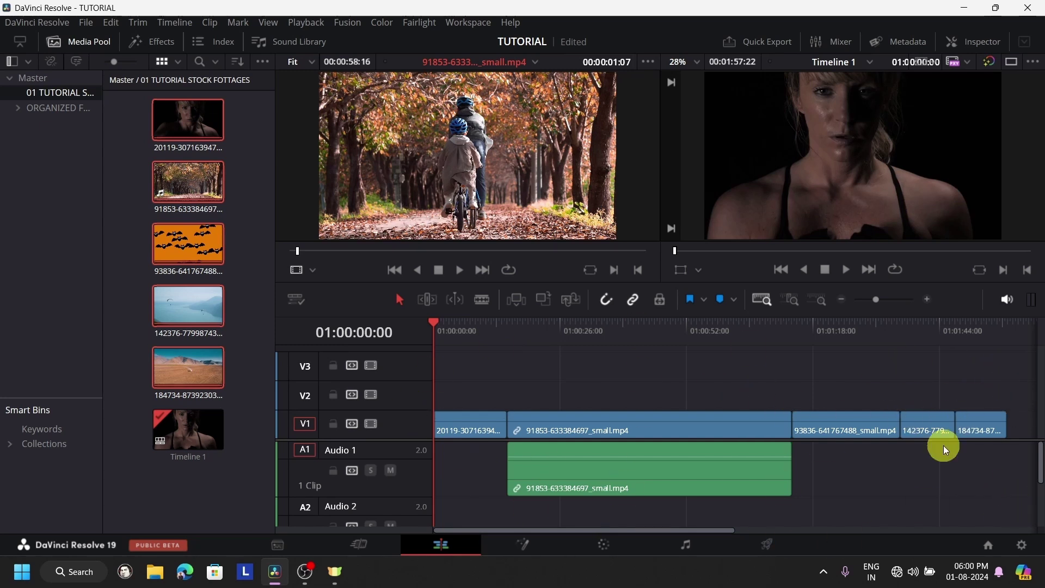
pyautogui.moveTo(972, 520); pyautogui.dragTo(539, 402)
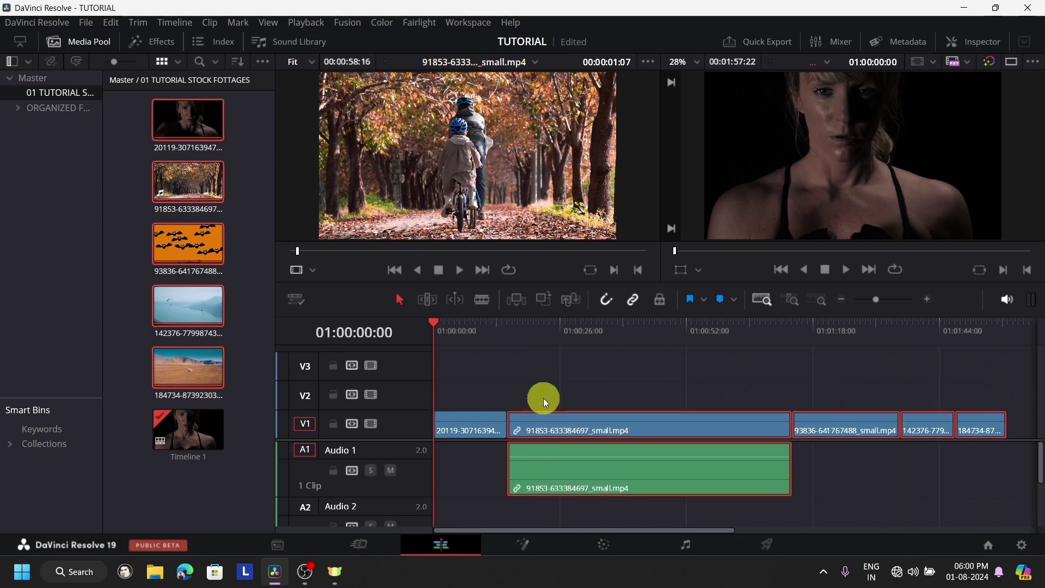
pyautogui.press('Delete')
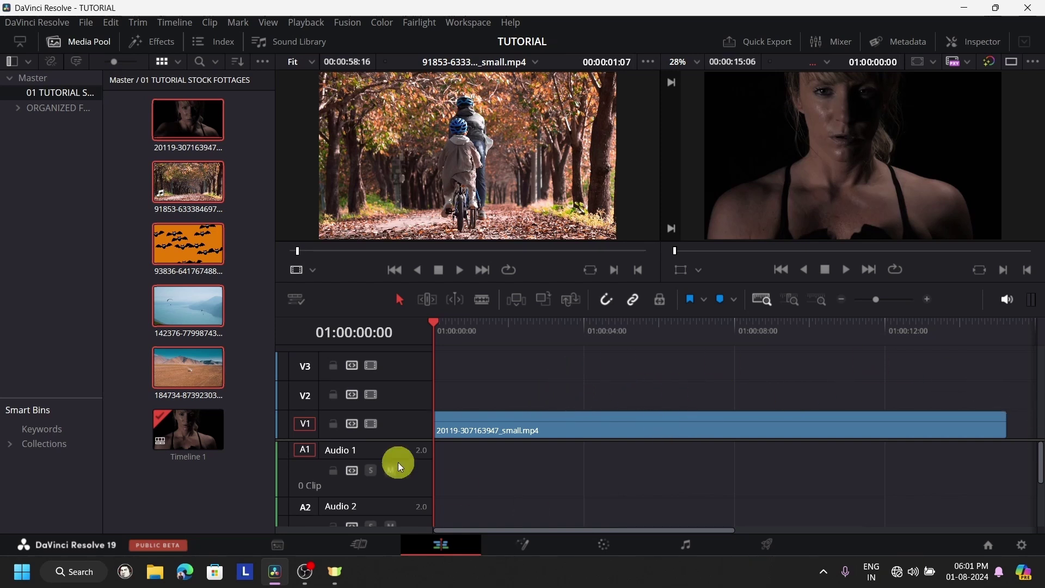
pyautogui.scroll(-5, 548, 394)
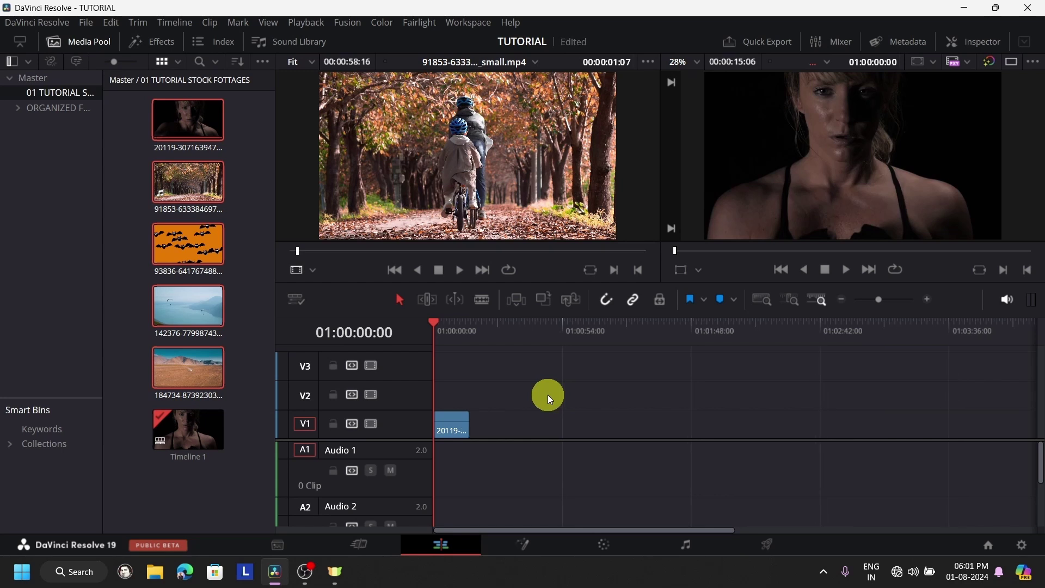
pyautogui.click(465, 342)
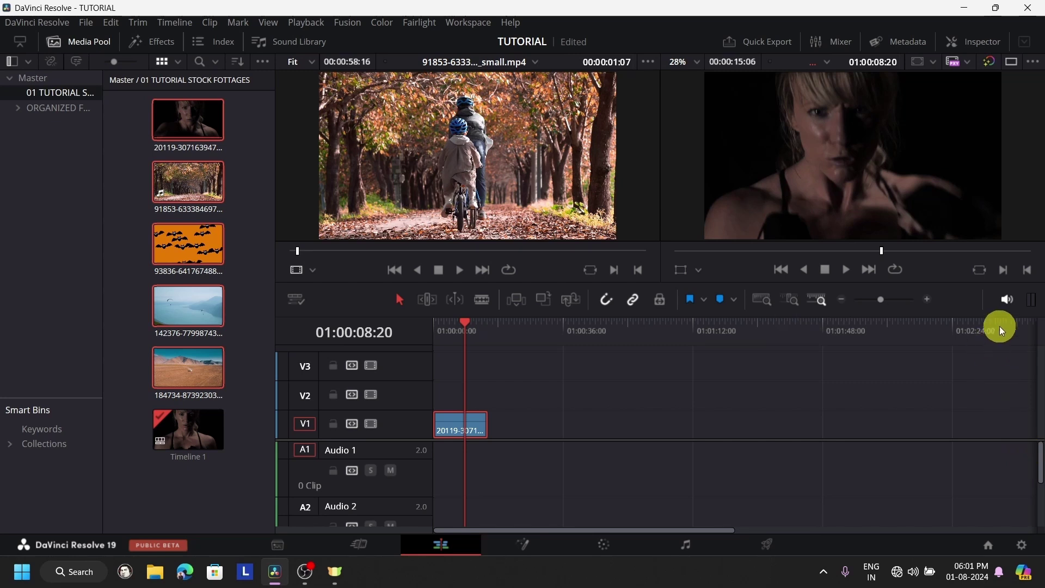
pyautogui.click(761, 299)
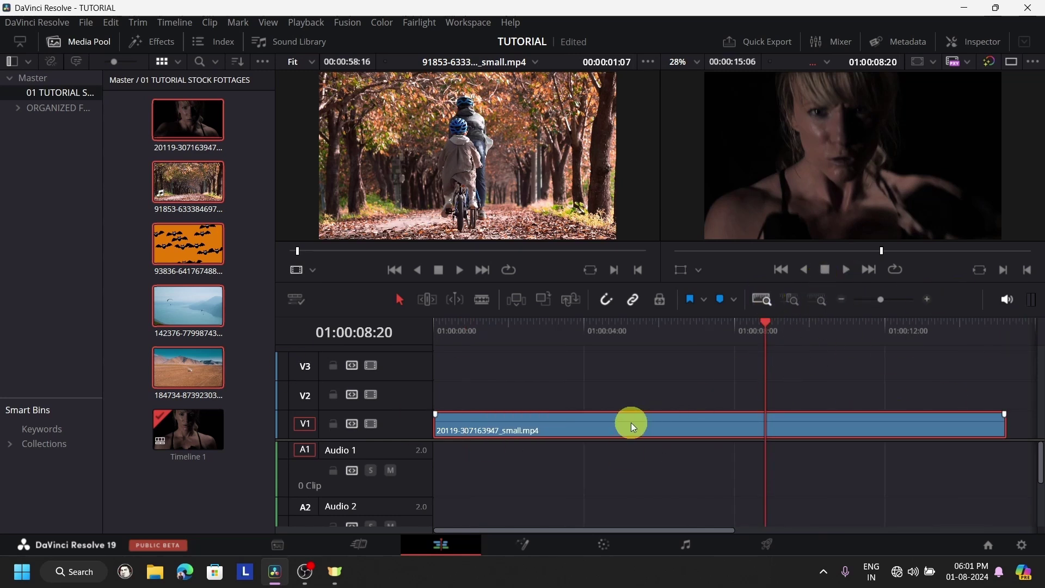
pyautogui.press('Delete')
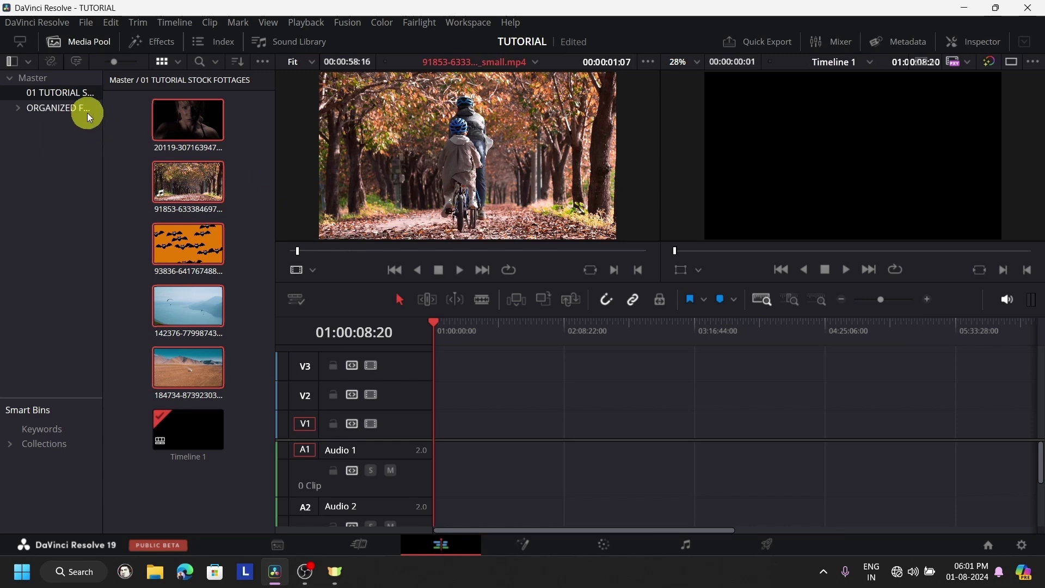
# Open ORGANIZED FOLDER / VIDEO / Overlays and add all of its clips together at the start of track V1
pyautogui.click(87, 109)
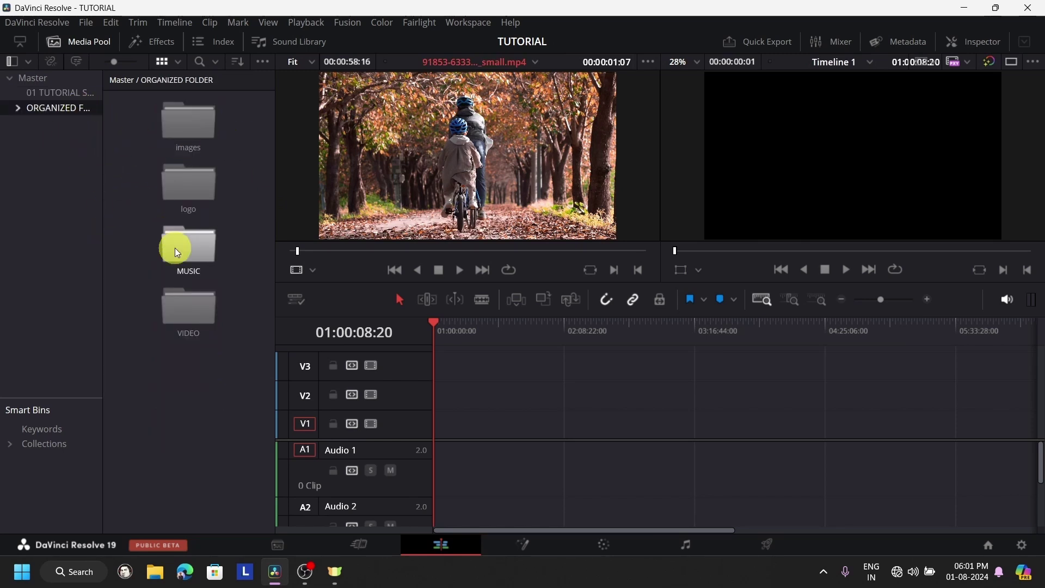
pyautogui.doubleClick(197, 317)
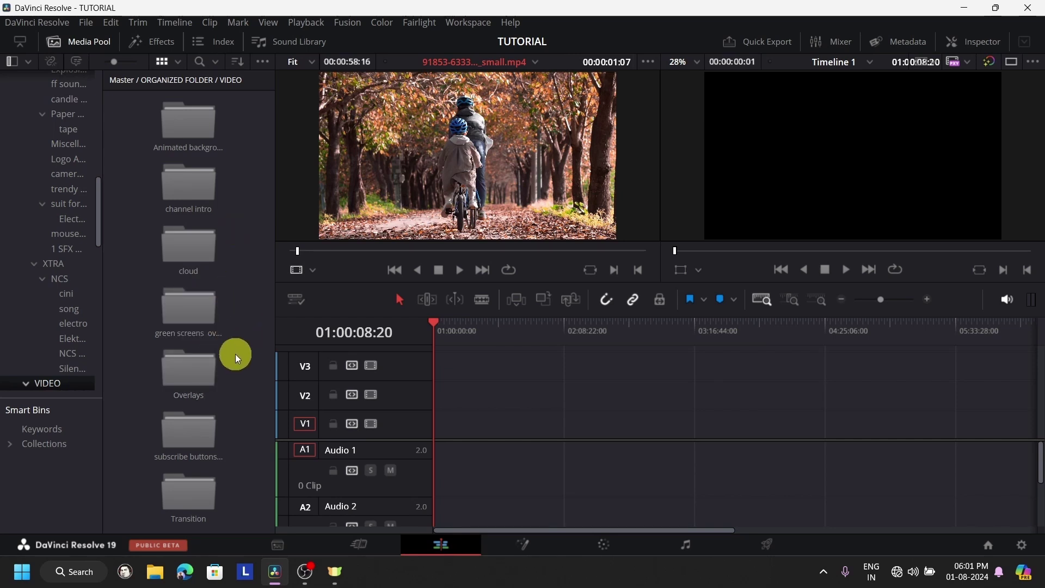
pyautogui.doubleClick(197, 378)
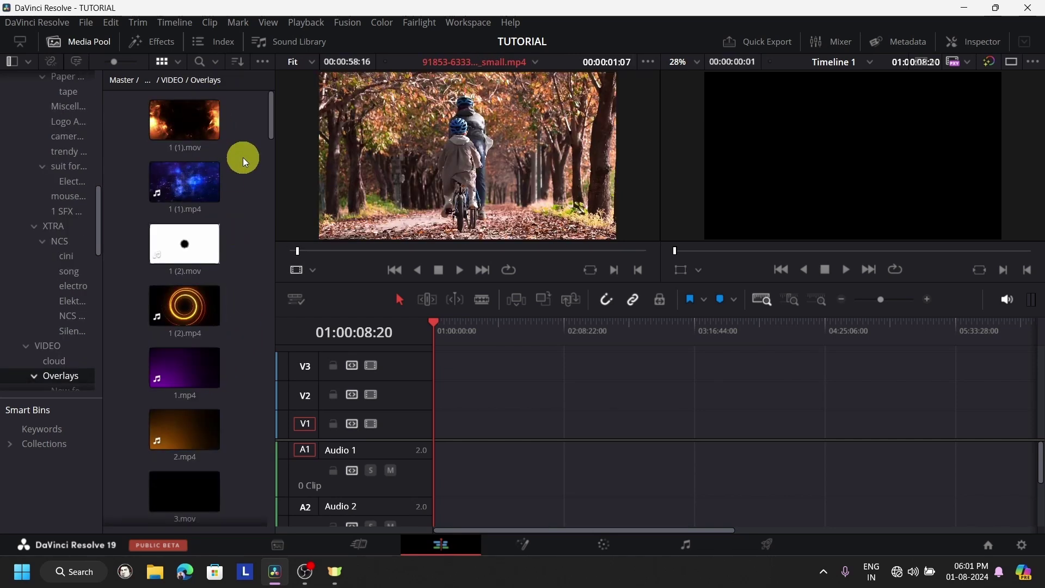
pyautogui.hotkey('ctrl', 'a')
pyautogui.moveTo(184, 116); pyautogui.dragTo(443, 441)
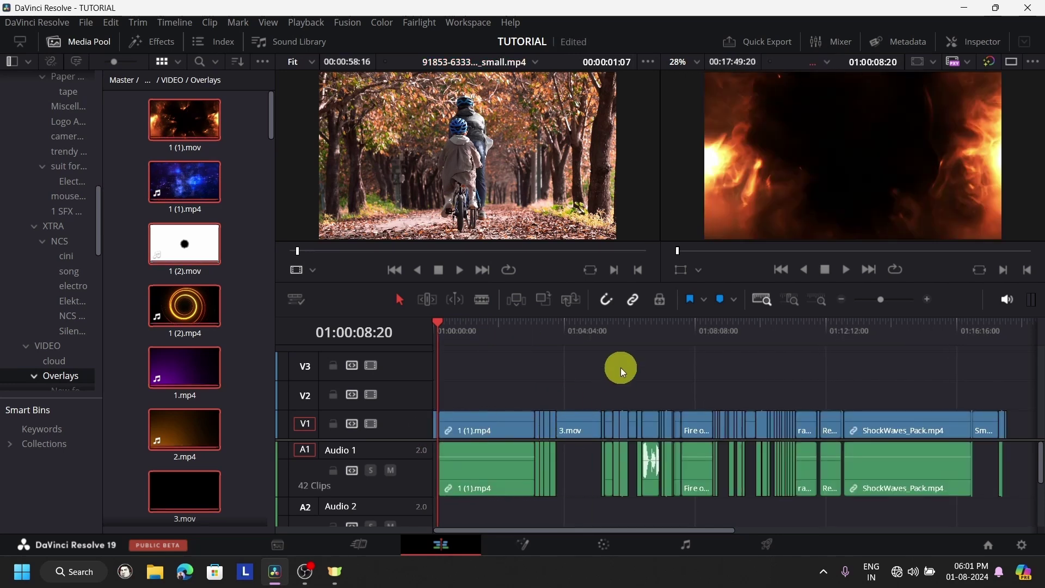
# Zoom in and out of the long timeline, browse the Overlays clips, and fit the whole timeline with Full Extent Zoom
pyautogui.scroll(8, 620, 367)
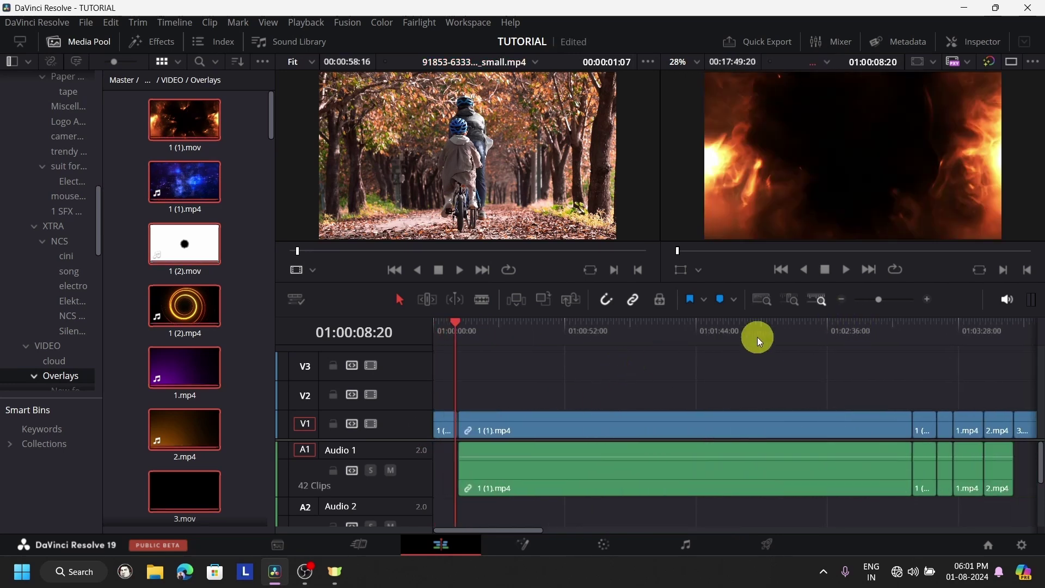
pyautogui.scroll(-10, 756, 391)
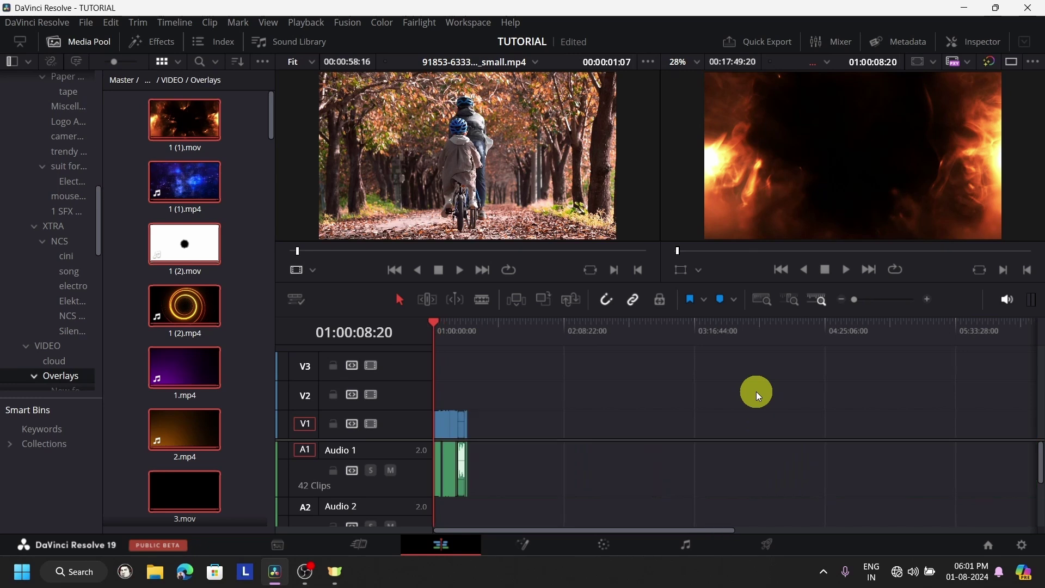
pyautogui.scroll(6, 756, 392)
pyautogui.scroll(-20, 237, 269)
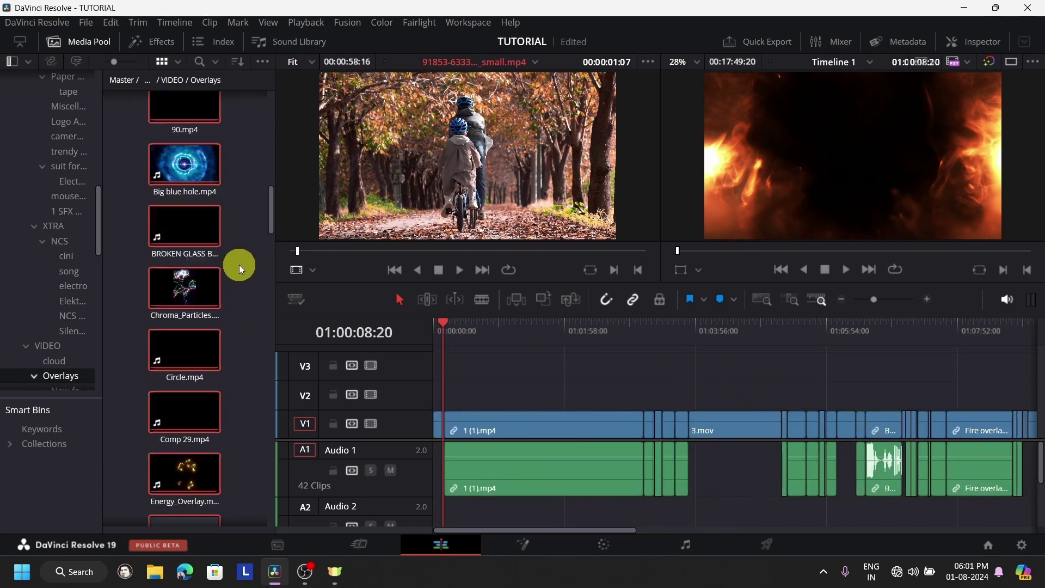
pyautogui.scroll(-6, 241, 268)
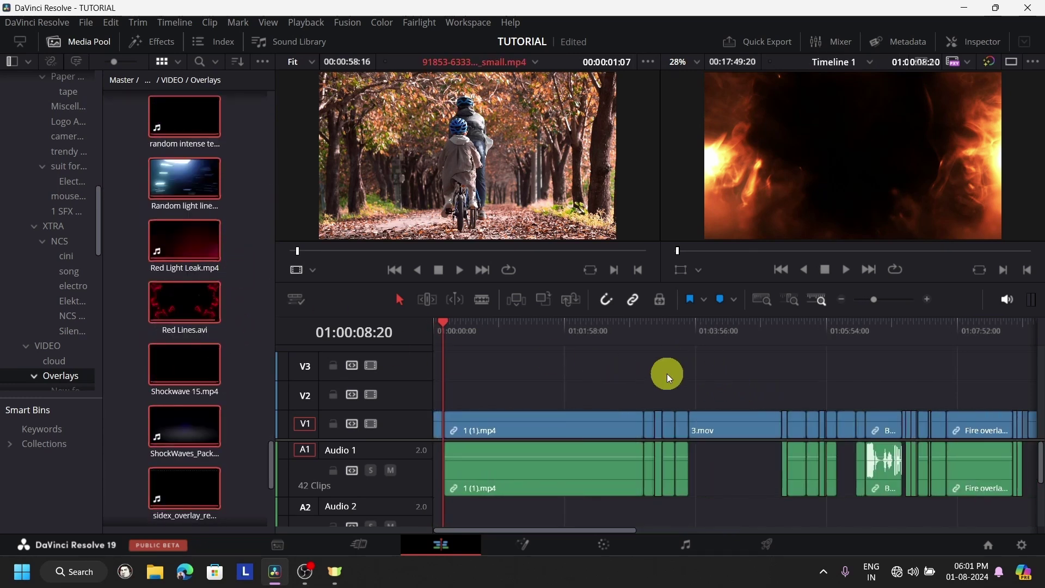
pyautogui.click(761, 299)
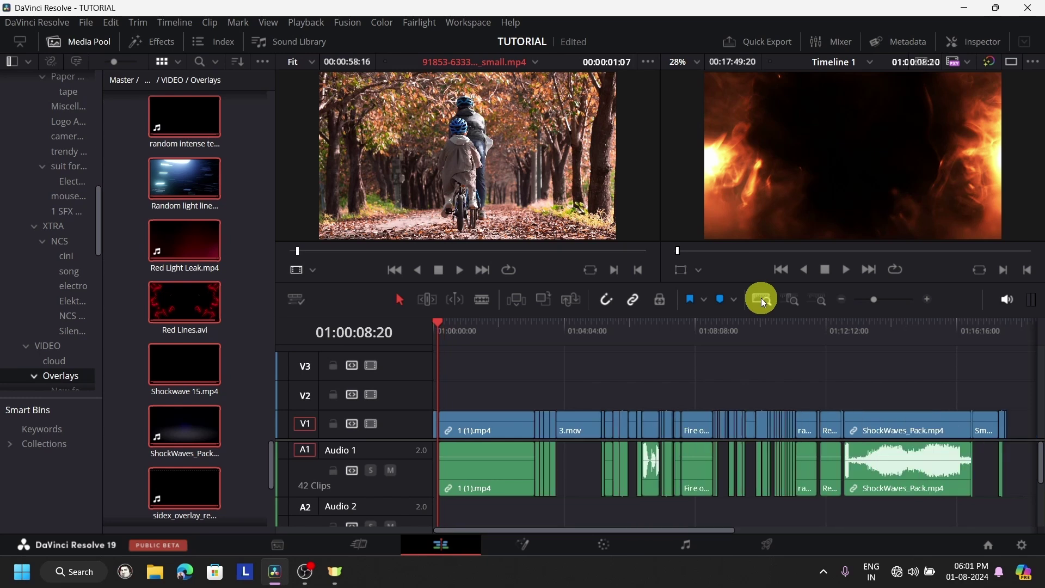
# Move the playhead beyond the last clip to 01:18:04:06 and magnify that spot with Detail Zoom
pyautogui.moveTo(1017, 323); pyautogui.dragTo(439, 365)
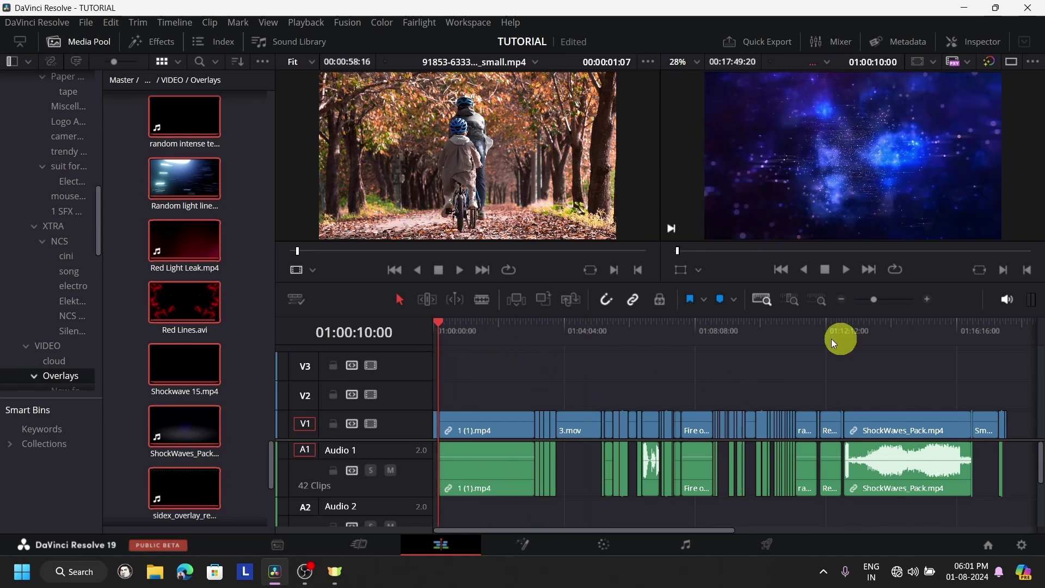
pyautogui.moveTo(1016, 345); pyautogui.dragTo(1014, 344)
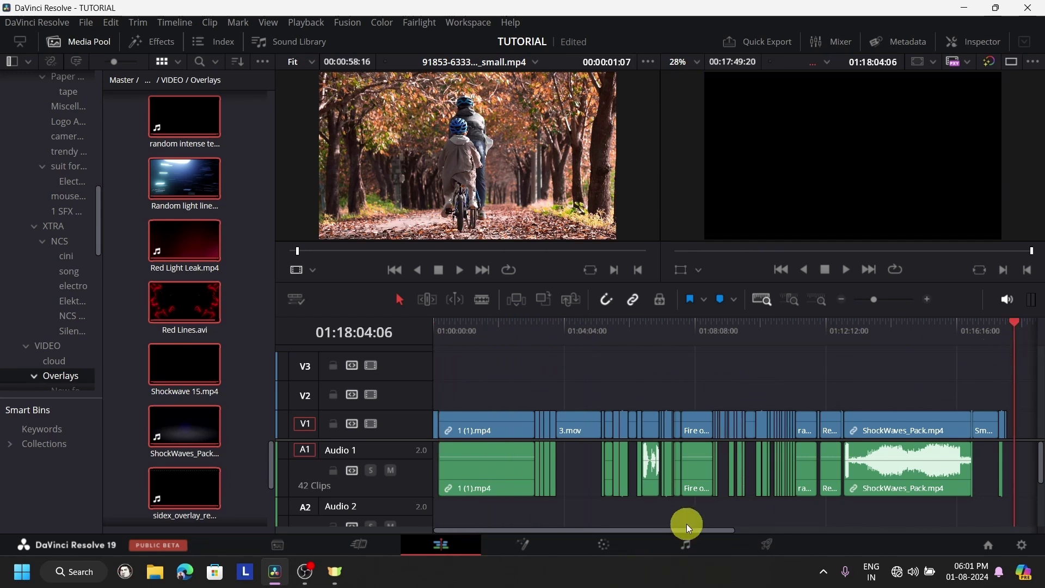
pyautogui.moveTo(688, 530); pyautogui.dragTo(547, 548)
pyautogui.click(791, 298)
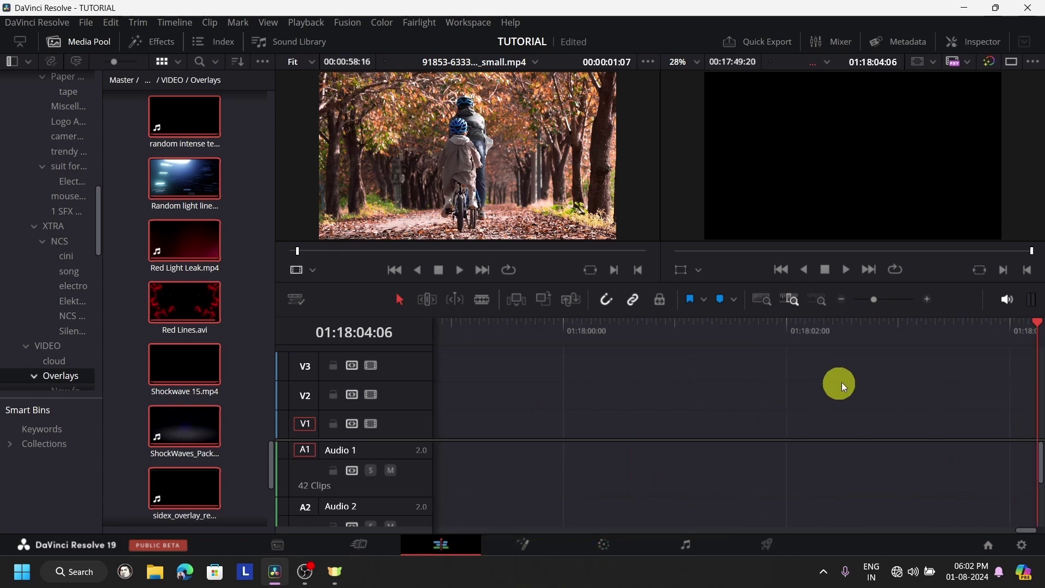
# Zoom the timeline back out and place the playhead at the end of the last clip, 01:17:49:20
pyautogui.press('Up')
pyautogui.click(860, 343)
pyautogui.scroll(-10, 942, 357)
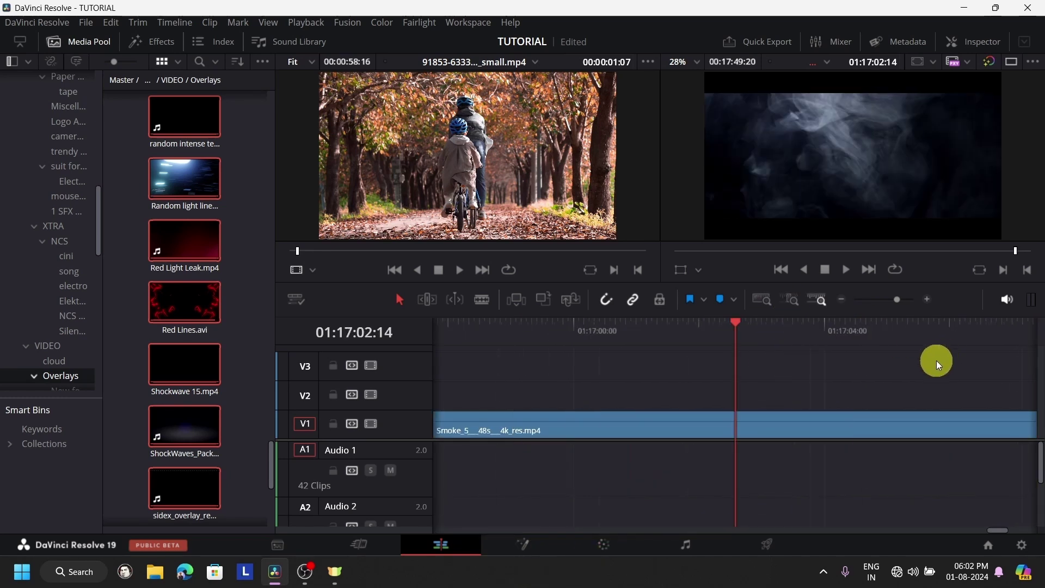
pyautogui.click(832, 354)
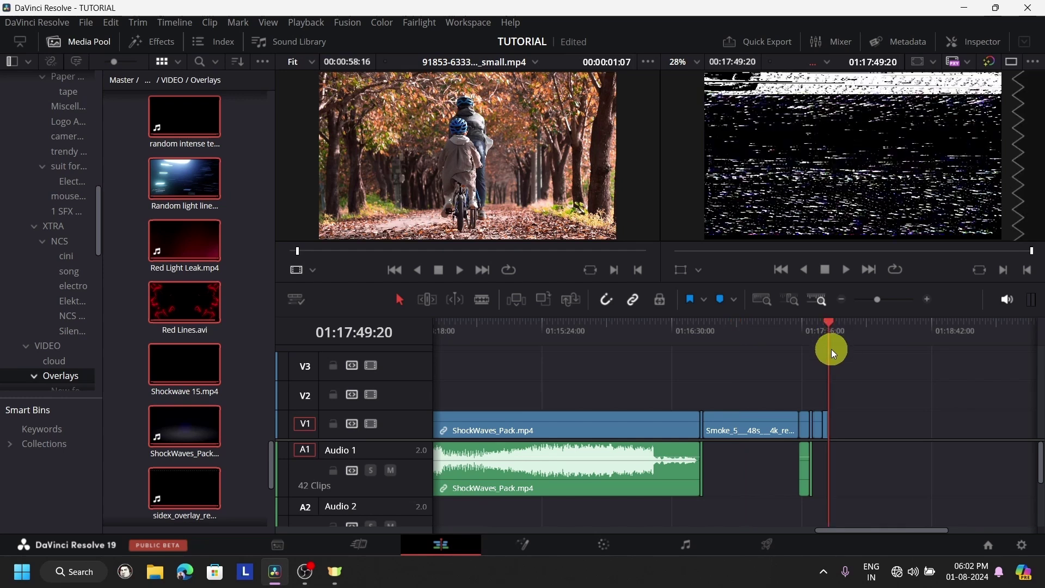
# Move the playhead to 01:16:25:07 in ShockWaves_Pack.mp4 and magnify the timeline there with Detail Zoom
pyautogui.click(662, 342)
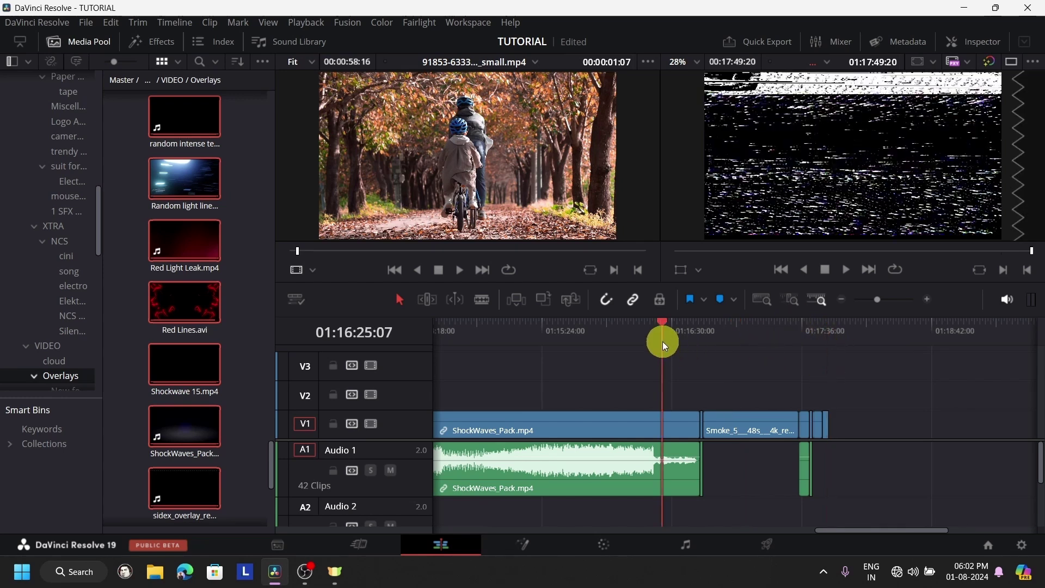
pyautogui.click(789, 300)
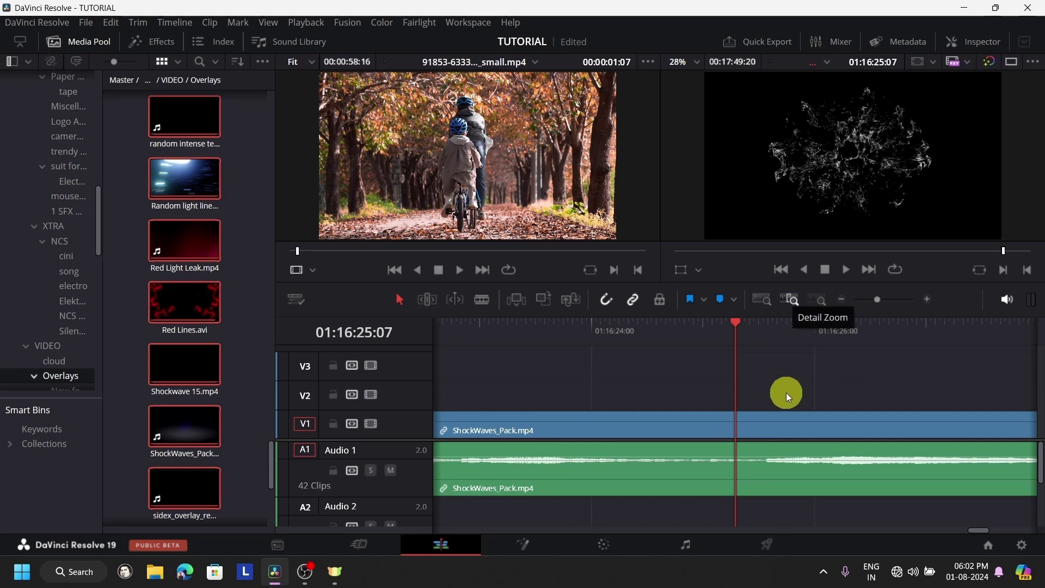
pyautogui.scroll(2, 773, 367)
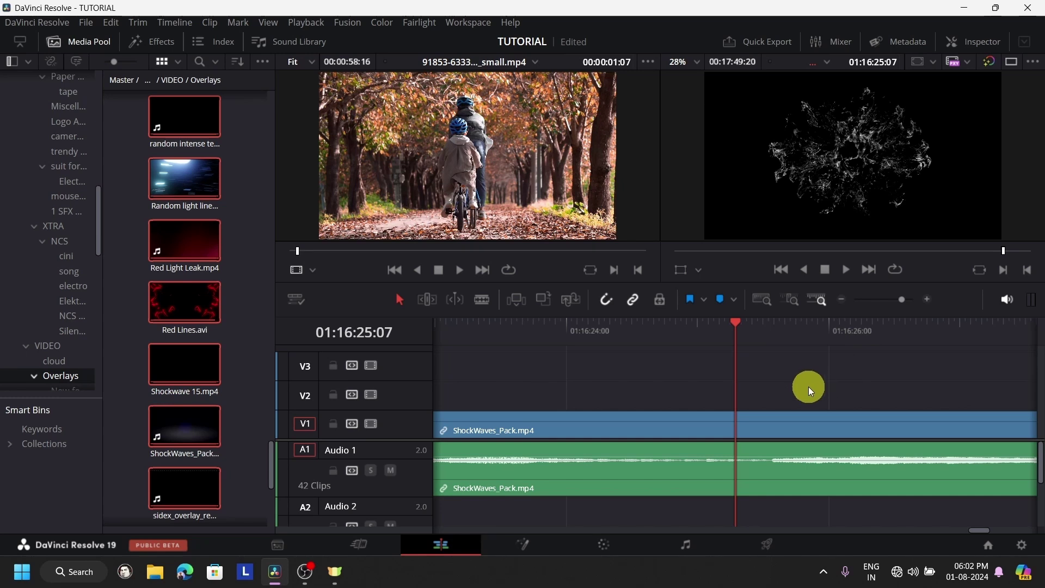
# Move the playhead to 01:15:57:17 in ShockWaves_Pack.mp4 and zoom in to frame level with Custom Zoom
pyautogui.moveTo(738, 346); pyautogui.dragTo(628, 403)
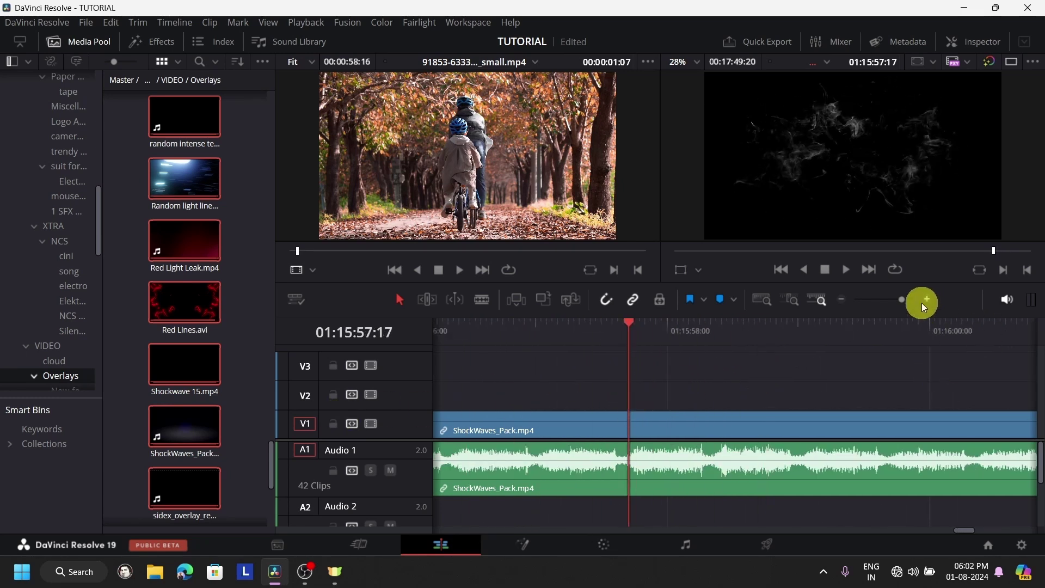
pyautogui.moveTo(899, 295); pyautogui.dragTo(924, 306)
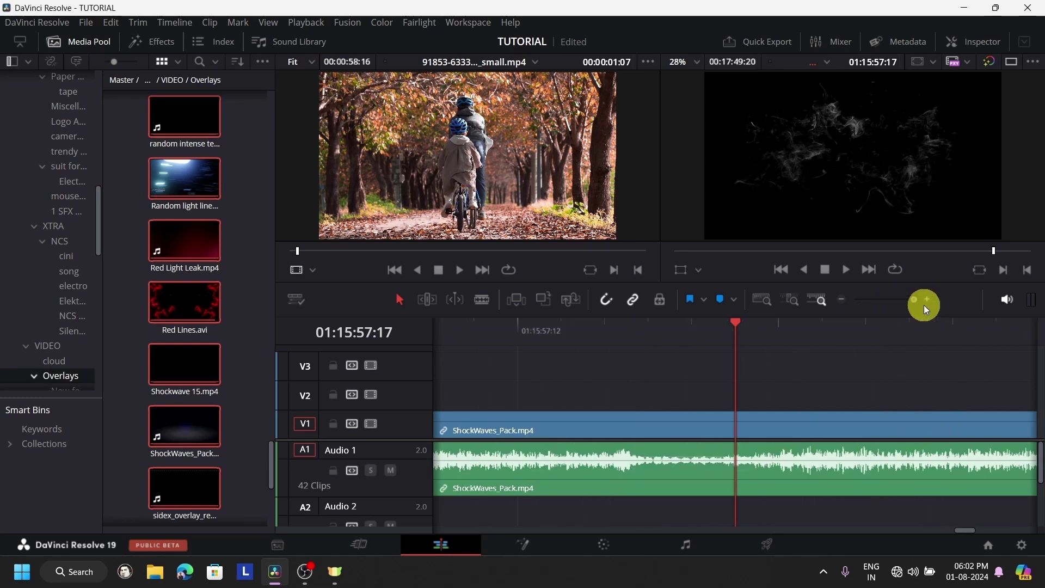
pyautogui.scroll(-3, 902, 385)
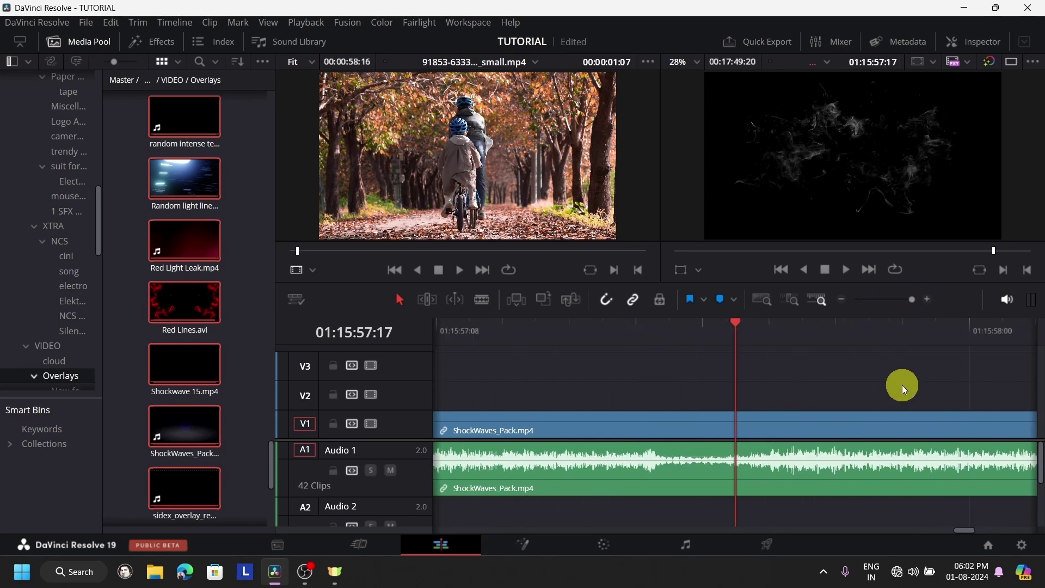
pyautogui.scroll(-2, 903, 384)
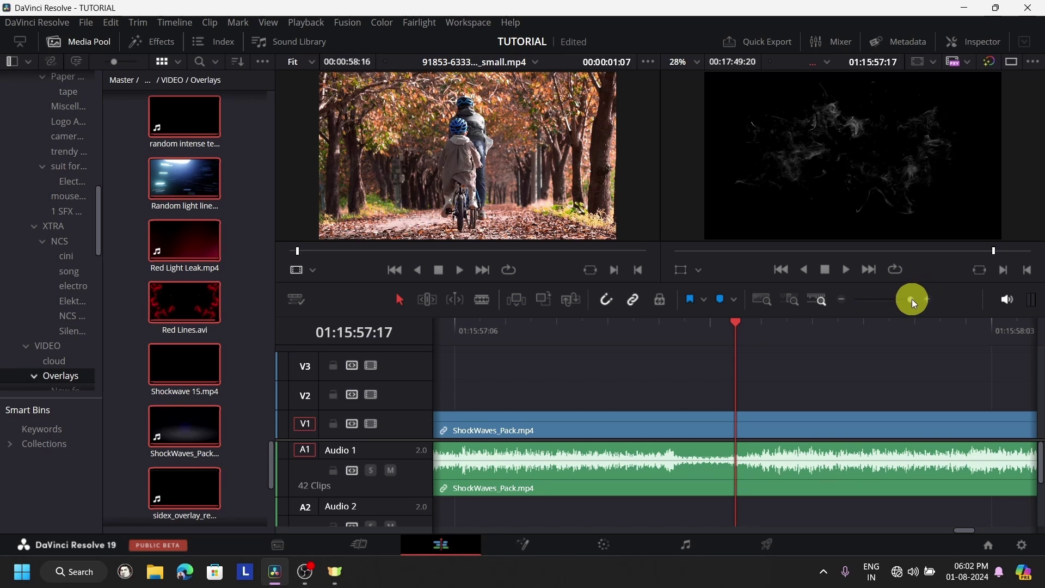
# Use Custom Zoom to zoom the timeline out around the playhead, back in to frame level, and out again
pyautogui.moveTo(913, 299); pyautogui.dragTo(877, 307)
pyautogui.scroll(5, 864, 411)
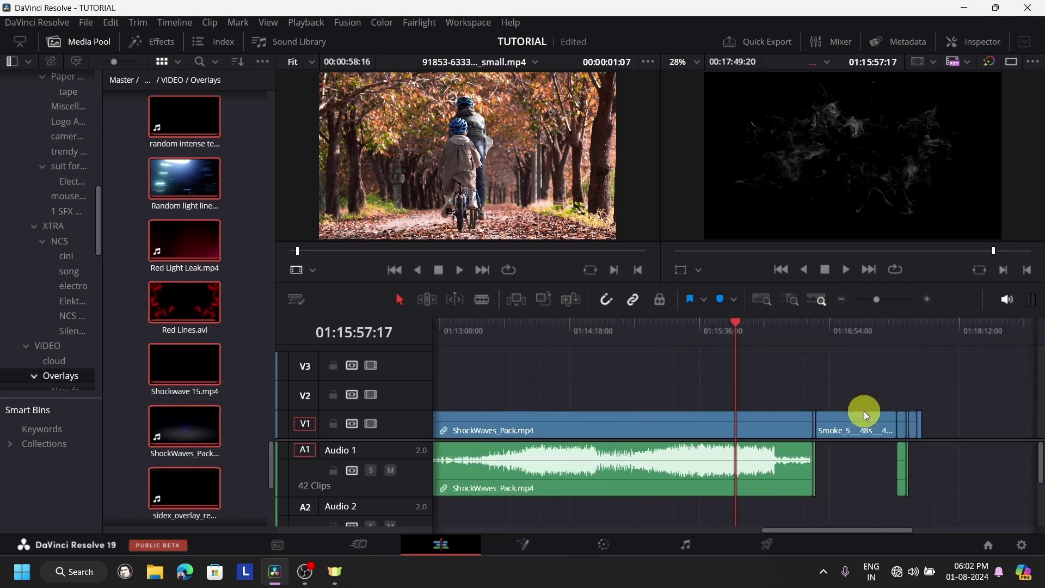
pyautogui.scroll(2, 870, 397)
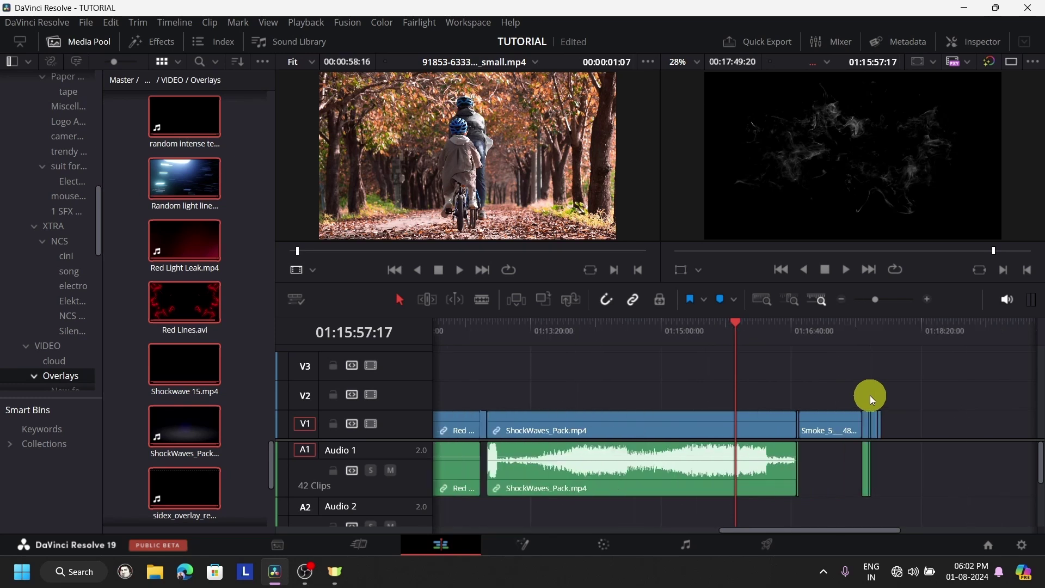
pyautogui.scroll(6, 894, 299)
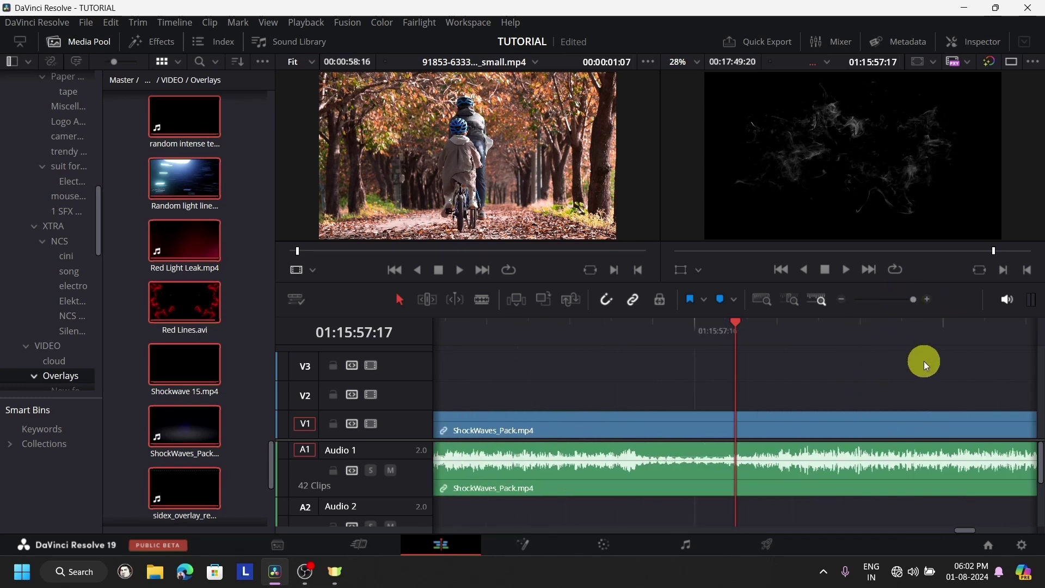
pyautogui.scroll(-1, 930, 352)
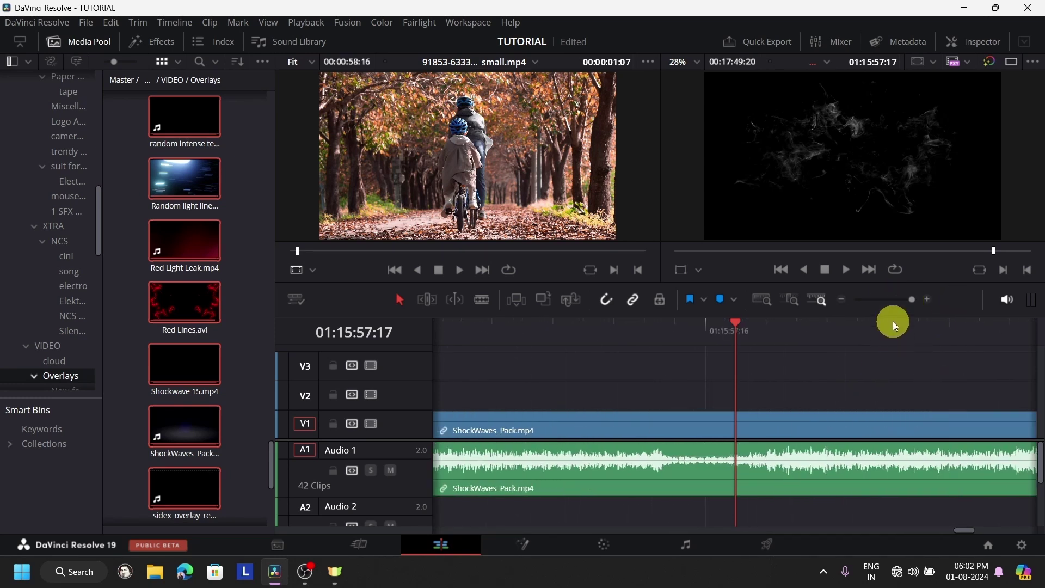
pyautogui.moveTo(911, 300); pyautogui.dragTo(885, 322)
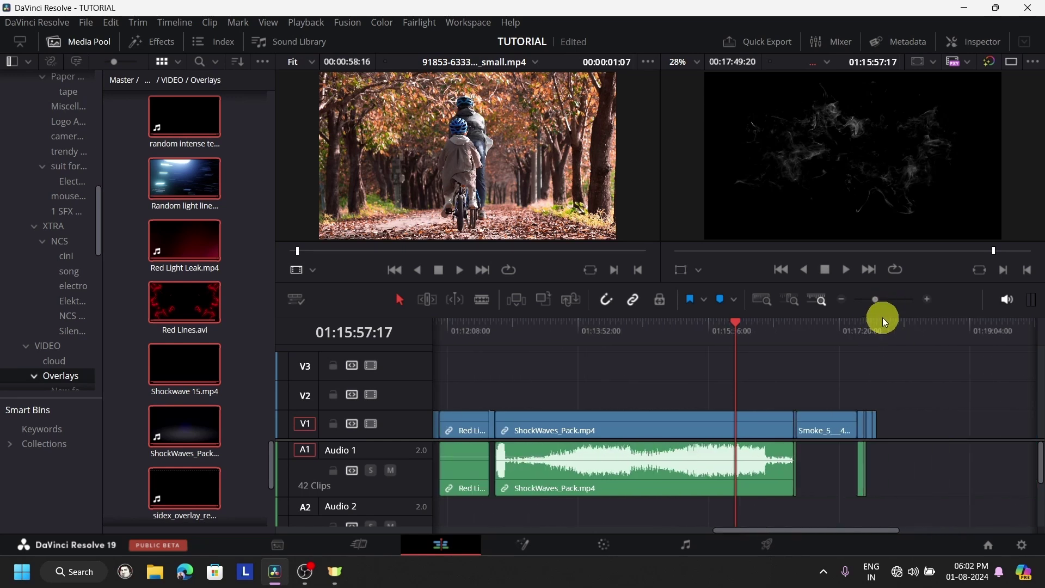
# Fit the whole timeline, move the playhead to 01:17:46:20 between the two vhs overlay clips, and apply Detail Zoom
pyautogui.click(761, 298)
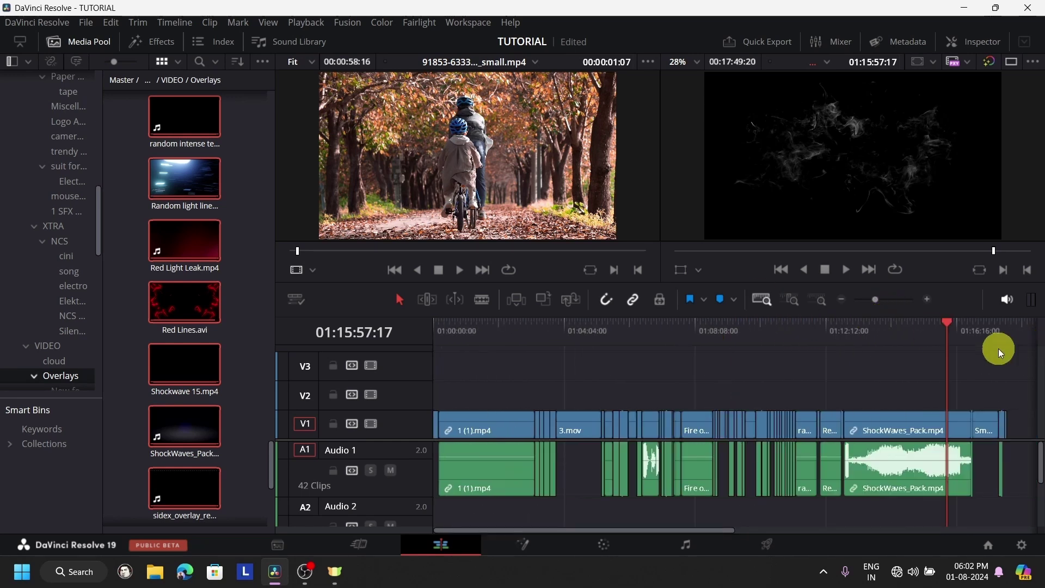
pyautogui.click(1006, 333)
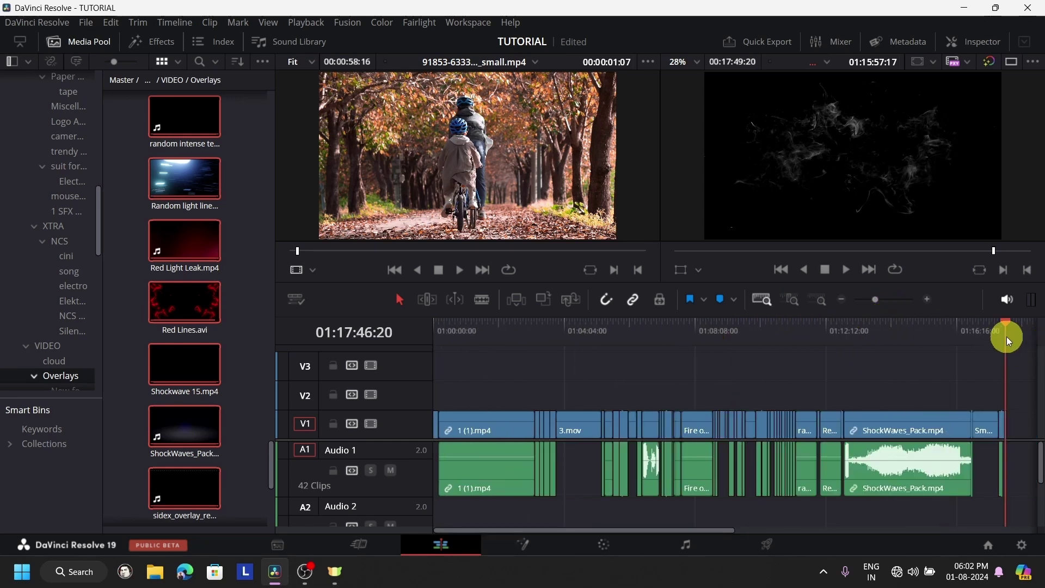
pyautogui.click(791, 299)
pyautogui.moveTo(752, 351); pyautogui.dragTo(949, 369)
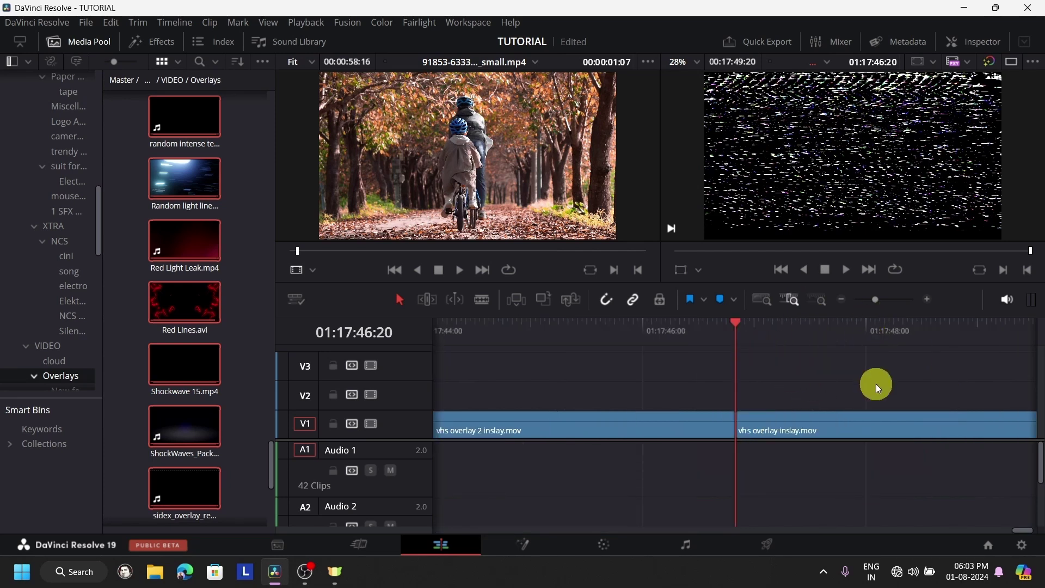
# Switch to Custom Zoom, adjust the zoom level, and bring the earlier clips around 3.mov into view
pyautogui.click(823, 303)
pyautogui.click(876, 305)
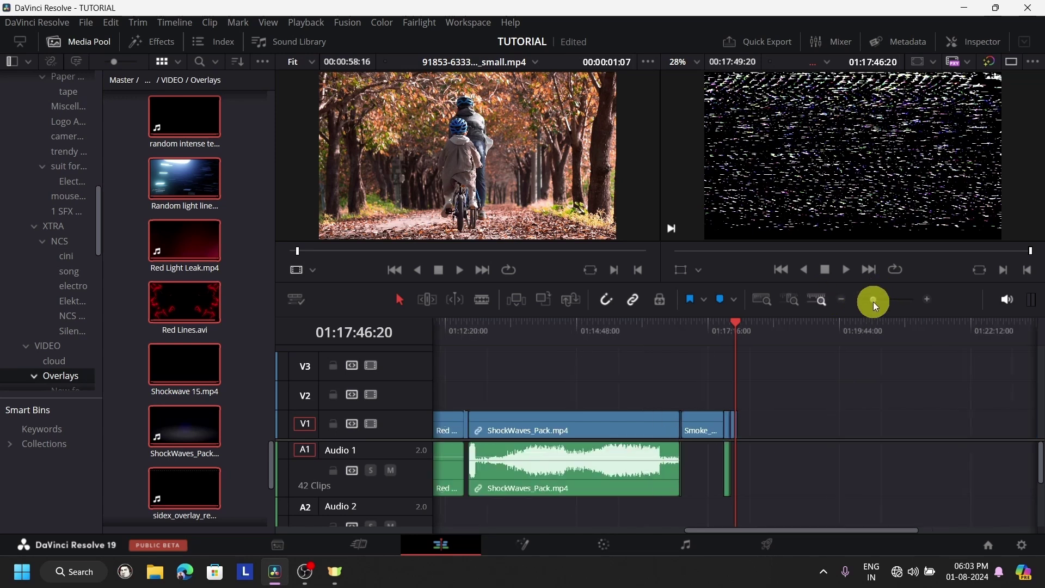
pyautogui.moveTo(876, 305); pyautogui.dragTo(887, 327)
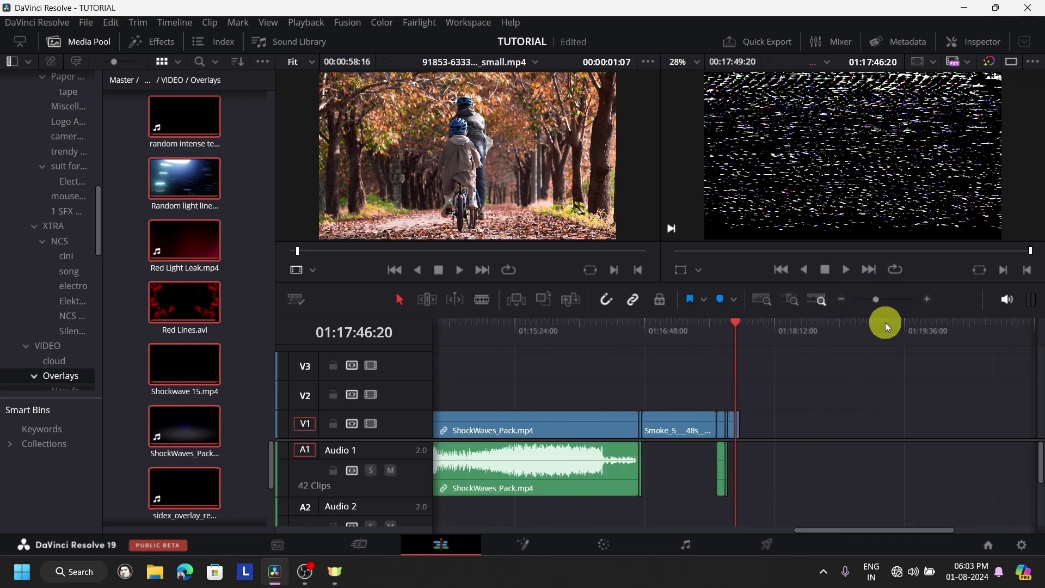
pyautogui.moveTo(819, 525); pyautogui.dragTo(499, 528)
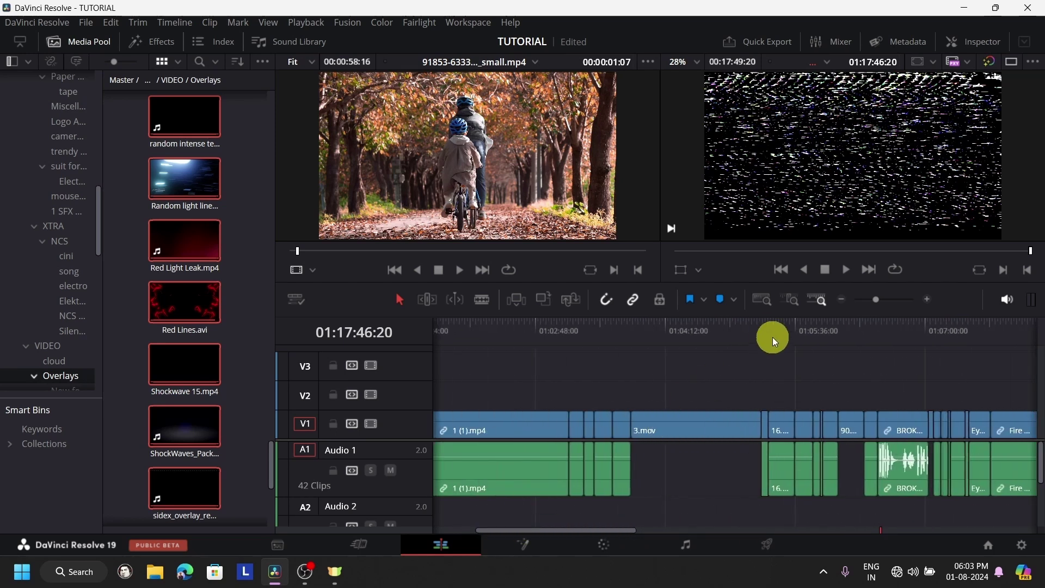
# Delete all clips from the timeline
pyautogui.hscroll(10, 775, 392)
pyautogui.hscroll(-3, 774, 391)
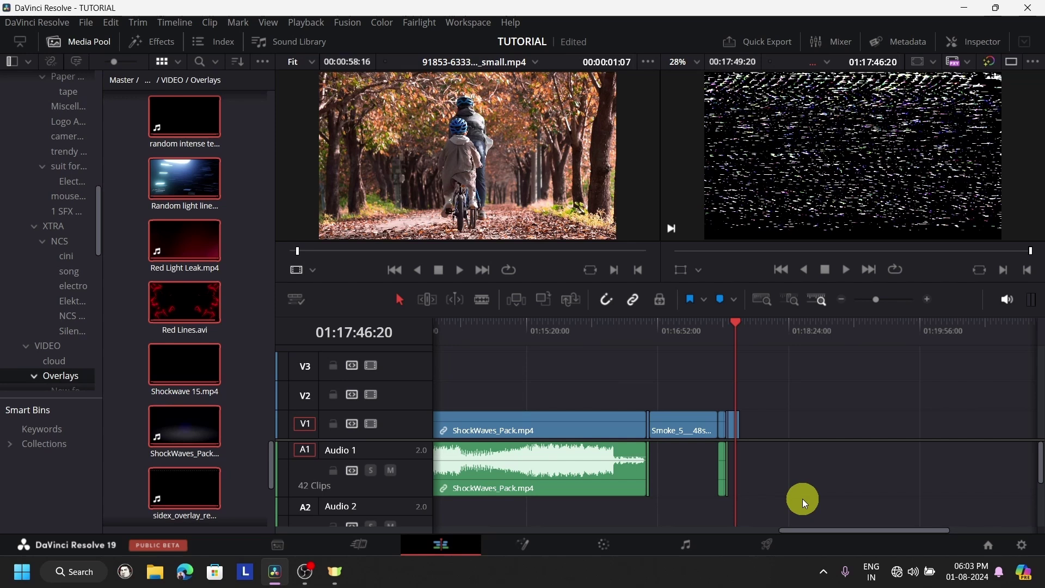
pyautogui.hotkey('ctrl', 'a')
pyautogui.press('Delete')
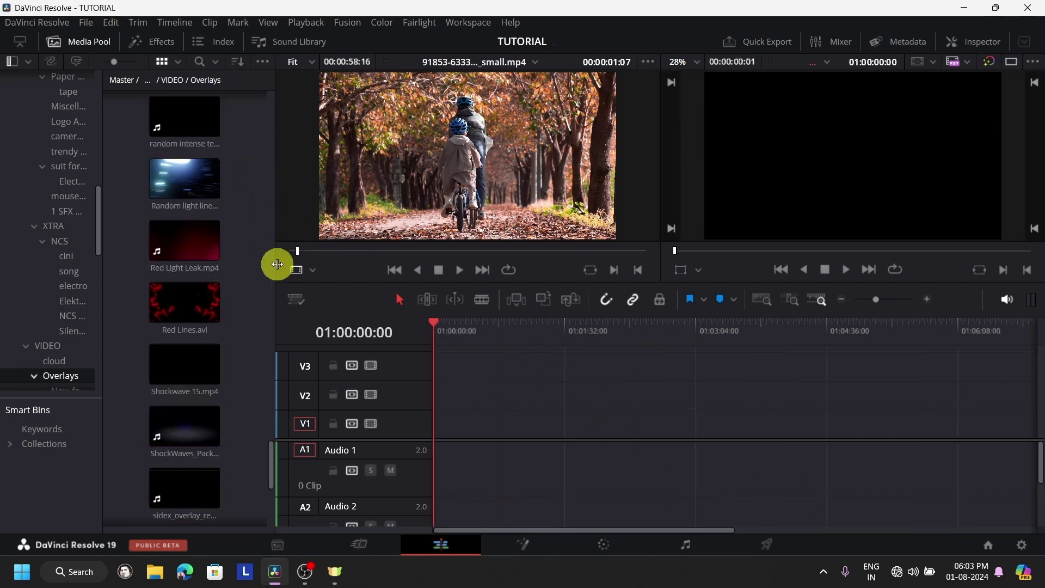
pyautogui.scroll(5, 32, 197)
pyautogui.scroll(5, 33, 197)
pyautogui.click(57, 93)
pyautogui.moveTo(188, 182); pyautogui.dragTo(460, 427)
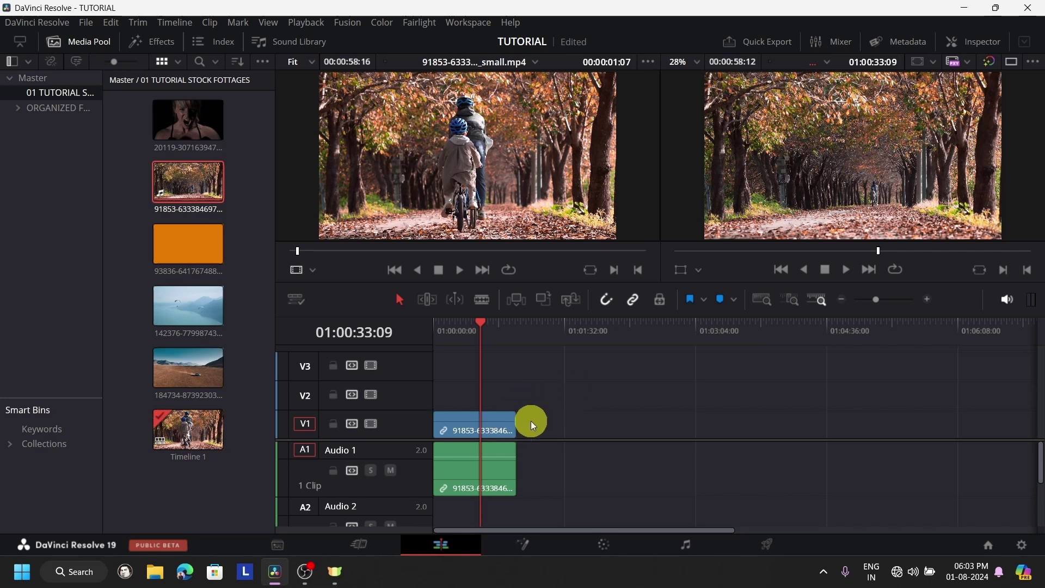
pyautogui.moveTo(172, 250); pyautogui.dragTo(522, 456)
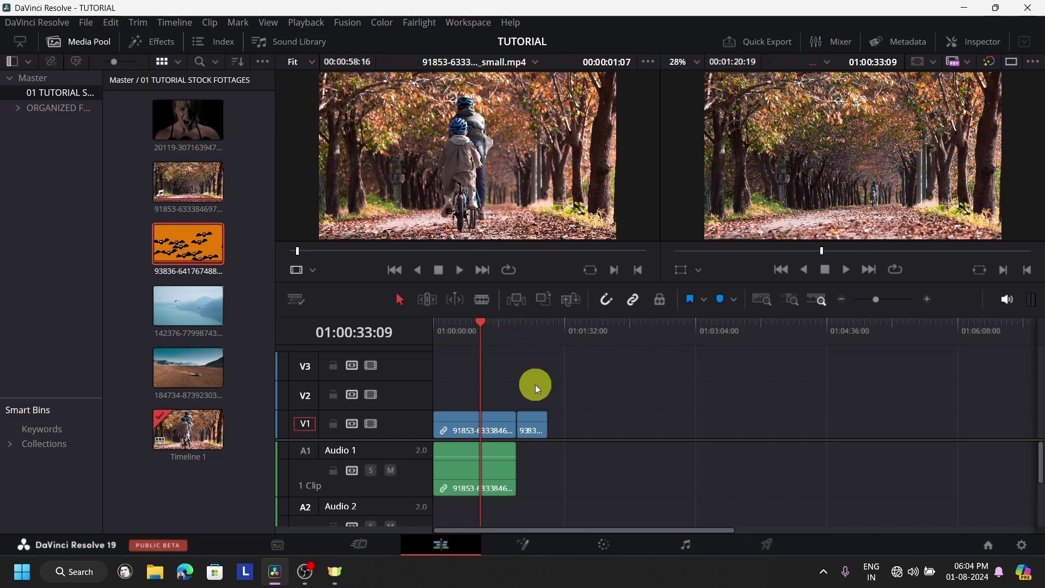
# Move the playhead back and forth between the cyclist clip and the bats clip to compare their frames in the timeline viewer
pyautogui.click(537, 337)
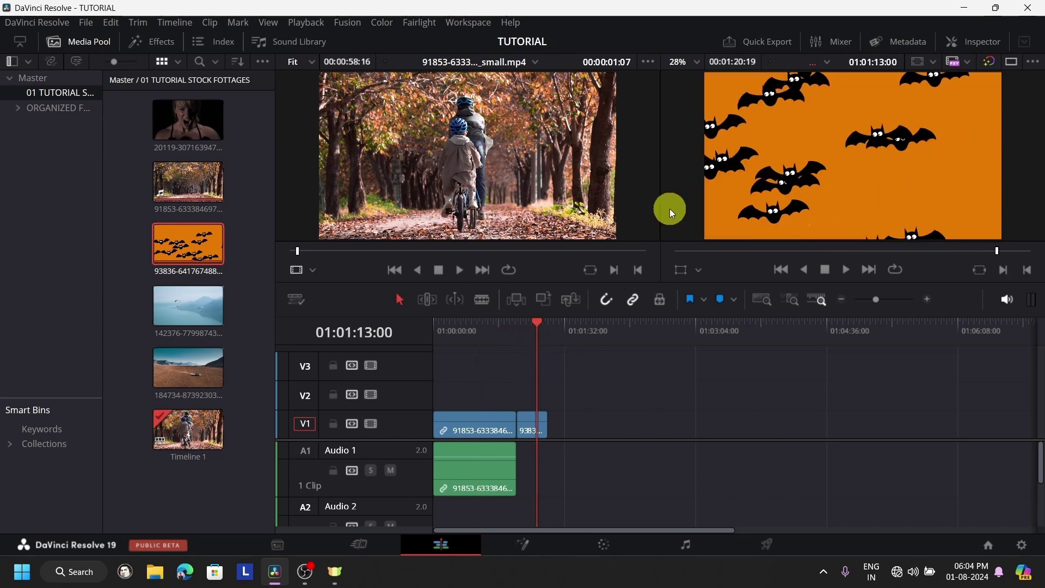
pyautogui.click(494, 343)
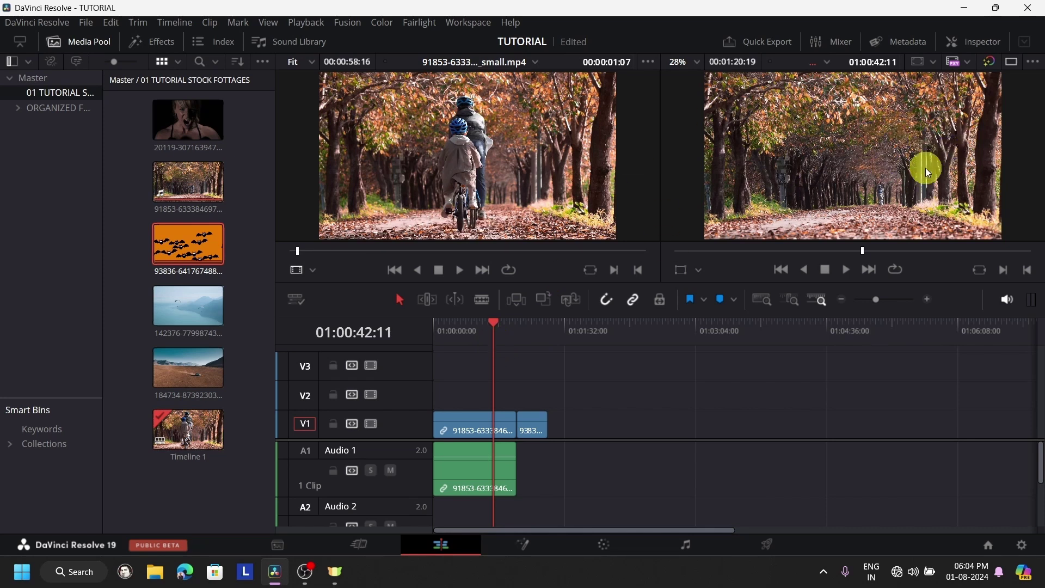
pyautogui.click(527, 340)
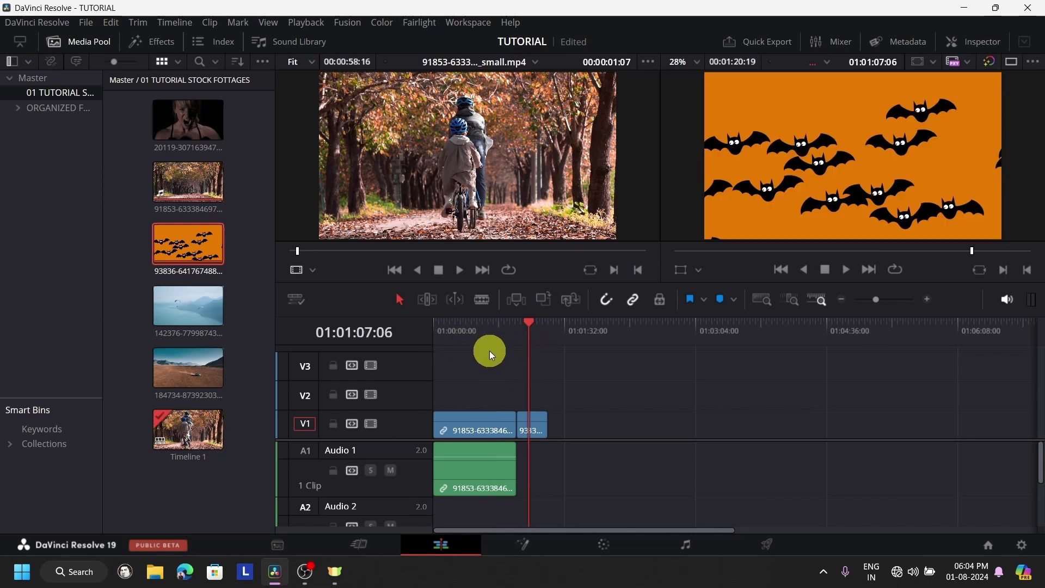
pyautogui.click(498, 343)
pyautogui.click(527, 338)
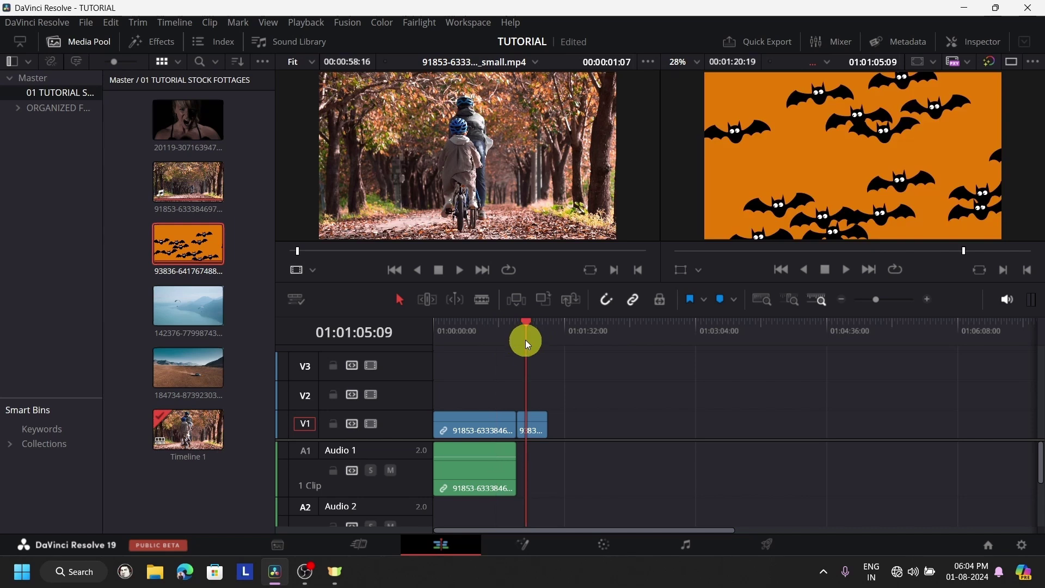
pyautogui.click(520, 337)
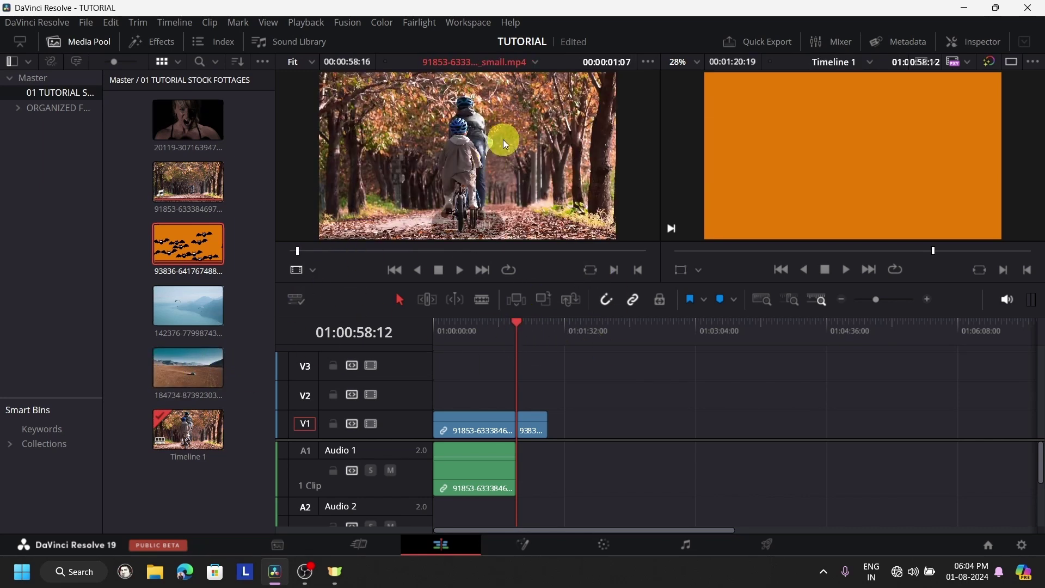
pyautogui.click(172, 375)
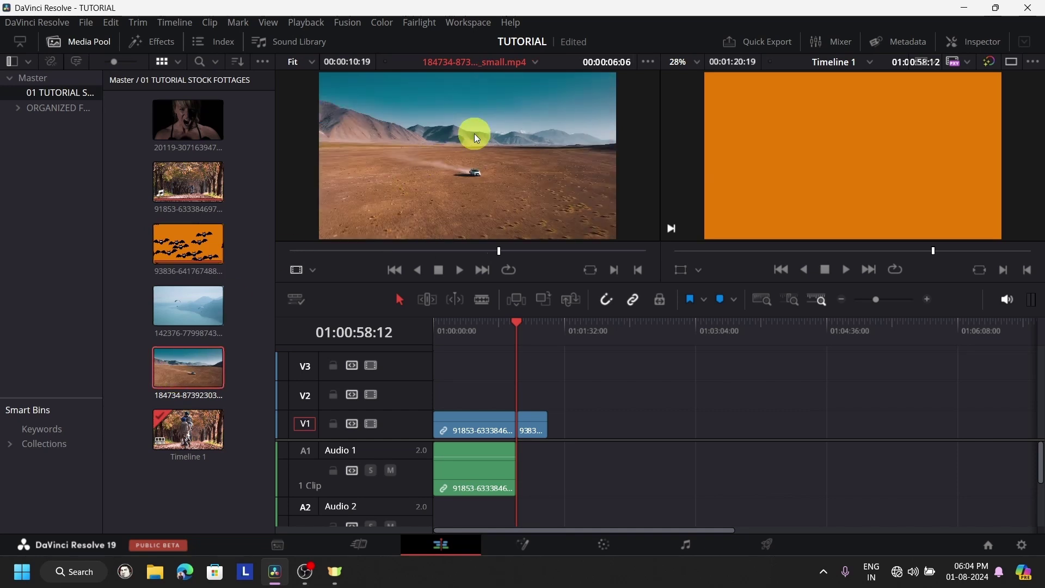
pyautogui.click(519, 298)
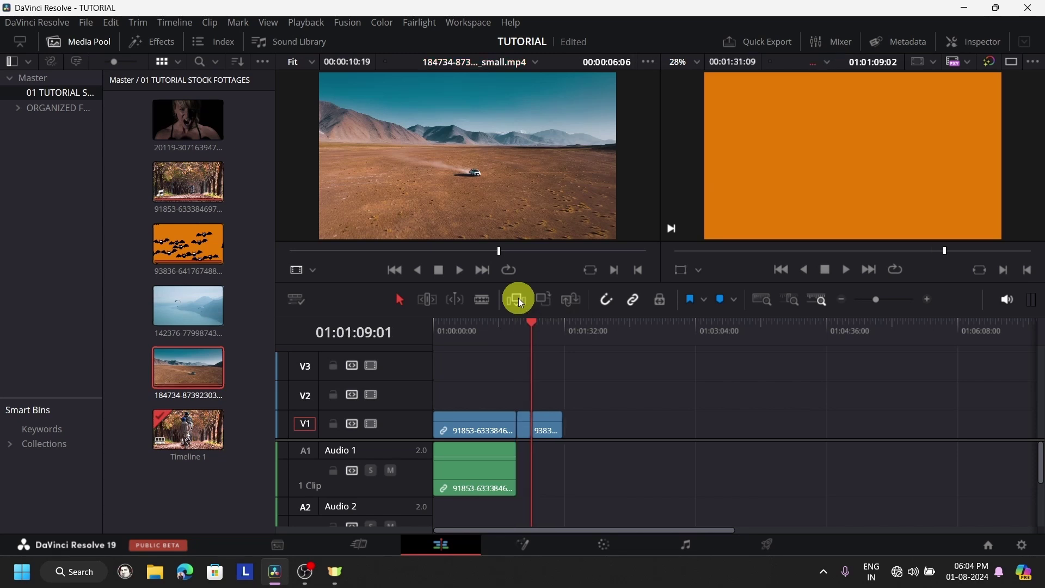
# Move the playhead to 01:00:48:16 in the first clip and briefly play the desert clip in the source viewer
pyautogui.click(503, 349)
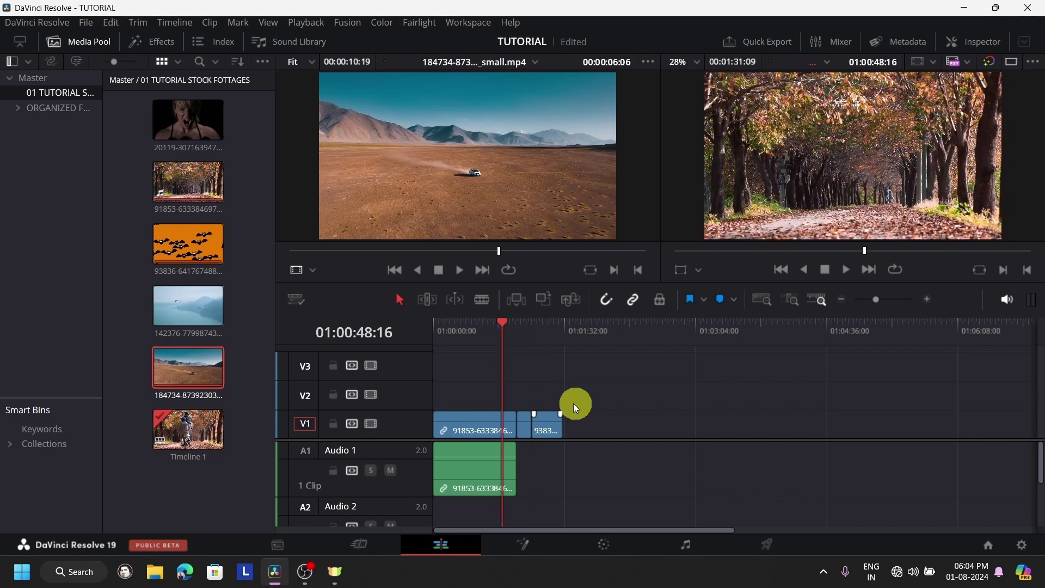
pyautogui.click(465, 272)
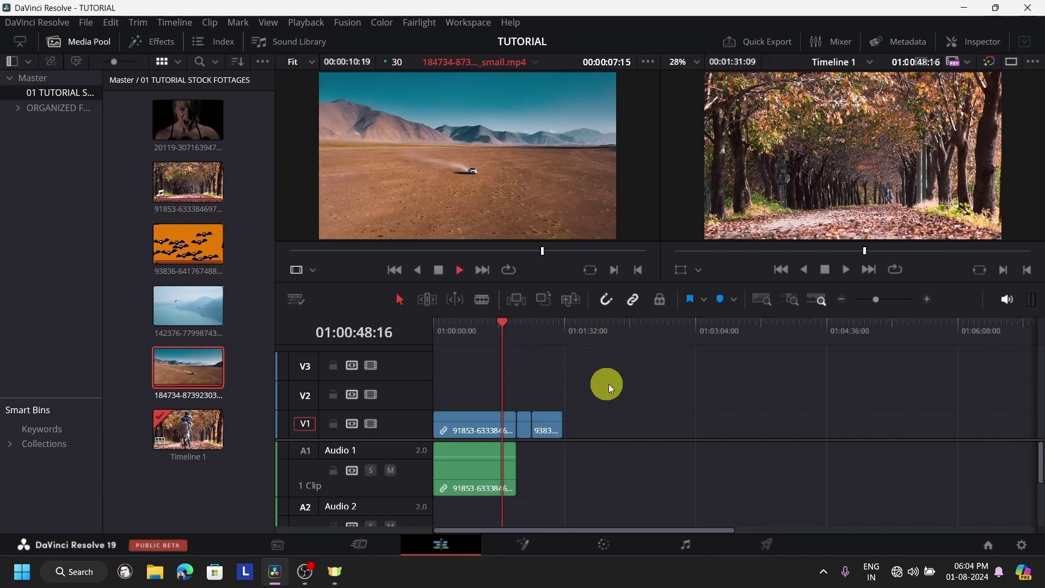
pyautogui.click(441, 270)
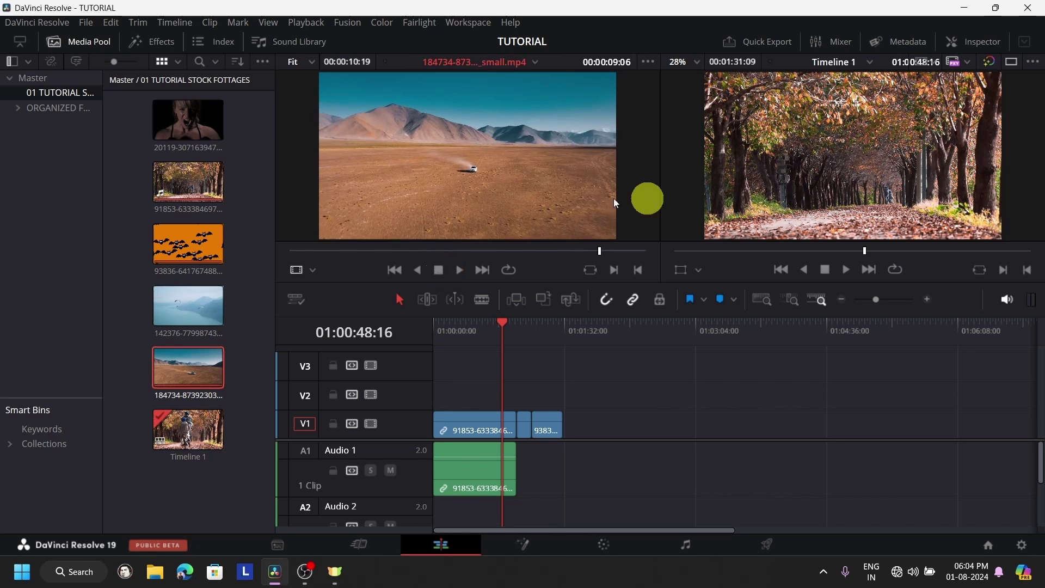
# Play the timeline from the first clip into the inserted desert clip, zoomed in, and check frames inside the inserted clip
pyautogui.click(850, 272)
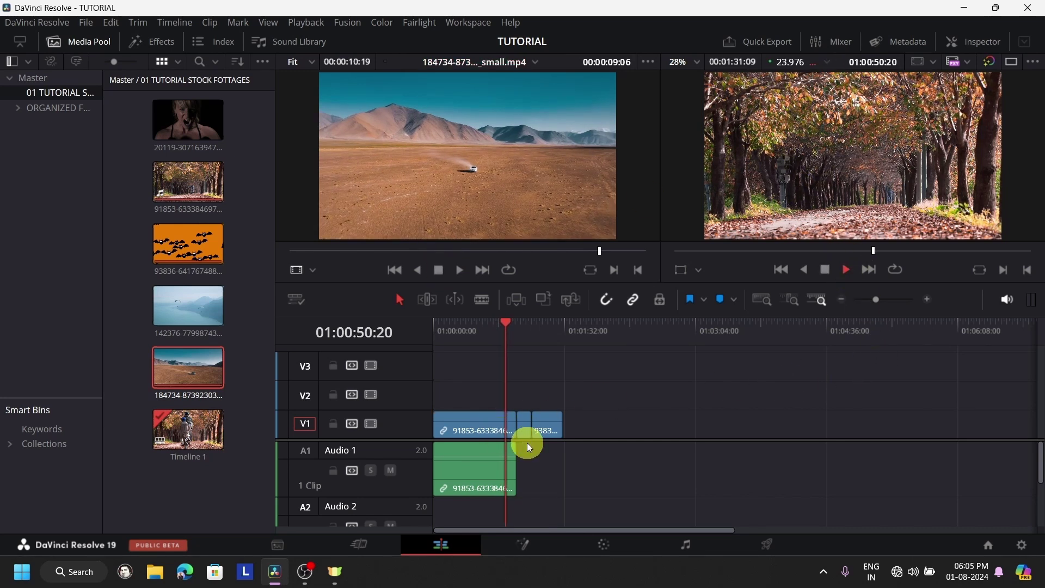
pyautogui.scroll(3, 680, 409)
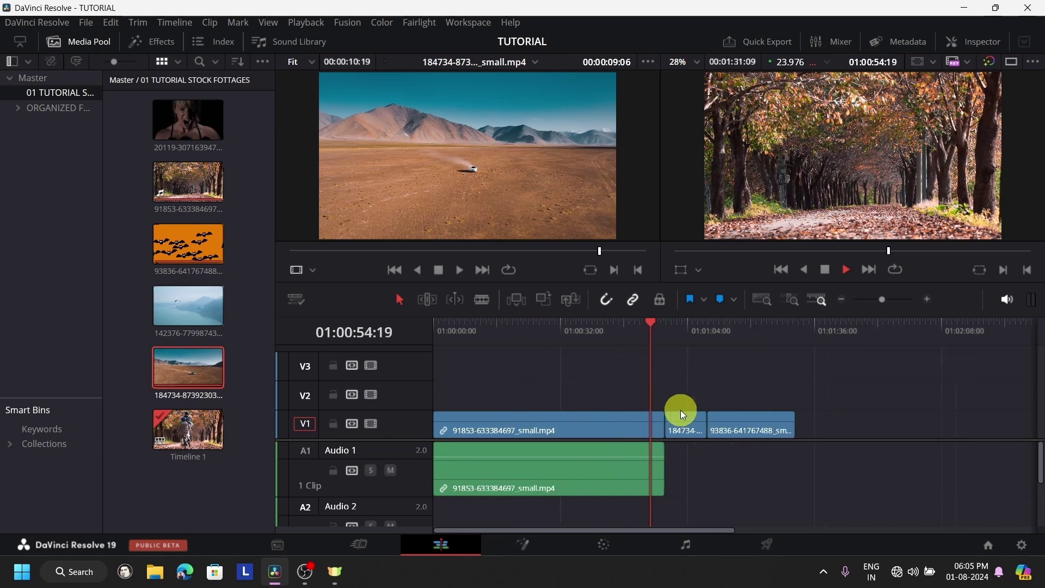
pyautogui.scroll(2, 705, 403)
pyautogui.scroll(4, 782, 389)
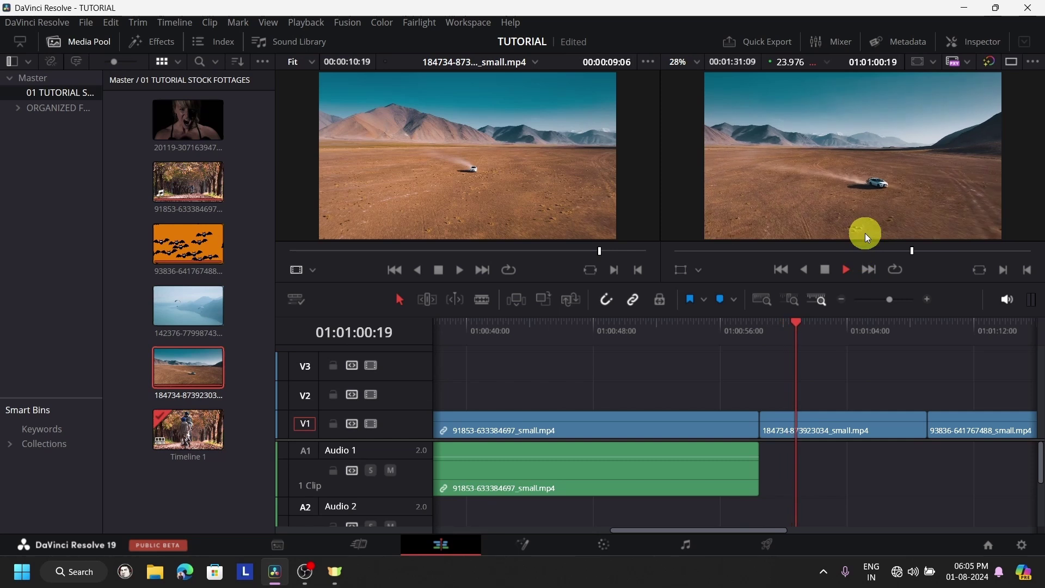
pyautogui.click(911, 342)
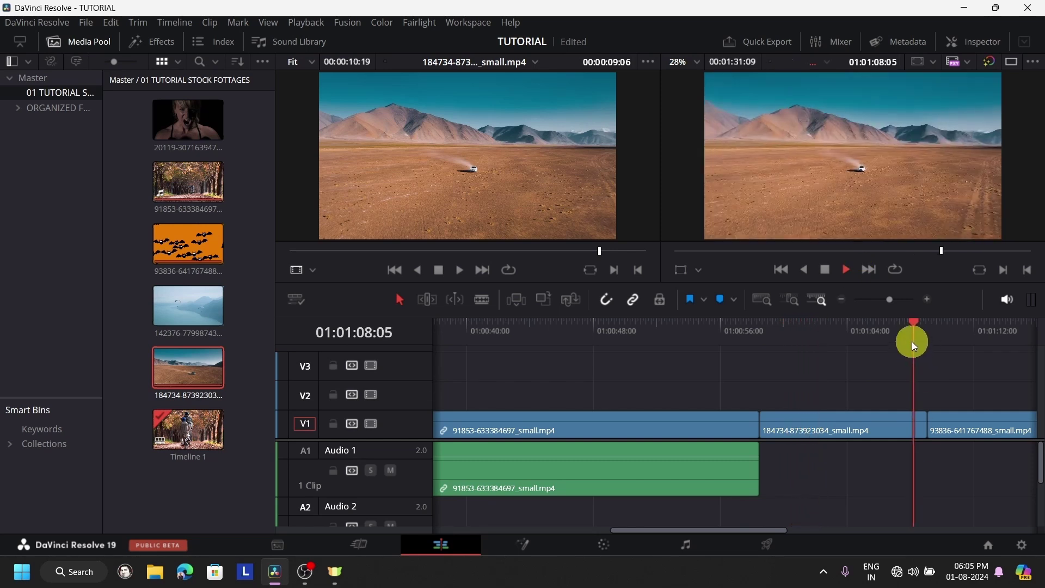
pyautogui.click(813, 330)
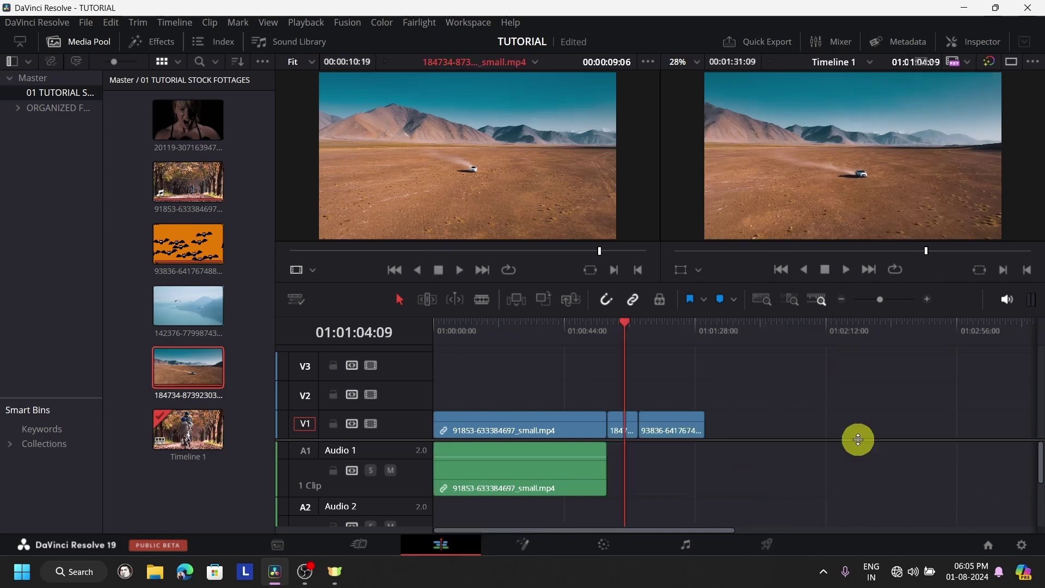
pyautogui.click(766, 335)
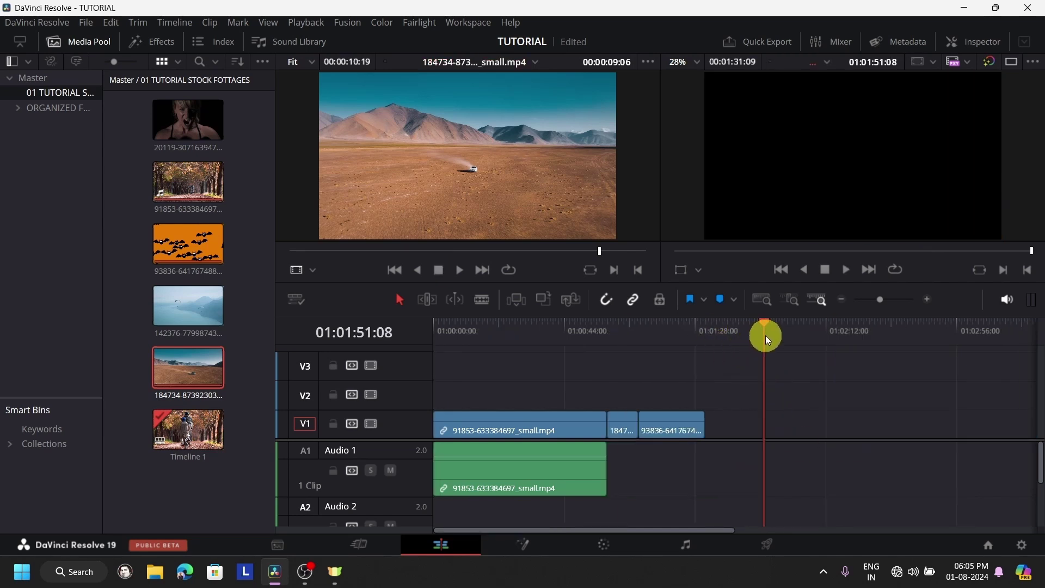
pyautogui.click(739, 333)
pyautogui.click(184, 239)
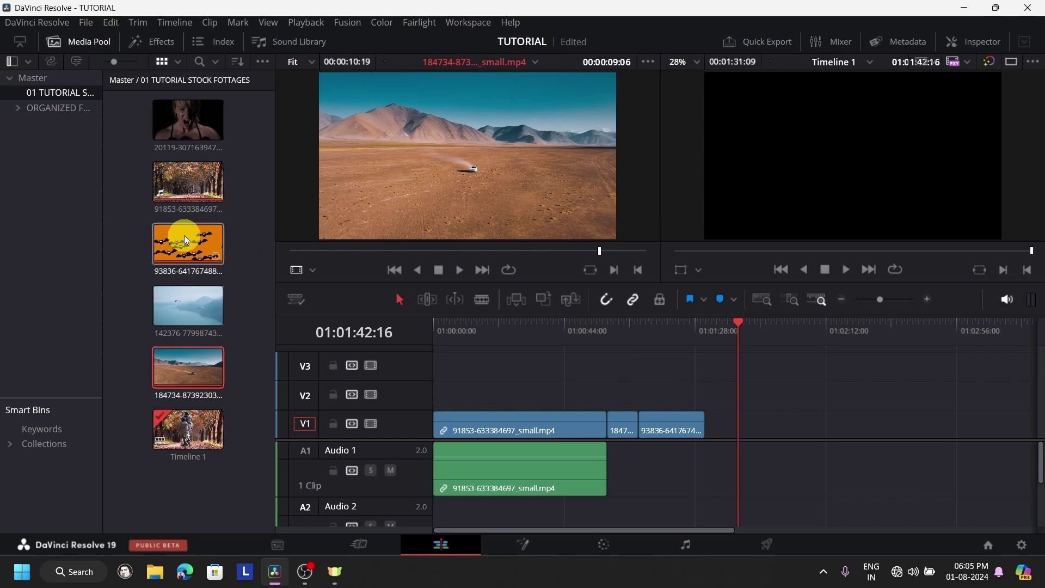
pyautogui.moveTo(184, 244); pyautogui.dragTo(227, 214)
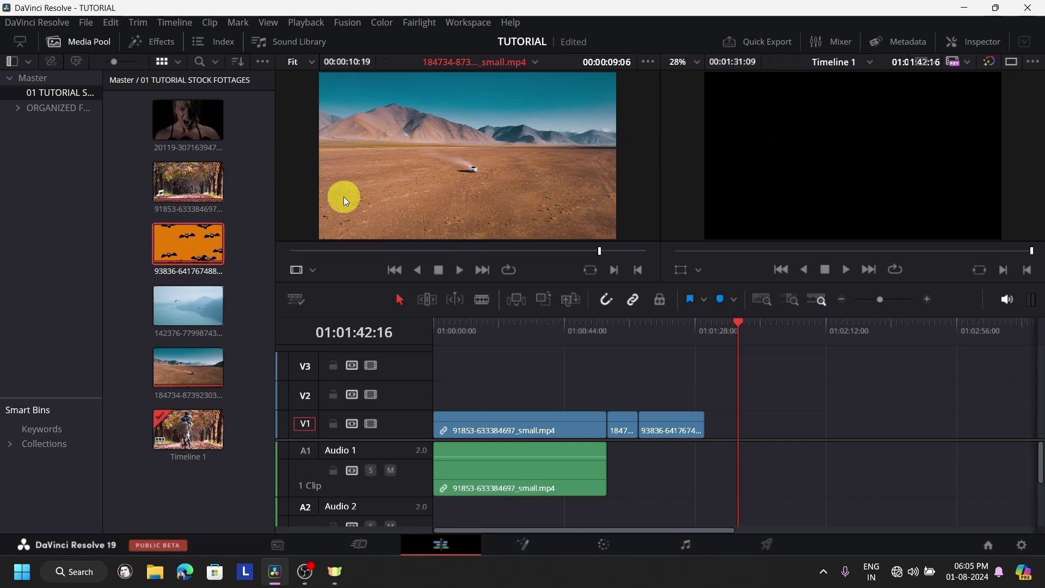
pyautogui.moveTo(740, 354); pyautogui.dragTo(715, 331)
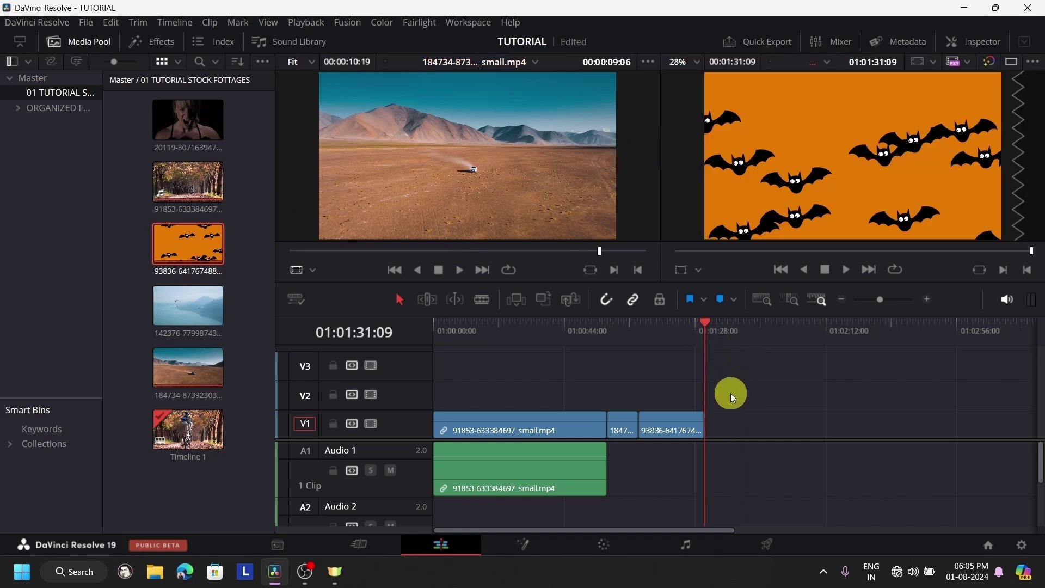
pyautogui.moveTo(679, 434)
pyautogui.mouseDown()
pyautogui.moveTo(766, 429)
pyautogui.moveTo(671, 436)
pyautogui.mouseUp()
pyautogui.click(641, 329)
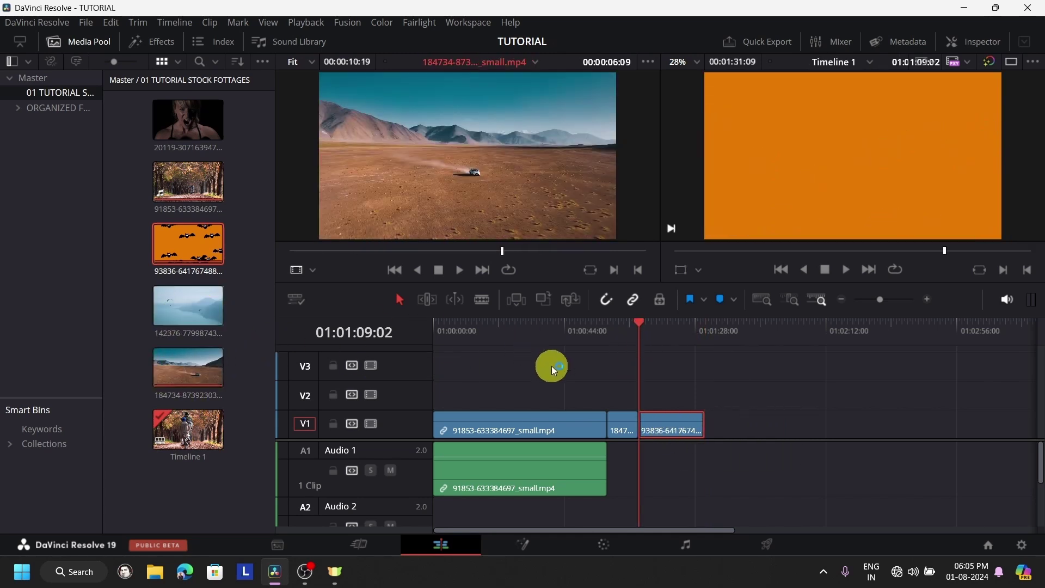
pyautogui.click(190, 132)
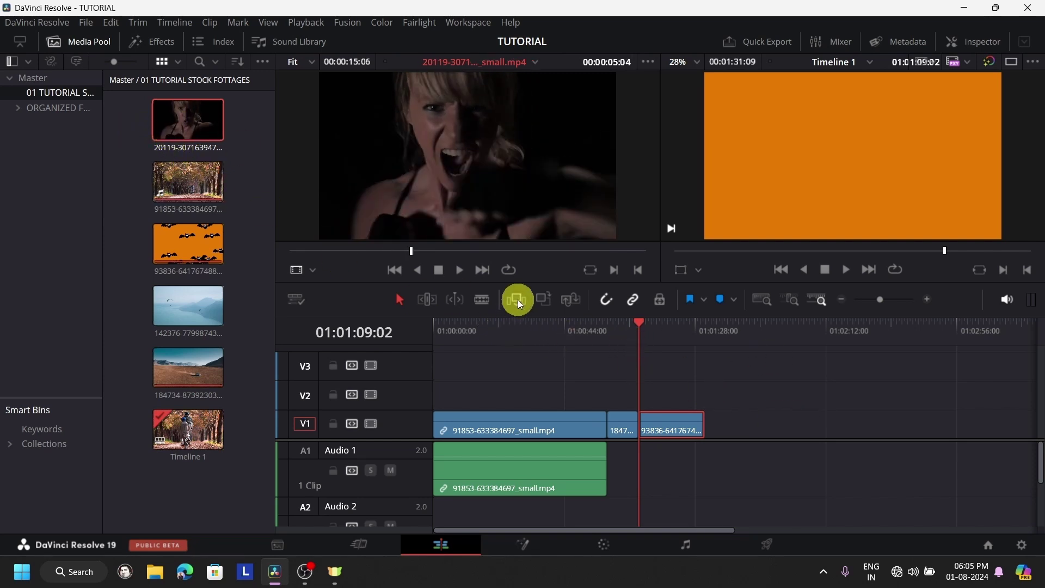
pyautogui.moveTo(188, 129); pyautogui.dragTo(940, 83)
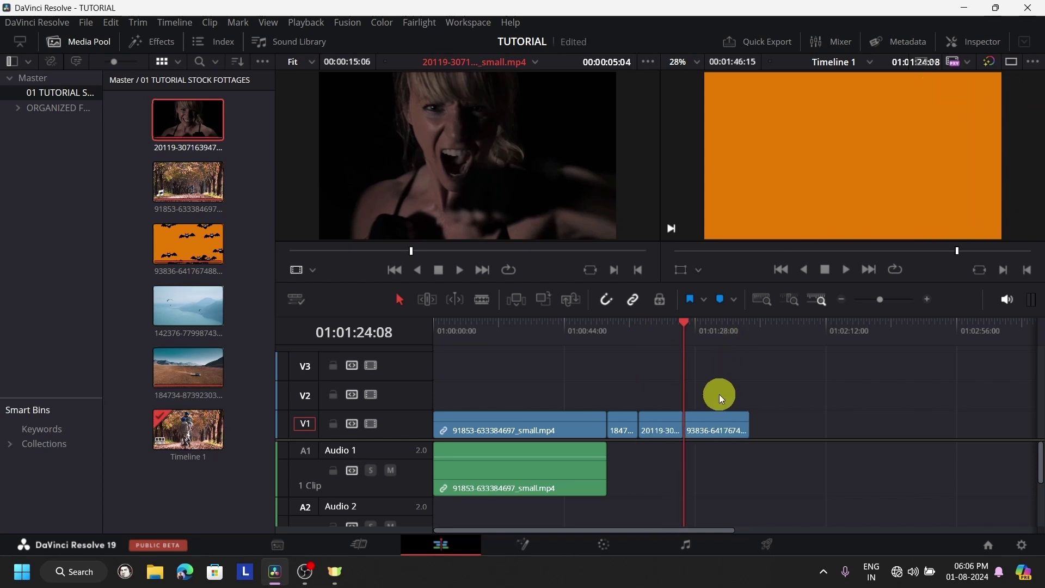
# Zoom the timeline in and out around the cut before the bats clip and briefly play from there
pyautogui.hotkey('ctrl', '=')
pyautogui.hotkey('ctrl', '=')
pyautogui.hotkey('ctrl', '-')
pyautogui.hotkey('ctrl', '-')
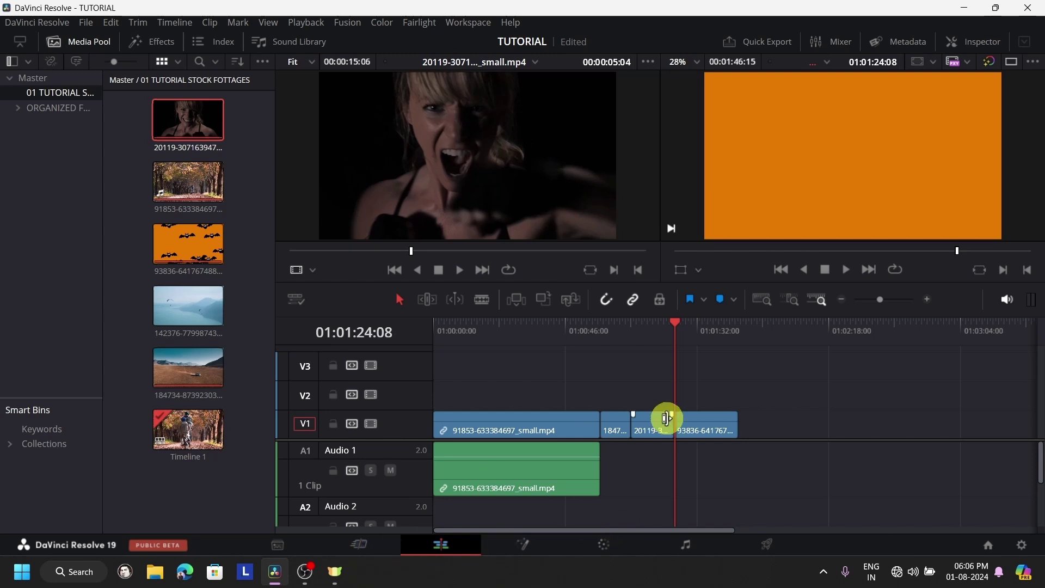
pyautogui.press('space')
pyautogui.press('space')
# Add all five stock clips together to V1 after the last clip and fit the timeline with Full Extent Zoom
pyautogui.click(254, 417)
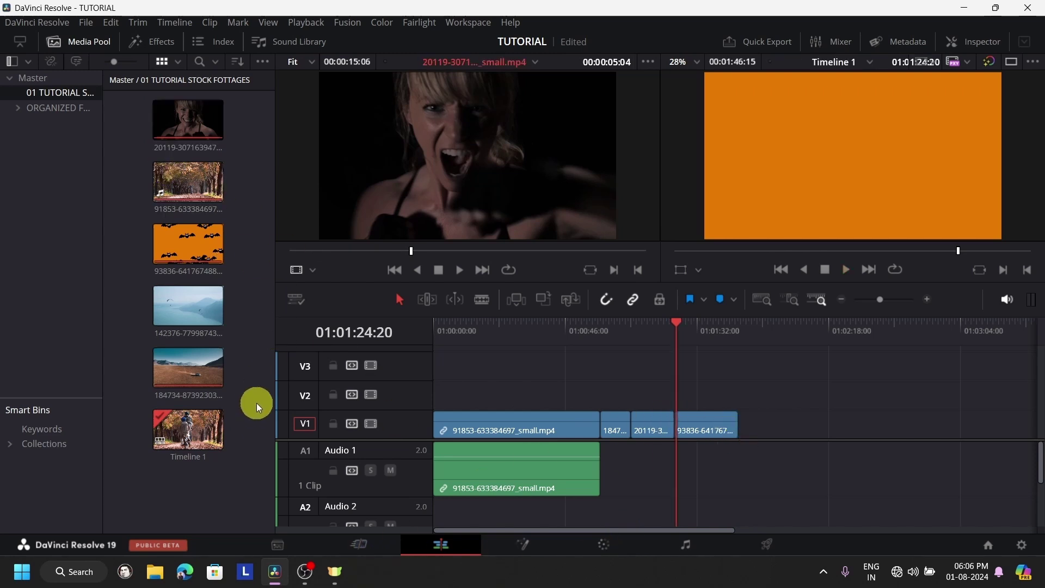
pyautogui.moveTo(220, 374); pyautogui.dragTo(742, 439)
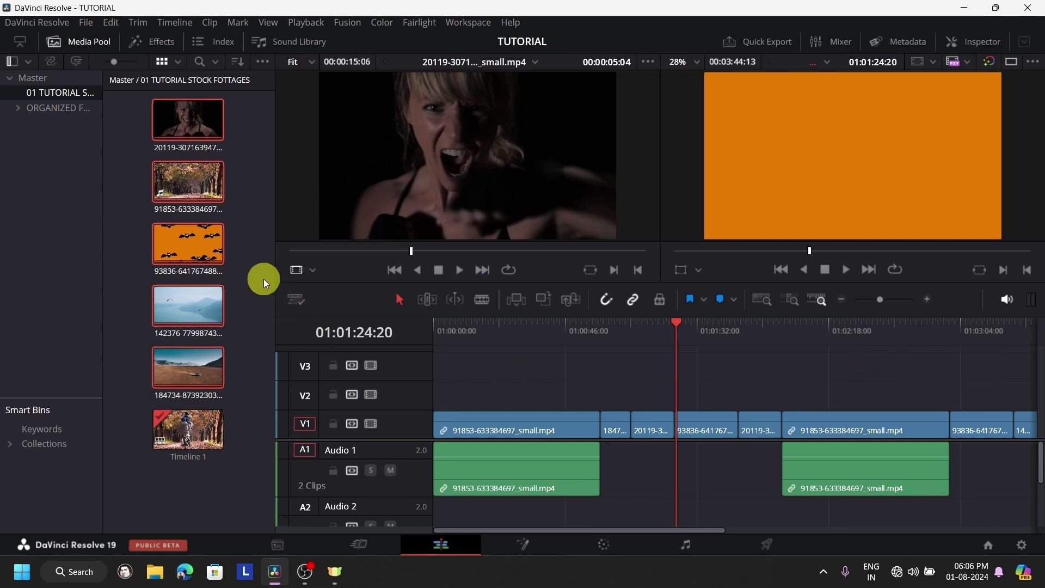
pyautogui.click(167, 364)
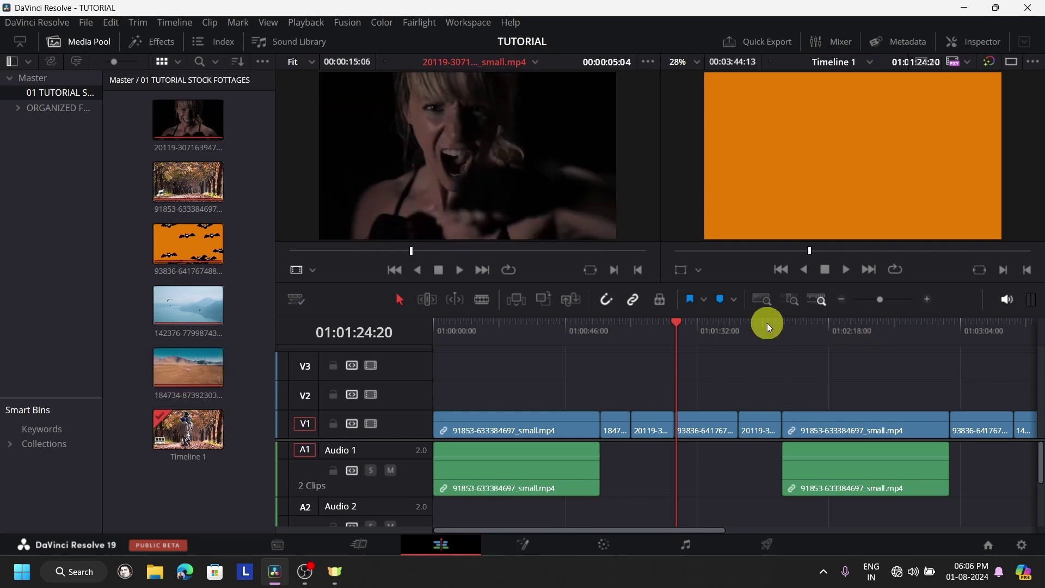
pyautogui.click(750, 436)
pyautogui.moveTo(710, 527); pyautogui.dragTo(877, 525)
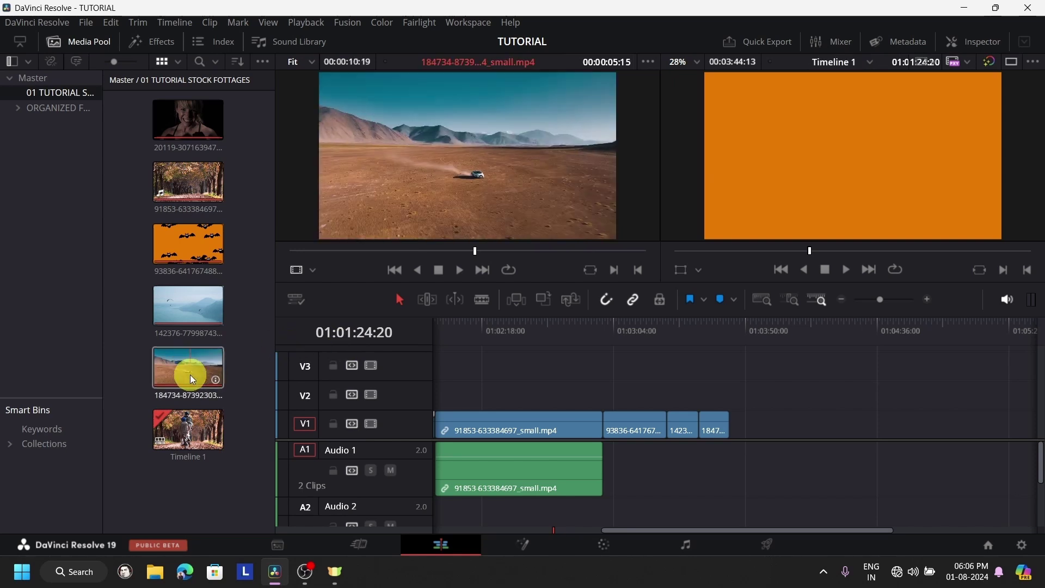
pyautogui.click(763, 296)
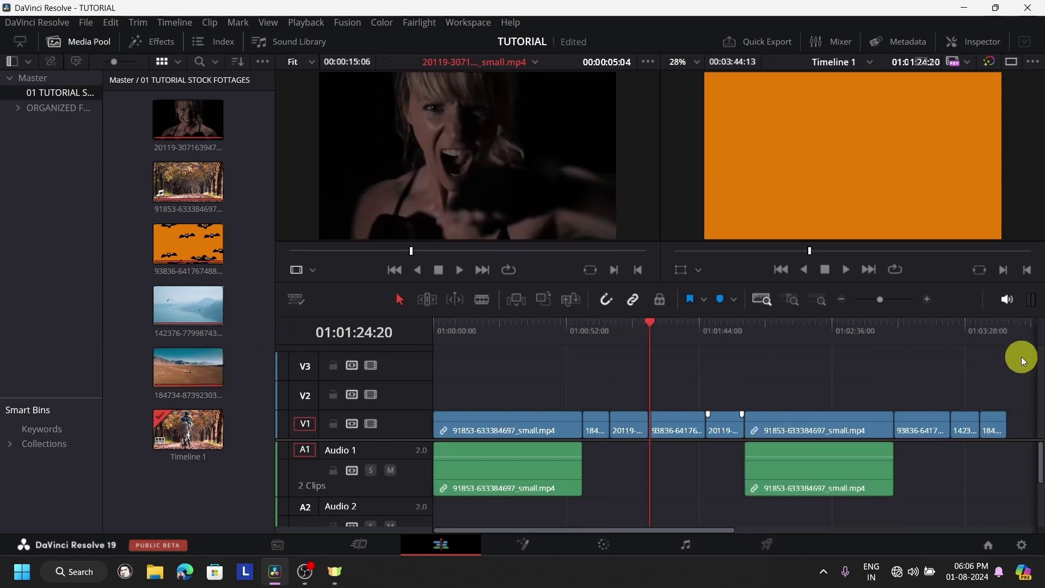
pyautogui.click(1006, 345)
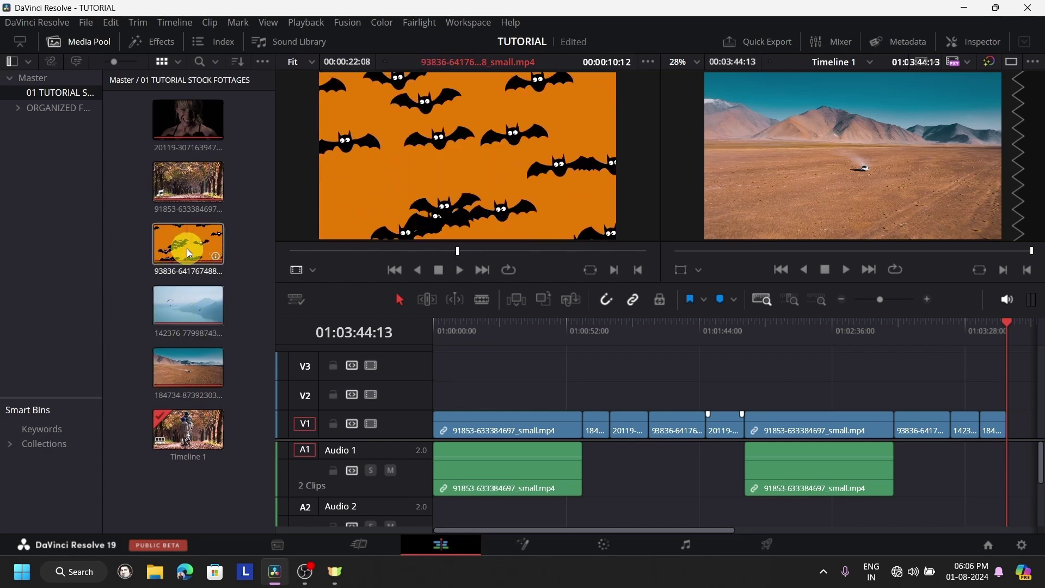
pyautogui.click(997, 332)
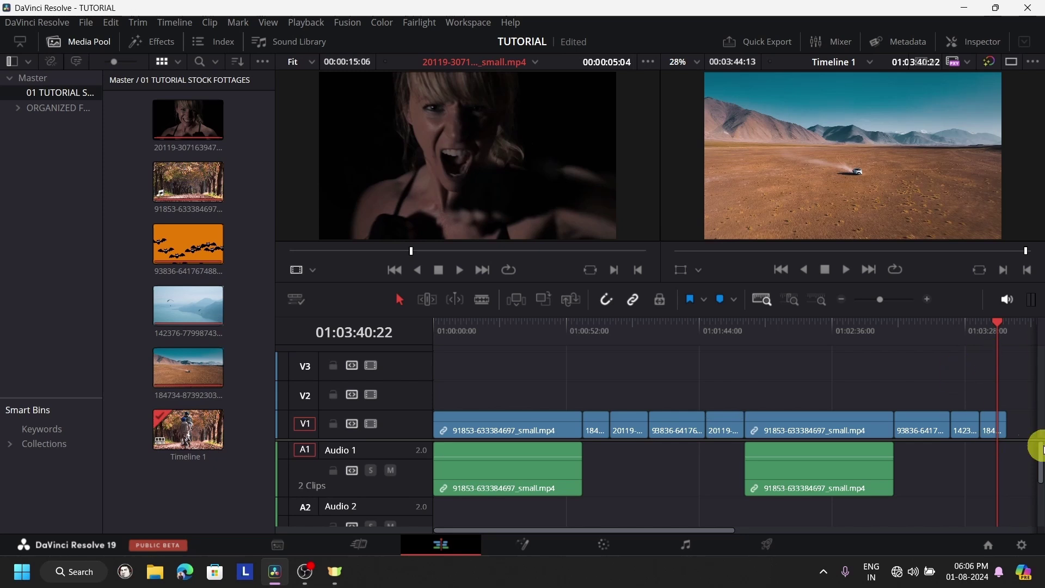
pyautogui.click(170, 249)
pyautogui.moveTo(168, 248); pyautogui.dragTo(828, 184)
pyautogui.moveTo(901, 181); pyautogui.dragTo(958, 205)
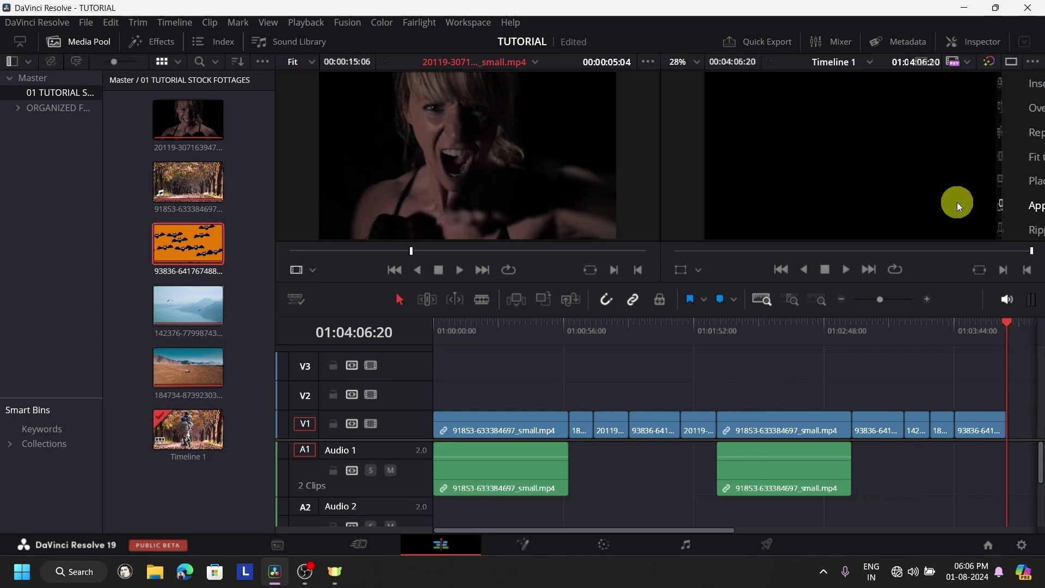
# Jump to the start of the last clip, briefly play the source and timeline viewers, and scrub the playhead back to 01:00:10:19
pyautogui.press('Up')
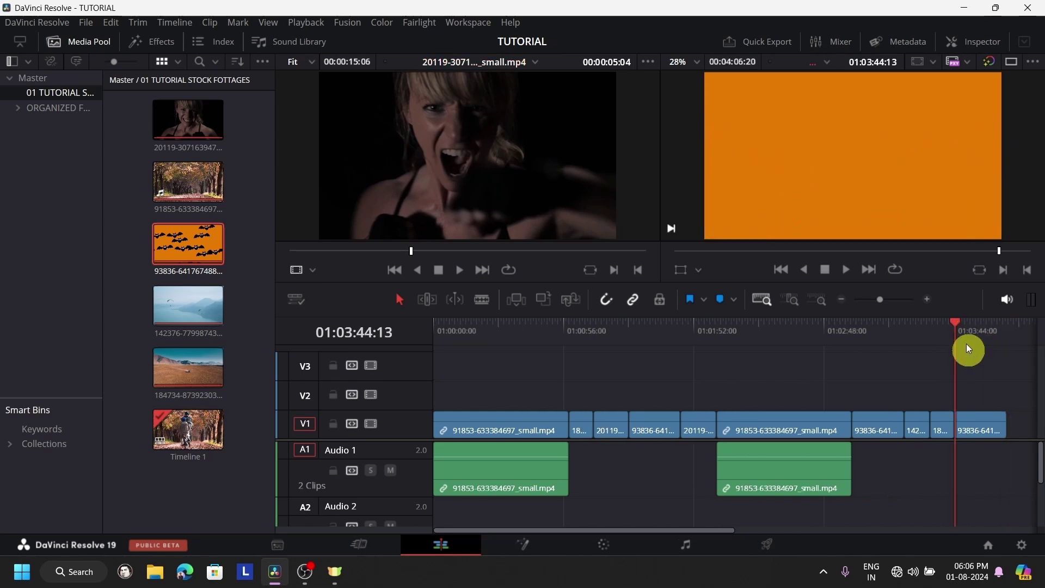
pyautogui.click(462, 272)
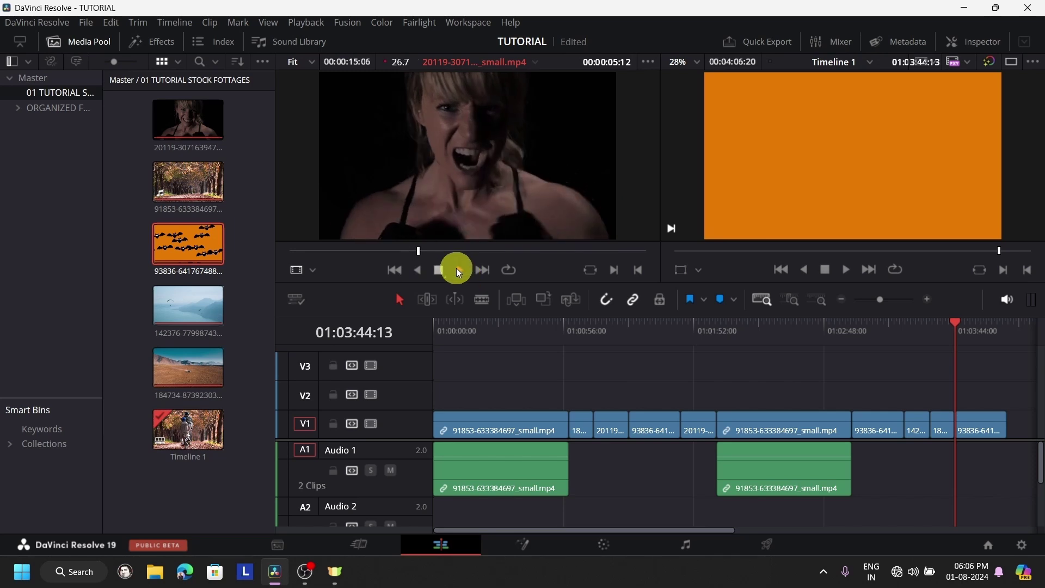
pyautogui.click(847, 270)
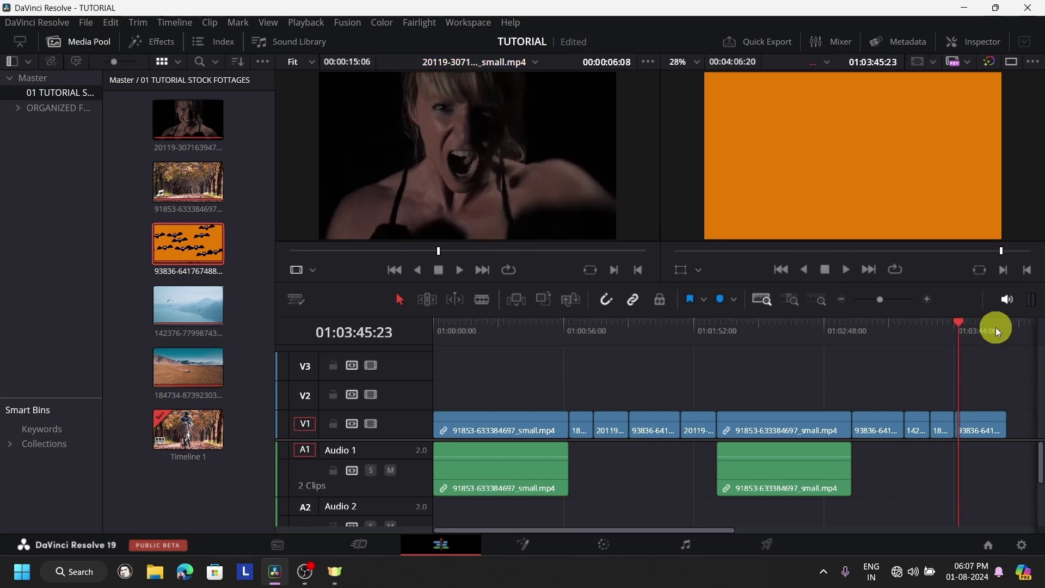
pyautogui.click(986, 339)
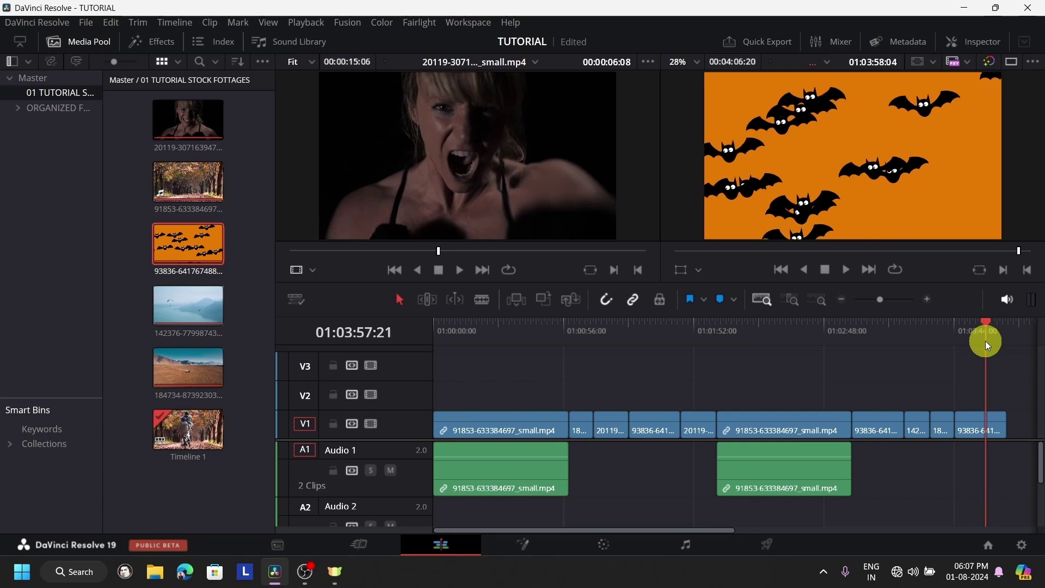
pyautogui.moveTo(985, 341); pyautogui.dragTo(460, 381)
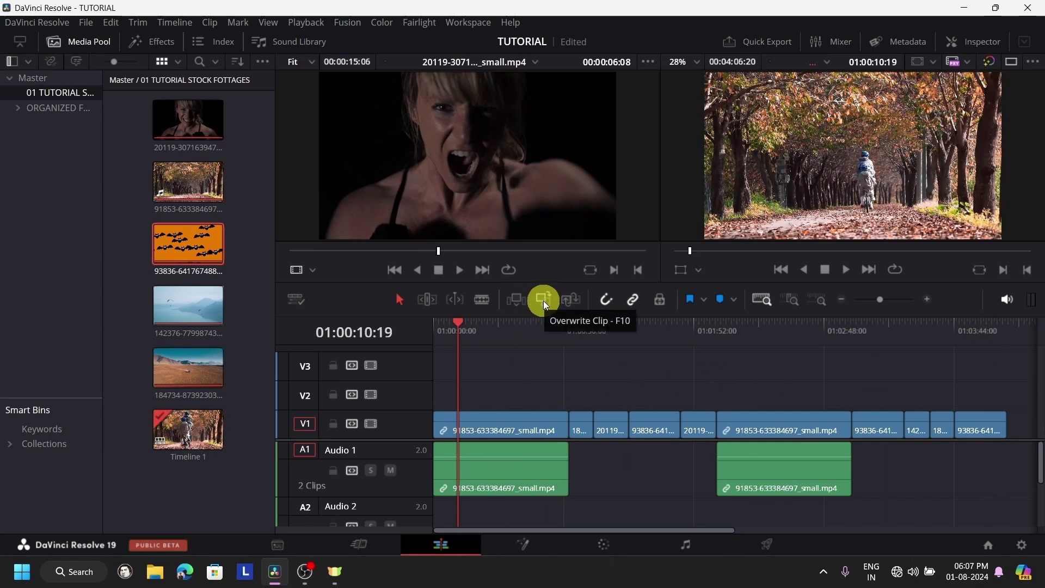
# Delete all clips from the timeline
pyautogui.scroll(-3, 962, 481)
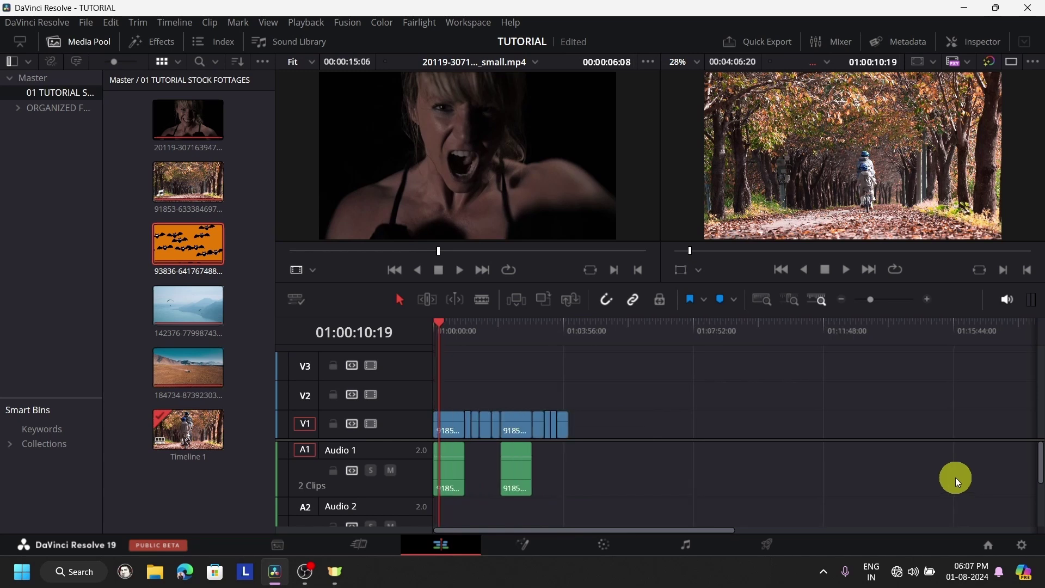
pyautogui.scroll(5, 955, 477)
pyautogui.scroll(-1, 903, 455)
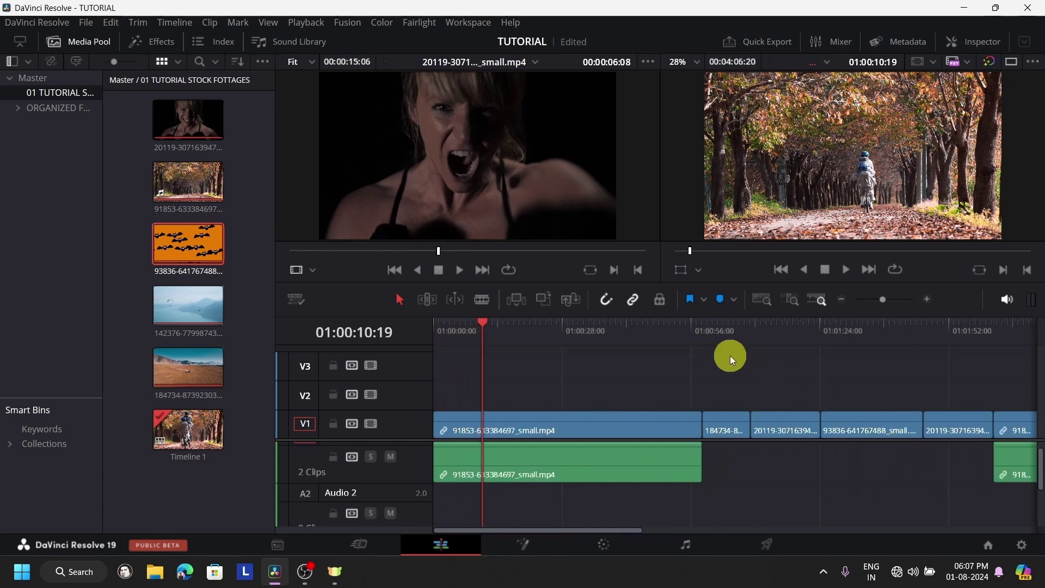
pyautogui.hotkey('ctrl', 'a')
pyautogui.press('Delete')
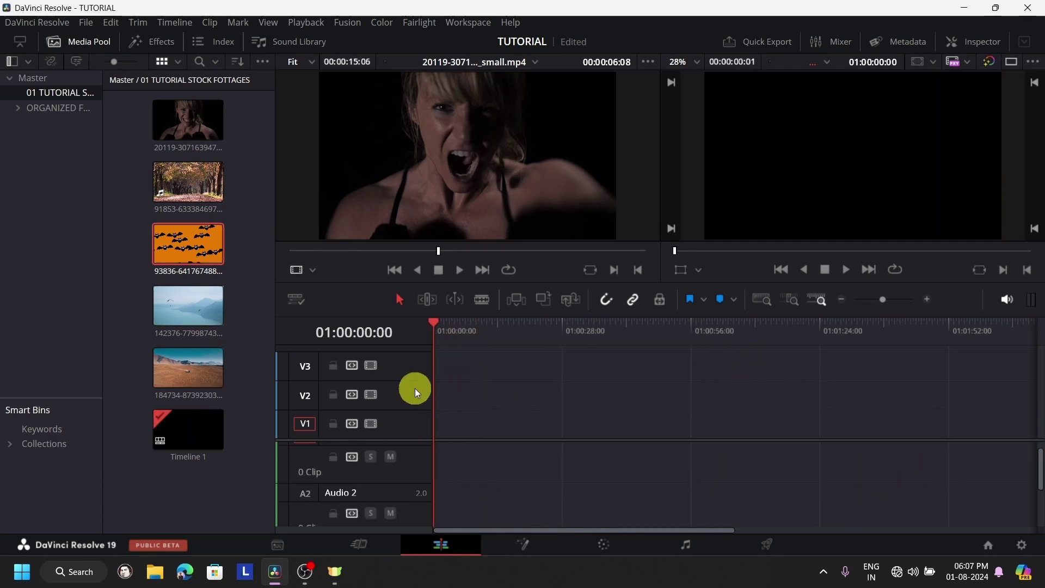
pyautogui.click(158, 251)
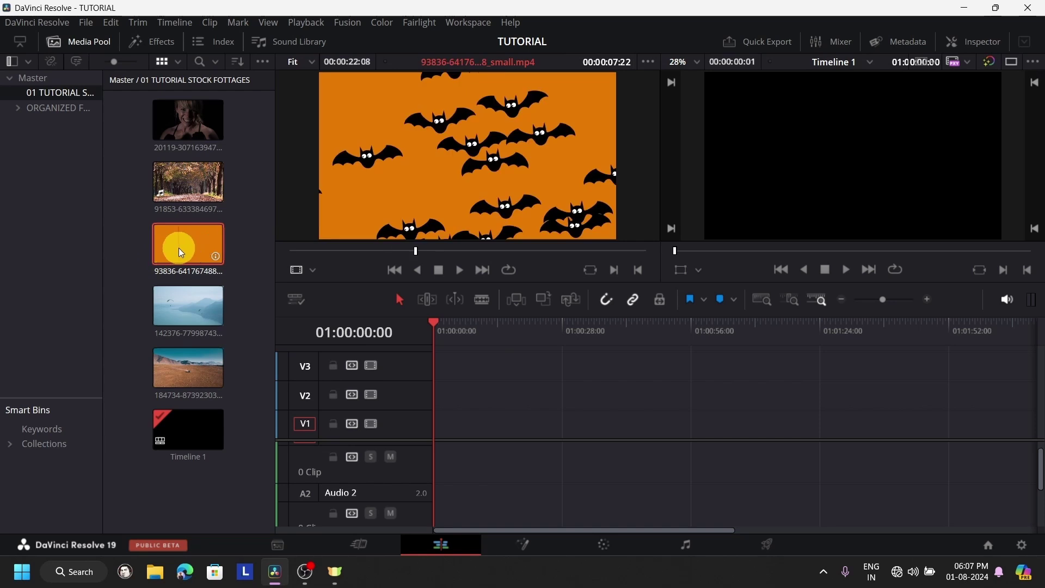
pyautogui.click(544, 299)
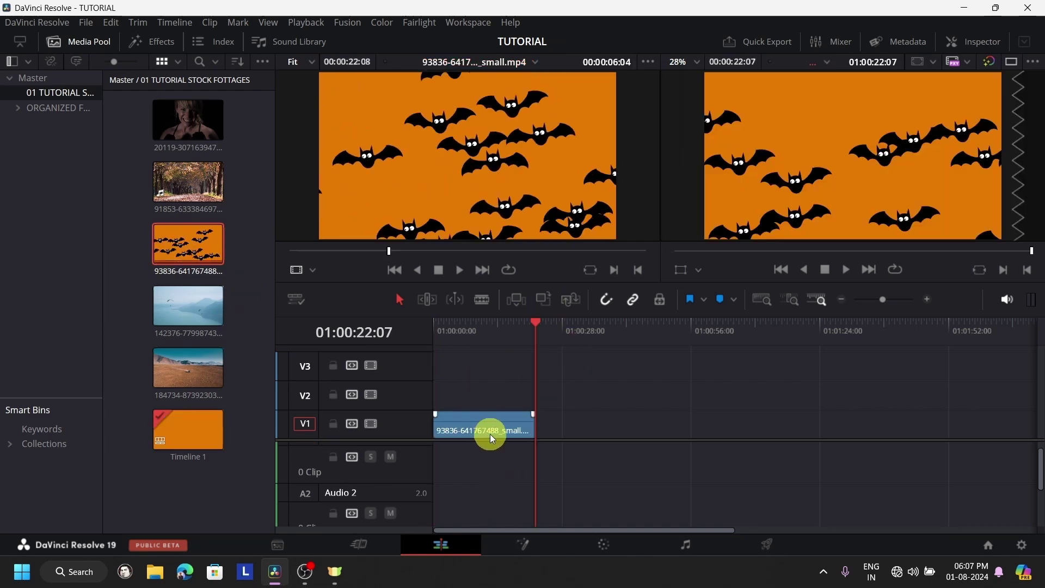
pyautogui.click(542, 415)
# Try placing the 142376 paragliding clip on V2 above the bats clip, and delete it again
pyautogui.moveTo(537, 344); pyautogui.dragTo(466, 361)
pyautogui.click(180, 305)
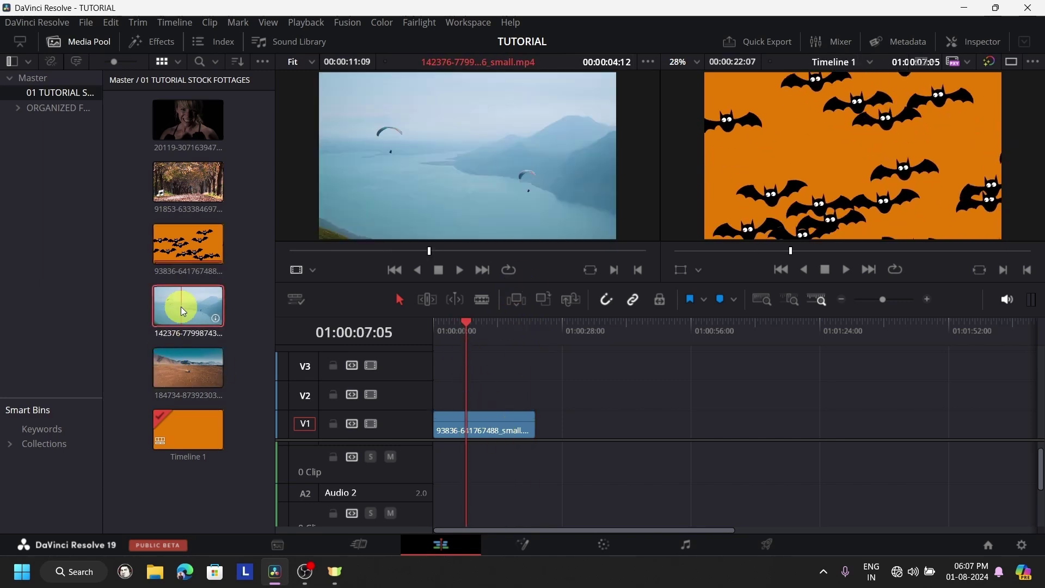
pyautogui.moveTo(181, 306); pyautogui.dragTo(489, 396)
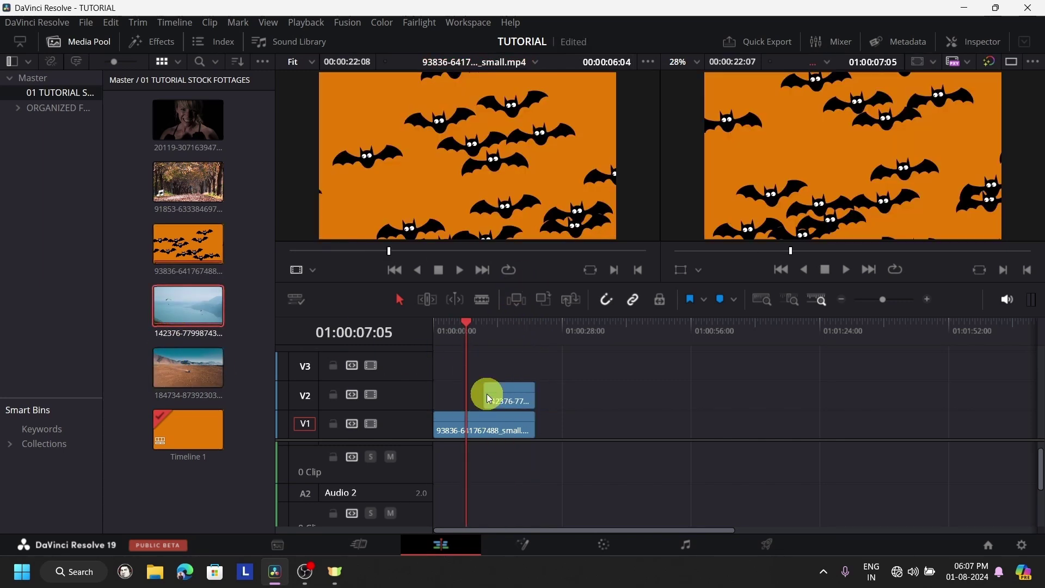
pyautogui.click(519, 401)
pyautogui.press('Delete')
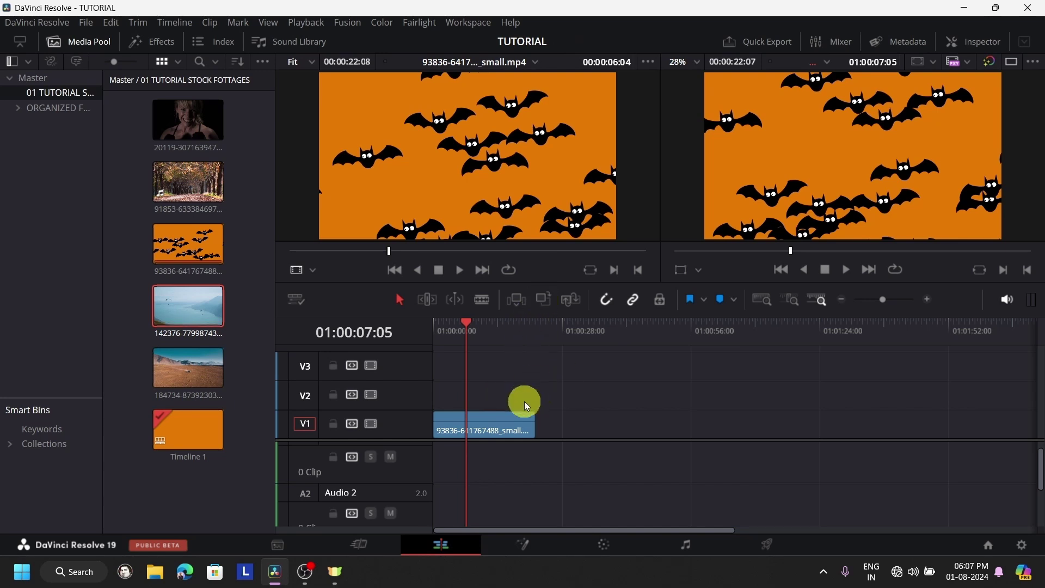
pyautogui.click(542, 334)
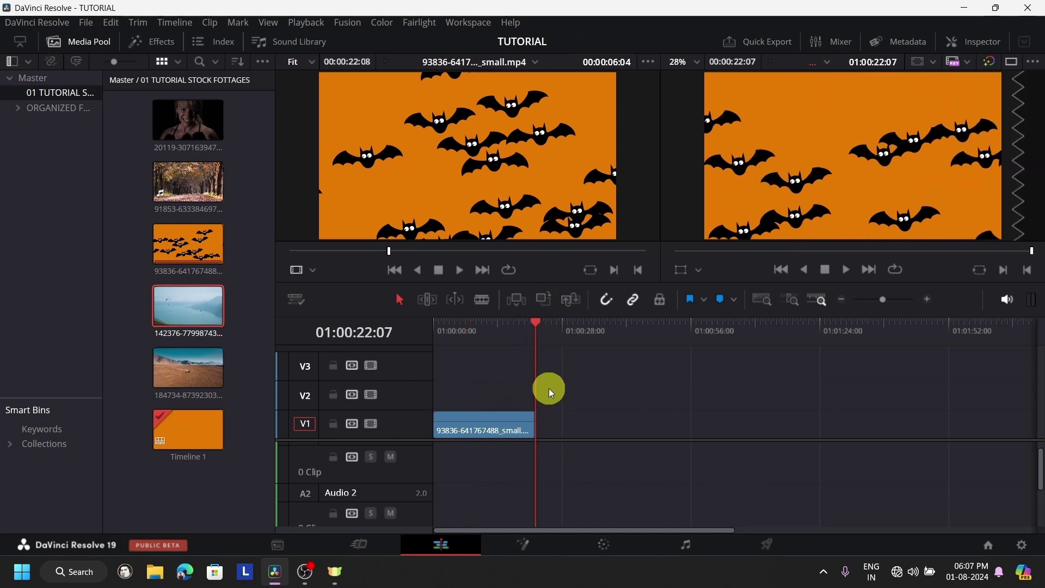
pyautogui.click(566, 338)
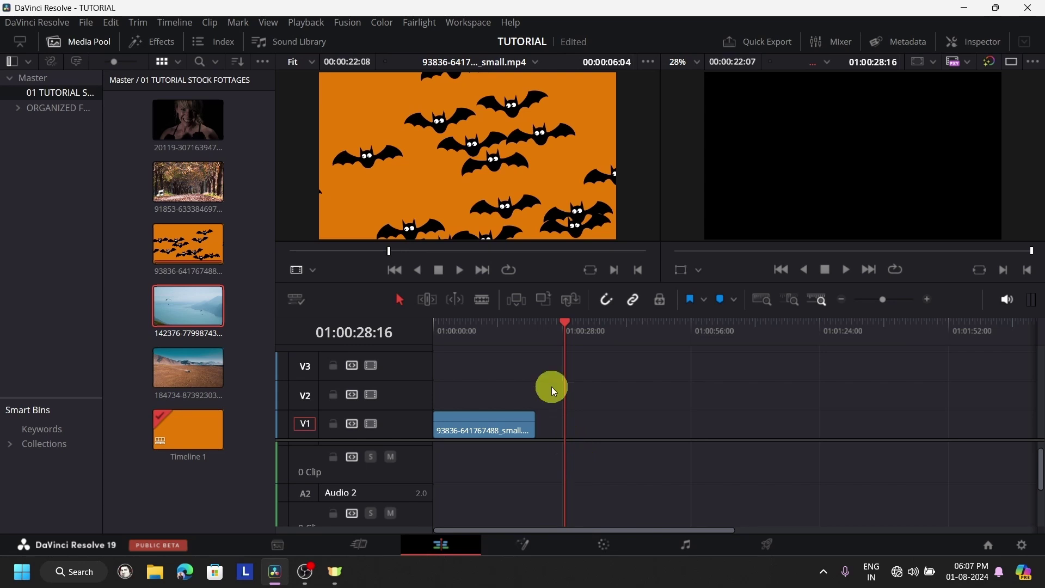
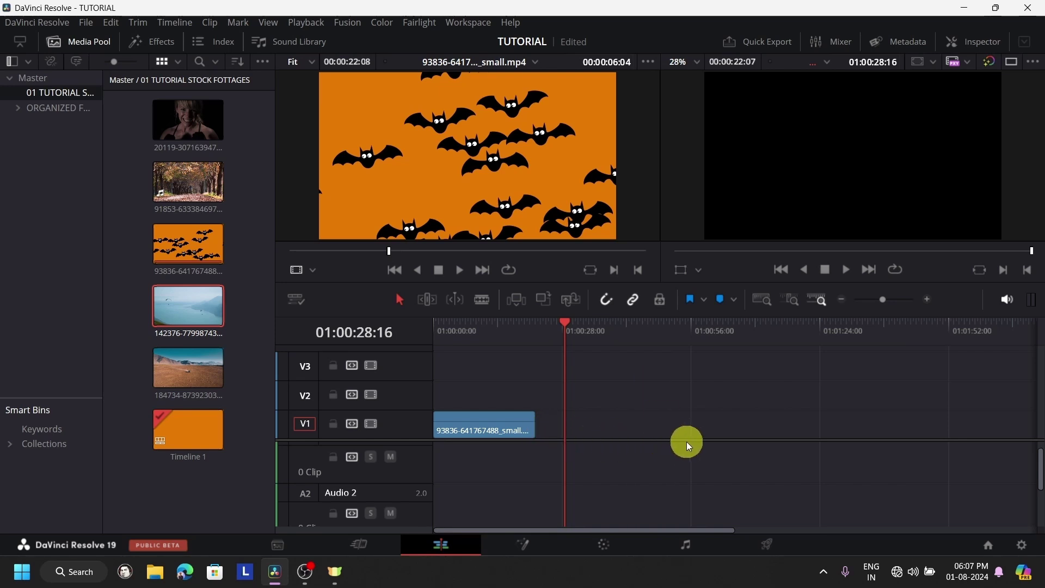
pyautogui.click(168, 194)
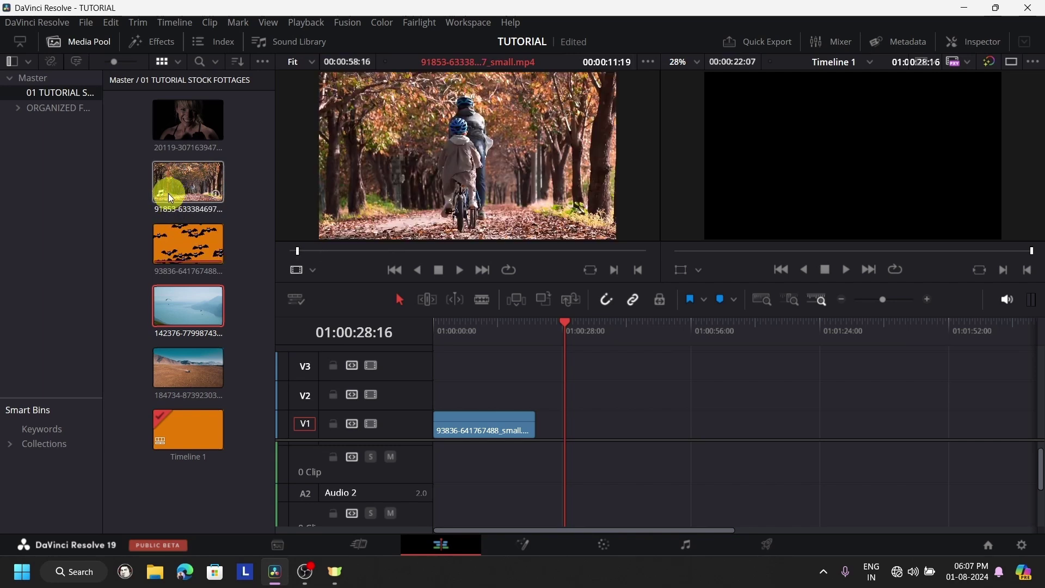
pyautogui.click(684, 487)
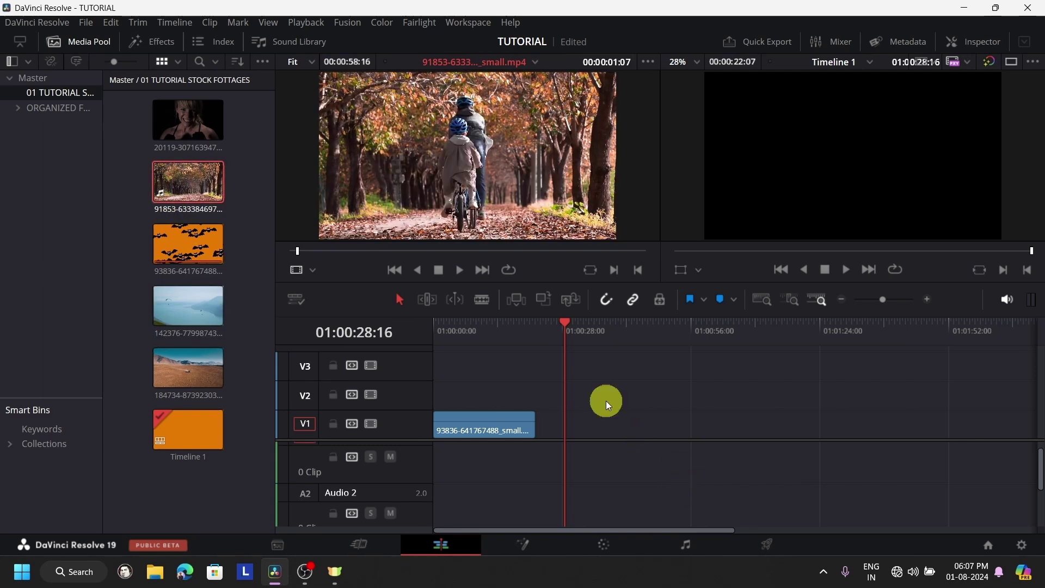
pyautogui.click(543, 298)
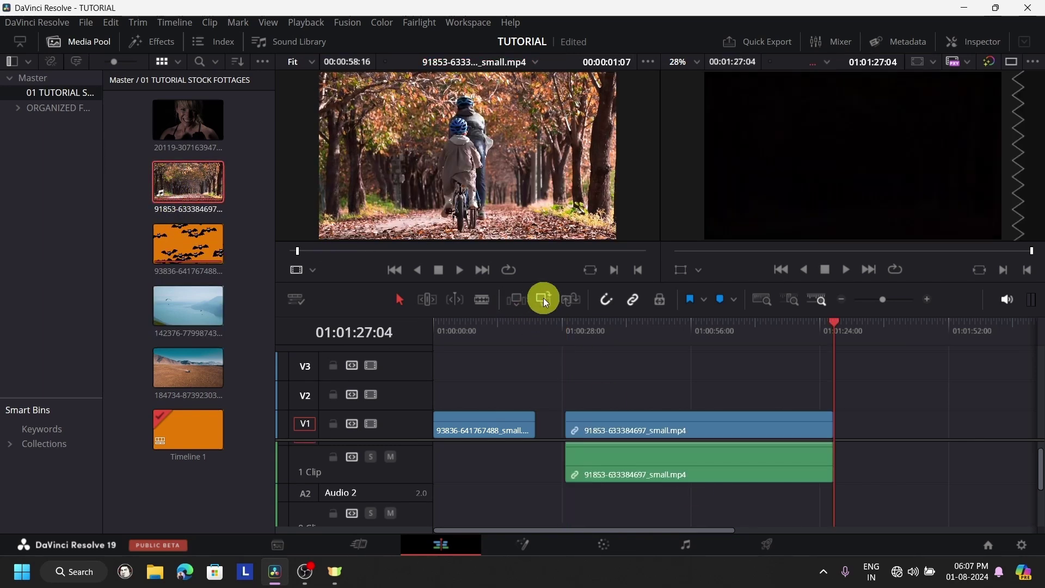
pyautogui.click(886, 339)
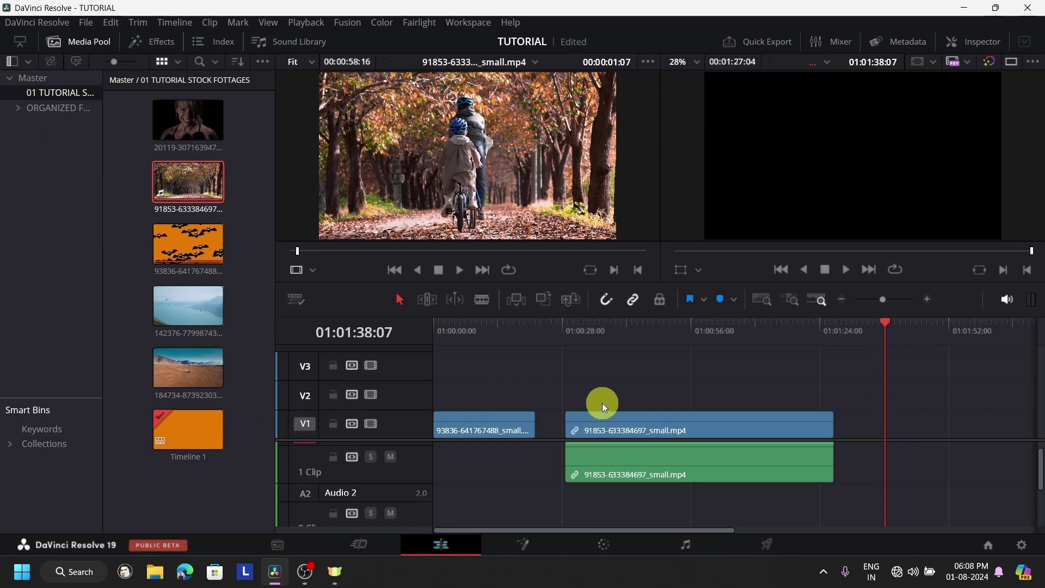
pyautogui.scroll(-1, 602, 403)
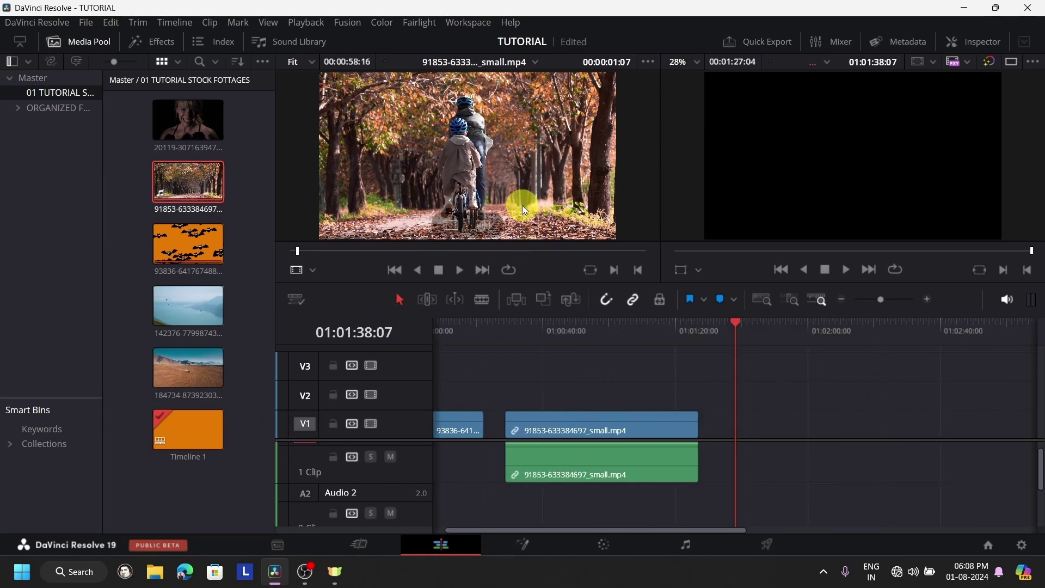
pyautogui.click(545, 298)
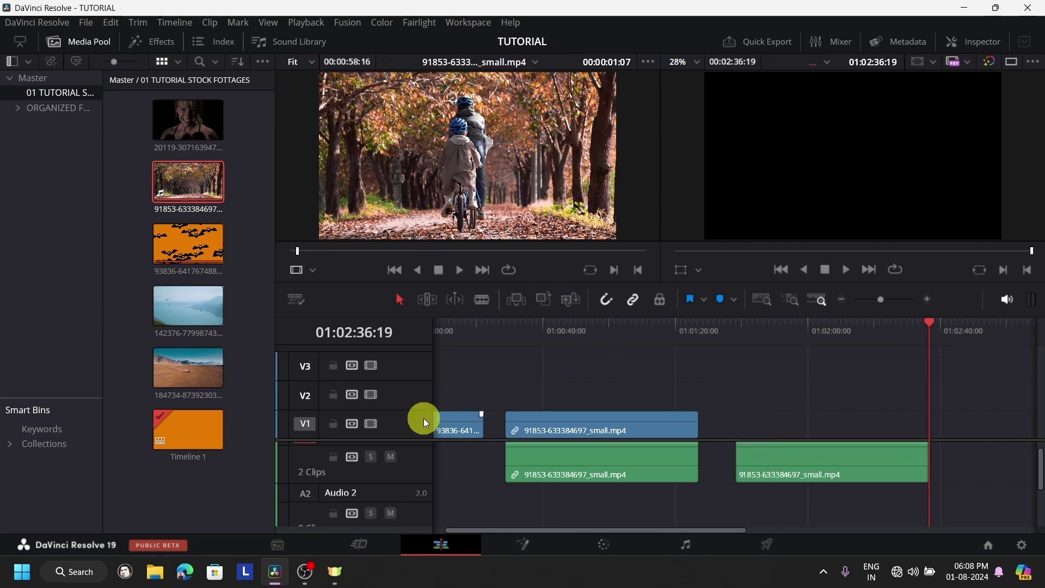
pyautogui.click(305, 424)
pyautogui.scroll(1, 381, 452)
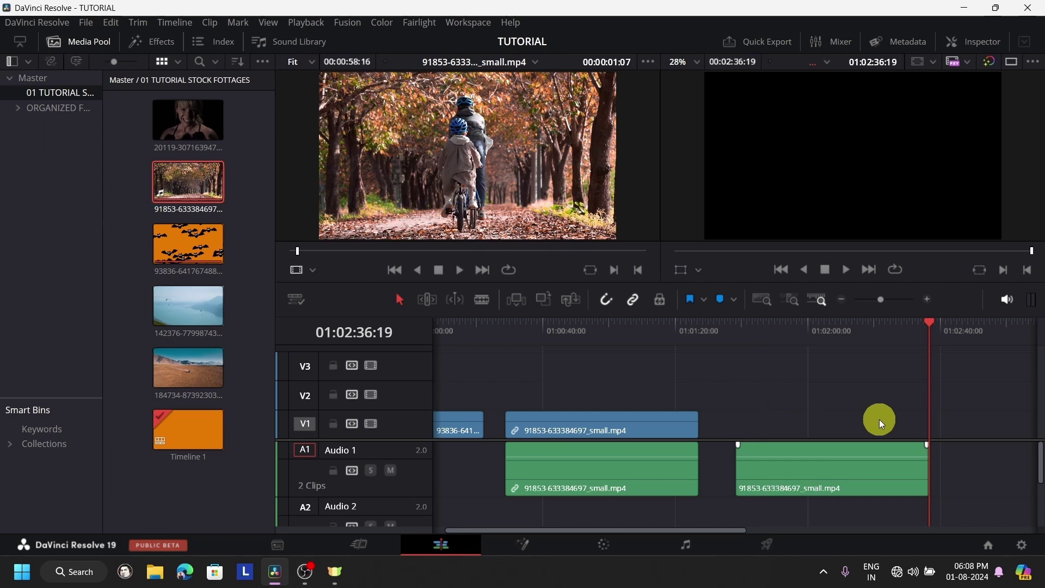
pyautogui.hotkey('ctrl', '-')
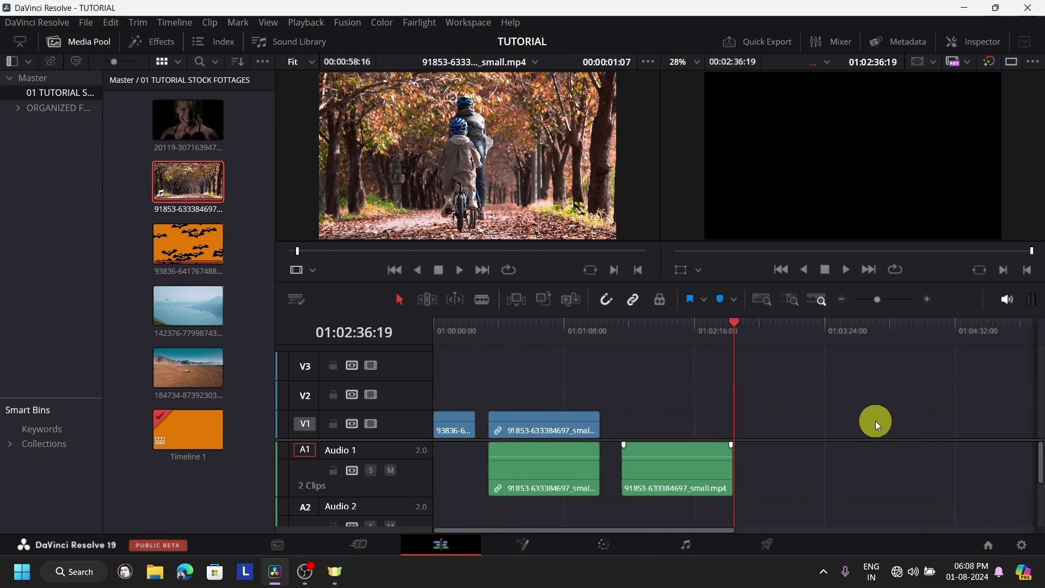
pyautogui.click(778, 337)
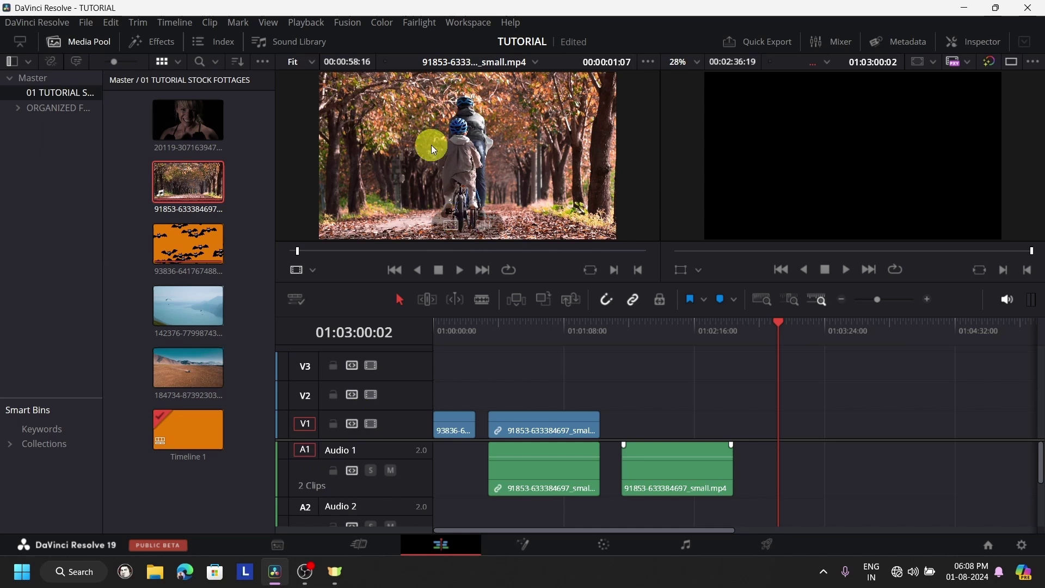
pyautogui.moveTo(431, 144); pyautogui.dragTo(773, 423)
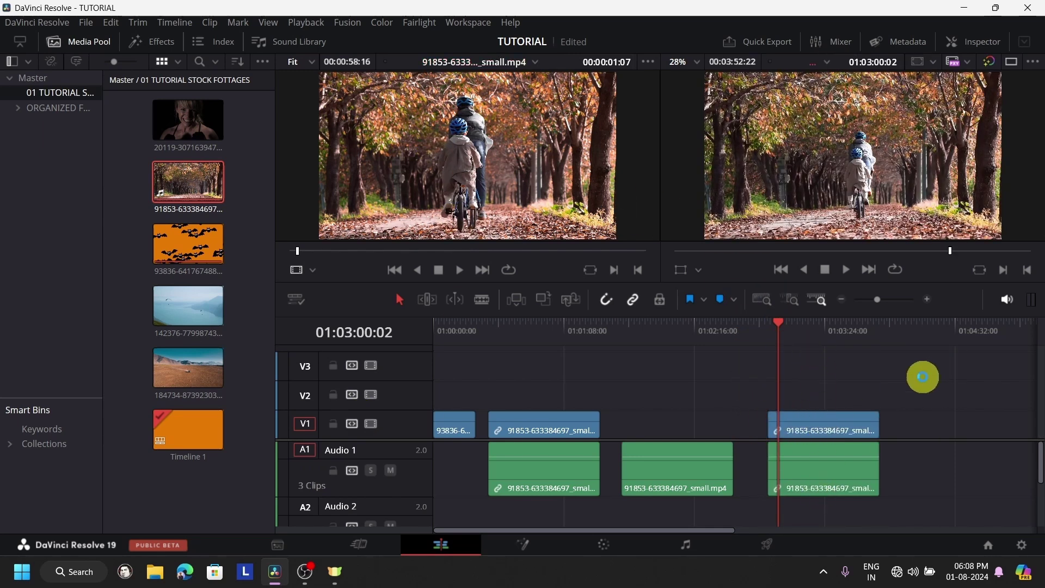
pyautogui.scroll(-2, 920, 381)
pyautogui.click(748, 341)
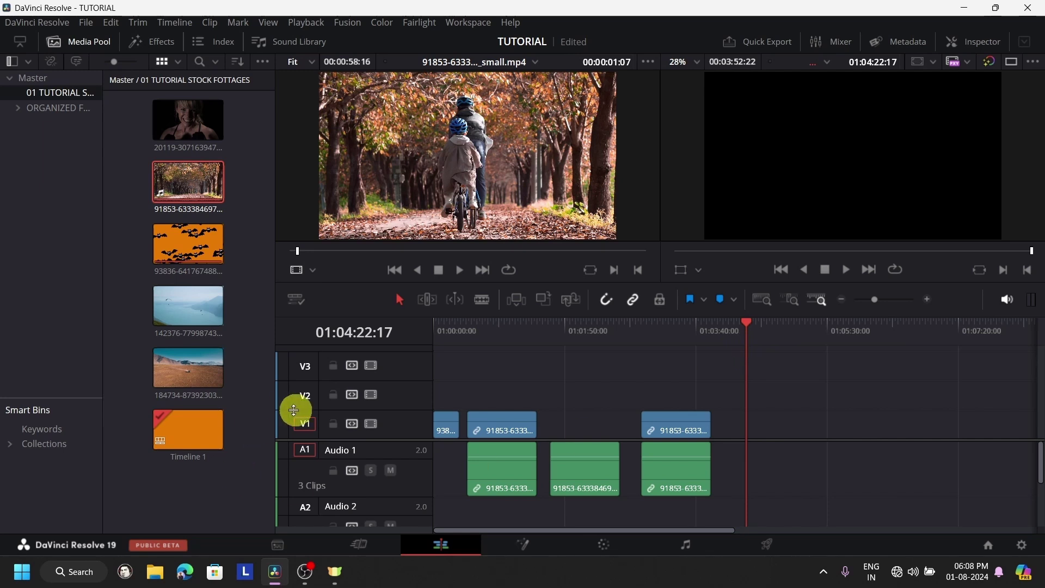
pyautogui.moveTo(309, 426); pyautogui.dragTo(766, 434)
pyautogui.click(858, 334)
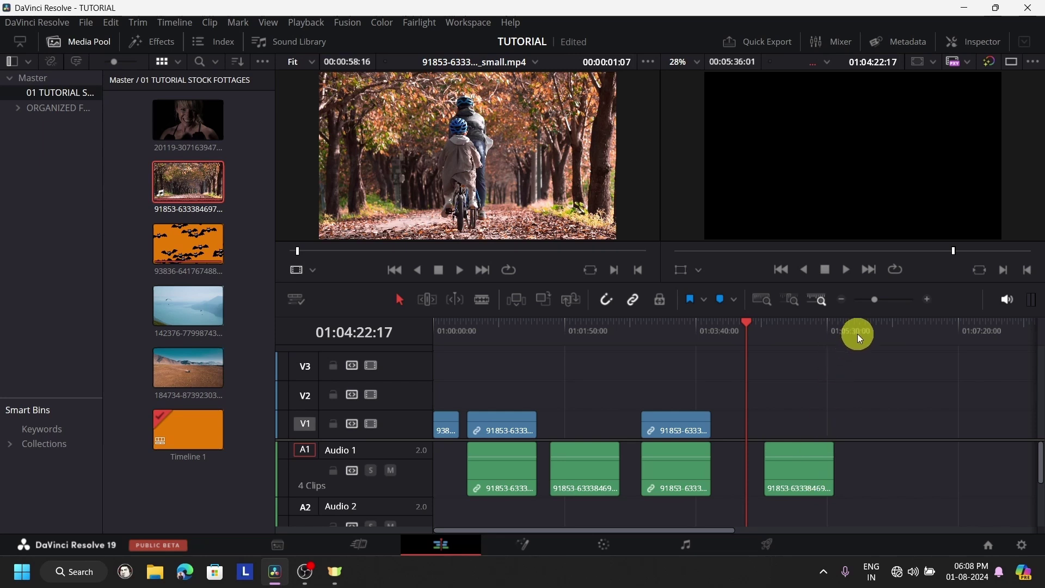
pyautogui.click(304, 422)
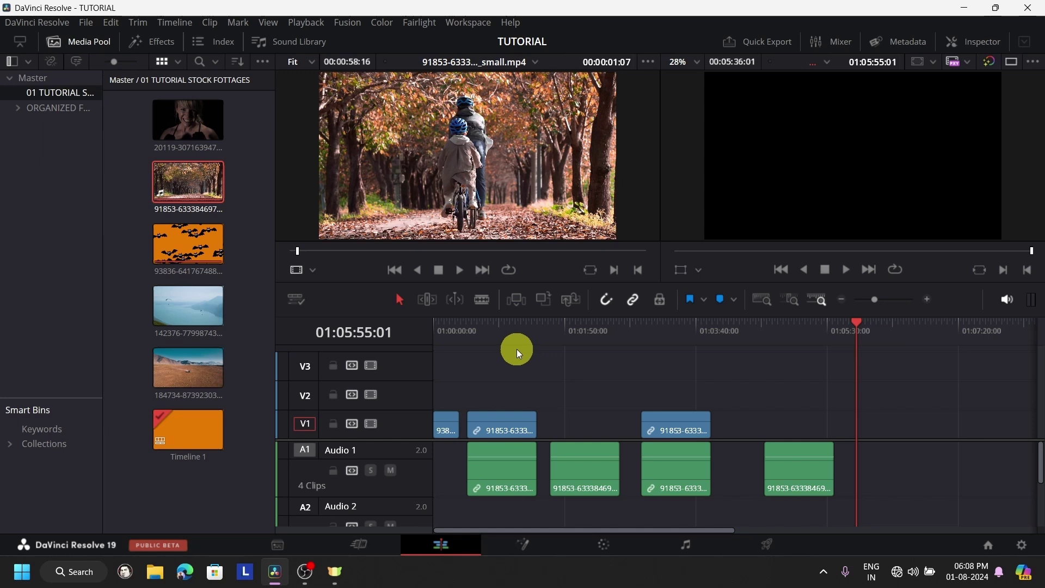
pyautogui.moveTo(466, 147); pyautogui.dragTo(905, 428)
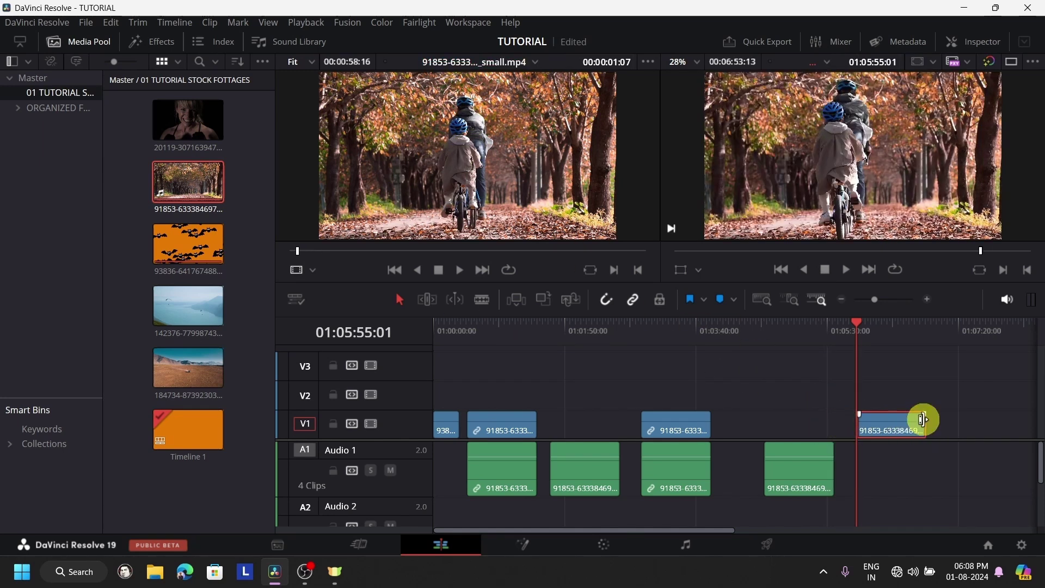
pyautogui.scroll(-3, 931, 401)
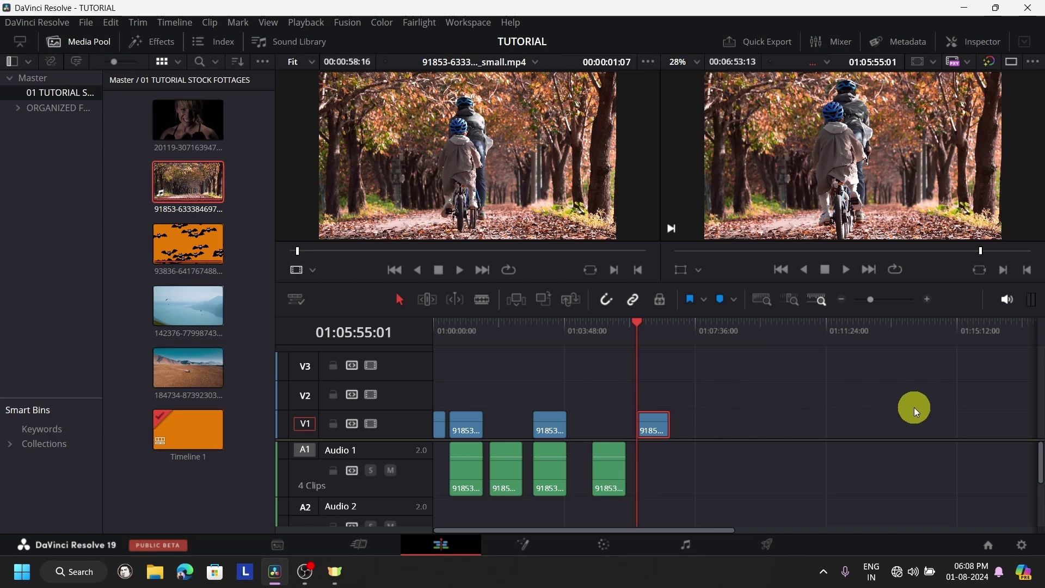
pyautogui.click(688, 335)
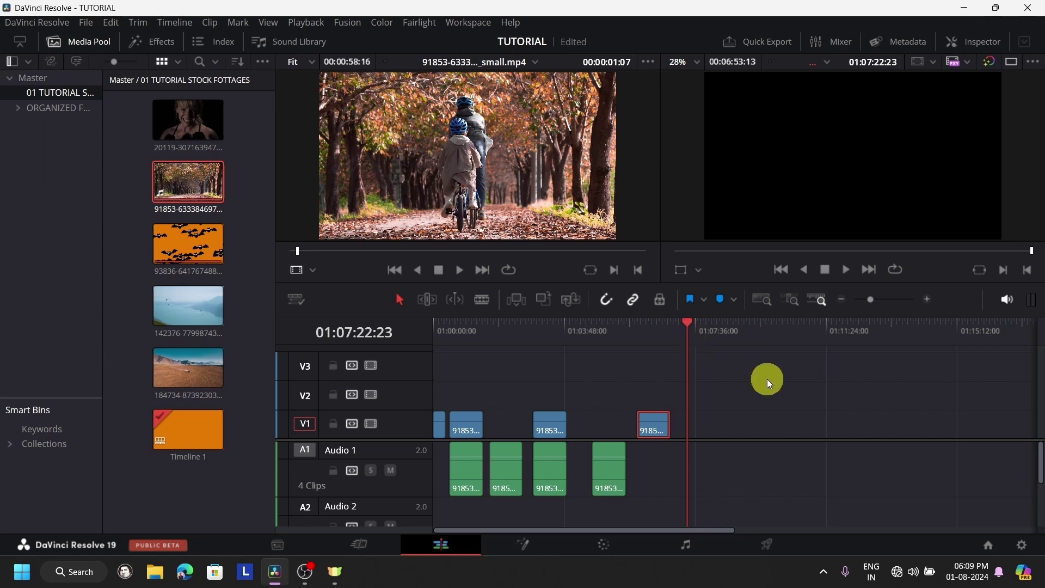
pyautogui.click(661, 341)
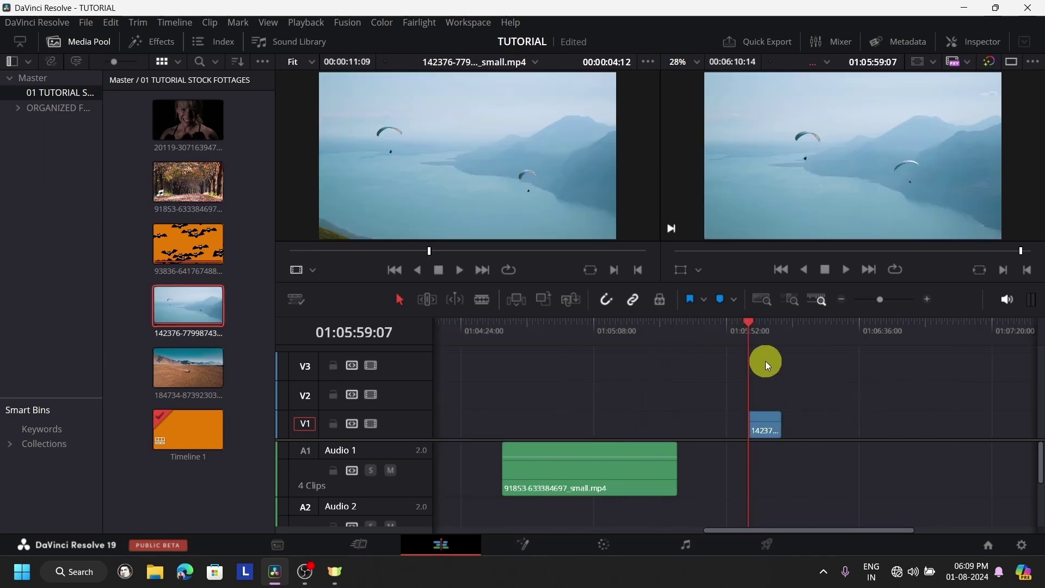
pyautogui.click(763, 341)
pyautogui.click(767, 426)
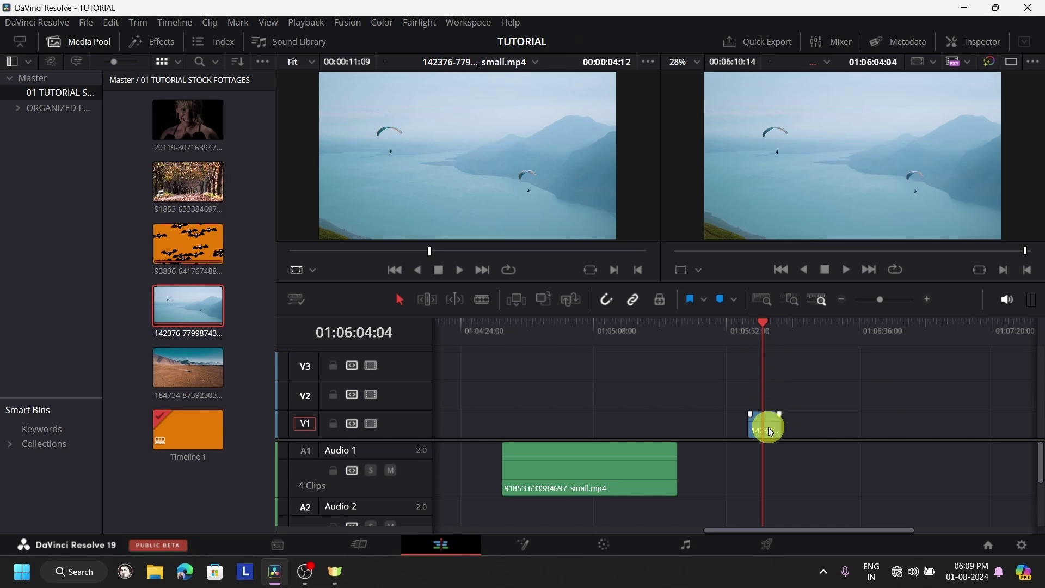
pyautogui.click(177, 245)
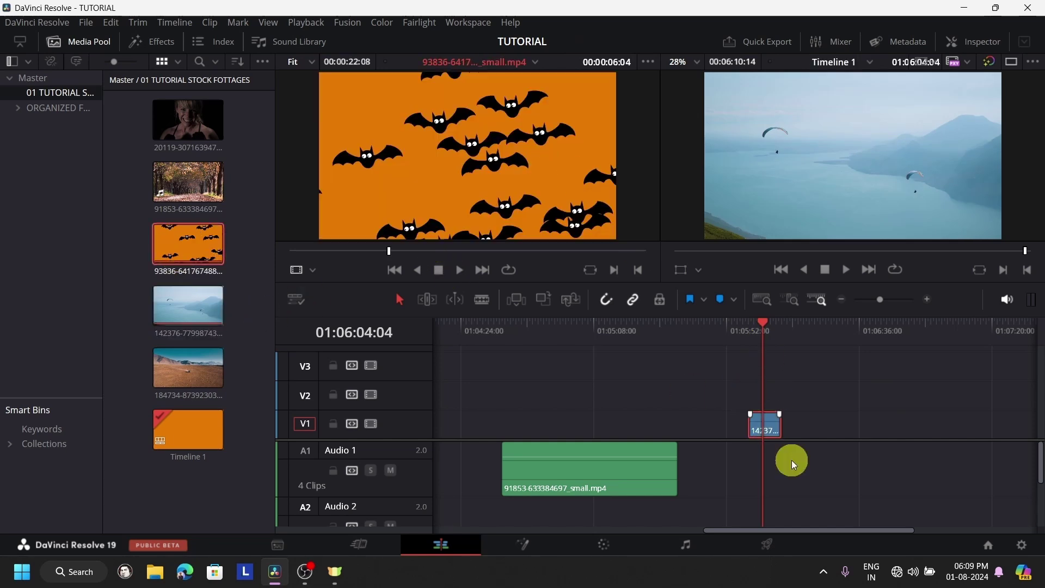
pyautogui.click(569, 298)
pyautogui.moveTo(770, 429); pyautogui.dragTo(828, 427)
pyautogui.moveTo(833, 341); pyautogui.dragTo(828, 343)
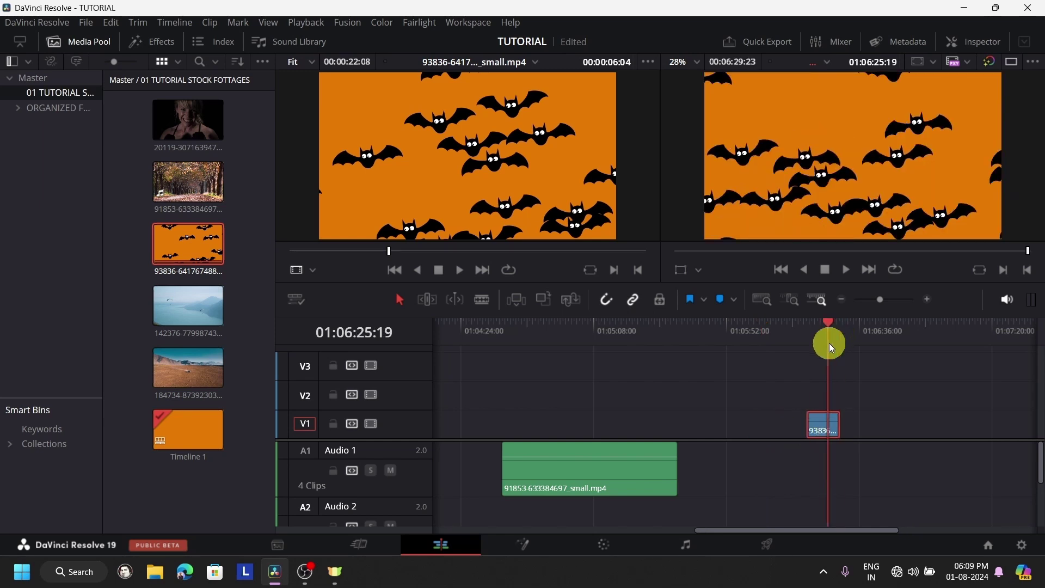
# Delete all video and audio clips from the timeline
pyautogui.hotkey('ctrl', '-')
pyautogui.hotkey('ctrl', '-')
pyautogui.hotkey('ctrl', '-')
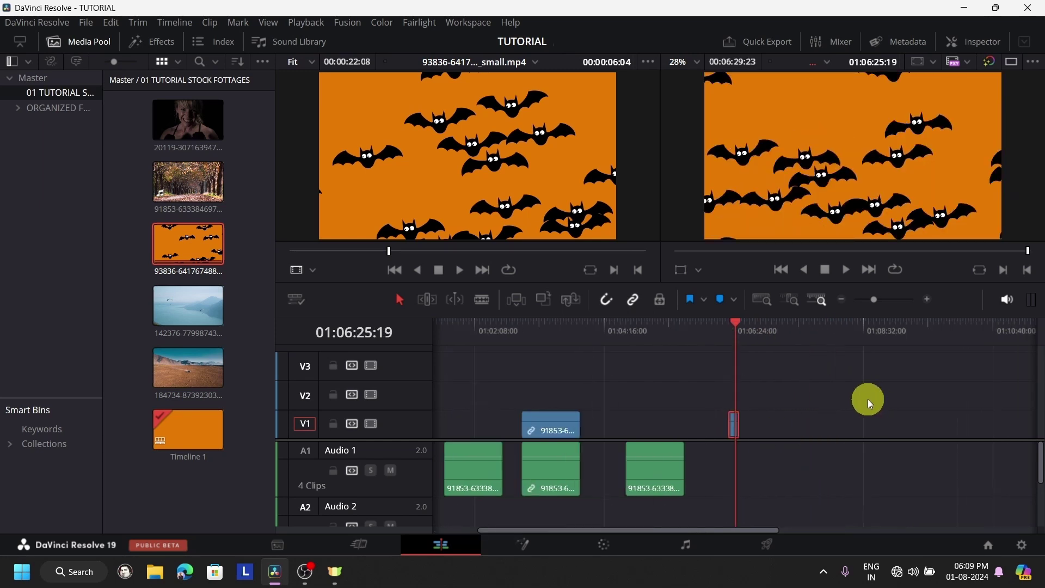
pyautogui.hotkey('ctrl', '=')
pyautogui.hotkey('ctrl', '=')
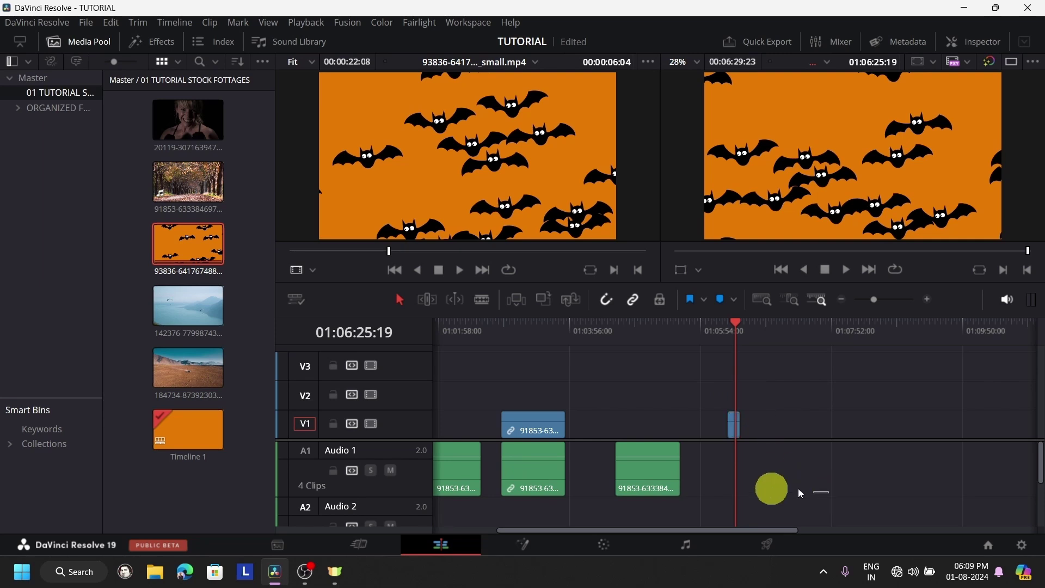
pyautogui.hscroll(-2, 770, 490)
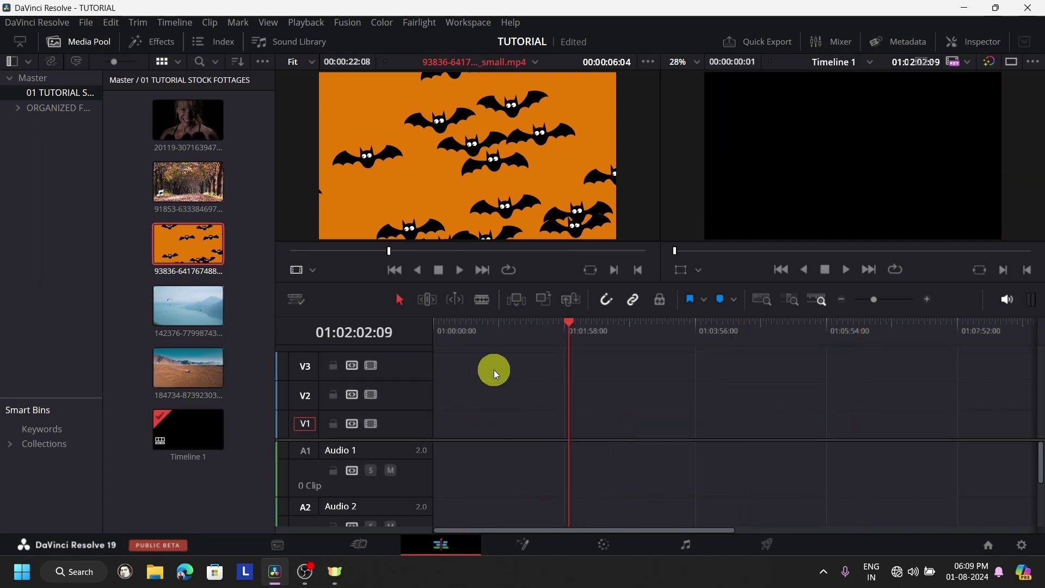
pyautogui.moveTo(188, 183); pyautogui.dragTo(474, 426)
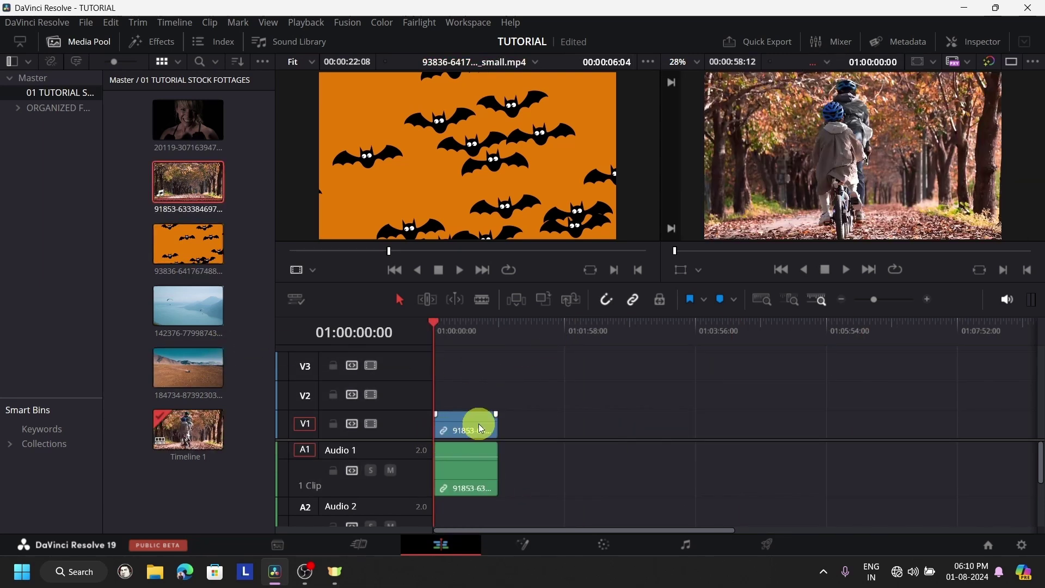
pyautogui.click(475, 340)
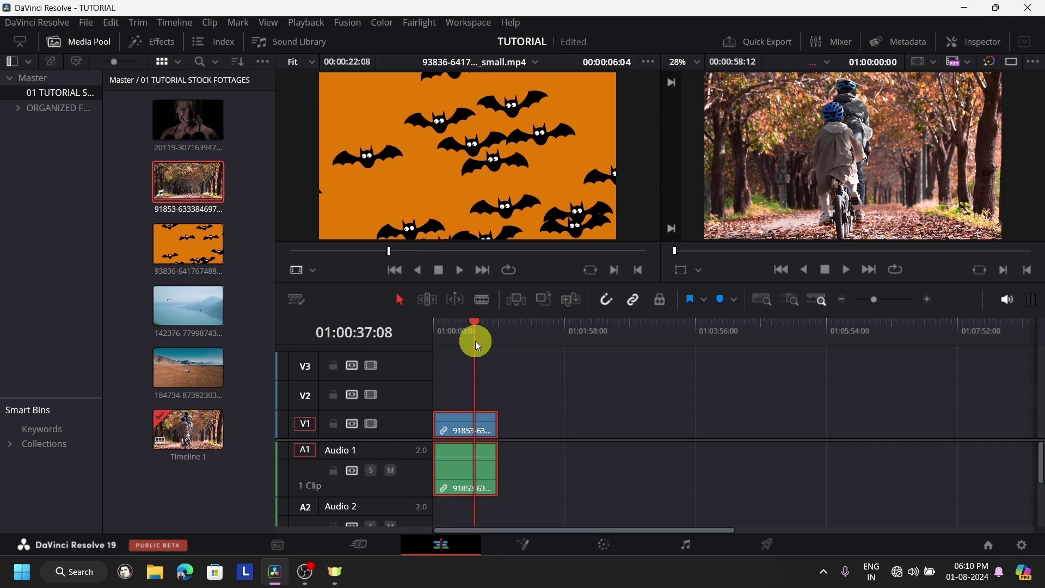
pyautogui.press('Home')
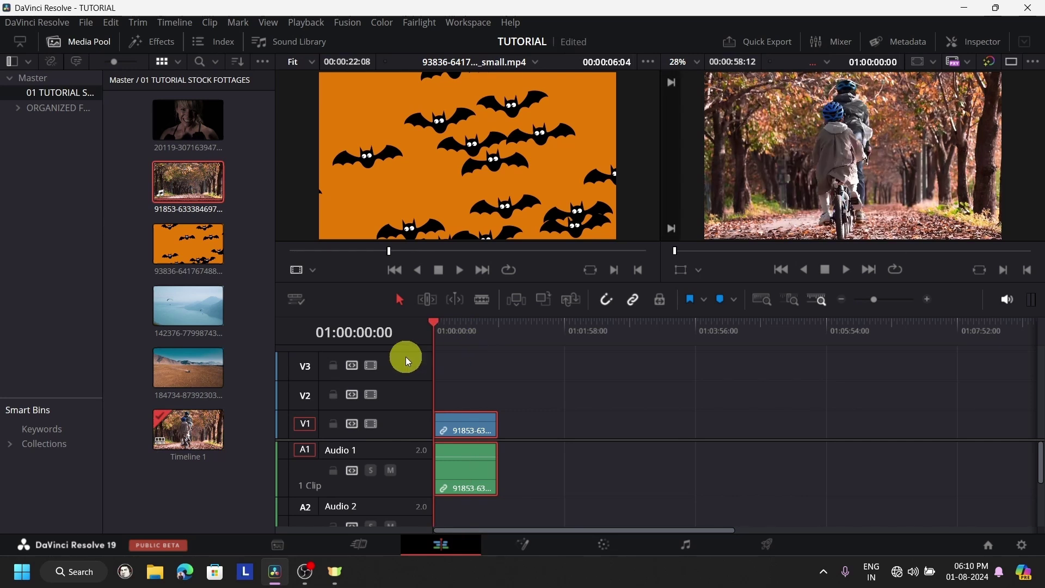
pyautogui.moveTo(181, 259); pyautogui.dragTo(454, 400)
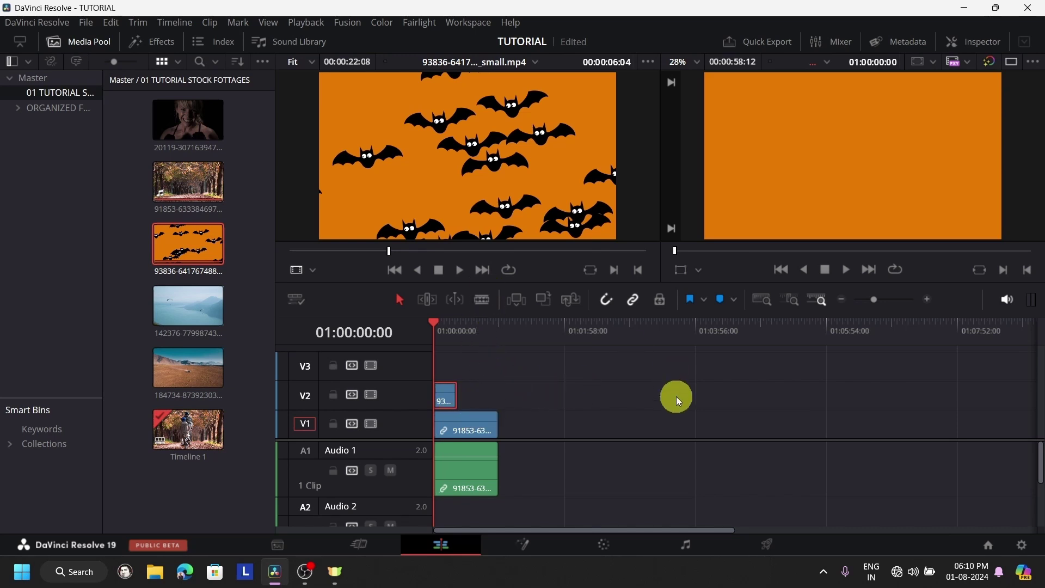
pyautogui.click(467, 427)
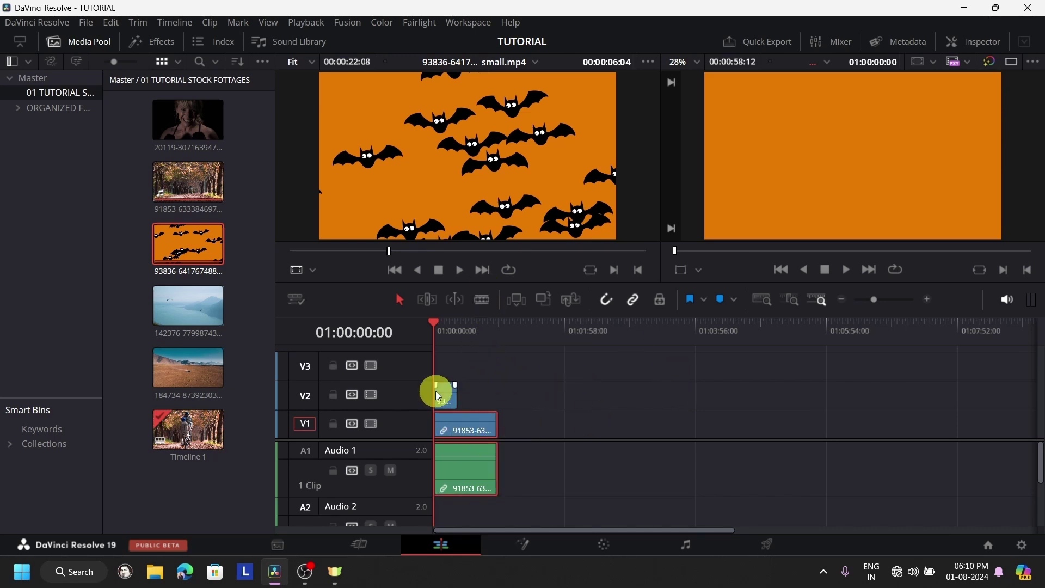
pyautogui.click(480, 333)
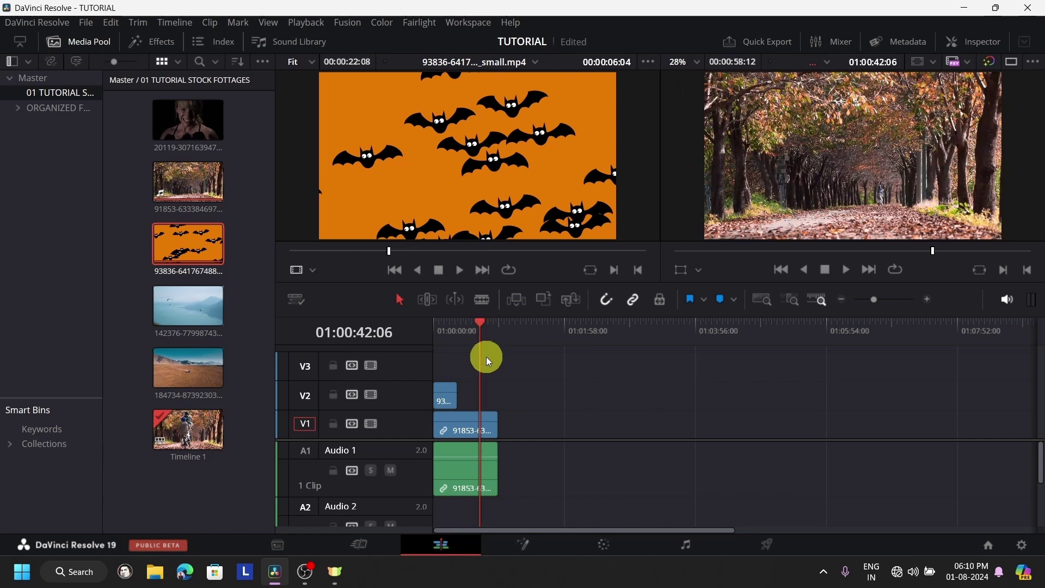
# Hide the Media Pool and switch to the single-viewer layout showing only the timeline
pyautogui.click(69, 43)
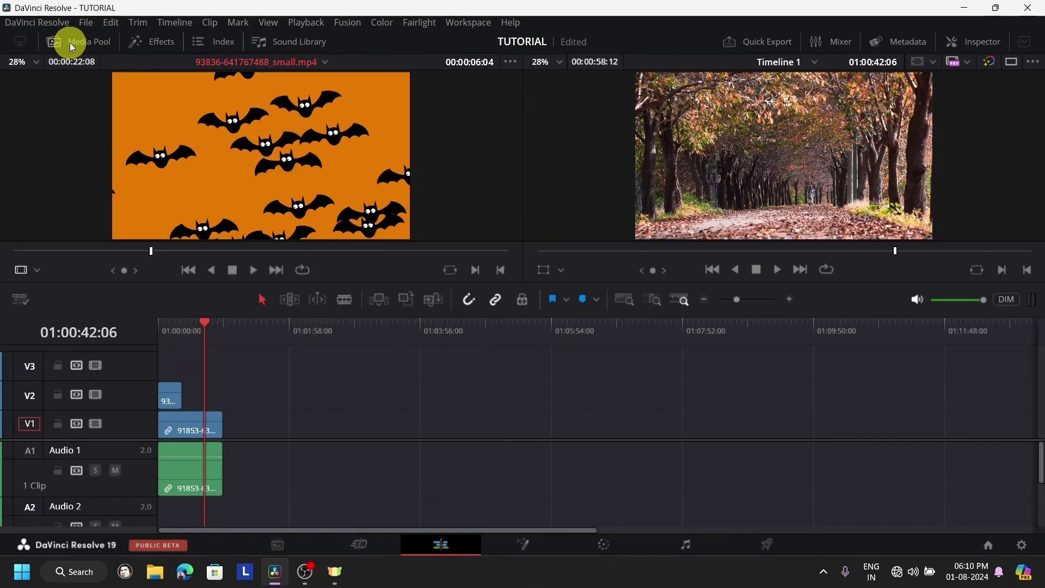
pyautogui.click(1012, 62)
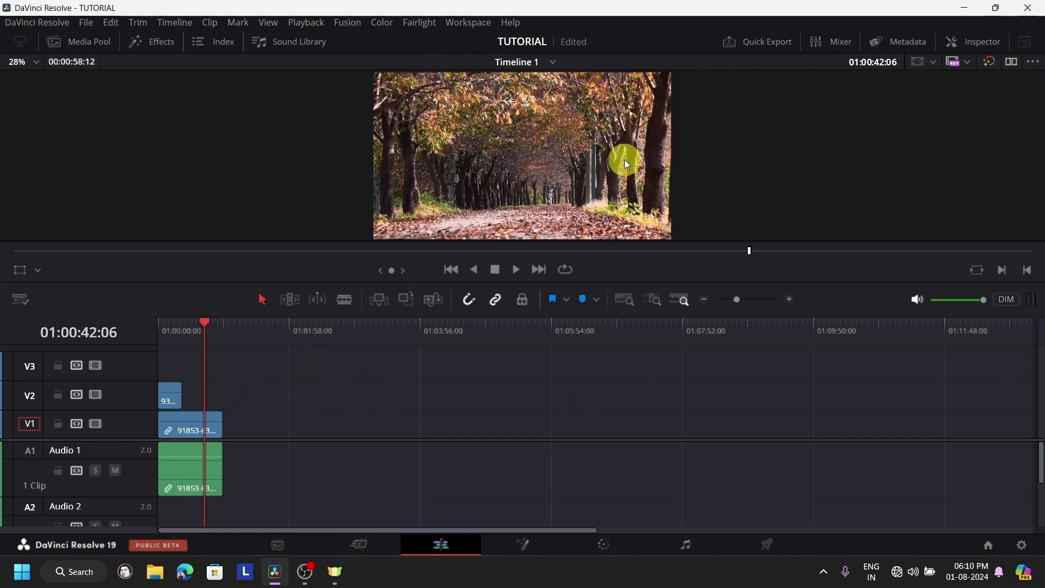
pyautogui.click(200, 430)
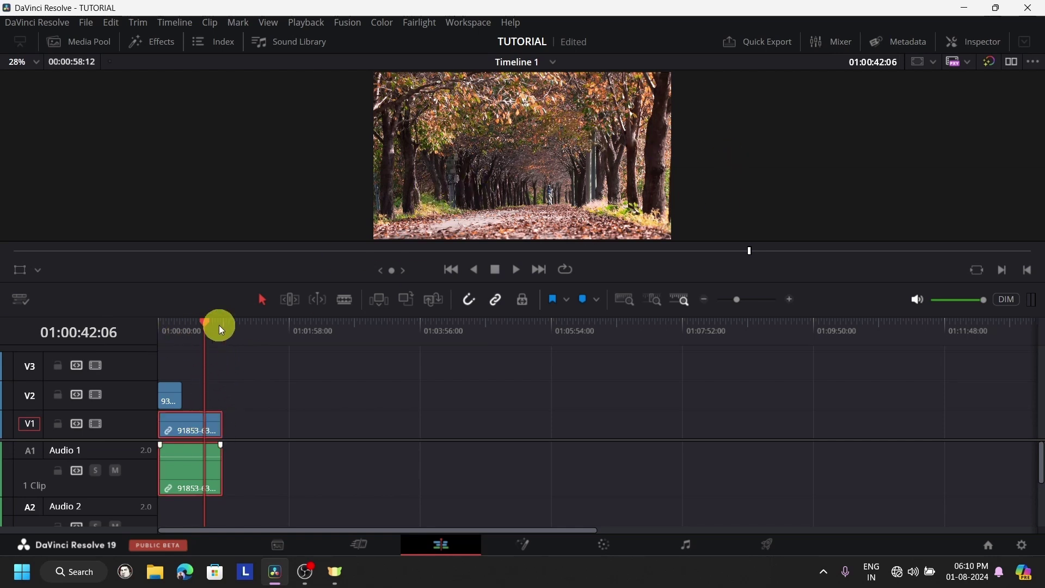
pyautogui.moveTo(222, 329); pyautogui.dragTo(164, 344)
pyautogui.click(172, 390)
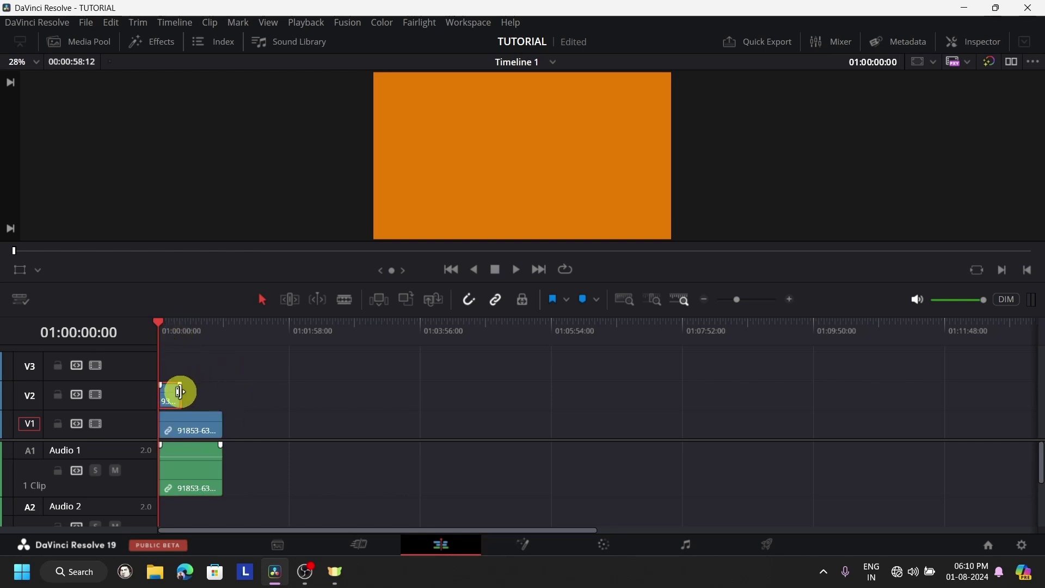
pyautogui.click(974, 48)
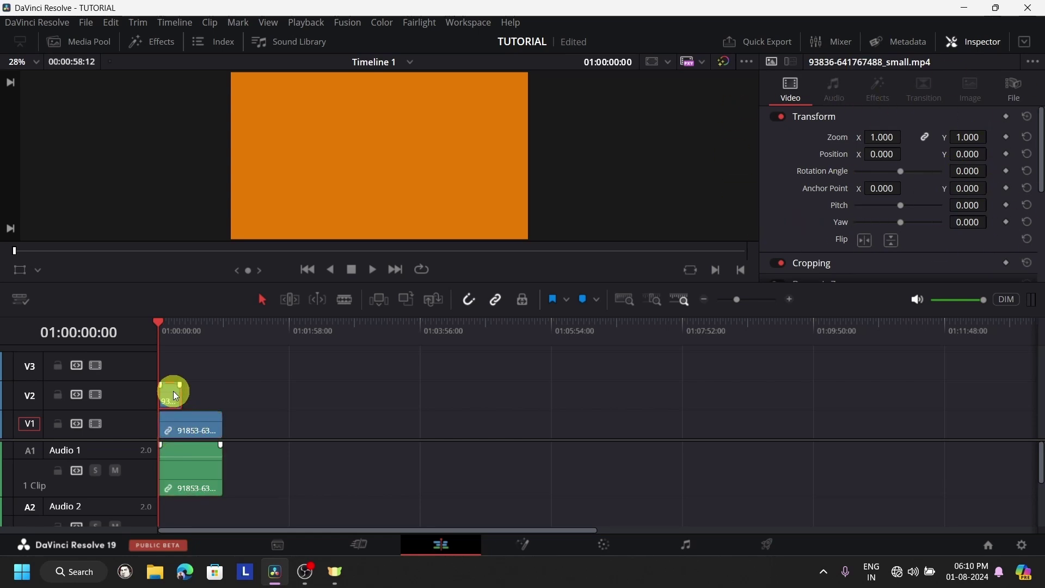
pyautogui.scroll(-5, 836, 228)
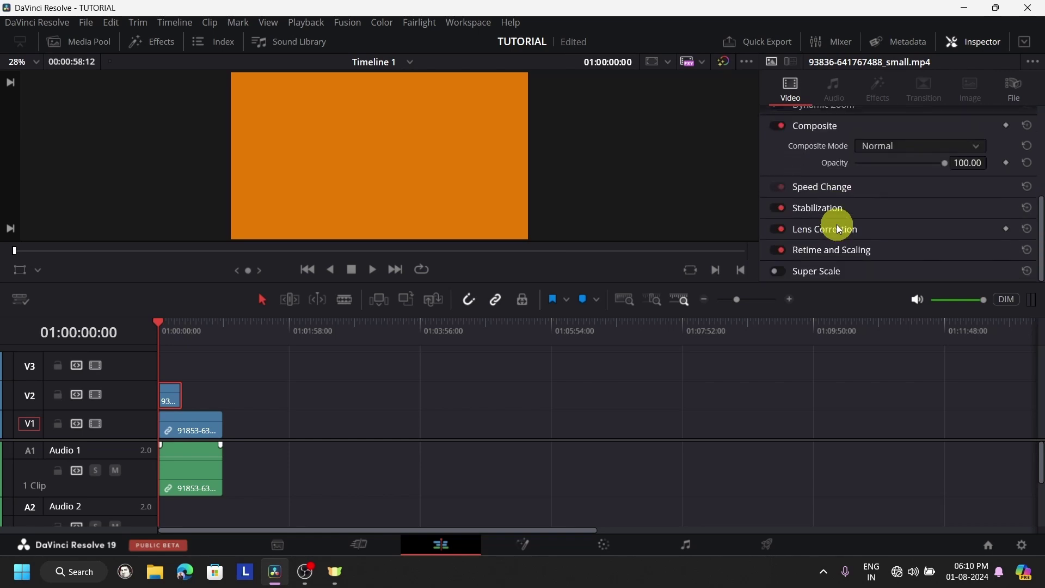
pyautogui.scroll(5, 838, 227)
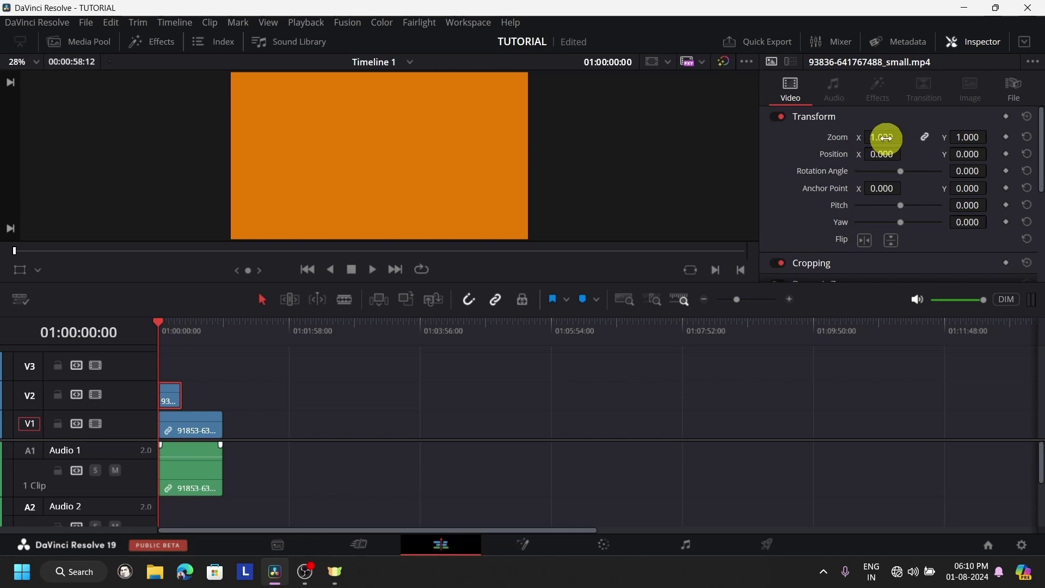
# Scale the V2 clip to a zoom of 0.420 and set its position to X 374, Y -36
pyautogui.moveTo(882, 138); pyautogui.dragTo(847, 145)
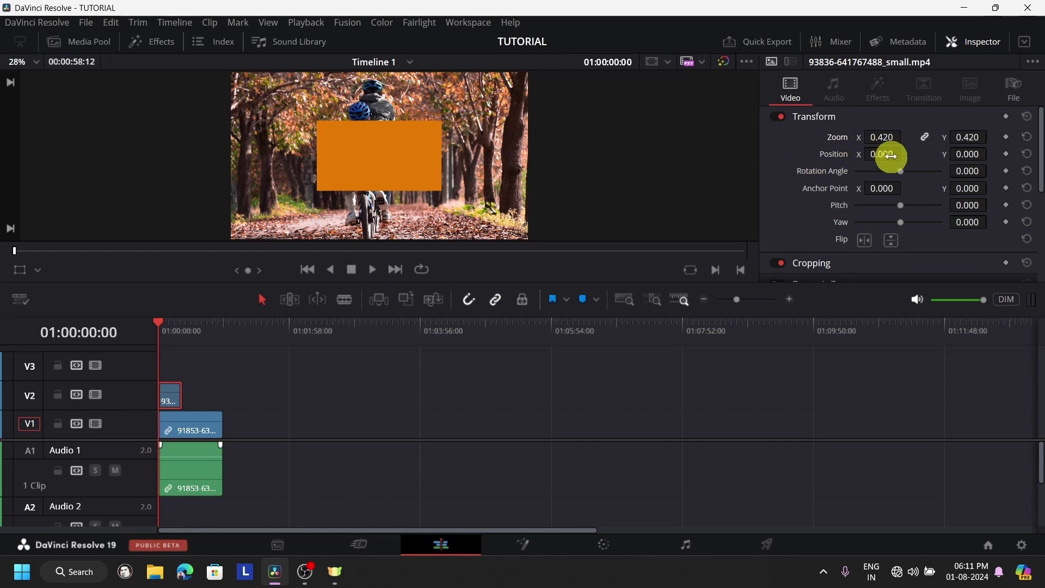
pyautogui.moveTo(884, 156); pyautogui.dragTo(916, 147)
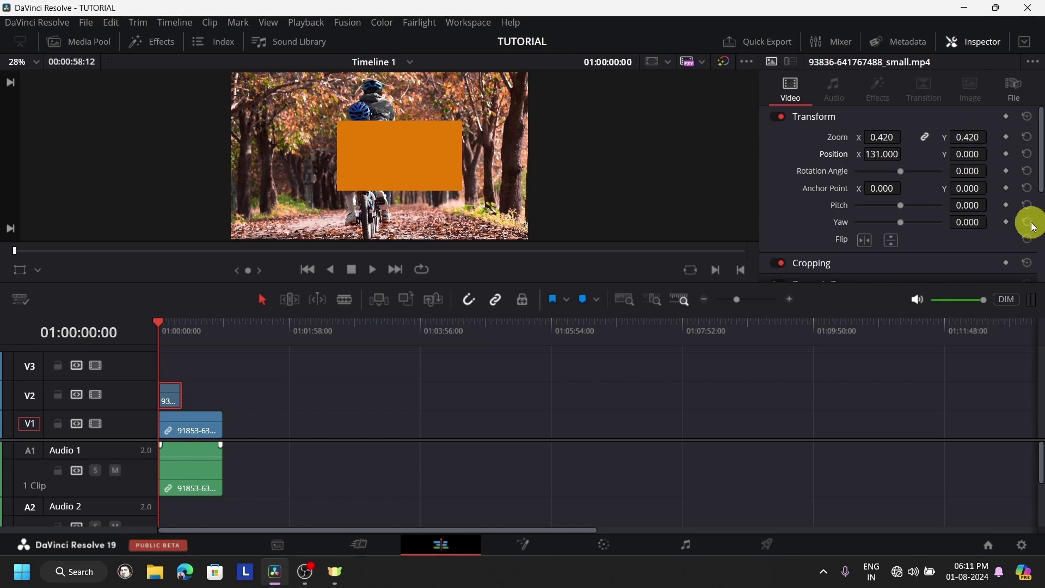
pyautogui.moveTo(889, 153); pyautogui.dragTo(854, 110)
pyautogui.moveTo(964, 155); pyautogui.dragTo(422, 317)
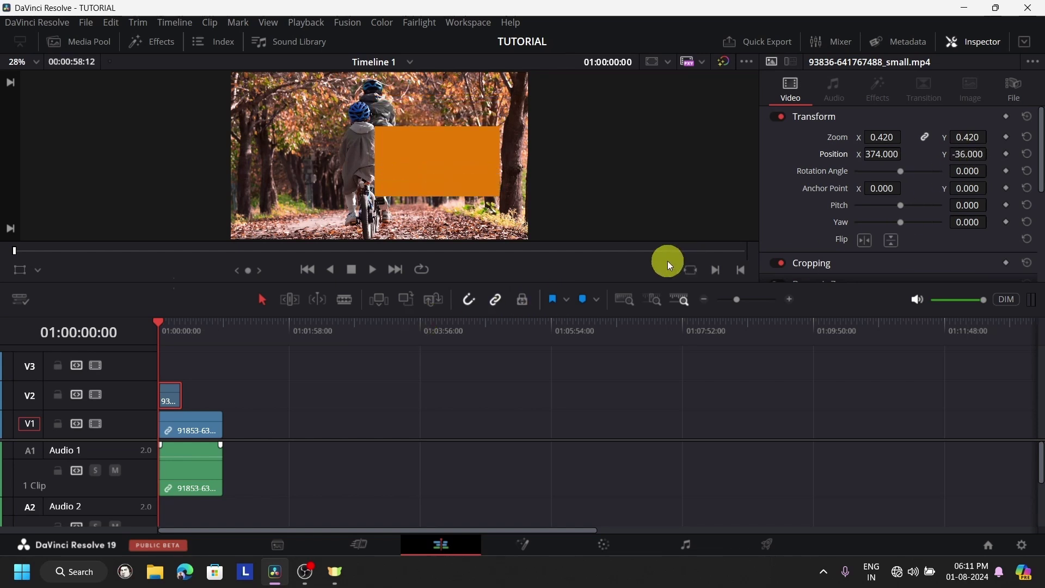
# Turn on the viewer's Transform controls, adjust the V2 clip to zoom 0.613 and rotation 6.574, and reset all its Transform settings
pyautogui.click(19, 270)
pyautogui.click(38, 270)
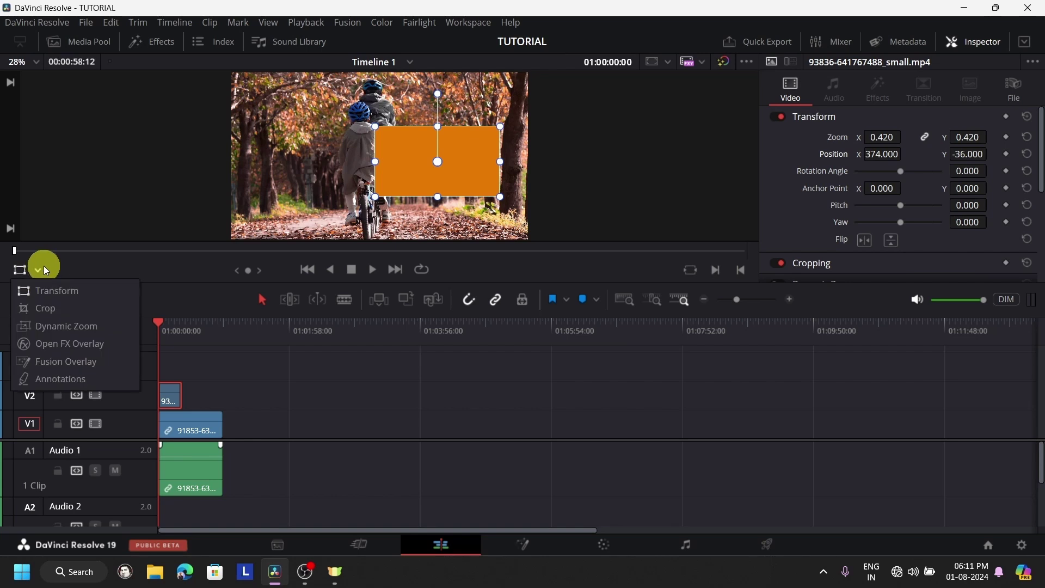
pyautogui.click(119, 292)
pyautogui.click(447, 163)
pyautogui.moveTo(495, 197)
pyautogui.mouseDown()
pyautogui.moveTo(609, 266)
pyautogui.moveTo(491, 184)
pyautogui.moveTo(494, 196)
pyautogui.mouseUp()
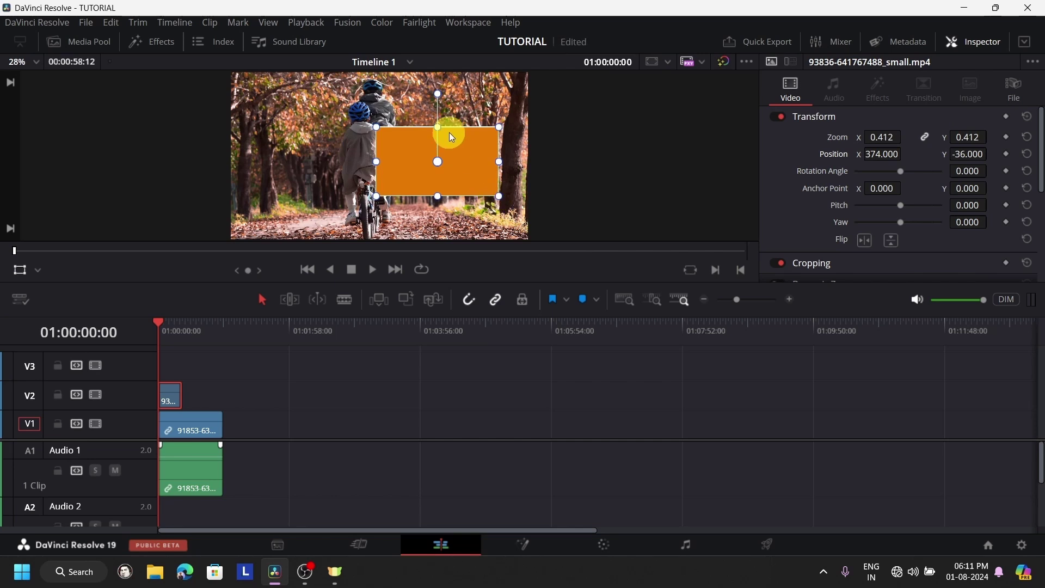
pyautogui.moveTo(437, 97)
pyautogui.mouseDown()
pyautogui.moveTo(381, 117)
pyautogui.moveTo(488, 198)
pyautogui.moveTo(408, 93)
pyautogui.moveTo(442, 96)
pyautogui.moveTo(410, 97)
pyautogui.moveTo(432, 98)
pyautogui.mouseUp()
pyautogui.moveTo(373, 132); pyautogui.dragTo(342, 109)
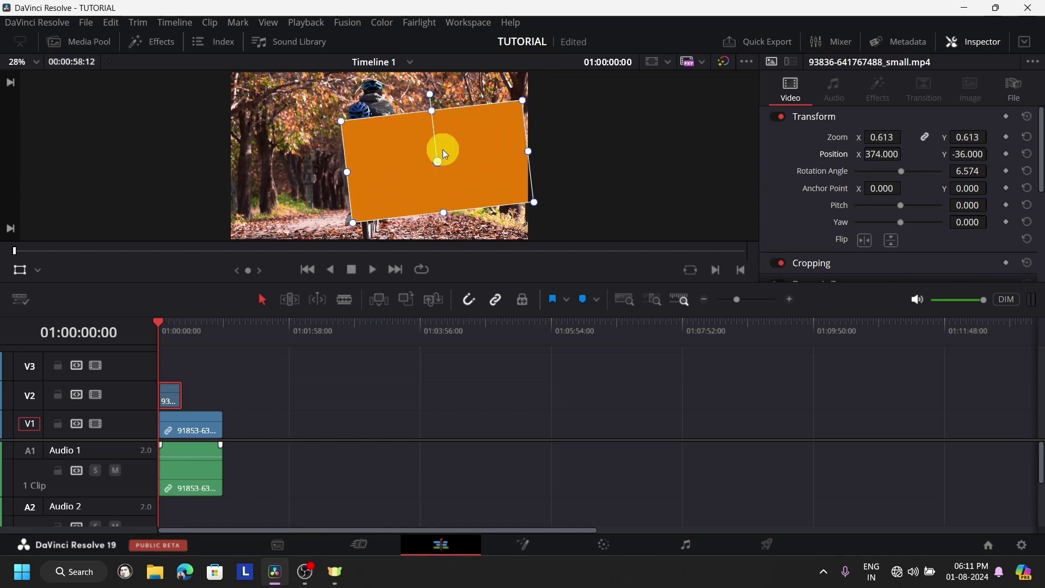
pyautogui.click(1028, 117)
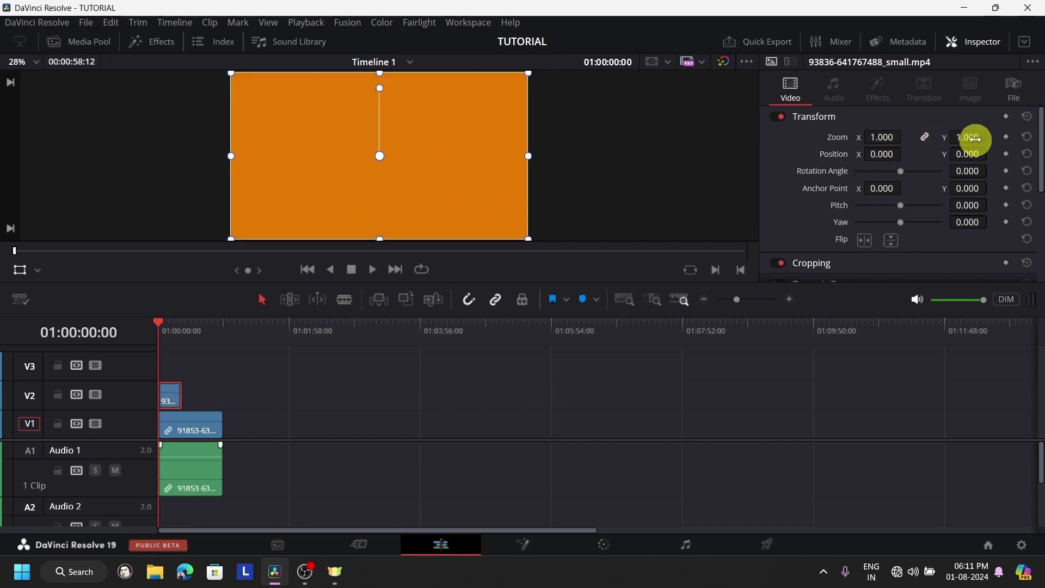
# Set the V2 clip's zoom to 0.420, position X to 203 and anchor point X to -113, and reset all Transform settings
pyautogui.moveTo(970, 136); pyautogui.dragTo(801, 181)
pyautogui.moveTo(886, 185); pyautogui.dragTo(921, 210)
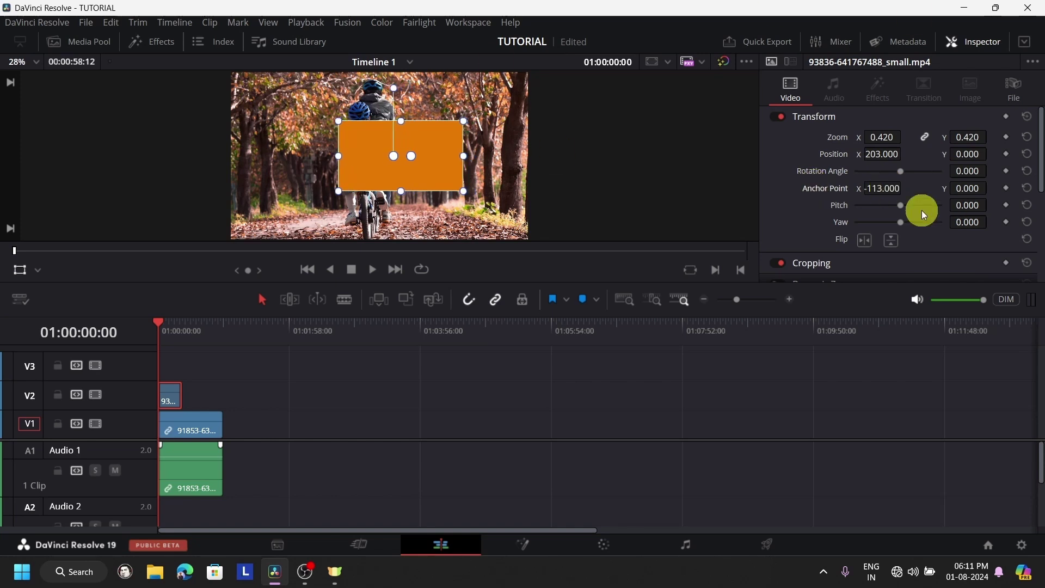
pyautogui.click(1027, 117)
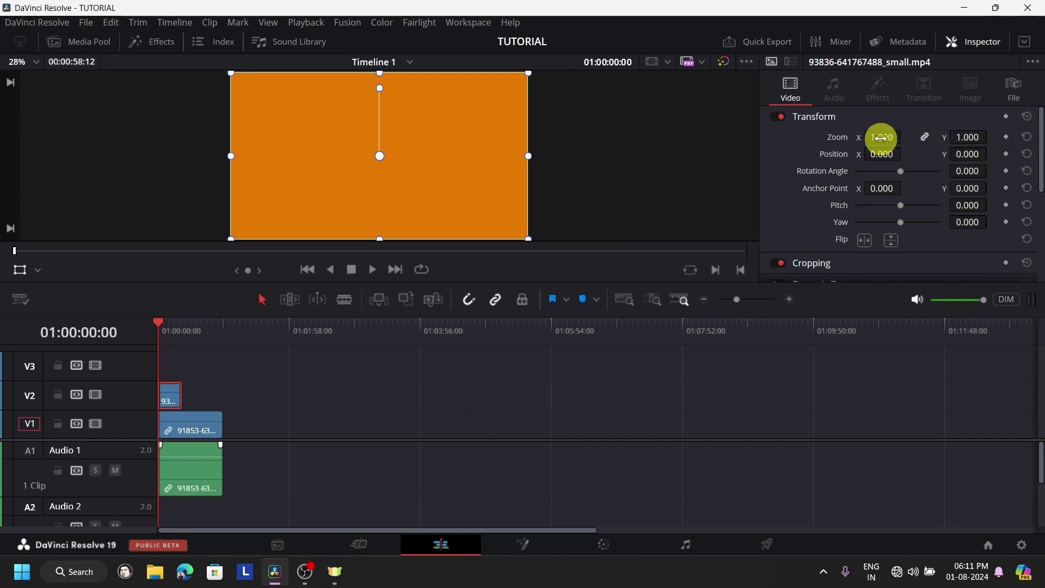
# Set the V2 clip's zoom to 0.320, reset only Zoom, undo that reset, set zoom to 0.600, and reset only Zoom again
pyautogui.moveTo(881, 138); pyautogui.dragTo(835, 146)
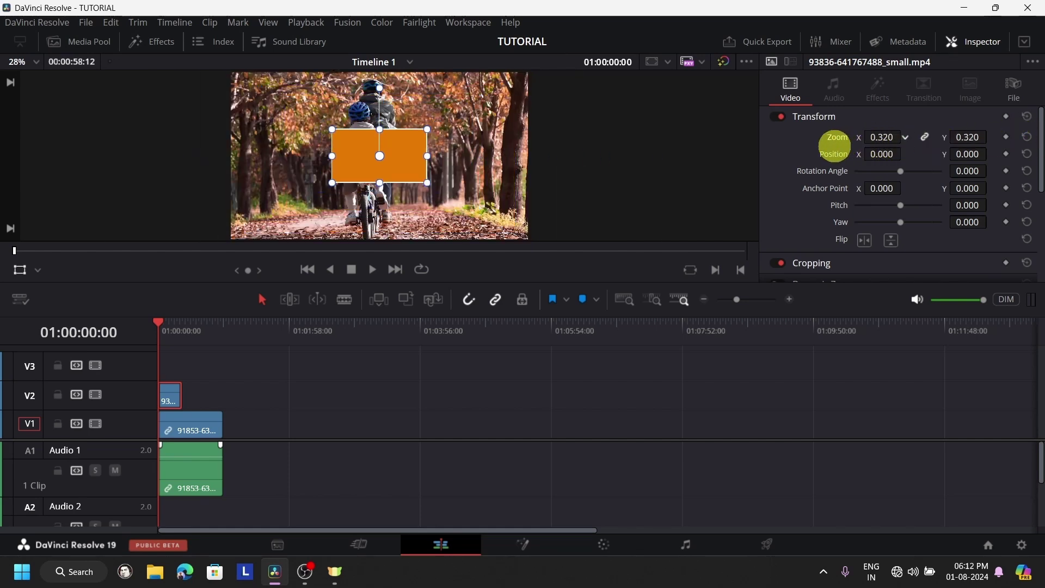
pyautogui.click(1028, 137)
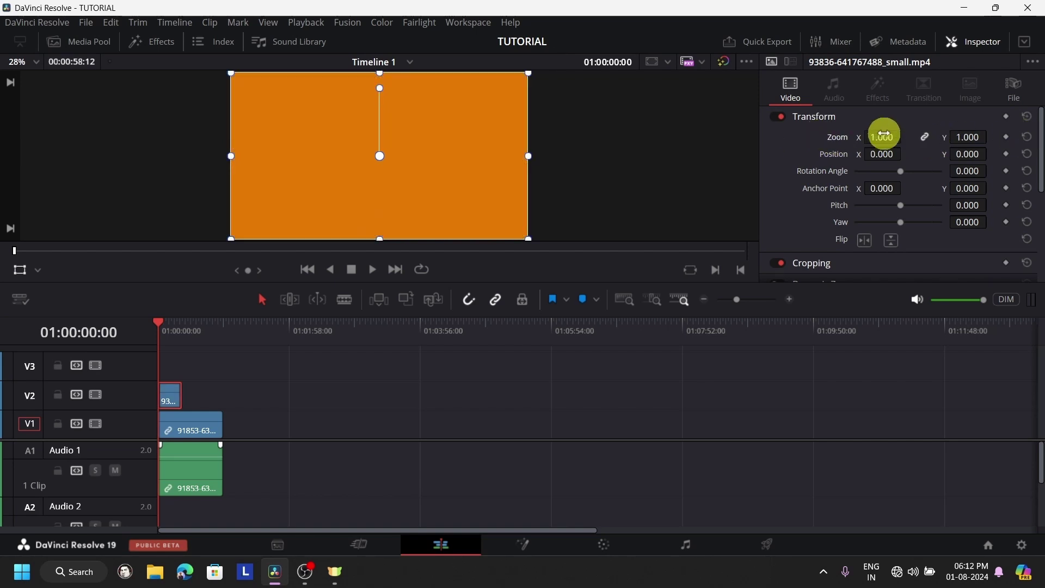
pyautogui.hotkey('ctrl', 'z')
pyautogui.moveTo(839, 144); pyautogui.dragTo(874, 128)
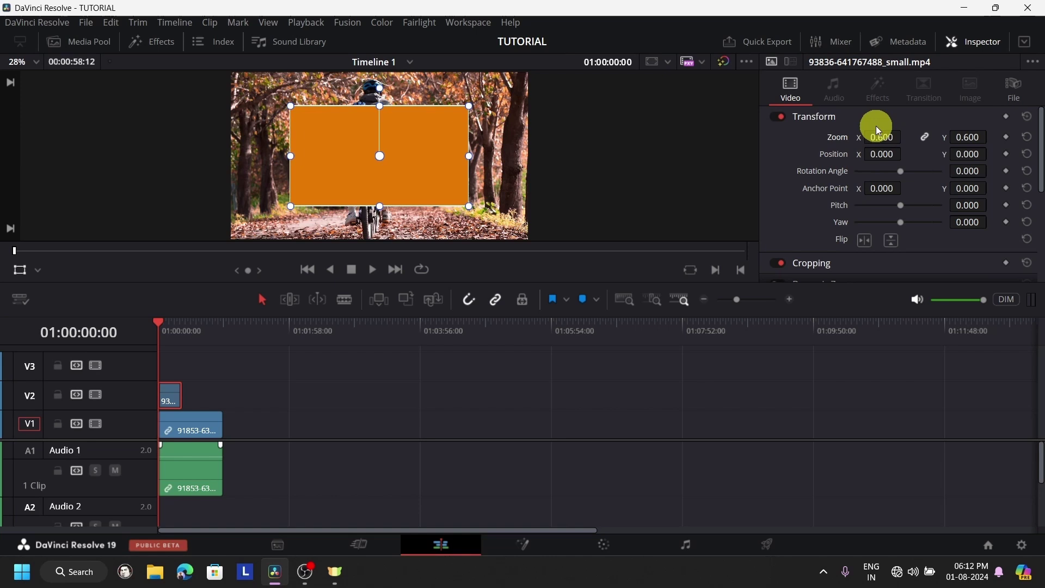
pyautogui.doubleClick(830, 140)
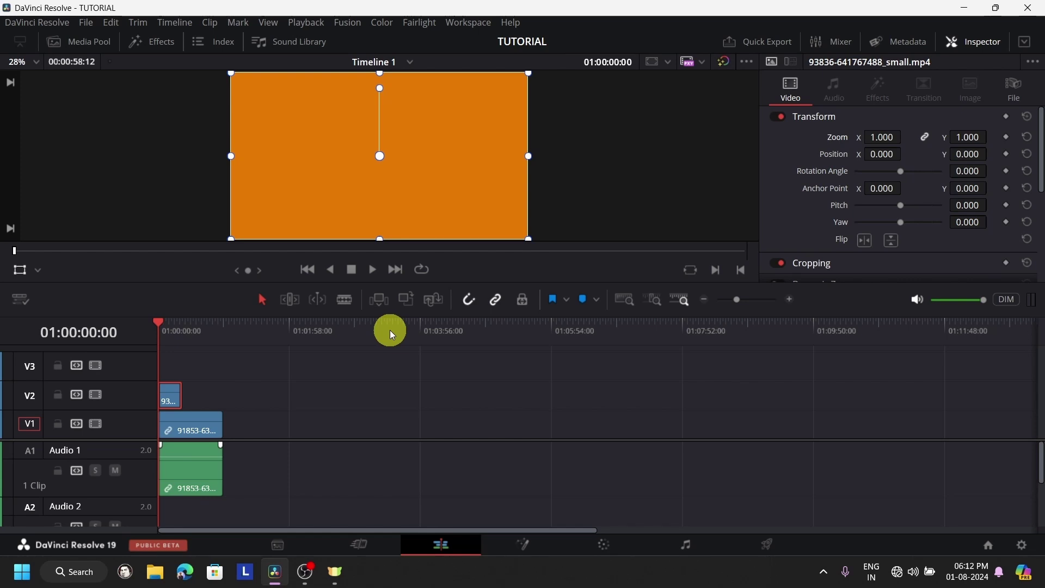
# Move the playhead to 01:01:41:16 on the timeline
pyautogui.click(270, 344)
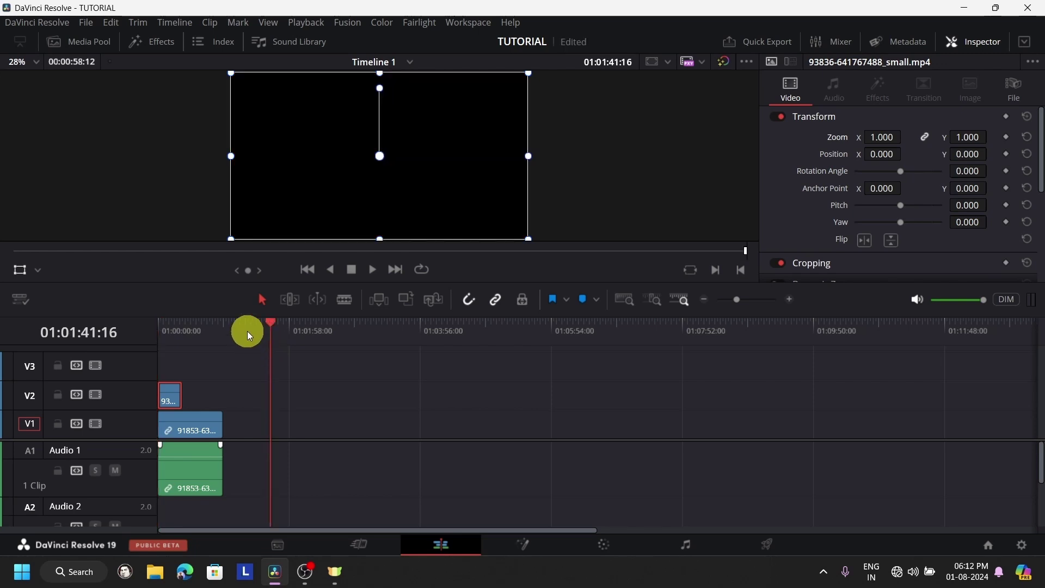
# At 01:00:04:19, scale the V2 bat video to zoom 0.456 in the viewer and position it at X -434.634, Y 92.195
pyautogui.click(248, 332)
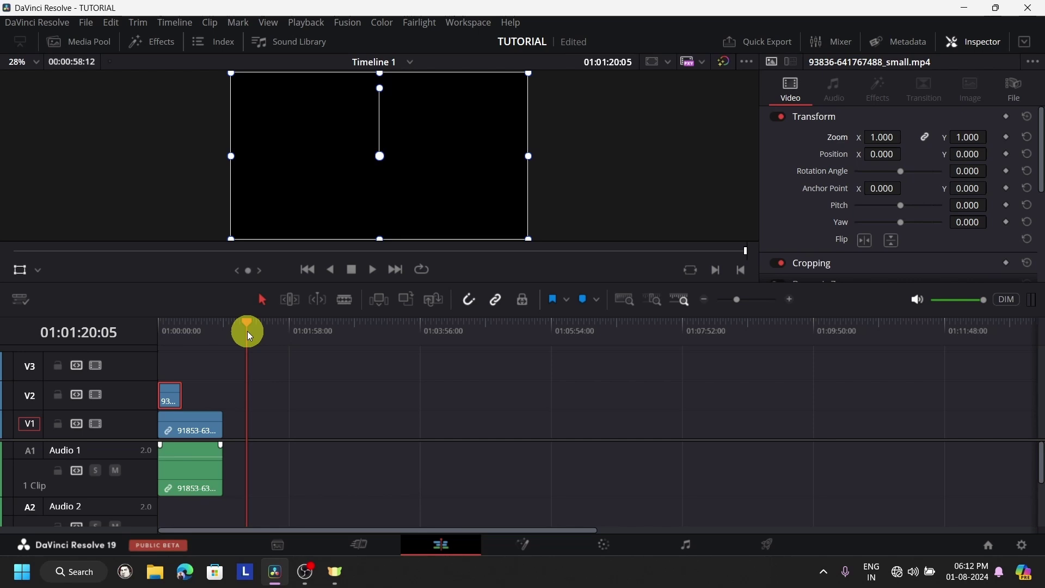
pyautogui.moveTo(247, 331); pyautogui.dragTo(158, 334)
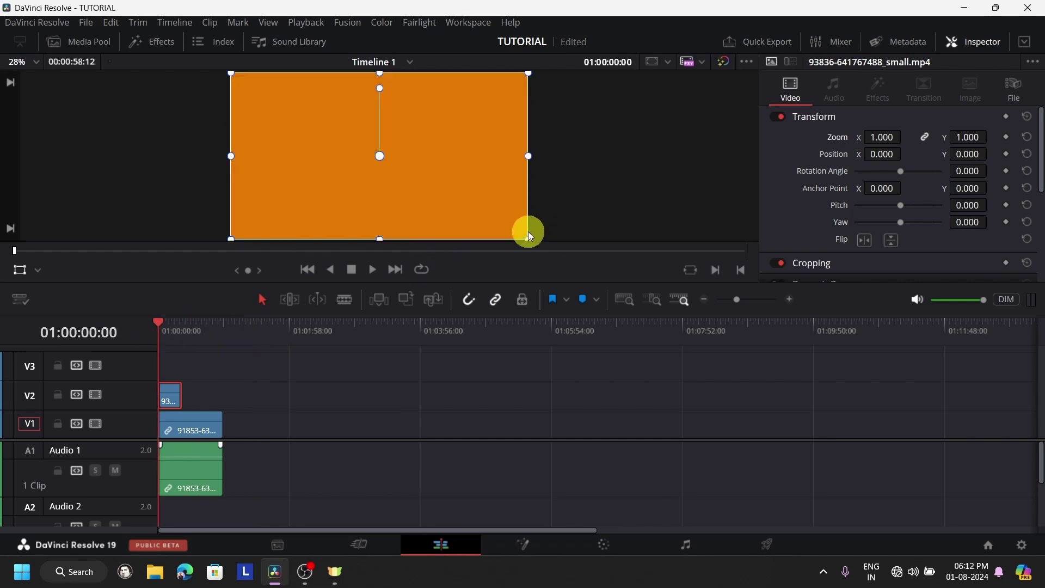
pyautogui.moveTo(529, 247)
pyautogui.mouseDown()
pyautogui.moveTo(467, 221)
pyautogui.moveTo(467, 250)
pyautogui.mouseUp()
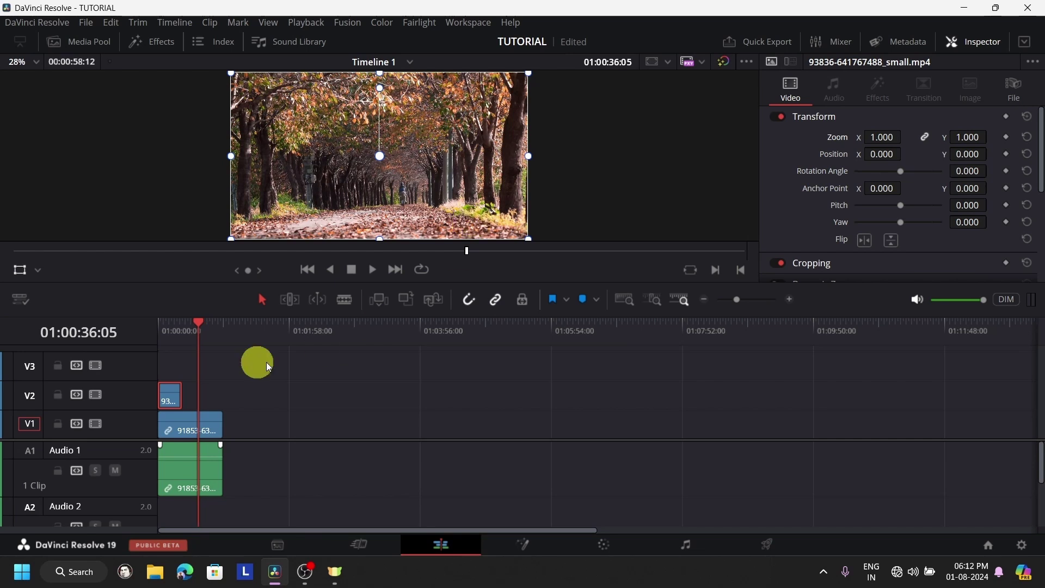
pyautogui.scroll(3, 390, 429)
pyautogui.moveTo(266, 329); pyautogui.dragTo(171, 373)
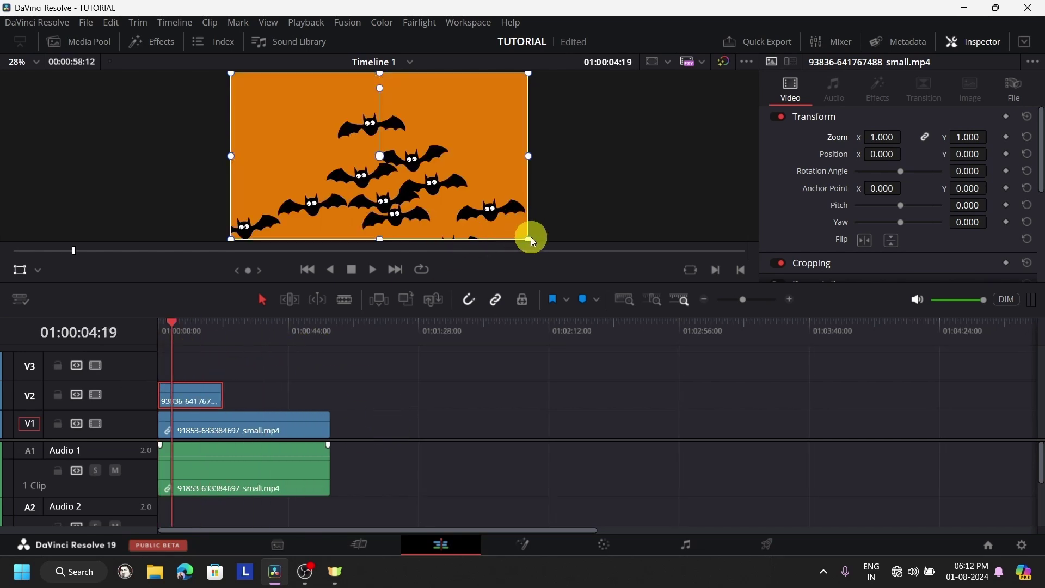
pyautogui.moveTo(531, 237); pyautogui.dragTo(449, 194)
pyautogui.moveTo(414, 157); pyautogui.dragTo(346, 143)
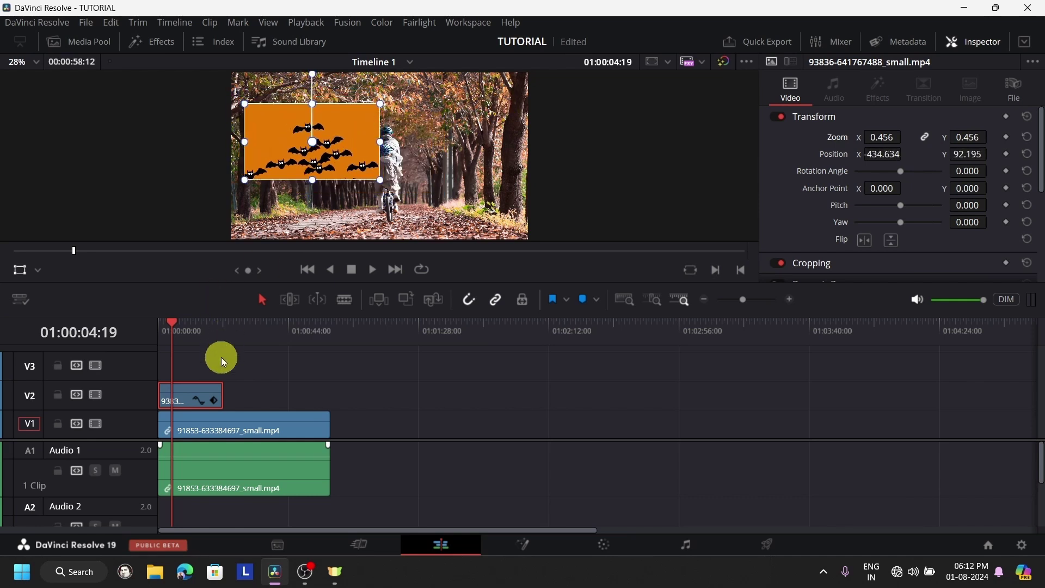
# Add 1 minute.png from the images bin of ORGANIZED FOLDER to track V2, after the bat video
pyautogui.click(82, 43)
pyautogui.click(75, 112)
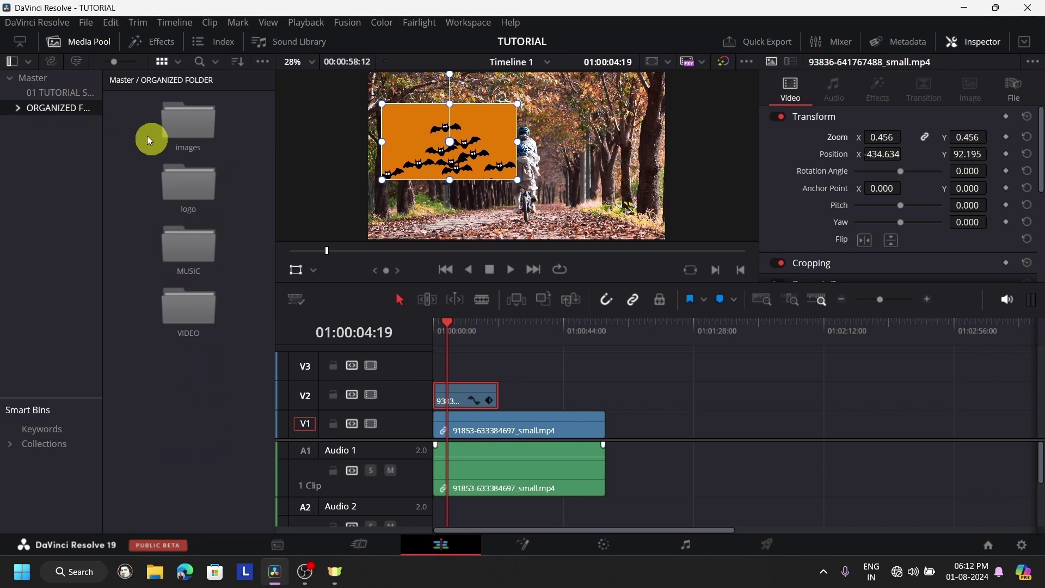
pyautogui.doubleClick(197, 129)
pyautogui.moveTo(168, 145); pyautogui.dragTo(530, 387)
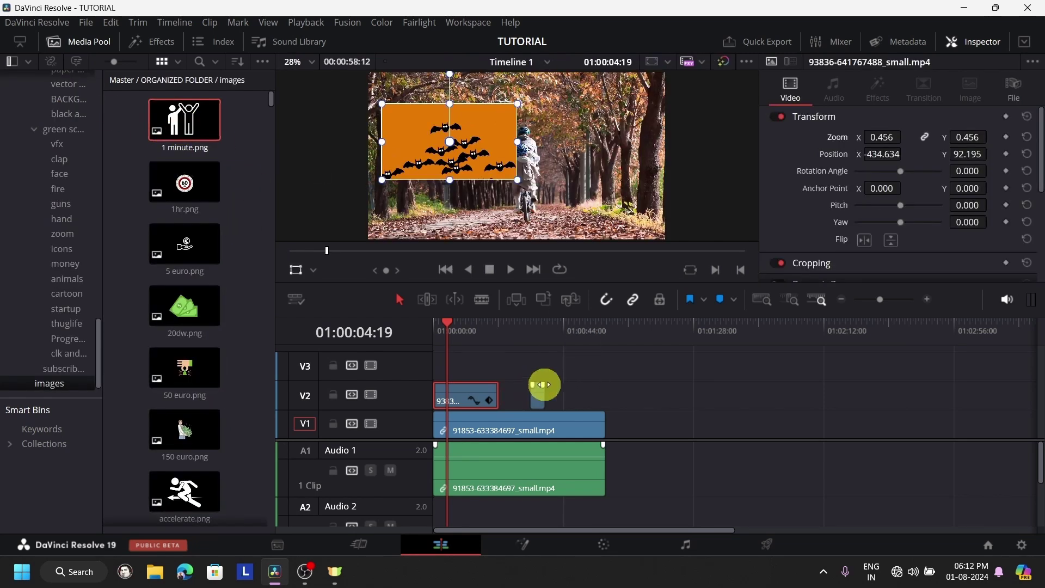
# With the playhead over 1 minute.png, move the selected bat video's frame to X 1137.073, Y -131.707 and check it at 01:00:09:07
pyautogui.click(634, 326)
pyautogui.click(653, 336)
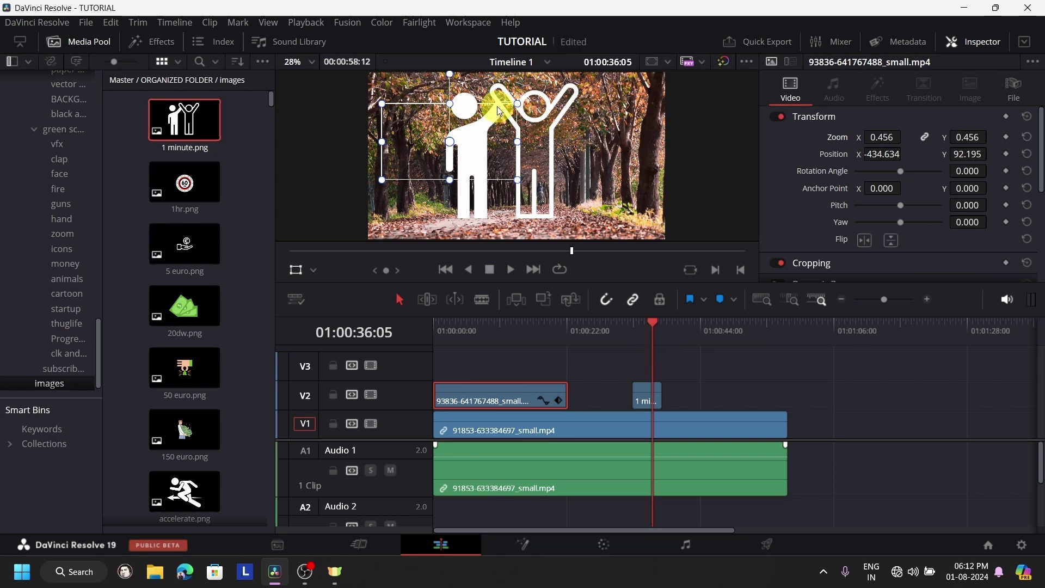
pyautogui.scroll(2, 782, 377)
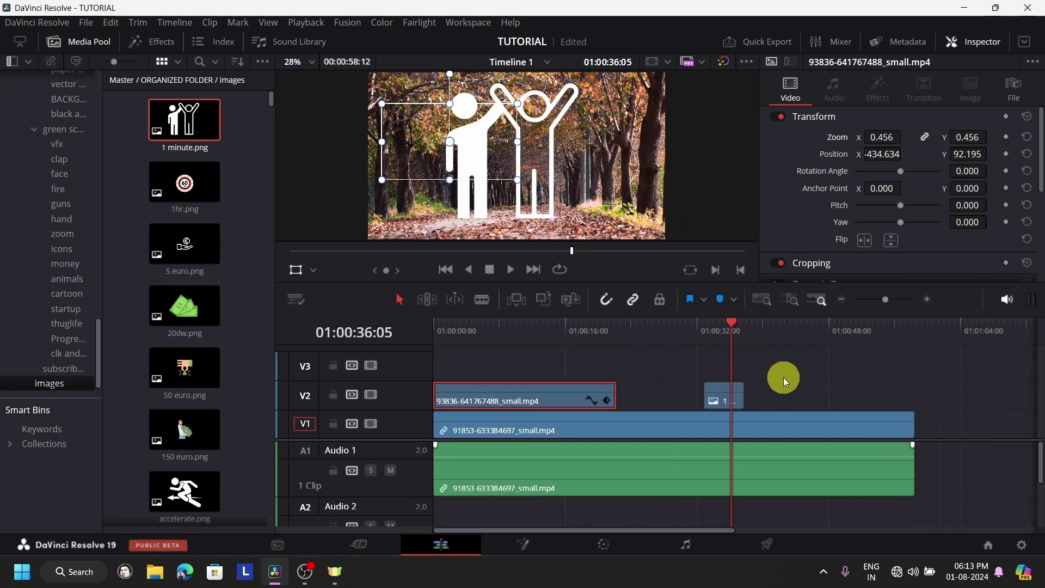
pyautogui.click(715, 332)
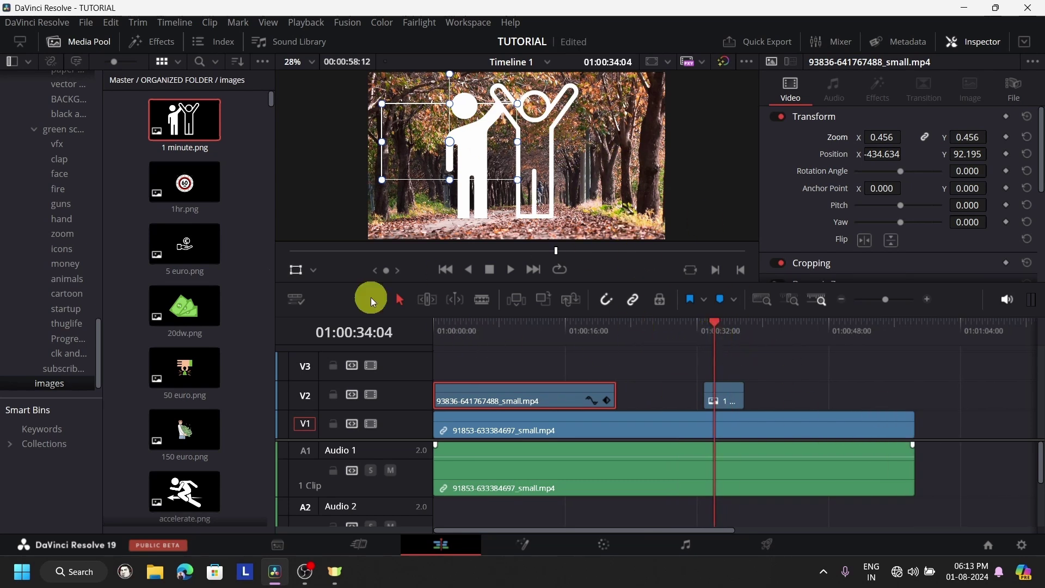
pyautogui.click(296, 271)
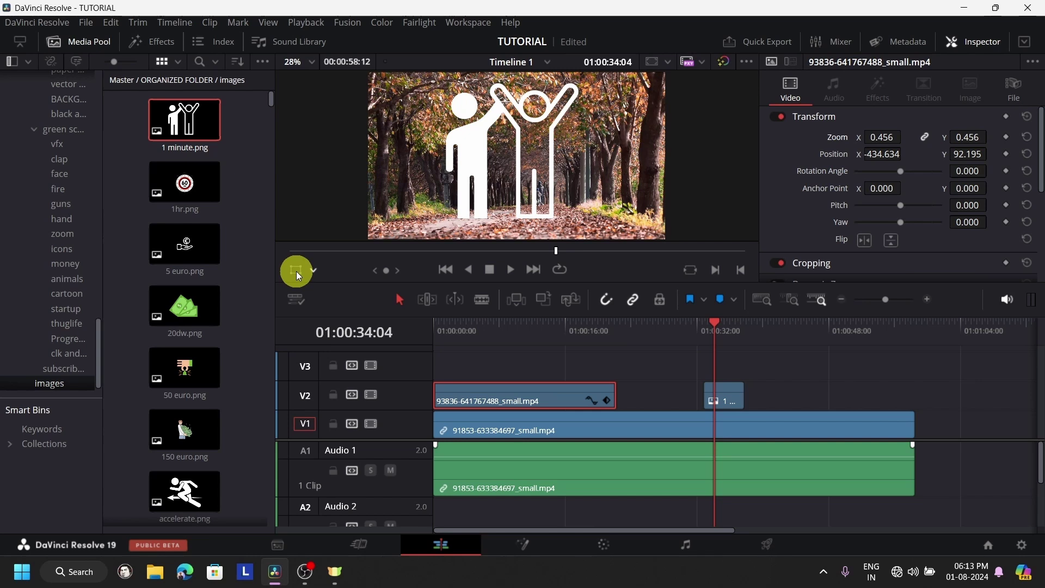
pyautogui.click(296, 271)
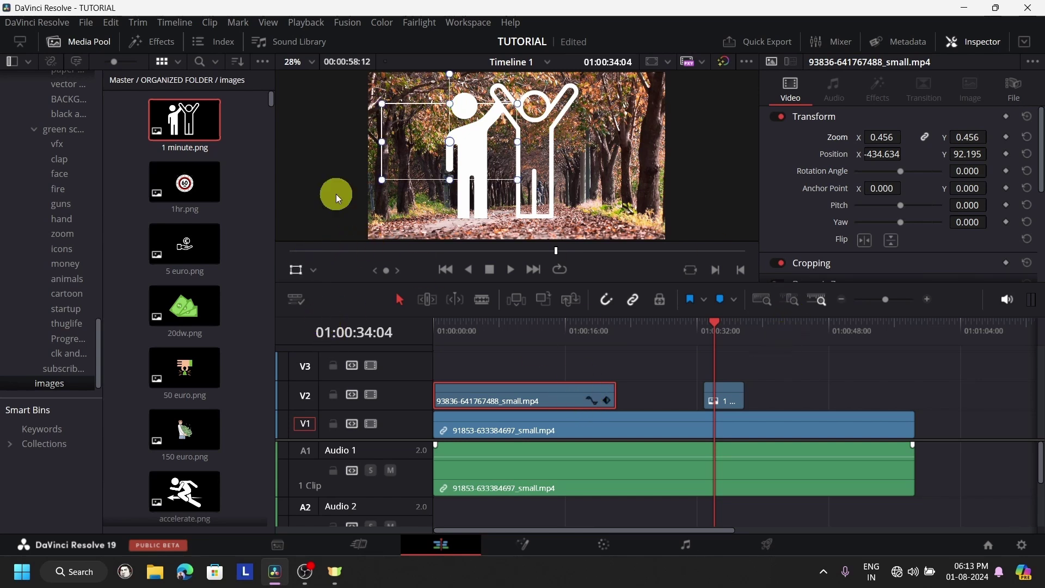
pyautogui.moveTo(423, 149); pyautogui.dragTo(667, 182)
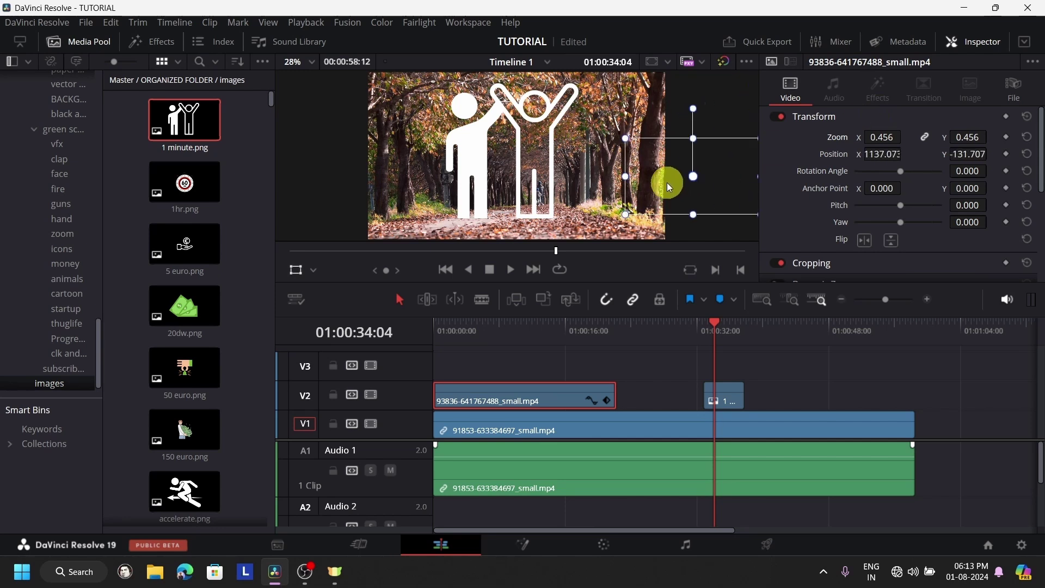
pyautogui.click(510, 341)
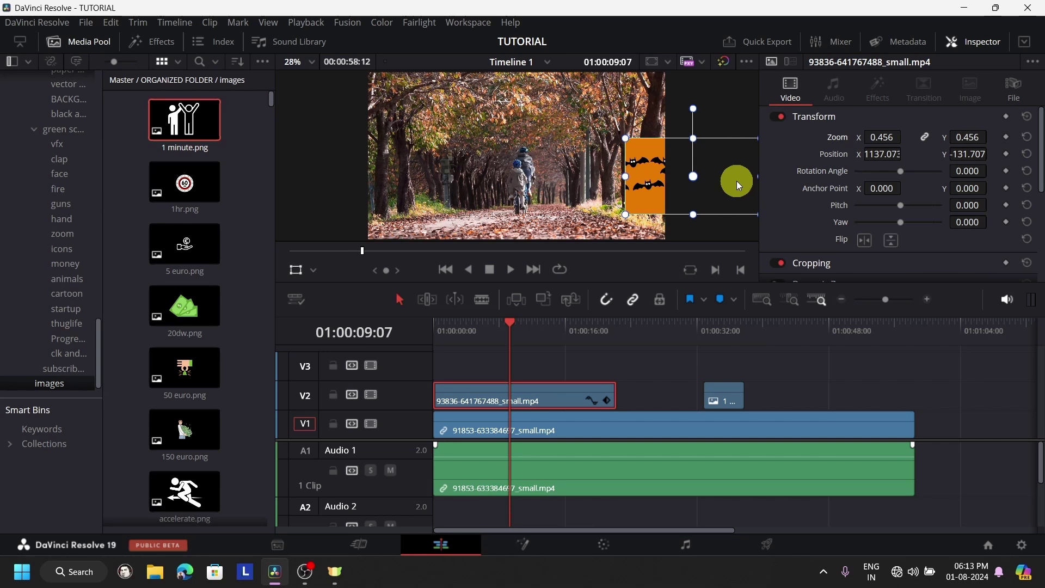
# Turn off the viewer's Transform controls, deselect the bat video and place the playhead over 1 minute.png at 01:00:35:17
pyautogui.click(295, 270)
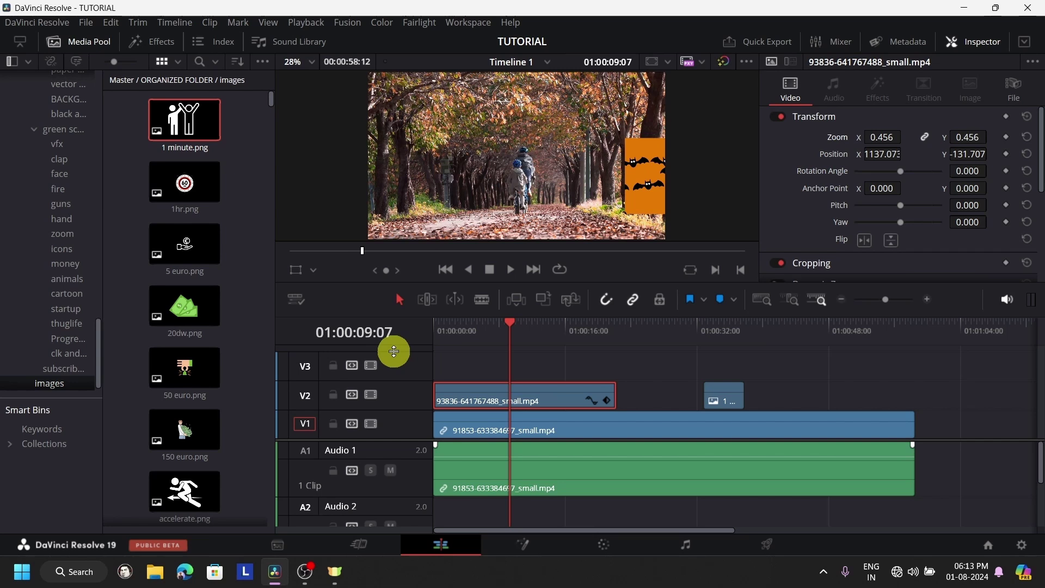
pyautogui.hotkey('ctrl', '-')
pyautogui.click(723, 343)
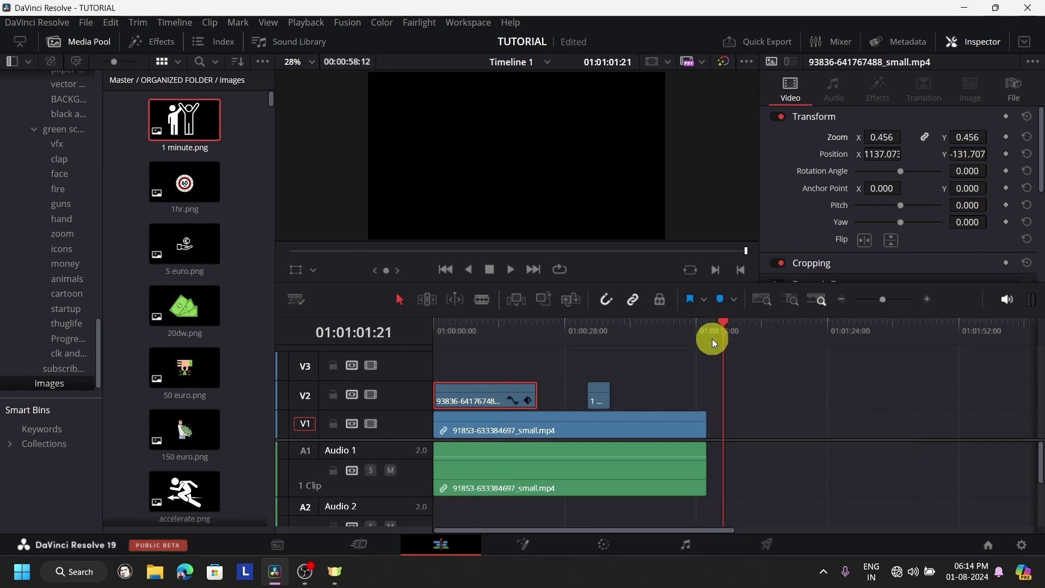
pyautogui.click(712, 338)
pyautogui.click(597, 349)
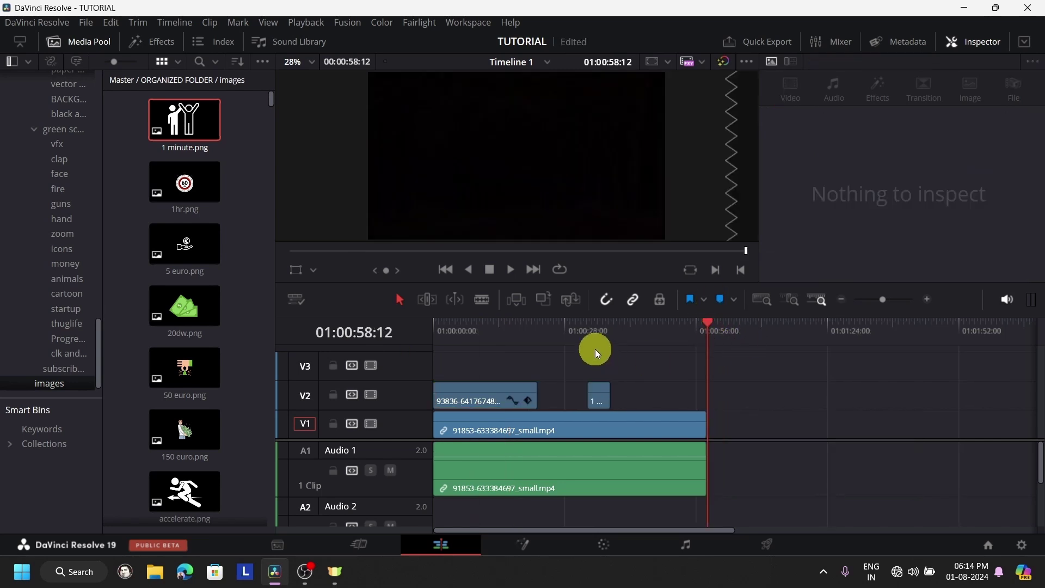
pyautogui.click(588, 338)
pyautogui.hotkey('ctrl', '=')
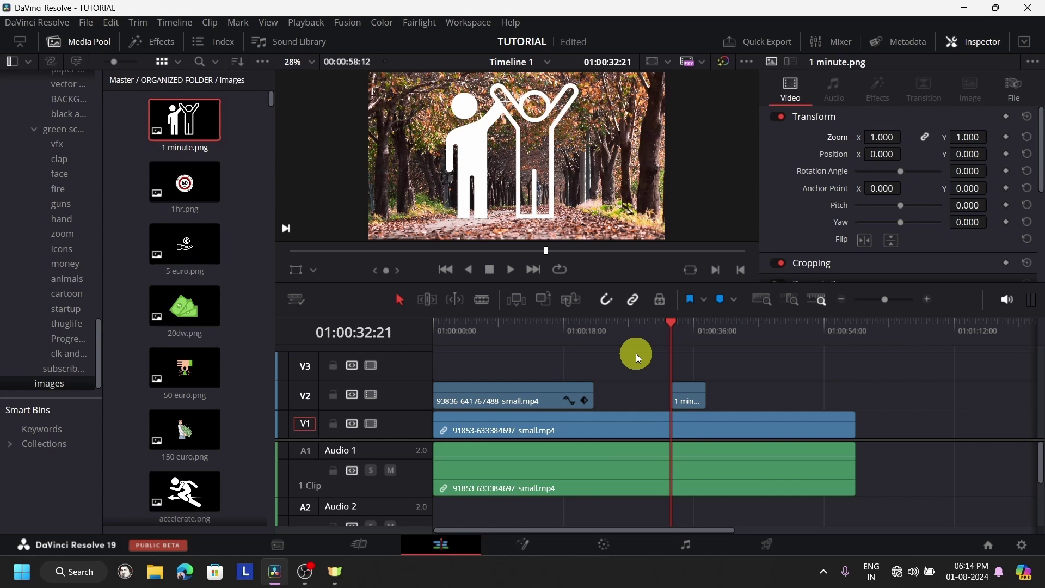
pyautogui.click(693, 343)
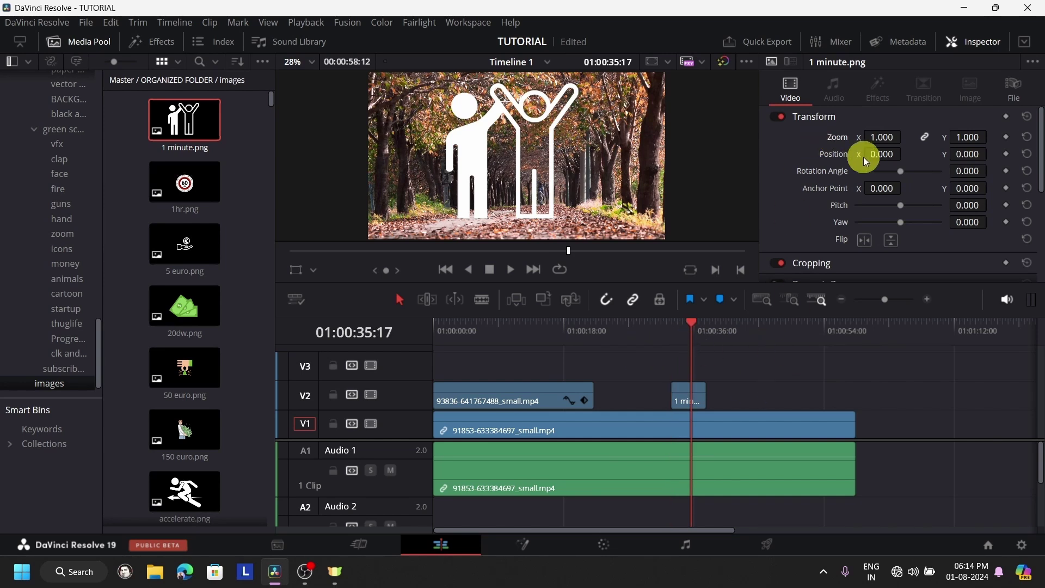
# Set the 1 minute.png clip's zoom to 0.640 and its position X to 239
pyautogui.click(873, 139)
pyautogui.write('0.68')
pyautogui.press('Return')
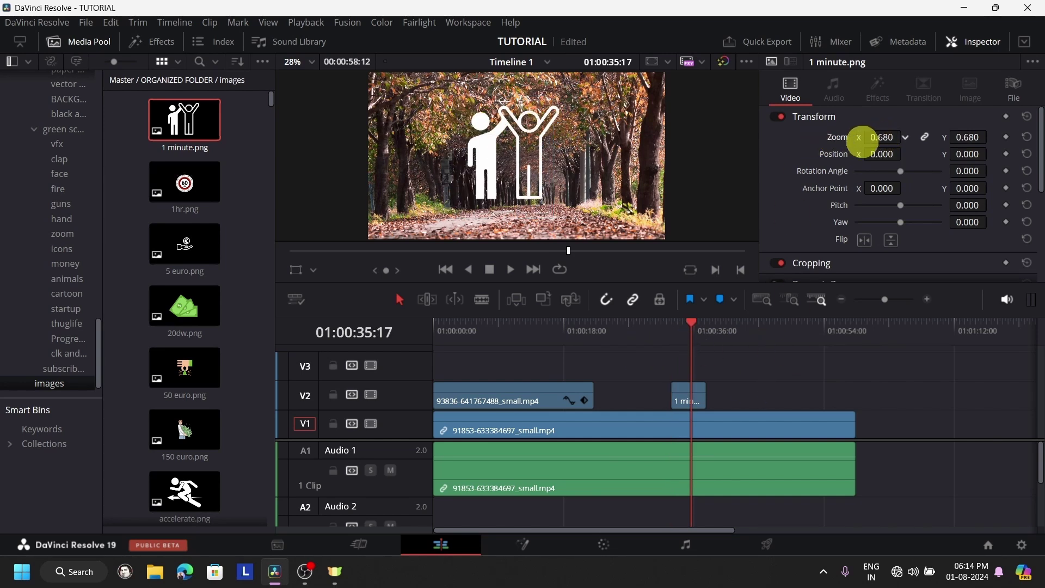
pyautogui.moveTo(862, 142); pyautogui.dragTo(532, 296)
pyautogui.click(882, 154)
pyautogui.write('40')
pyautogui.press('Return')
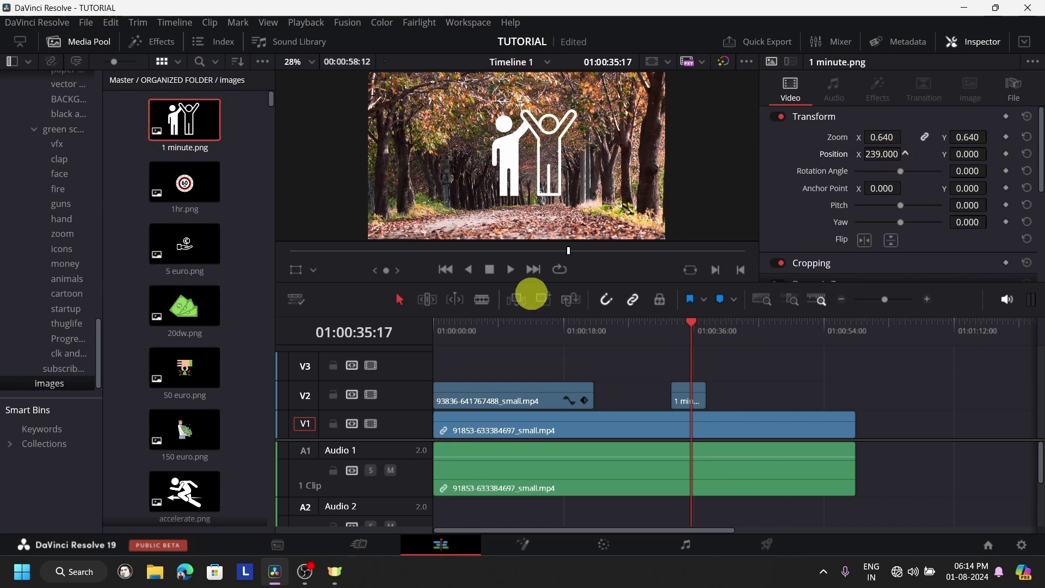
# Turn on the viewer's Transform controls, scale 1 minute.png to zoom 0.567 and move it to X -88.805, Y -184.390
pyautogui.click(314, 270)
pyautogui.click(321, 289)
pyautogui.moveTo(581, 208); pyautogui.dragTo(591, 204)
pyautogui.moveTo(557, 162); pyautogui.dragTo(524, 196)
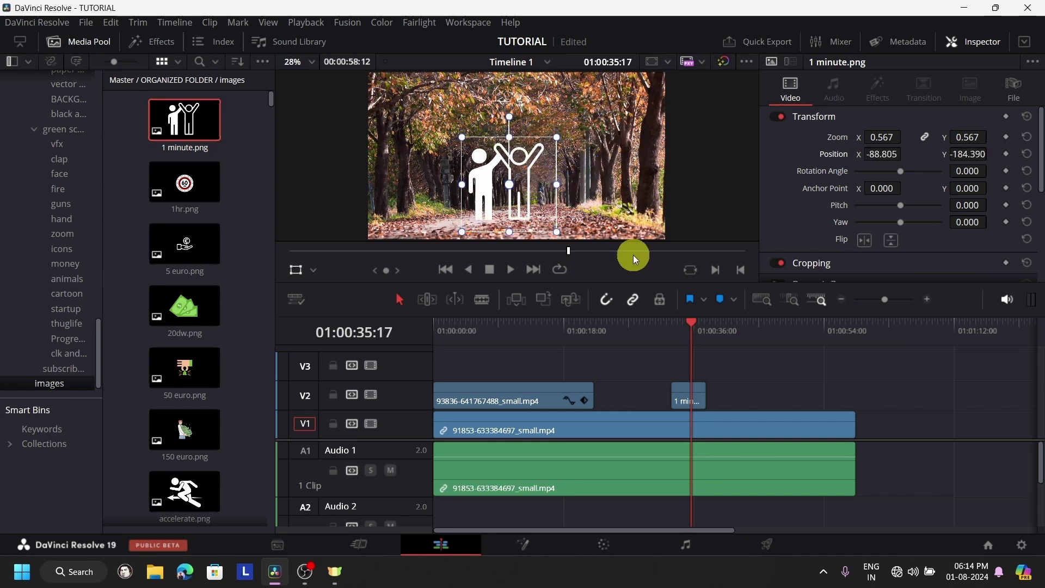
# Play the timeline from the start of the 1 minute.png clip and stop at 01:00:36:11
pyautogui.click(671, 343)
pyautogui.click(516, 267)
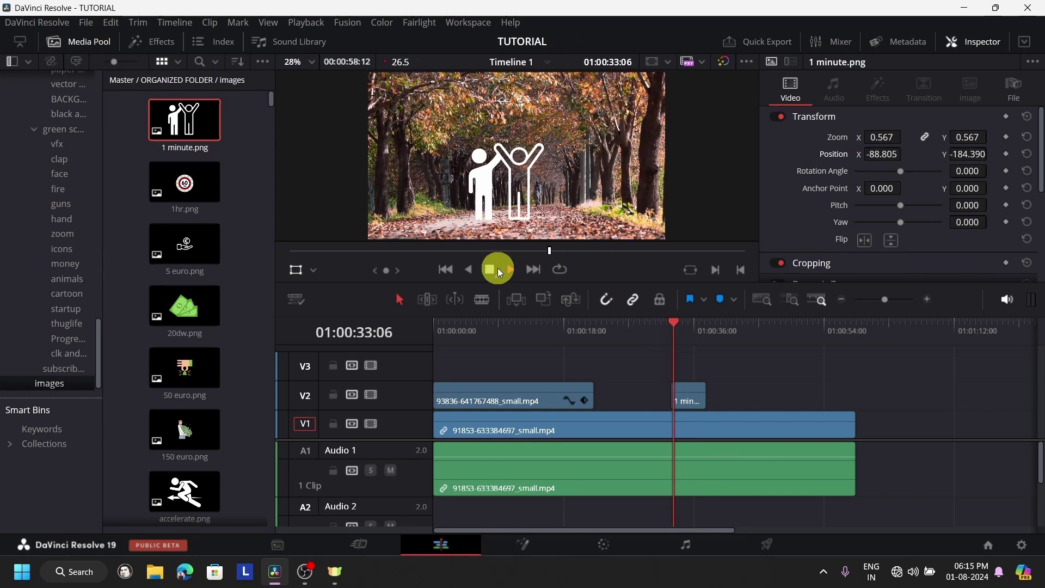
pyautogui.click(878, 139)
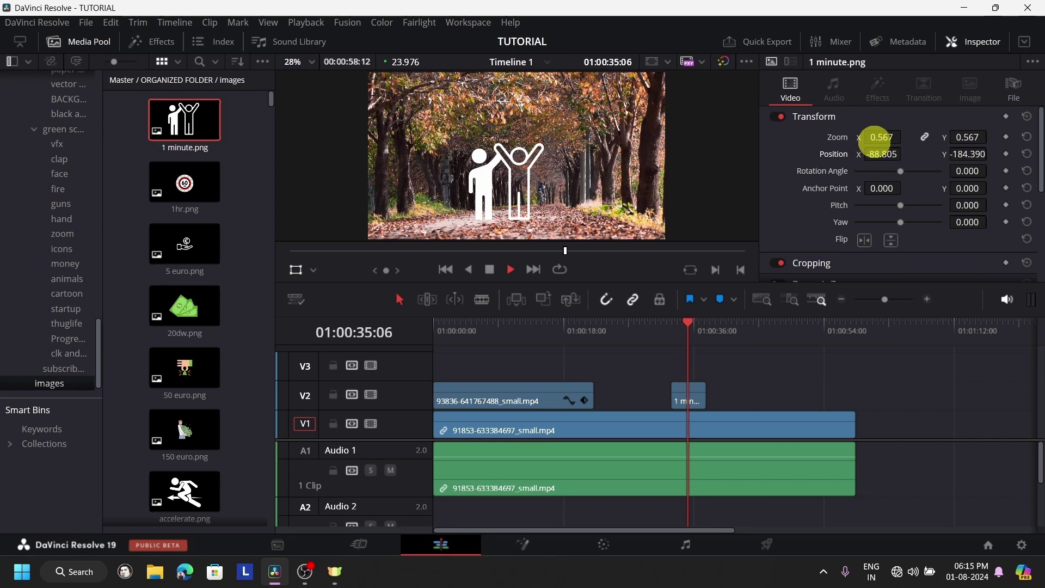
pyautogui.click(491, 270)
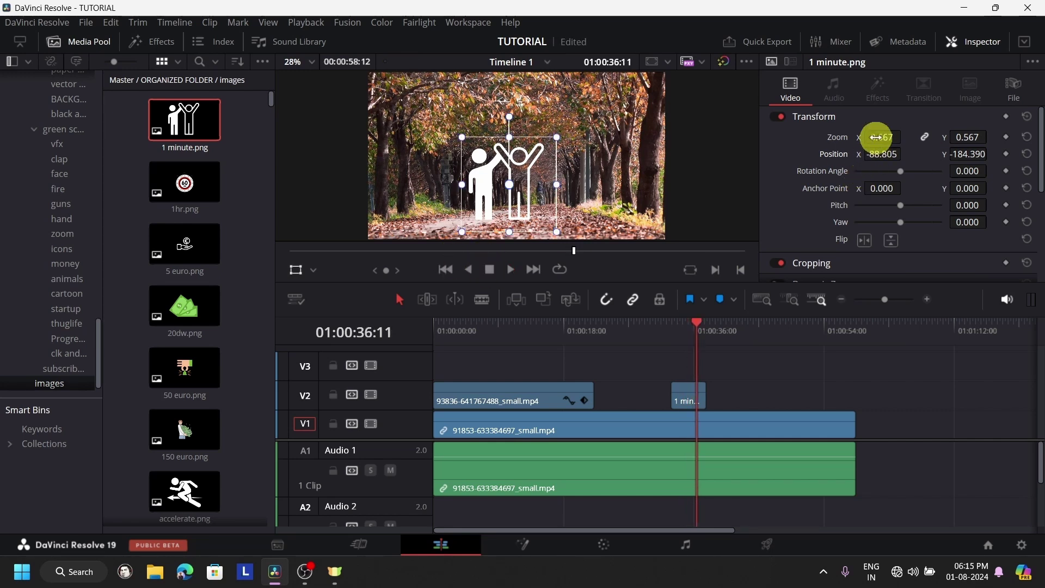
# Set 1 minute.png to zoom 0.477 and position X -48.171, Y -175.610, keeping the viewer's Transform controls on
pyautogui.moveTo(874, 136)
pyautogui.mouseDown()
pyautogui.moveTo(863, 140)
pyautogui.moveTo(882, 145)
pyautogui.moveTo(867, 145)
pyautogui.moveTo(875, 152)
pyautogui.mouseUp()
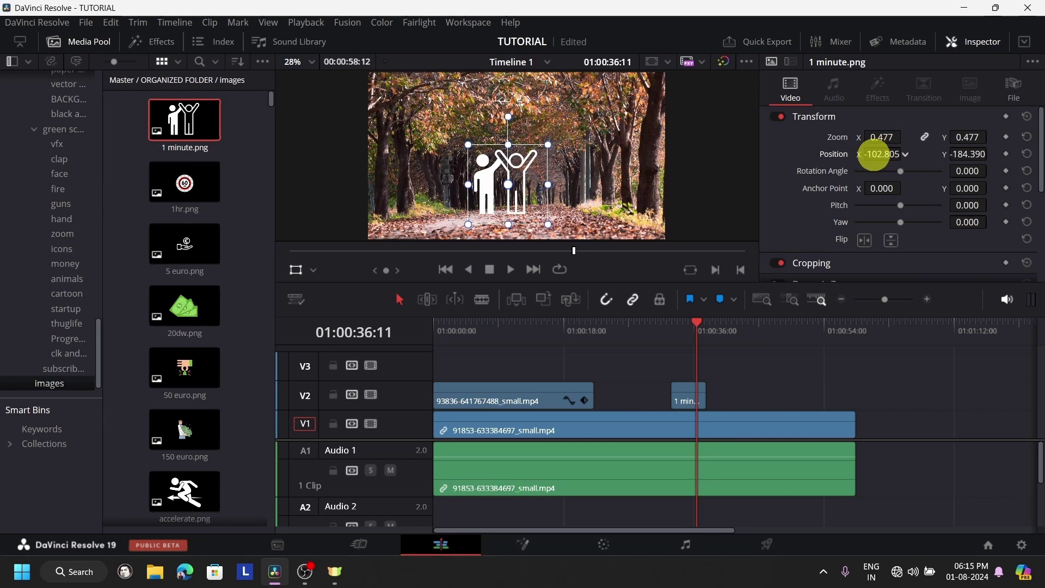
pyautogui.moveTo(546, 225)
pyautogui.mouseDown()
pyautogui.moveTo(553, 232)
pyautogui.moveTo(546, 223)
pyautogui.mouseUp()
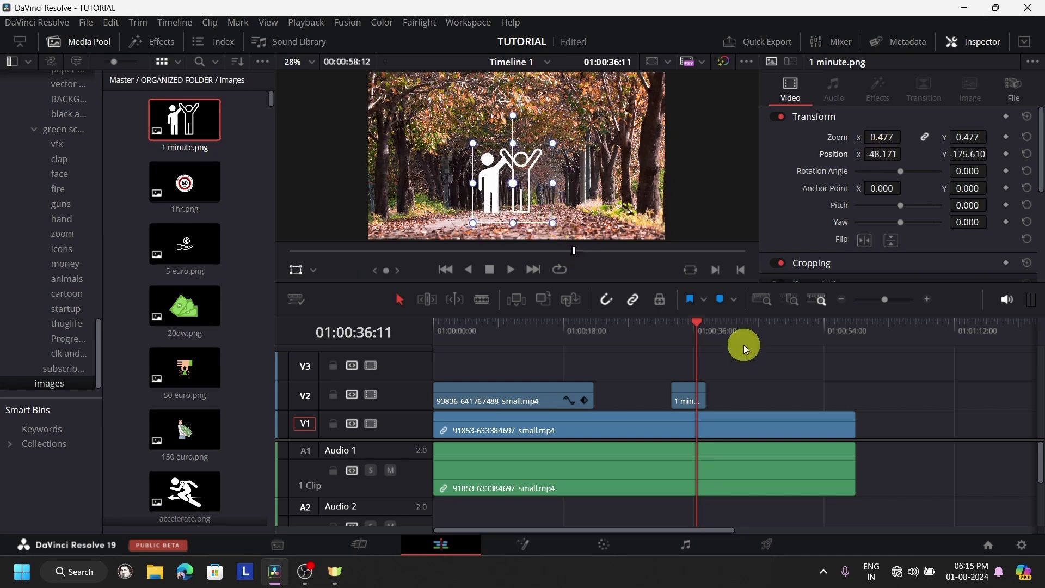
pyautogui.click(297, 269)
pyautogui.click(291, 272)
# Move the V2 bat video out of frame to X 1918.537, Y 289.756, check it at 01:00:06:16 and hide the Transform controls
pyautogui.hotkey('ctrl', '-')
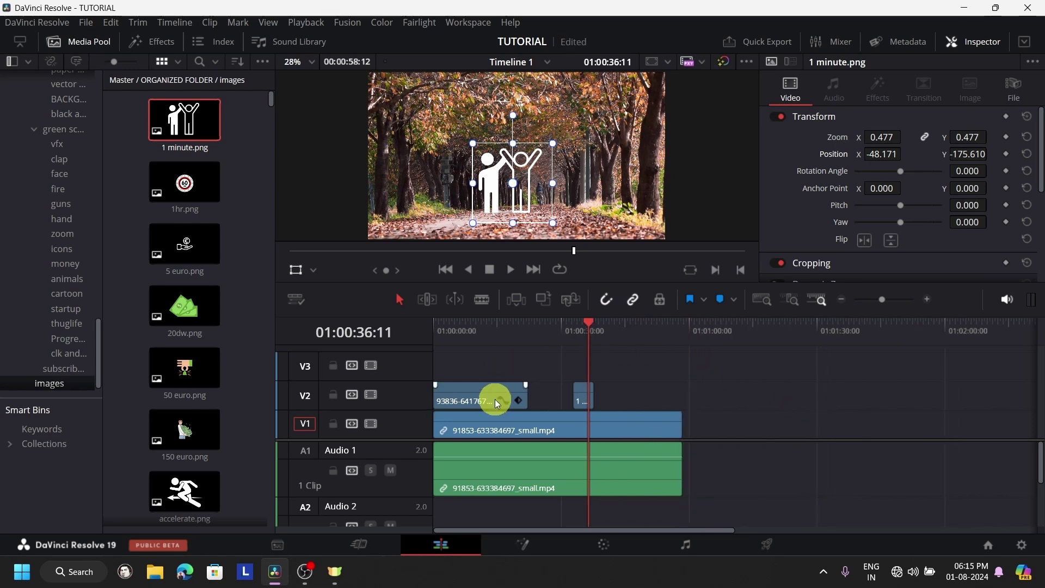
pyautogui.click(497, 403)
pyautogui.moveTo(677, 186); pyautogui.dragTo(798, 120)
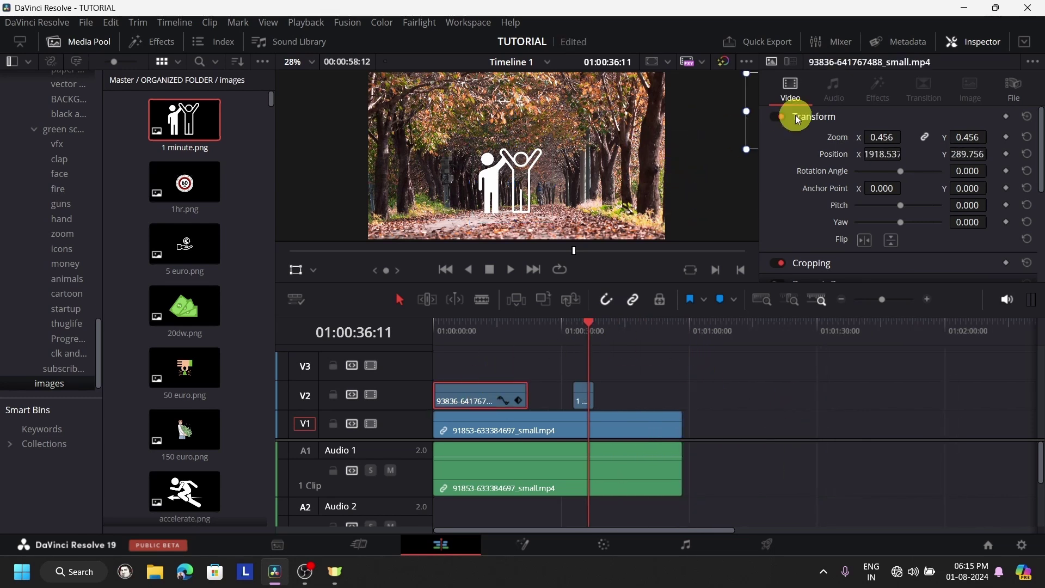
pyautogui.moveTo(579, 335); pyautogui.dragTo(462, 366)
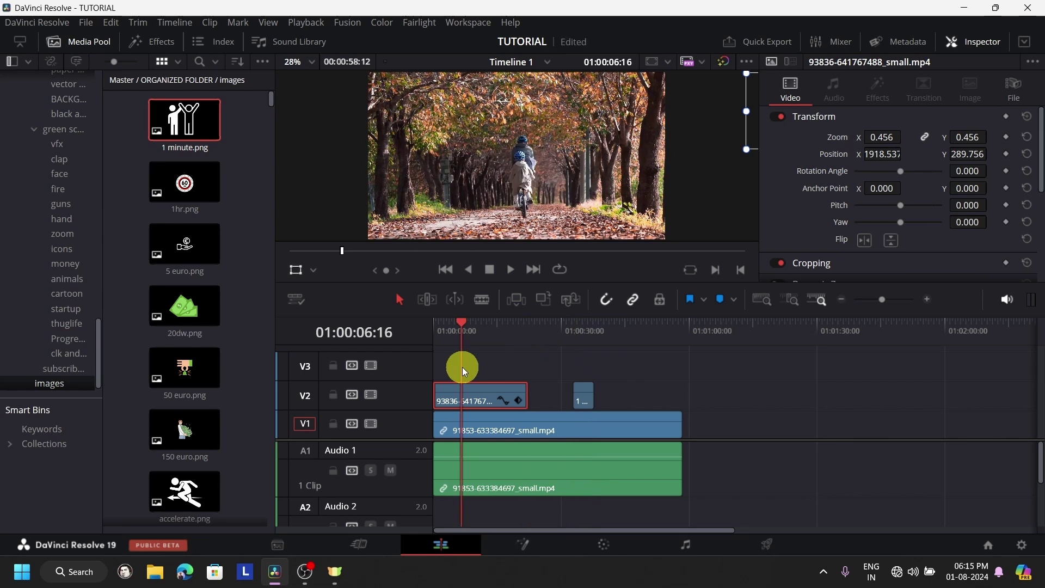
pyautogui.click(296, 270)
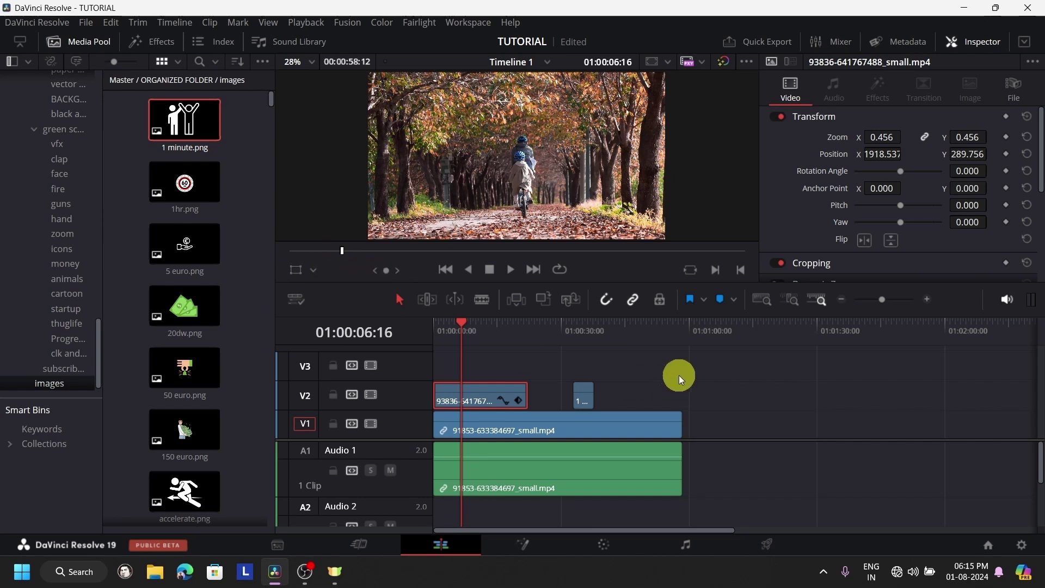
# Select the 1 minute.png clip on V2 and place the playhead over it at 01:00:35:12
pyautogui.click(683, 336)
pyautogui.click(589, 360)
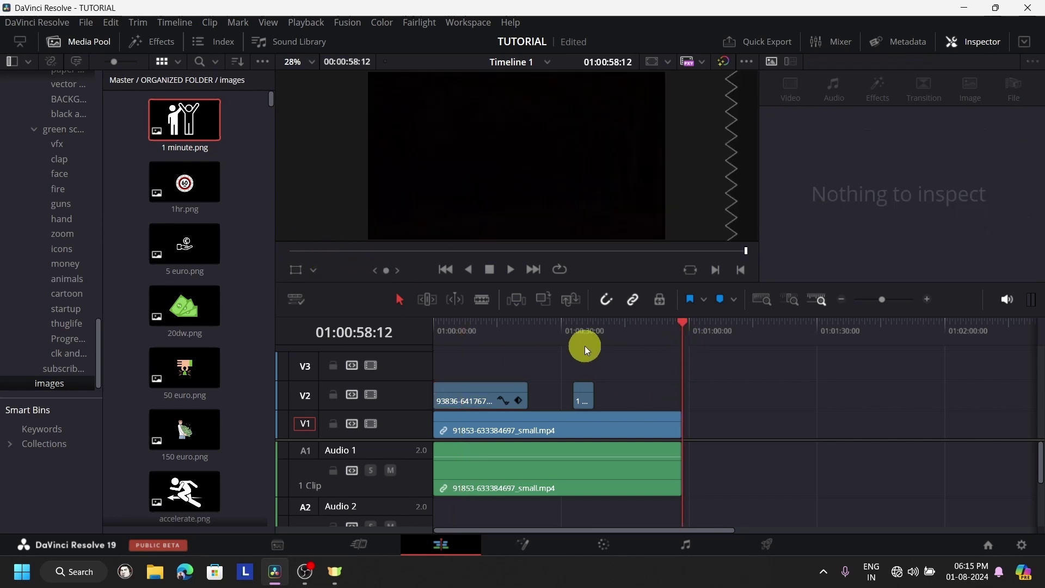
pyautogui.click(578, 341)
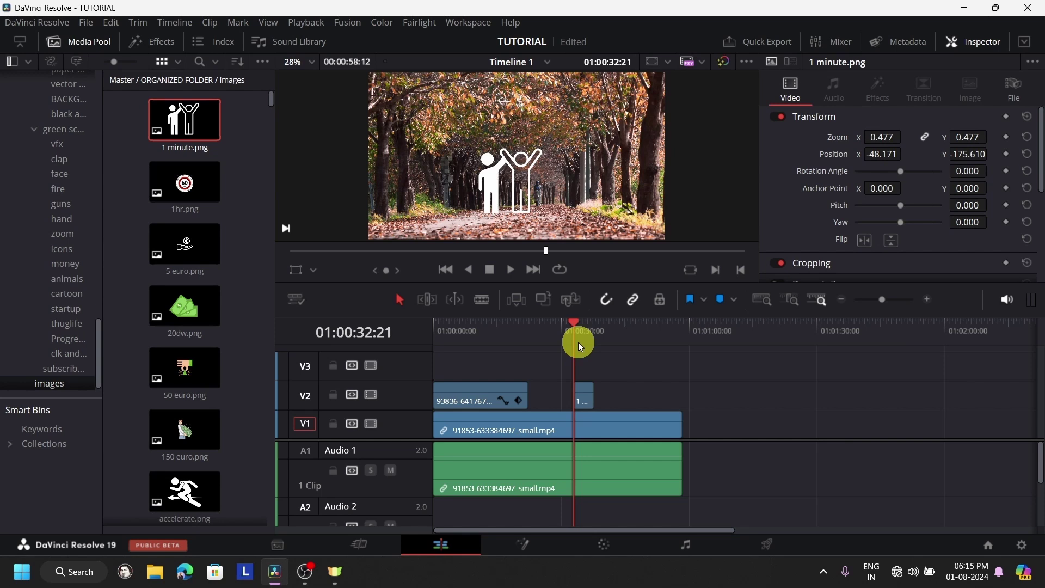
pyautogui.click(593, 339)
pyautogui.click(579, 404)
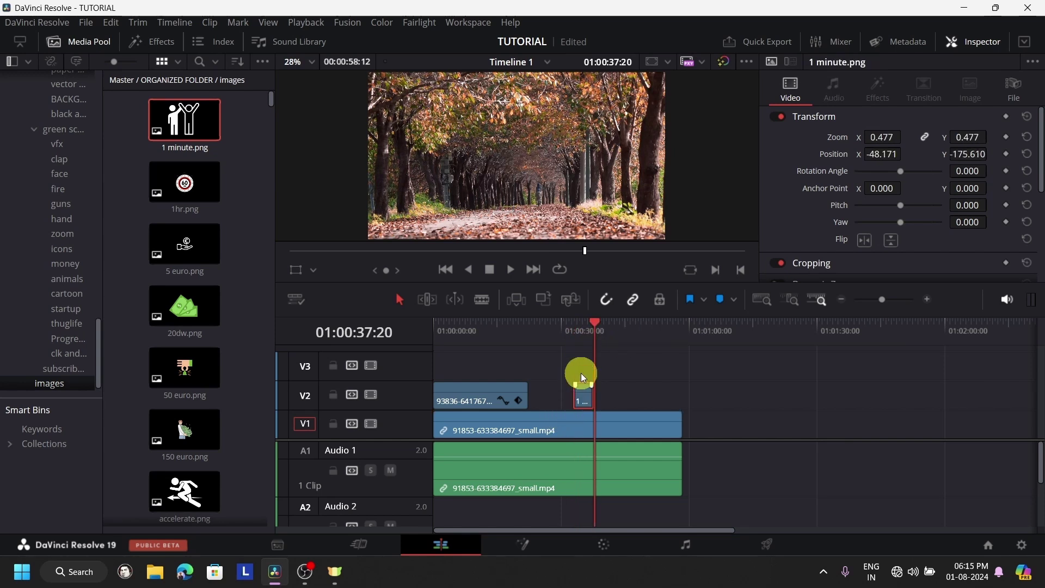
pyautogui.scroll(3, 675, 380)
pyautogui.click(665, 339)
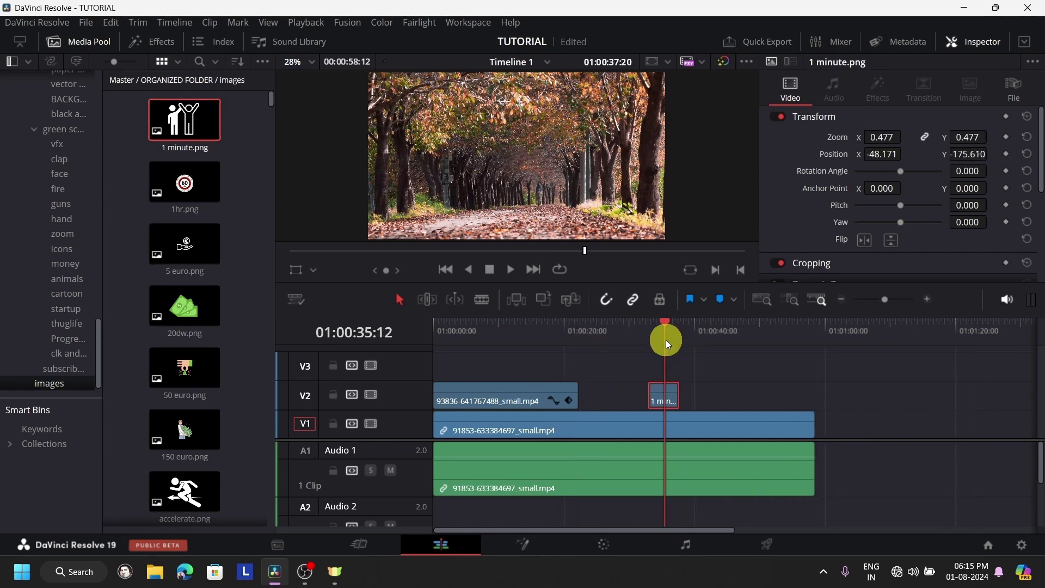
# Crop 1 minute.png in the viewer to the upper part of its solid figure, about 664 right and 568 bottom, and save the project
pyautogui.click(313, 270)
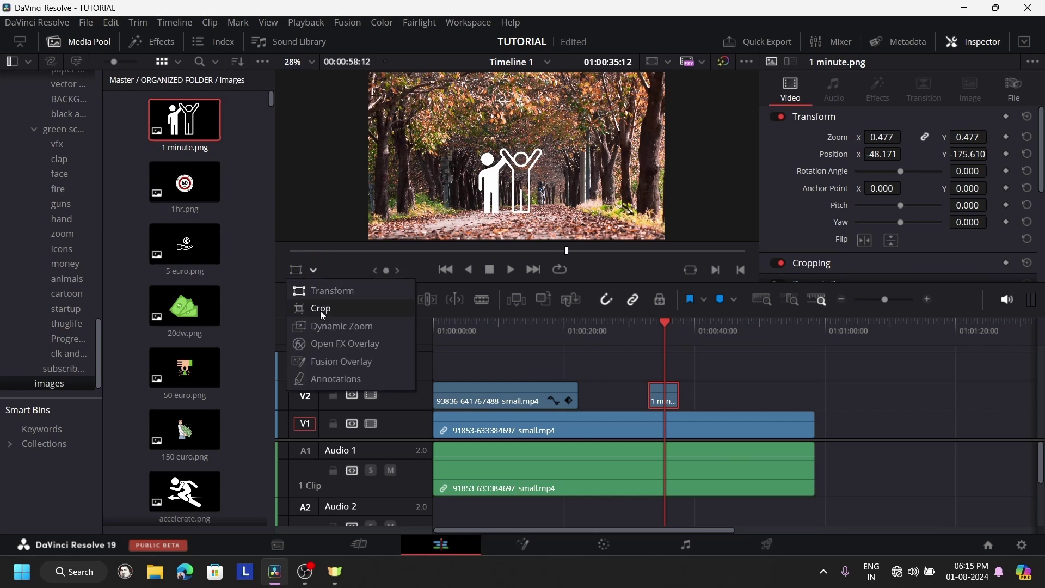
pyautogui.click(320, 309)
pyautogui.moveTo(478, 225); pyautogui.dragTo(511, 172)
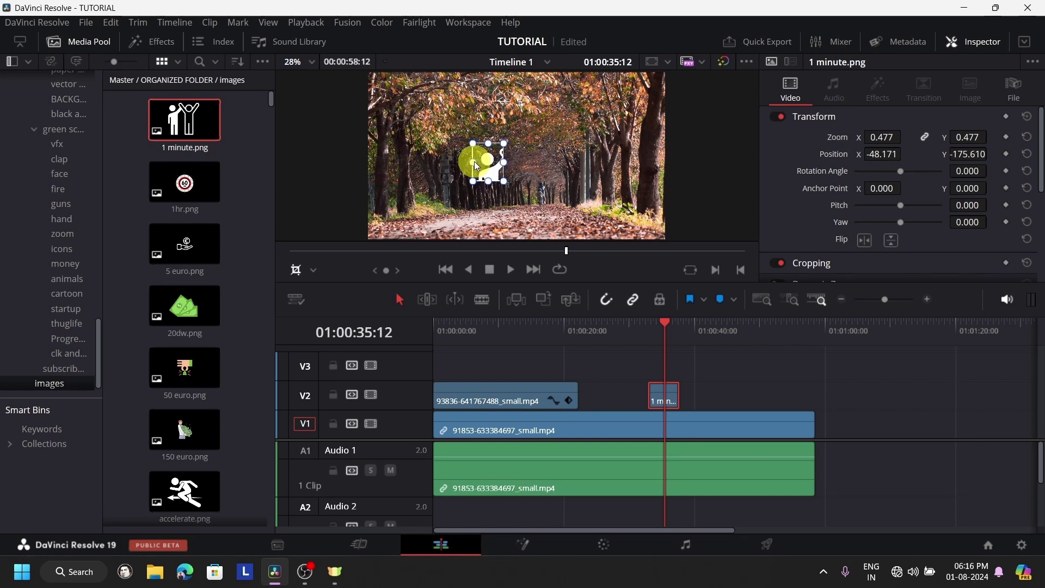
pyautogui.hotkey('ctrl', 's')
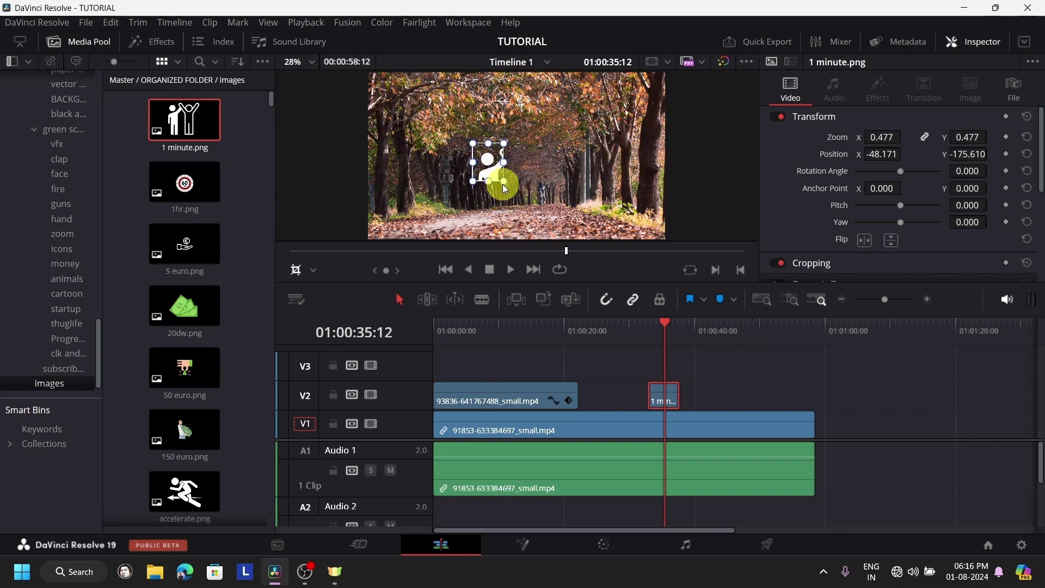
# Switch the viewer to Transform controls and enlarge the cropped 1 minute.png to zoom 1.189 with position X at 42.829
pyautogui.click(314, 270)
pyautogui.click(329, 293)
pyautogui.moveTo(505, 181)
pyautogui.mouseDown()
pyautogui.moveTo(526, 210)
pyautogui.moveTo(502, 182)
pyautogui.mouseUp()
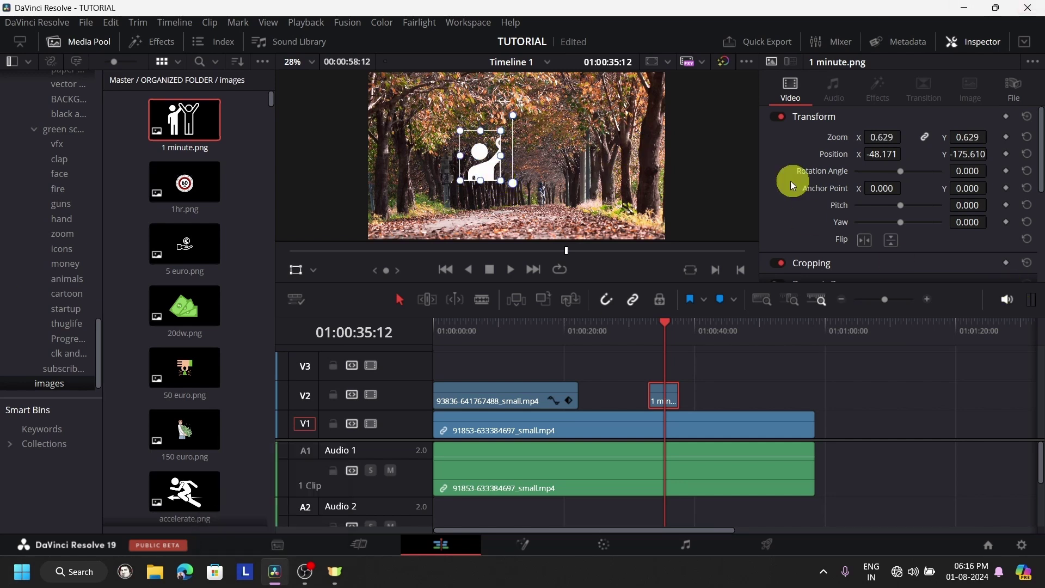
pyautogui.moveTo(871, 137); pyautogui.dragTo(925, 142)
pyautogui.moveTo(862, 159); pyautogui.dragTo(932, 157)
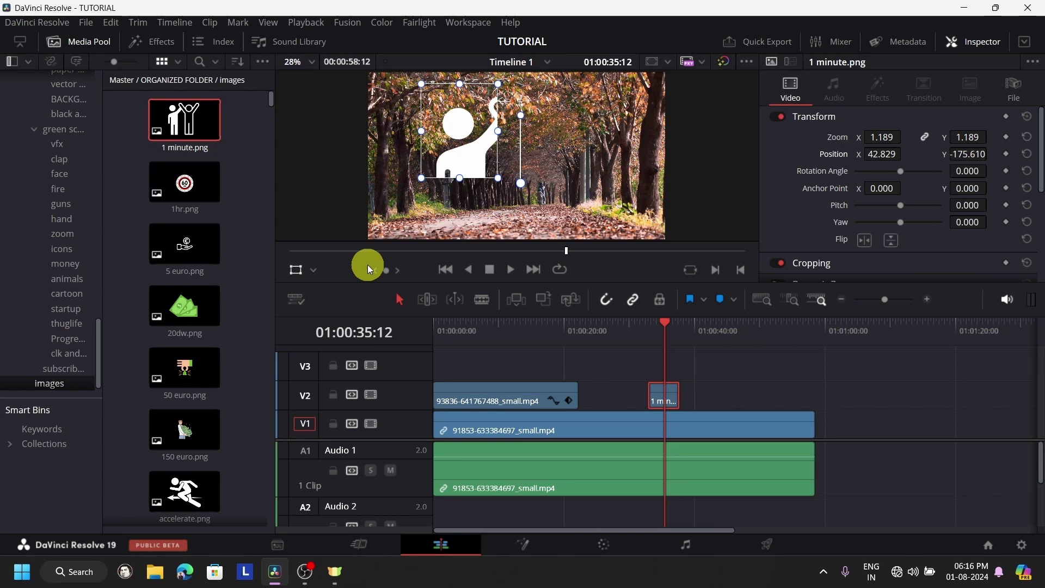
# Reset all Transform and Cropping settings of the 1 minute.png clip to their defaults
pyautogui.click(313, 270)
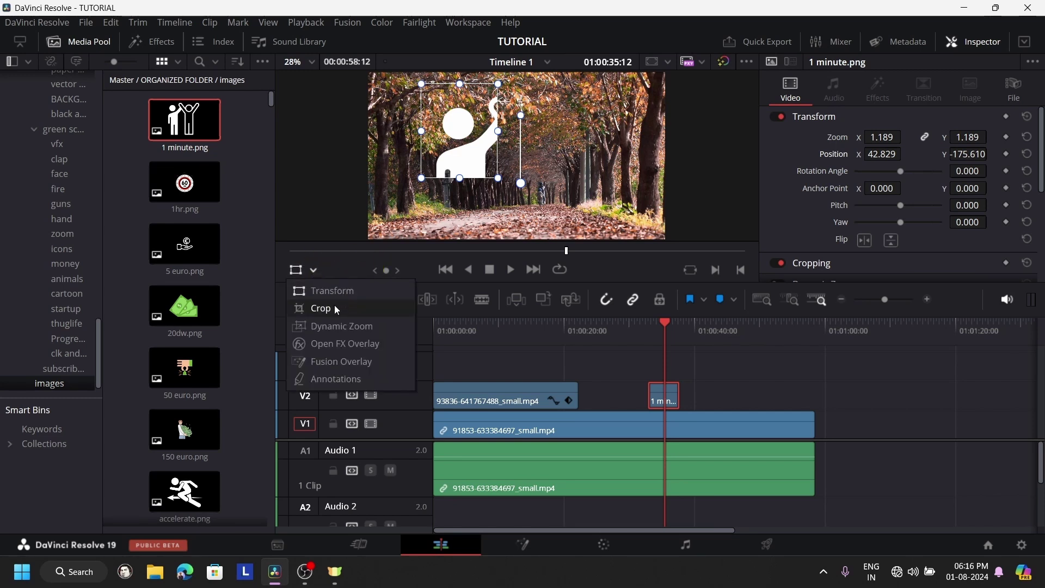
pyautogui.click(334, 289)
pyautogui.click(1027, 116)
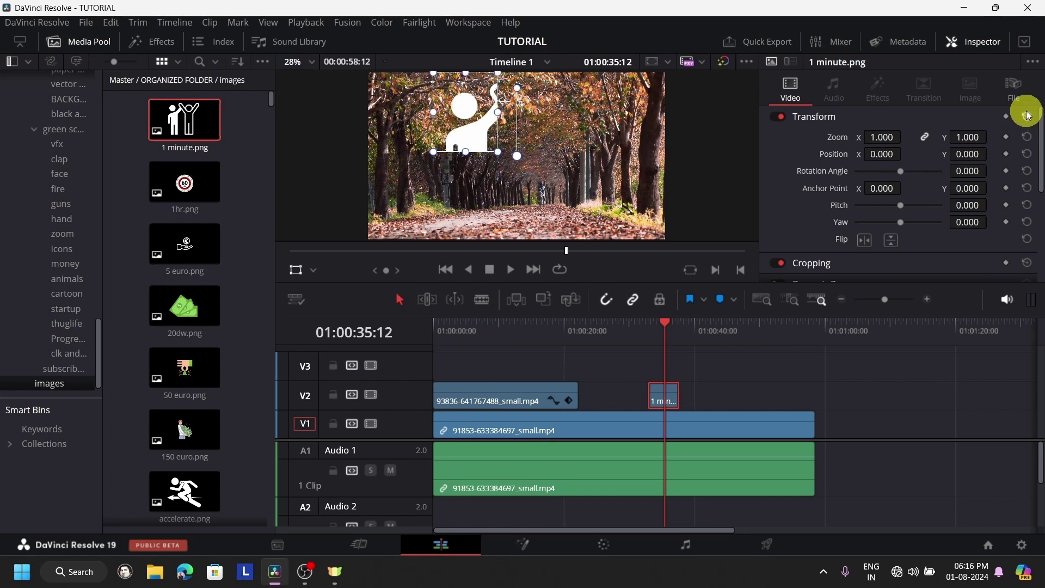
pyautogui.click(828, 120)
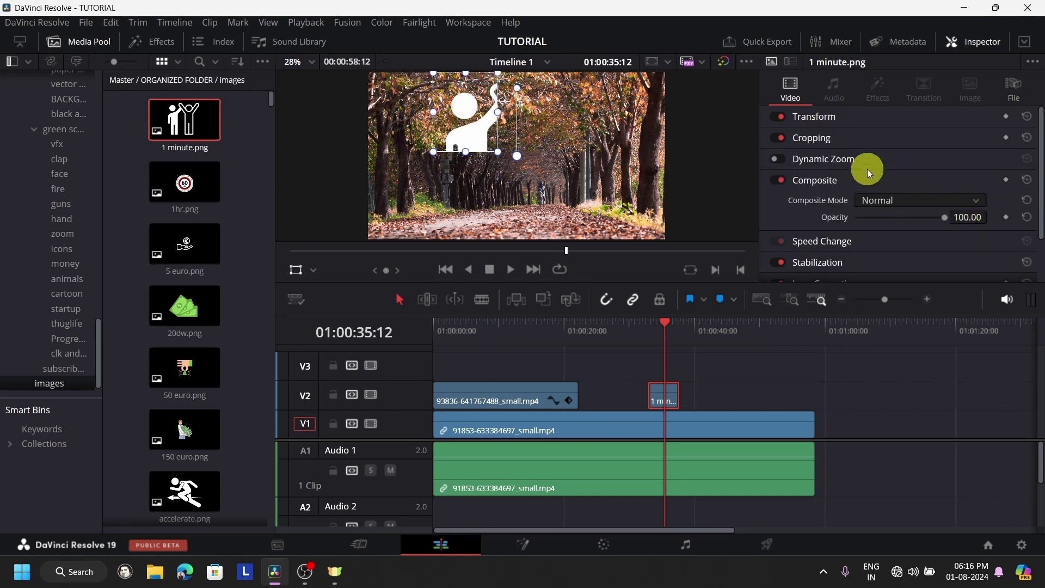
pyautogui.click(856, 137)
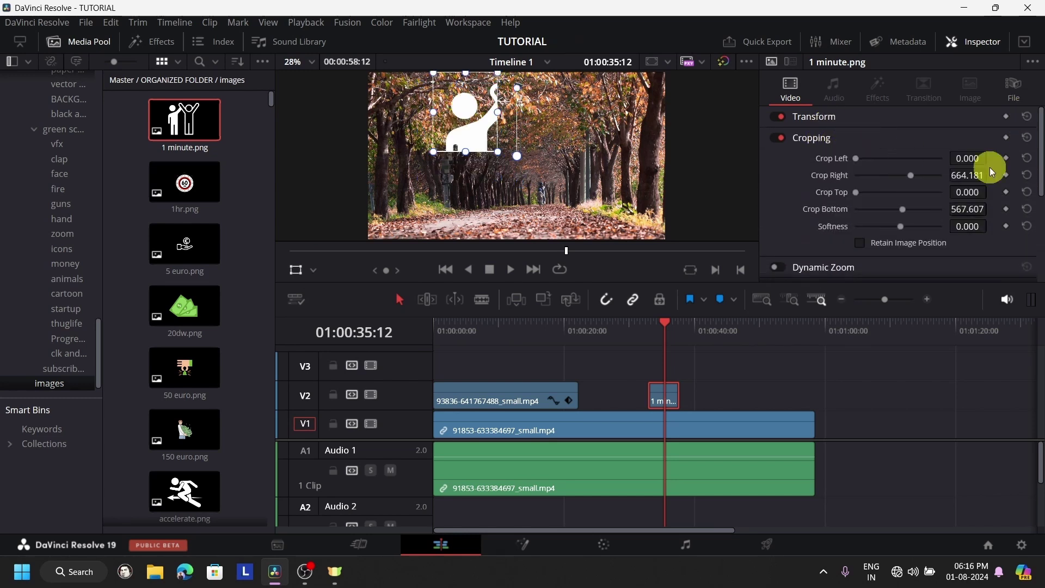
pyautogui.click(1028, 138)
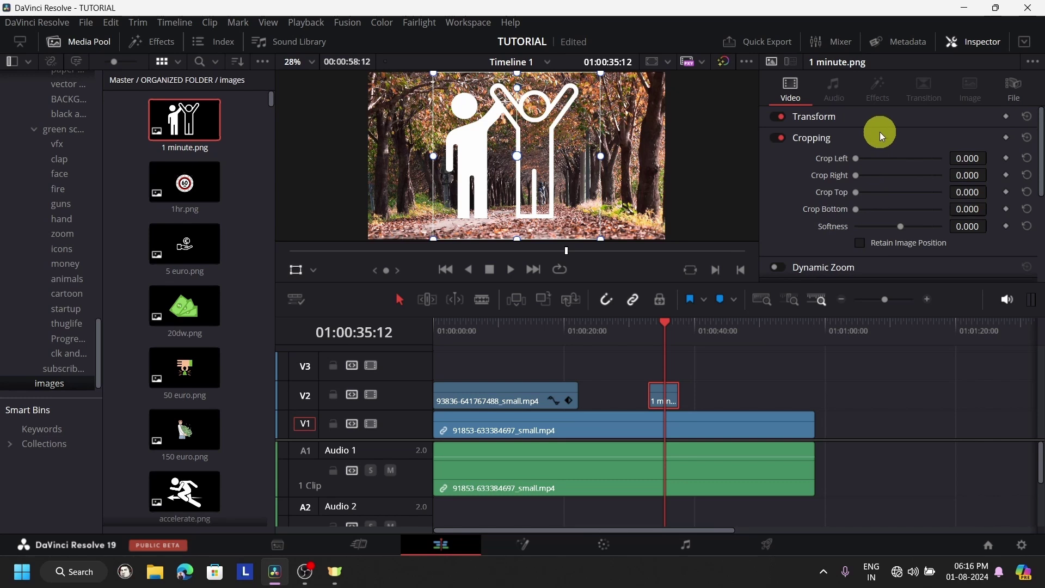
# Crop 1 minute.png in the Inspector to left 445.219, right 123.638 and bottom 420.500, with softness 100
pyautogui.click(869, 120)
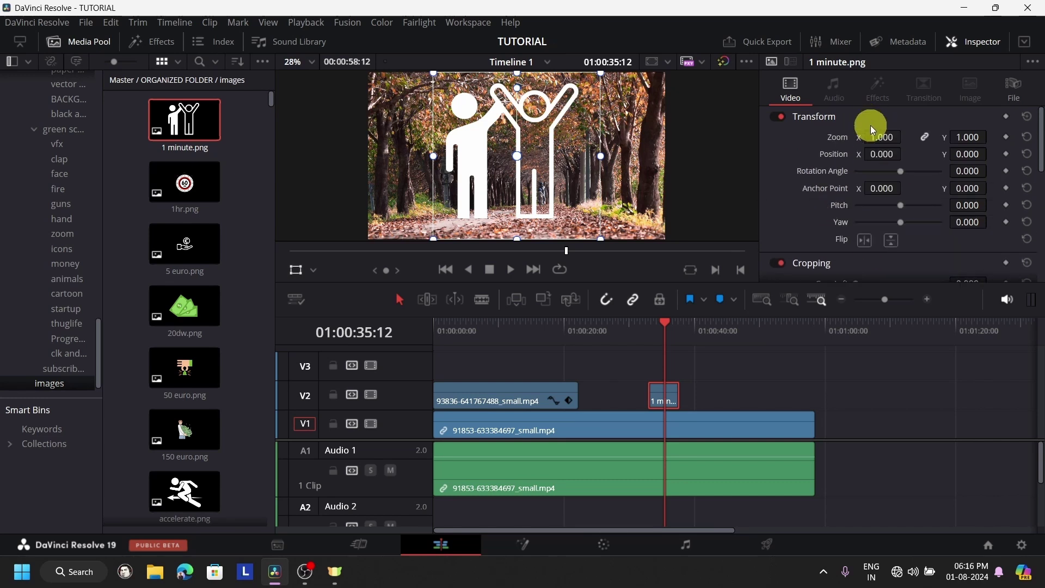
pyautogui.scroll(-3, 831, 198)
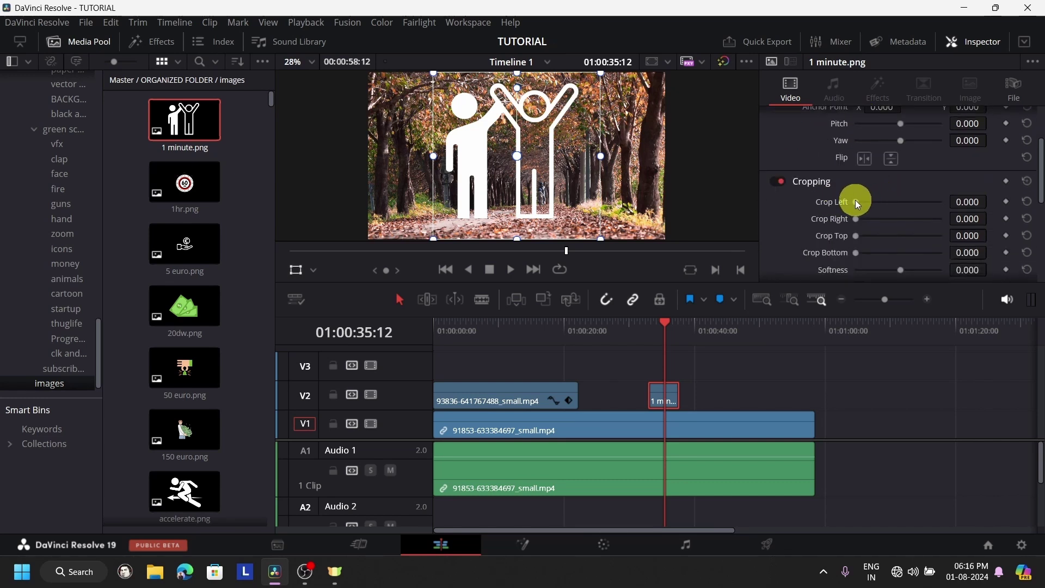
pyautogui.moveTo(856, 205); pyautogui.dragTo(891, 257)
pyautogui.scroll(-3, 901, 188)
pyautogui.moveTo(901, 188); pyautogui.dragTo(949, 200)
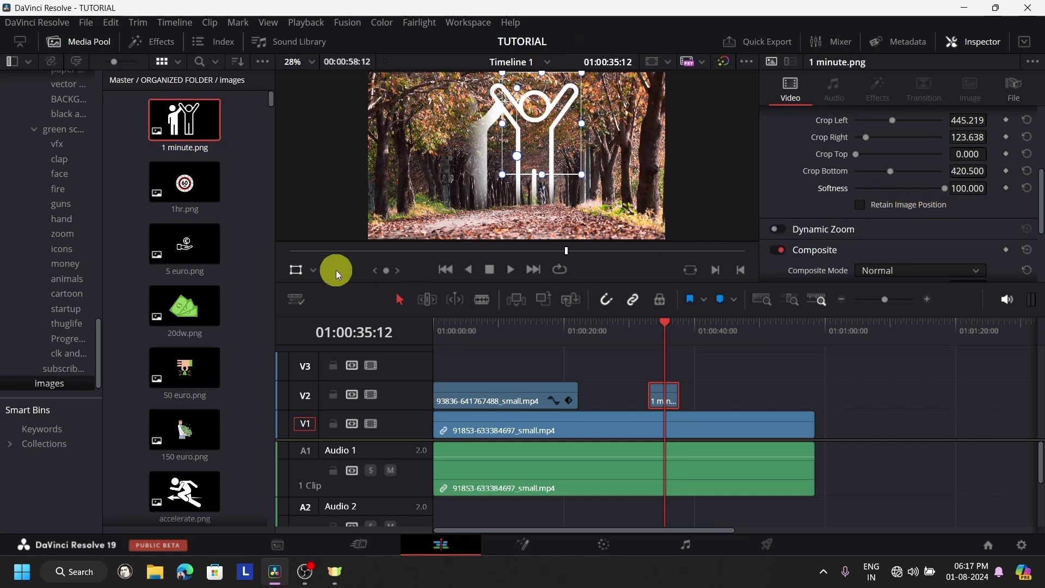
# Scale the cropped 1 minute.png down slightly with the viewer's Transform controls and compare the viewer's Crop and Transform modes
pyautogui.click(308, 272)
pyautogui.click(326, 288)
pyautogui.moveTo(582, 175)
pyautogui.mouseDown()
pyautogui.moveTo(616, 234)
pyautogui.moveTo(576, 173)
pyautogui.mouseUp()
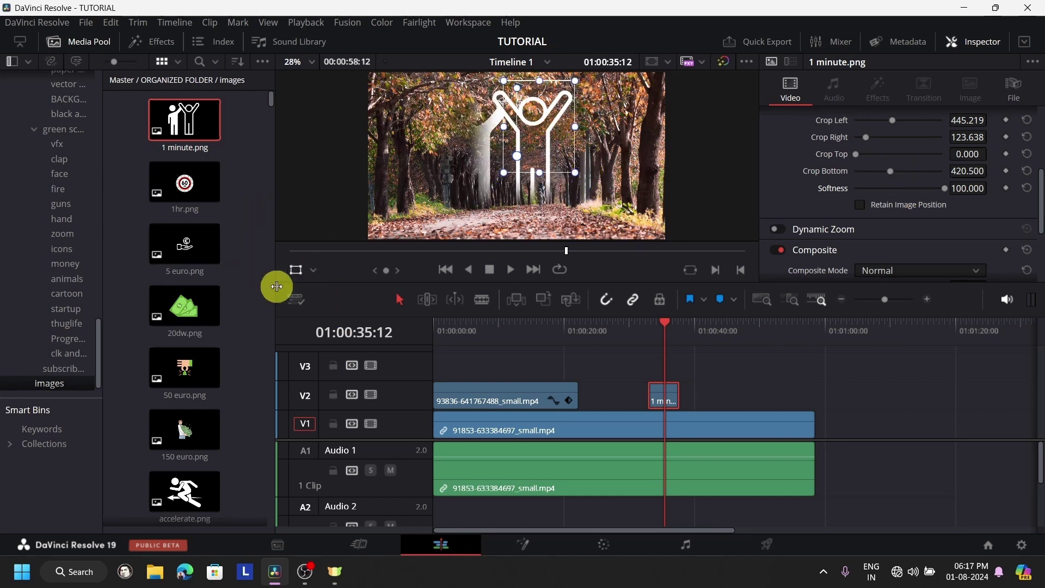
pyautogui.click(312, 270)
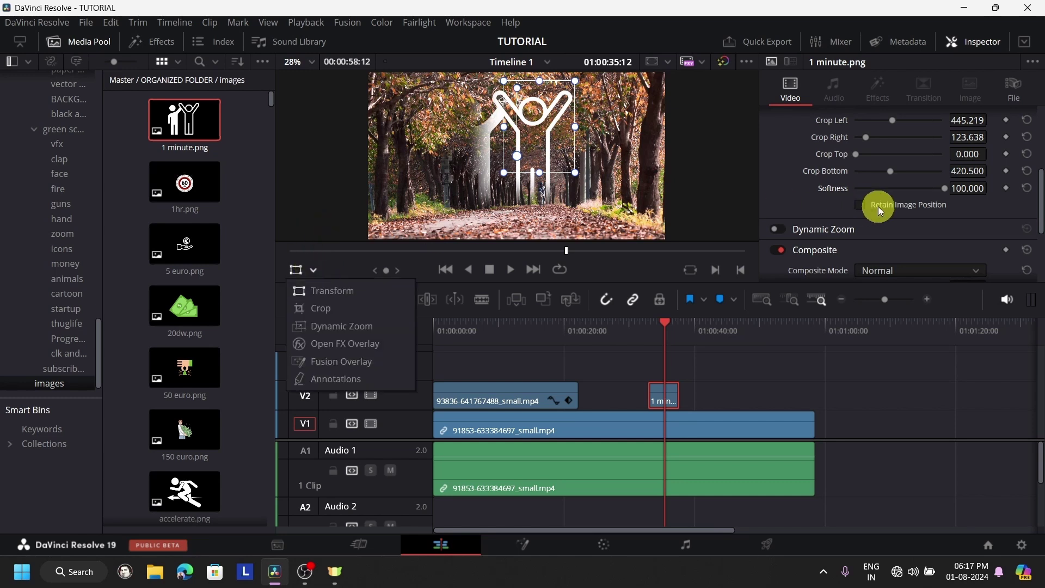
pyautogui.click(335, 304)
pyautogui.click(313, 269)
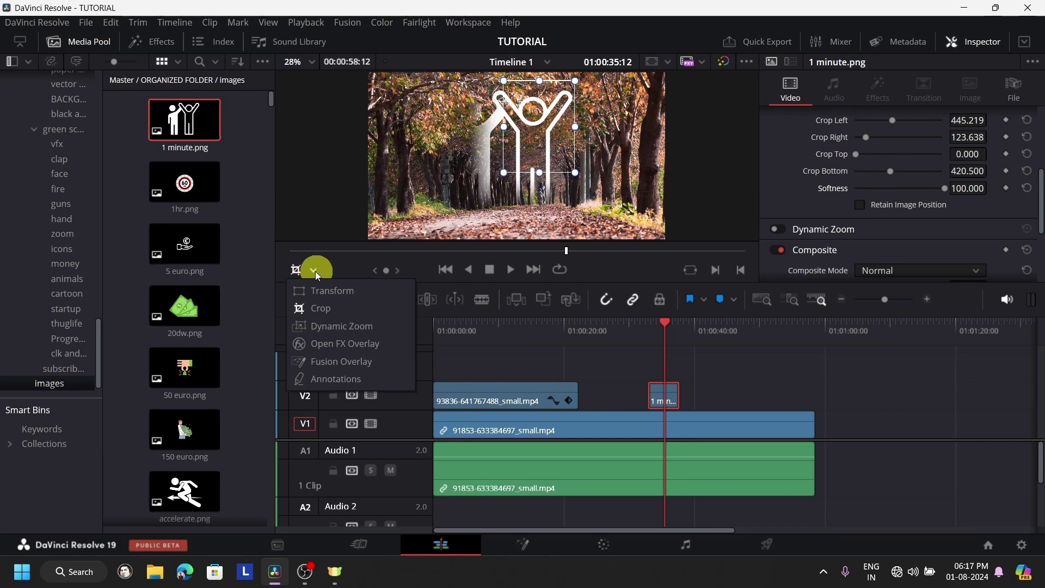
pyautogui.click(328, 292)
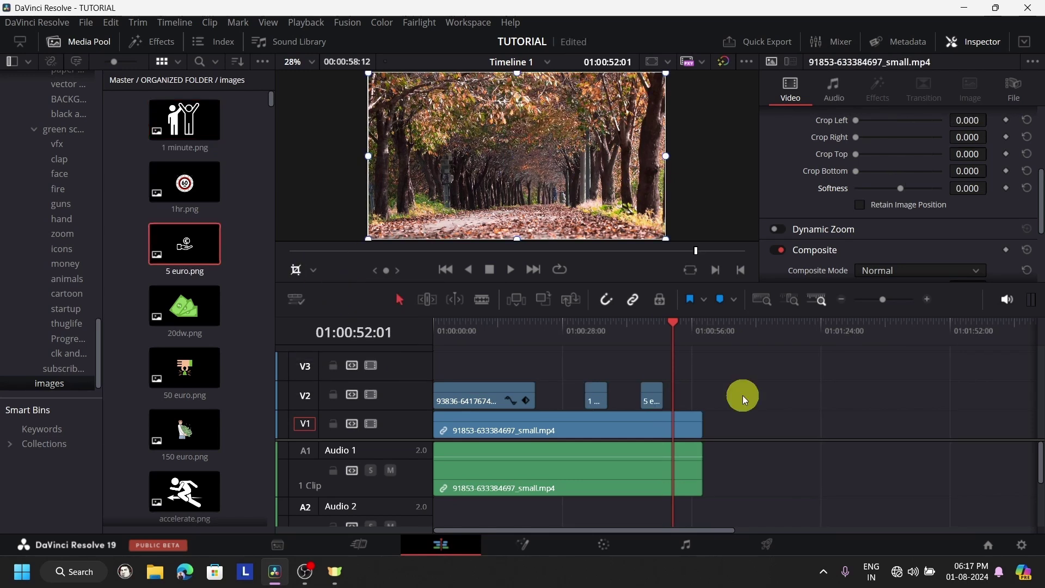
# Try a viewer crop on the 5 euro.png clip at 01:00:47:16, undo it, and crop the image's left side through the Inspector instead
pyautogui.scroll(2, 744, 389)
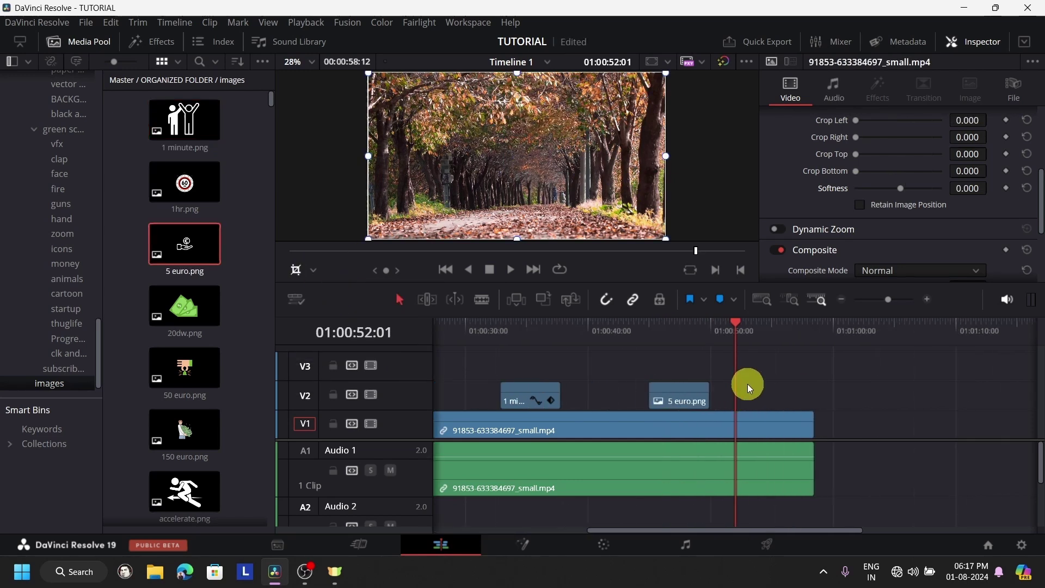
pyautogui.click(682, 343)
pyautogui.click(682, 392)
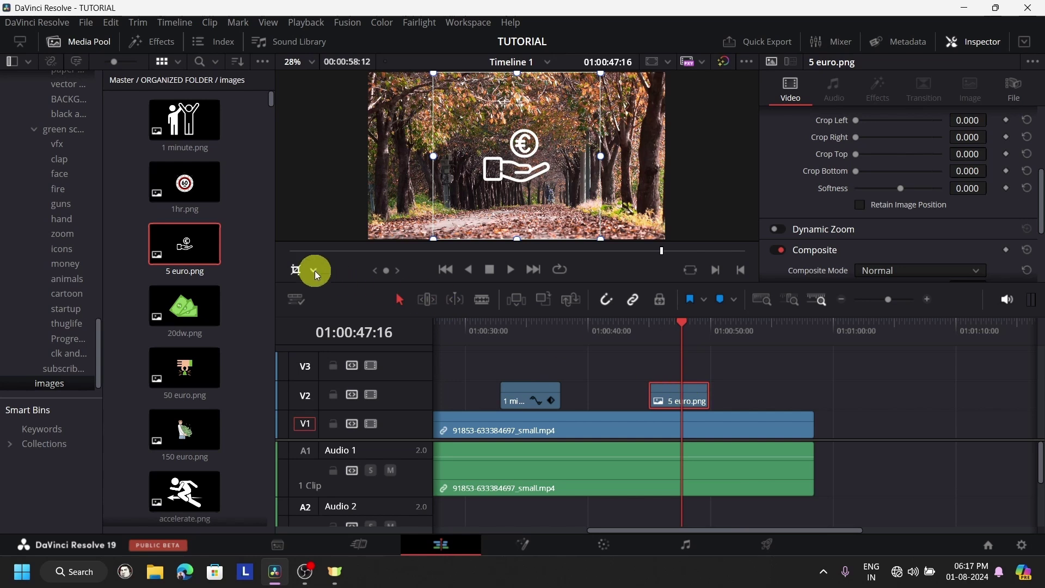
pyautogui.moveTo(603, 237); pyautogui.dragTo(507, 231)
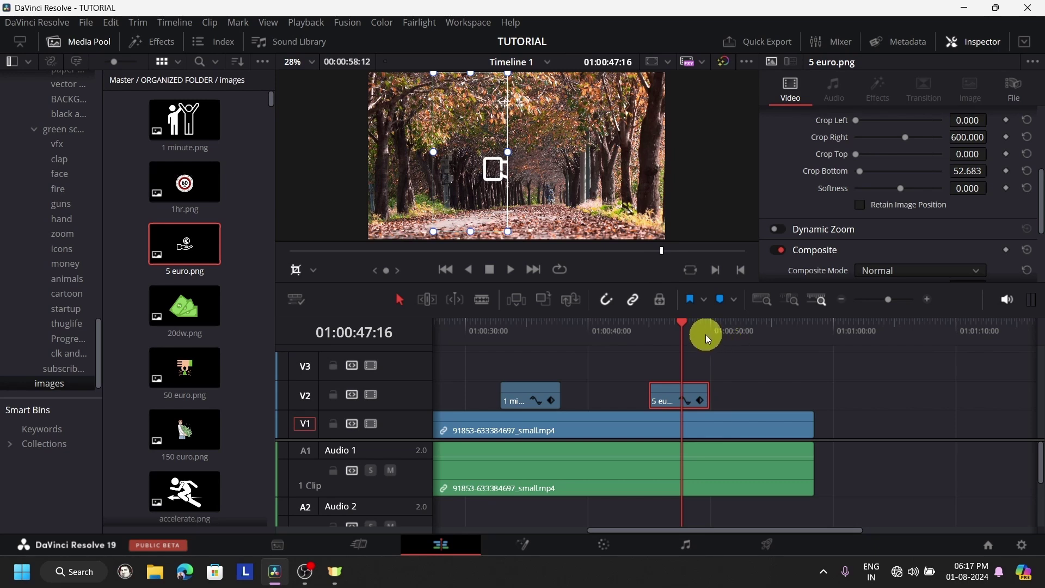
pyautogui.hotkey('ctrl', 'z')
pyautogui.scroll(2, 827, 214)
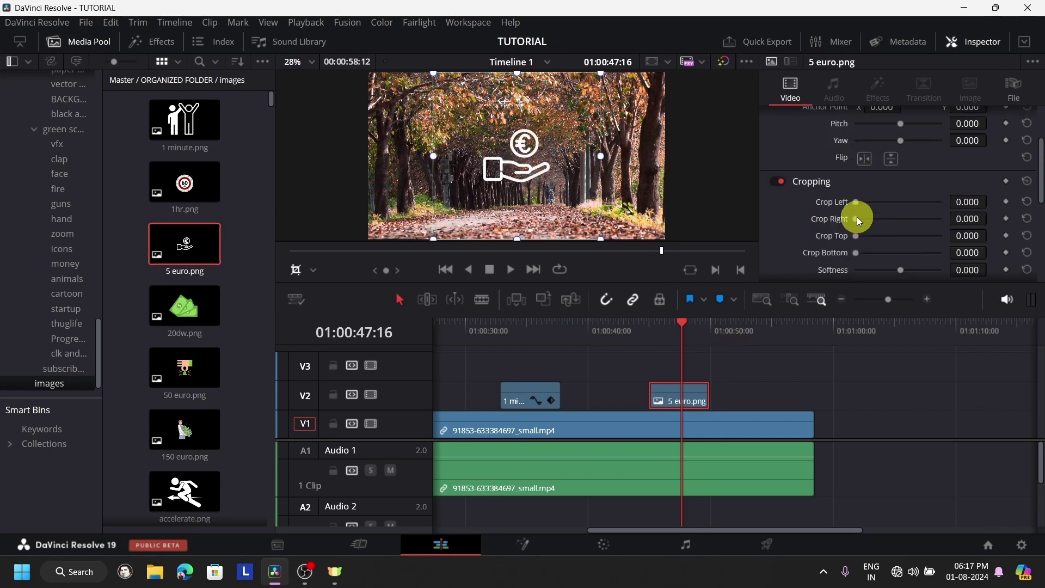
pyautogui.moveTo(857, 204); pyautogui.dragTo(905, 229)
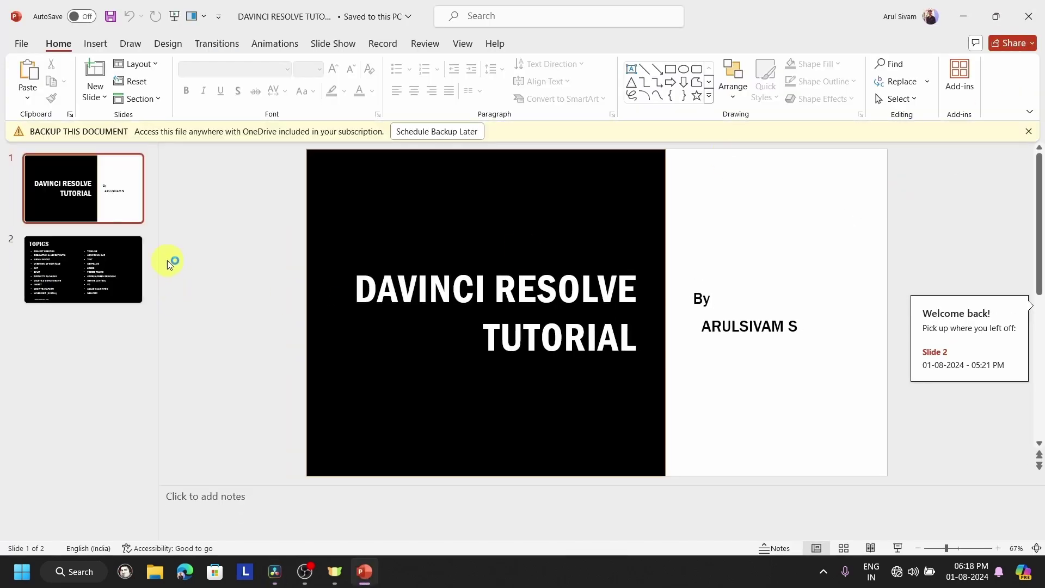
# Review the Topics slide of the PowerPoint presentation and return to DaVinci Resolve
pyautogui.click(109, 268)
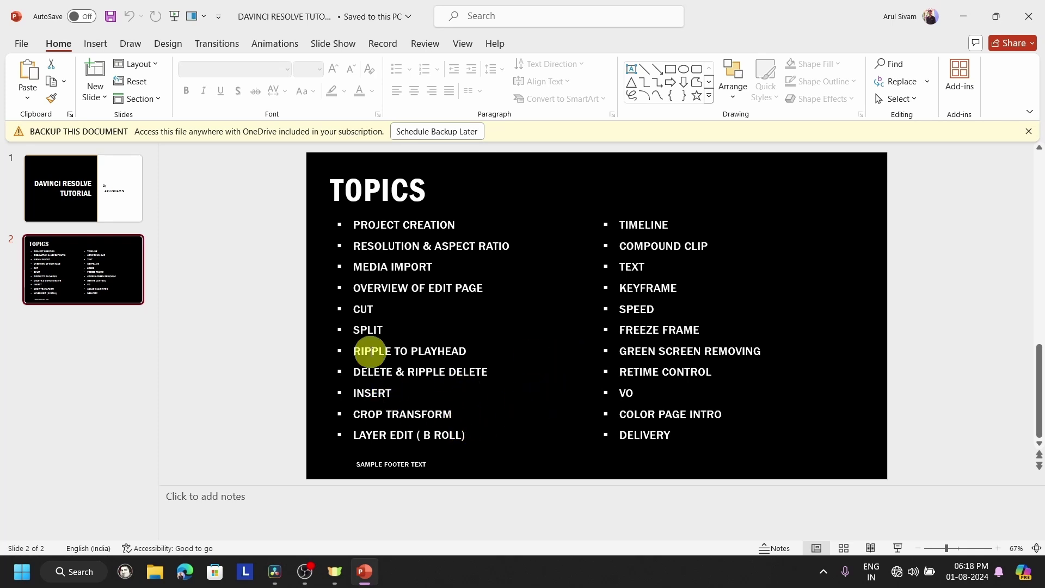
pyautogui.click(963, 7)
pyautogui.moveTo(172, 189); pyautogui.dragTo(445, 424)
pyautogui.moveTo(527, 427); pyautogui.dragTo(506, 430)
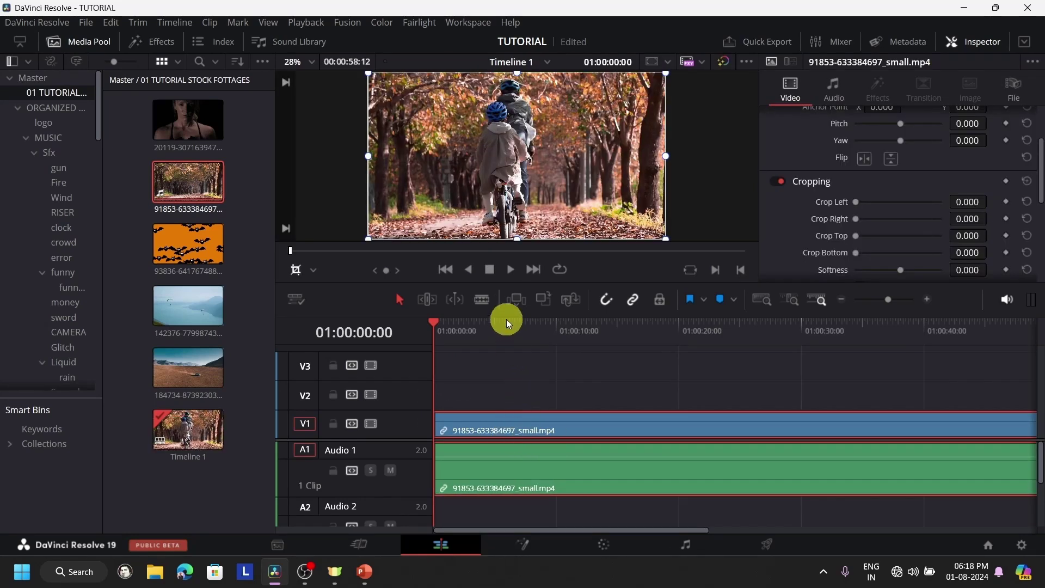
pyautogui.click(511, 270)
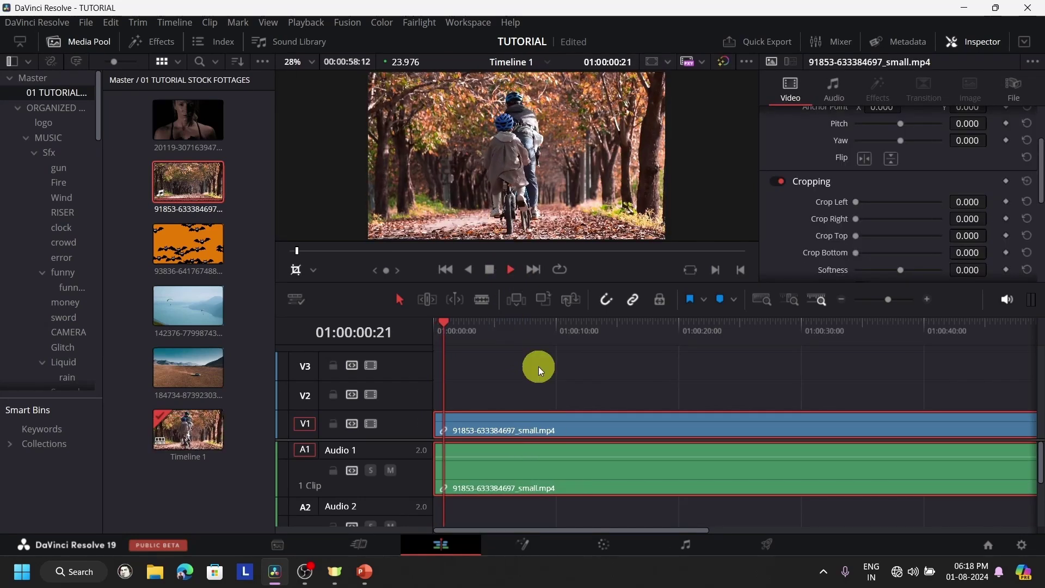
pyautogui.scroll(-2, 544, 377)
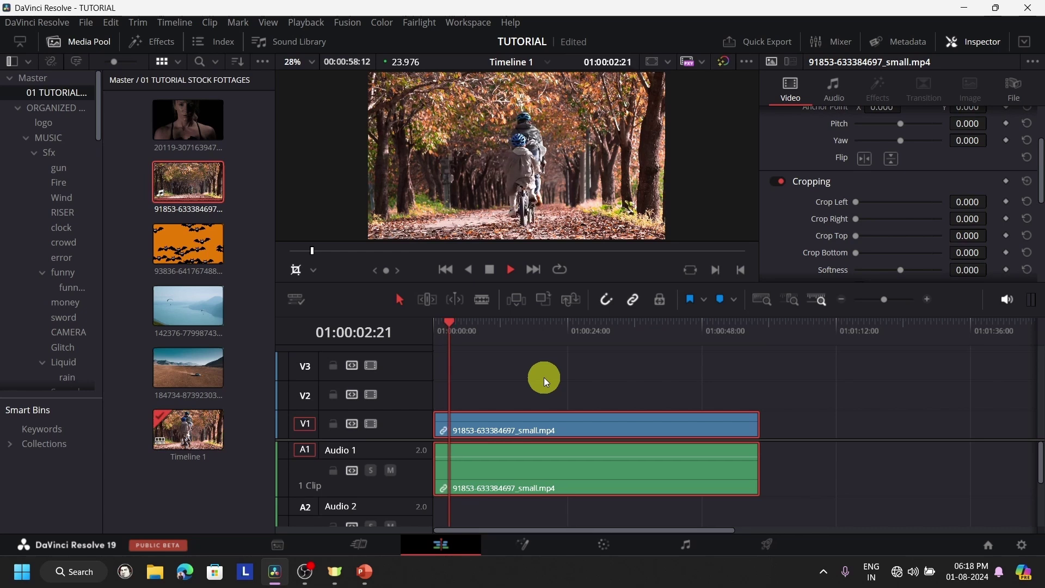
pyautogui.click(493, 266)
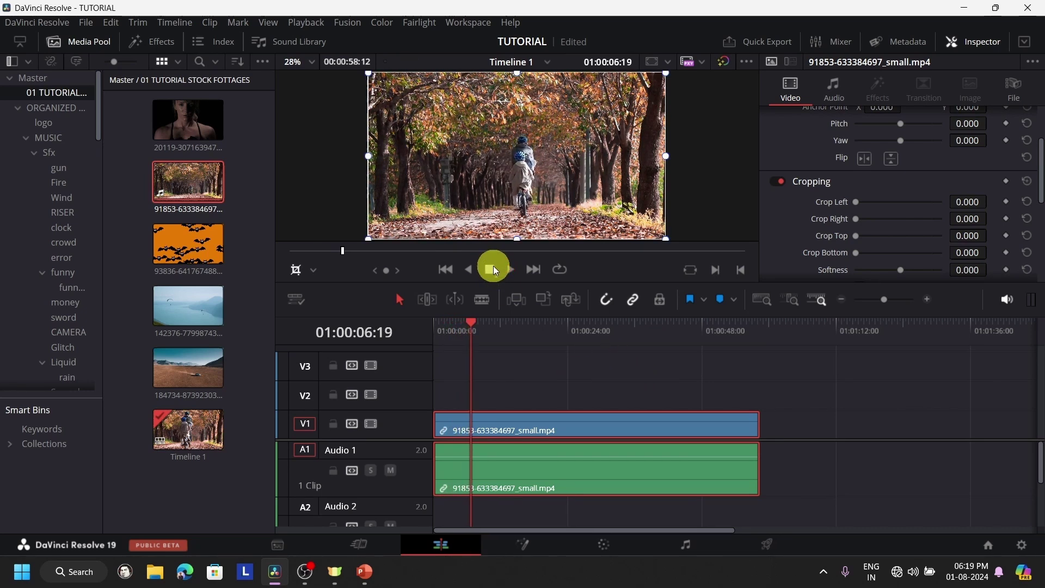
# Play the clip from the start, stop at 01:00:02:00 and split its video and audio there
pyautogui.moveTo(478, 339); pyautogui.dragTo(434, 357)
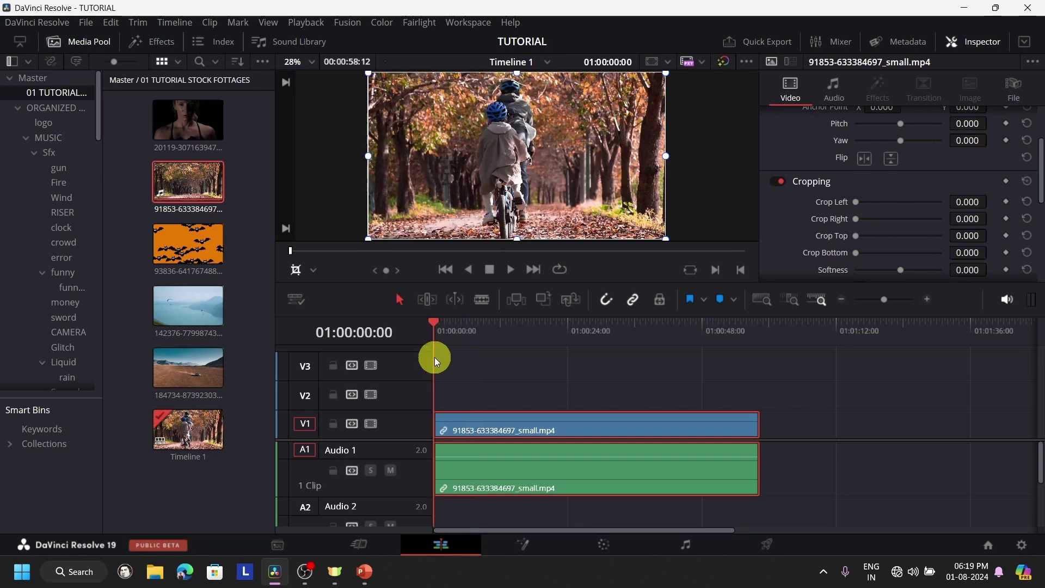
pyautogui.click(507, 271)
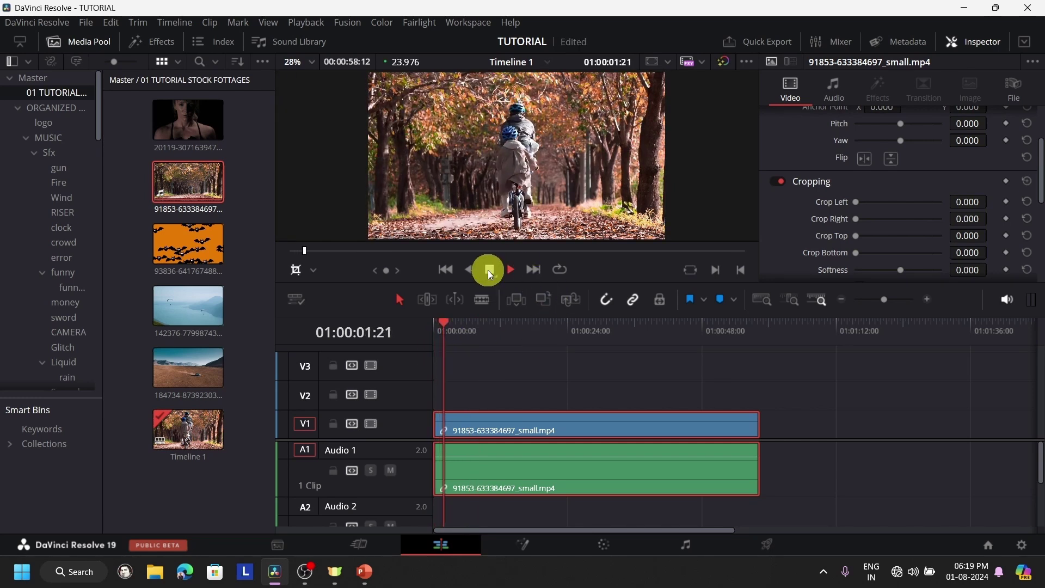
pyautogui.click(489, 271)
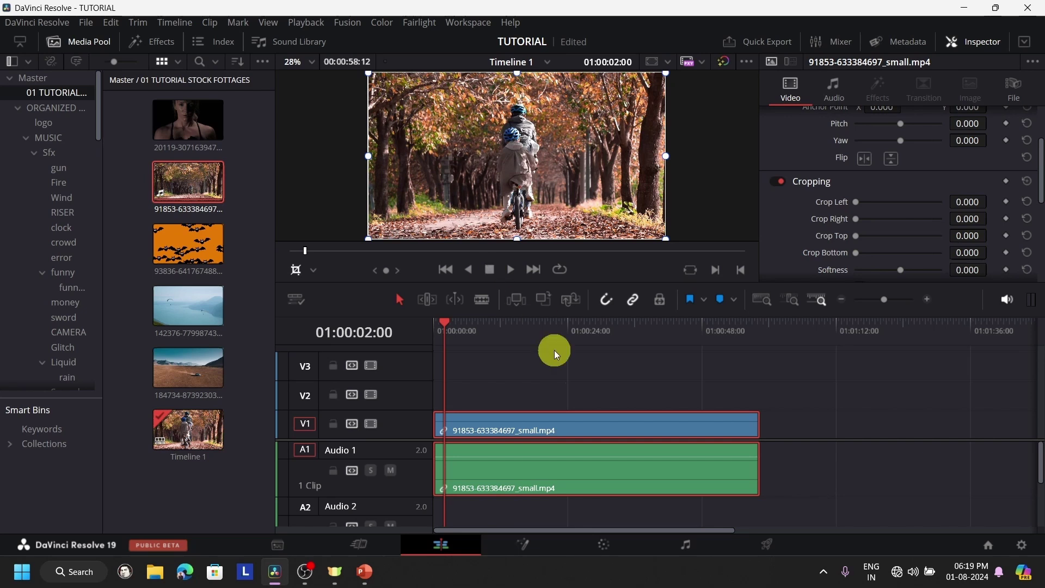
pyautogui.scroll(3, 569, 397)
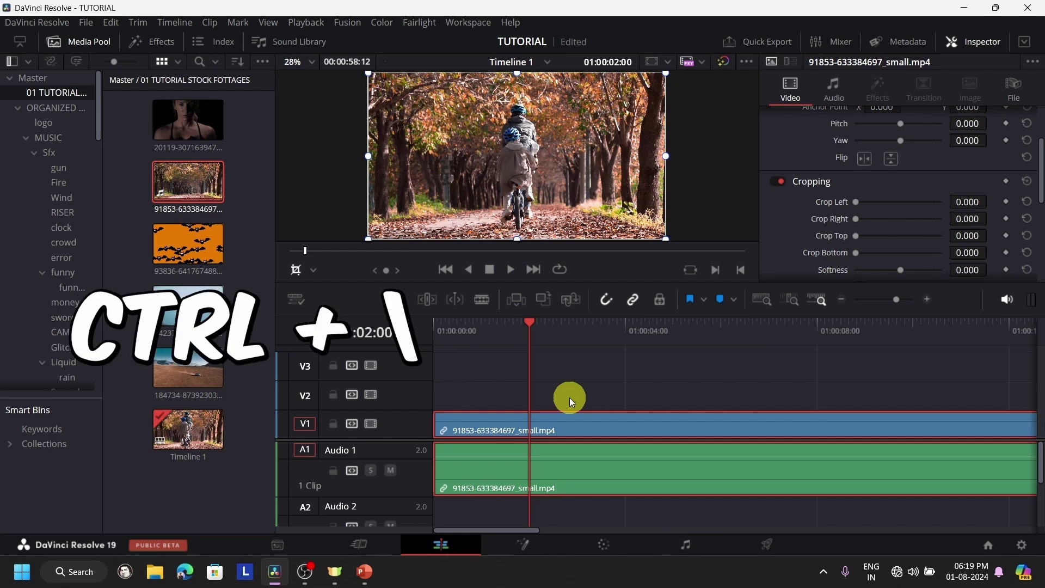
pyautogui.hotkey('ctrl', '\\')
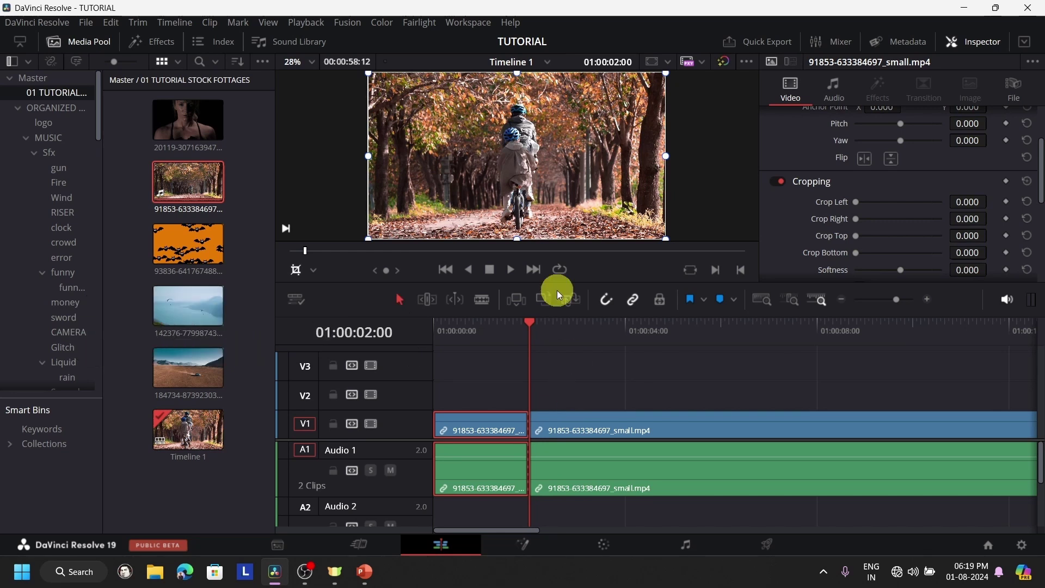
# Return to the timeline start, select the segment after the split and place the playhead at 01:00:03:19
pyautogui.moveTo(531, 336); pyautogui.dragTo(437, 373)
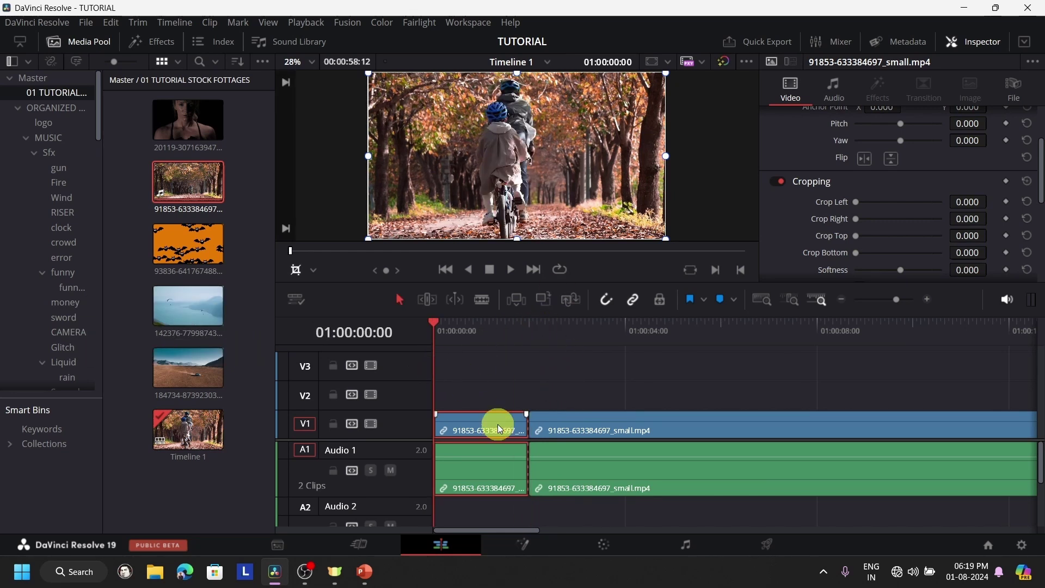
pyautogui.click(630, 433)
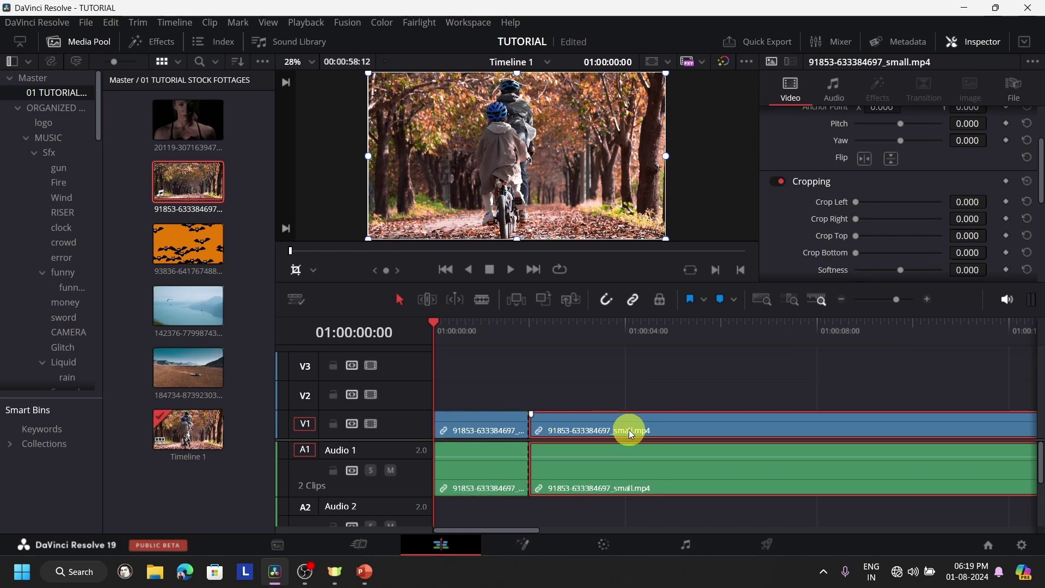
pyautogui.click(616, 343)
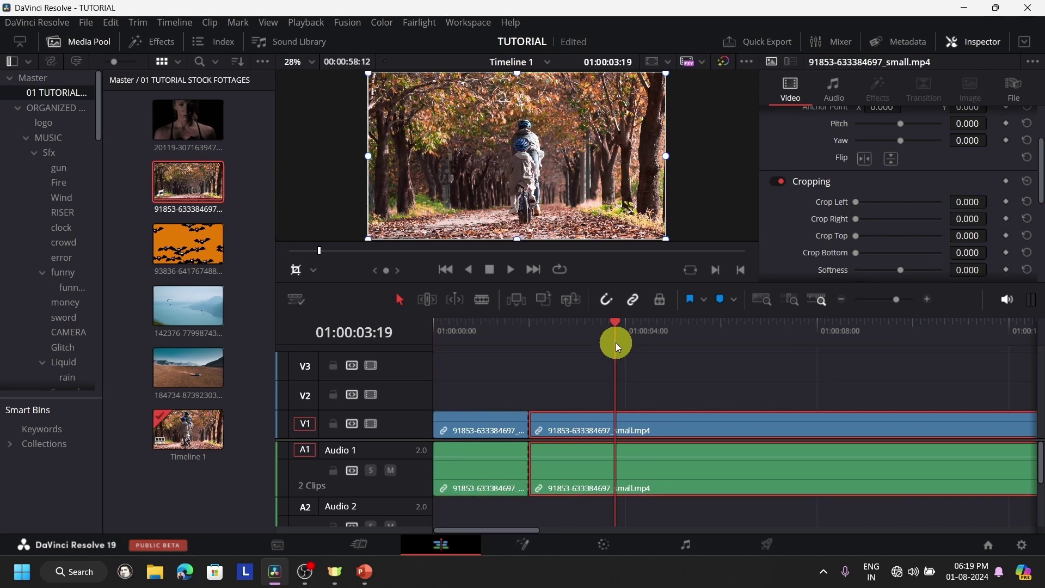
# Split the clip's video and audio at 01:00:02:20, 01:00:03:23, 01:00:05:10 and 01:00:06:17
pyautogui.click(569, 342)
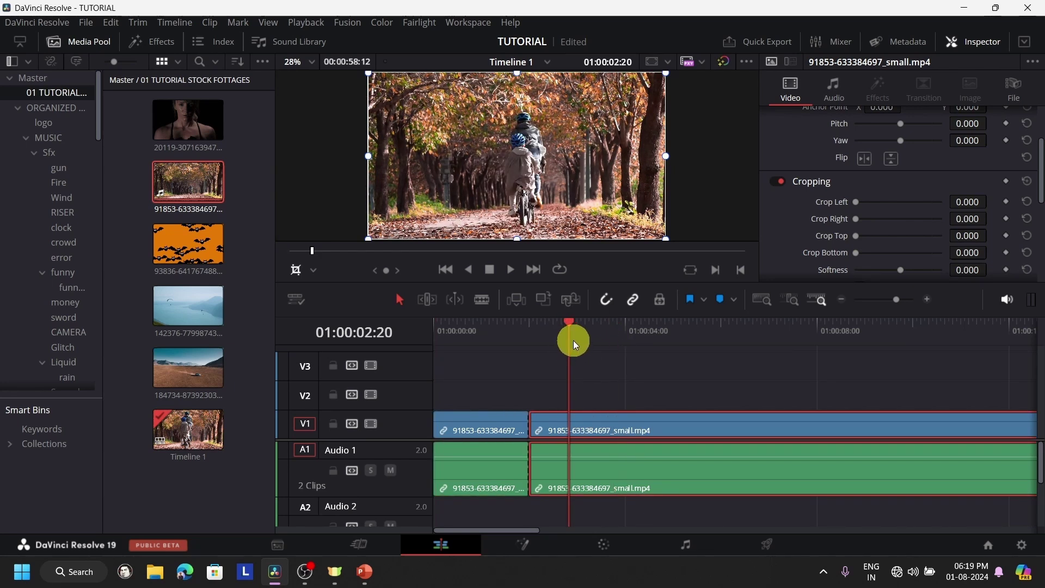
pyautogui.click(687, 352)
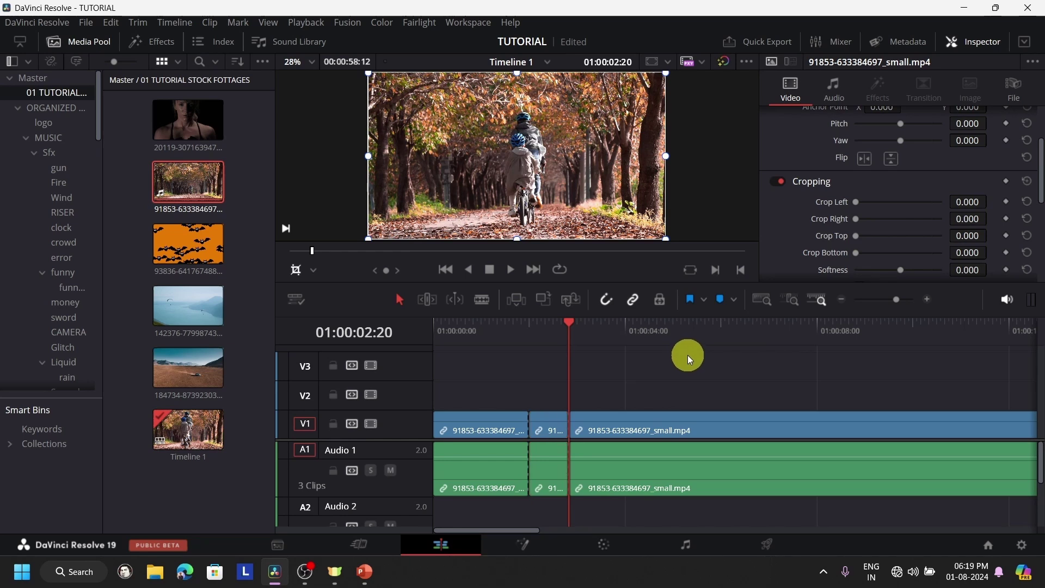
pyautogui.click(623, 336)
pyautogui.hotkey('ctrl', 'b')
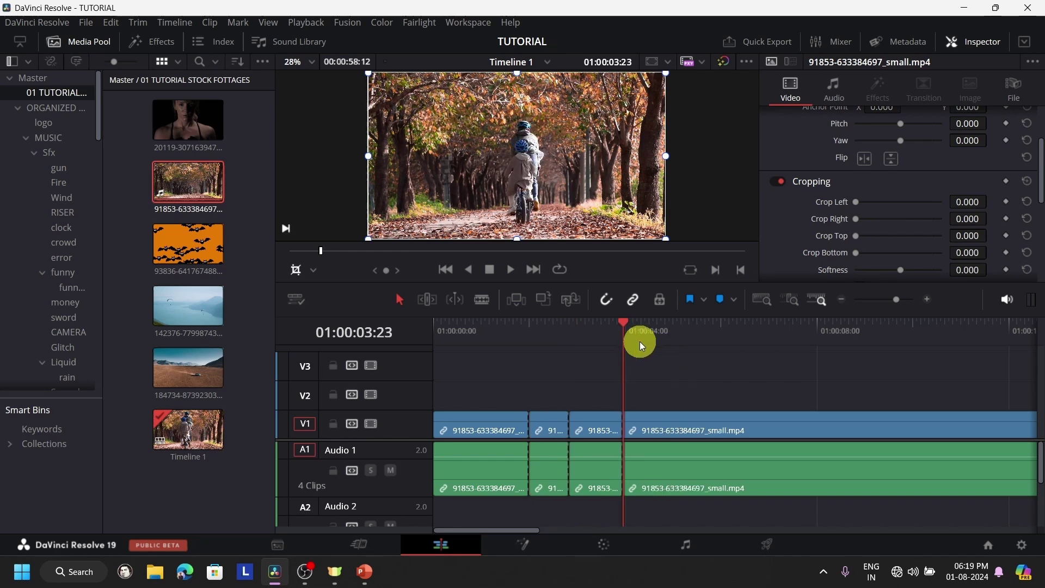
pyautogui.click(693, 337)
pyautogui.hotkey('ctrl', 'b')
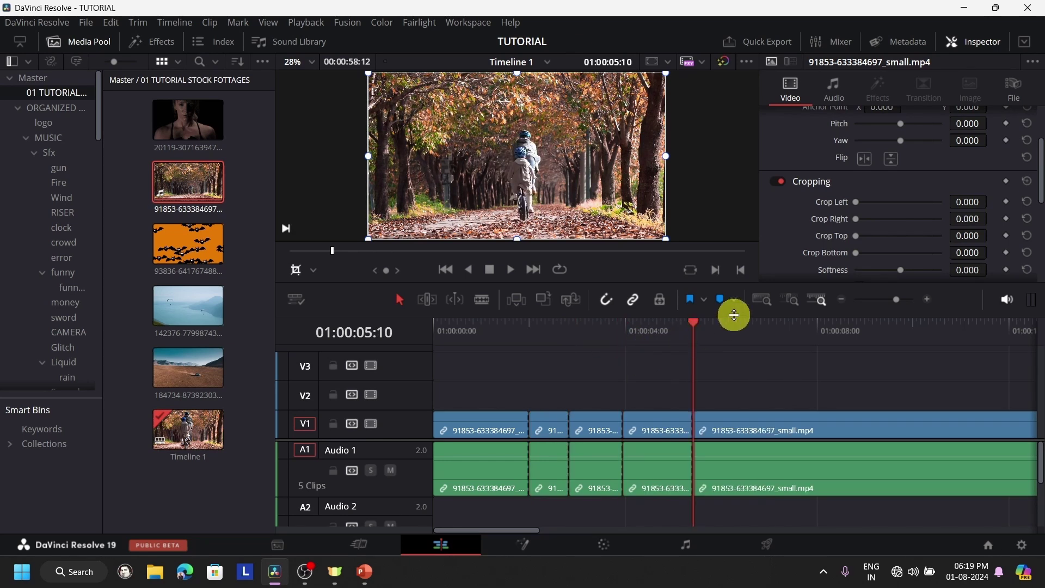
pyautogui.click(756, 336)
pyautogui.hotkey('ctrl', 'b')
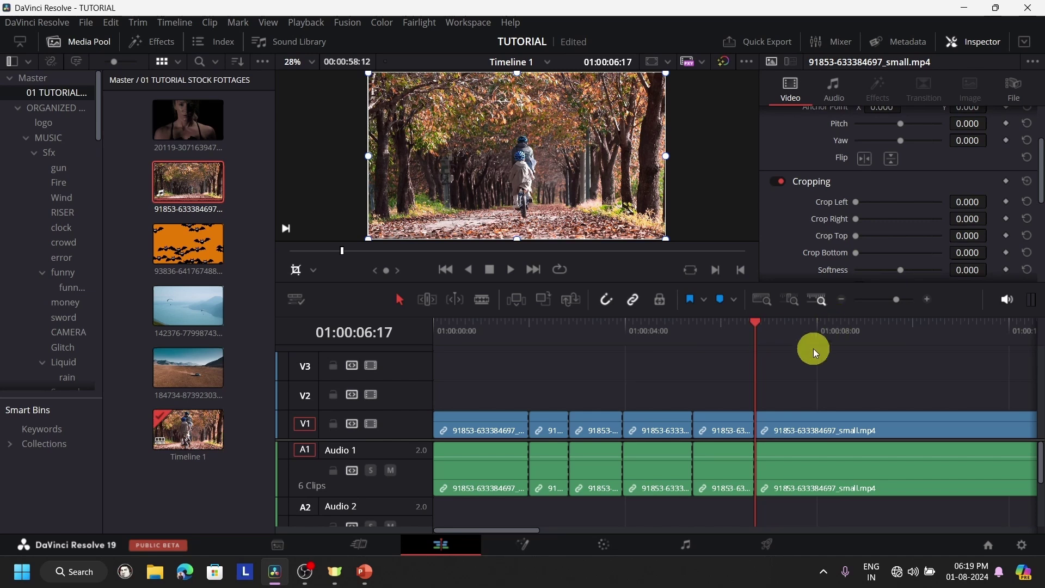
# Place the playhead at 01:00:08:01 and use the Blade tool to make seven cuts in the last segment, between about 01:00:07 and 01:00:11
pyautogui.click(820, 332)
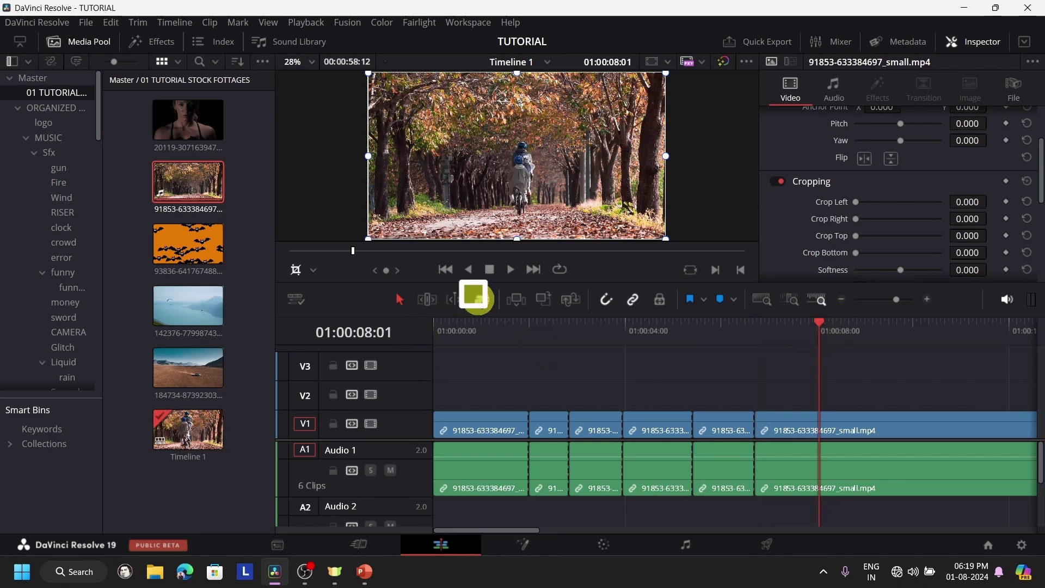
pyautogui.click(483, 306)
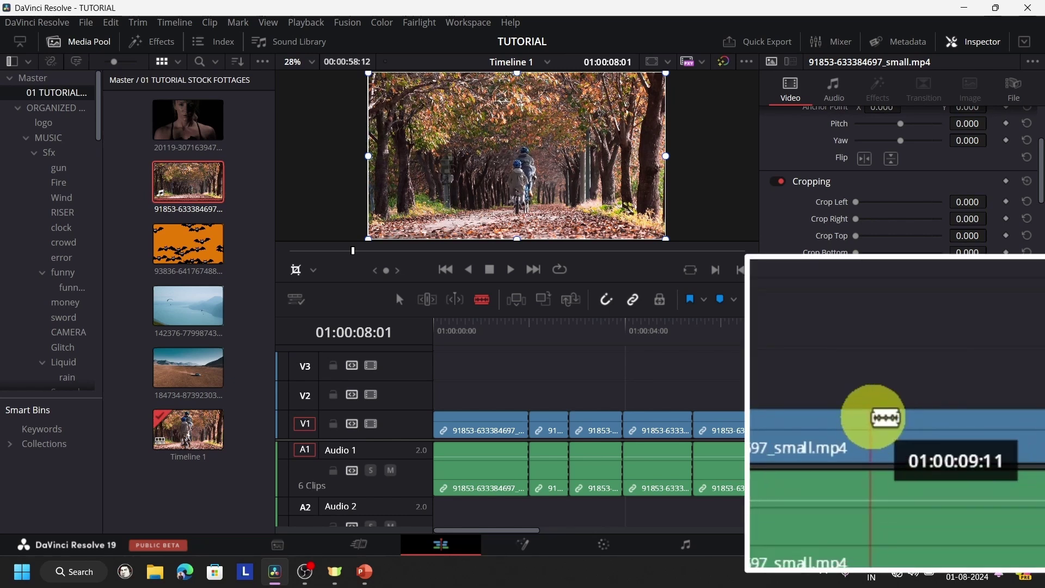
pyautogui.click(889, 419)
pyautogui.click(935, 419)
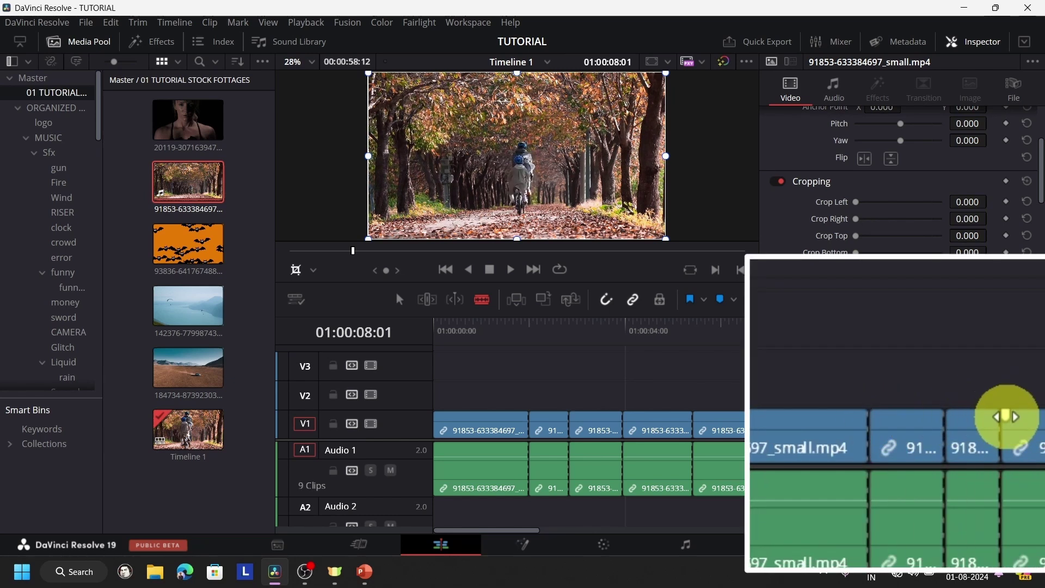
pyautogui.click(1005, 416)
pyautogui.click(805, 416)
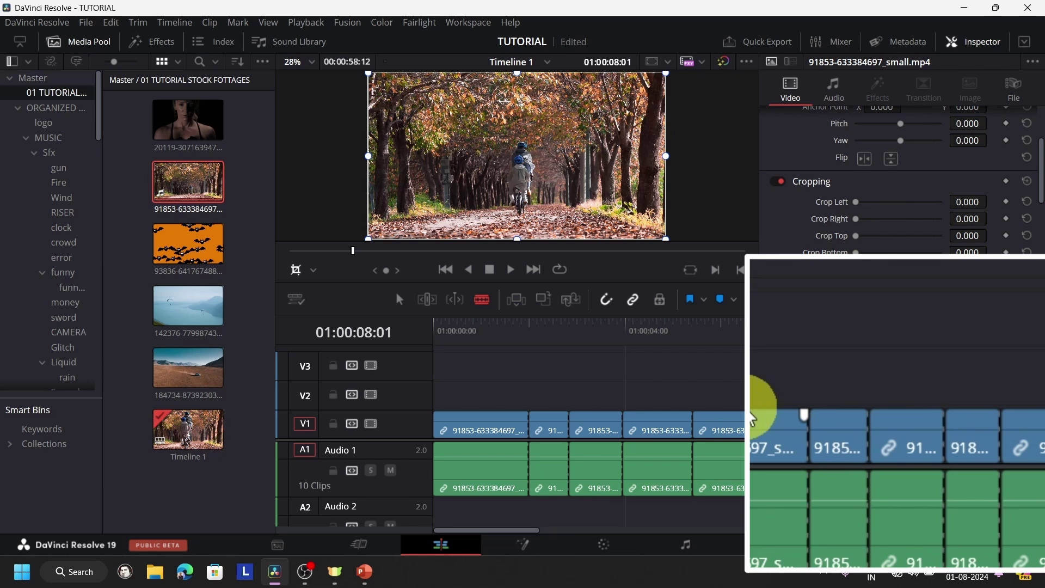
pyautogui.click(821, 419)
pyautogui.click(805, 419)
pyautogui.click(792, 419)
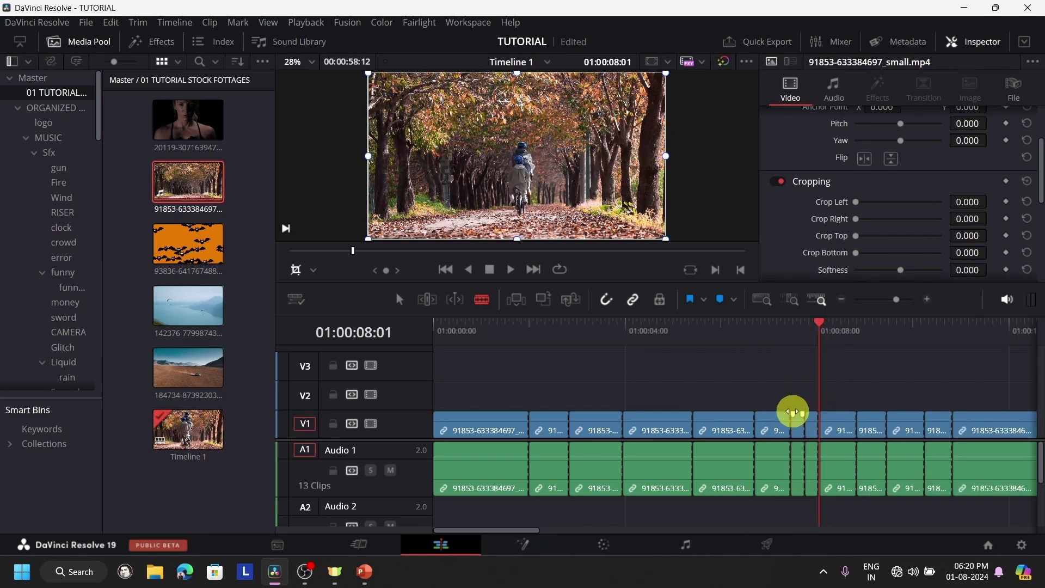
# Make six more blade cuts in the longer segments on V1, between about 01:00:01 and 01:00:07
pyautogui.click(472, 419)
pyautogui.click(500, 419)
pyautogui.click(601, 419)
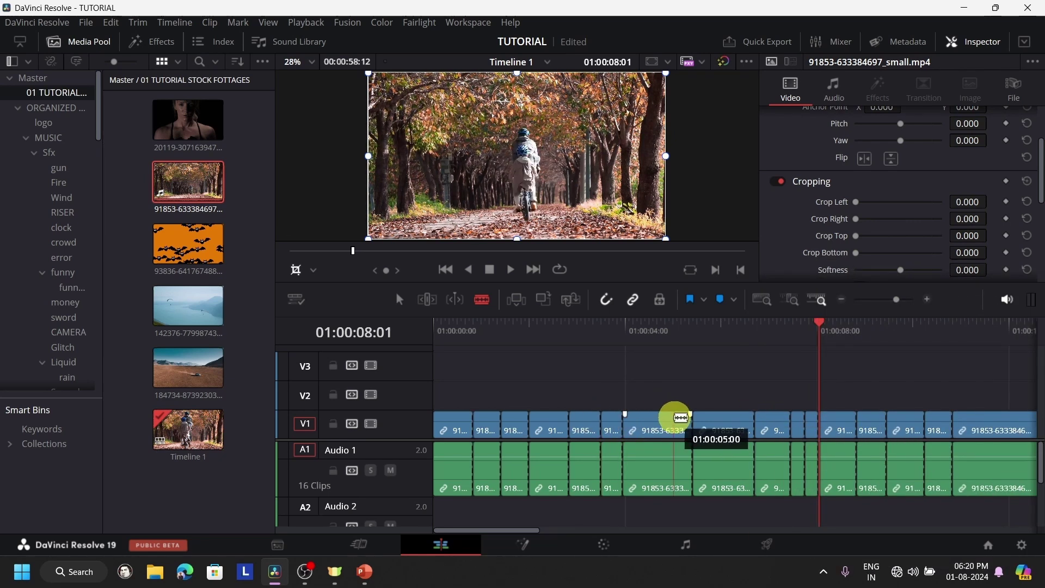
pyautogui.click(657, 417)
pyautogui.click(717, 417)
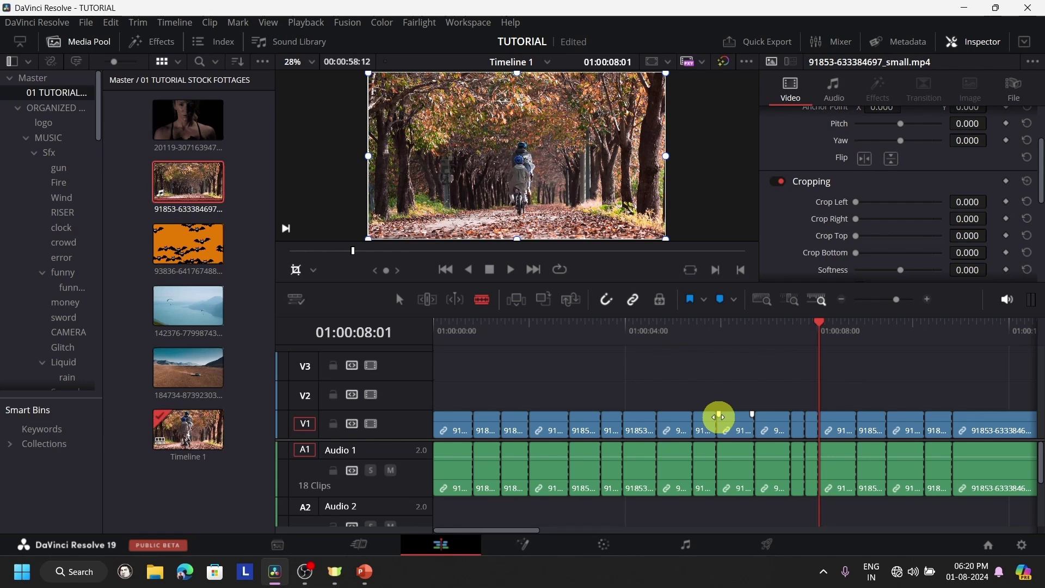
pyautogui.click(773, 415)
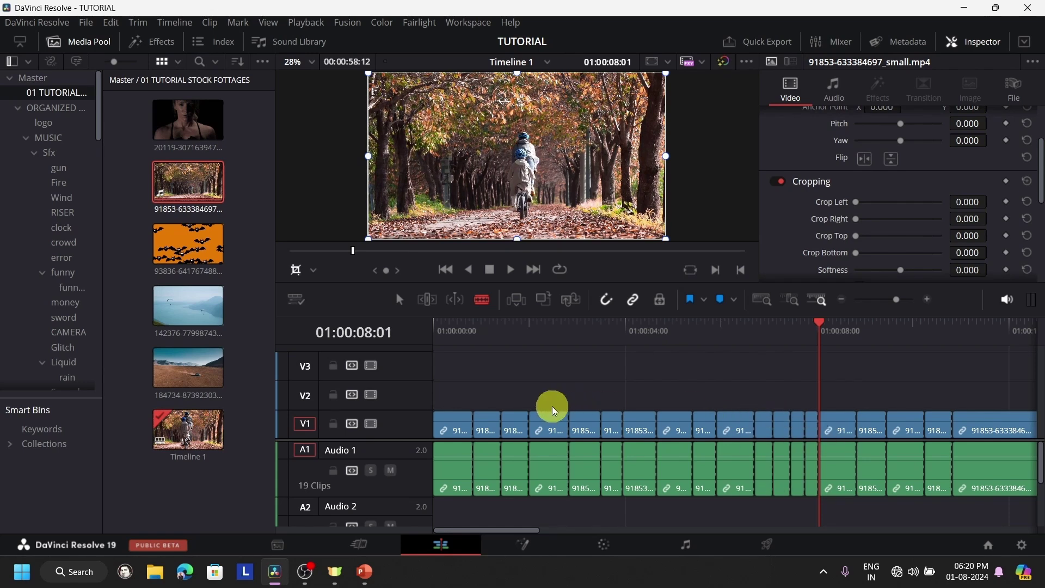
# Add seven finer blade cuts to the segments within the first five seconds and place the playhead at 01:00:06:17
pyautogui.click(461, 413)
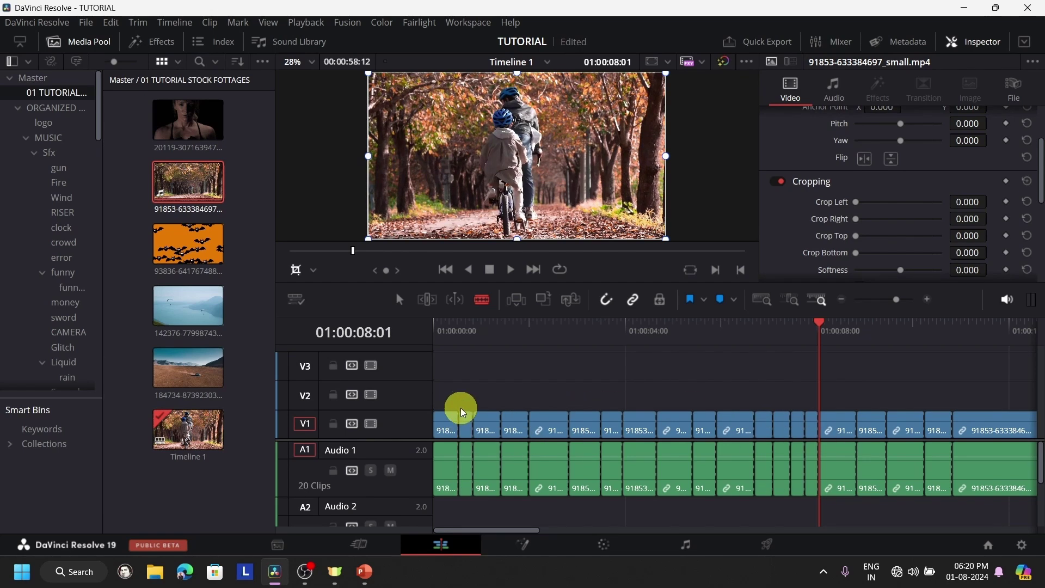
pyautogui.click(590, 414)
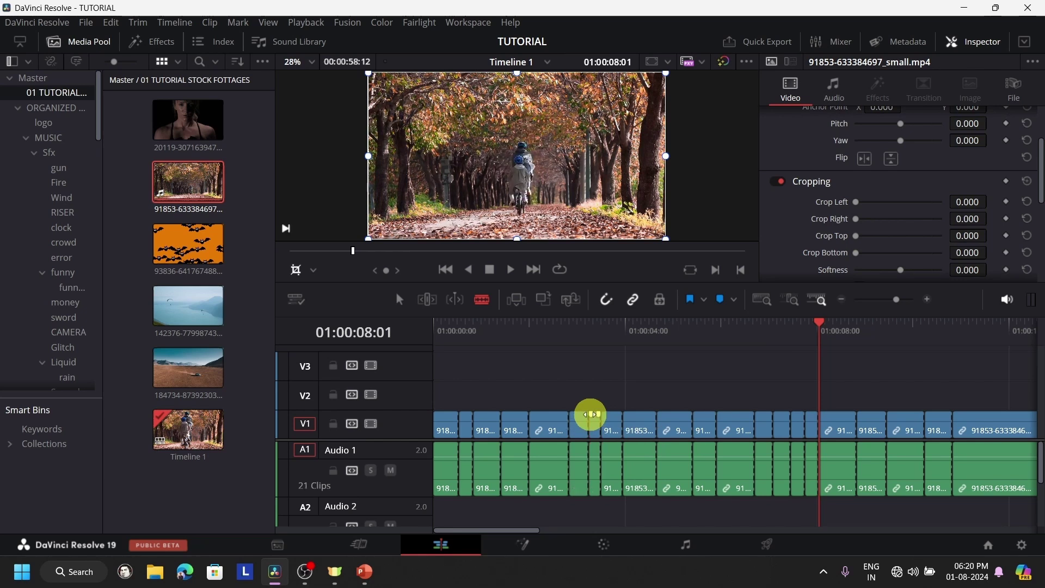
pyautogui.click(585, 415)
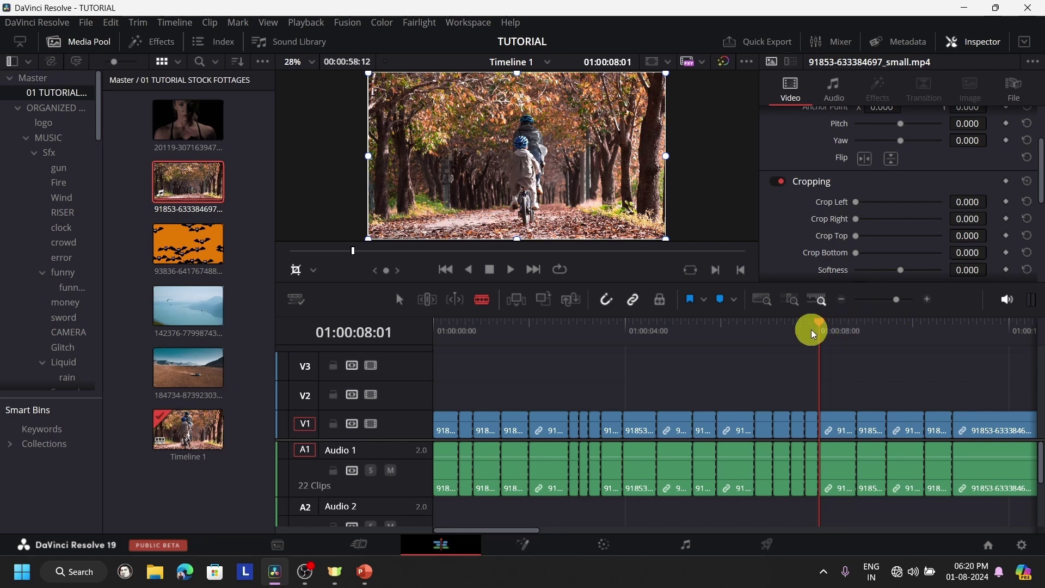
pyautogui.click(755, 330)
pyautogui.click(606, 414)
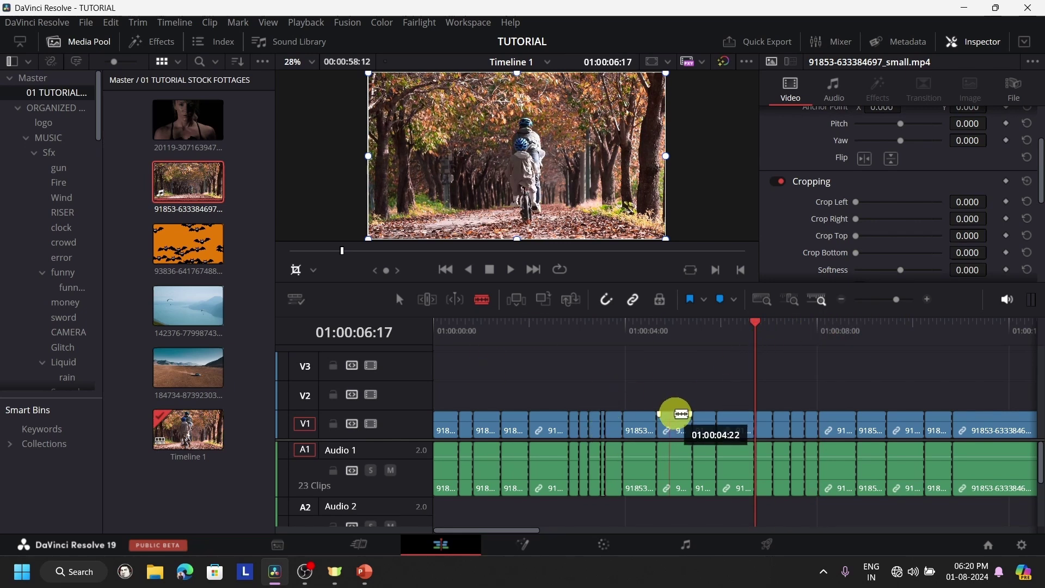
pyautogui.click(674, 414)
pyautogui.click(633, 422)
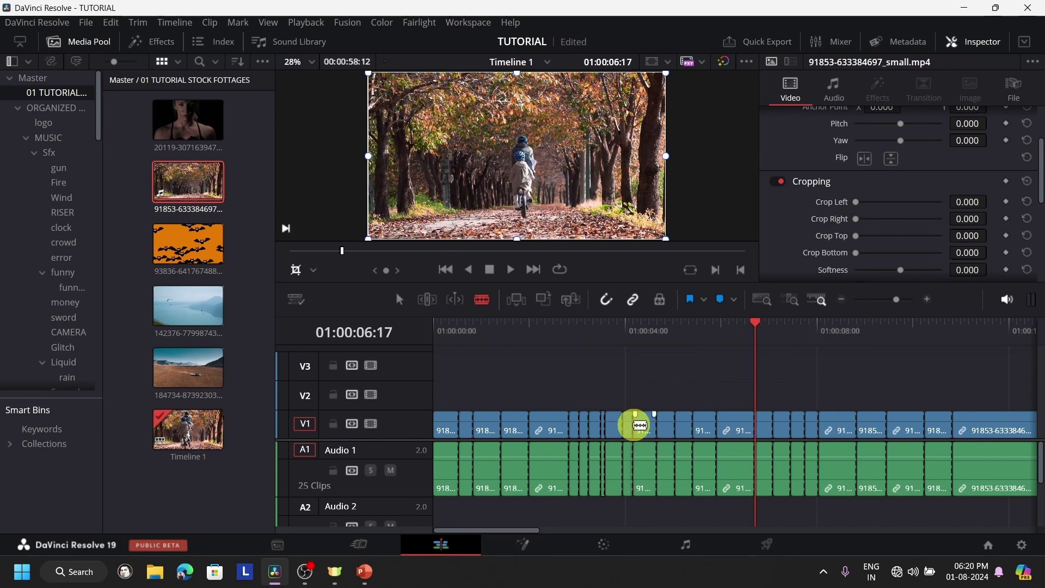
pyautogui.click(646, 423)
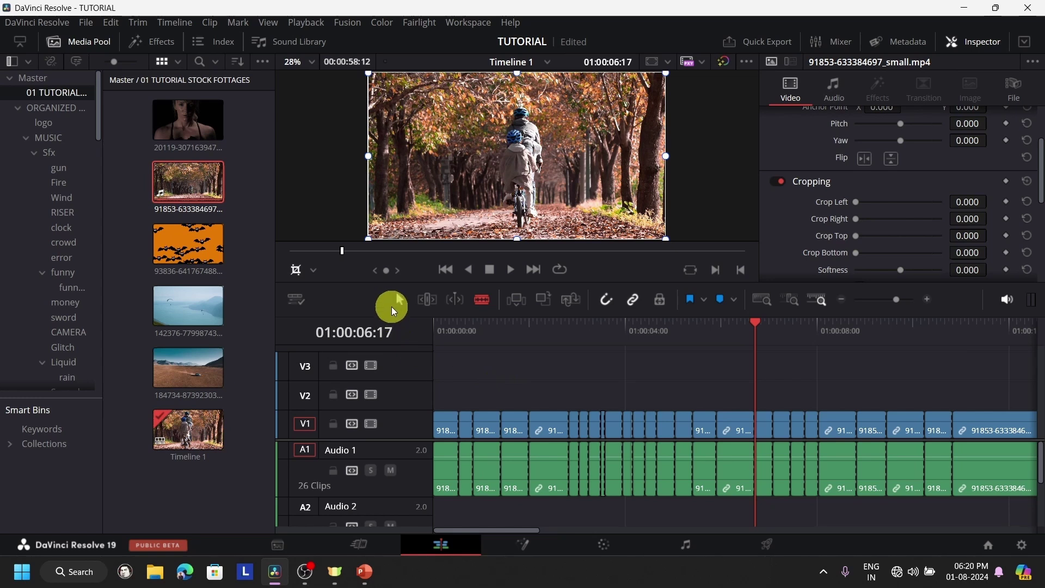
pyautogui.click(399, 300)
pyautogui.click(520, 420)
pyautogui.click(554, 422)
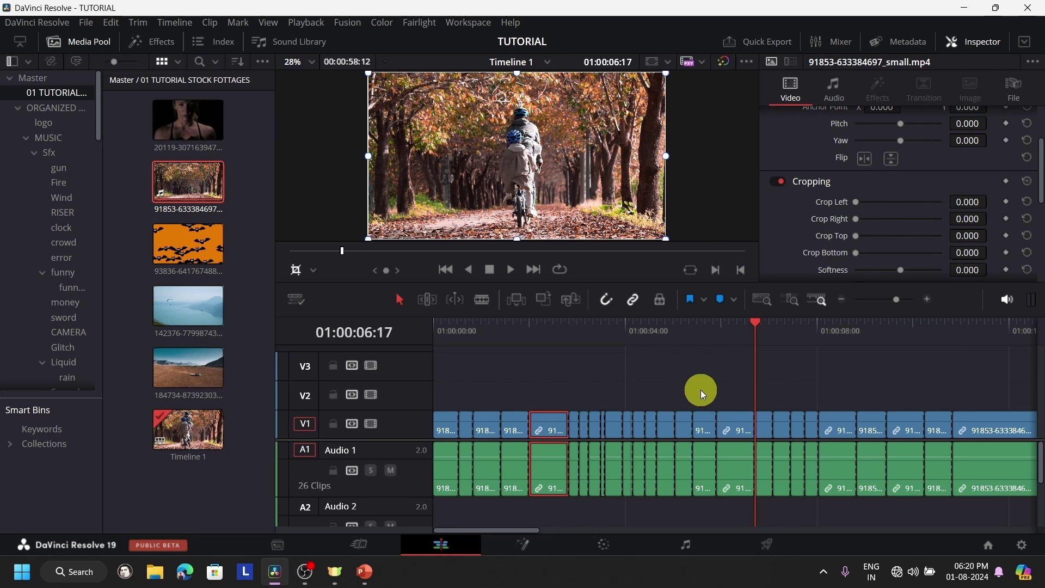
pyautogui.hscroll(4, 701, 389)
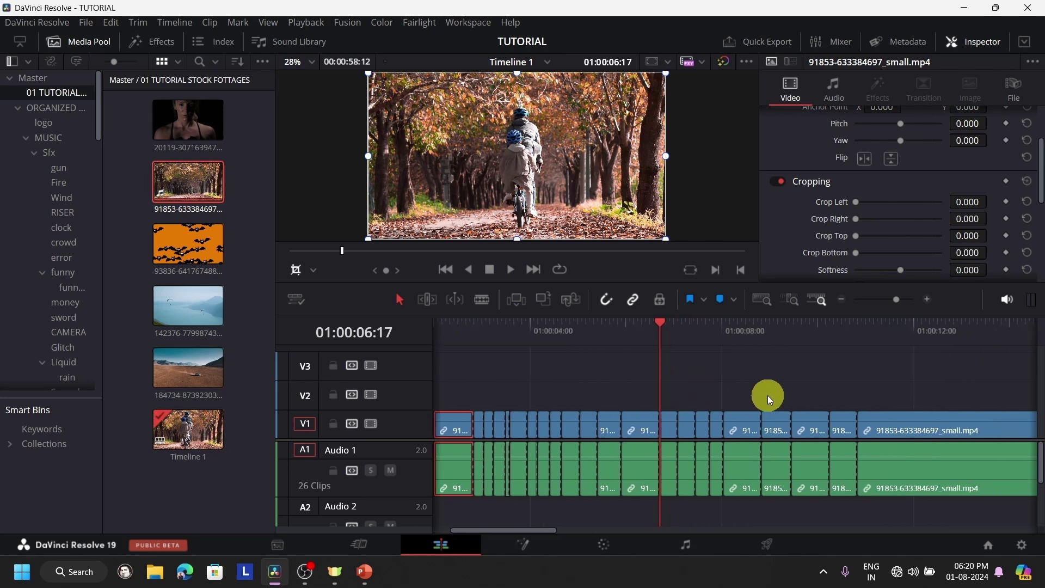
pyautogui.scroll(-5, 768, 395)
pyautogui.hotkey('ctrl', 'a')
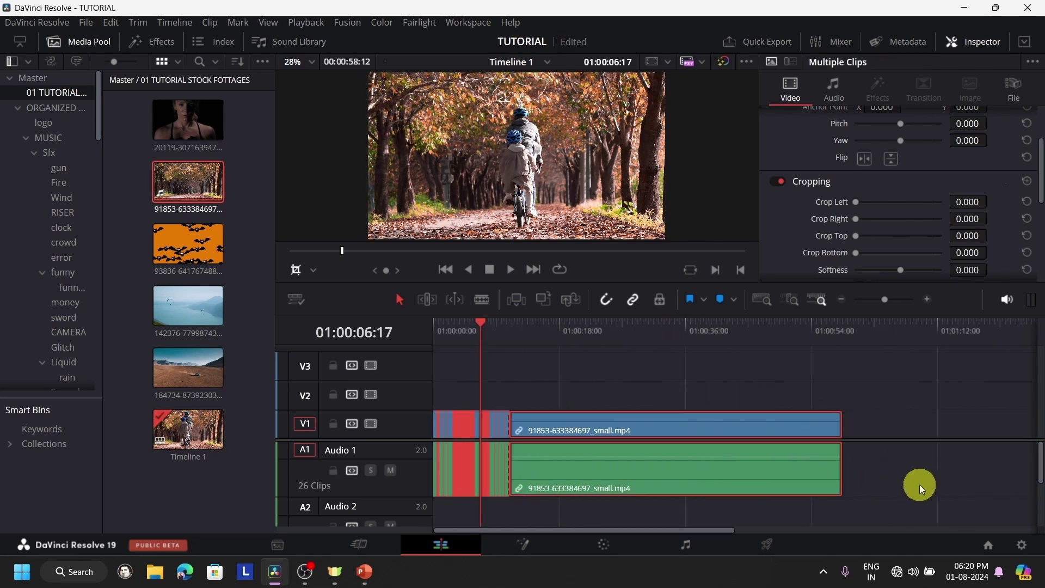
pyautogui.press('Delete')
pyautogui.moveTo(187, 185); pyautogui.dragTo(458, 419)
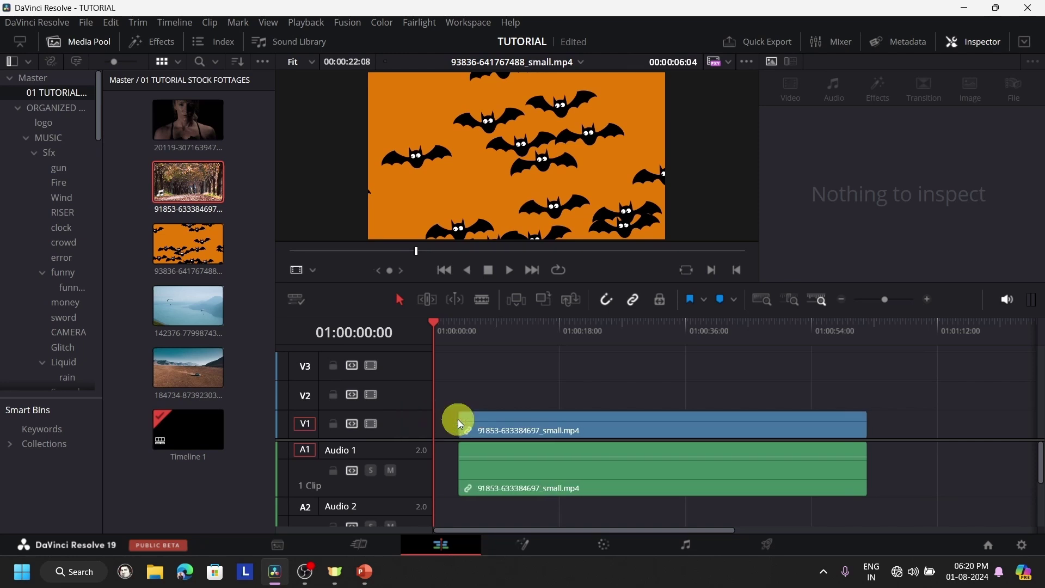
pyautogui.click(527, 426)
# Play the clip briefly from the start, rewind, and split its video and audio at 01:00:07:09
pyautogui.click(505, 273)
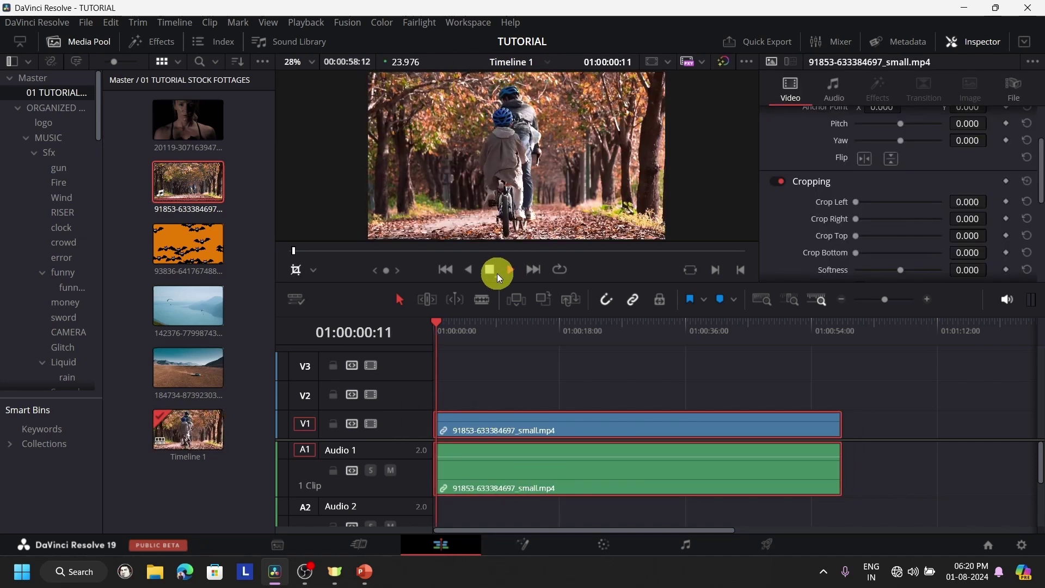
pyautogui.click(506, 324)
pyautogui.moveTo(495, 348); pyautogui.dragTo(468, 378)
pyautogui.moveTo(508, 325); pyautogui.dragTo(424, 355)
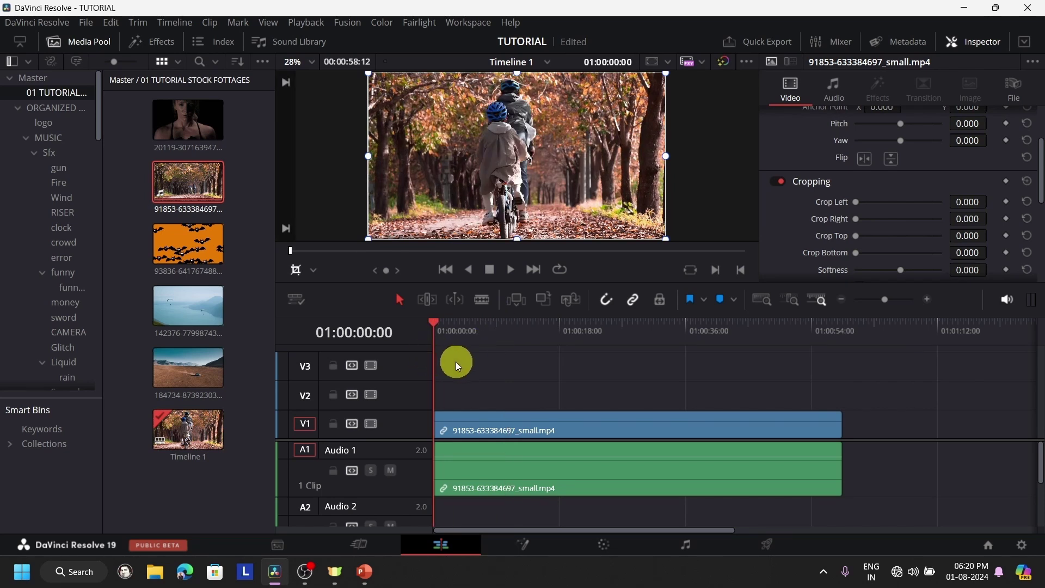
pyautogui.click(485, 340)
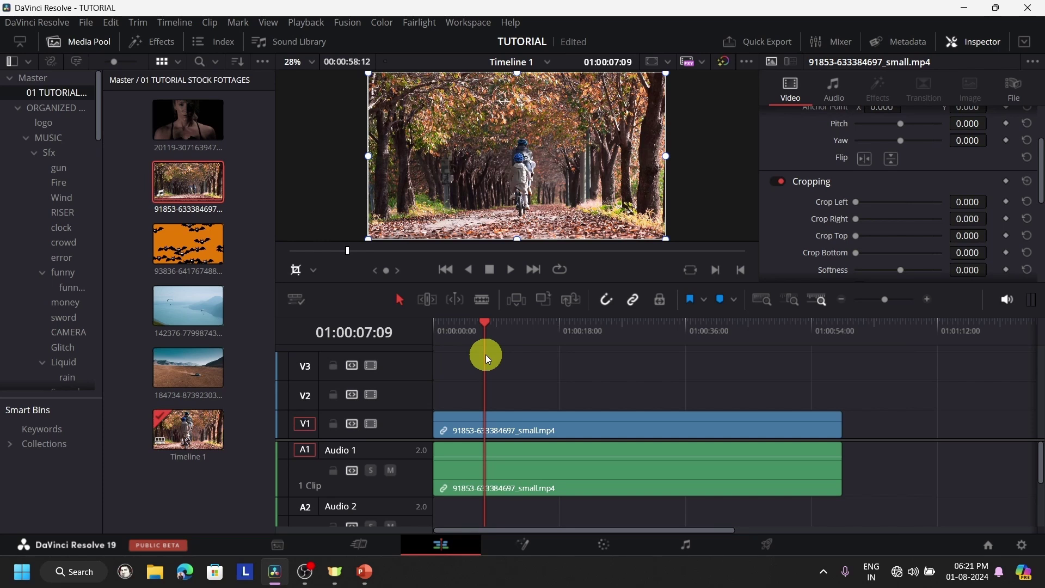
pyautogui.hotkey('ctrl', 'b')
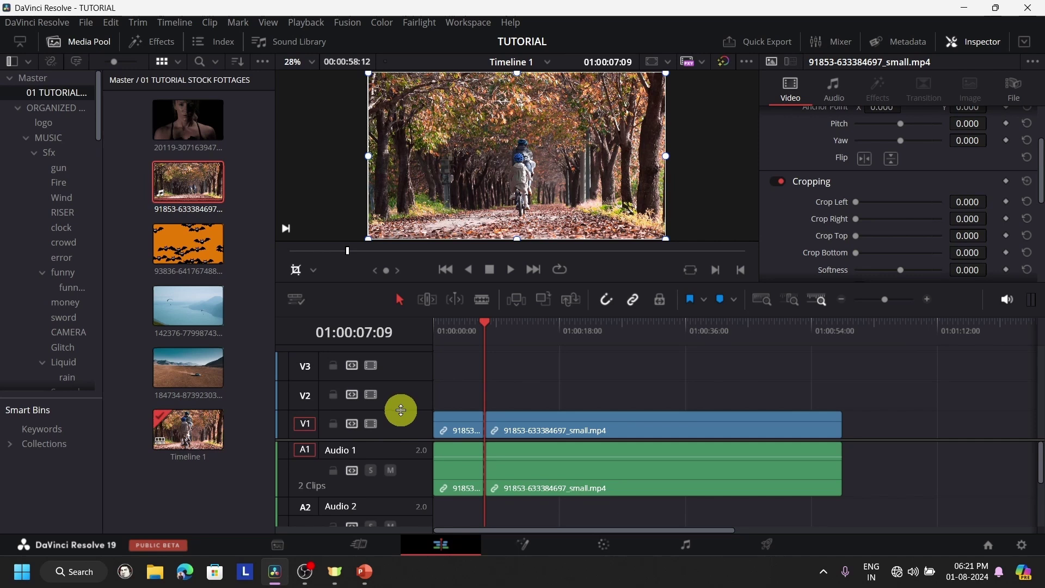
# Reduce the height of the V1 and Audio 1 tracks in the timeline
pyautogui.moveTo(401, 410); pyautogui.dragTo(400, 438)
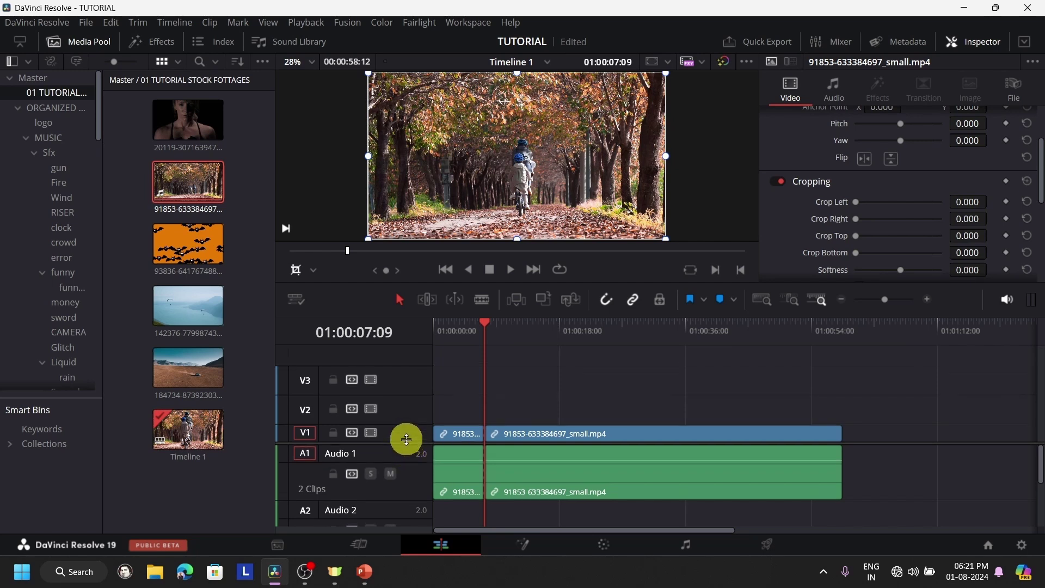
pyautogui.scroll(-3, 407, 424)
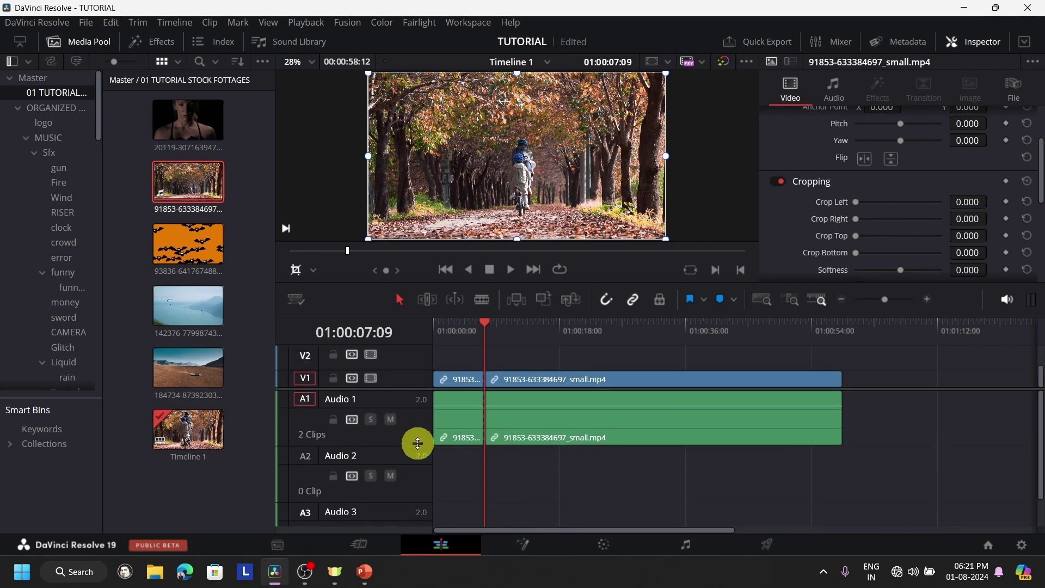
pyautogui.moveTo(415, 442)
pyautogui.mouseDown()
pyautogui.moveTo(415, 535)
pyautogui.moveTo(407, 387)
pyautogui.moveTo(405, 451)
pyautogui.mouseUp()
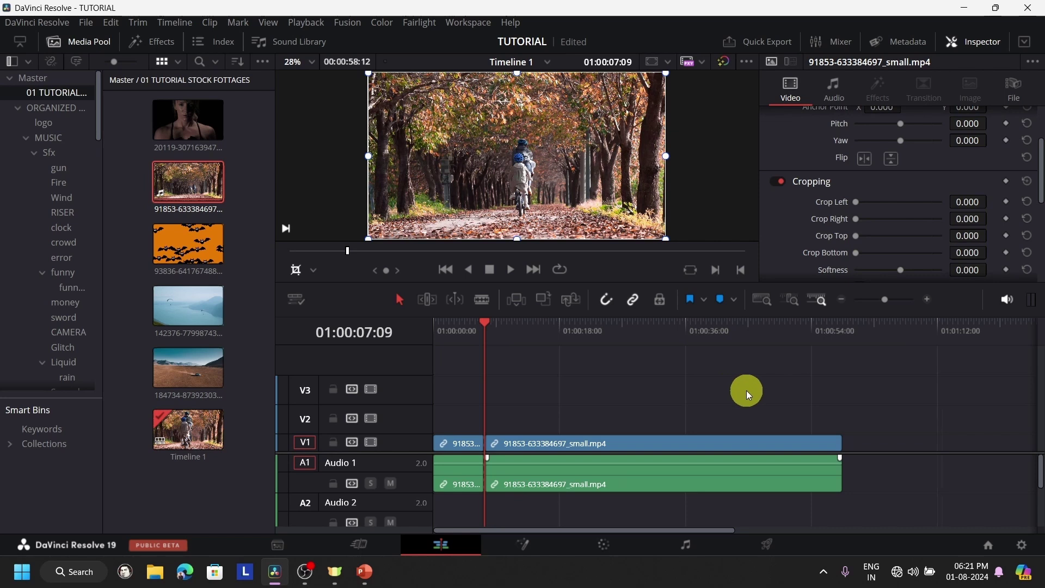
# Place 1 (1).mov from the VIDEO / Transition bin on V1, leaving a gap after the existing clip
pyautogui.scroll(-2, 746, 390)
pyautogui.press('q')
pyautogui.click(73, 134)
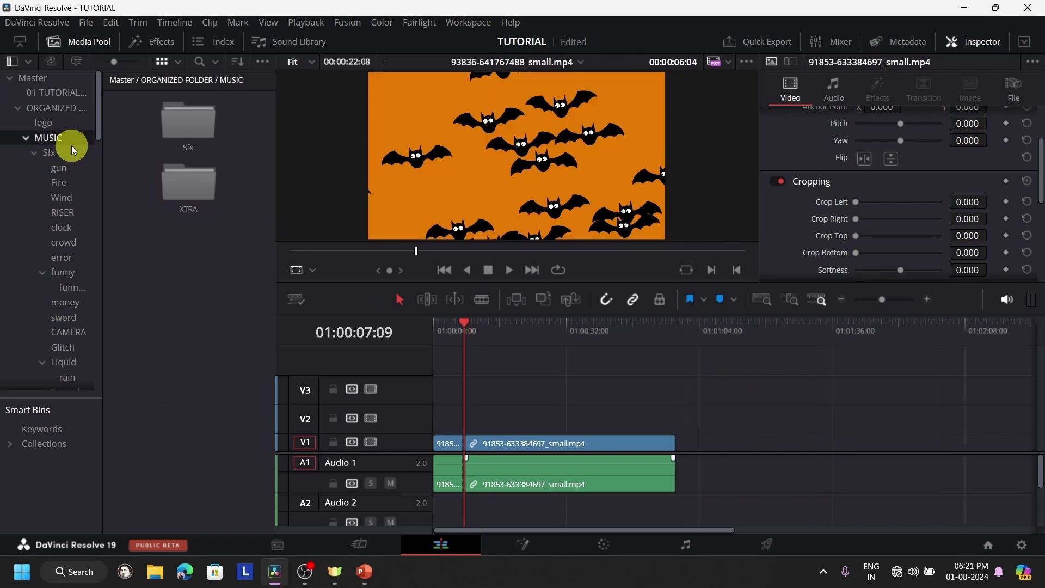
pyautogui.scroll(-4, 69, 216)
pyautogui.click(69, 213)
pyautogui.moveTo(194, 129); pyautogui.dragTo(665, 397)
pyautogui.moveTo(718, 441); pyautogui.dragTo(720, 442)
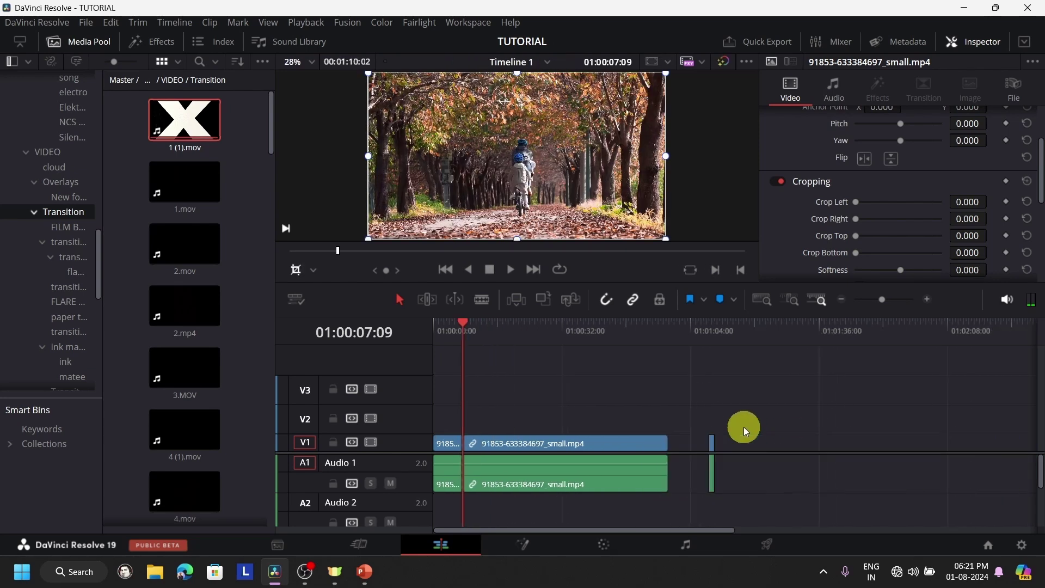
# Place the playhead at 01:01:08:19 and move 1 (1).mov earlier on V1 so it spans the playhead
pyautogui.click(705, 337)
pyautogui.scroll(3, 782, 419)
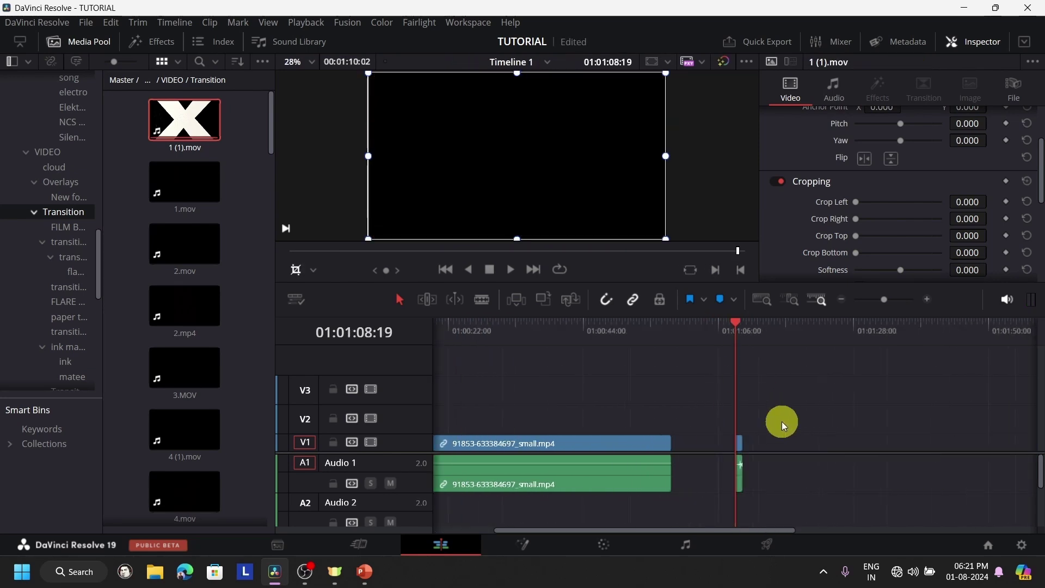
pyautogui.scroll(2, 782, 422)
pyautogui.moveTo(845, 441); pyautogui.dragTo(743, 444)
pyautogui.scroll(3, 821, 425)
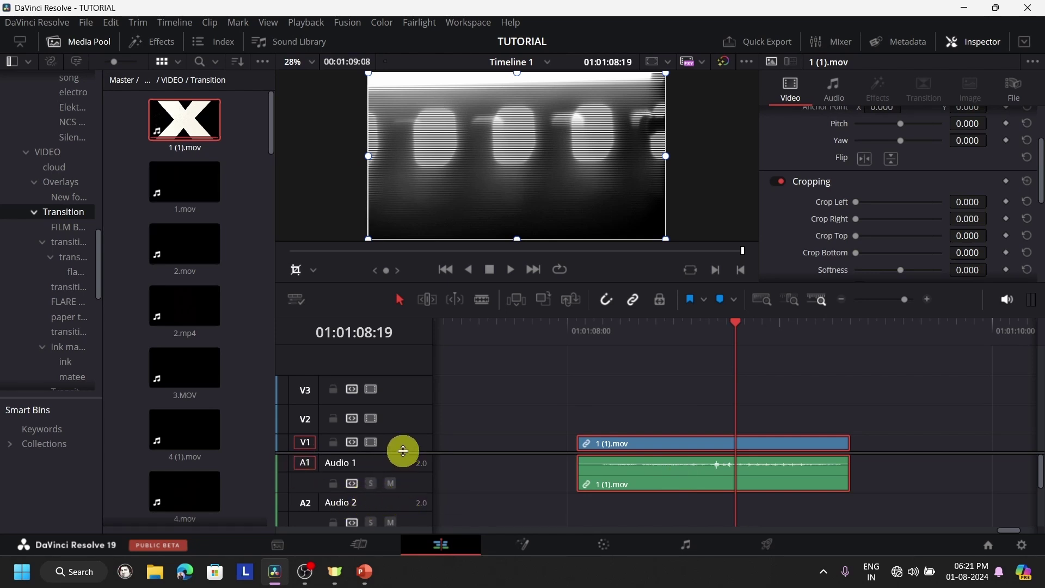
# Enlarge the audio area and the Audio 1 track height, and split 1 (1).mov at 01:01:08:16 and 01:01:08:19
pyautogui.moveTo(401, 452); pyautogui.dragTo(409, 401)
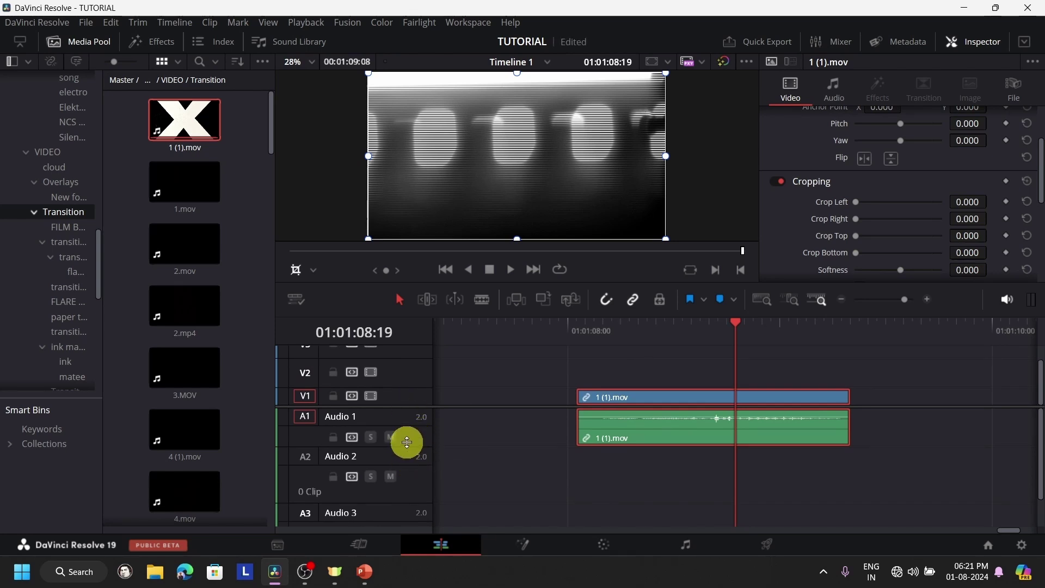
pyautogui.moveTo(406, 439); pyautogui.dragTo(404, 503)
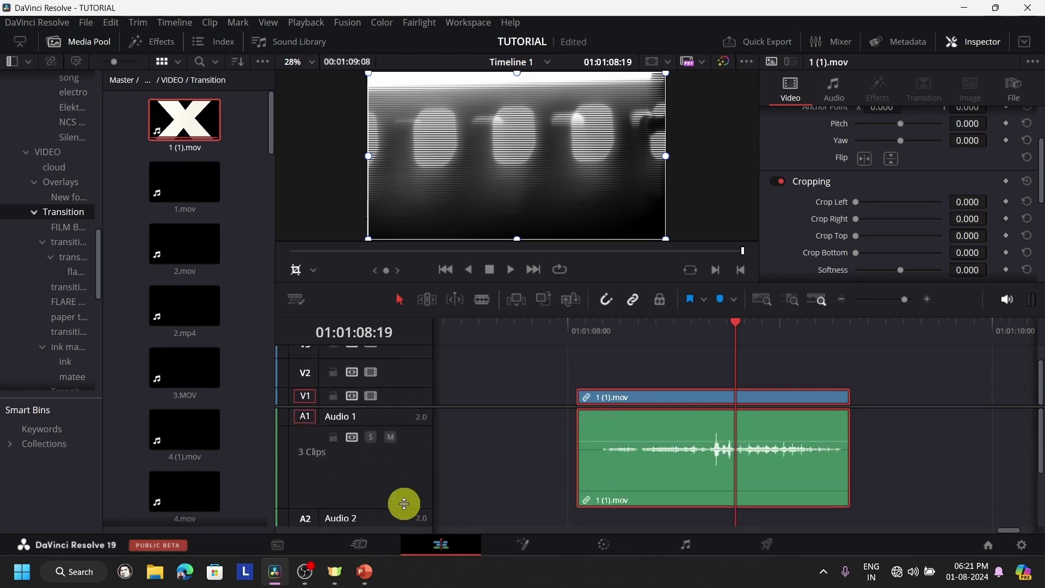
pyautogui.moveTo(732, 330); pyautogui.dragTo(713, 355)
pyautogui.hotkey('ctrl', 'b')
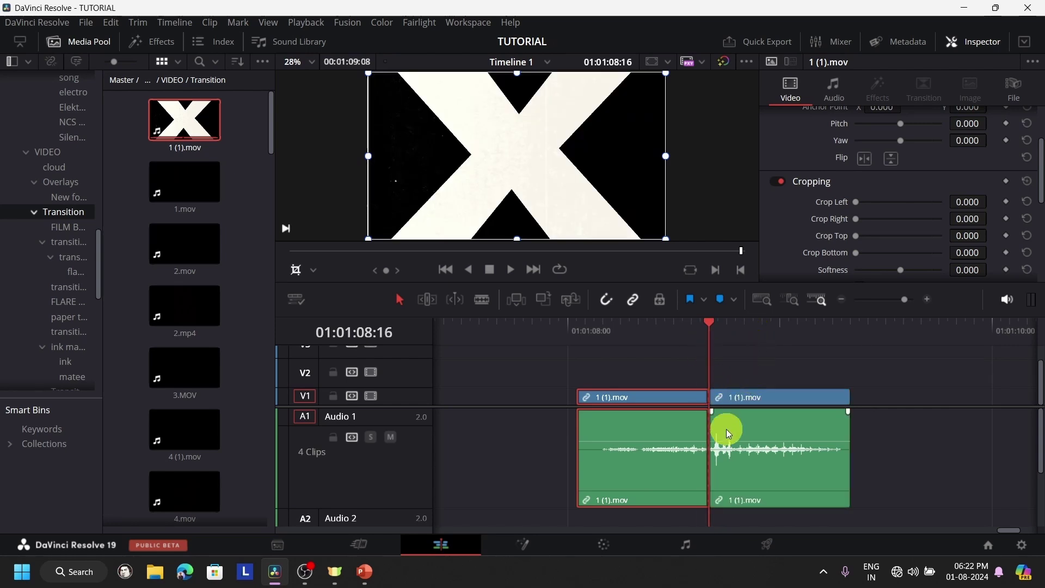
pyautogui.click(746, 333)
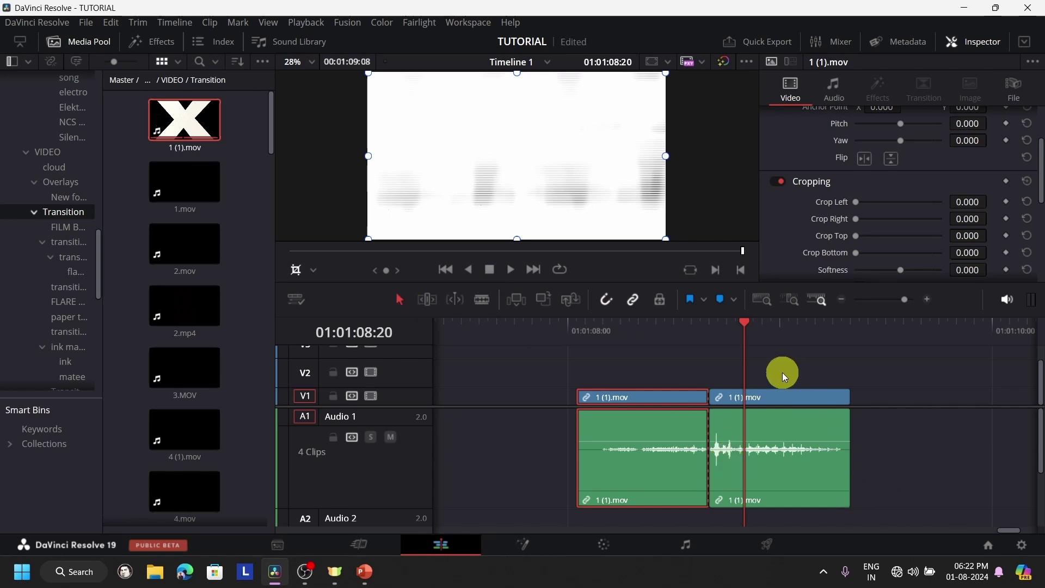
pyautogui.moveTo(744, 333)
pyautogui.mouseDown()
pyautogui.moveTo(731, 337)
pyautogui.moveTo(741, 343)
pyautogui.mouseUp()
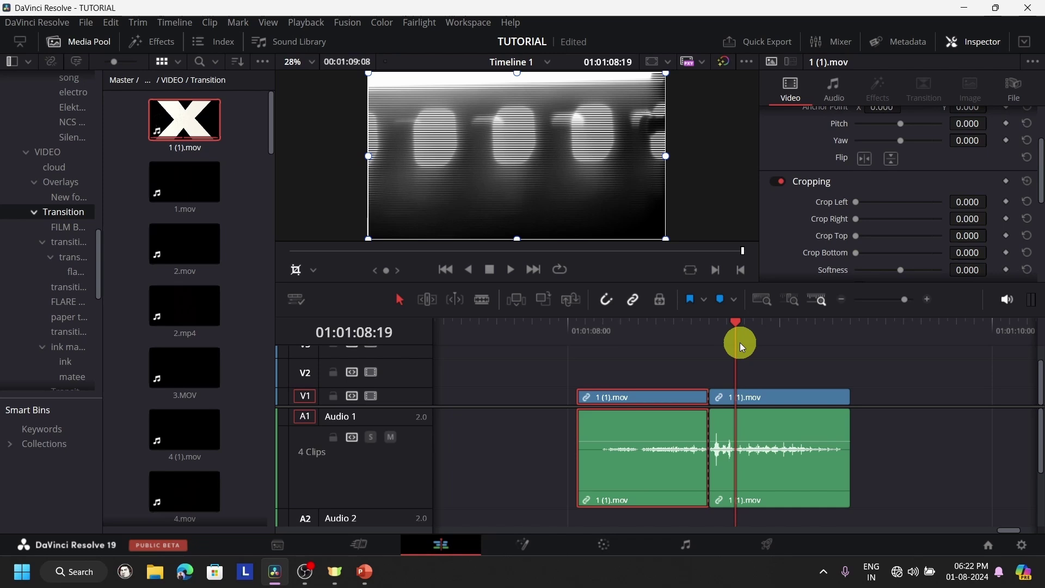
pyautogui.hotkey('ctrl', 'b')
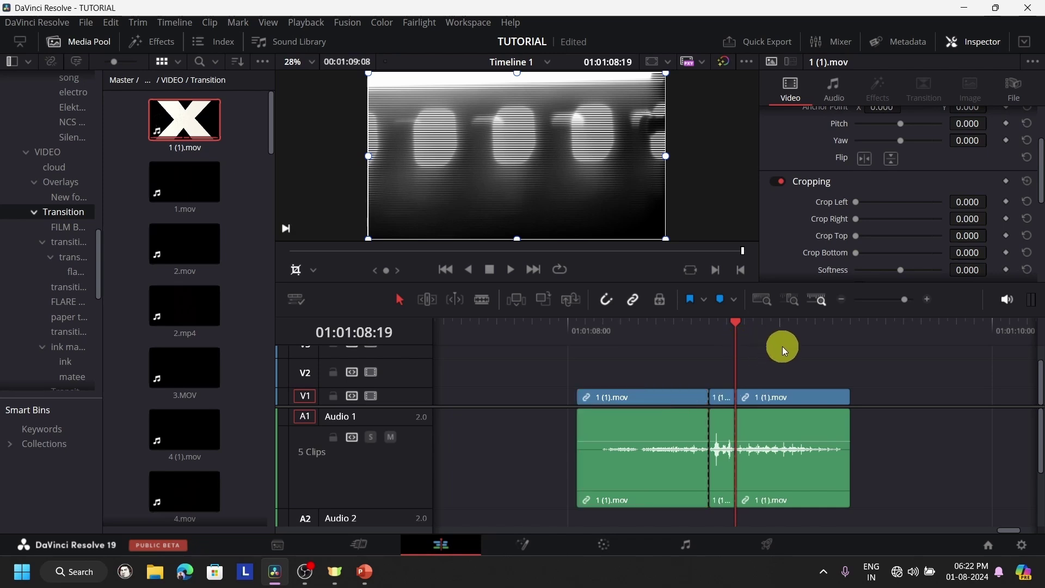
# Ripple delete the last and first pieces of the split 1 (1).mov, followed by its remaining short middle piece
pyautogui.click(772, 400)
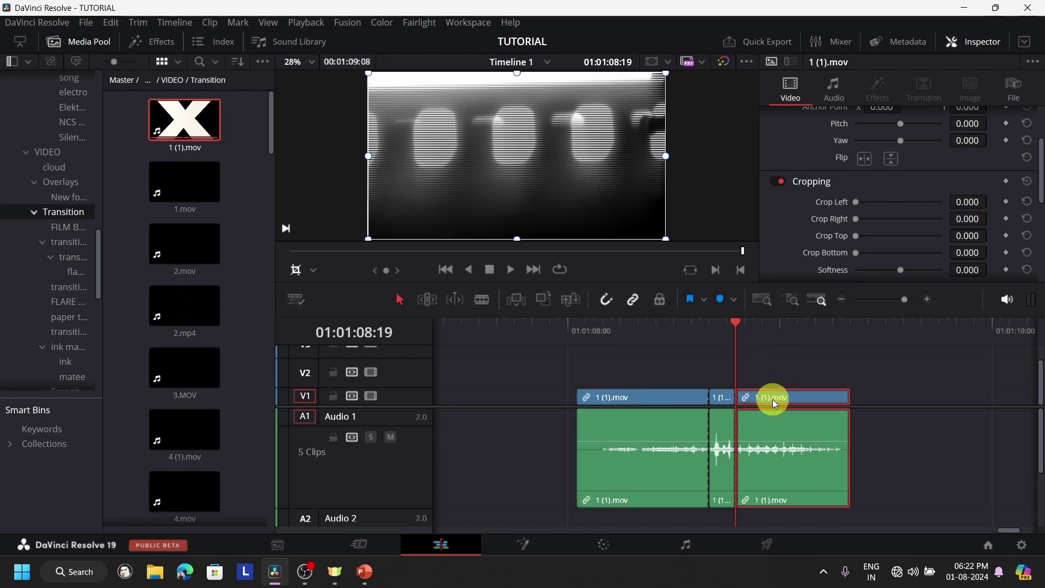
pyautogui.press('Delete')
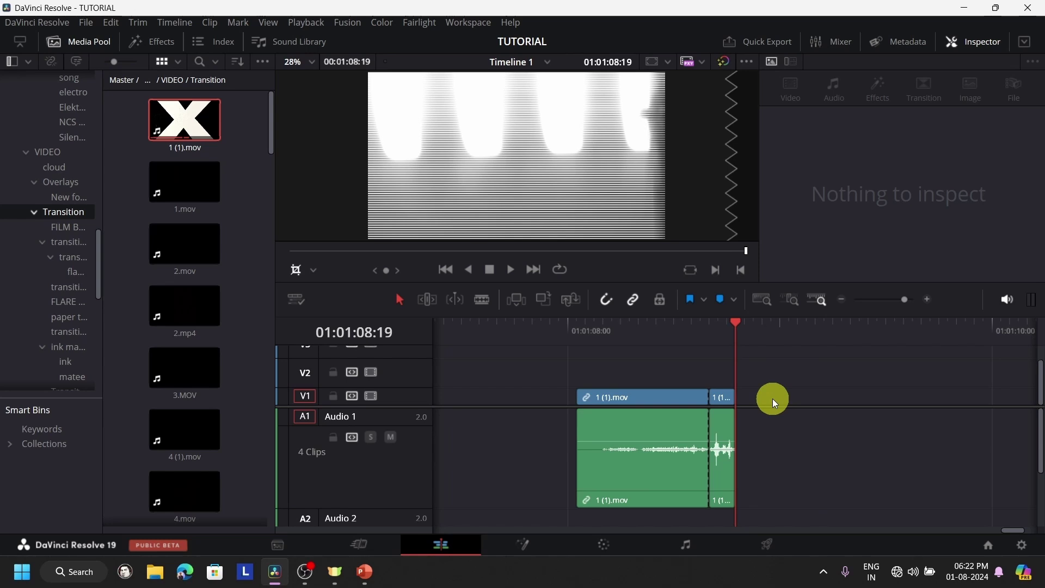
pyautogui.click(683, 396)
pyautogui.press('Delete')
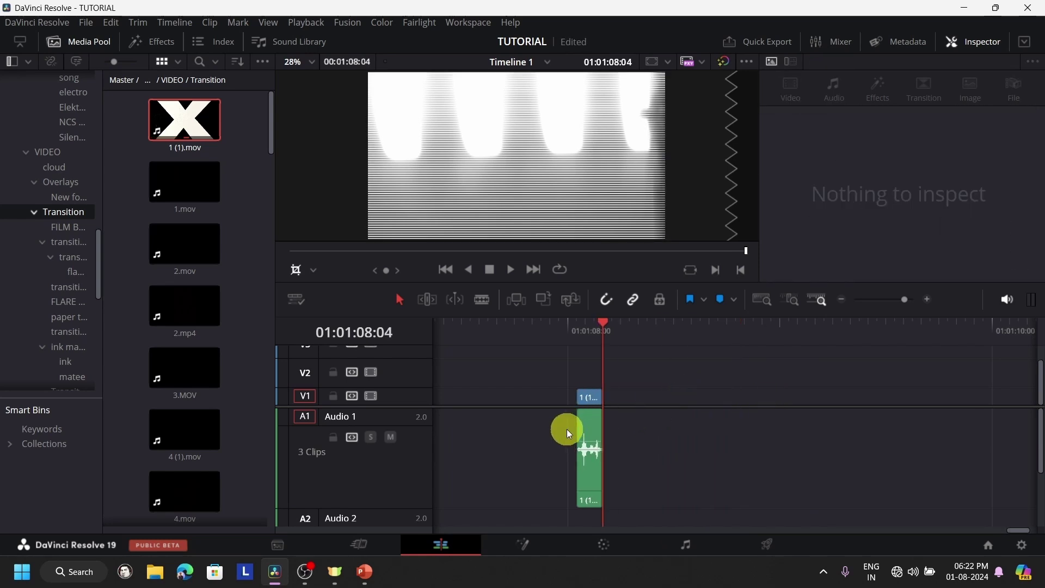
pyautogui.click(587, 435)
pyautogui.press('Delete')
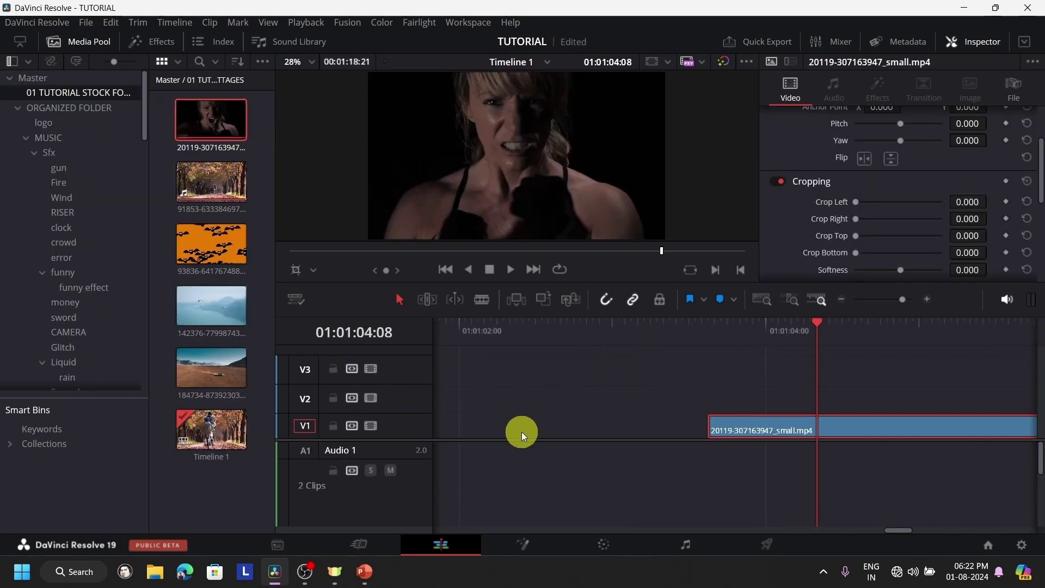
pyautogui.click(522, 432)
pyautogui.hotkey('ctrl', 'z')
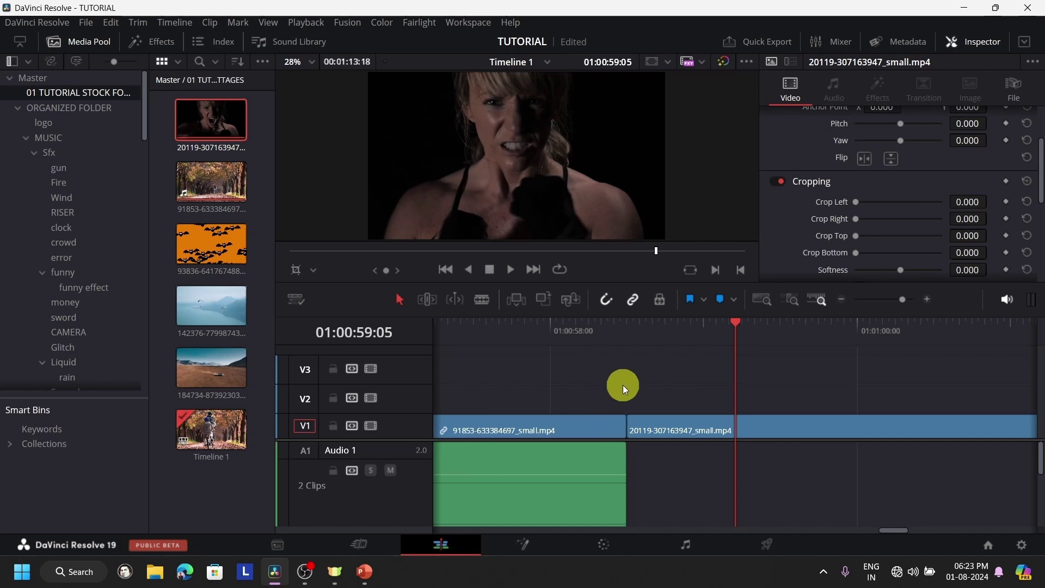
pyautogui.hotkey('ctrl', 'shift', 'z')
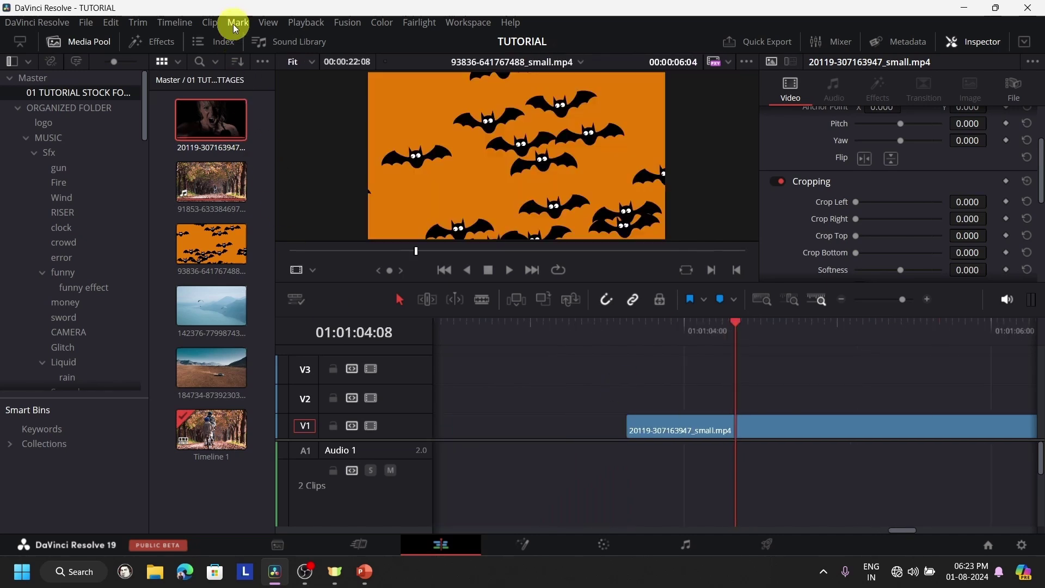
pyautogui.click(111, 24)
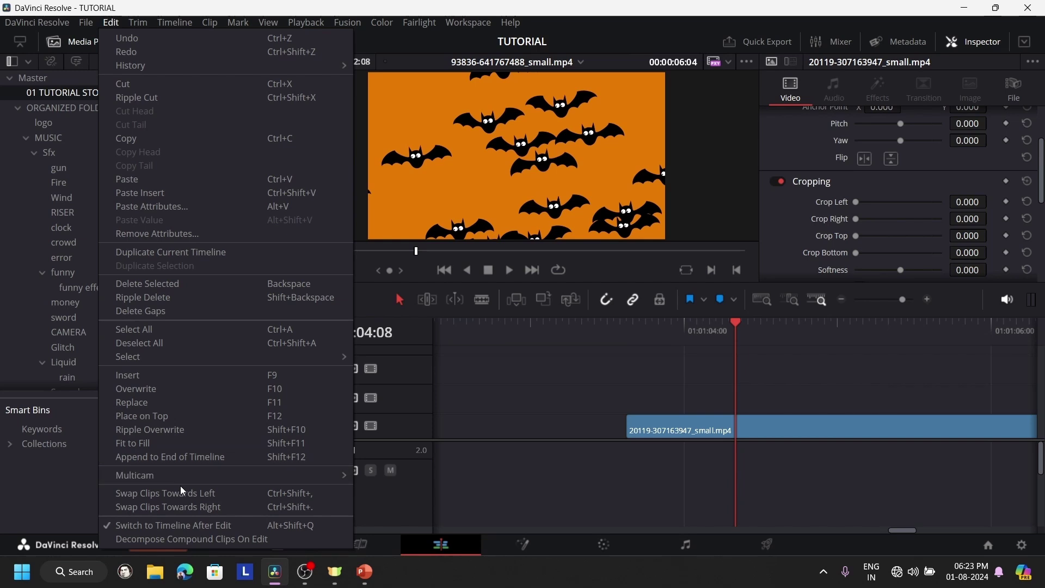
pyautogui.moveTo(193, 469)
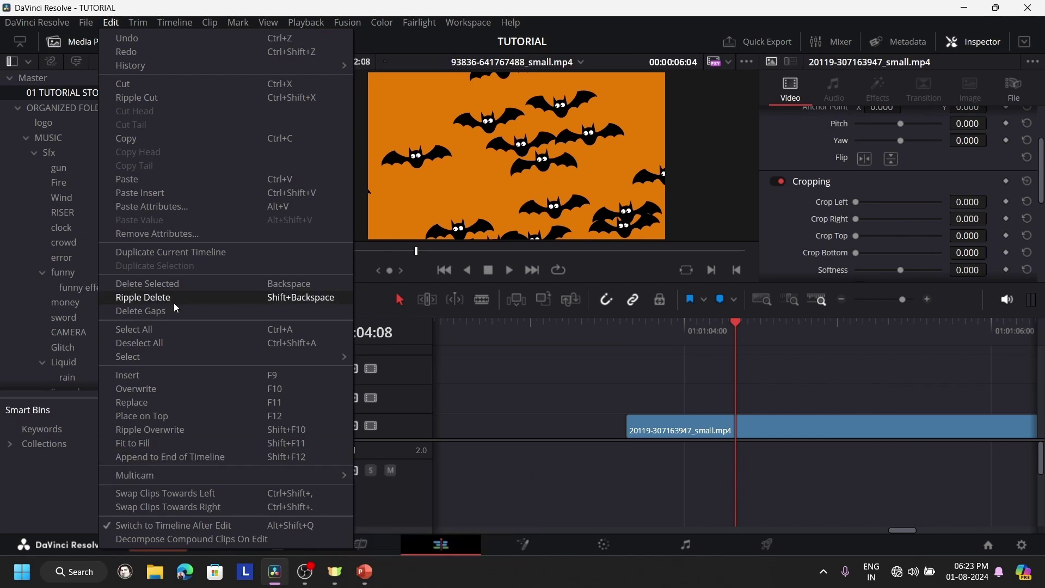
pyautogui.click(695, 338)
pyautogui.hotkey('ctrl', 'b')
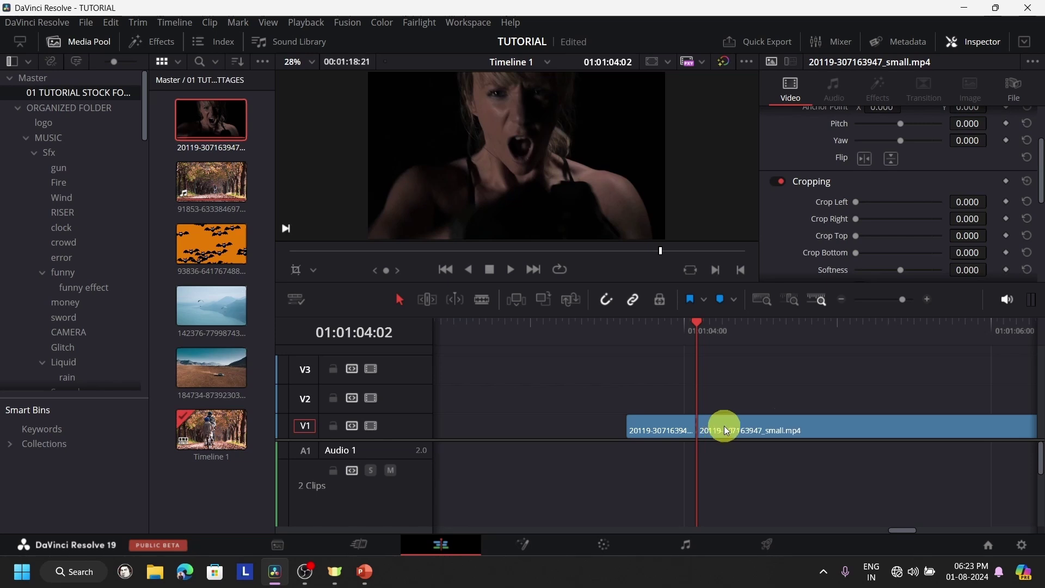
pyautogui.click(817, 335)
pyautogui.hotkey('ctrl', 'b')
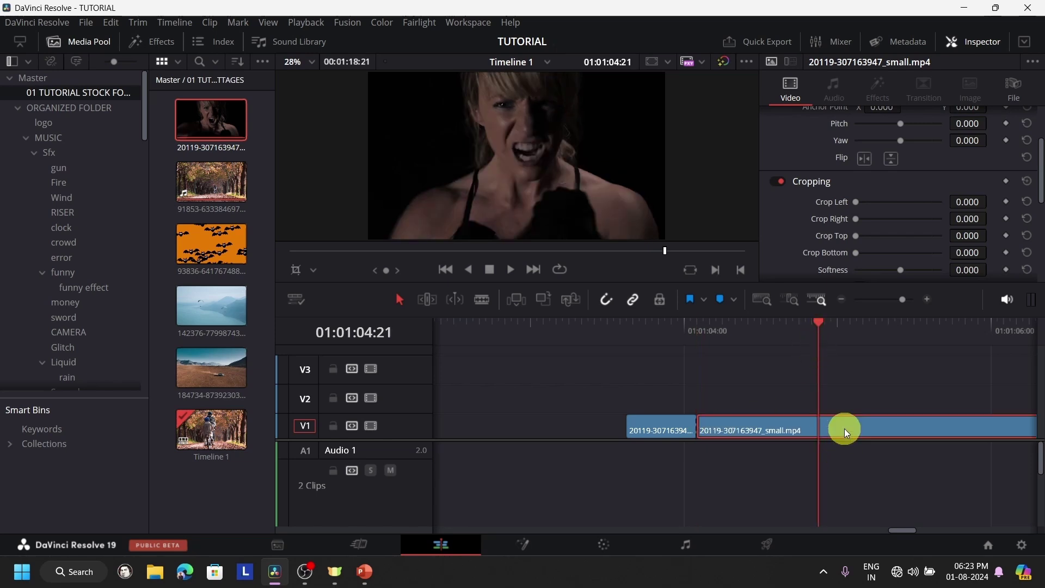
pyautogui.press('Delete')
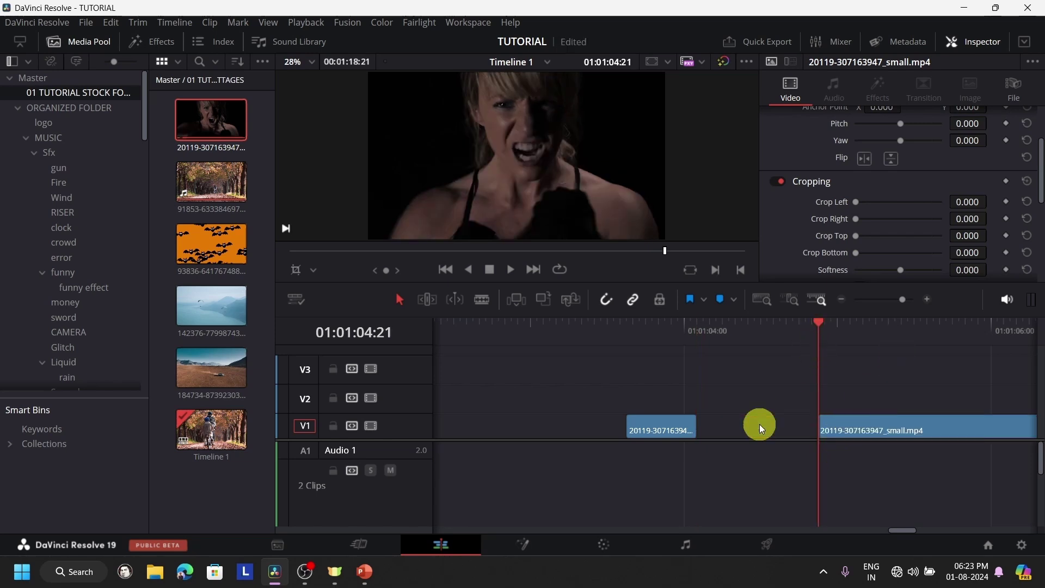
# Remove all empty spaces between the clips on the timeline with Delete Gaps
pyautogui.click(726, 422)
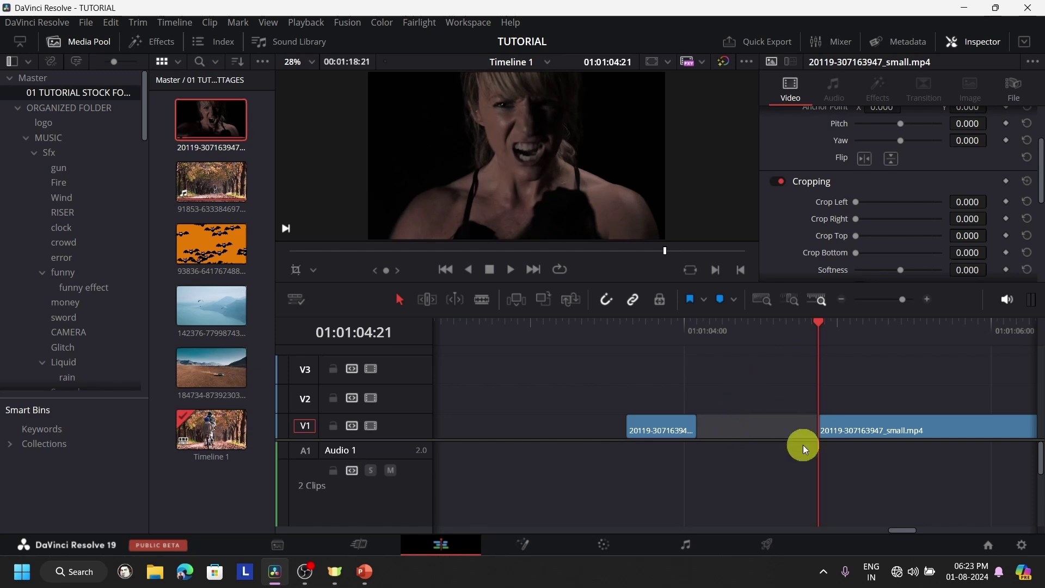
pyautogui.click(742, 428)
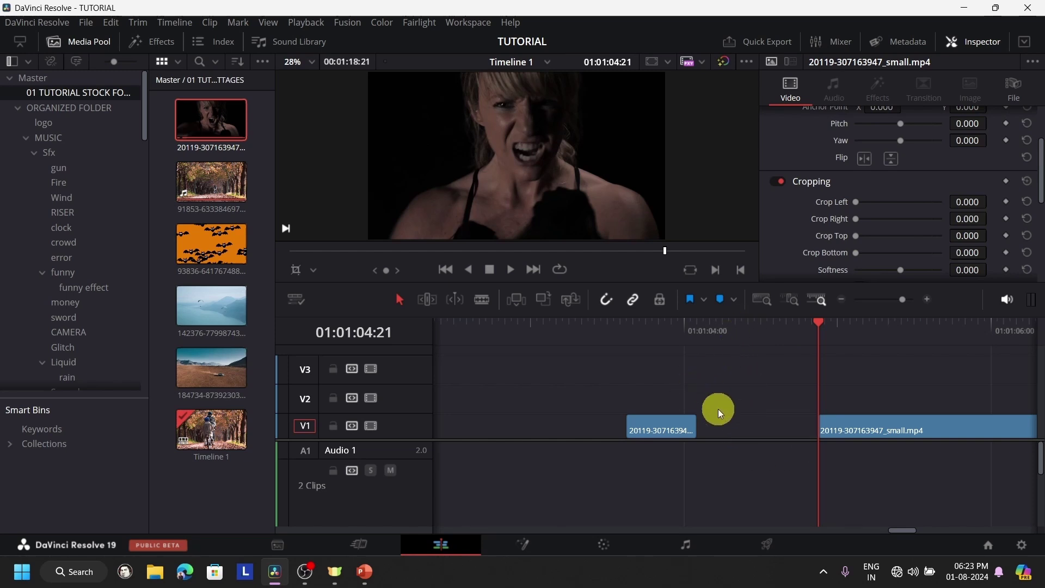
pyautogui.click(579, 431)
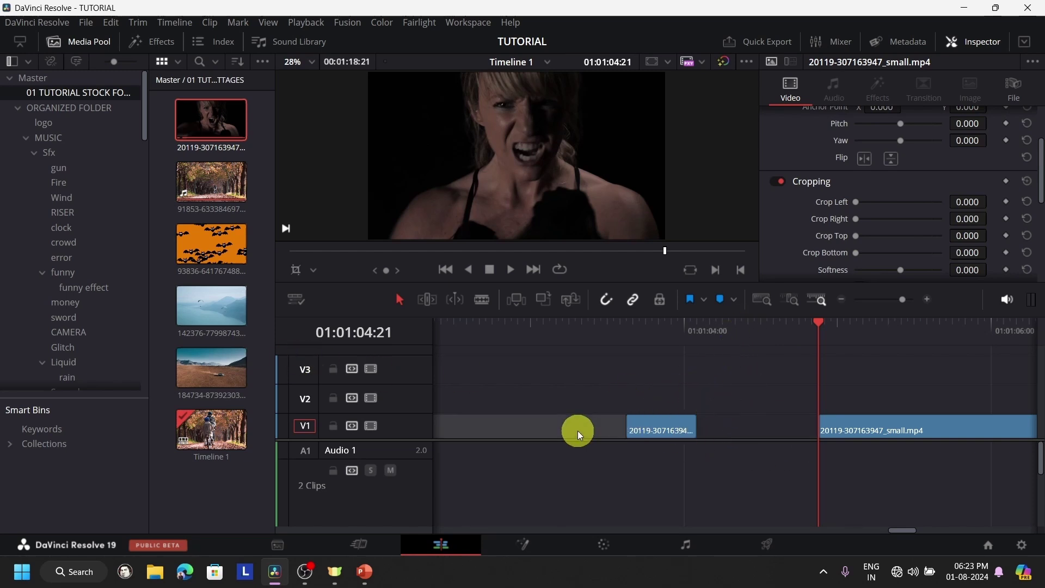
pyautogui.click(731, 435)
pyautogui.press('q')
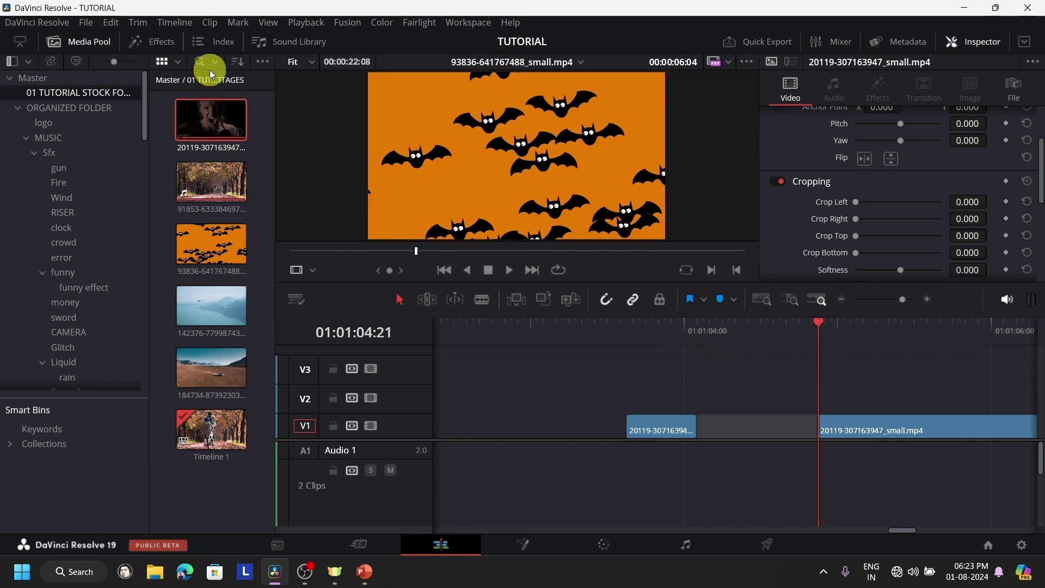
pyautogui.click(112, 22)
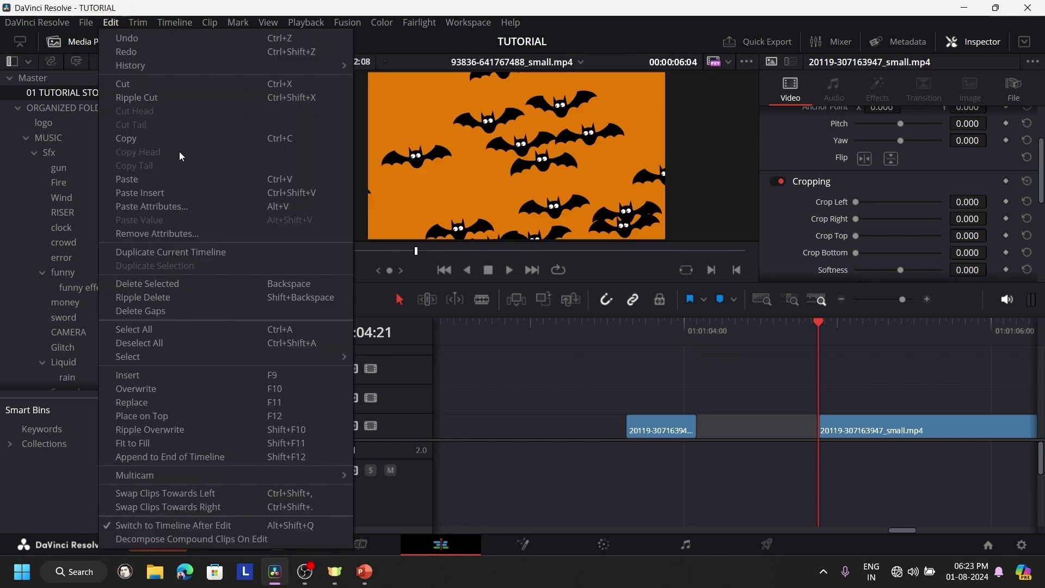
pyautogui.click(189, 310)
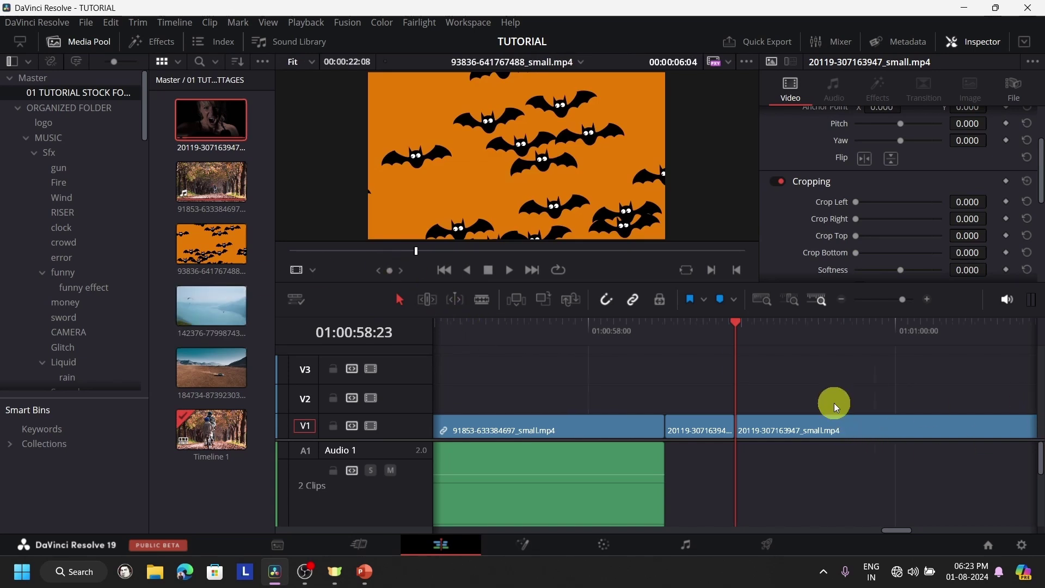
pyautogui.hotkey('ctrl', '-')
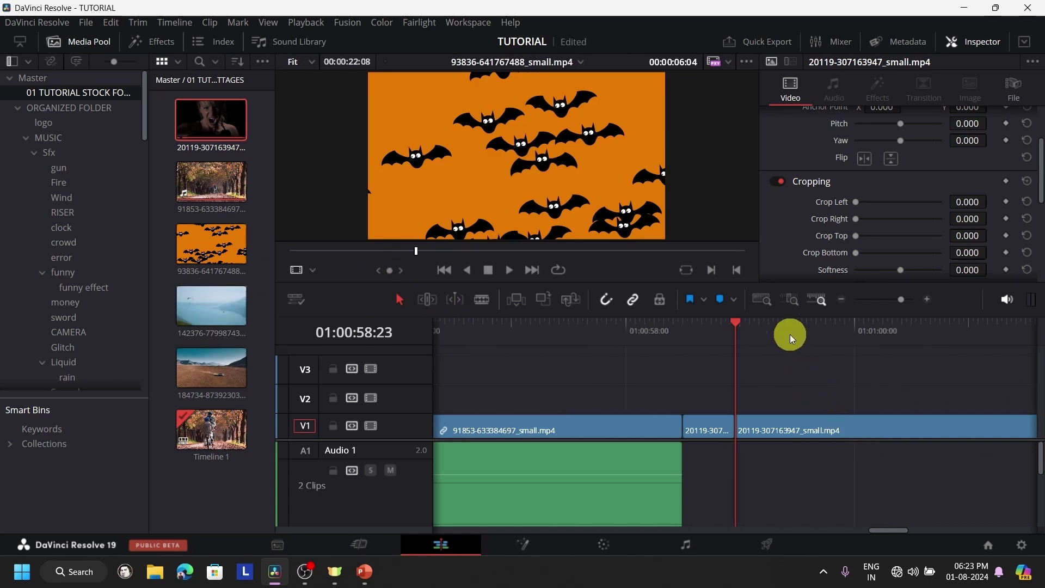
pyautogui.click(789, 334)
pyautogui.click(799, 422)
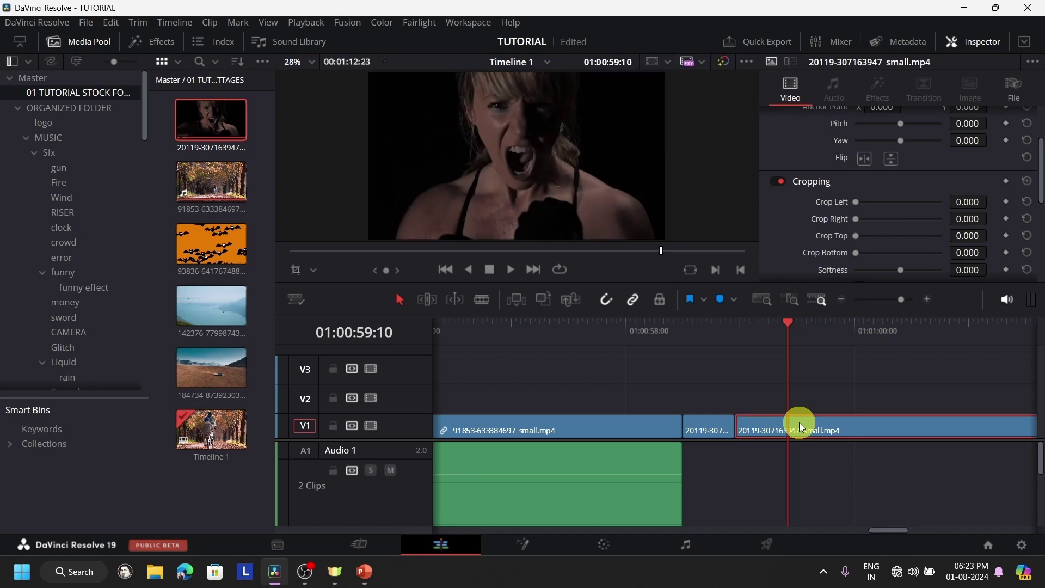
pyautogui.hotkey('ctrl', 'b')
pyautogui.click(870, 342)
pyautogui.hotkey('ctrl', 'b')
pyautogui.click(935, 341)
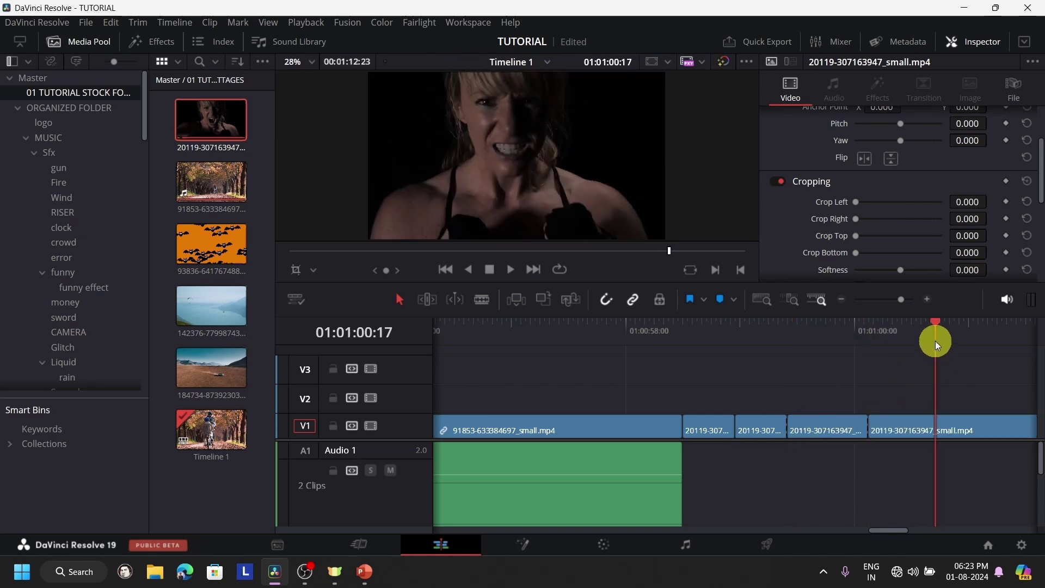
pyautogui.hotkey('ctrl', 'b')
pyautogui.click(988, 333)
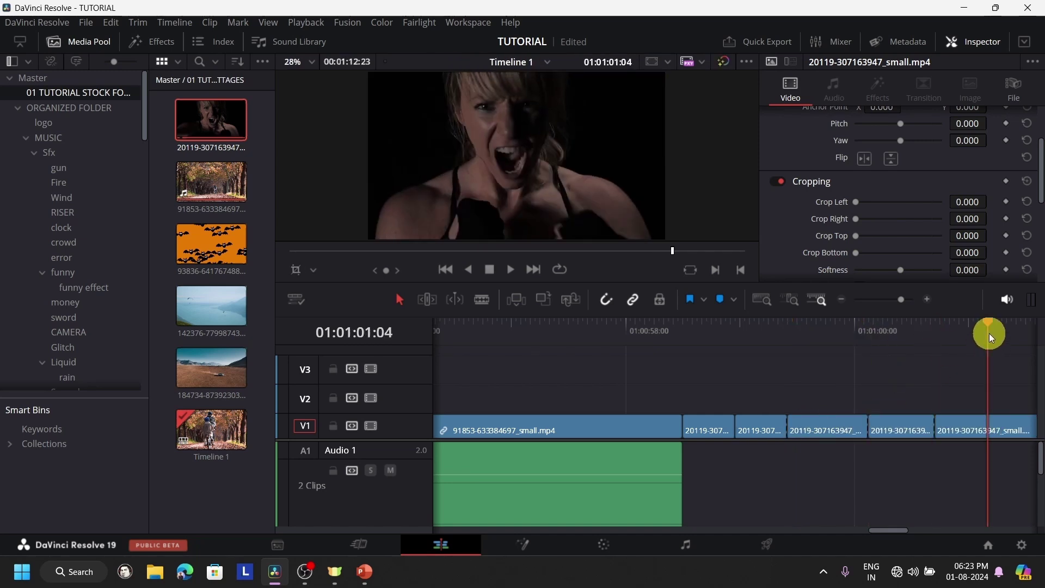
pyautogui.hotkey('ctrl', 'b')
pyautogui.click(771, 541)
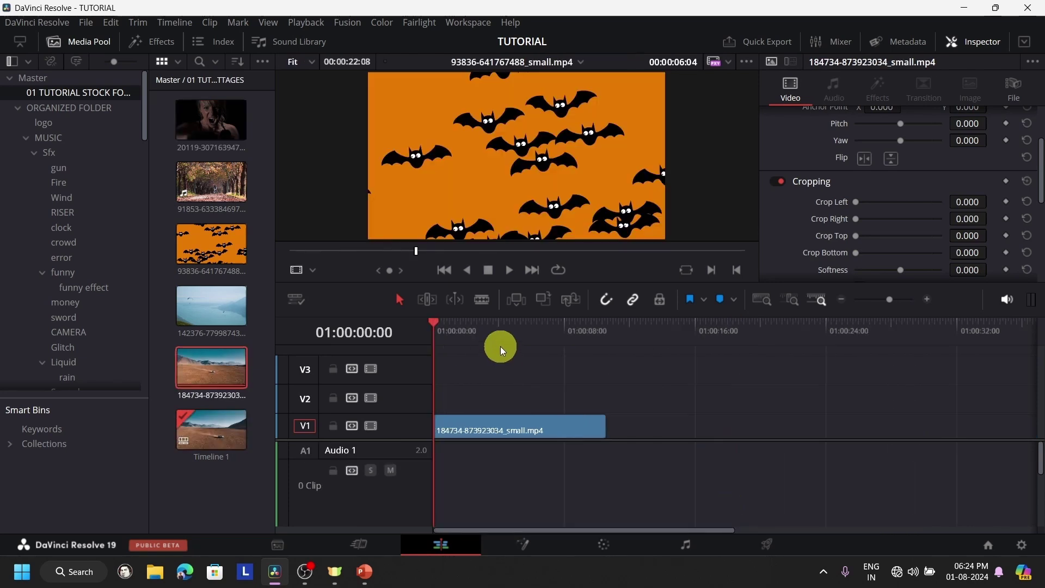
# Hide the Media Pool and the Inspector to give the timeline the full width
pyautogui.click(494, 334)
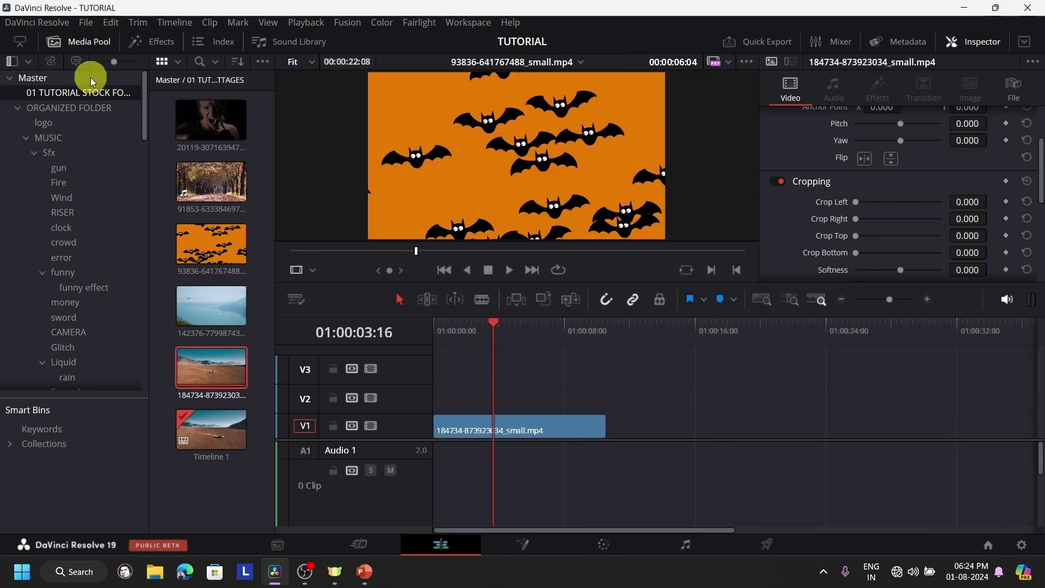
pyautogui.click(81, 42)
pyautogui.click(947, 44)
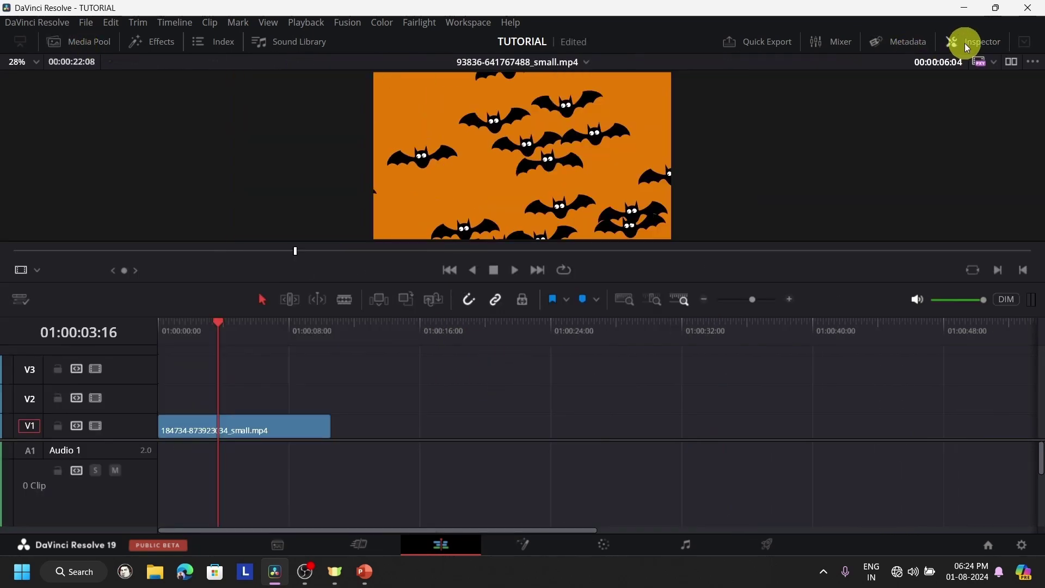
# Play the desert car clip from its beginning and park the playhead at 01:00:03:22
pyautogui.click(293, 334)
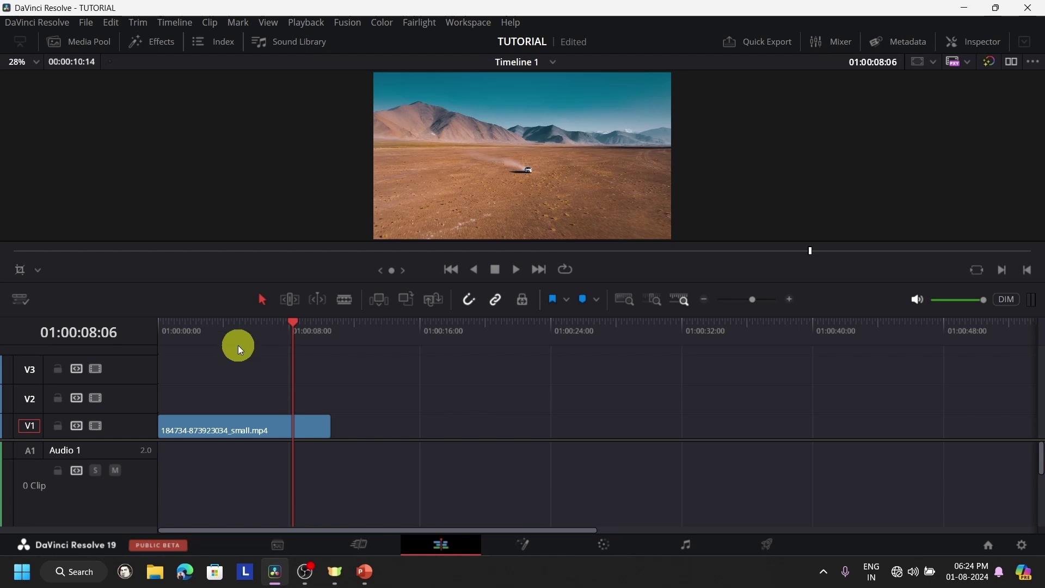
pyautogui.moveTo(249, 333); pyautogui.dragTo(253, 326)
pyautogui.press('Home')
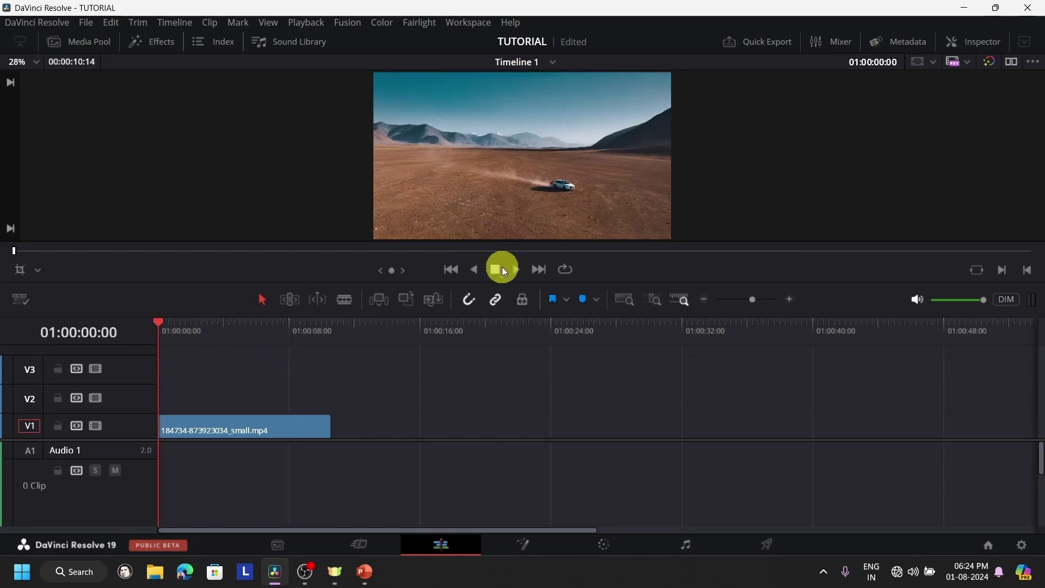
pyautogui.click(520, 270)
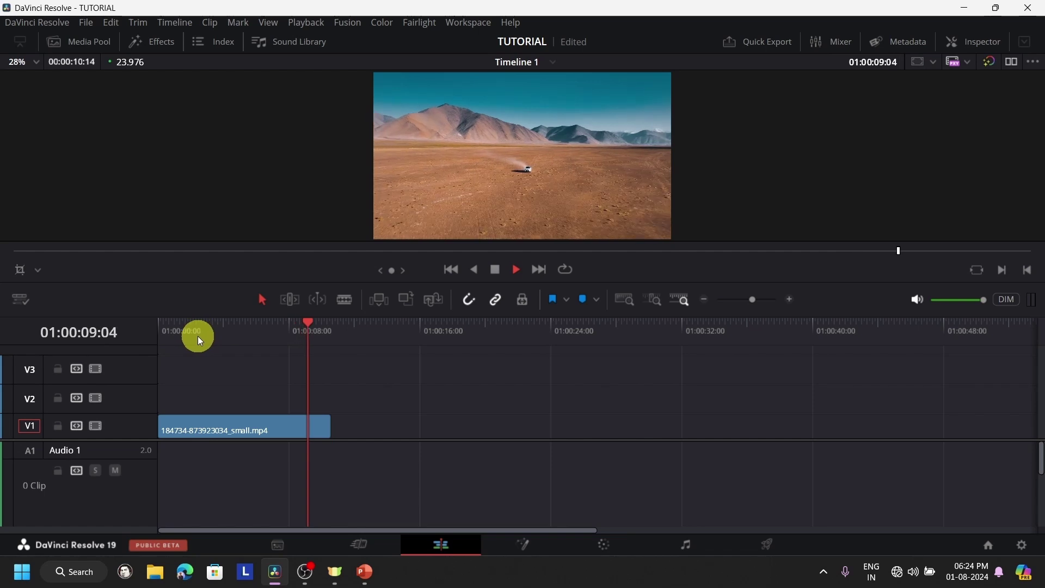
pyautogui.click(198, 333)
pyautogui.click(493, 274)
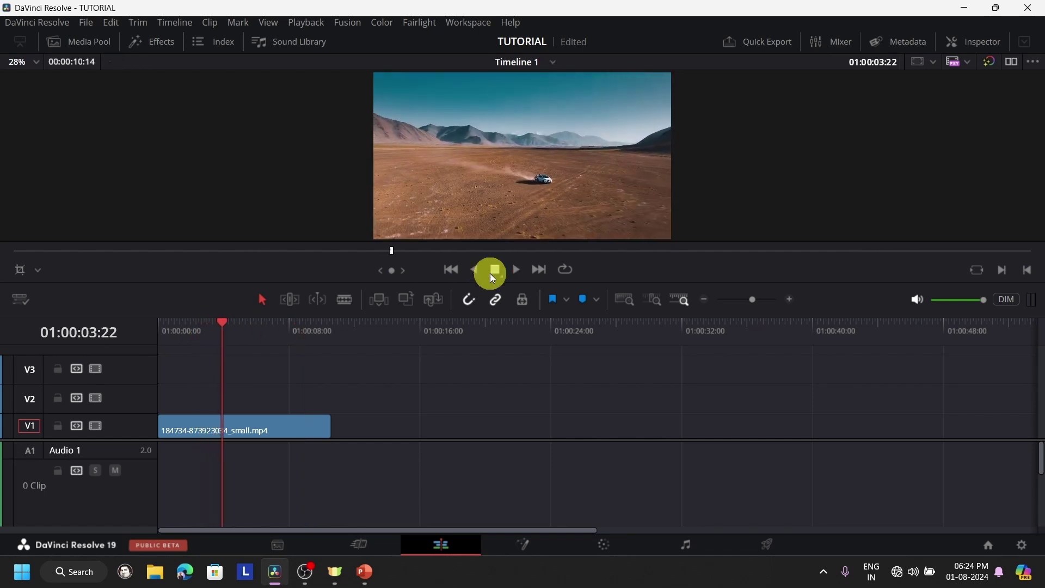
# Split the desert clip at the playhead and ripple-delete the part before it so the remainder starts the timeline
pyautogui.click(198, 430)
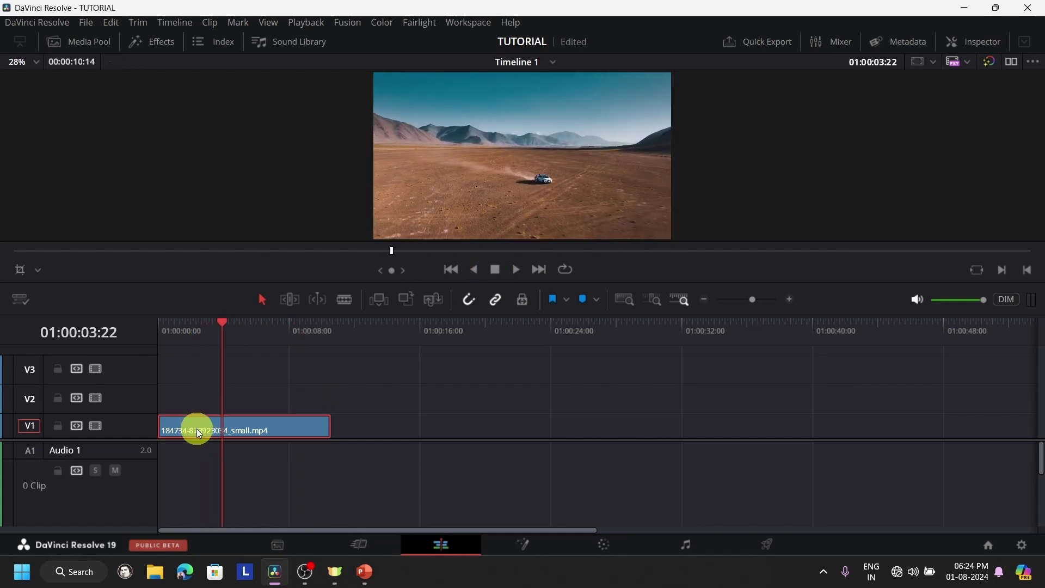
pyautogui.hotkey('ctrl', 'b')
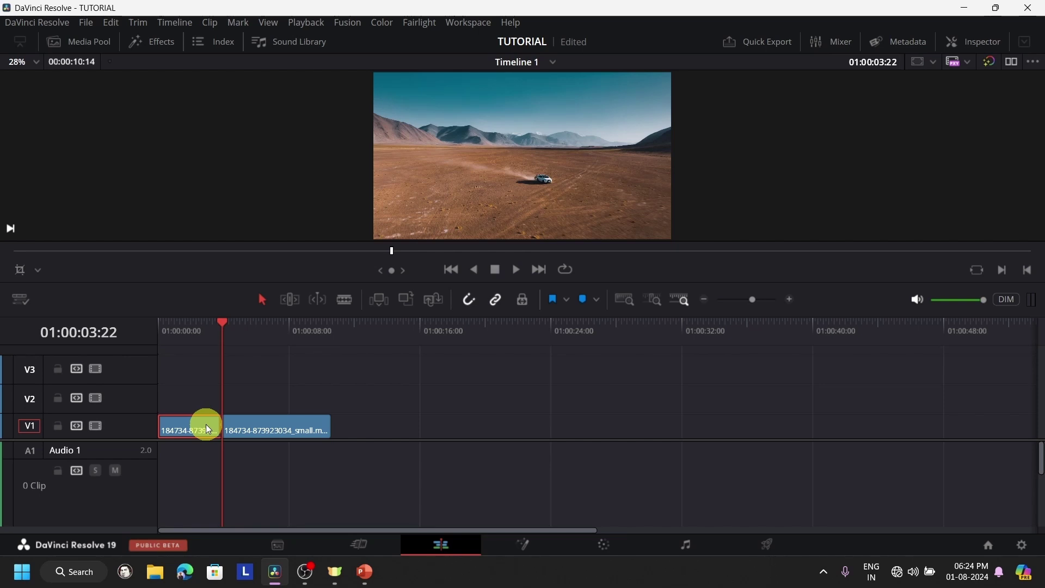
pyautogui.hotkey('ctrl', 'z')
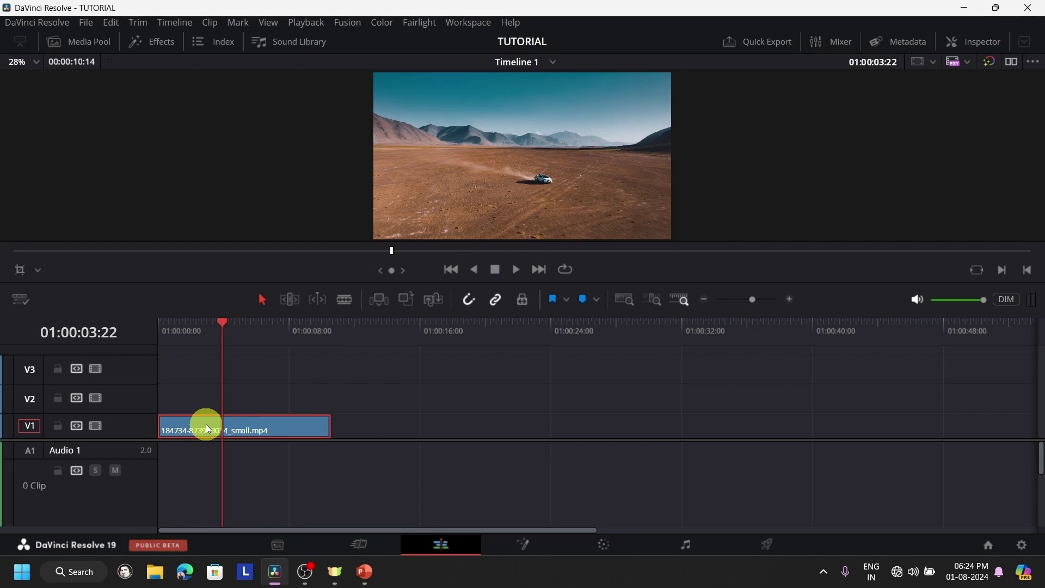
pyautogui.hotkey('ctrl', 'shift', 'z')
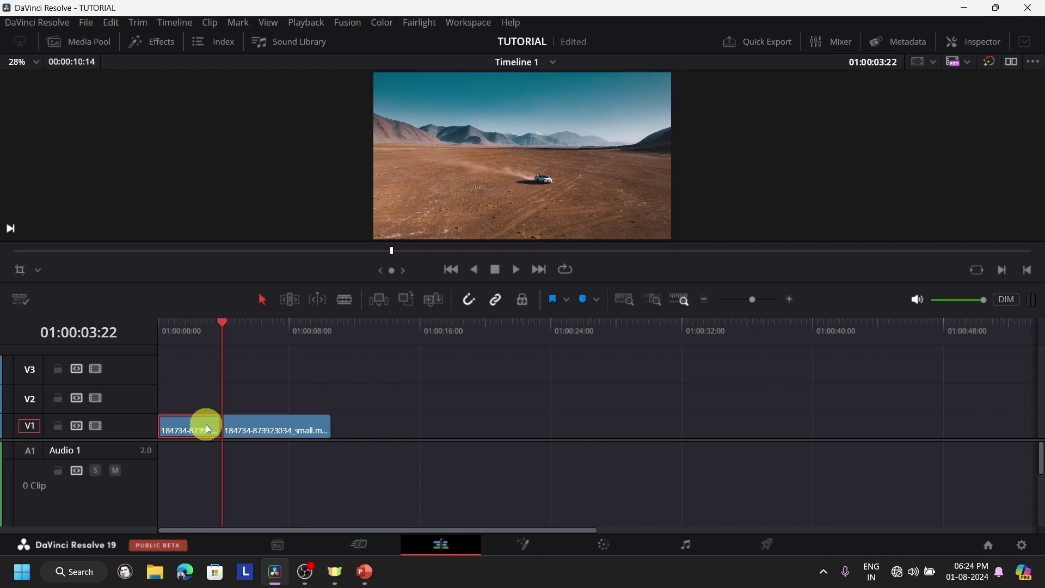
pyautogui.press('Delete')
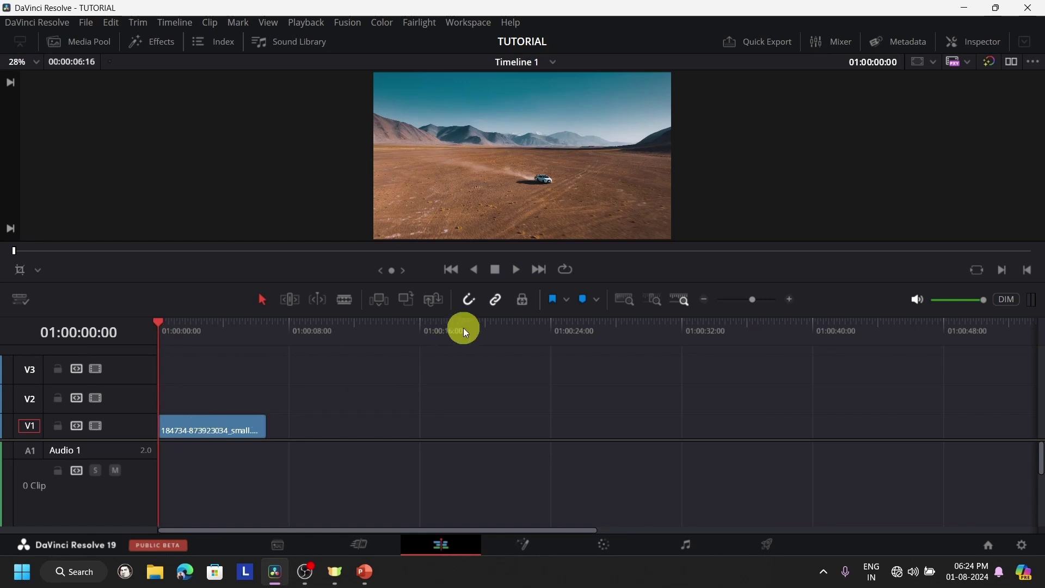
# Try ripple-trimming the clip's start to the playhead at 01:00:02:16, and undo the trim
pyautogui.click(517, 270)
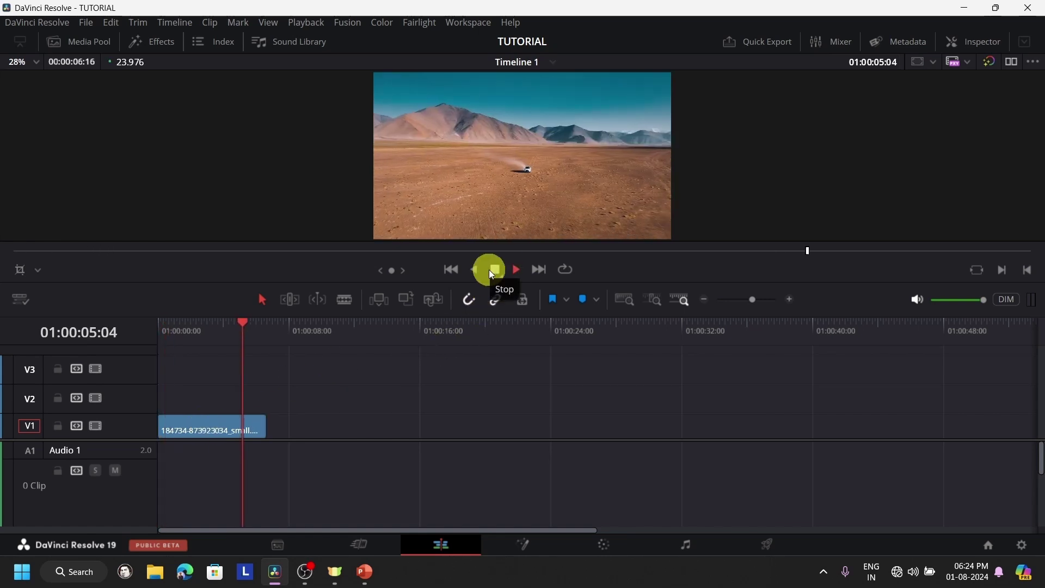
pyautogui.click(224, 338)
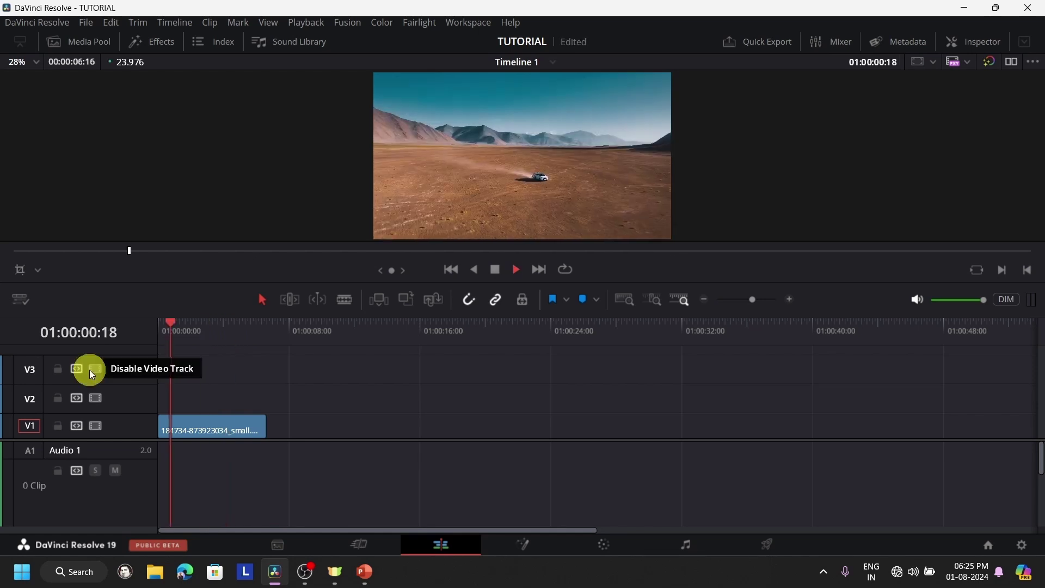
pyautogui.click(495, 271)
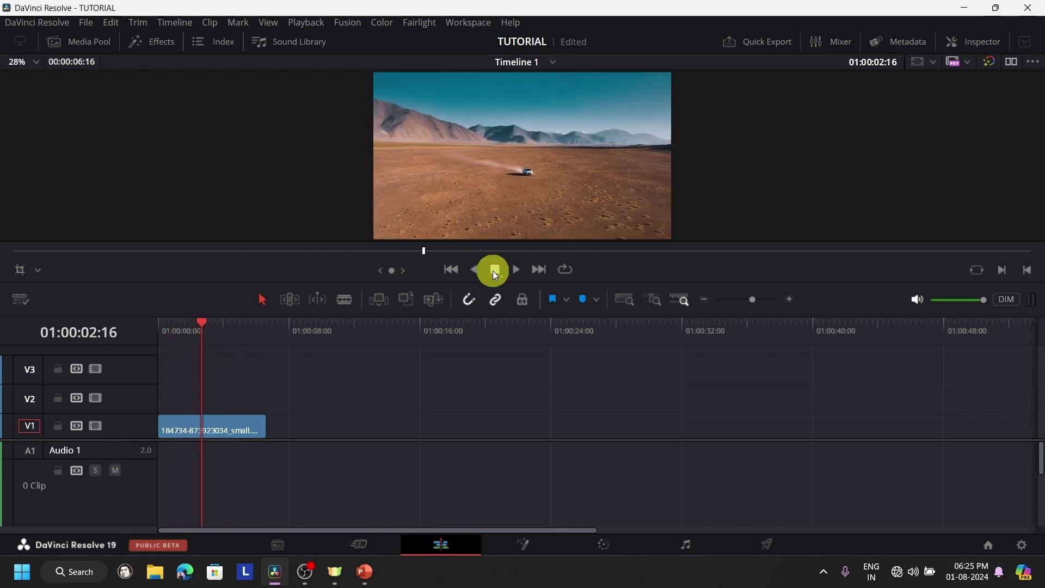
pyautogui.click(211, 423)
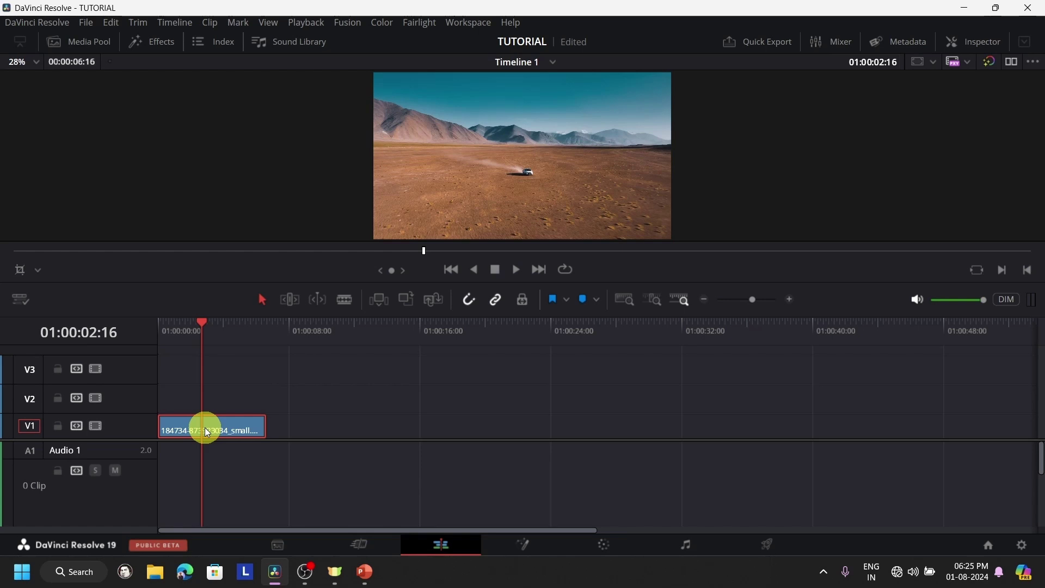
pyautogui.hotkey('ctrl', 'shift', '[')
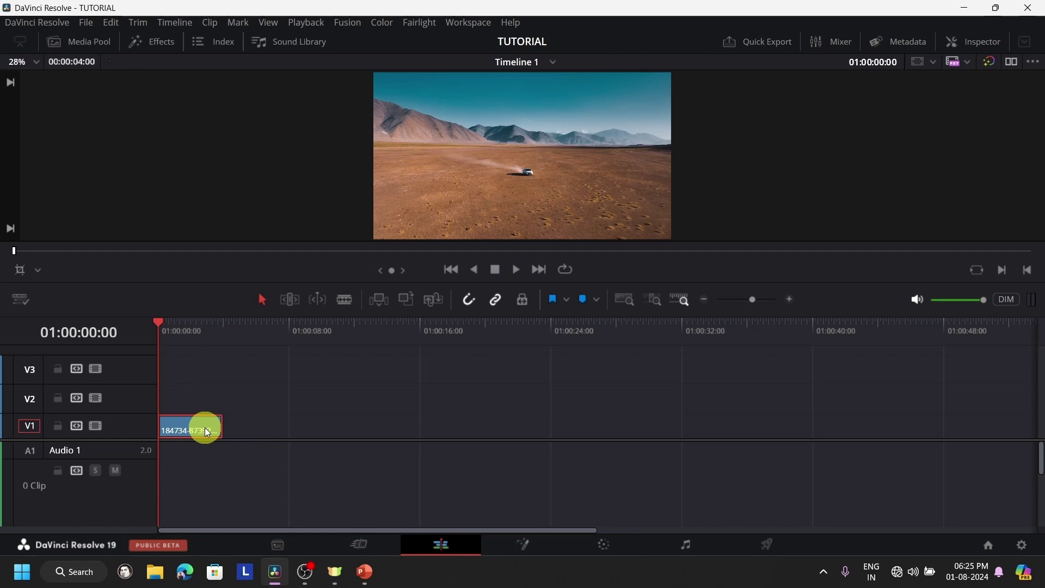
pyautogui.hotkey('ctrl', 'z')
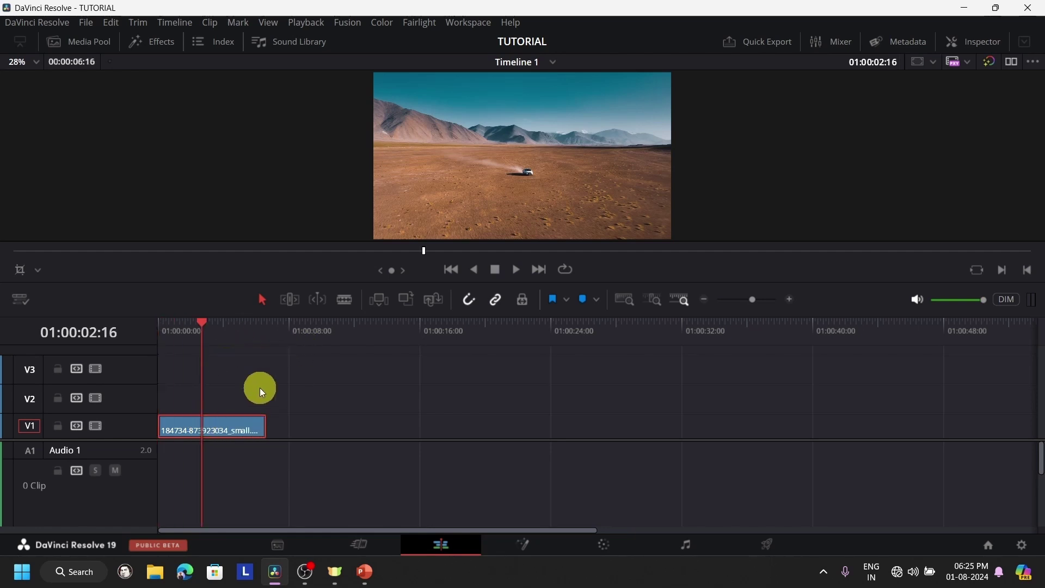
# Move the desert clip along V1 to start at about 01:00:12:15 and place the playhead at its start
pyautogui.moveTo(227, 430); pyautogui.dragTo(430, 429)
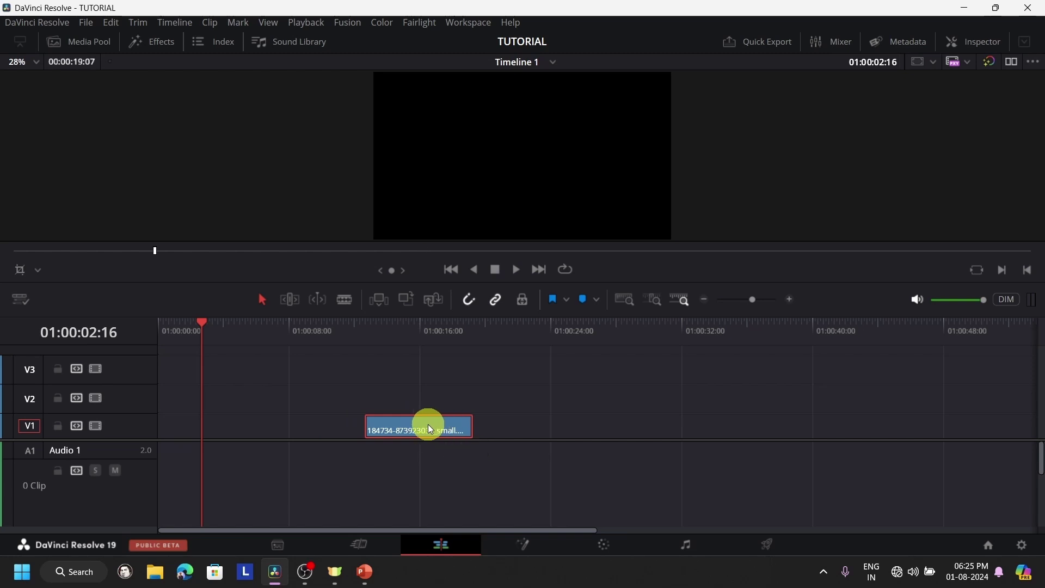
pyautogui.click(368, 339)
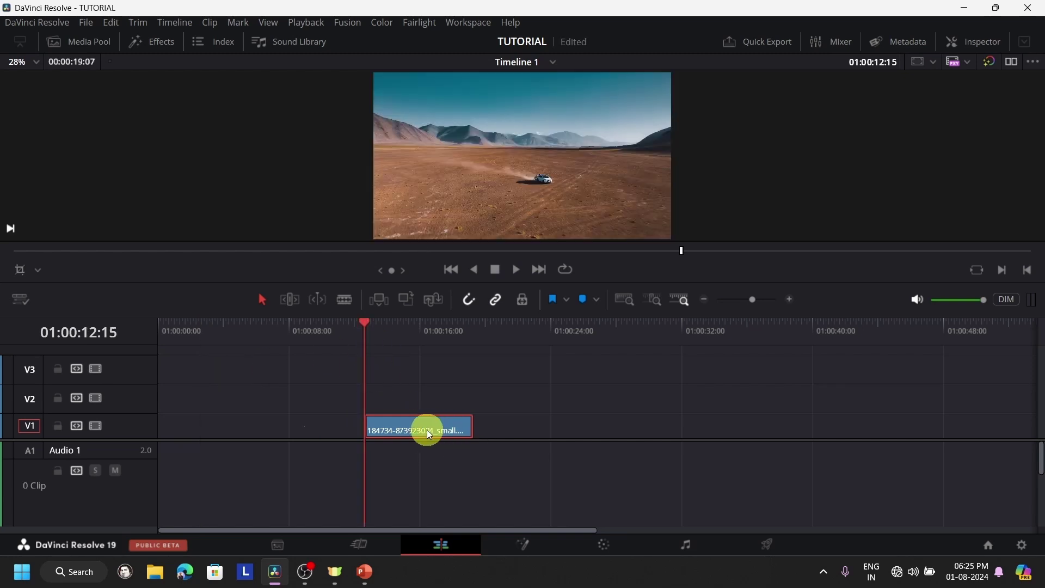
# Paste a copy of the desert clip earlier on V1 and move it so it ends where the original clip begins
pyautogui.click(203, 344)
pyautogui.hotkey('ctrl', 'v')
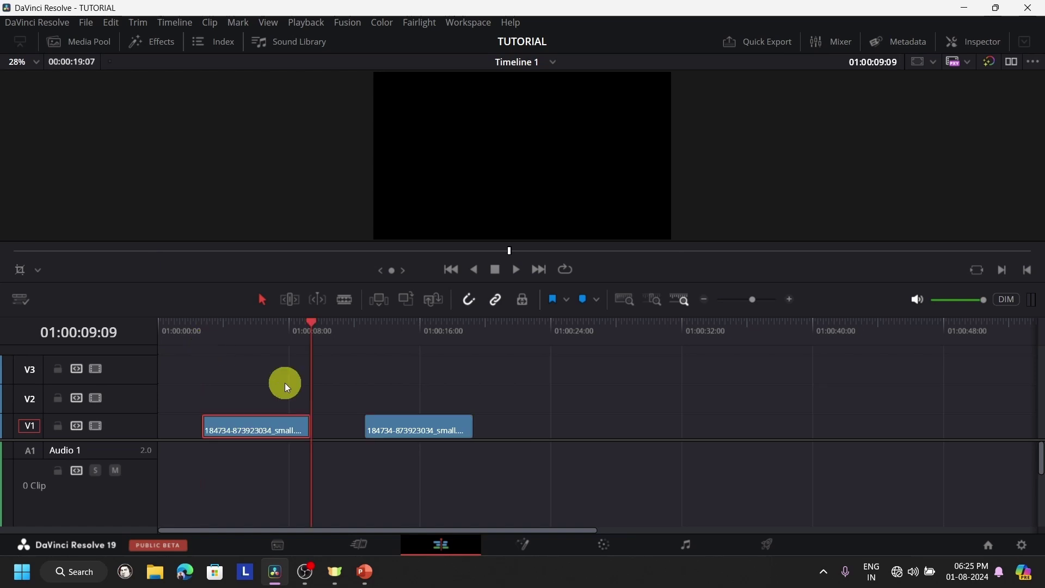
pyautogui.moveTo(249, 429); pyautogui.dragTo(301, 435)
pyautogui.click(207, 432)
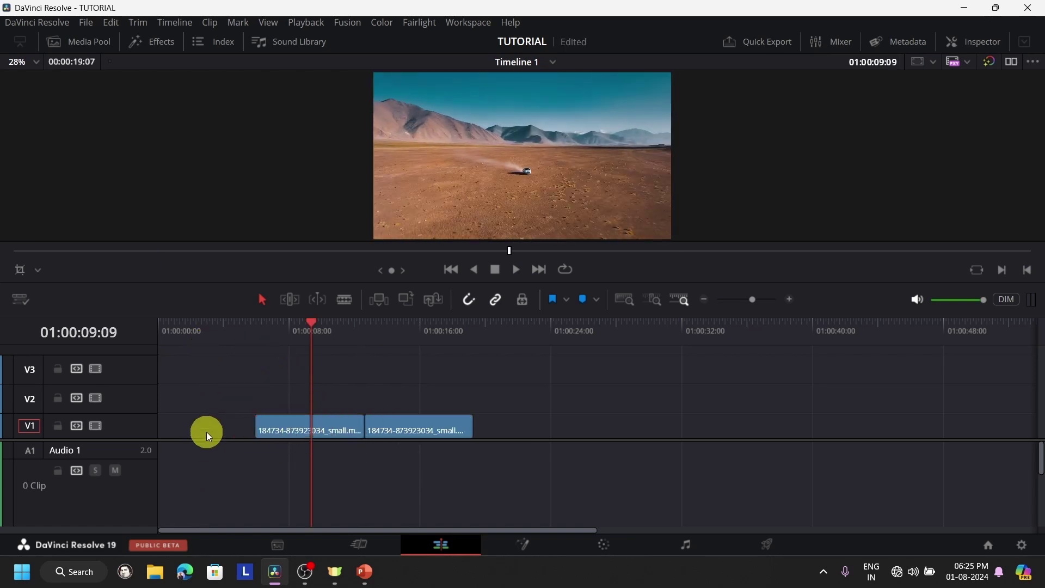
pyautogui.click(240, 357)
# Set the clip color of the second desert clip on V1 to orange
pyautogui.rightClick(430, 429)
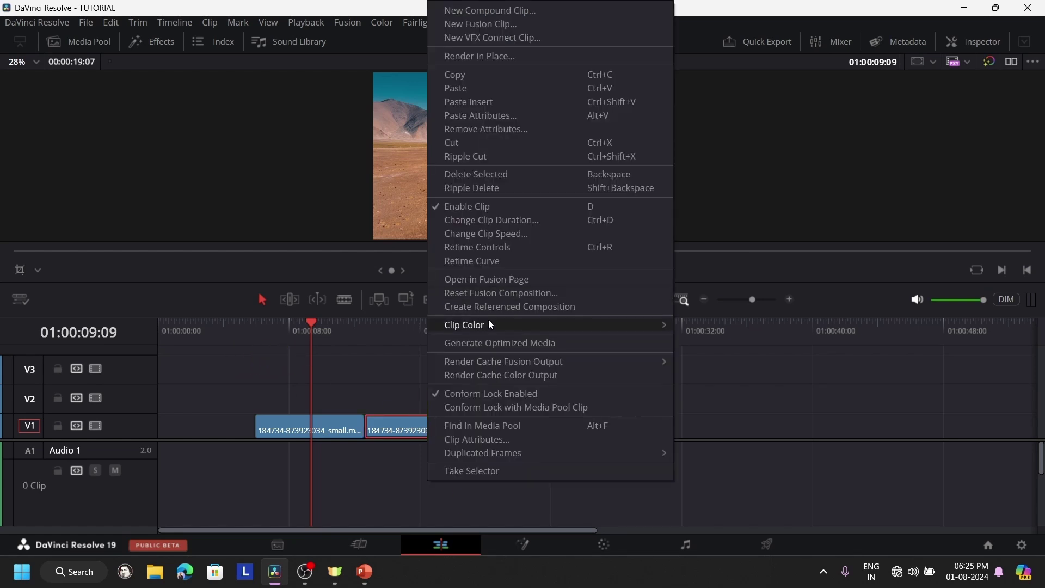
pyautogui.moveTo(490, 325)
pyautogui.click(707, 331)
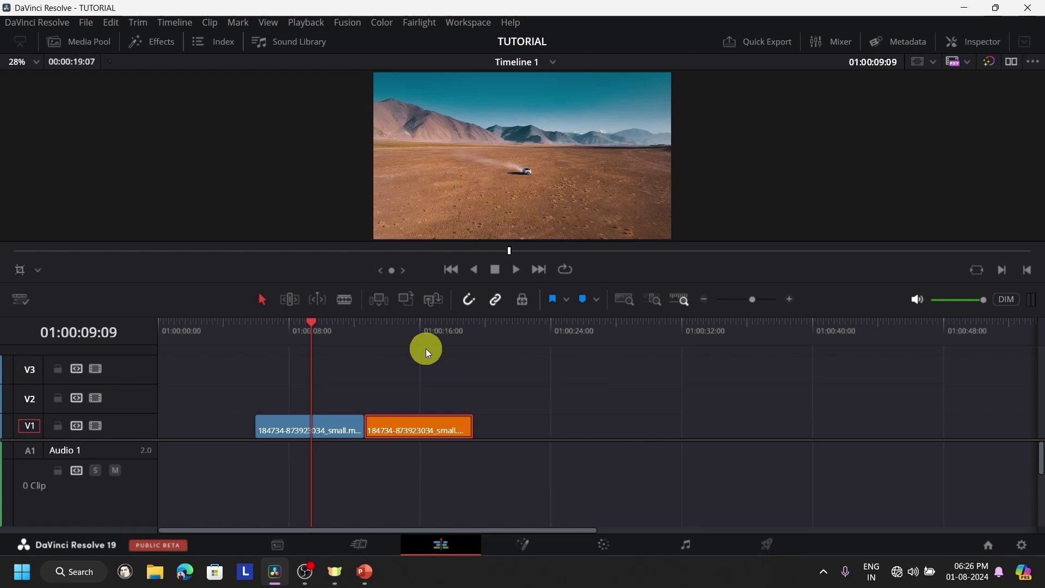
# Play the orange clip from its start and park the playhead at 01:00:15:22
pyautogui.click(364, 343)
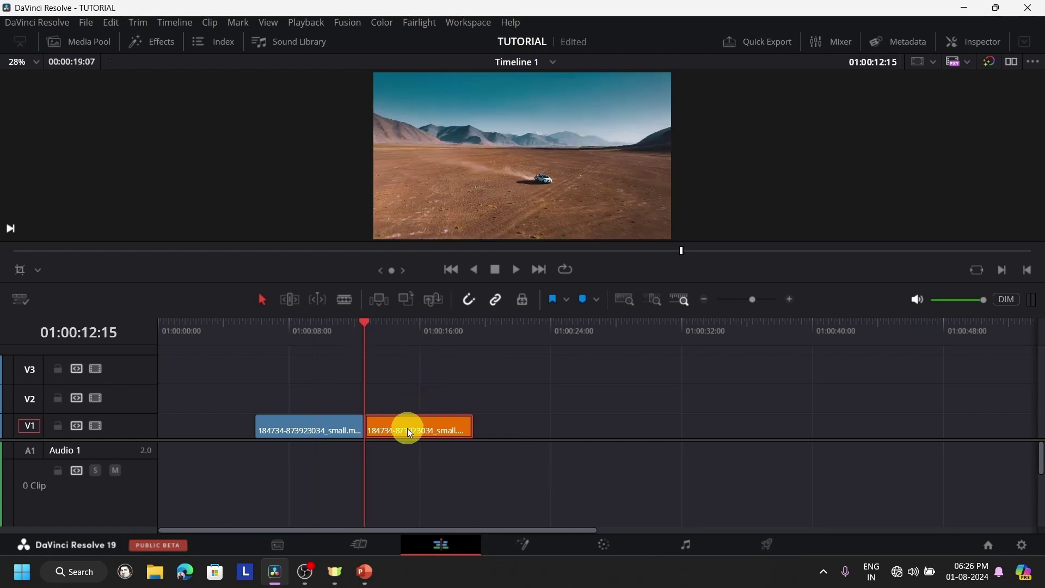
pyautogui.press('l')
pyautogui.press('l')
pyautogui.press('l')
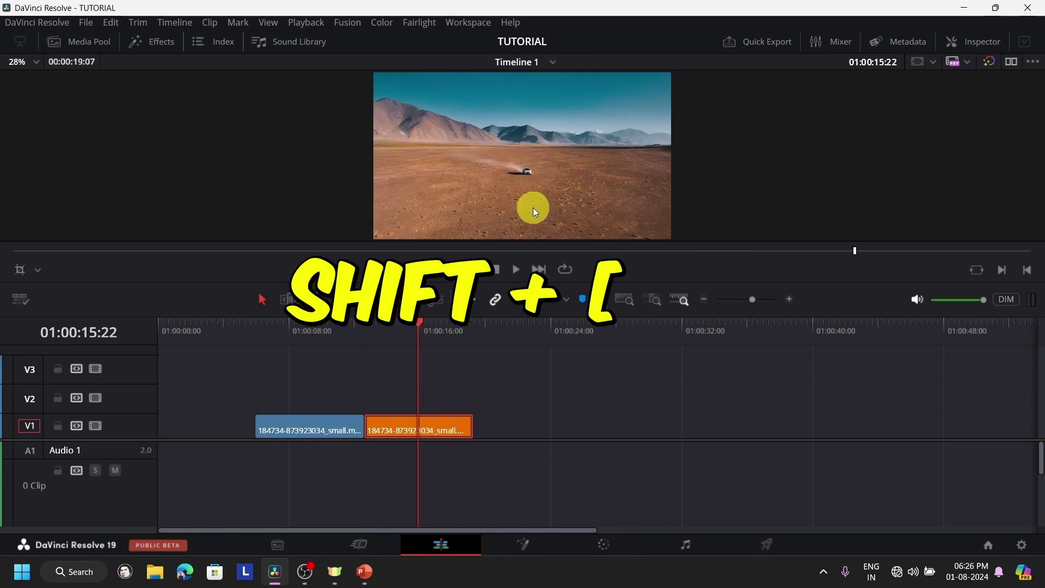
# Try trimming the orange clip's start to the playhead at 01:00:15:22 without ripple, and undo the trim
pyautogui.hotkey('shift', '[')
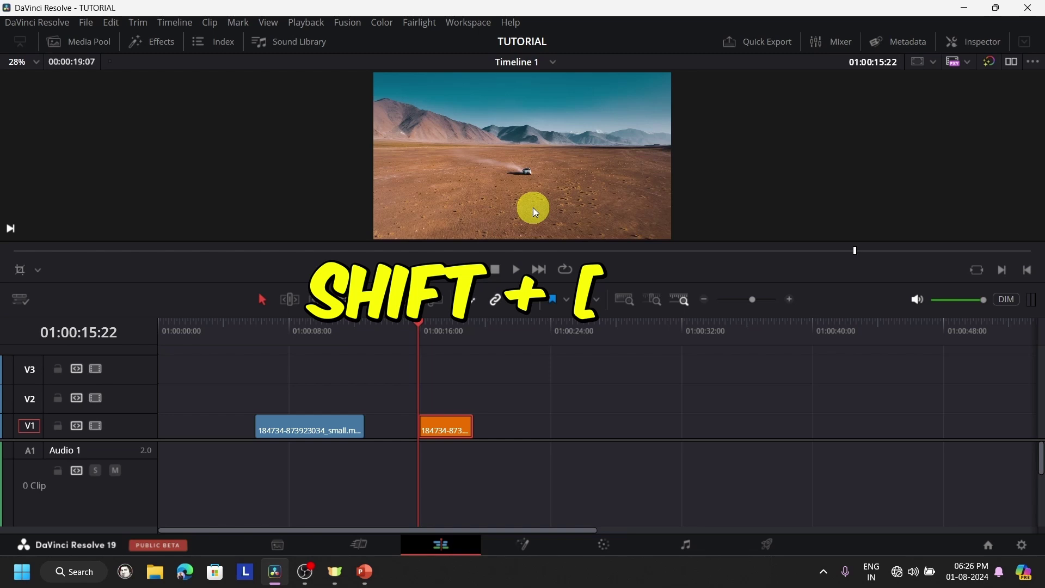
pyautogui.hotkey('ctrl', 'z')
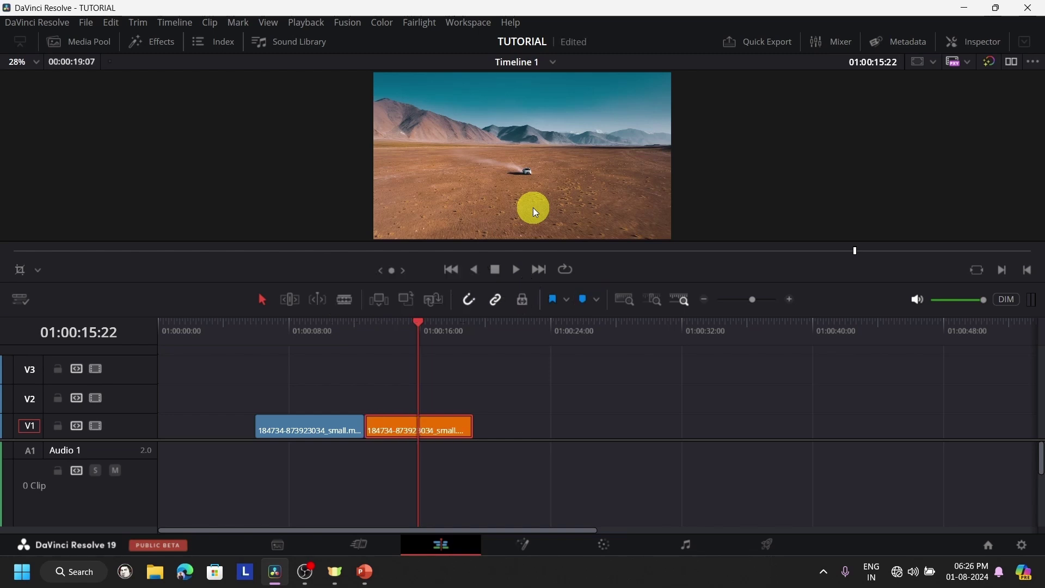
pyautogui.press('[')
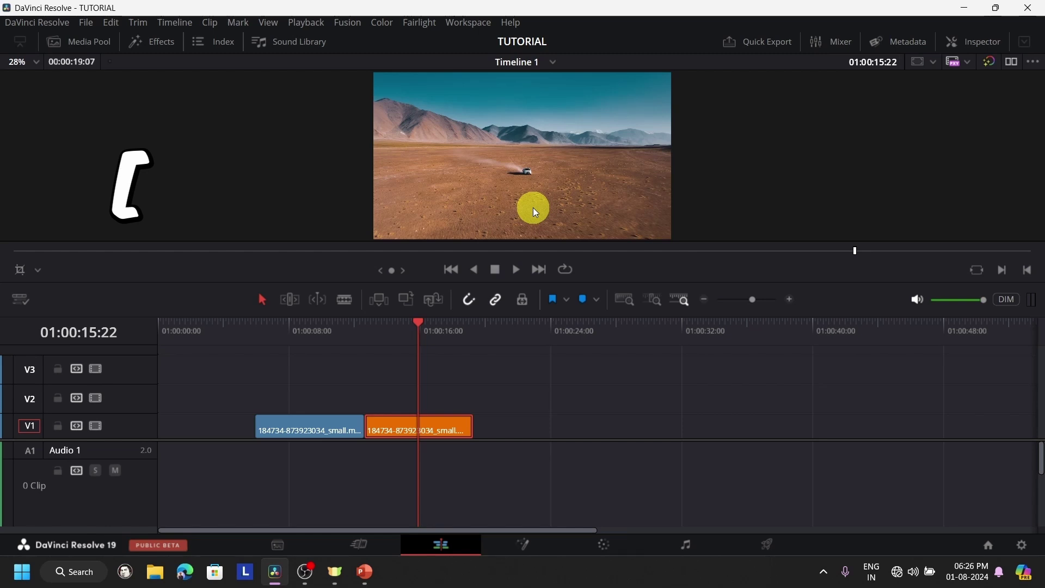
pyautogui.press('[')
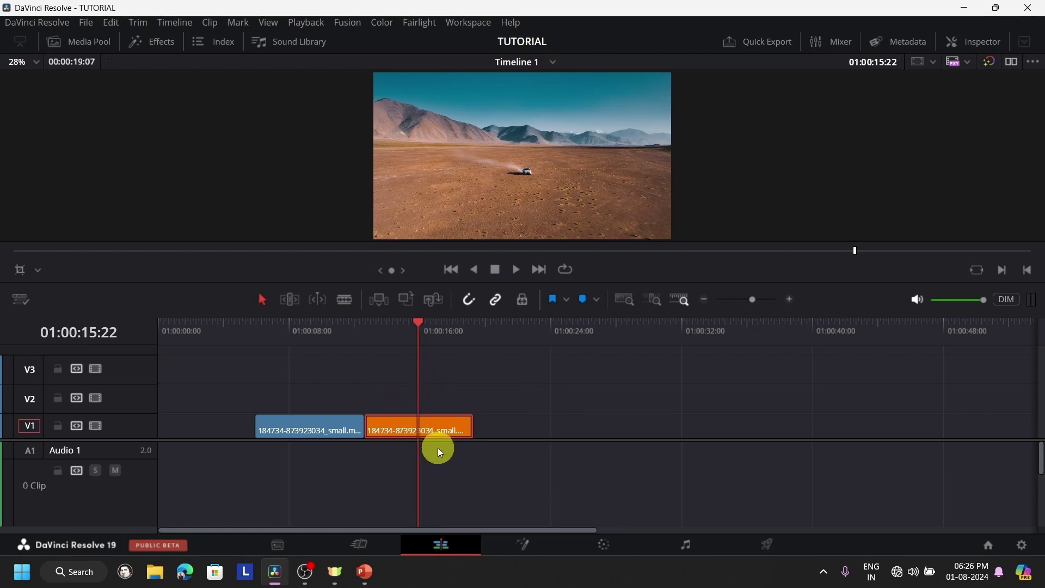
# Trim the orange clip's start to the playhead again, select the gap before it, and restore the clip
pyautogui.hotkey('shift', '[')
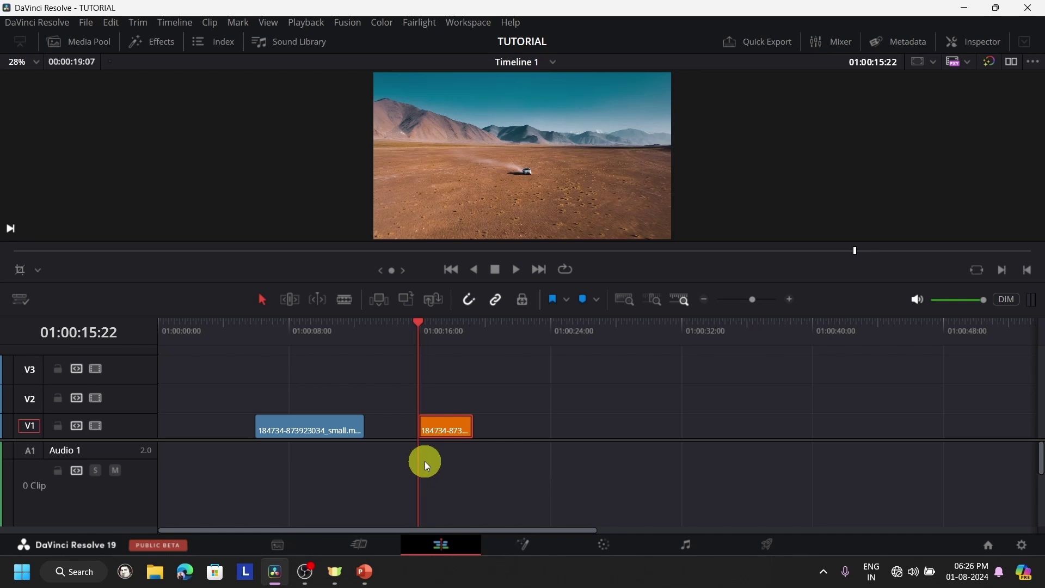
pyautogui.click(392, 423)
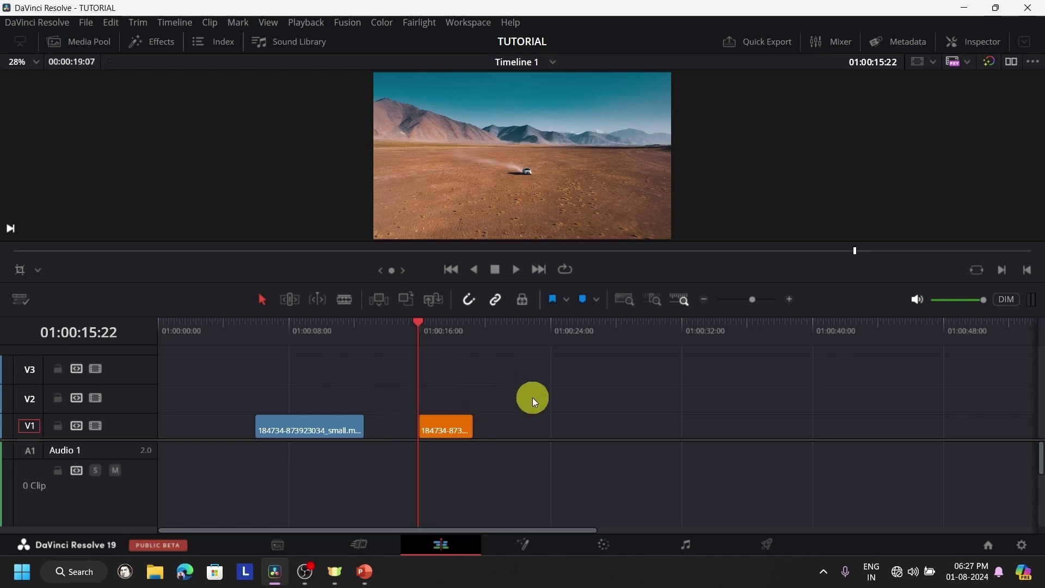
pyautogui.press('Delete')
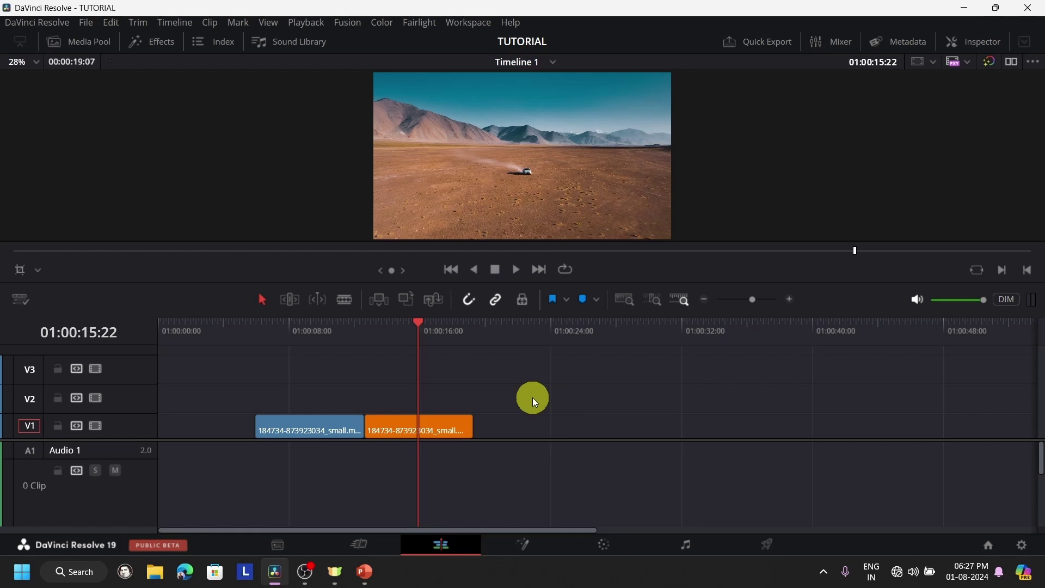
# Try ripple-trimming the orange clip's start to the playhead, compare it with a plain start trim, and undo both
pyautogui.hotkey('ctrl', 'shift', '[')
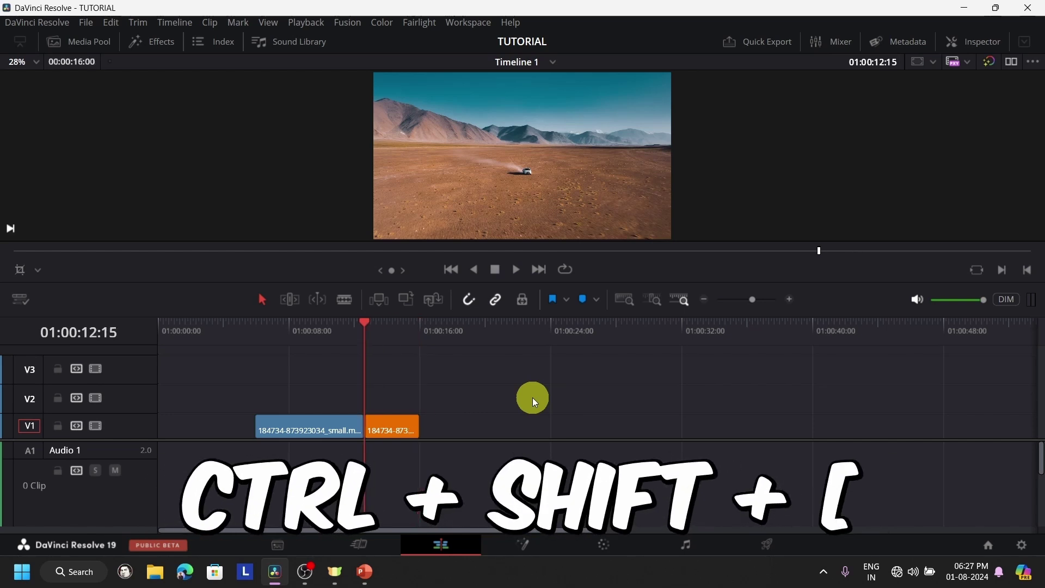
pyautogui.hotkey('ctrl', 'z')
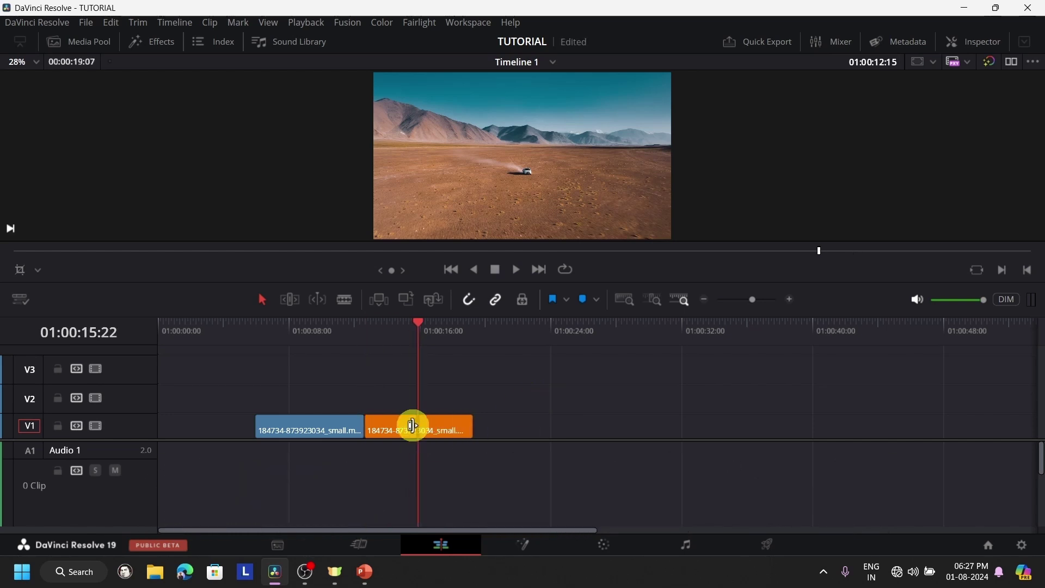
pyautogui.hotkey('ctrl', 'shift', '[')
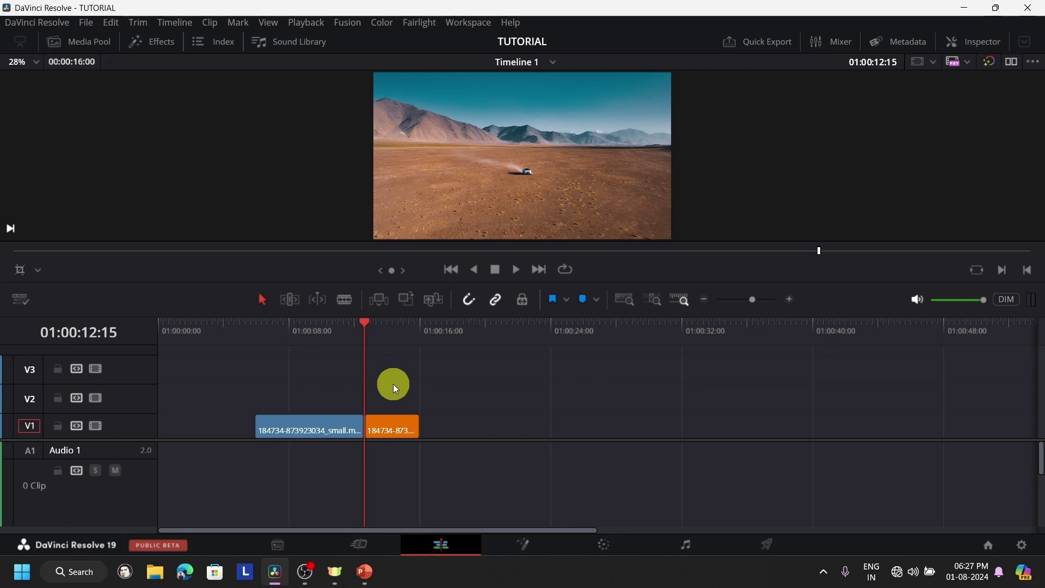
pyautogui.hotkey('ctrl', 'shift', 'v')
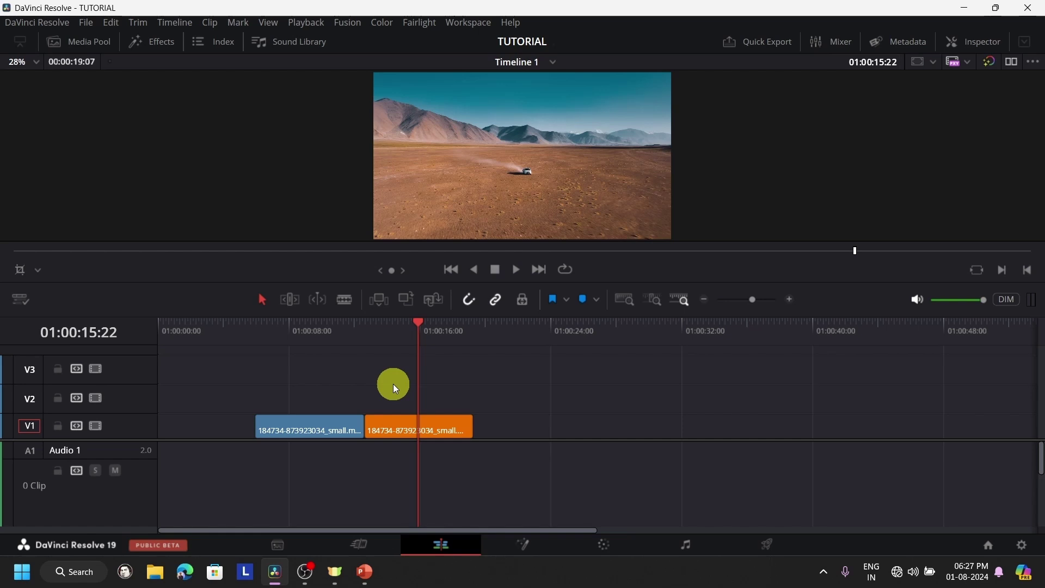
pyautogui.hotkey('ctrl', 'z')
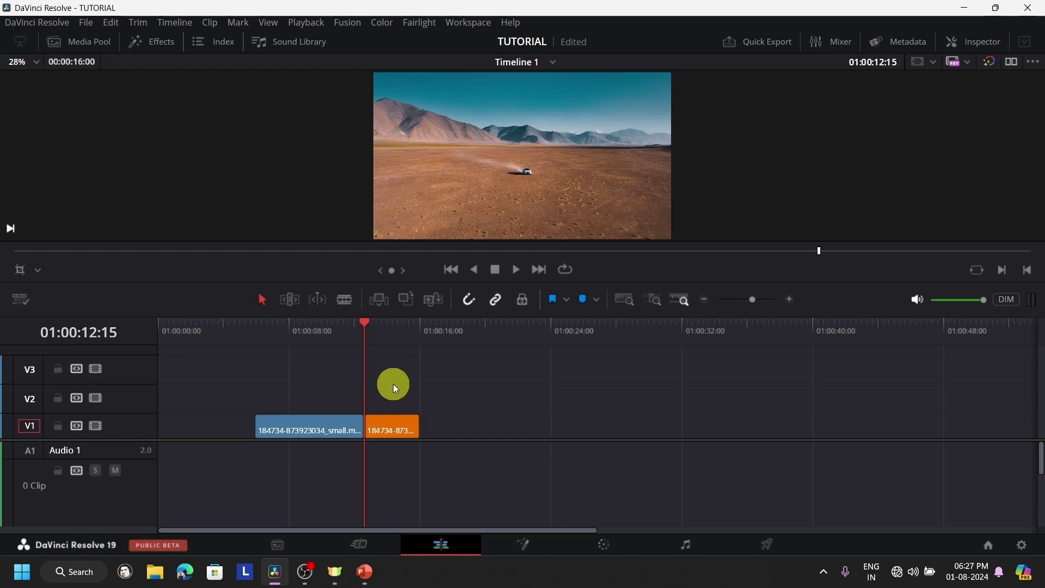
pyautogui.hotkey('ctrl', 'v')
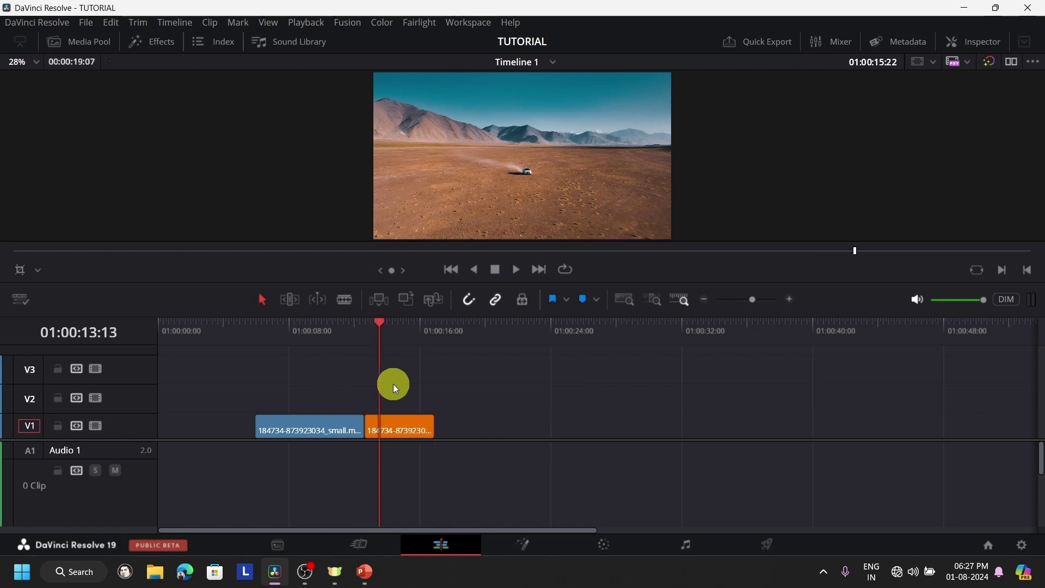
pyautogui.hotkey('shift', '[')
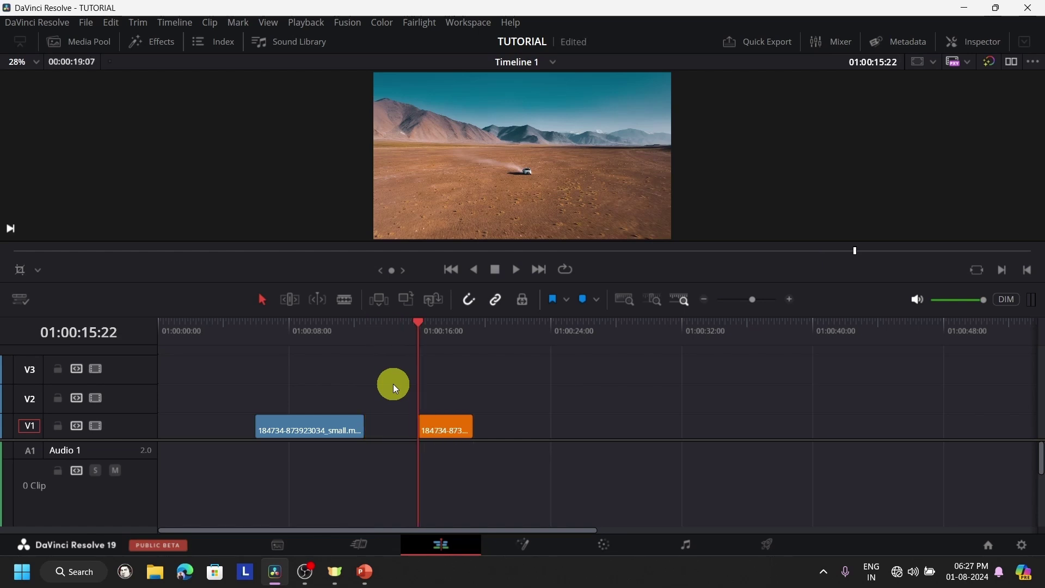
pyautogui.hotkey('ctrl', 'z')
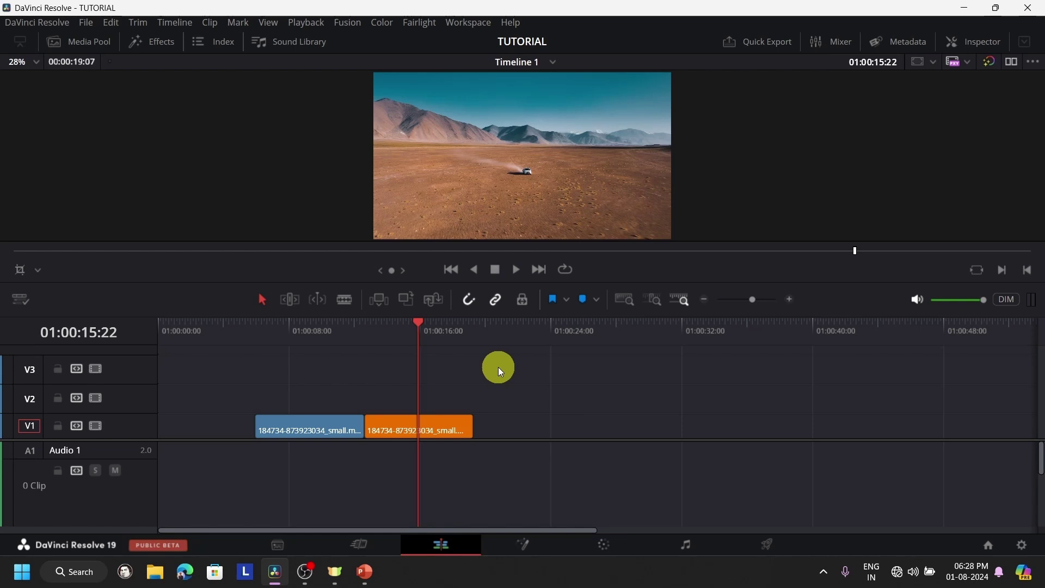
# Try trimming the orange clip's end to the playhead at 01:00:15:22, undo it, and repeat the trim
pyautogui.hotkey('shift', ']')
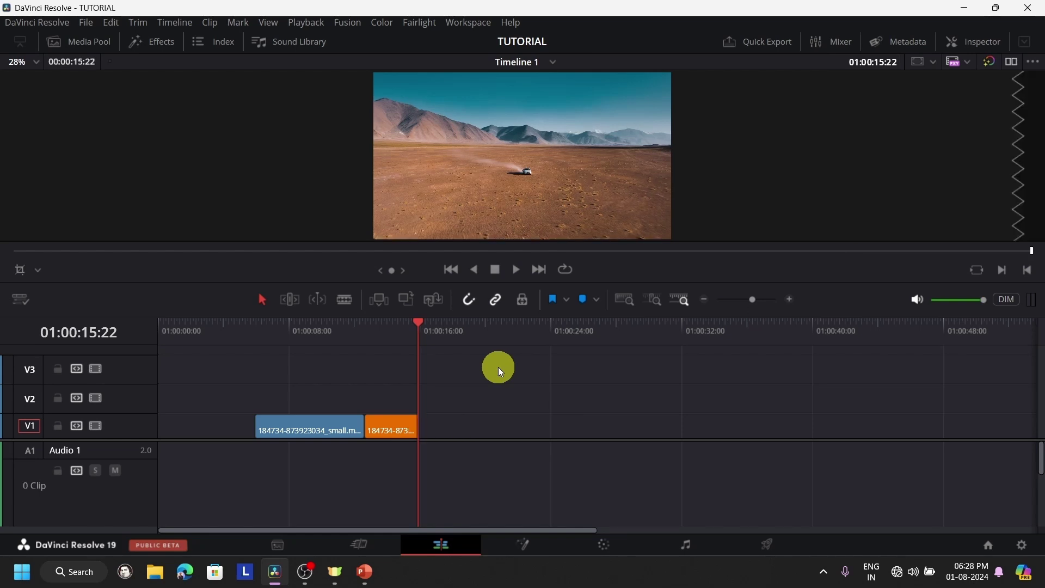
pyautogui.hotkey('ctrl', 'z')
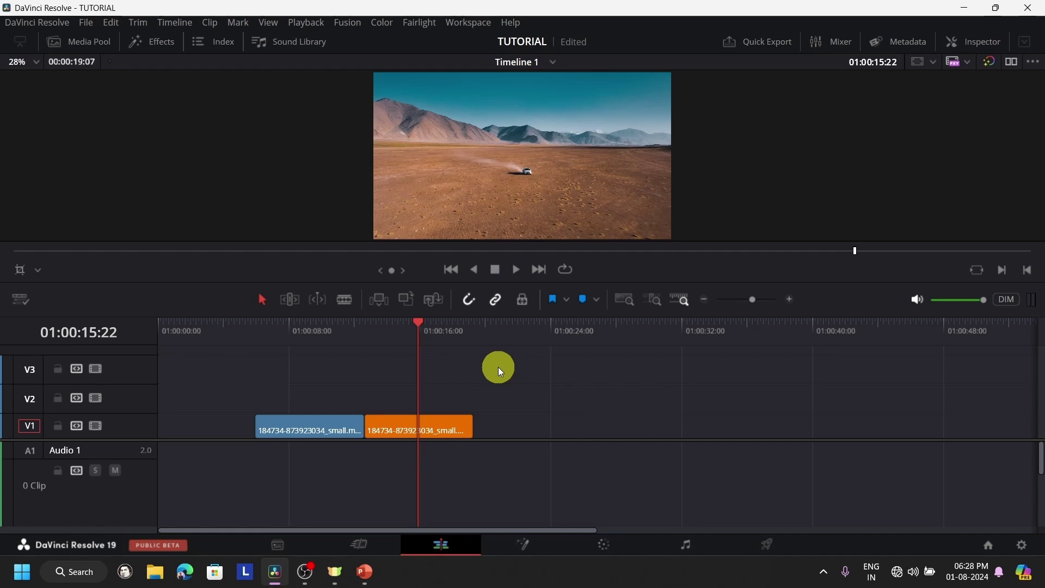
pyautogui.hotkey('shift', ']')
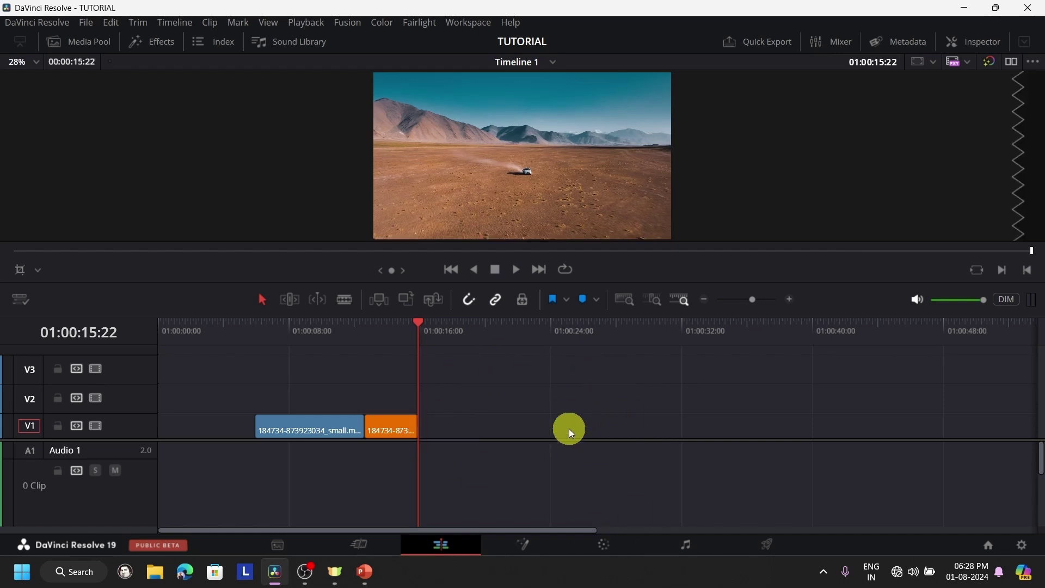
# Move the blue clip along V1 to sit directly after the full-length orange clip
pyautogui.moveTo(297, 430); pyautogui.dragTo(515, 421)
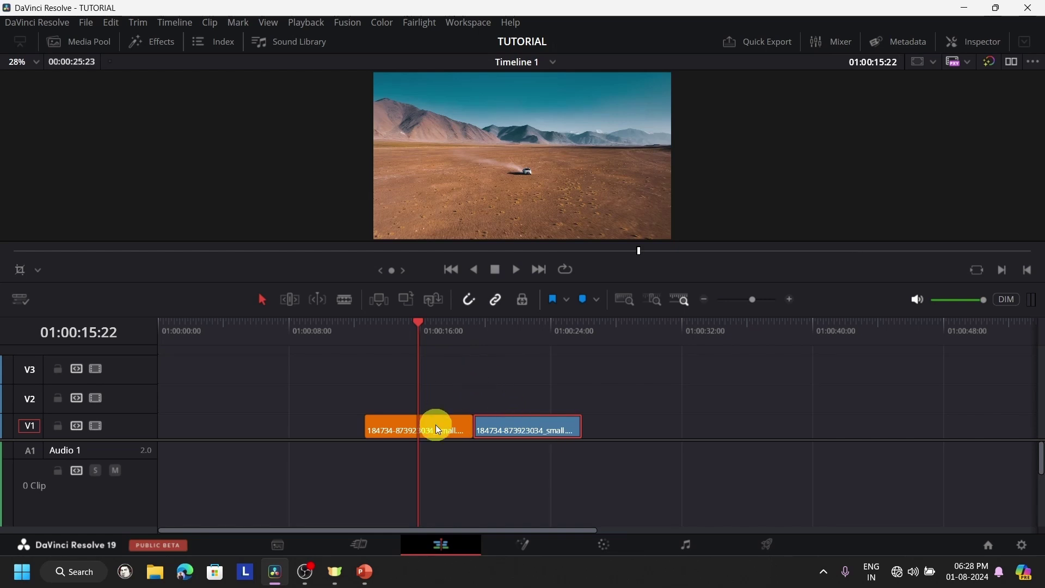
pyautogui.click(439, 430)
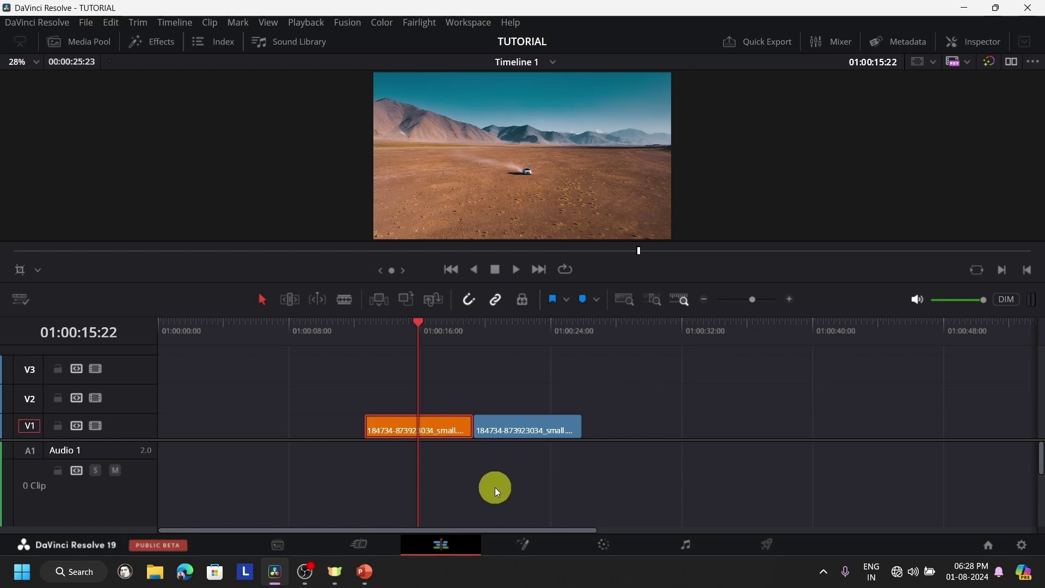
pyautogui.click(517, 436)
pyautogui.click(533, 480)
pyautogui.click(441, 431)
pyautogui.click(524, 366)
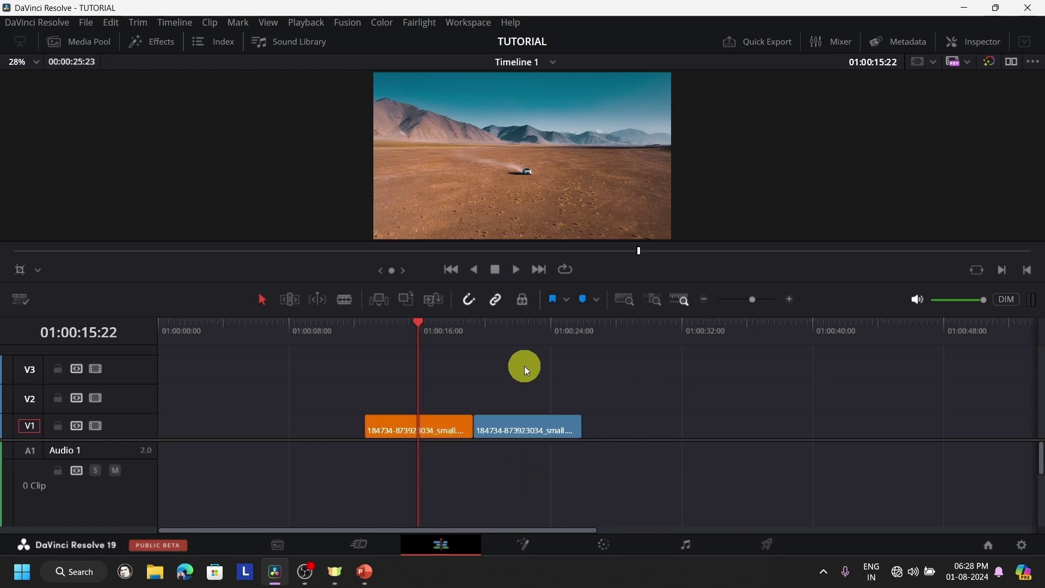
# Try and undo a plain end trim on the orange clip, and ripple-trim its end to the playhead at 01:00:15:22
pyautogui.click(446, 427)
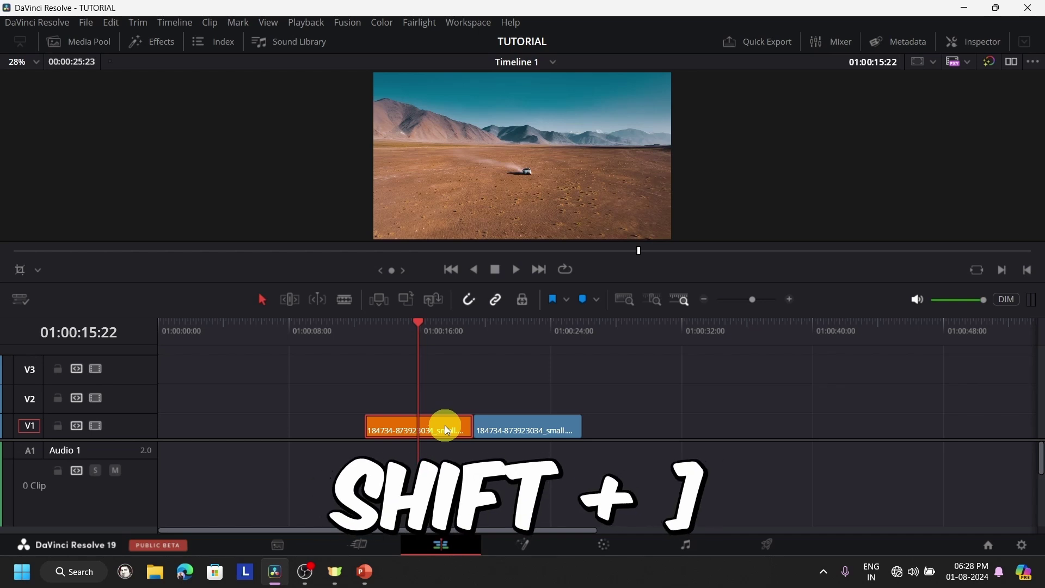
pyautogui.hotkey('shift', ']')
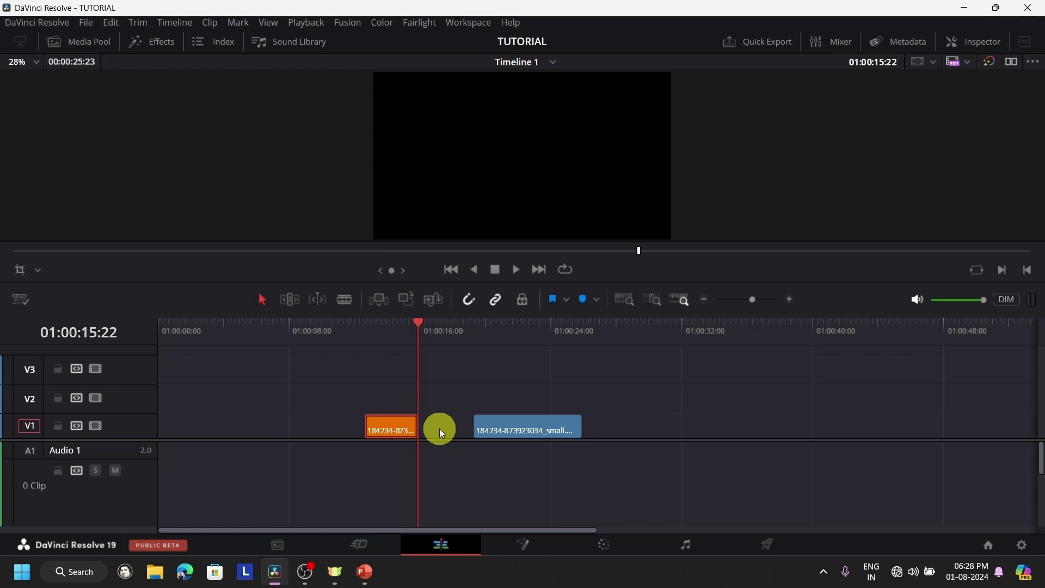
pyautogui.hotkey('ctrl', 'z')
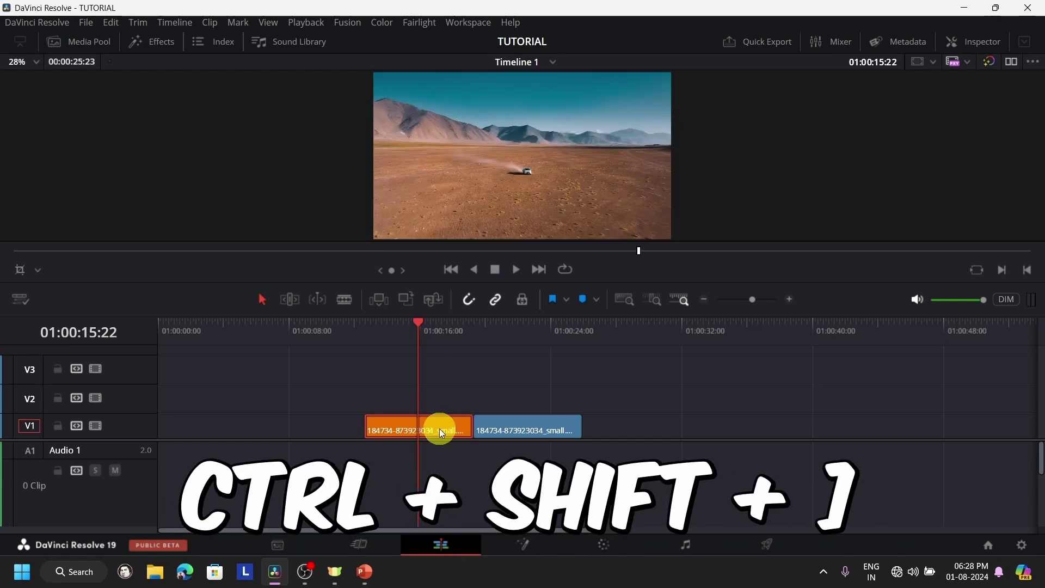
pyautogui.hotkey('ctrl', 'shift', ']')
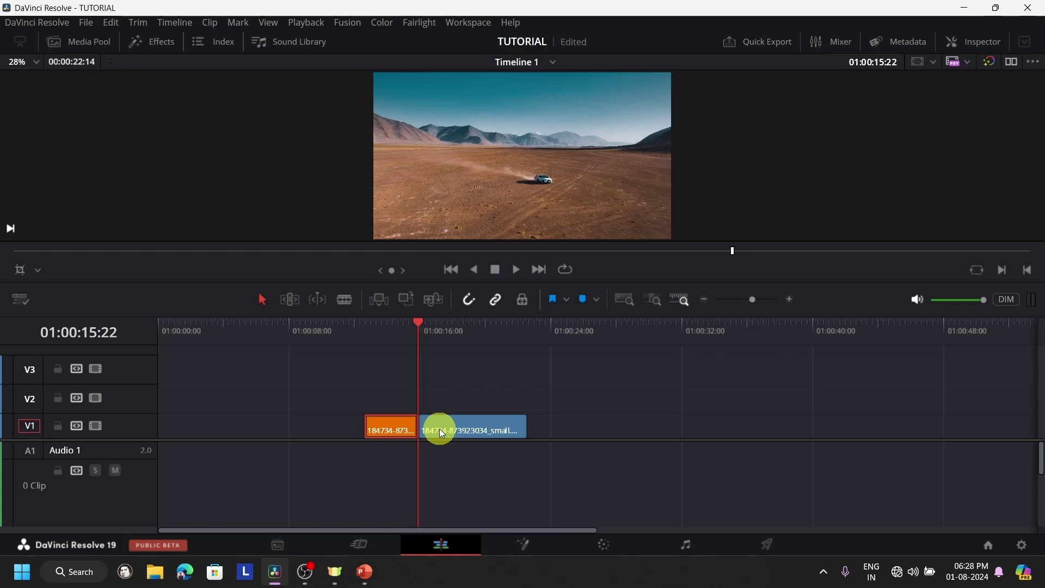
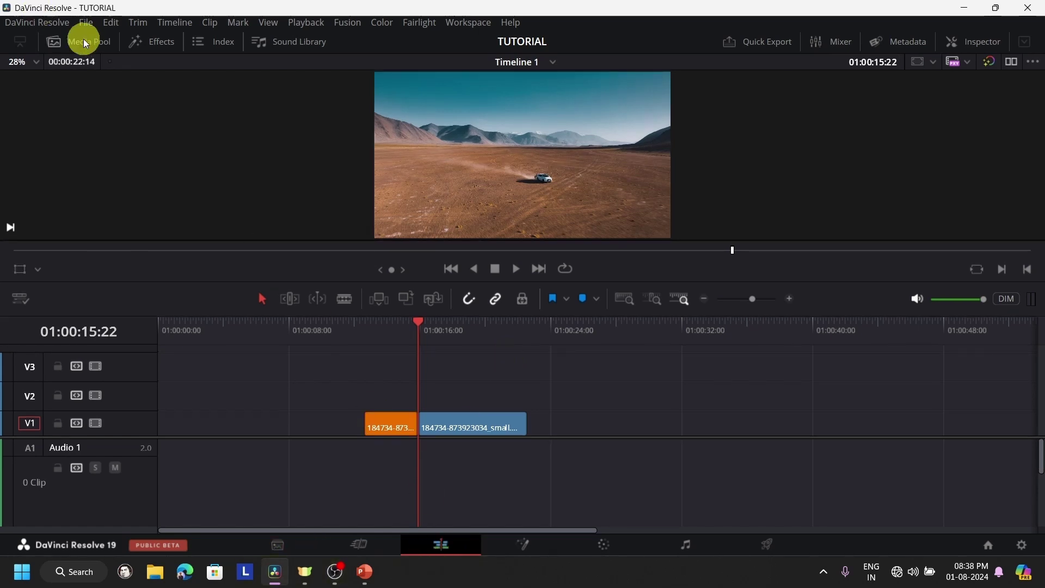
# Delete Timeline 1 from the 01 TUTORIAL STOCK FOTTAGES bin of the media pool
pyautogui.click(83, 38)
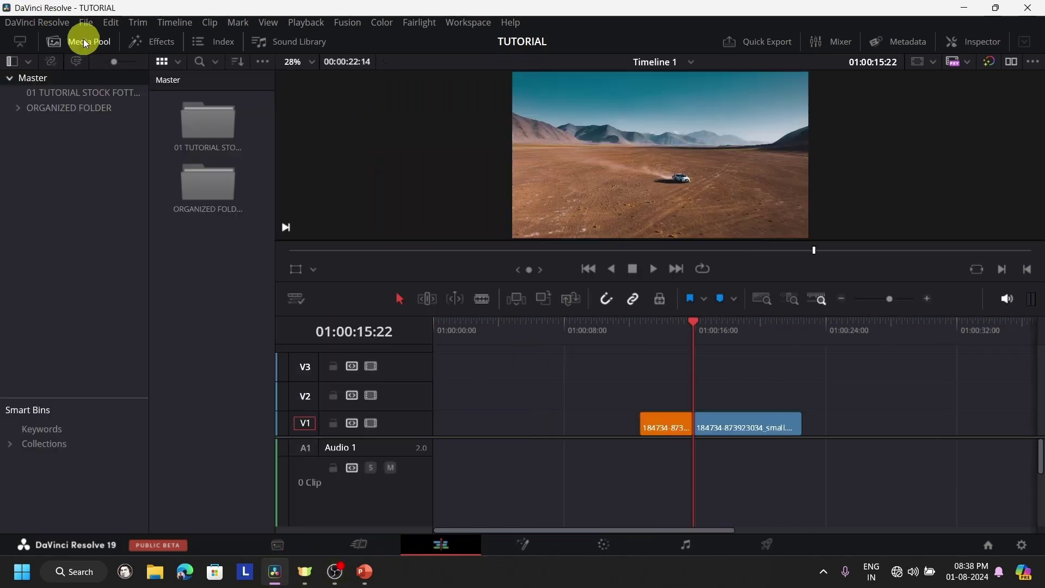
pyautogui.click(94, 93)
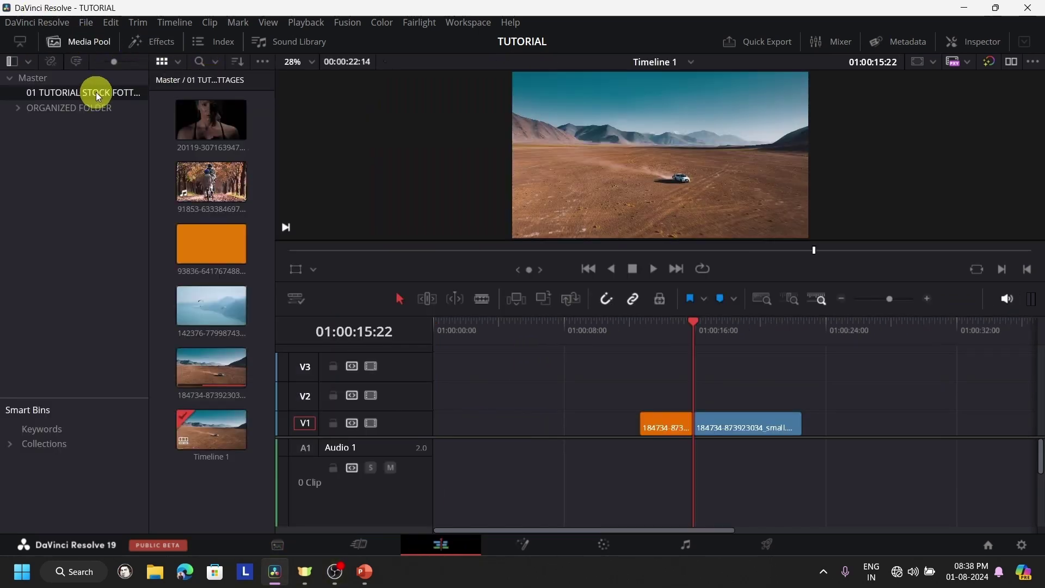
pyautogui.click(211, 430)
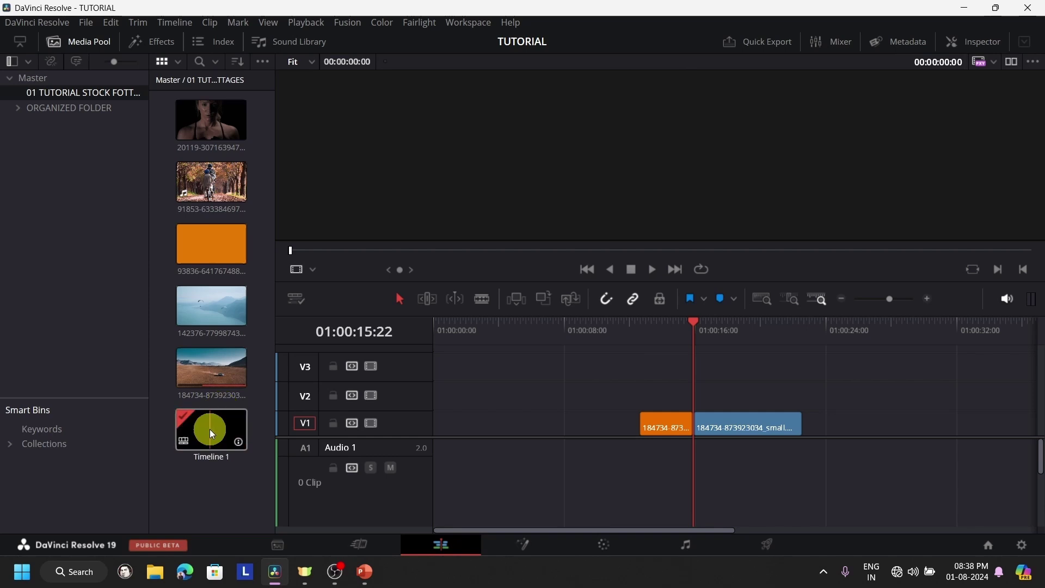
pyautogui.press('Delete')
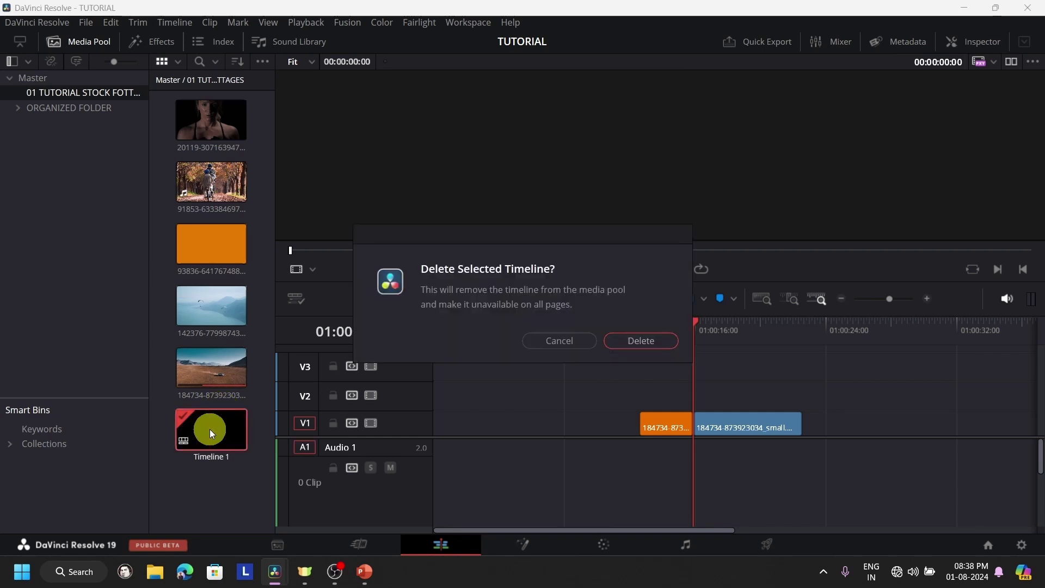
pyautogui.click(639, 341)
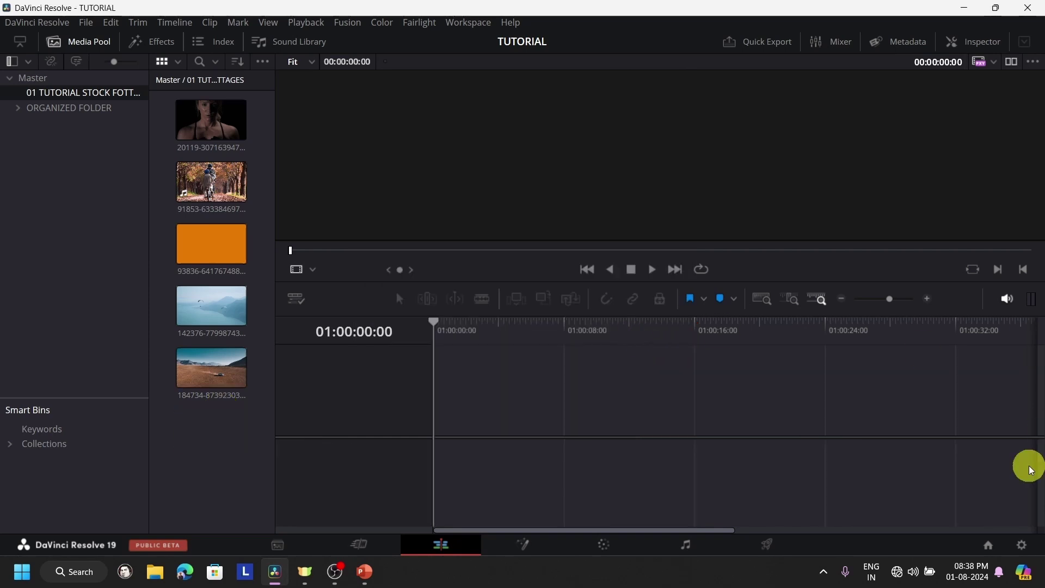
# Create a new project named Untitled Project 1 in the local project library
pyautogui.click(992, 546)
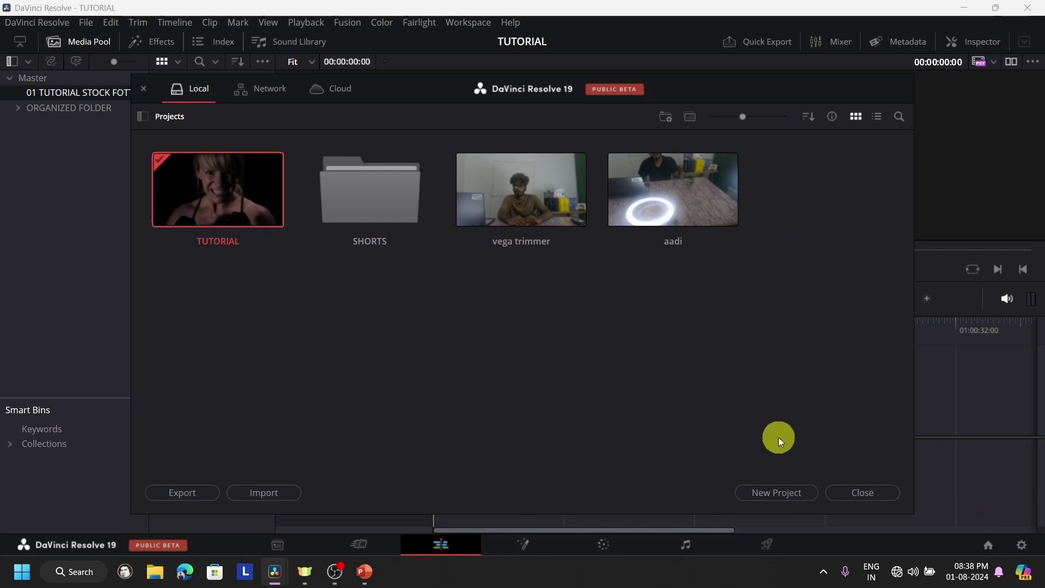
pyautogui.click(773, 493)
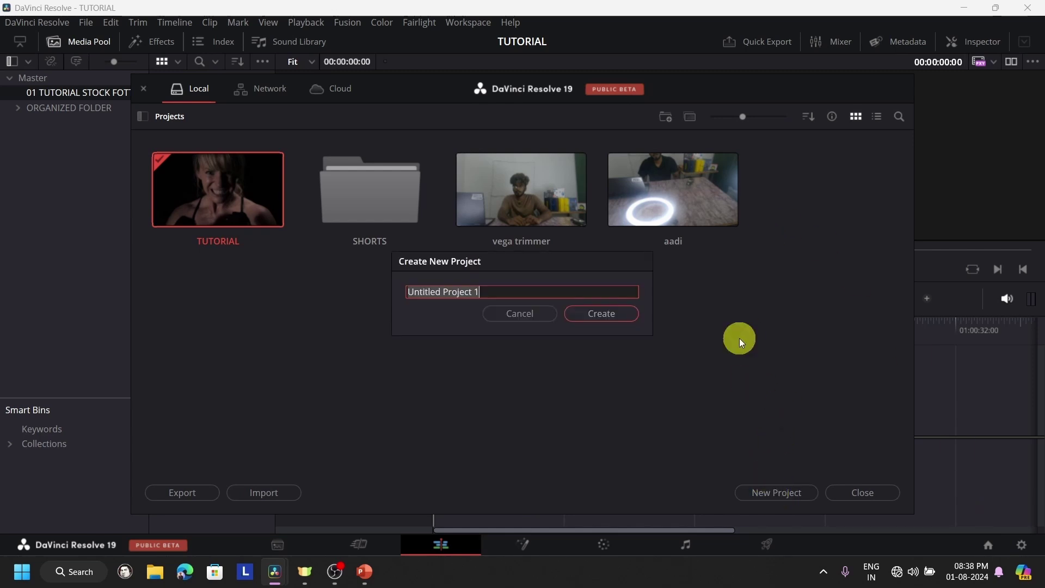
pyautogui.click(601, 314)
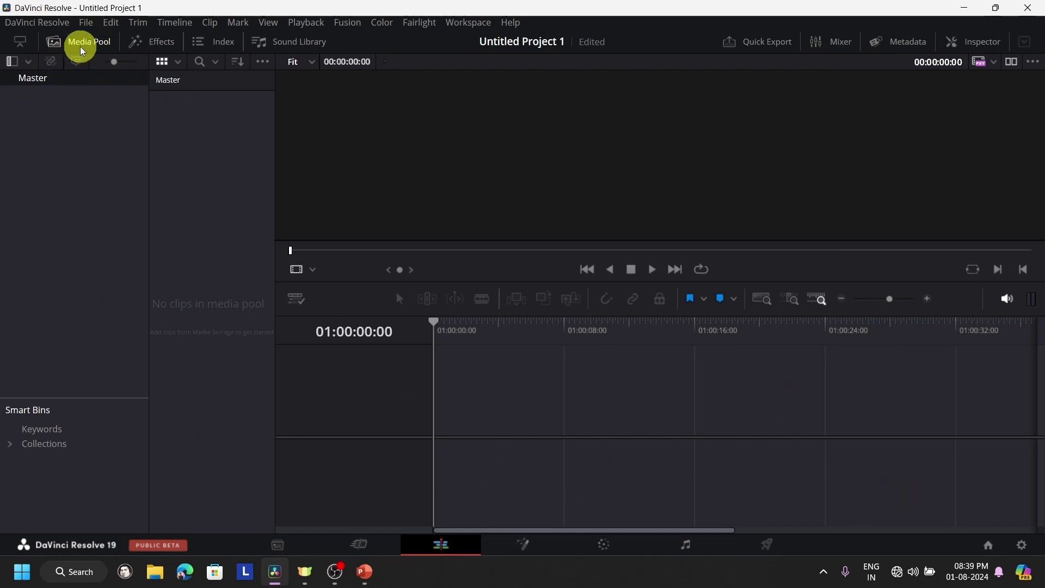
# Import the 01 TUTORIAL STOCK FOTTAGES folder from drive E: into the Master bin, changing the project frame rate to match the clips
pyautogui.click(287, 546)
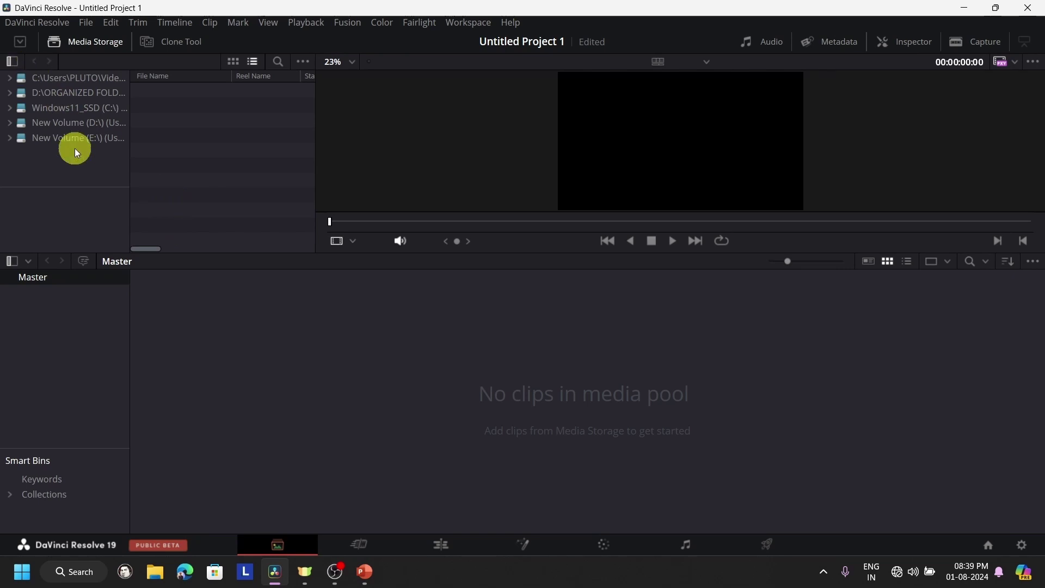
pyautogui.click(104, 139)
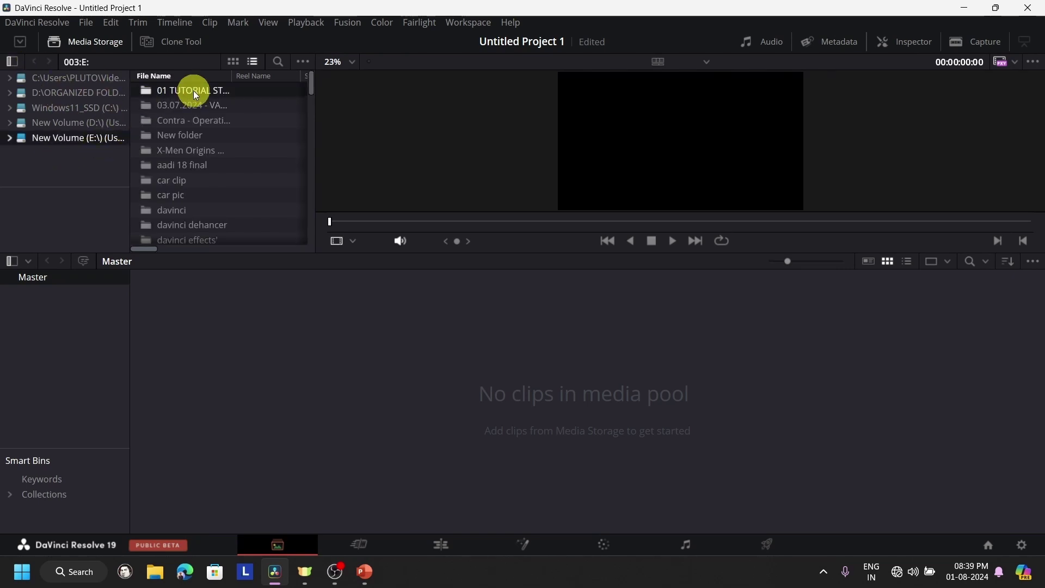
pyautogui.moveTo(194, 90); pyautogui.dragTo(30, 302)
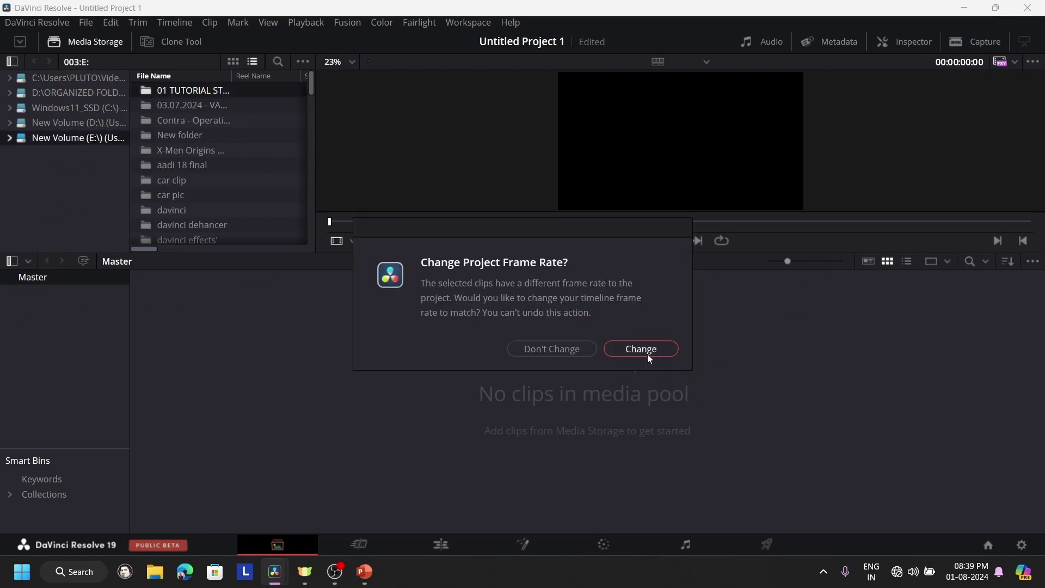
pyautogui.click(653, 350)
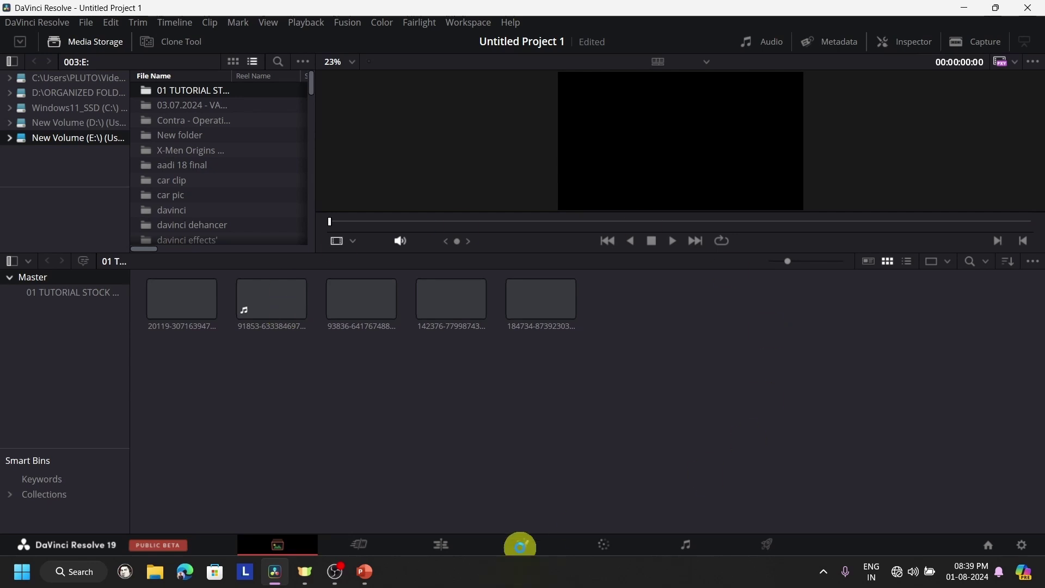
# Create a timeline on the Edit page from the desert car clip 184734
pyautogui.click(442, 545)
pyautogui.click(218, 367)
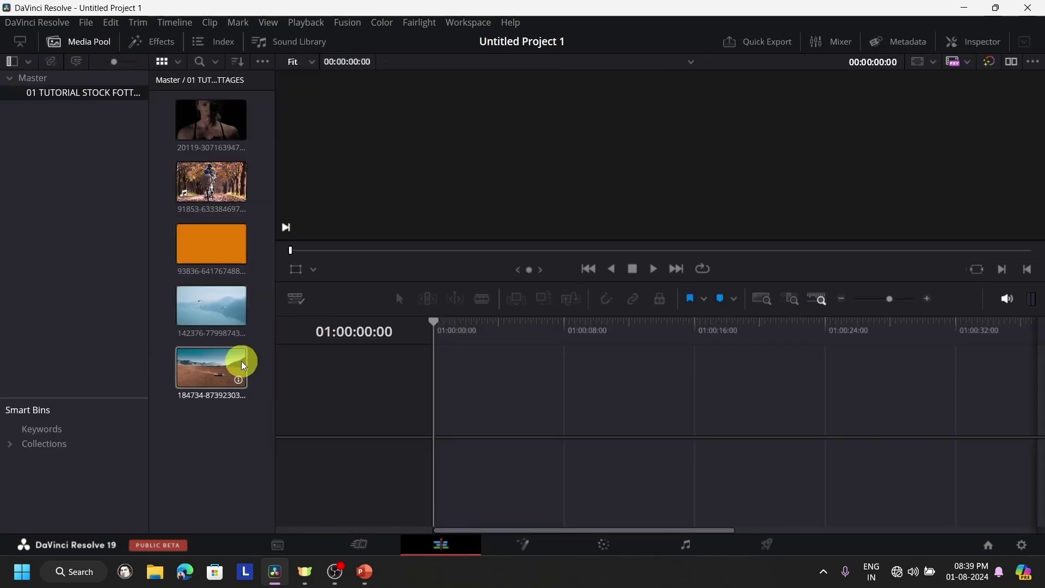
pyautogui.moveTo(215, 374); pyautogui.dragTo(518, 421)
# Delete the desert clip from the timeline and remove Timeline 1 from the media pool
pyautogui.click(177, 470)
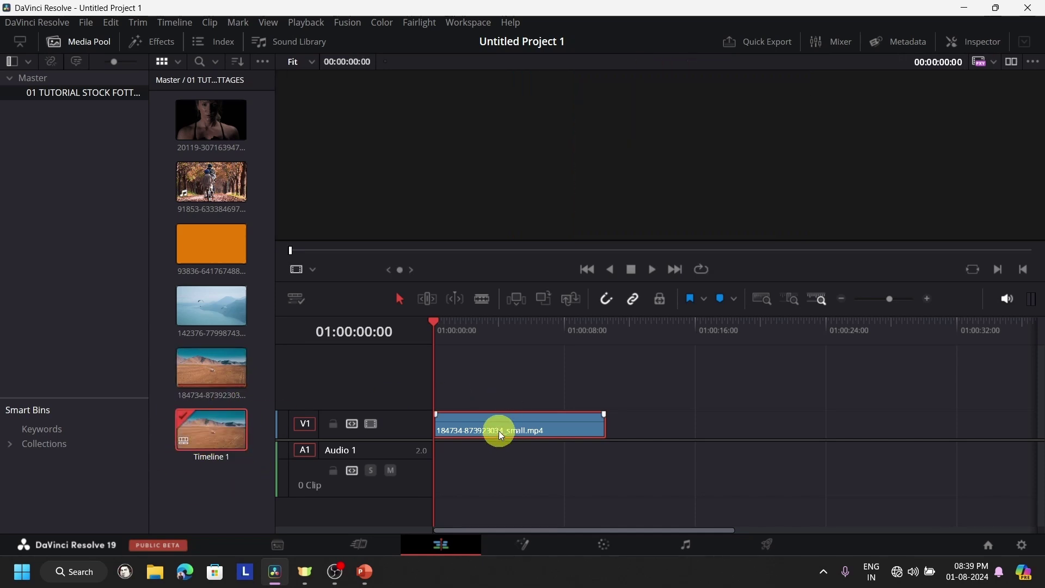
pyautogui.press('Delete')
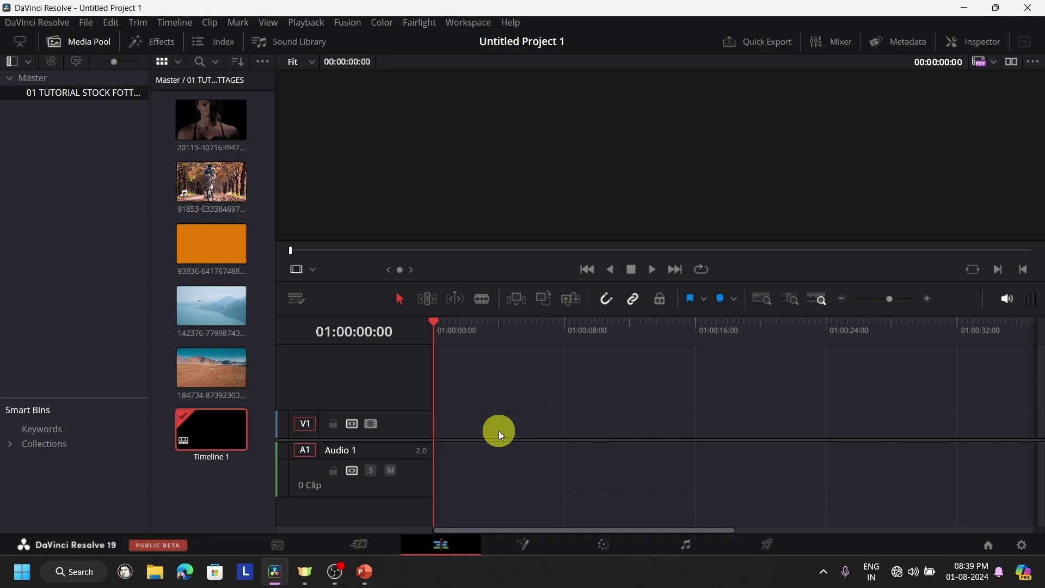
pyautogui.press('Delete')
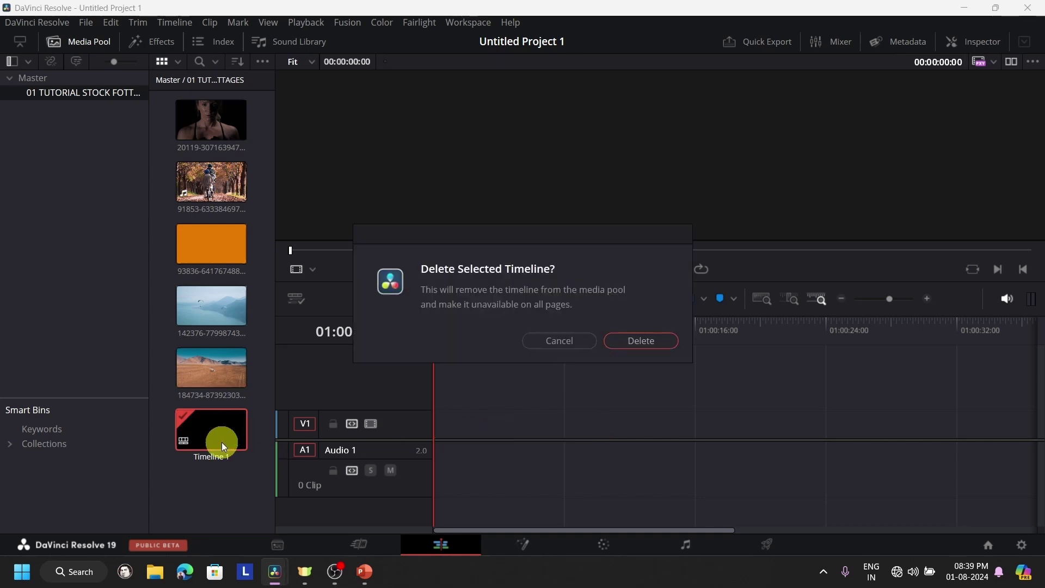
pyautogui.click(631, 340)
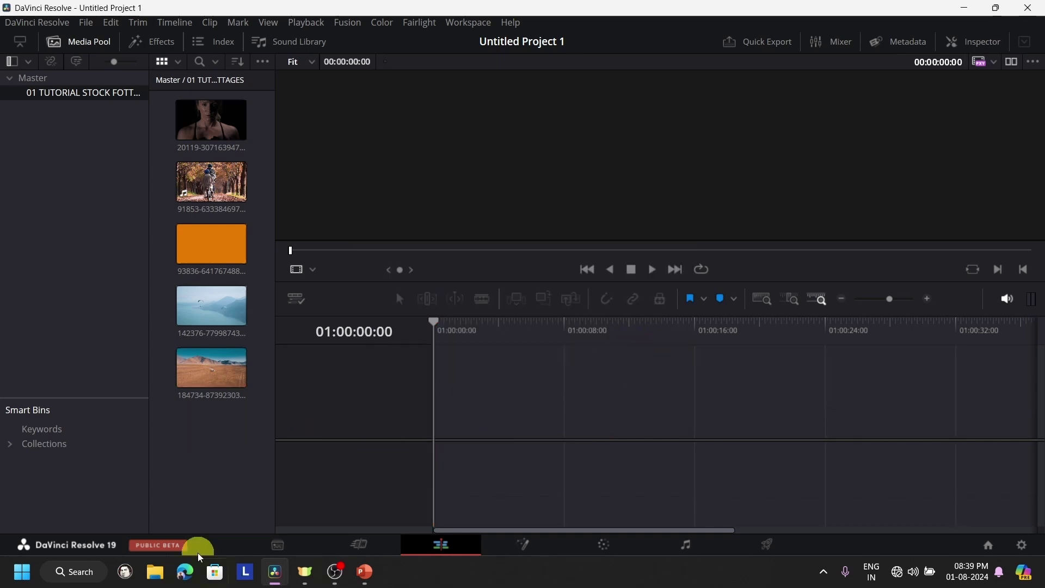
# Add a bin named "timeline" inside the 01 TUTORIAL STOCK FOTTAGES bin
pyautogui.rightClick(99, 125)
pyautogui.click(133, 132)
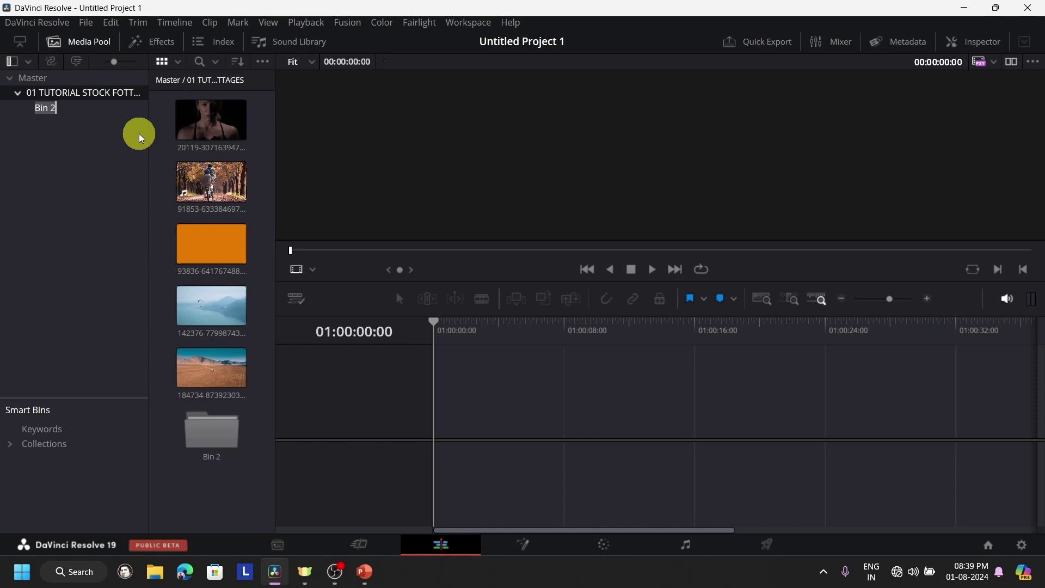
pyautogui.press('BackSpace')
pyautogui.write('timeline')
pyautogui.press('Return')
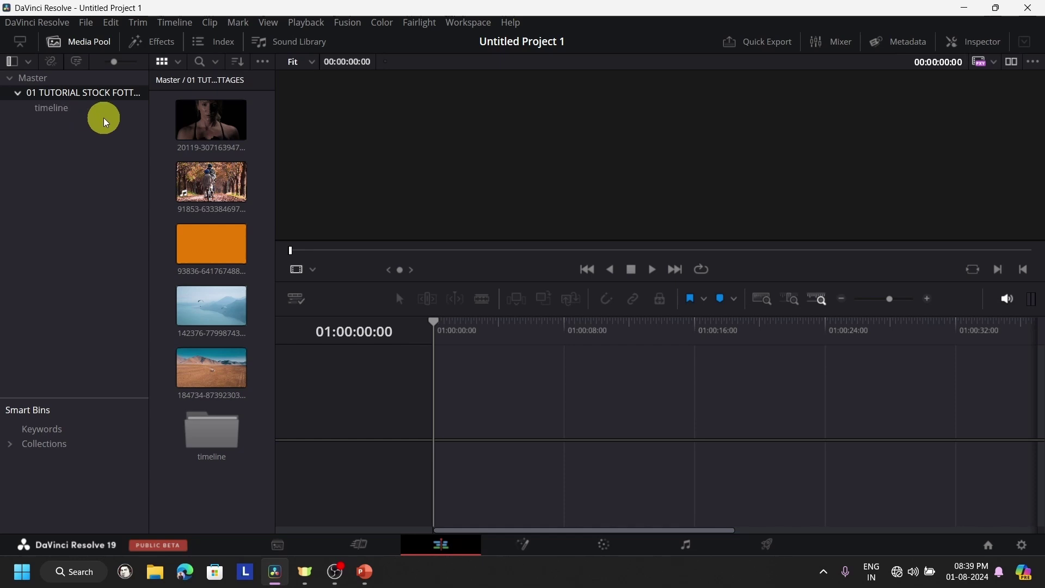
# Import ORGANIZED FOLDER from drive D: into the Master bin on the Media page and collapse its bin tree
pyautogui.hotkey('shift', '2')
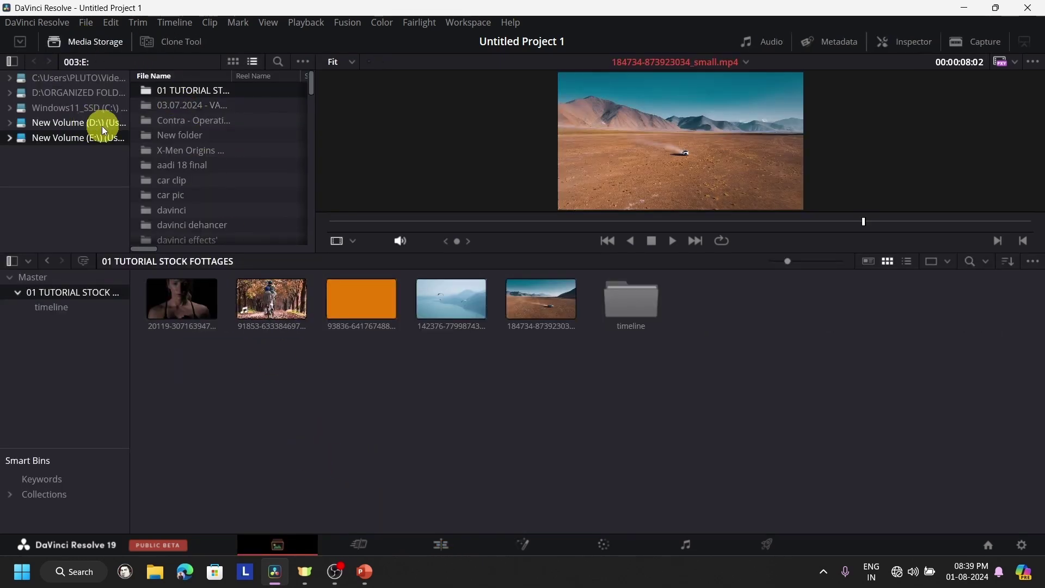
pyautogui.moveTo(102, 96); pyautogui.dragTo(64, 331)
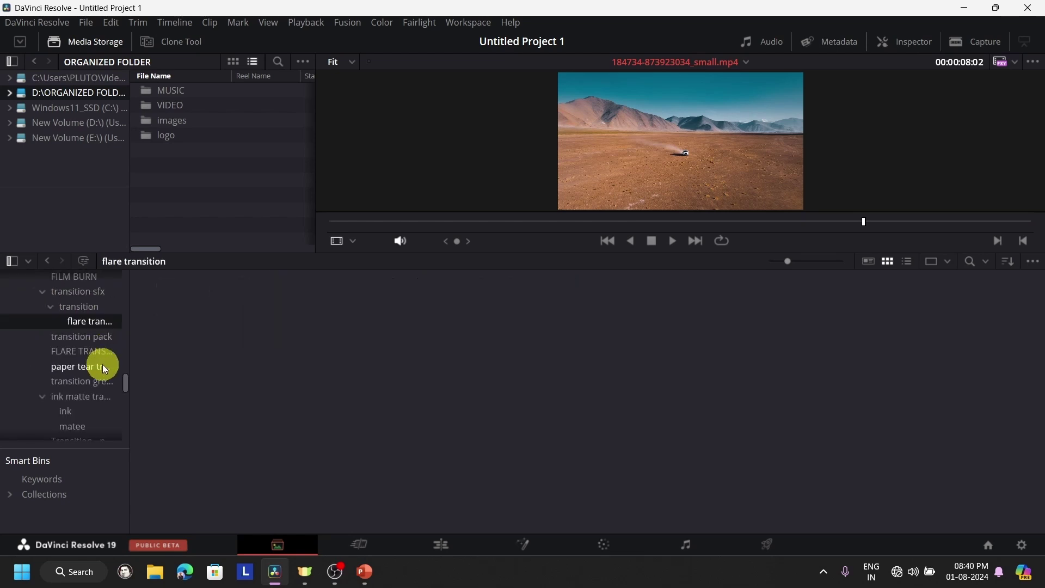
pyautogui.scroll(8, 103, 364)
pyautogui.scroll(5, 103, 364)
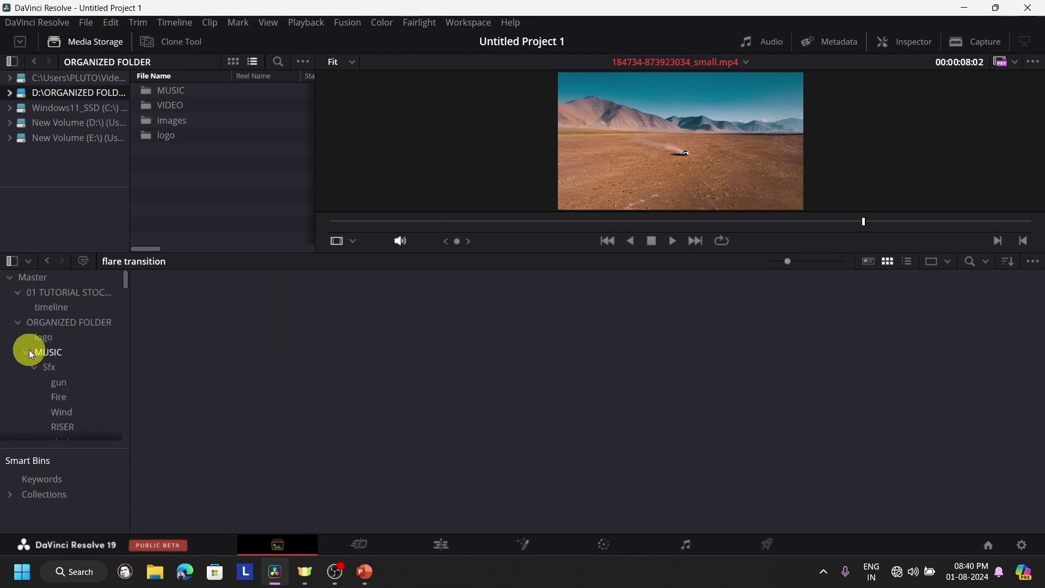
pyautogui.click(18, 322)
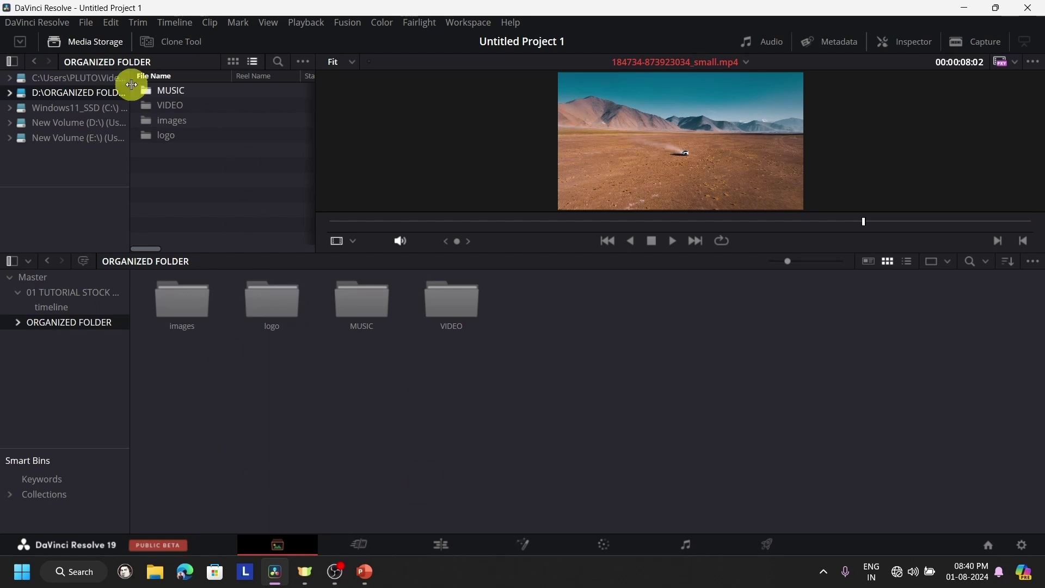
pyautogui.click(110, 45)
# On the Edit page, create a timeline from #6.mov in the black asthetic bg bin under VIDEO's animated backgrounds
pyautogui.click(442, 546)
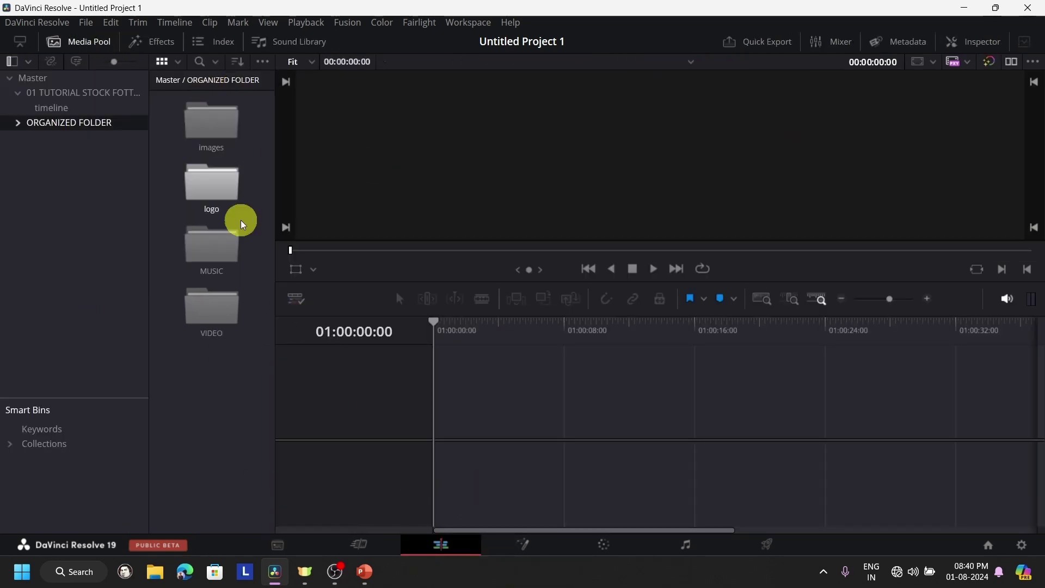
pyautogui.doubleClick(221, 306)
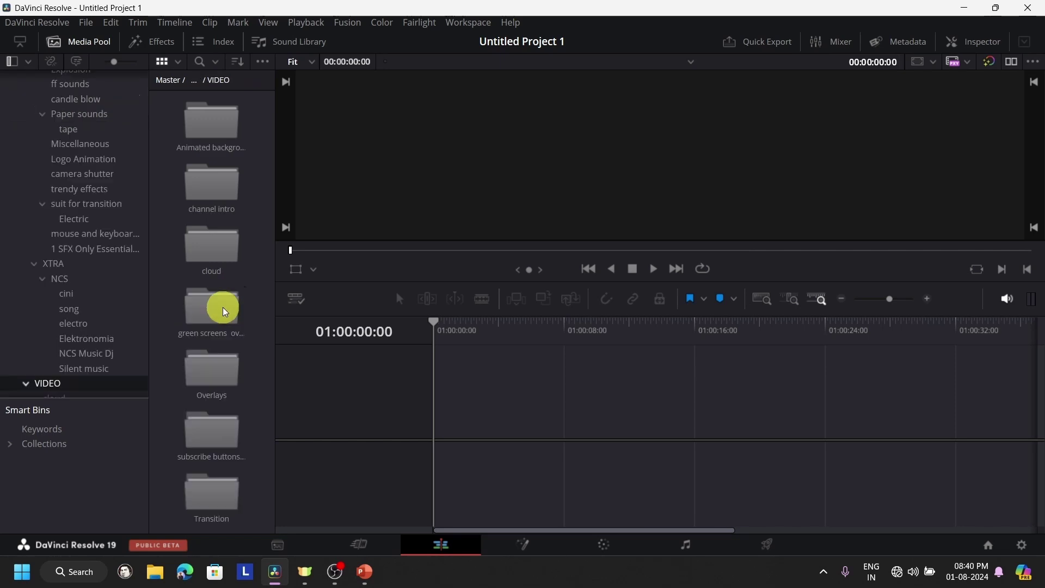
pyautogui.doubleClick(203, 140)
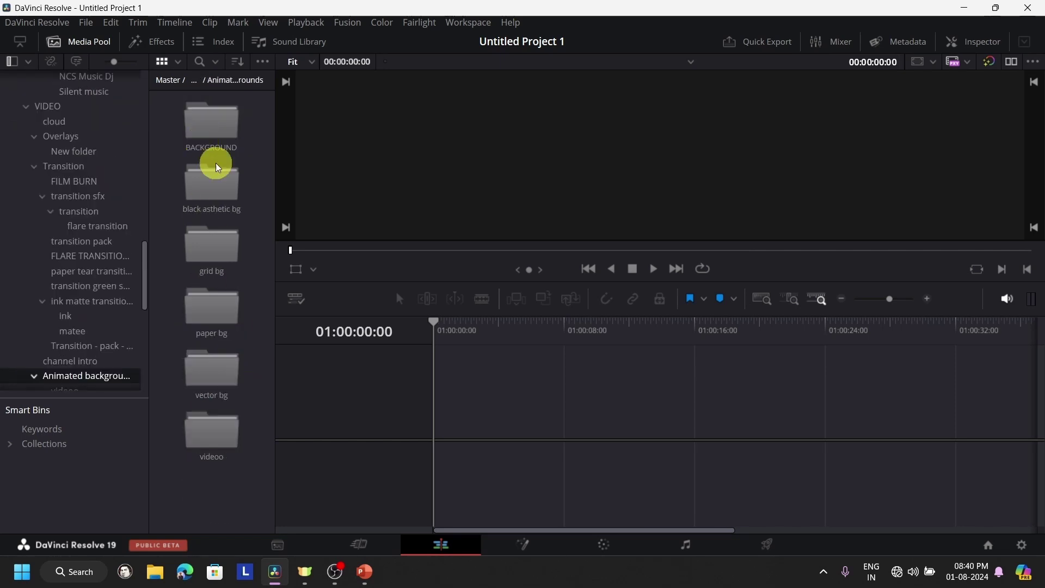
pyautogui.doubleClick(223, 194)
pyautogui.click(198, 116)
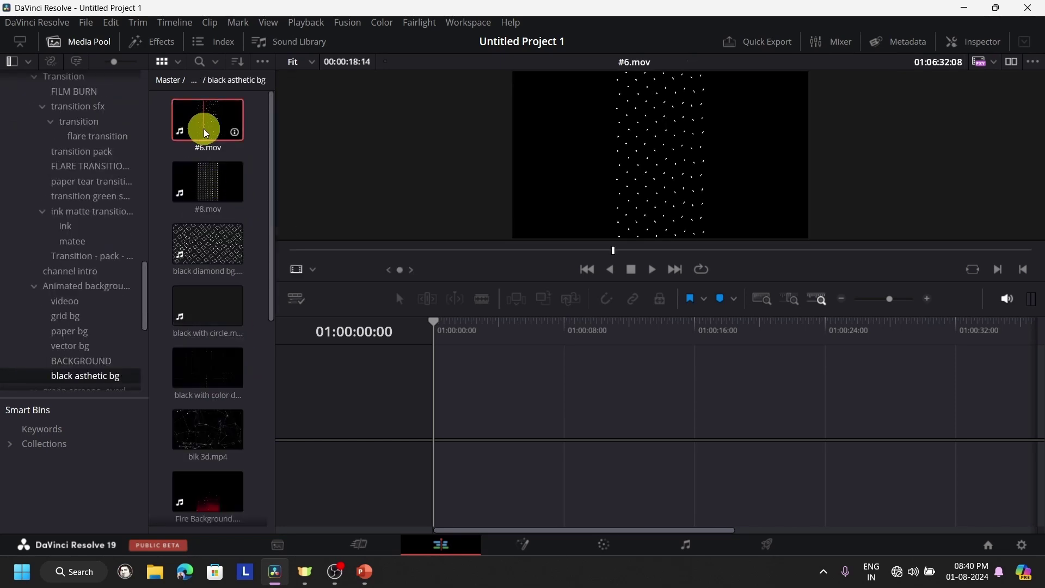
pyautogui.moveTo(205, 130); pyautogui.dragTo(462, 435)
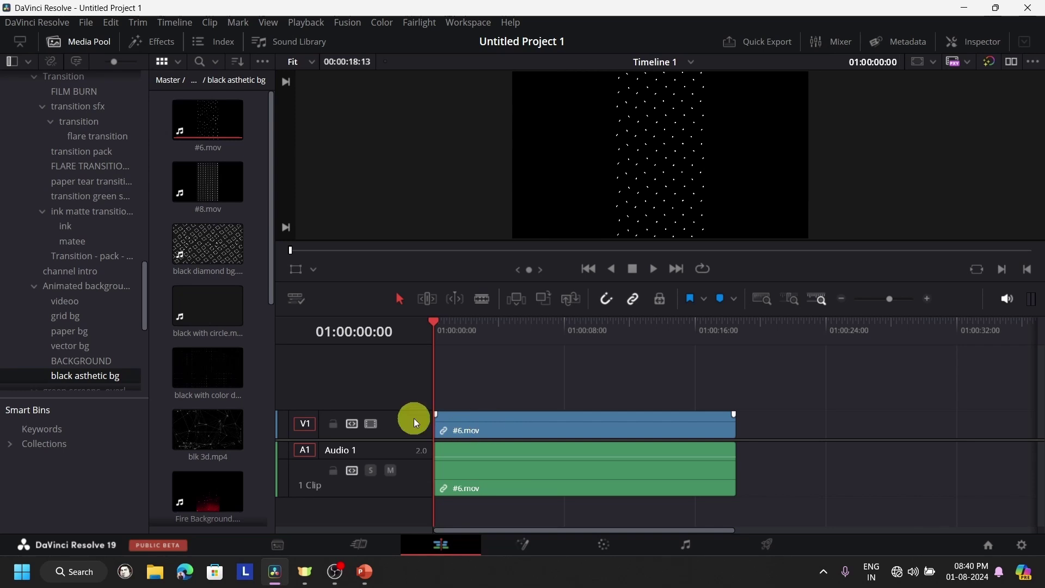
# Locate Timeline 1 among the clips of the black asthetic bg bin and delete it
pyautogui.scroll(-5, 201, 320)
pyautogui.click(204, 483)
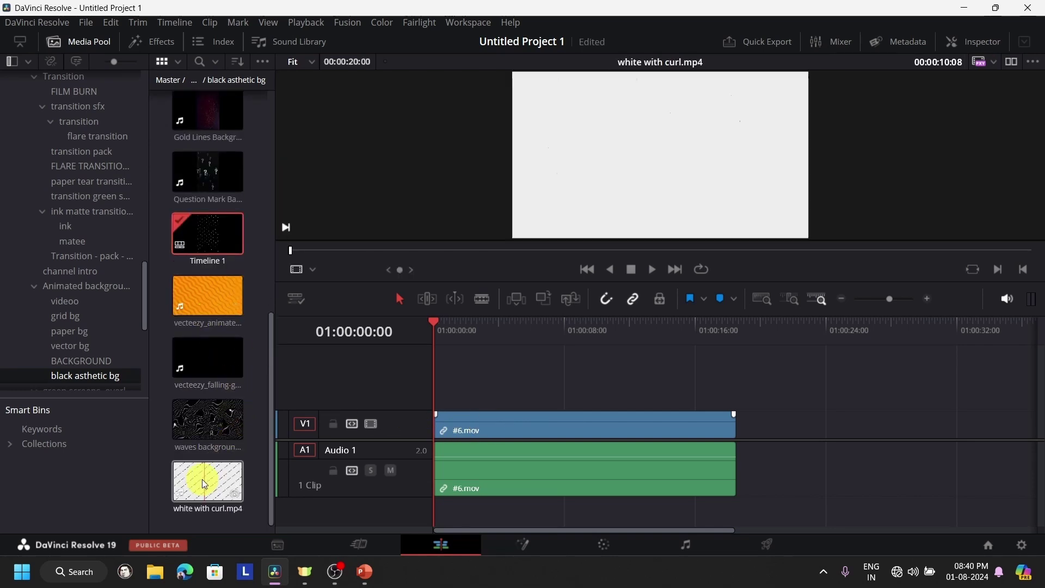
pyautogui.click(174, 210)
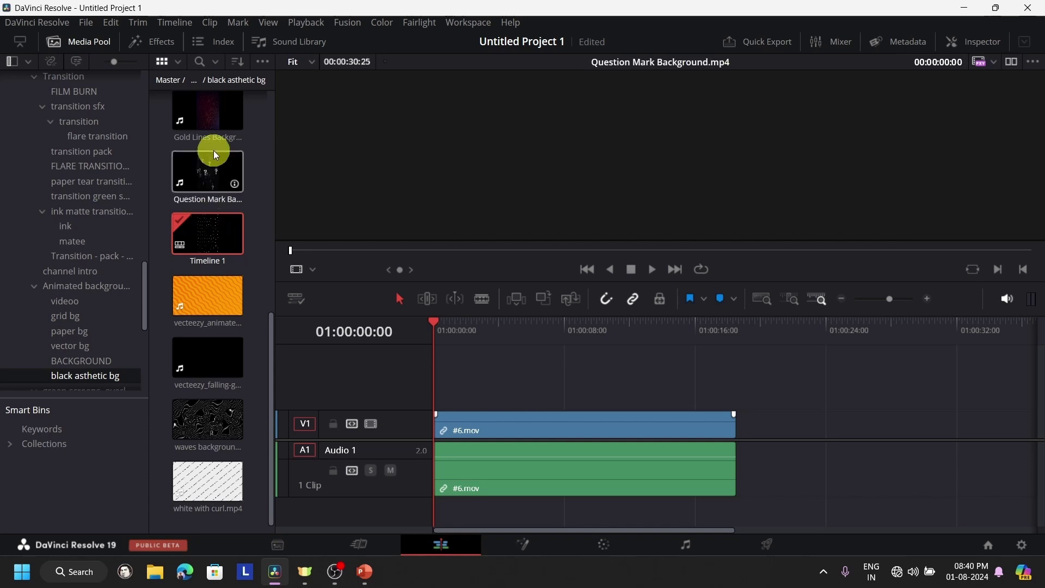
pyautogui.click(556, 358)
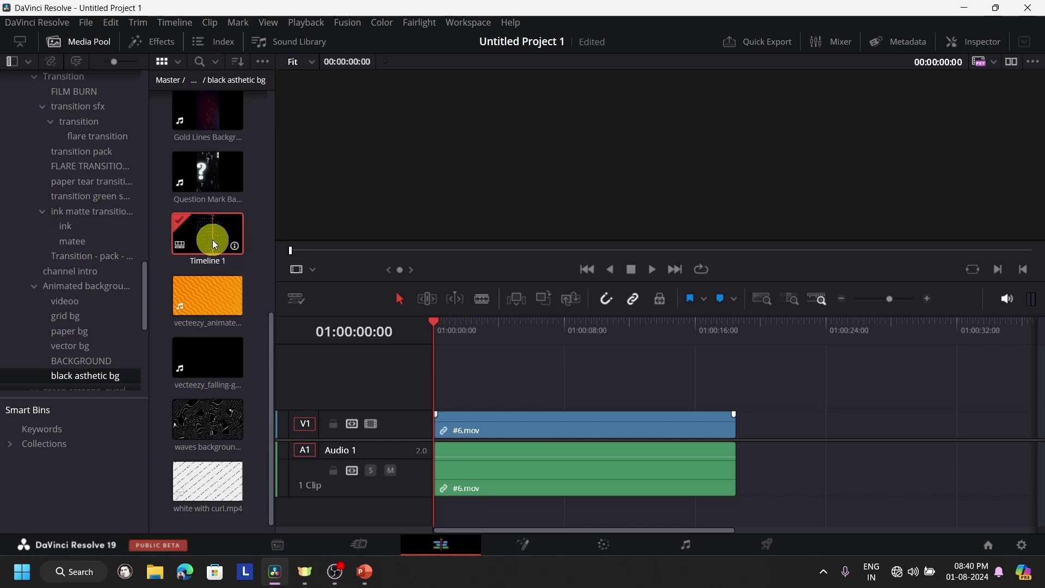
pyautogui.press('Delete')
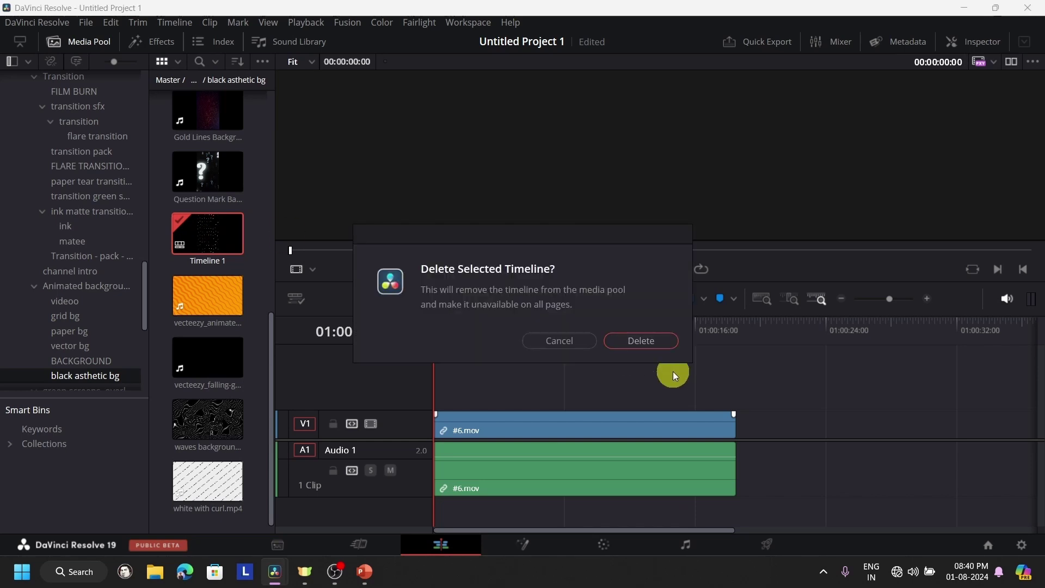
pyautogui.click(659, 342)
# Collapse ORGANIZED FOLDER in the bin list and open the timeline bin
pyautogui.scroll(5, 109, 201)
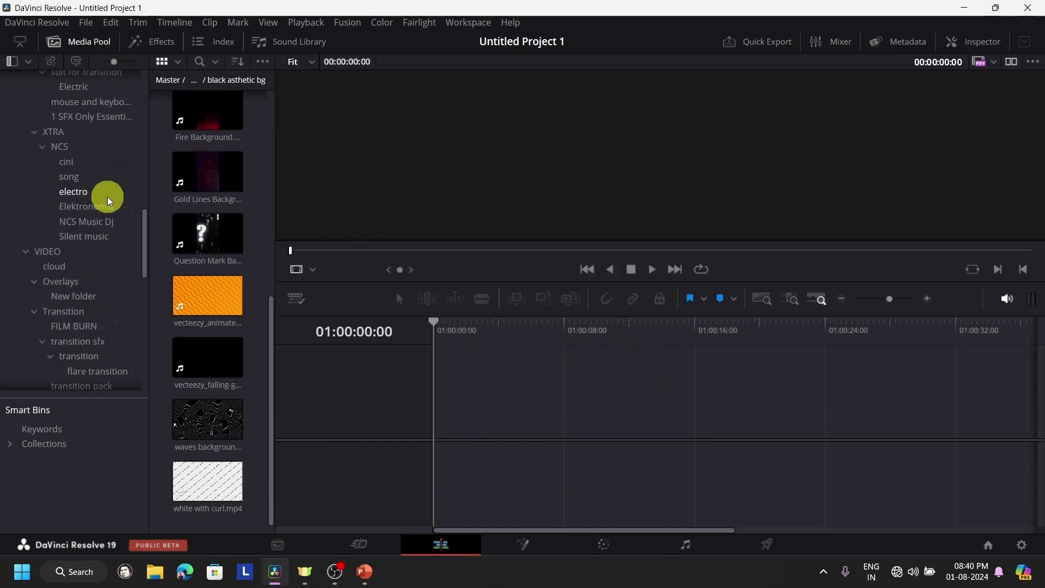
pyautogui.scroll(10, 109, 201)
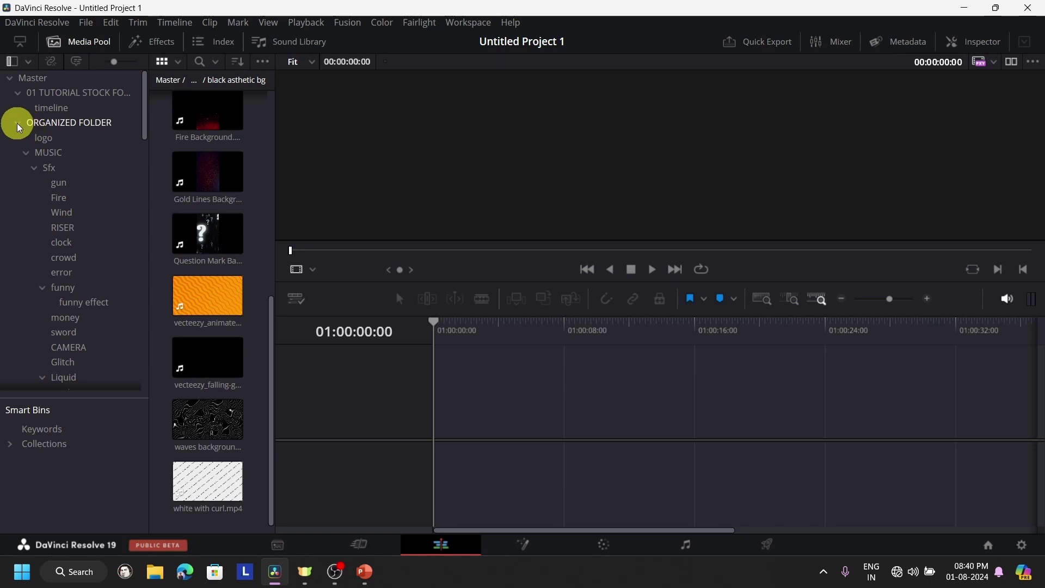
pyautogui.click(19, 126)
pyautogui.click(75, 109)
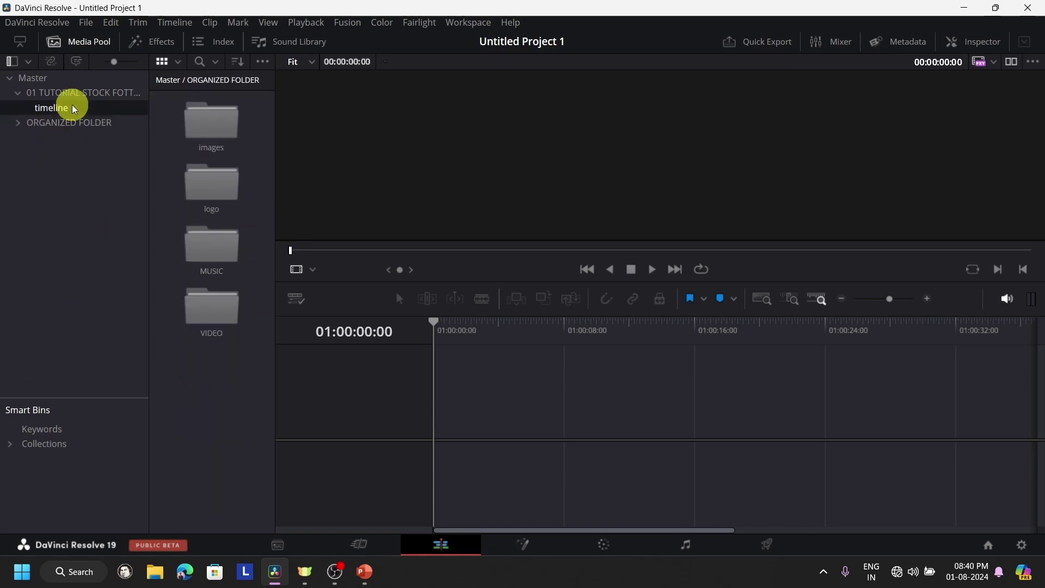
# Move the timeline bin directly under Master and create an empty timeline named Timeline 1 in it using the project settings
pyautogui.moveTo(72, 105); pyautogui.dragTo(130, 185)
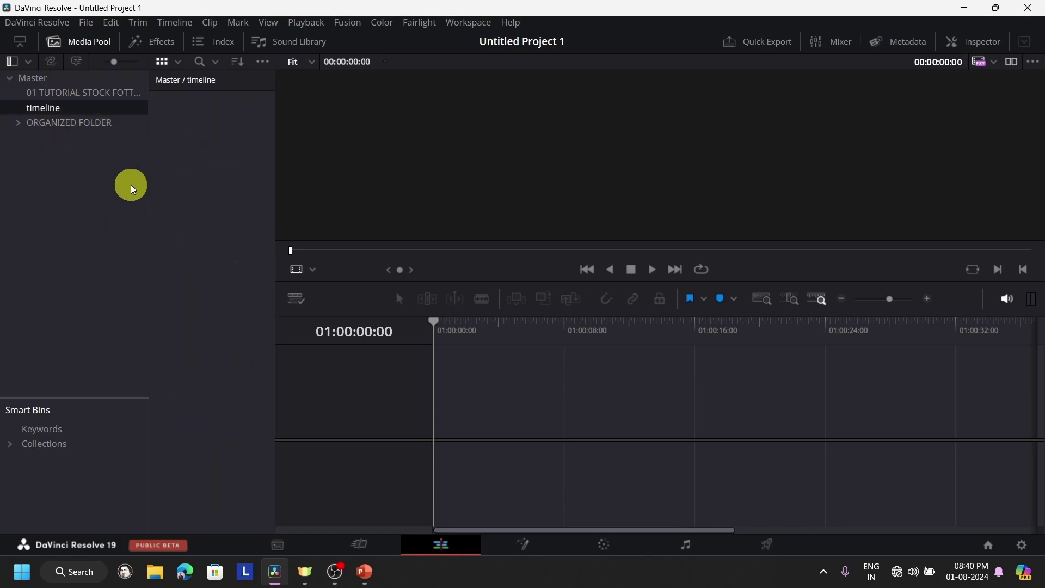
pyautogui.rightClick(215, 130)
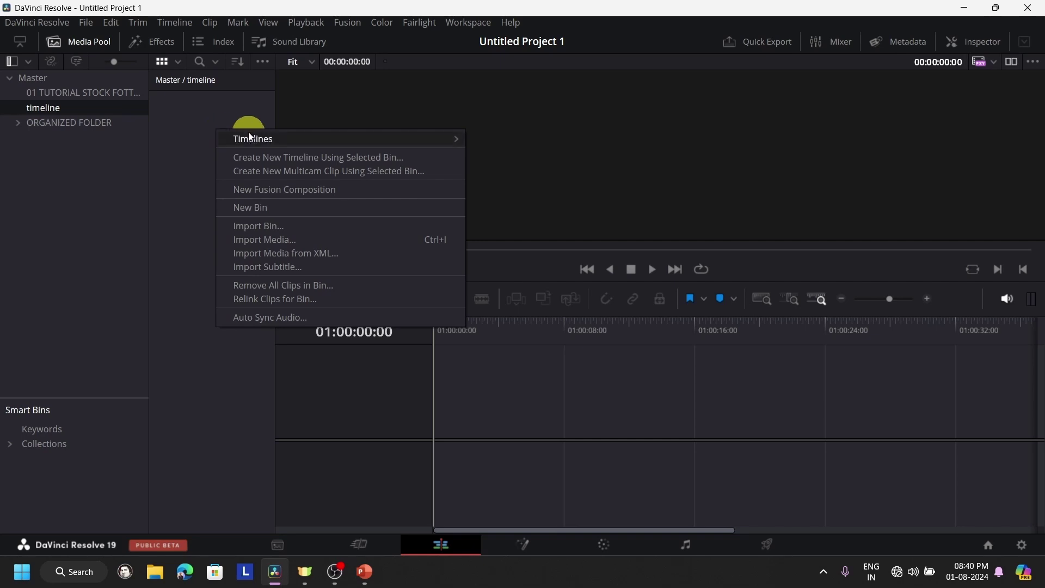
pyautogui.moveTo(255, 136)
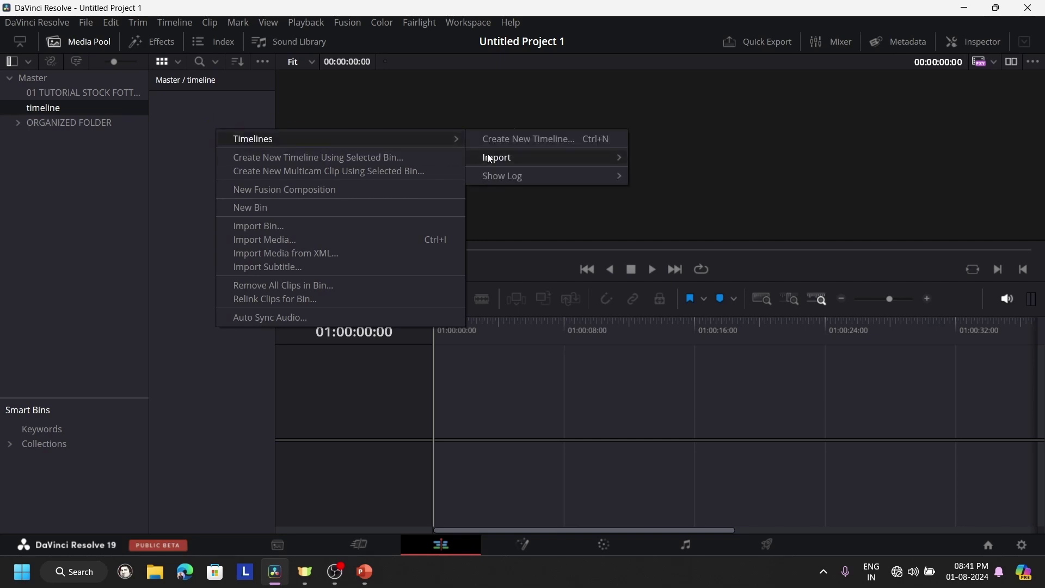
pyautogui.click(512, 143)
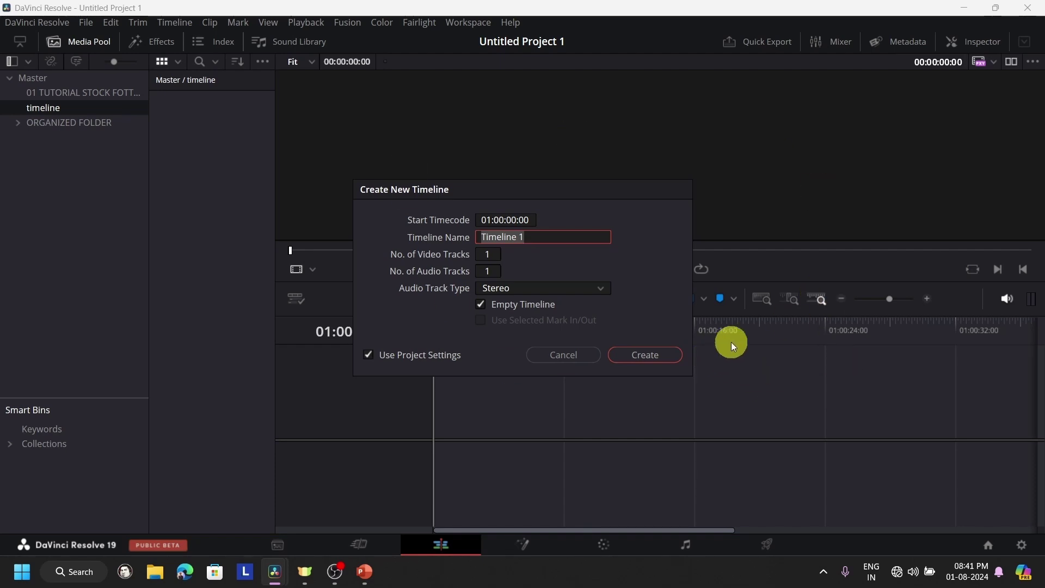
pyautogui.click(665, 359)
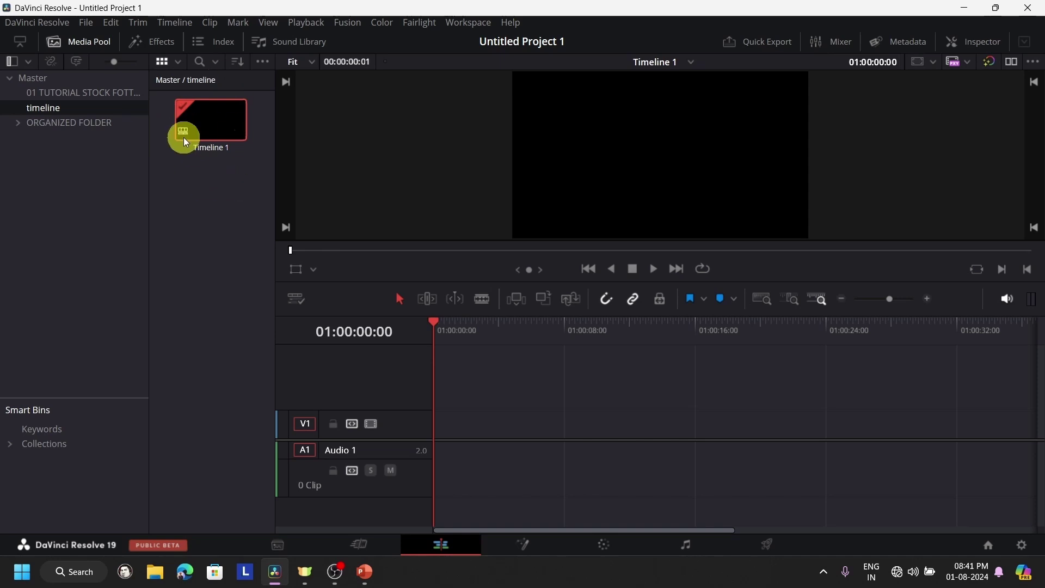
pyautogui.click(115, 94)
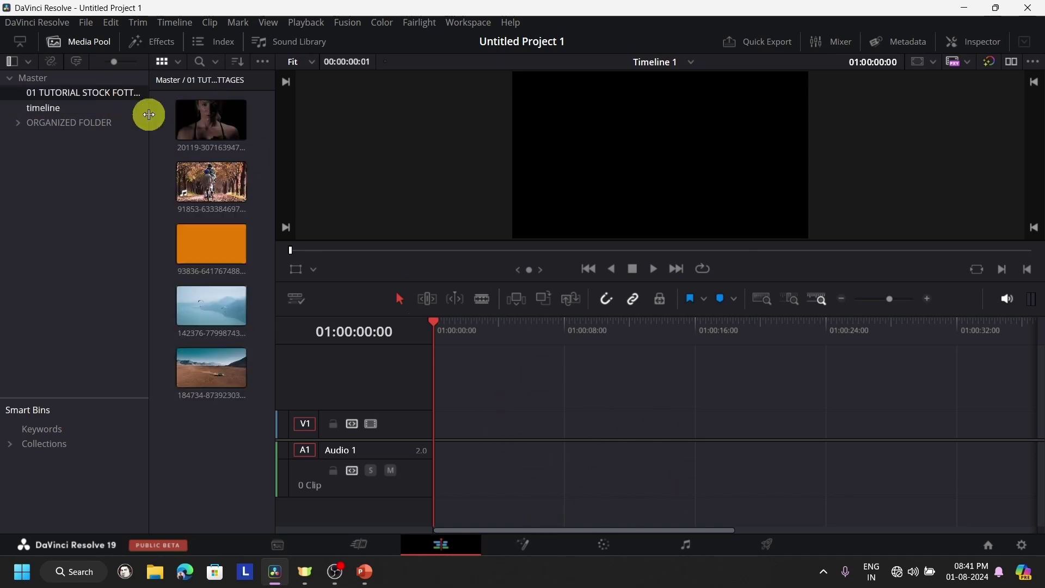
pyautogui.click(88, 105)
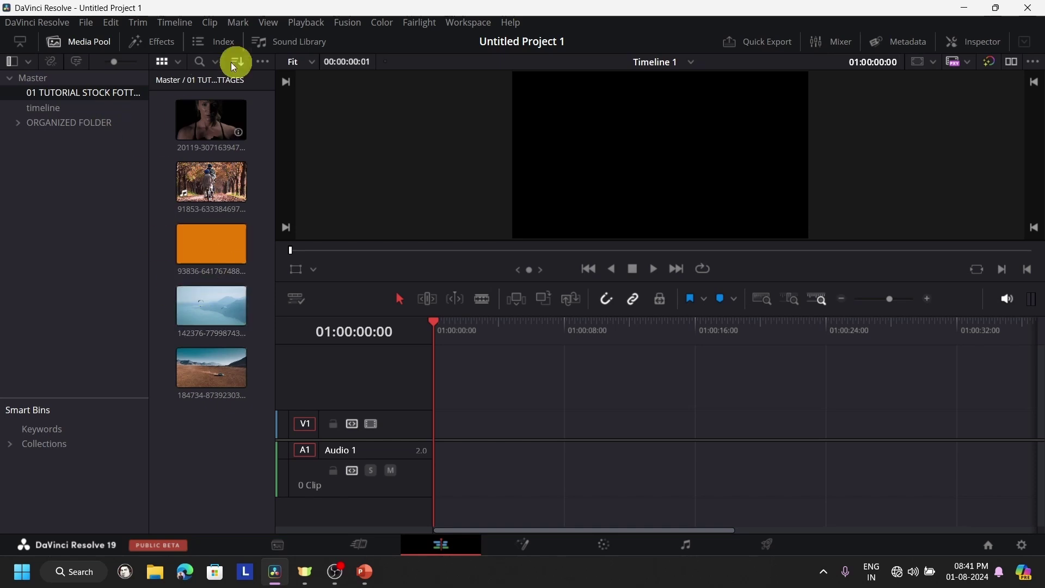
pyautogui.doubleClick(210, 202)
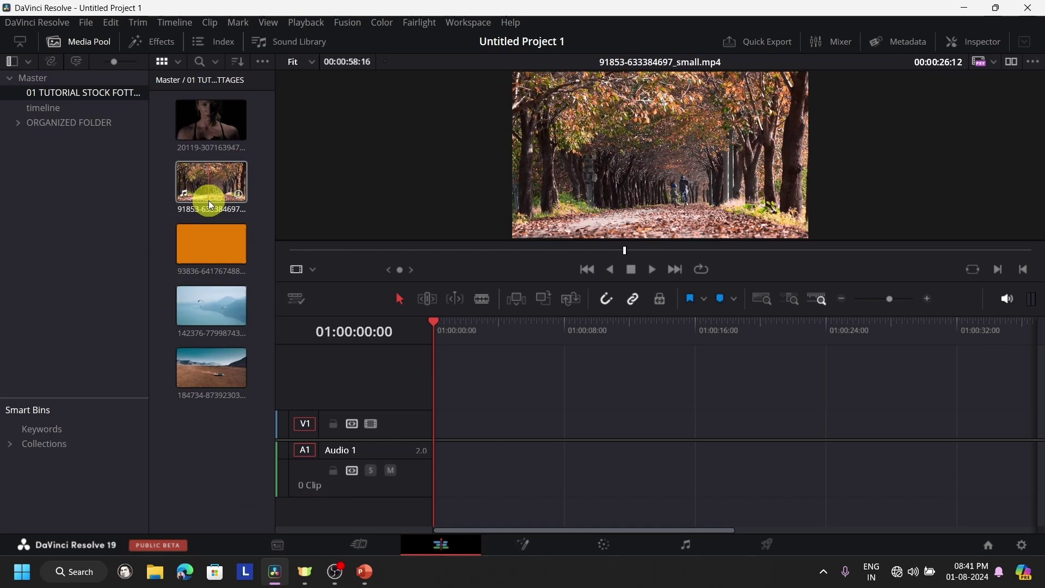
pyautogui.doubleClick(213, 267)
pyautogui.click(220, 437)
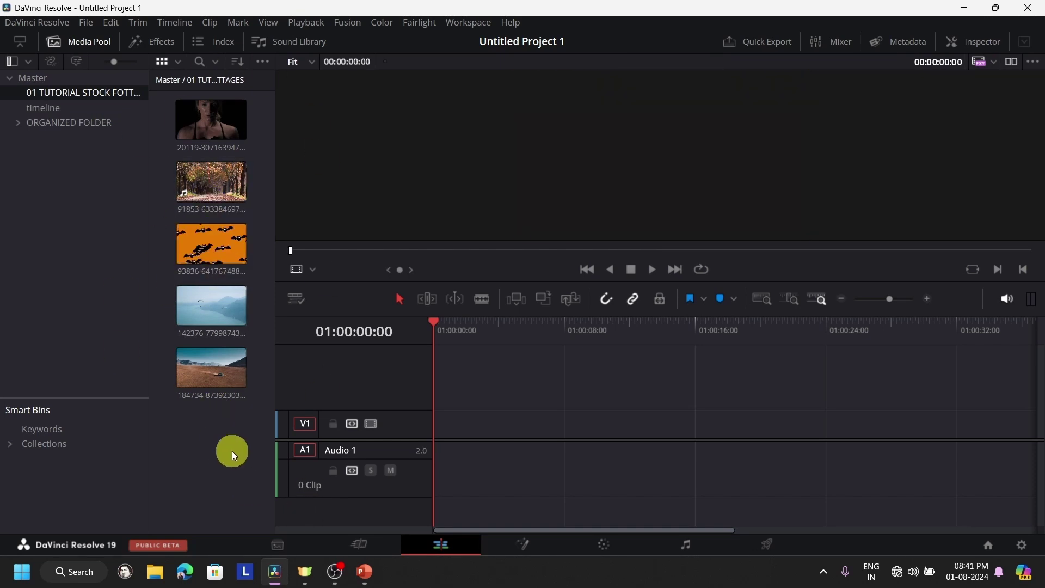
# Try out different video and audio track heights in the timeline view options, ending with the minimum video track height
pyautogui.click(299, 299)
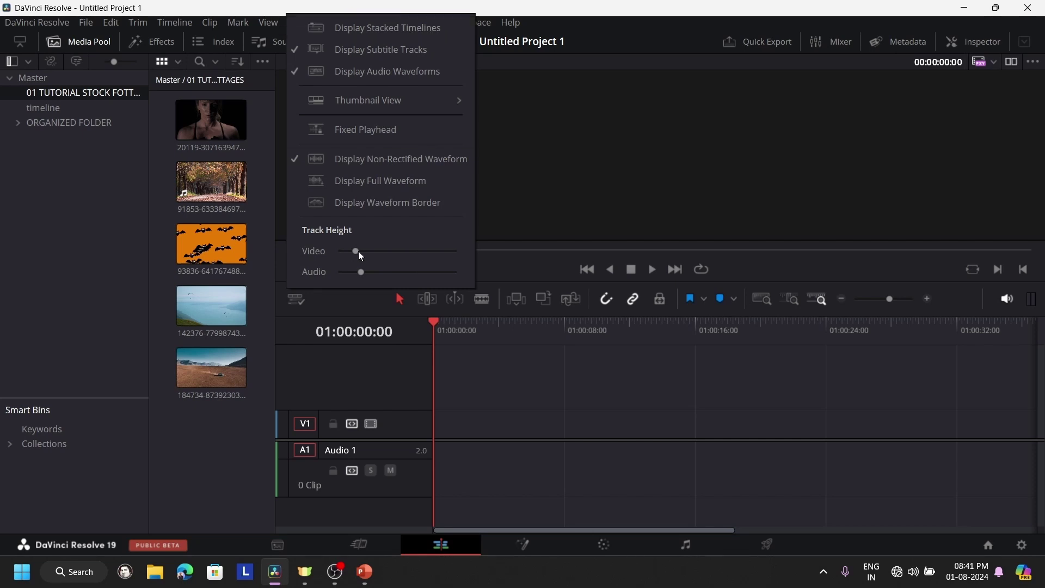
pyautogui.moveTo(359, 252)
pyautogui.mouseDown()
pyautogui.moveTo(387, 250)
pyautogui.moveTo(352, 251)
pyautogui.moveTo(368, 251)
pyautogui.mouseUp()
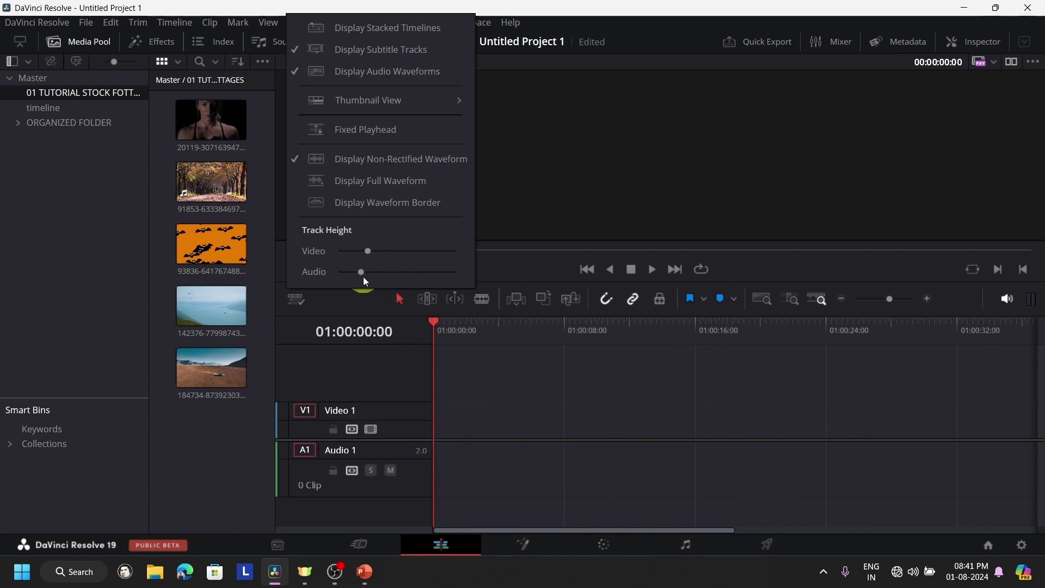
pyautogui.moveTo(362, 271); pyautogui.dragTo(411, 283)
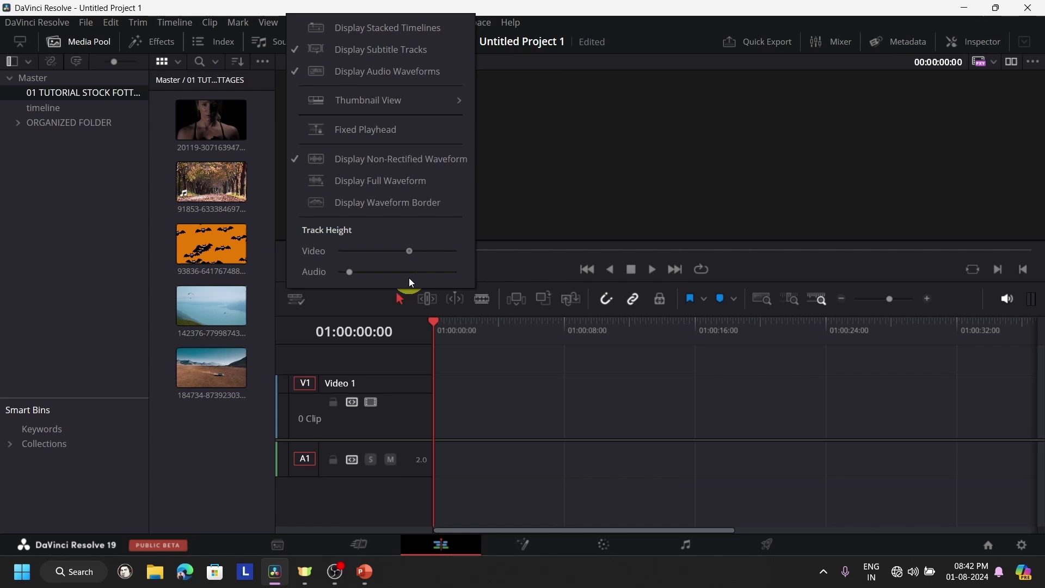
pyautogui.click(439, 354)
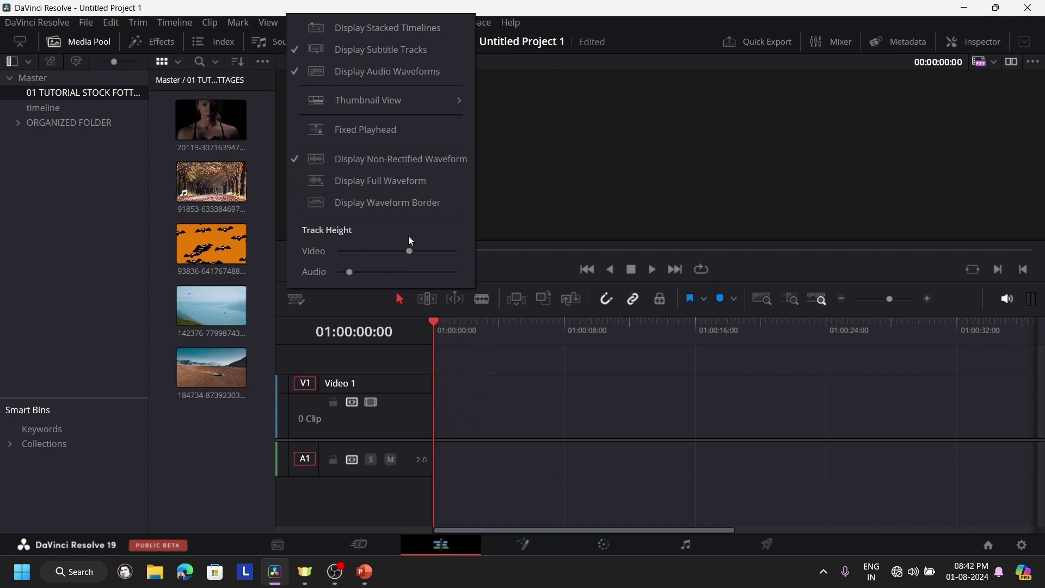
pyautogui.moveTo(410, 251); pyautogui.dragTo(327, 265)
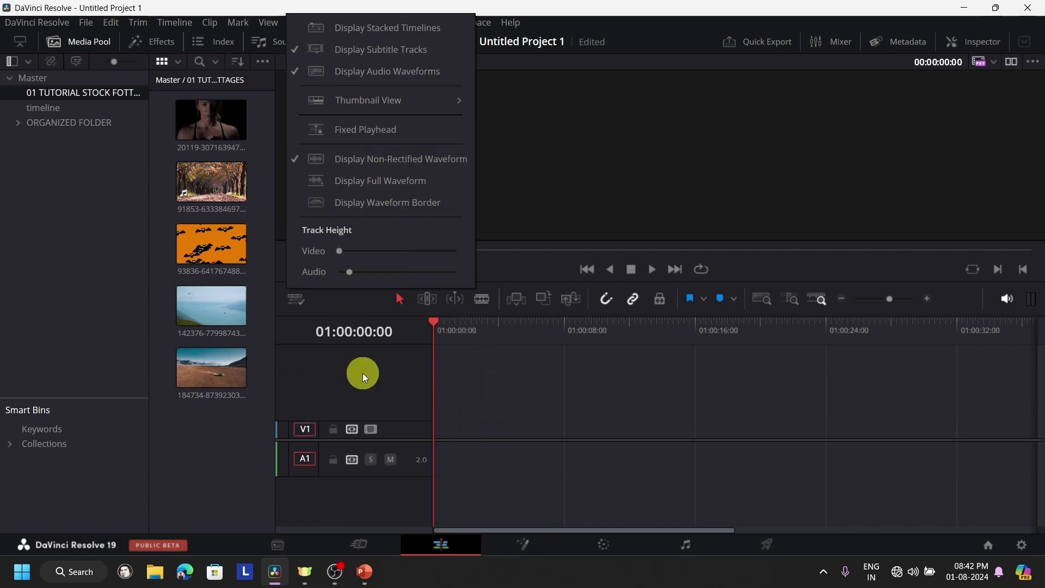
pyautogui.click(377, 363)
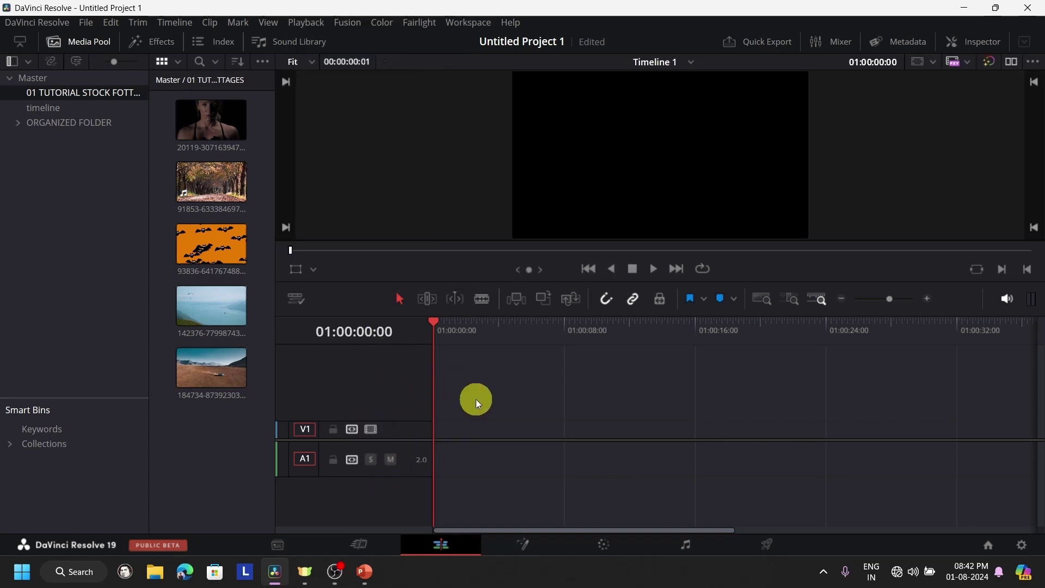
# Enlarge the video and audio track heights moderately and enable the display of stacked timelines
pyautogui.click(296, 299)
pyautogui.moveTo(341, 253); pyautogui.dragTo(361, 273)
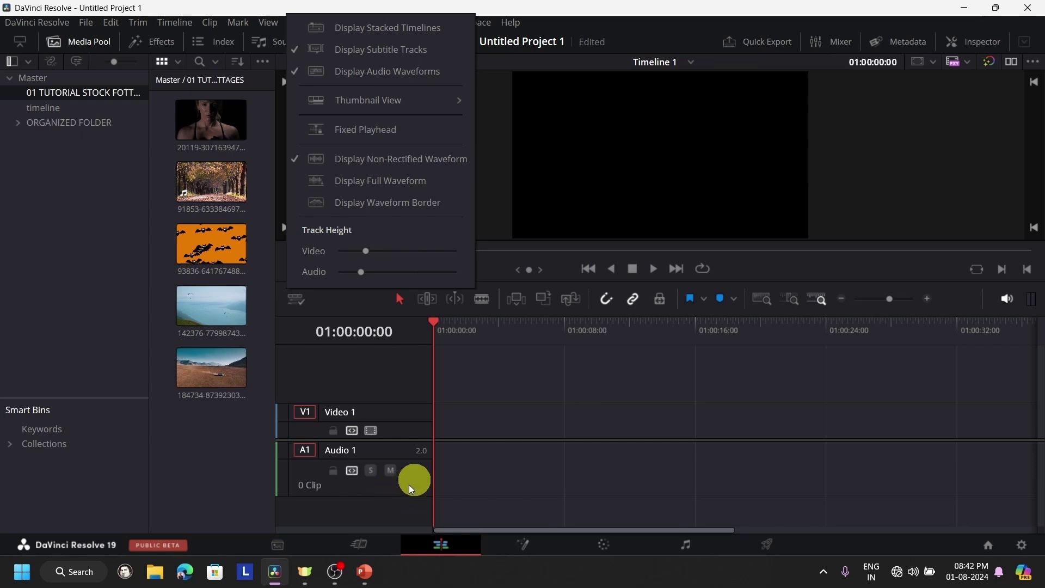
pyautogui.click(370, 34)
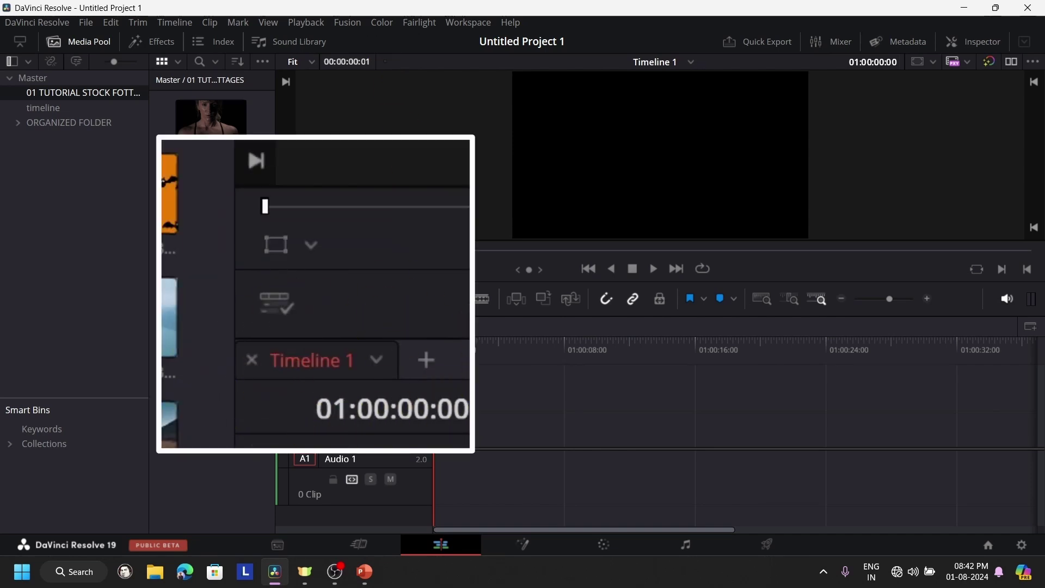
# In the timeline bin, set up a new timeline without project settings, using a vertical resolution of 1080 x 1920 HD
pyautogui.click(33, 93)
pyautogui.click(43, 108)
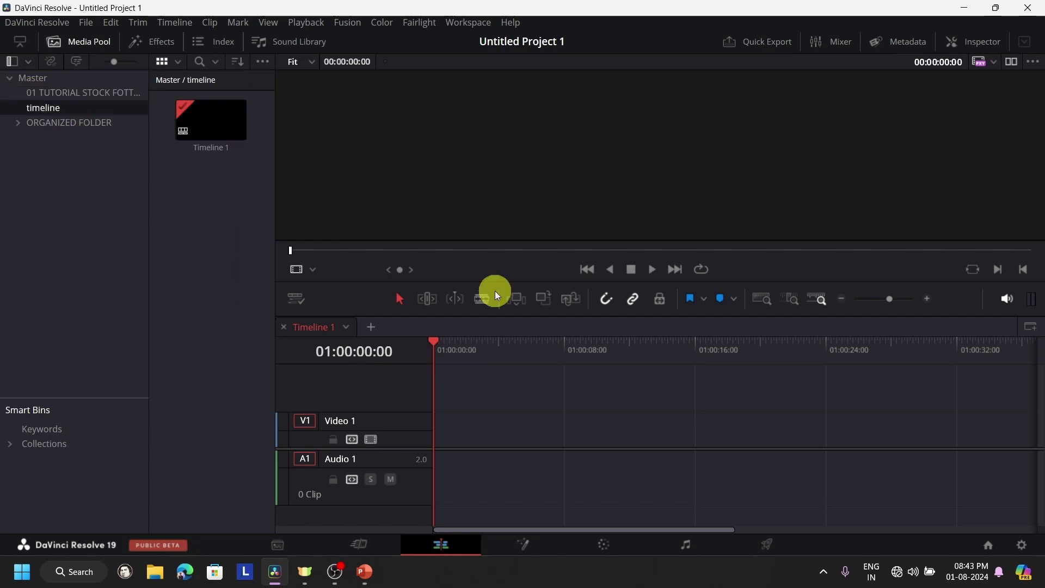
pyautogui.click(83, 97)
pyautogui.click(93, 111)
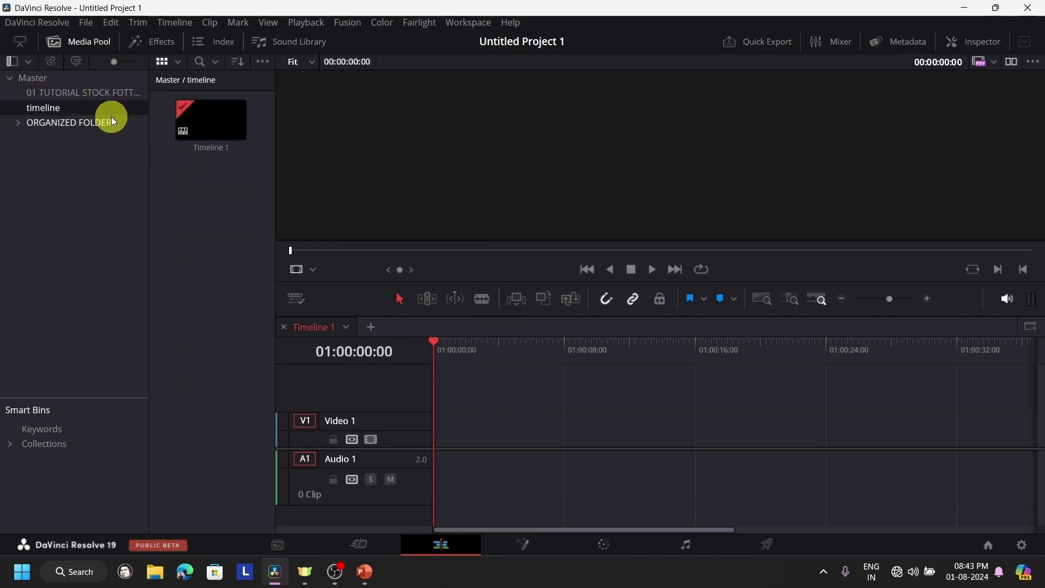
pyautogui.rightClick(194, 211)
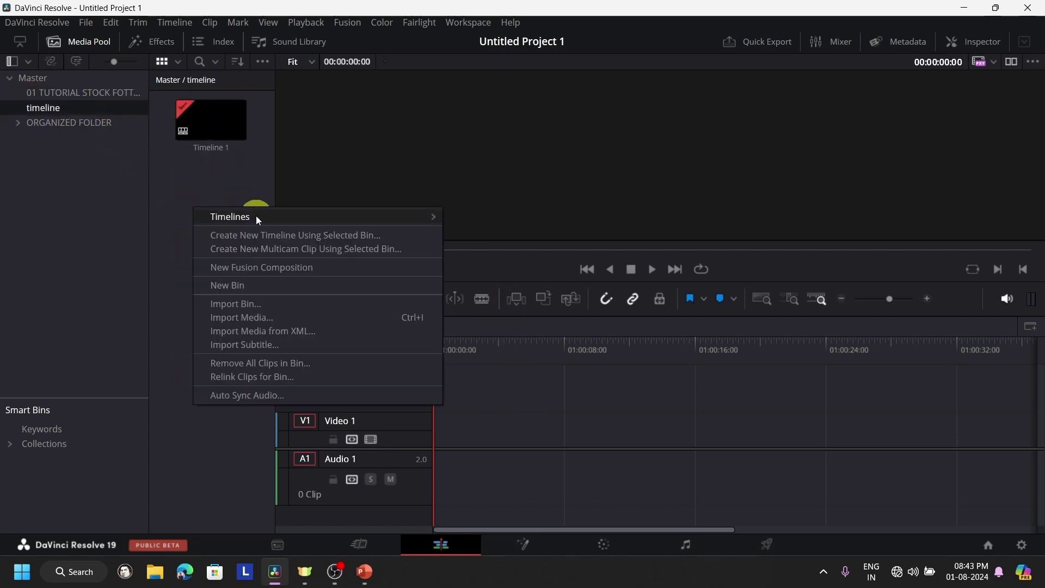
pyautogui.moveTo(325, 218)
pyautogui.click(500, 218)
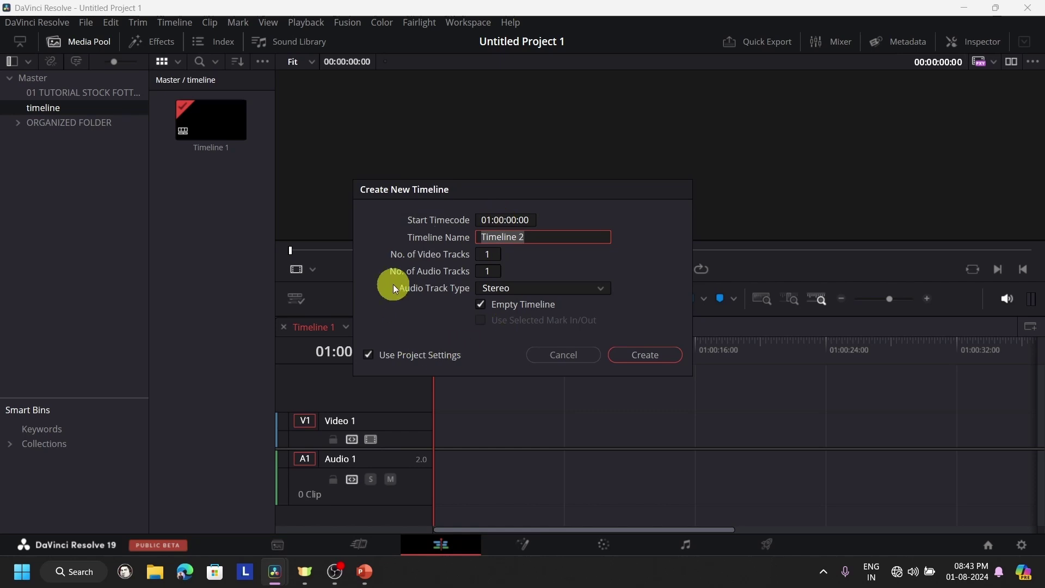
pyautogui.click(366, 354)
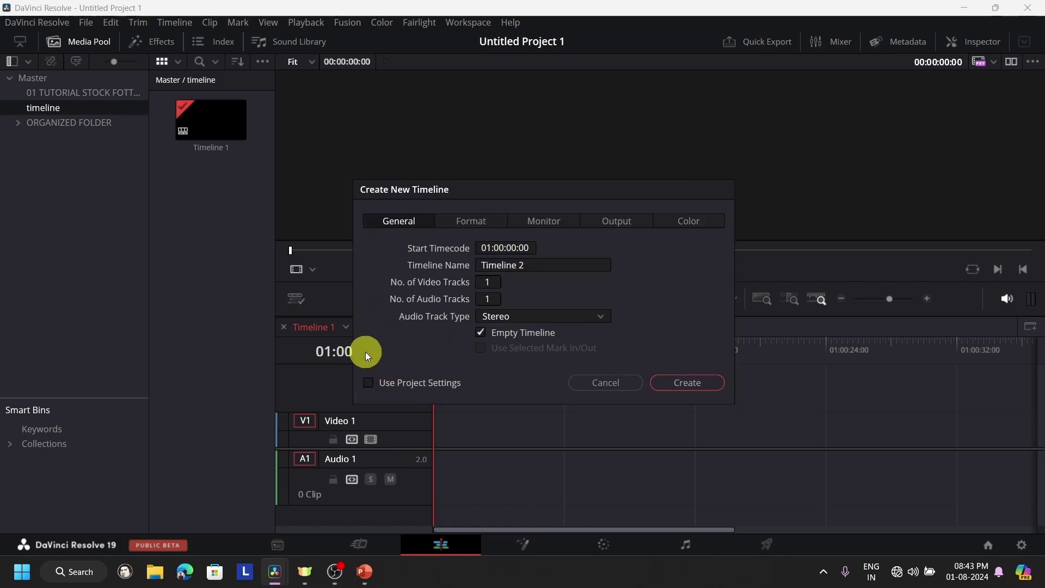
pyautogui.click(486, 220)
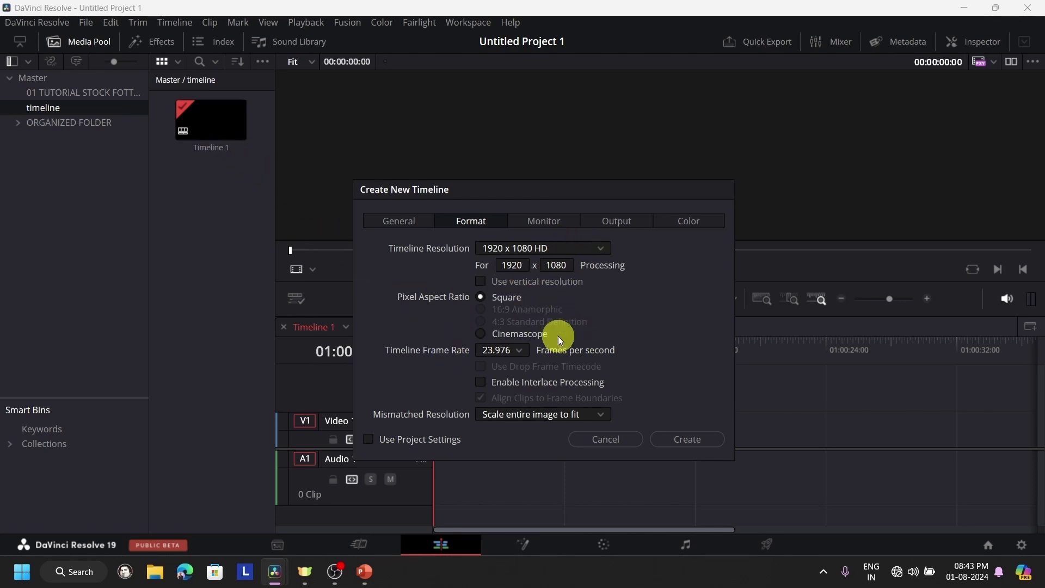
pyautogui.click(481, 281)
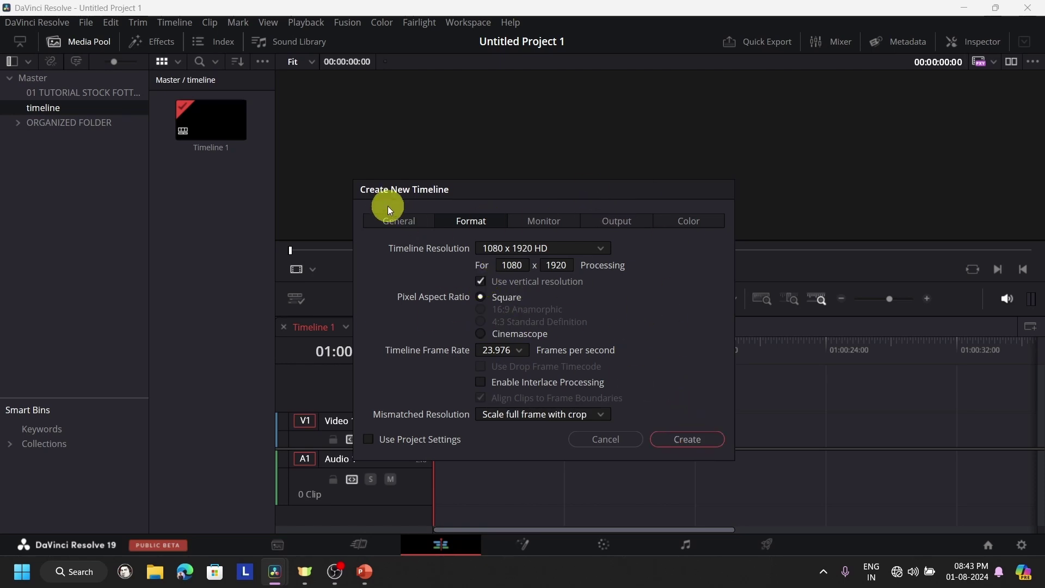
# Name the new vertical timeline shorts and create it after checking its output settings
pyautogui.click(399, 220)
pyautogui.click(529, 265)
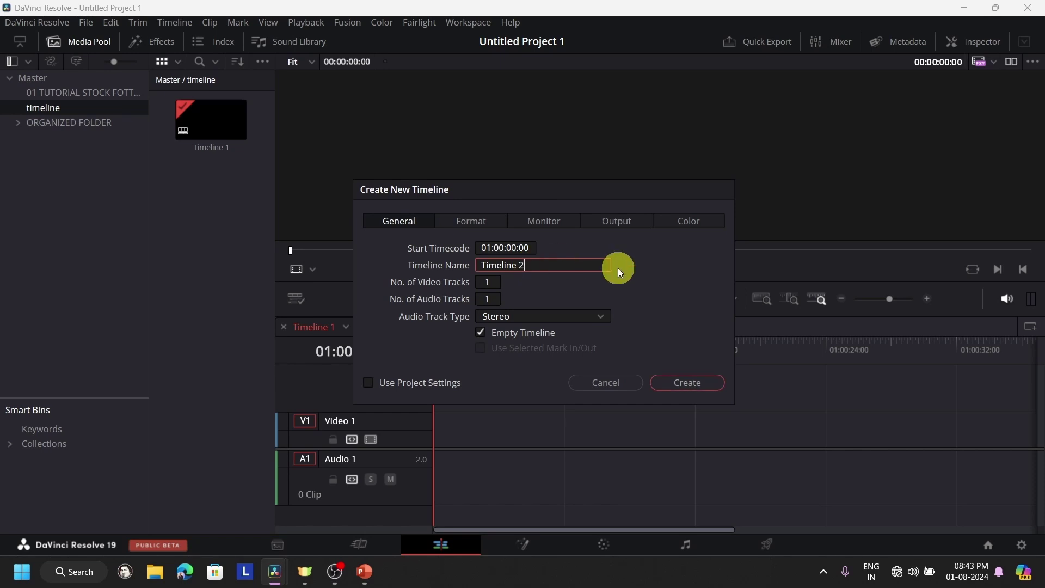
pyautogui.hotkey('ctrl', 'a')
pyautogui.write('shorts')
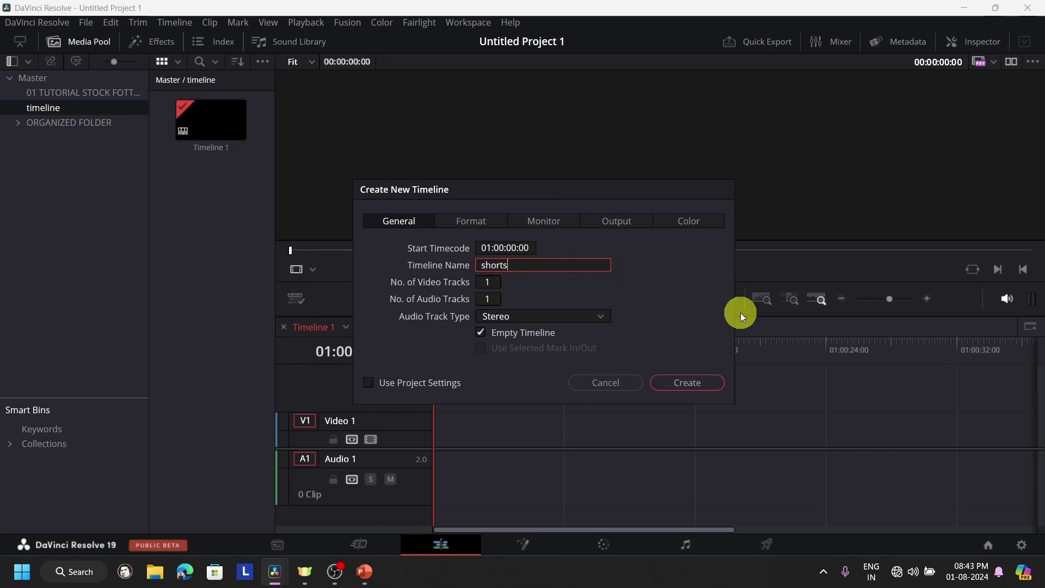
pyautogui.click(570, 227)
pyautogui.click(615, 224)
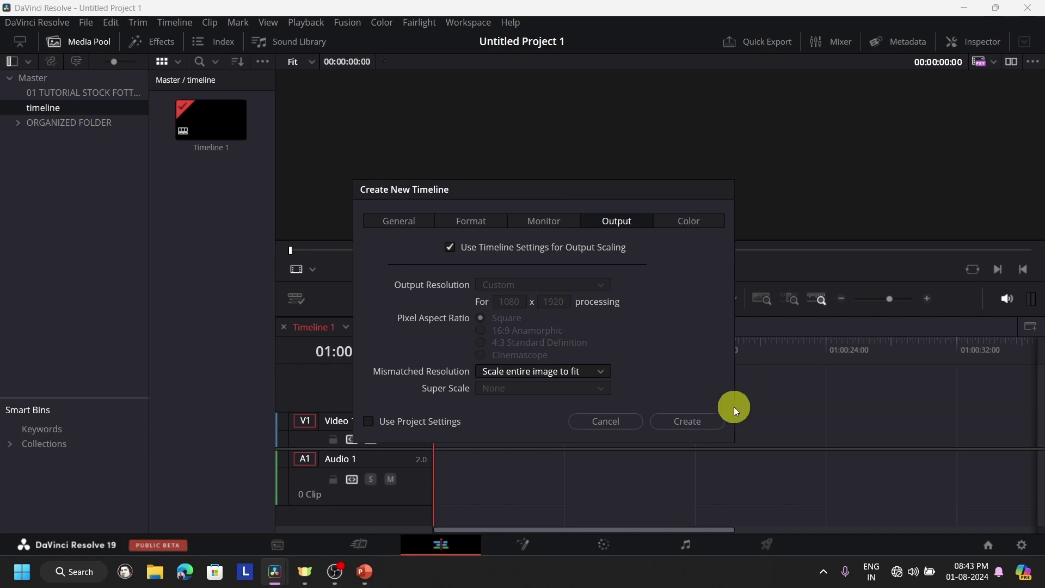
pyautogui.click(690, 420)
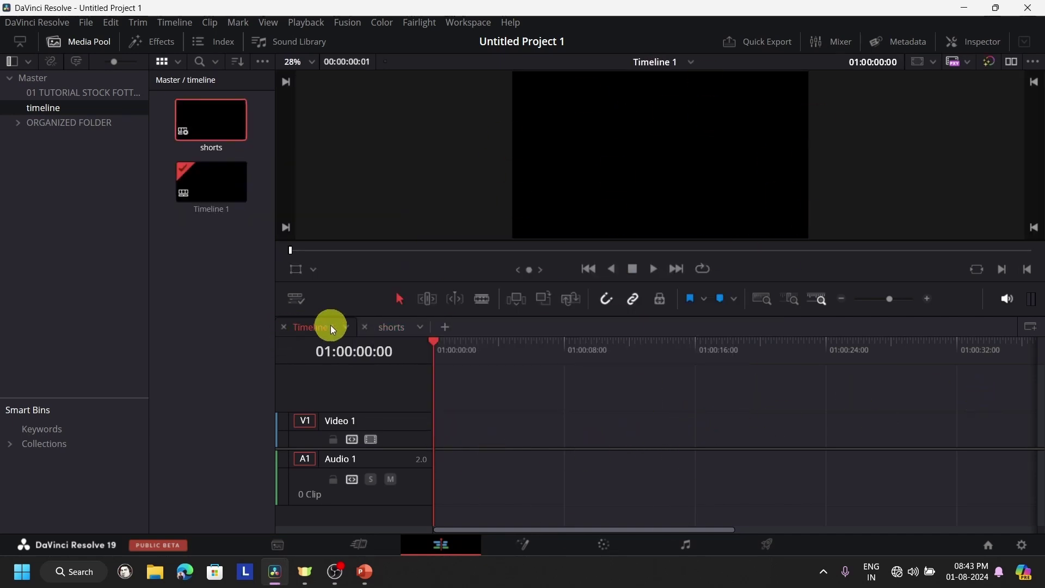
# Switch to the shorts timeline and delete both Timeline 1 and shorts from the media pool
pyautogui.click(404, 325)
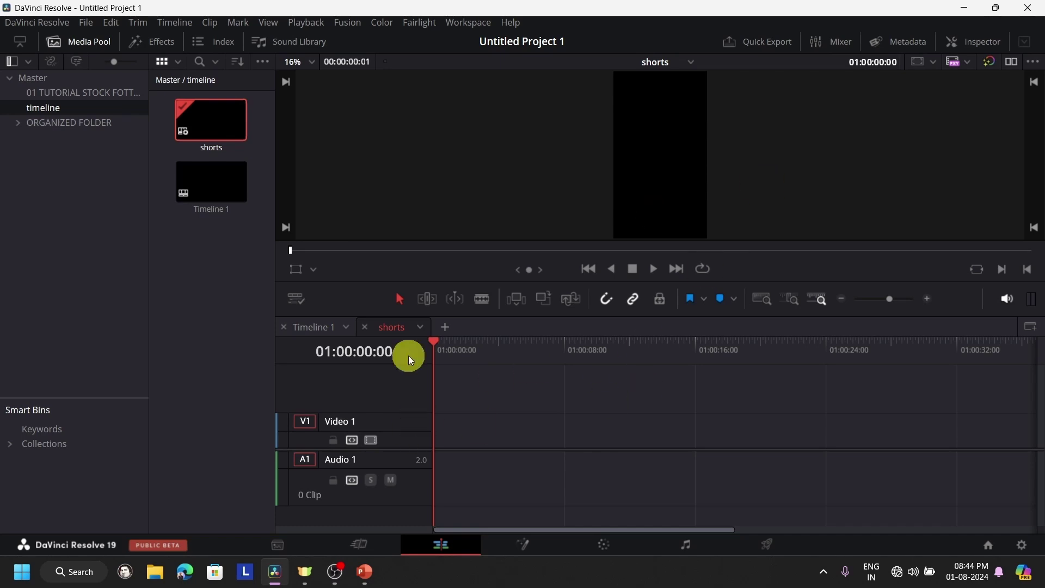
pyautogui.click(365, 327)
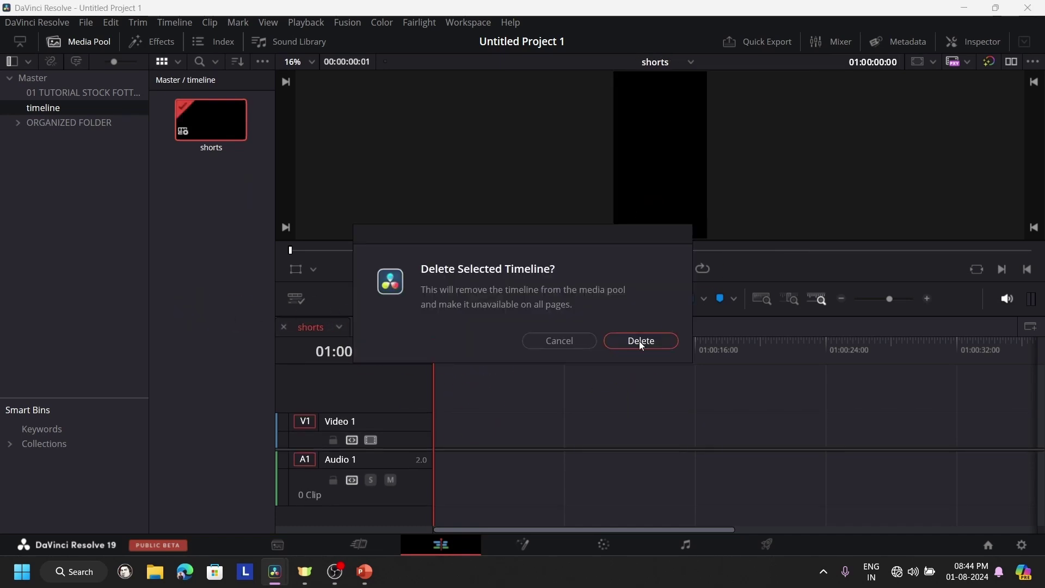
pyautogui.press('Return')
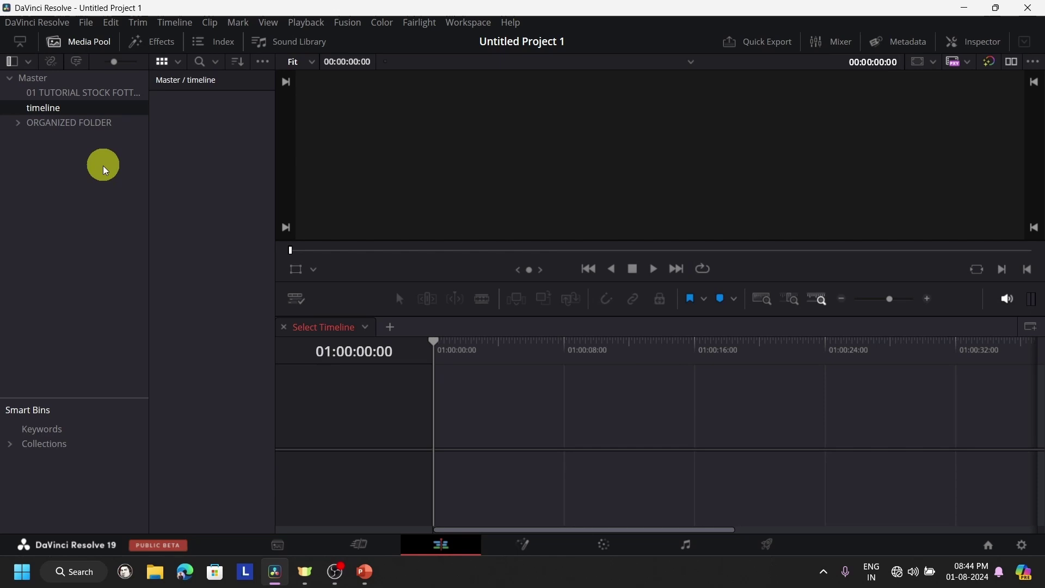
# Create an empty timeline named rough in the timeline bin using the project settings
pyautogui.rightClick(213, 149)
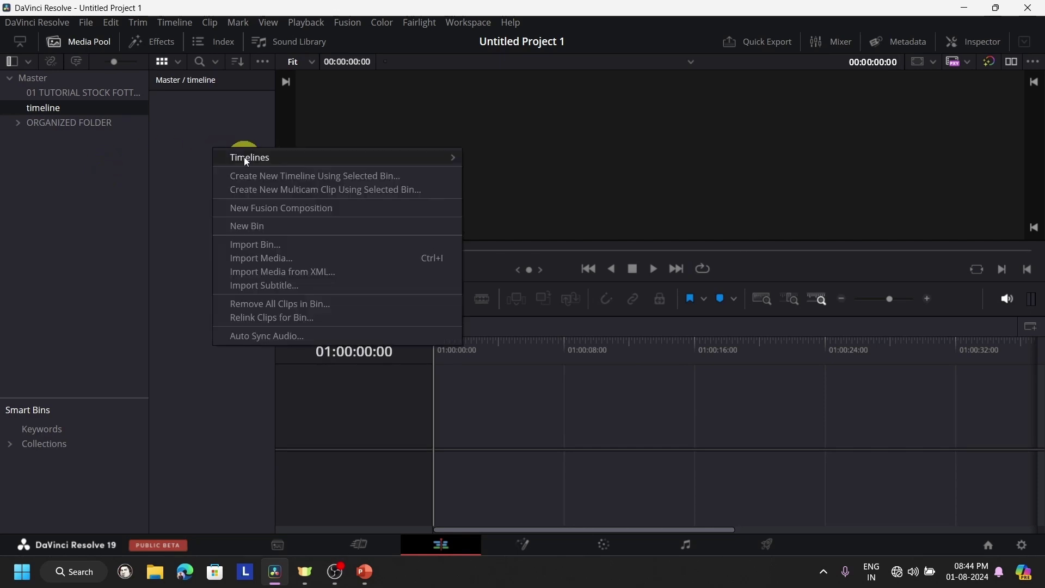
pyautogui.moveTo(271, 163)
pyautogui.click(539, 157)
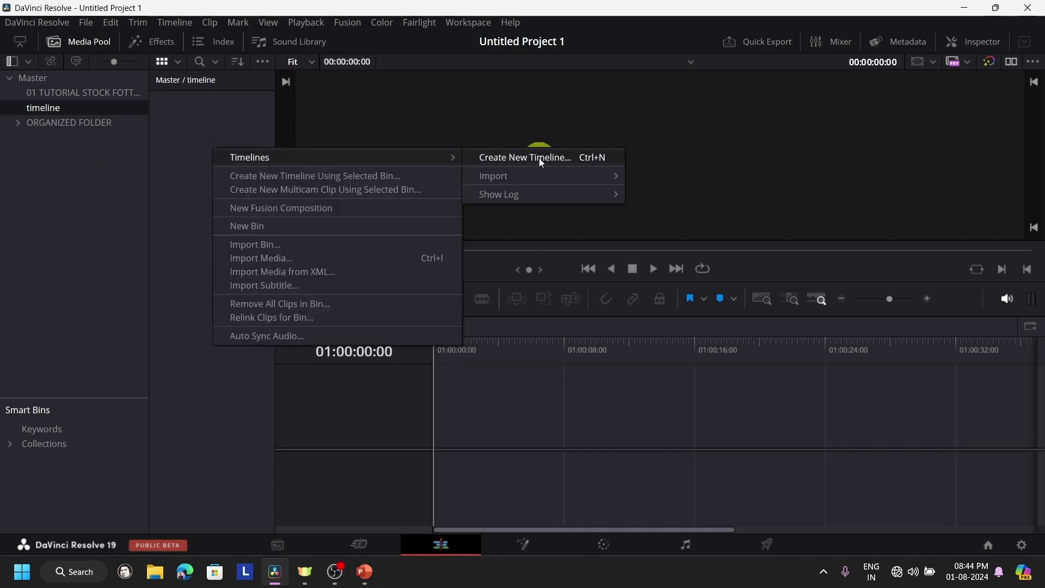
pyautogui.press('BackSpace')
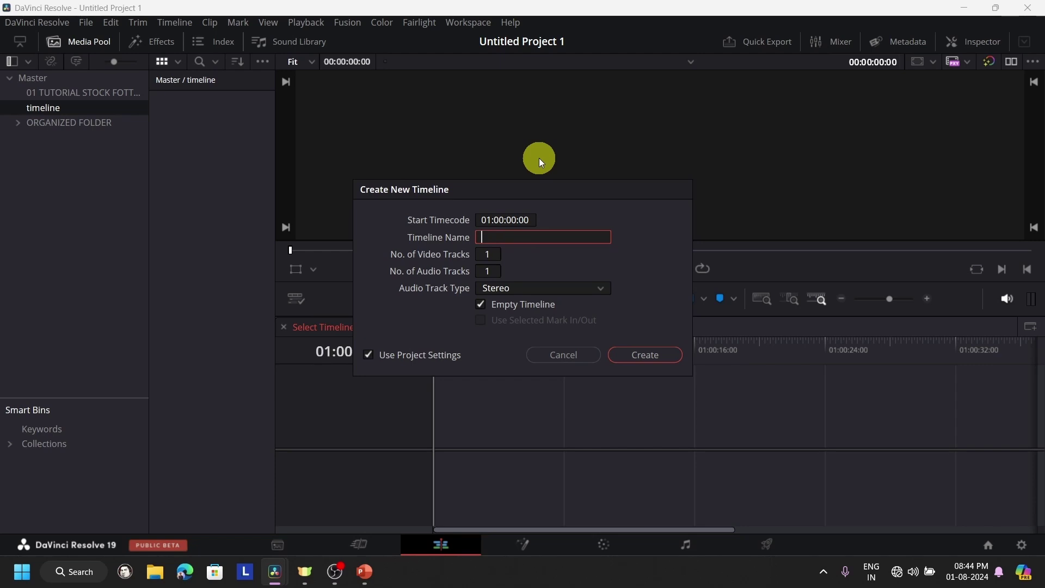
pyautogui.write('rough')
pyautogui.click(646, 356)
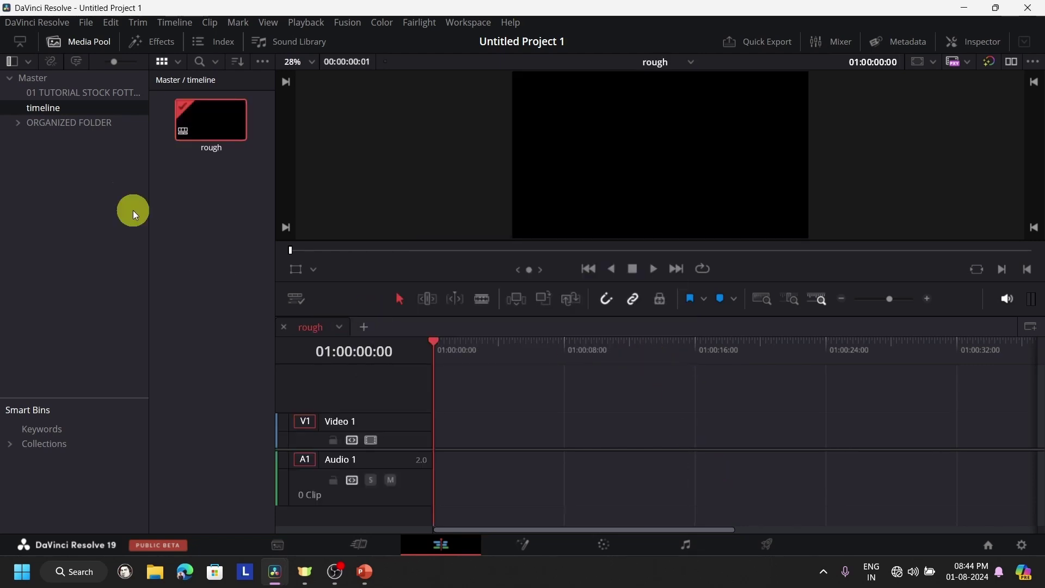
# Create an empty timeline named original in the timeline bin using the project settings
pyautogui.rightClick(192, 187)
pyautogui.click(316, 216)
pyautogui.press('BackSpace')
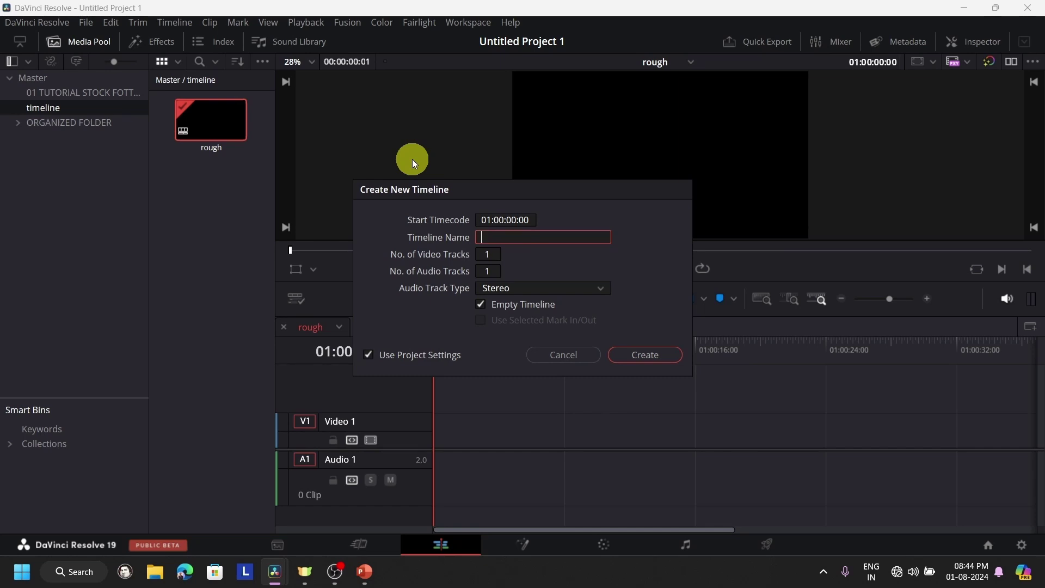
pyautogui.write('original')
pyautogui.press('Return')
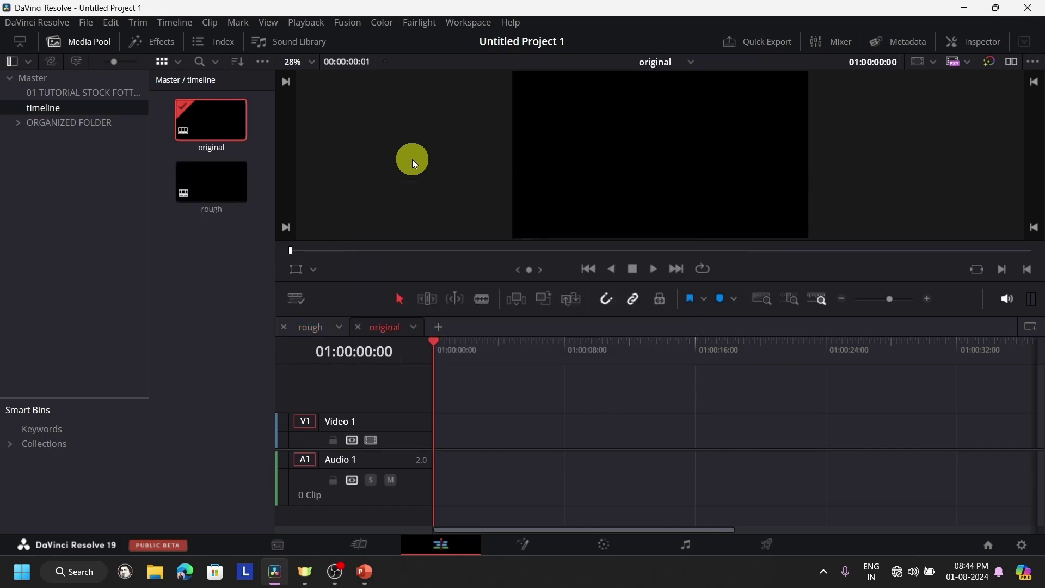
# Switch to the rough timeline and place all five clips from the 01 TUTORIAL STOCK FOTTAGES bin at its start
pyautogui.click(311, 326)
pyautogui.click(82, 93)
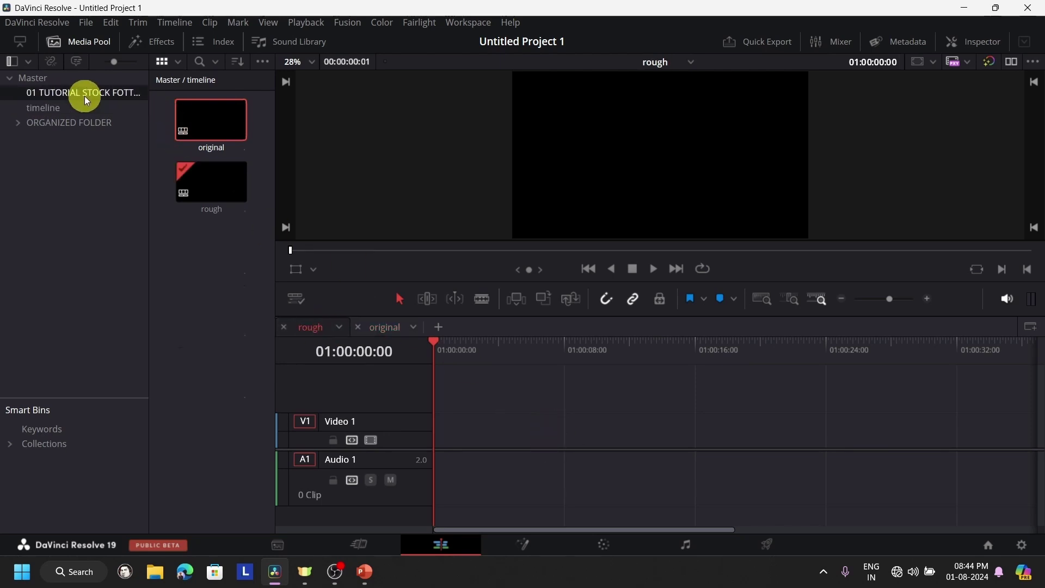
pyautogui.hotkey('ctrl', 'a')
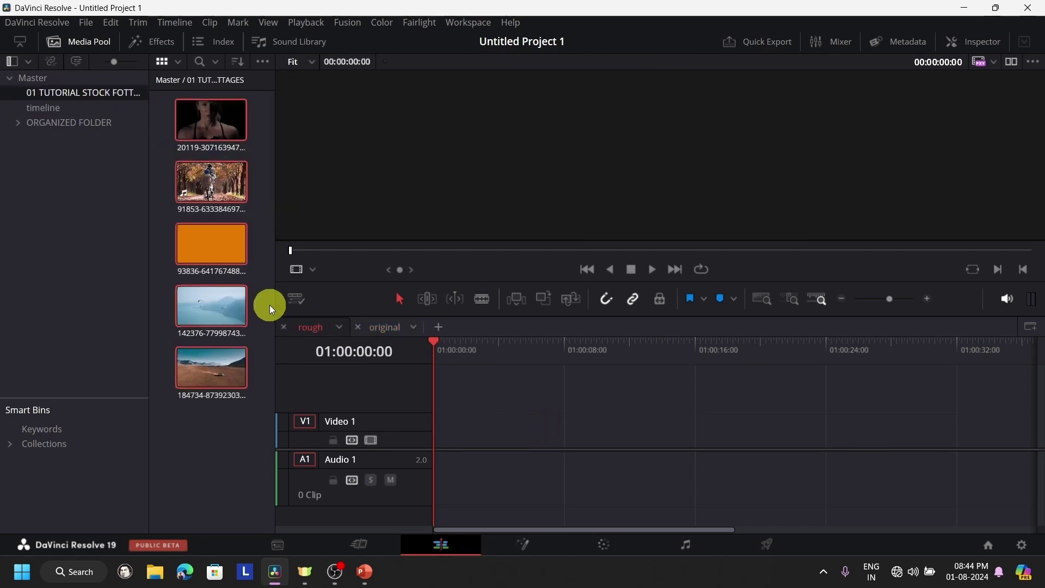
pyautogui.moveTo(232, 141); pyautogui.dragTo(438, 468)
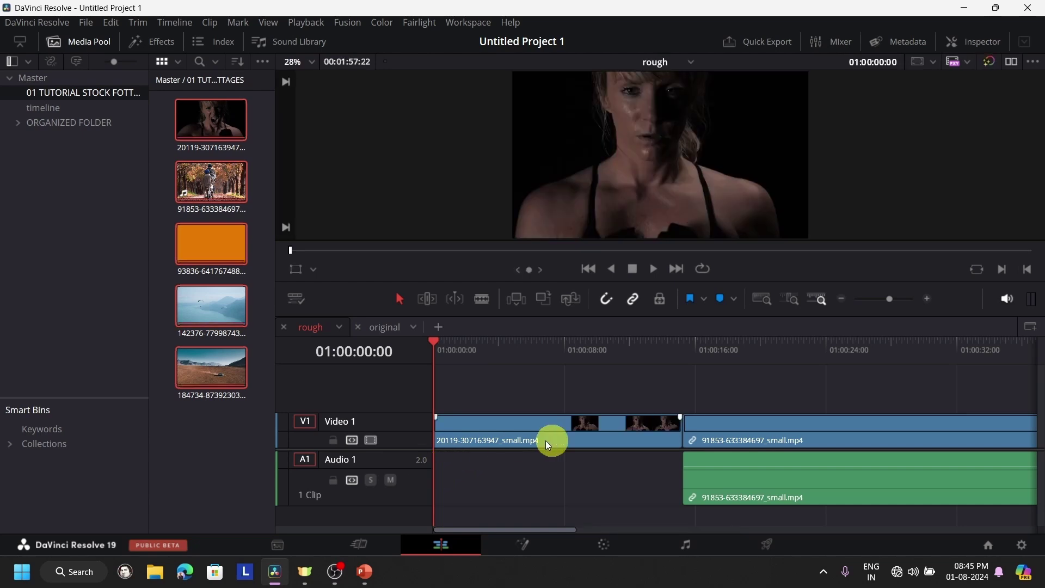
pyautogui.click(513, 357)
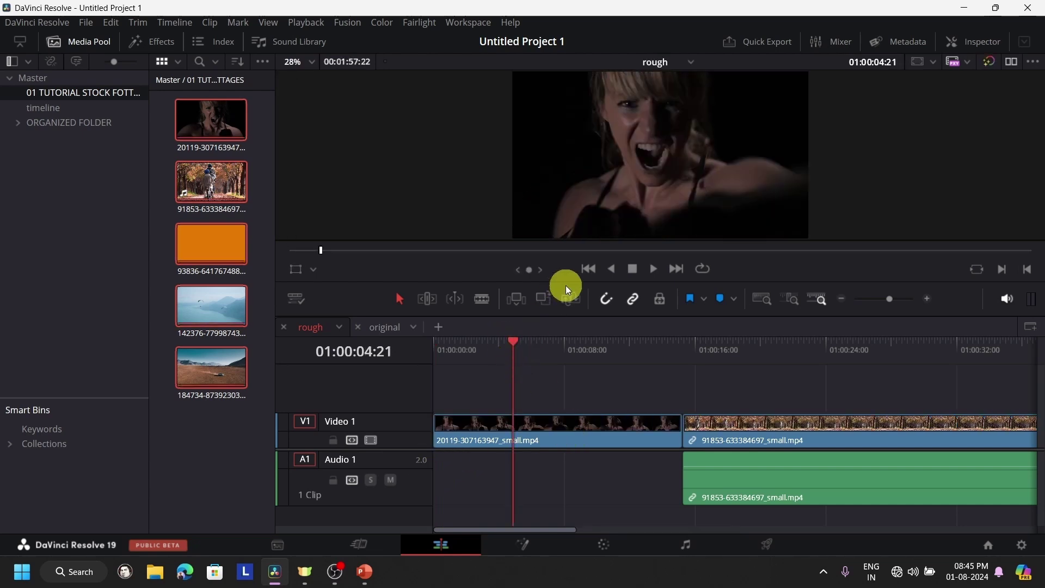
pyautogui.click(515, 348)
pyautogui.moveTo(515, 347); pyautogui.dragTo(505, 369)
pyautogui.click(516, 444)
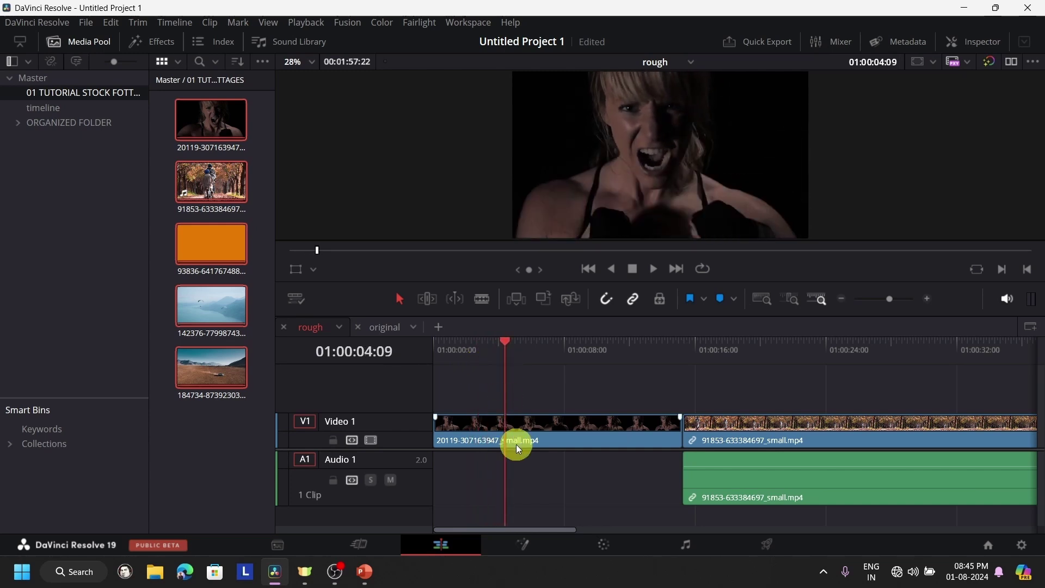
pyautogui.hotkey('ctrl', 'b')
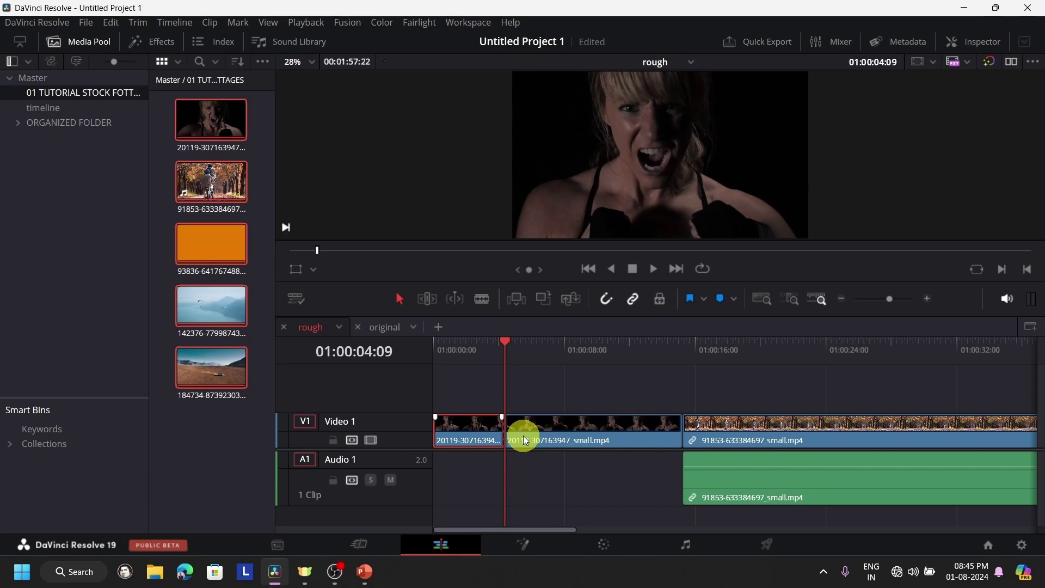
# Try moving the second piece of the split clip up to Video 2 and back to Video 1, and undo both moves
pyautogui.click(523, 436)
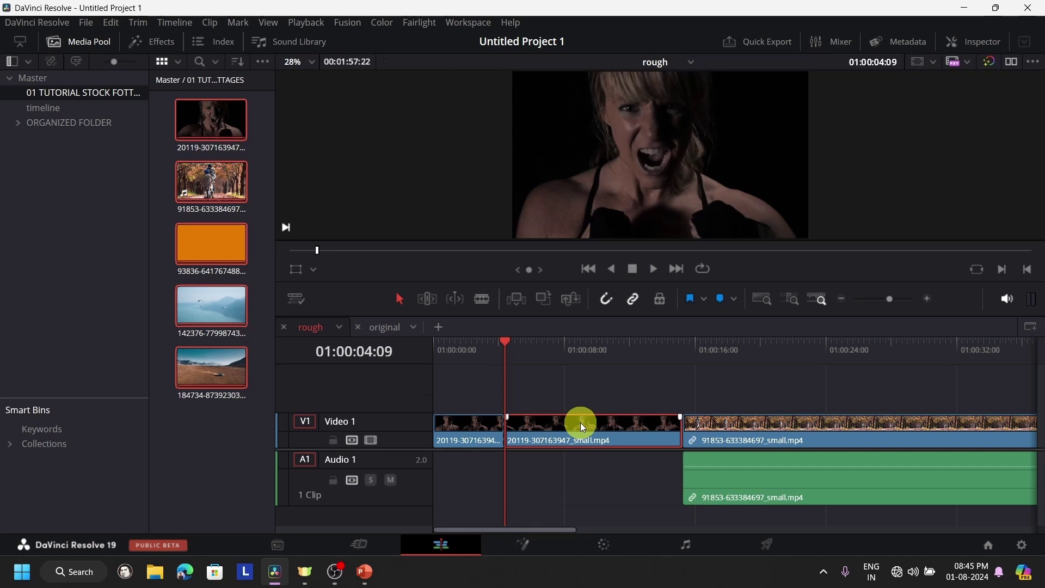
pyautogui.hotkey('alt', 'Up')
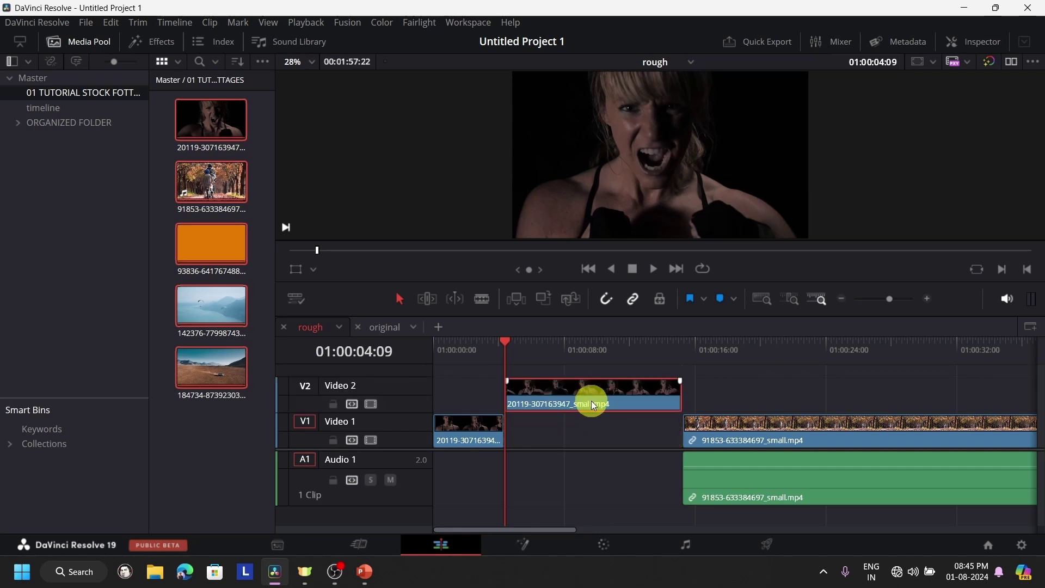
pyautogui.moveTo(591, 401); pyautogui.dragTo(589, 436)
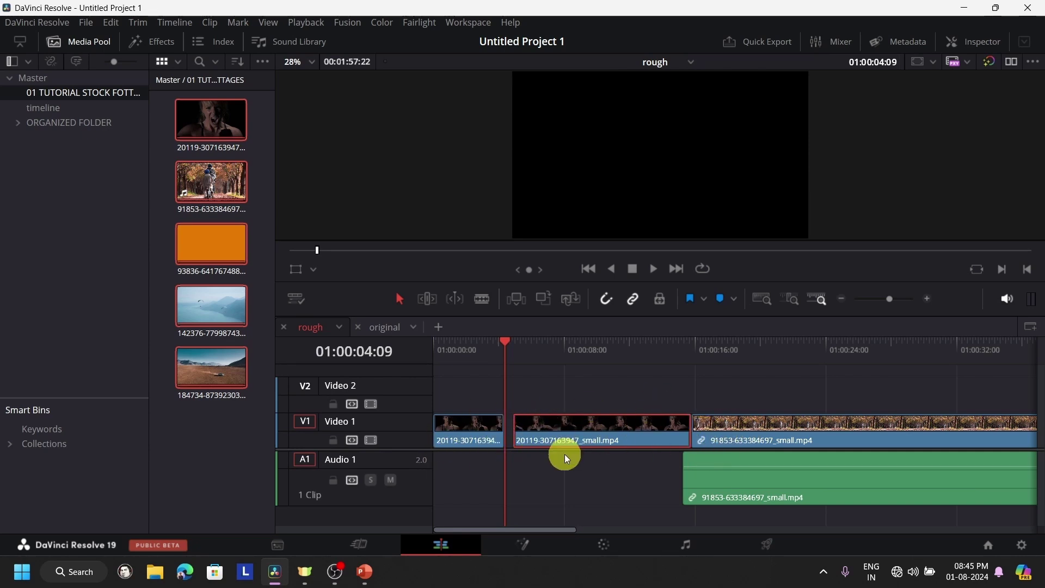
pyautogui.hotkey('ctrl', 'z')
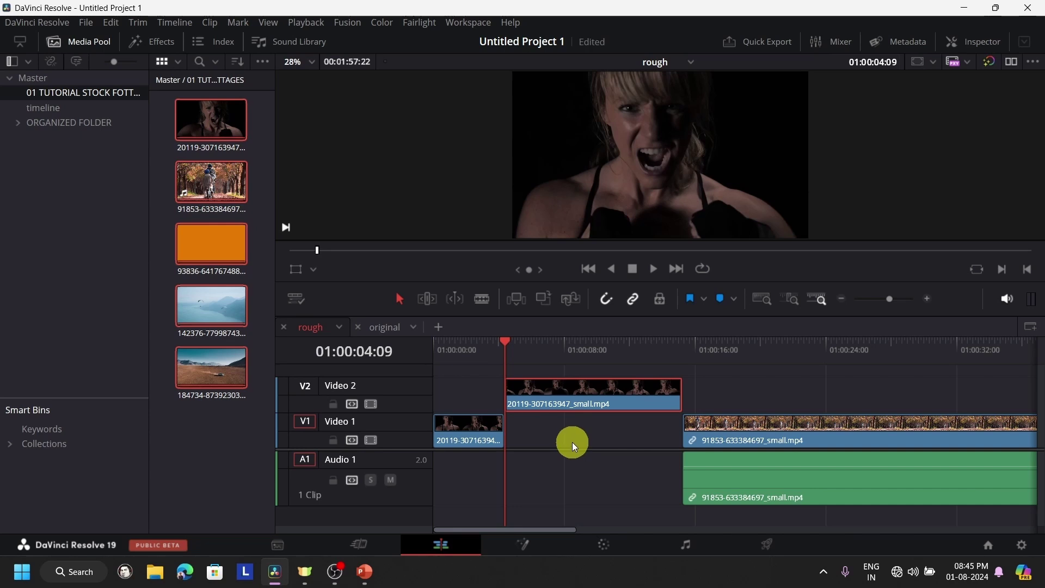
pyautogui.hotkey('ctrl', 'z')
# Move the second piece of the first clip up and down between the video tracks, leaving it on Video 2
pyautogui.moveTo(576, 437)
pyautogui.mouseDown()
pyautogui.moveTo(573, 411)
pyautogui.moveTo(577, 423)
pyautogui.mouseUp()
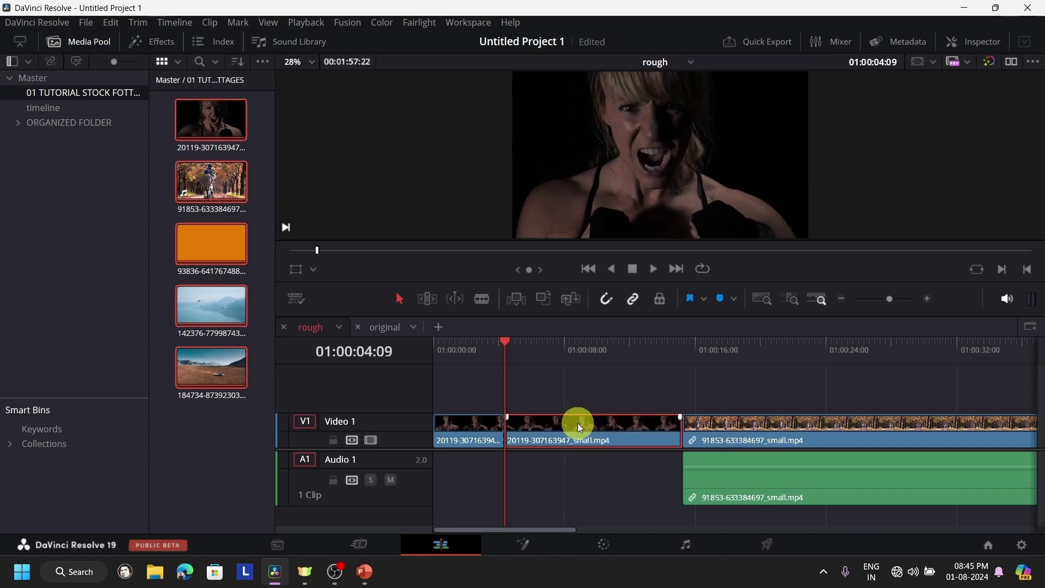
pyautogui.hotkey('alt', 'Up')
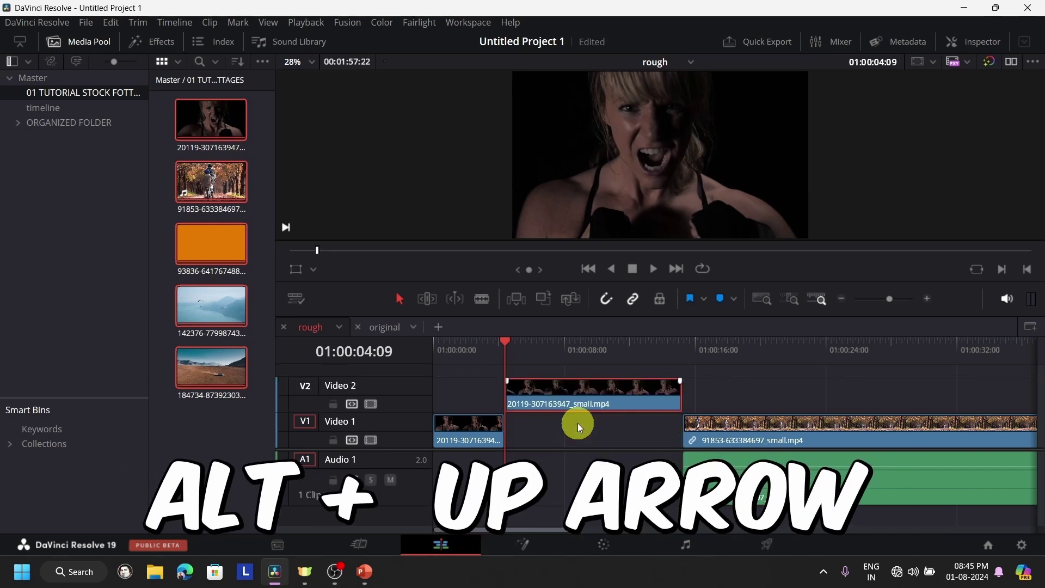
pyautogui.hotkey('alt', 'Down')
pyautogui.hotkey('alt', 'Up')
pyautogui.hotkey('alt', 'Up')
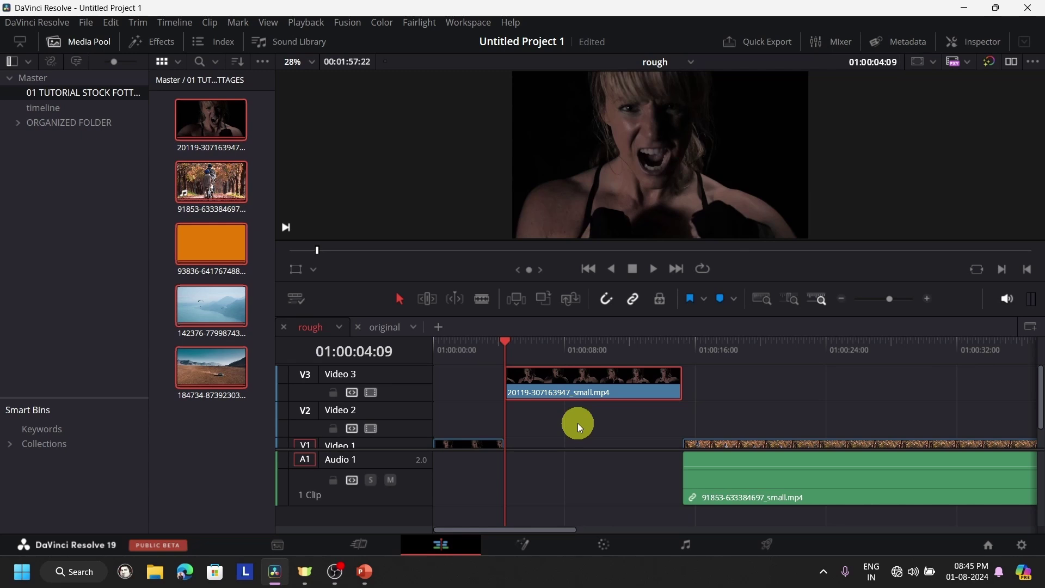
pyautogui.hotkey('alt', 'Down')
pyautogui.hotkey('alt', 'Down')
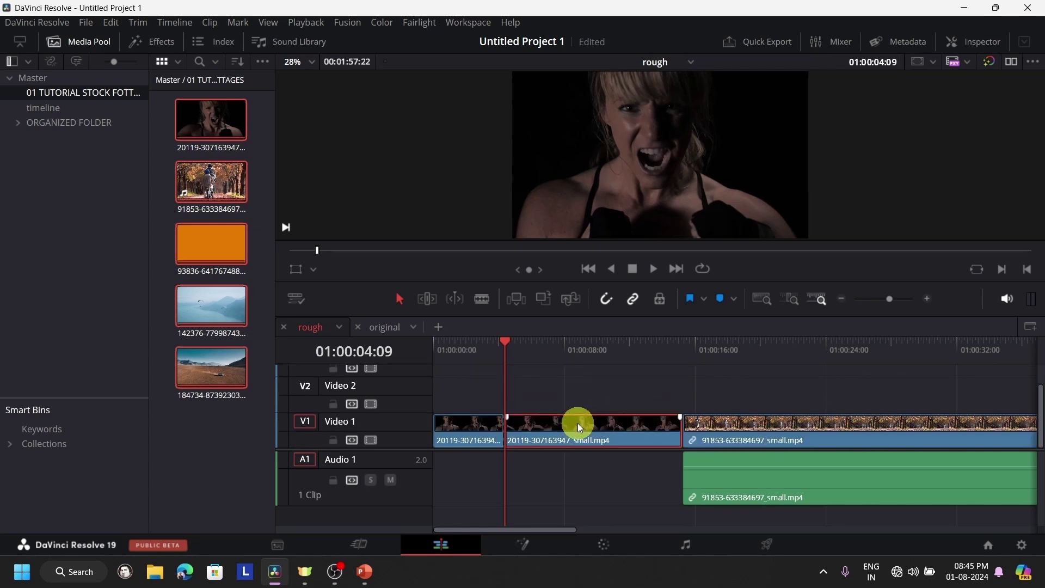
pyautogui.hotkey('alt', 'Up')
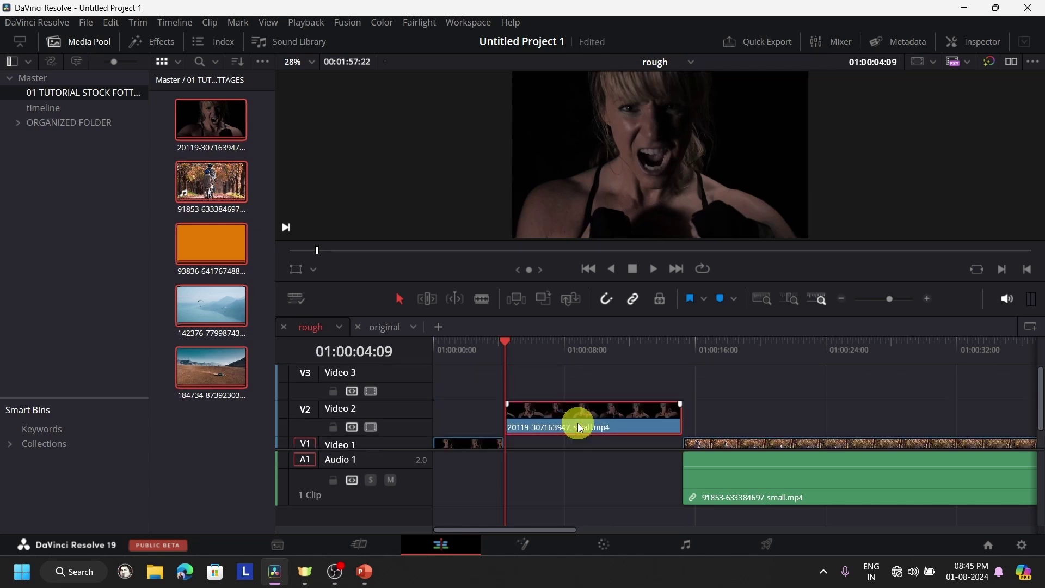
# Play the cycling clip from 01:00:17:21 and split it with its audio at 01:00:23:05
pyautogui.scroll(-1, 750, 414)
pyautogui.click(726, 356)
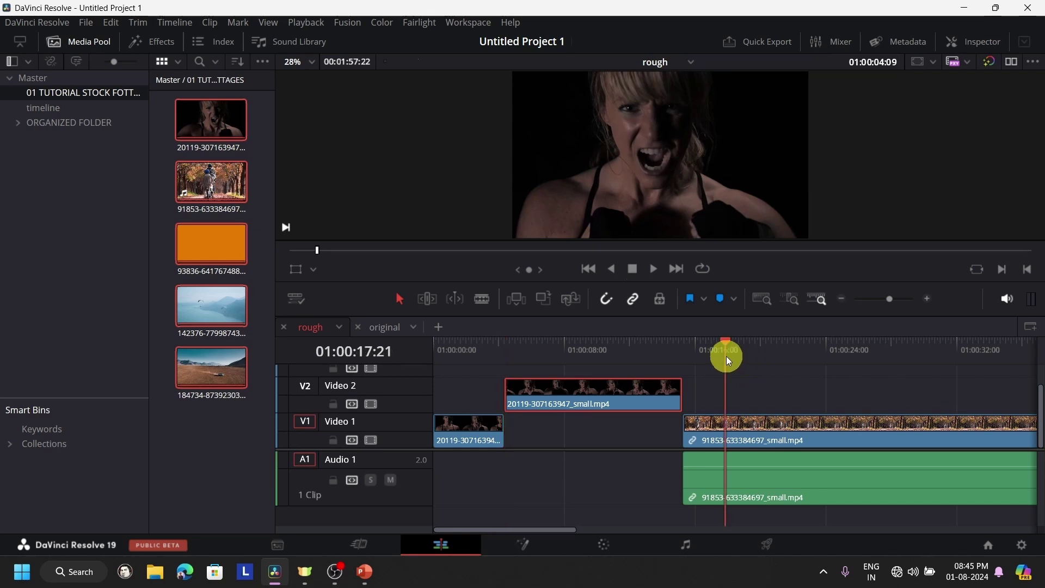
pyautogui.press('space')
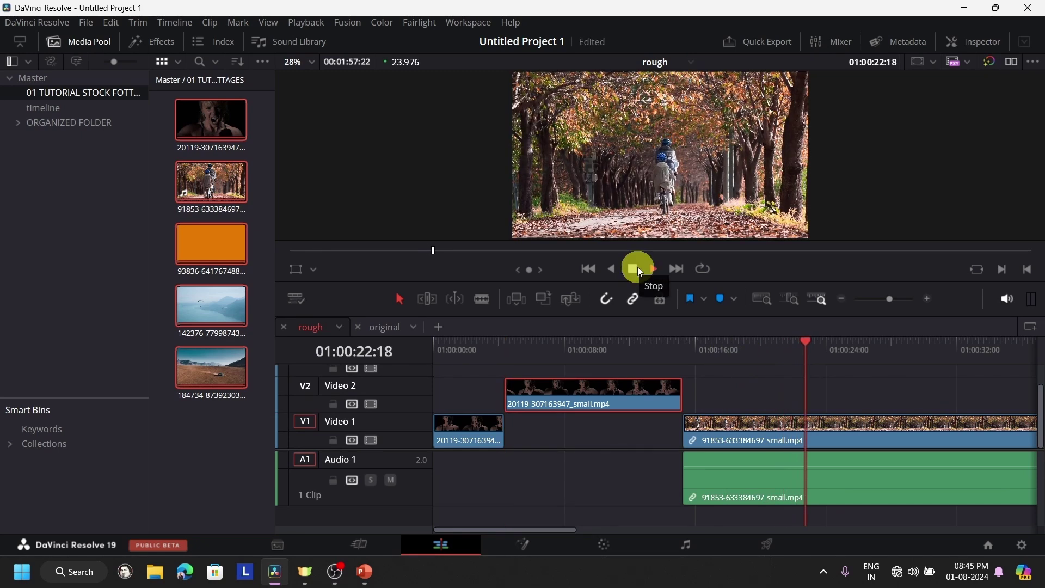
pyautogui.click(638, 267)
pyautogui.click(827, 424)
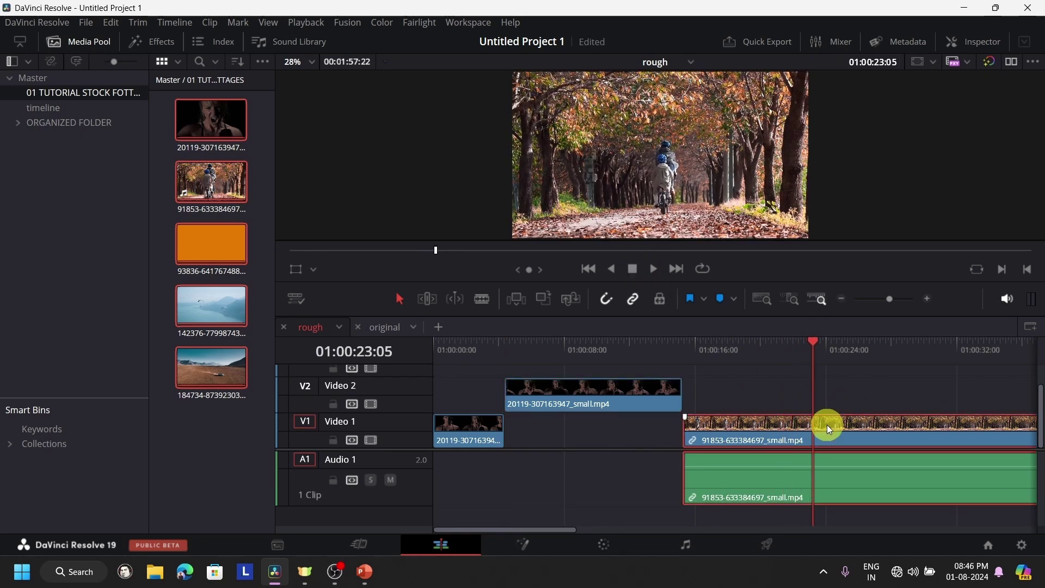
pyautogui.hotkey('ctrl', '\\')
# Split the cycling clip again at 01:00:25:04 and raise the short middle piece to Video 2
pyautogui.click(653, 268)
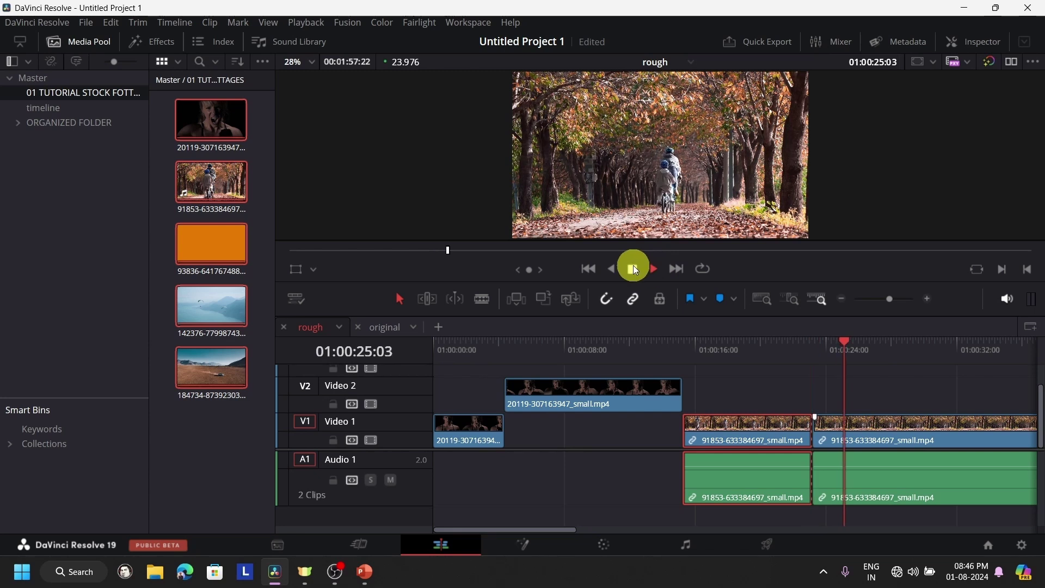
pyautogui.click(632, 268)
pyautogui.click(889, 440)
pyautogui.hotkey('ctrl', '\\')
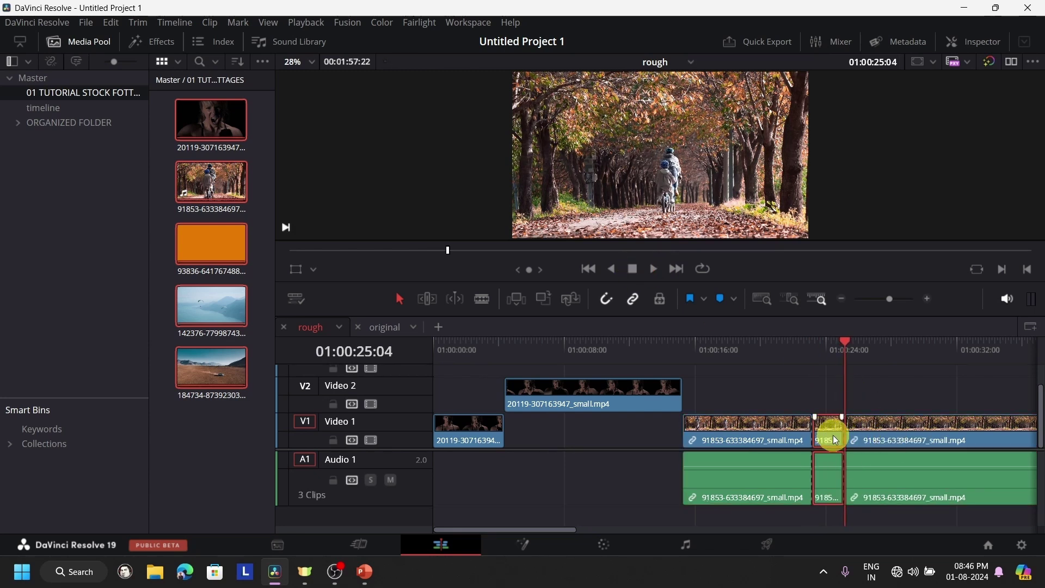
pyautogui.hotkey('alt', 'Up')
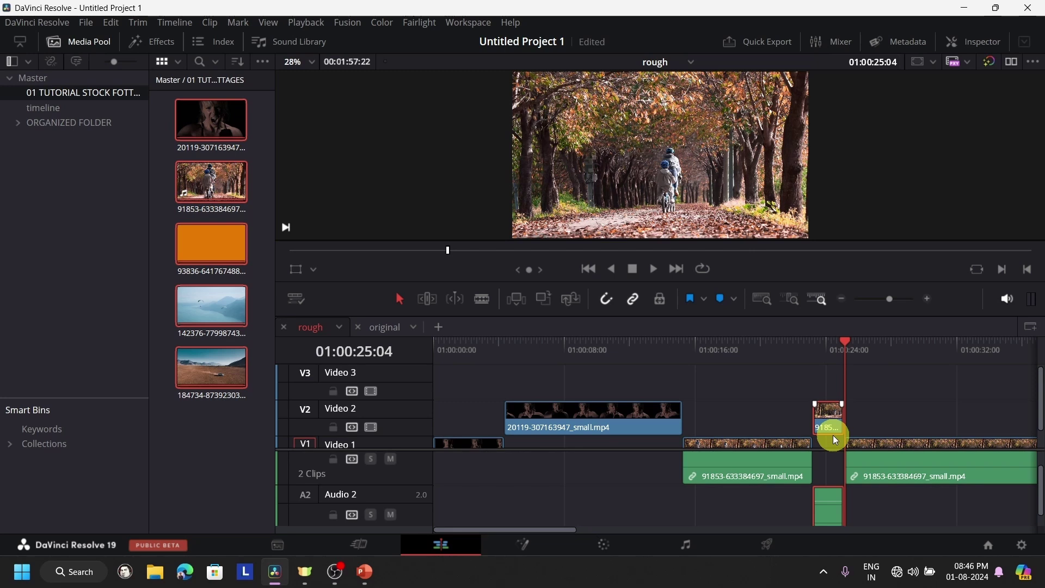
pyautogui.scroll(-1, 942, 387)
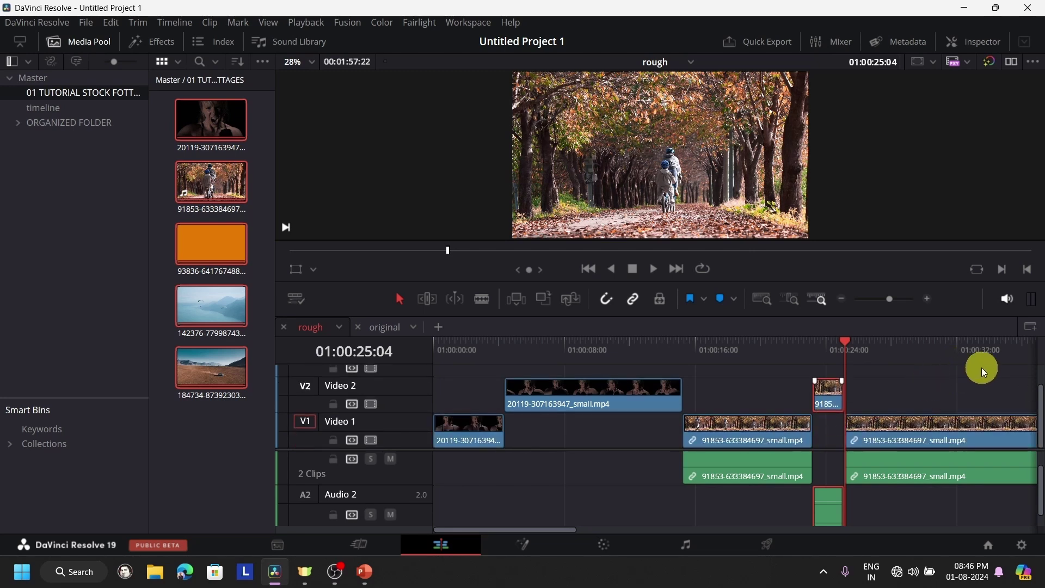
# Copy the two Video 2 pieces from rough into the original timeline and move them down to Video 1
pyautogui.moveTo(967, 379); pyautogui.dragTo(489, 387)
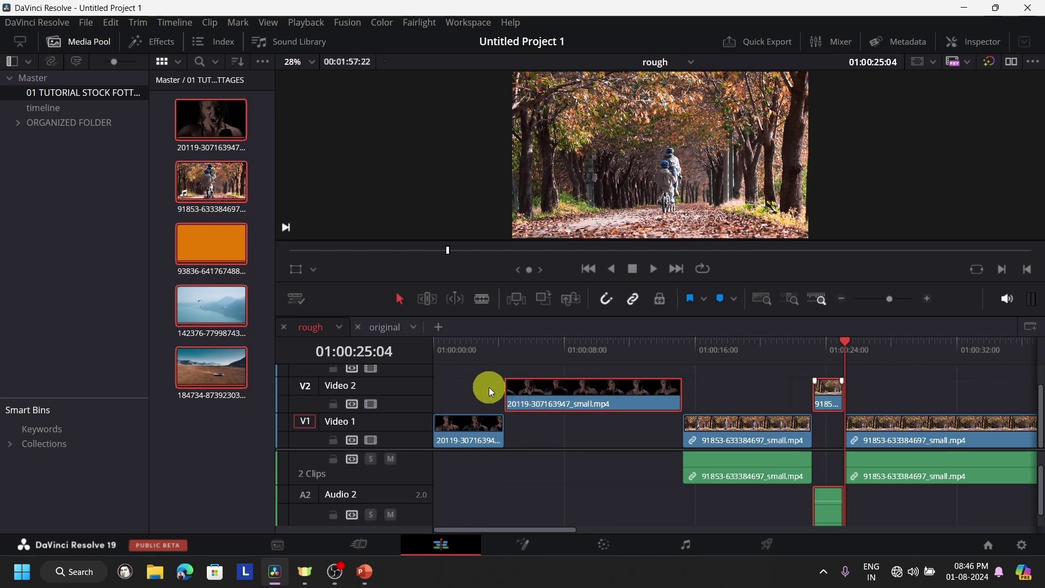
pyautogui.click(390, 325)
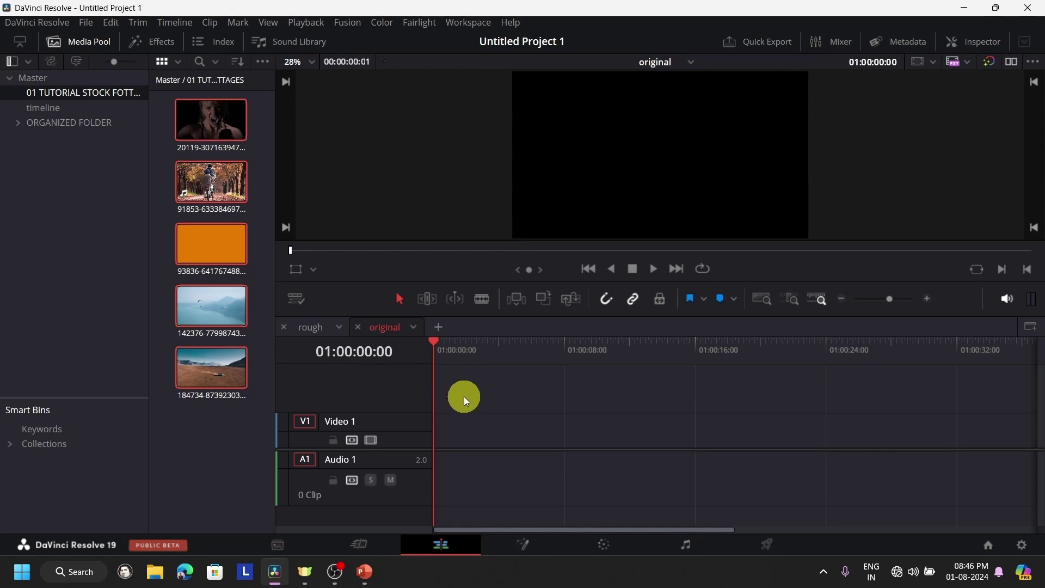
pyautogui.hotkey('ctrl', 'v')
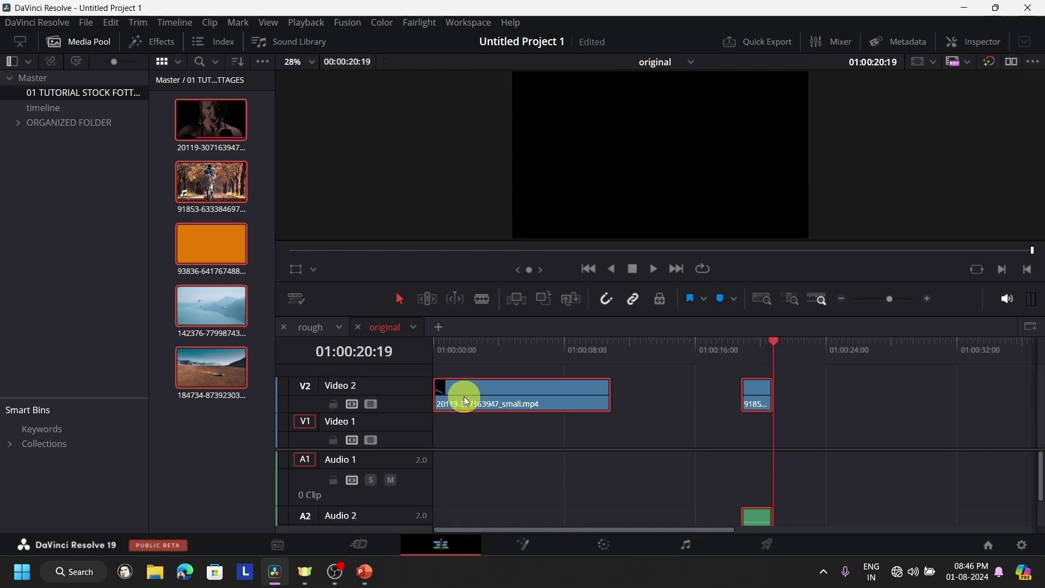
pyautogui.moveTo(531, 401); pyautogui.dragTo(524, 420)
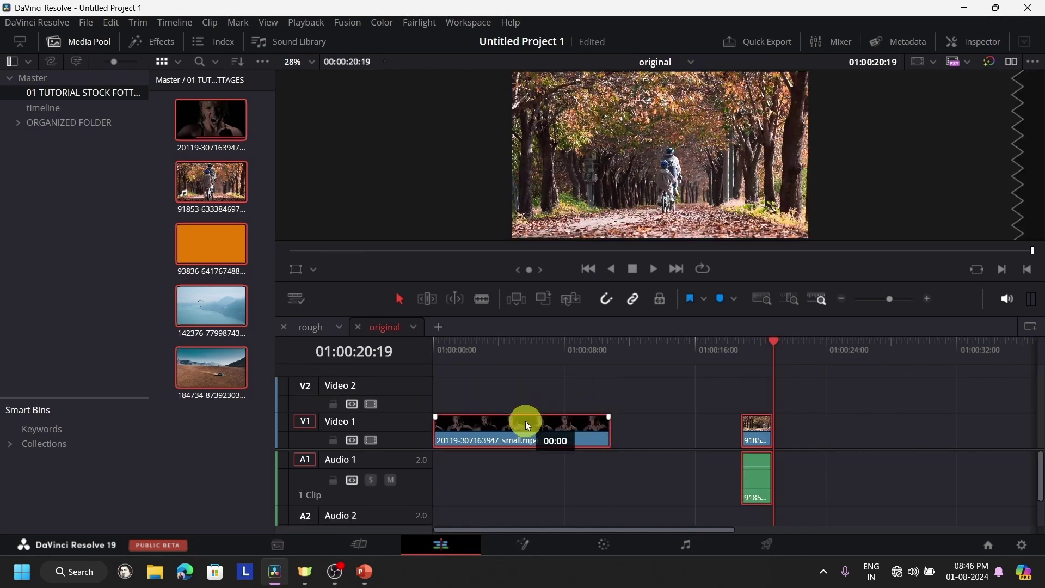
# Delete the gap between the two pieces in the original timeline and return the playhead to the start
pyautogui.click(111, 22)
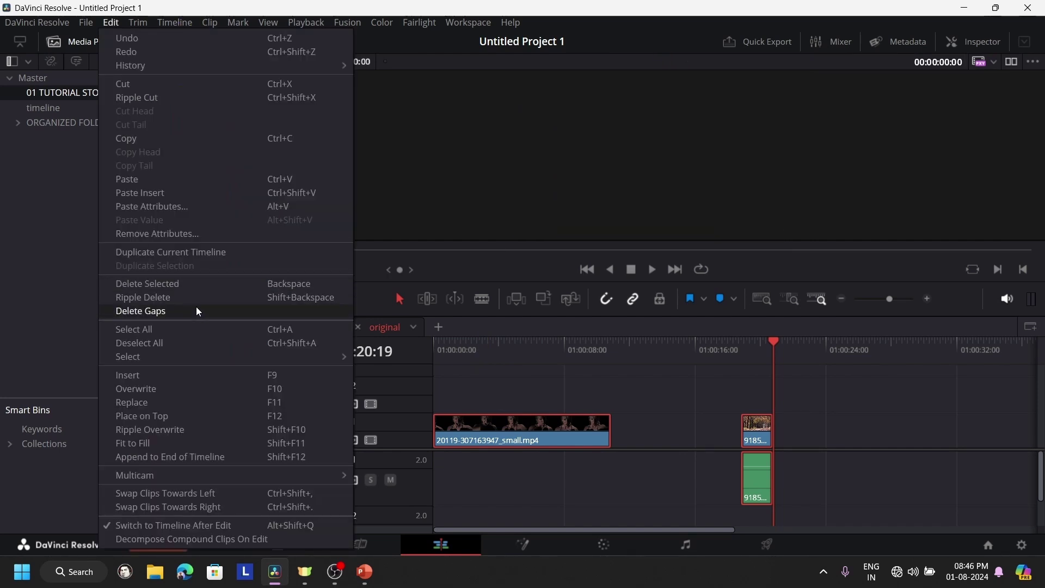
pyautogui.click(196, 309)
pyautogui.press('Home')
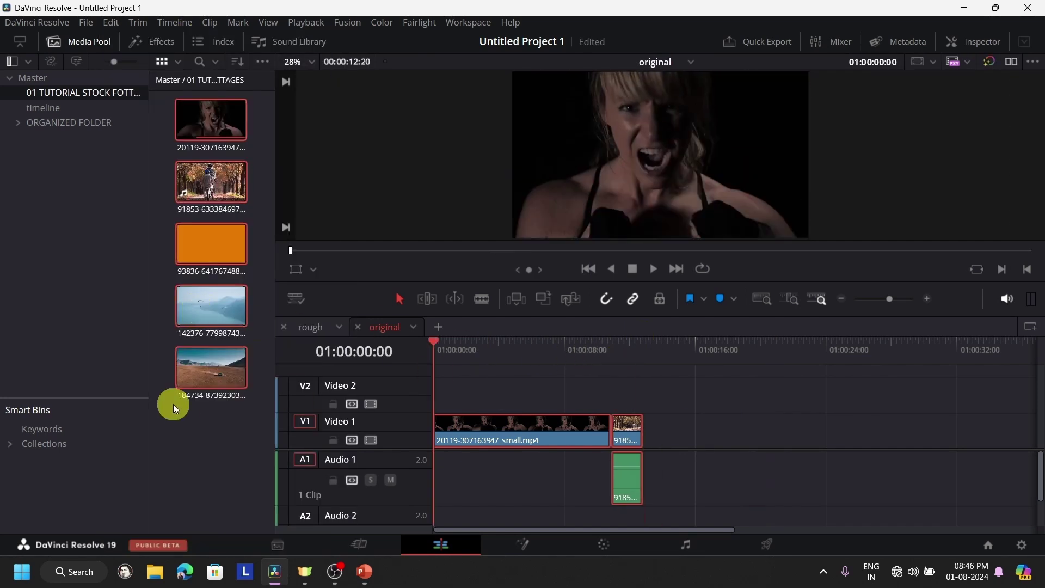
# Play back the boxing and cycling pieces in the original timeline
pyautogui.click(173, 401)
pyautogui.moveTo(540, 361); pyautogui.dragTo(457, 353)
pyautogui.press('space')
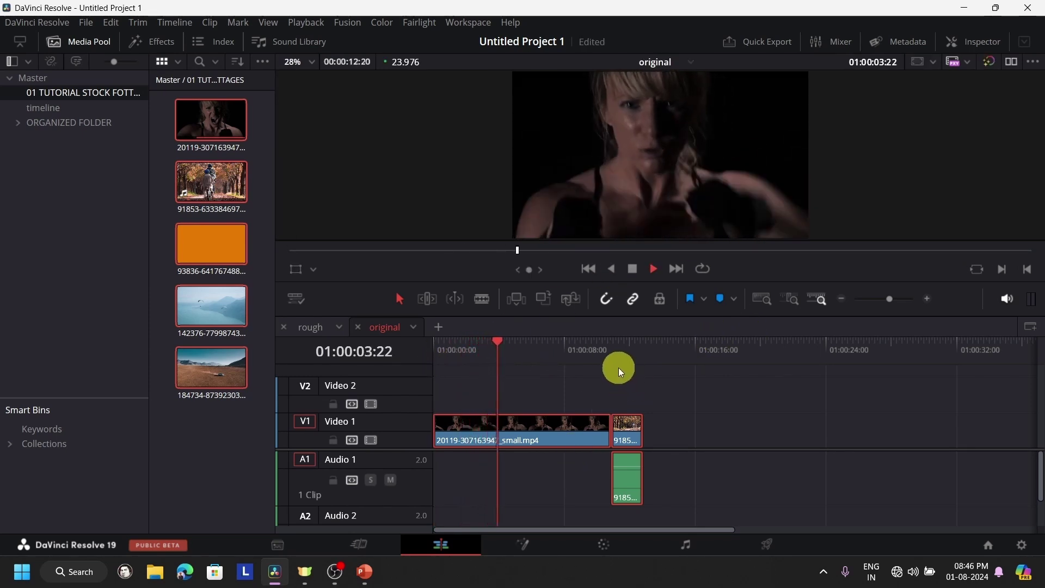
pyautogui.click(631, 351)
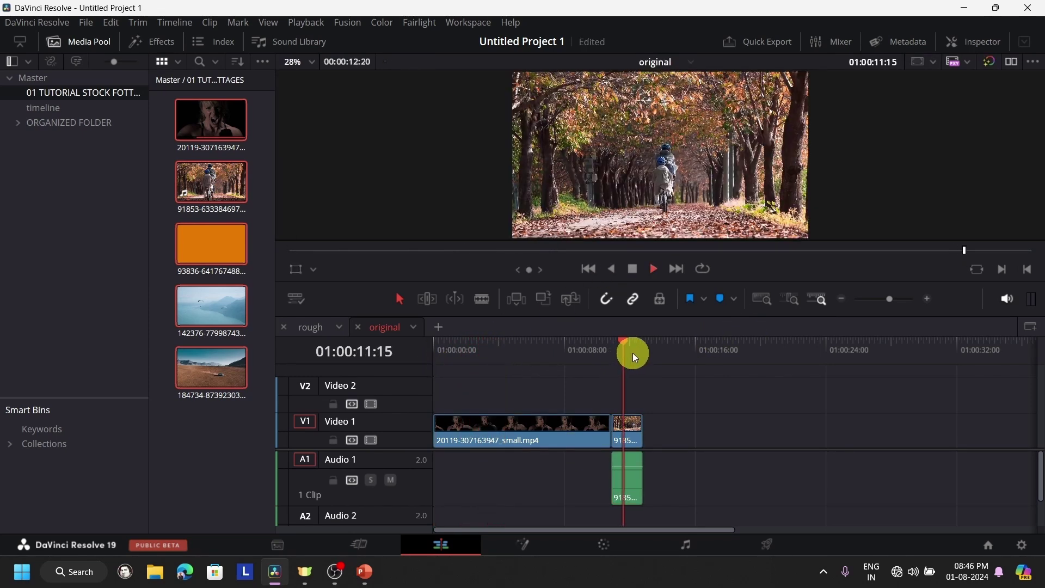
pyautogui.click(633, 270)
# Return to the rough timeline and place the playhead at 01:00:04:09, the start of the first Video 2 piece
pyautogui.click(321, 328)
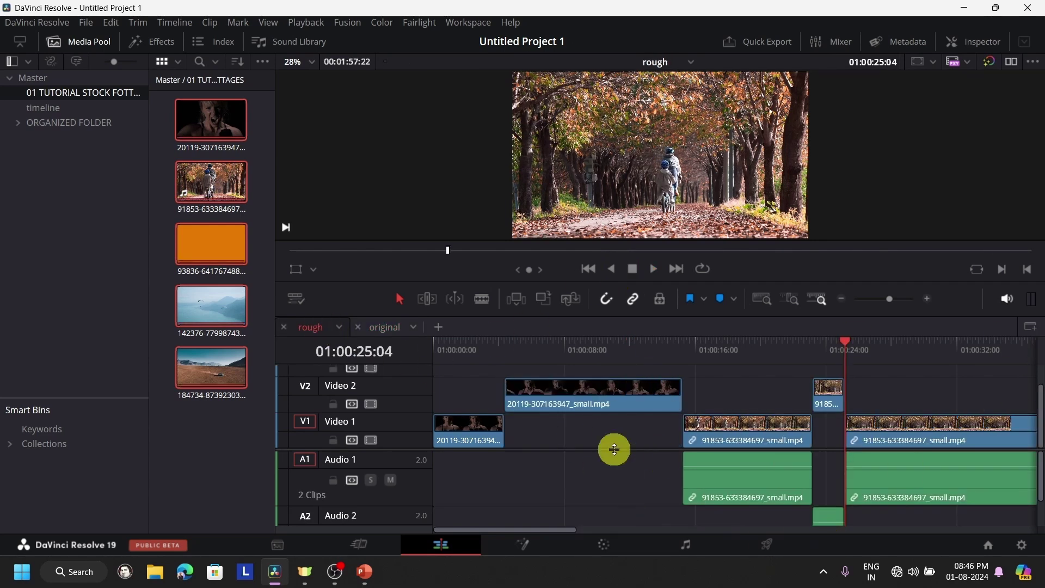
pyautogui.hotkey('ctrl', '-')
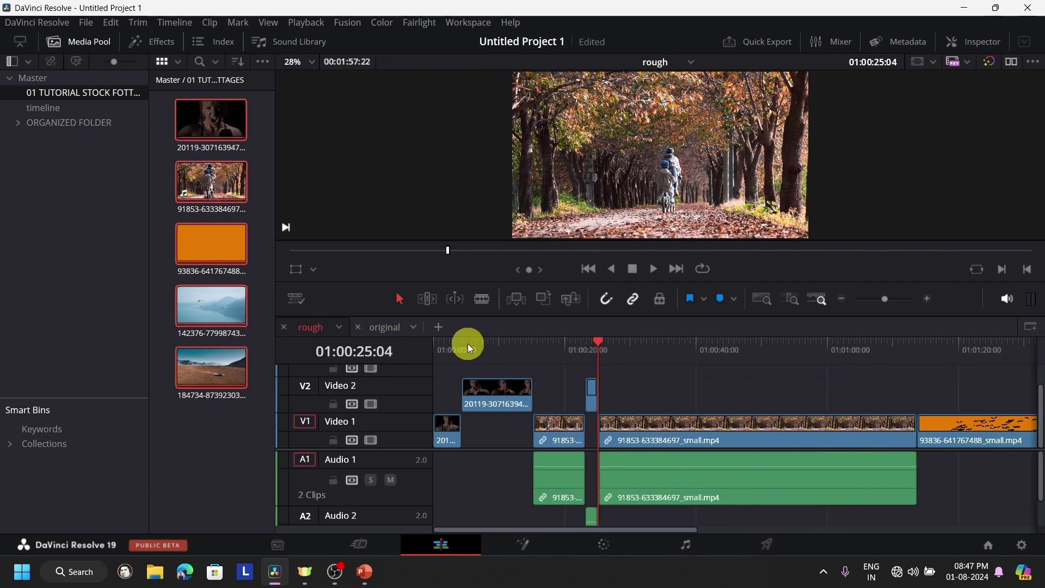
pyautogui.click(467, 347)
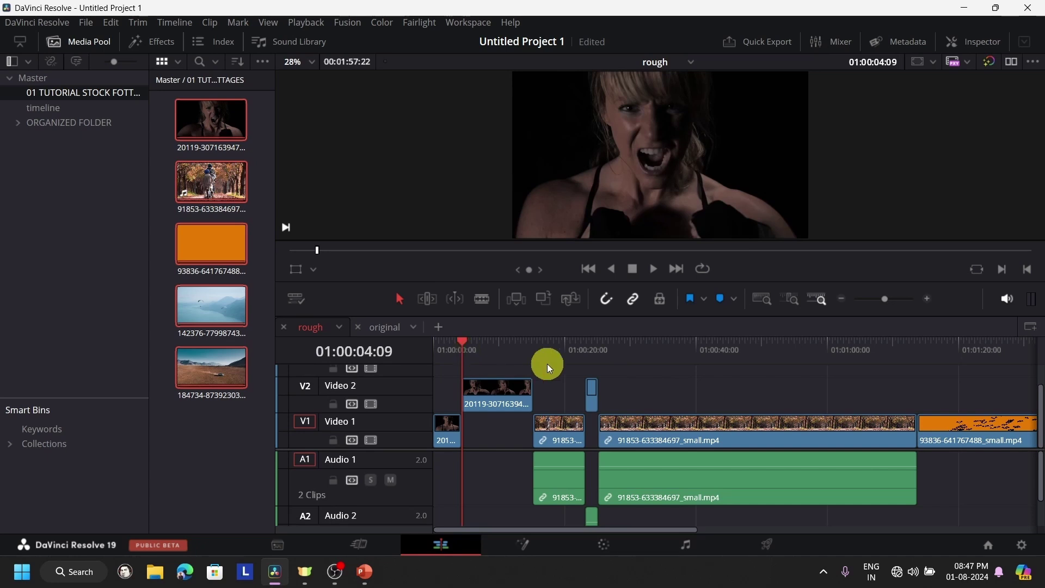
# Open the original timeline, check the TOPICS slide in PowerPoint, and return to DaVinci Resolve
pyautogui.click(520, 389)
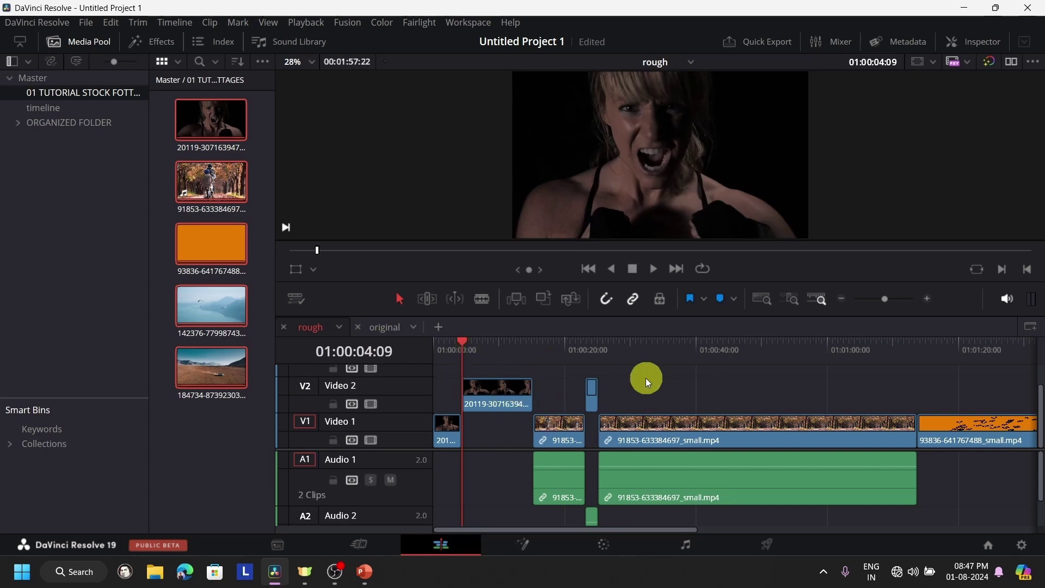
pyautogui.click(397, 329)
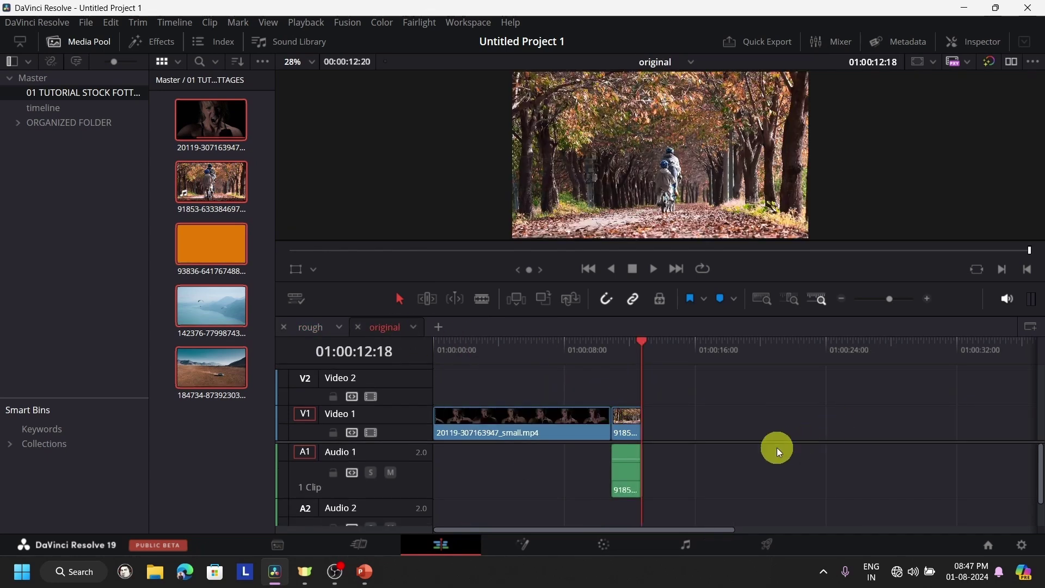
pyautogui.click(567, 419)
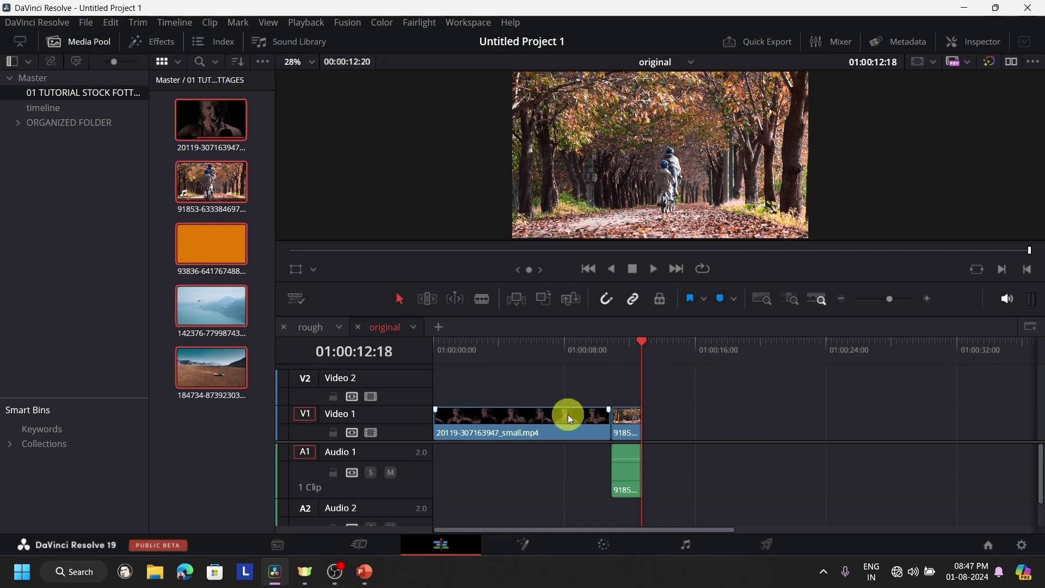
pyautogui.click(655, 401)
pyautogui.hotkey('alt', 'Tab')
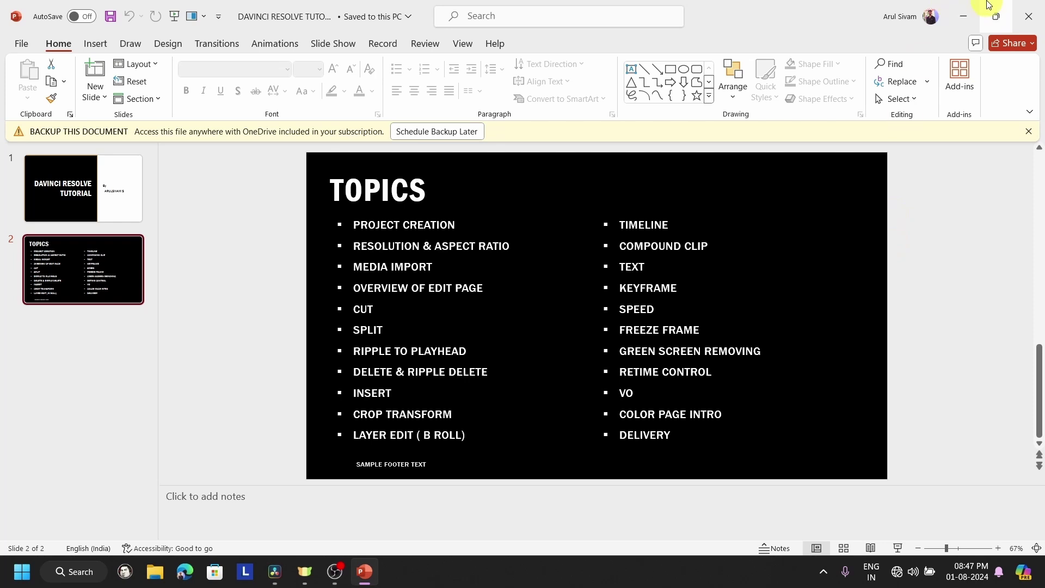
pyautogui.click(967, 13)
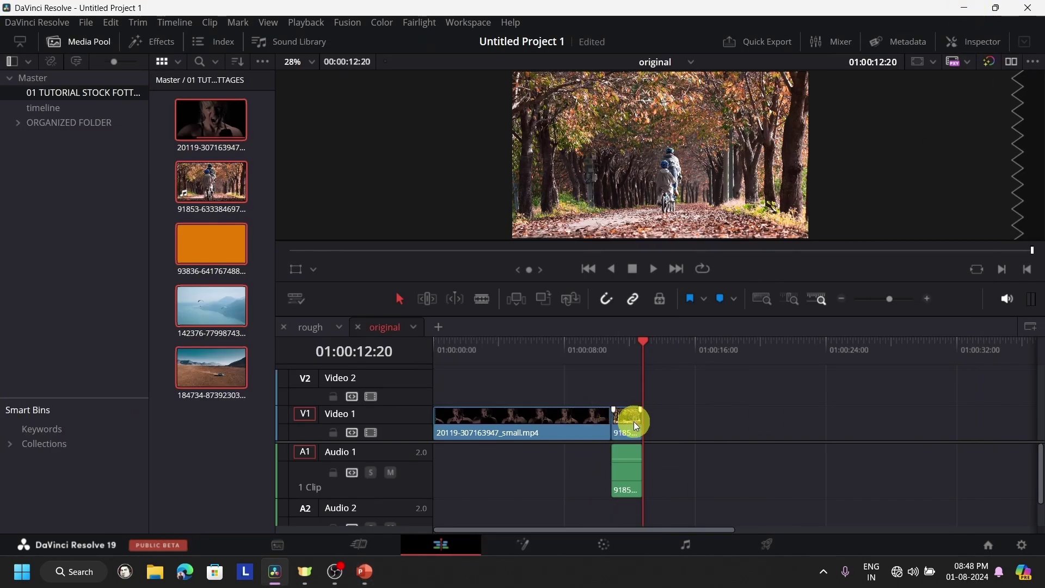
pyautogui.moveTo(620, 422)
pyautogui.mouseDown()
pyautogui.moveTo(619, 362)
pyautogui.moveTo(560, 380)
pyautogui.moveTo(580, 324)
pyautogui.moveTo(599, 408)
pyautogui.moveTo(626, 416)
pyautogui.mouseUp()
pyautogui.moveTo(365, 571)
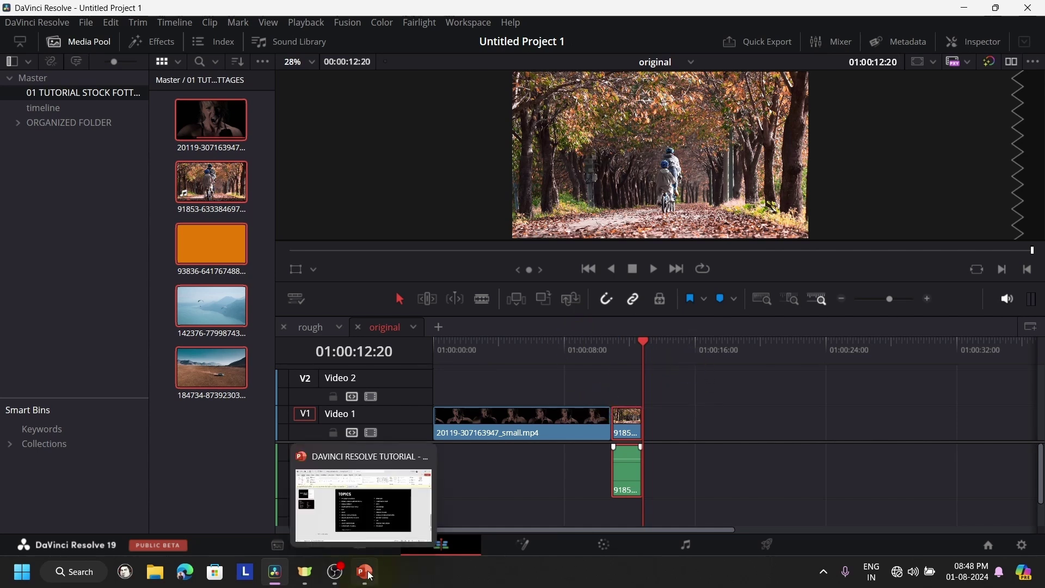
pyautogui.click(384, 514)
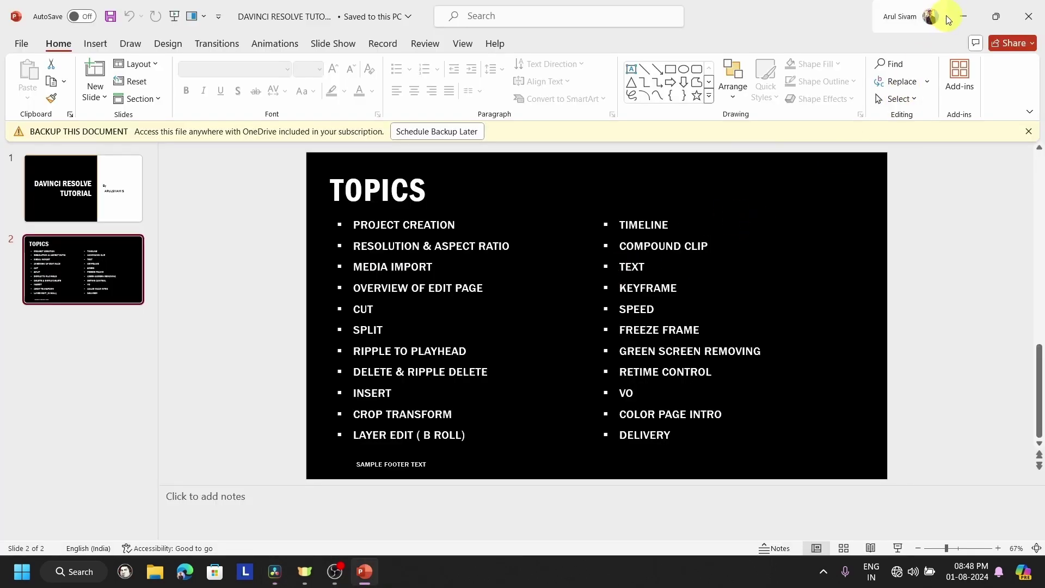
pyautogui.click(964, 8)
# Replace the original timeline's contents with the bats clip on Video 1 and a reduced paraglider clip on Video 2 in the frame's upper right
pyautogui.hotkey('ctrl', 'z')
pyautogui.hotkey('ctrl', 'z')
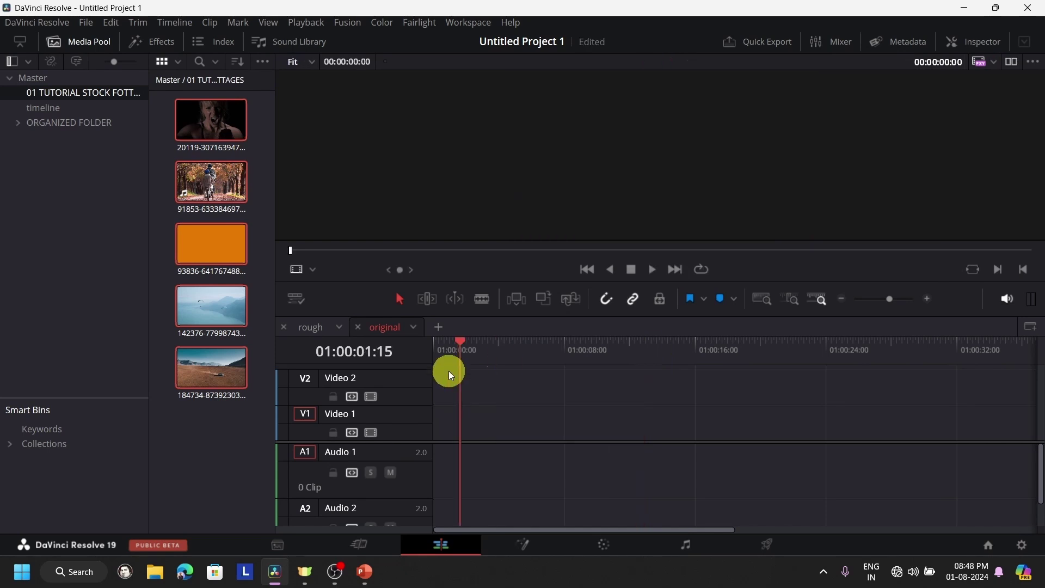
pyautogui.click(181, 252)
pyautogui.hotkey('ctrl', 'shift', 'z')
pyautogui.hotkey('ctrl', 'shift', 'z')
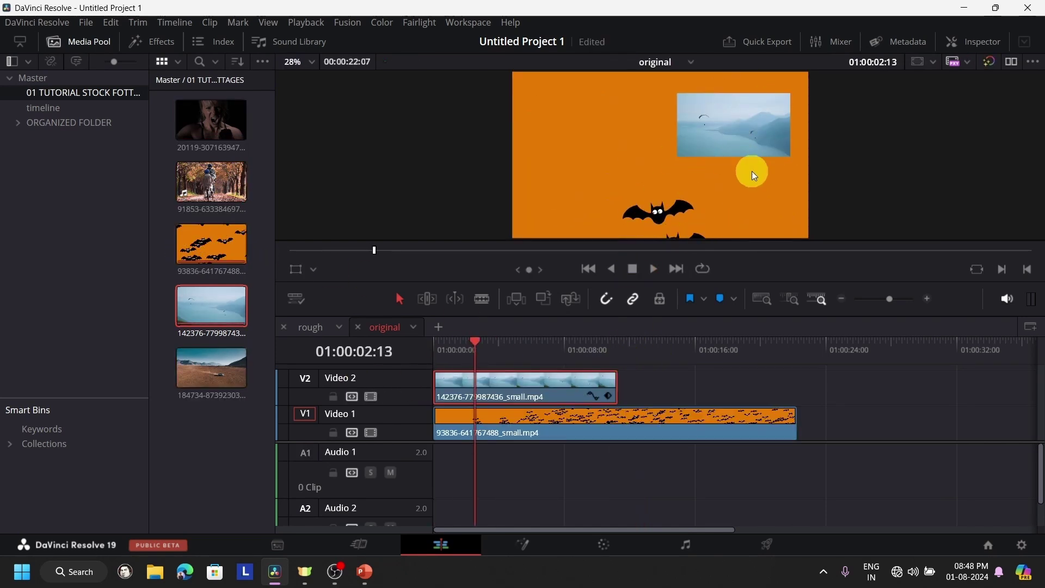
# Trim the end of the bats clip on Video 1 to match the paraglider clip's end at 01:00:11:07
pyautogui.click(621, 351)
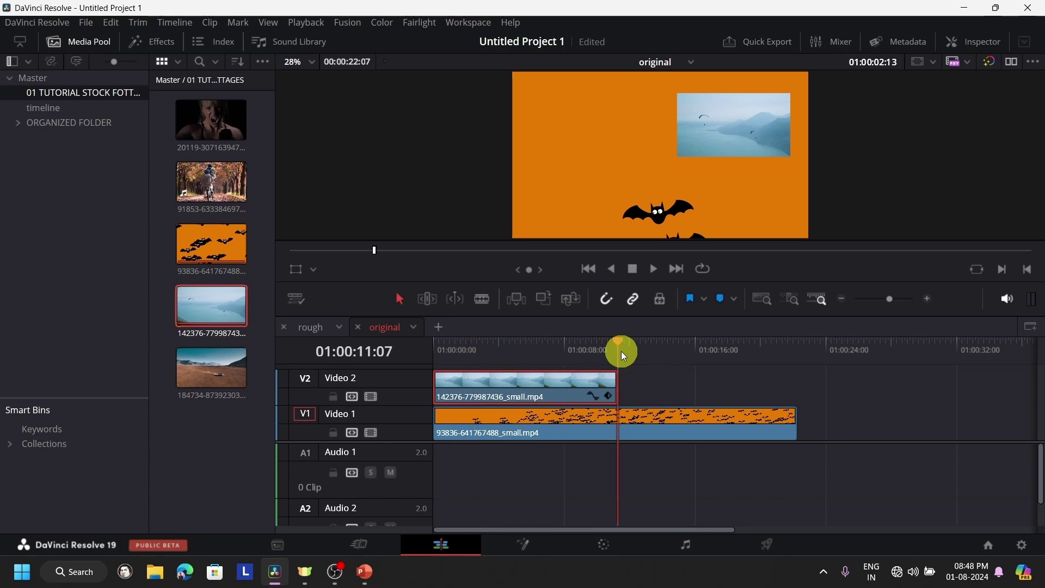
pyautogui.click(647, 433)
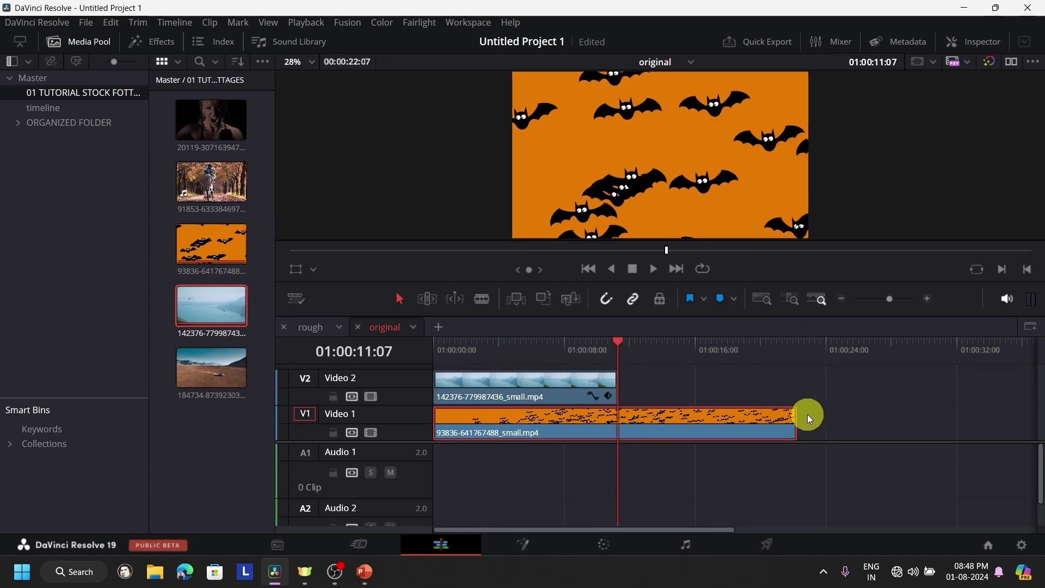
pyautogui.moveTo(795, 424); pyautogui.dragTo(619, 425)
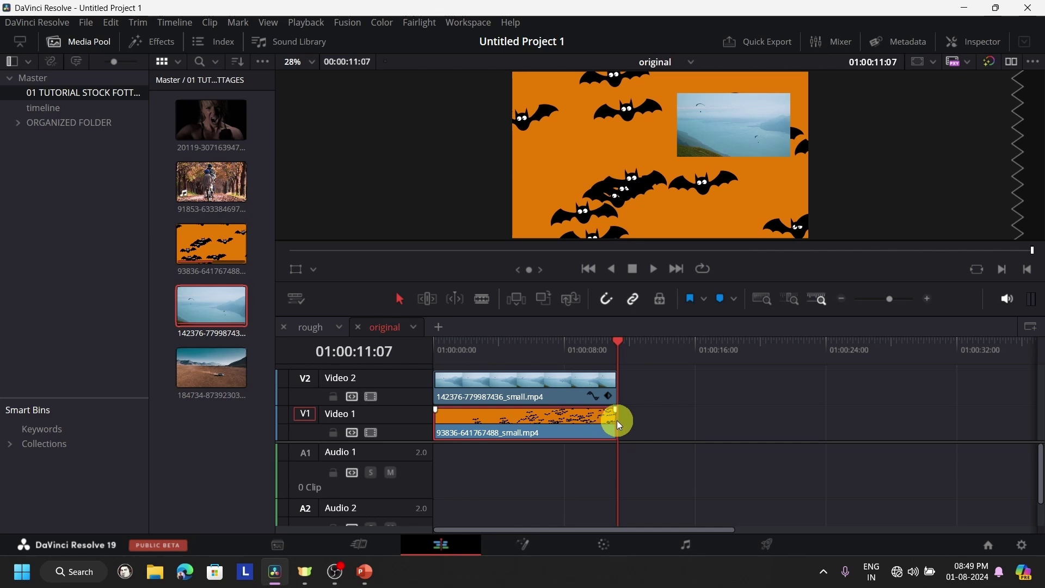
# Extend the end of the bats clip on Video 1 back to its full length
pyautogui.click(563, 345)
pyautogui.click(561, 364)
pyautogui.moveTo(619, 422)
pyautogui.mouseDown()
pyautogui.moveTo(833, 448)
pyautogui.moveTo(796, 422)
pyautogui.moveTo(618, 424)
pyautogui.mouseUp()
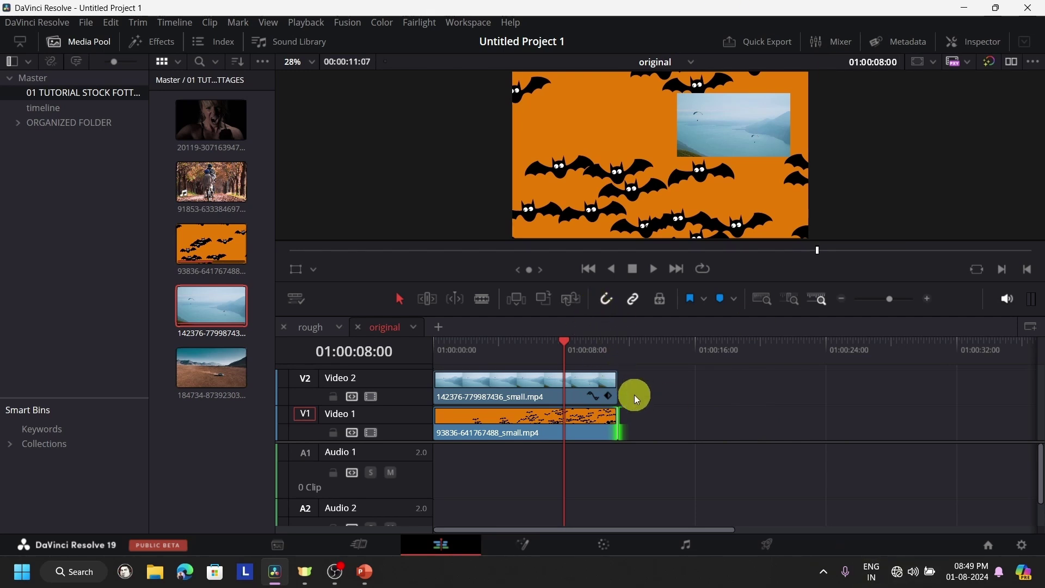
pyautogui.moveTo(623, 412); pyautogui.dragTo(802, 435)
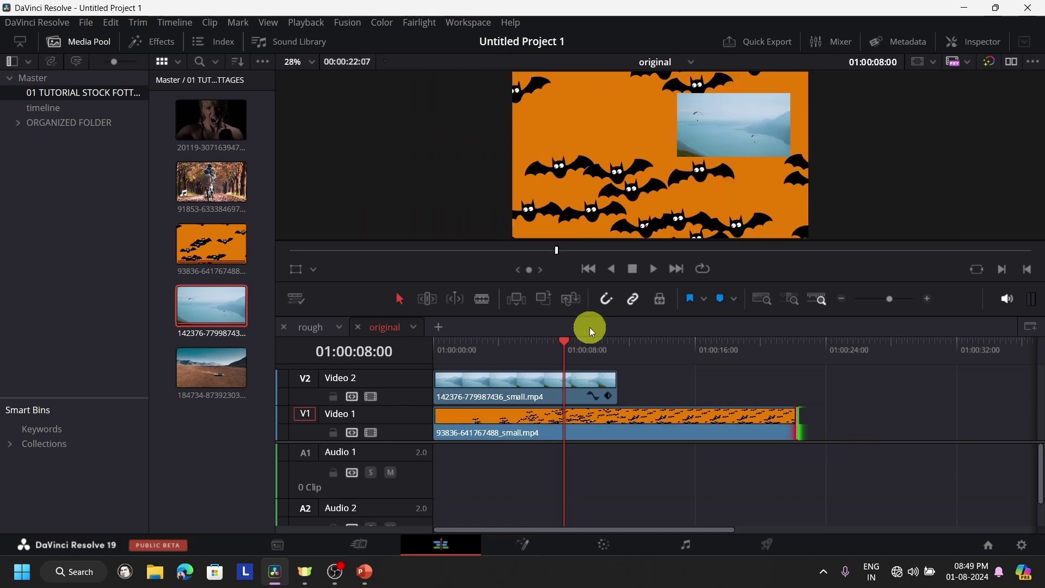
# Try trimming the bats clip's end to the playhead at 01:00:11:07, and undo the trim
pyautogui.click(619, 357)
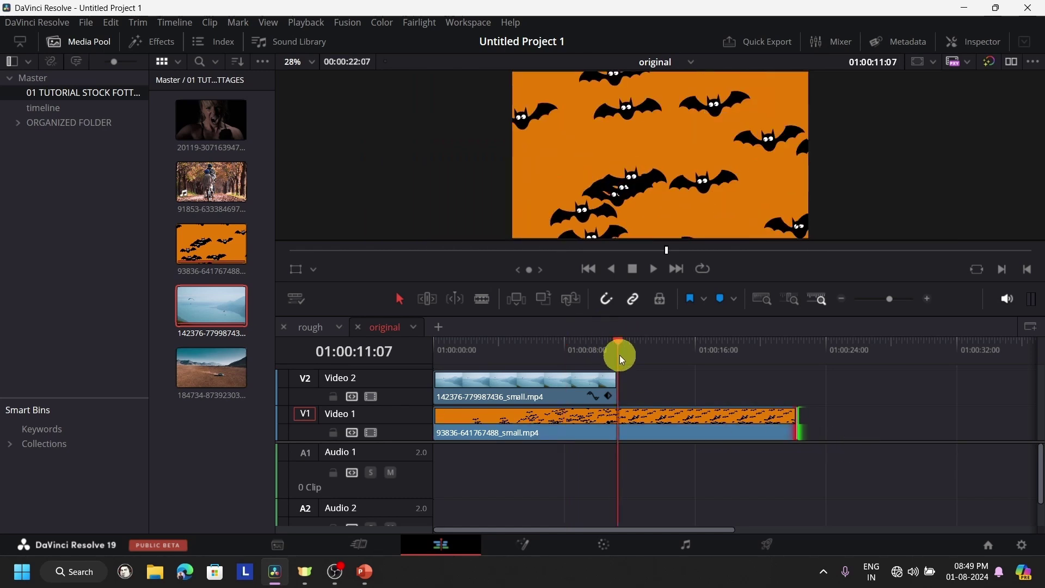
pyautogui.click(651, 427)
pyautogui.hotkey('shift', ']')
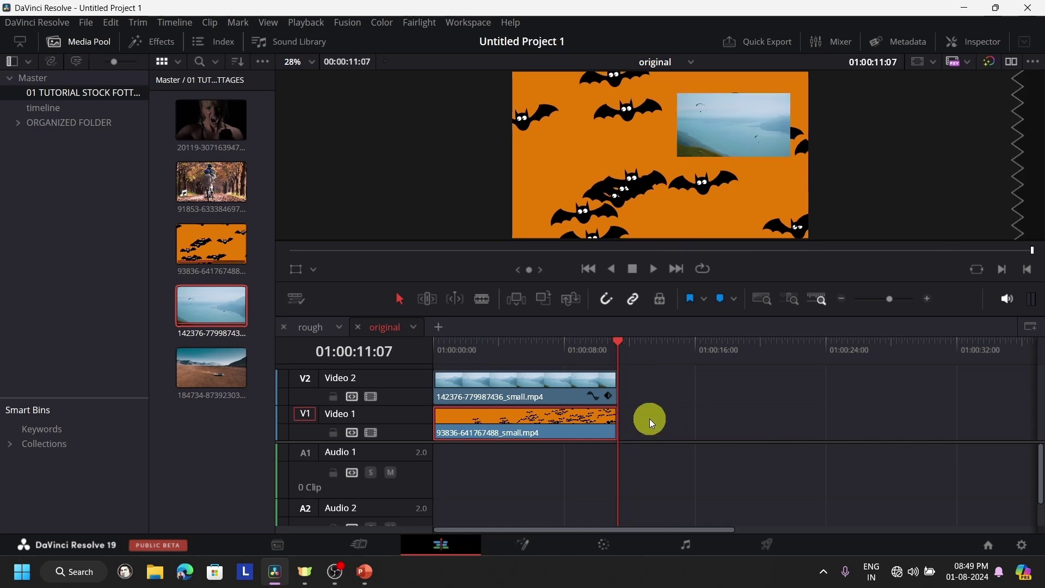
pyautogui.hotkey('ctrl', 'z')
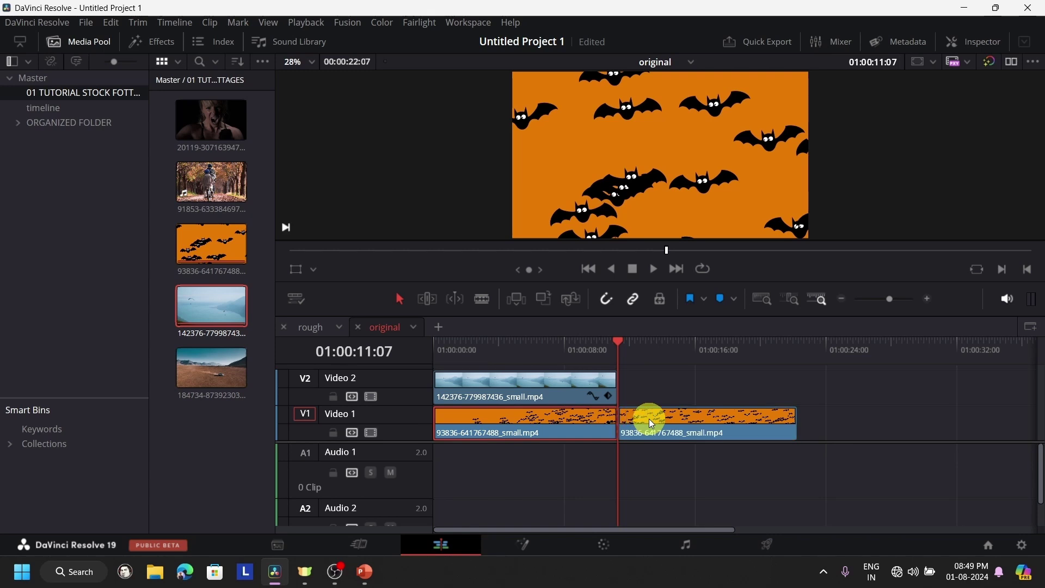
# Split the bats clip on Video 1 at 01:00:11:07 and remove the part after the cut
pyautogui.hotkey('ctrl', 'b')
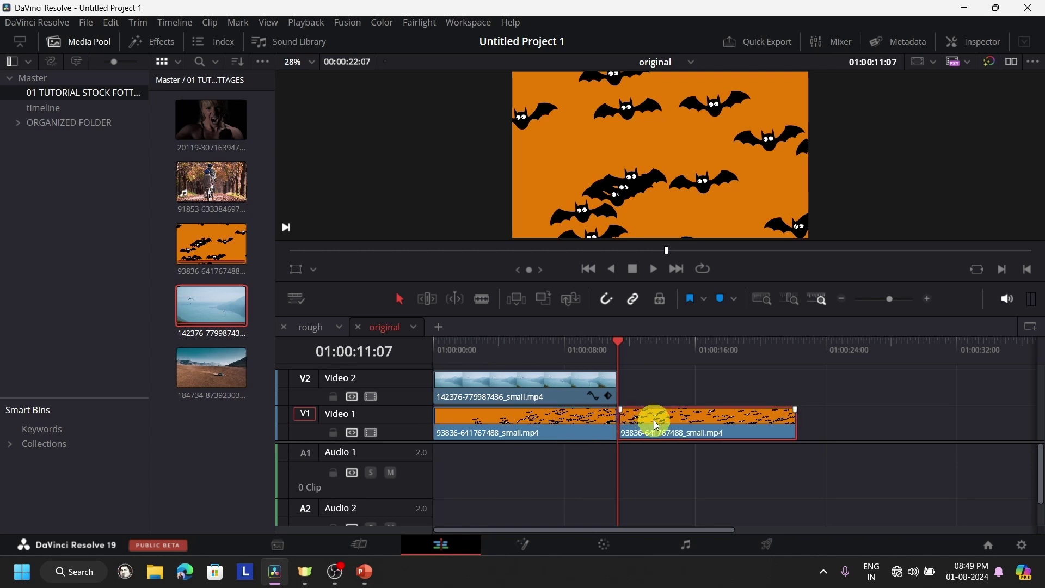
pyautogui.moveTo(794, 422); pyautogui.dragTo(615, 438)
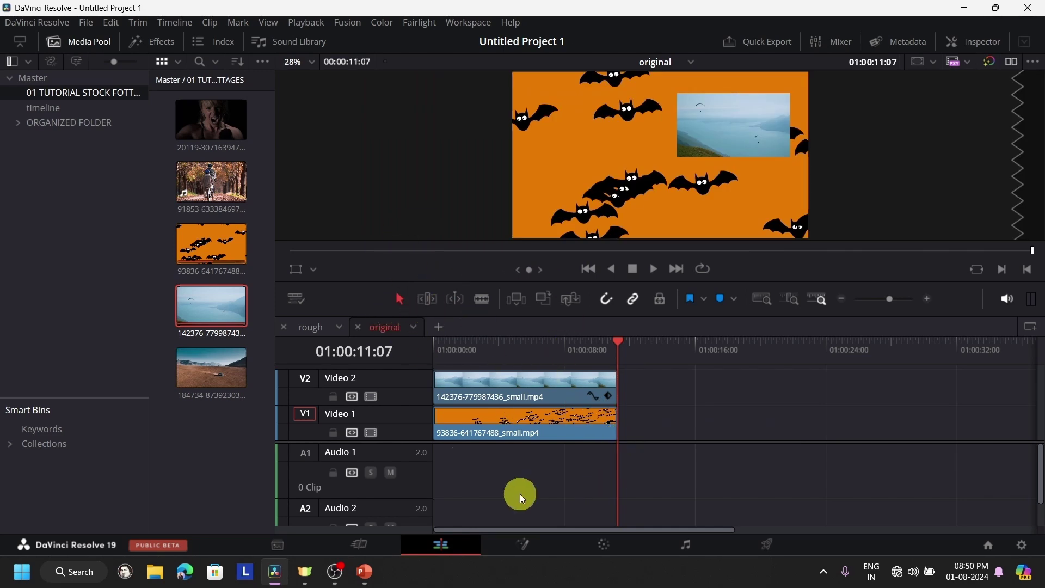
pyautogui.moveTo(627, 362); pyautogui.dragTo(624, 415)
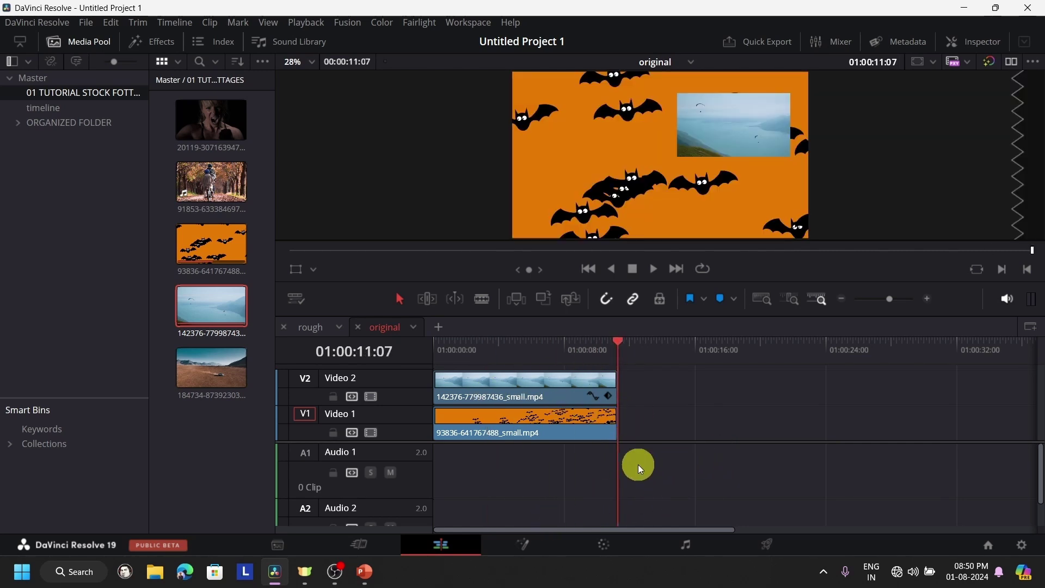
# Combine the stacked paraglider and bats clips into a new compound clip with the default name
pyautogui.click(539, 362)
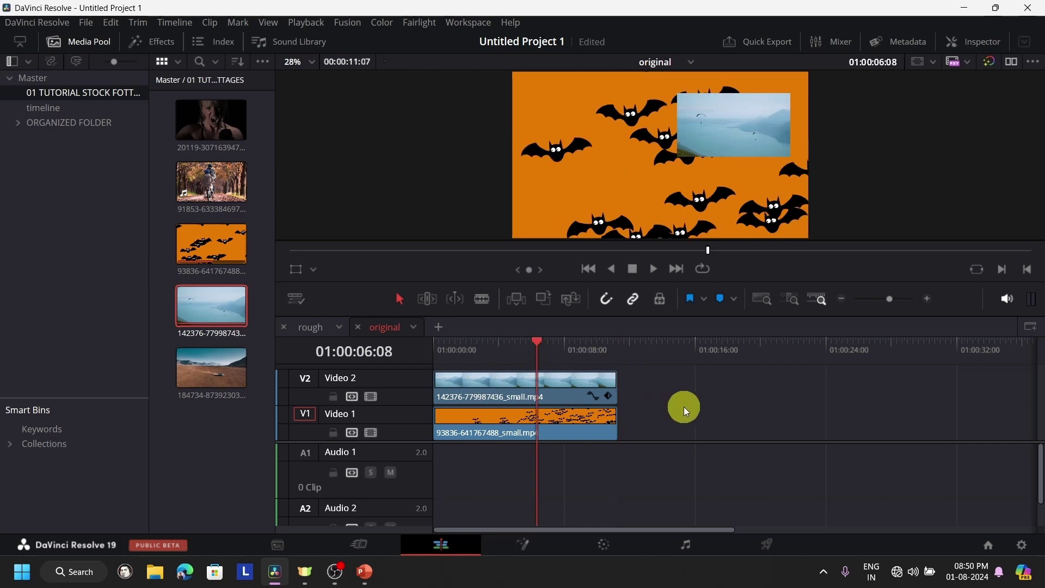
pyautogui.click(628, 359)
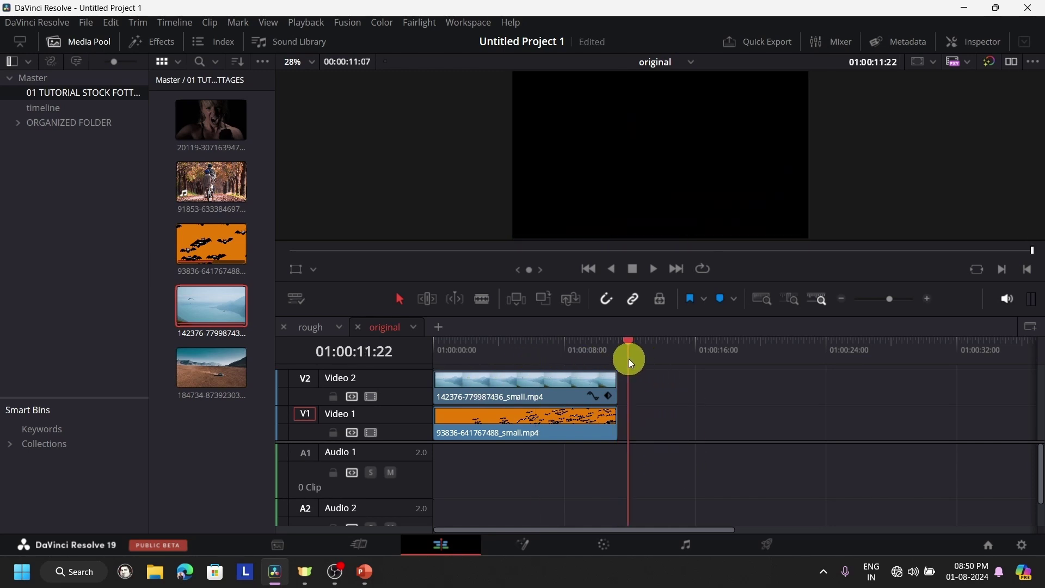
pyautogui.moveTo(654, 373); pyautogui.dragTo(566, 430)
pyautogui.rightClick(581, 390)
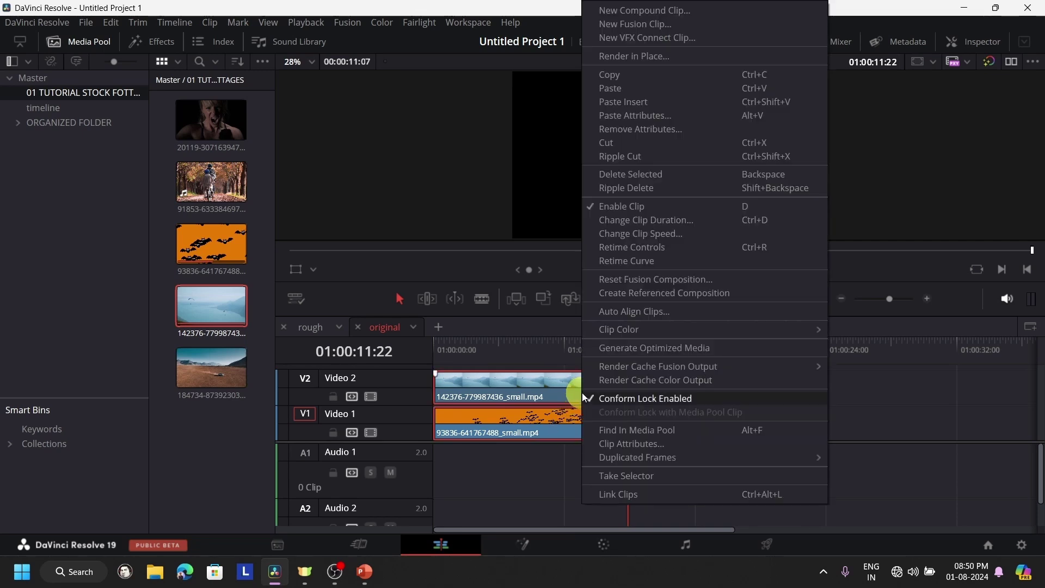
pyautogui.click(657, 15)
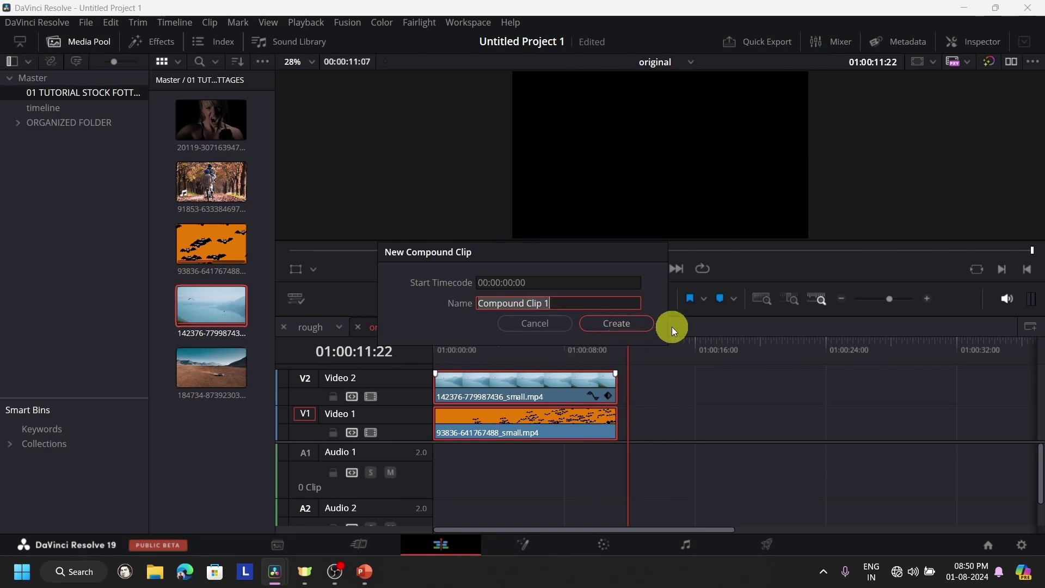
pyautogui.click(615, 327)
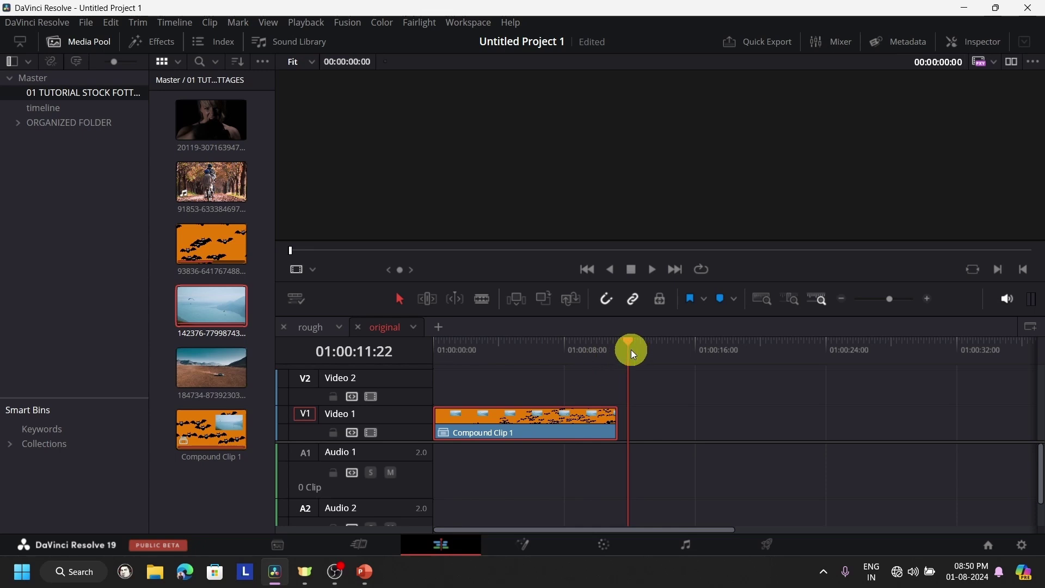
# Preview the compound clip from the start of the timeline and around 01:00:03:17
pyautogui.moveTo(630, 349); pyautogui.dragTo(258, 498)
pyautogui.click(654, 269)
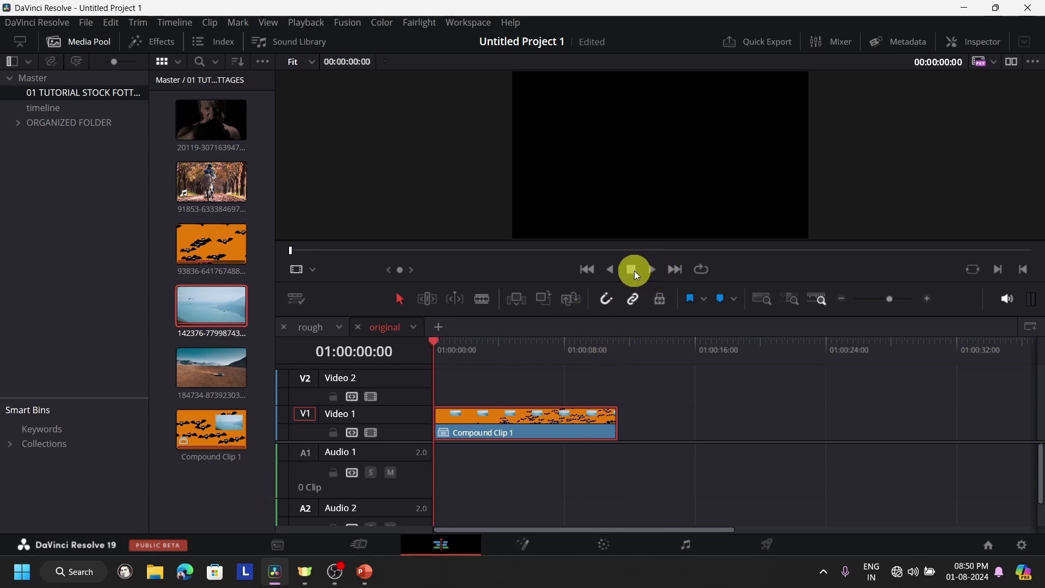
pyautogui.click(481, 367)
pyautogui.click(494, 352)
pyautogui.click(654, 269)
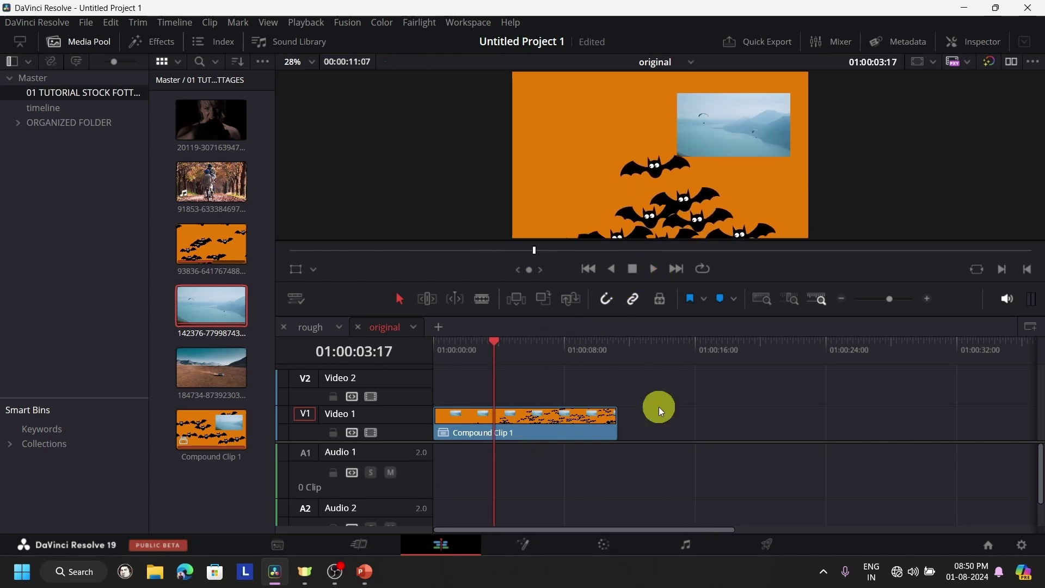
pyautogui.click(559, 420)
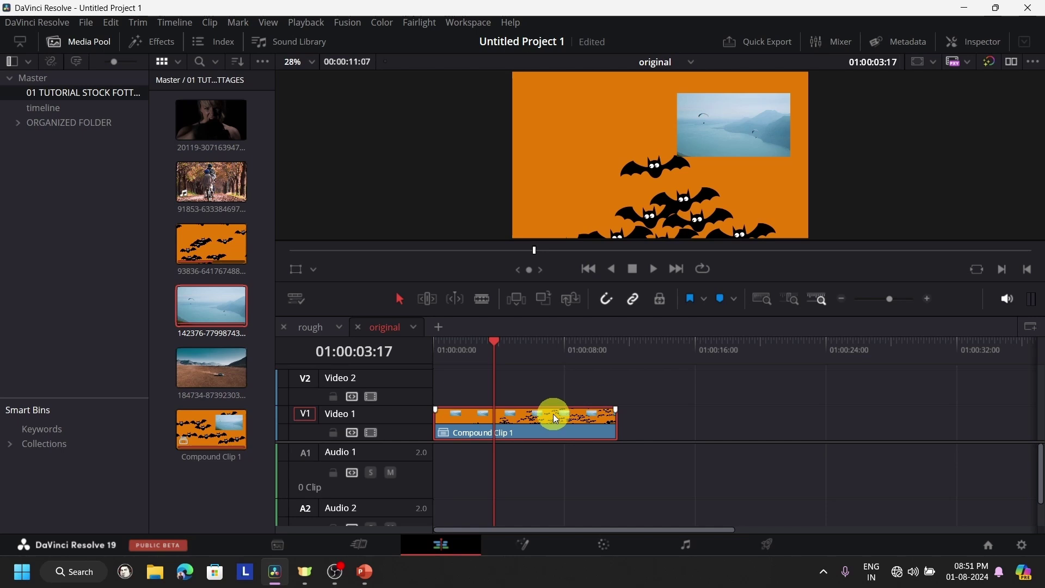
# Add the bats clip to Video 1 from about 01:00:15, after the compound clip, and the paraglider clip above it on Video 2
pyautogui.click(198, 310)
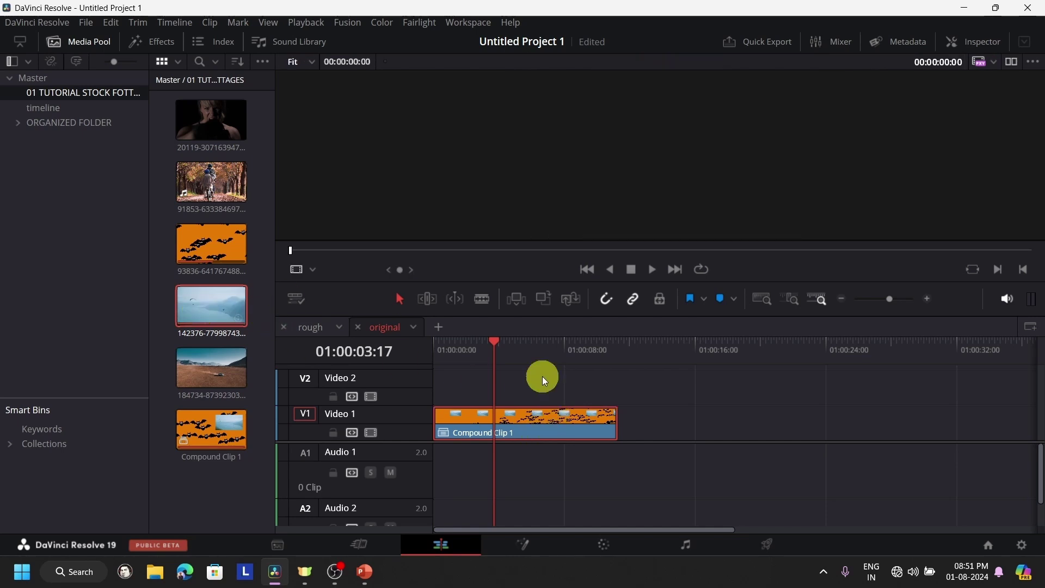
pyautogui.click(670, 362)
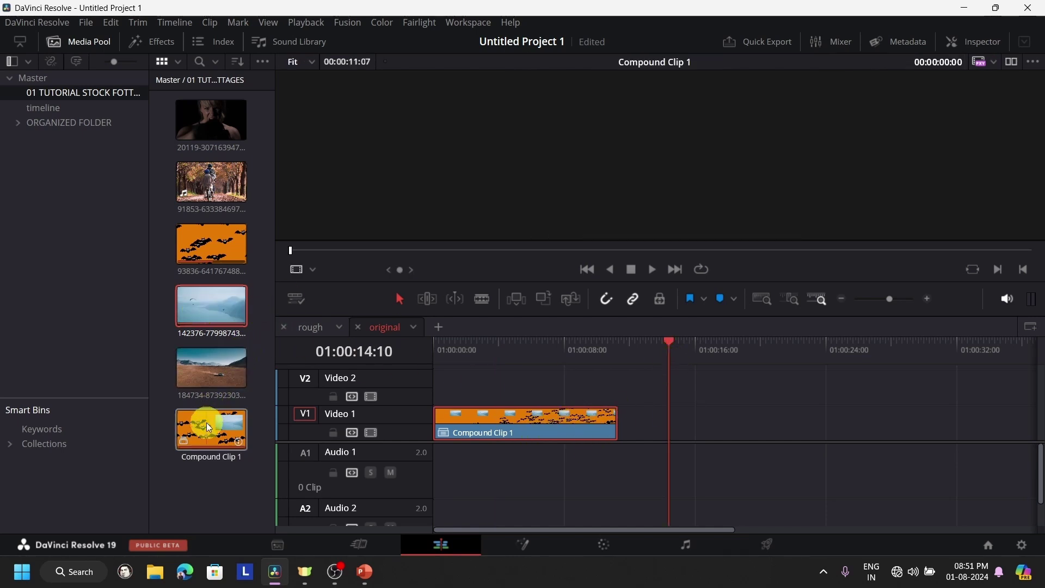
pyautogui.moveTo(210, 256); pyautogui.dragTo(690, 446)
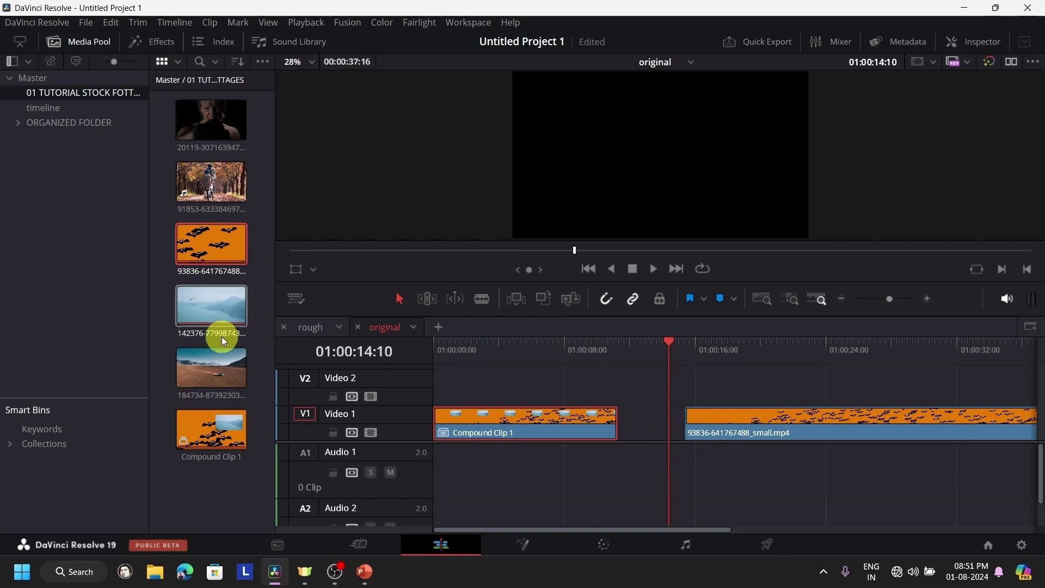
pyautogui.moveTo(221, 337); pyautogui.dragTo(702, 388)
# Shrink the new paraglider clip with the Transform overlay to under half the frame width and place it in the upper right of the picture
pyautogui.click(823, 381)
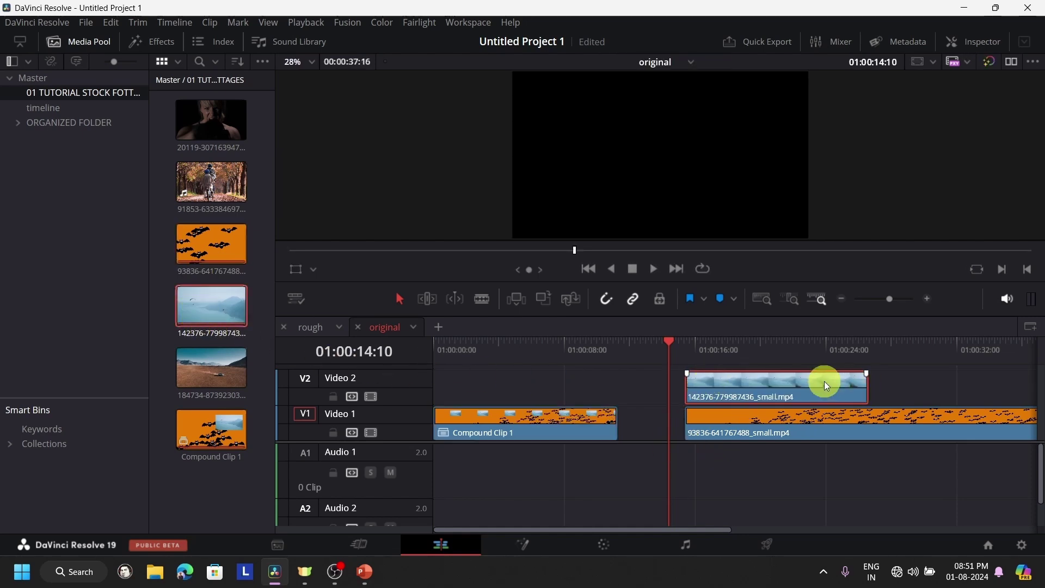
pyautogui.click(294, 269)
pyautogui.click(746, 361)
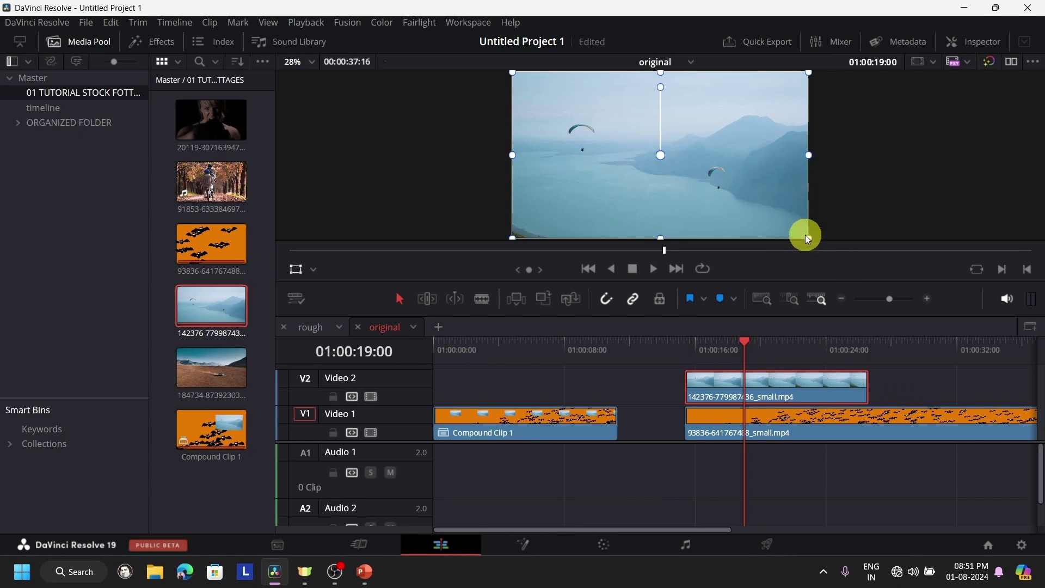
pyautogui.moveTo(809, 237); pyautogui.dragTo(752, 151)
# Split the new bats clip on Video 1 at the paraglider clip's end, 01:00:26:16
pyautogui.click(877, 347)
pyautogui.click(874, 351)
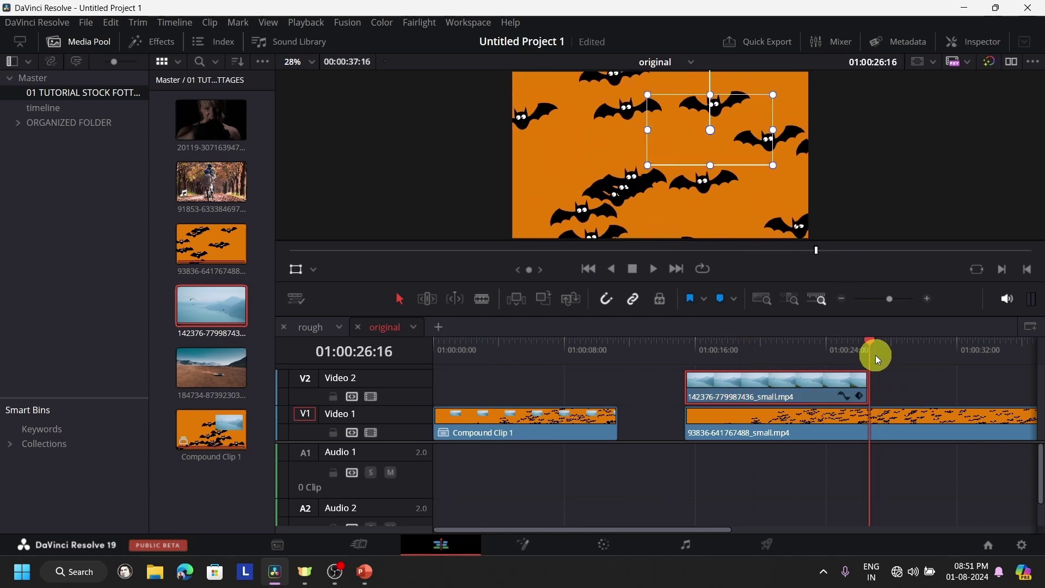
pyautogui.hotkey('ctrl', 'b')
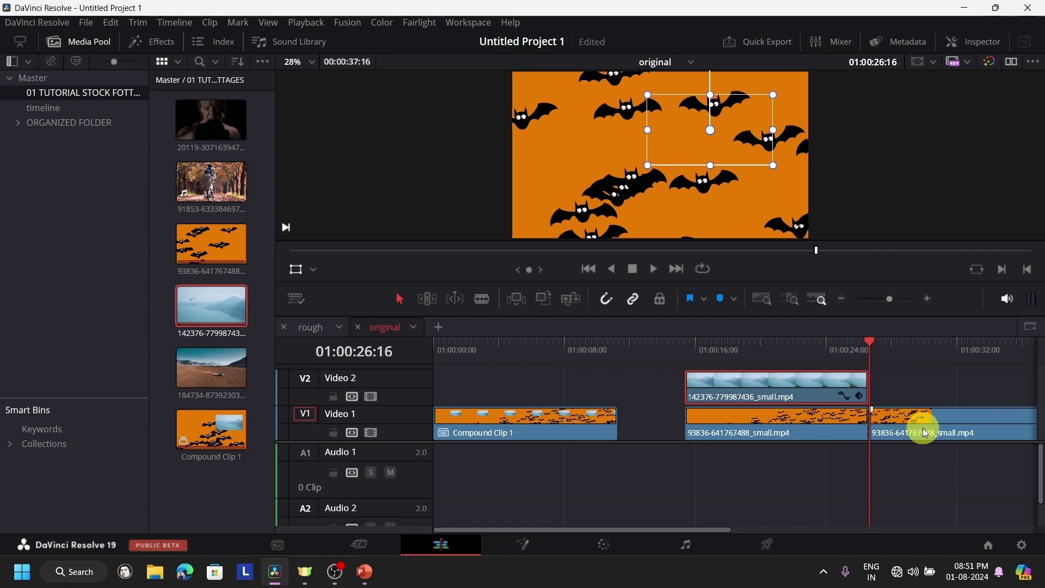
# Delete the leftover bats clip after 01:00:26:16 and play the stacked clips from their start at 01:00:15:09
pyautogui.click(923, 430)
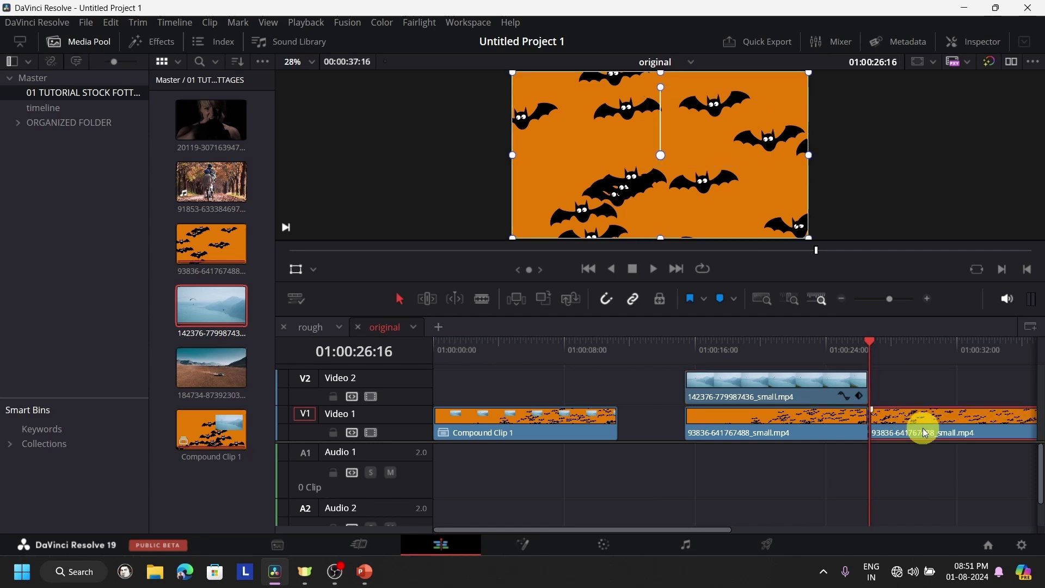
pyautogui.press('Delete')
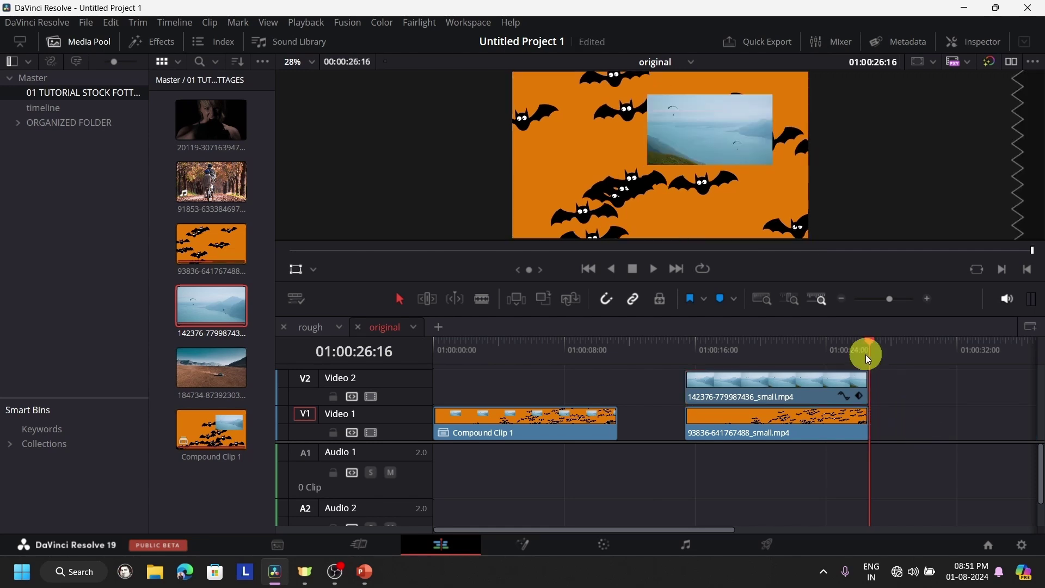
pyautogui.moveTo(874, 358); pyautogui.dragTo(770, 396)
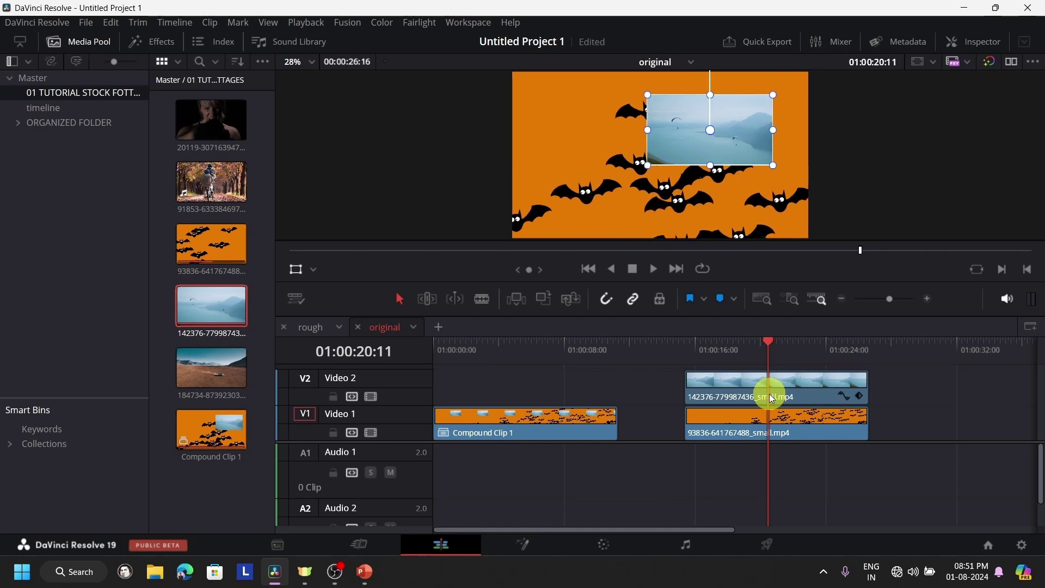
pyautogui.moveTo(763, 355); pyautogui.dragTo(686, 419)
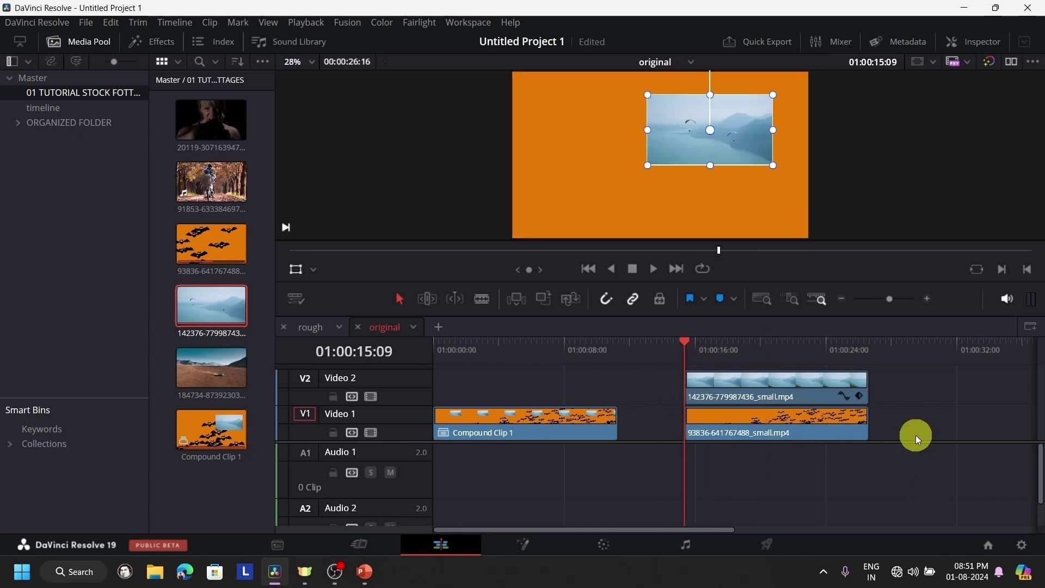
pyautogui.click(653, 268)
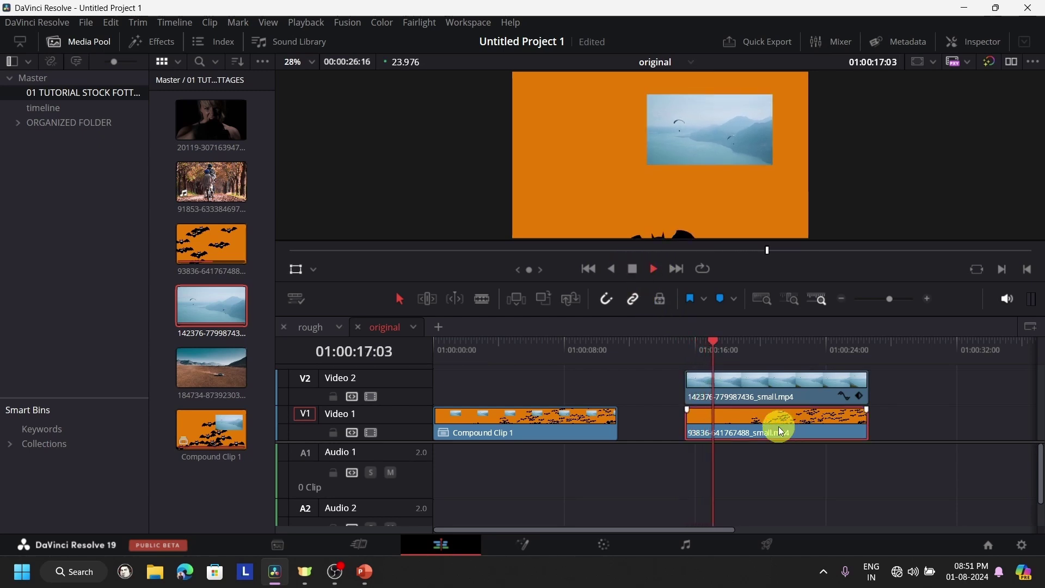
pyautogui.click(633, 269)
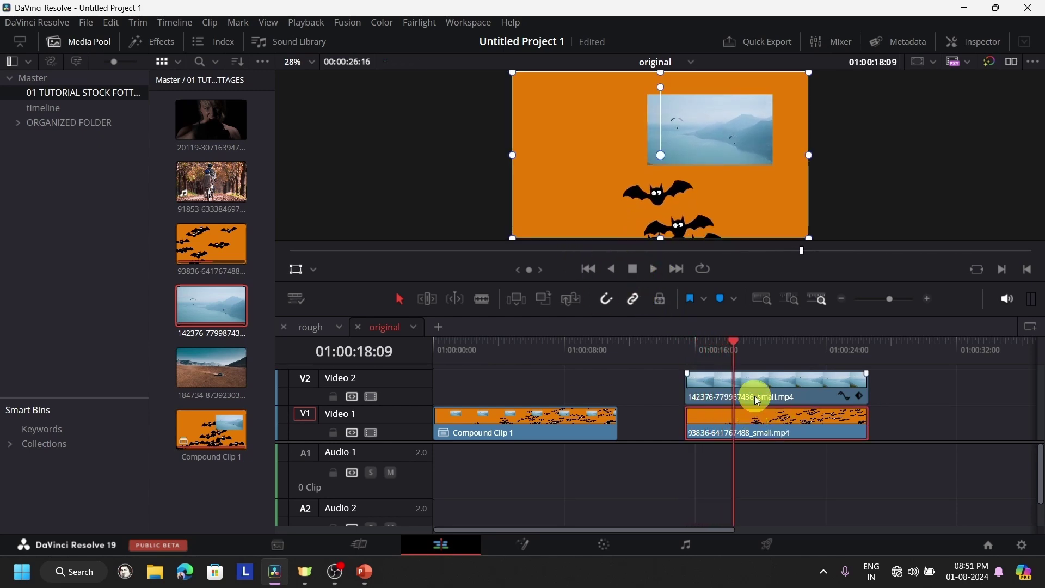
# Change the speed of the compound clip on Video 1 to 415%, keeping keyframes on Maintain Timing
pyautogui.click(755, 393)
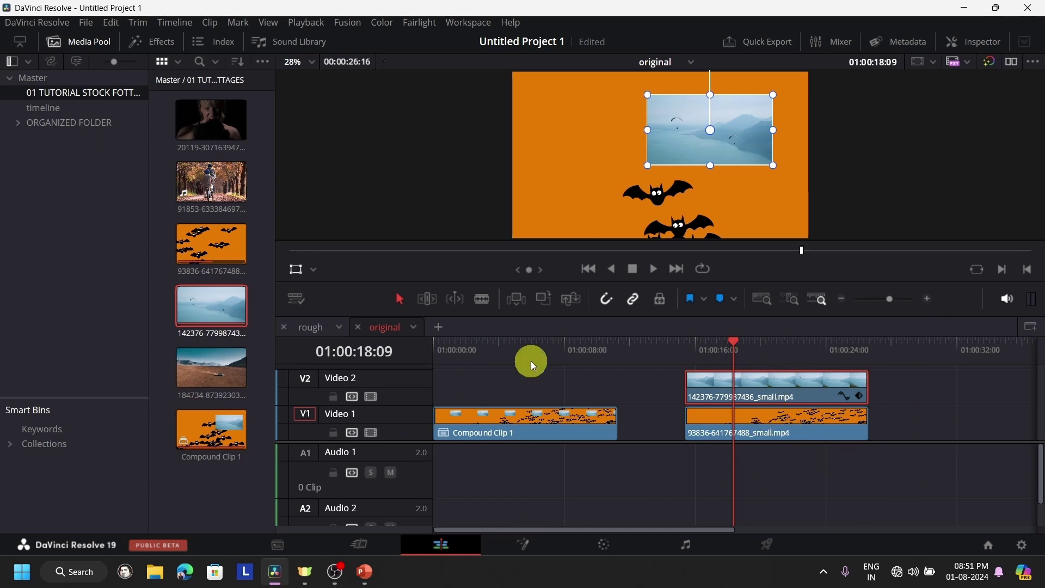
pyautogui.click(498, 427)
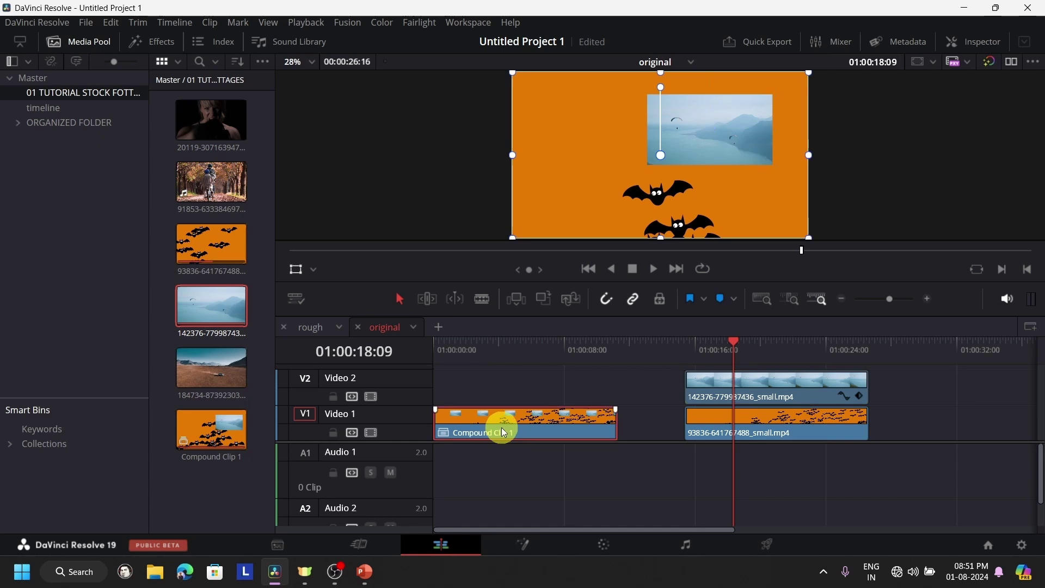
pyautogui.rightClick(544, 428)
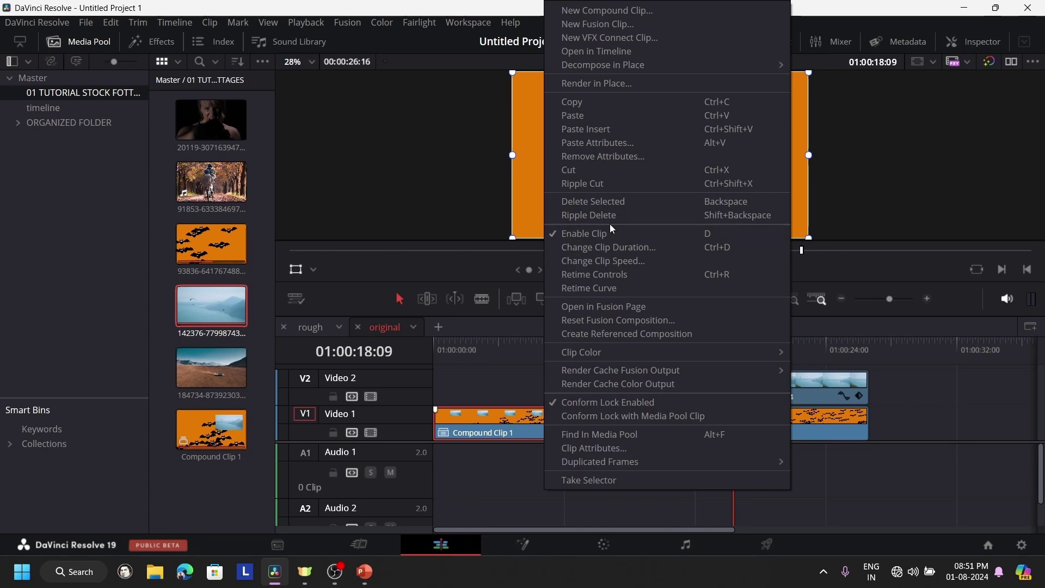
pyautogui.click(627, 262)
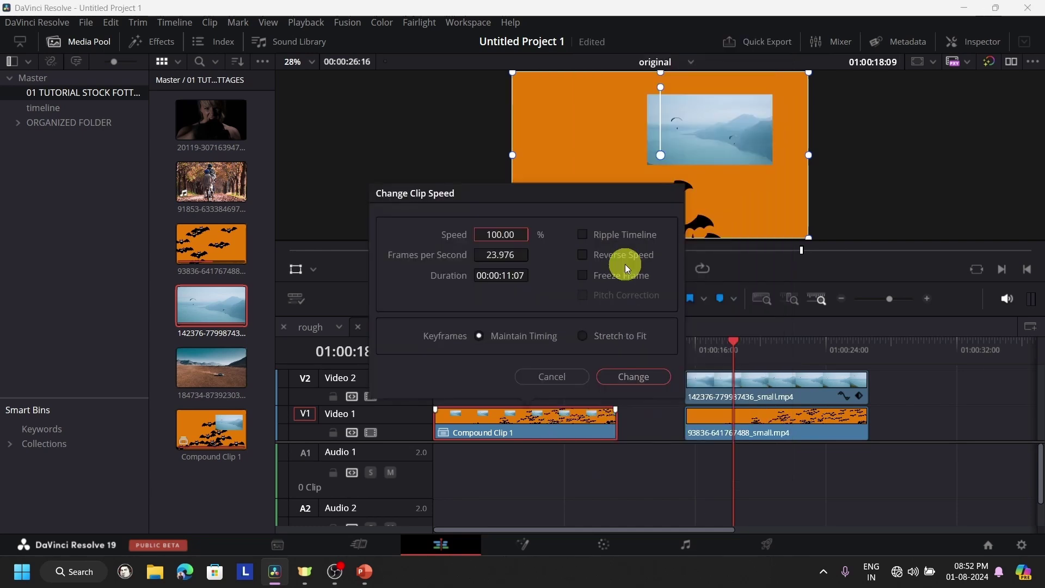
pyautogui.doubleClick(501, 234)
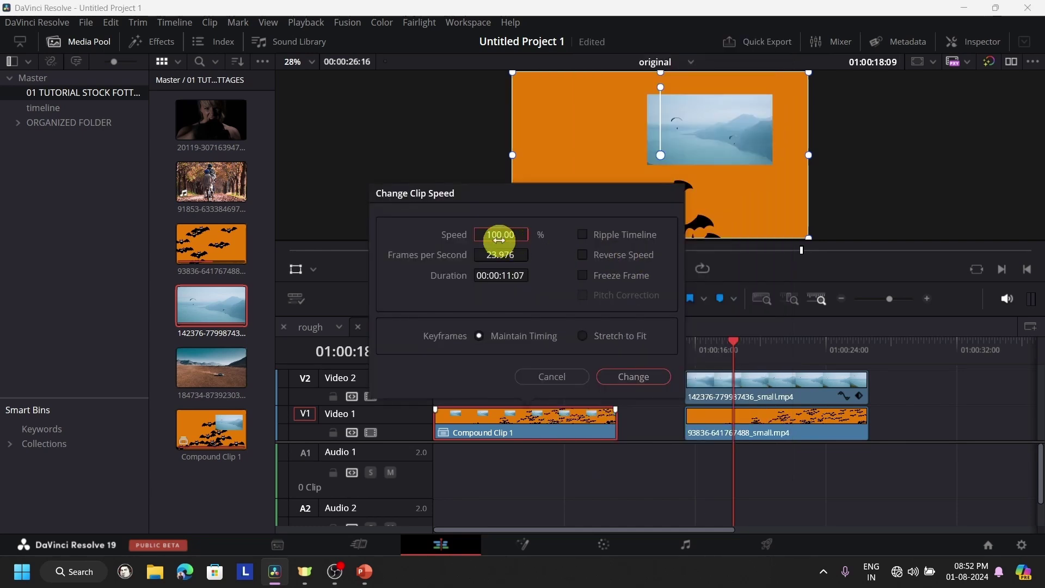
pyautogui.write('415')
pyautogui.press('Return')
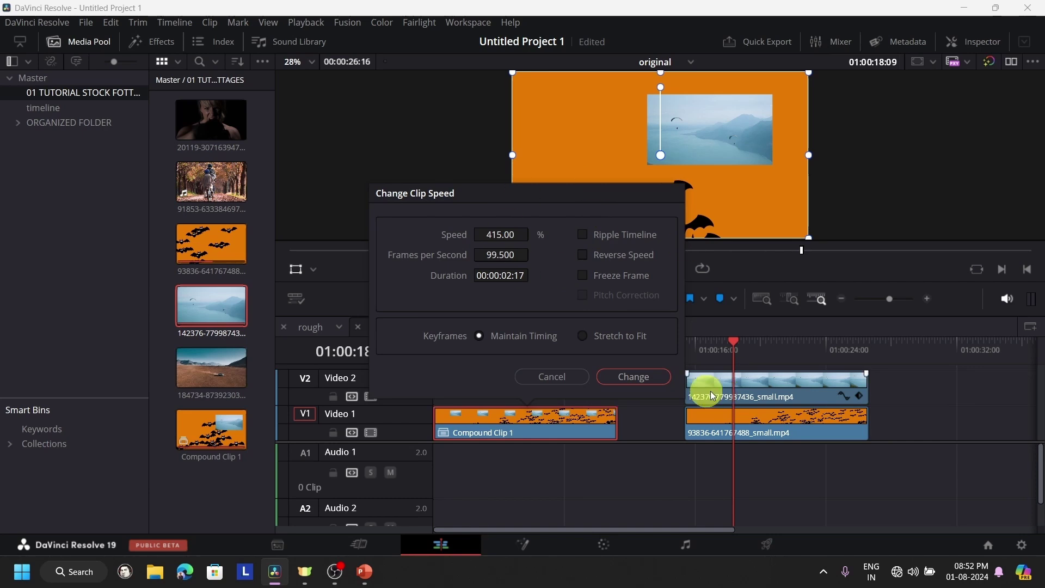
pyautogui.click(634, 376)
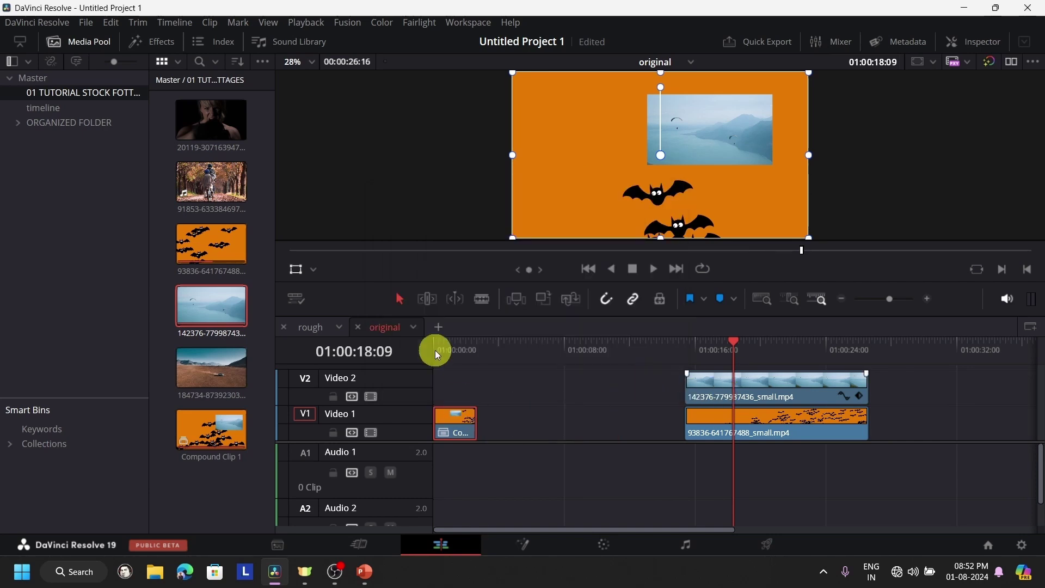
# Preview the sped-up compound clip from the start of the timeline
pyautogui.moveTo(435, 351); pyautogui.dragTo(406, 368)
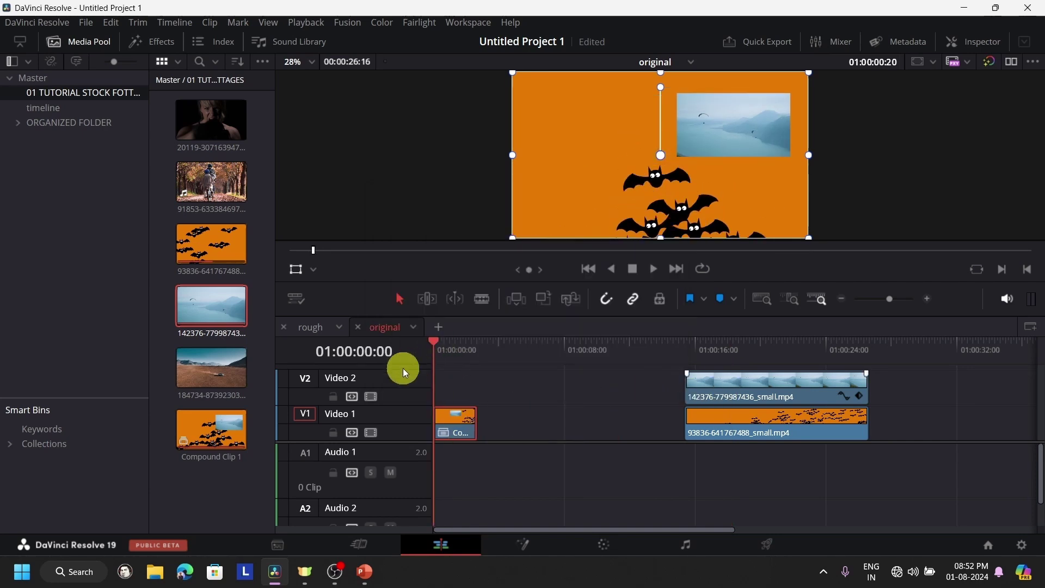
pyautogui.click(652, 267)
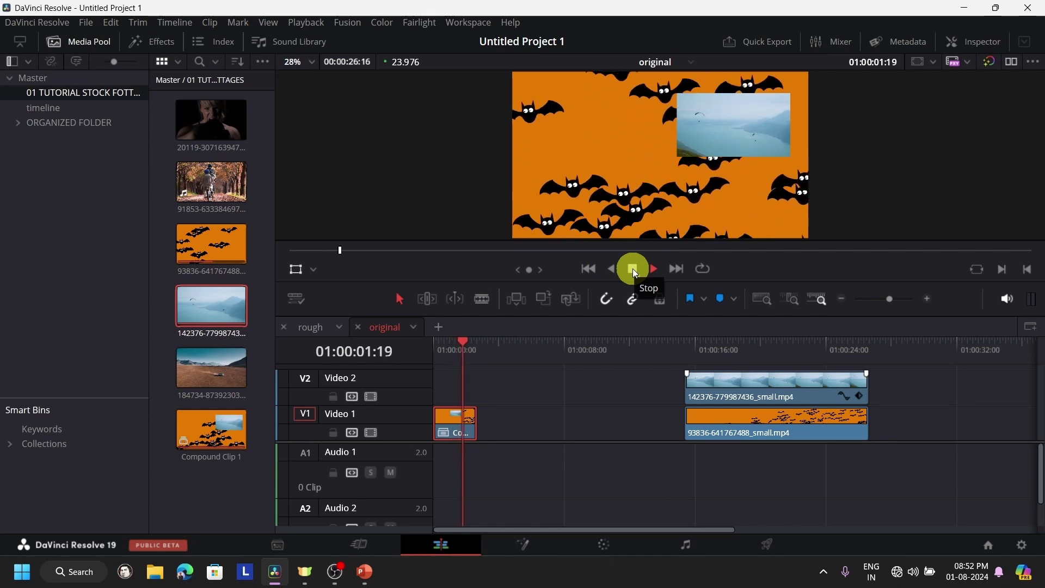
pyautogui.click(632, 269)
pyautogui.scroll(3, 681, 429)
pyautogui.click(573, 360)
pyautogui.press('Home')
pyautogui.scroll(-5, 710, 397)
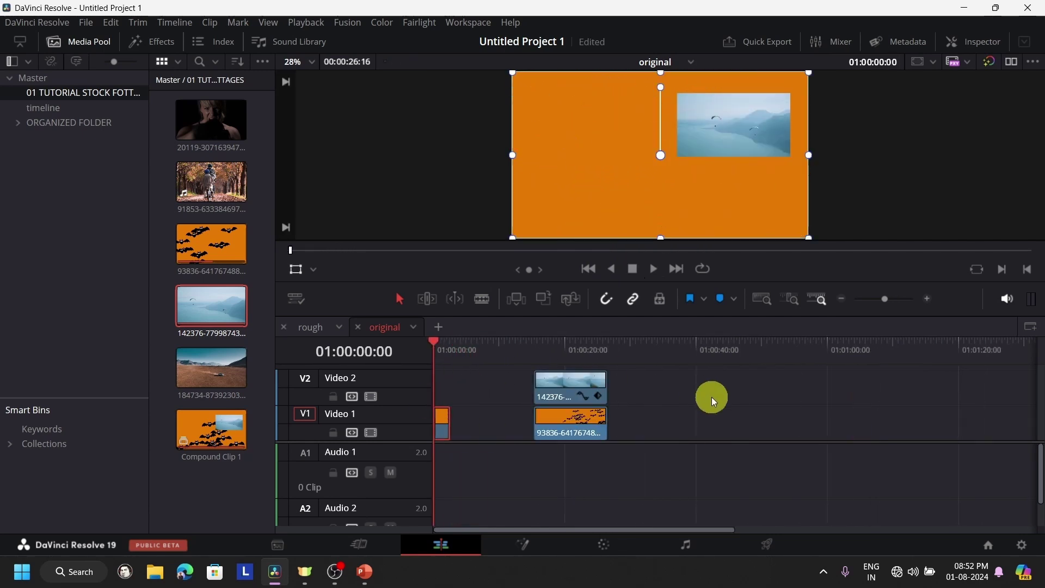
# Clear the original timeline by deleting the compound clip and the stacked bats and paraglider clips
pyautogui.click(576, 349)
pyautogui.click(608, 436)
pyautogui.click(572, 389)
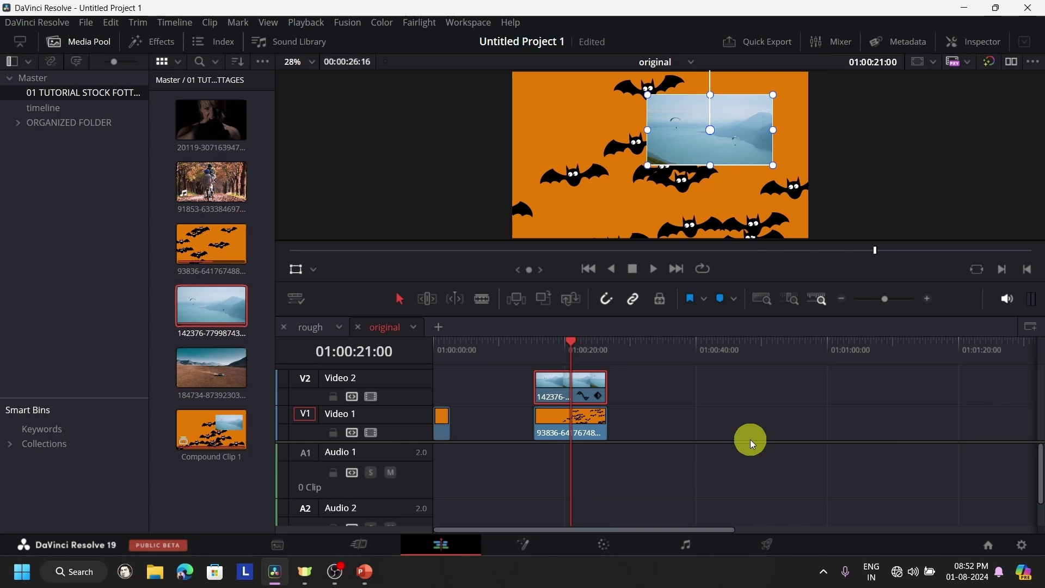
pyautogui.moveTo(567, 343); pyautogui.dragTo(436, 351)
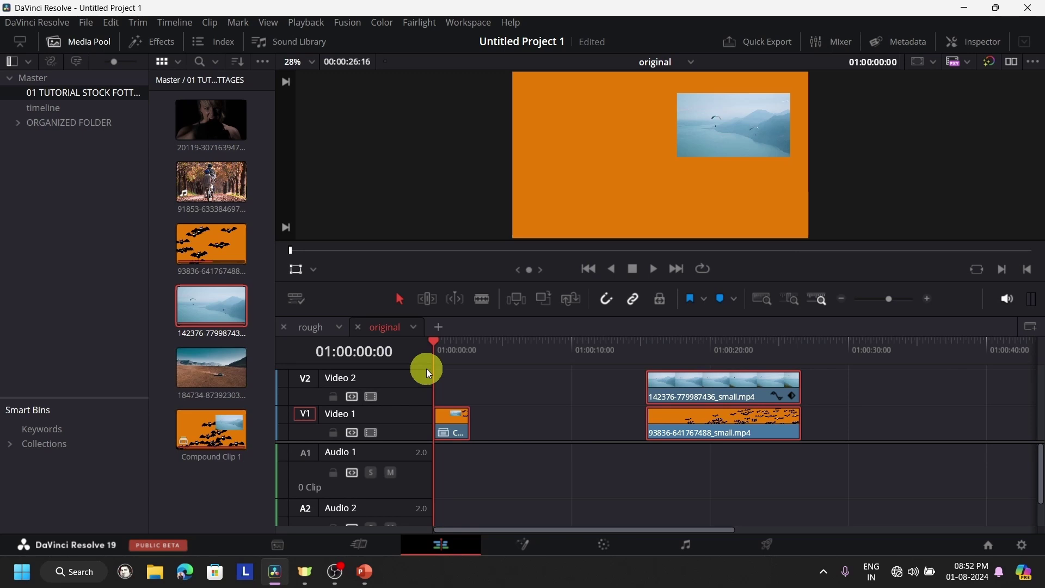
pyautogui.press('Delete')
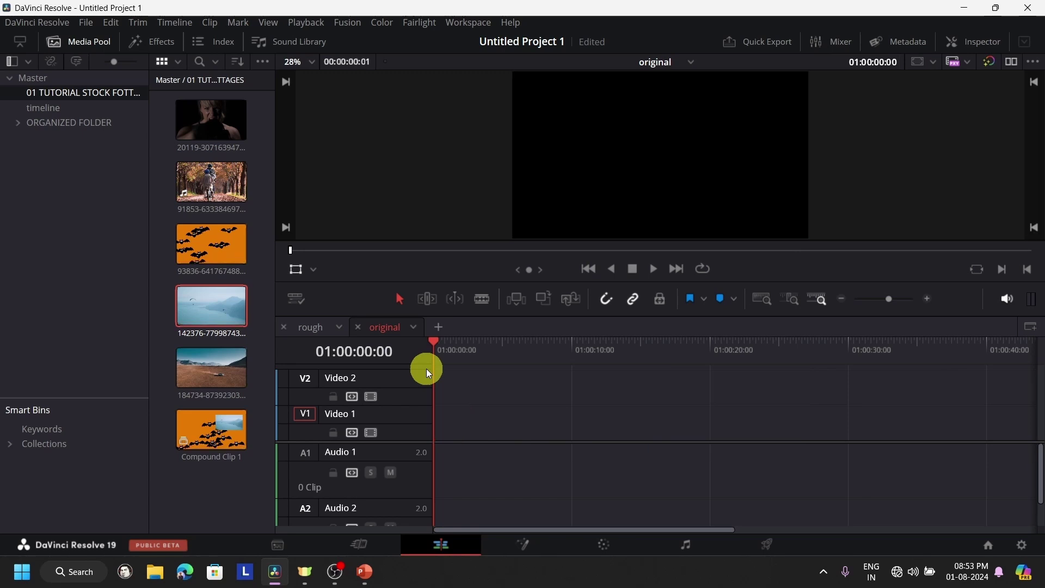
# Hide the Media Pool and show the Effects library in its place
pyautogui.click(81, 43)
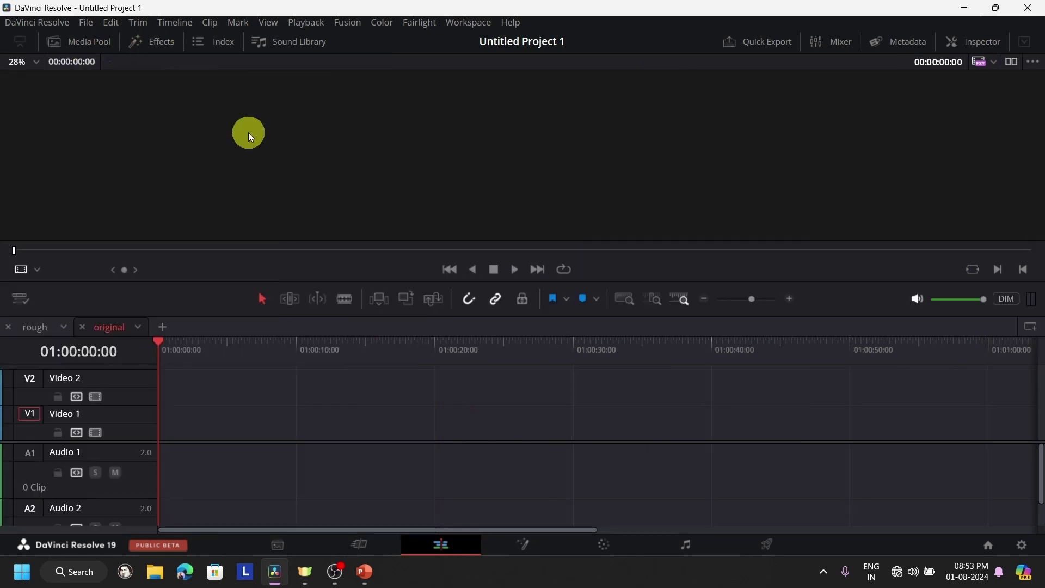
pyautogui.click(148, 44)
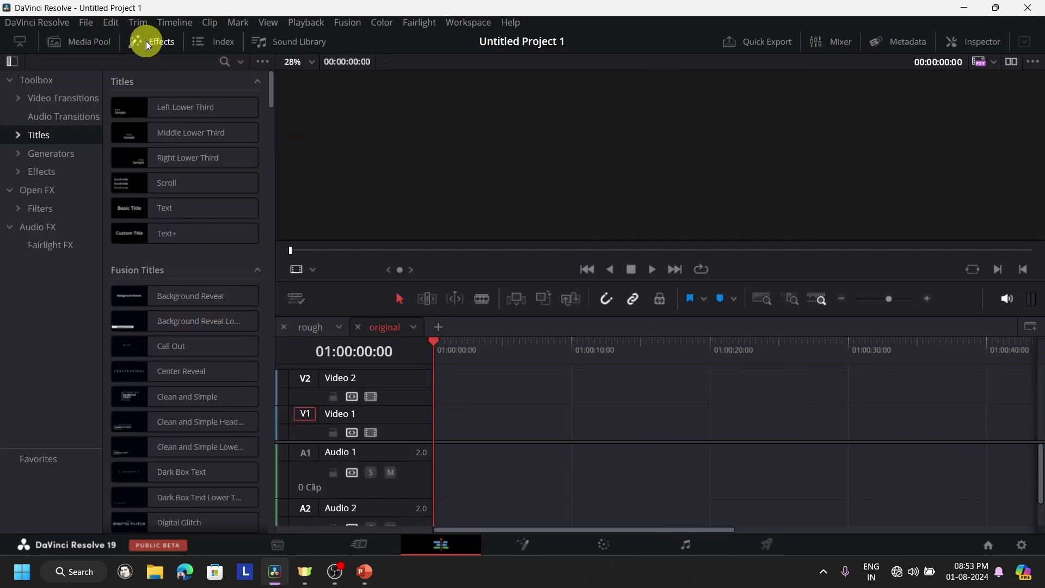
pyautogui.click(163, 38)
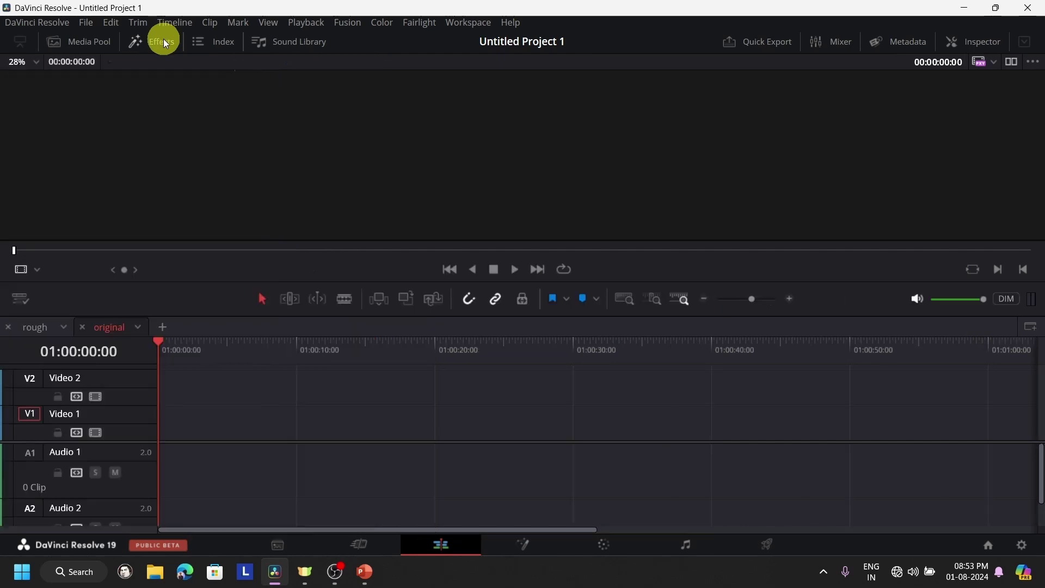
pyautogui.click(154, 39)
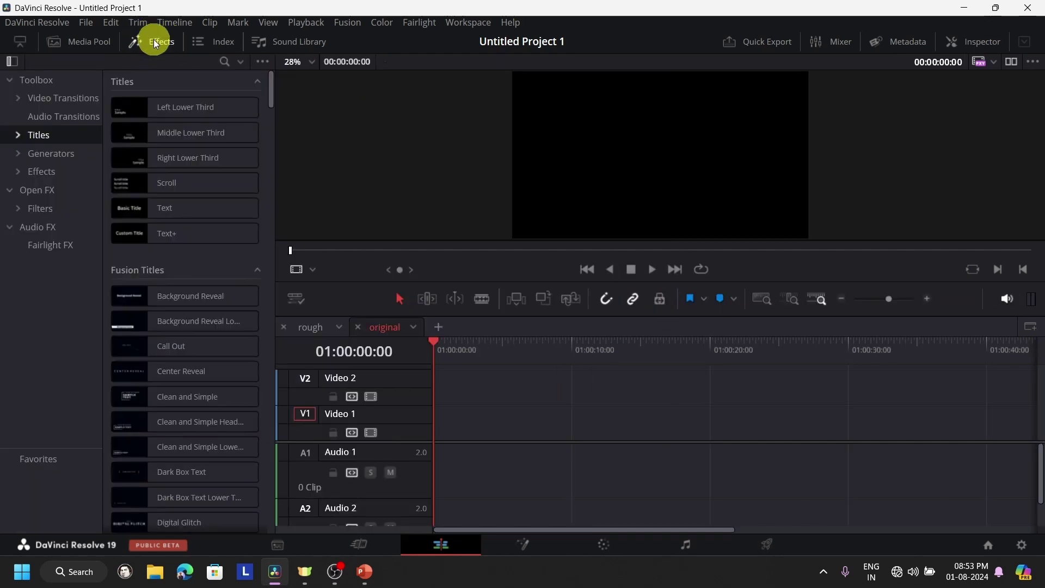
pyautogui.click(134, 41)
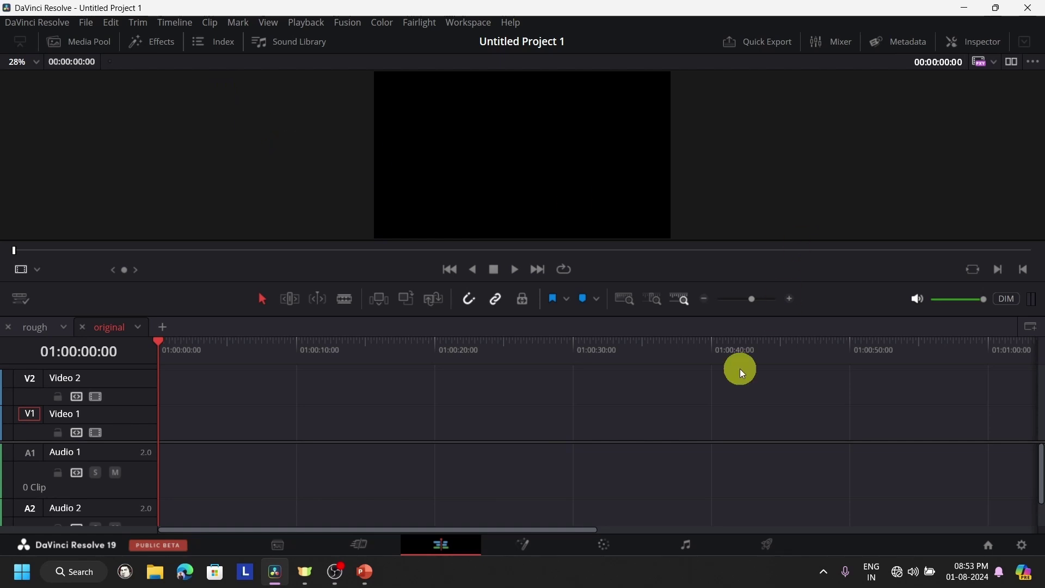
pyautogui.click(148, 43)
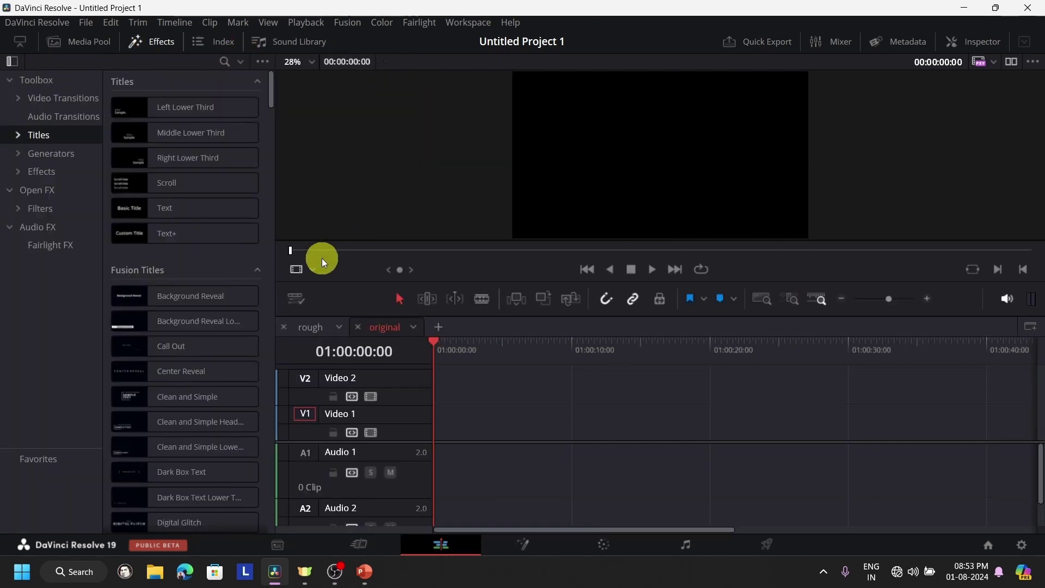
# Look through the Video Transitions and Titles categories of the Effects library
pyautogui.click(58, 103)
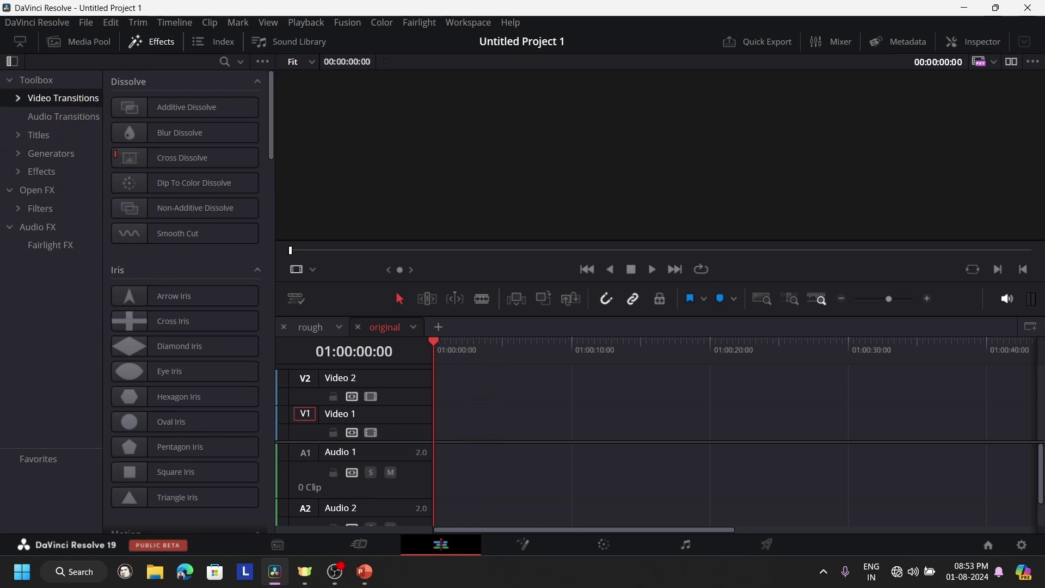
pyautogui.moveTo(364, 572)
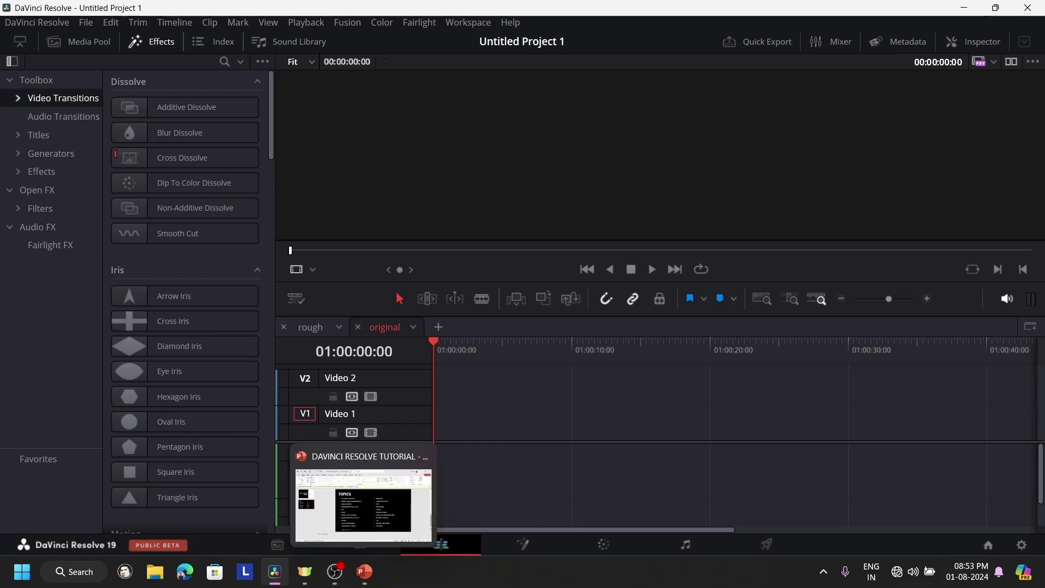
pyautogui.click(49, 131)
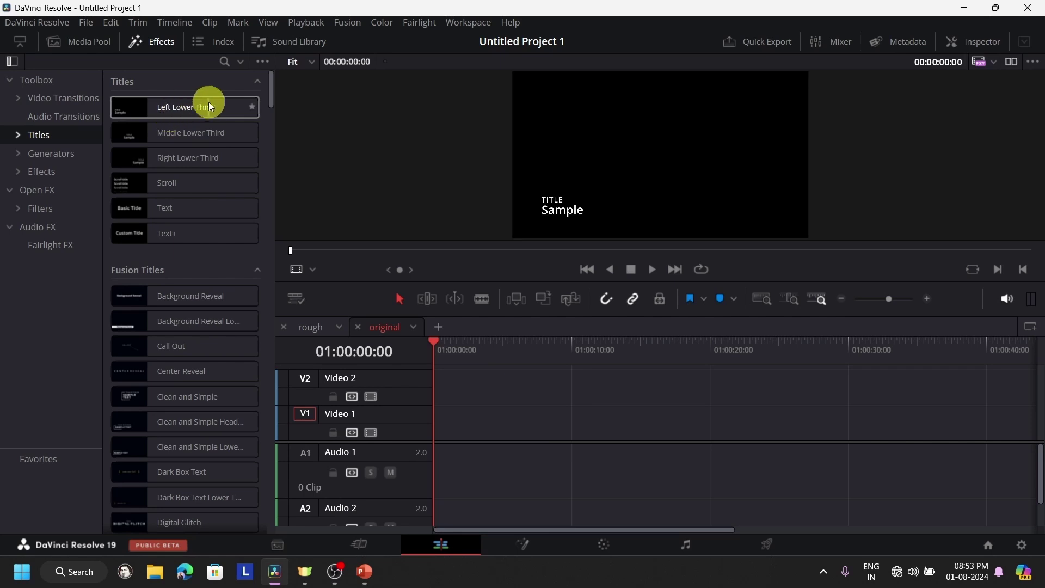
pyautogui.click(135, 141)
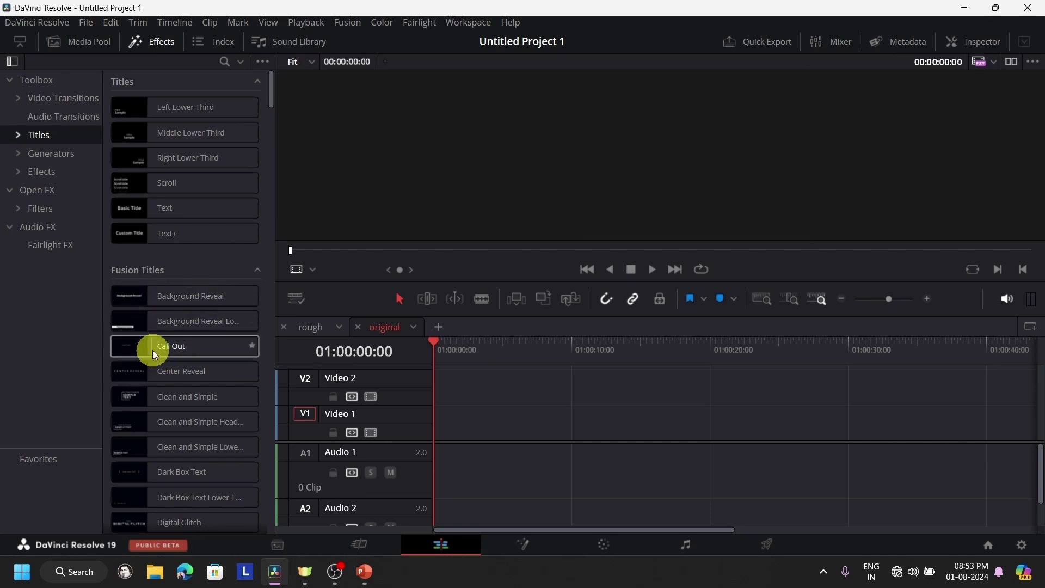
# Add a Solid Color generator to Video 1 from the timeline start, about 22 seconds long, and place the playhead at 01:00:06:08
pyautogui.click(65, 155)
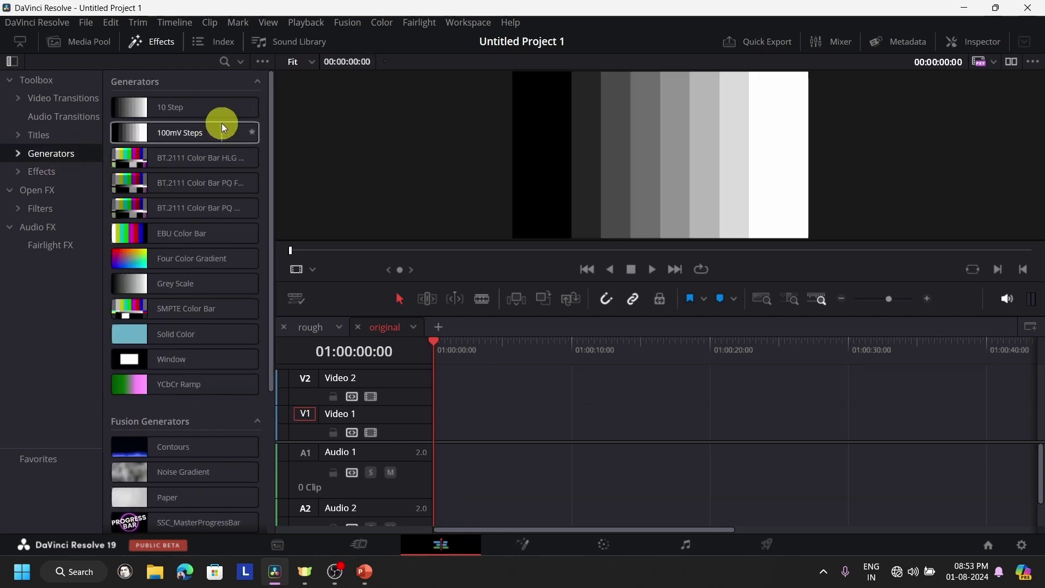
pyautogui.moveTo(146, 334); pyautogui.dragTo(741, 422)
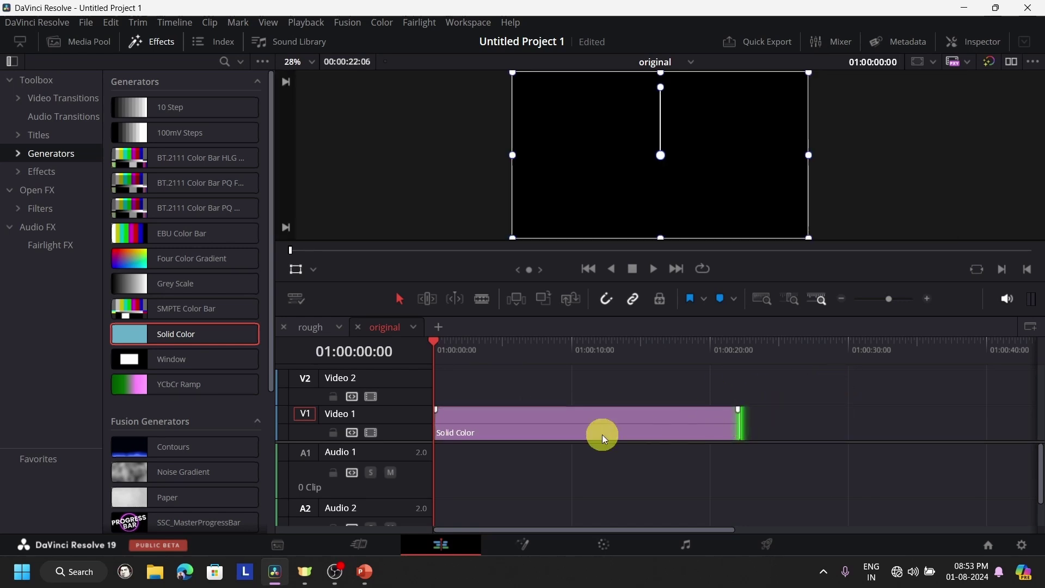
pyautogui.click(511, 366)
pyautogui.click(520, 354)
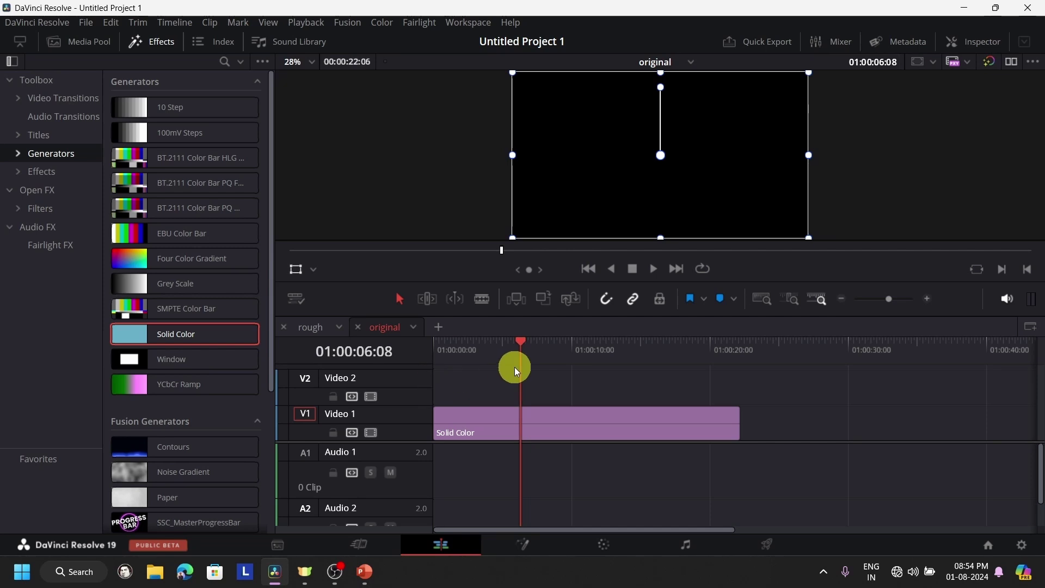
# Show the Solid Color clip's generator settings in the Inspector and turn off the viewer's Transform overlay
pyautogui.click(564, 426)
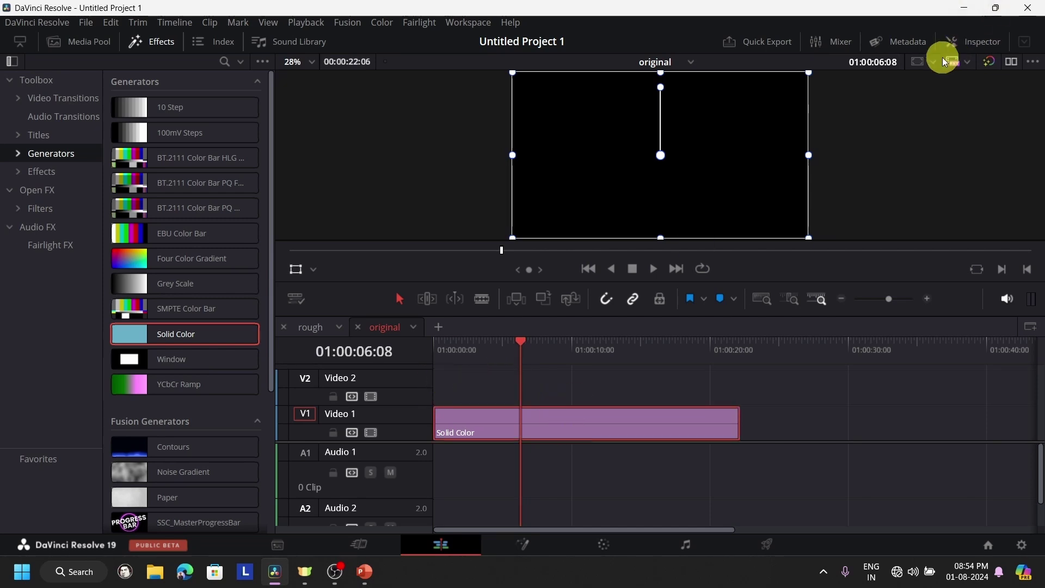
pyautogui.click(959, 44)
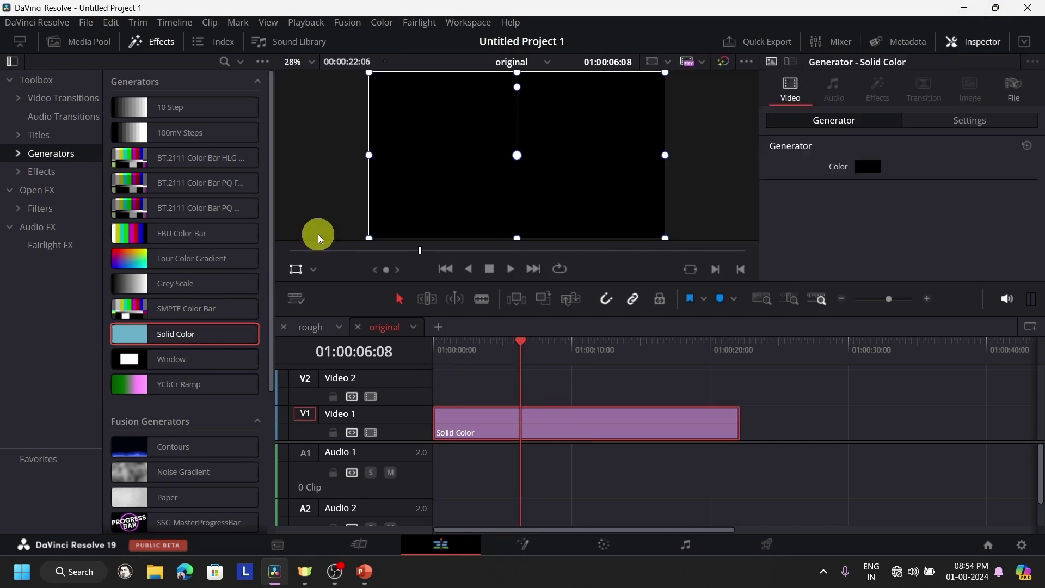
pyautogui.click(298, 277)
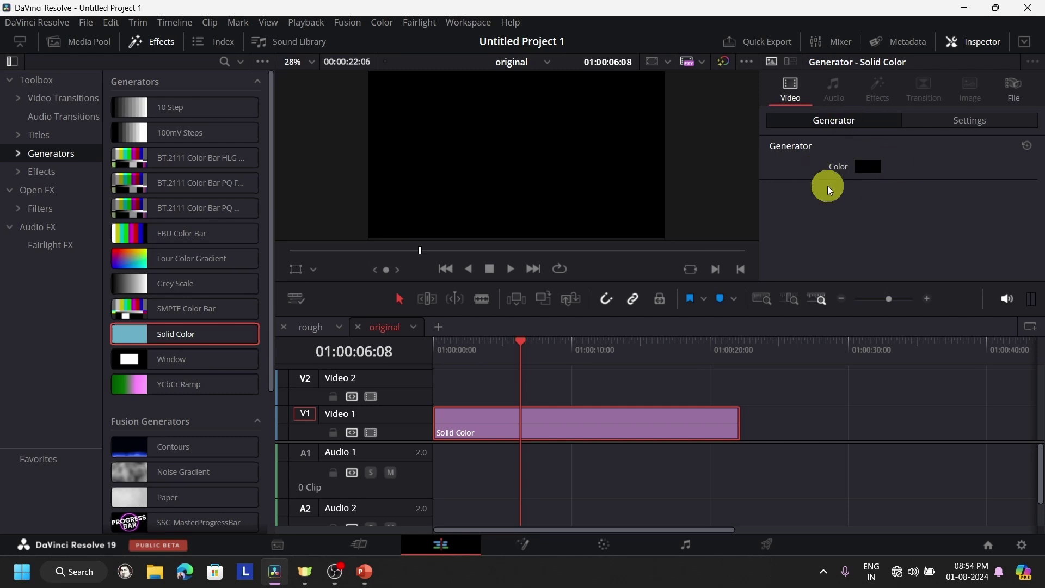
# Set the Solid Color clip to bright cyan with hue 178, saturation 227 and full brightness, and save the project
pyautogui.click(873, 169)
pyautogui.moveTo(577, 220); pyautogui.dragTo(570, 173)
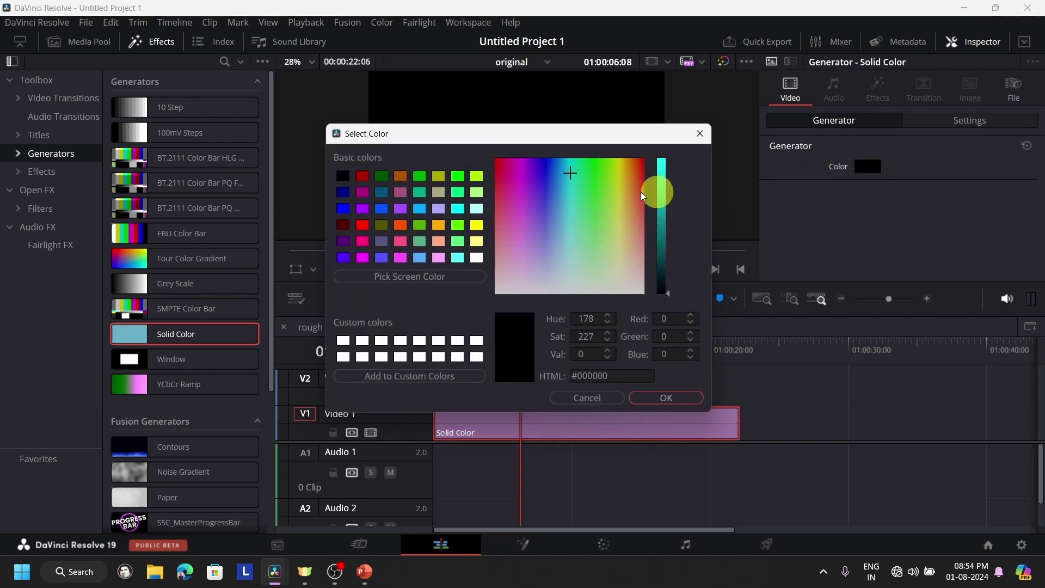
pyautogui.moveTo(663, 196); pyautogui.dragTo(664, 162)
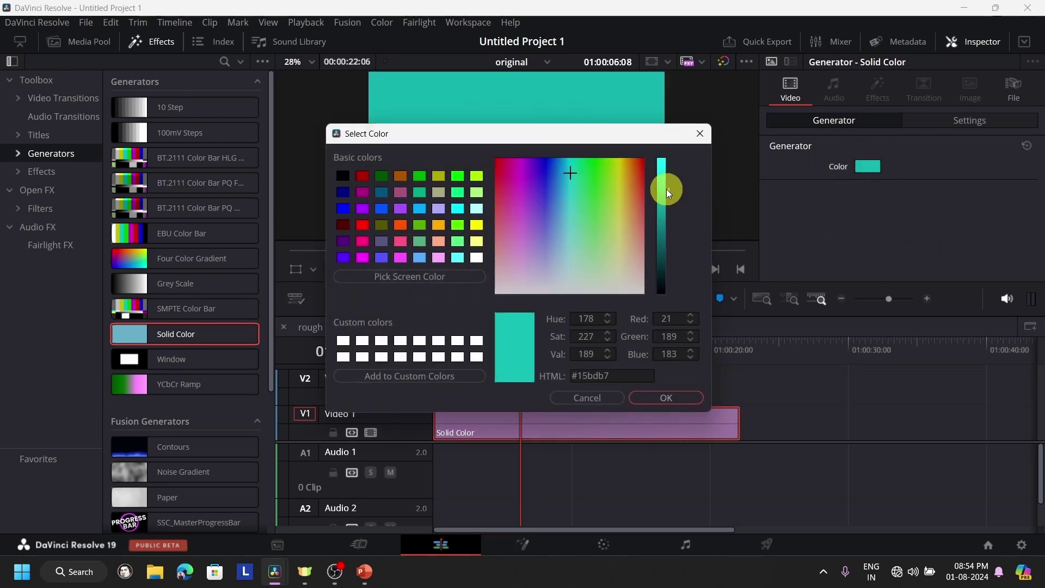
pyautogui.click(674, 399)
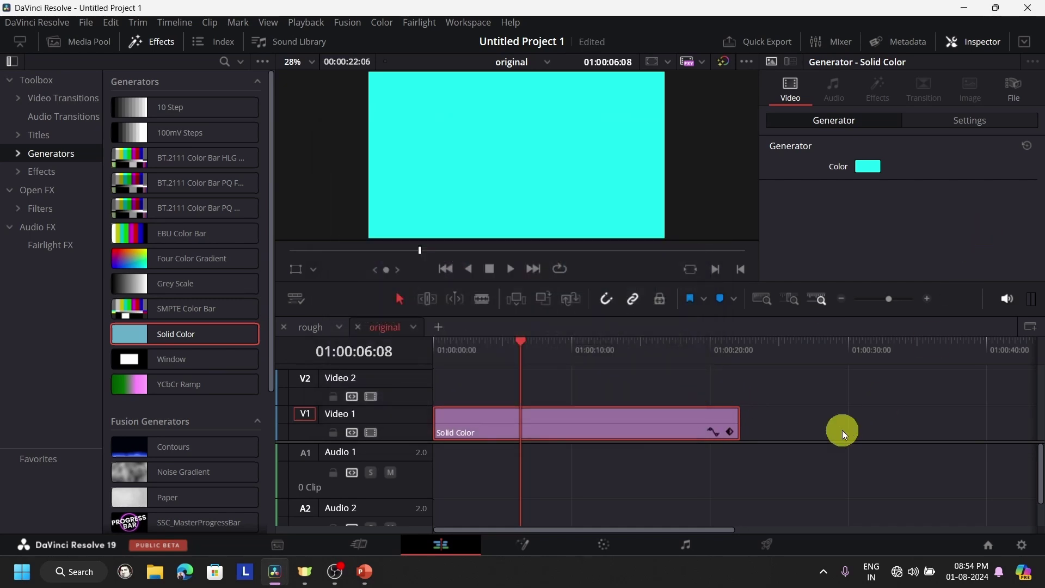
pyautogui.hotkey('ctrl', 's')
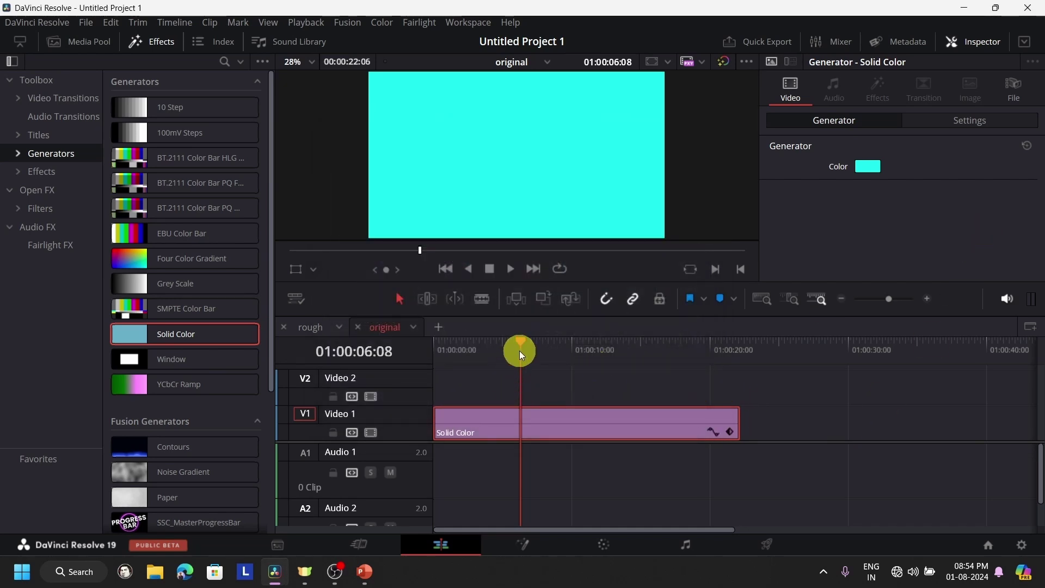
# Add a Text+ title to Video 2 at the timeline start and place the playhead over it at 01:00:01:16
pyautogui.moveTo(519, 351); pyautogui.dragTo(434, 348)
pyautogui.click(38, 135)
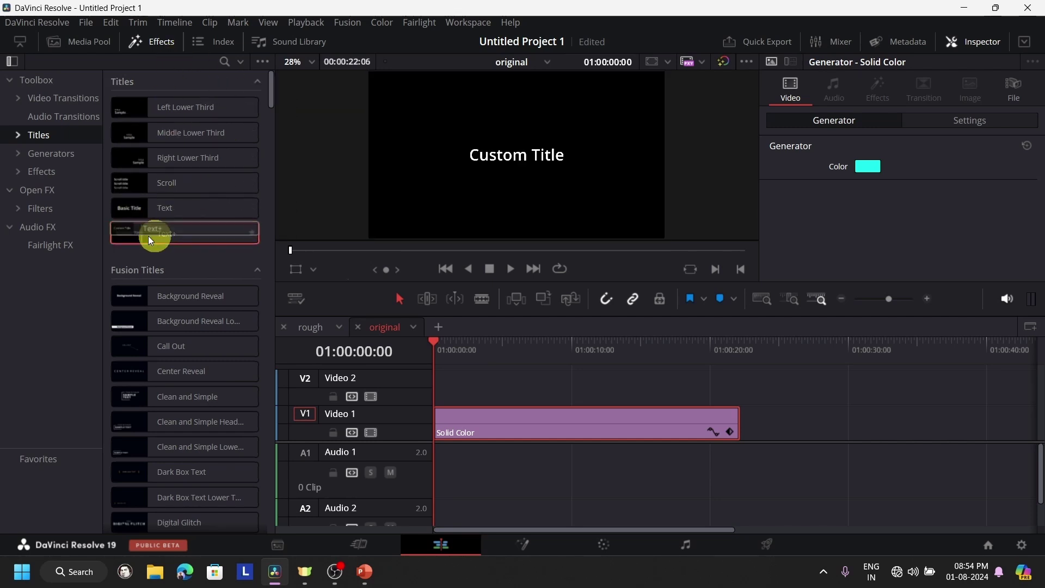
pyautogui.moveTo(148, 236); pyautogui.dragTo(474, 387)
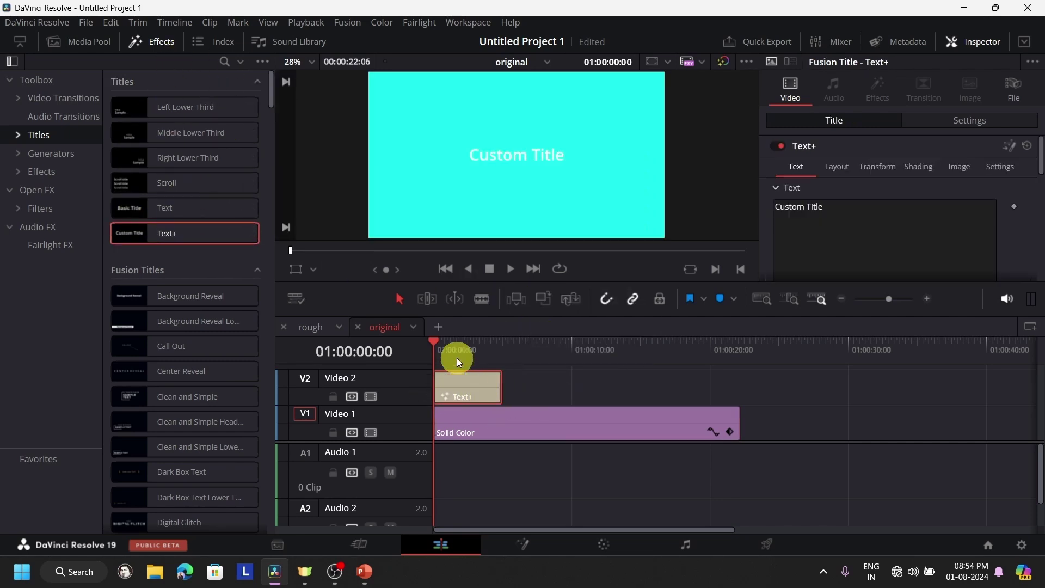
pyautogui.click(456, 354)
# Replace the Text+ title's default wording with "boys are back" in lowercase
pyautogui.tripleClick(869, 237)
pyautogui.press('BackSpace')
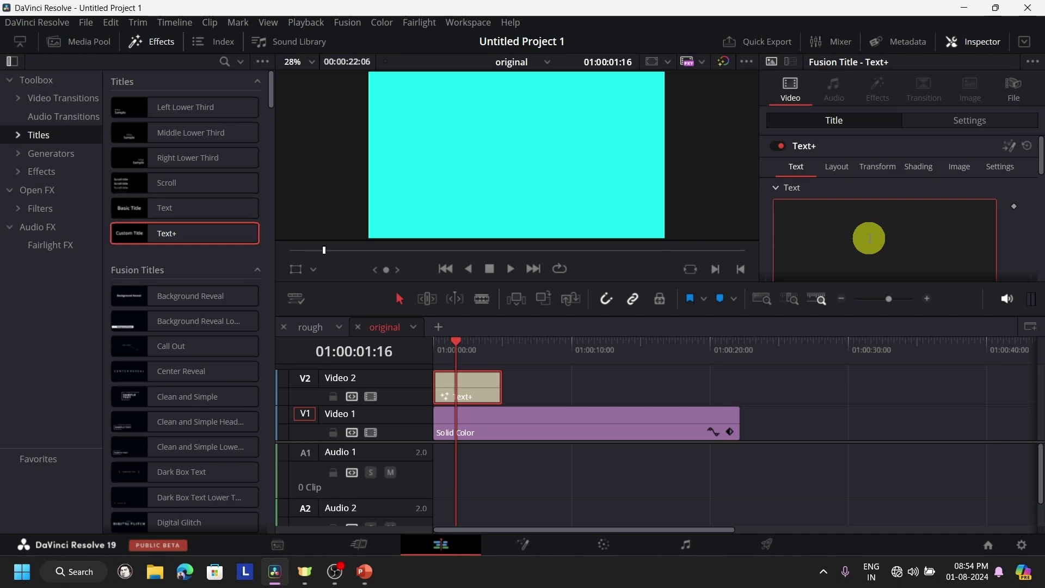
pyautogui.write('boys are back')
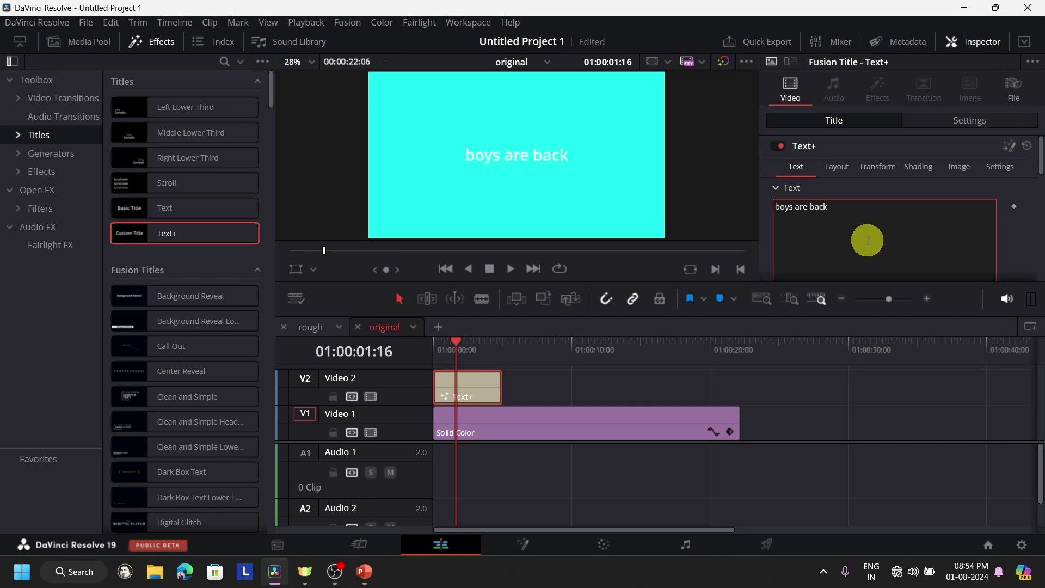
# Rewrite the Text+ title's wording in capitals as "BOYS ARE BACK"
pyautogui.press('BackSpace')
pyautogui.press('BackSpace')
pyautogui.press('BackSpace')
pyautogui.press('BackSpace')
pyautogui.press('BackSpace')
pyautogui.press('BackSpace')
pyautogui.press('BackSpace')
pyautogui.press('BackSpace')
pyautogui.press('BackSpace')
pyautogui.press('BackSpace')
pyautogui.press('BackSpace')
pyautogui.press('BackSpace')
pyautogui.press('BackSpace')
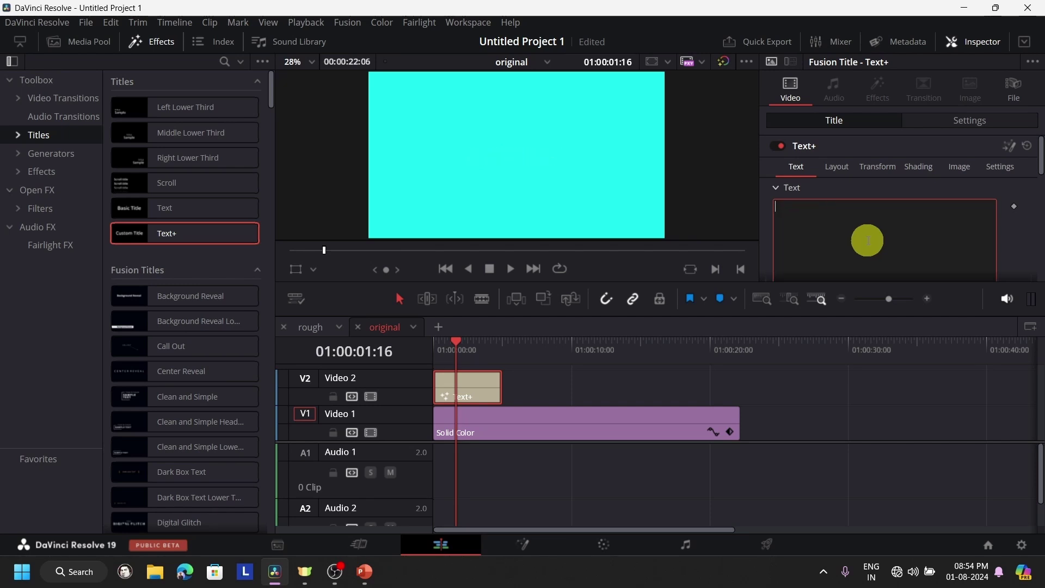
pyautogui.write('BOYS ARE BACK')
# Enlarge the title's text size to 0.1551
pyautogui.scroll(-2, 860, 257)
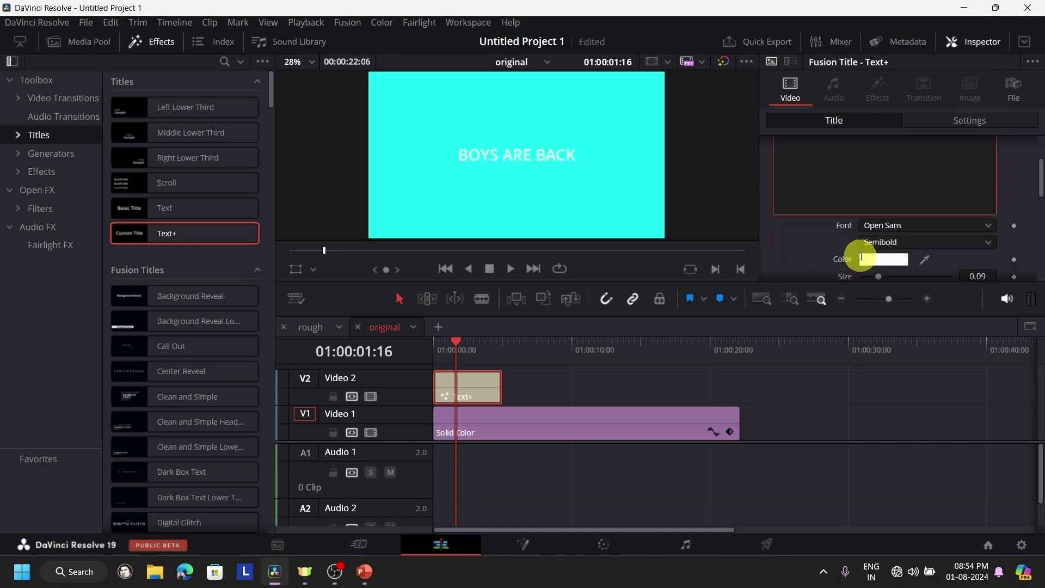
pyautogui.scroll(-1, 871, 244)
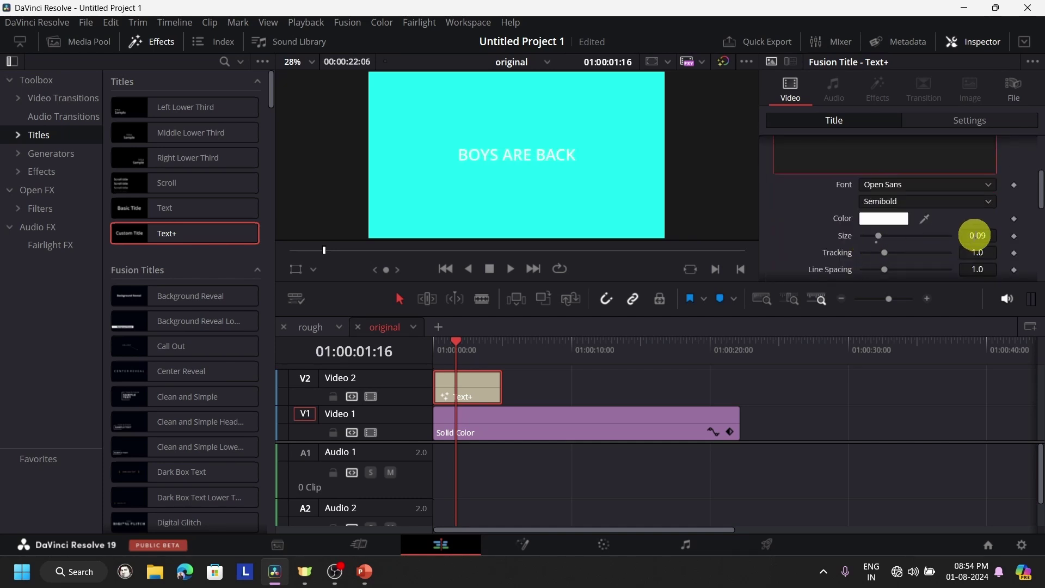
pyautogui.moveTo(975, 235); pyautogui.dragTo(908, 214)
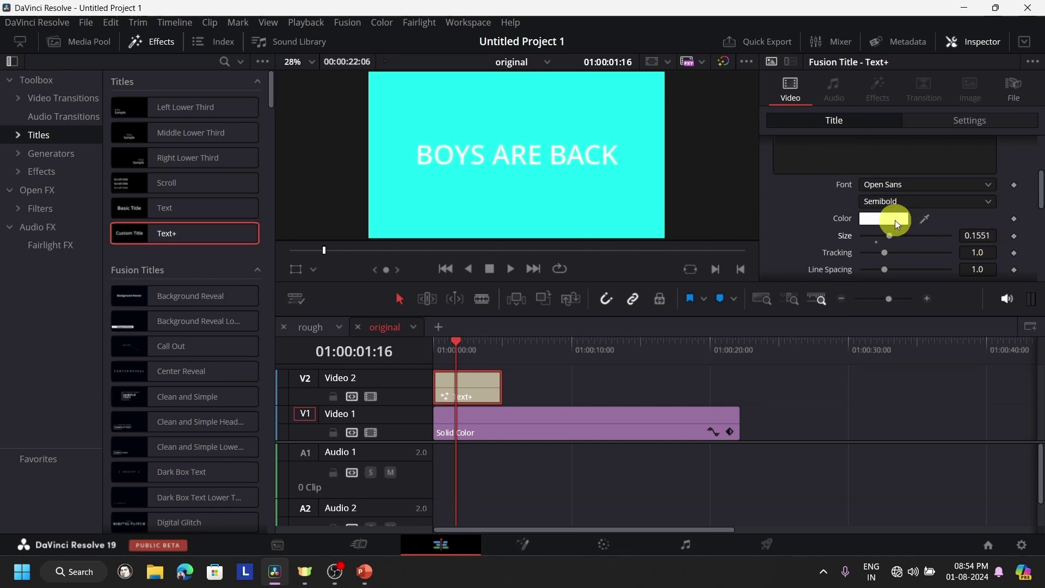
# Set the title's font to NIKEA Regular and its text size to 0.108
pyautogui.click(906, 187)
pyautogui.press('n')
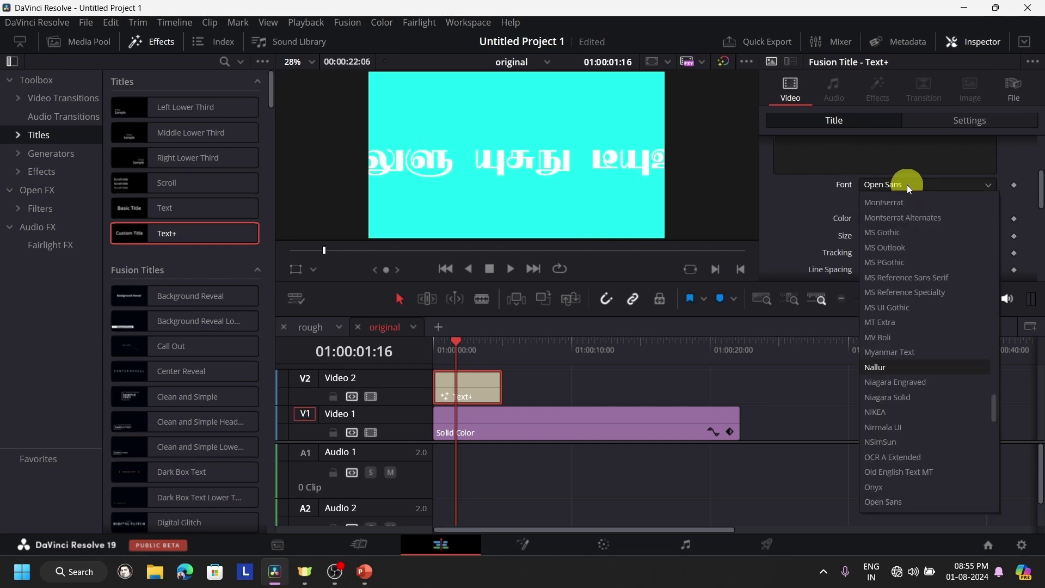
pyautogui.press('Down')
pyautogui.press('Down')
pyautogui.press('Down')
pyautogui.press('Return')
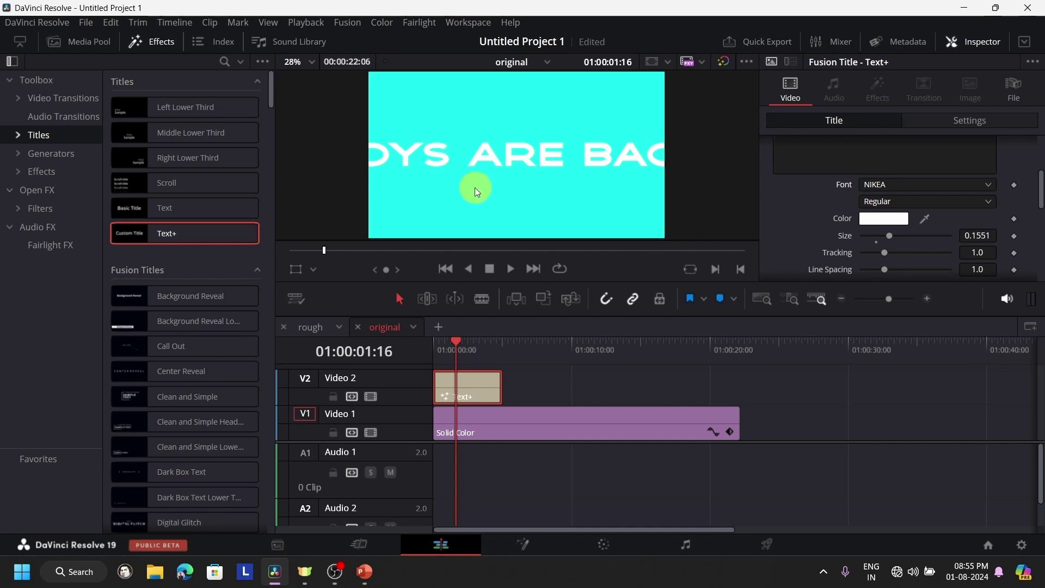
pyautogui.moveTo(985, 235); pyautogui.dragTo(965, 233)
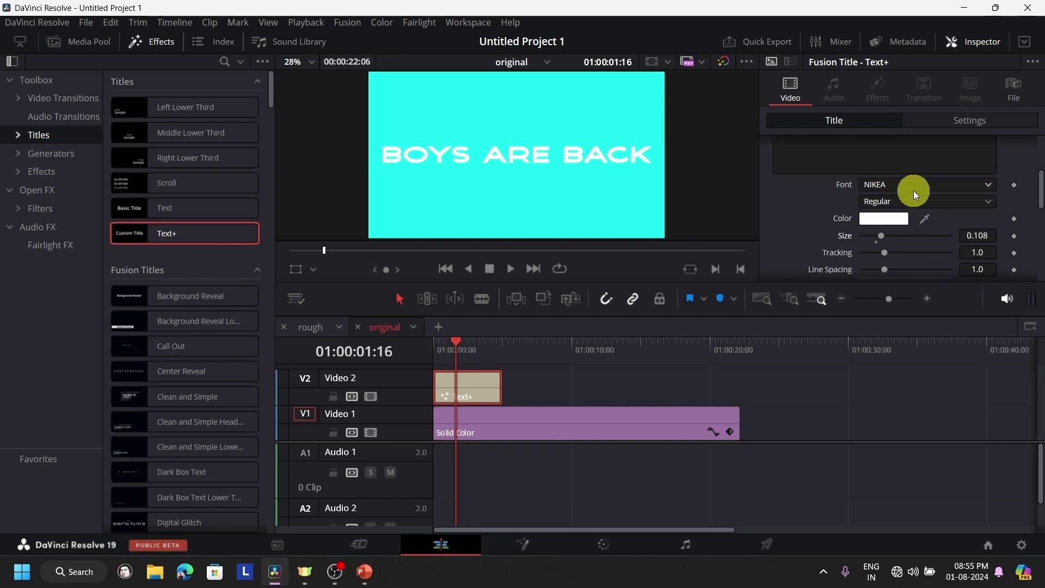
# Shift the title slightly to the right in its Layout settings and show its Transform settings
pyautogui.scroll(3, 915, 193)
pyautogui.scroll(-1, 868, 205)
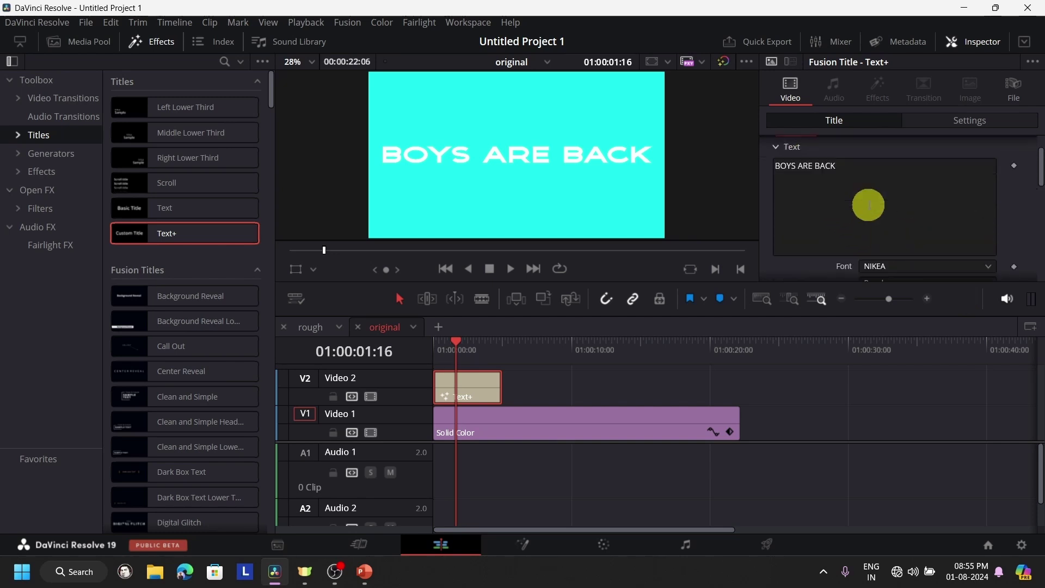
pyautogui.scroll(-8, 869, 206)
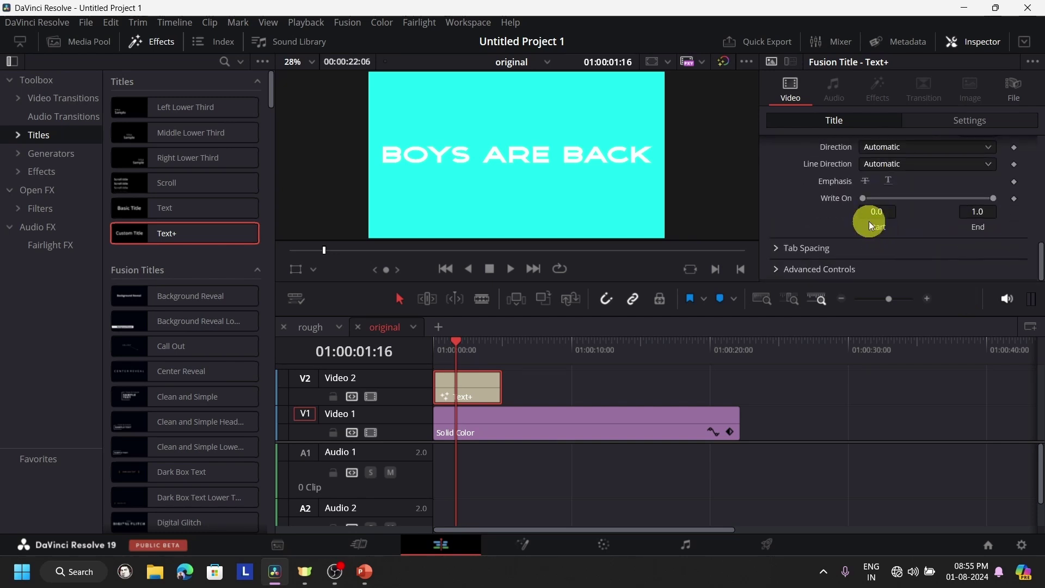
pyautogui.scroll(9, 868, 225)
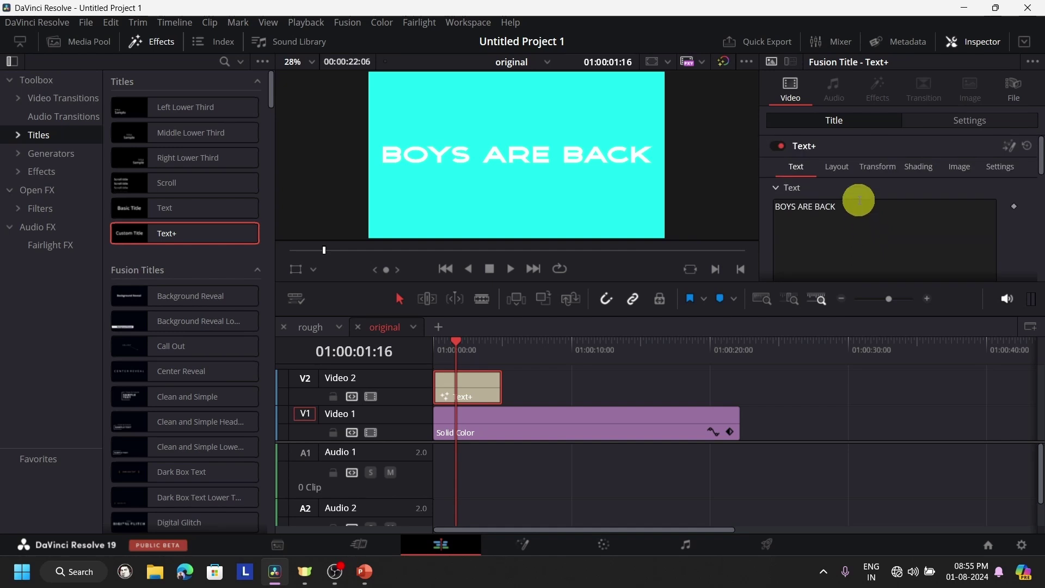
pyautogui.click(842, 170)
pyautogui.moveTo(898, 222); pyautogui.dragTo(887, 199)
pyautogui.click(887, 163)
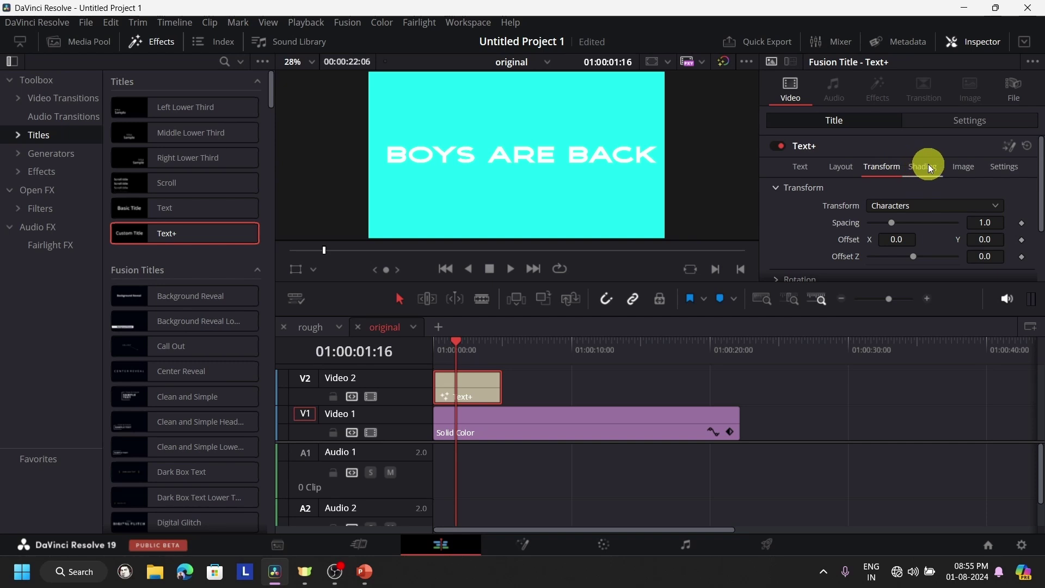
# Enable the title's Red Outline shading element and change the outline color to black (#000000)
pyautogui.click(930, 168)
pyautogui.click(892, 207)
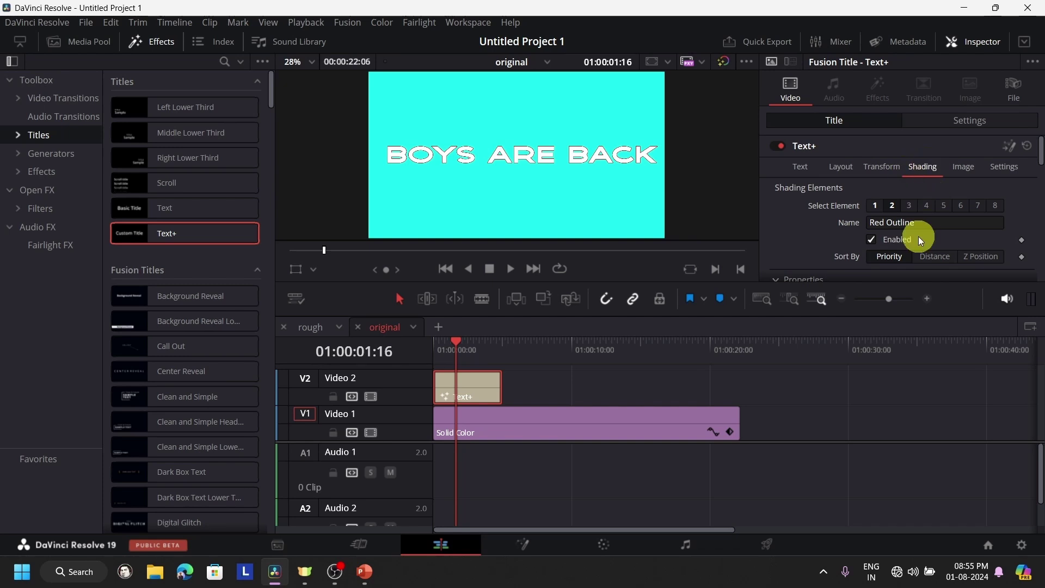
pyautogui.scroll(-1, 919, 236)
pyautogui.scroll(1, 914, 232)
pyautogui.scroll(-5, 922, 222)
pyautogui.scroll(-3, 943, 264)
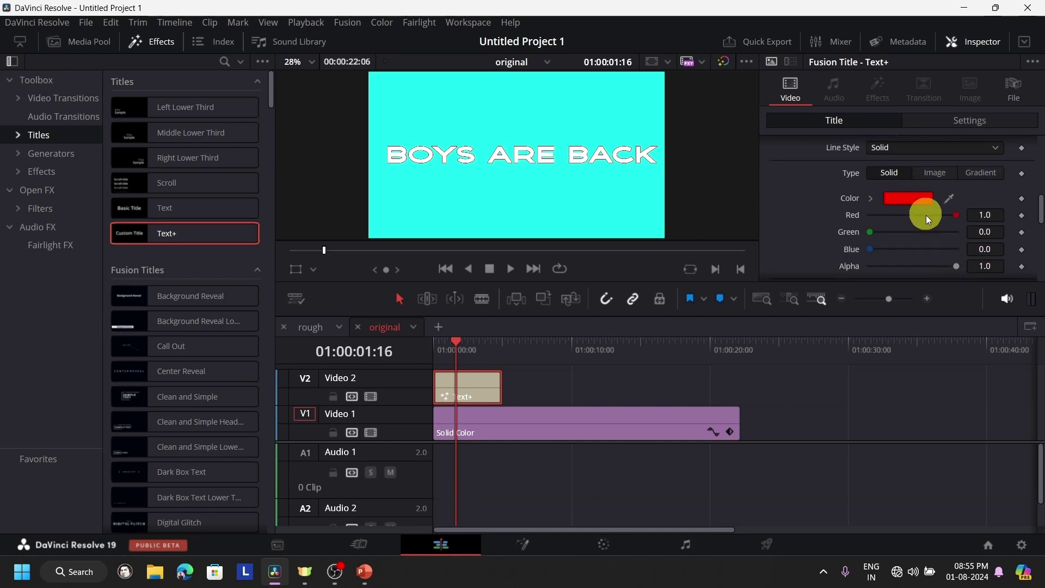
pyautogui.click(909, 200)
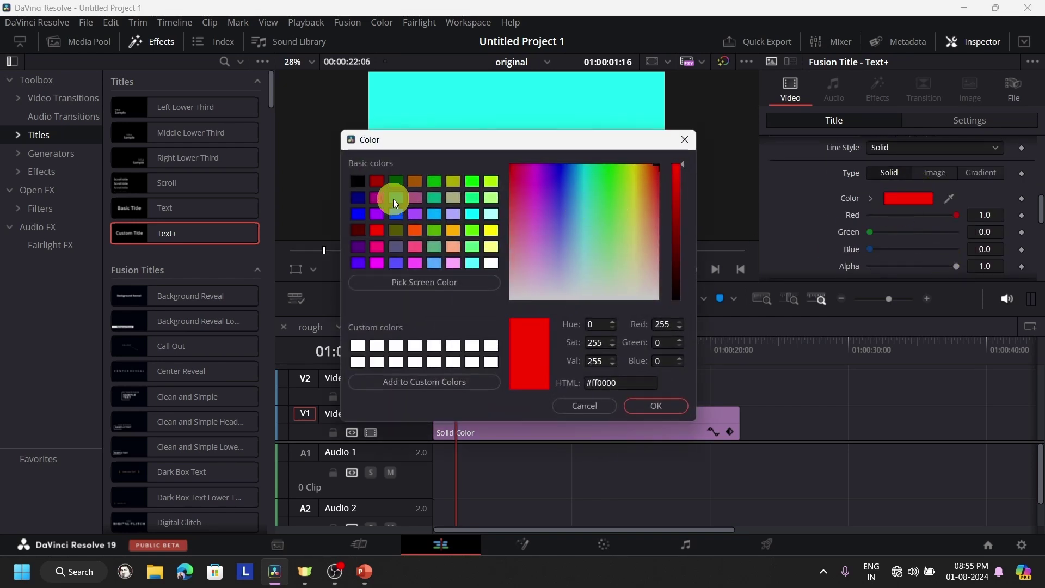
pyautogui.click(359, 180)
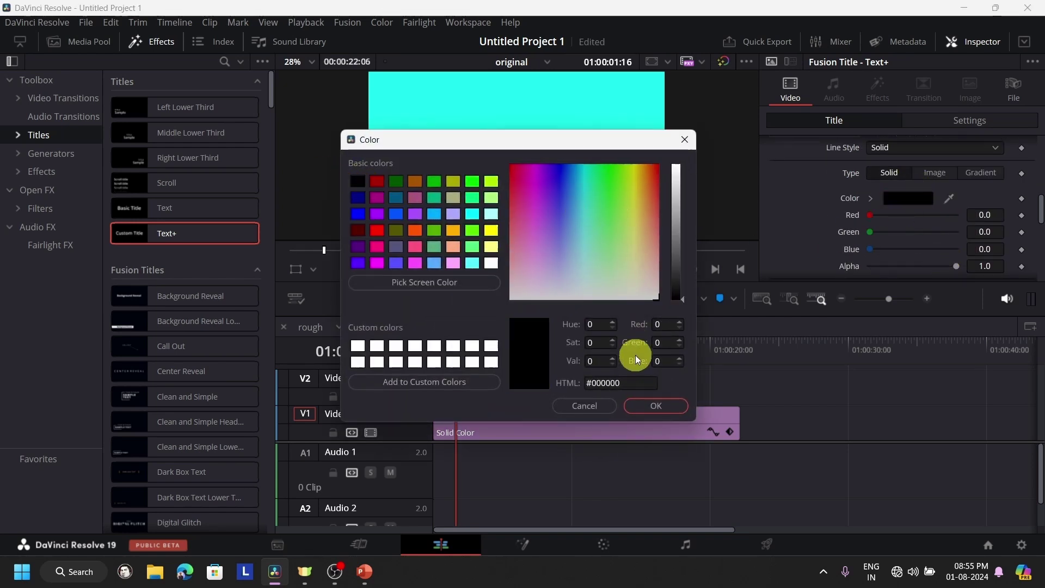
pyautogui.click(657, 406)
# Set the title outline's thickness to 0.1
pyautogui.scroll(-5, 904, 223)
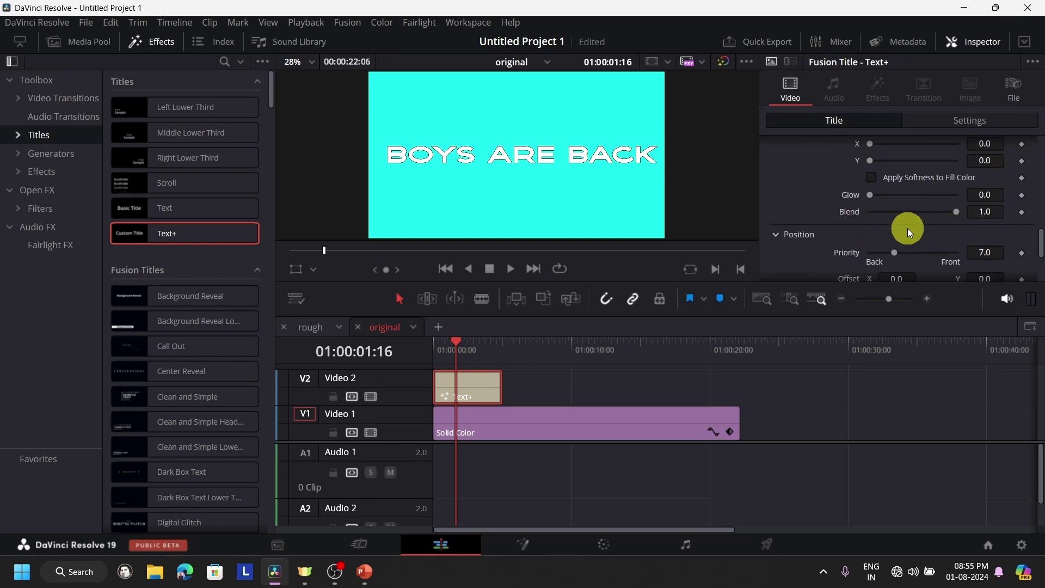
pyautogui.scroll(6, 907, 228)
pyautogui.scroll(3, 898, 256)
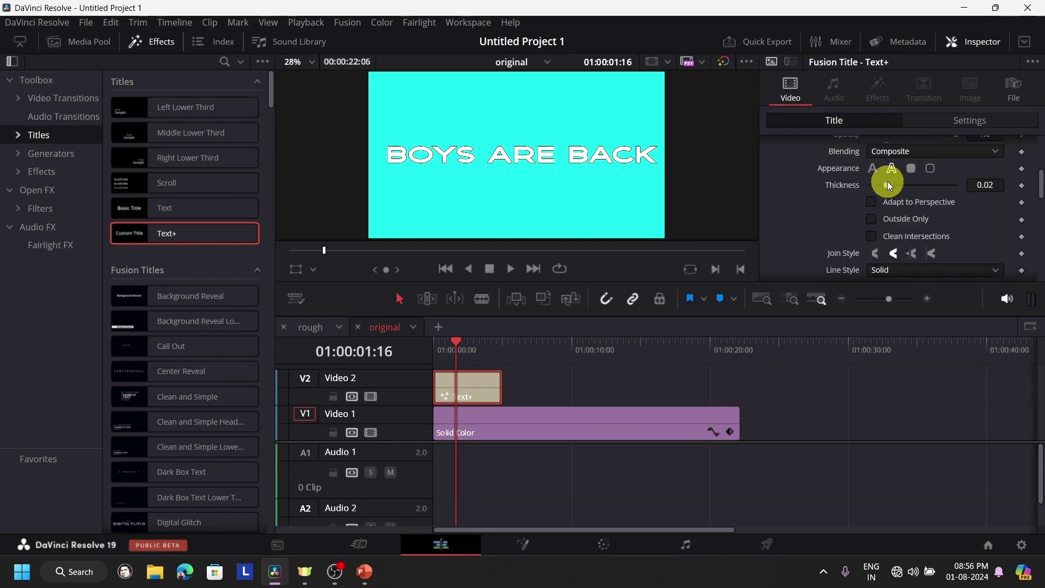
pyautogui.moveTo(892, 190); pyautogui.dragTo(980, 193)
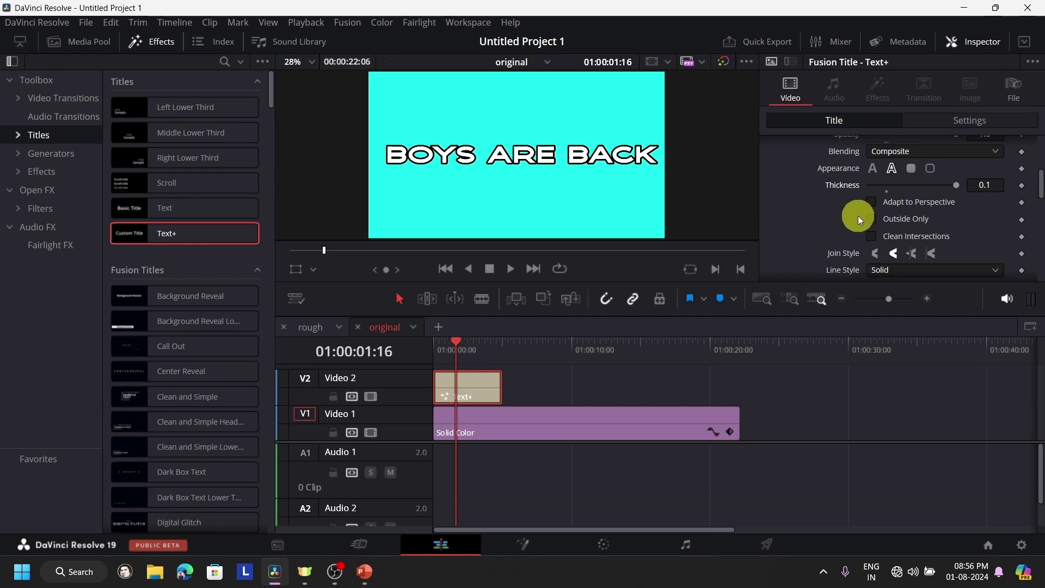
# Enable the title's Black Shadow shading element, set its X and Y softness to 20, and save the project
pyautogui.scroll(5, 870, 216)
pyautogui.click(909, 205)
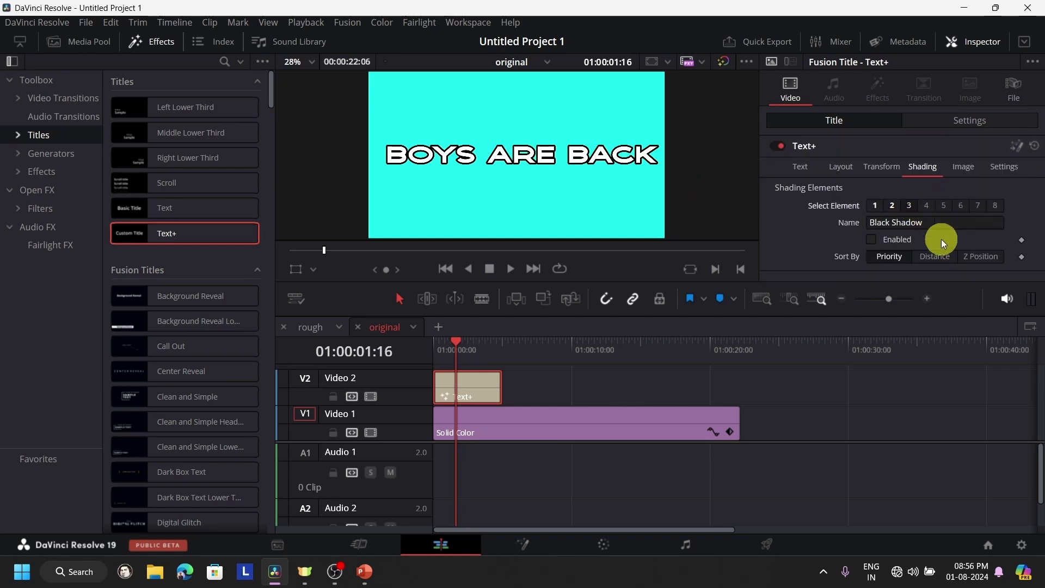
pyautogui.click(872, 238)
pyautogui.scroll(-5, 961, 234)
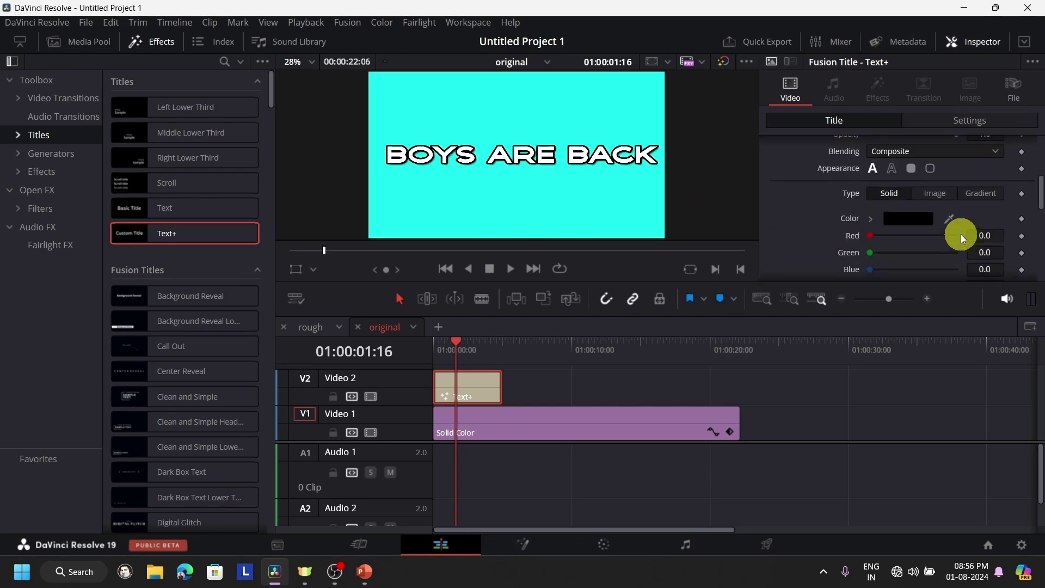
pyautogui.moveTo(894, 202); pyautogui.dragTo(983, 198)
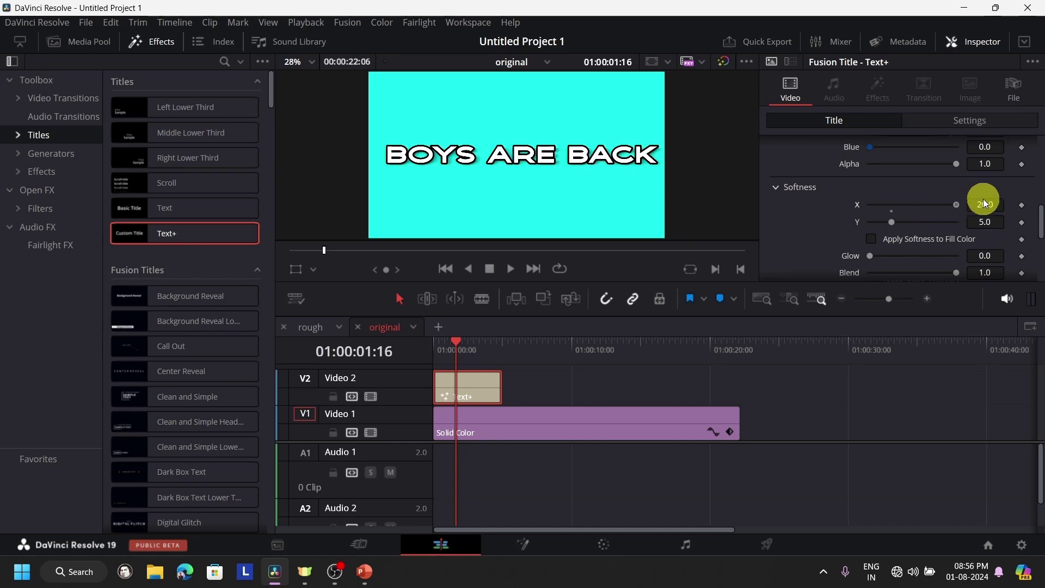
pyautogui.moveTo(892, 222); pyautogui.dragTo(1017, 224)
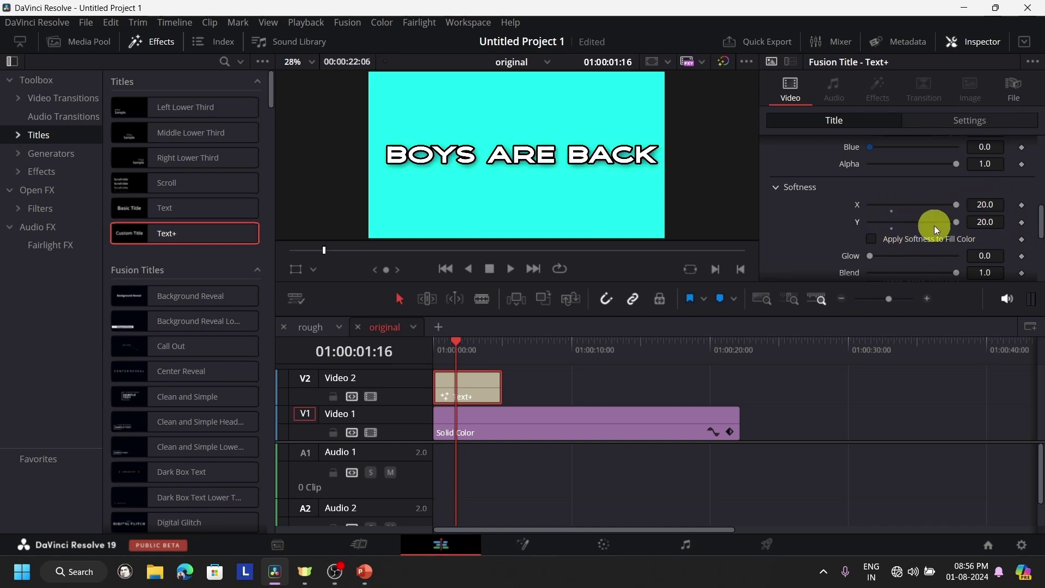
pyautogui.hotkey('ctrl', 's')
# Return the playhead to the timeline's start and review the title's Text settings that can be keyframed
pyautogui.scroll(10, 887, 238)
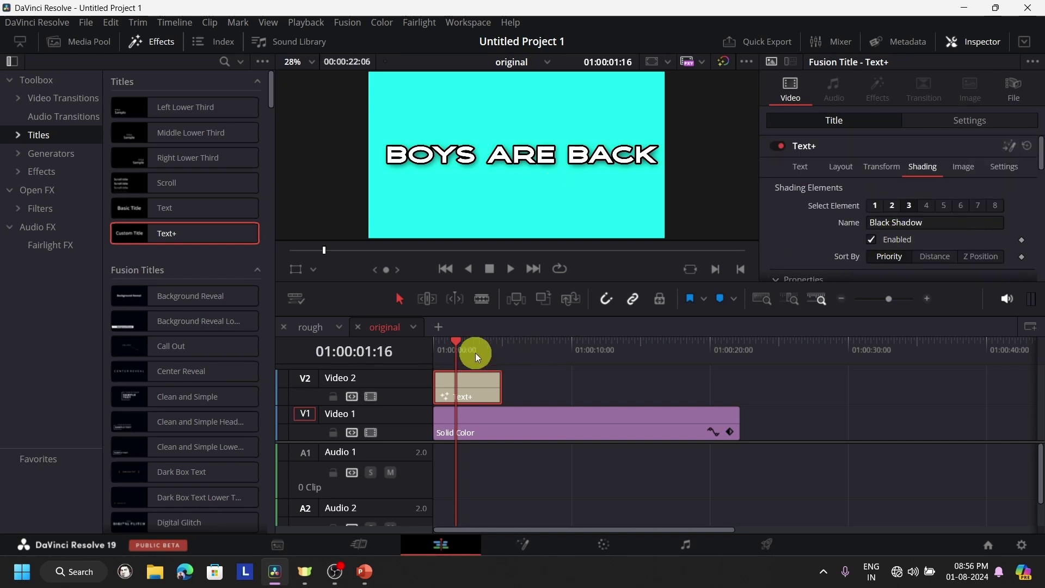
pyautogui.moveTo(475, 352); pyautogui.dragTo(397, 372)
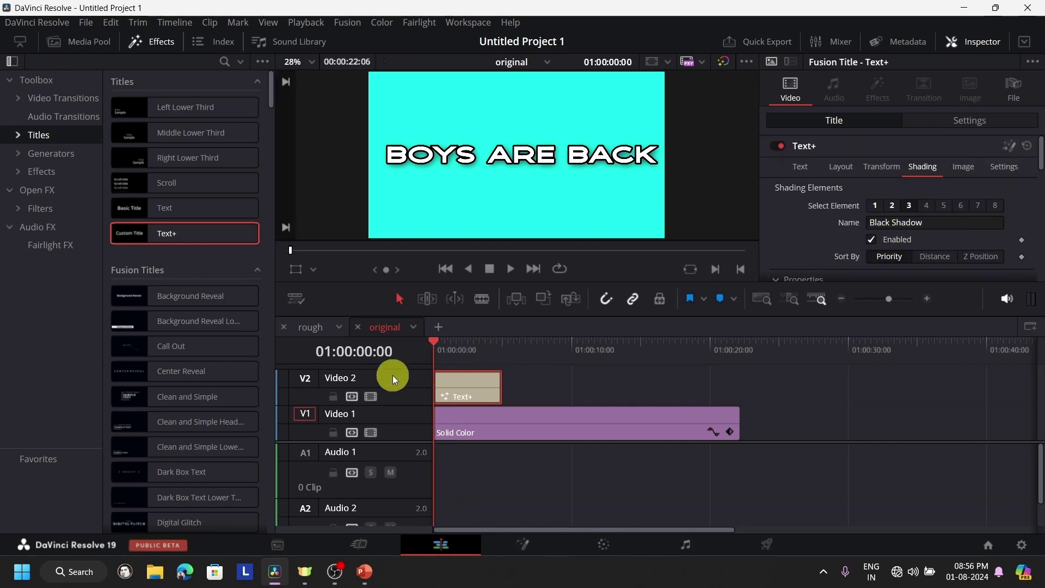
pyautogui.click(798, 173)
pyautogui.scroll(-2, 915, 228)
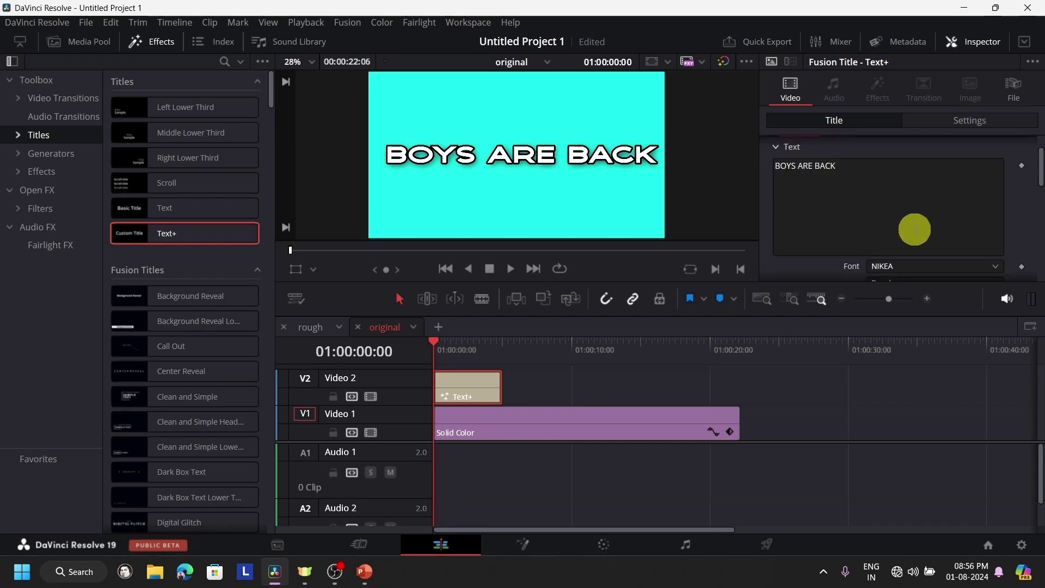
pyautogui.scroll(-3, 915, 228)
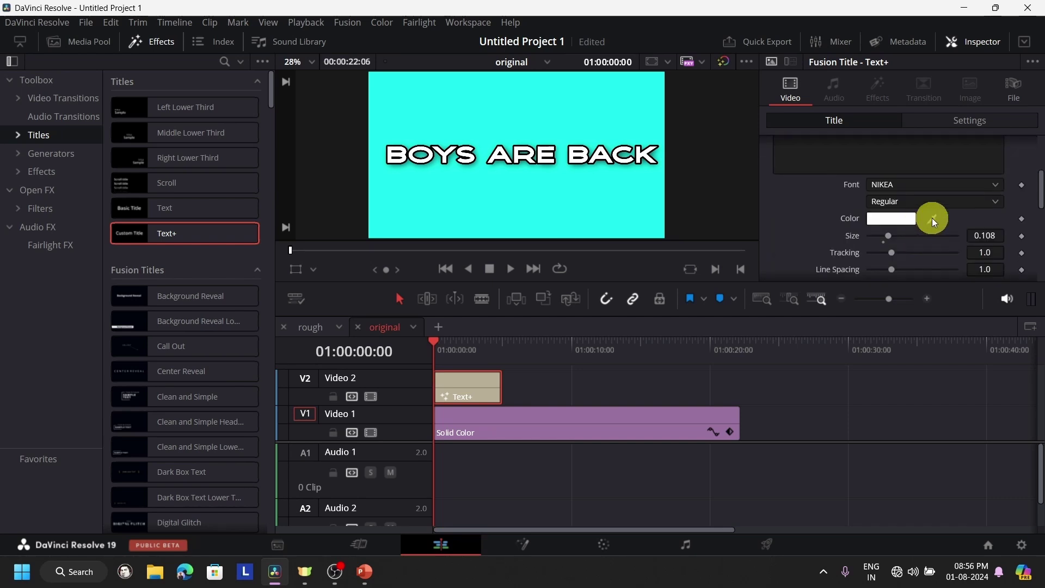
pyautogui.scroll(-2, 932, 218)
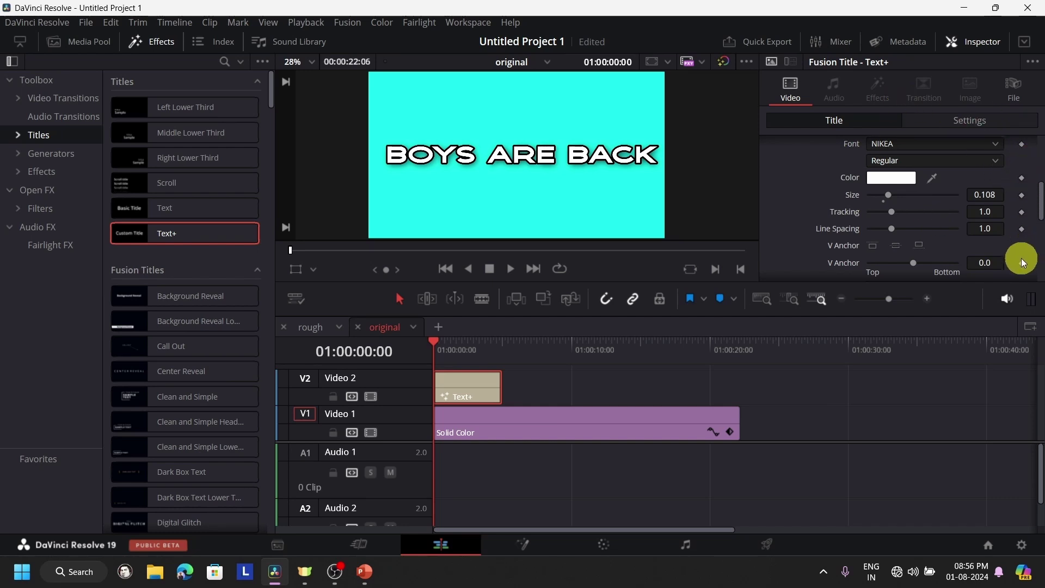
pyautogui.scroll(-3, 1022, 261)
pyautogui.scroll(3, 1037, 265)
pyautogui.scroll(2, 1037, 266)
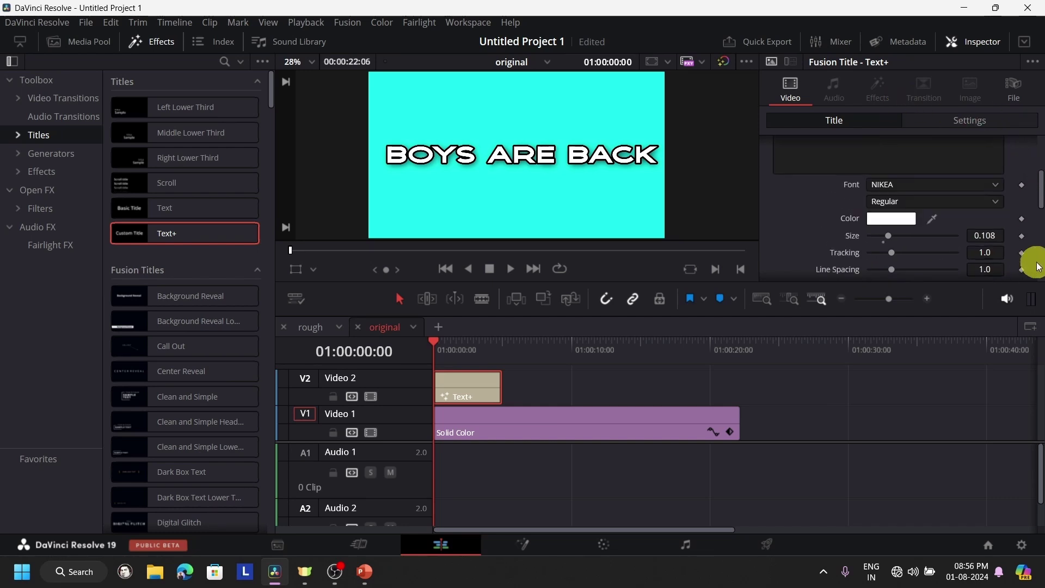
pyautogui.scroll(2, 630, 412)
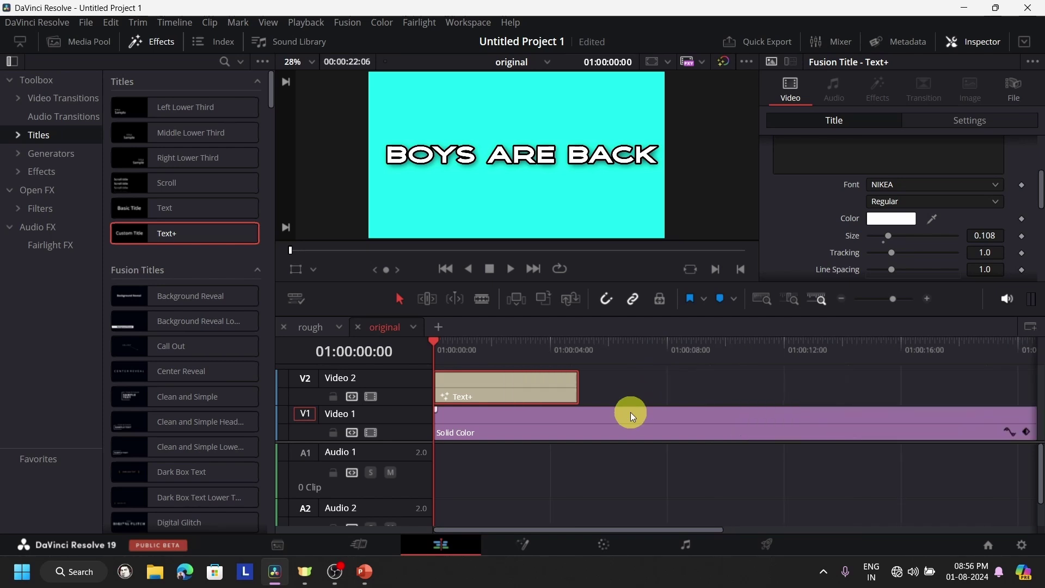
# Enlarge the viewer by shrinking the timeline area and hide the Effects library
pyautogui.scroll(-4, 634, 410)
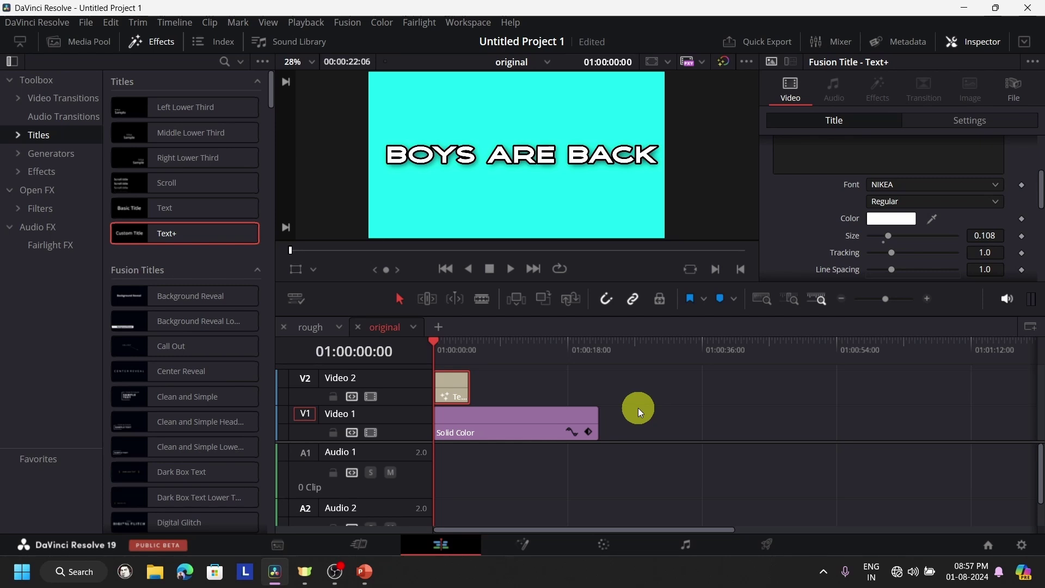
pyautogui.hotkey('ctrl', '=')
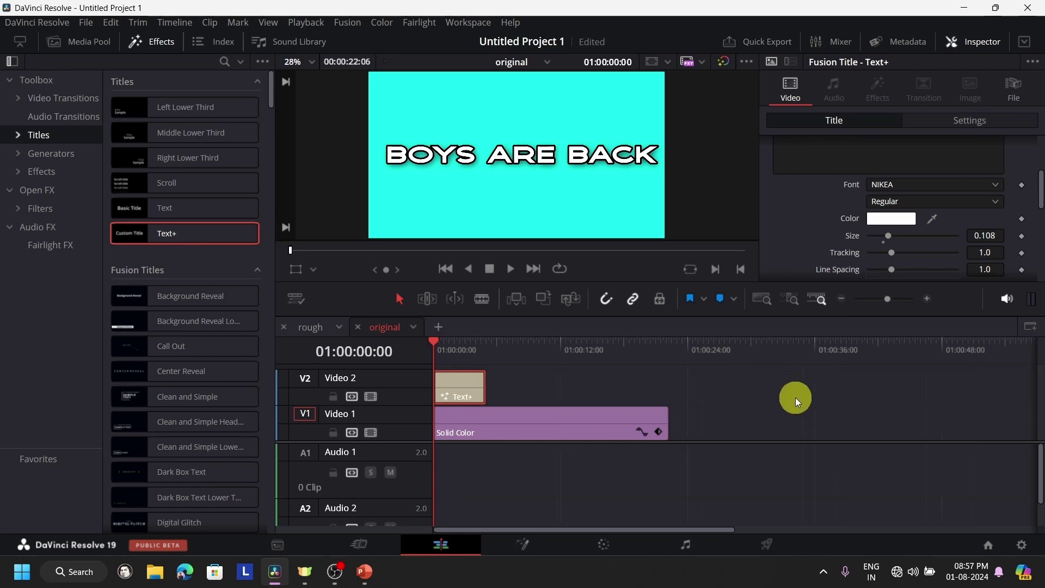
pyautogui.scroll(3, 404, 439)
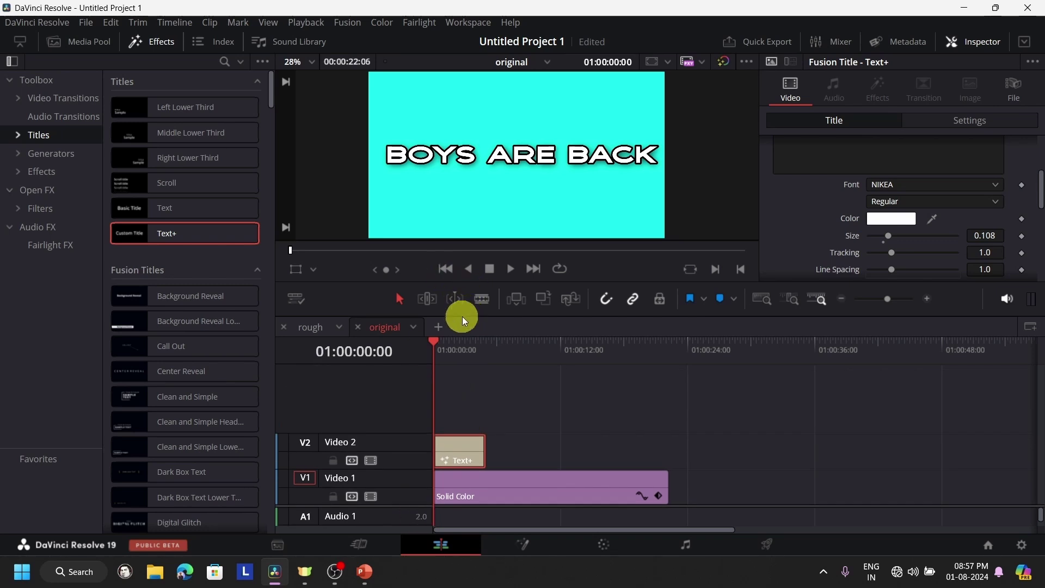
pyautogui.moveTo(368, 313); pyautogui.dragTo(374, 357)
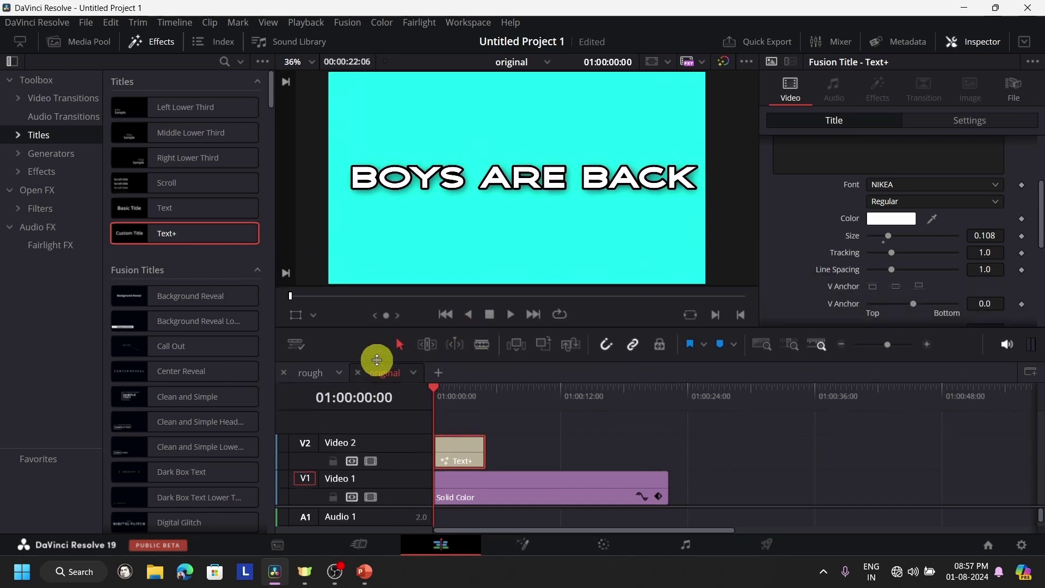
pyautogui.click(144, 47)
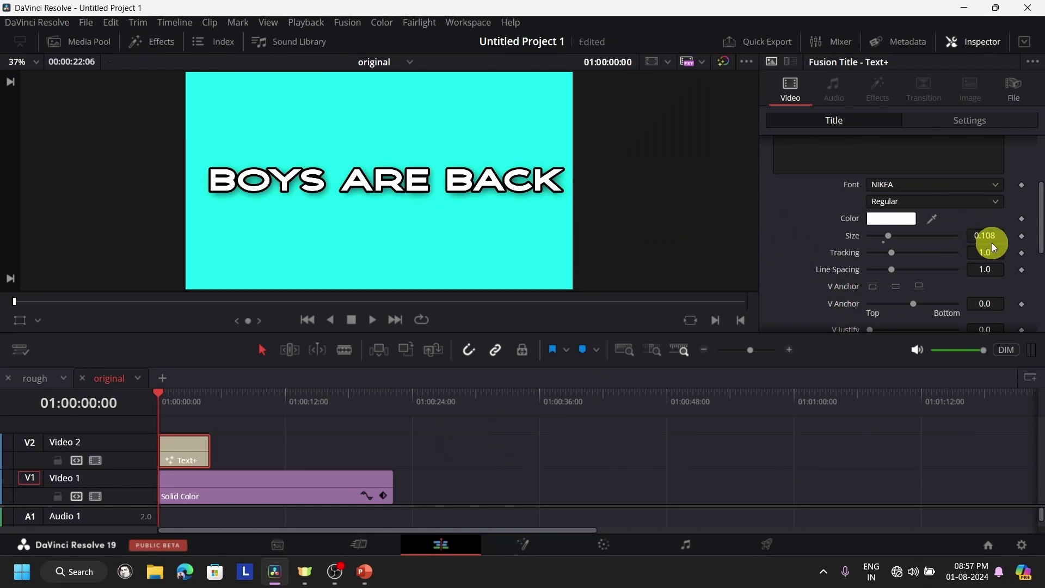
# Keyframe the title's Size at 0.108 at 01:00:03:17 and at 0.0 at the timeline's start
pyautogui.click(194, 400)
pyautogui.moveTo(197, 401); pyautogui.dragTo(194, 411)
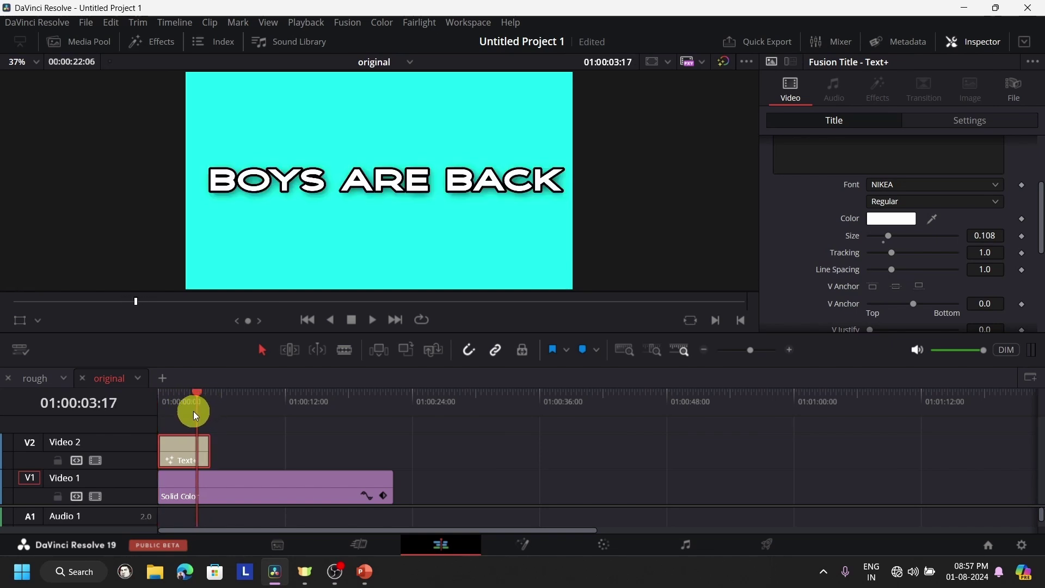
pyautogui.click(1022, 236)
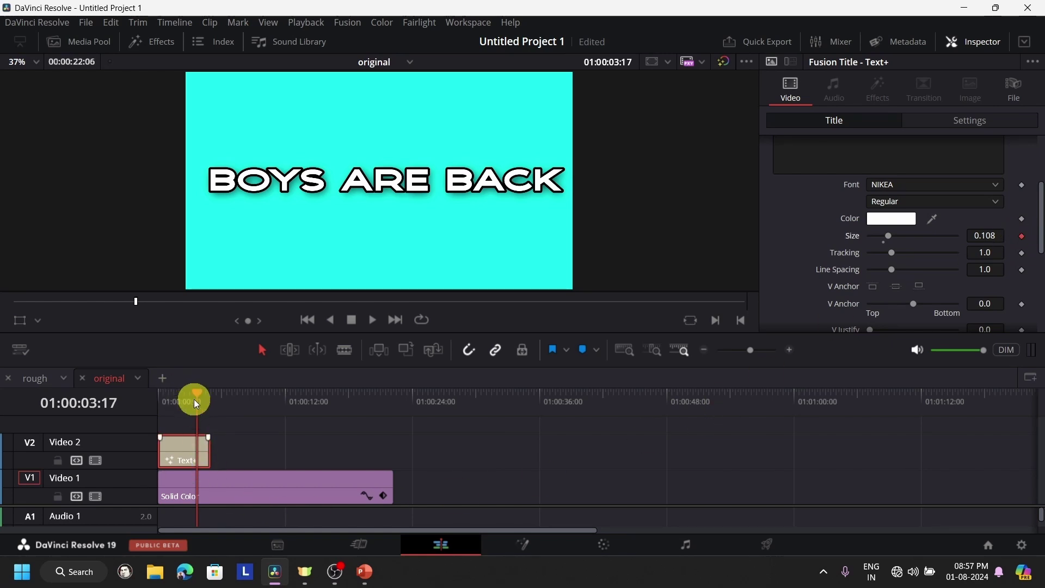
pyautogui.moveTo(194, 400); pyautogui.dragTo(158, 409)
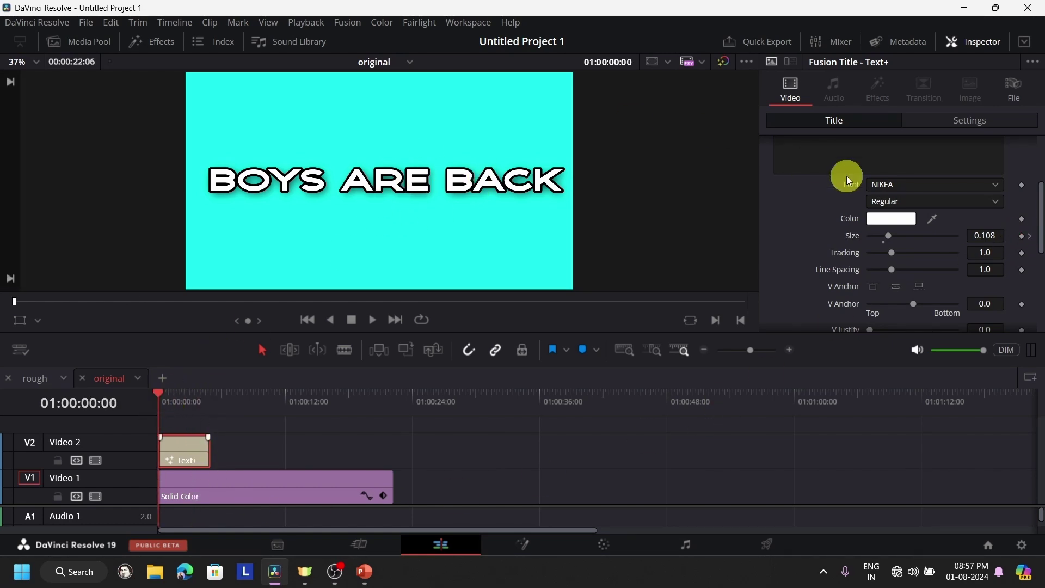
pyautogui.moveTo(889, 235); pyautogui.dragTo(856, 240)
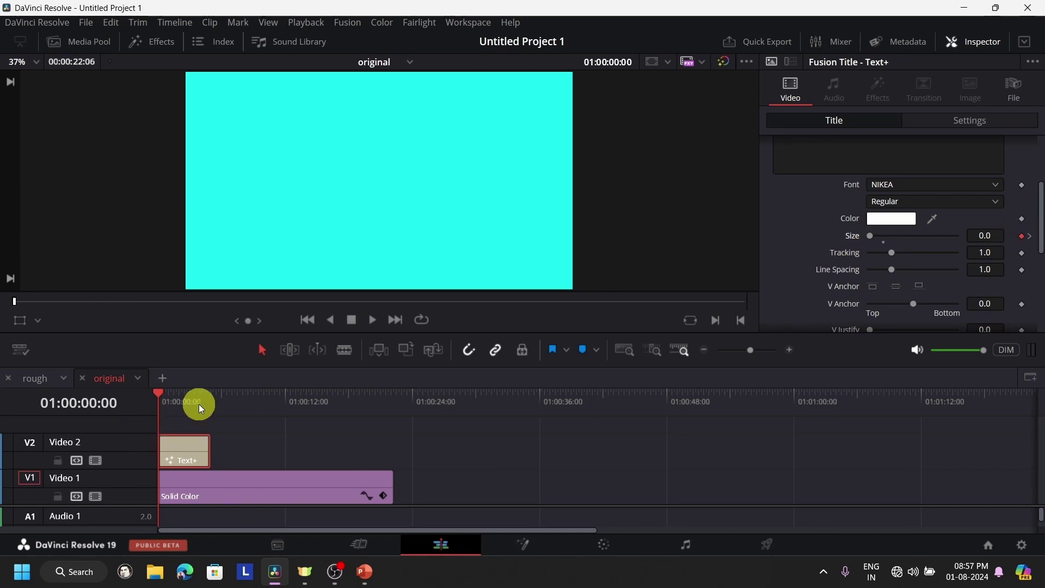
# Jump between the title's two Size keyframes and play back the growing-text animation from the start
pyautogui.click(1031, 237)
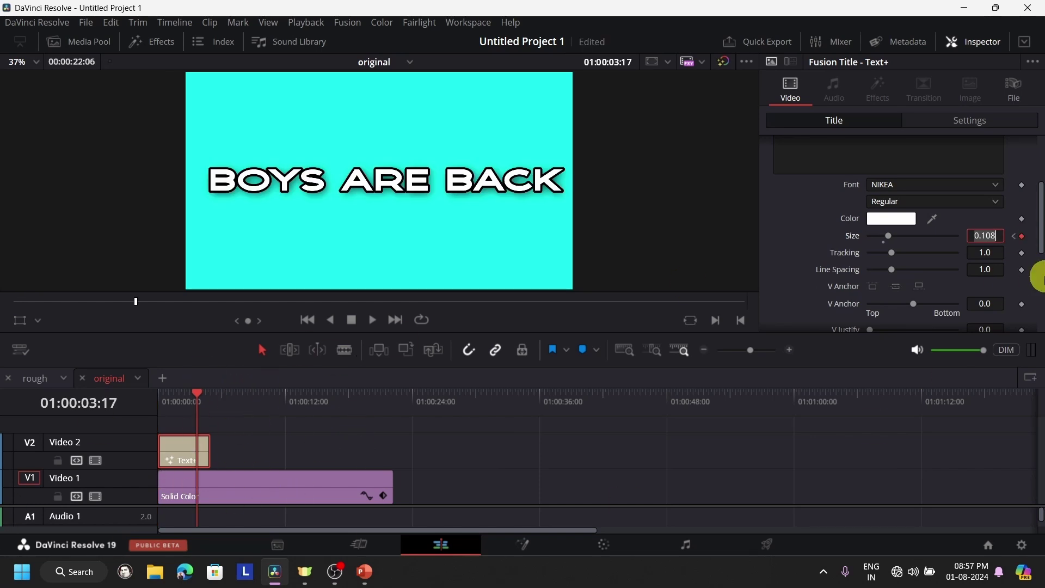
pyautogui.click(1013, 236)
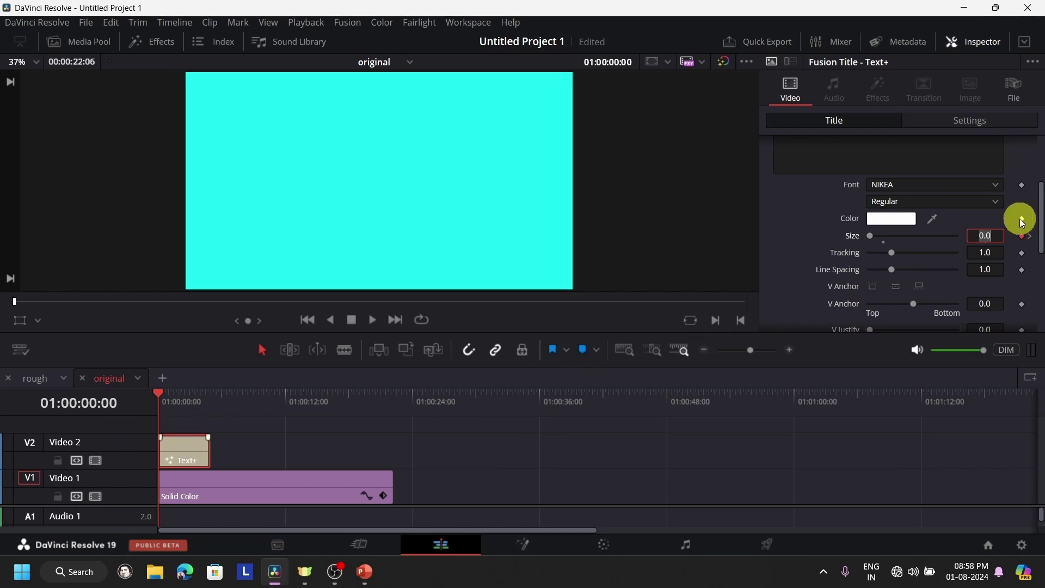
pyautogui.click(1031, 237)
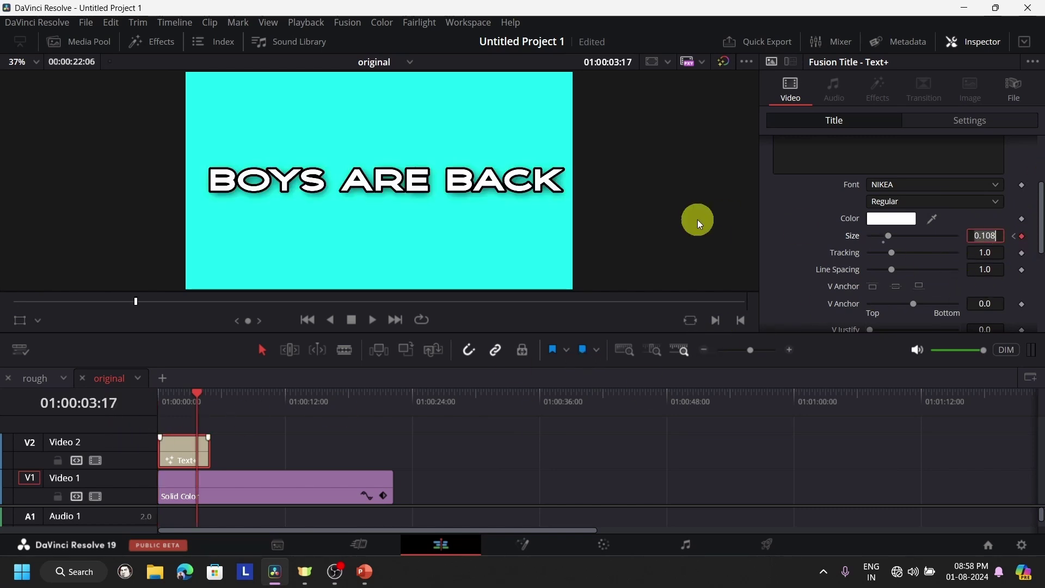
pyautogui.moveTo(198, 402); pyautogui.dragTo(105, 420)
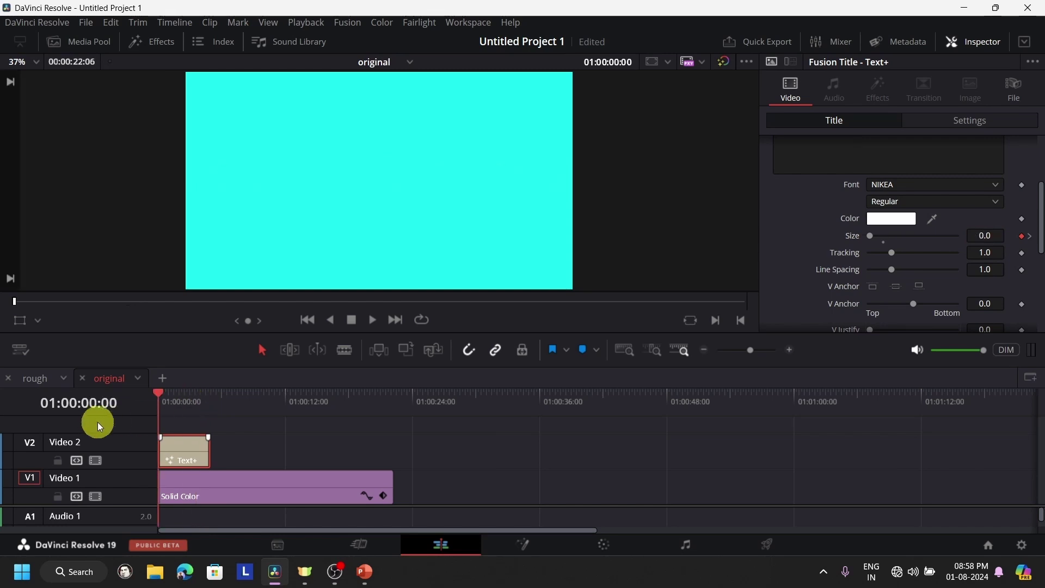
pyautogui.click(373, 321)
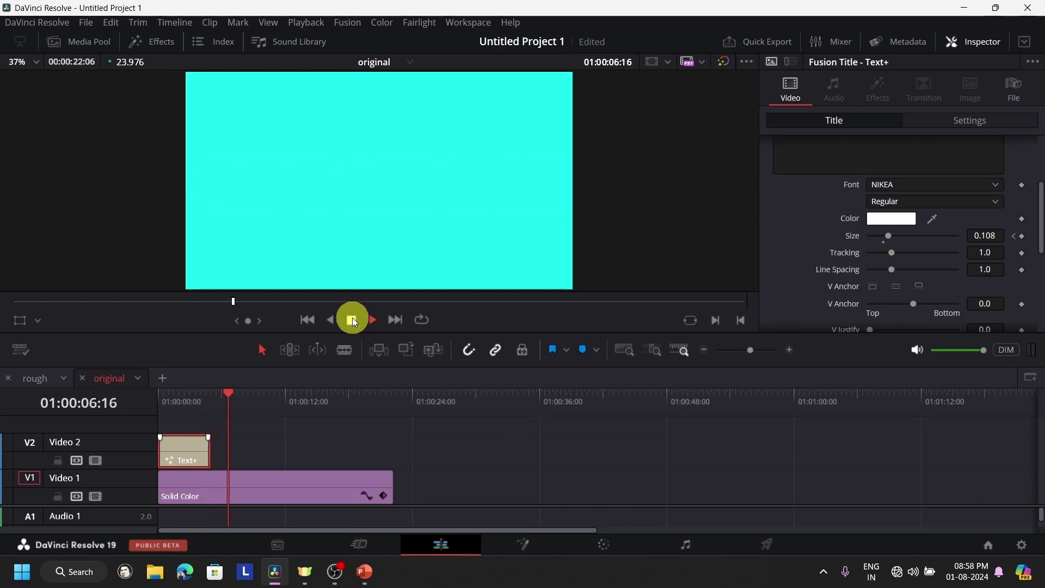
pyautogui.click(351, 319)
pyautogui.click(183, 407)
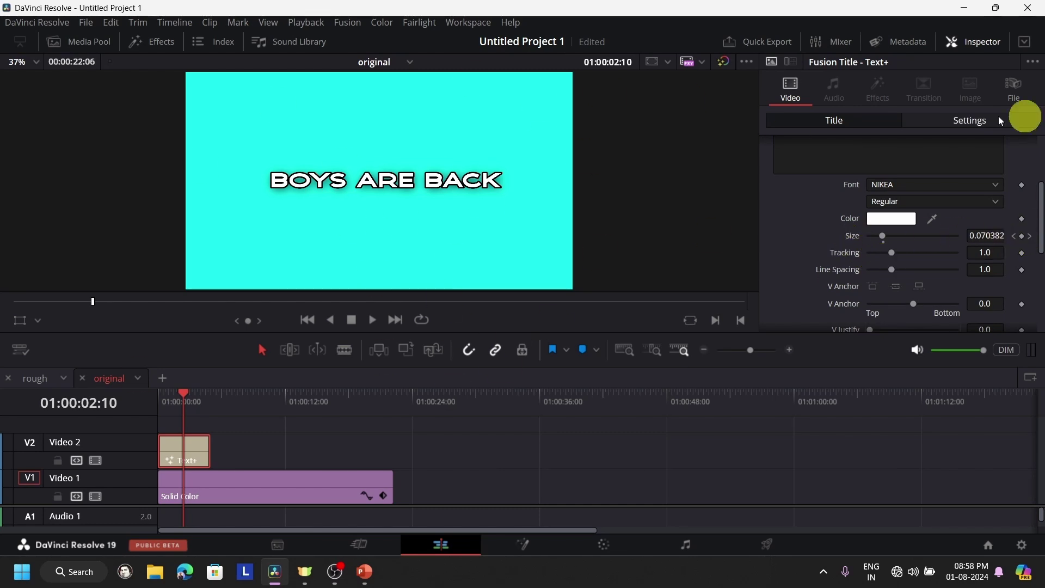
# Remove both Size keyframes from the title
pyautogui.click(1013, 235)
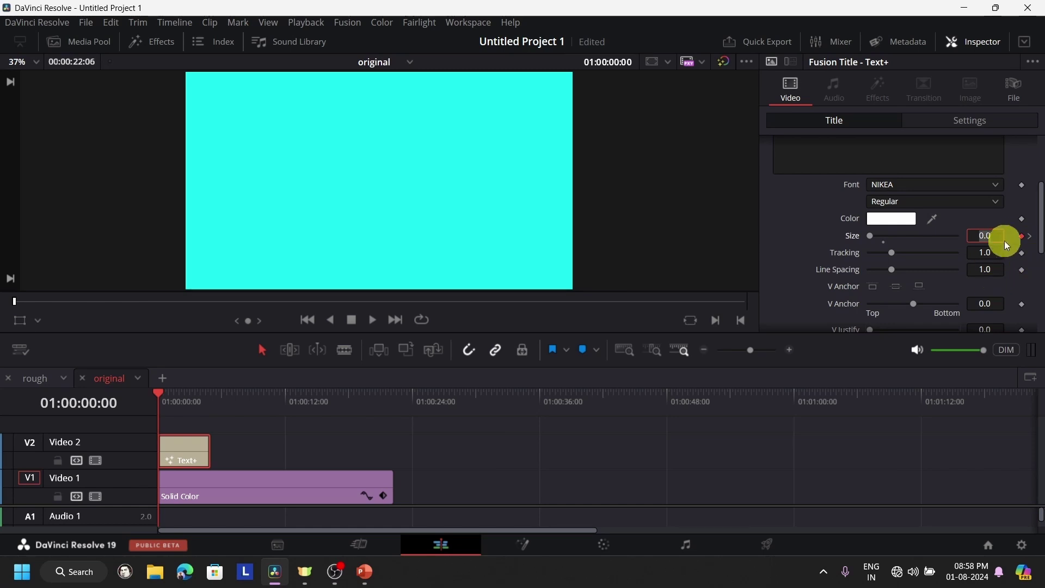
pyautogui.click(1026, 239)
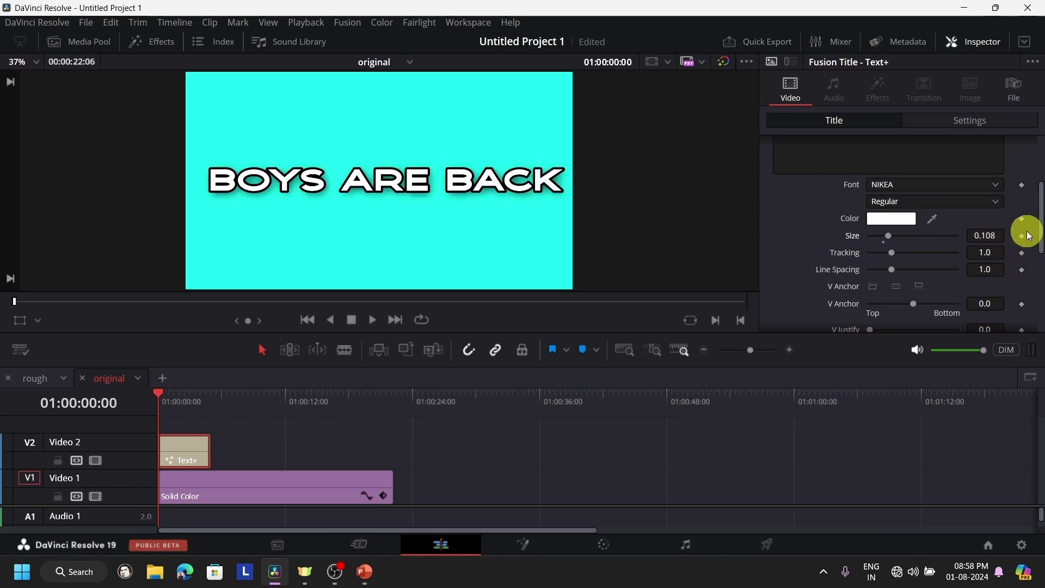
pyautogui.click(1022, 237)
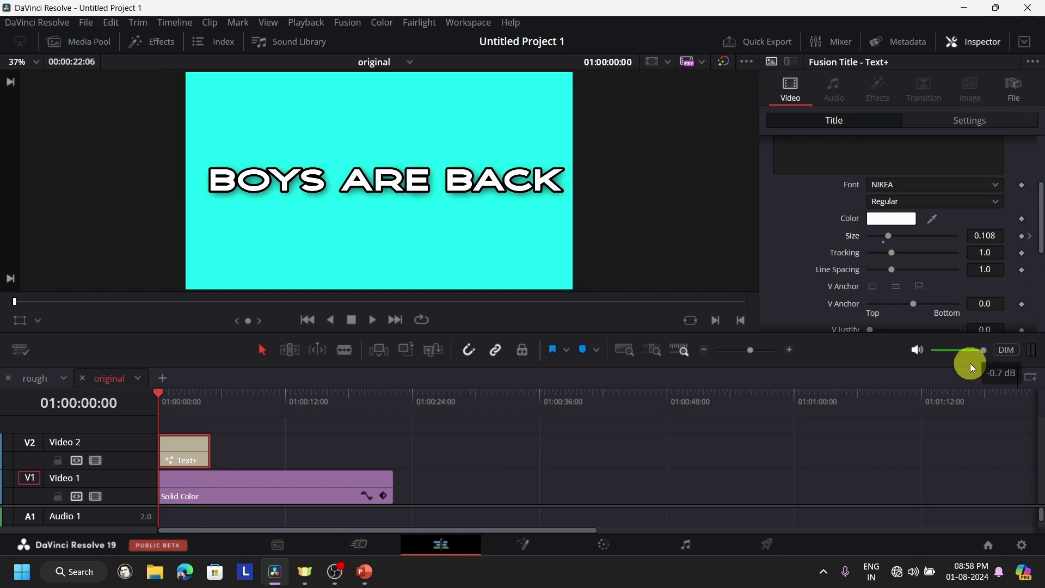
pyautogui.click(1030, 239)
pyautogui.click(1030, 236)
pyautogui.click(1021, 236)
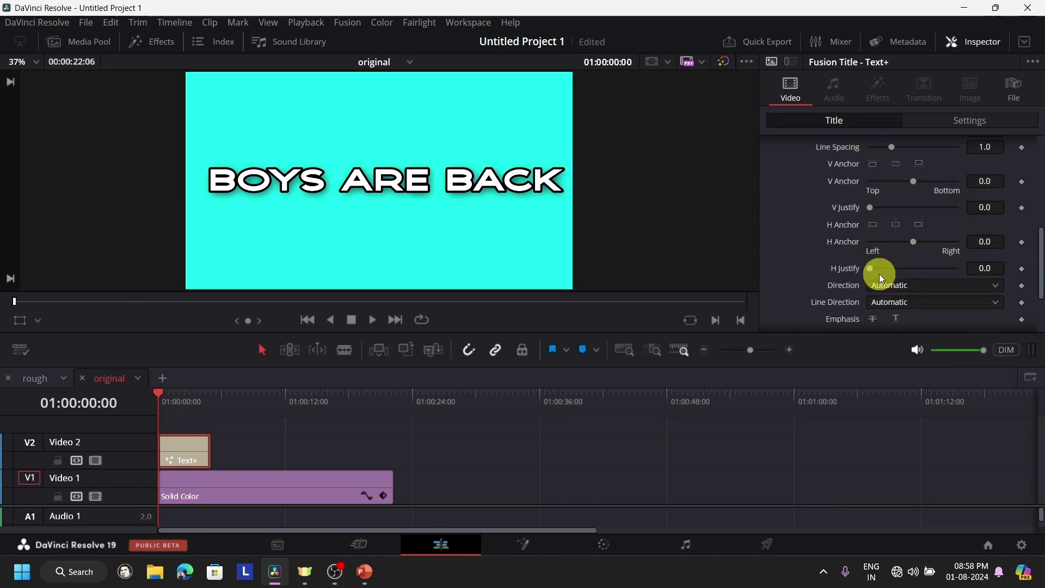
# Keyframe the title's Write On with End 1.0 at 01:00:02:13 and End 0.0 at the timeline's start
pyautogui.scroll(-3, 879, 273)
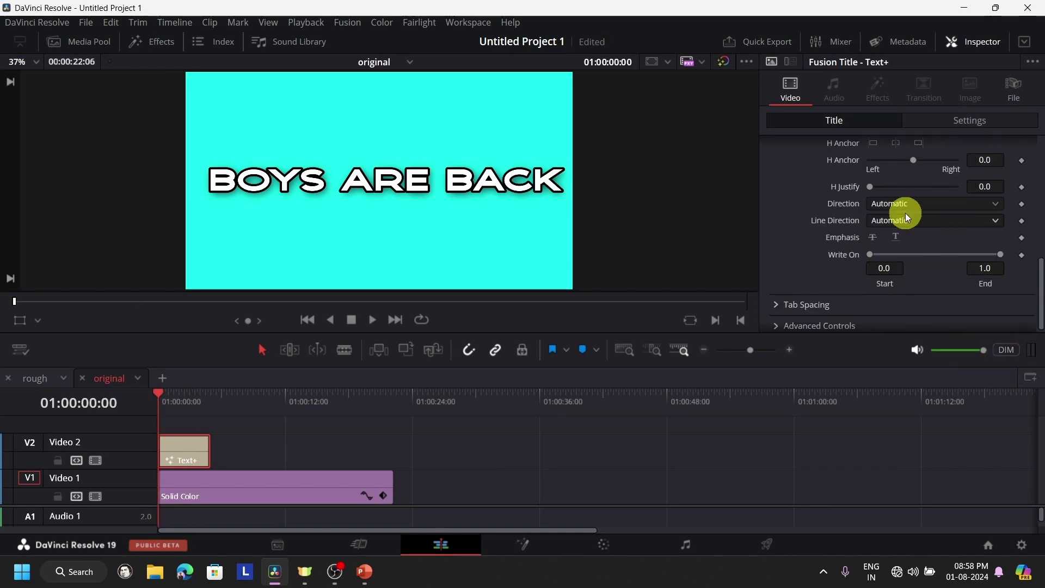
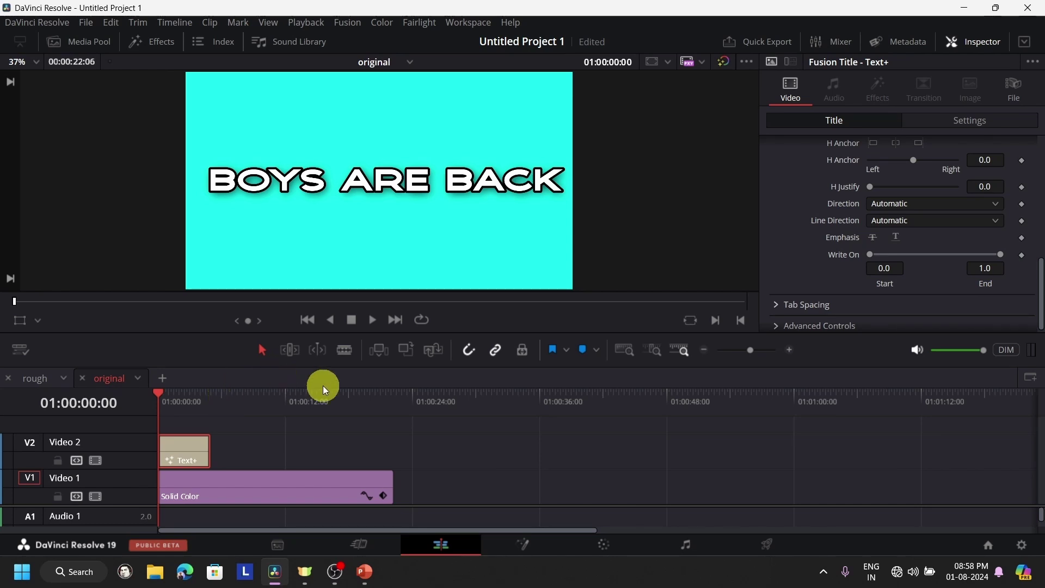
pyautogui.scroll(1, 435, 481)
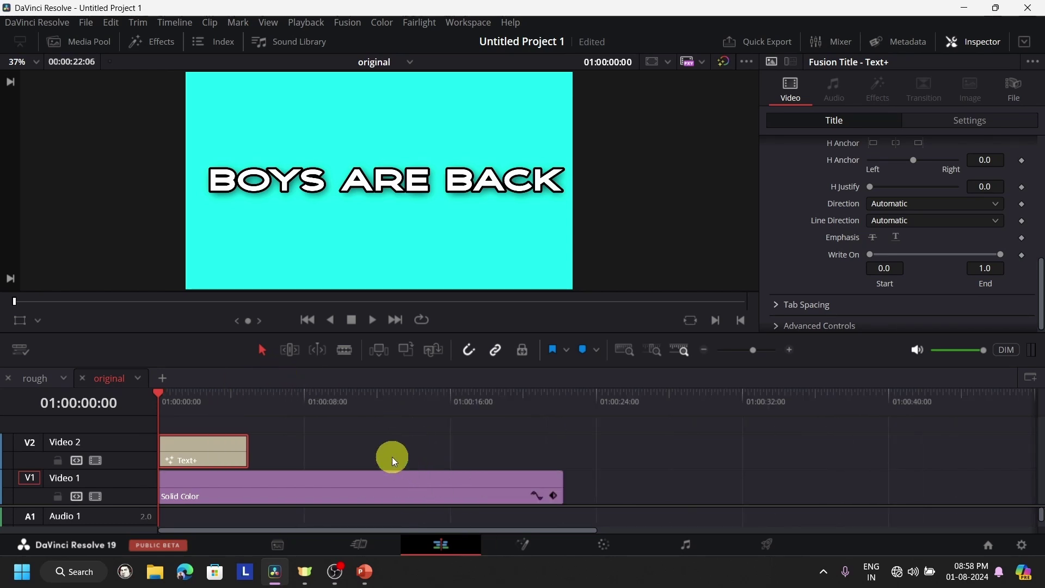
pyautogui.click(205, 403)
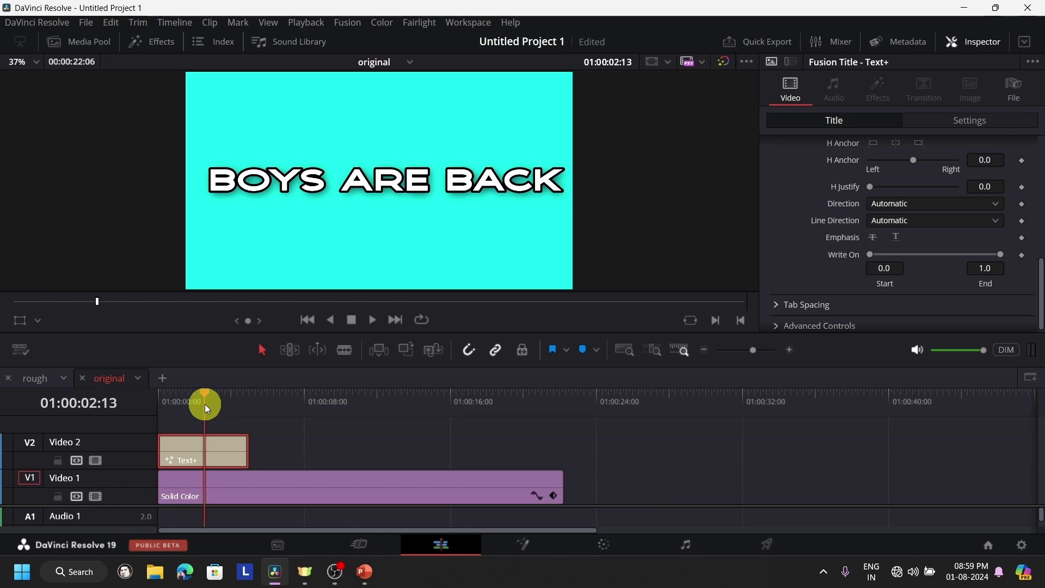
pyautogui.click(1023, 255)
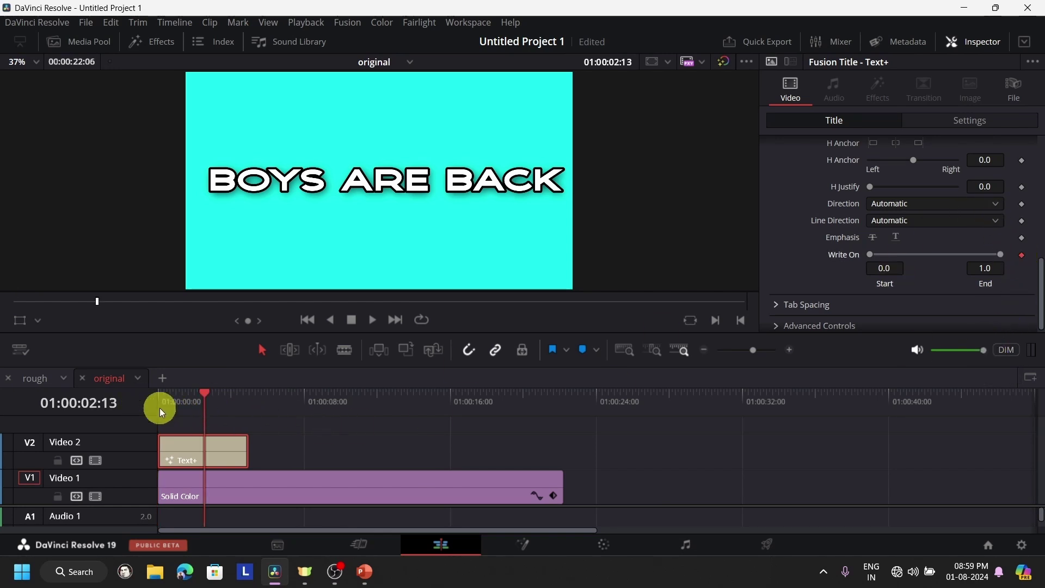
pyautogui.moveTo(166, 402); pyautogui.dragTo(120, 407)
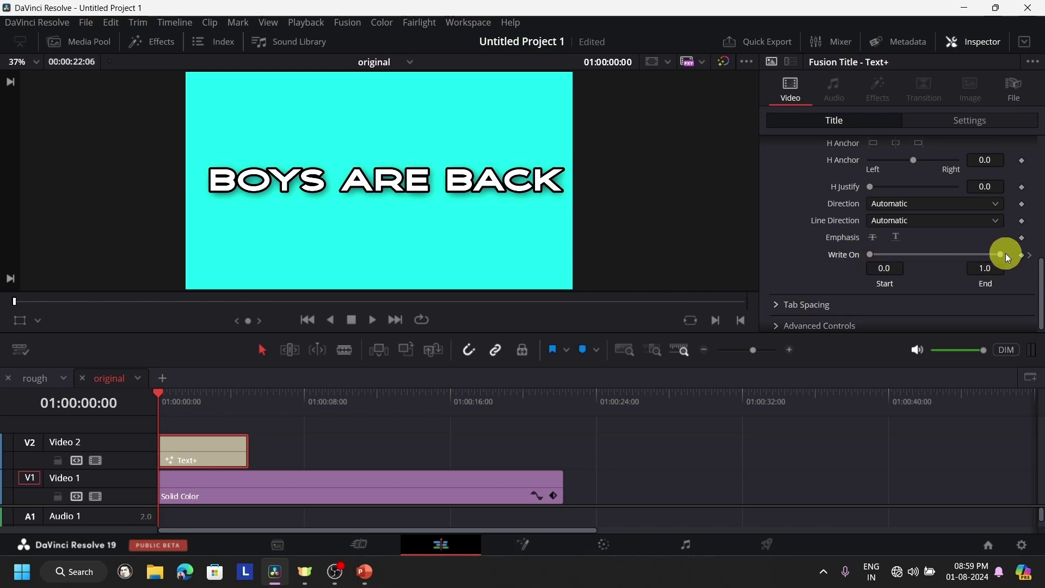
pyautogui.moveTo(1003, 253); pyautogui.dragTo(838, 271)
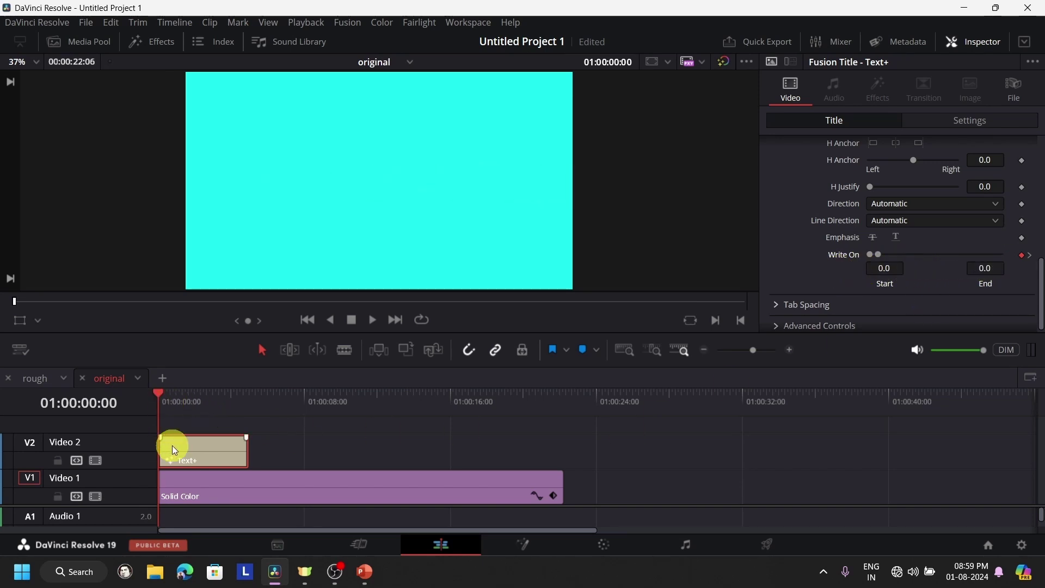
# Play back the title's write-on animation and return to its first Write On keyframe
pyautogui.click(375, 321)
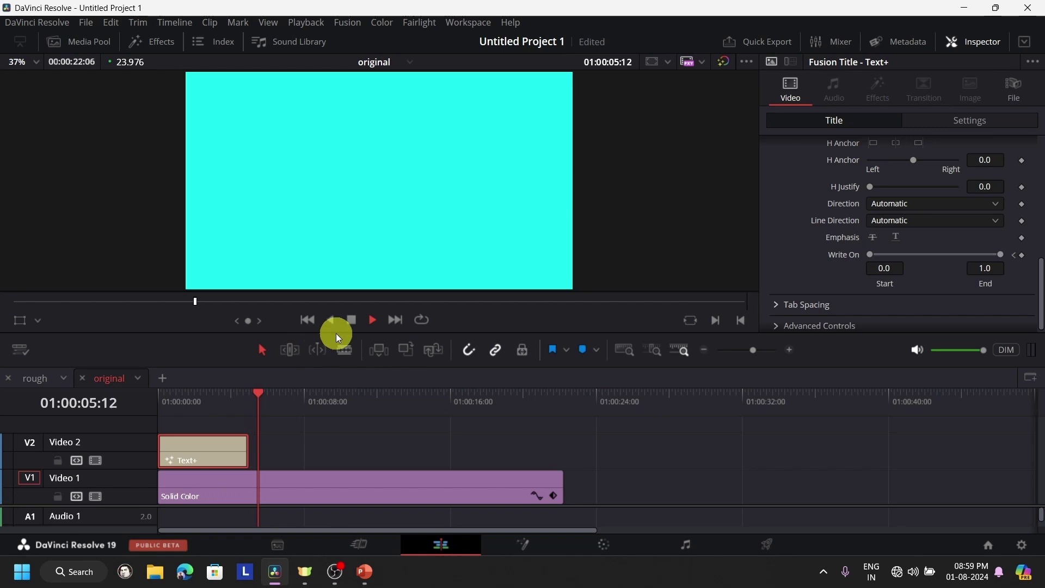
pyautogui.click(352, 320)
pyautogui.click(1013, 255)
pyautogui.click(1014, 254)
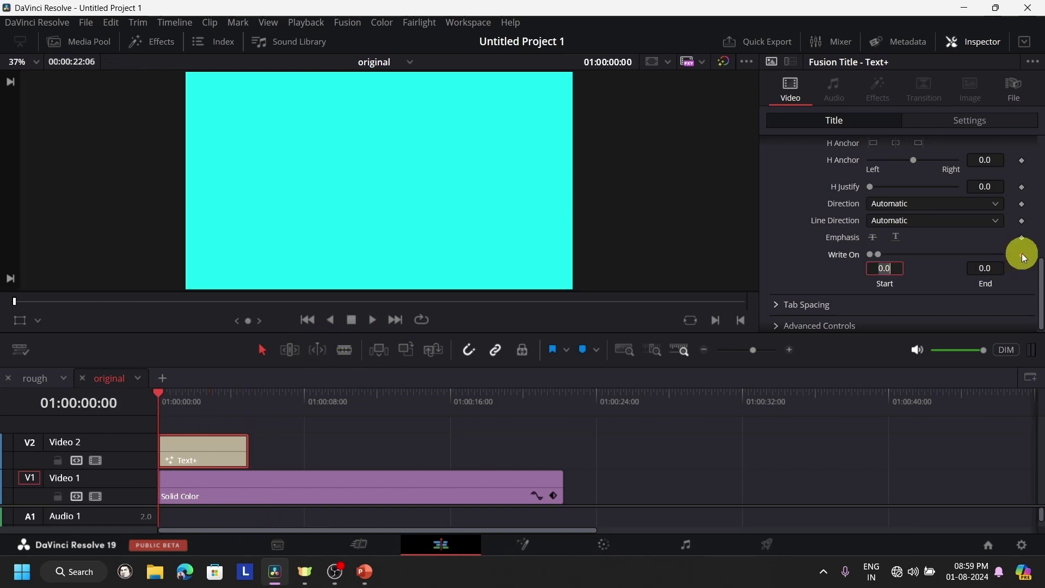
# Clear the title's Write On animation to restore the full text, and show its Layout settings with the playhead at 01:00:02:11
pyautogui.click(962, 237)
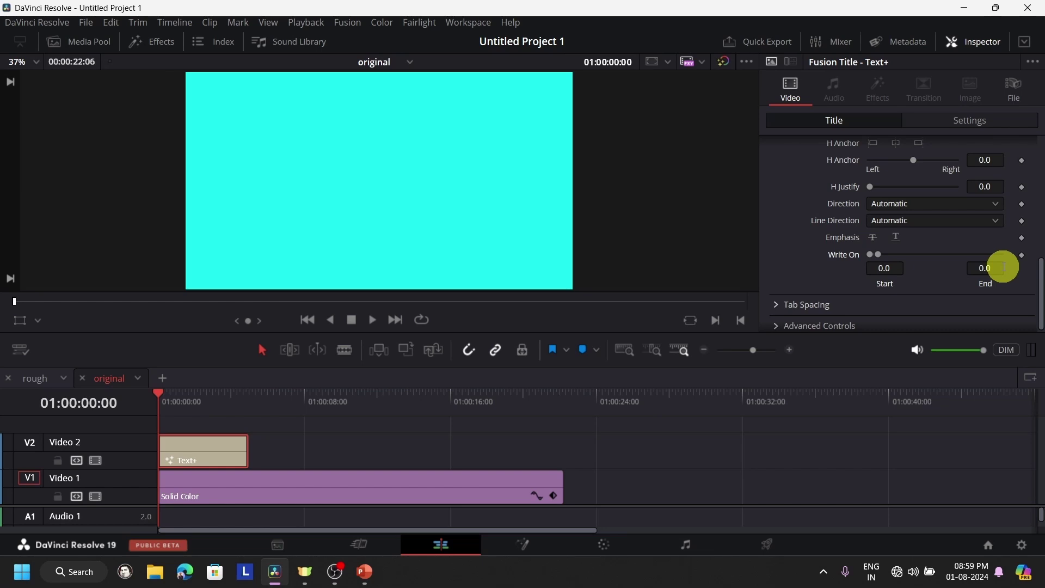
pyautogui.scroll(5, 1004, 261)
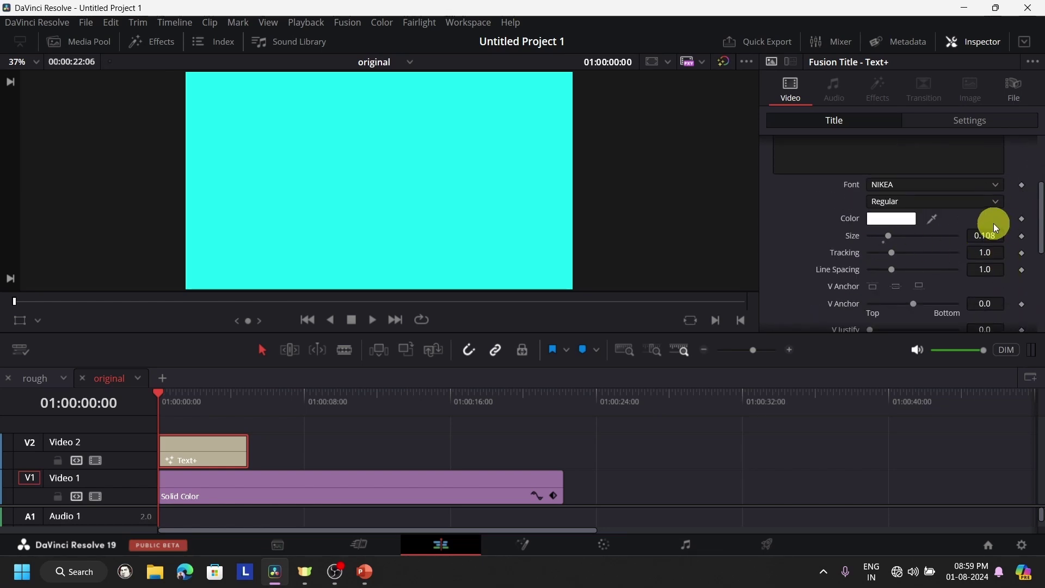
pyautogui.scroll(3, 994, 223)
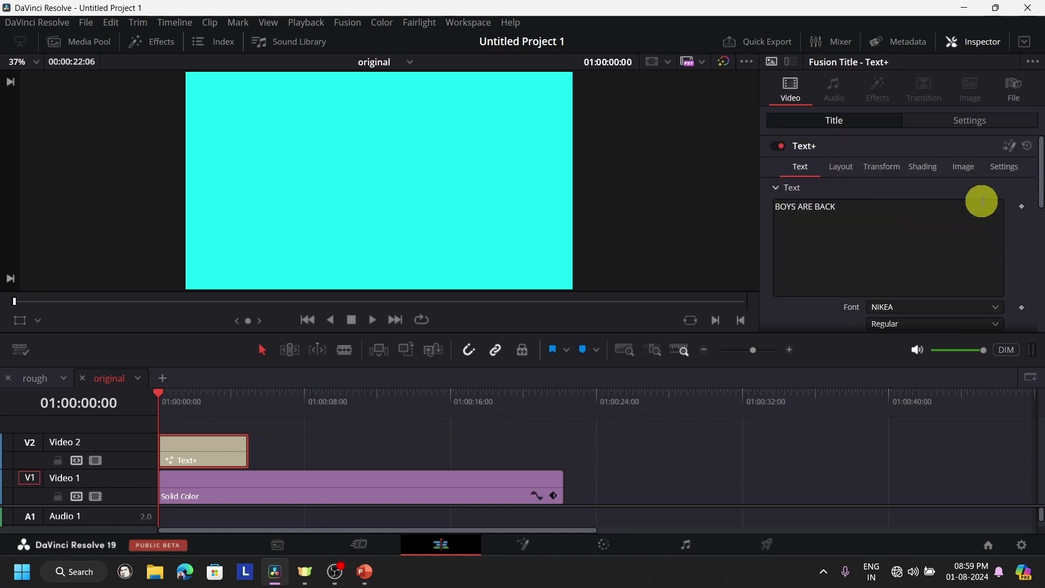
pyautogui.click(850, 165)
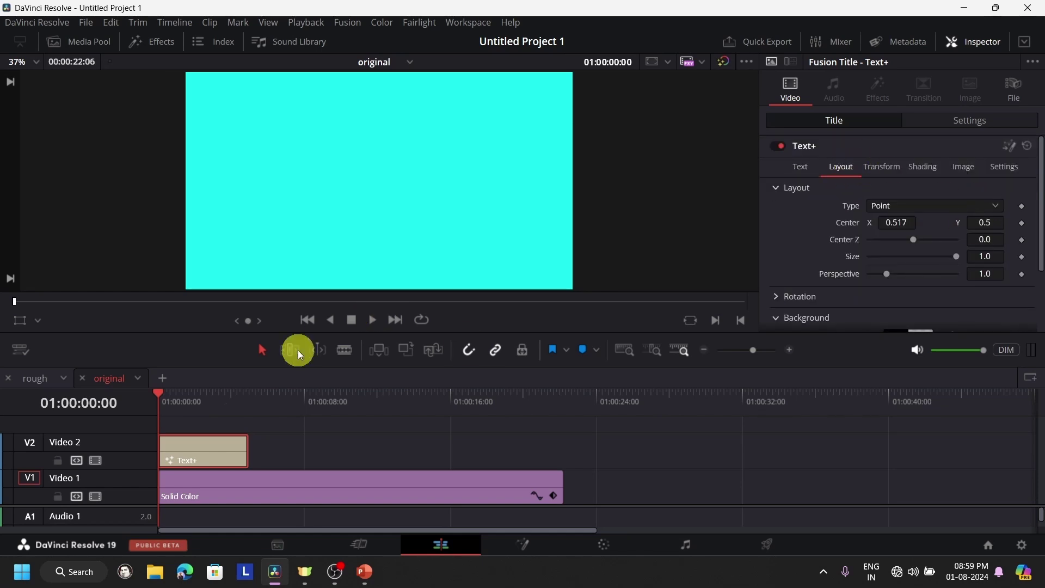
pyautogui.click(202, 405)
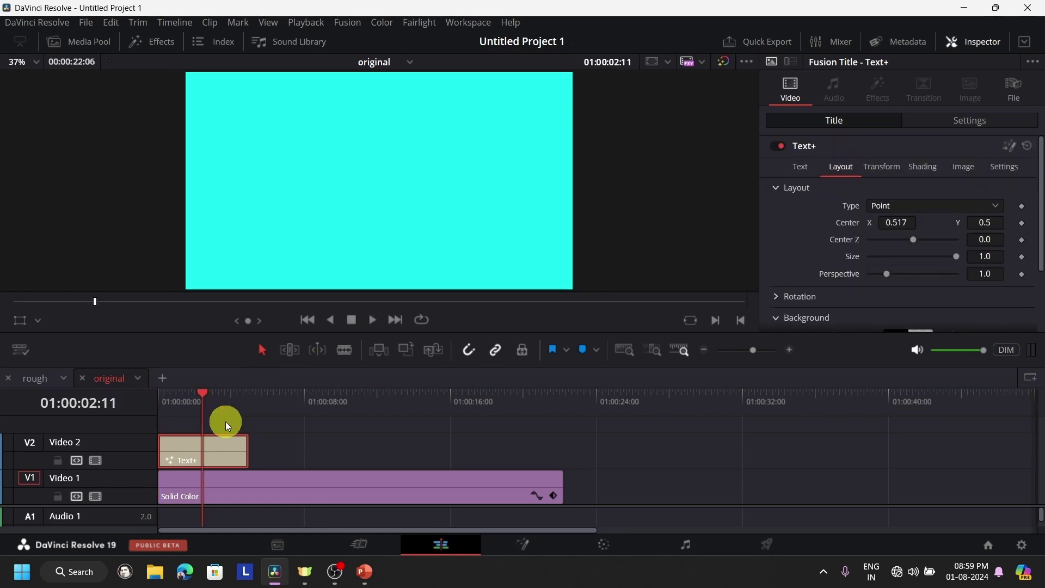
pyautogui.click(853, 163)
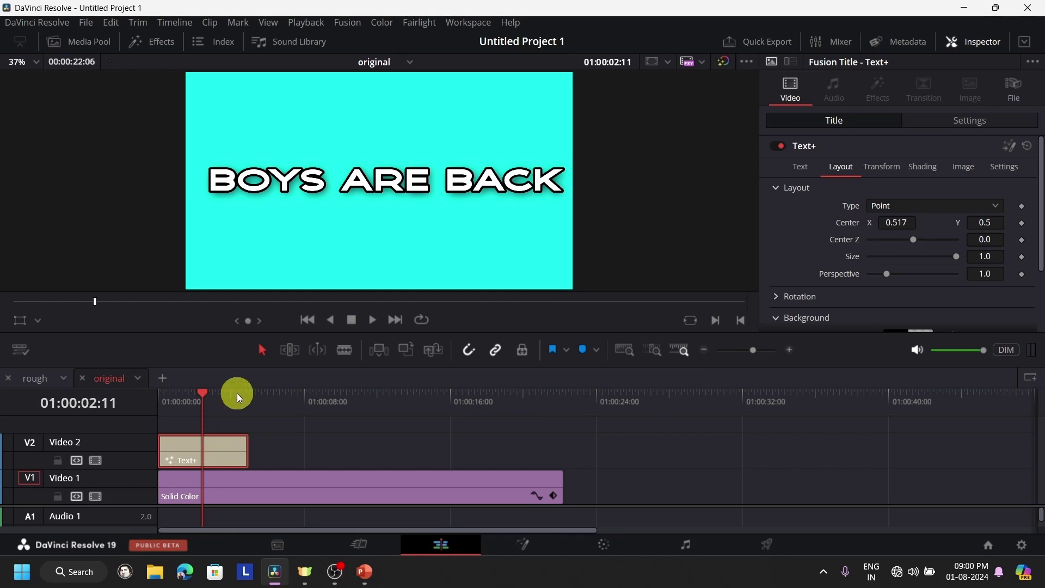
# Keyframe the title's Center at 01:00:02:11, and set it to X -0.234, Y -0.05 at 01:00:00:16
pyautogui.click(1022, 223)
pyautogui.moveTo(205, 402); pyautogui.dragTo(169, 403)
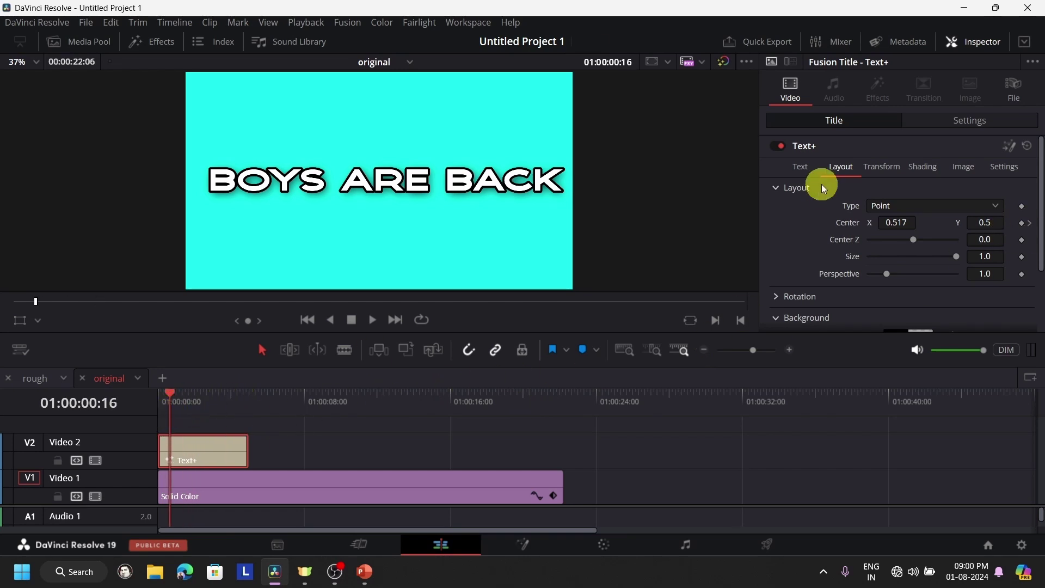
pyautogui.moveTo(900, 227); pyautogui.dragTo(386, 297)
pyautogui.moveTo(986, 222); pyautogui.dragTo(611, 275)
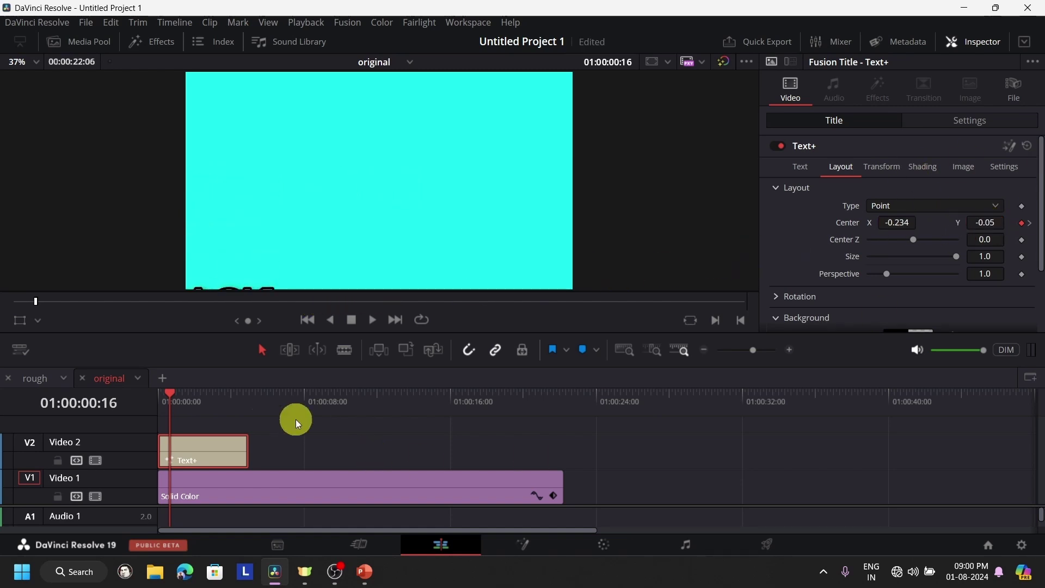
# Play back the title's position animation from the timeline's start and stop it
pyautogui.moveTo(170, 397); pyautogui.dragTo(123, 399)
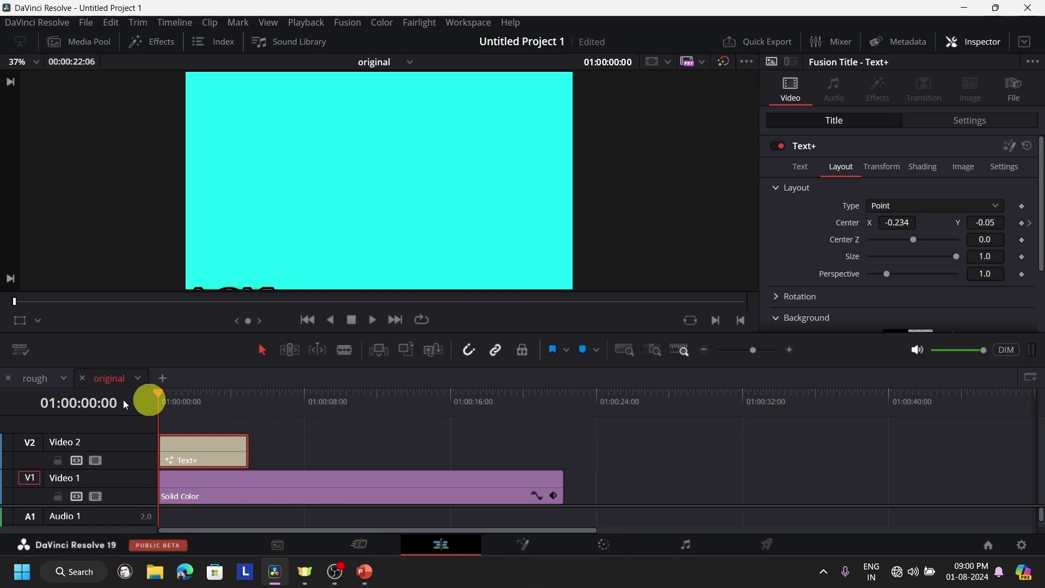
pyautogui.click(366, 323)
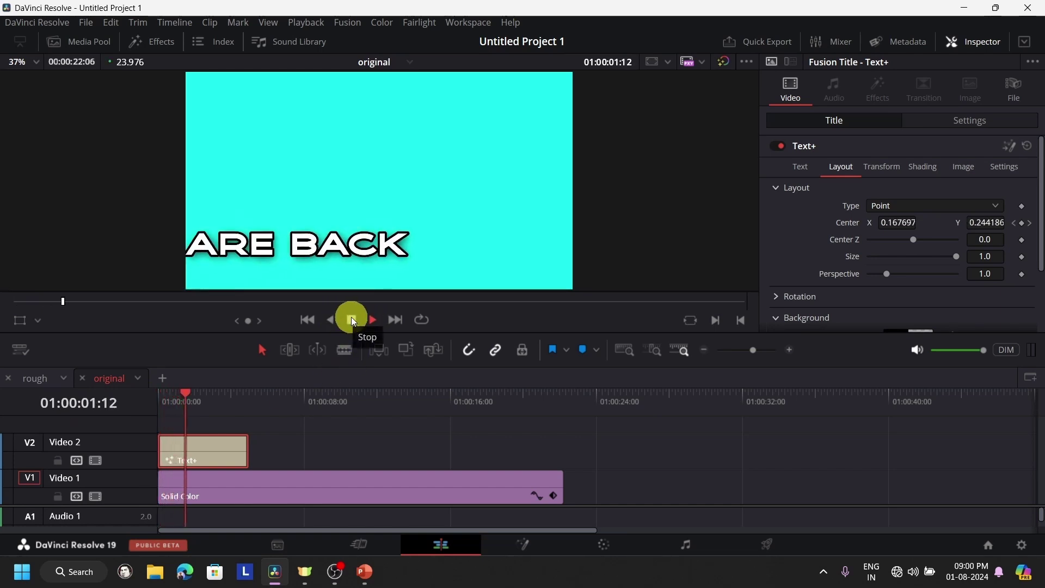
pyautogui.click(351, 320)
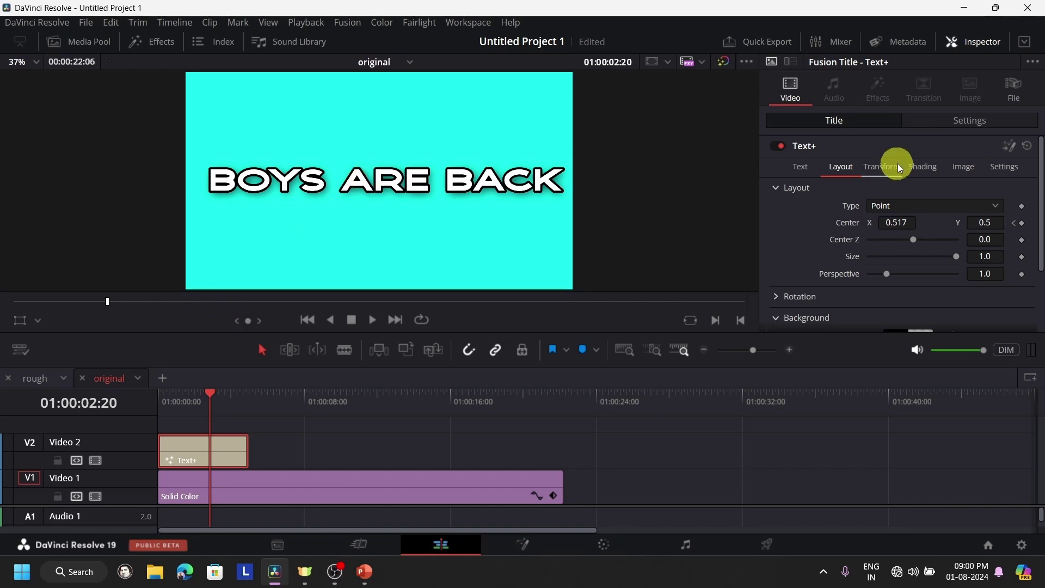
# Reset the title's Center to X 0.5, Y 0.5 and return to its Text settings
pyautogui.doubleClick(850, 224)
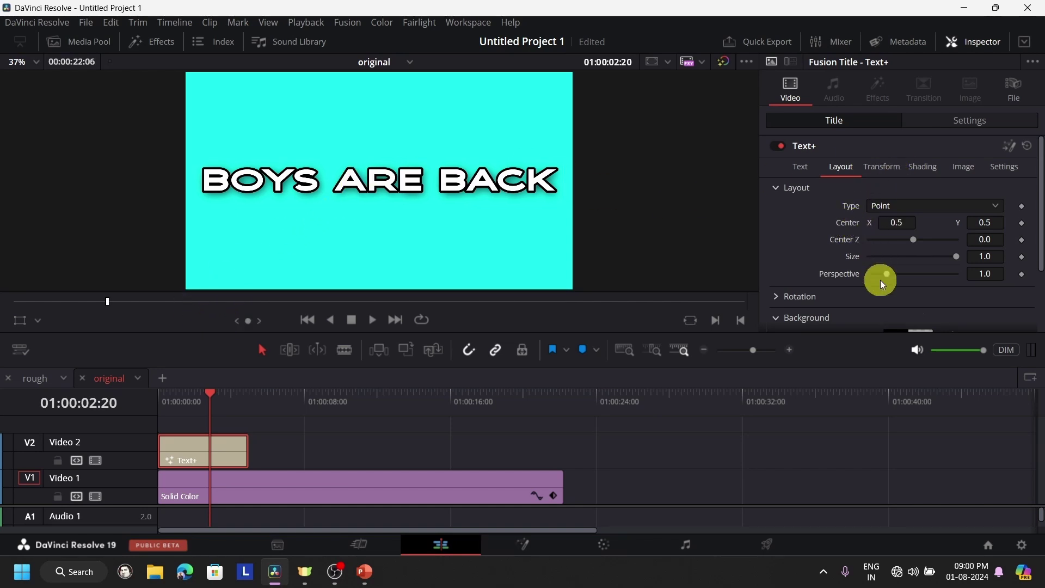
pyautogui.click(790, 92)
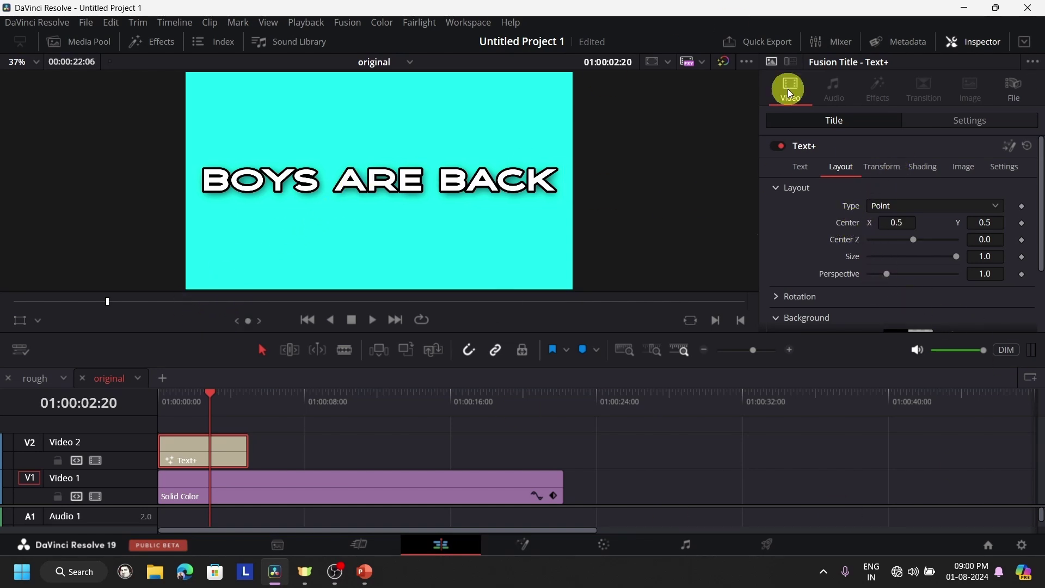
pyautogui.click(792, 165)
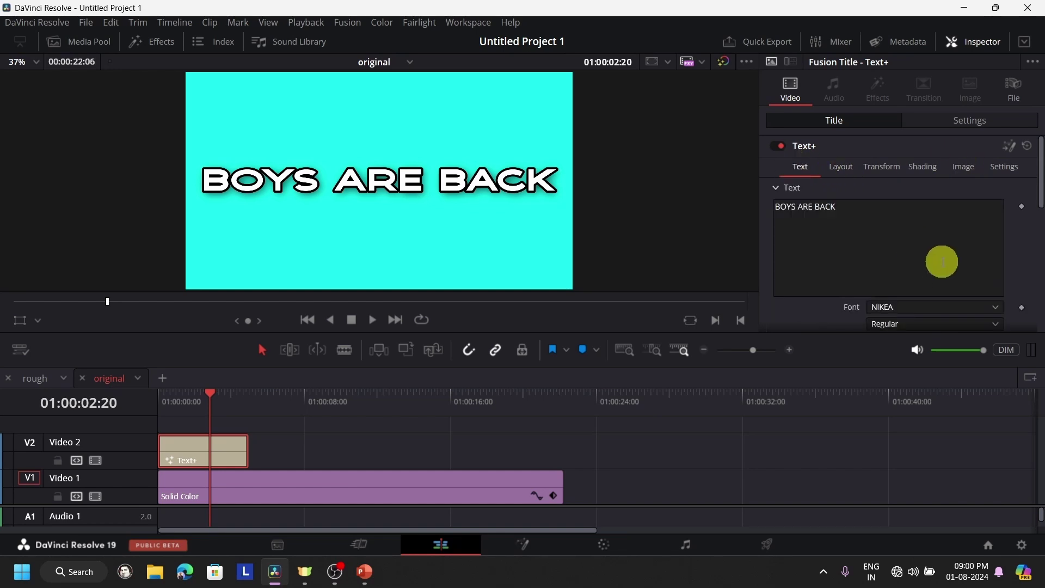
# Try narrowing the title's letter spacing to Tracking 0.945, and reset it to 1.0
pyautogui.scroll(-3, 947, 261)
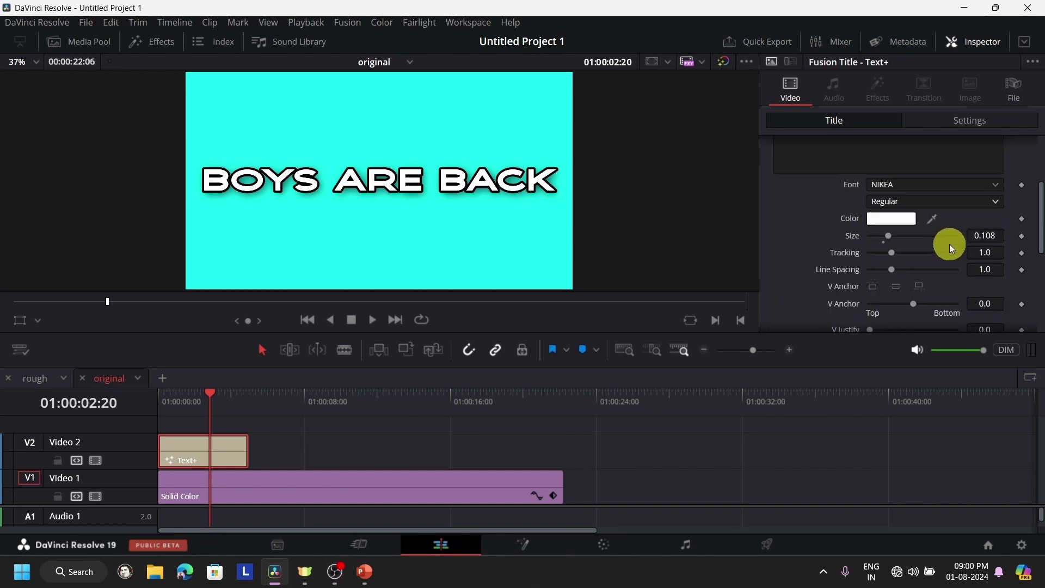
pyautogui.scroll(-1, 949, 244)
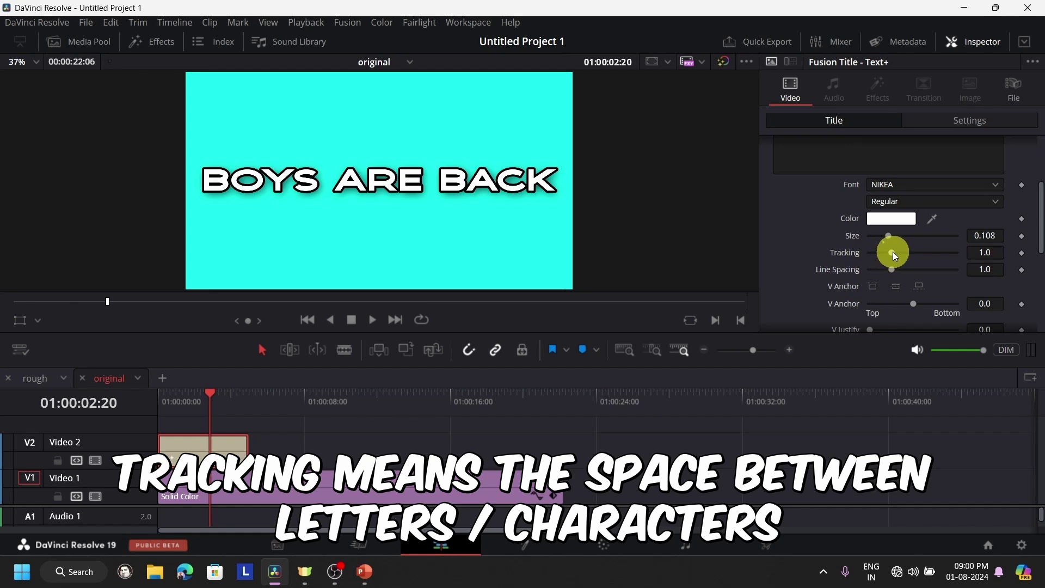
pyautogui.moveTo(892, 252)
pyautogui.mouseDown()
pyautogui.moveTo(979, 252)
pyautogui.moveTo(821, 266)
pyautogui.moveTo(919, 263)
pyautogui.moveTo(891, 263)
pyautogui.mouseUp()
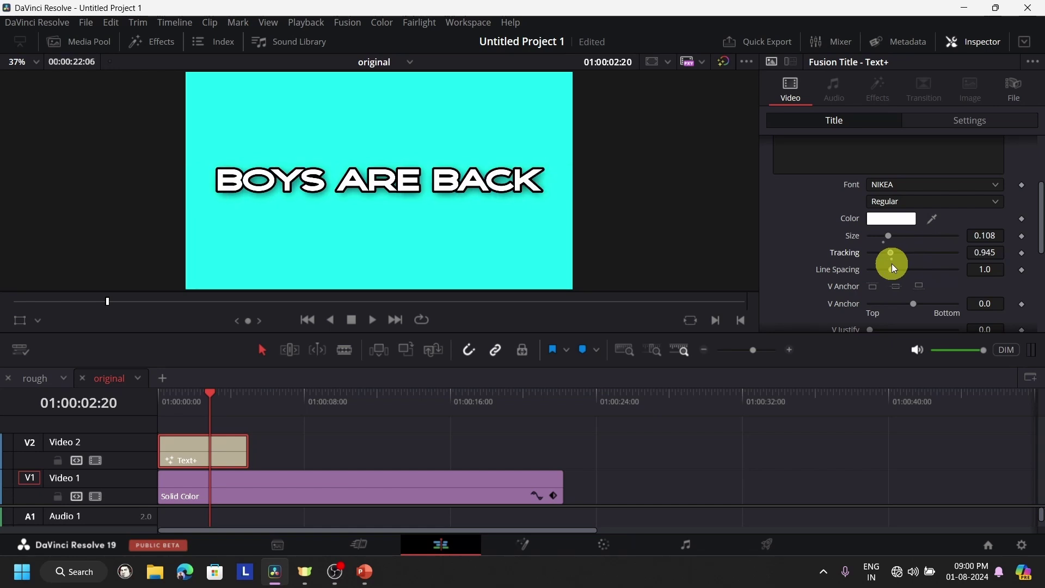
pyautogui.doubleClick(854, 260)
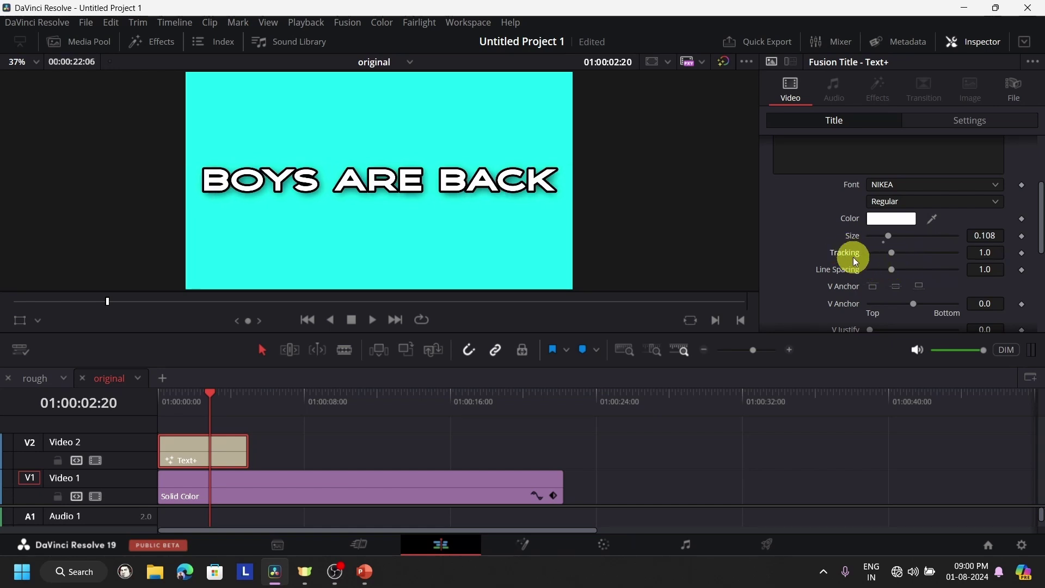
pyautogui.click(217, 401)
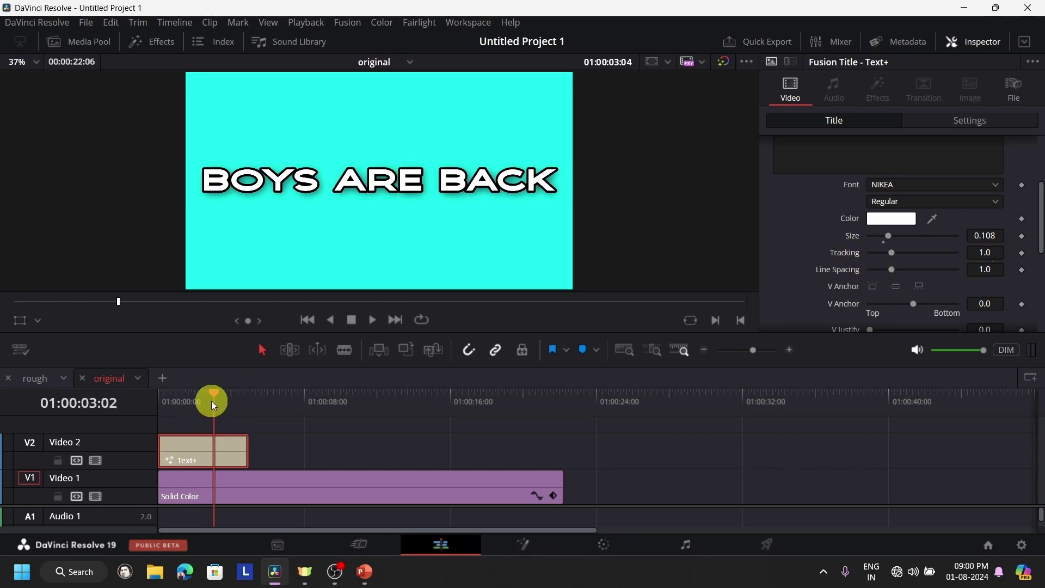
pyautogui.press('Home')
pyautogui.click(1021, 236)
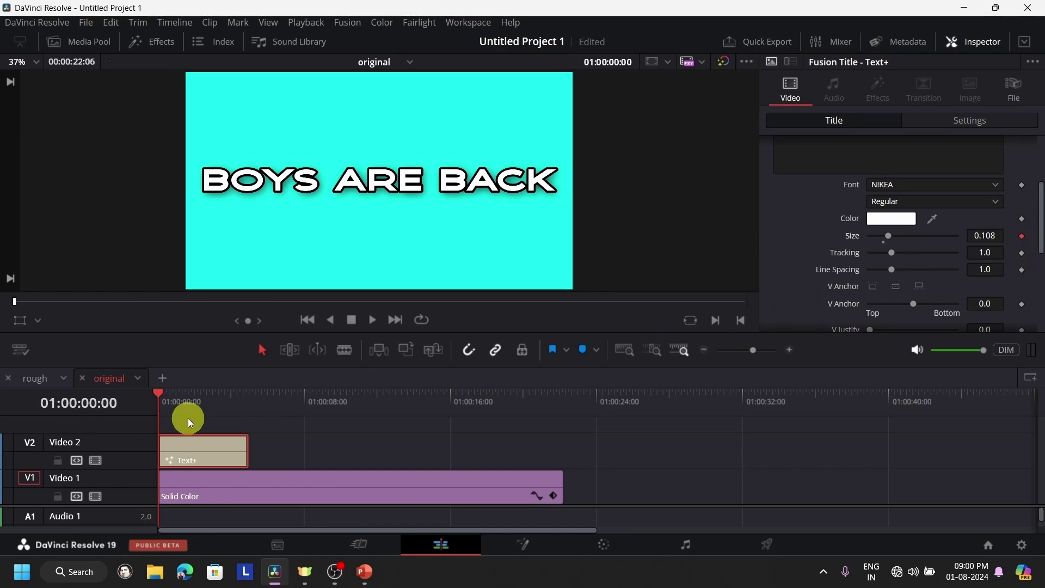
pyautogui.click(212, 401)
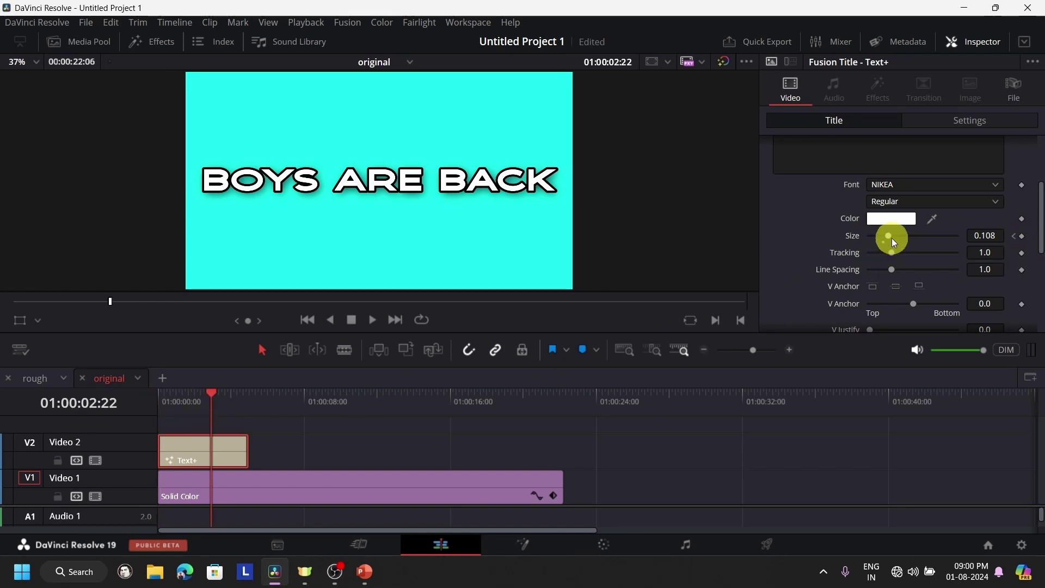
pyautogui.moveTo(887, 237); pyautogui.dragTo(1002, 239)
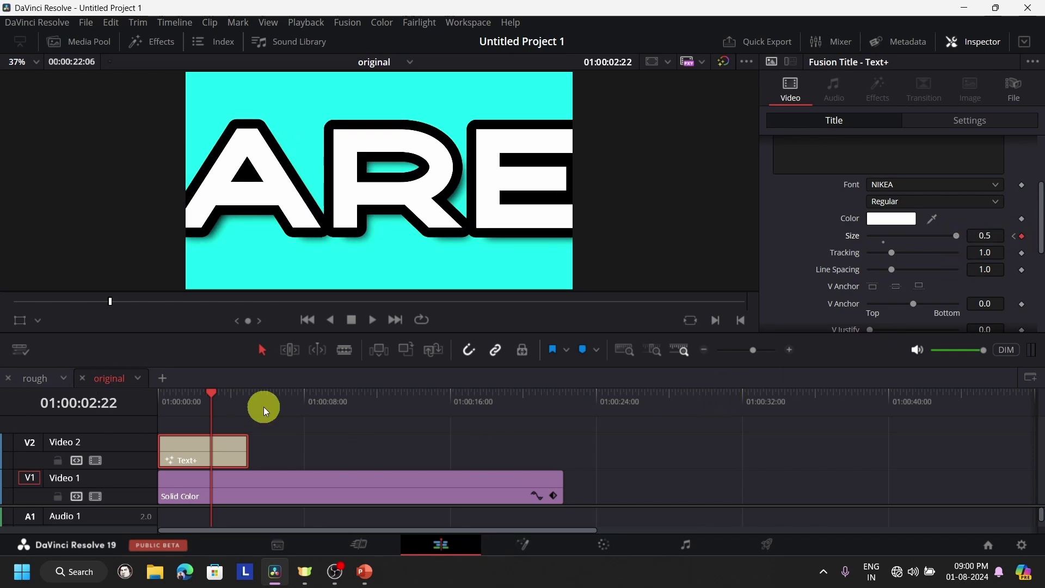
pyautogui.moveTo(214, 401); pyautogui.dragTo(215, 401)
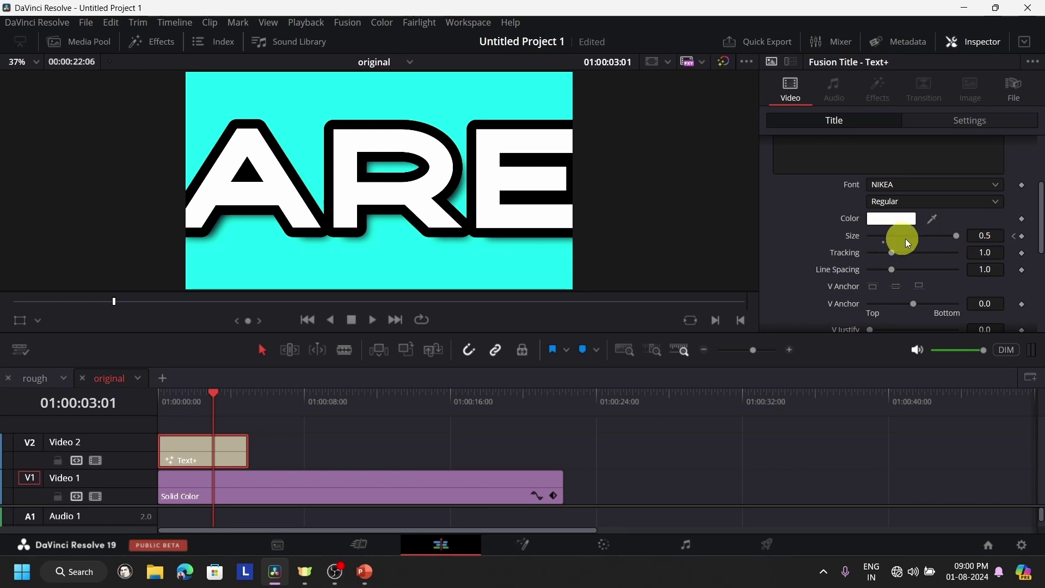
pyautogui.doubleClick(857, 234)
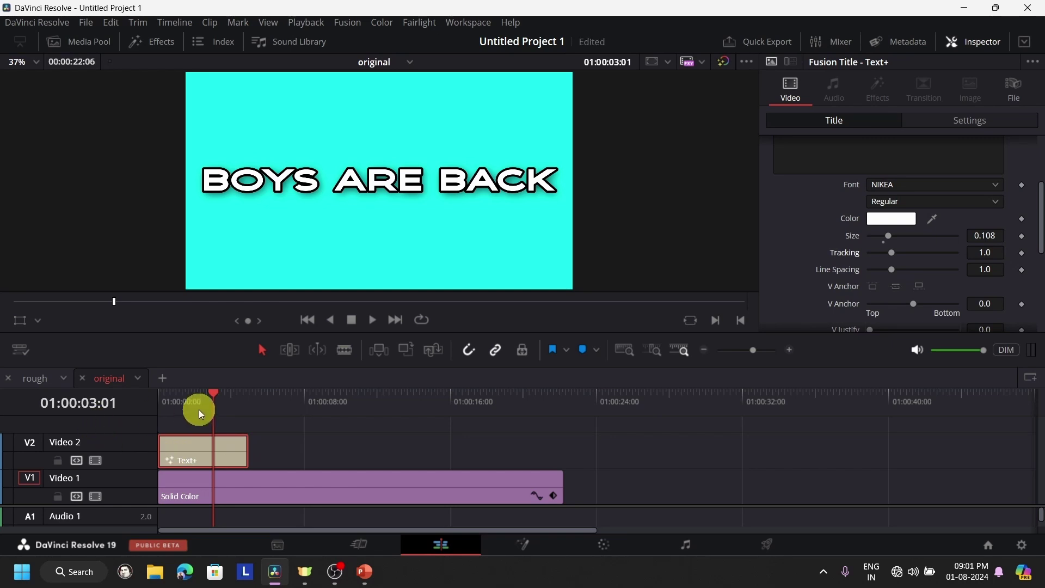
# Keyframe the title's Tracking at 1.0 at the timeline's start and 4.0 at 01:00:02:21
pyautogui.moveTo(213, 402); pyautogui.dragTo(158, 401)
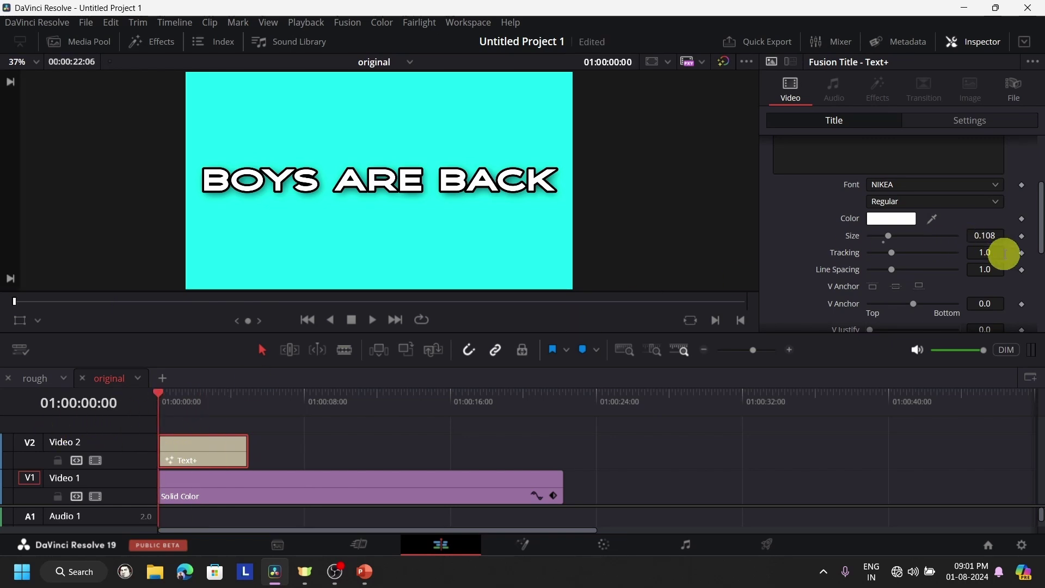
pyautogui.click(1023, 254)
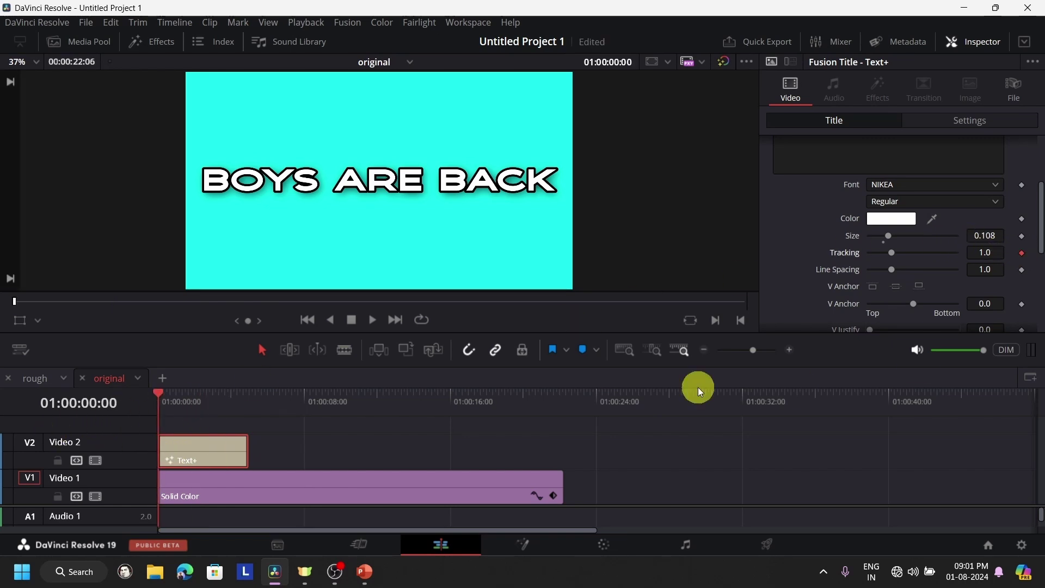
pyautogui.click(208, 402)
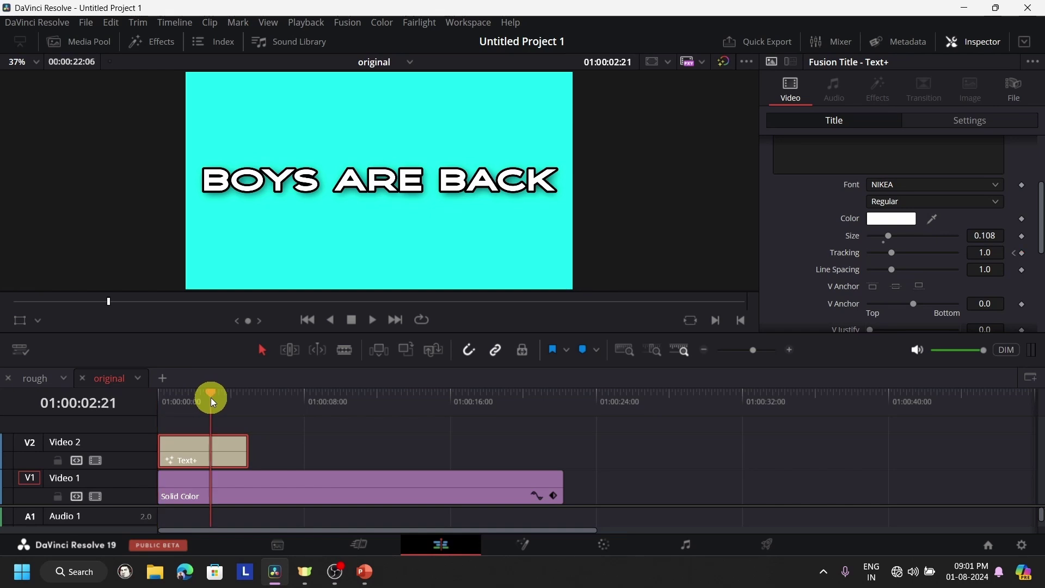
pyautogui.moveTo(891, 257); pyautogui.dragTo(1031, 254)
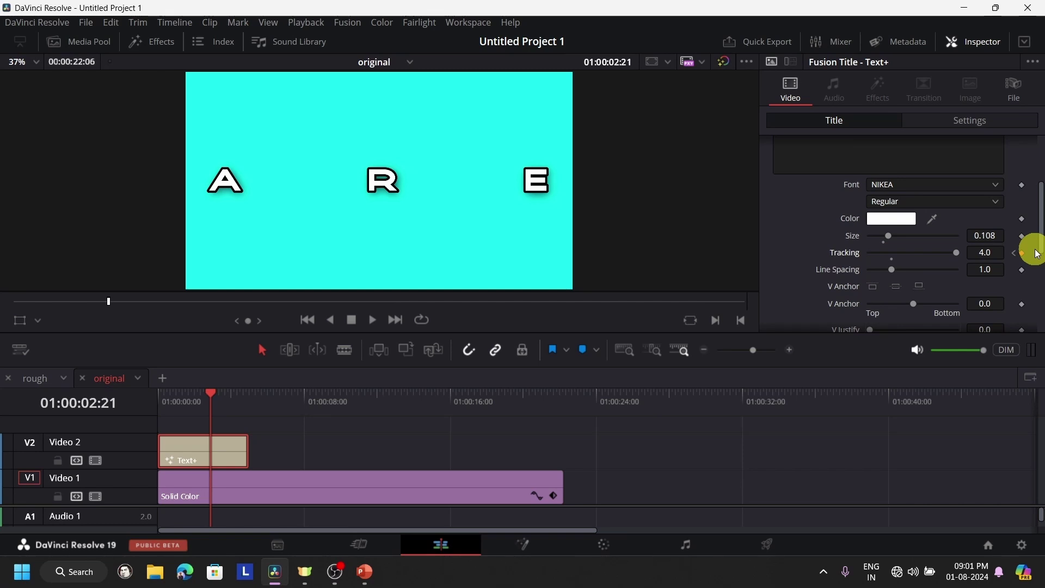
# Play back the title's letter-spacing animation from the timeline's start
pyautogui.moveTo(210, 399); pyautogui.dragTo(22, 403)
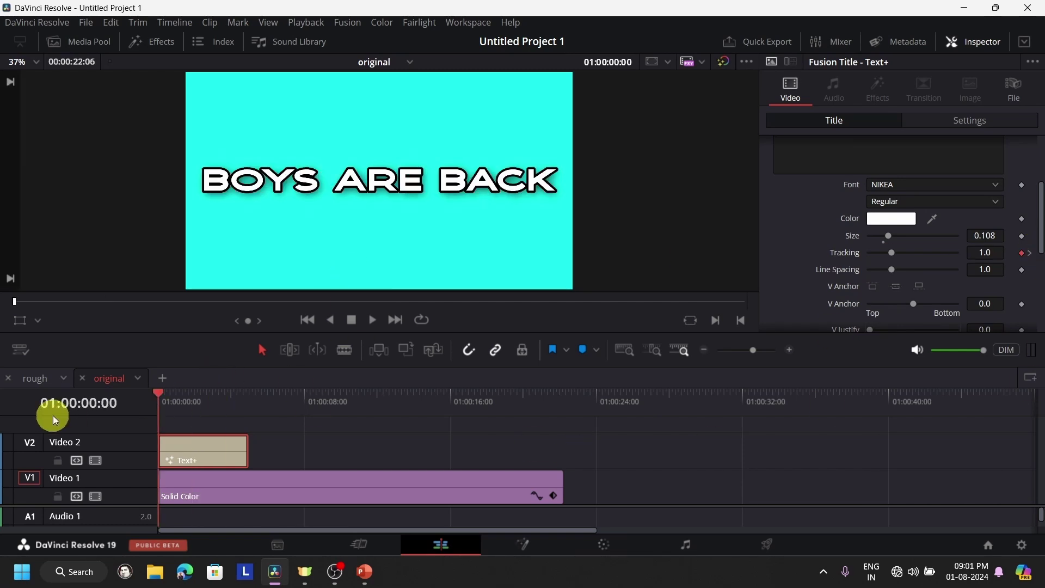
pyautogui.click(374, 320)
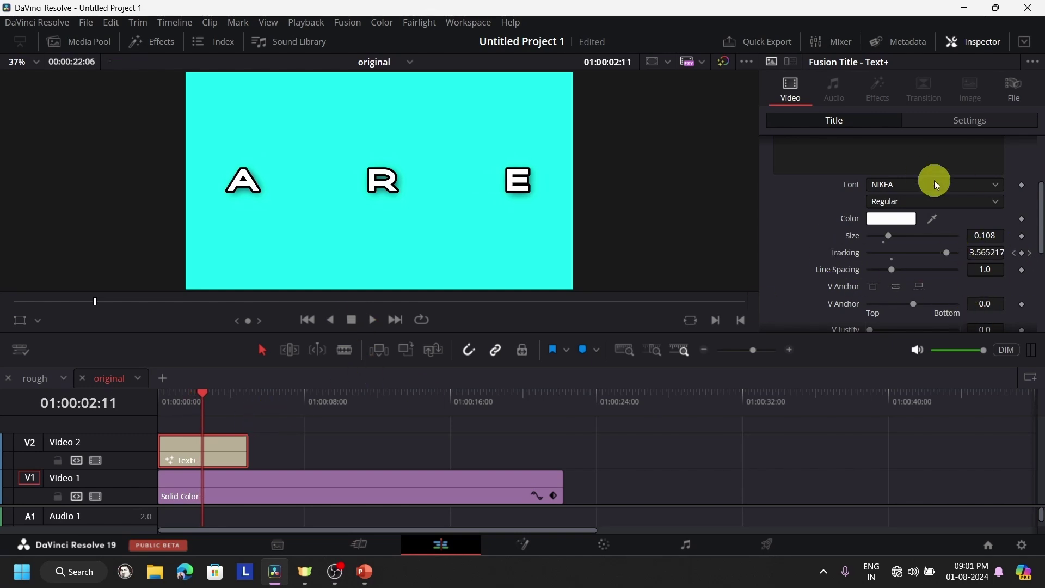
# Keyframe the title's Size at 0.0241 on the first Tracking keyframe and 0.5 on the second, and return to the timeline's start
pyautogui.click(1011, 252)
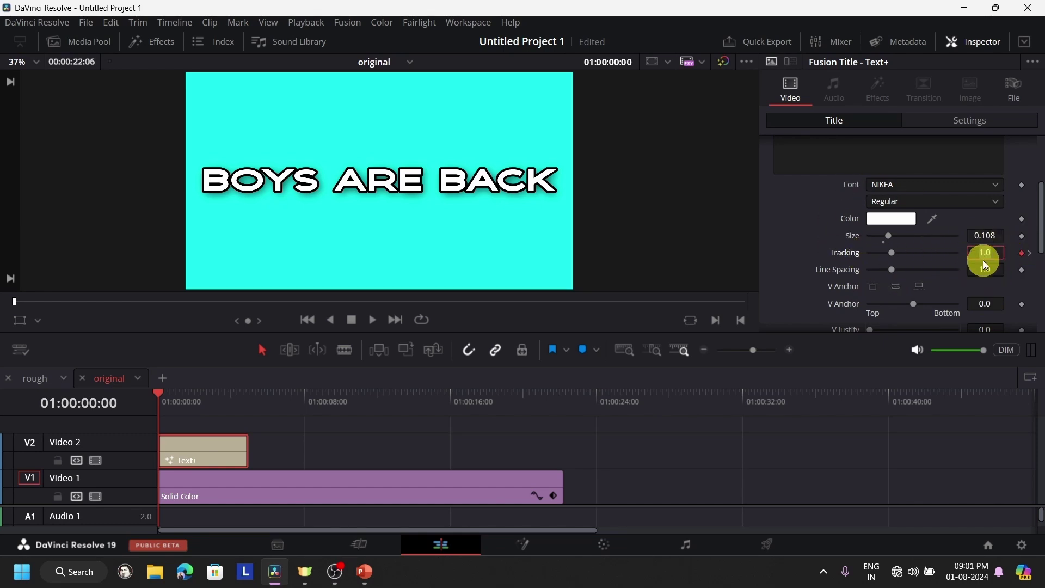
pyautogui.click(1021, 238)
pyautogui.moveTo(984, 235); pyautogui.dragTo(412, 259)
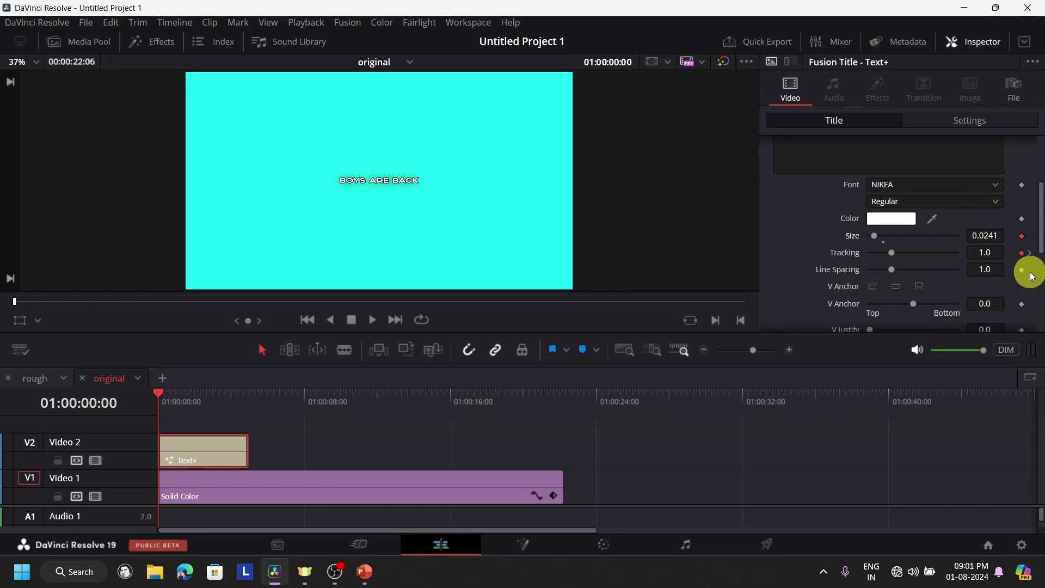
pyautogui.click(1032, 254)
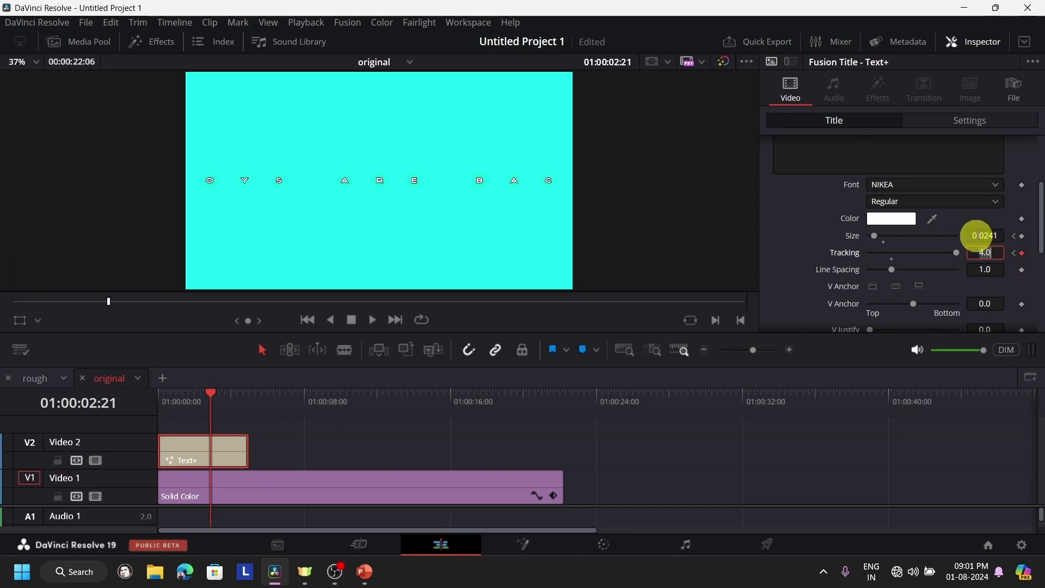
pyautogui.moveTo(876, 240); pyautogui.dragTo(1015, 233)
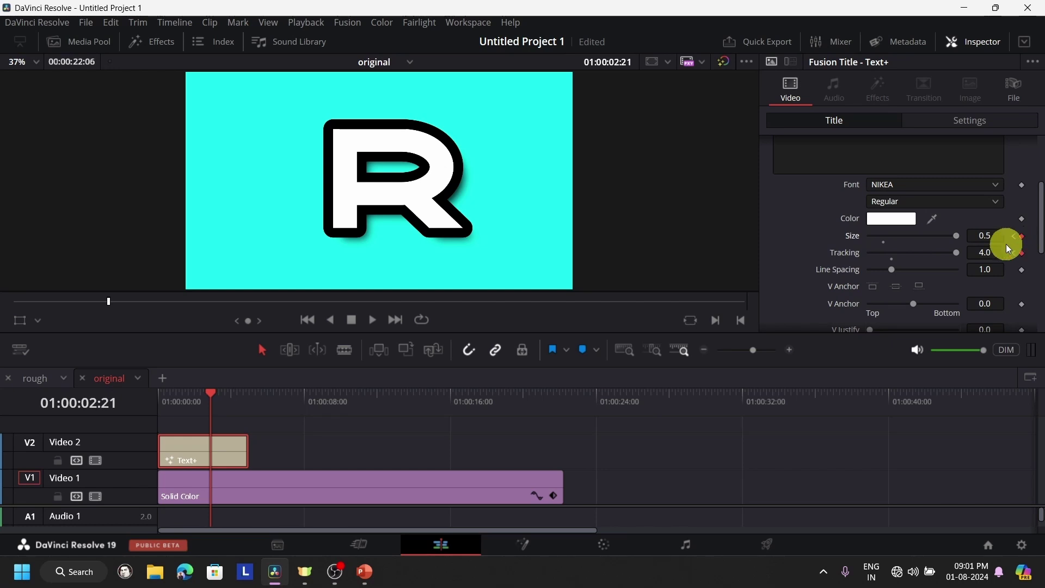
pyautogui.moveTo(214, 410); pyautogui.dragTo(126, 436)
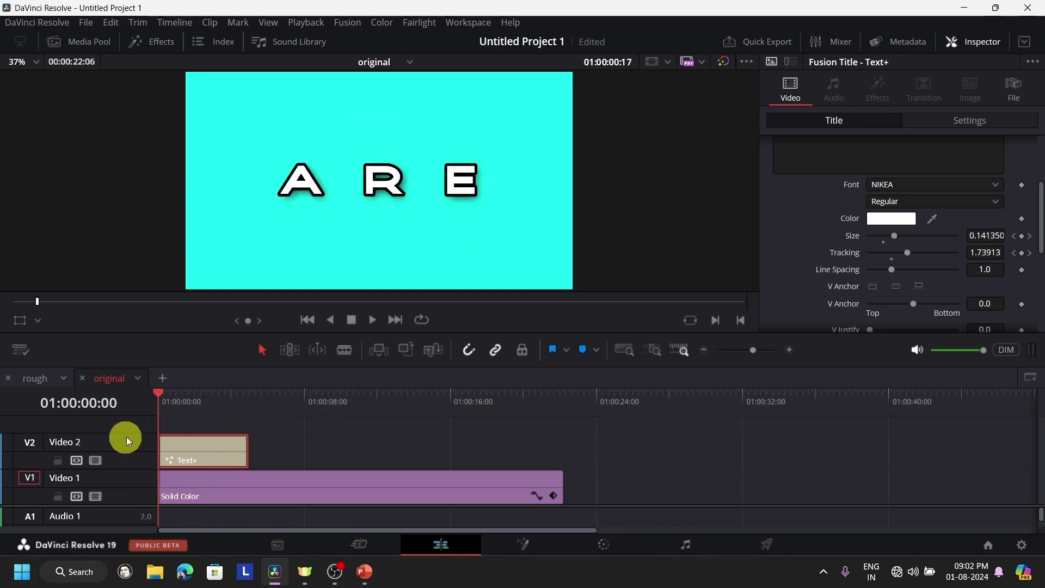
# Play back the title's combined size and letter-spacing animation from the timeline's start
pyautogui.click(370, 322)
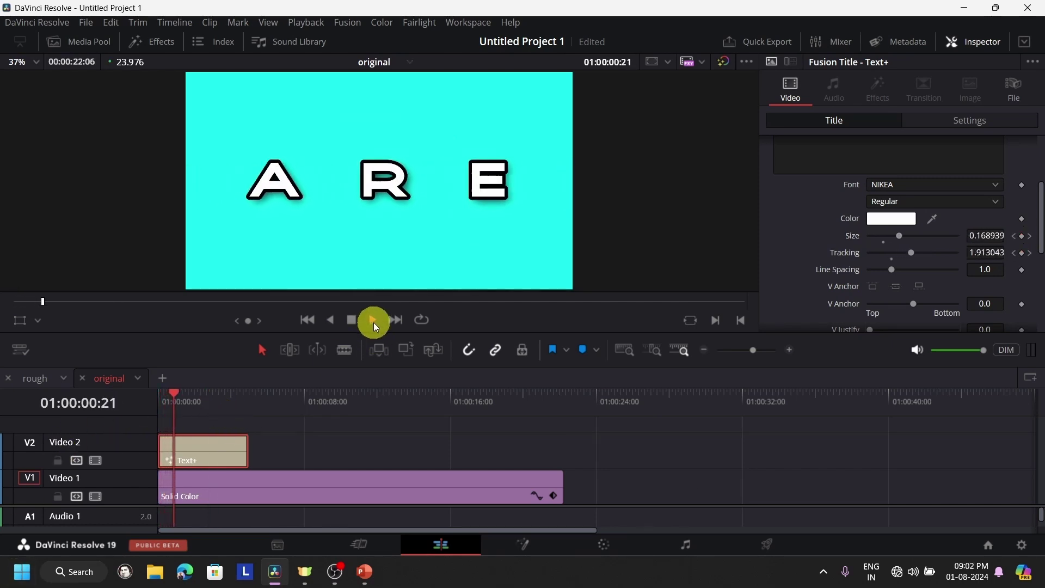
pyautogui.click(351, 320)
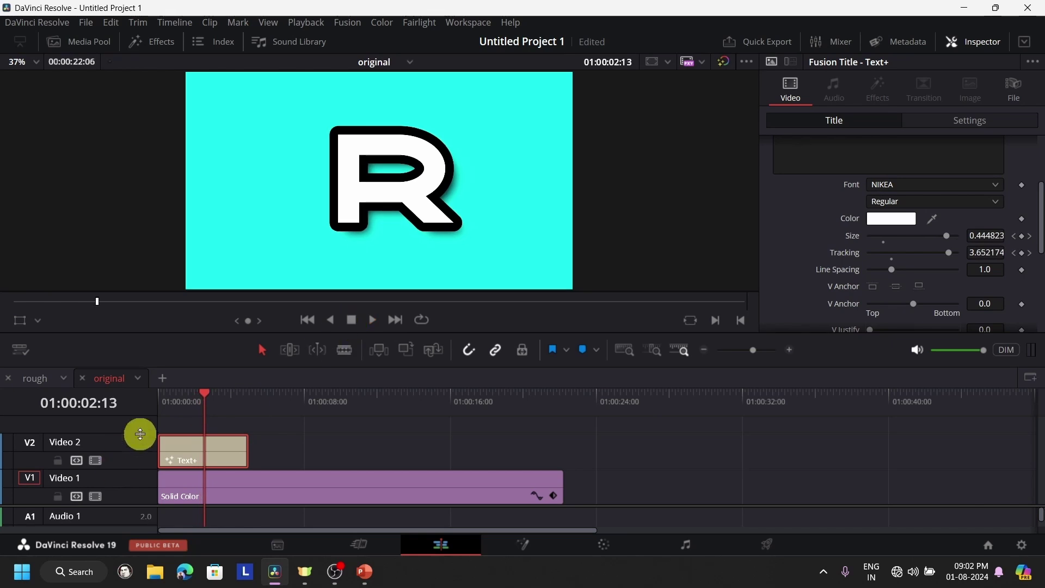
pyautogui.moveTo(210, 403); pyautogui.dragTo(71, 417)
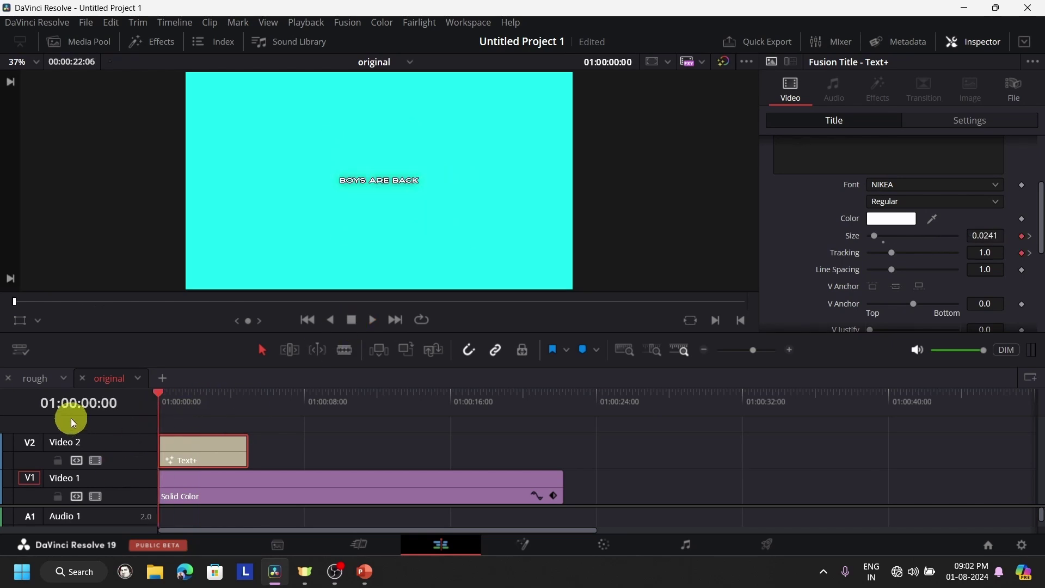
pyautogui.click(371, 323)
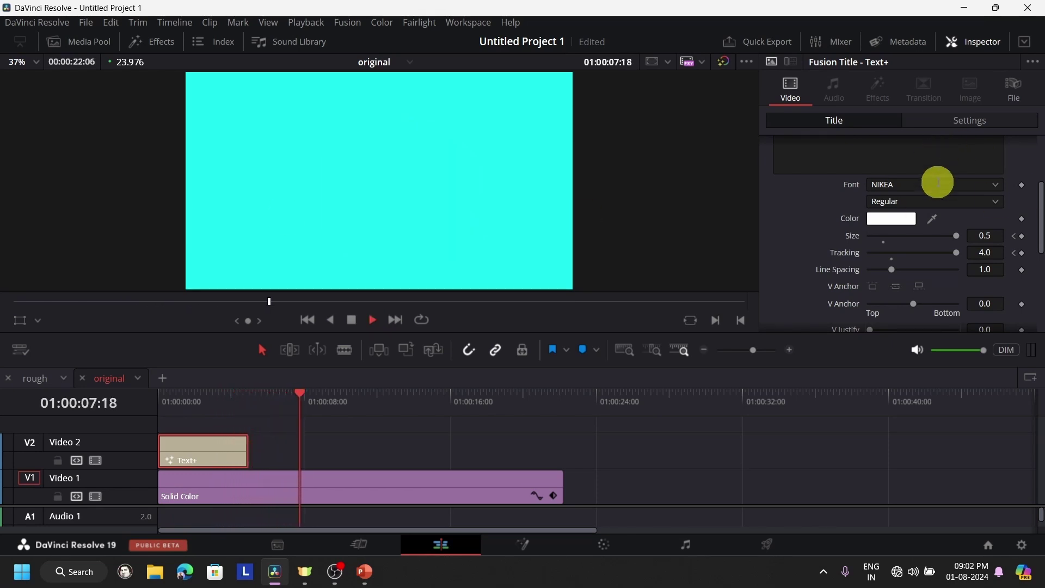
# Look through the title's remaining text settings, from V Anchor down to Write On, and stop the playback
pyautogui.scroll(3, 938, 232)
pyautogui.scroll(-6, 937, 232)
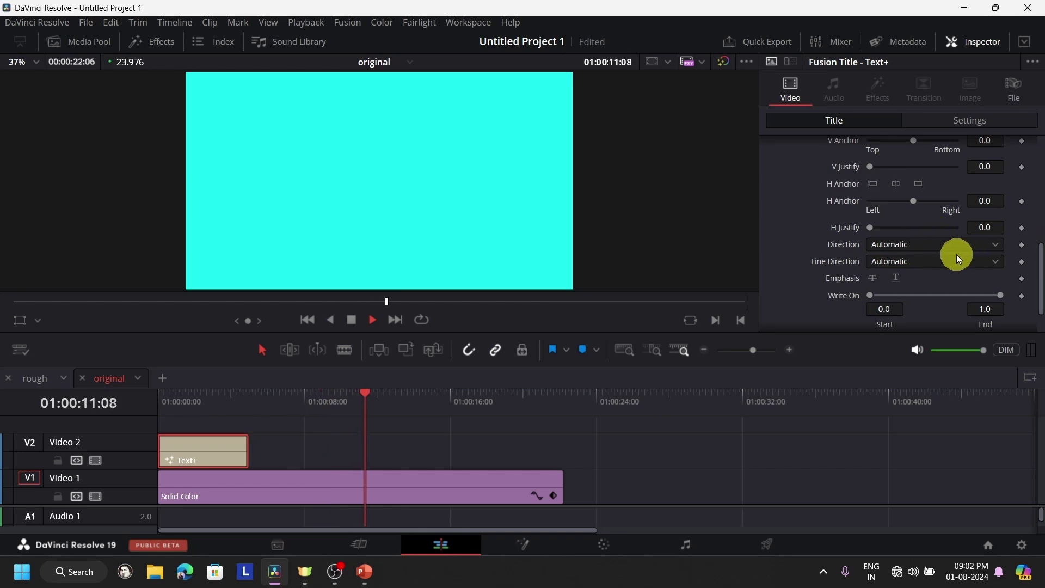
pyautogui.scroll(3, 956, 255)
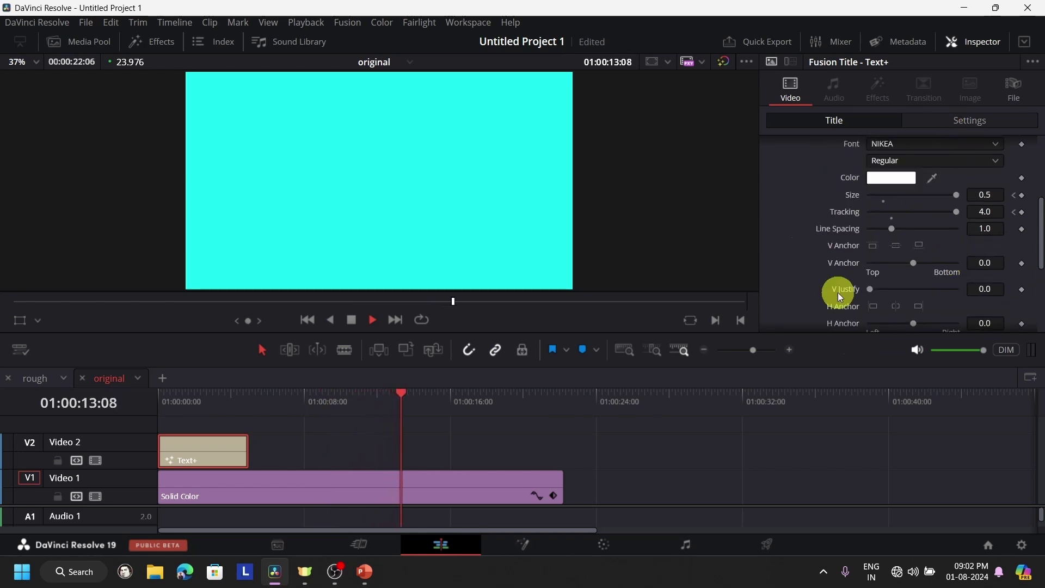
pyautogui.scroll(-5, 939, 220)
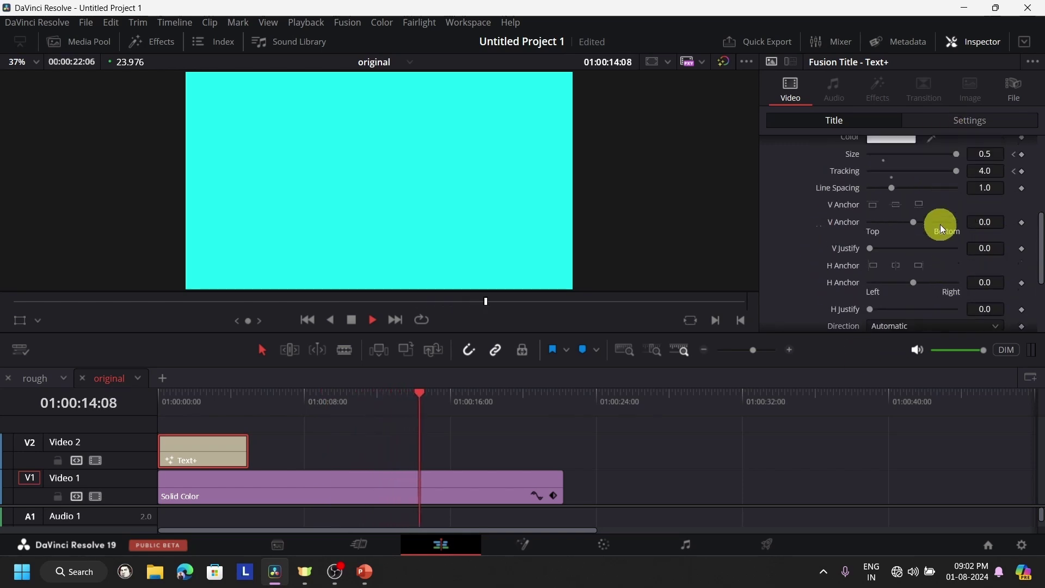
pyautogui.click(352, 318)
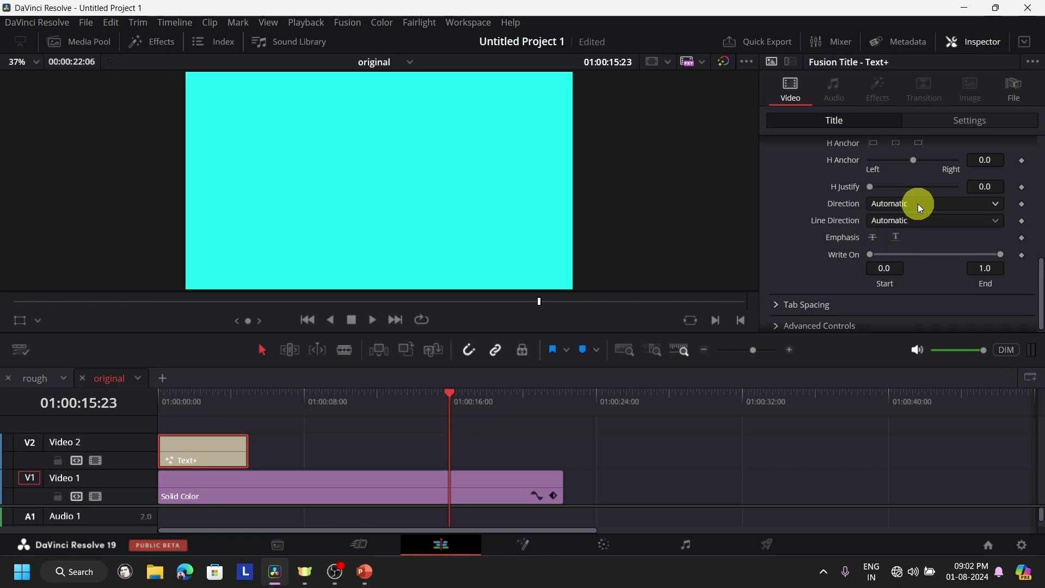
pyautogui.moveTo(450, 397); pyautogui.dragTo(5, 460)
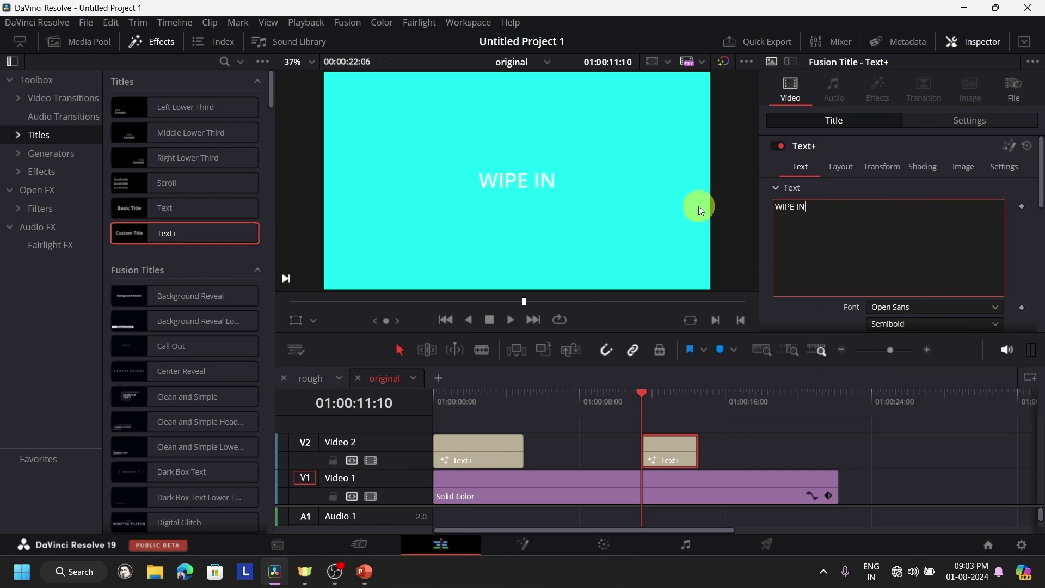
# Delete all clips from the original timeline and return the playhead to its start
pyautogui.scroll(-5, 914, 256)
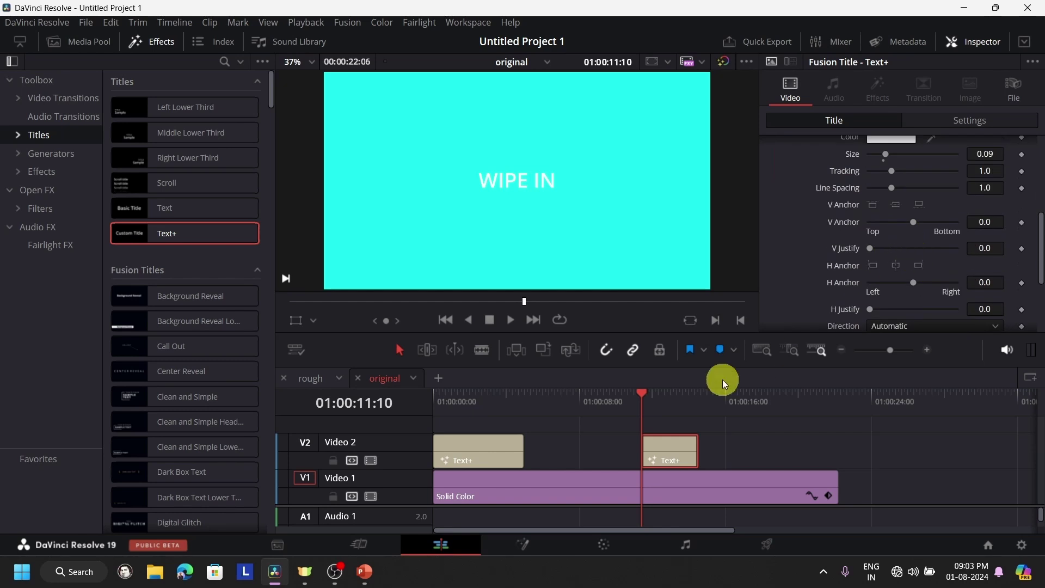
pyautogui.click(673, 400)
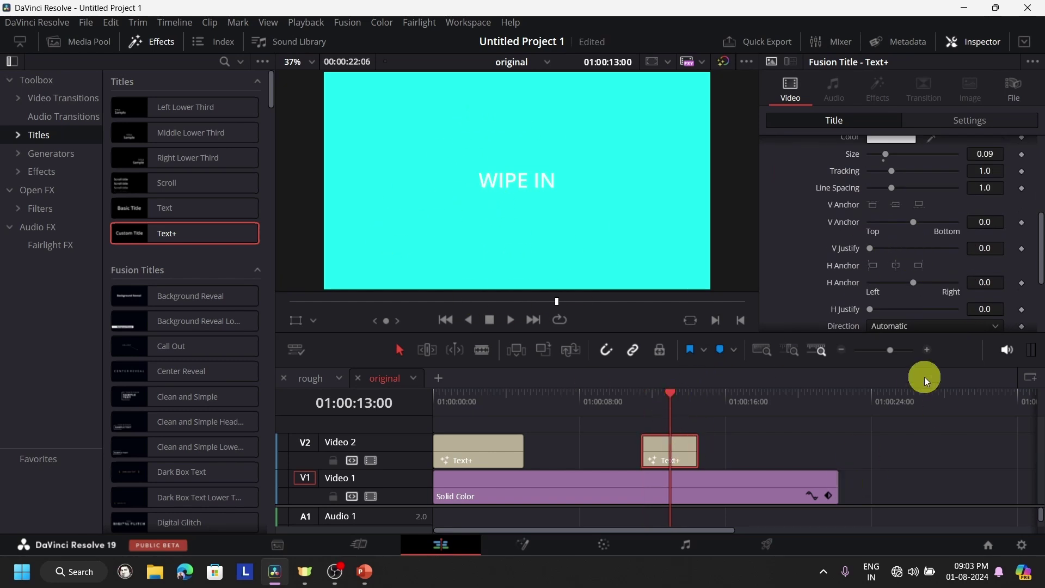
pyautogui.moveTo(935, 478); pyautogui.dragTo(392, 429)
pyautogui.press('Delete')
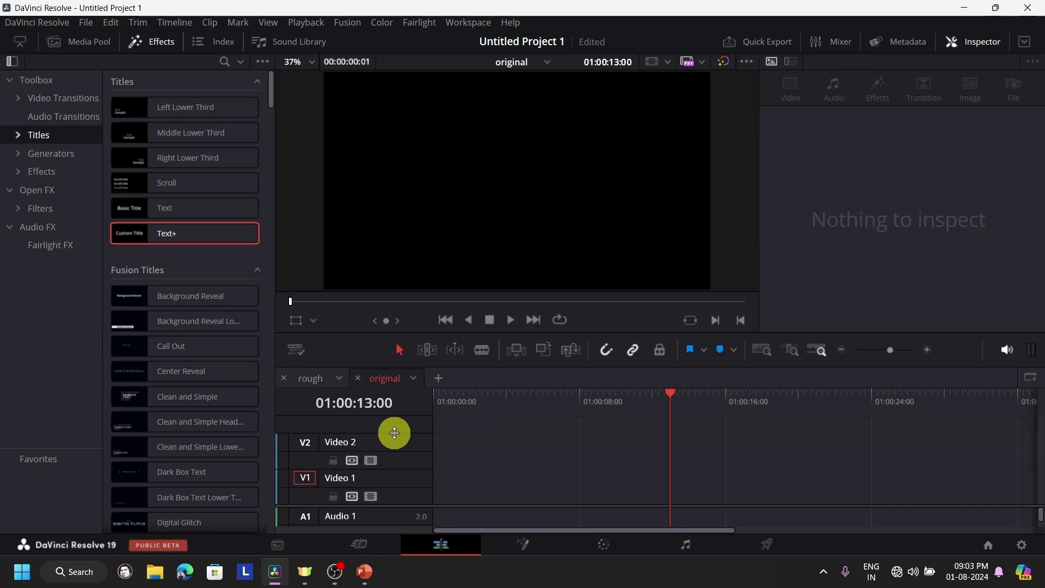
pyautogui.moveTo(674, 394); pyautogui.dragTo(214, 475)
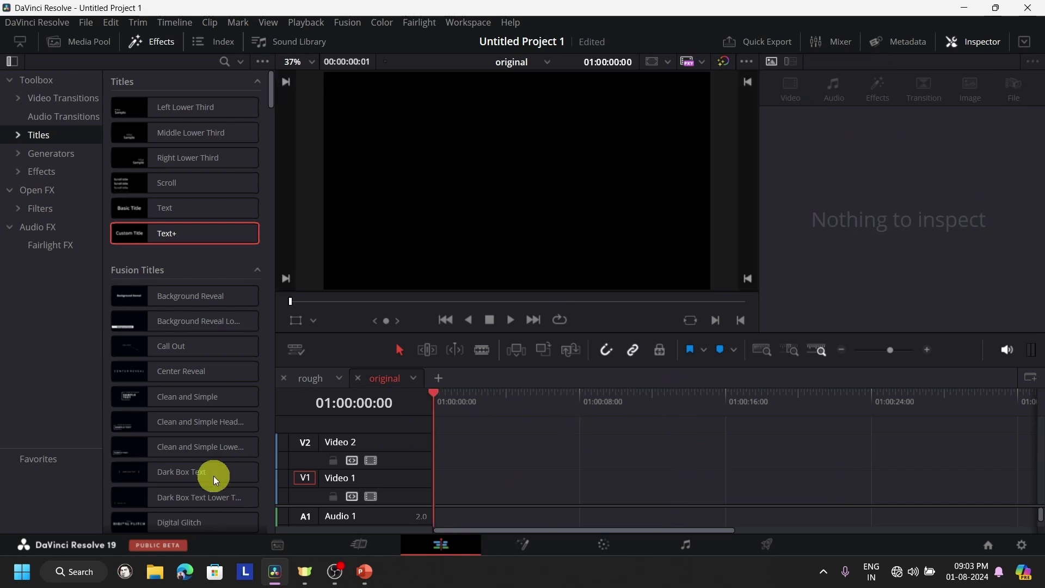
pyautogui.click(157, 42)
pyautogui.click(98, 41)
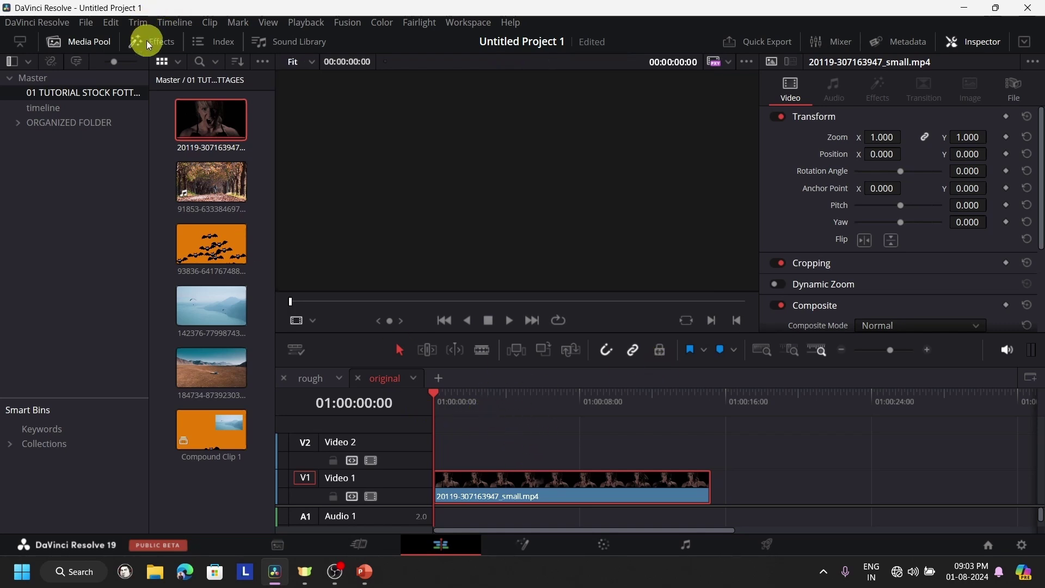
pyautogui.click(146, 42)
pyautogui.click(109, 41)
pyautogui.moveTo(165, 233); pyautogui.dragTo(476, 452)
pyautogui.click(474, 460)
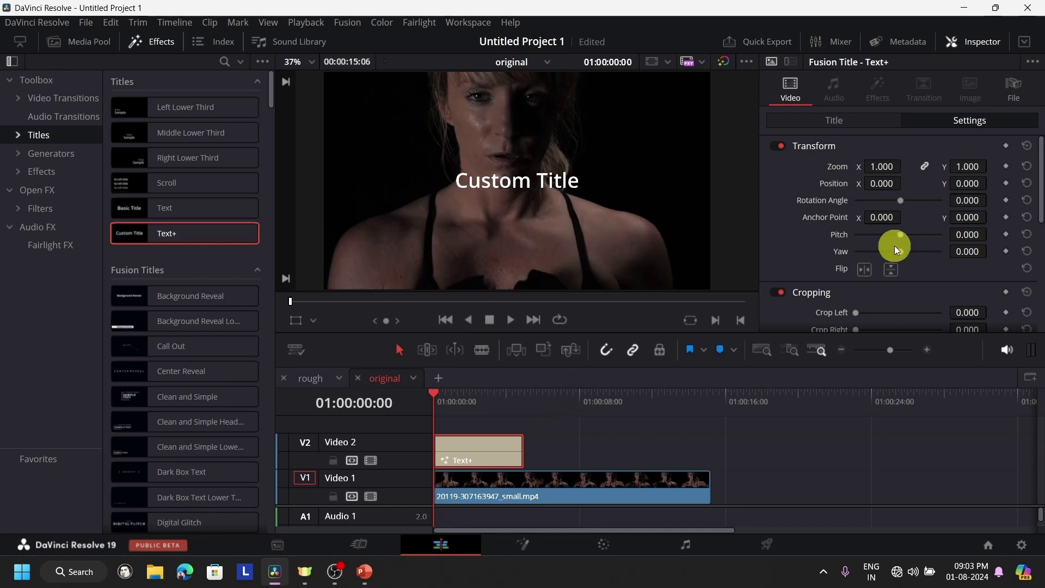
# Examine the new title's Transform, Cropping, Dynamic Zoom and Composite settings alongside its text options, with the playhead at 01:00:03:03
pyautogui.scroll(-3, 896, 246)
pyautogui.scroll(3, 893, 245)
pyautogui.click(489, 432)
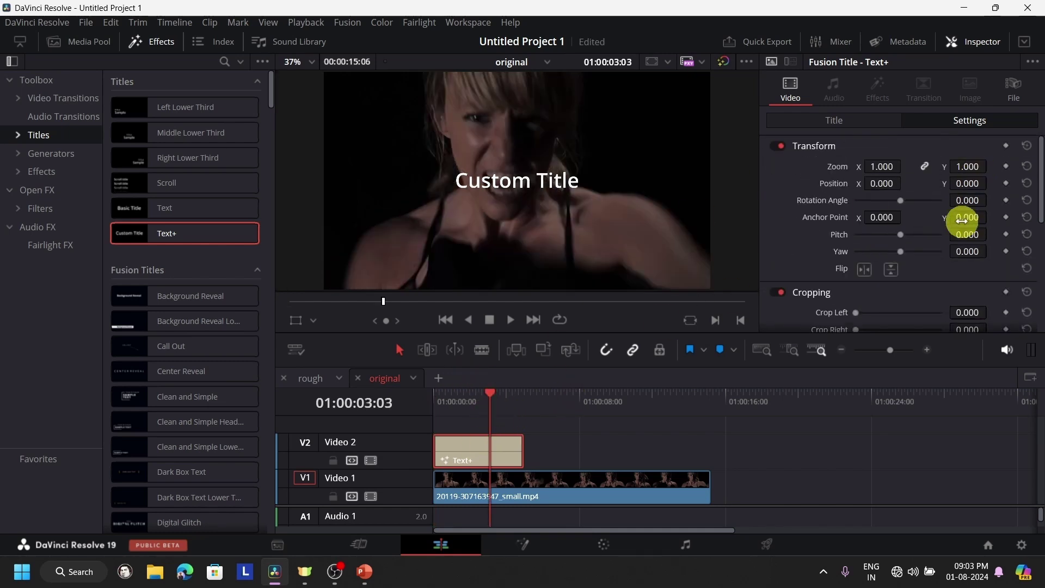
pyautogui.click(869, 126)
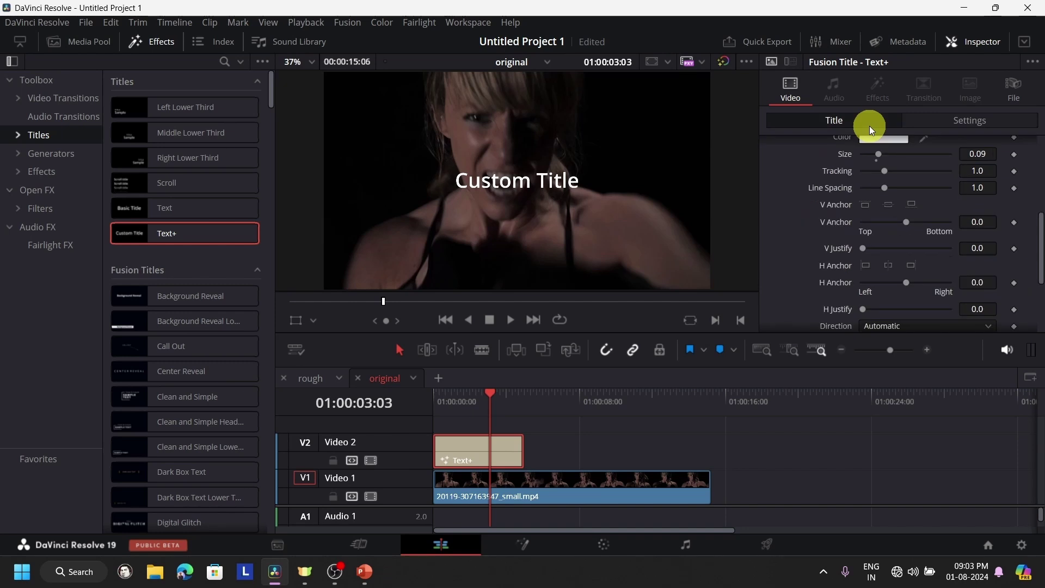
pyautogui.click(974, 120)
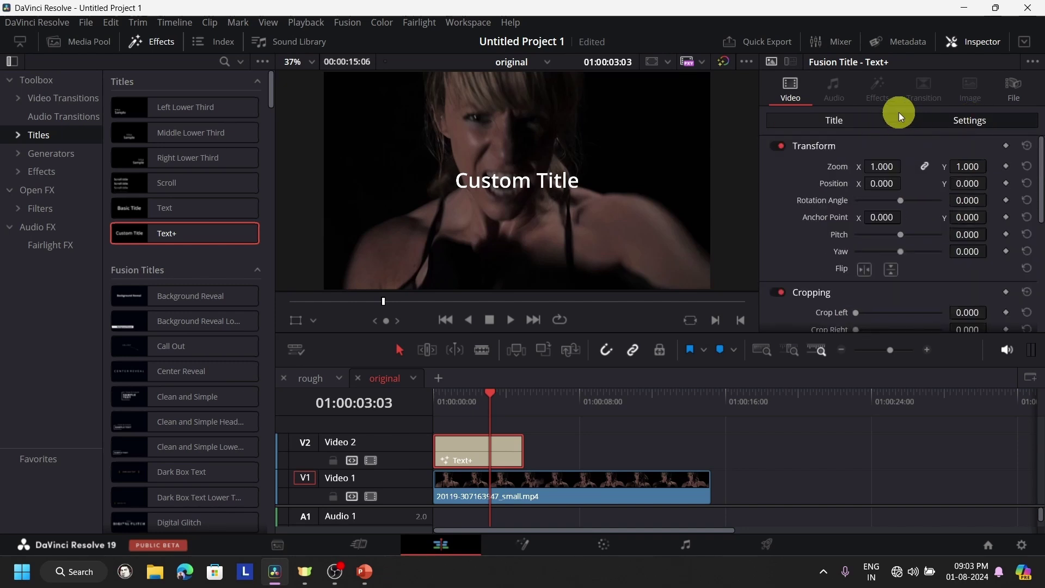
pyautogui.click(871, 118)
pyautogui.scroll(5, 914, 244)
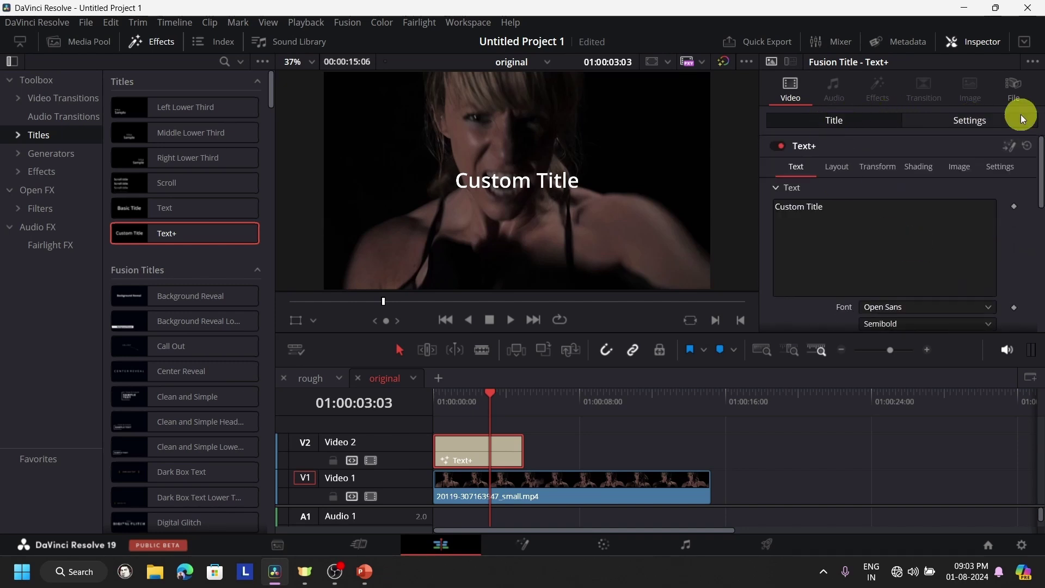
pyautogui.click(972, 123)
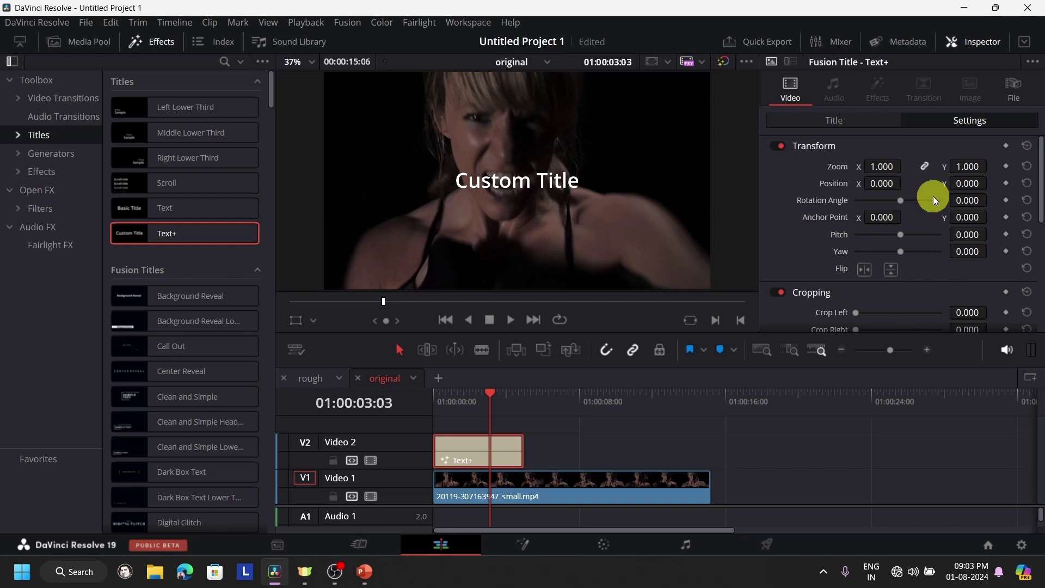
pyautogui.scroll(-3, 933, 198)
pyautogui.scroll(-2, 908, 209)
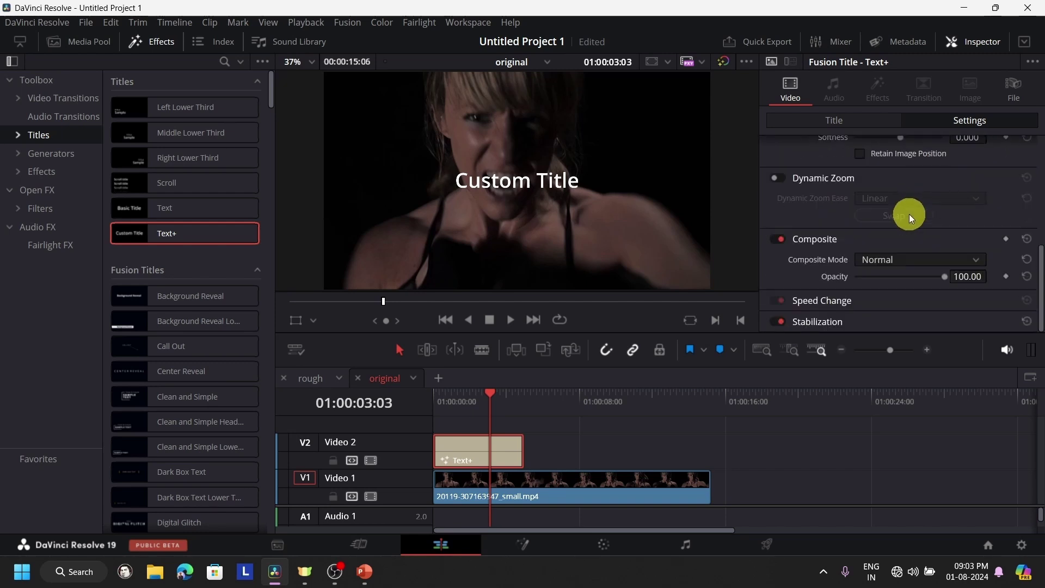
pyautogui.scroll(3, 908, 216)
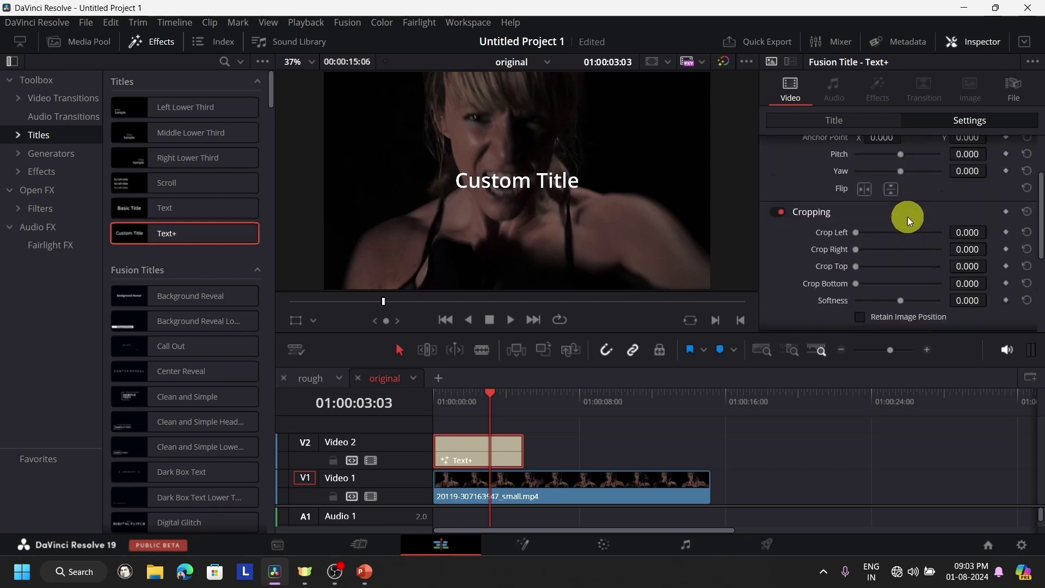
# Replace the title's placeholder text with WE WANT ENEMIES
pyautogui.click(865, 120)
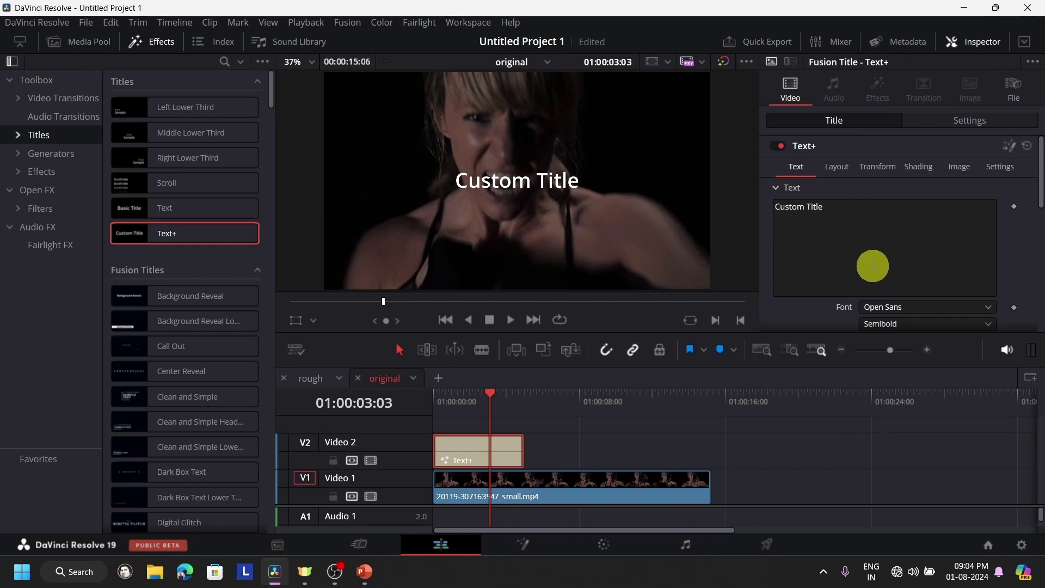
pyautogui.click(874, 269)
pyautogui.hotkey('ctrl', 'a')
pyautogui.press('BackSpace')
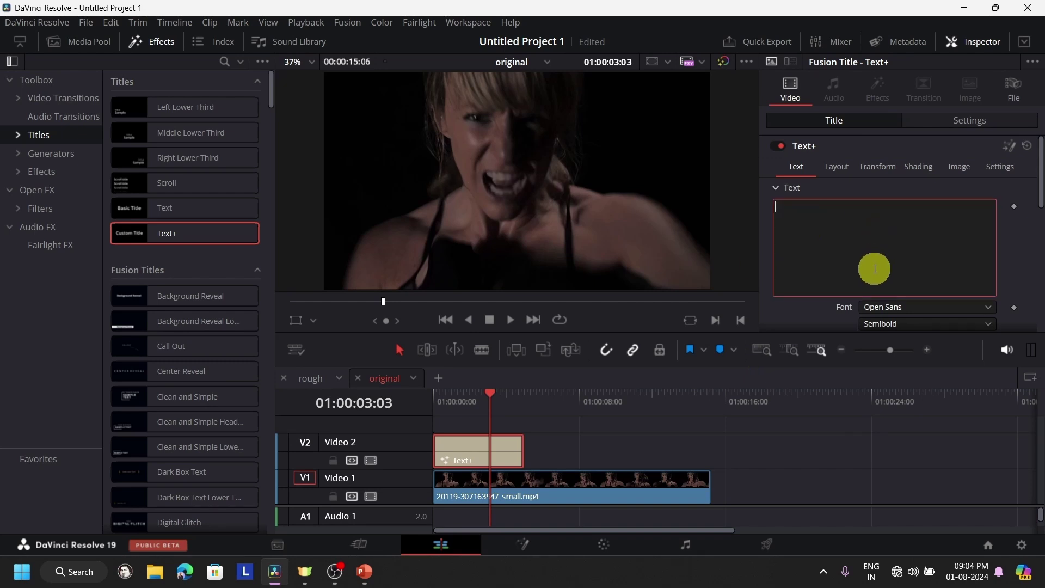
pyautogui.write('WE WANT ENEMIES')
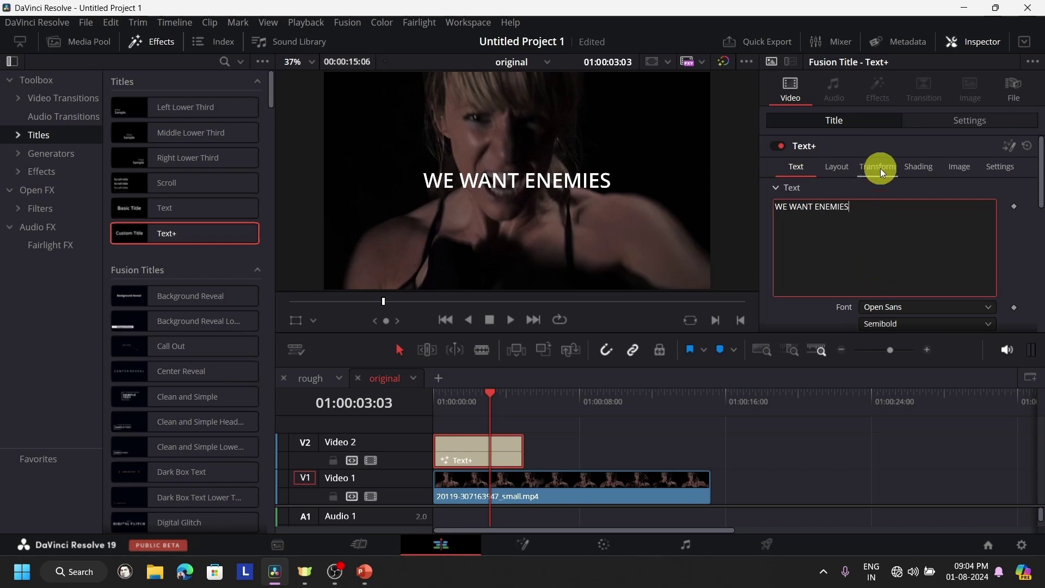
# Play the title over the footage from the timeline's start and stop at 01:00:02:04
pyautogui.moveTo(485, 410); pyautogui.dragTo(379, 424)
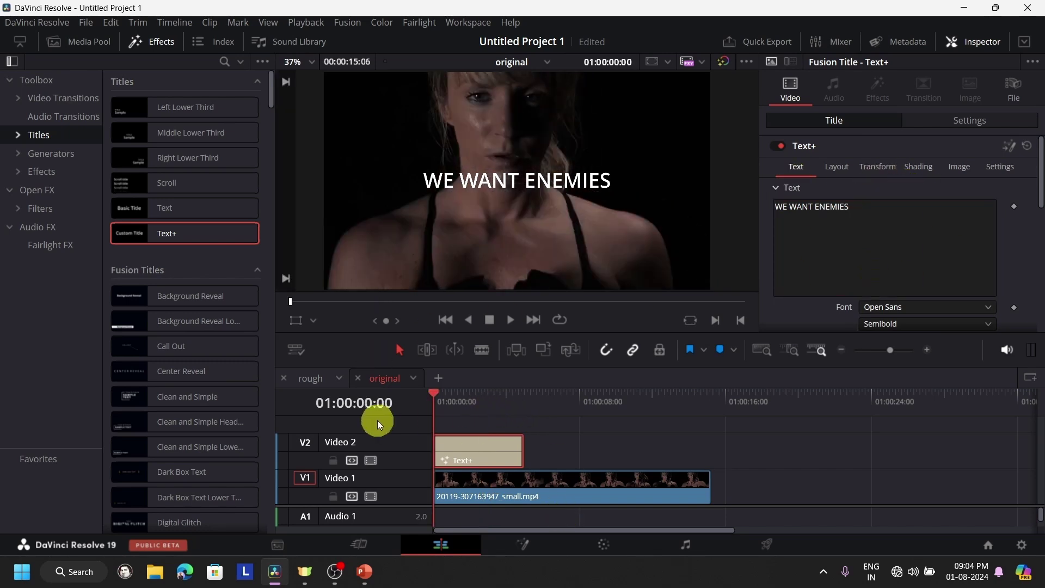
pyautogui.click(510, 321)
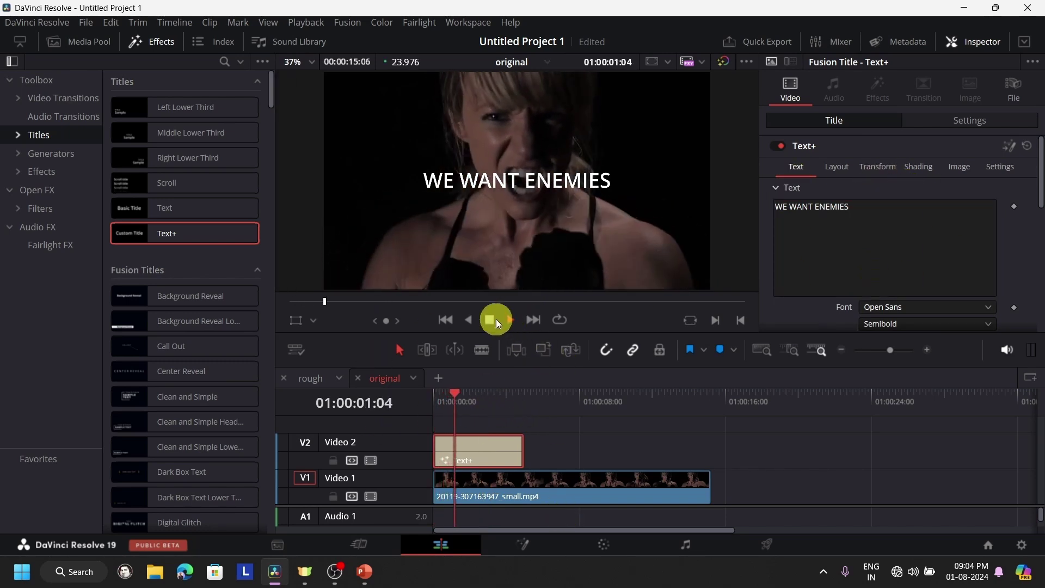
pyautogui.click(496, 319)
pyautogui.click(485, 460)
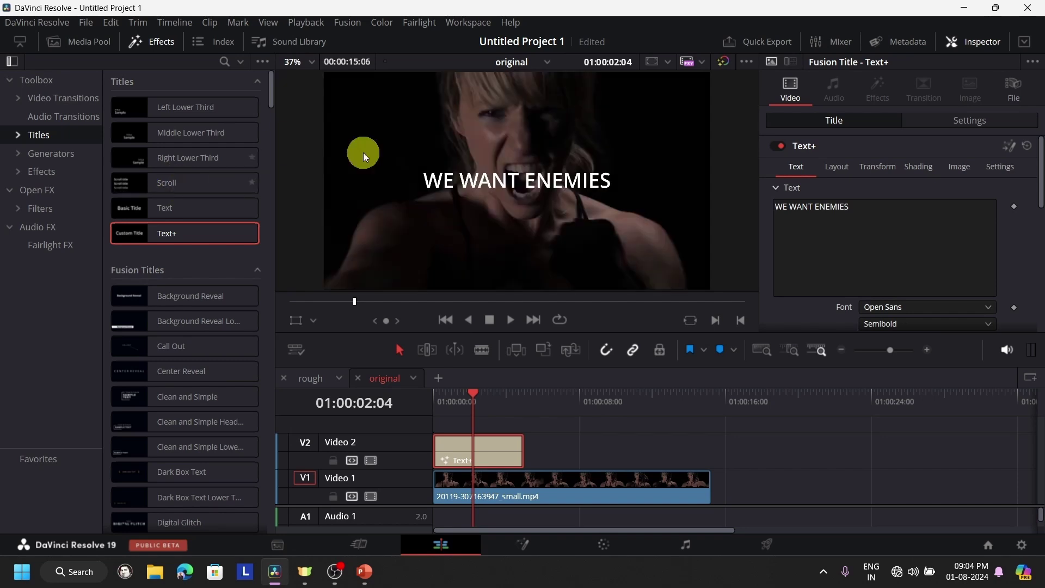
# Set the title's layout Center X to 0.516 and keyframe Center at 01:00:02:04
pyautogui.click(155, 44)
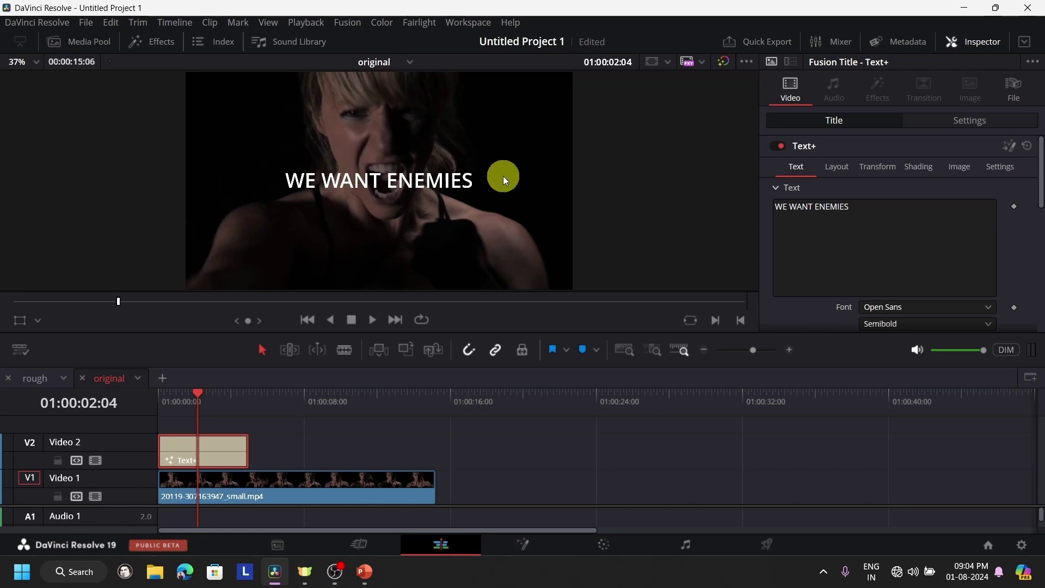
pyautogui.scroll(-3, 904, 202)
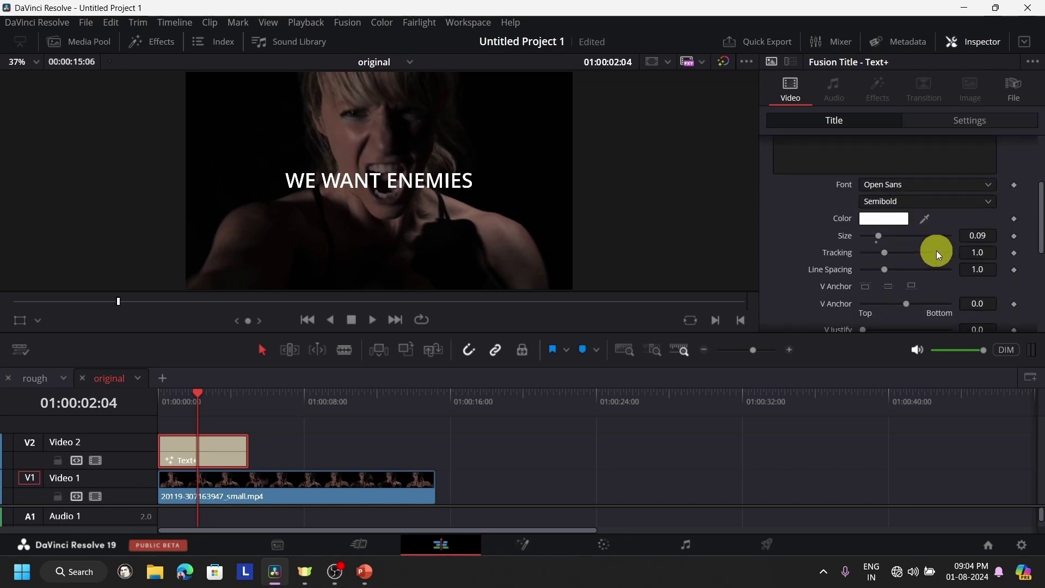
pyautogui.scroll(3, 936, 250)
pyautogui.click(841, 169)
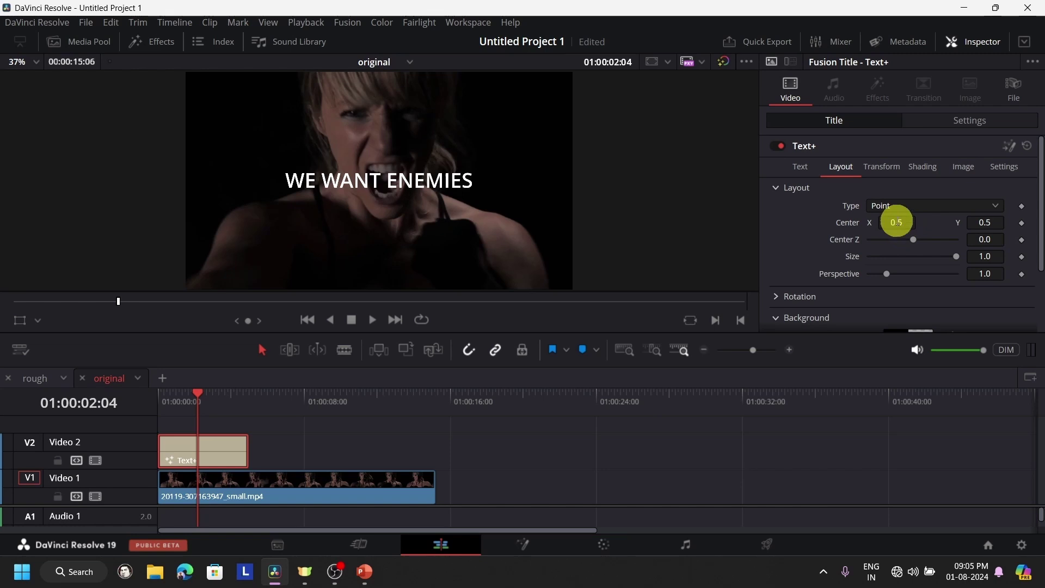
pyautogui.moveTo(893, 221)
pyautogui.mouseDown()
pyautogui.moveTo(925, 221)
pyautogui.moveTo(889, 226)
pyautogui.moveTo(906, 231)
pyautogui.mouseUp()
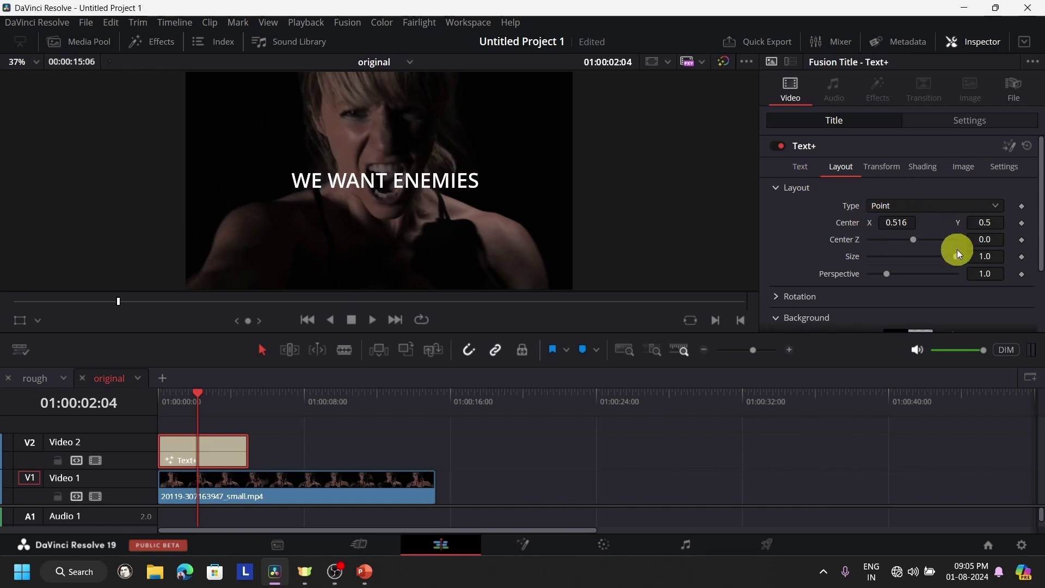
pyautogui.click(1022, 223)
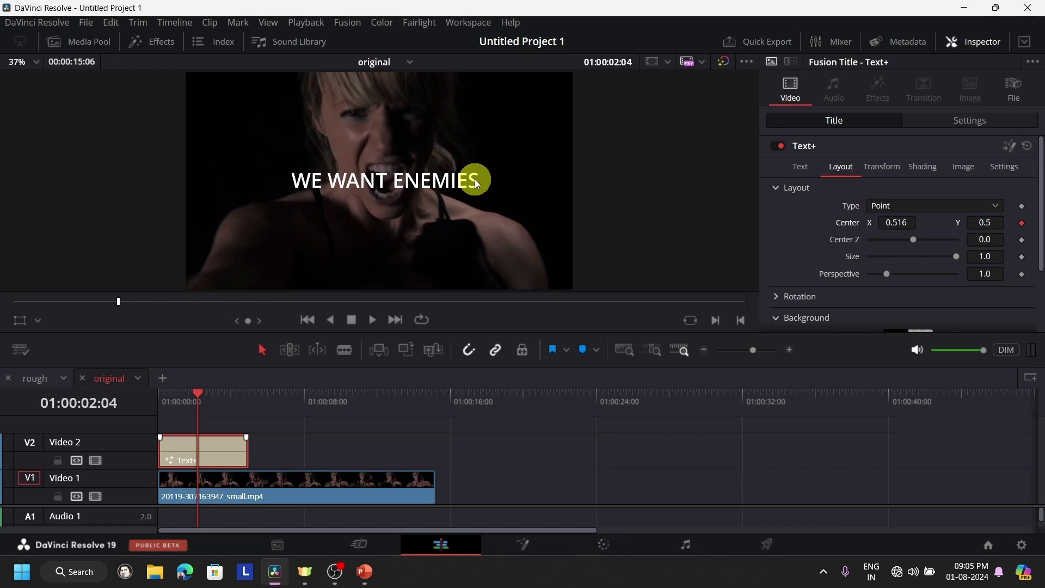
# Keyframe the title's Center X at -0.474 at the timeline's start, moving it out of frame
pyautogui.press('Home')
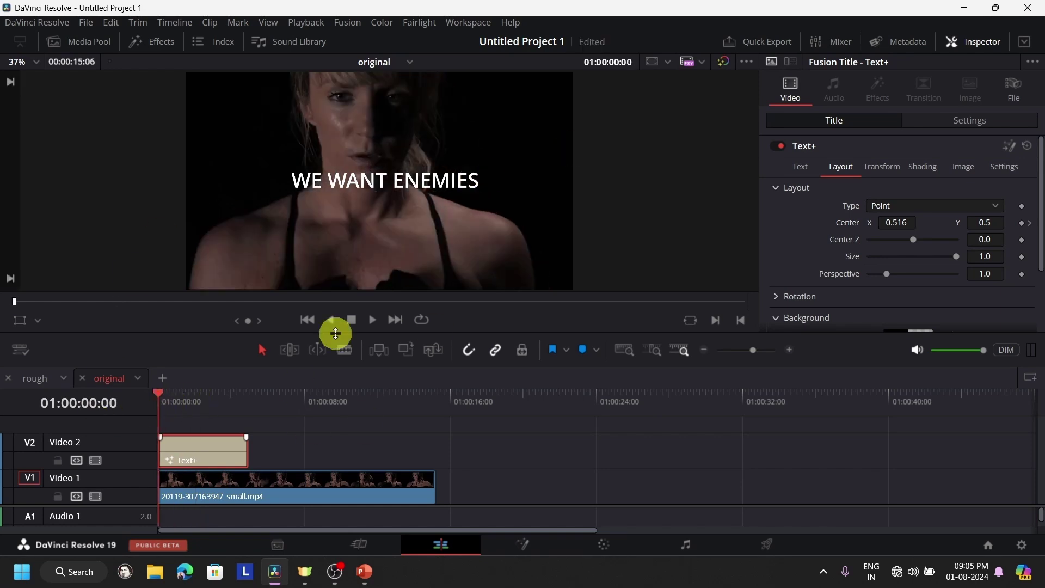
pyautogui.click(901, 226)
pyautogui.moveTo(898, 226); pyautogui.dragTo(224, 259)
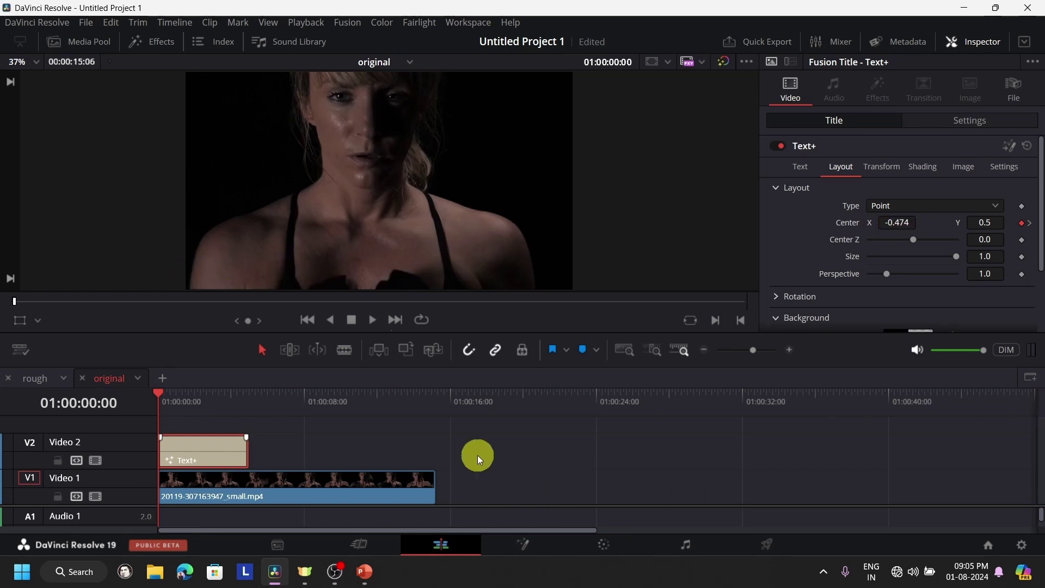
# Play the title's slide-in animation from the timeline's start and stop at 01:00:03:20
pyautogui.click(373, 323)
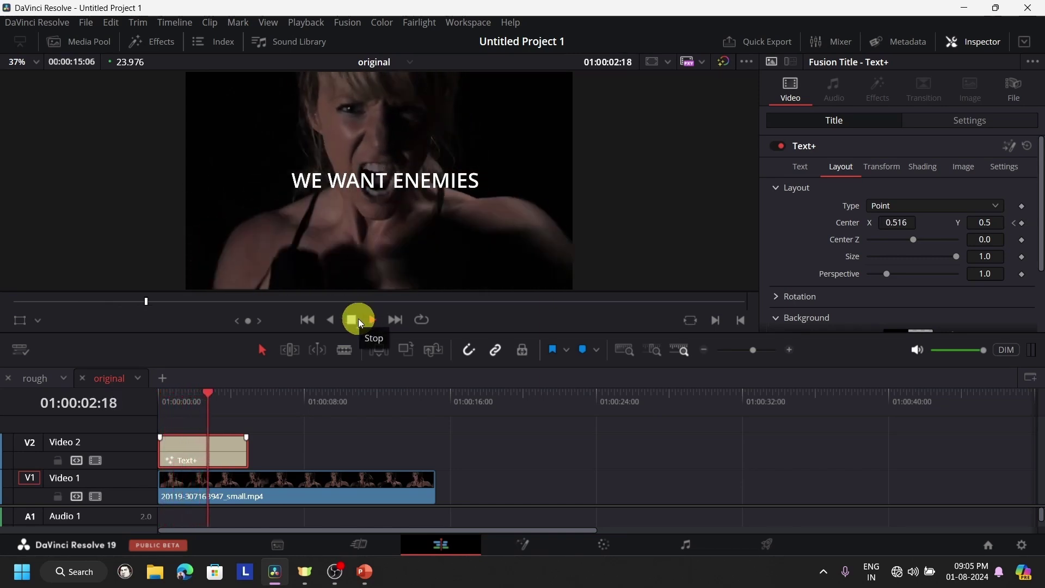
pyautogui.click(358, 318)
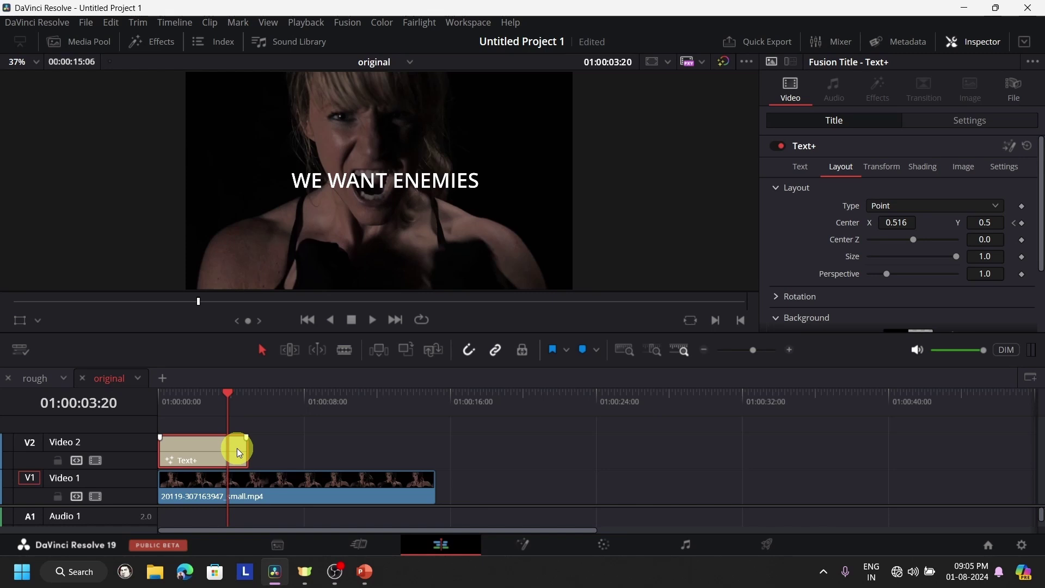
# Split the title at 01:00:03:20 and move its second piece along Video 2 to start at about 01:00:11:01
pyautogui.hotkey('ctrl', 'b')
pyautogui.moveTo(234, 458); pyautogui.dragTo(370, 457)
pyautogui.click(369, 403)
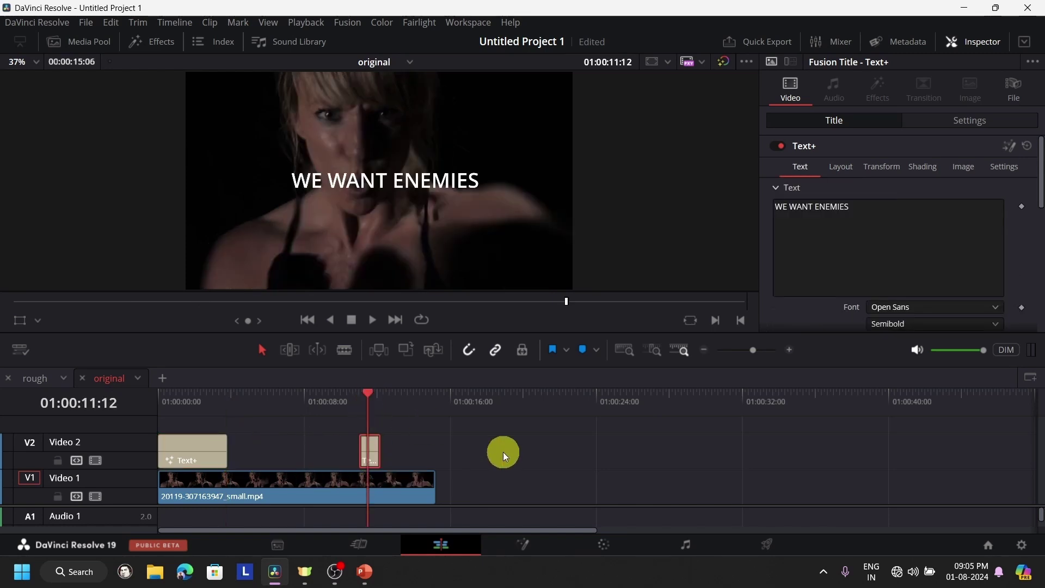
# Place the playhead on the second title piece's first frame at 01:00:11:01 and show the piece's layout settings
pyautogui.hotkey('ctrl', '=')
pyautogui.click(577, 404)
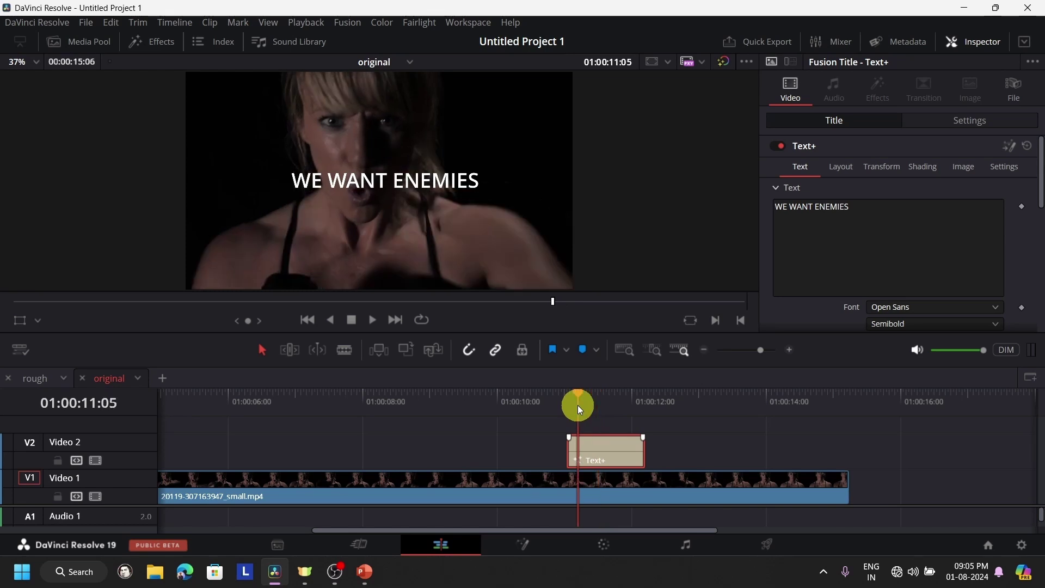
pyautogui.hotkey('ctrl', '-')
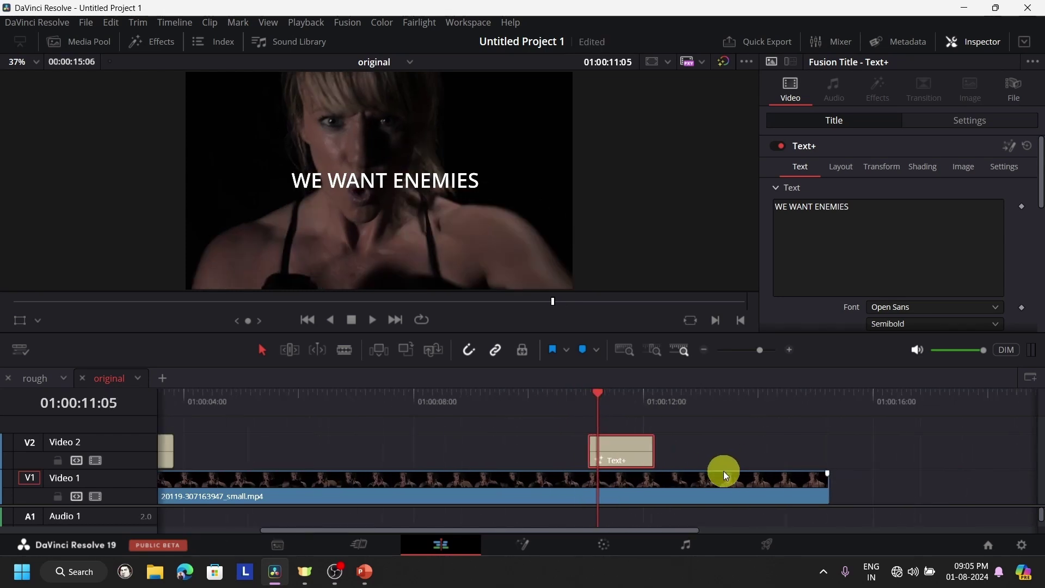
pyautogui.hotkey('ctrl', '=')
pyautogui.click(590, 404)
pyautogui.click(841, 166)
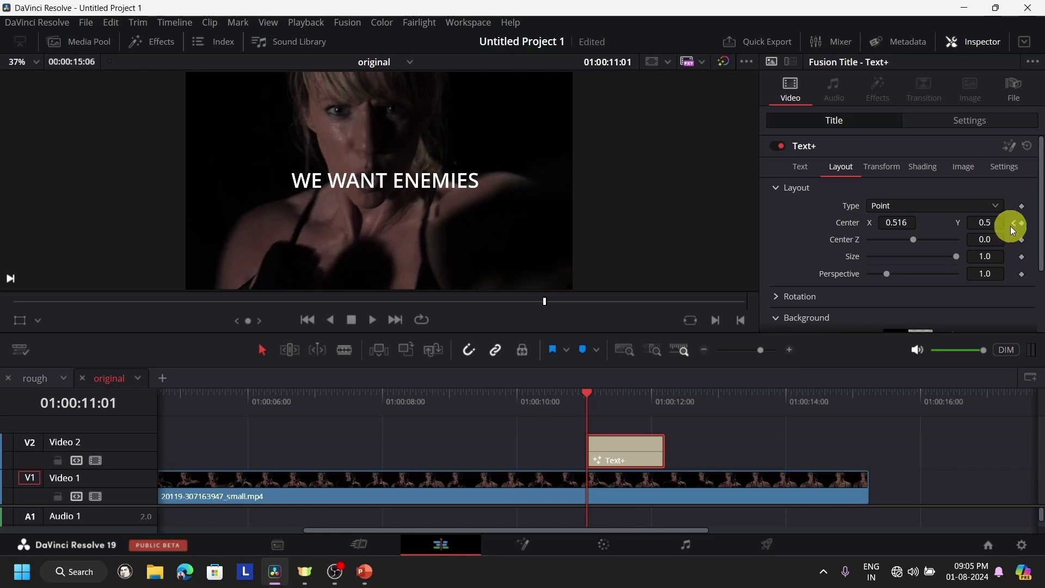
# Step back to 01:00:10:20, play to 01:00:11:01 and clear the second title piece's existing Center keyframes
pyautogui.press('Left')
pyautogui.press('Left')
pyautogui.press('Left')
pyautogui.press('Left')
pyautogui.press('Left')
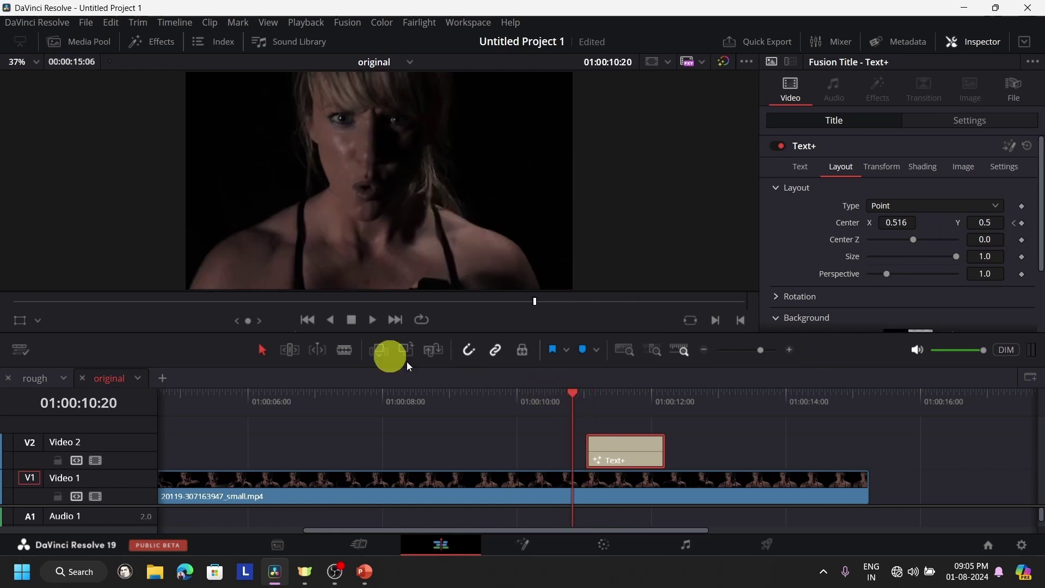
pyautogui.click(370, 322)
pyautogui.click(353, 318)
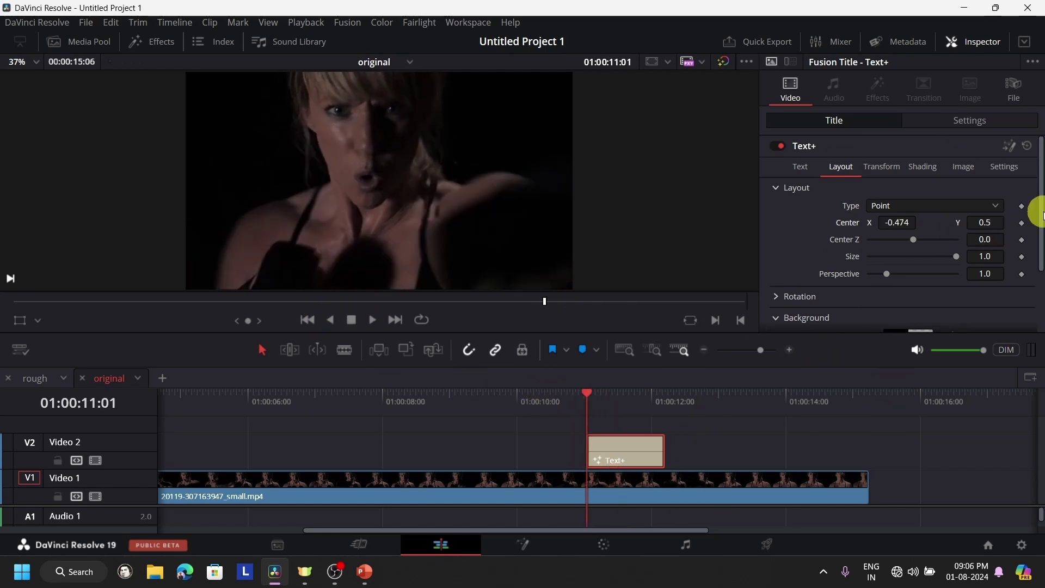
# Set the second title piece's Center X to 0.481 and keyframe Center at 01:00:11:18
pyautogui.click(635, 403)
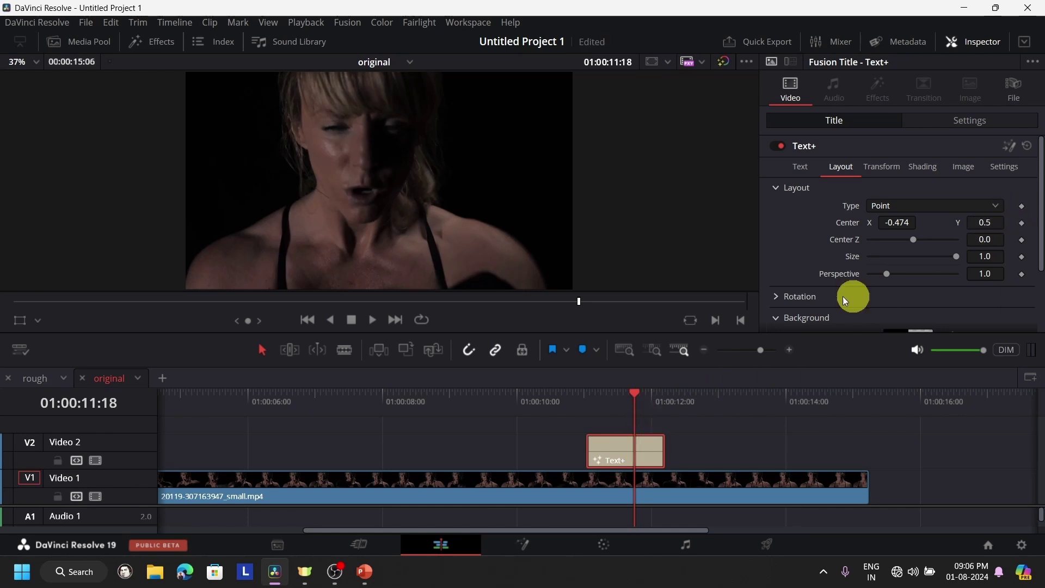
pyautogui.moveTo(898, 222); pyautogui.dragTo(996, 249)
pyautogui.click(1021, 223)
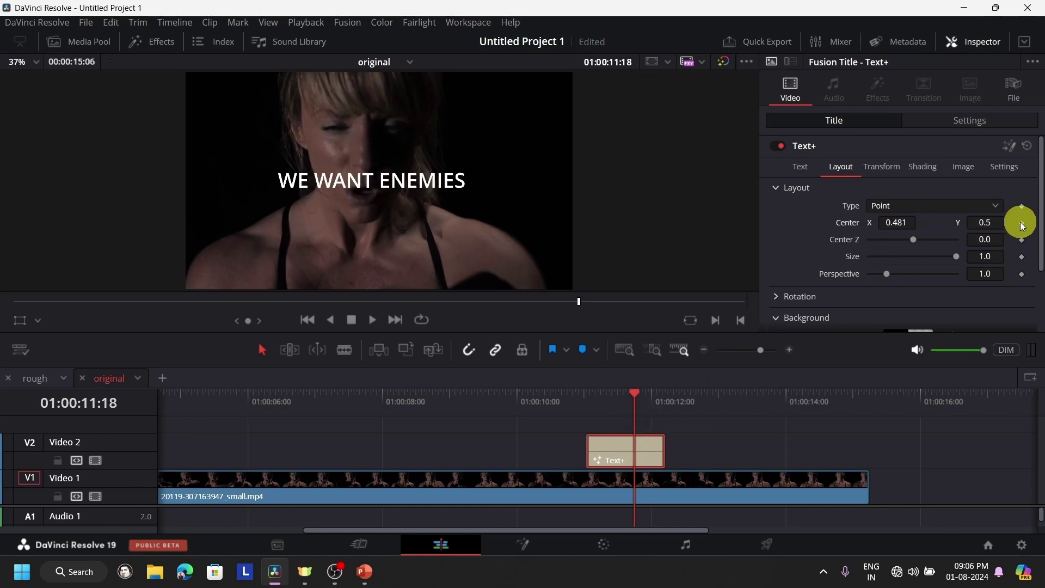
# Keyframe the second title piece's Center X at -0.526 at 01:00:11:01 and play the slide-in from there
pyautogui.click(584, 405)
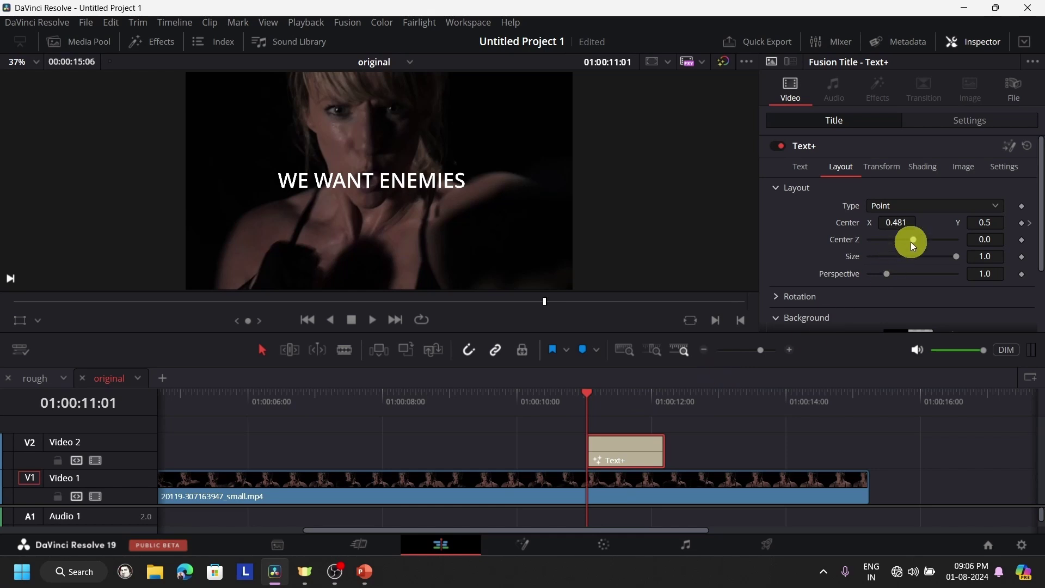
pyautogui.moveTo(896, 223); pyautogui.dragTo(302, 265)
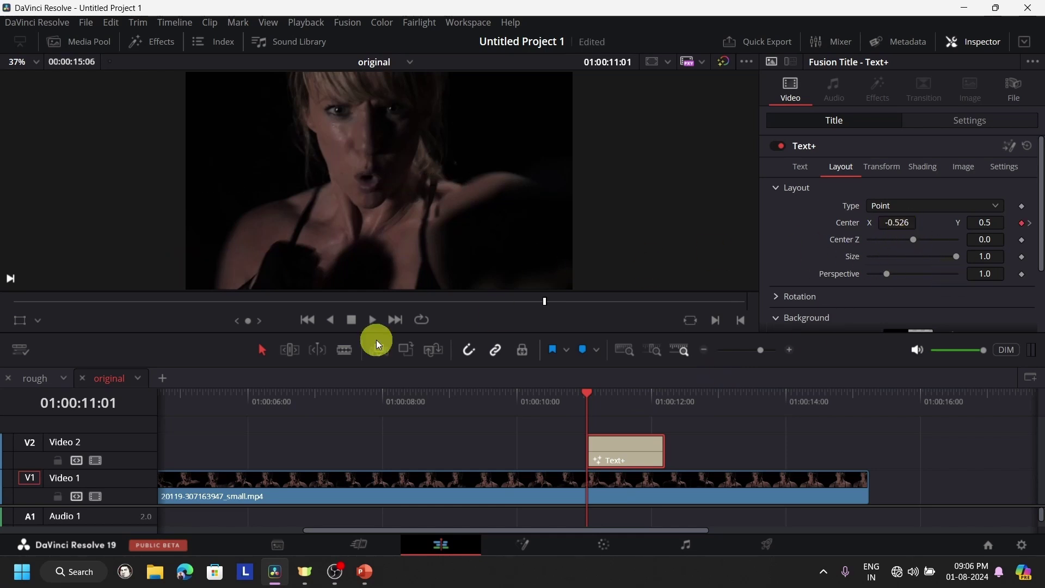
pyautogui.click(371, 322)
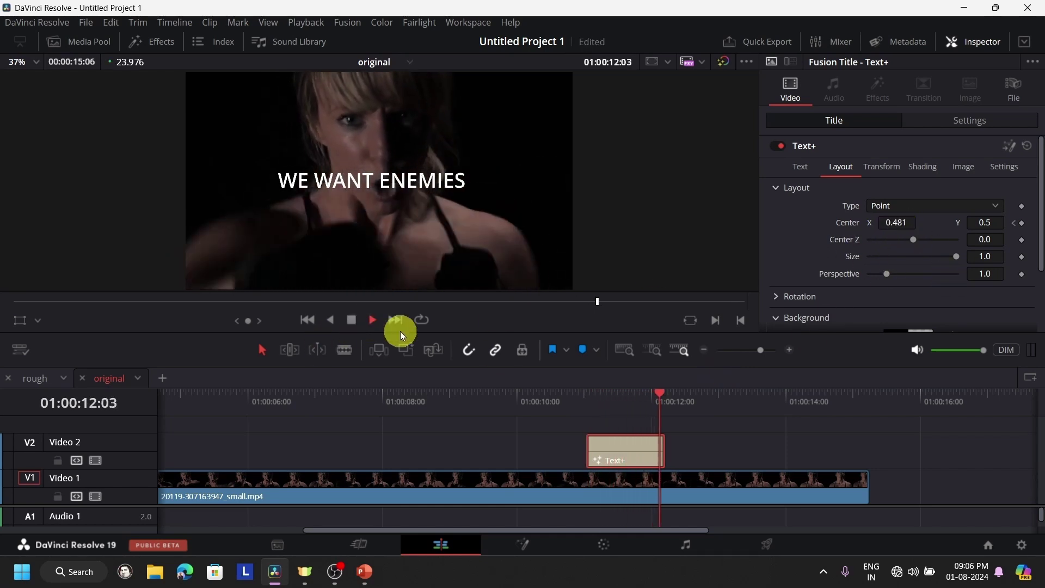
# Play back the text title's slide-in animation from its beginning and stop playback
pyautogui.click(626, 409)
pyautogui.click(595, 412)
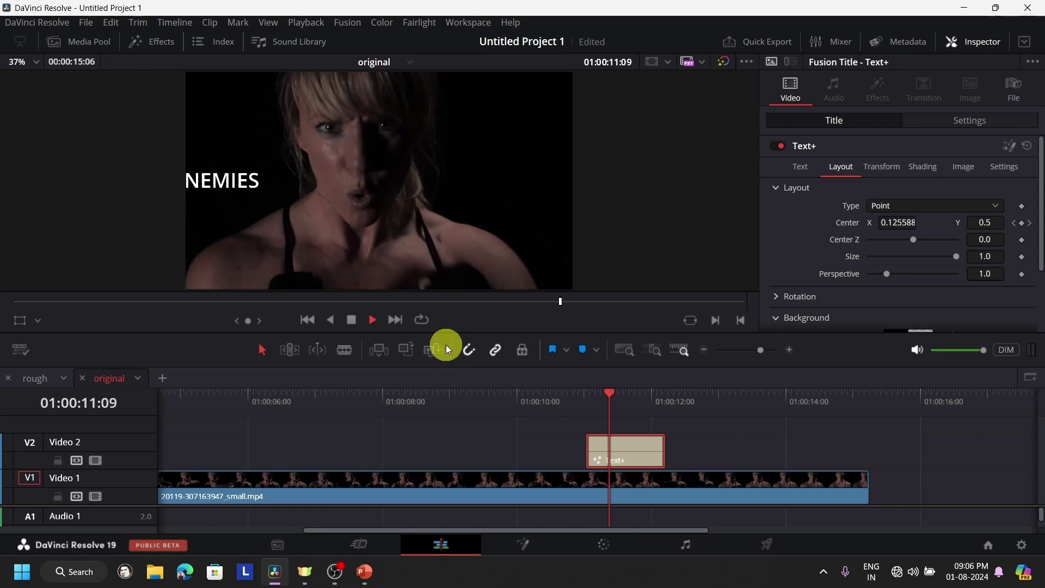
pyautogui.click(351, 320)
# Remove the existing Center position keyframes from the WE WANT ENEMIES title
pyautogui.moveTo(704, 414); pyautogui.dragTo(608, 423)
pyautogui.moveTo(649, 453)
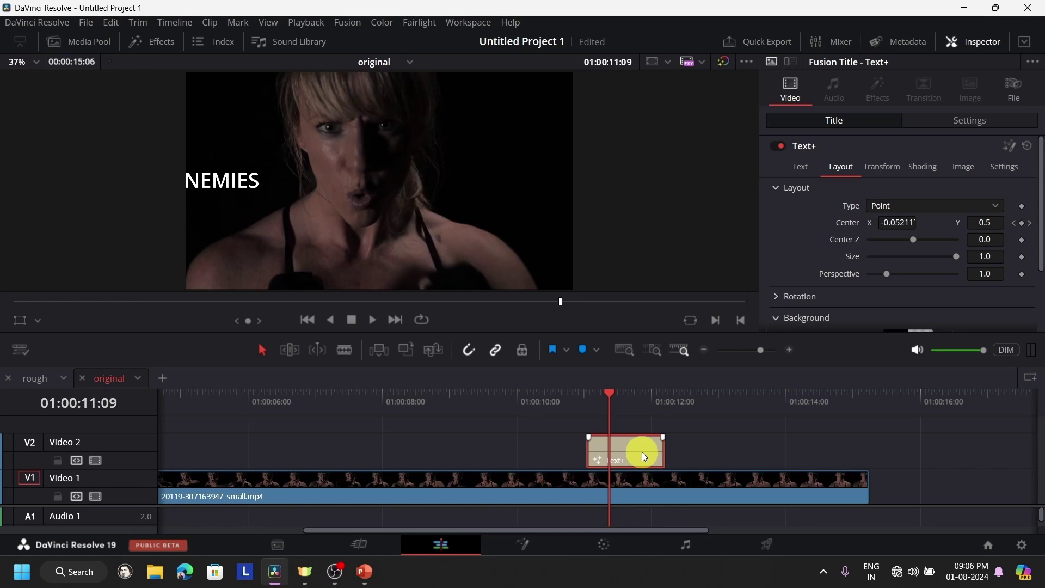
pyautogui.click(1013, 223)
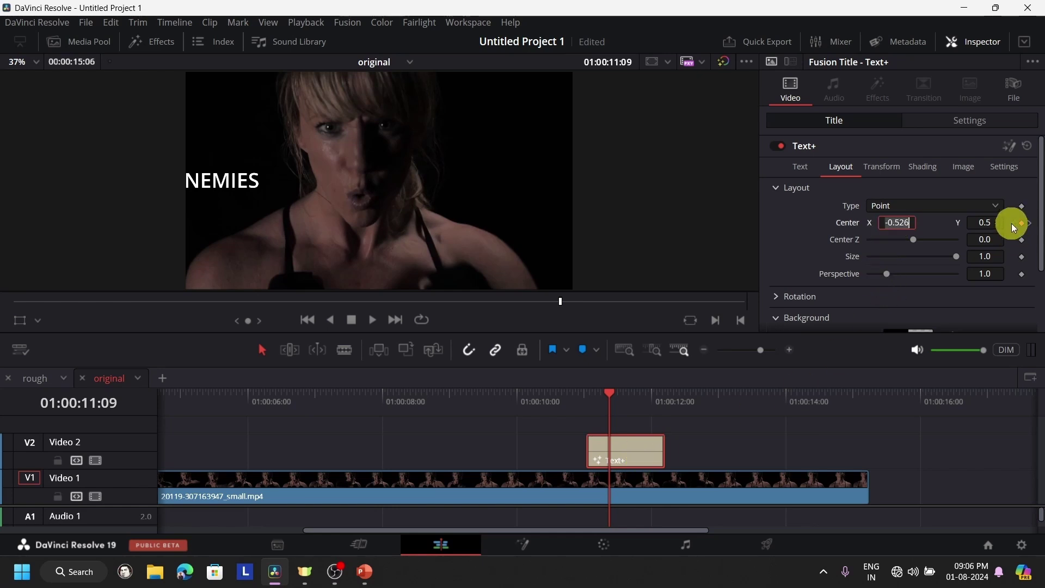
pyautogui.click(1031, 228)
# Split the WE WANT ENEMIES title at 01:00:11:18 and delete the part after the cut
pyautogui.hotkey('ctrl', 'b')
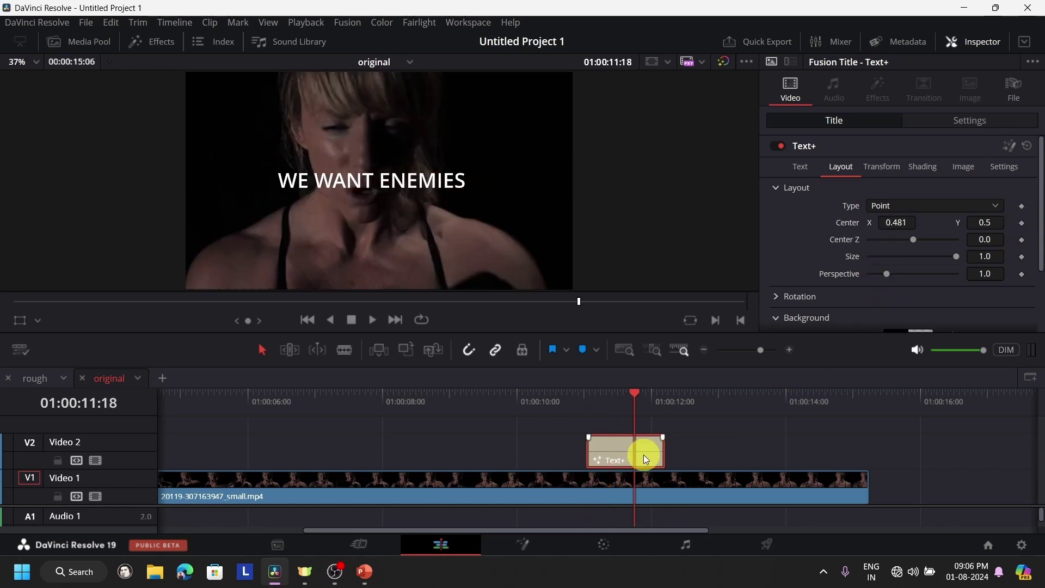
pyautogui.click(644, 455)
pyautogui.press('Delete')
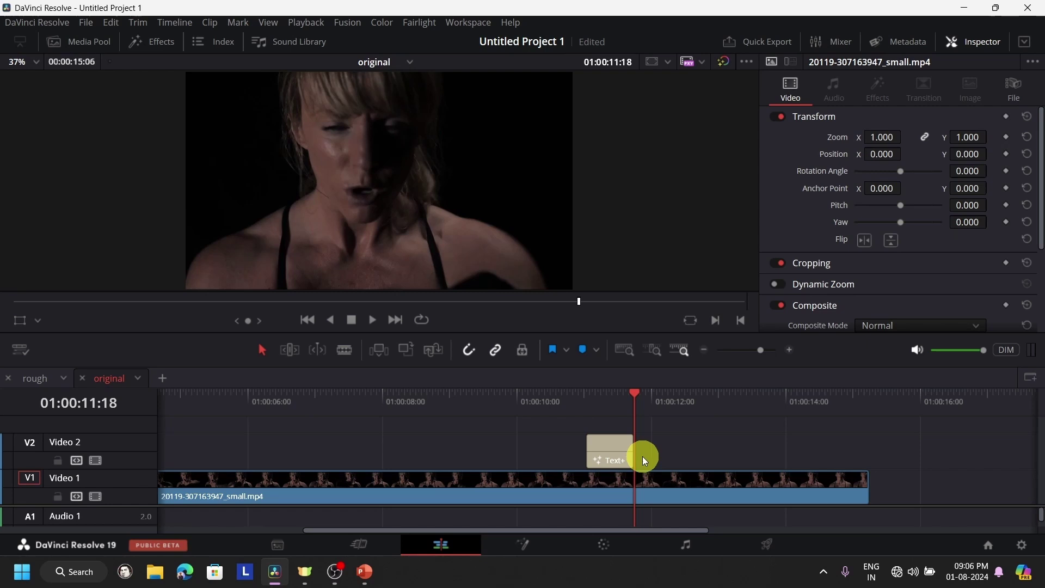
# Add a Center keyframe to the shortened title at 01:00:11:09, keeping its position in the middle of the frame
pyautogui.click(618, 402)
pyautogui.moveTo(618, 400); pyautogui.dragTo(609, 412)
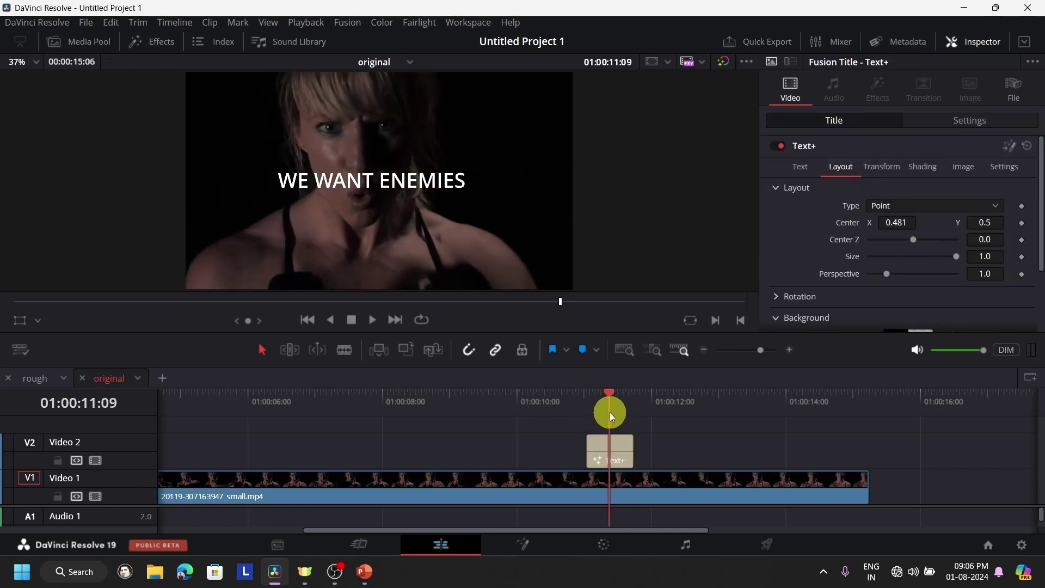
pyautogui.click(1021, 223)
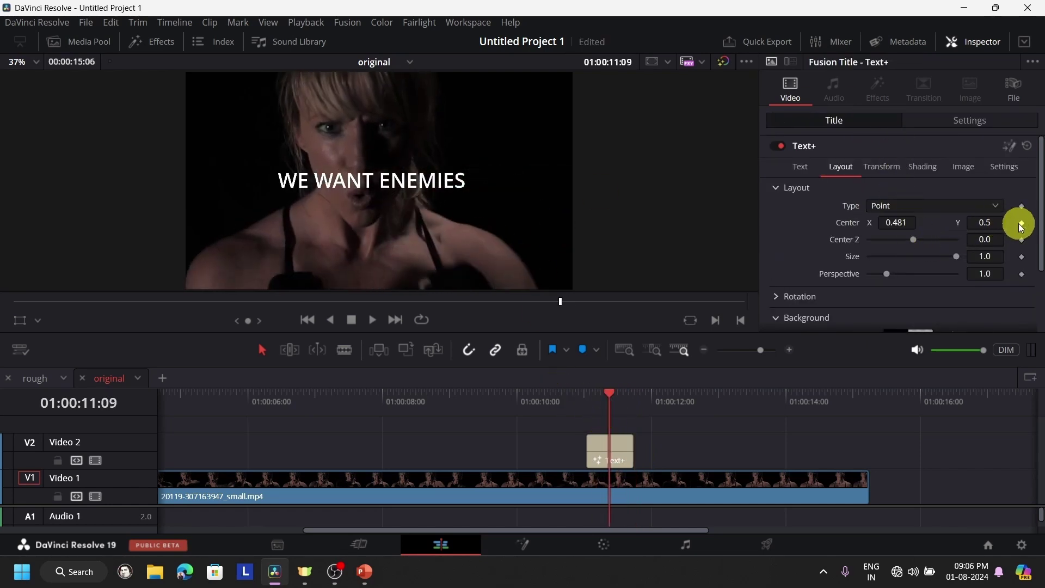
# At the title's first frame, 01:00:11:01, set Center X to -0.524 so the text starts outside the picture
pyautogui.click(590, 410)
pyautogui.click(577, 410)
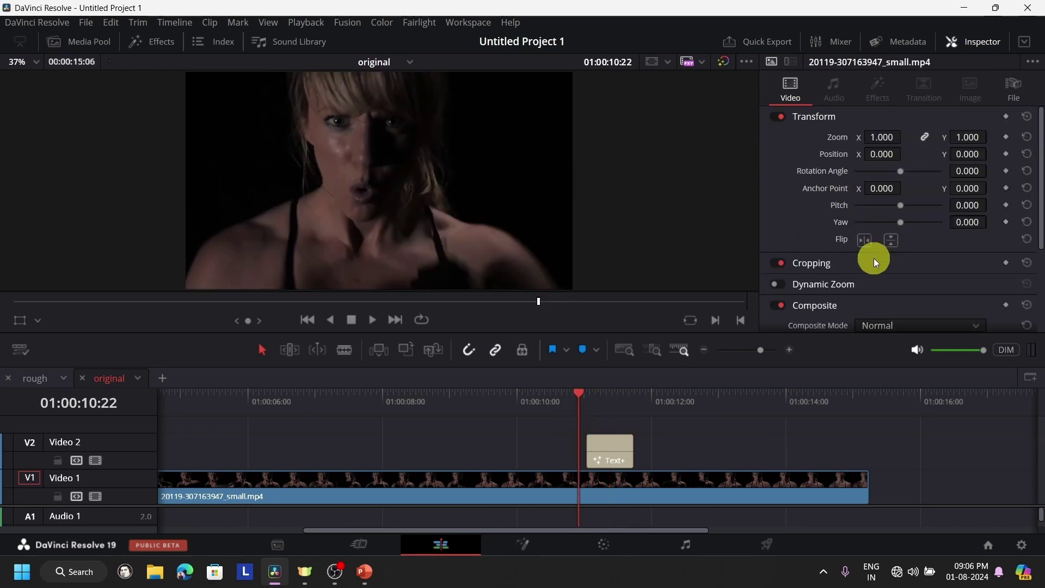
pyautogui.press('Right')
pyautogui.press('Right')
pyautogui.press('Right')
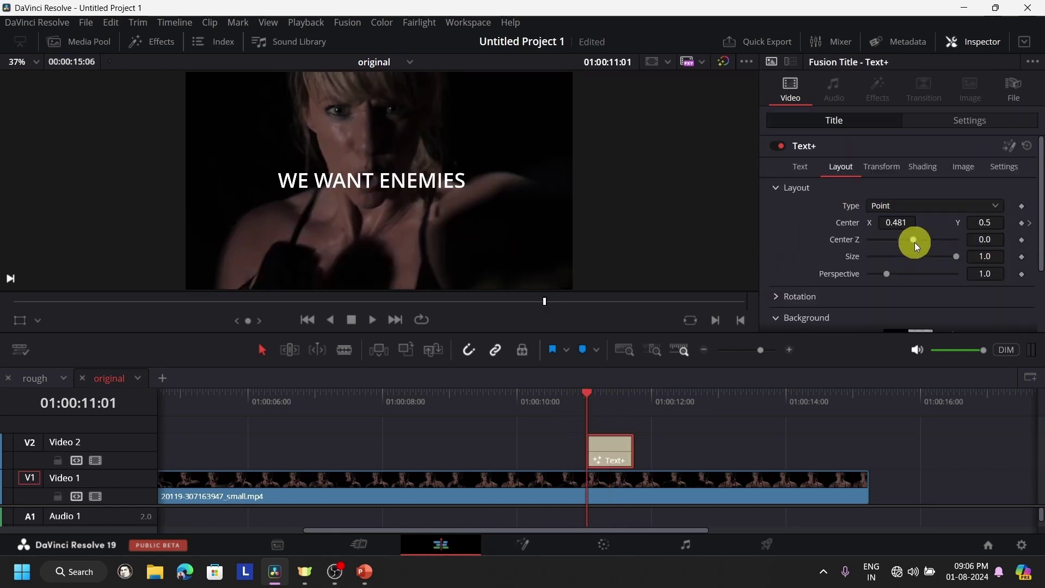
pyautogui.moveTo(901, 224)
pyautogui.mouseDown()
pyautogui.moveTo(422, 264)
pyautogui.moveTo(898, 228)
pyautogui.mouseUp()
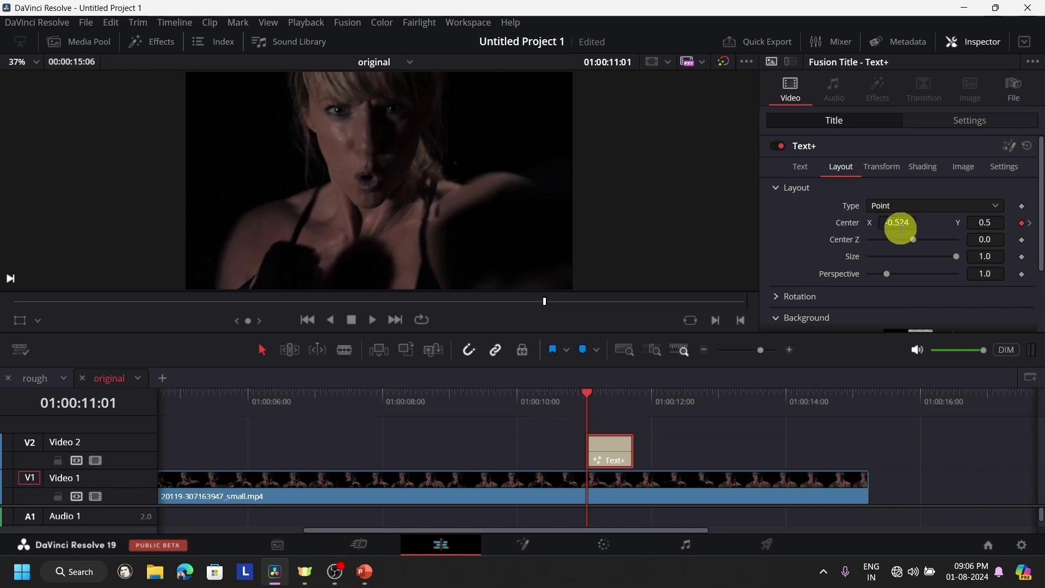
# Play the section around the title several times to review the faster slide-in
pyautogui.click(376, 325)
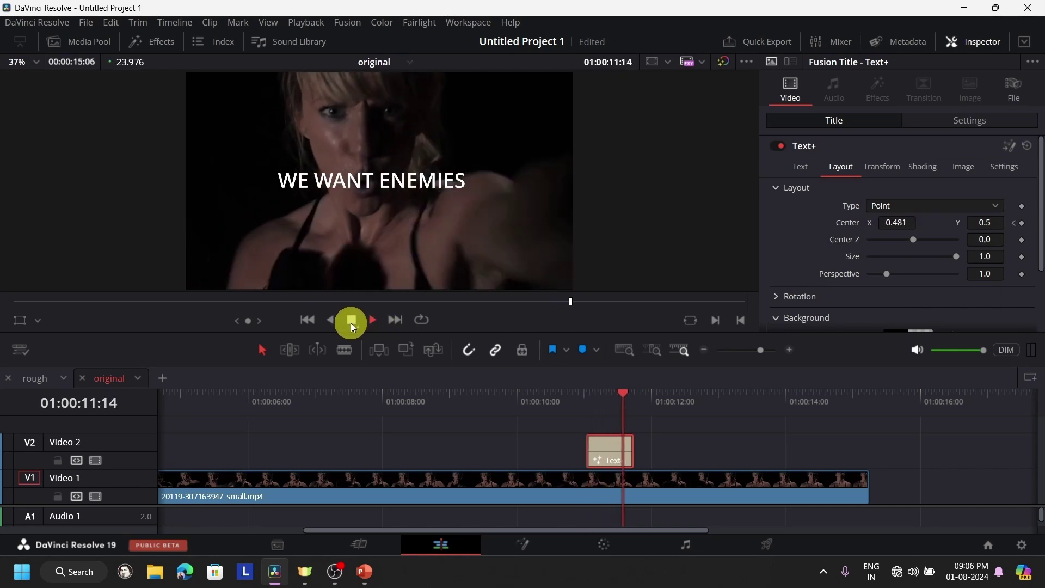
pyautogui.click(524, 406)
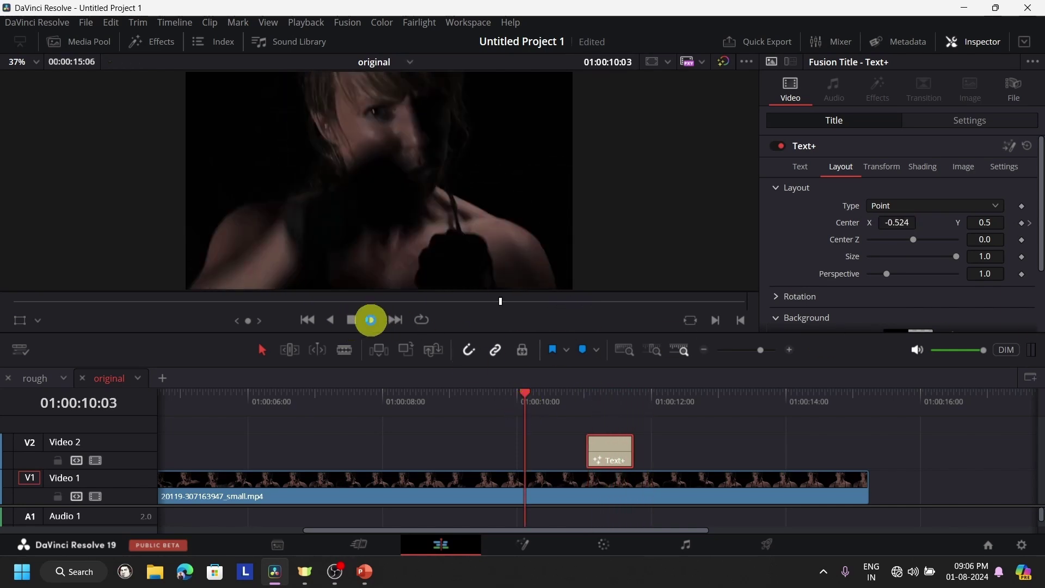
pyautogui.click(370, 320)
pyautogui.click(353, 321)
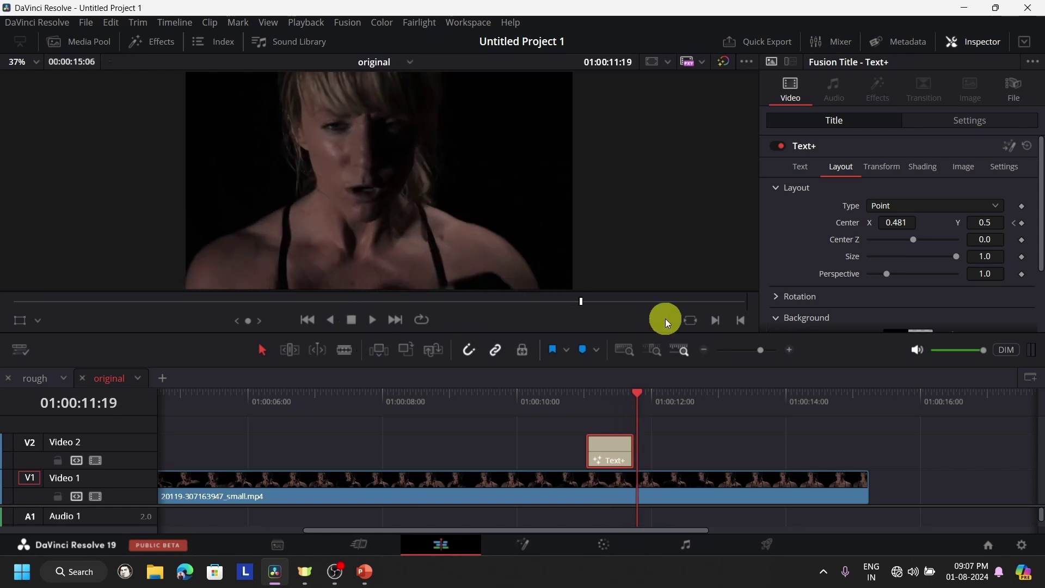
pyautogui.click(555, 398)
pyautogui.click(378, 320)
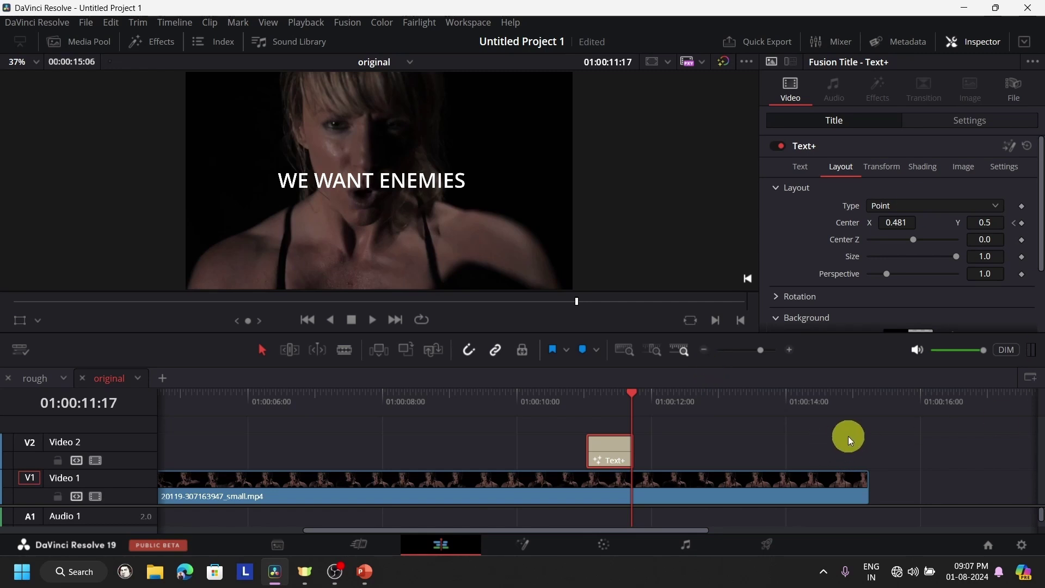
pyautogui.hotkey('ctrl', '-')
pyautogui.hotkey('ctrl', '-')
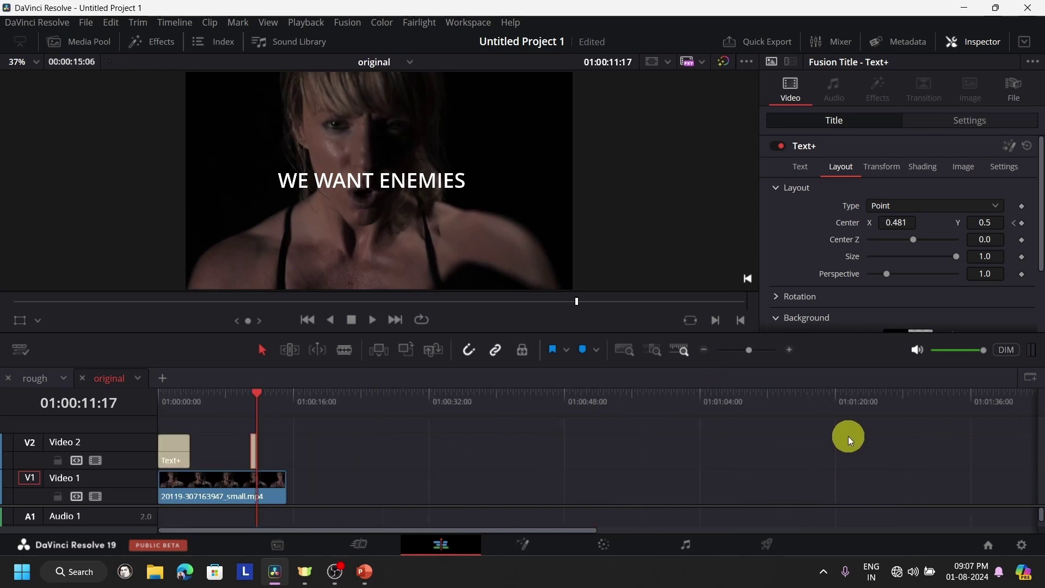
pyautogui.click(106, 43)
pyautogui.moveTo(200, 278); pyautogui.dragTo(697, 490)
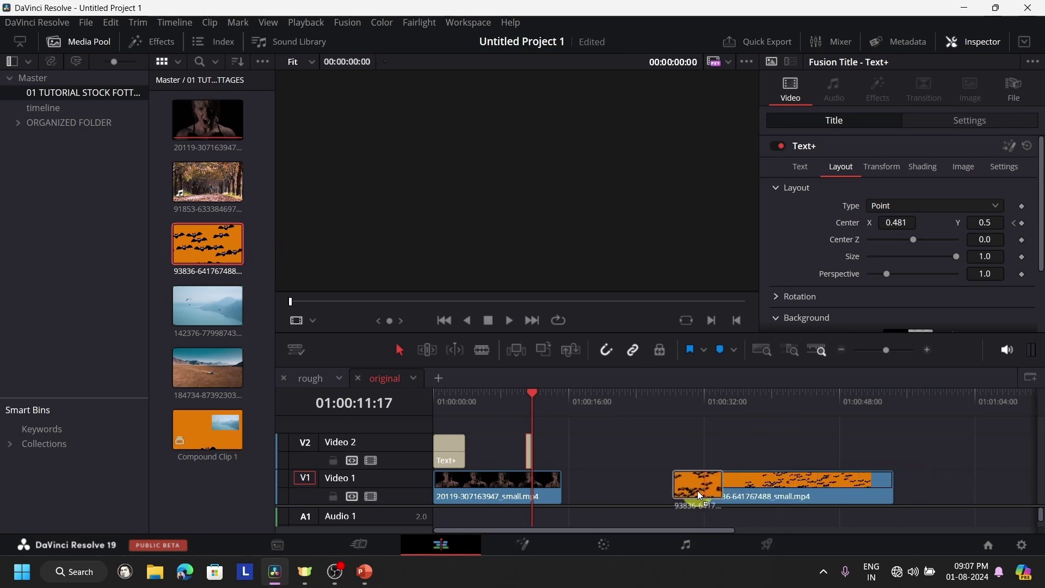
pyautogui.moveTo(809, 497)
pyautogui.mouseDown()
pyautogui.moveTo(710, 498)
pyautogui.moveTo(808, 496)
pyautogui.mouseUp()
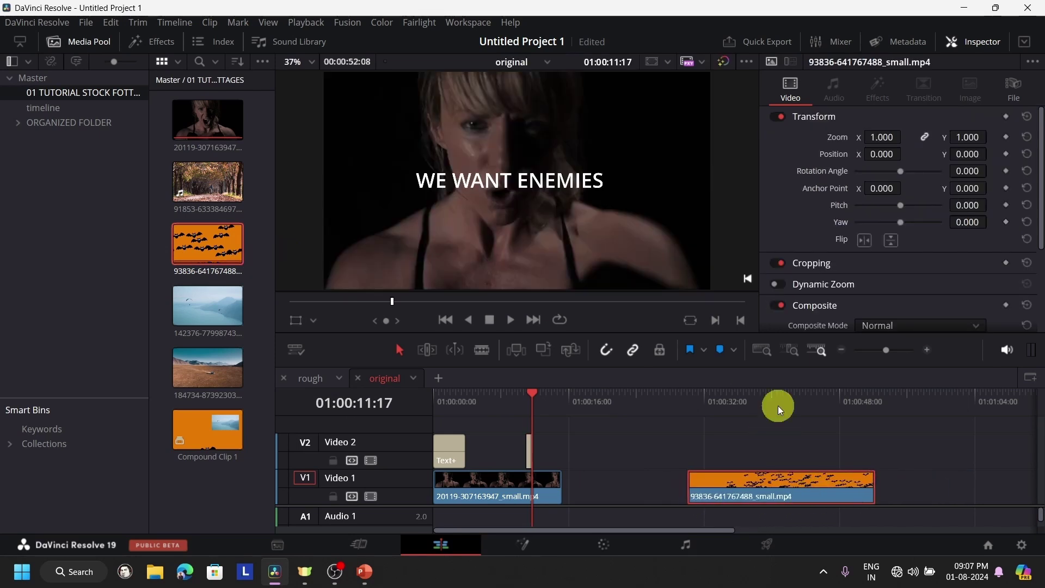
# Place the playhead inside the bats clip at 01:00:42:04 and step forward frame by frame to 01:00:42:17
pyautogui.click(789, 404)
pyautogui.click(898, 415)
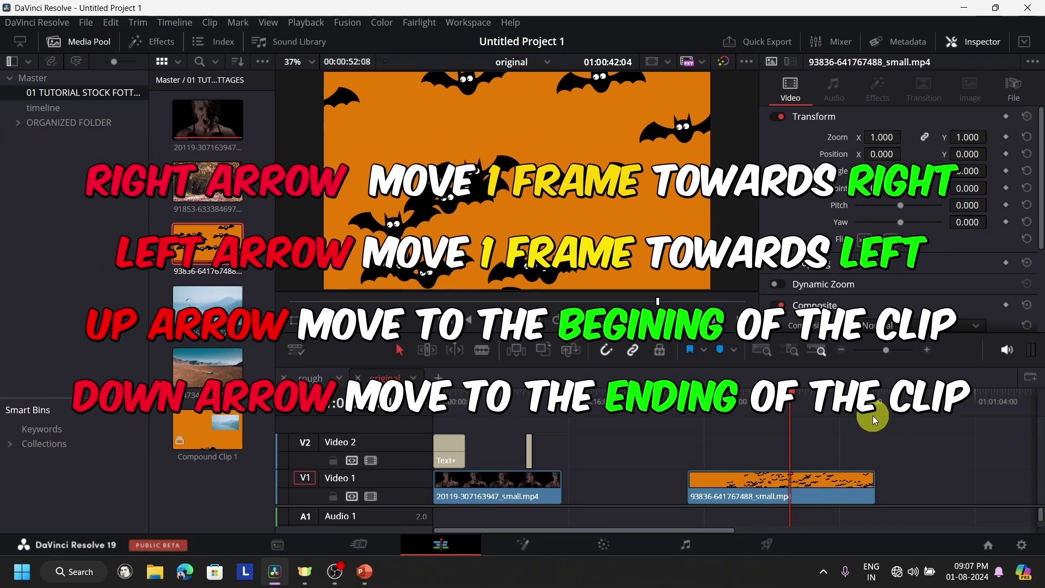
pyautogui.press('Right')
pyautogui.press('Right')
pyautogui.press('Right')
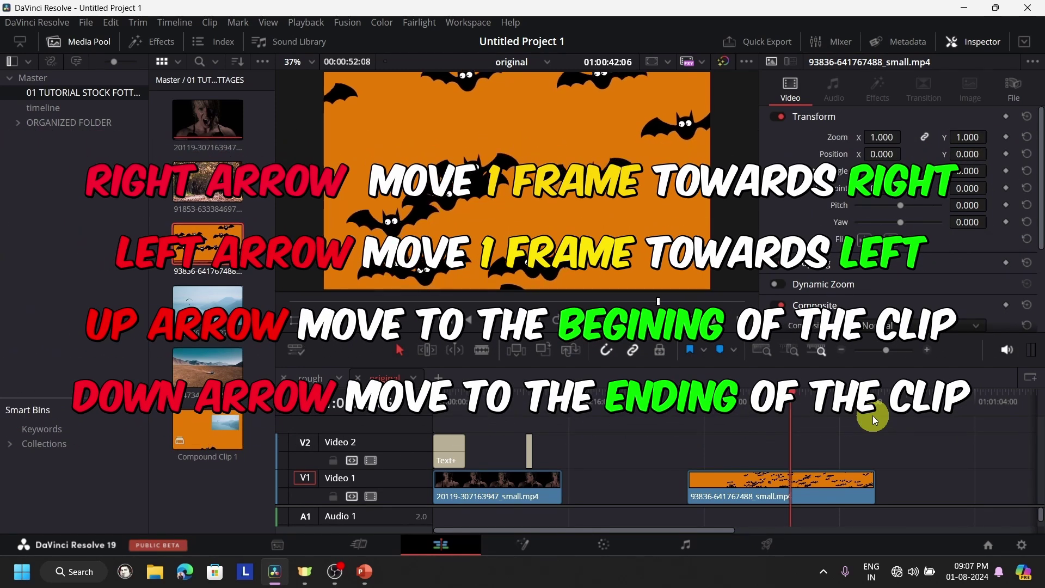
pyautogui.press('Right')
pyautogui.press('Right')
pyautogui.press('Right')
pyautogui.press('Right')
pyautogui.press('Right')
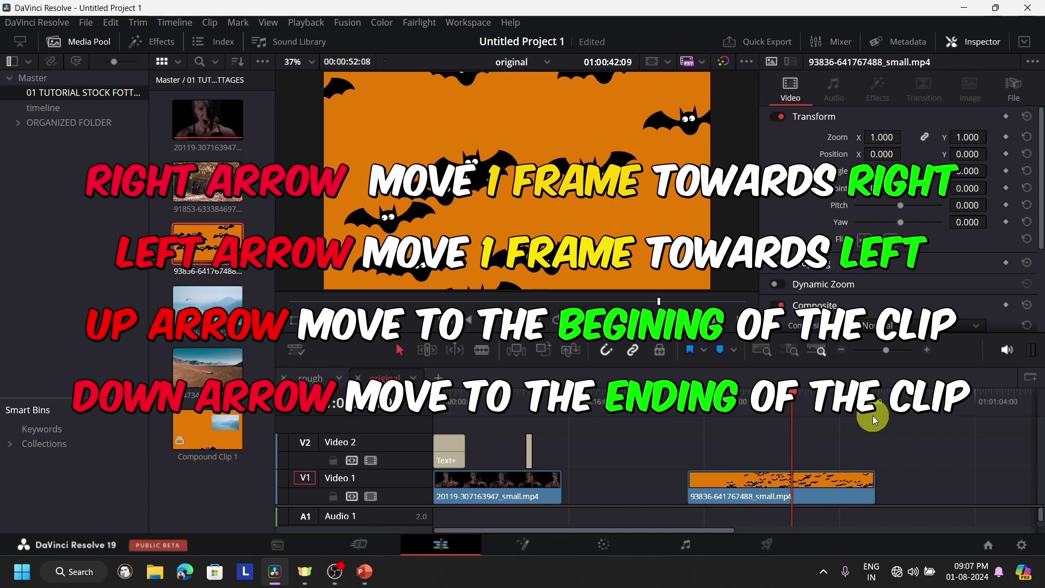
pyautogui.press('Right')
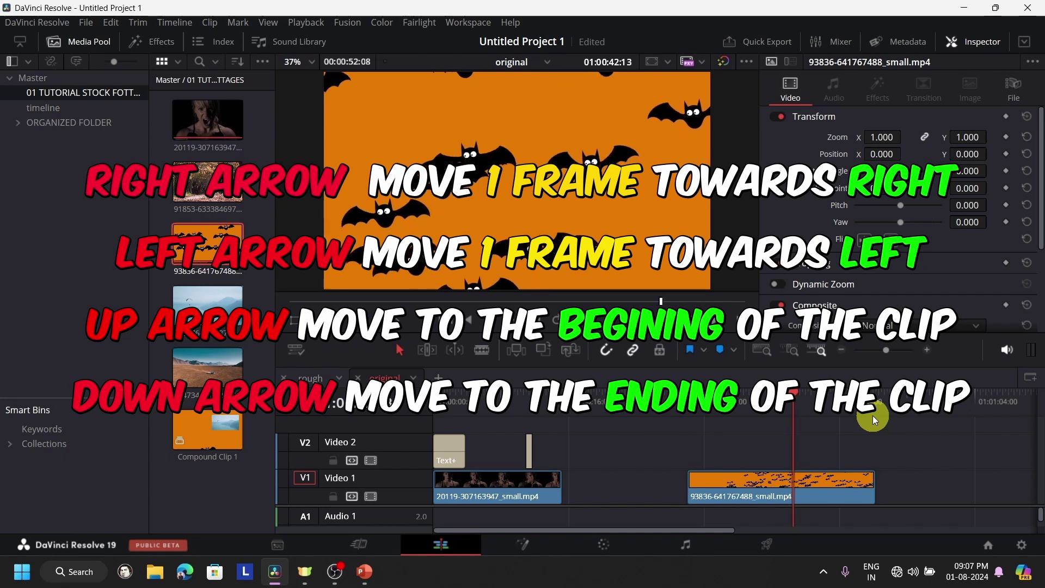
pyautogui.press('Right')
pyautogui.press('Right')
pyautogui.press('Right')
pyautogui.press('Right')
pyautogui.press('Right')
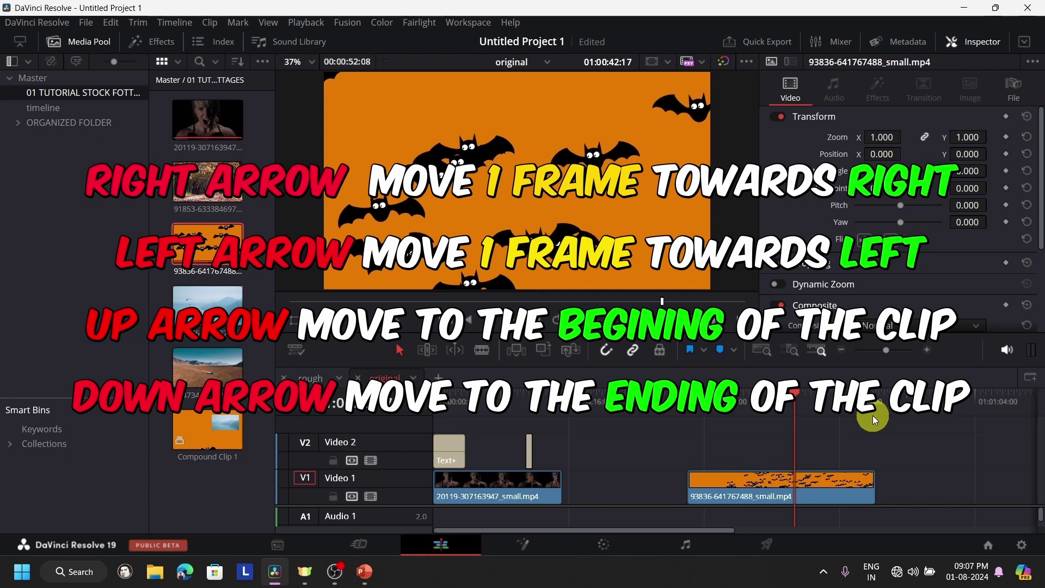
# Step the playhead backward frame by frame within the bats clip to 01:00:42:08
pyautogui.press('Left')
pyautogui.press('Left')
pyautogui.press('Left')
pyautogui.press('Left')
pyautogui.press('Left')
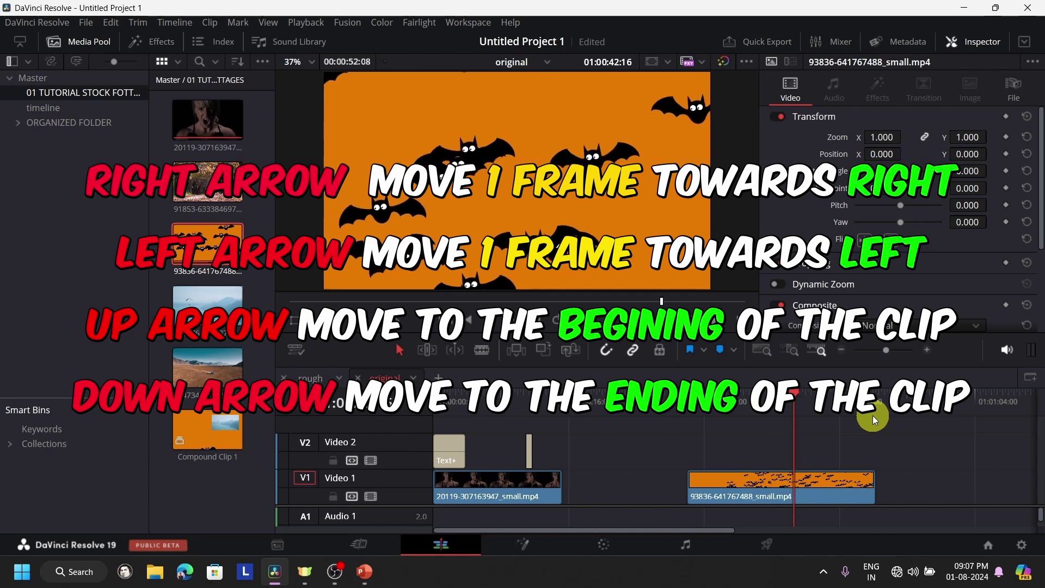
pyautogui.press('Left')
pyautogui.press('Left')
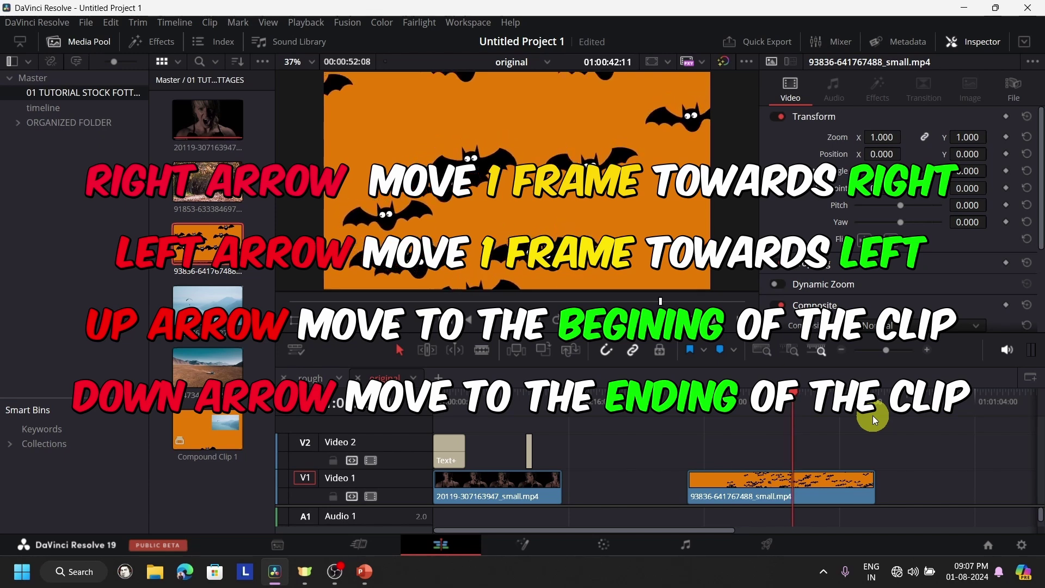
pyautogui.press('Left')
pyautogui.press('Left')
pyautogui.press('Left')
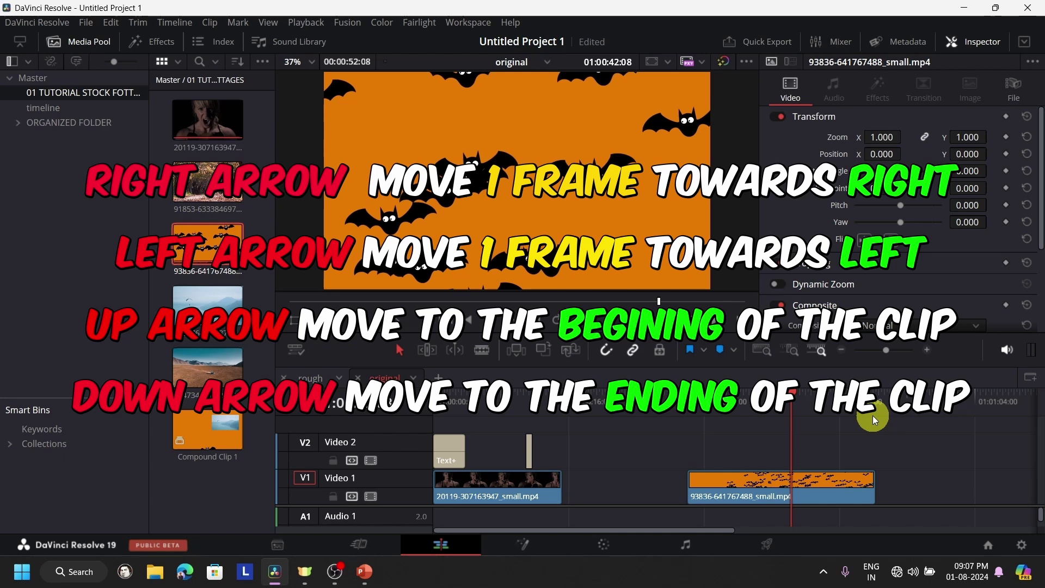
# Jump the playhead to the start of the bats clip and on to its end
pyautogui.press('Up')
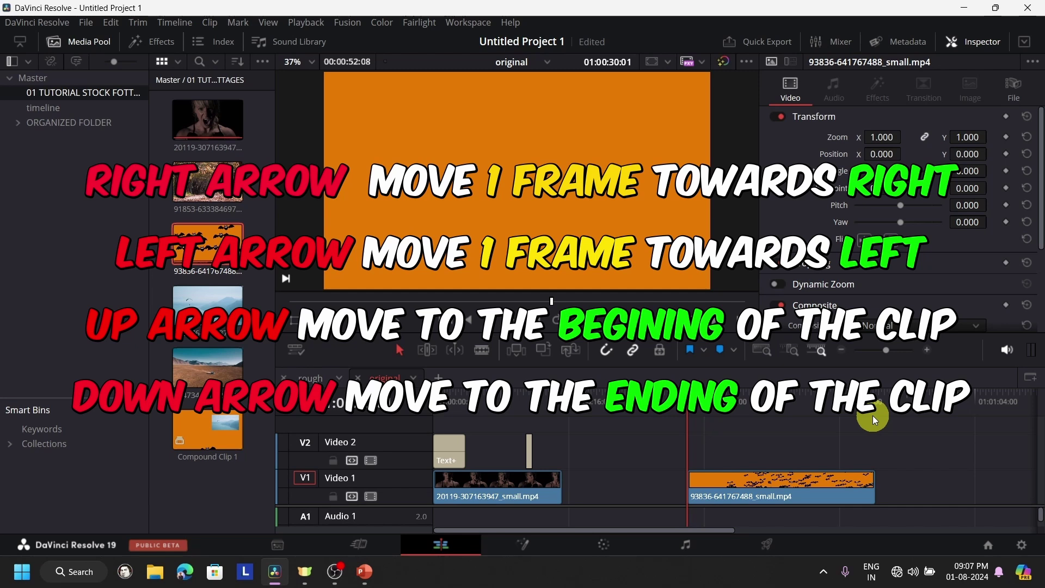
pyautogui.press('Down')
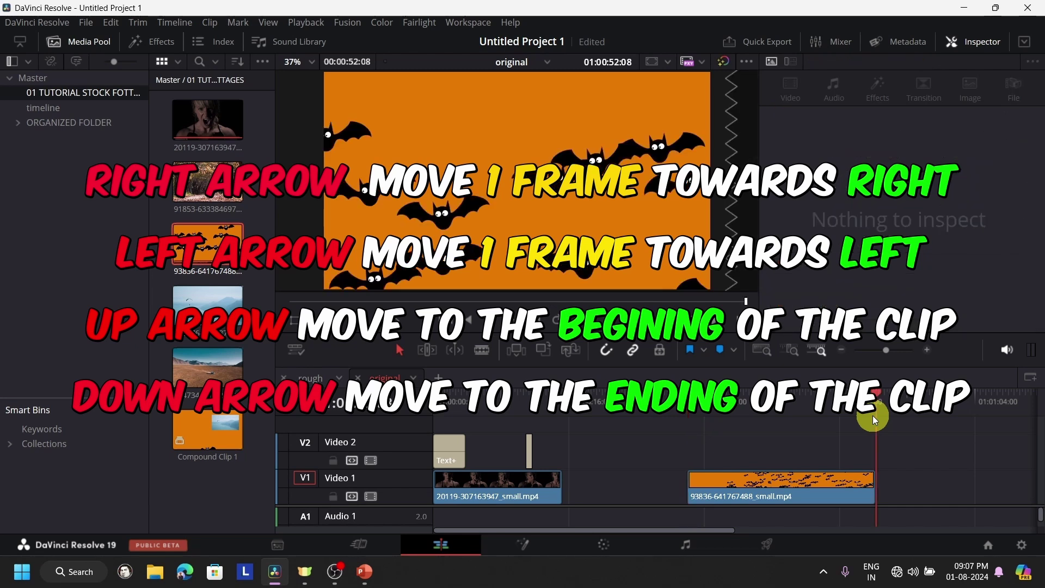
pyautogui.scroll(-3, 534, 455)
pyautogui.click(214, 325)
pyautogui.moveTo(214, 325); pyautogui.dragTo(735, 511)
pyautogui.scroll(5, 887, 479)
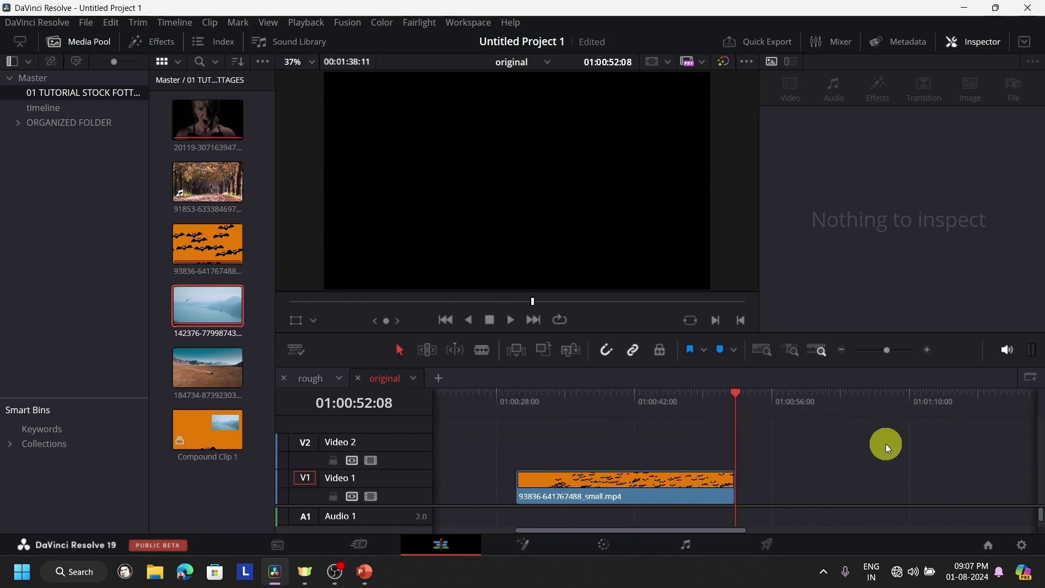
# Place the playhead inside the paragliding clip and jump repeatedly between the clip's start and end
pyautogui.click(735, 394)
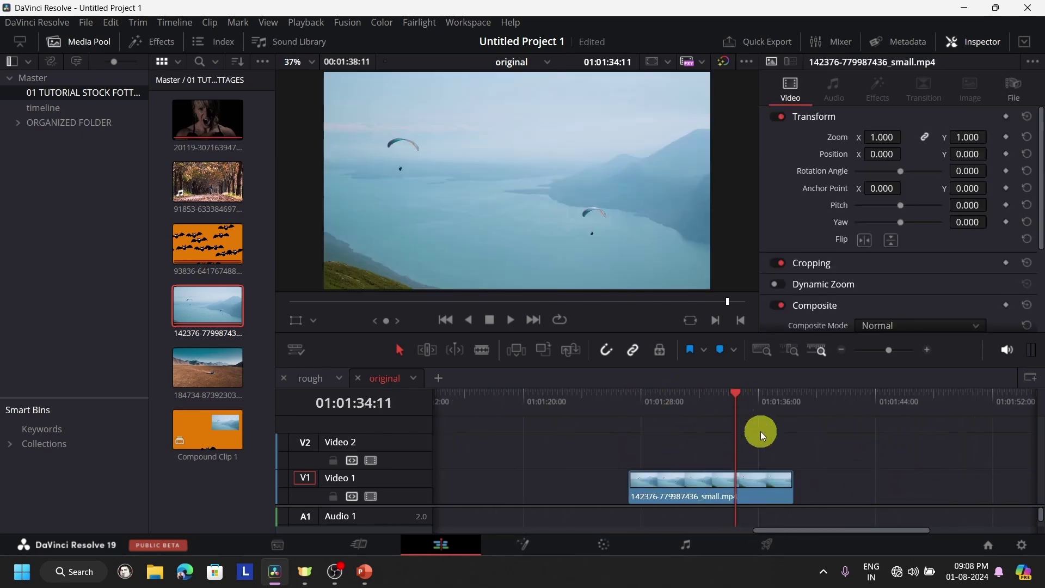
pyautogui.press('Up')
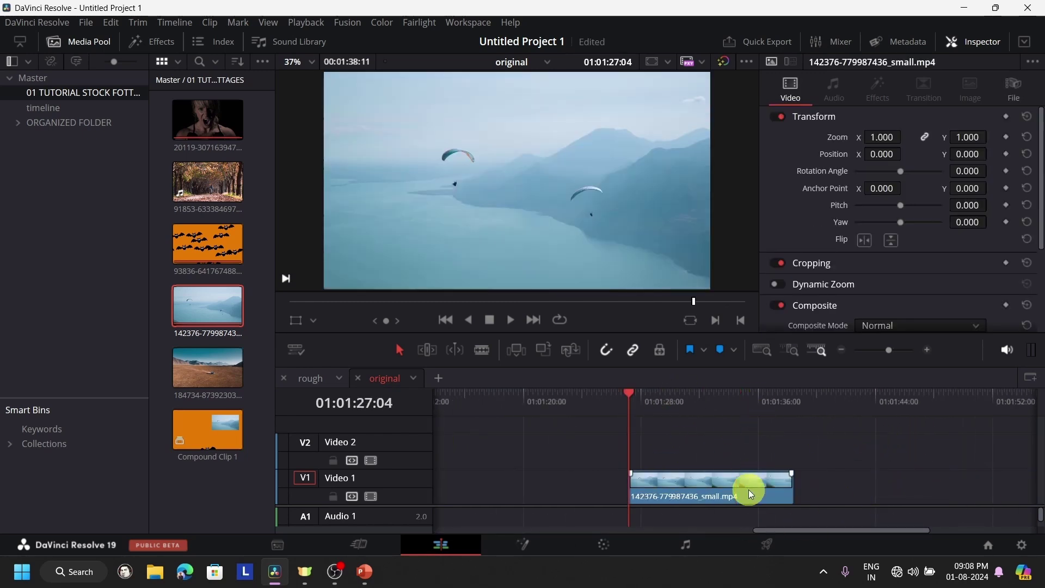
pyautogui.press('Down')
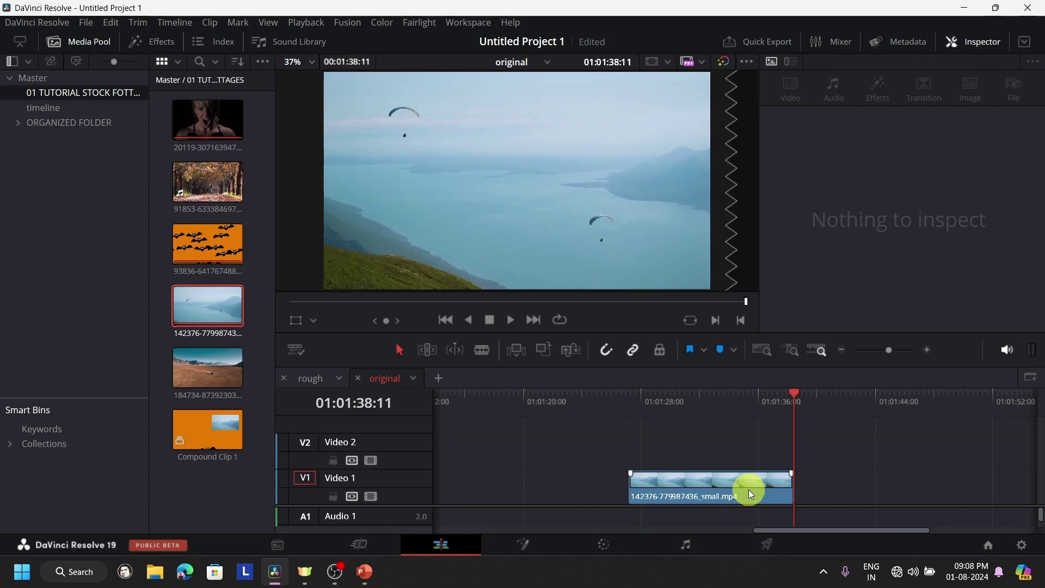
pyautogui.press('Up')
pyautogui.press('Down')
pyautogui.press('Up')
# Move the playhead to 01:01:33:02 in the paragliding clip and step back frame by frame to 01:01:32:23
pyautogui.click(722, 417)
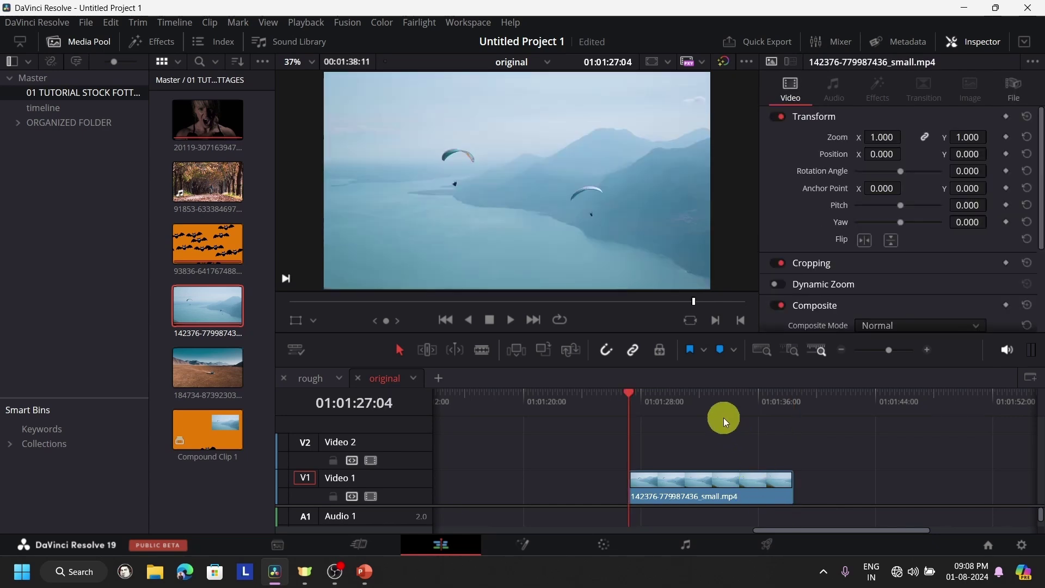
pyautogui.hotkey('ctrl', '=')
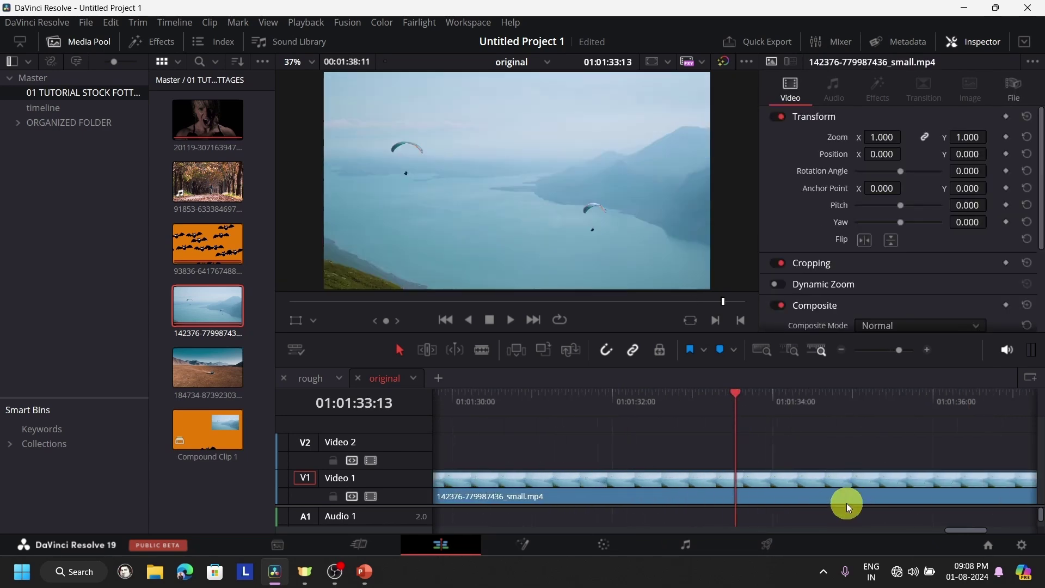
pyautogui.click(731, 403)
pyautogui.moveTo(731, 403); pyautogui.dragTo(696, 415)
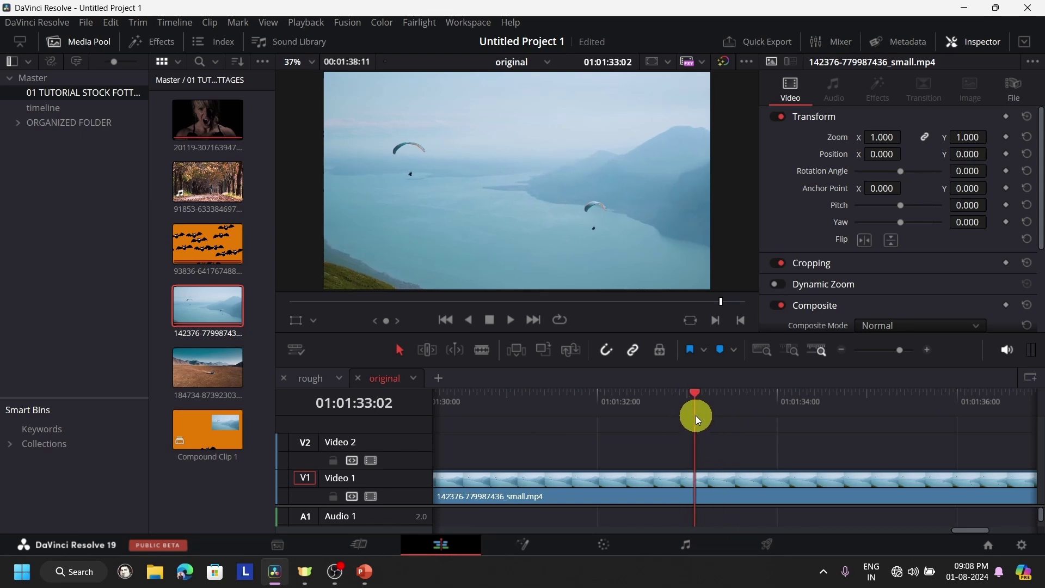
pyautogui.press('Left')
pyautogui.press('Left')
pyautogui.press('Left')
pyautogui.press('Left')
pyautogui.press('Left')
pyautogui.press('Left')
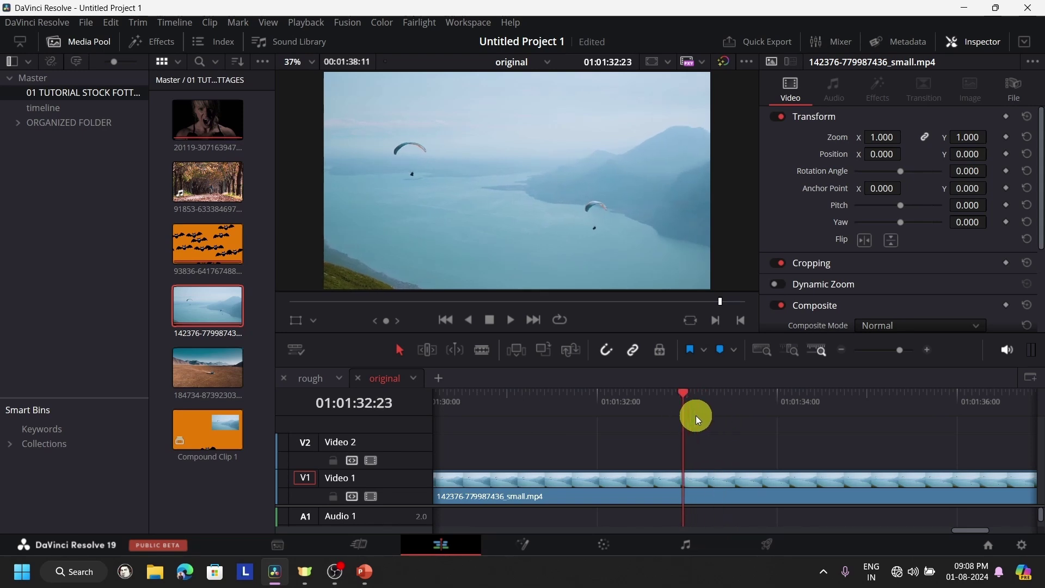
# Step the playhead forward frame by frame through the paragliding clip to 01:01:33:02
pyautogui.press('Right')
pyautogui.press('Right')
pyautogui.press('Right')
pyautogui.press('Right')
pyautogui.press('Right')
pyautogui.press('Right')
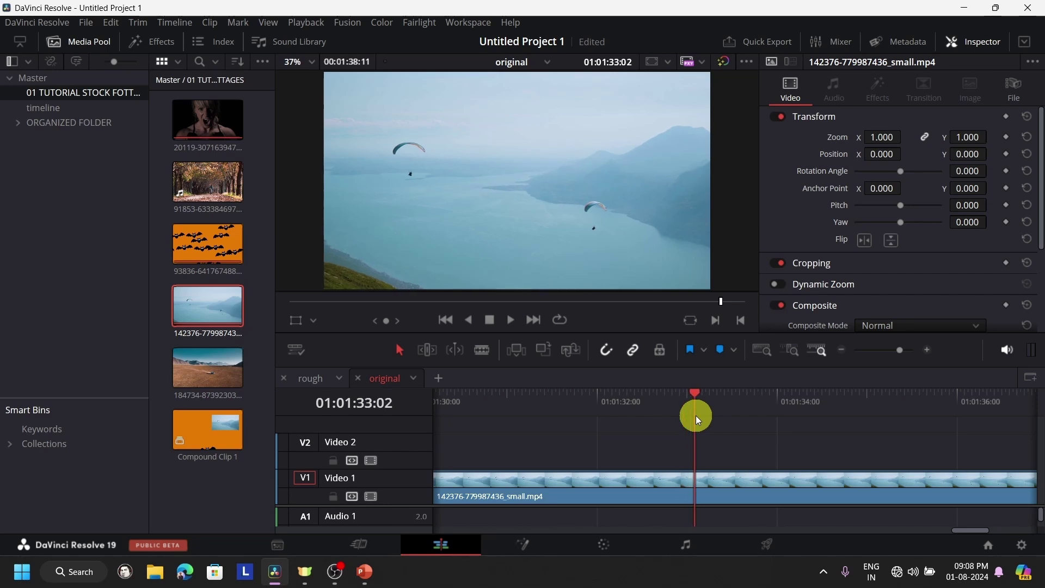
# Step the playhead repeatedly one frame back and forth between 01:01:33:01 and 01:01:33:02
pyautogui.press('Left')
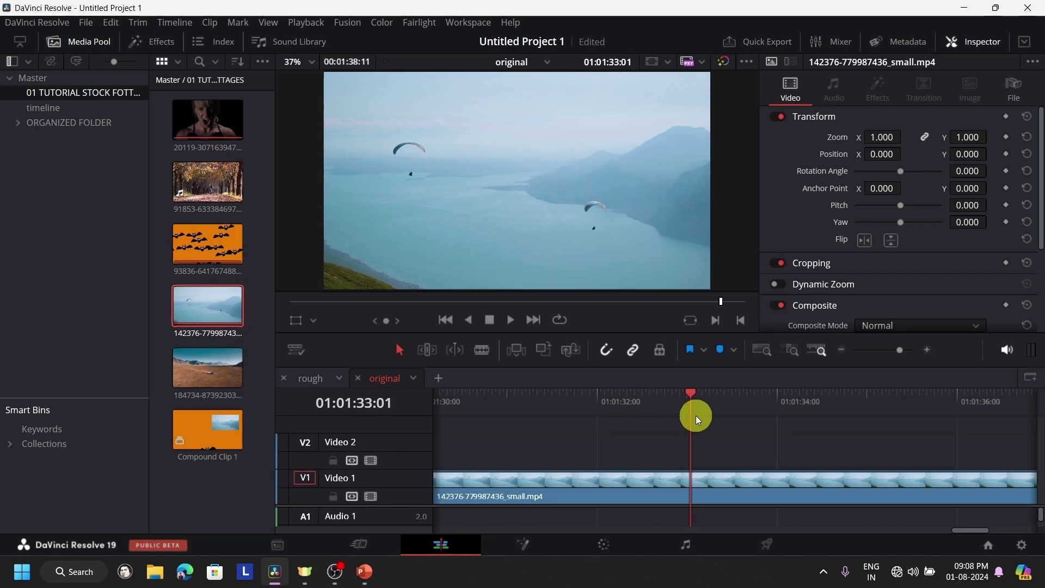
pyautogui.press('Right')
pyautogui.press('Left')
pyautogui.press('Right')
pyautogui.press('Left')
pyautogui.press('Right')
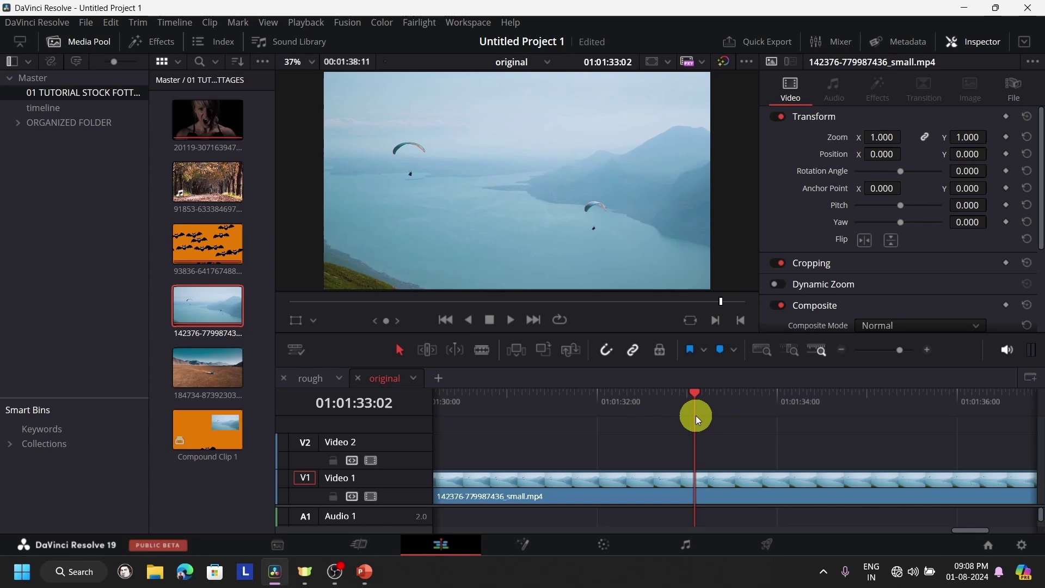
pyautogui.press('Left')
pyautogui.press('Right')
pyautogui.press('Left')
pyautogui.press('Right')
pyautogui.press('Left')
pyautogui.press('Right')
# Close the gap on Video 1 so the paragliding clip directly follows the bats clip
pyautogui.scroll(-4, 722, 446)
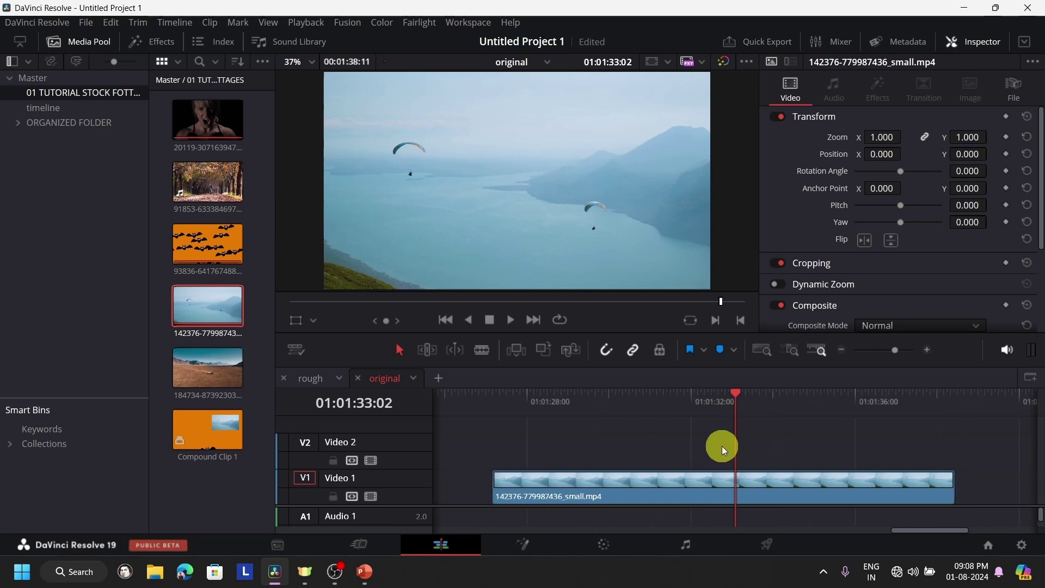
pyautogui.moveTo(718, 485); pyautogui.dragTo(490, 486)
pyautogui.scroll(-3, 655, 478)
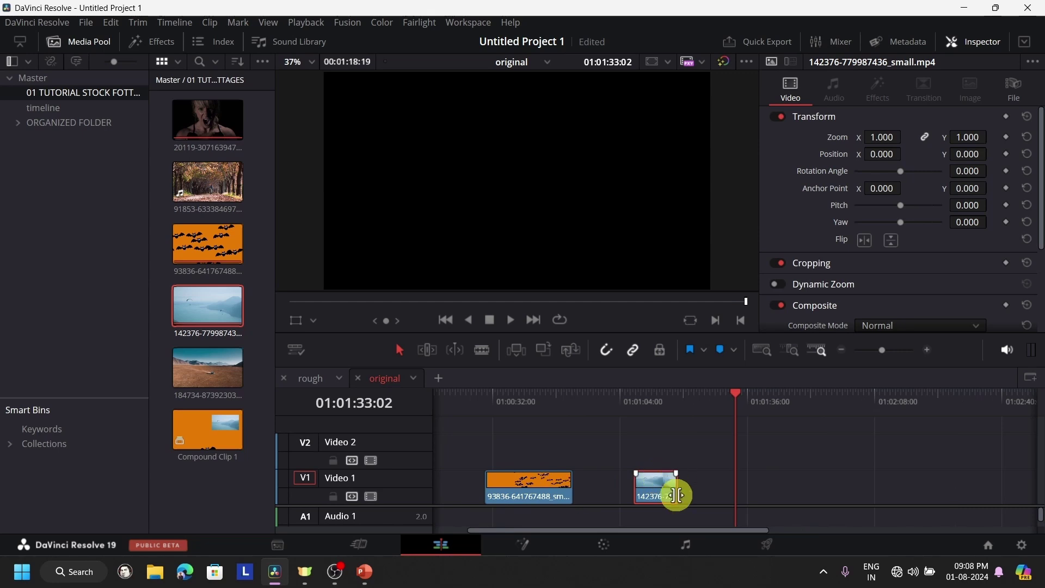
pyautogui.press('Delete')
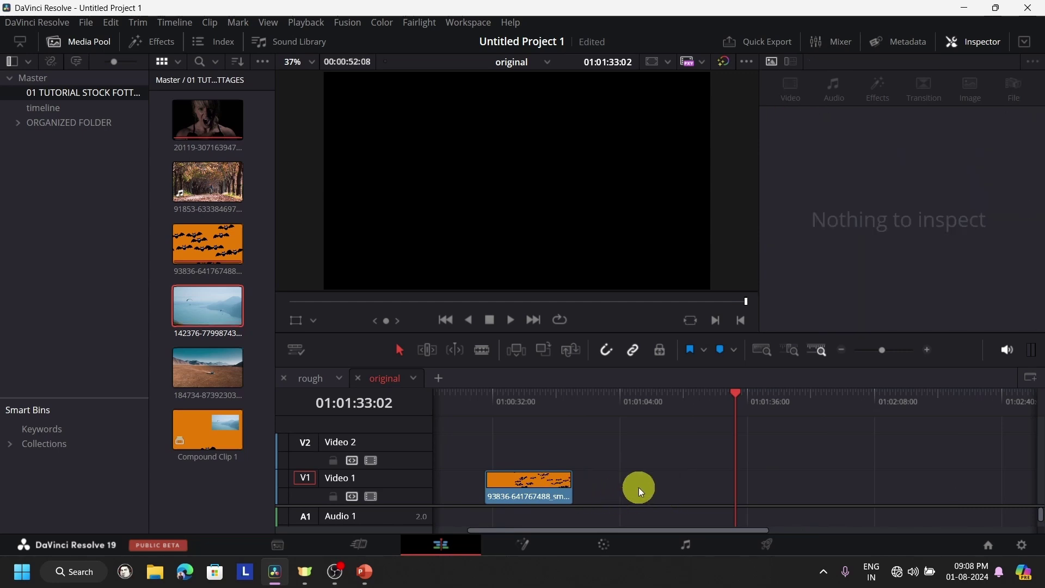
pyautogui.moveTo(672, 493); pyautogui.dragTo(611, 497)
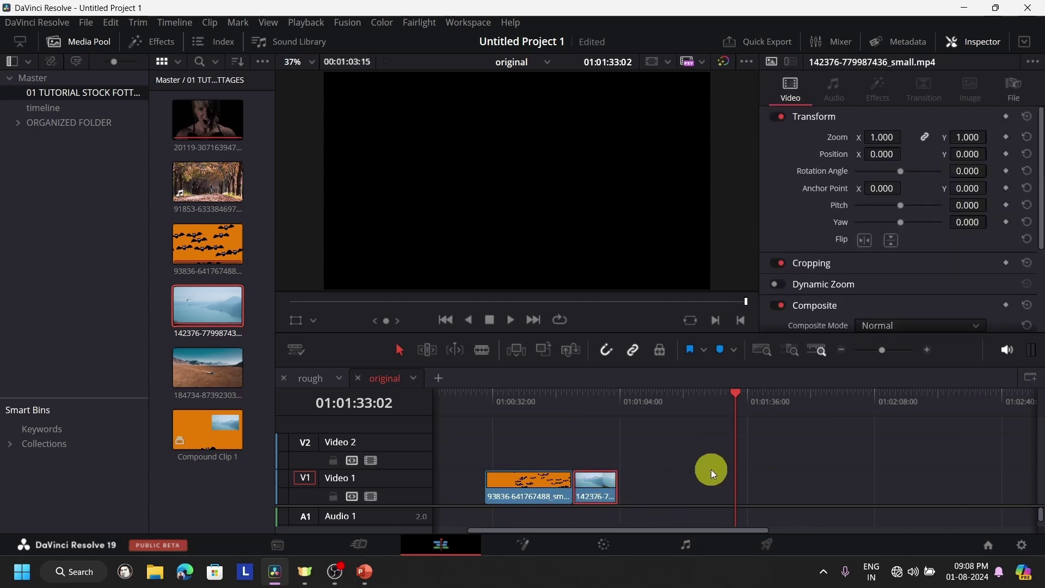
pyautogui.scroll(-2, 709, 468)
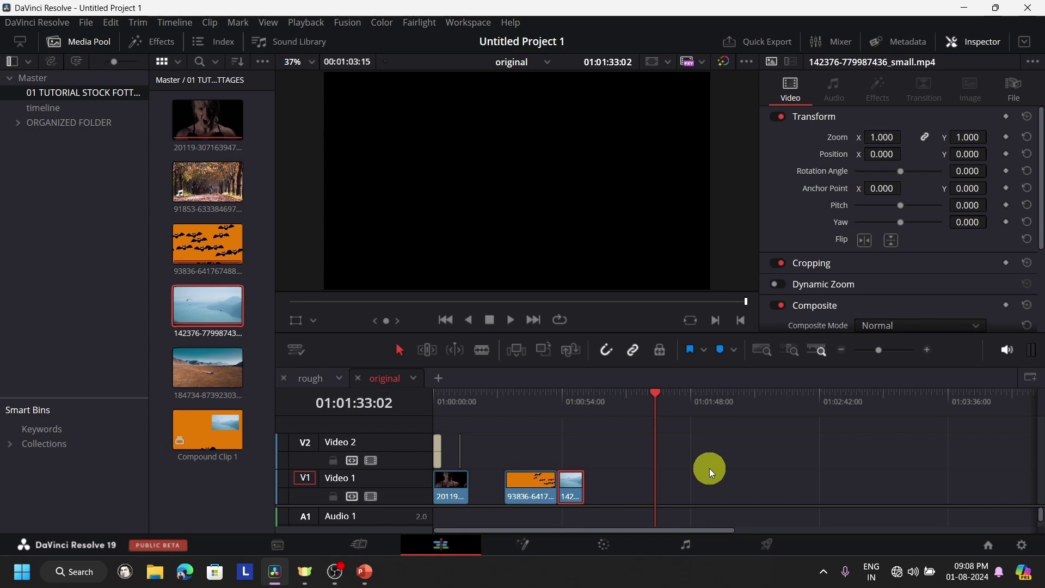
pyautogui.click(596, 408)
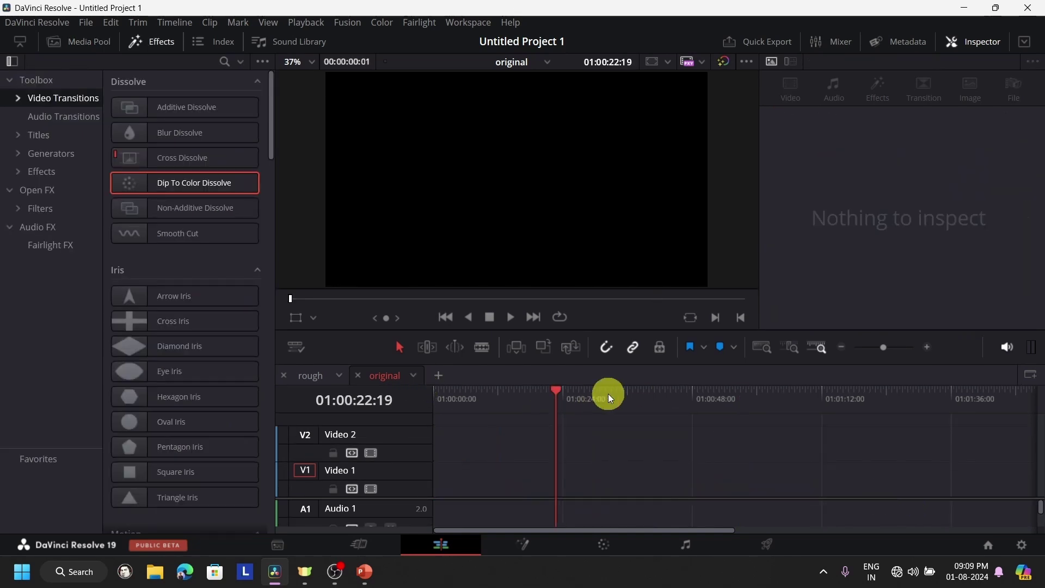
pyautogui.moveTo(539, 390); pyautogui.dragTo(417, 453)
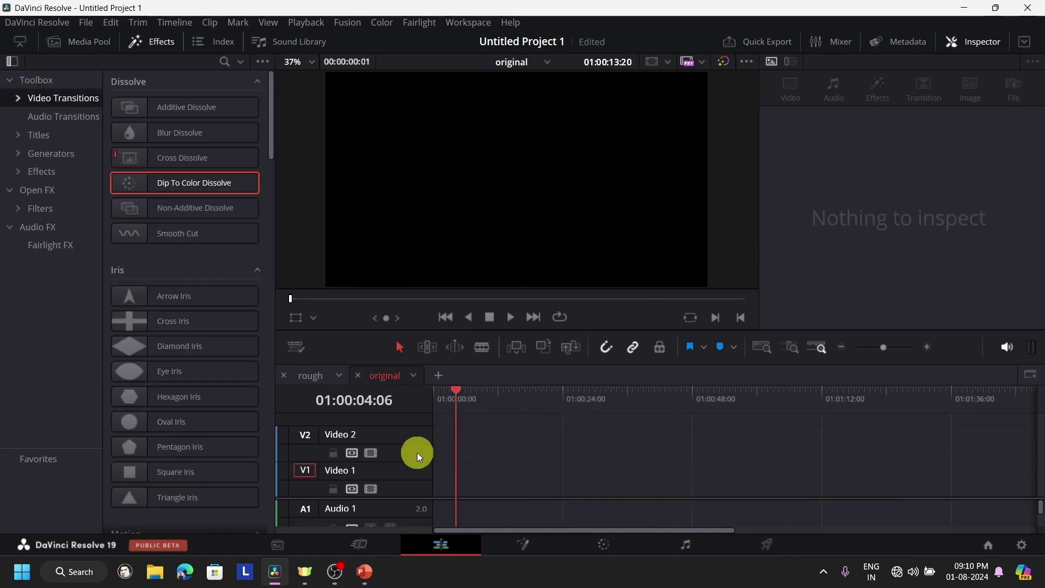
pyautogui.click(147, 44)
pyautogui.click(99, 41)
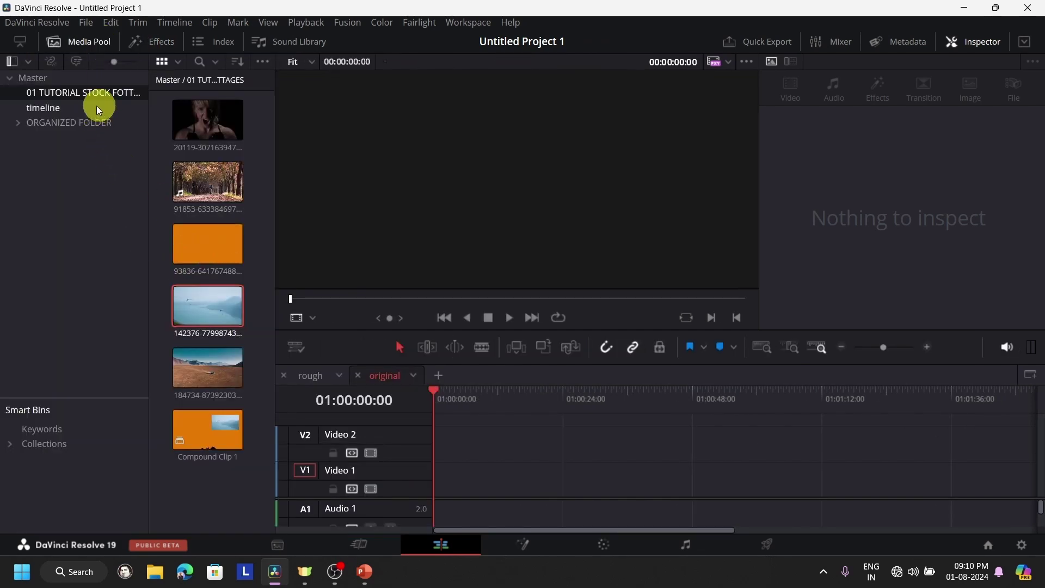
pyautogui.click(197, 120)
pyautogui.moveTo(197, 119); pyautogui.dragTo(530, 477)
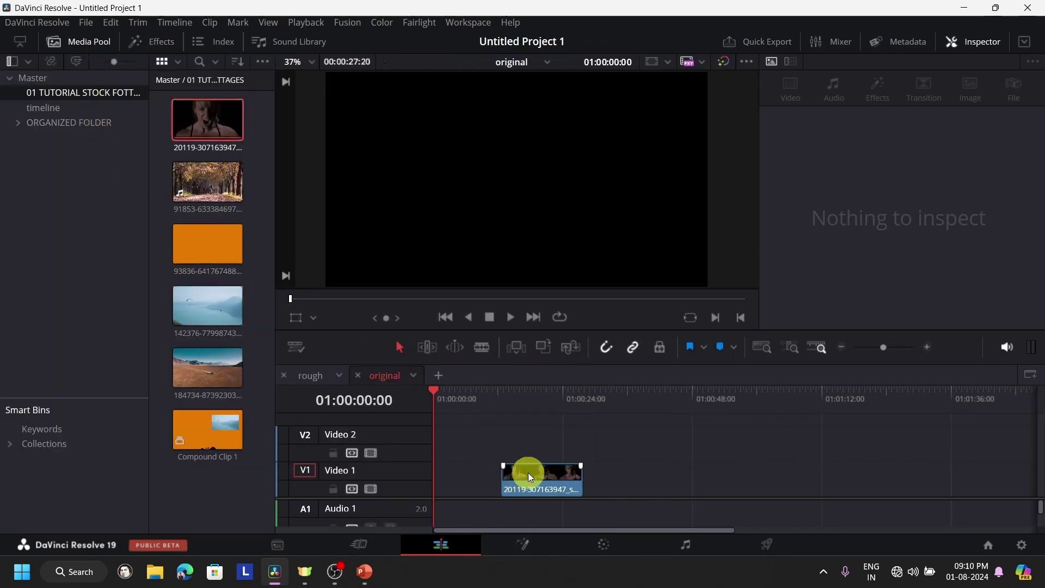
# Play the beginning of the new clip from 01:00:12:14, and place the playhead inside it at 01:00:17:11
pyautogui.click(497, 417)
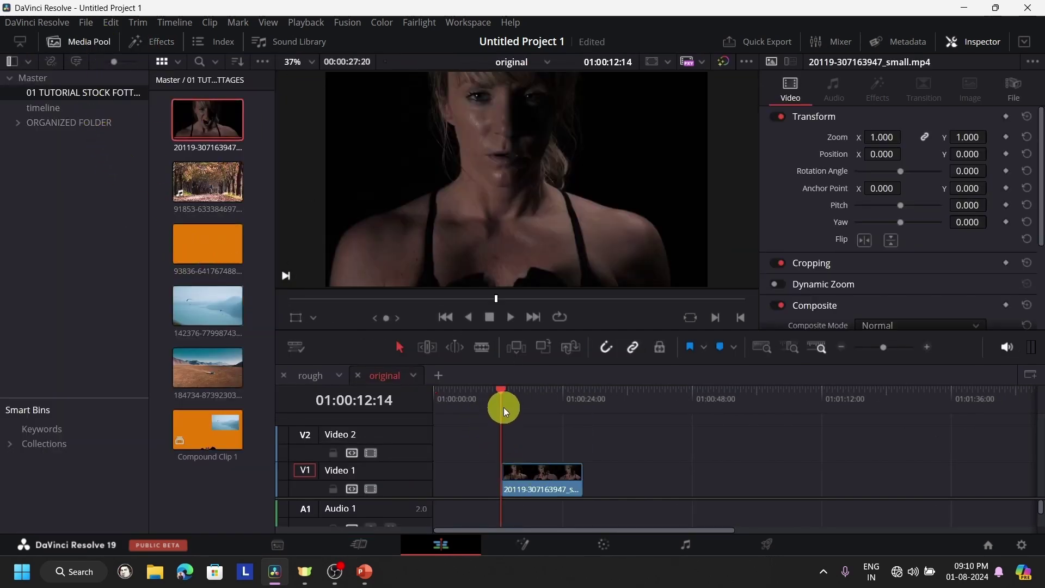
pyautogui.click(498, 318)
pyautogui.click(496, 314)
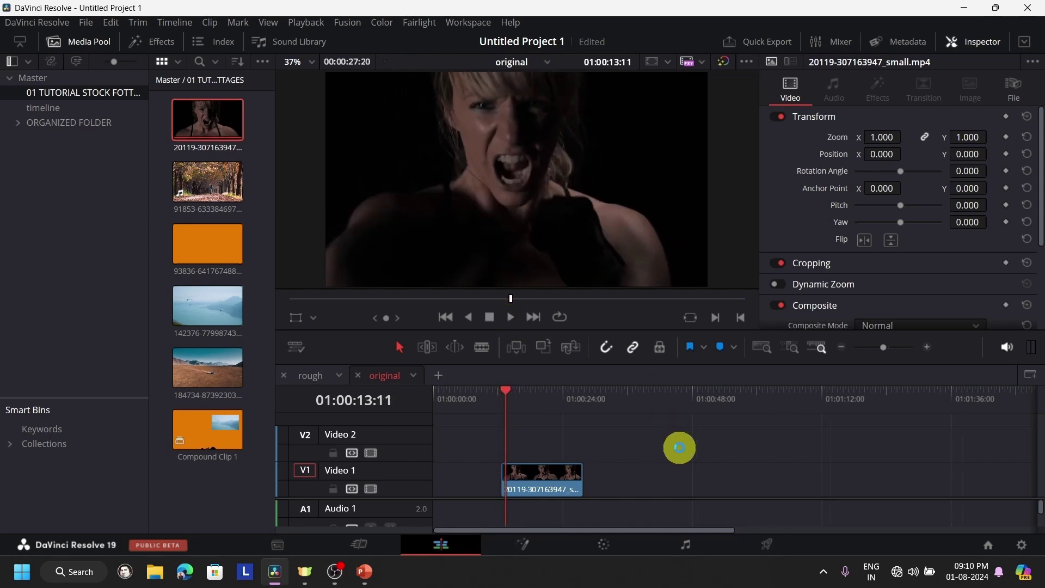
pyautogui.scroll(3, 680, 447)
pyautogui.scroll(-3, 732, 434)
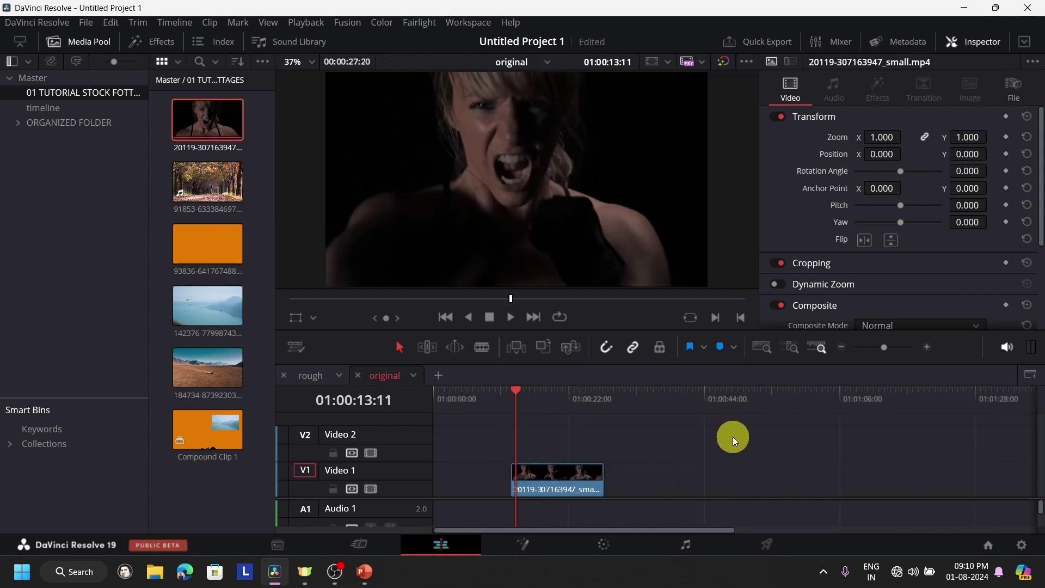
pyautogui.scroll(2, 689, 437)
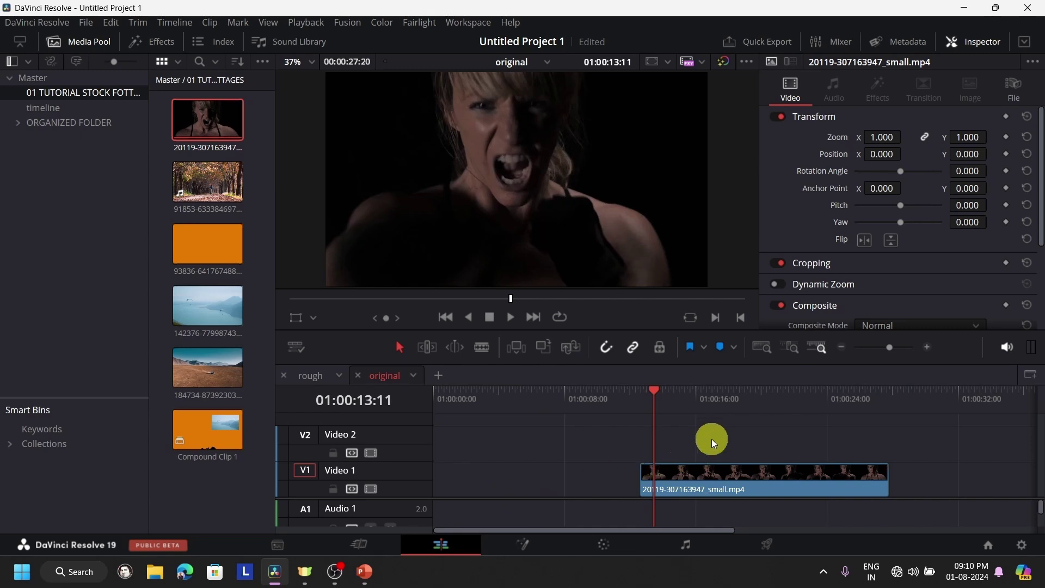
pyautogui.click(716, 403)
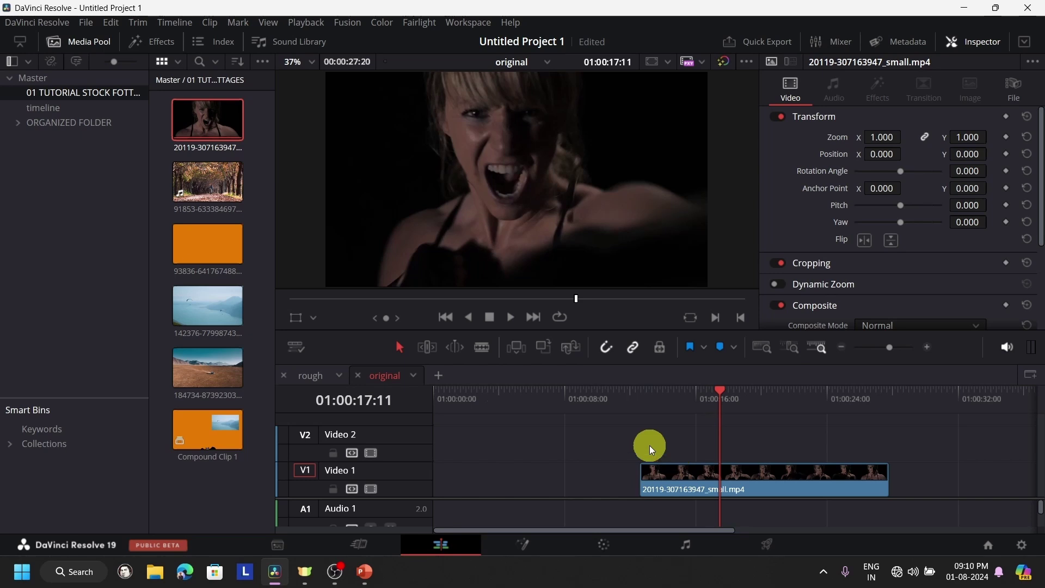
# Hide the Media Pool and Inspector, enlarge the timeline area, and increase the height of the Video 1 track
pyautogui.click(74, 41)
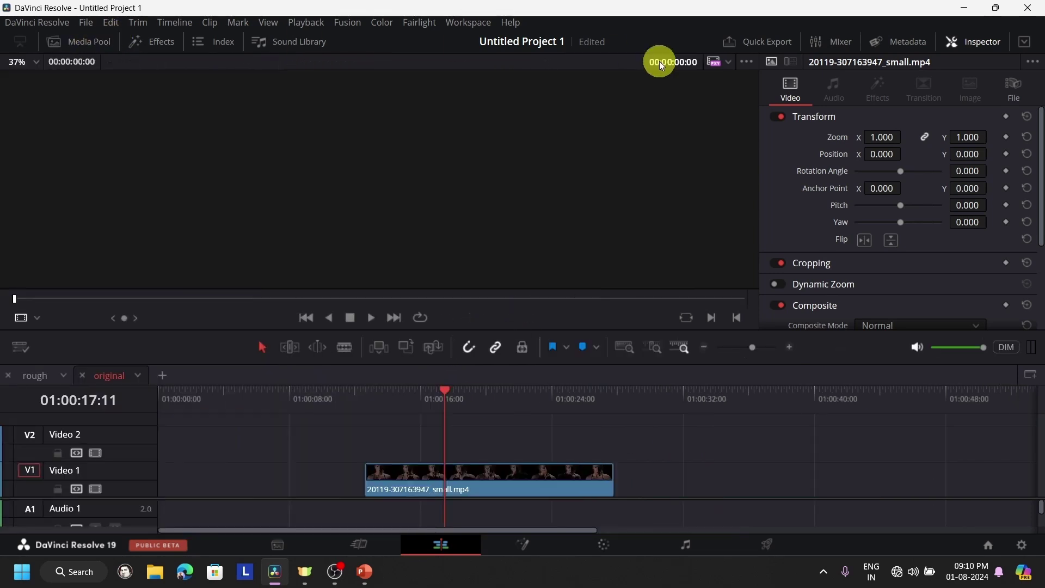
pyautogui.click(975, 41)
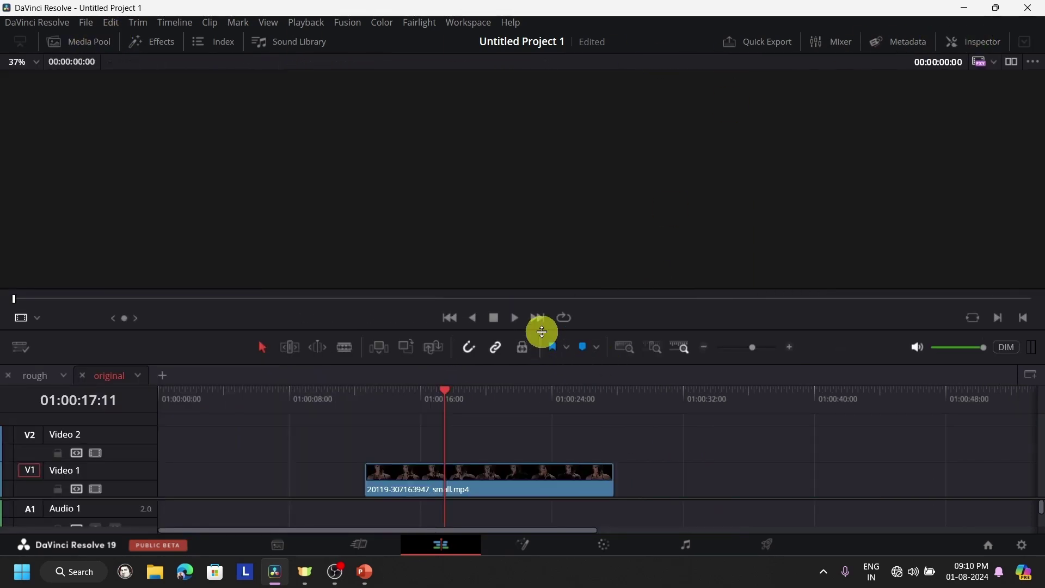
pyautogui.moveTo(541, 330); pyautogui.dragTo(535, 103)
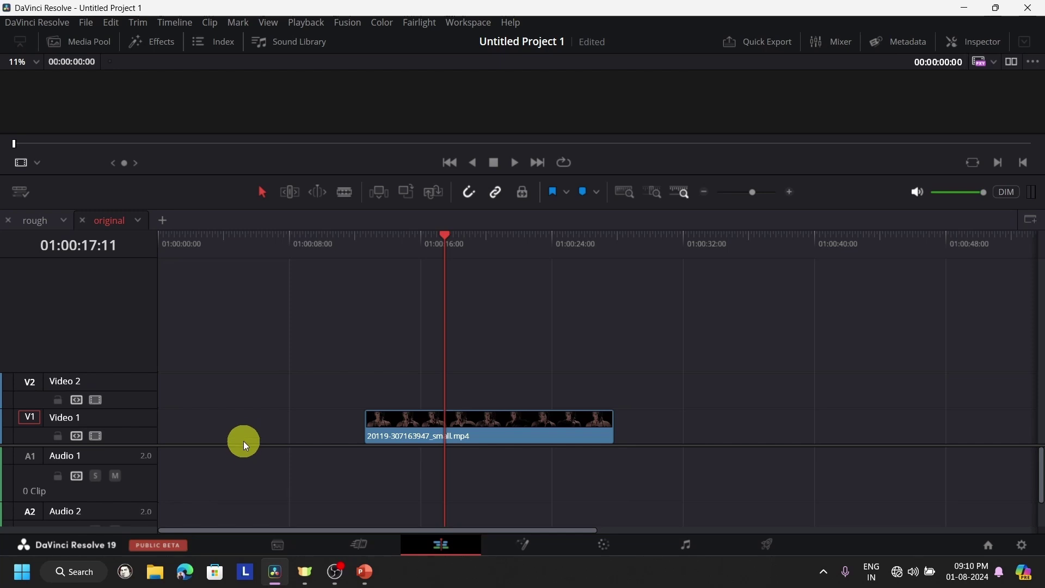
pyautogui.moveTo(126, 410); pyautogui.dragTo(135, 326)
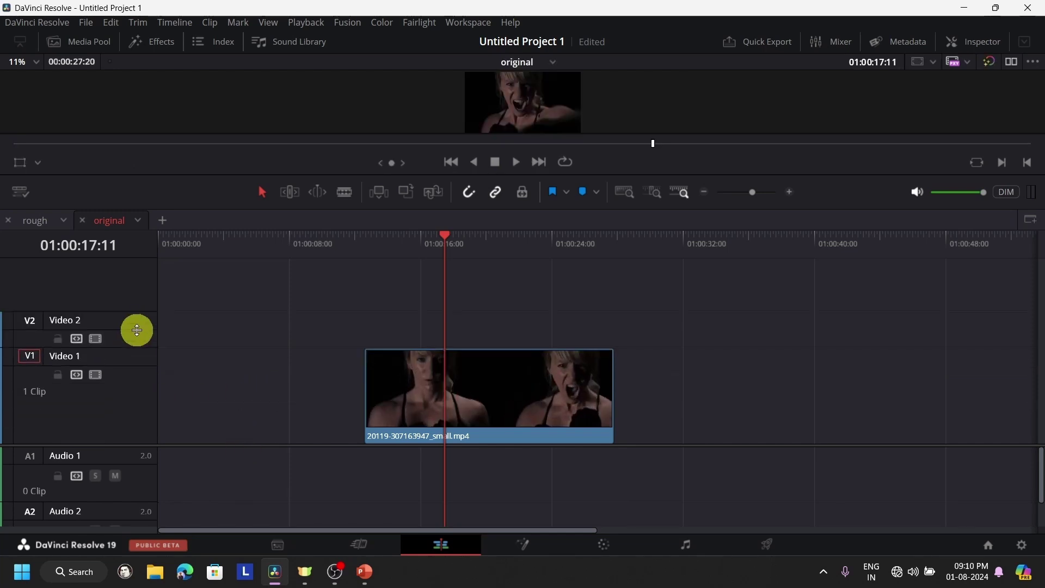
pyautogui.scroll(2, 778, 384)
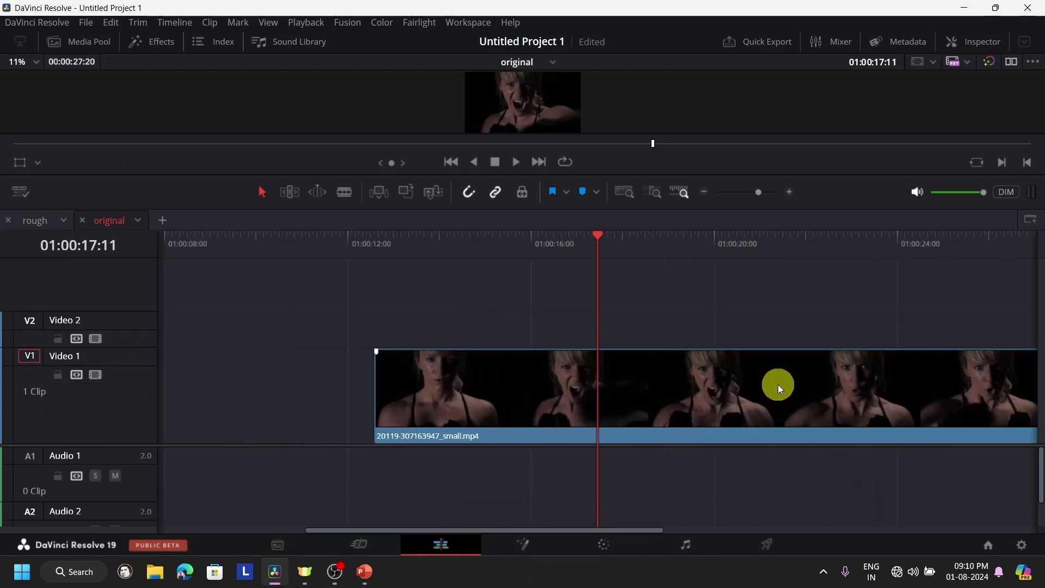
pyautogui.scroll(-2, 778, 384)
pyautogui.scroll(1, 775, 384)
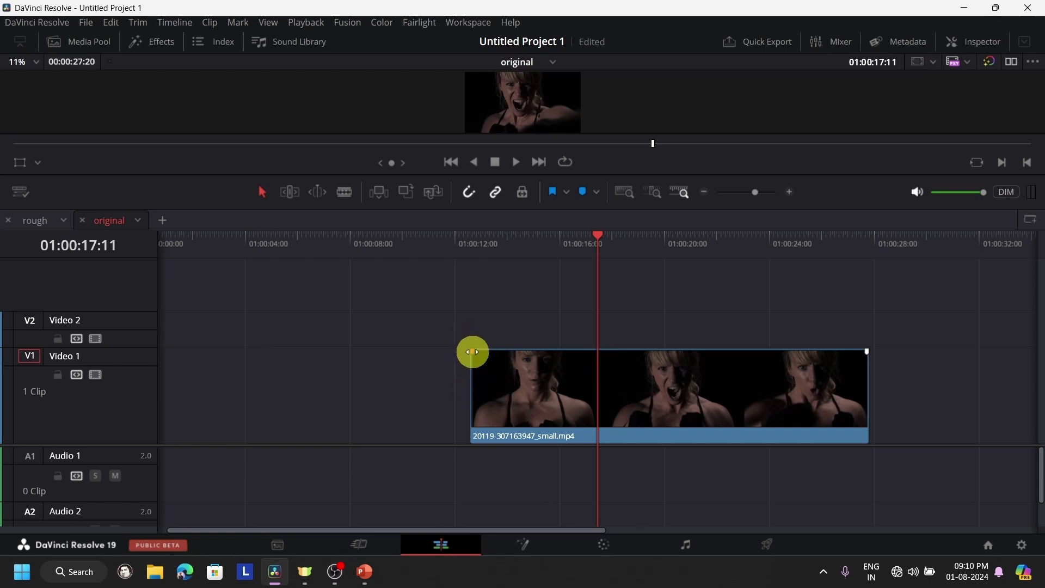
# Add a fade-in to the clip on Video 1 ending at about 01:00:17:00, and play the fade from the clip's start
pyautogui.moveTo(472, 351); pyautogui.dragTo(589, 402)
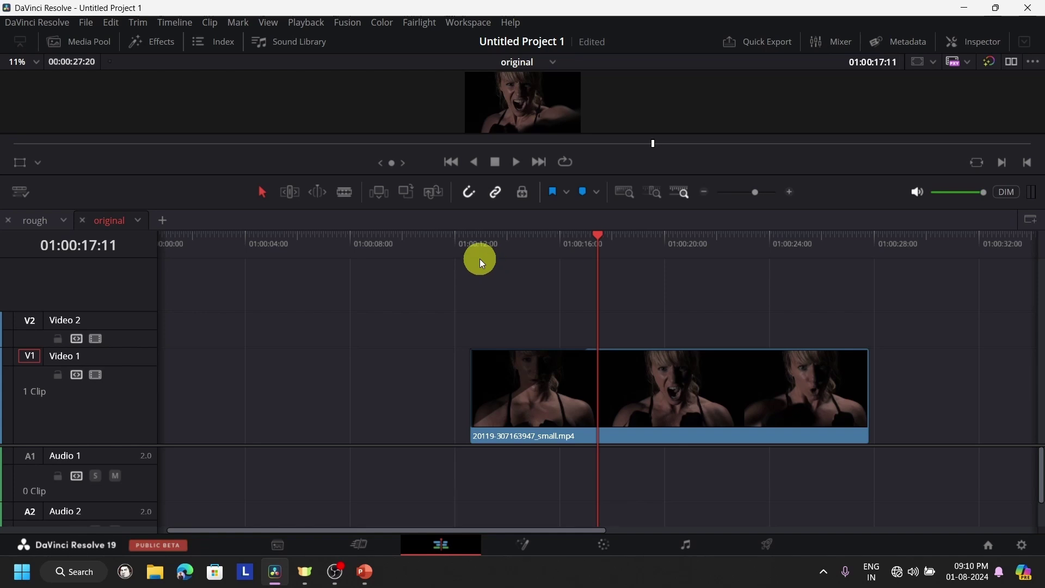
pyautogui.click(478, 248)
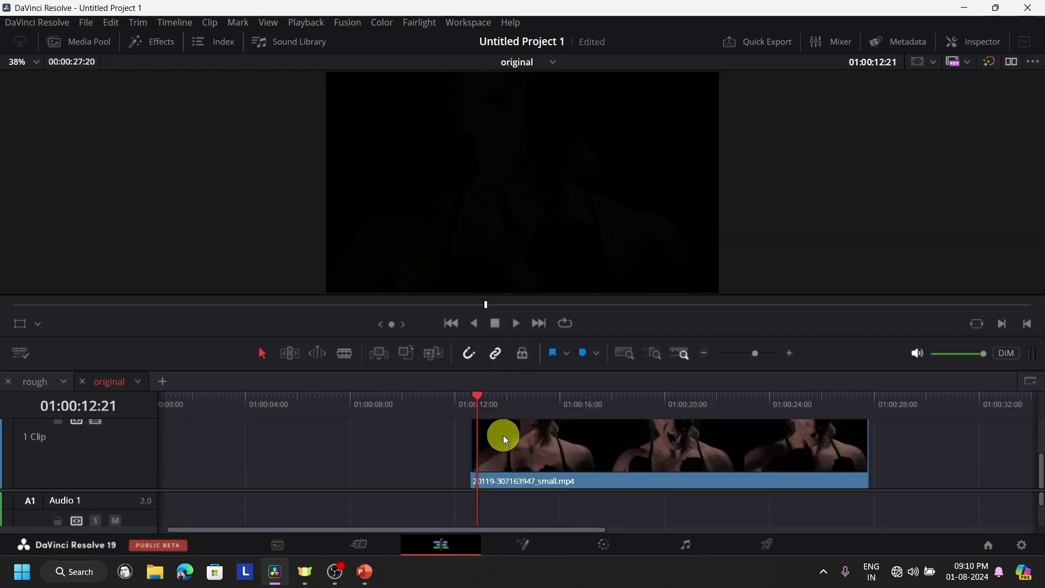
pyautogui.click(470, 417)
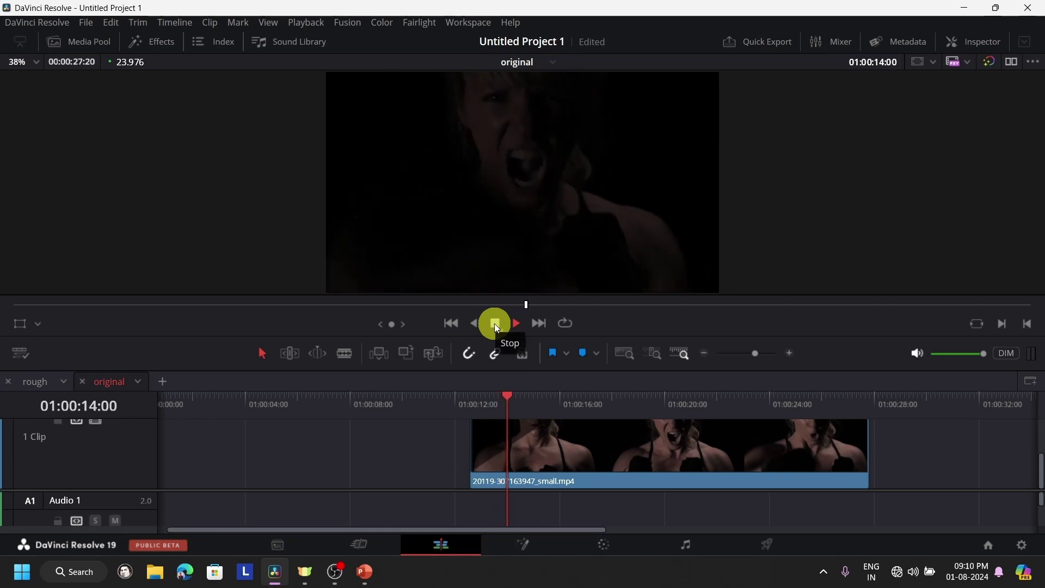
pyautogui.click(481, 398)
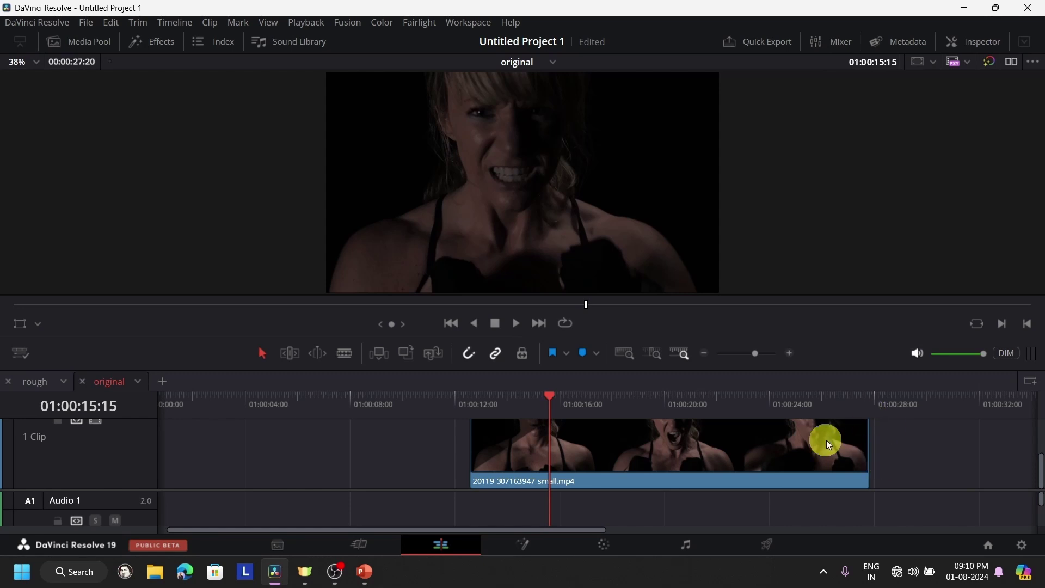
# Add a fade-out to the clip on Video 1 beginning at about 01:00:24:00, and play it through the clip's end
pyautogui.click(821, 458)
pyautogui.click(918, 456)
pyautogui.moveTo(599, 335); pyautogui.dragTo(611, 265)
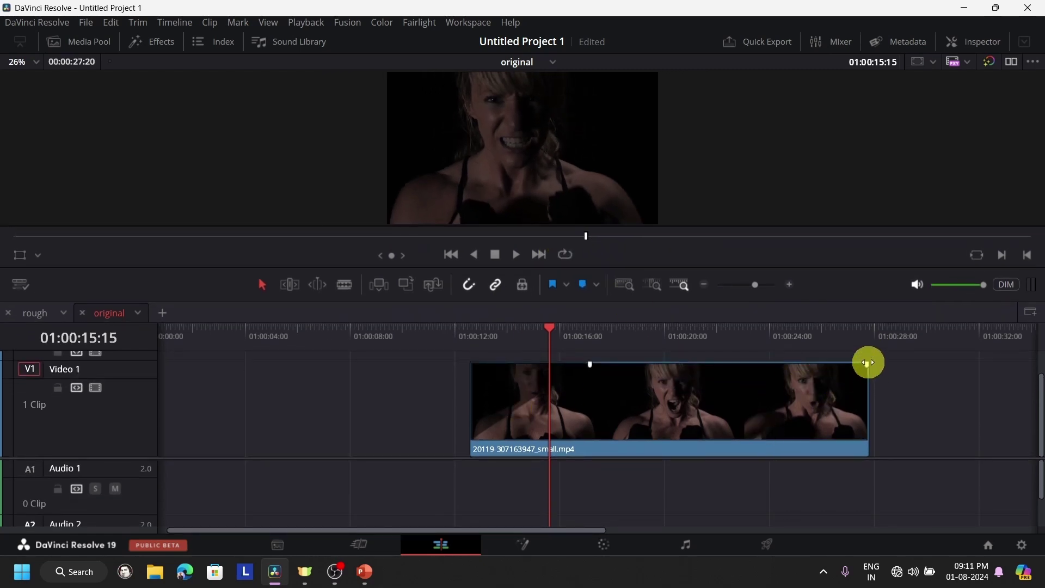
pyautogui.click(737, 333)
pyautogui.click(518, 257)
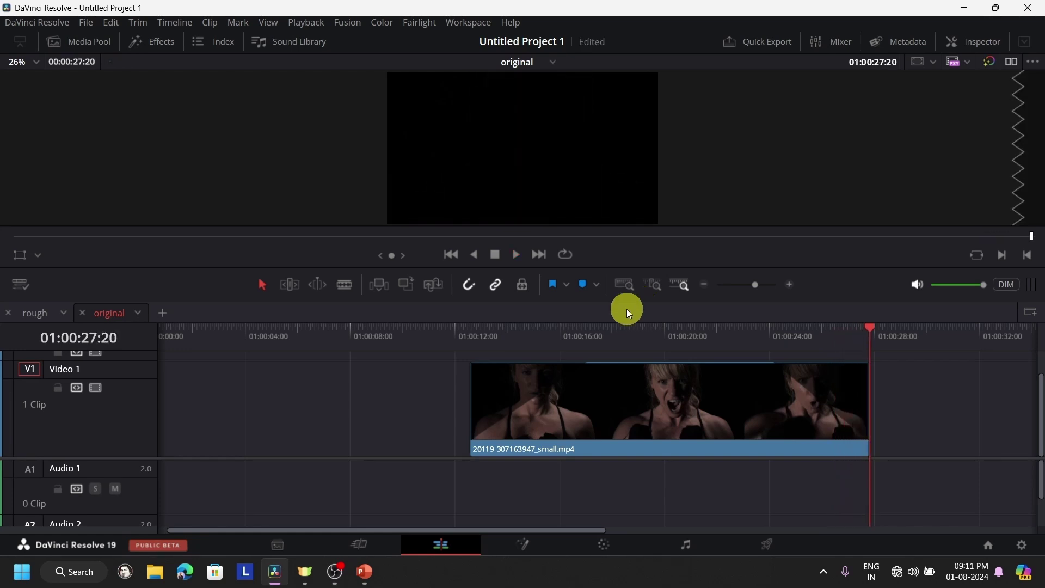
# Delete the faded clip from Video 1 and place boom sound effect.mp3 at the start of Audio 1
pyautogui.click(691, 412)
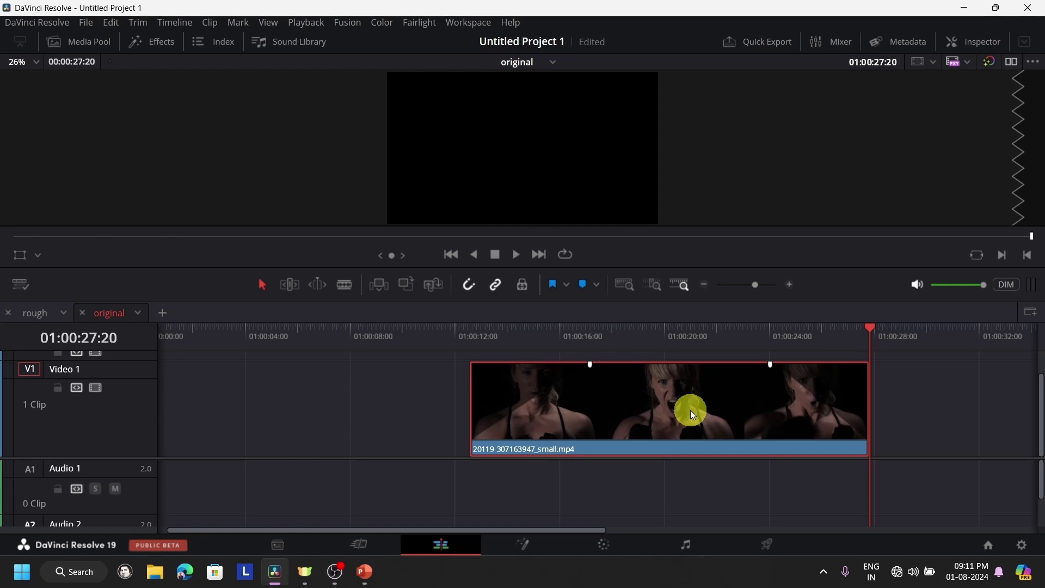
pyautogui.press('Delete')
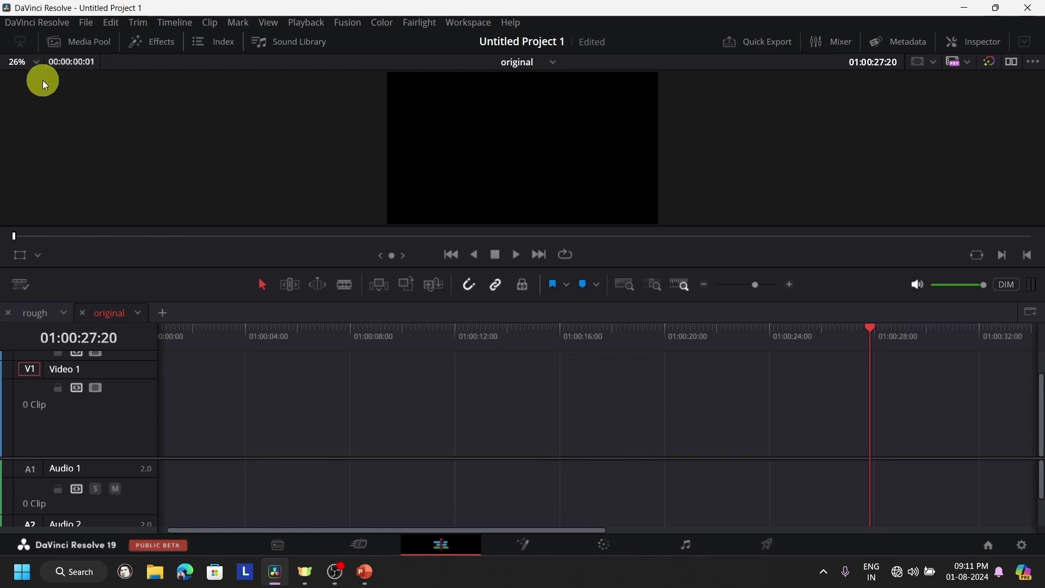
pyautogui.click(74, 42)
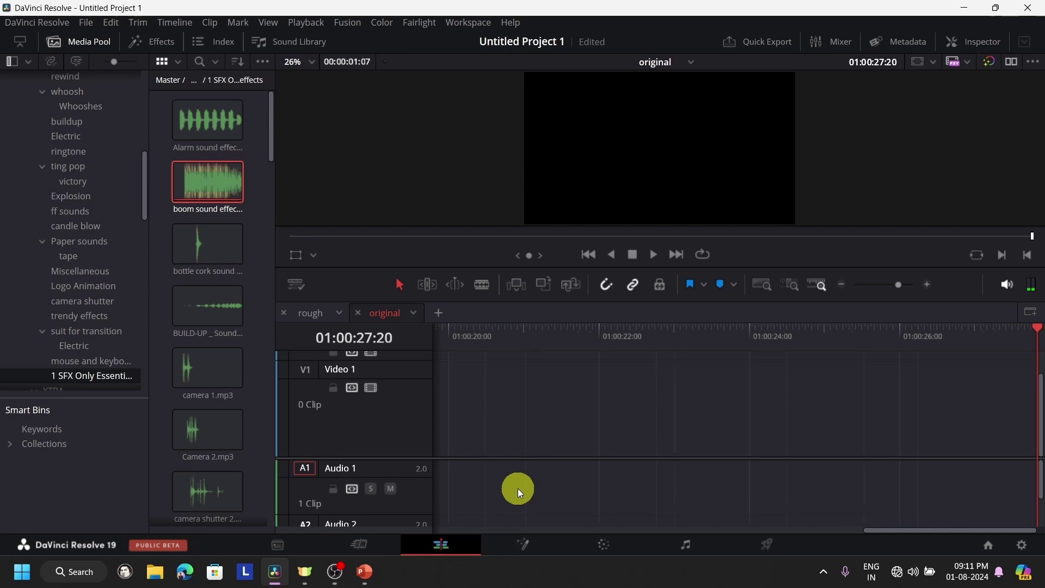
pyautogui.scroll(2, 525, 487)
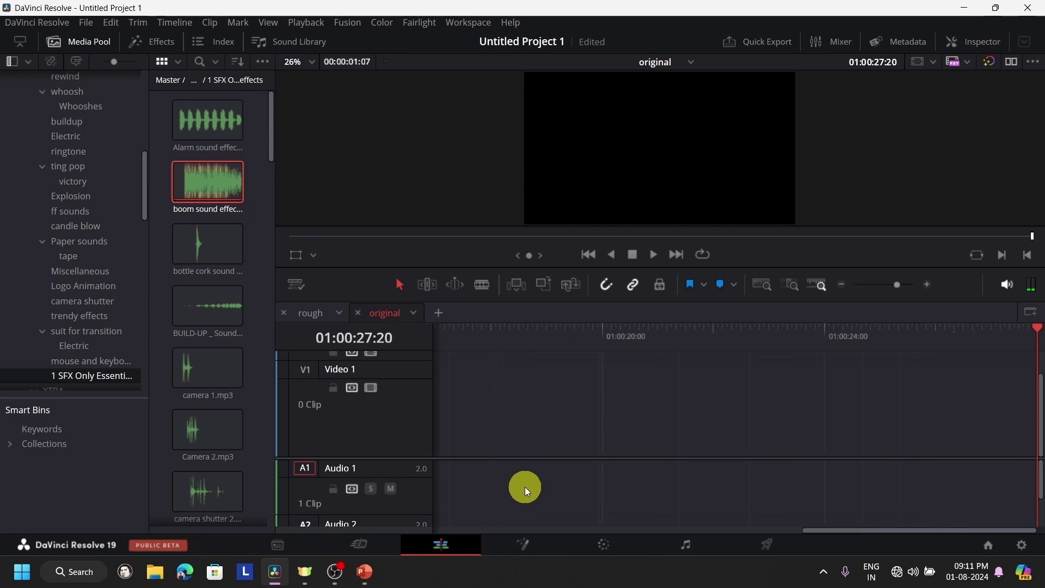
pyautogui.scroll(5, 525, 487)
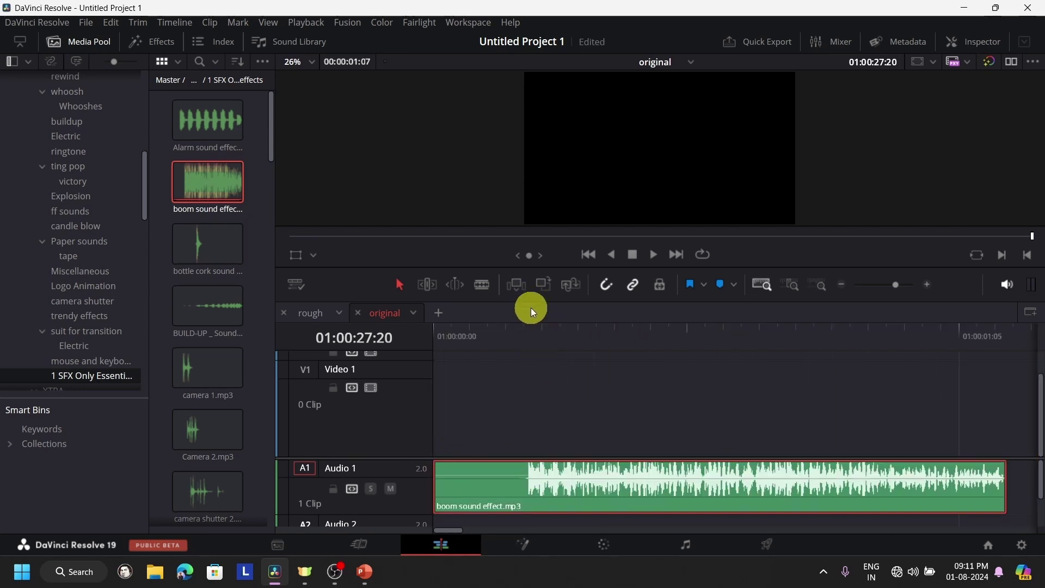
pyautogui.click(521, 467)
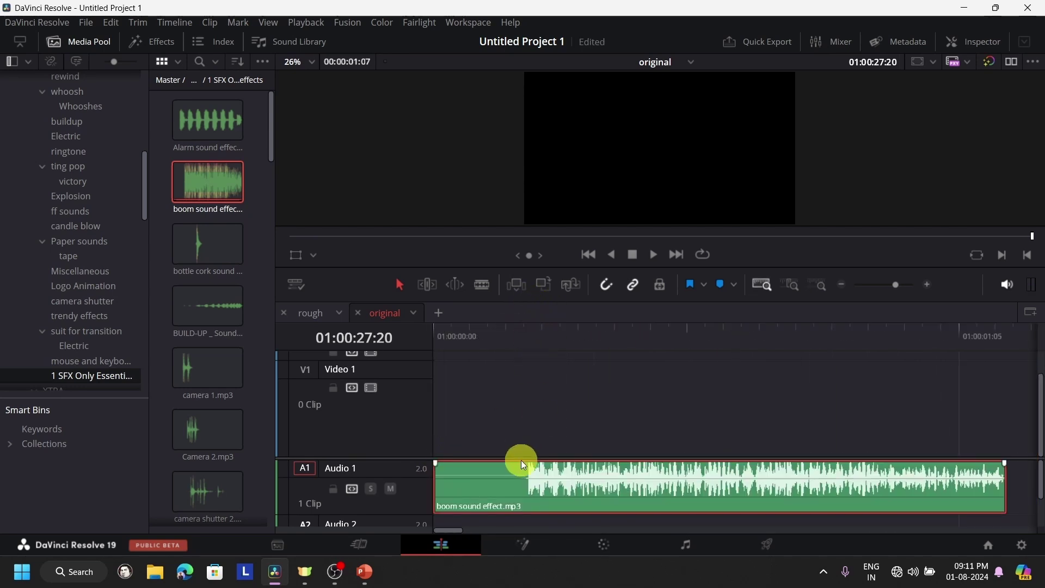
# Trim the silent start of boom sound effect.mp3 on Audio 1 up to 01:00:00:05, where its waveform begins, and close the gap
pyautogui.click(557, 325)
pyautogui.moveTo(561, 325); pyautogui.dragTo(528, 342)
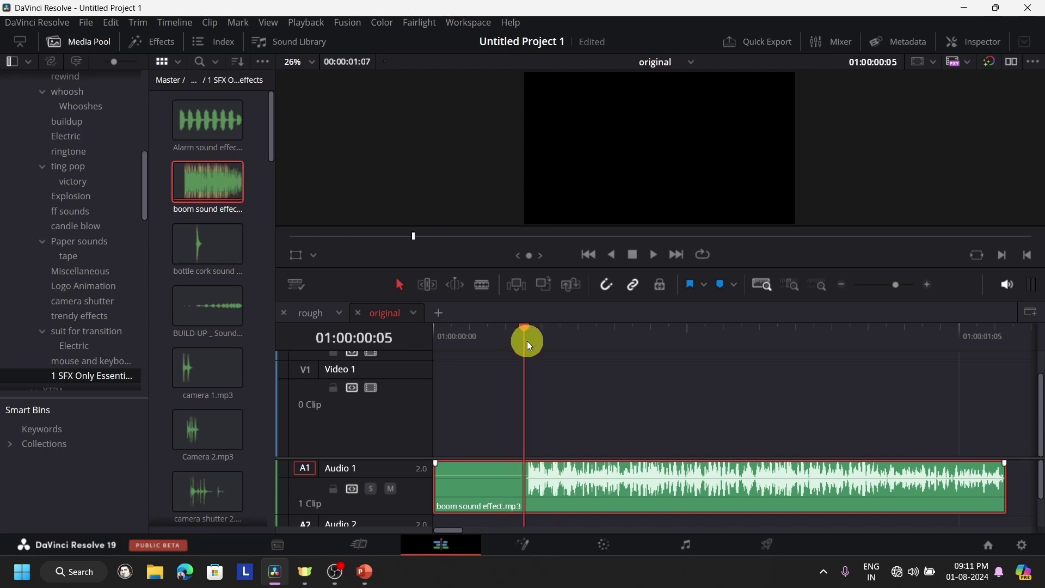
pyautogui.press('Right')
pyautogui.press('Right')
pyautogui.press('Left')
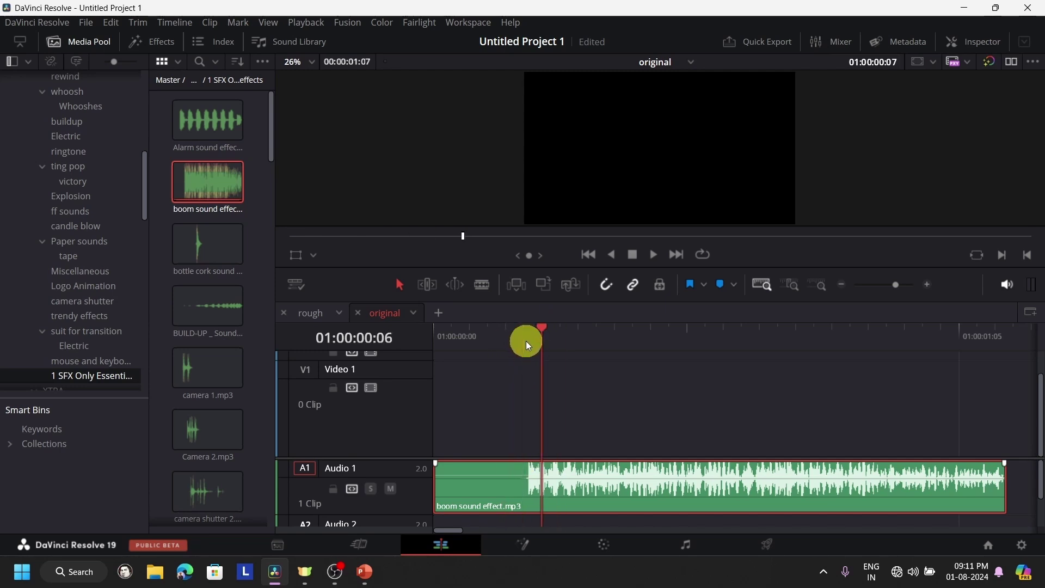
pyautogui.press('Left')
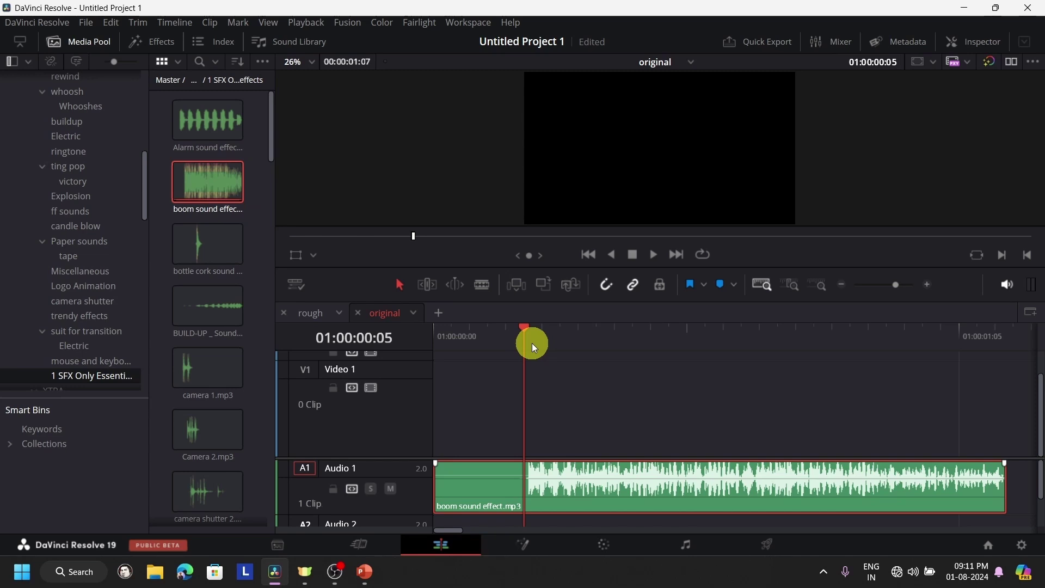
pyautogui.hotkey('ctrl', 'b')
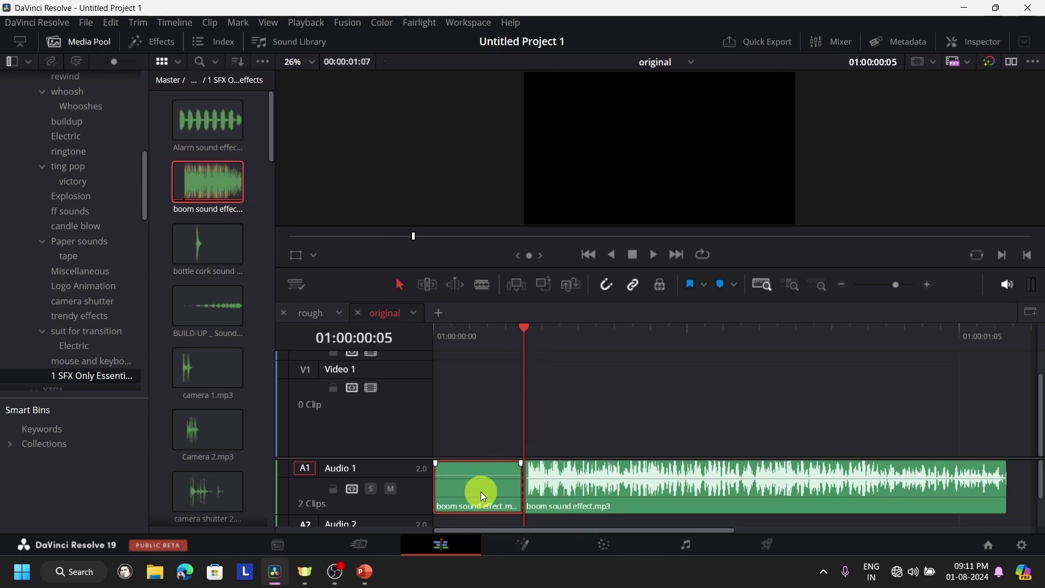
pyautogui.hotkey('ctrl', 'z')
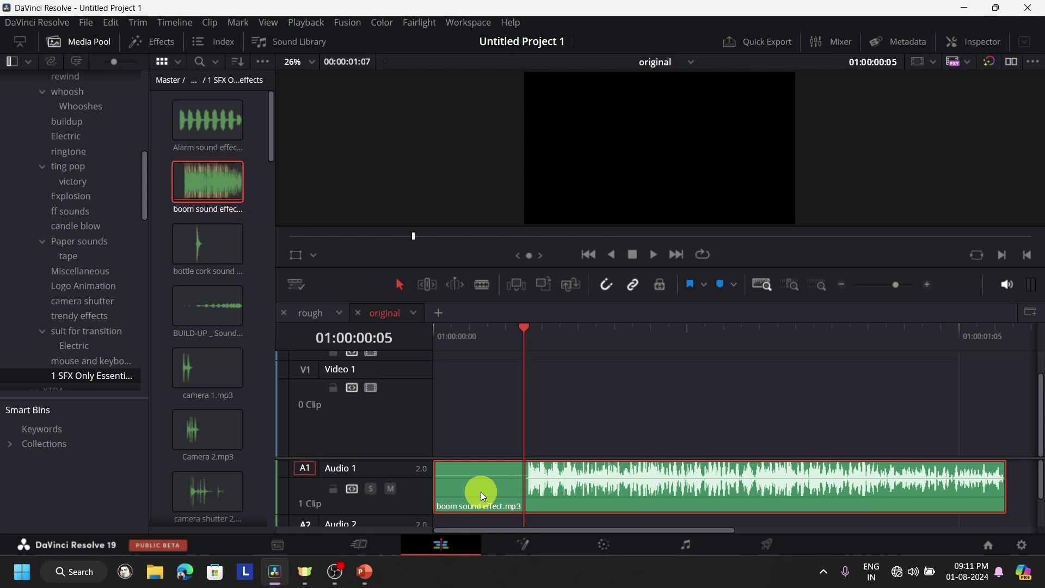
pyautogui.moveTo(481, 492)
pyautogui.hotkey('ctrl', 'z')
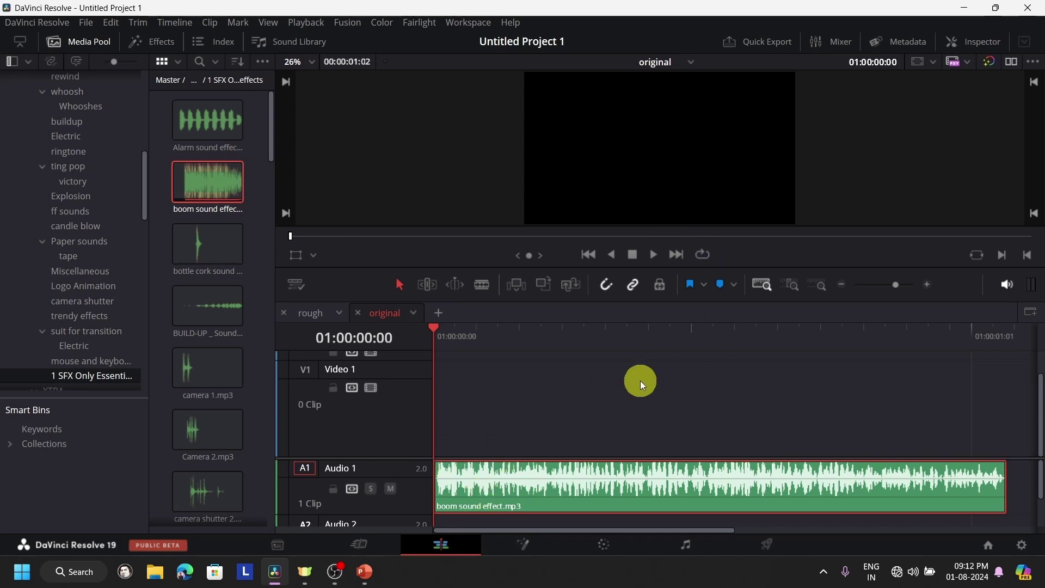
# Increase the height of the Audio 1 track and move the boom sound effect clip about 2 frames later
pyautogui.scroll(1, 640, 381)
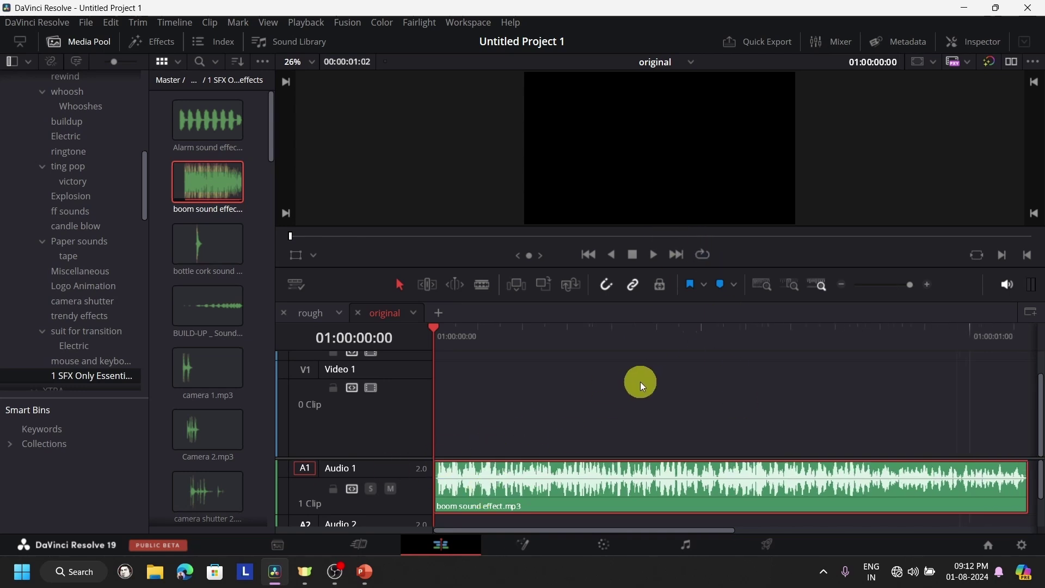
pyautogui.click(500, 471)
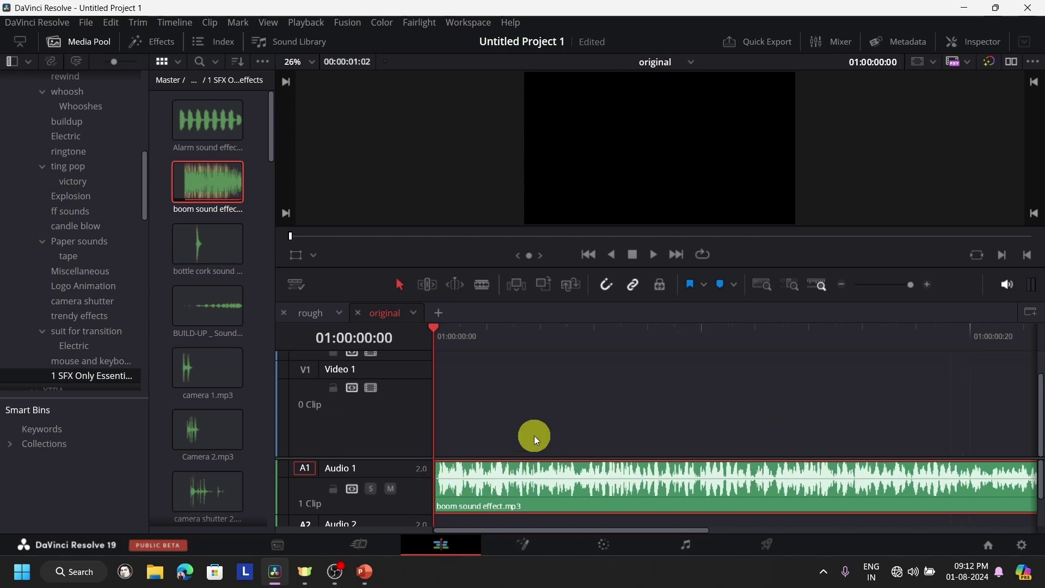
pyautogui.scroll(-2, 404, 425)
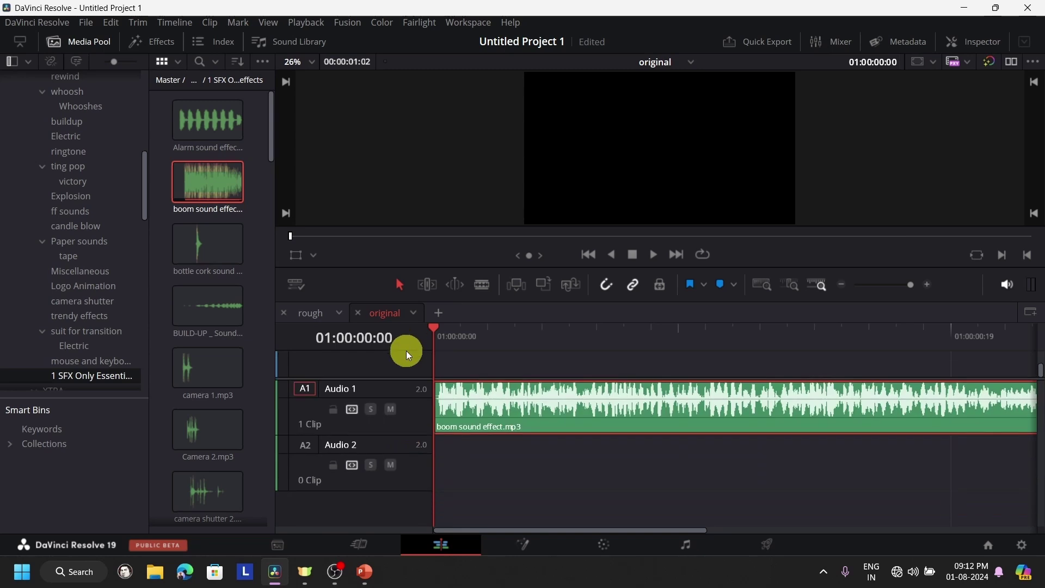
pyautogui.moveTo(404, 436); pyautogui.dragTo(419, 483)
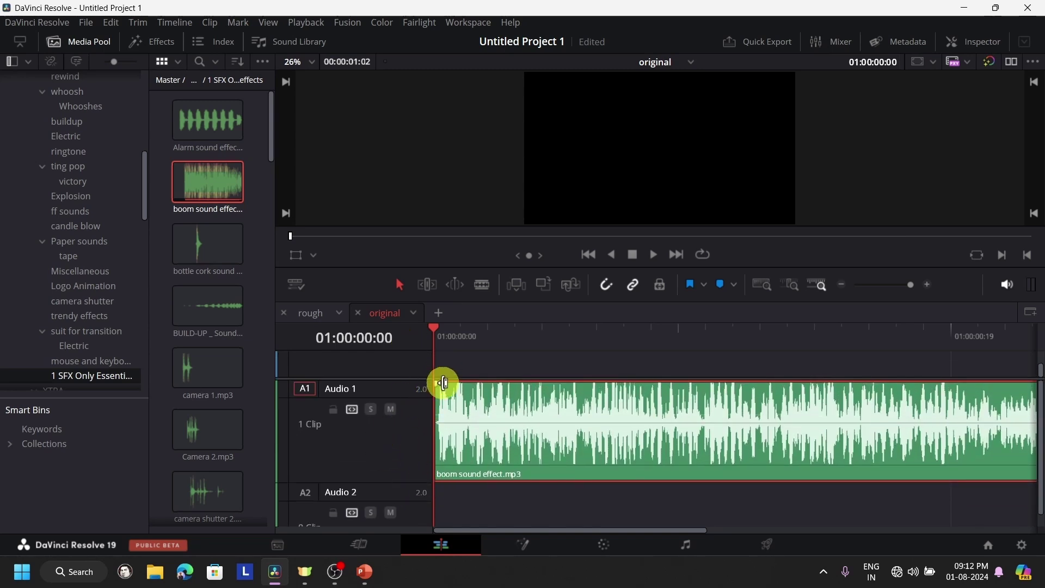
pyautogui.moveTo(509, 426); pyautogui.dragTo(558, 427)
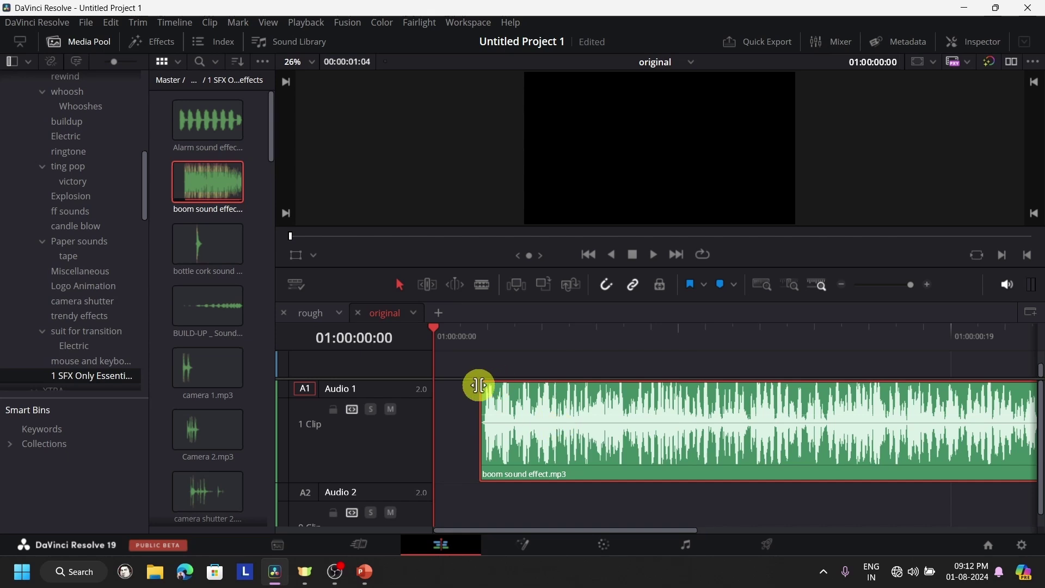
# Add a fade-in of about 3 frames to the boom sound effect clip and a fade-out at its end
pyautogui.moveTo(481, 382); pyautogui.dragTo(572, 394)
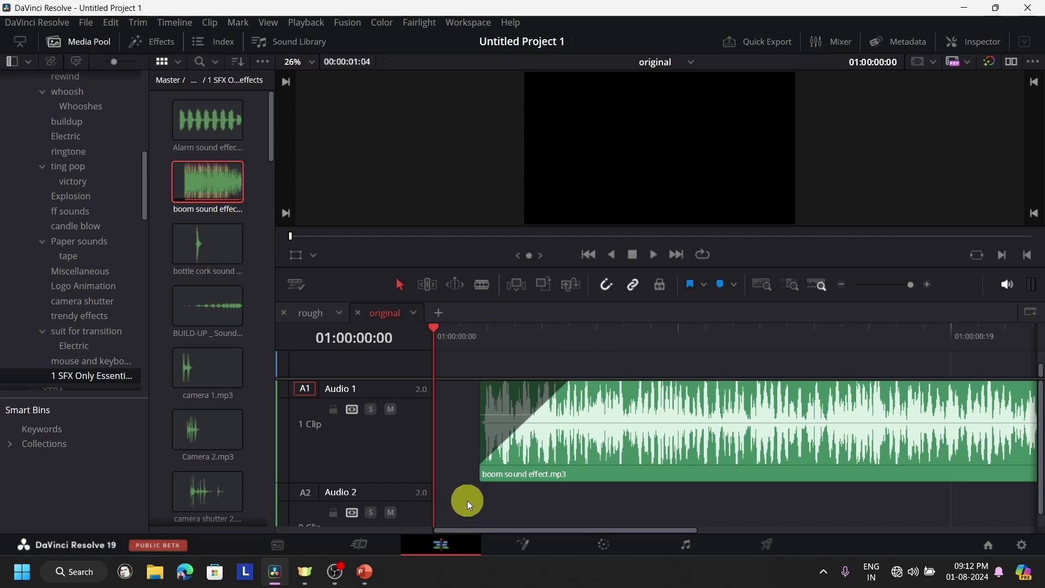
pyautogui.scroll(-3, 634, 487)
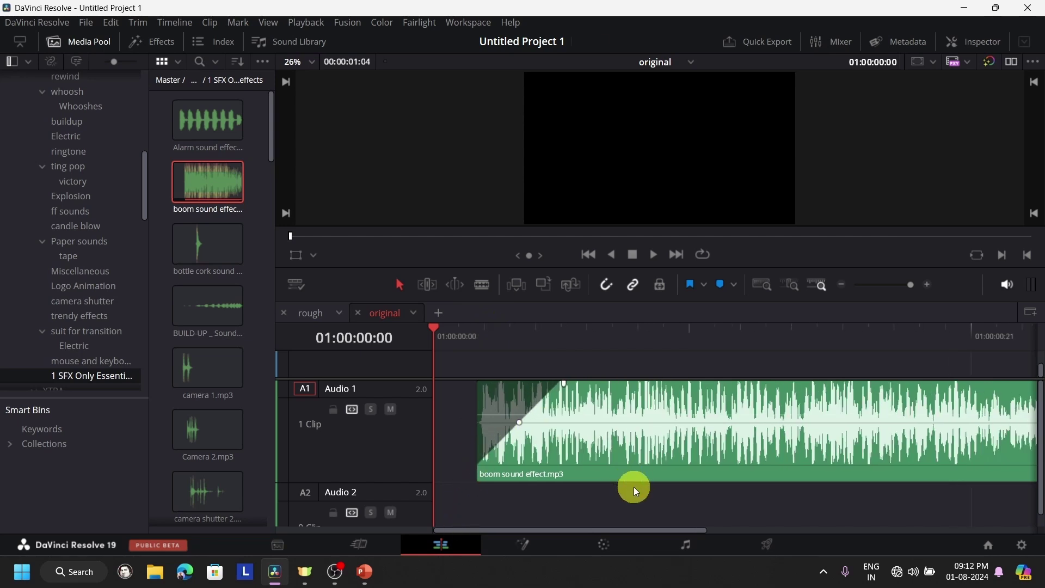
pyautogui.scroll(-1, 638, 483)
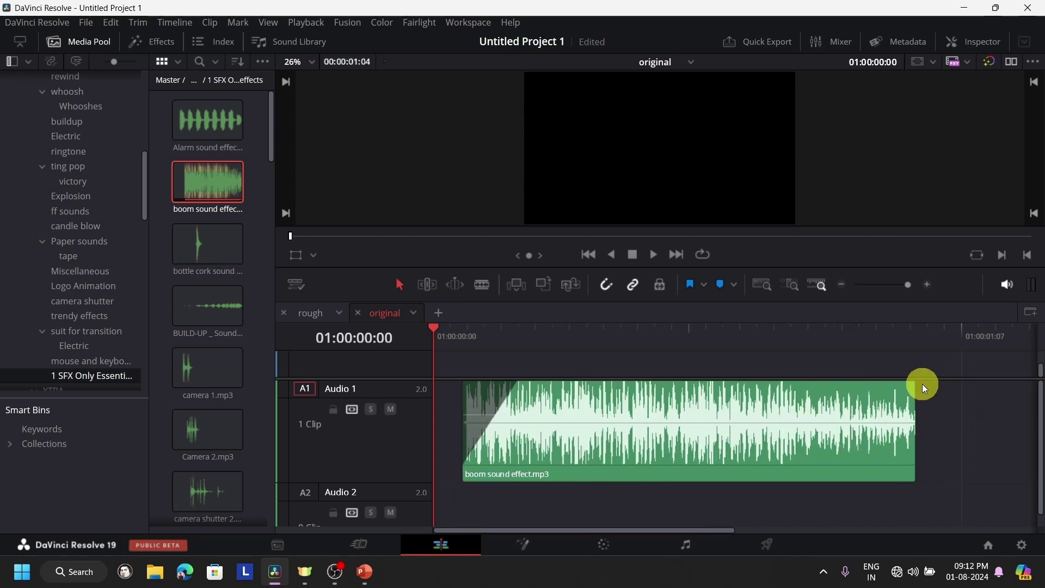
pyautogui.moveTo(915, 382); pyautogui.dragTo(822, 397)
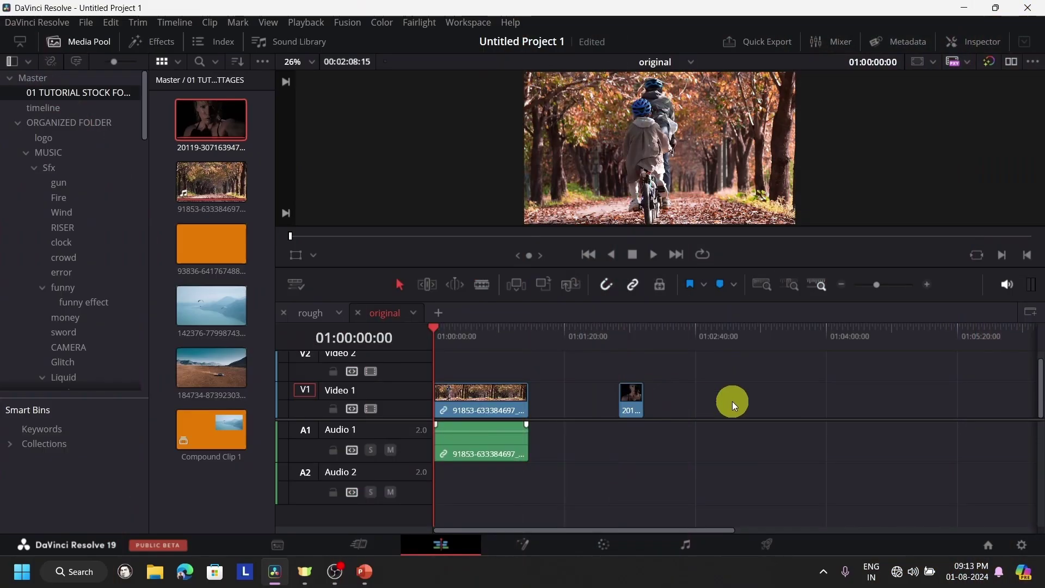
# Vary the height of the audio tracks between tall and compact, leaving them compact
pyautogui.scroll(2, 733, 400)
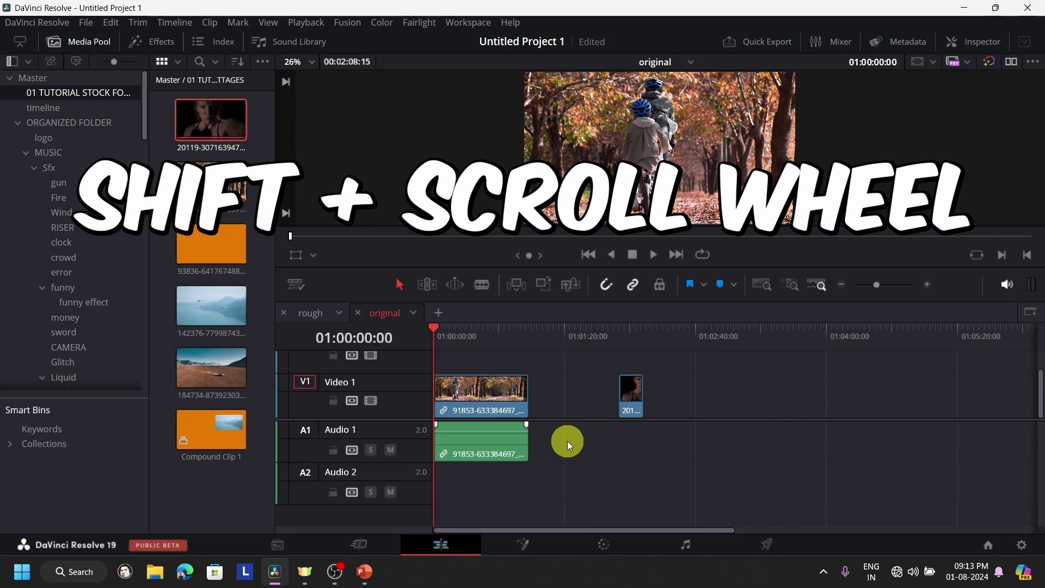
pyautogui.click(495, 448)
pyautogui.scroll(1, 642, 453)
pyautogui.scroll(-2, 642, 454)
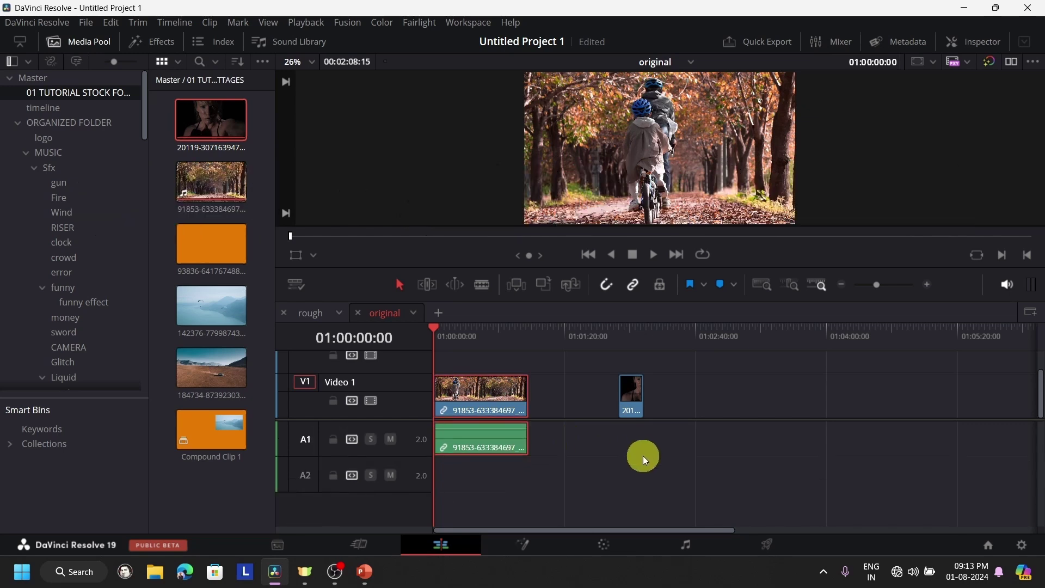
pyautogui.scroll(1, 644, 461)
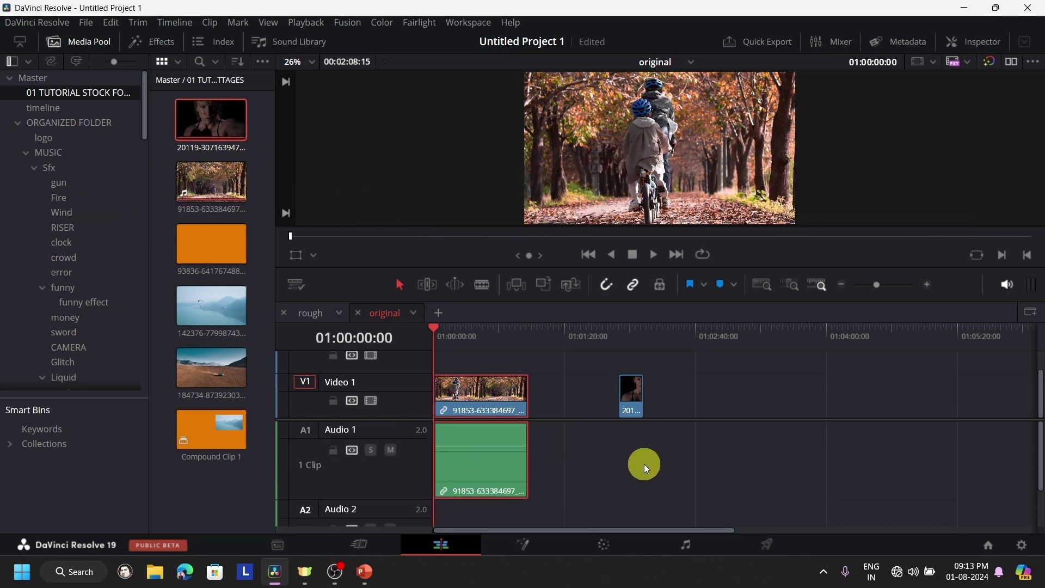
pyautogui.scroll(-3, 646, 473)
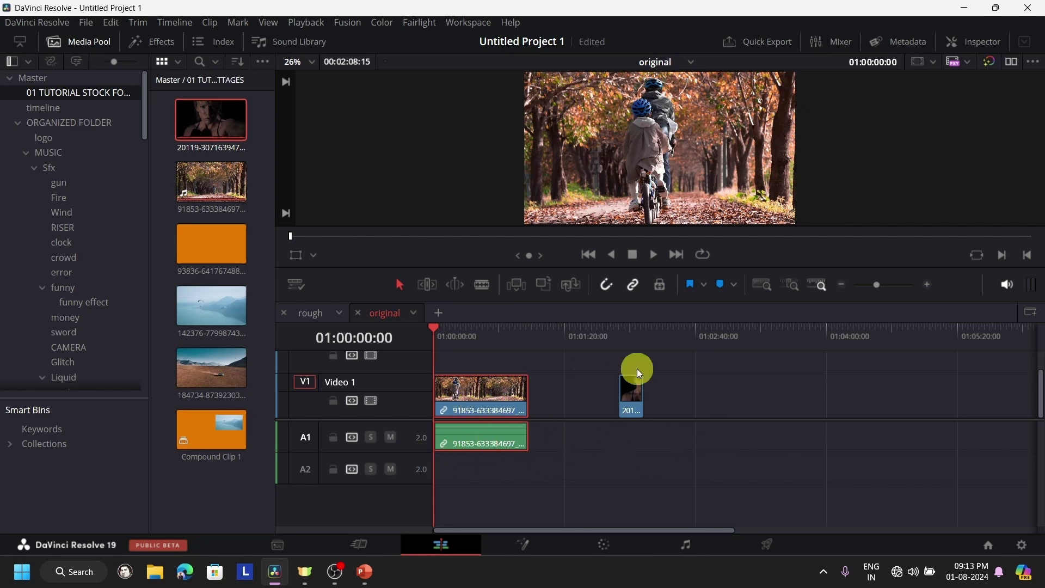
# Select the second clip on Video 1, and repeatedly raise and lower the video track height, ending at a minimal height
pyautogui.click(634, 398)
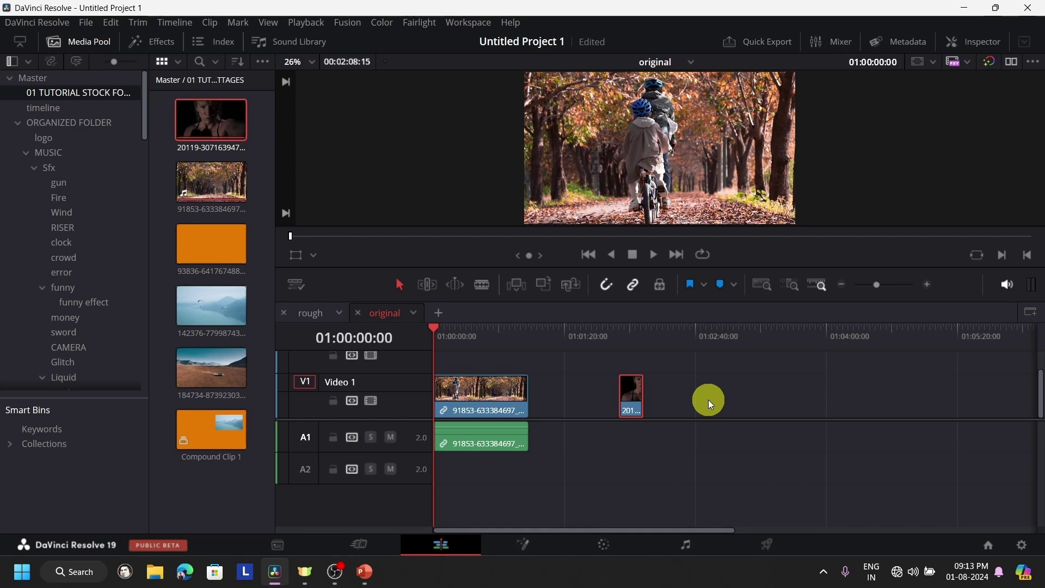
pyautogui.scroll(3, 708, 400)
pyautogui.scroll(-3, 697, 384)
pyautogui.scroll(2, 698, 384)
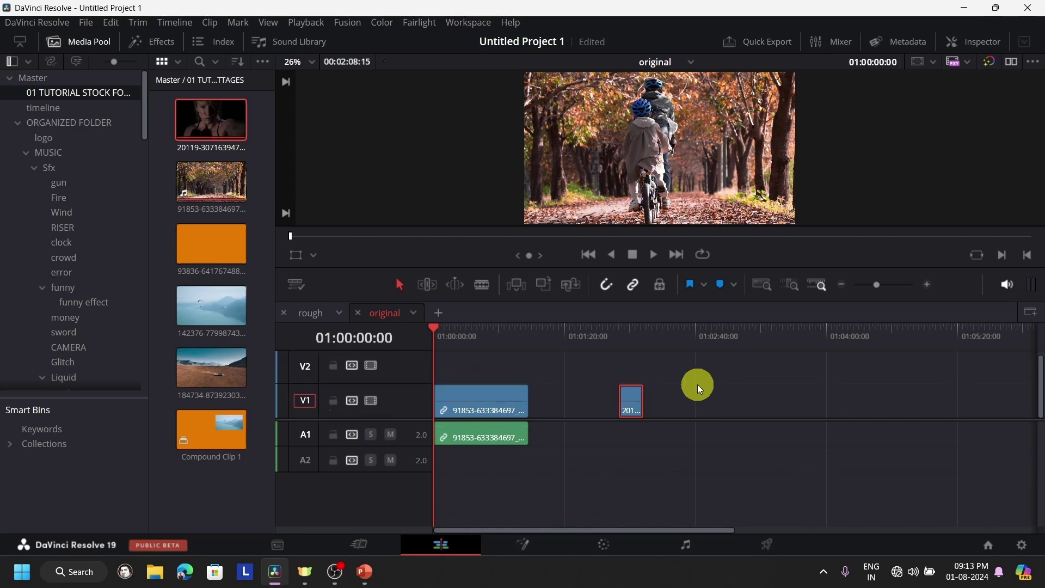
pyautogui.scroll(-2, 697, 384)
pyautogui.scroll(2, 700, 383)
pyautogui.scroll(-1, 700, 383)
pyautogui.scroll(-3, 701, 383)
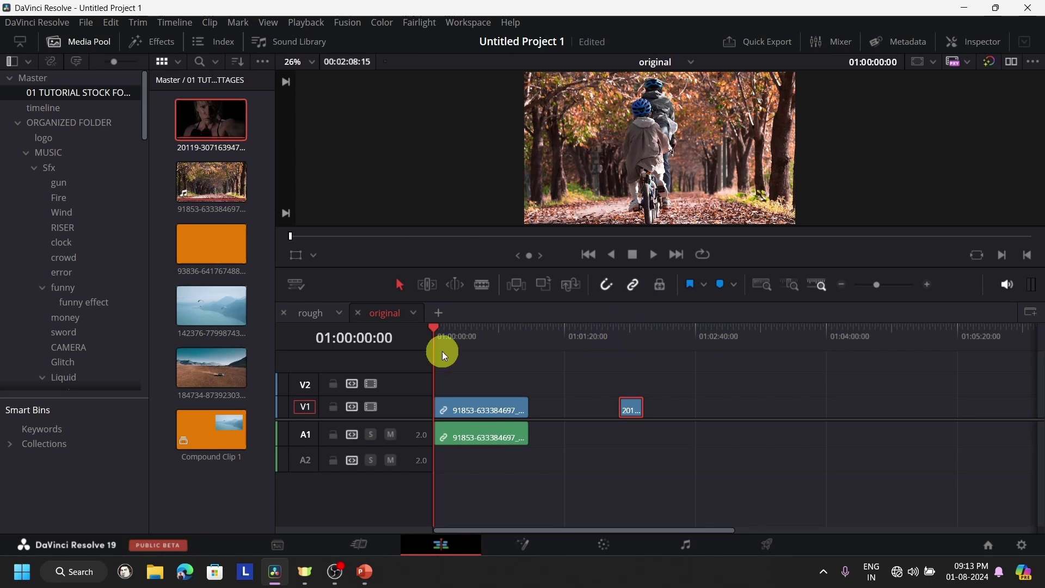
# Review the track height settings in the timeline view options, and try resizing the Video 1 track at its edge
pyautogui.click(299, 287)
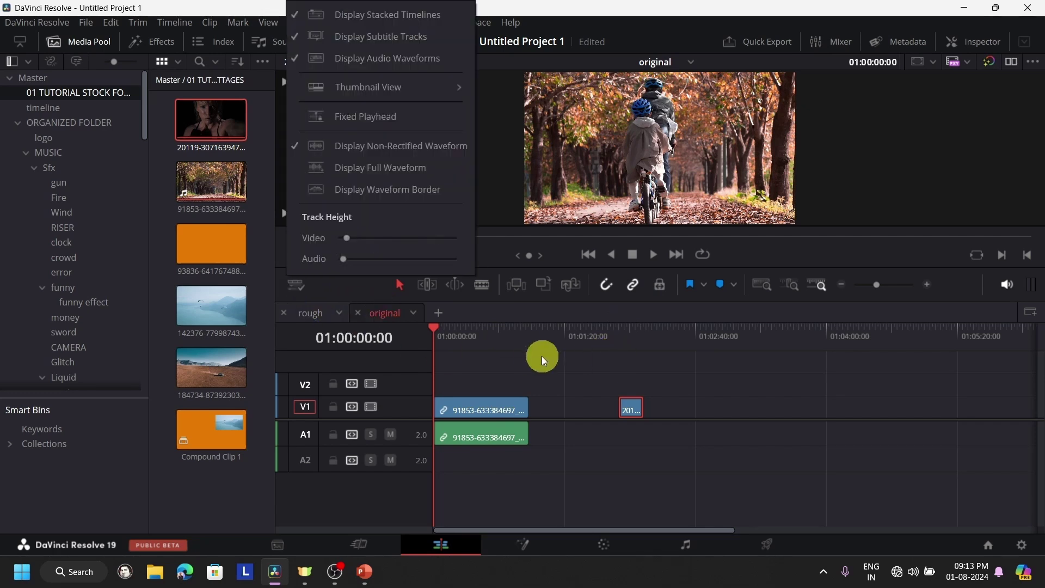
pyautogui.click(653, 345)
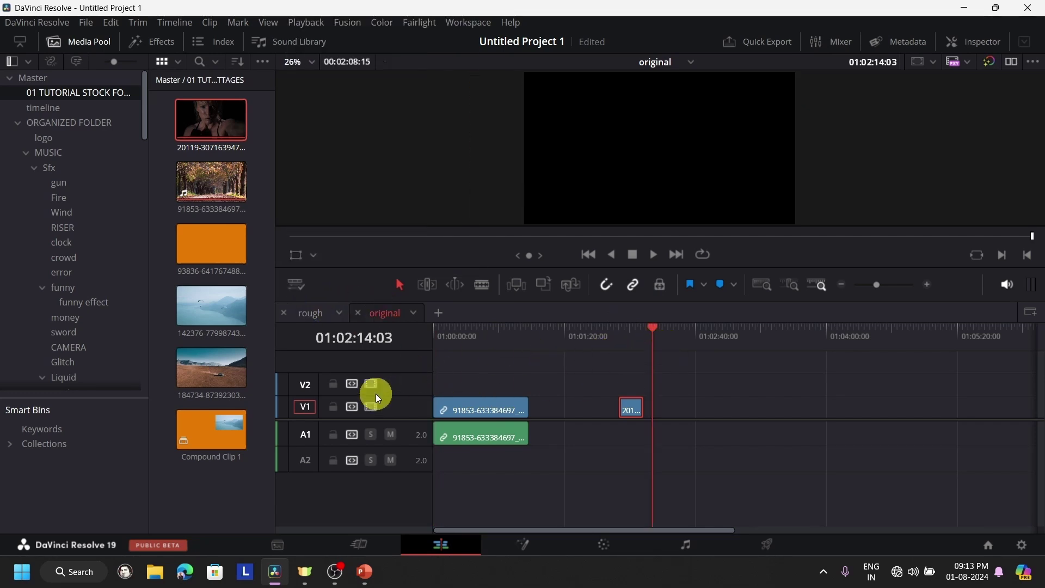
pyautogui.moveTo(392, 398); pyautogui.dragTo(414, 392)
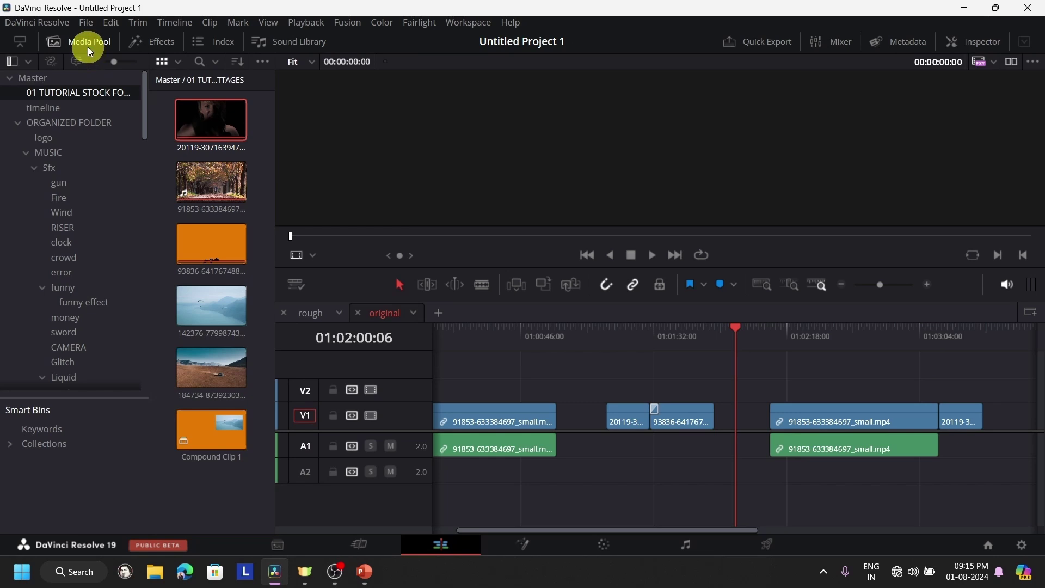
pyautogui.click(87, 123)
pyautogui.scroll(-10, 95, 239)
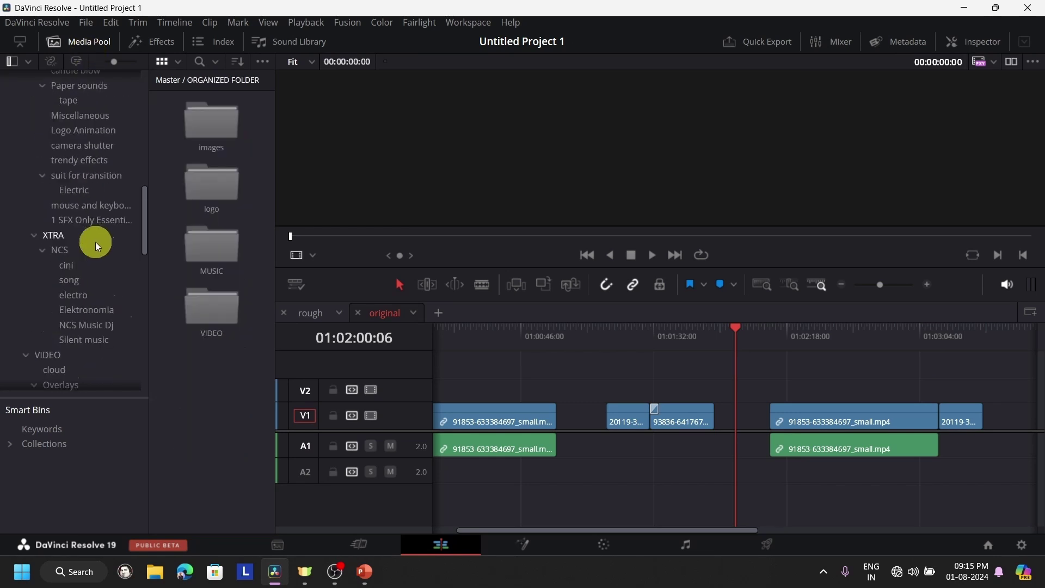
pyautogui.click(76, 180)
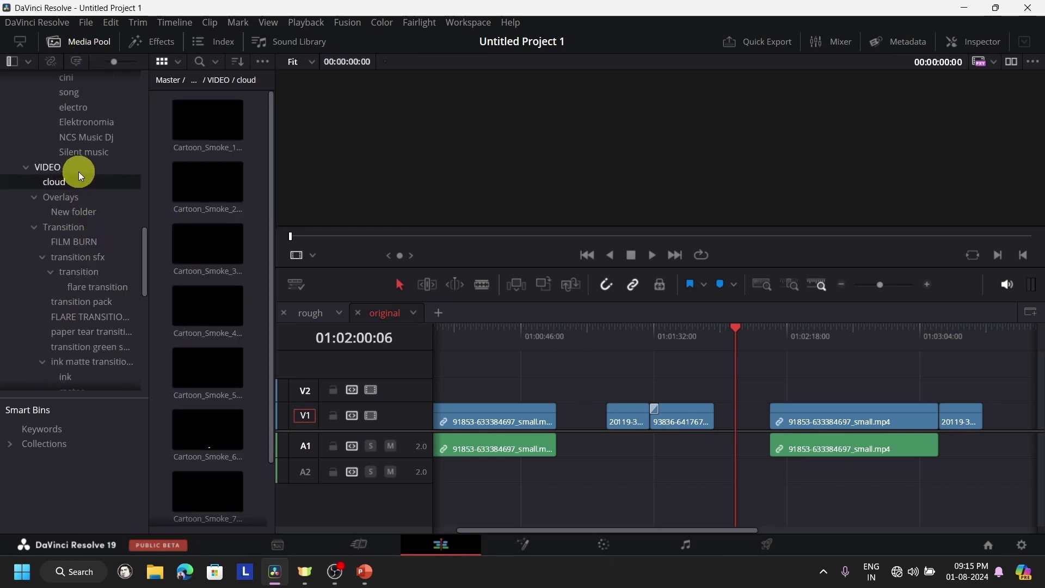
pyautogui.click(78, 169)
pyautogui.click(90, 223)
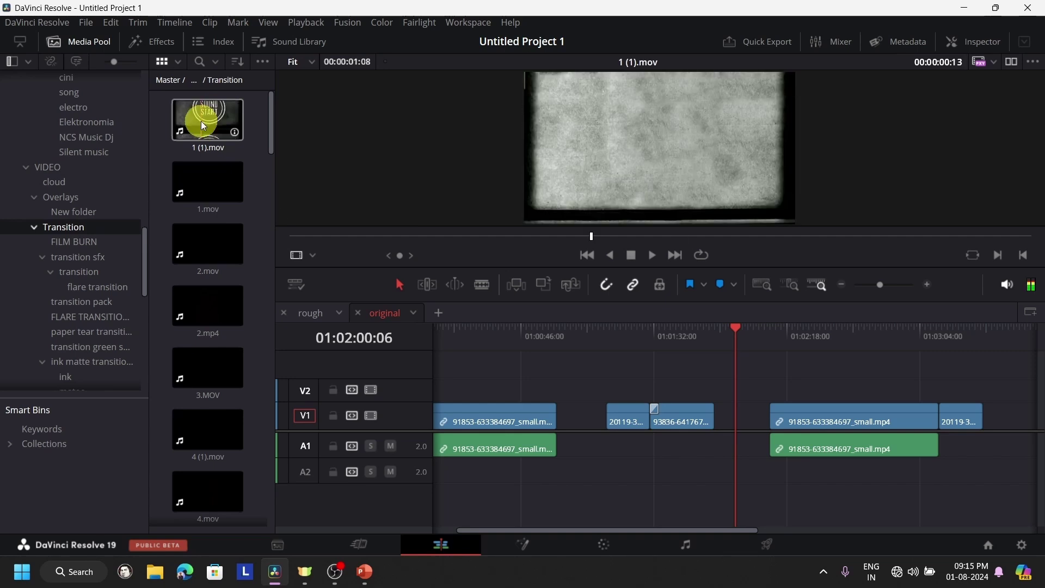
pyautogui.moveTo(211, 187); pyautogui.dragTo(945, 381)
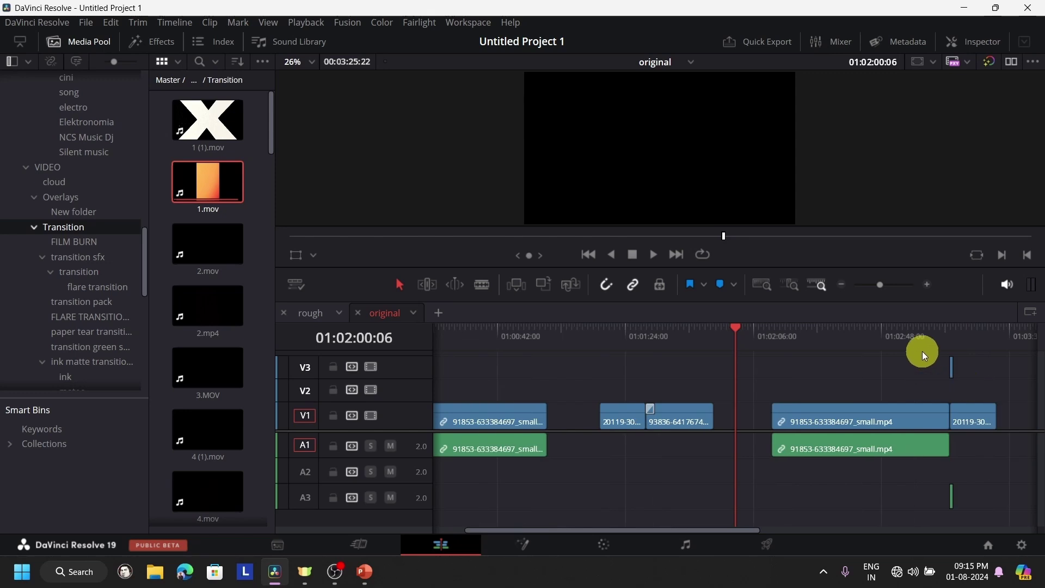
# Move the 1.mov transition clip down to Video 2 with its audio on Audio 2, centred over the cut on Video 1
pyautogui.click(932, 335)
pyautogui.scroll(5, 931, 335)
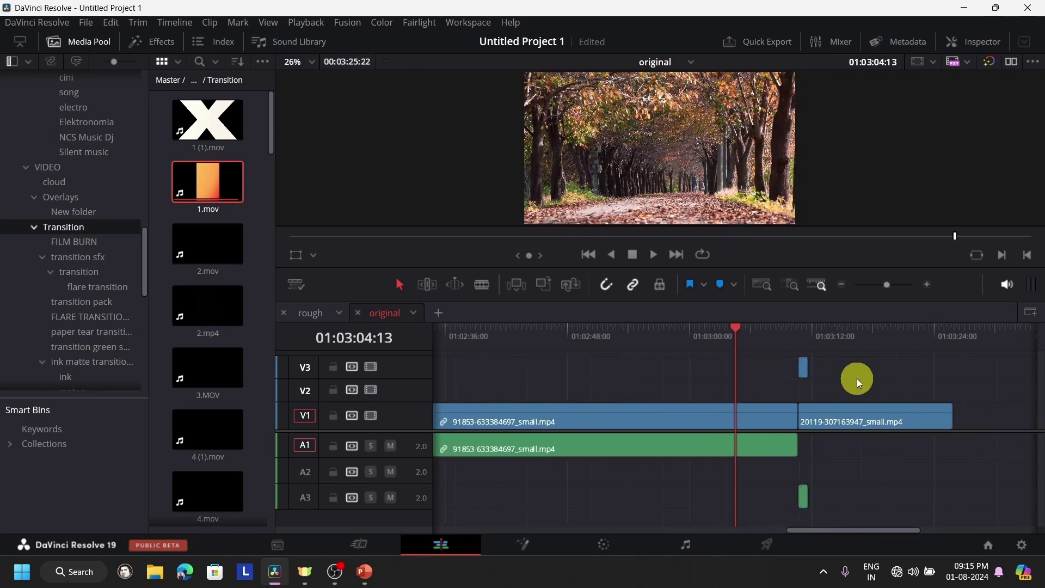
pyautogui.moveTo(925, 364); pyautogui.dragTo(908, 392)
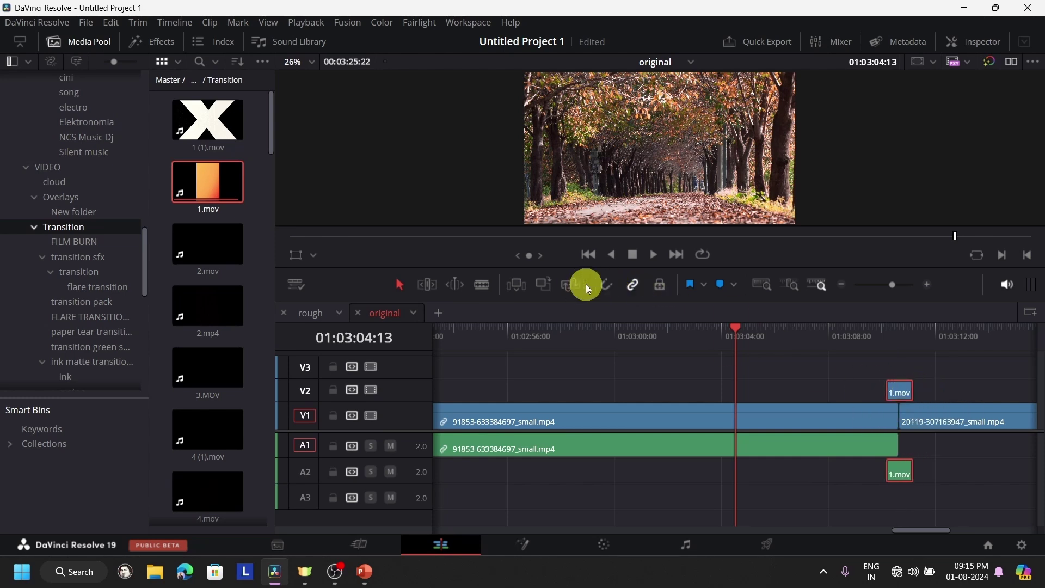
# Play the 1.mov transition from its first frame, and place the playhead on the cut at 01:03:10:16
pyautogui.scroll(-1, 952, 467)
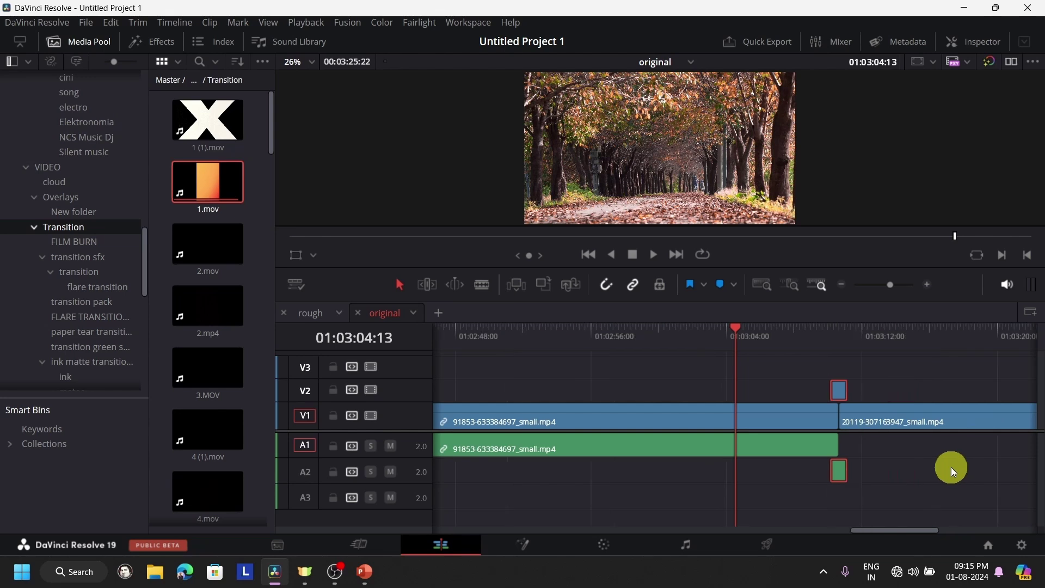
pyautogui.press('Down')
pyautogui.scroll(2, 955, 472)
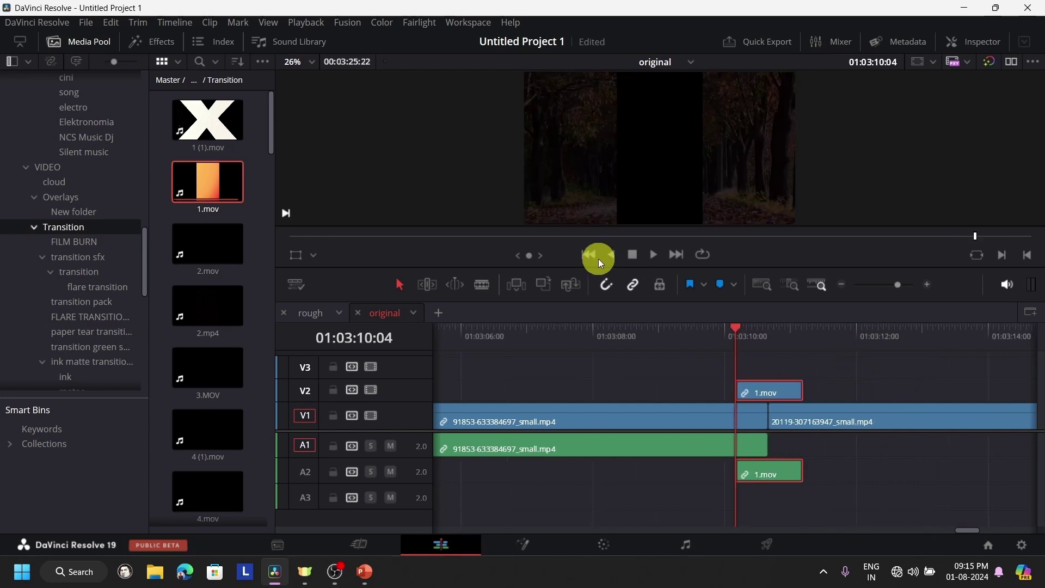
pyautogui.click(655, 264)
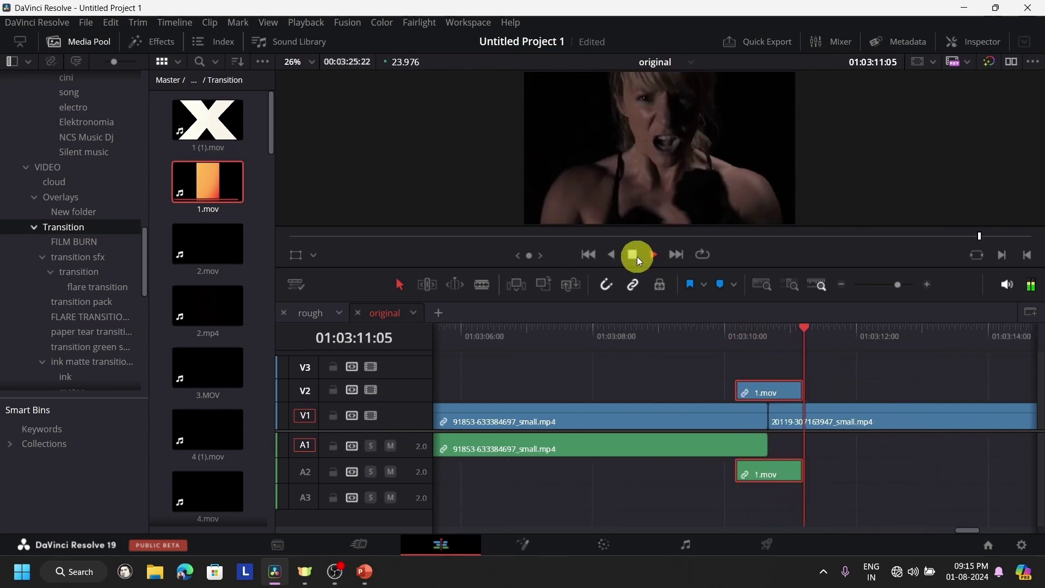
pyautogui.click(768, 347)
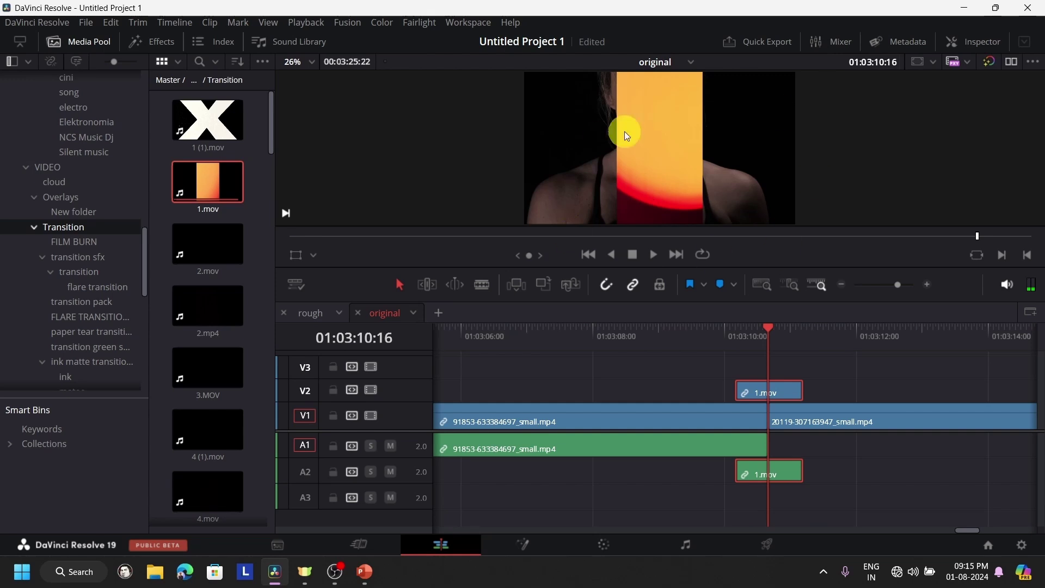
# Turn on the Transform overlay, rotate the 1.mov transition clip by 90 degrees and enlarge it to a zoom of 1.827 to fill the frame
pyautogui.click(315, 255)
pyautogui.click(328, 277)
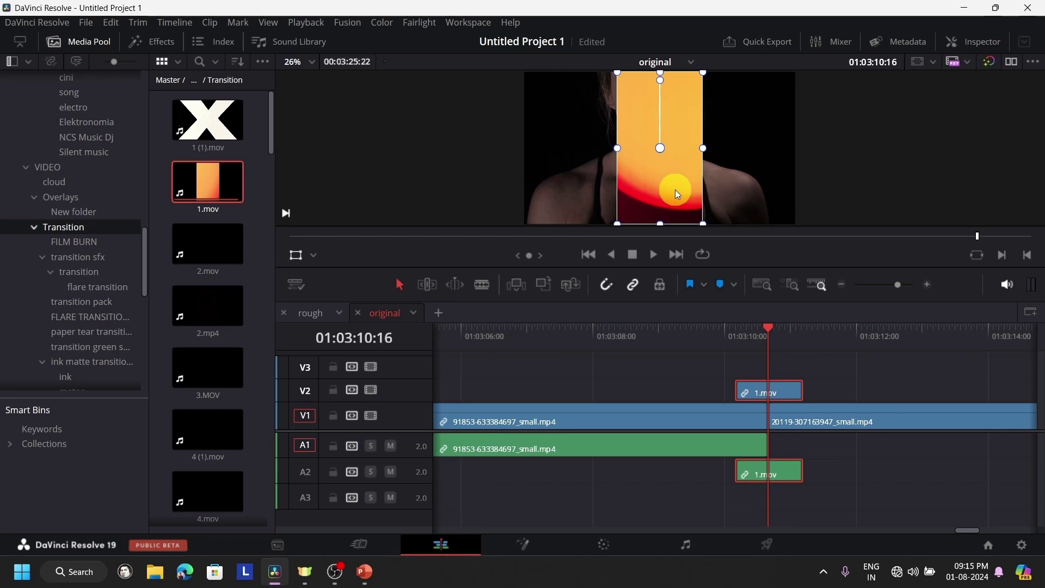
pyautogui.click(973, 41)
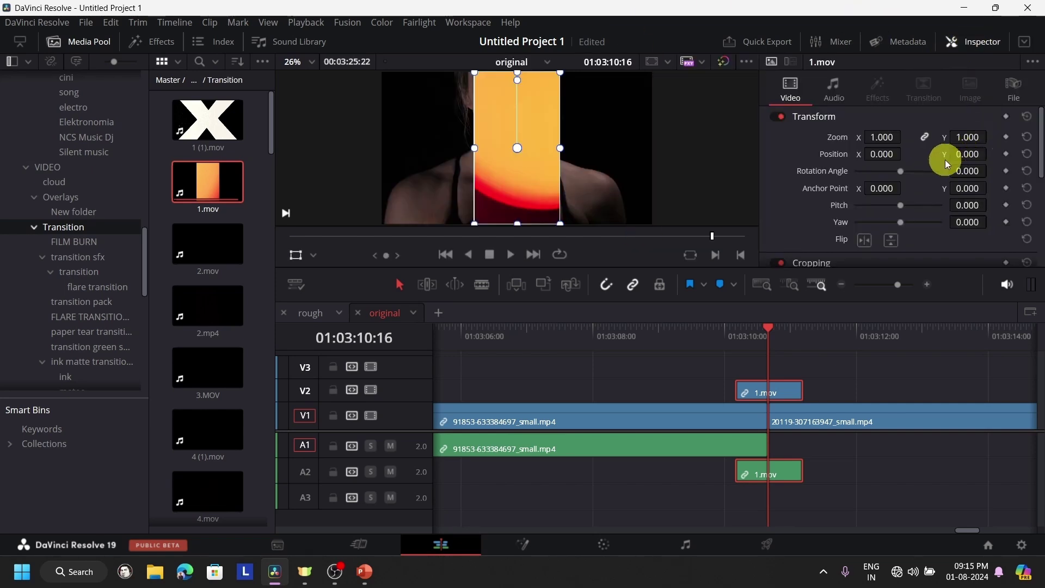
pyautogui.moveTo(974, 170); pyautogui.dragTo(968, 171)
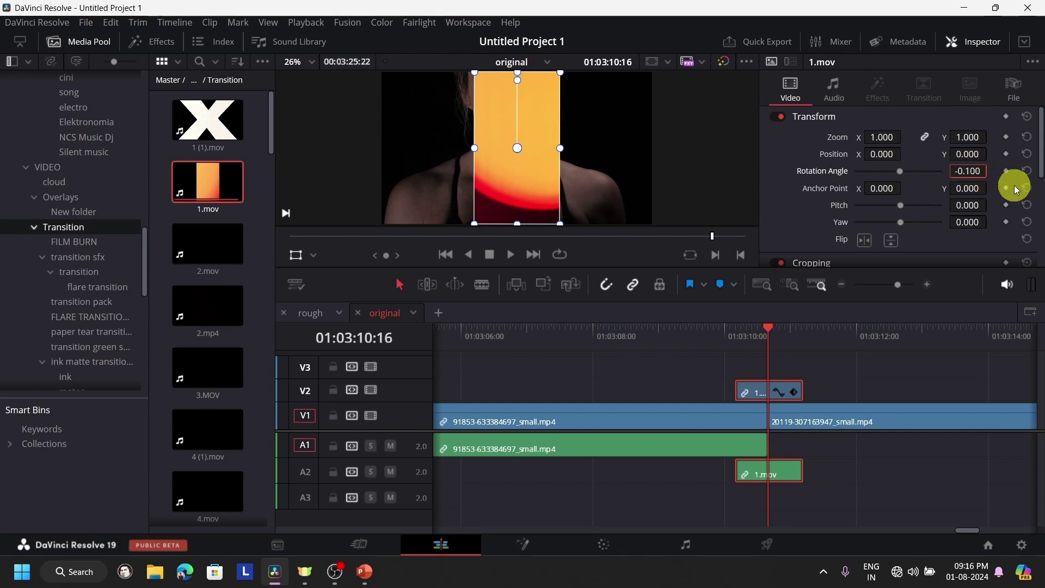
pyautogui.write('90')
pyautogui.press('Return')
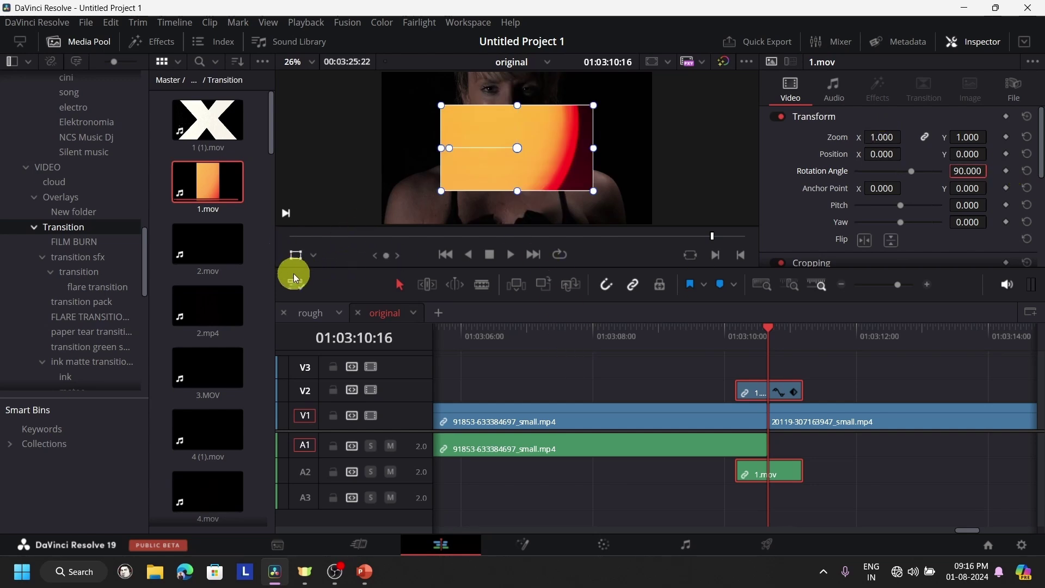
pyautogui.moveTo(875, 138)
pyautogui.mouseDown()
pyautogui.moveTo(930, 140)
pyautogui.moveTo(875, 136)
pyautogui.mouseUp()
pyautogui.moveTo(603, 199); pyautogui.dragTo(690, 227)
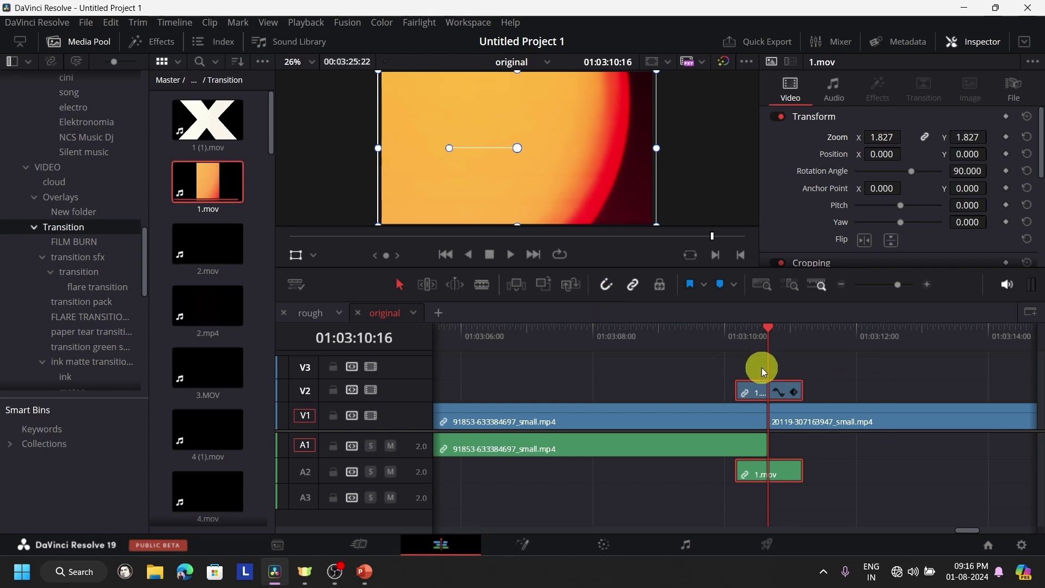
# Play the rotated 1.mov transition over the cut, starting from 01:03:09:20
pyautogui.click(740, 357)
pyautogui.click(714, 342)
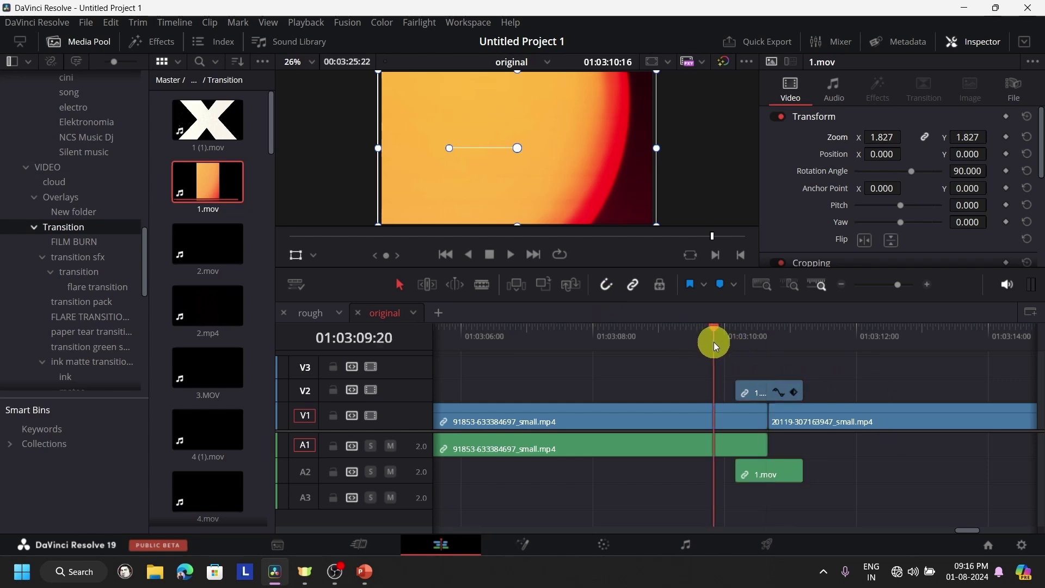
pyautogui.click(511, 257)
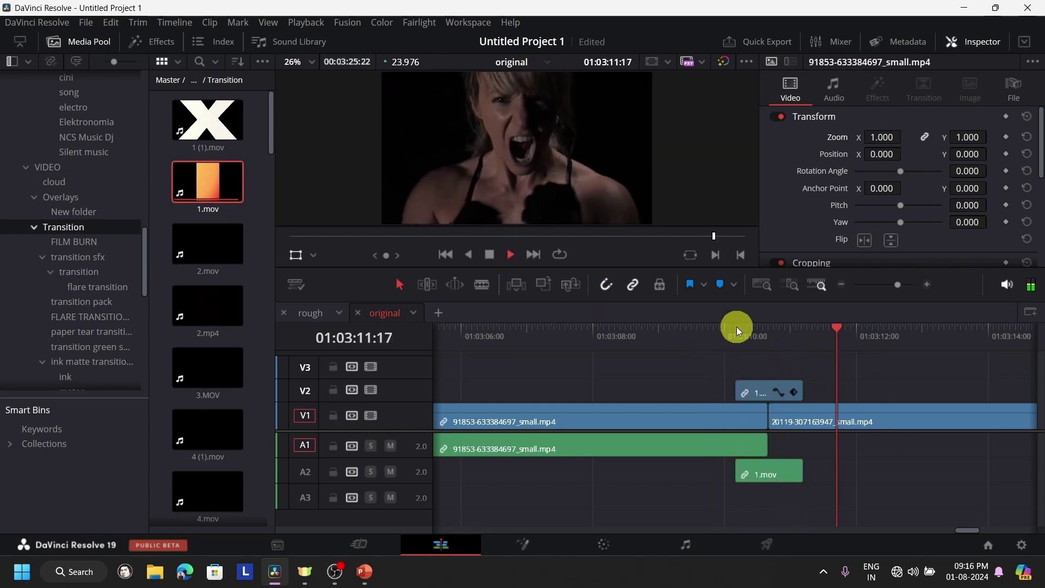
pyautogui.click(762, 340)
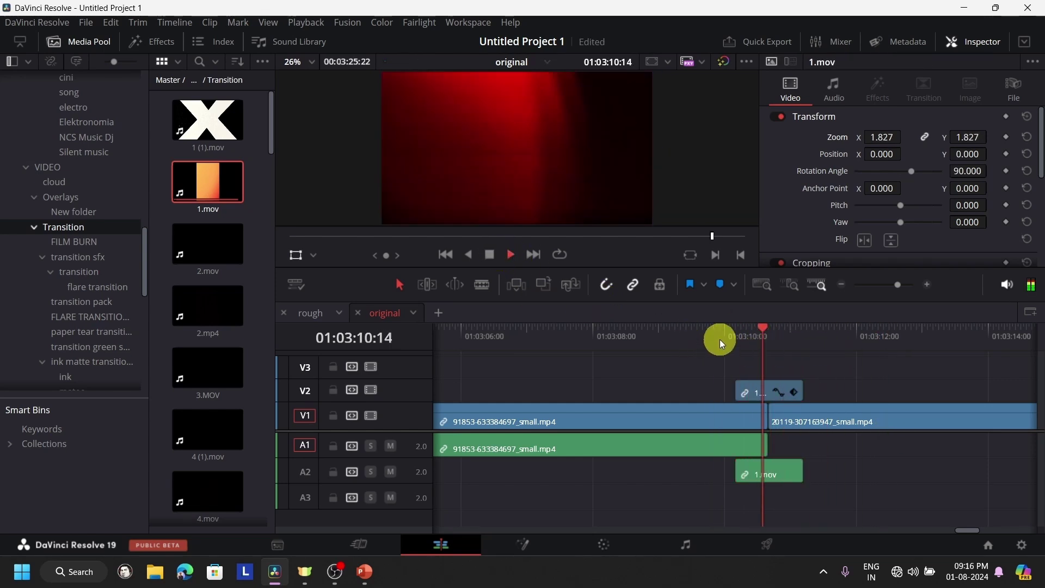
pyautogui.click(489, 255)
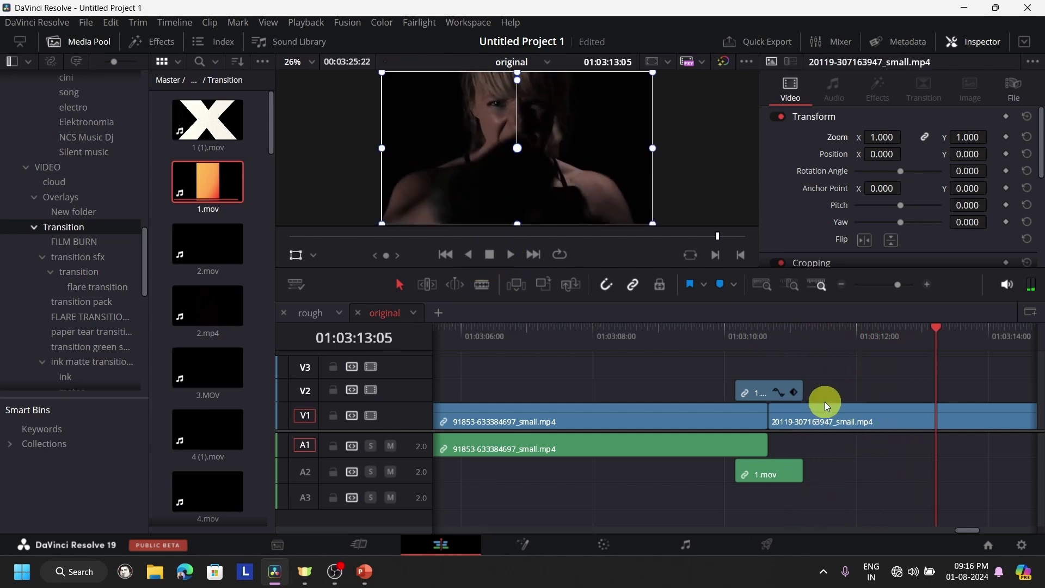
# With the playhead on the cut at 01:03:10:16, set the 1.mov transition clip's composite mode to Screen
pyautogui.click(760, 343)
pyautogui.click(774, 344)
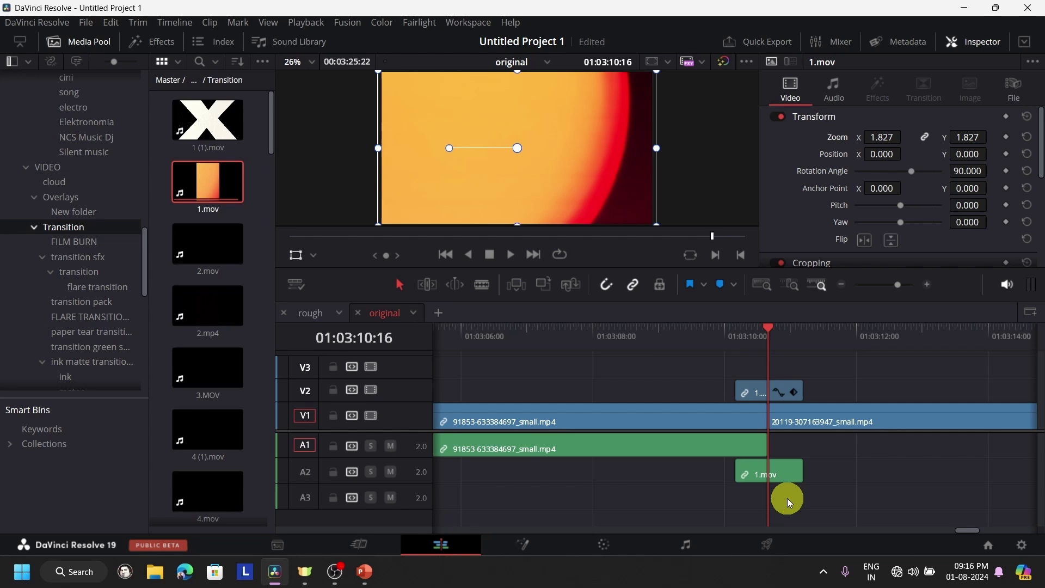
pyautogui.scroll(-5, 888, 154)
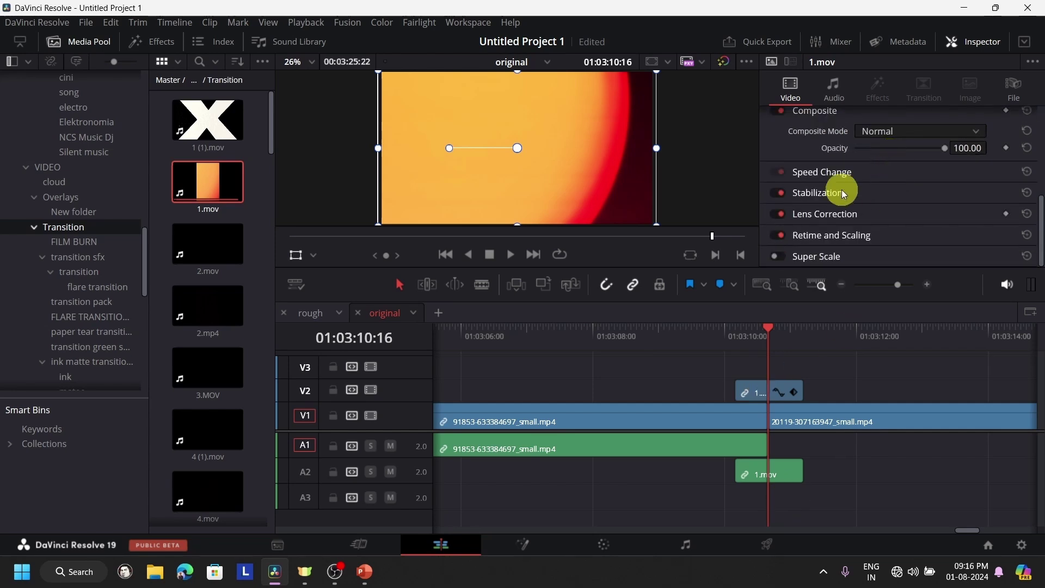
pyautogui.click(879, 132)
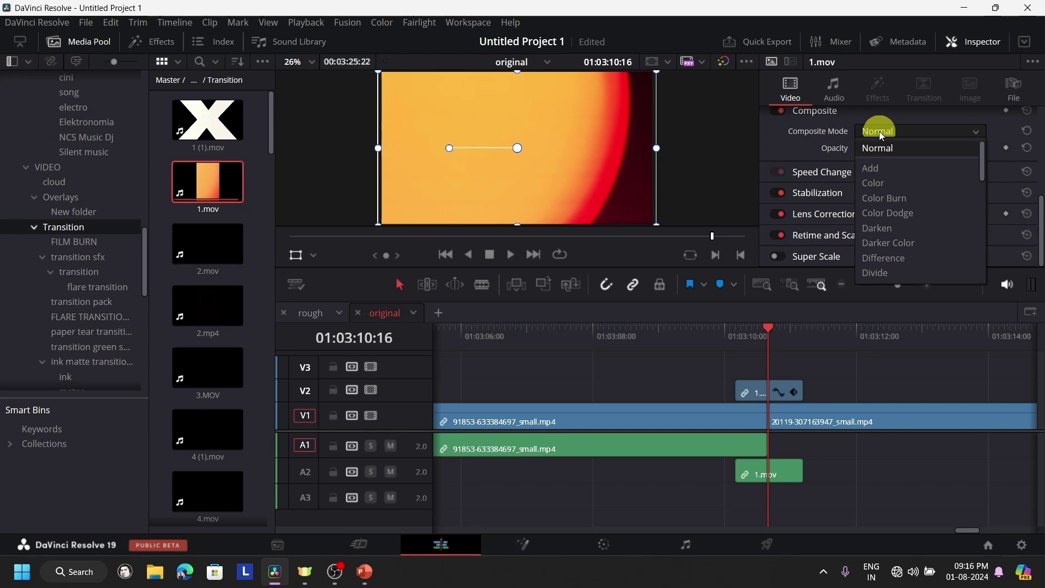
pyautogui.press('Down')
pyautogui.press('Down')
pyautogui.press('Down')
pyautogui.press('Down')
pyautogui.press('Down')
pyautogui.press('Down')
pyautogui.press('Down')
pyautogui.press('Down')
pyautogui.press('Down')
pyautogui.press('Down')
pyautogui.press('Down')
pyautogui.press('Down')
pyautogui.press('Down')
pyautogui.press('Down')
pyautogui.press('Down')
pyautogui.press('Down')
pyautogui.press('Down')
pyautogui.press('Down')
pyautogui.press('Down')
pyautogui.press('Down')
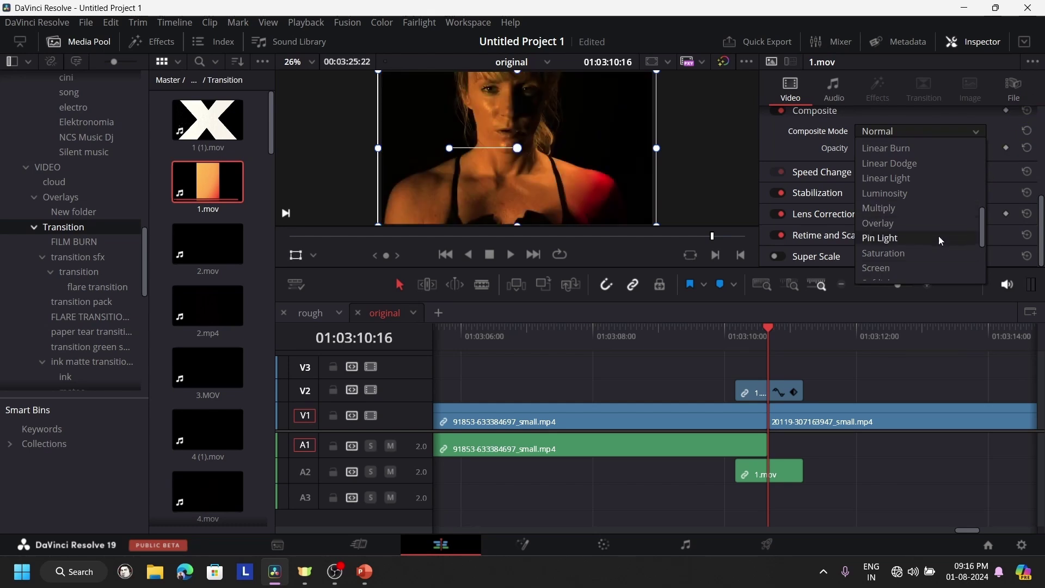
pyautogui.click(930, 269)
# Play the blended 1.mov transition twice, starting shortly before the clip each time
pyautogui.click(722, 333)
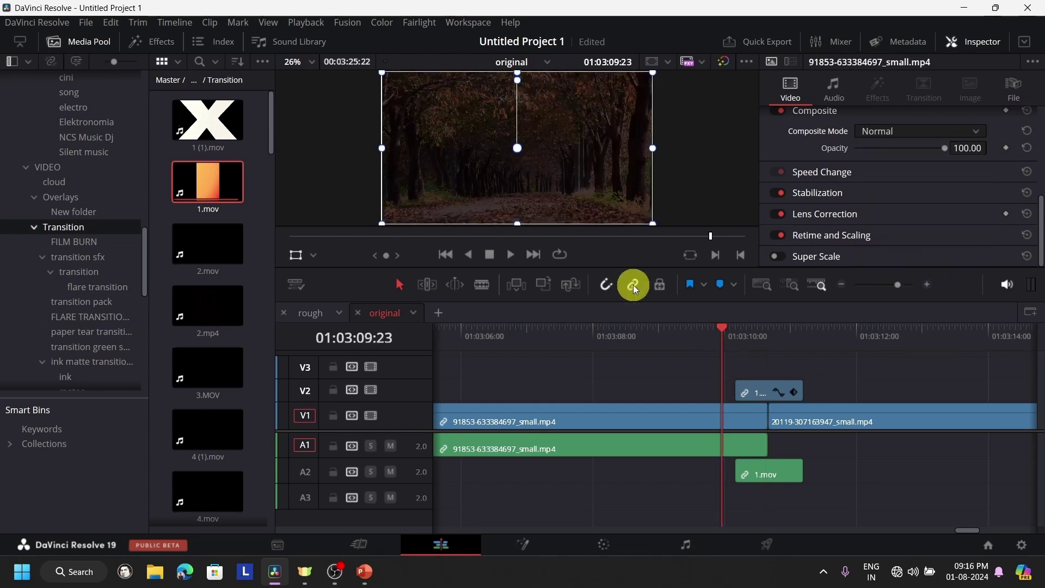
pyautogui.click(514, 254)
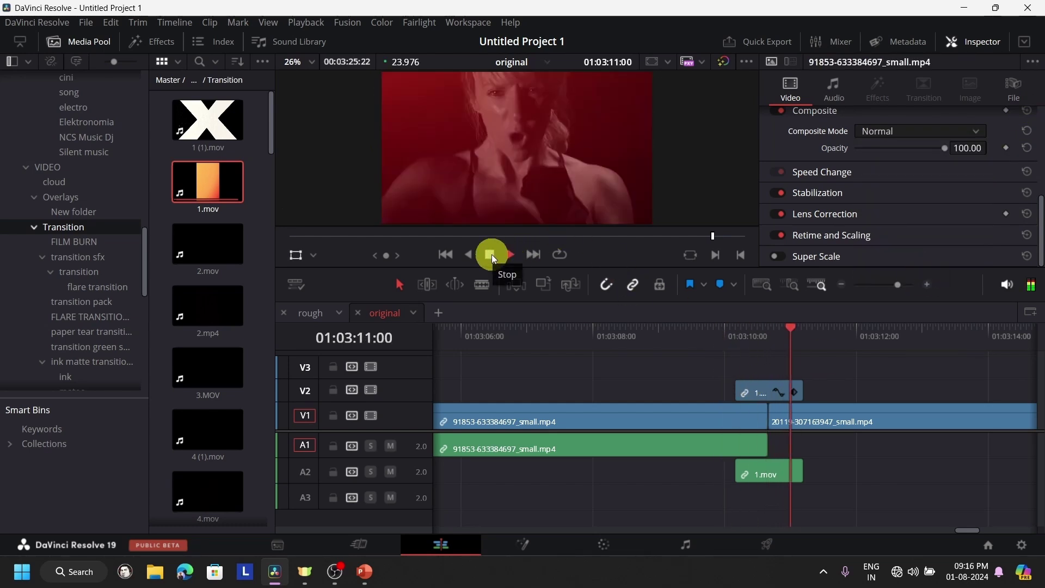
pyautogui.click(491, 253)
pyautogui.click(712, 347)
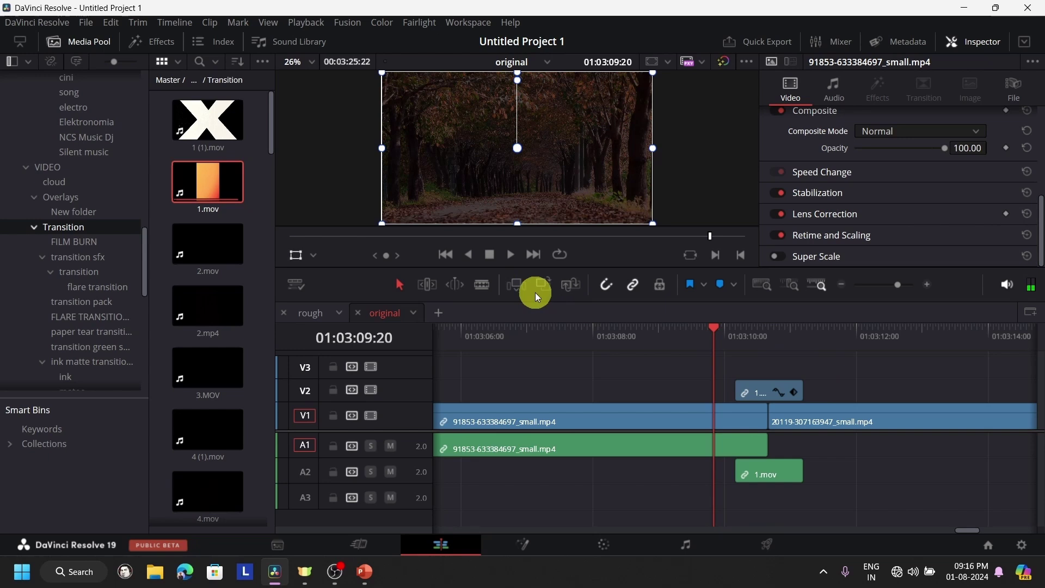
pyautogui.click(511, 254)
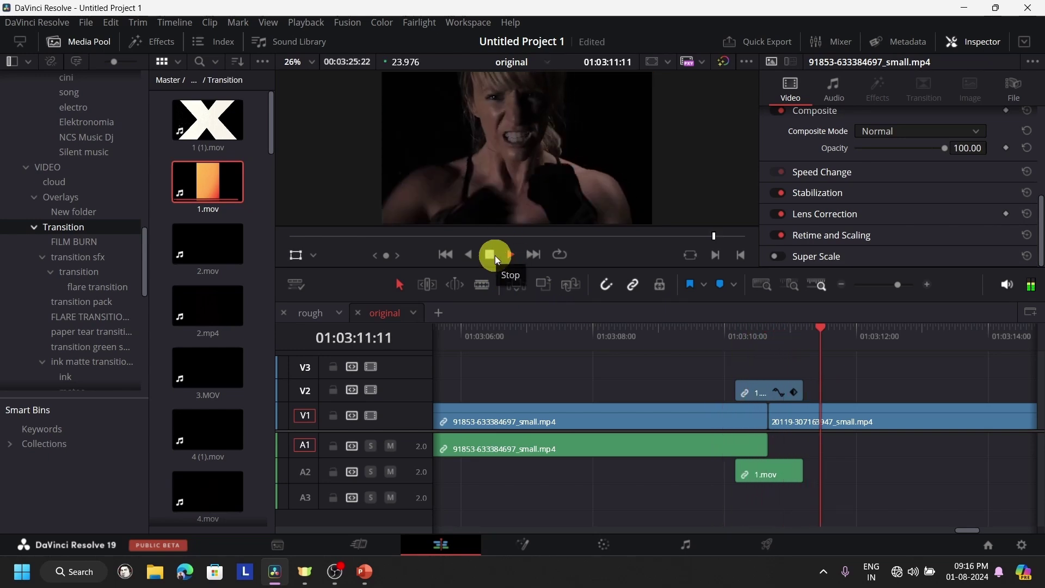
pyautogui.click(494, 256)
# Preview other composite modes such as Softlight, Multiply and Saturation on the 1.mov transition at the cut, keeping Screen
pyautogui.click(749, 362)
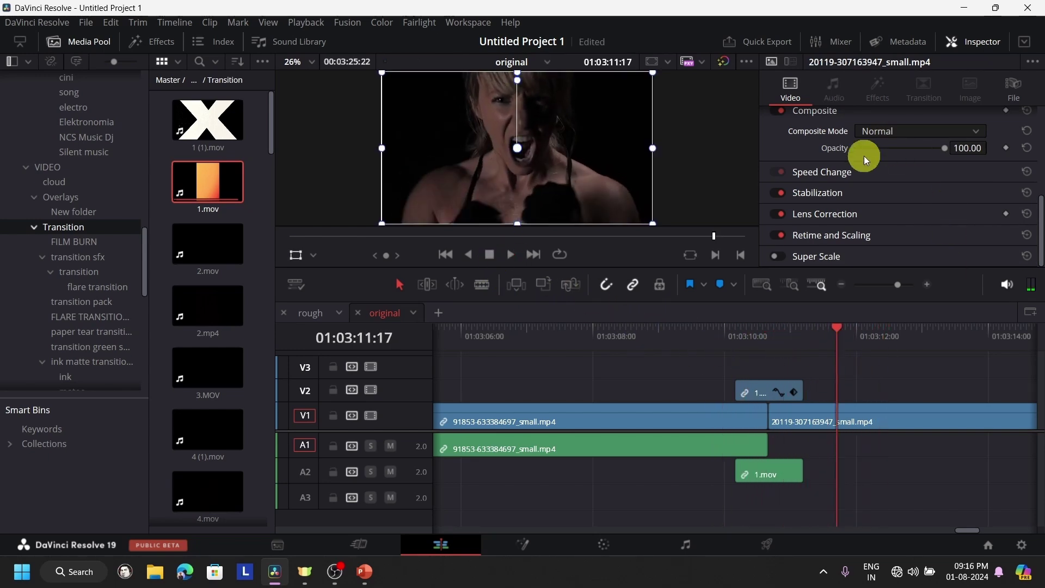
pyautogui.click(753, 358)
pyautogui.click(886, 128)
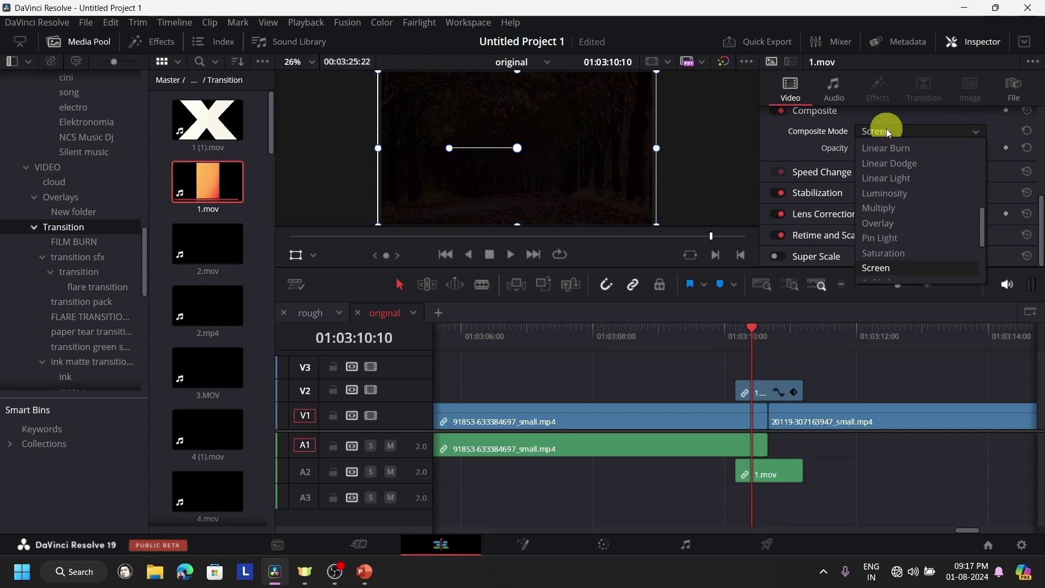
pyautogui.click(912, 135)
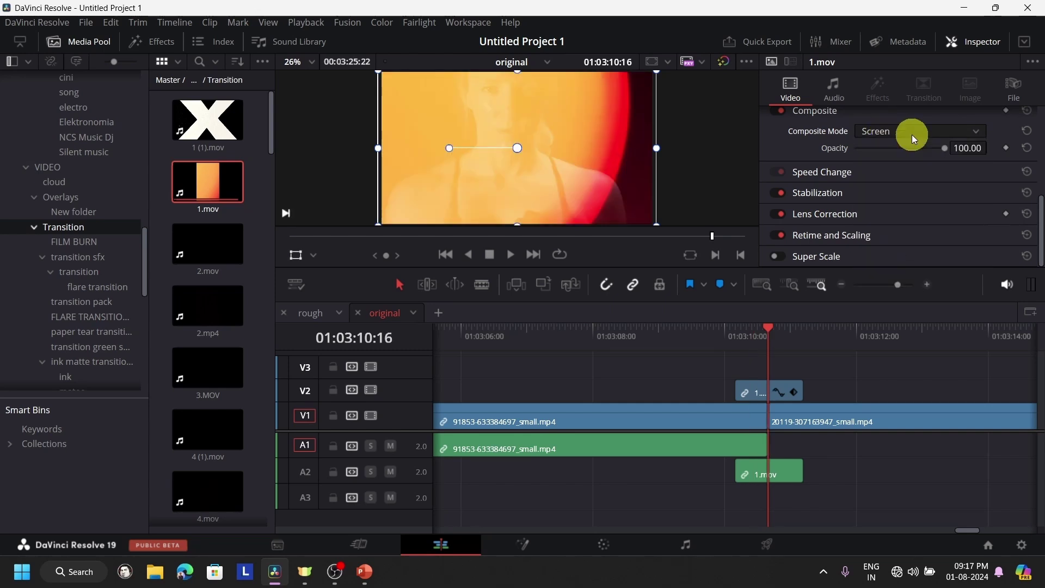
pyautogui.click(904, 131)
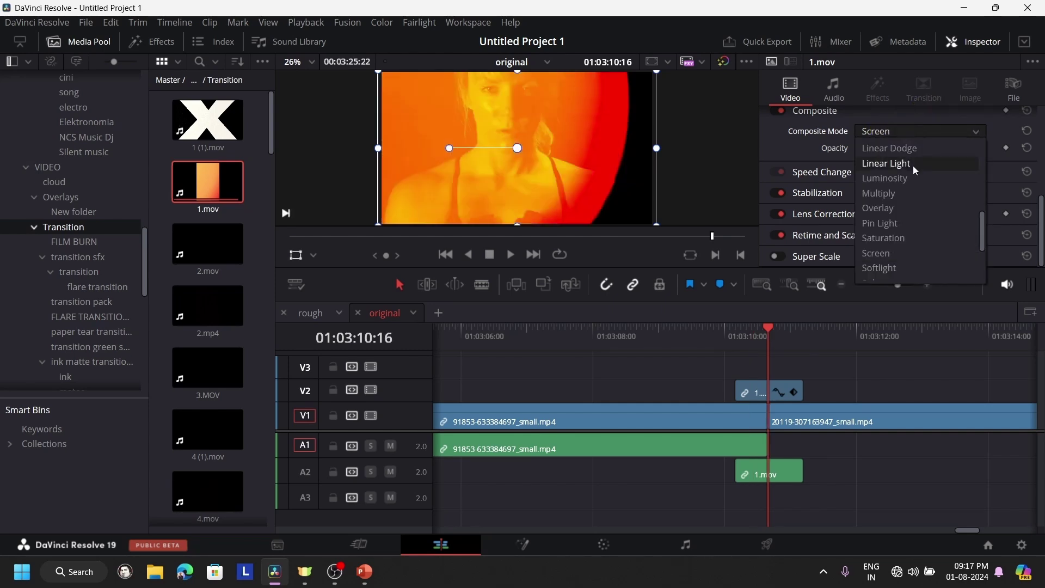
pyautogui.click(907, 132)
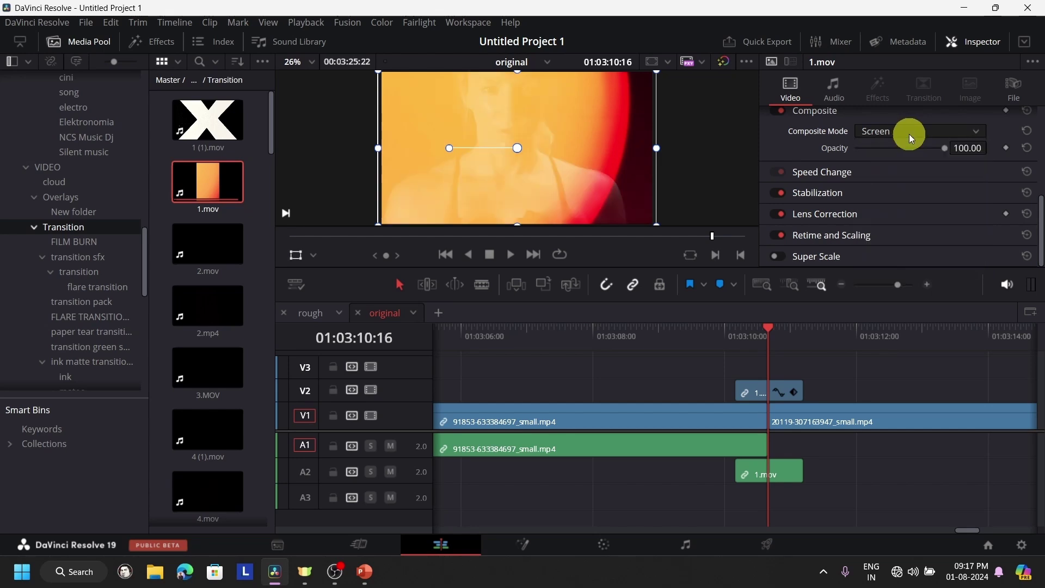
pyautogui.click(922, 135)
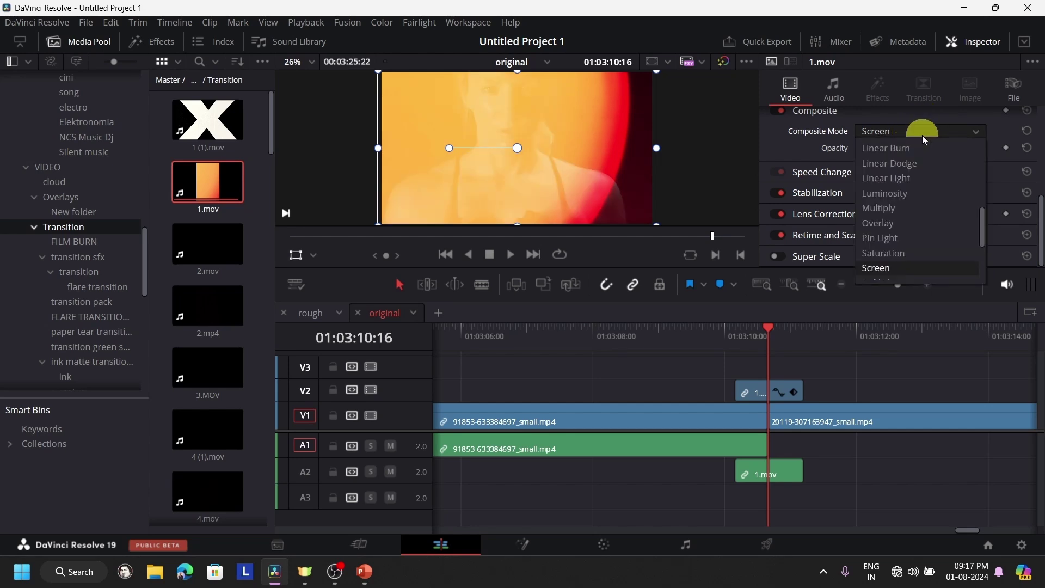
pyautogui.press('Down')
pyautogui.press('Down')
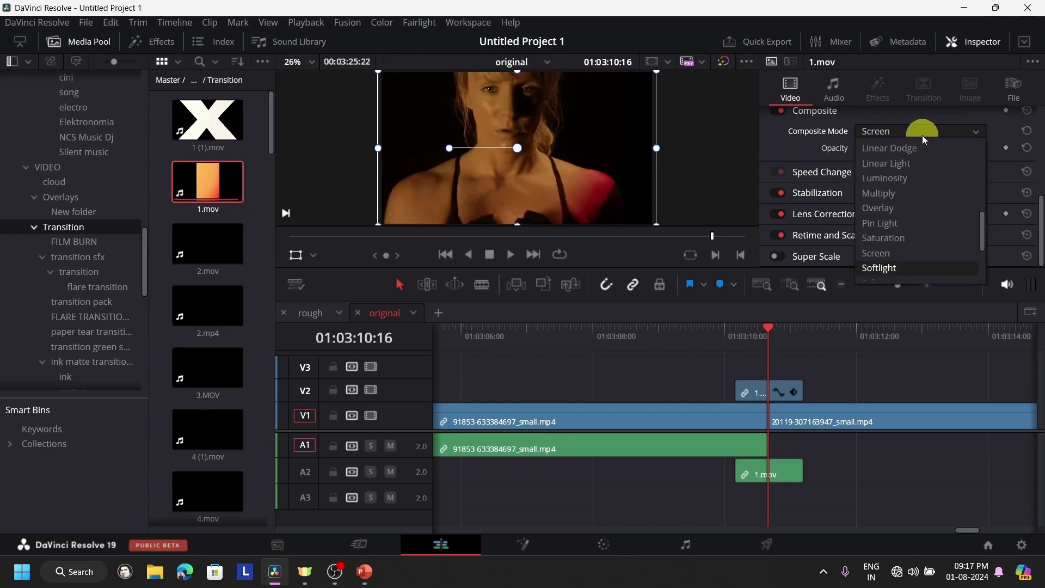
pyautogui.press('Up')
pyautogui.press('Up')
pyautogui.press('Up')
pyautogui.press('Up')
pyautogui.press('Up')
pyautogui.press('Up')
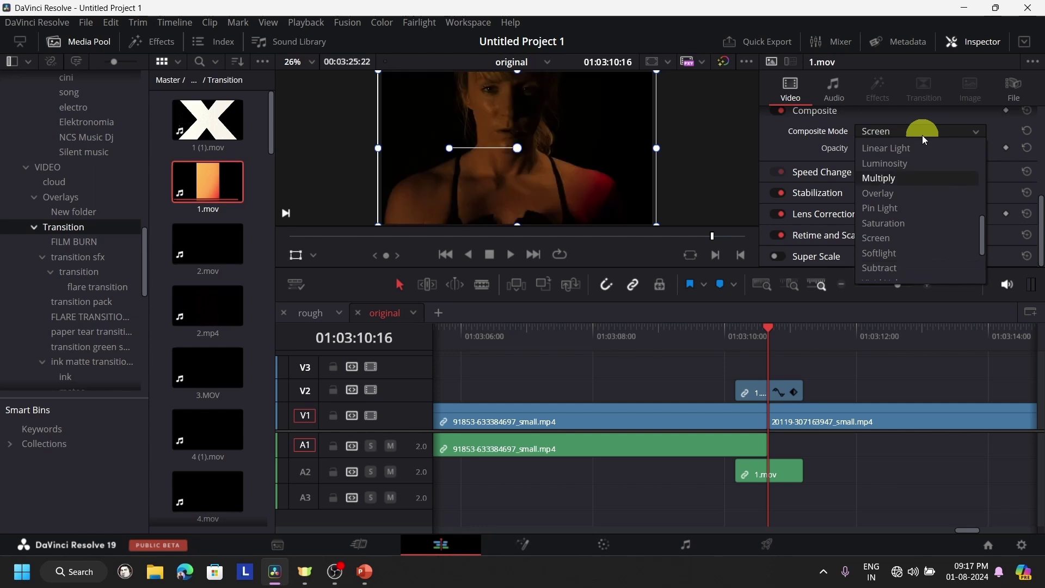
pyautogui.press('Down')
pyautogui.press('Down')
pyautogui.press('Down')
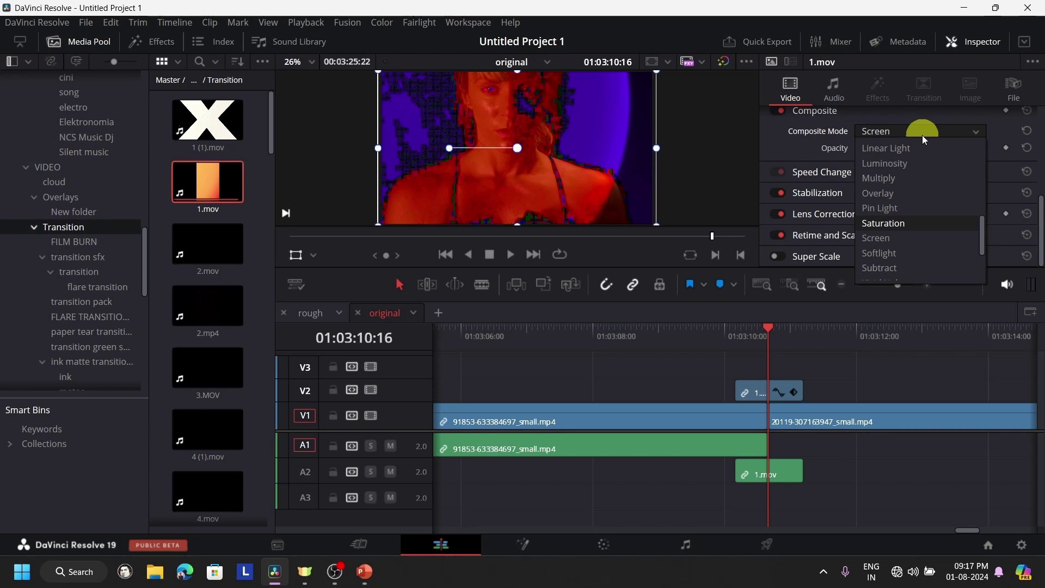
pyautogui.press('Down')
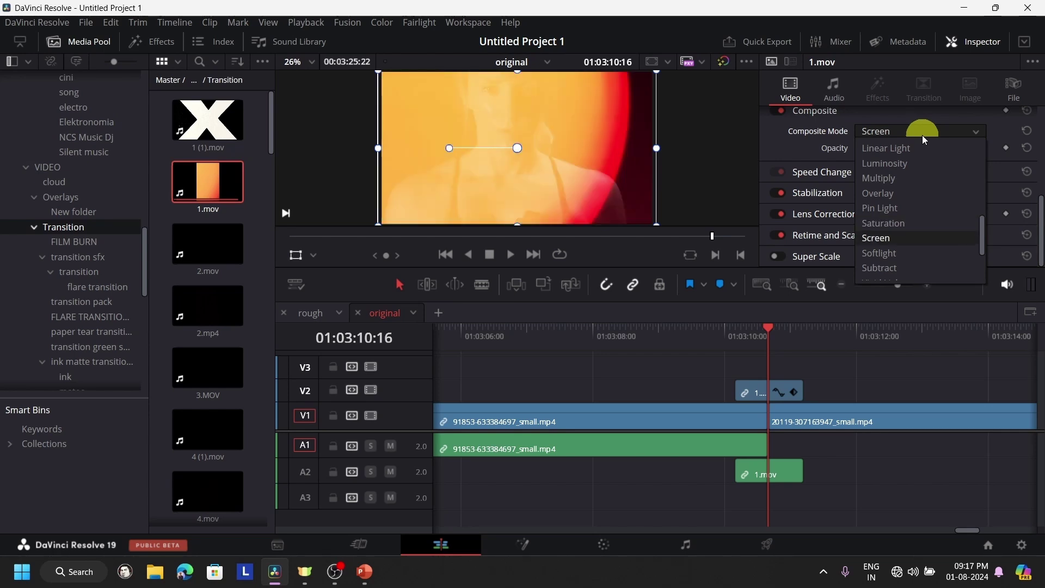
pyautogui.press('Return')
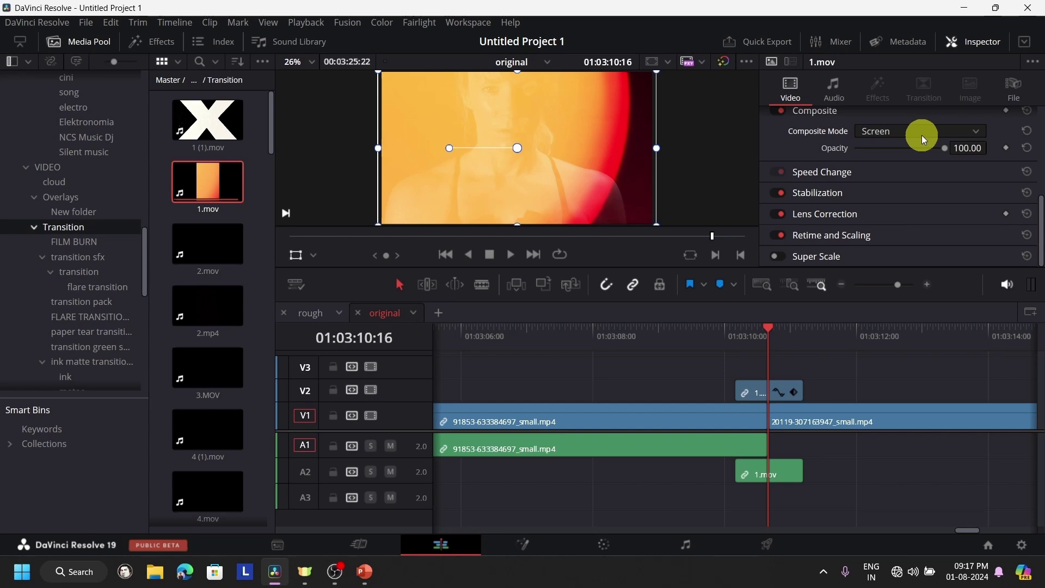
pyautogui.click(870, 326)
pyautogui.moveTo(208, 121); pyautogui.dragTo(852, 383)
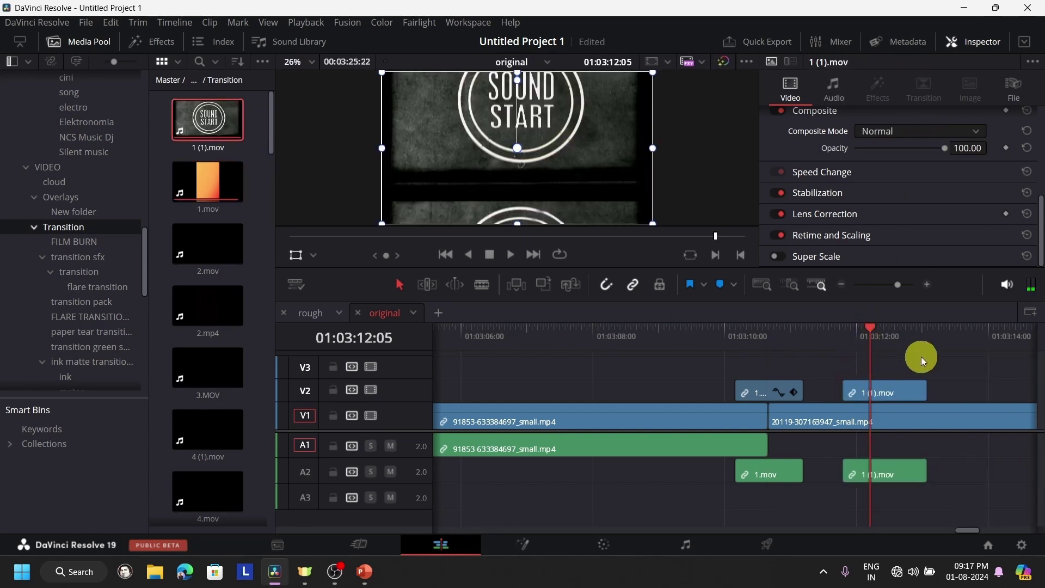
pyautogui.click(887, 389)
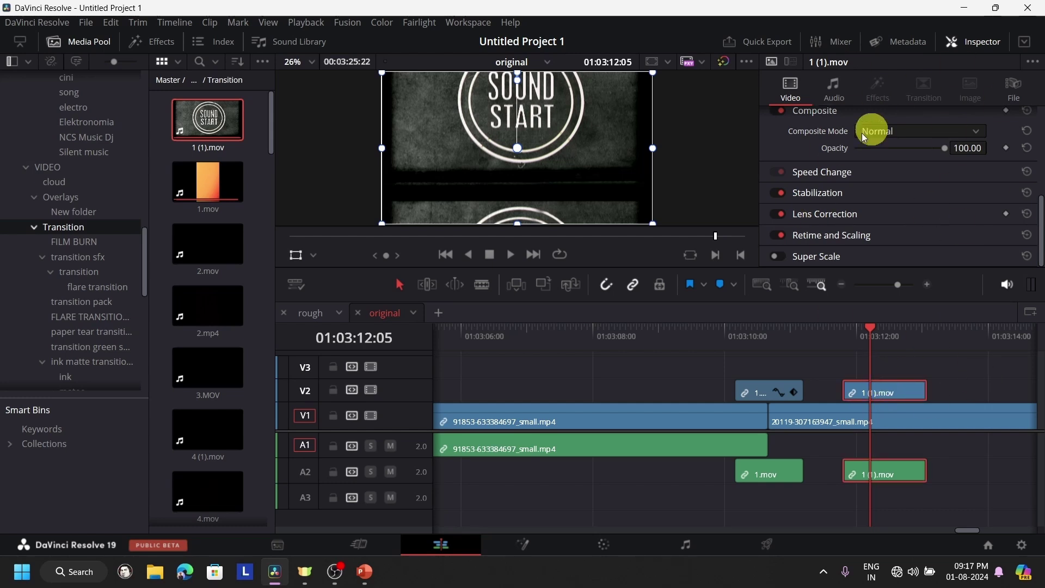
pyautogui.click(898, 133)
pyautogui.press('s')
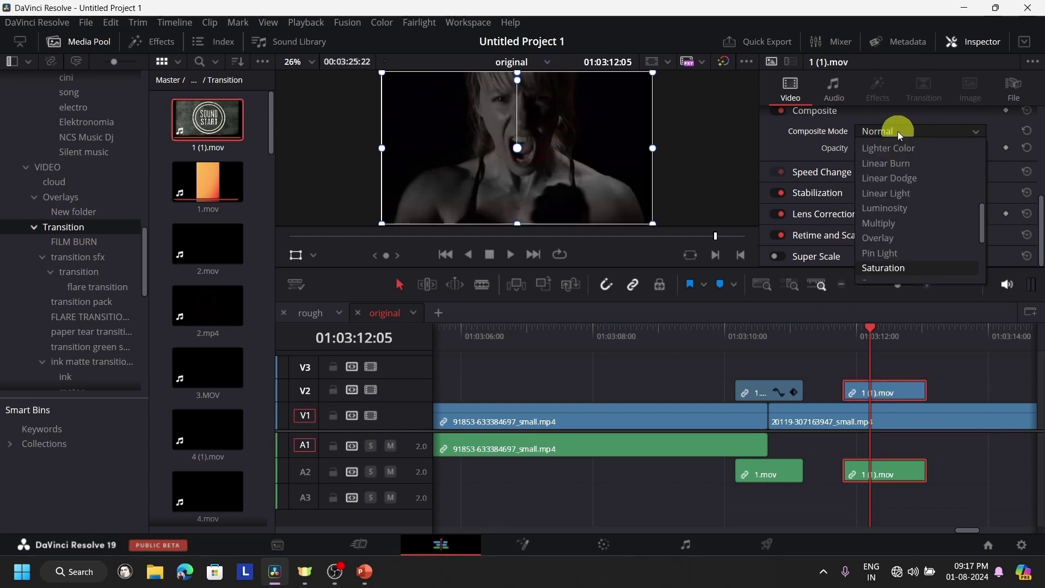
pyautogui.press('Down')
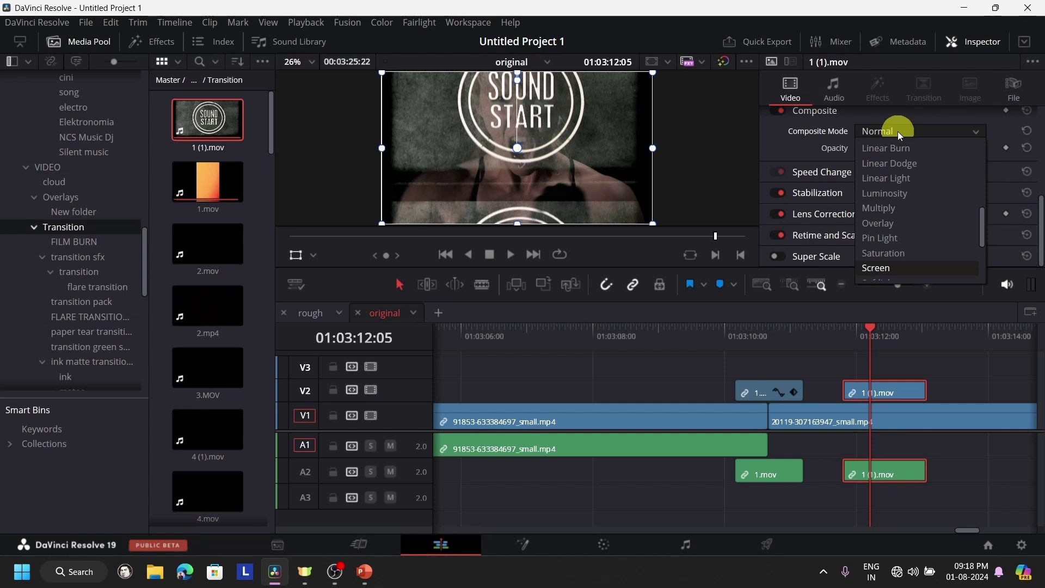
pyautogui.press('Return')
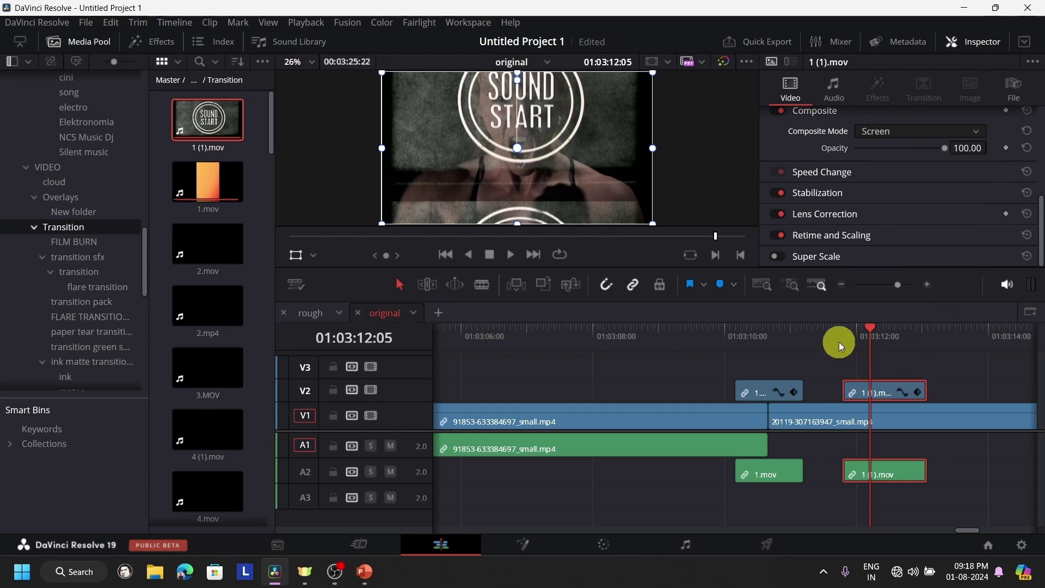
# Play the 1 (1).mov overlay from its start, and return the playhead to the start of the clip
pyautogui.click(841, 343)
pyautogui.click(510, 260)
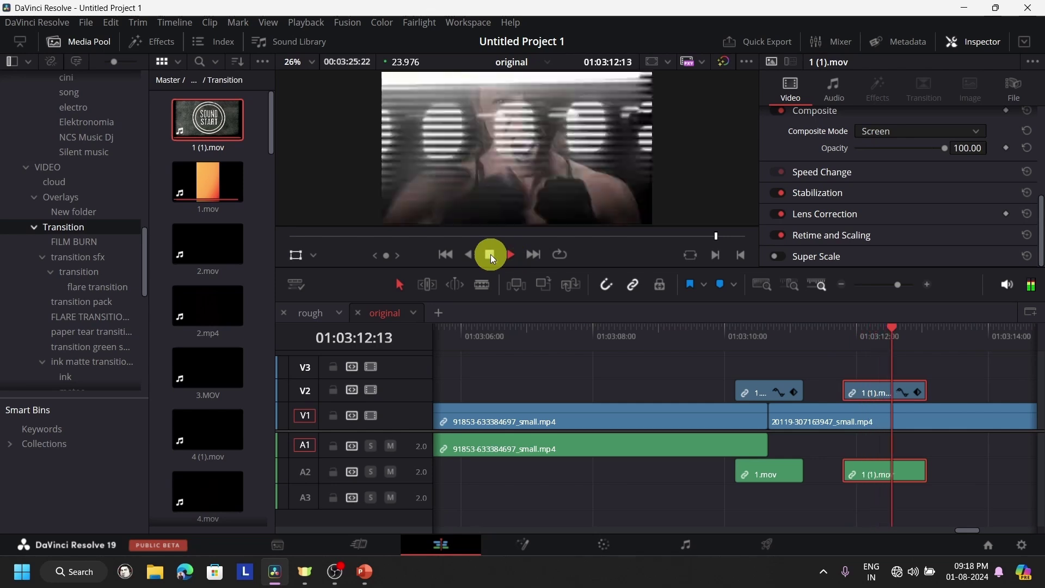
pyautogui.click(491, 253)
pyautogui.click(844, 343)
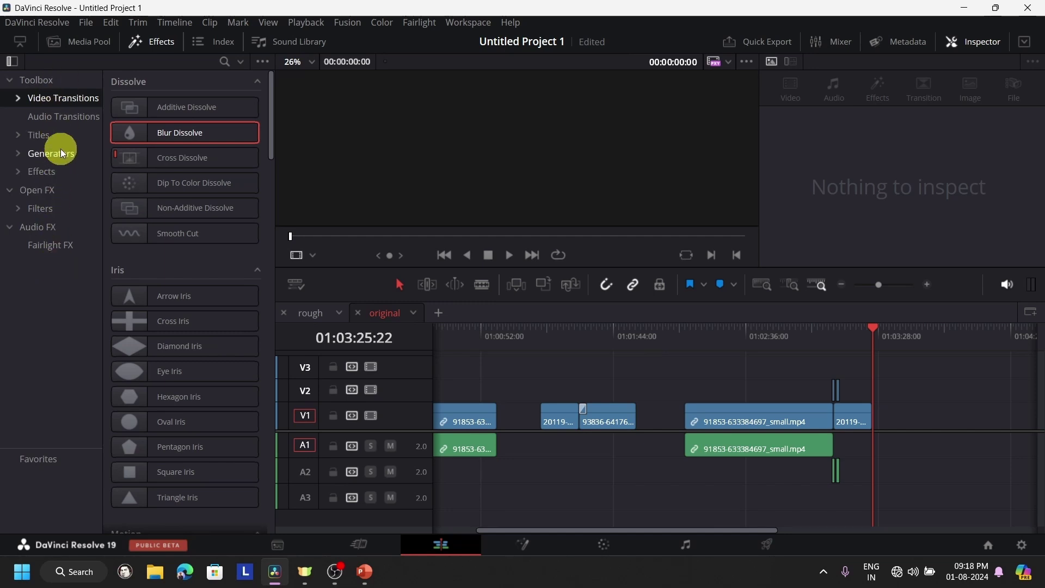
pyautogui.click(60, 152)
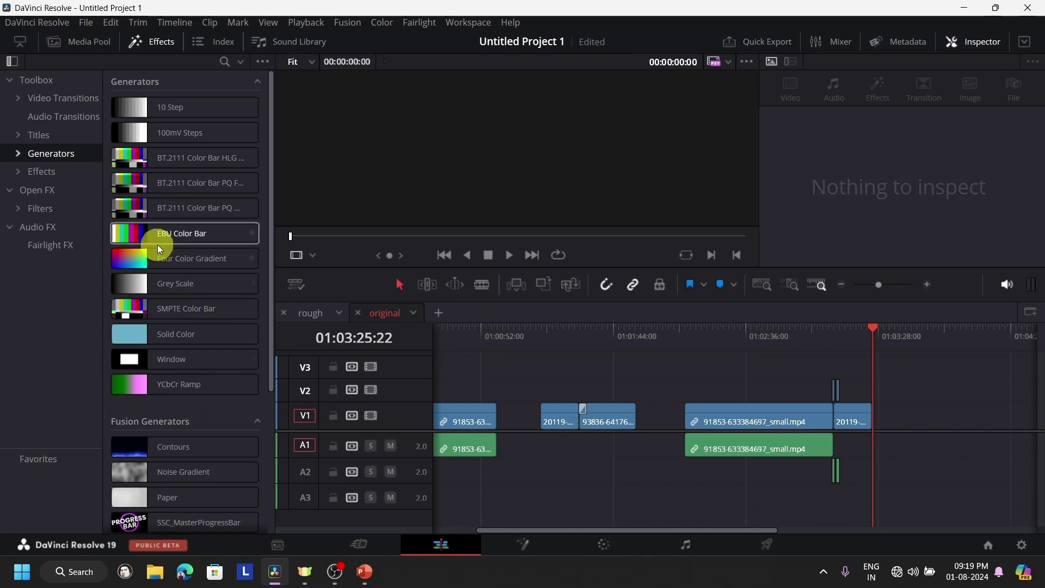
pyautogui.scroll(-5, 169, 402)
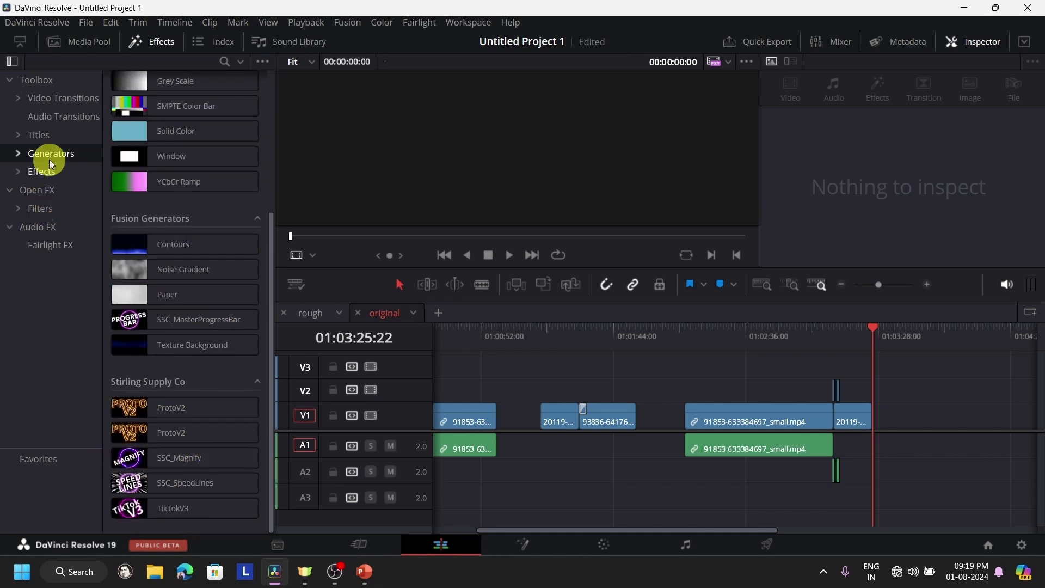
pyautogui.click(46, 174)
pyautogui.click(60, 137)
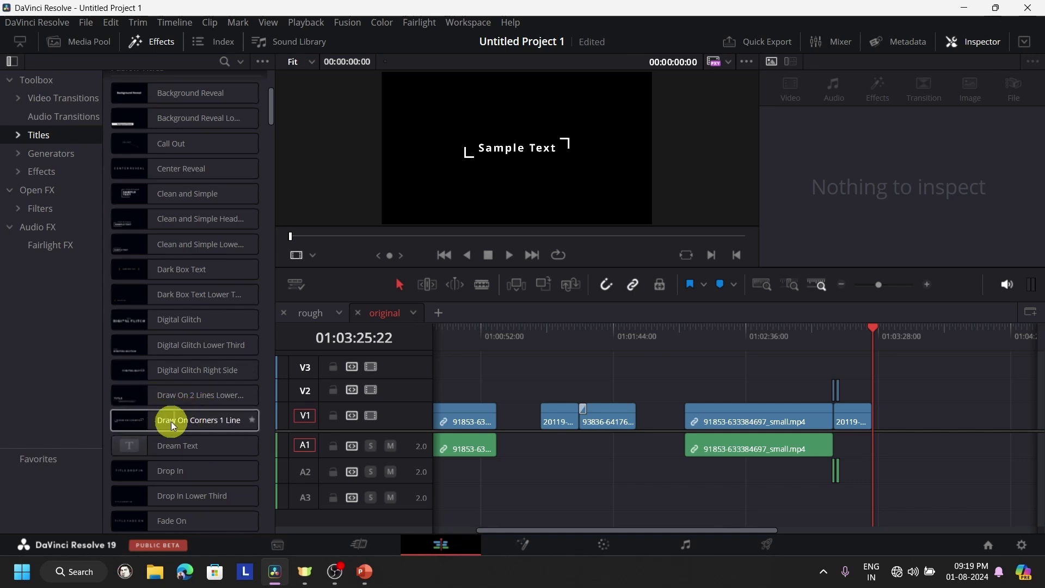
pyautogui.moveTo(171, 421)
pyautogui.mouseDown()
pyautogui.moveTo(724, 318)
pyautogui.moveTo(706, 392)
pyautogui.mouseUp()
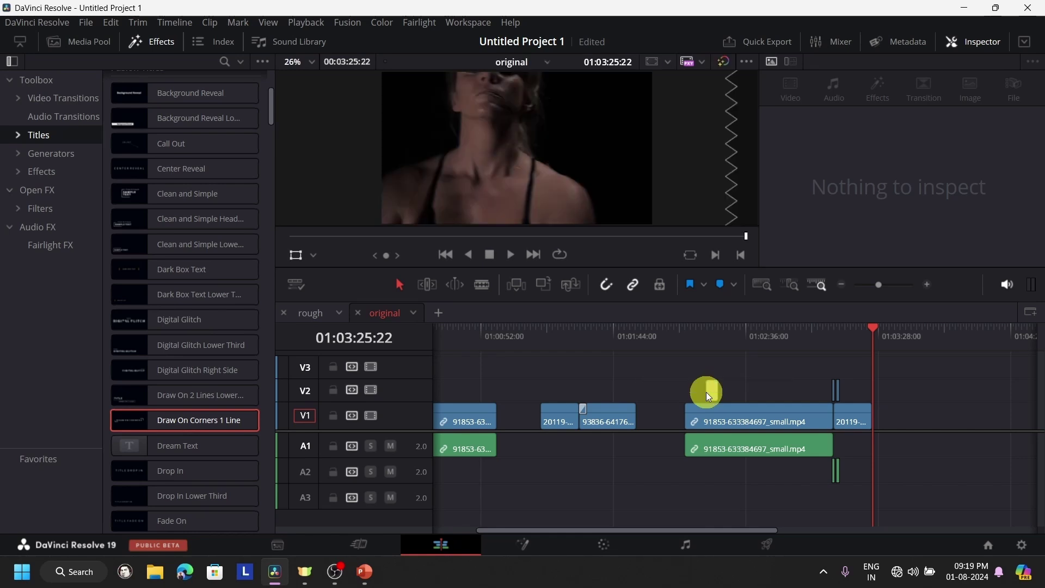
pyautogui.scroll(3, 775, 389)
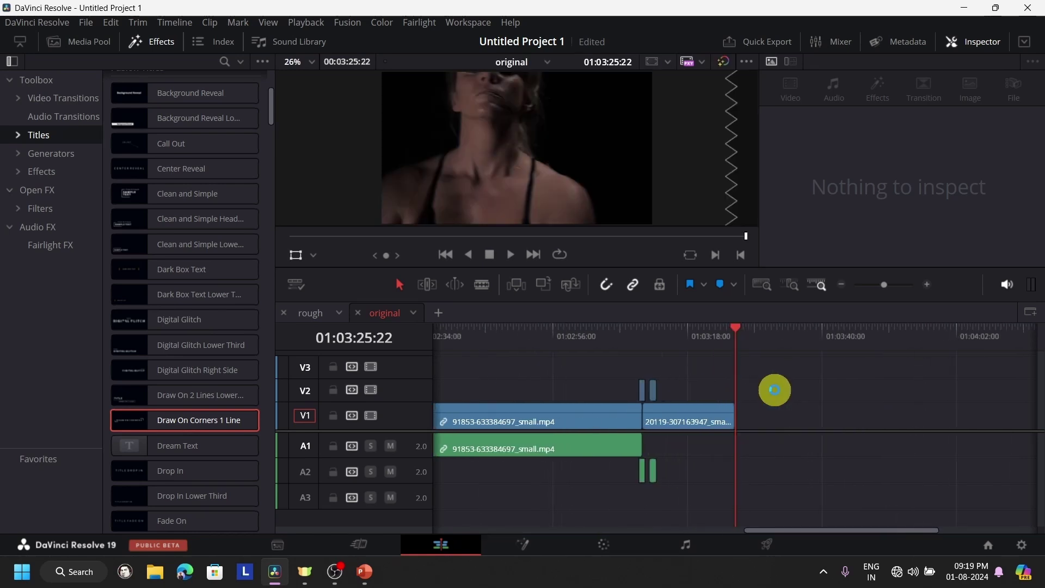
# Play the Draw On Corners 1 Line title from its start on the timeline, stopping partway through
pyautogui.click(452, 338)
pyautogui.scroll(2, 713, 404)
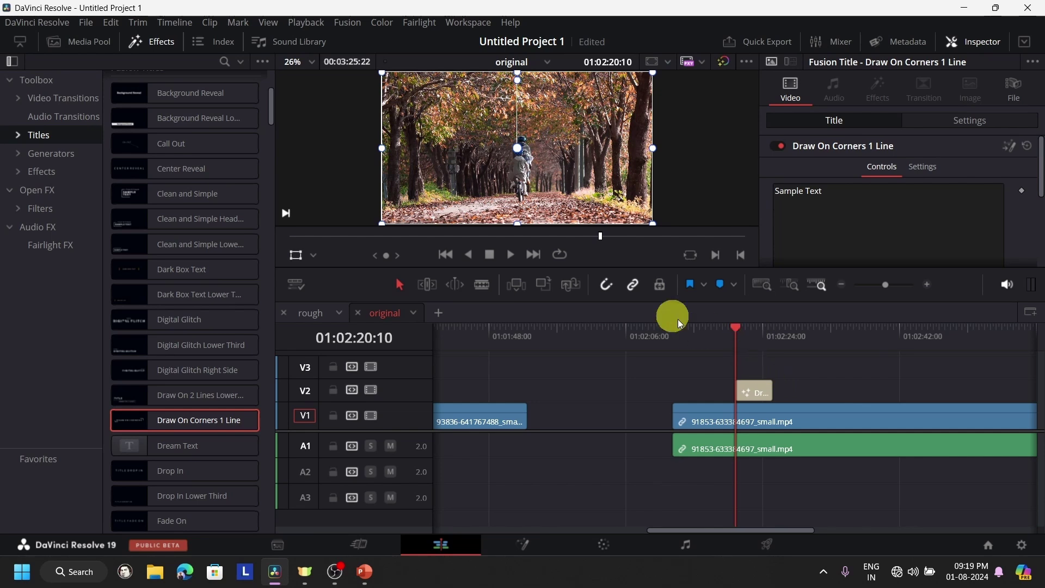
pyautogui.click(513, 254)
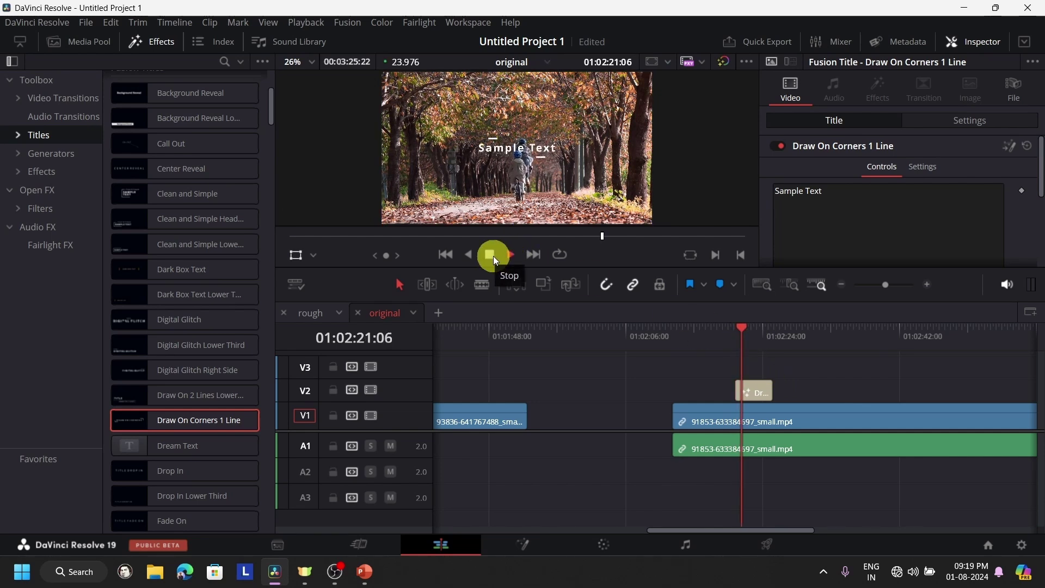
pyautogui.click(493, 256)
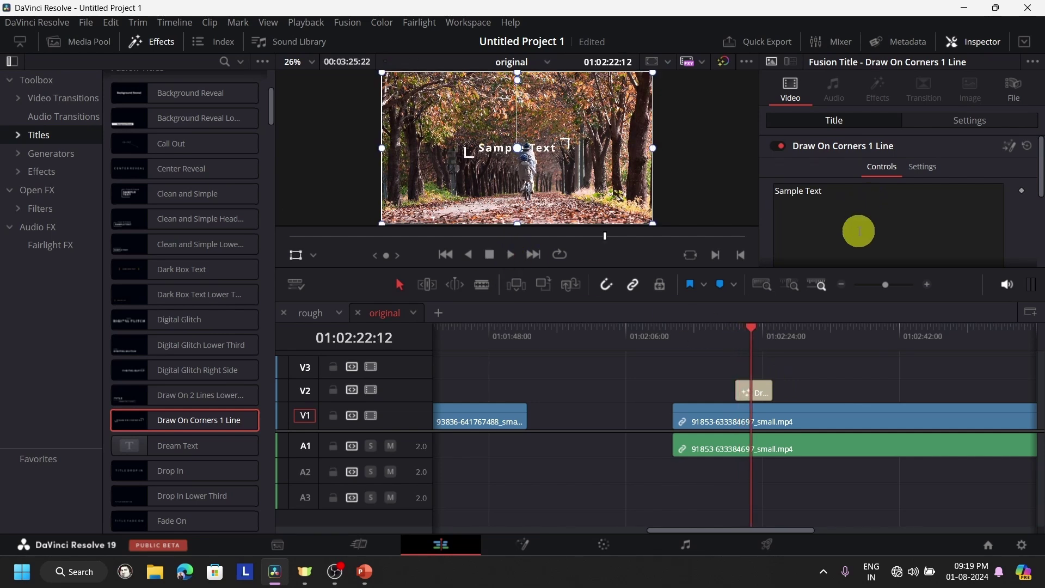
# Replace the title's sample text with the person's name in capitals, and play the title from its start
pyautogui.click(859, 231)
pyautogui.hotkey('ctrl', 'a')
pyautogui.press('BackSpace')
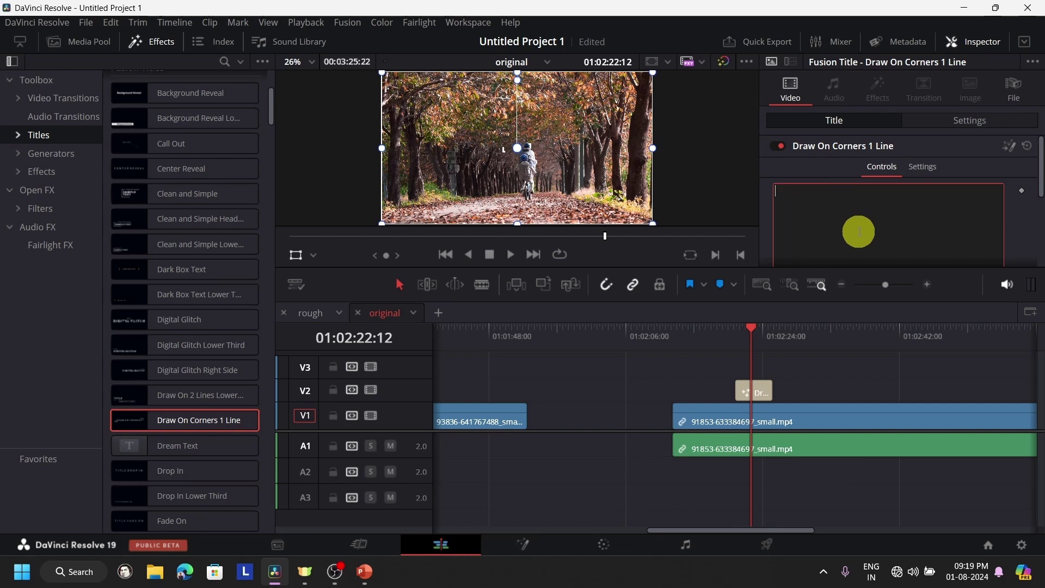
pyautogui.write('ARULSIVAM')
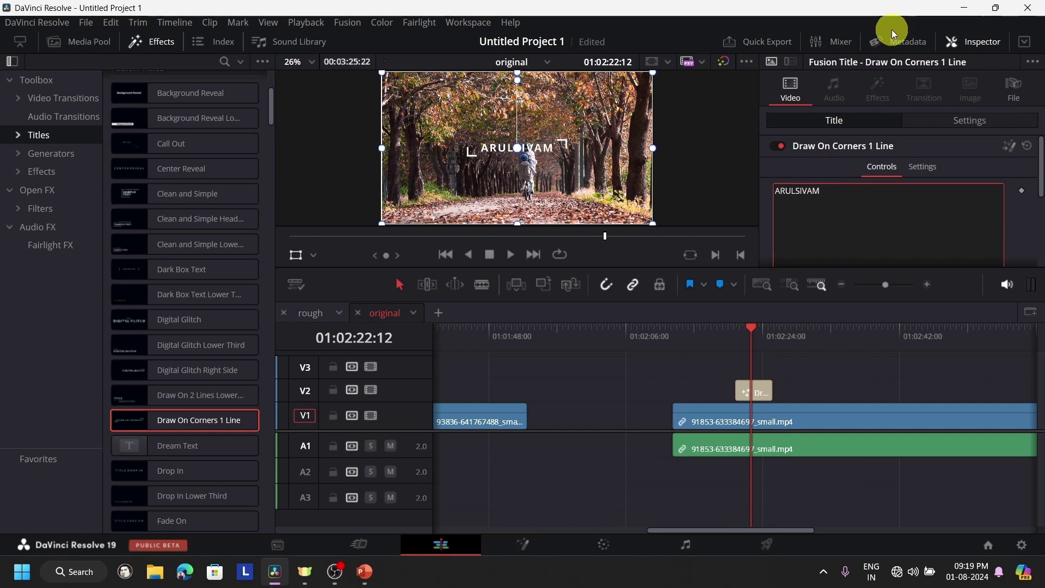
pyautogui.click(736, 335)
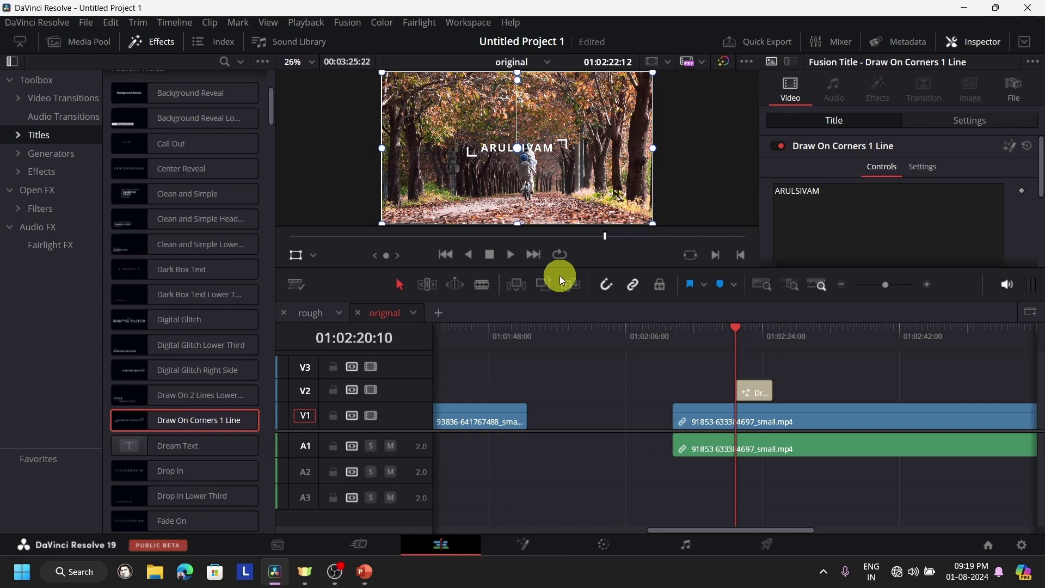
pyautogui.click(511, 254)
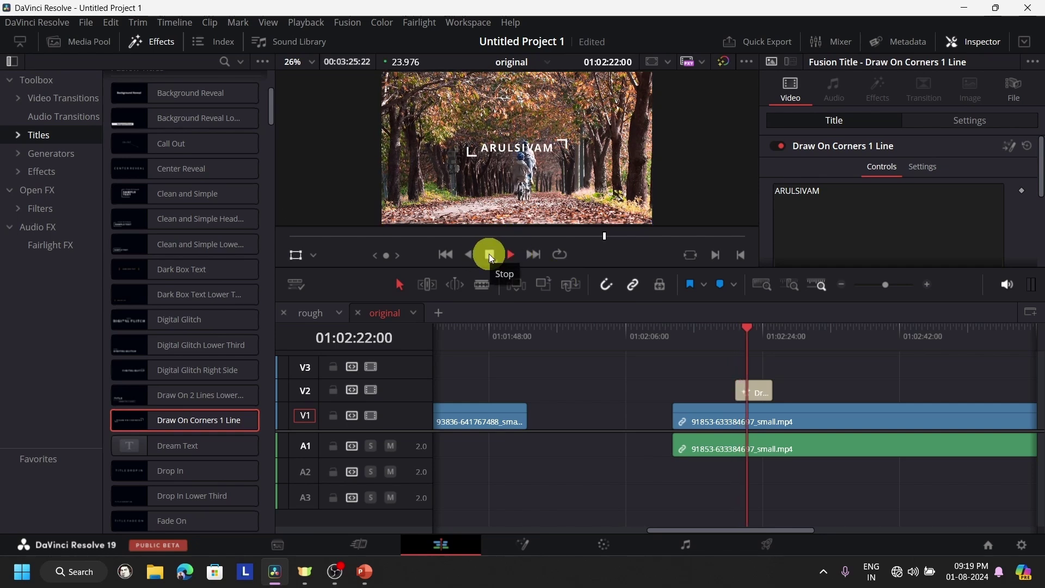
pyautogui.click(490, 254)
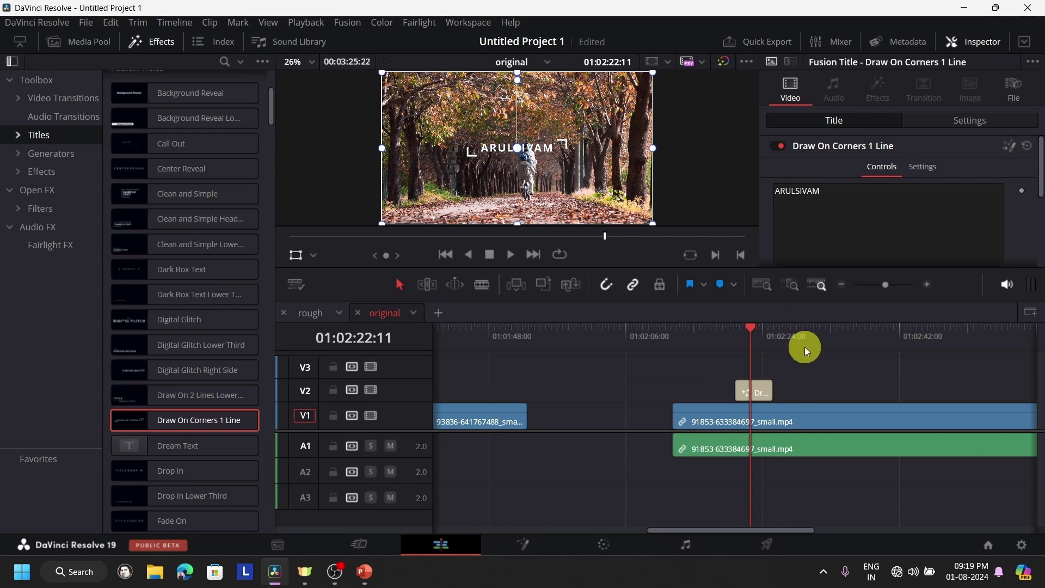
pyautogui.click(679, 340)
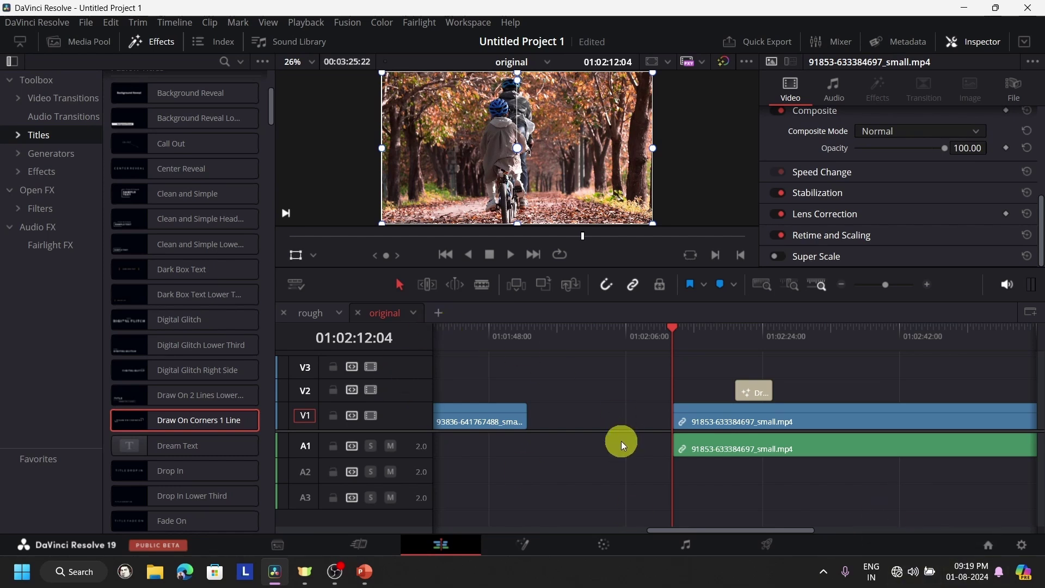
pyautogui.scroll(-1, 622, 441)
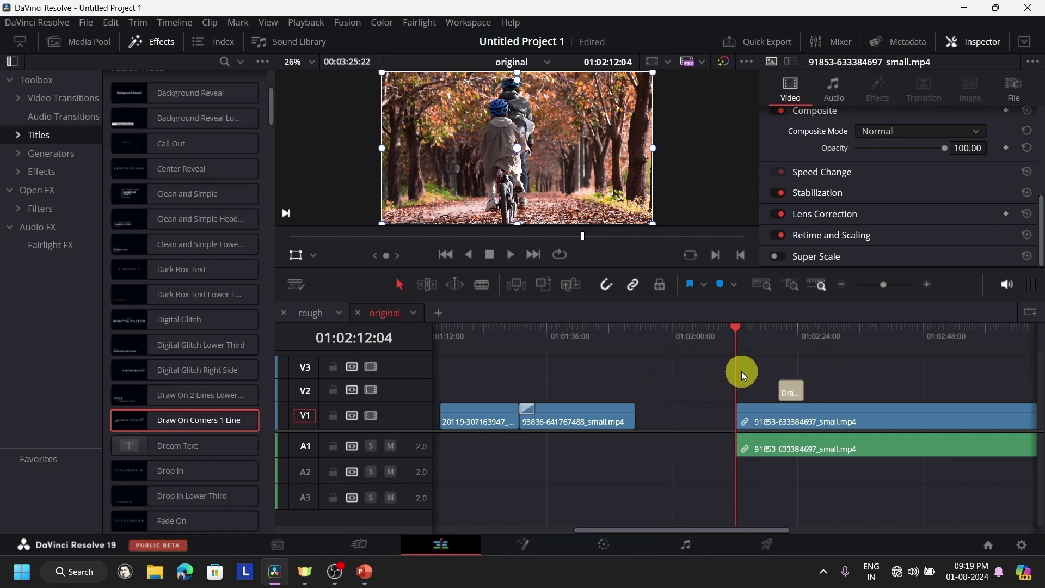
pyautogui.click(315, 25)
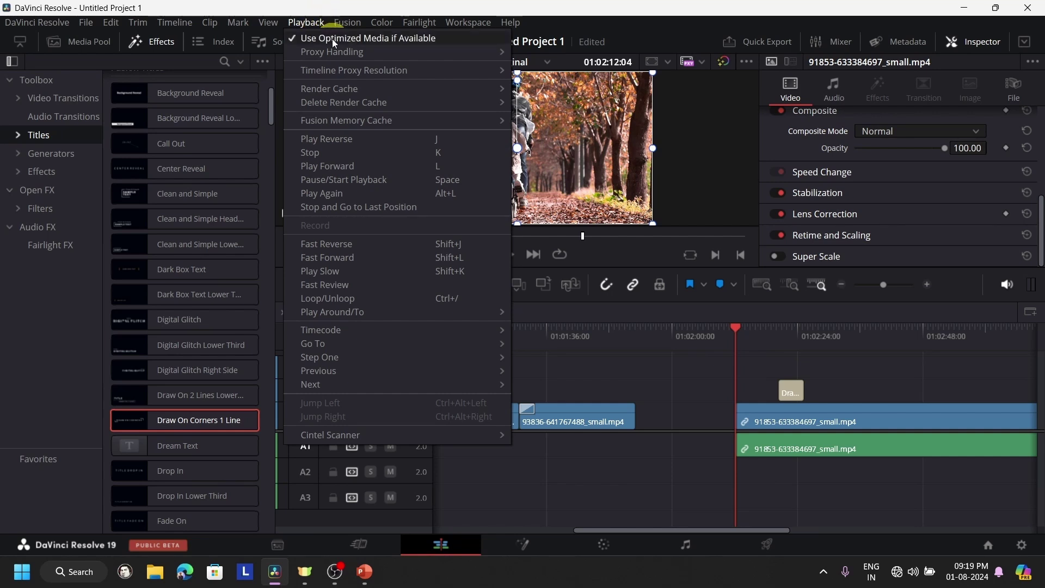
pyautogui.moveTo(333, 72)
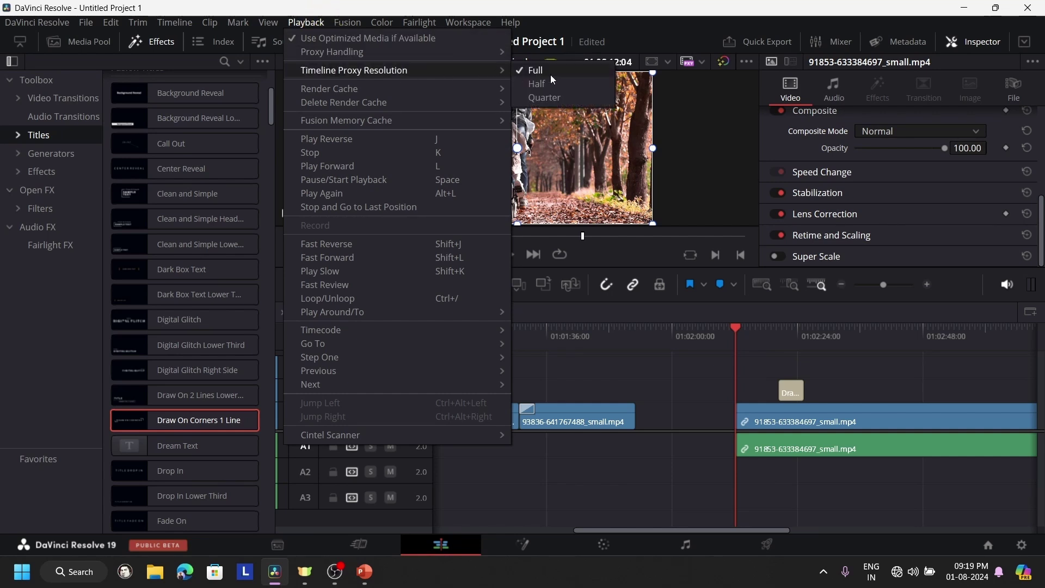
pyautogui.click(755, 349)
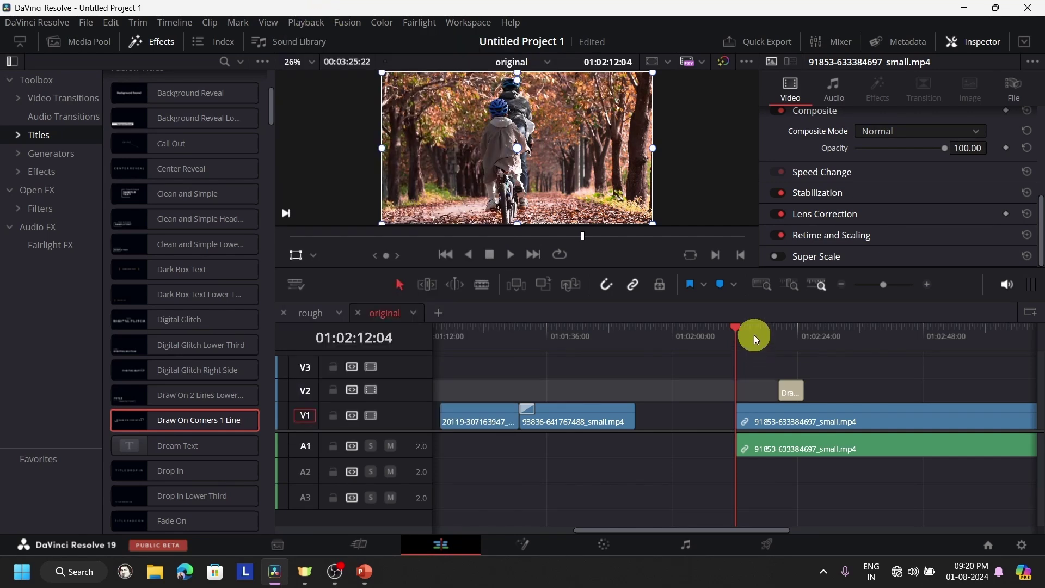
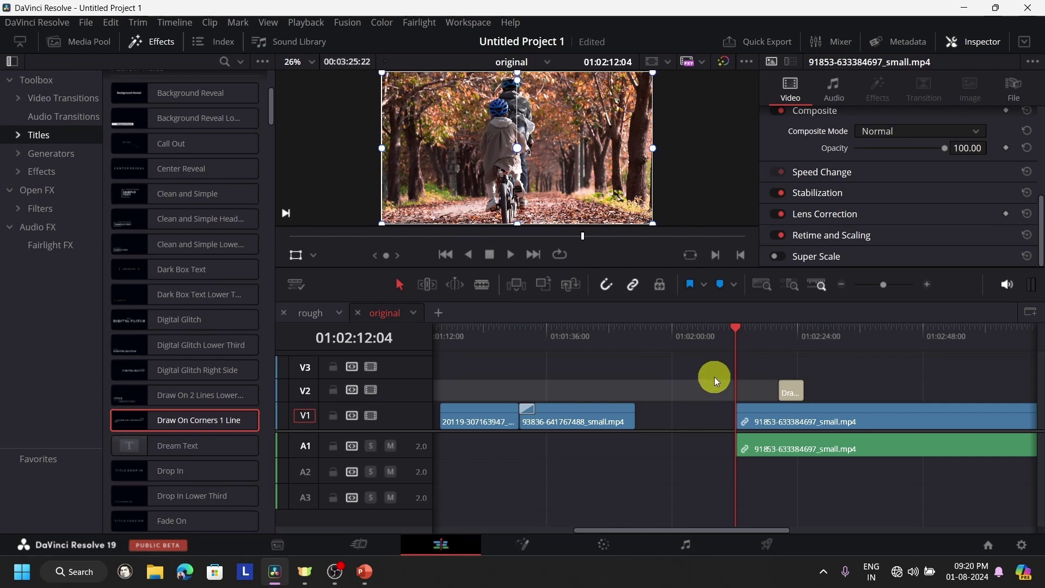
pyautogui.click(306, 23)
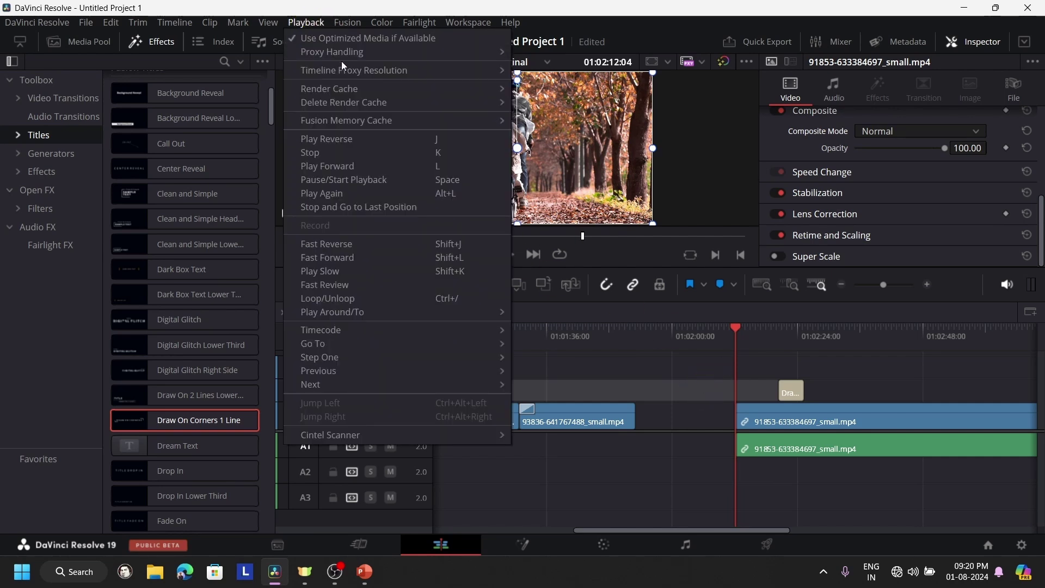
pyautogui.moveTo(346, 72)
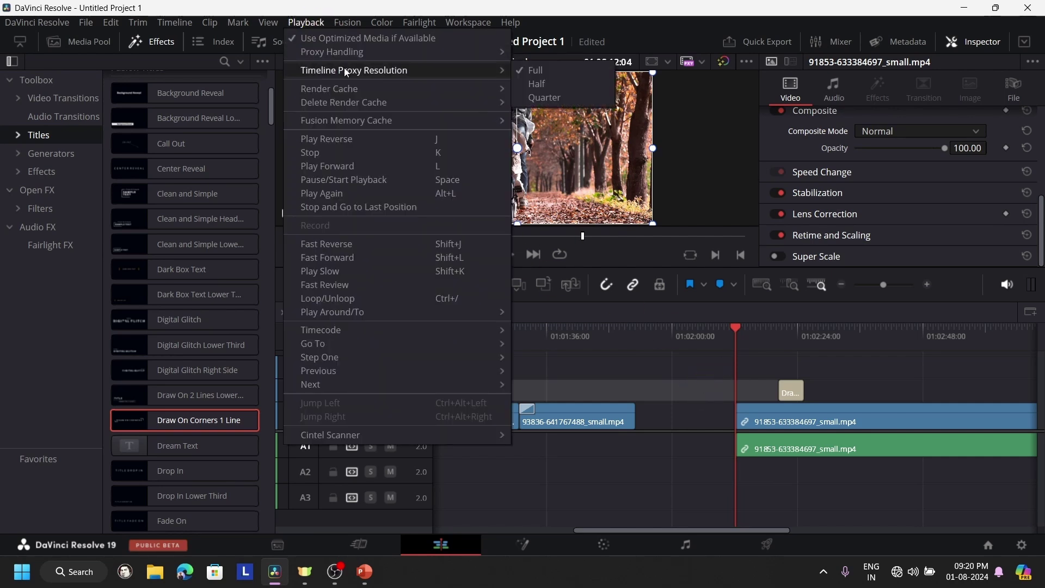
pyautogui.click(550, 85)
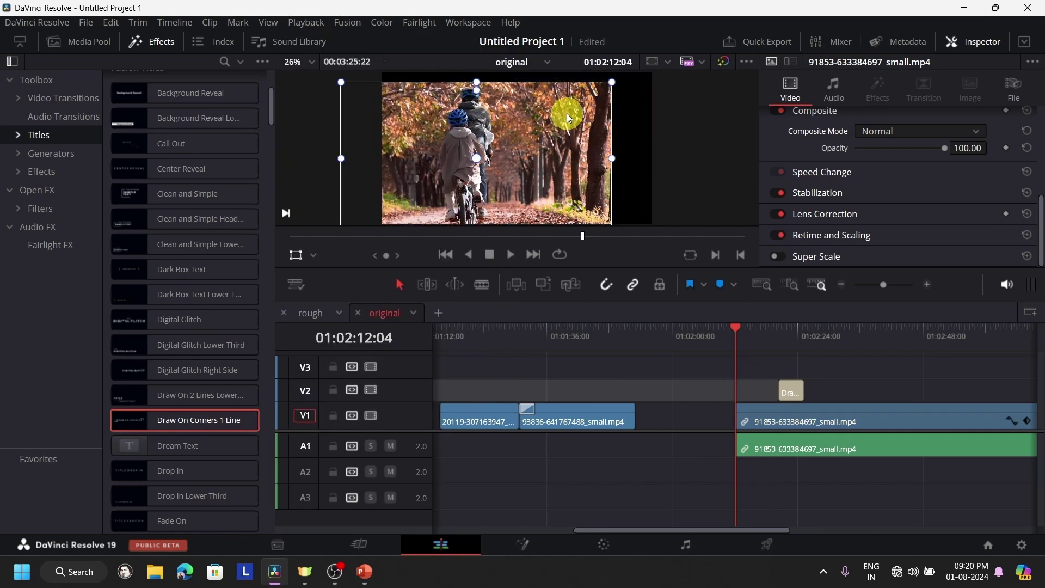
pyautogui.moveTo(581, 147); pyautogui.dragTo(400, 76)
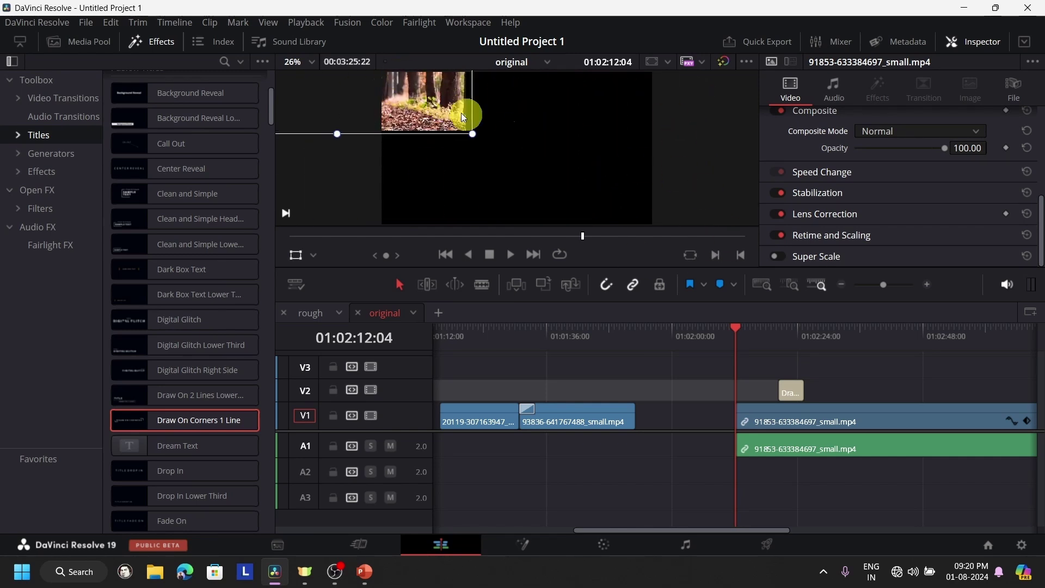
pyautogui.moveTo(461, 112); pyautogui.dragTo(610, 201)
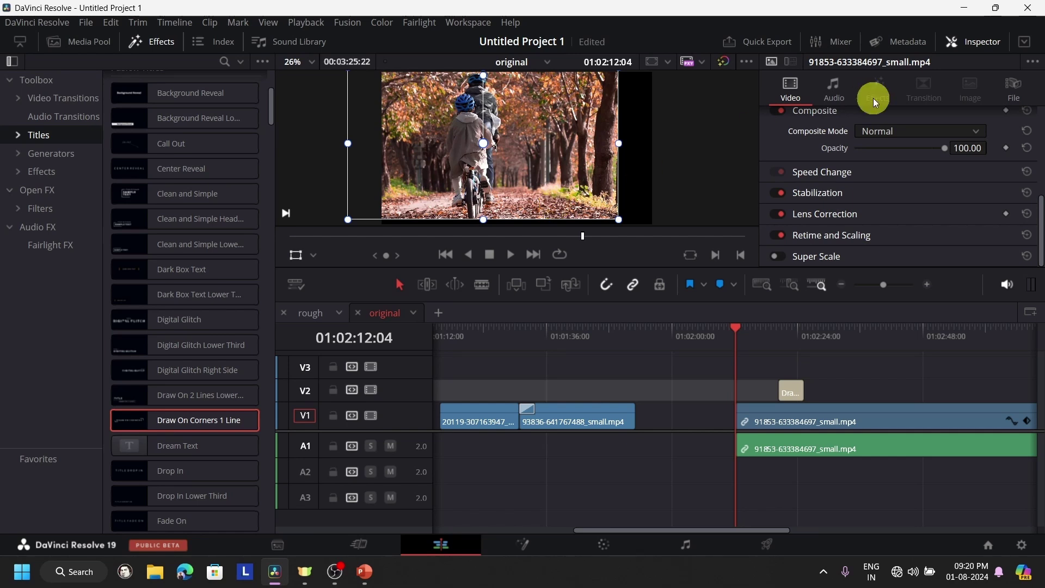
pyautogui.scroll(5, 881, 181)
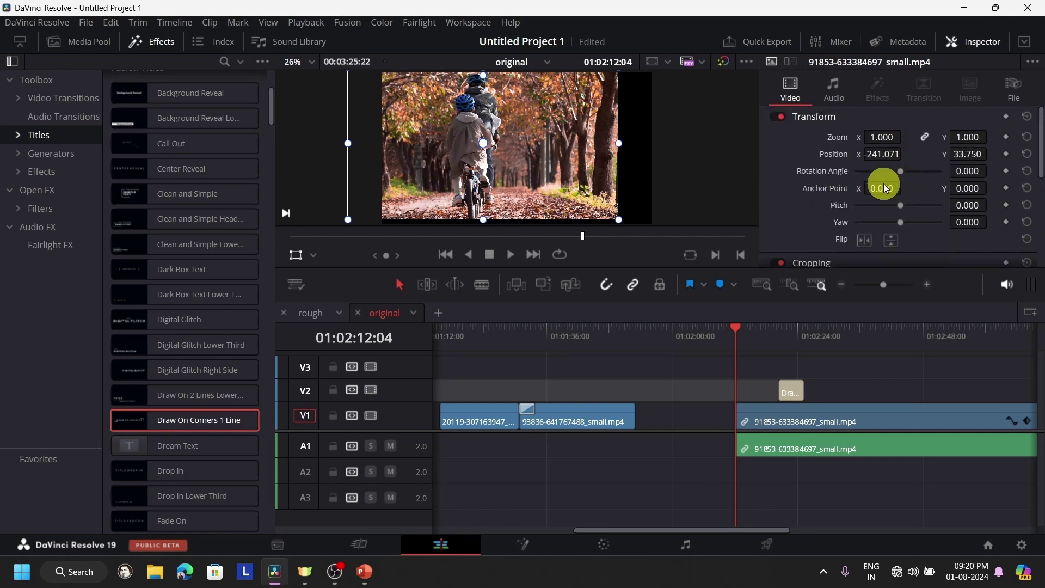
pyautogui.click(1027, 117)
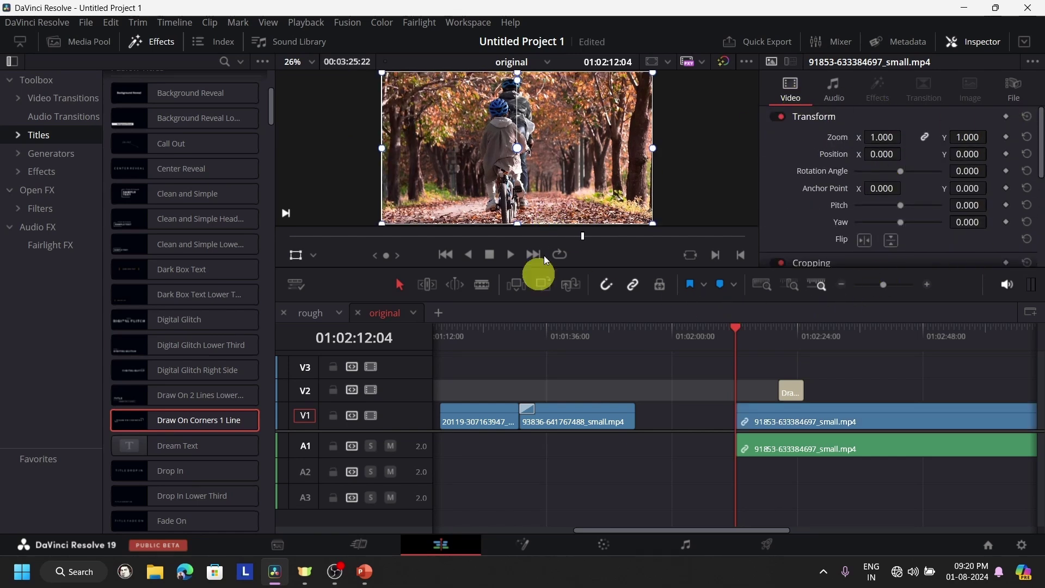
# Hide the on-screen transform controls and enlarge the viewer to inspect the current frame up close
pyautogui.click(296, 254)
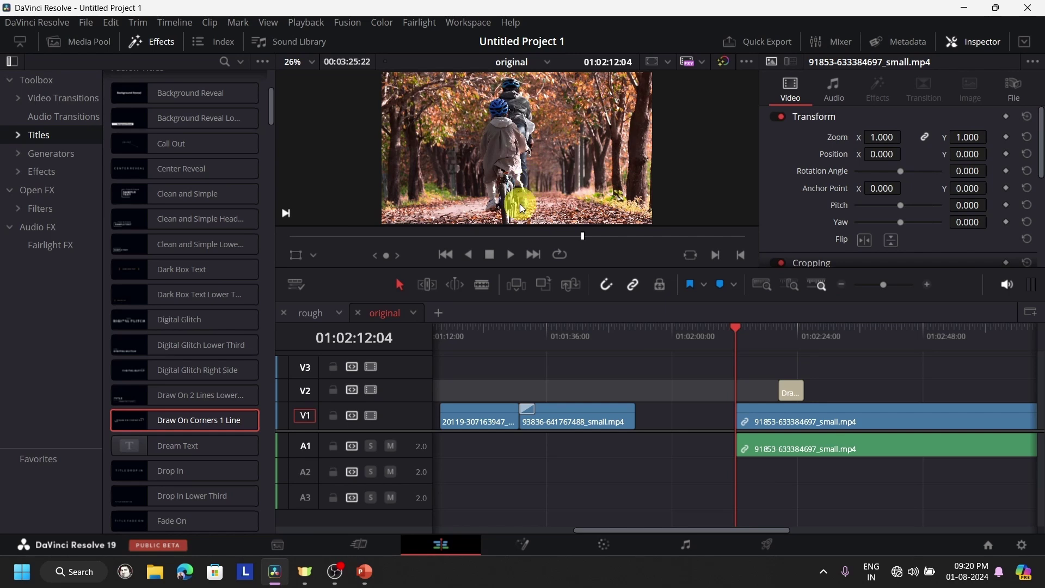
pyautogui.moveTo(414, 265); pyautogui.dragTo(413, 364)
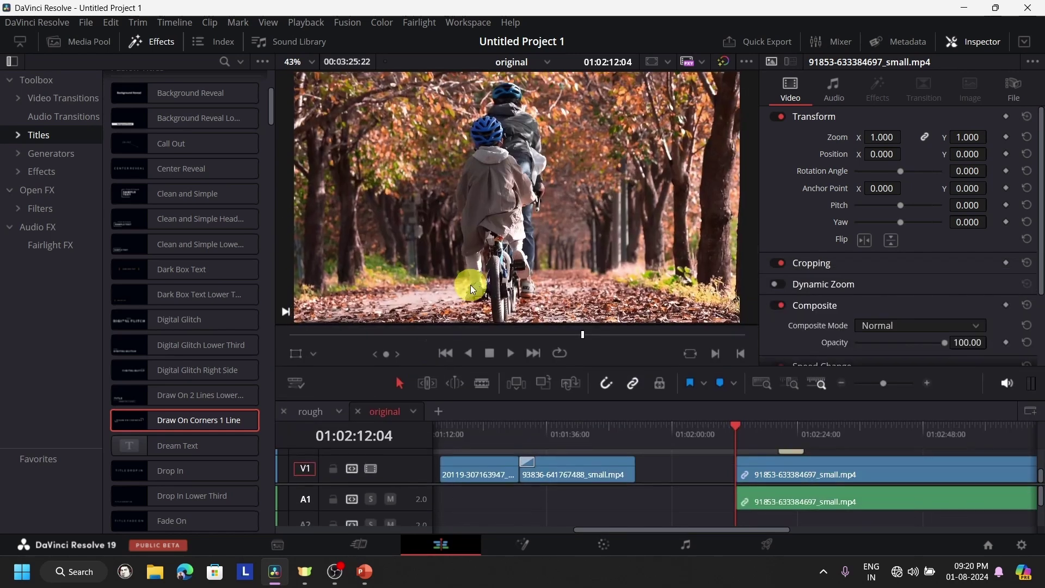
pyautogui.scroll(5, 485, 266)
pyautogui.scroll(8, 456, 245)
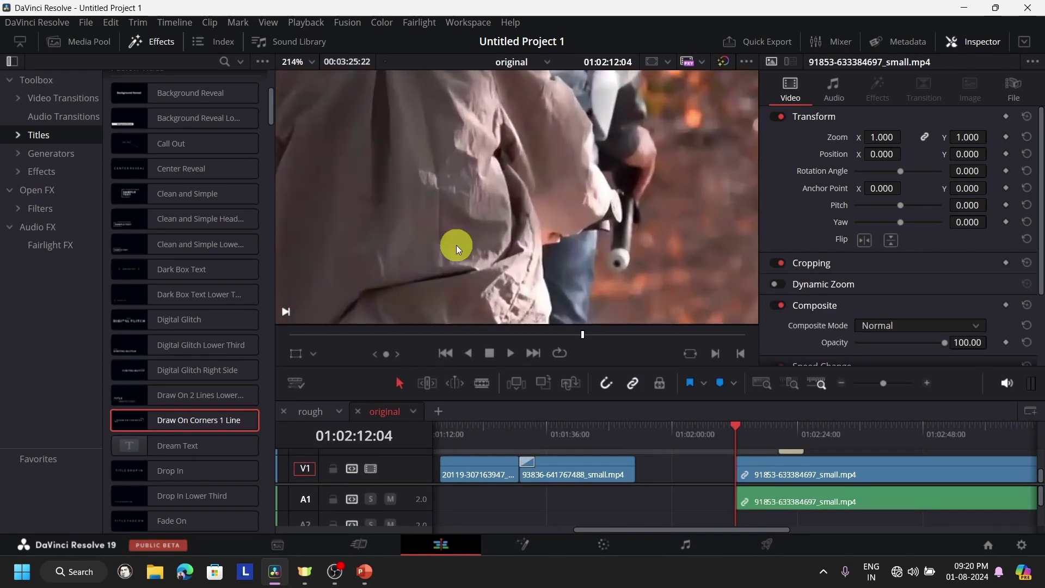
pyautogui.scroll(2, 456, 245)
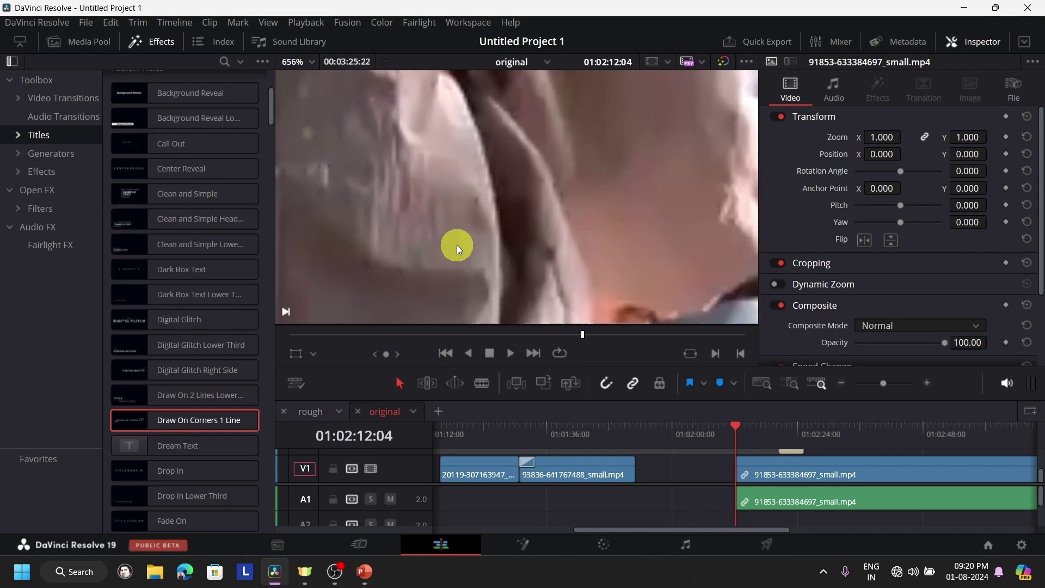
# Fit the frame to the viewer, and examine the two cyclists at closer magnification
pyautogui.click(313, 63)
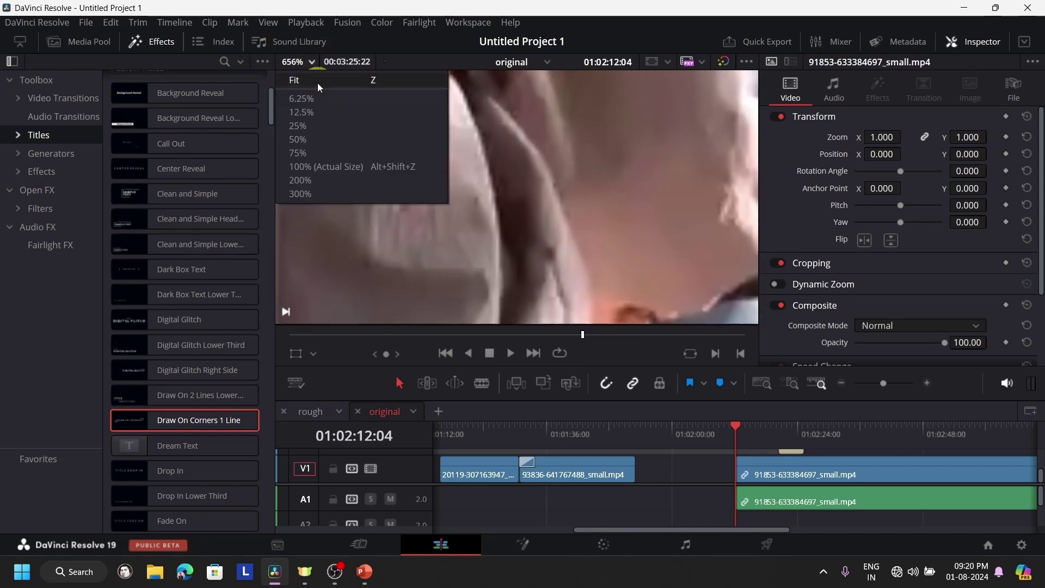
pyautogui.click(318, 82)
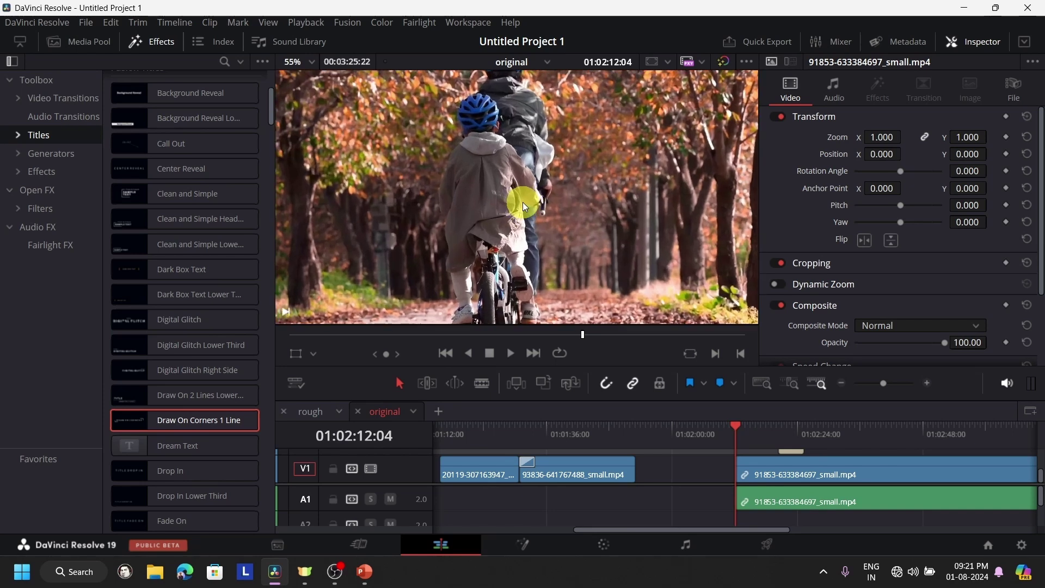
pyautogui.scroll(4, 522, 201)
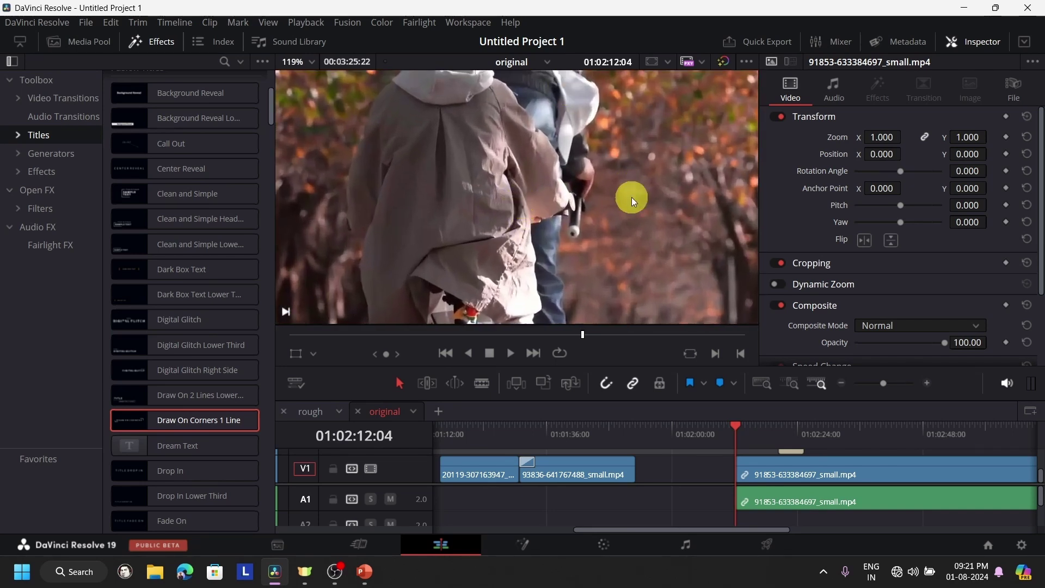
pyautogui.moveTo(631, 198); pyautogui.dragTo(608, 306)
pyautogui.scroll(1, 517, 201)
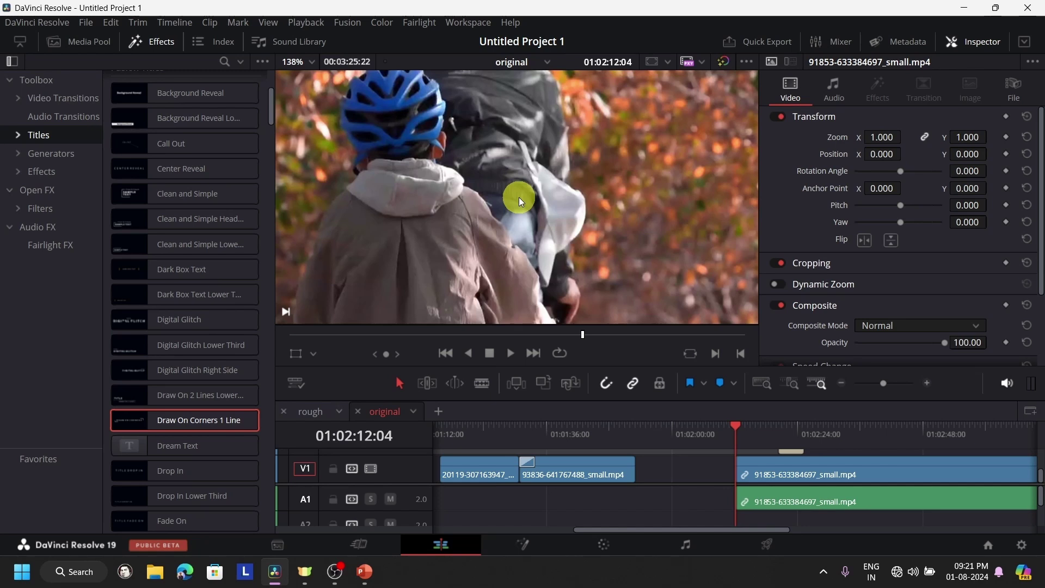
pyautogui.scroll(-2, 684, 263)
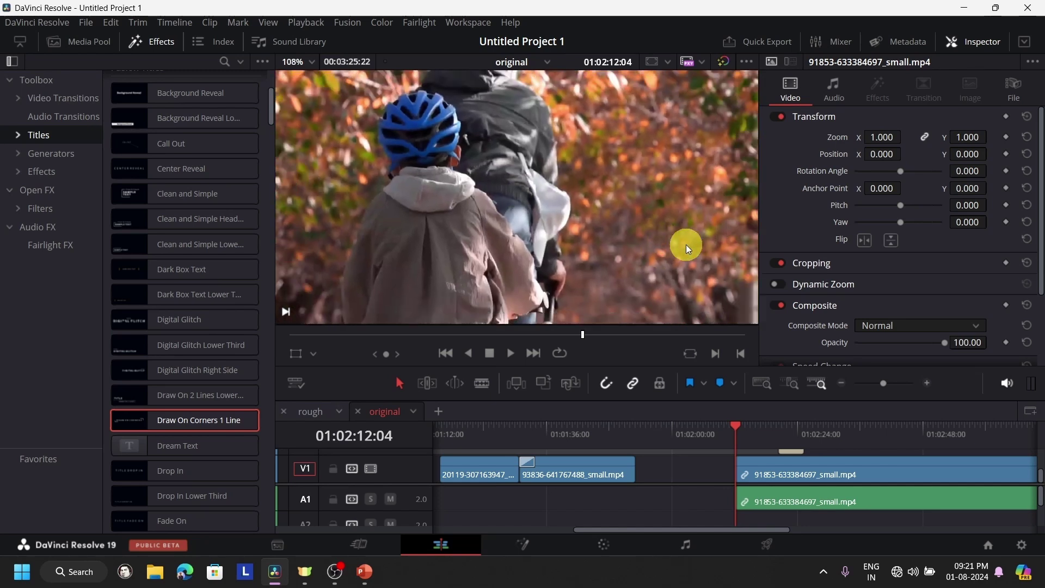
# Set the playback render cache to Smart
pyautogui.scroll(-6, 684, 243)
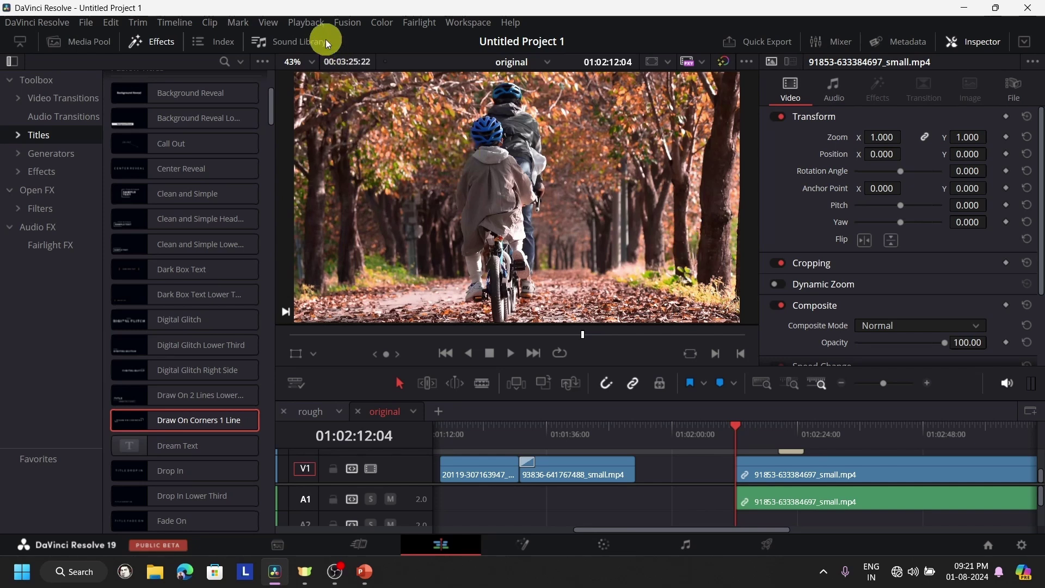
pyautogui.click(314, 23)
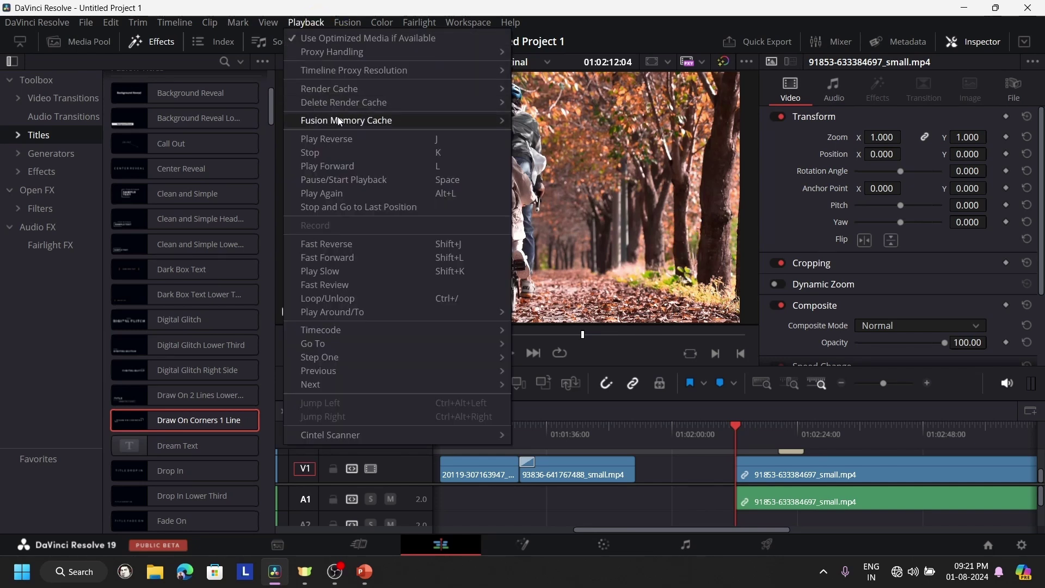
pyautogui.moveTo(342, 90)
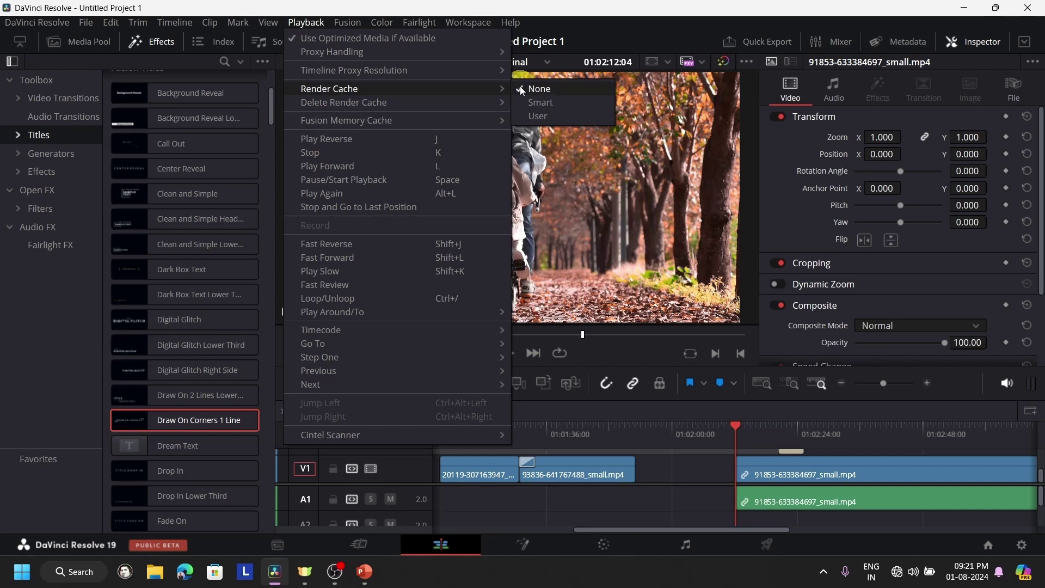
pyautogui.click(535, 100)
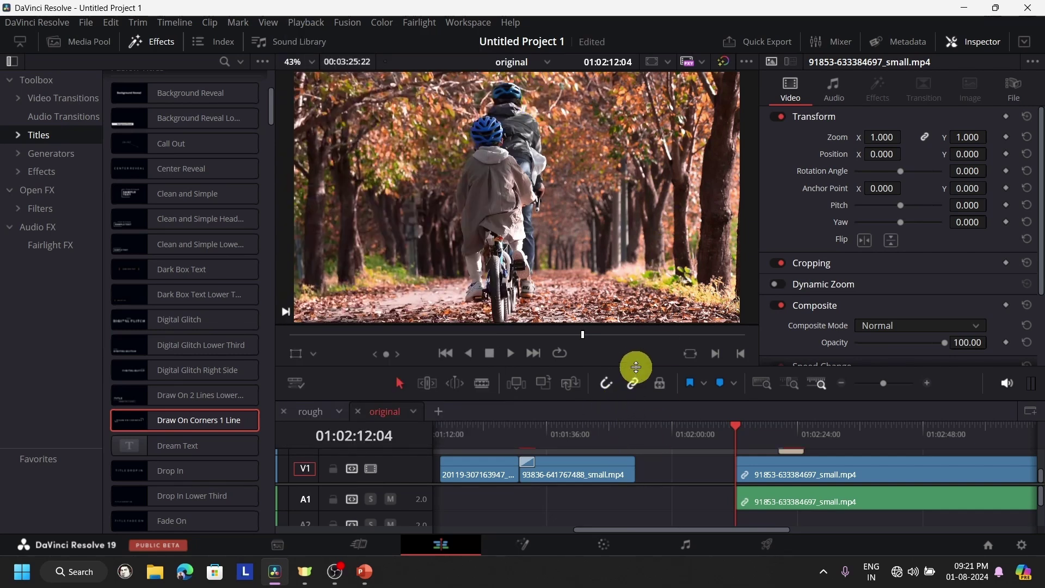
# Give the timeline more height, and play back the start of the Draw On Corners 1 Line title from 01:02:20:10
pyautogui.moveTo(635, 367); pyautogui.dragTo(660, 235)
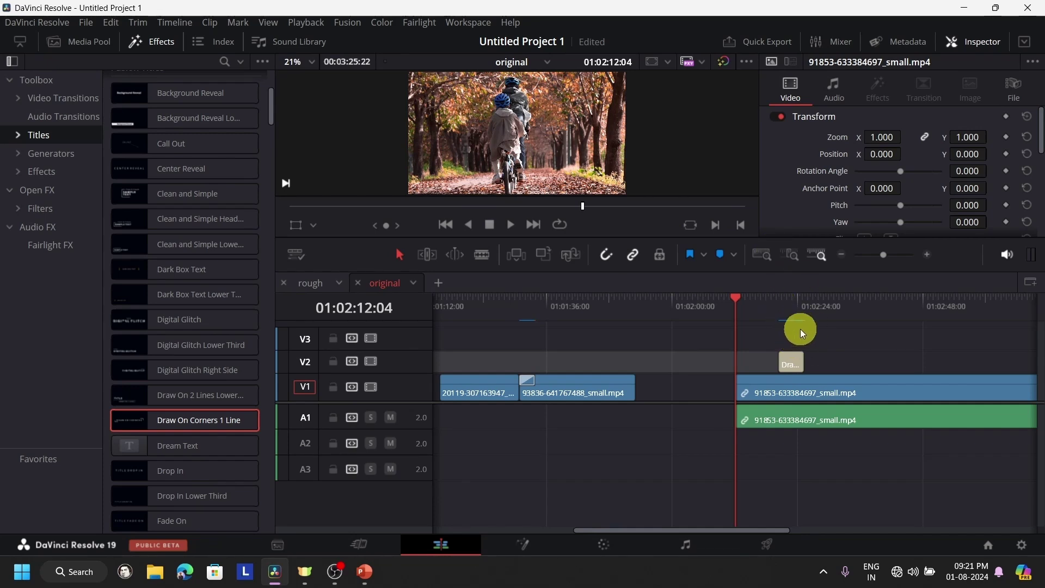
pyautogui.click(779, 306)
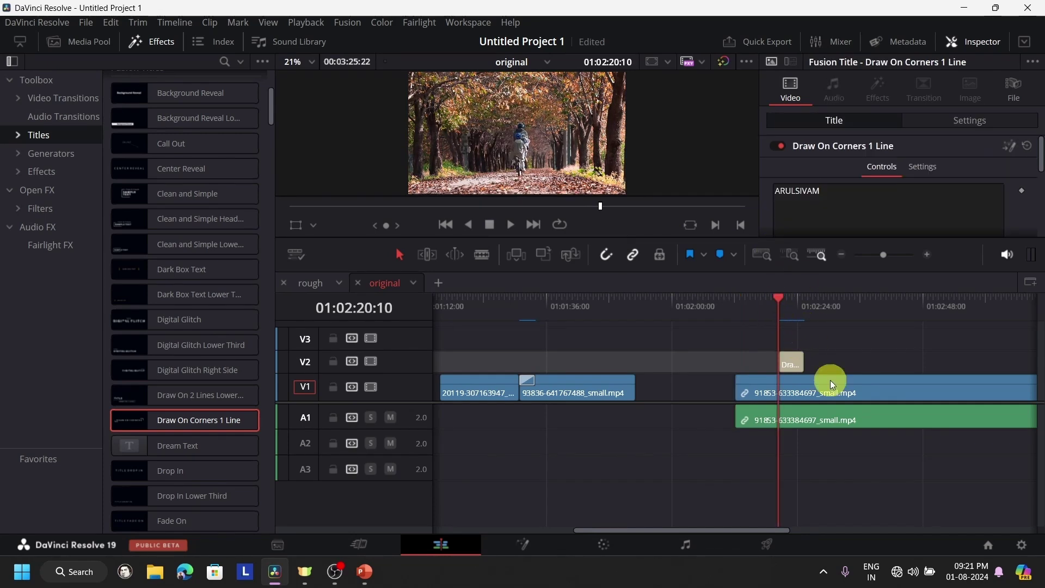
pyautogui.click(511, 225)
pyautogui.click(490, 225)
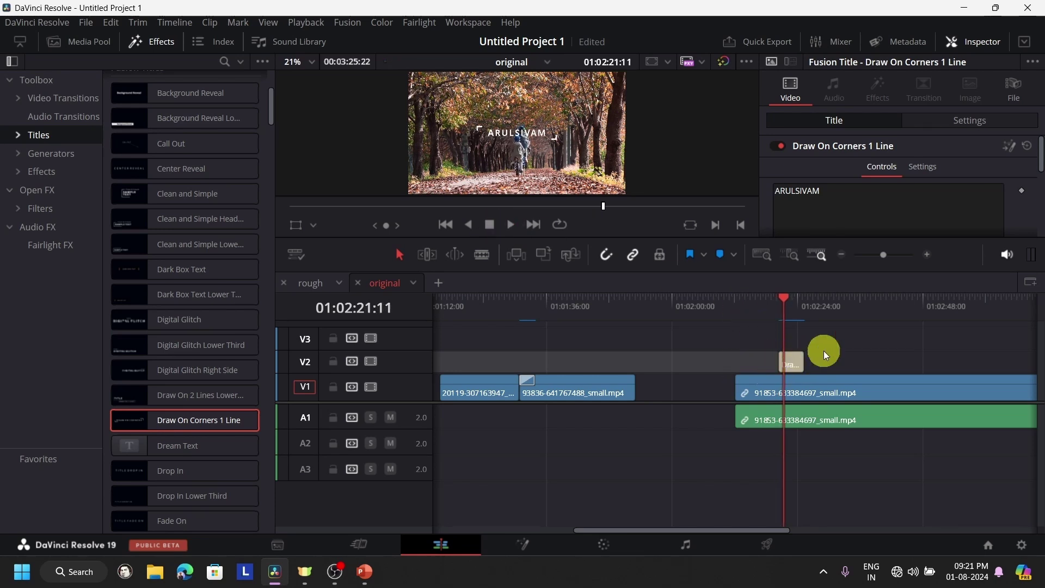
pyautogui.click(519, 304)
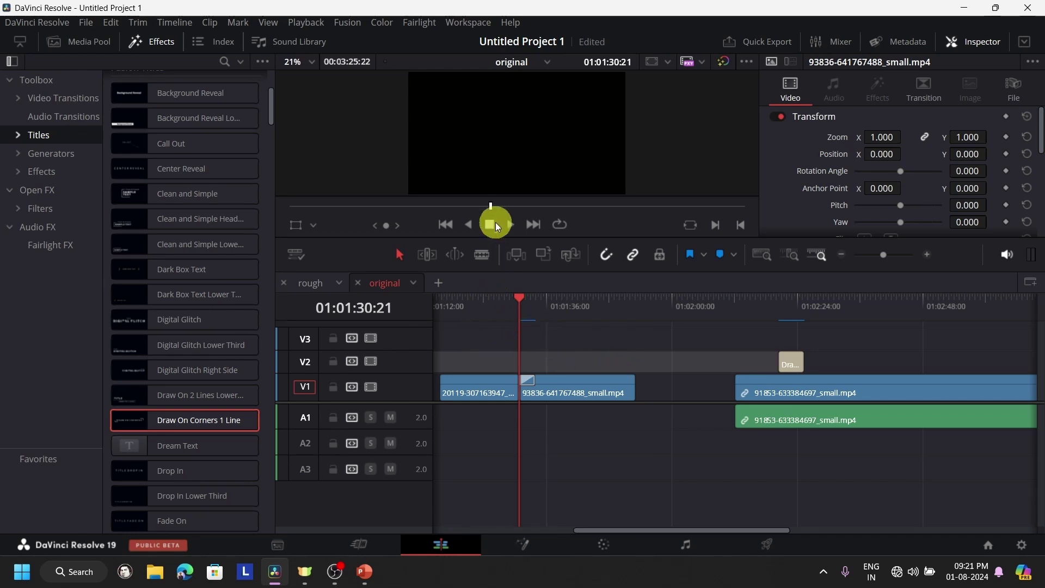
pyautogui.click(512, 225)
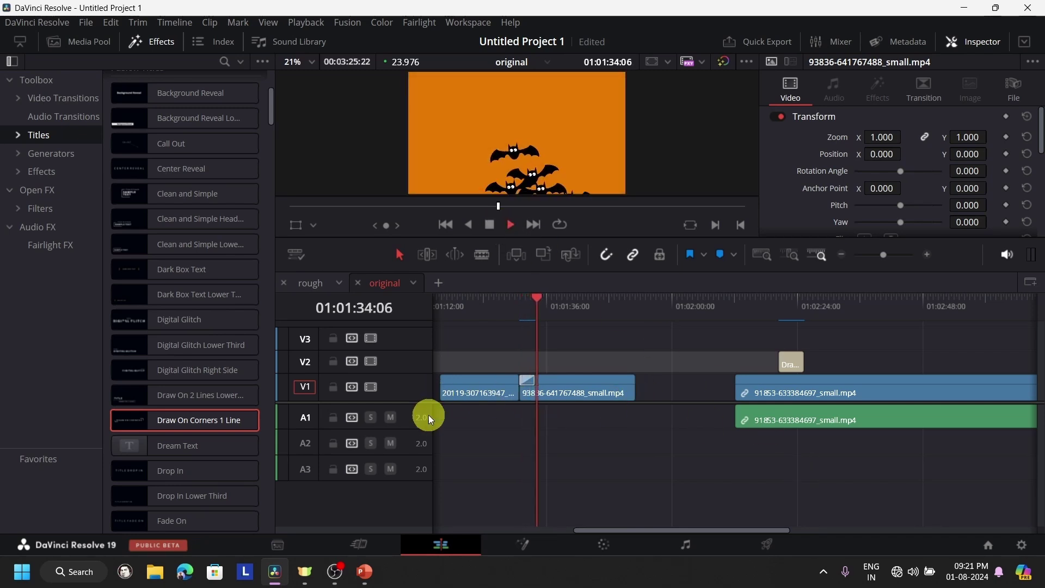
pyautogui.scroll(2, 419, 435)
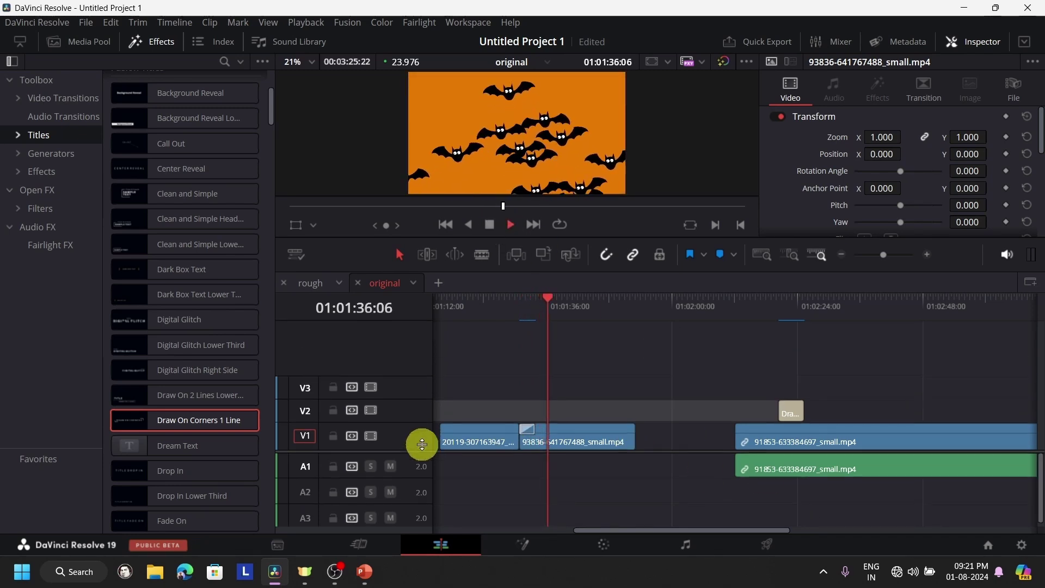
pyautogui.moveTo(536, 239); pyautogui.dragTo(541, 327)
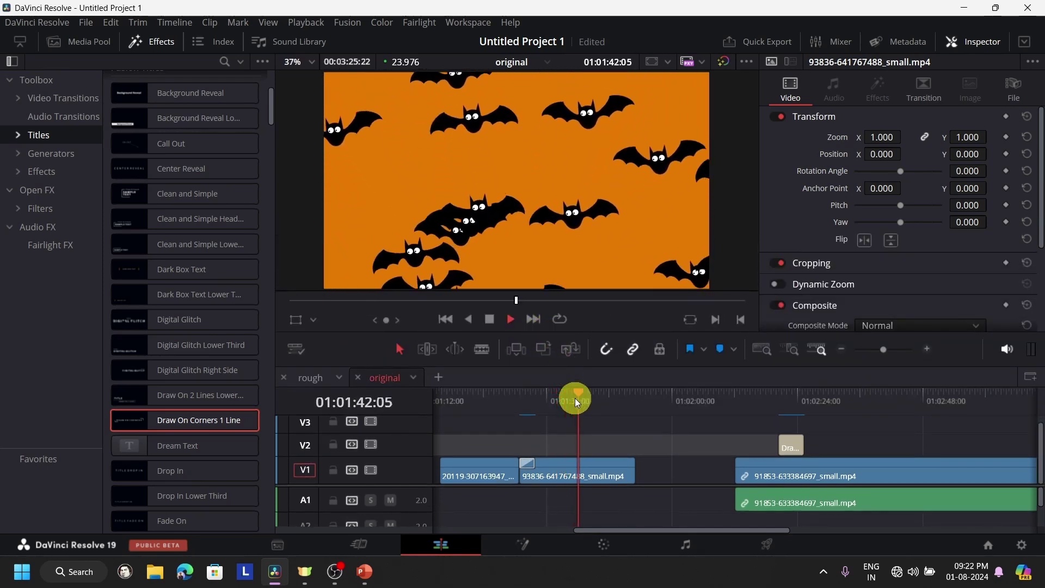
pyautogui.click(541, 348)
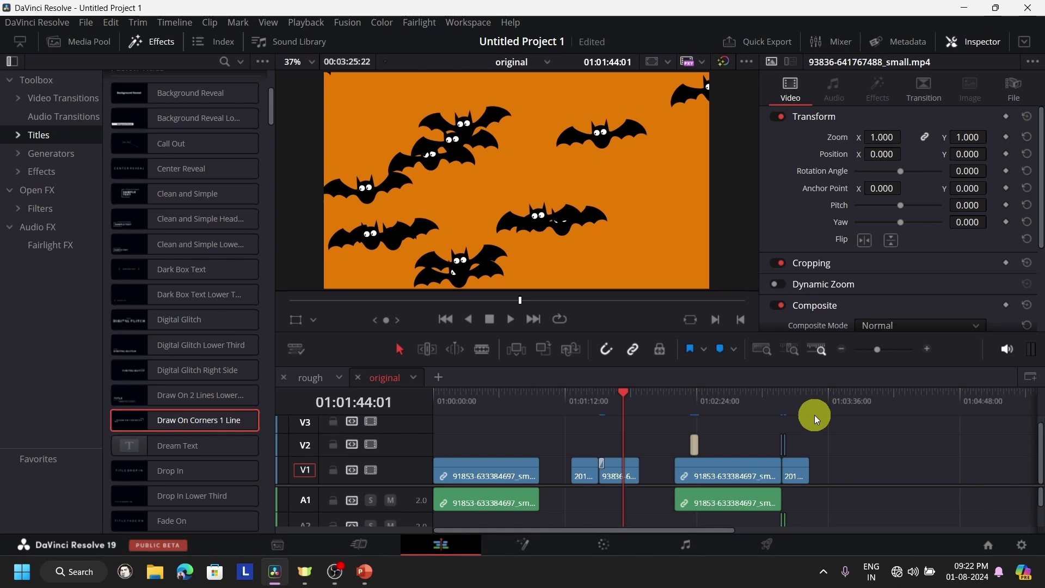
pyautogui.click(815, 409)
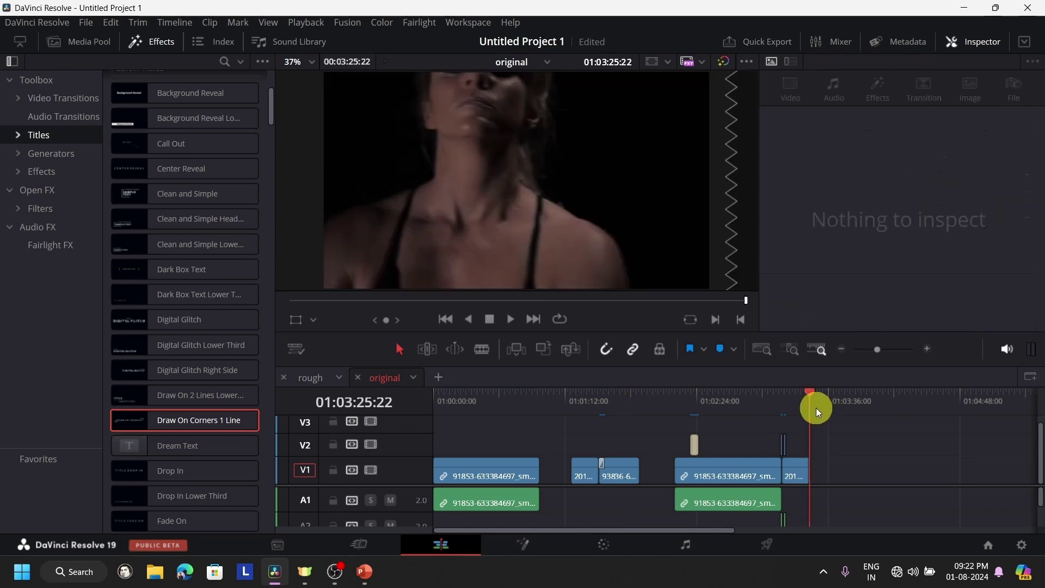
pyautogui.click(165, 43)
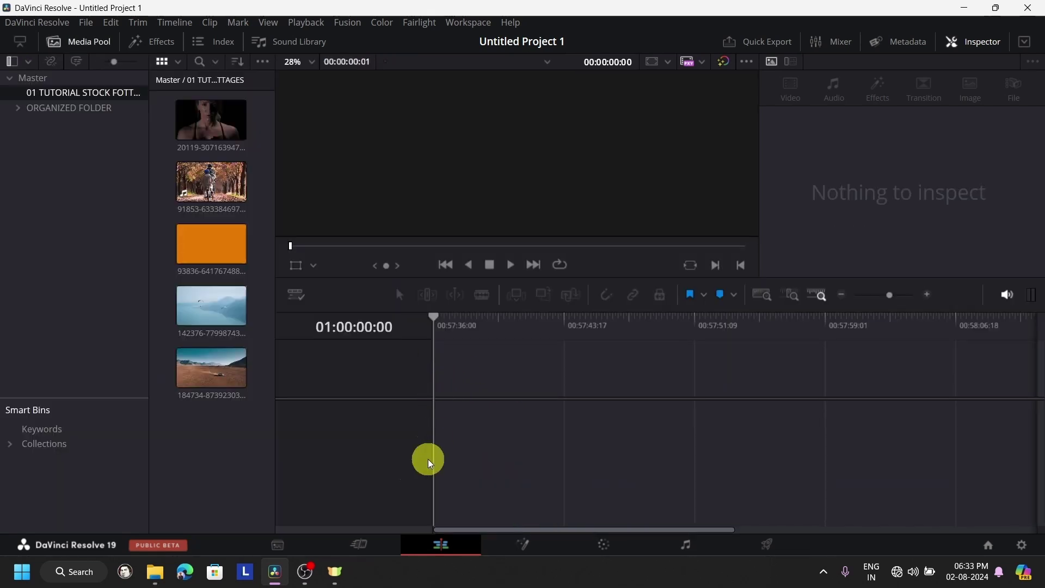
pyautogui.moveTo(198, 117); pyautogui.dragTo(442, 426)
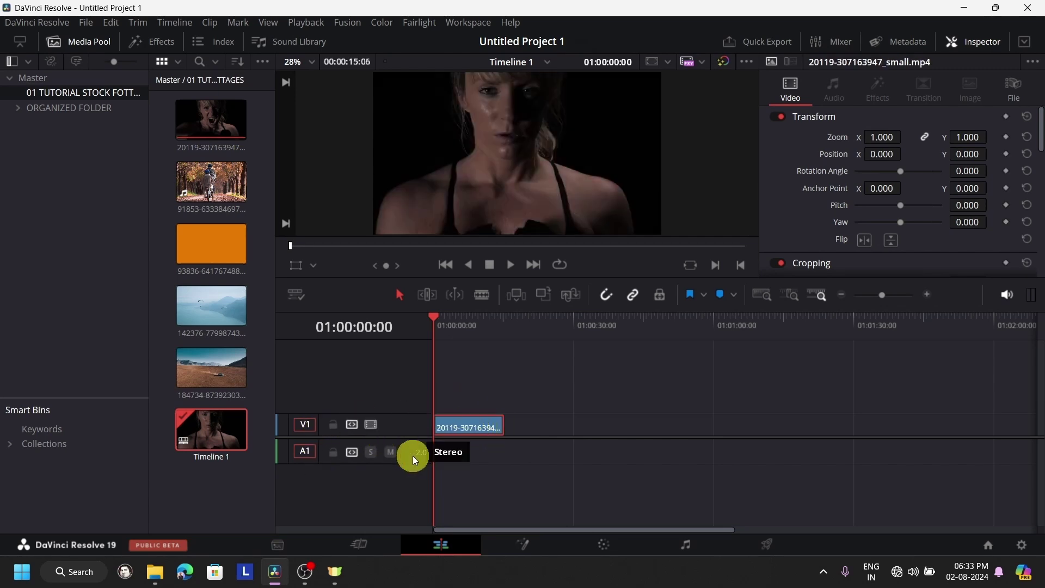
pyautogui.rightClick(352, 379)
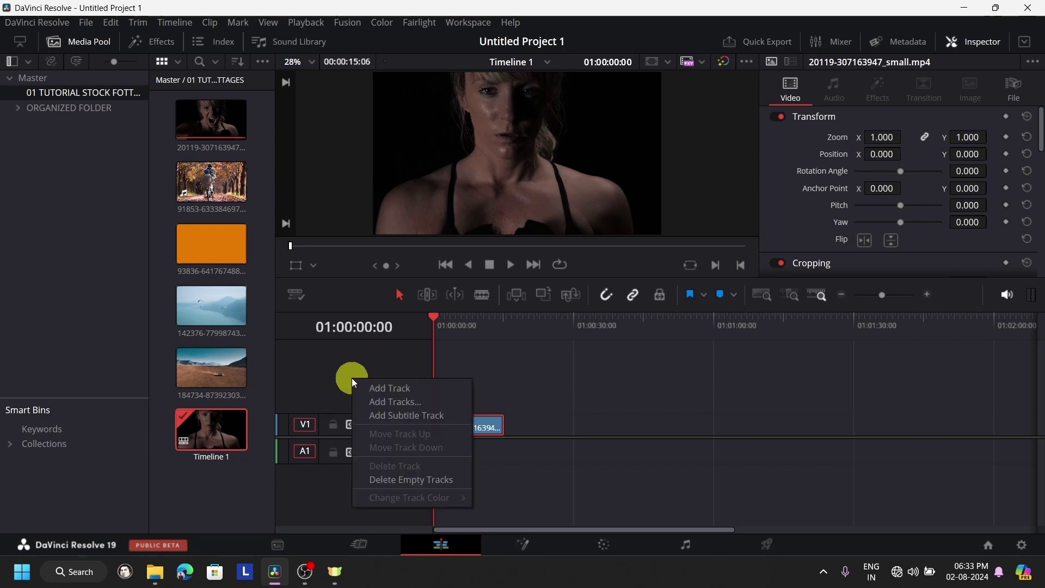
pyautogui.click(379, 390)
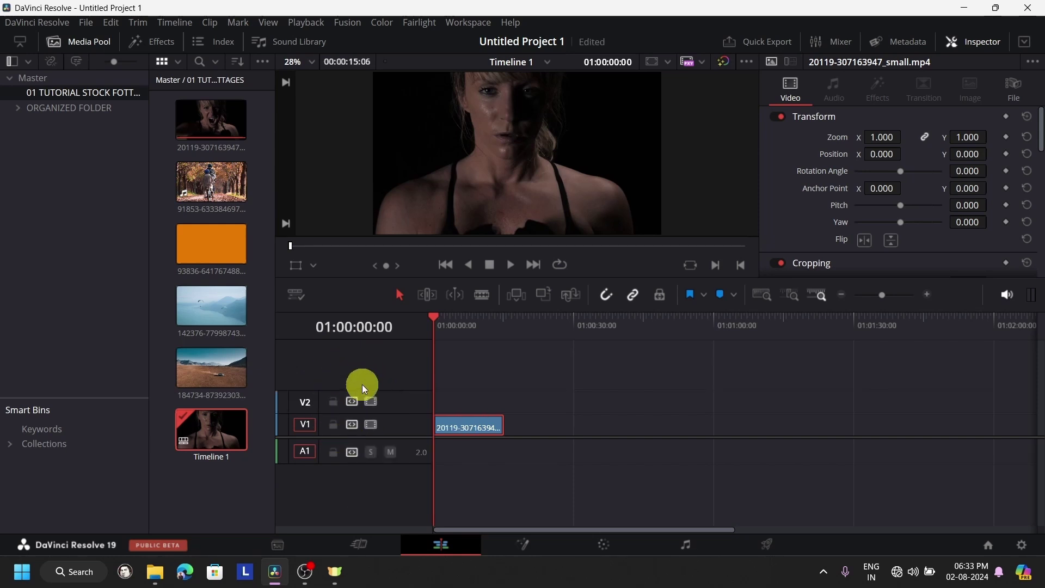
# Add a second audio track of type Stereo to the timeline
pyautogui.rightClick(370, 481)
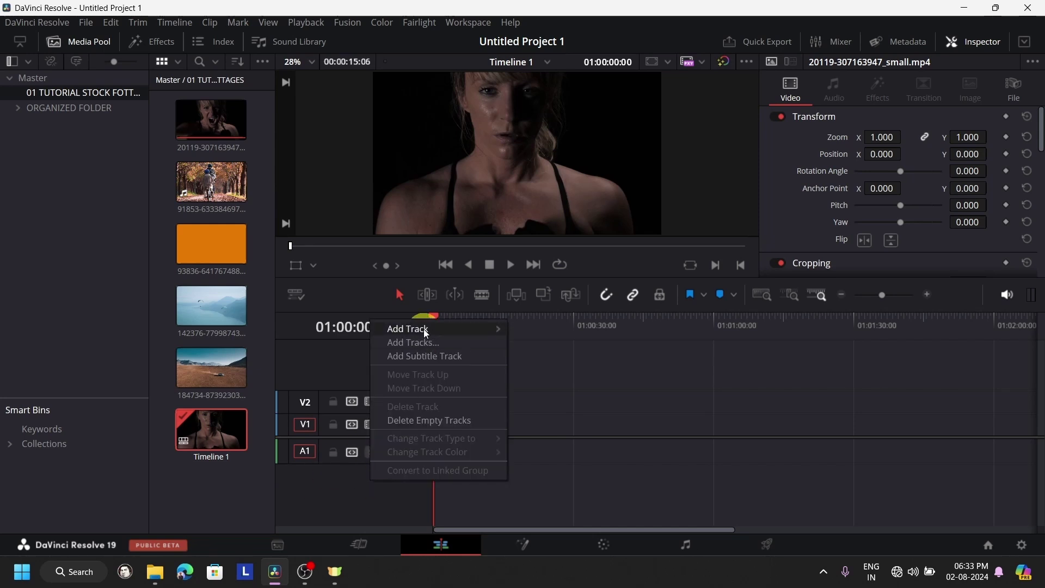
pyautogui.moveTo(426, 331)
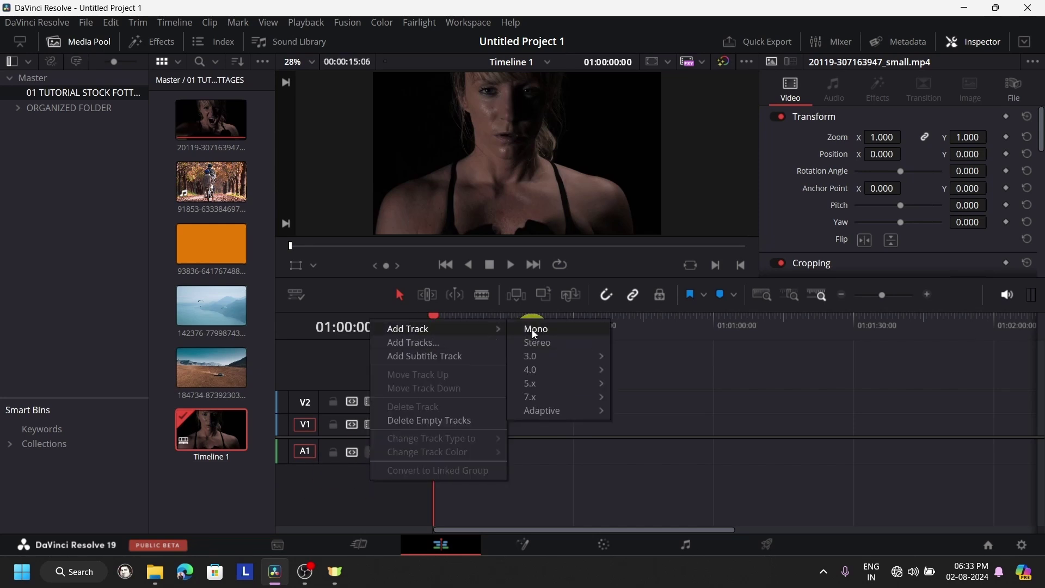
pyautogui.click(547, 330)
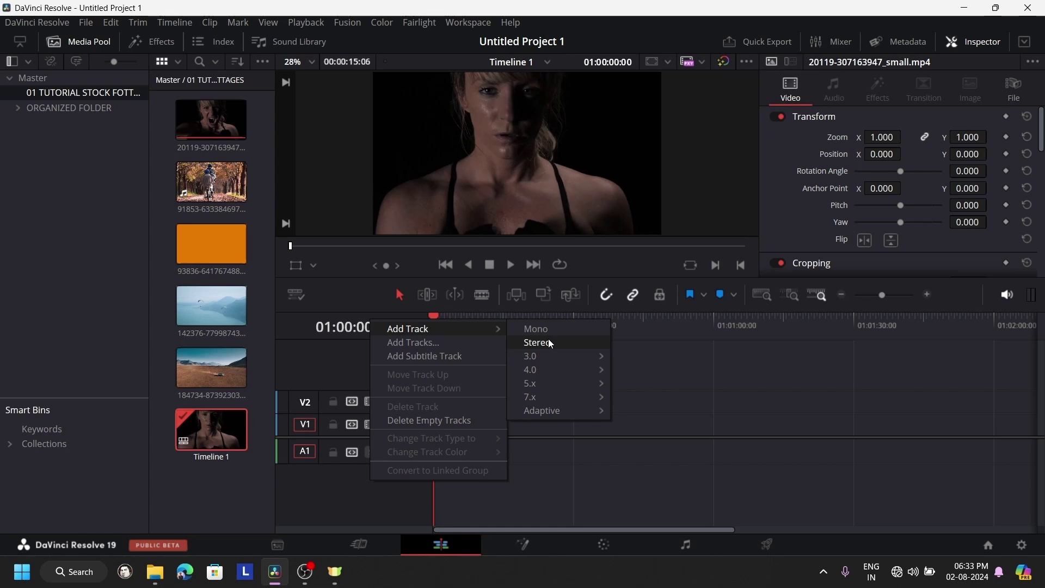
pyautogui.click(544, 329)
pyautogui.click(544, 343)
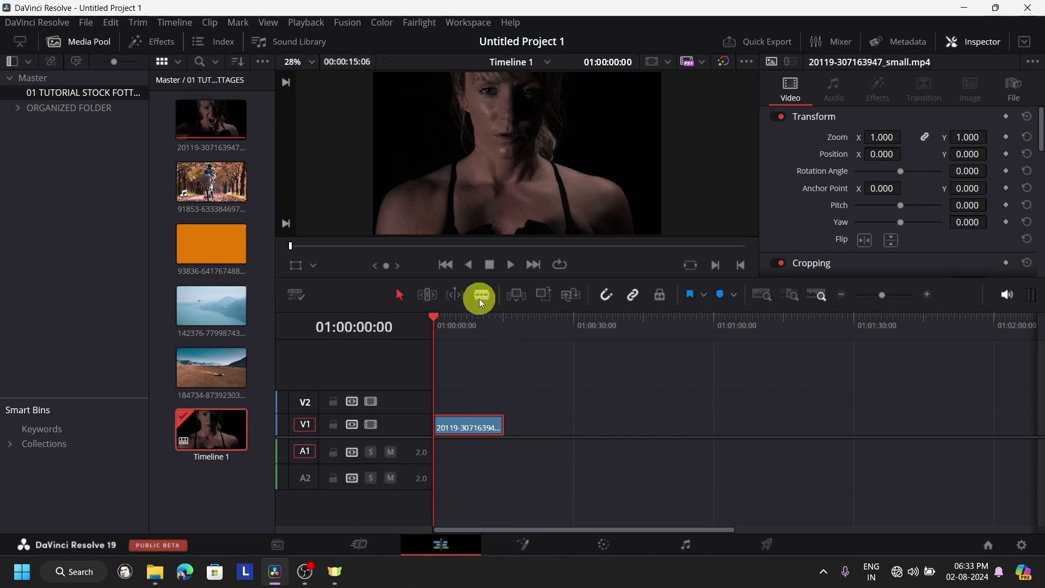
pyautogui.click(506, 331)
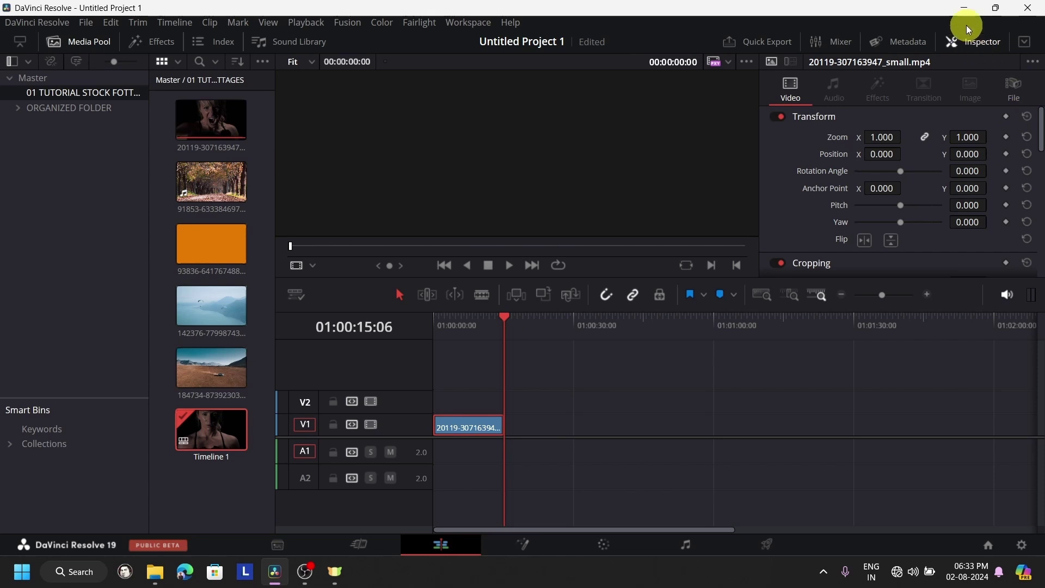
pyautogui.click(970, 41)
pyautogui.click(1010, 61)
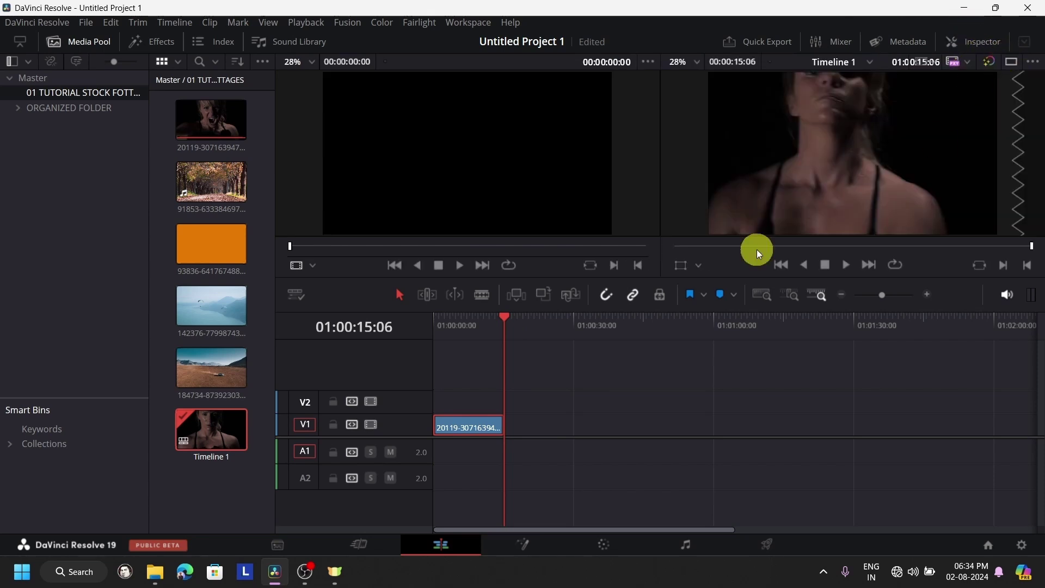
pyautogui.click(209, 248)
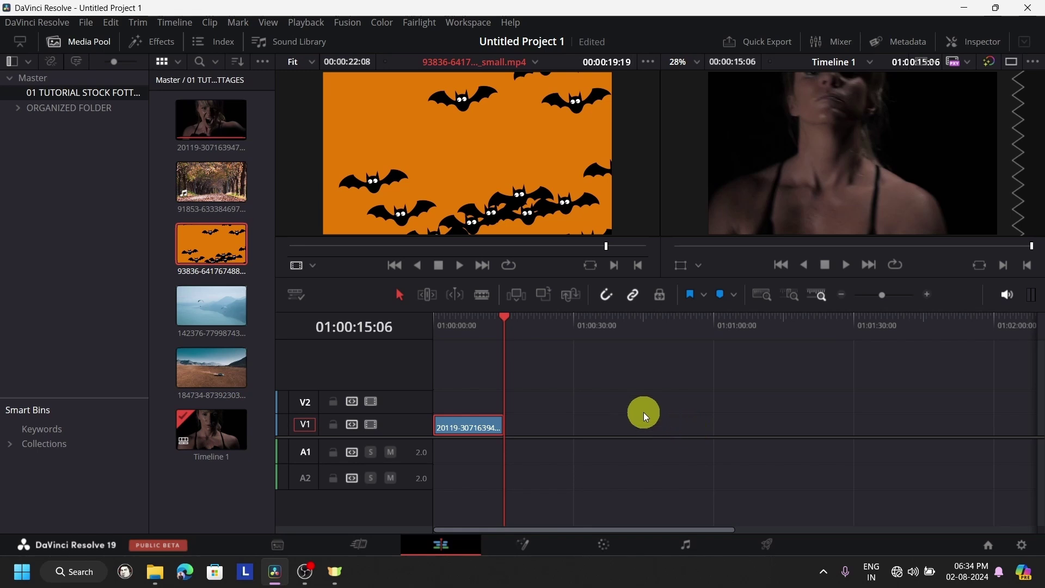
pyautogui.click(546, 295)
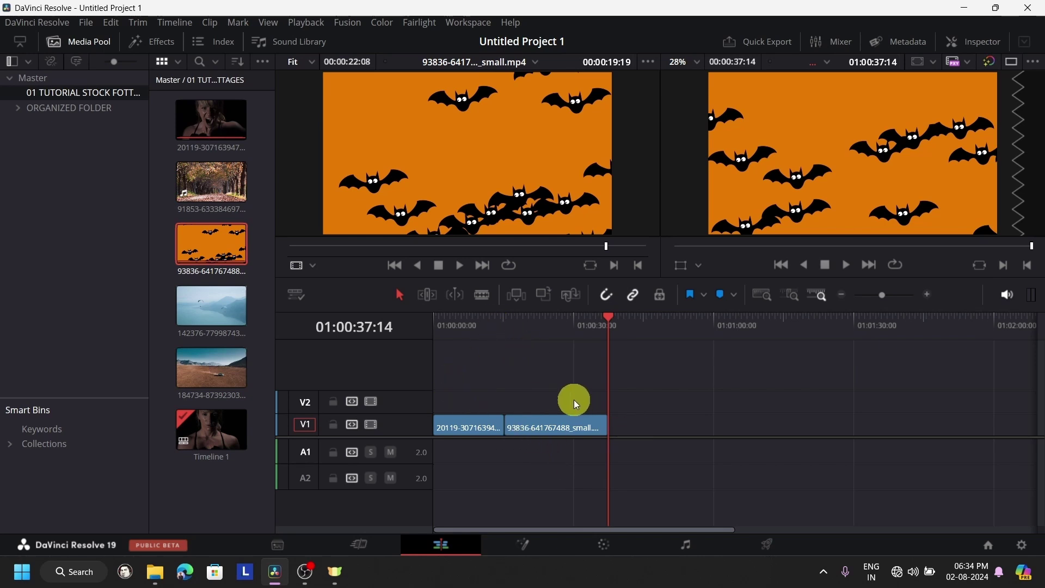
pyautogui.moveTo(210, 257); pyautogui.dragTo(556, 390)
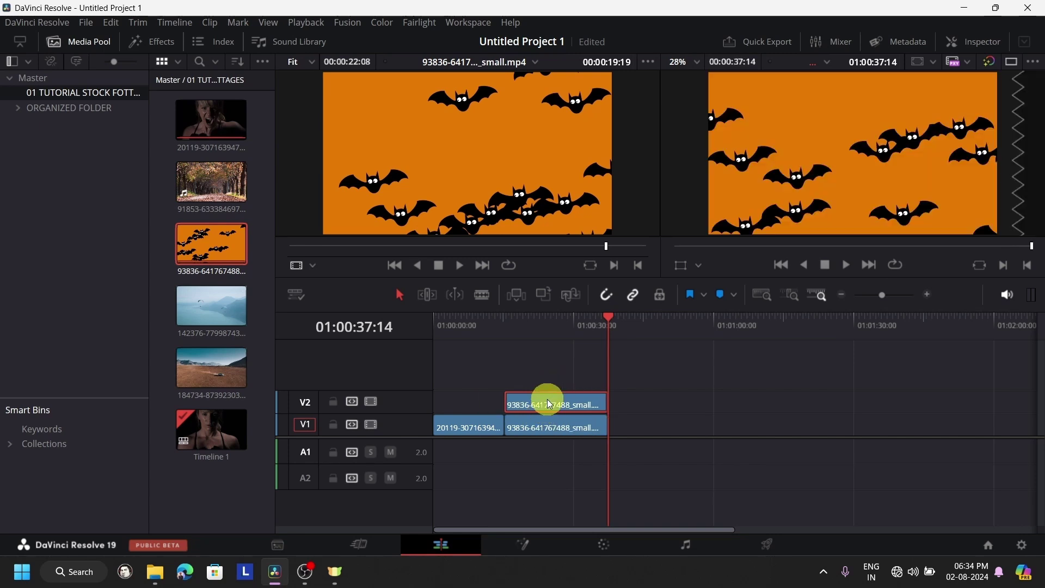
pyautogui.press('Delete')
# Park the playhead at 01:00:21:21, try overwriting the 142376 lake clip onto V1 there, and undo that edit
pyautogui.moveTo(611, 329); pyautogui.dragTo(536, 338)
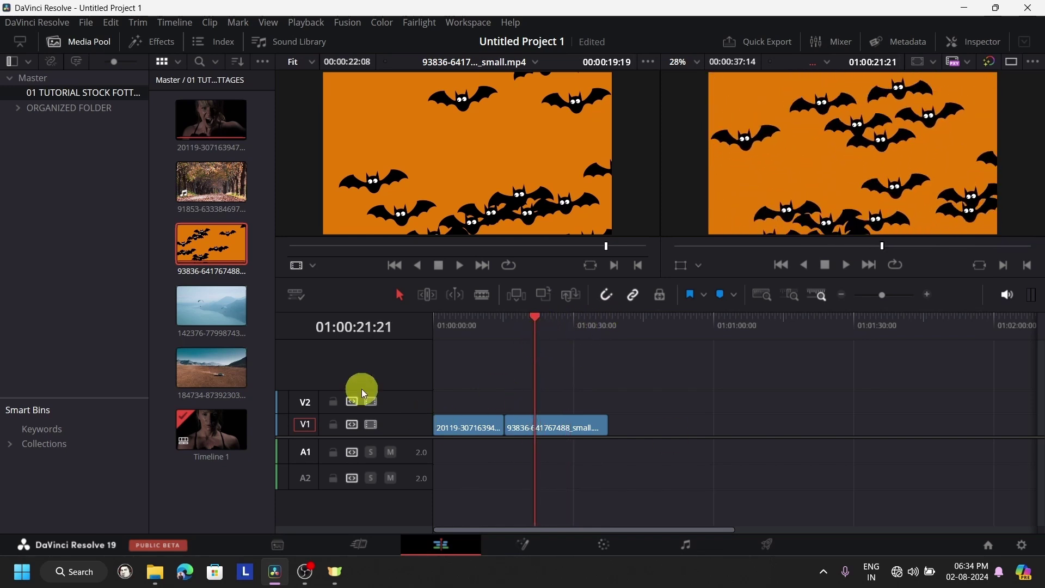
pyautogui.click(204, 312)
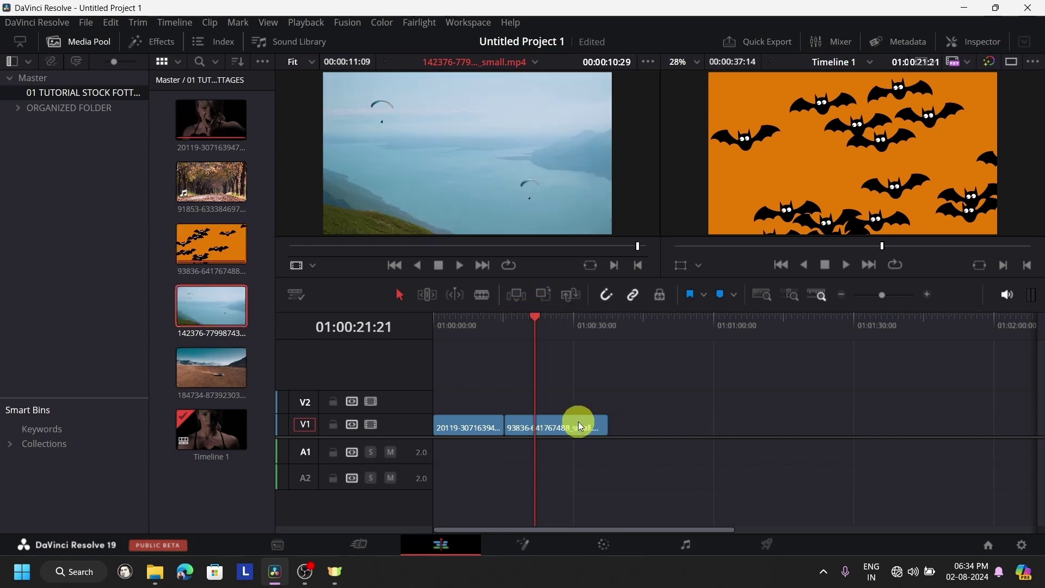
pyautogui.click(543, 295)
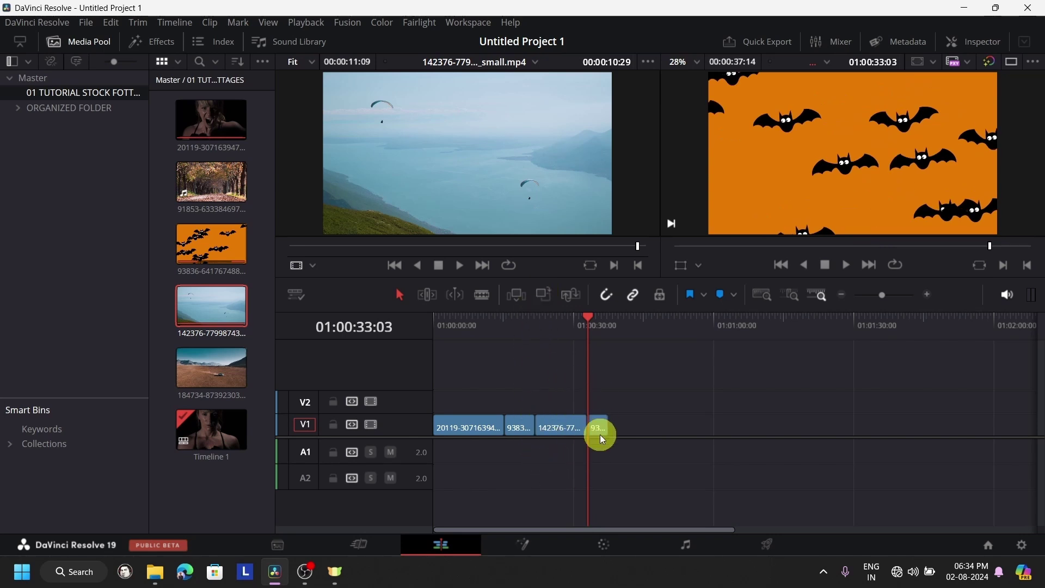
pyautogui.hotkey('ctrl', 'z')
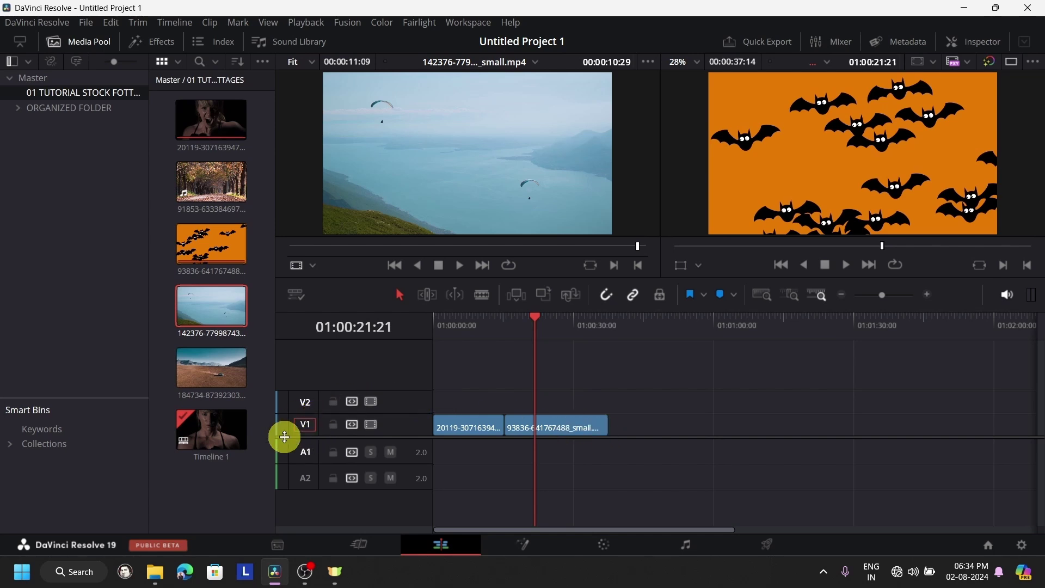
# Retarget the source video to V2, overwrite the 142376 lake clip there at 01:00:21:21, and move it up to V4
pyautogui.click(306, 402)
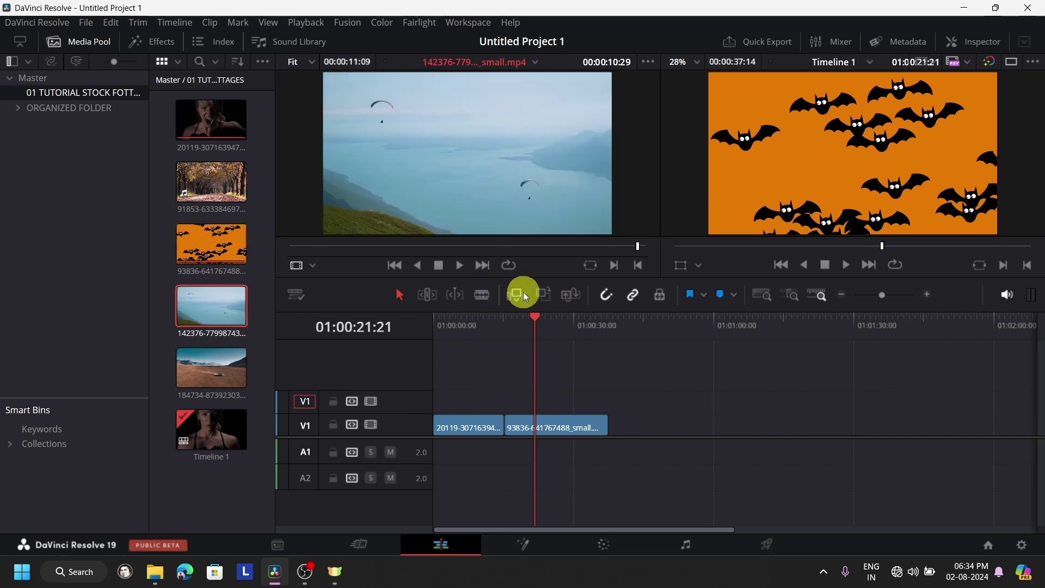
pyautogui.click(545, 294)
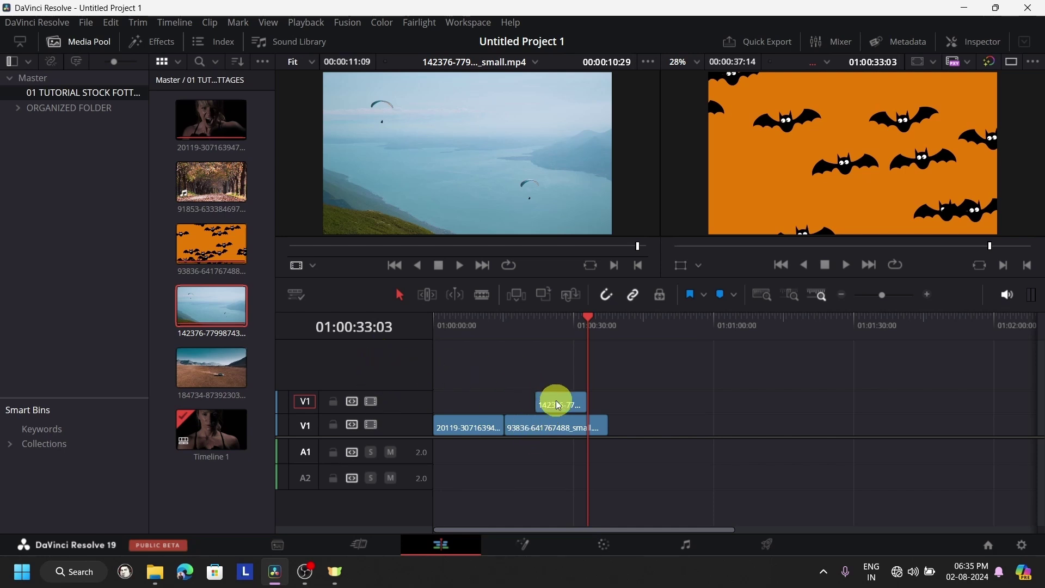
pyautogui.moveTo(553, 401); pyautogui.dragTo(553, 330)
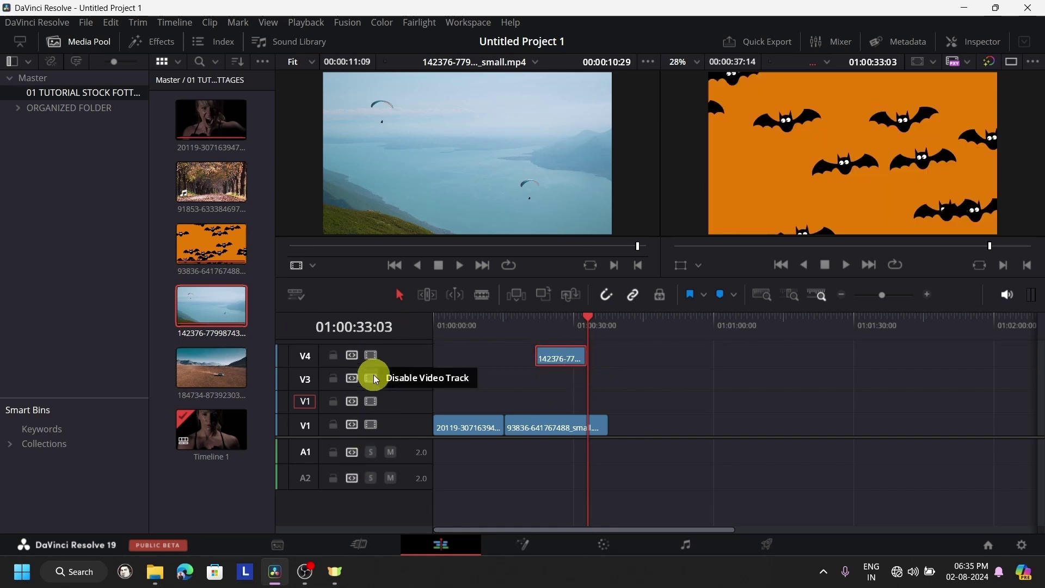
# Retarget the source video to V1 and insert the 184734 desert clip between the two V1 clips at 01:00:15:06
pyautogui.click(506, 332)
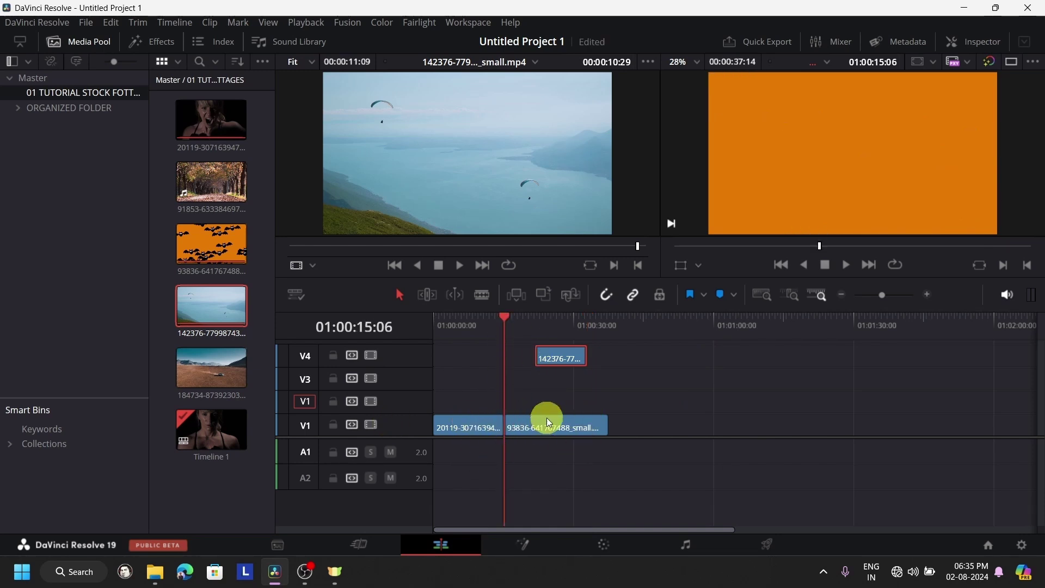
pyautogui.click(306, 425)
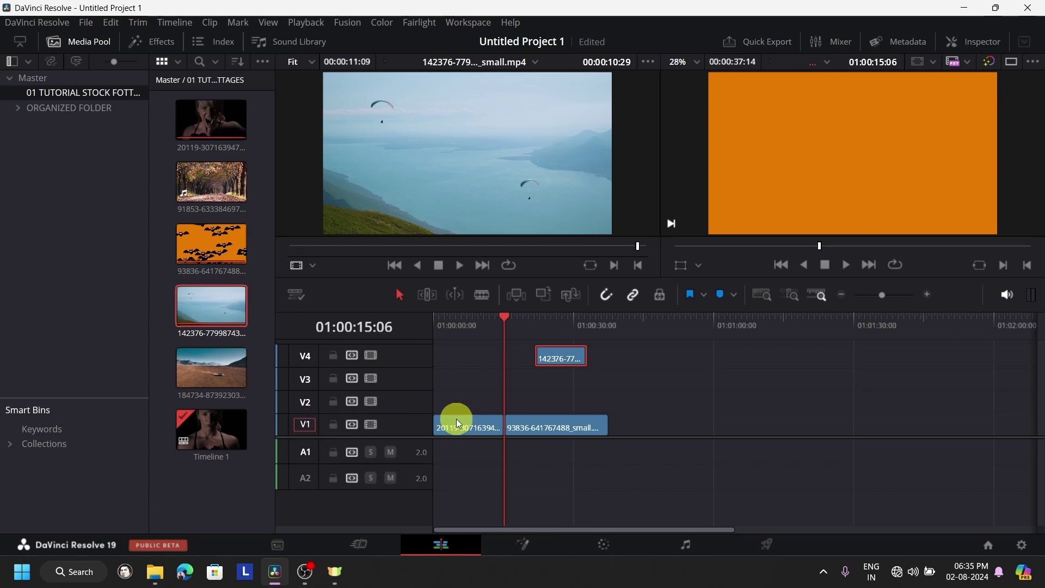
pyautogui.click(197, 367)
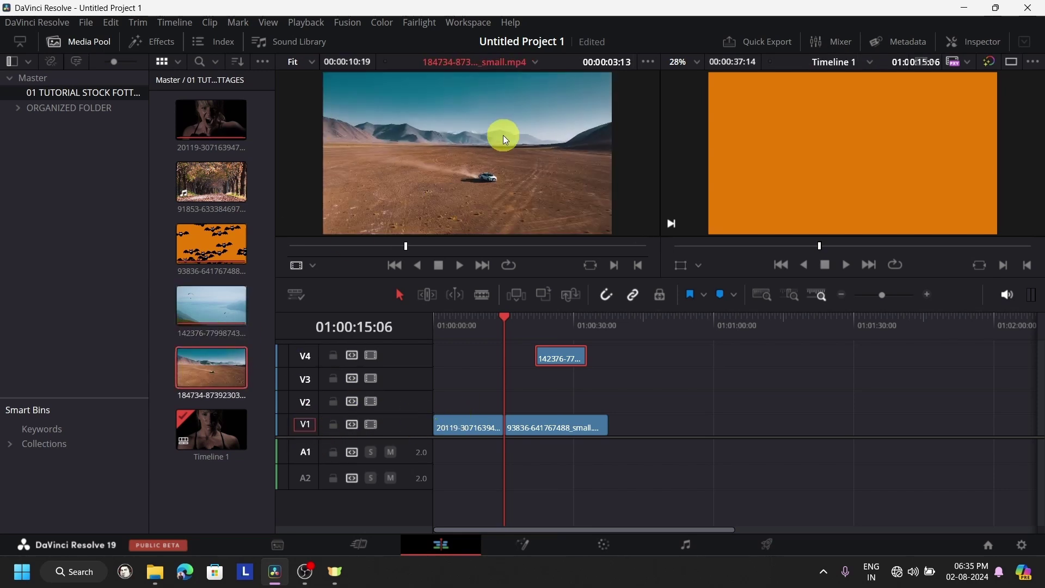
pyautogui.click(515, 294)
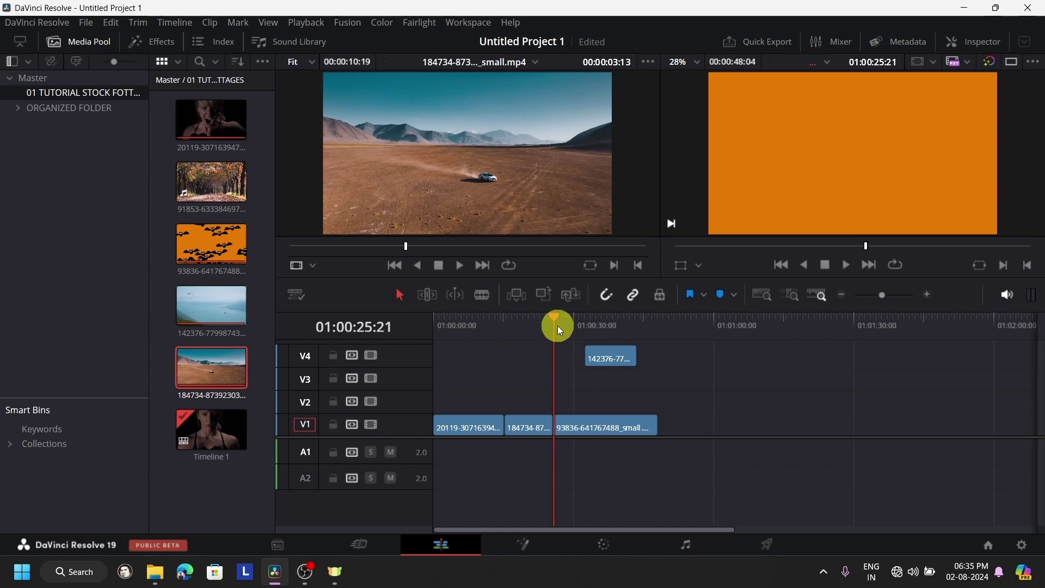
pyautogui.moveTo(556, 322); pyautogui.dragTo(508, 341)
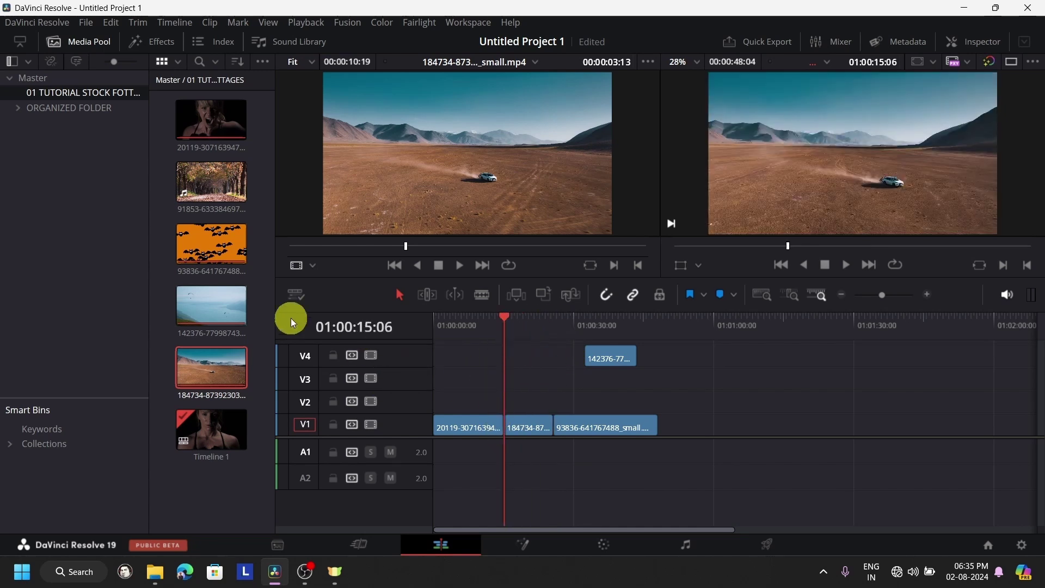
pyautogui.click(305, 379)
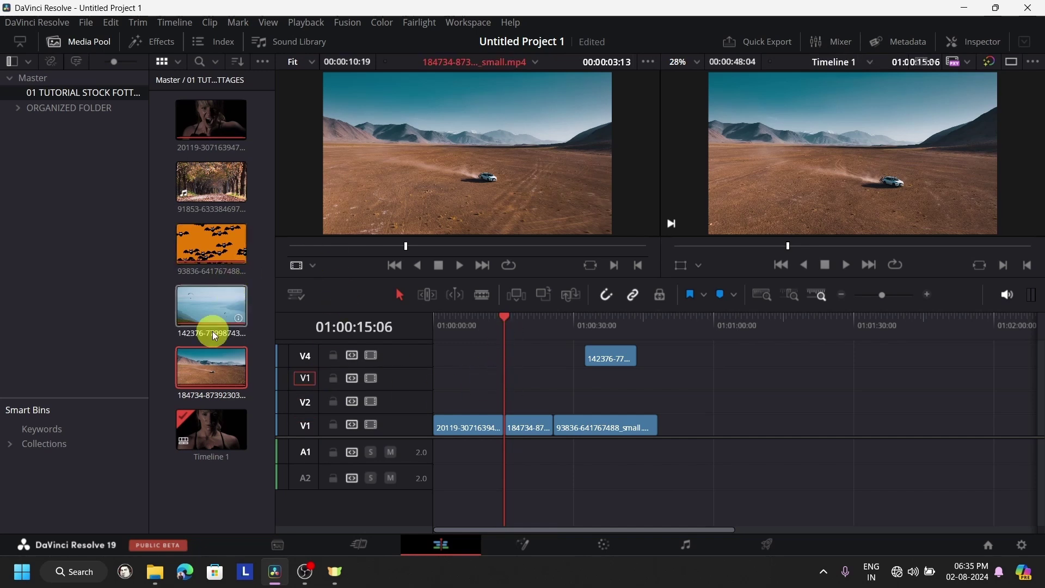
pyautogui.click(206, 246)
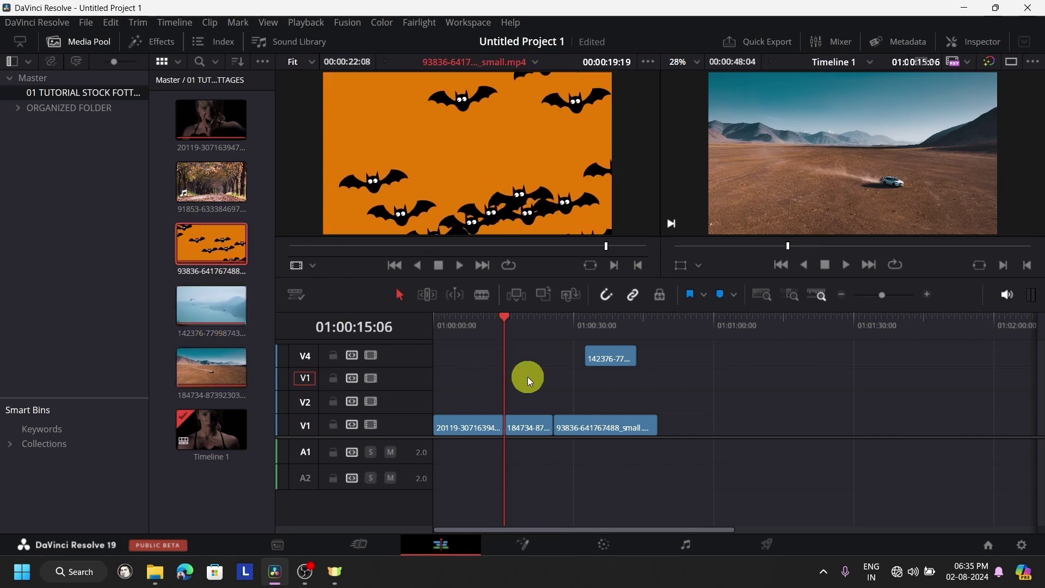
pyautogui.click(541, 295)
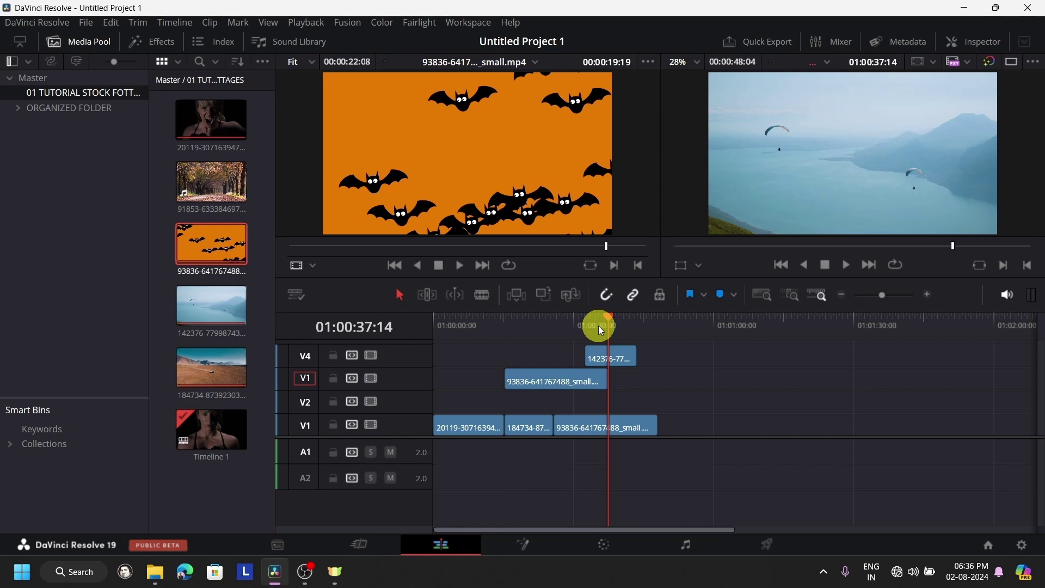
# Try moving the 184734 desert clip from the end of V1 to V3 above the first clip, and put it back
pyautogui.scroll(-1, 707, 394)
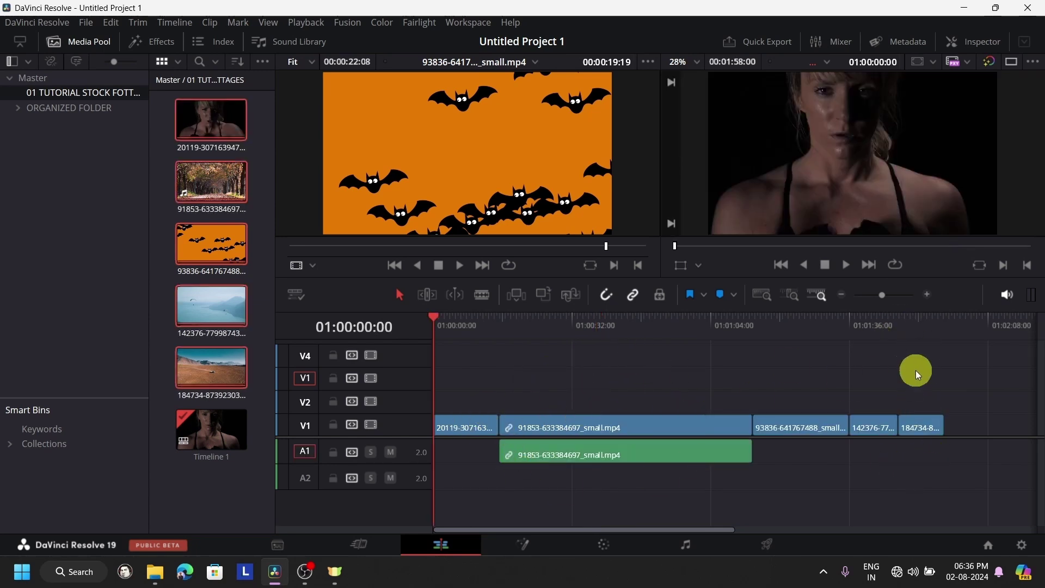
pyautogui.click(922, 324)
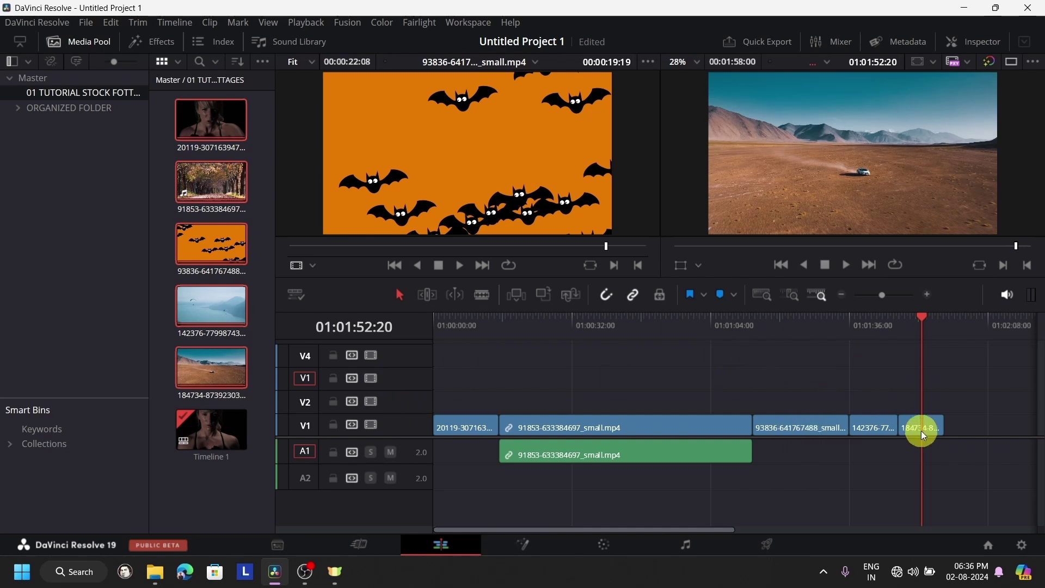
pyautogui.moveTo(915, 422); pyautogui.dragTo(469, 378)
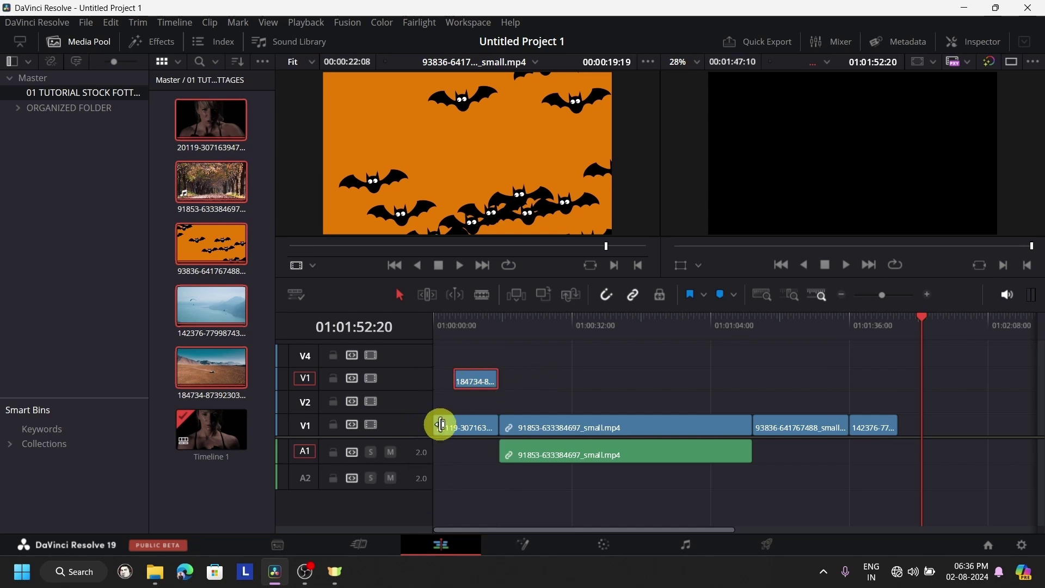
pyautogui.moveTo(473, 376); pyautogui.dragTo(920, 422)
# Try shifting all timeline clips later together and sliding the last V1 clip earlier over the 142376 lake clip
pyautogui.hotkey('ctrl', 'a')
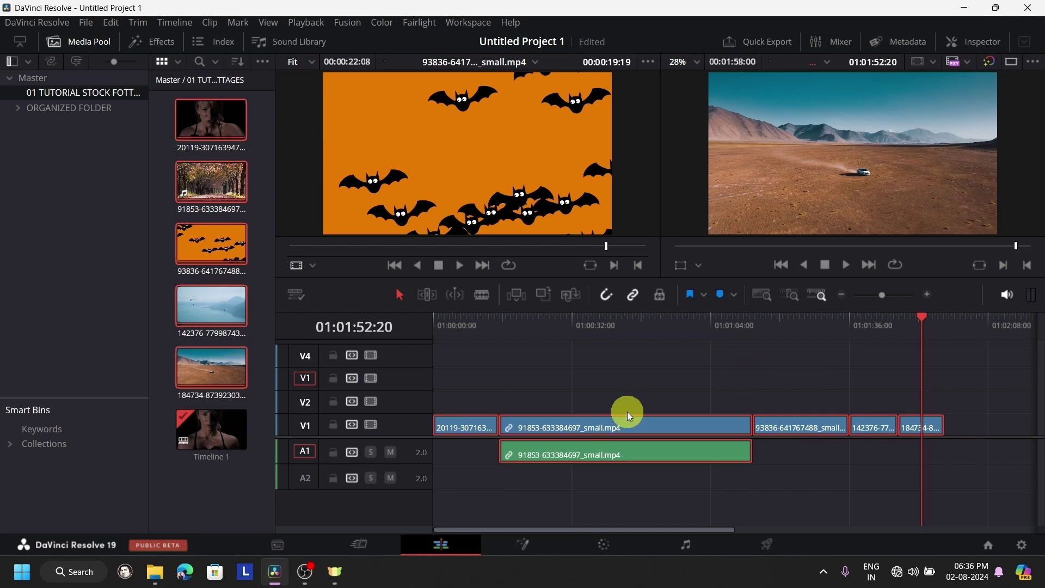
pyautogui.moveTo(533, 429); pyautogui.dragTo(522, 333)
pyautogui.hotkey('ctrl', '-')
pyautogui.moveTo(766, 426); pyautogui.dragTo(735, 426)
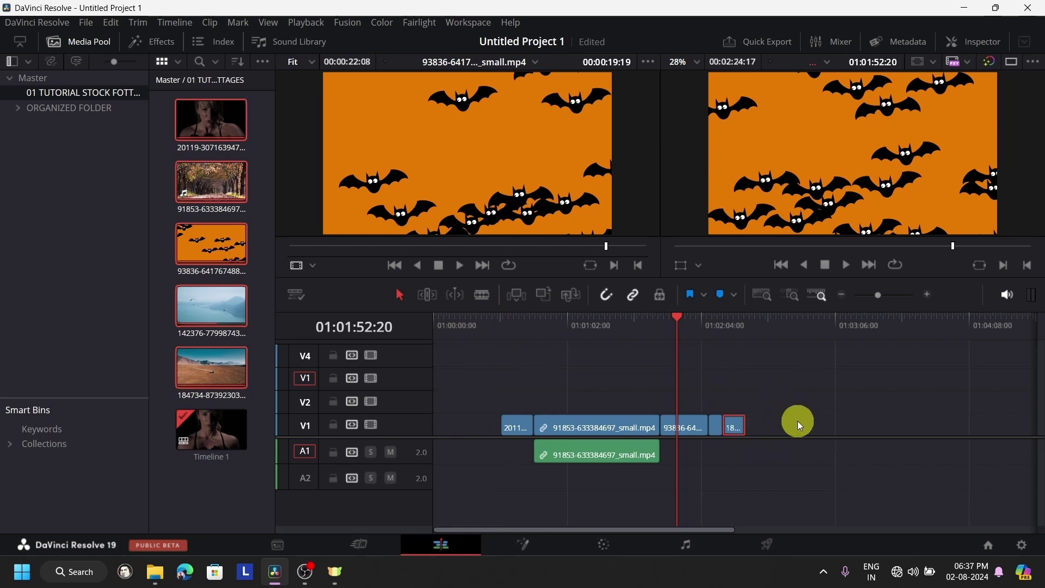
# Undo the last clip's overlap and remove the empty gap before the first clip
pyautogui.hotkey('ctrl', 'z')
pyautogui.hotkey('ctrl', 'z')
pyautogui.hotkey('ctrl', 'z')
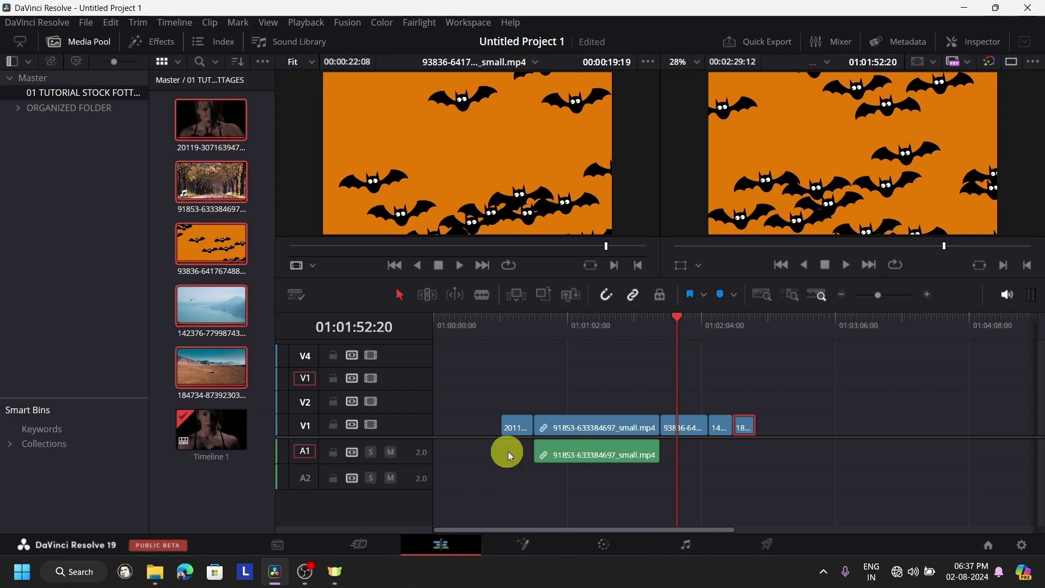
pyautogui.press('Delete')
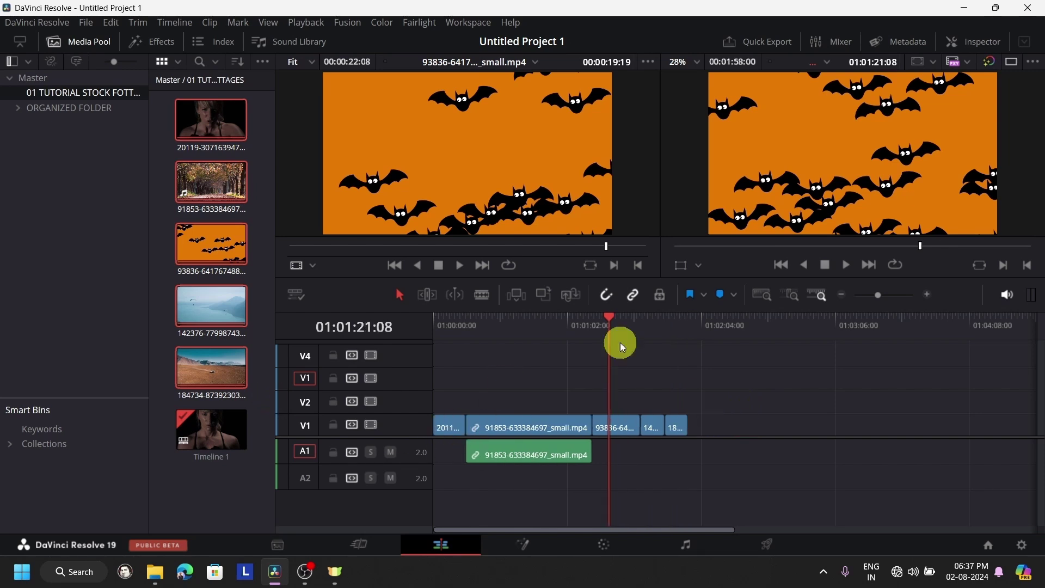
# Park the playhead at the timeline's end, 01:01:58:00, and set the last V1 clip's color to Navy
pyautogui.click(681, 337)
pyautogui.click(674, 424)
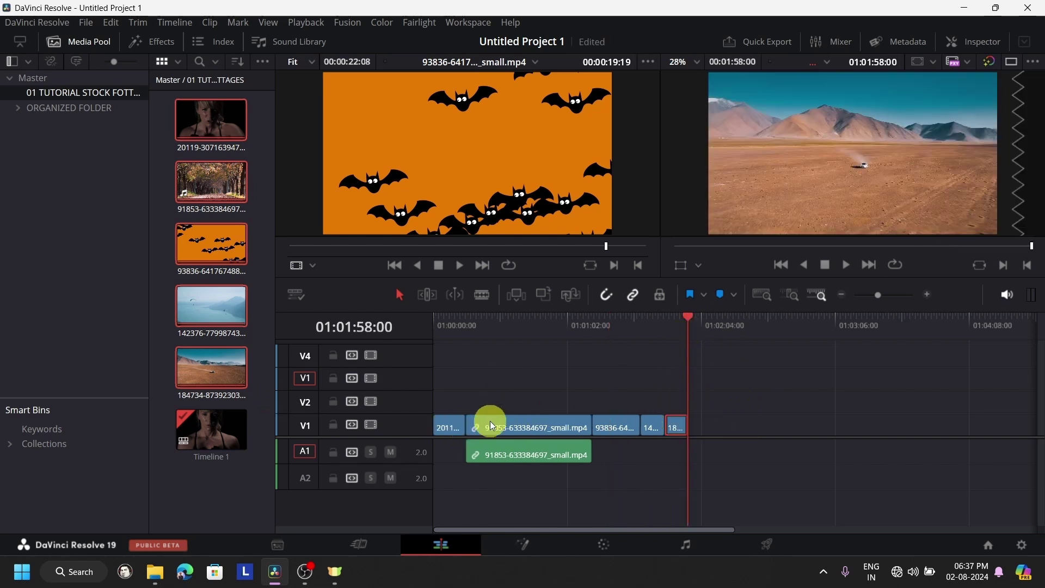
pyautogui.rightClick(681, 426)
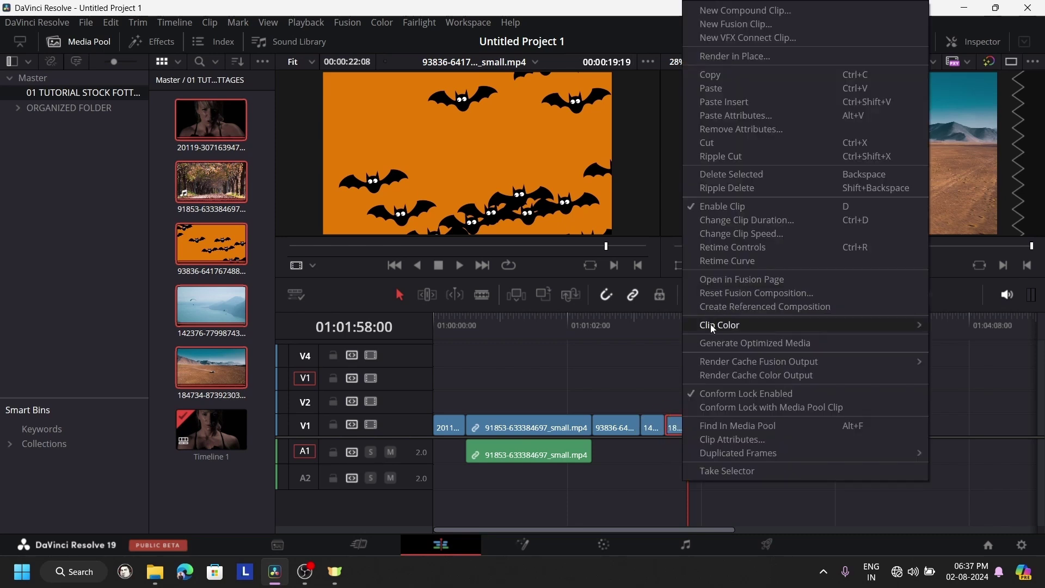
pyautogui.click(680, 430)
pyautogui.rightClick(675, 424)
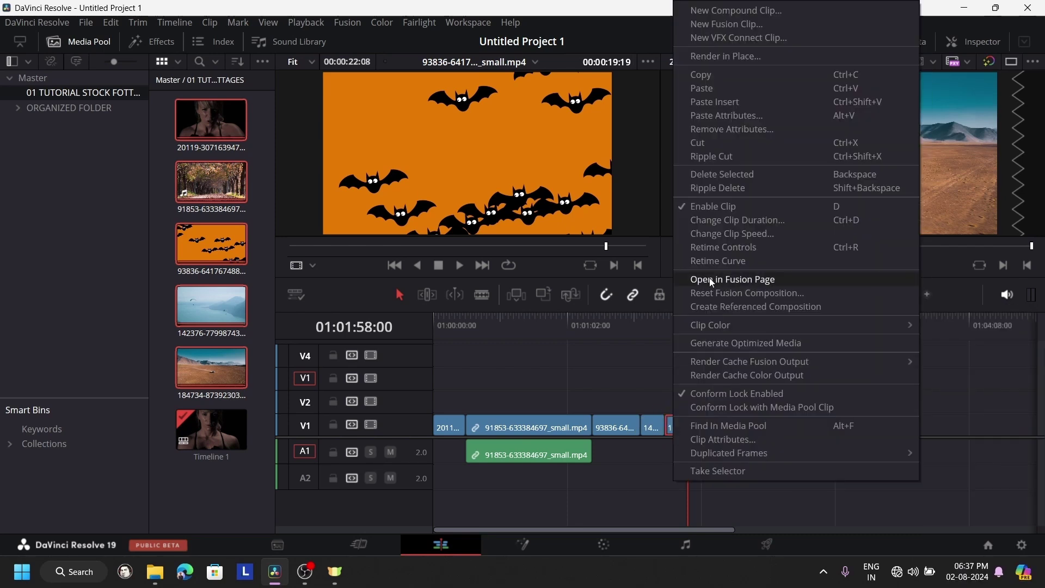
pyautogui.moveTo(726, 325)
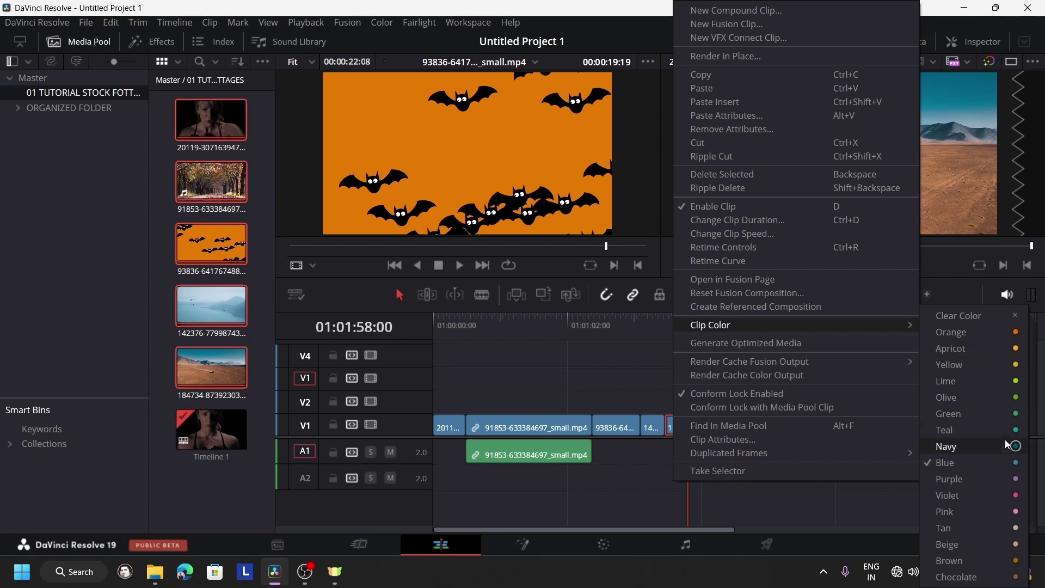
pyautogui.click(961, 442)
pyautogui.click(677, 427)
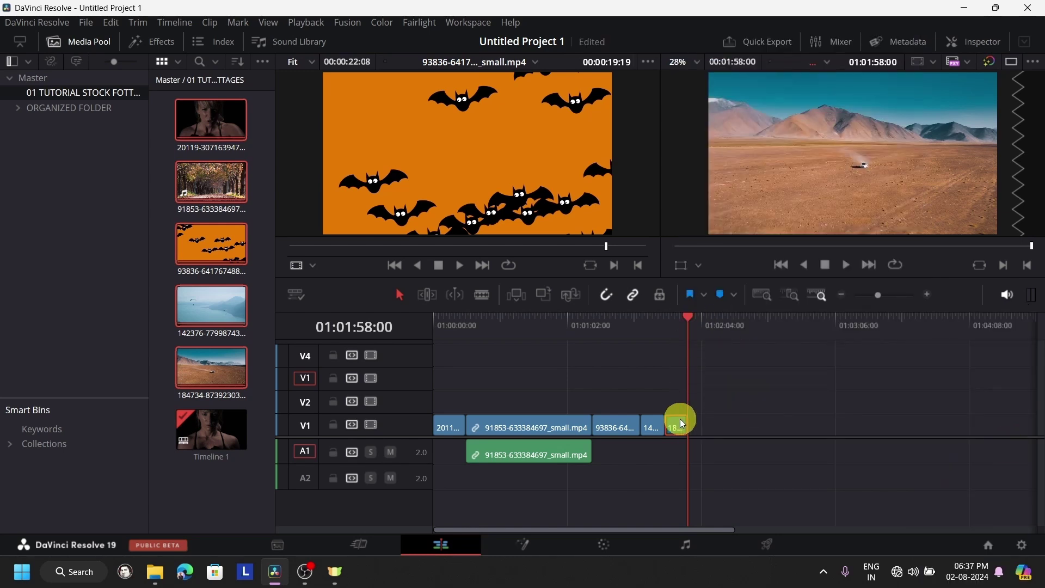
# Change the clip color of the last V1 clip, the 184734 desert clip, to Violet
pyautogui.rightClick(677, 429)
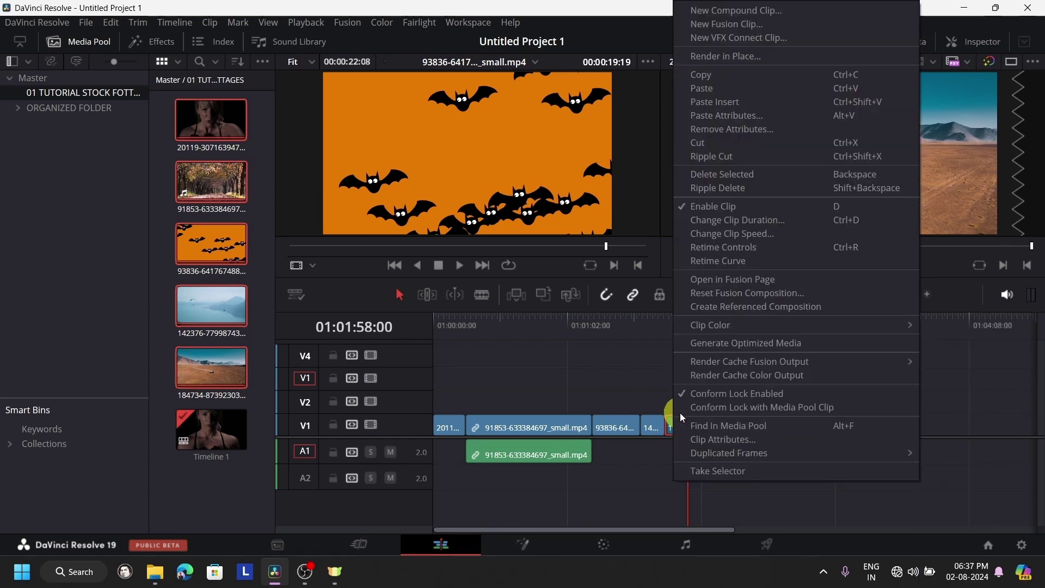
pyautogui.moveTo(707, 327)
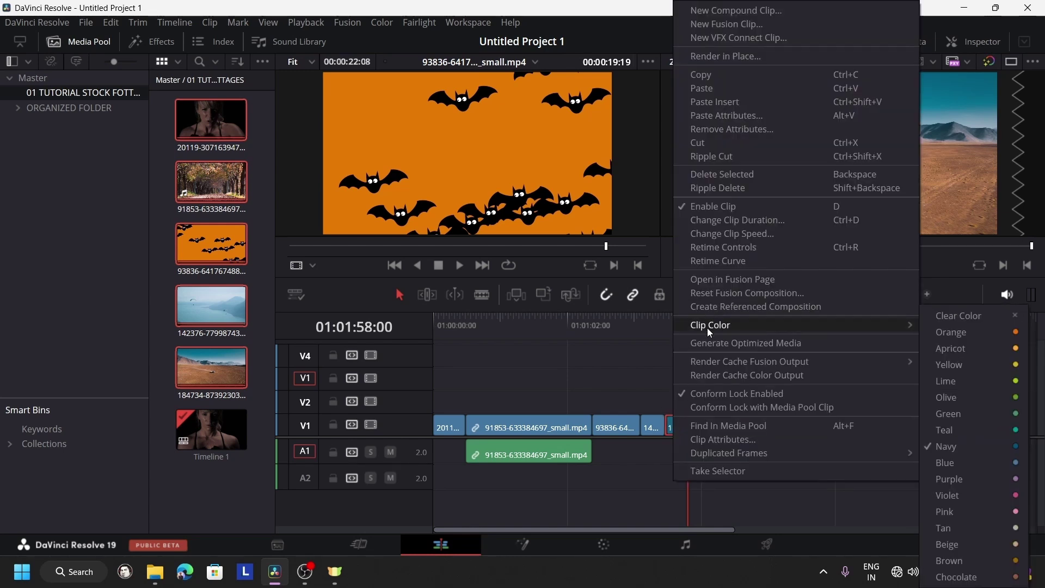
pyautogui.click(991, 497)
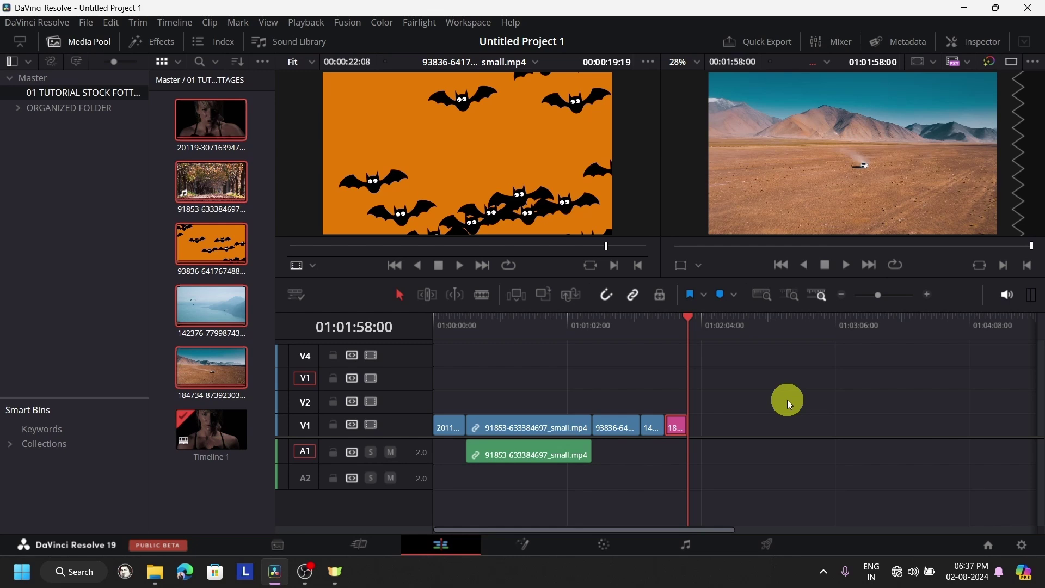
# Swap the violet 184734 clip earlier past each neighbouring clip until it is first on V1
pyautogui.hotkey('ctrl', 'shift', ',')
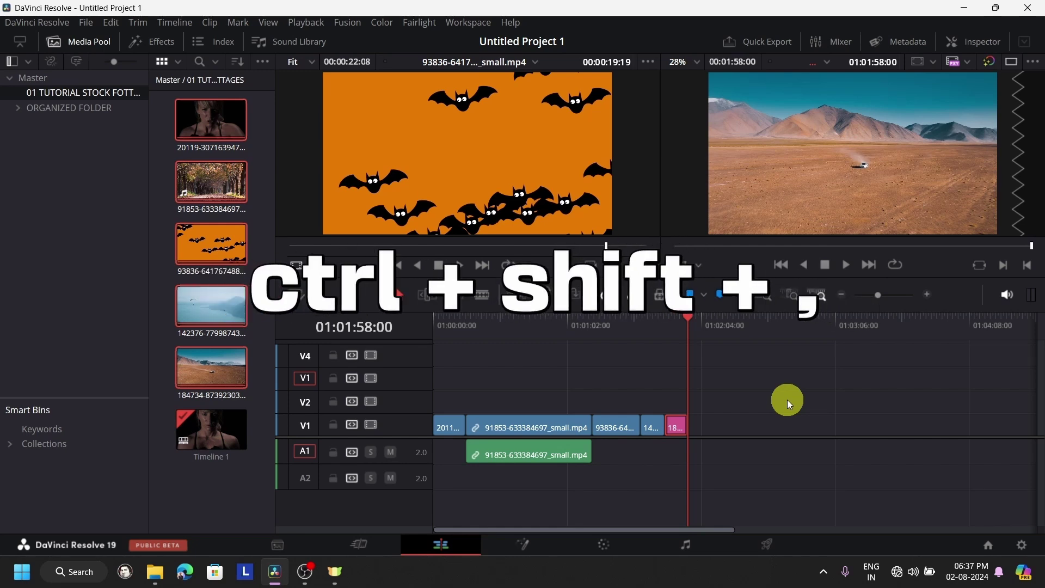
pyautogui.hotkey('ctrl', 'shift', ',')
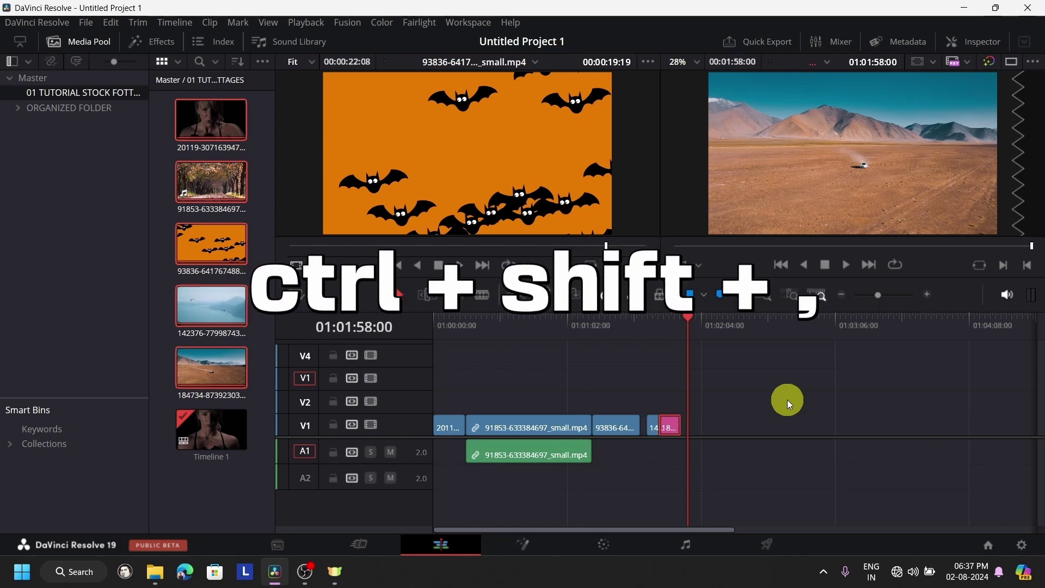
pyautogui.hotkey('ctrl', 'shift', ',')
pyautogui.hotkey('ctrl', 'shift', ',')
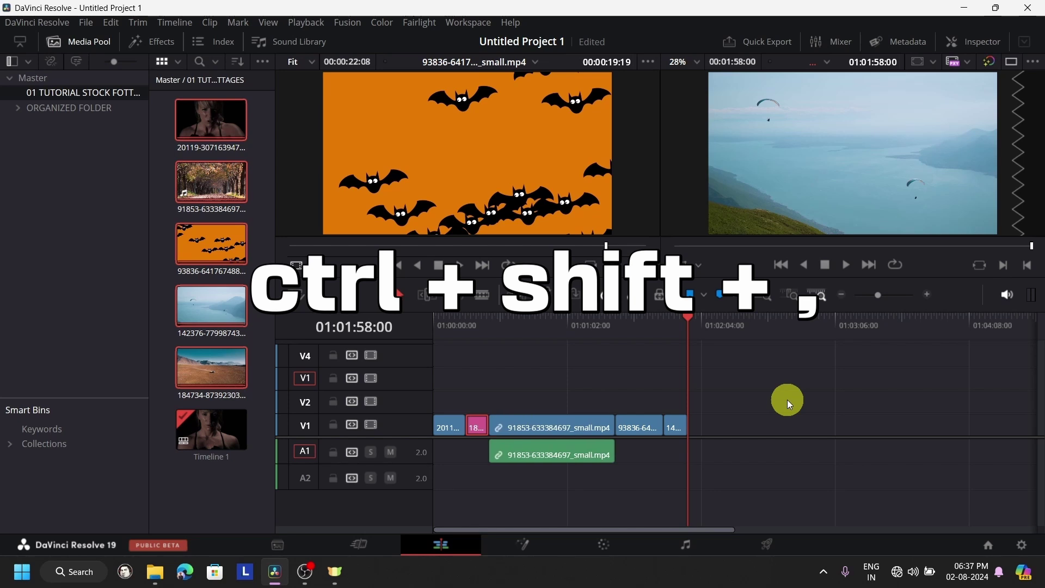
pyautogui.hotkey('ctrl', 'shift', ',')
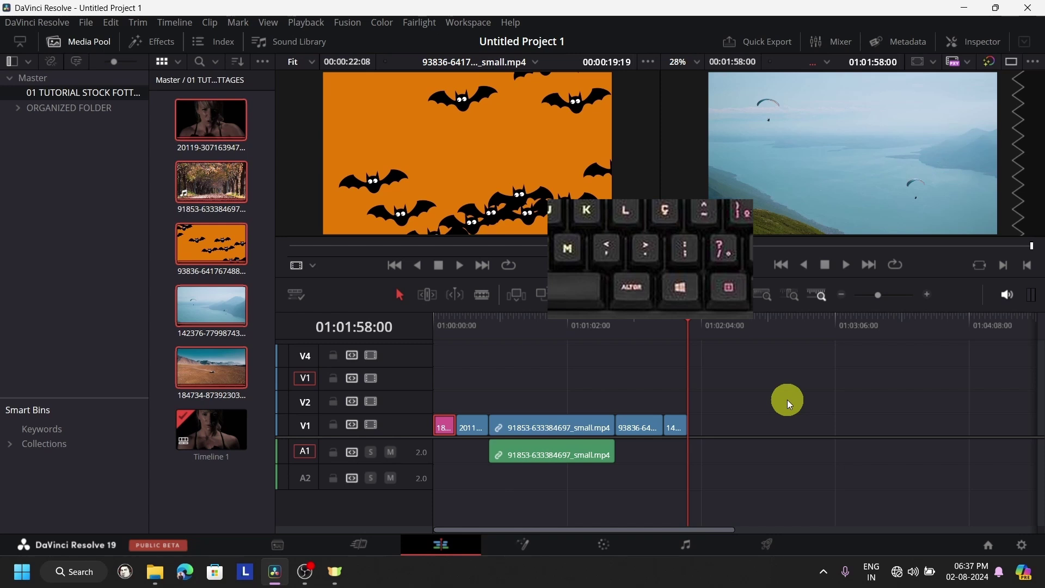
# Swap the violet 184734 clip later past each neighbouring clip until it is last on V1
pyautogui.hotkey('ctrl', 'shift', '.')
pyautogui.hotkey('ctrl', 'shift', '.')
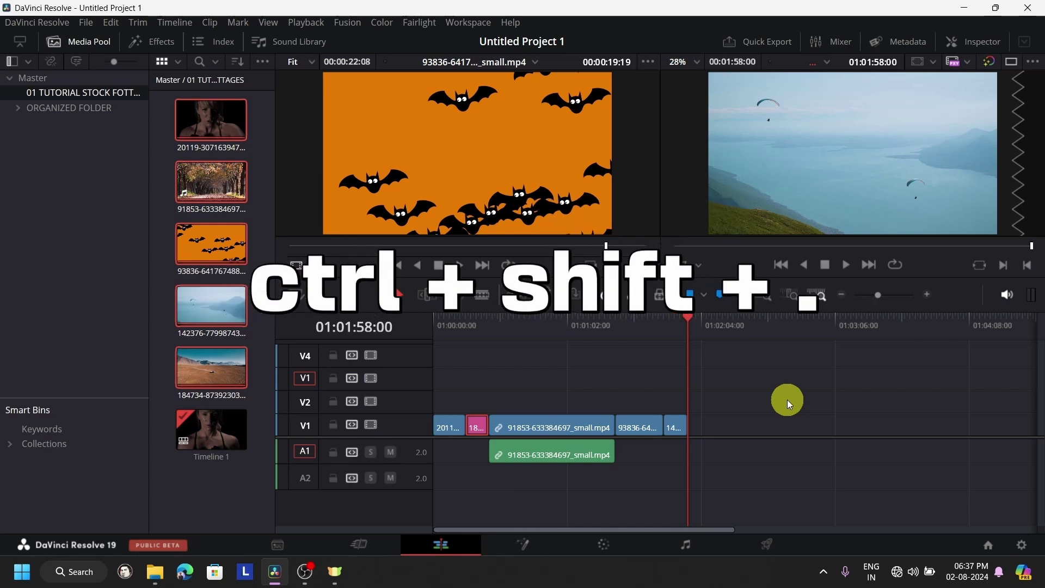
pyautogui.hotkey('ctrl', 'shift', '.')
pyautogui.hotkey('ctrl', 'shift', '.')
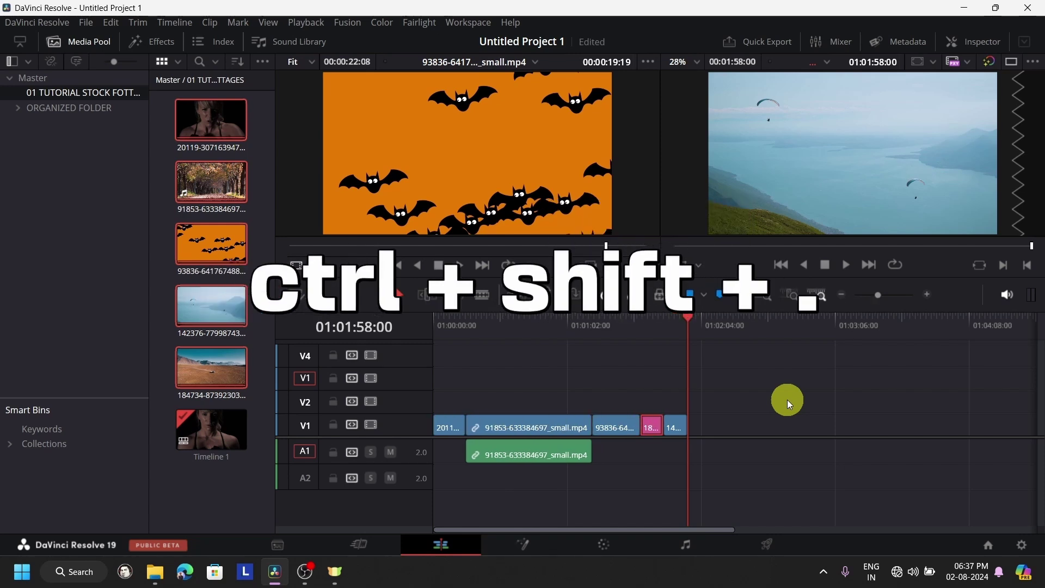
pyautogui.hotkey('ctrl', 'shift', '.')
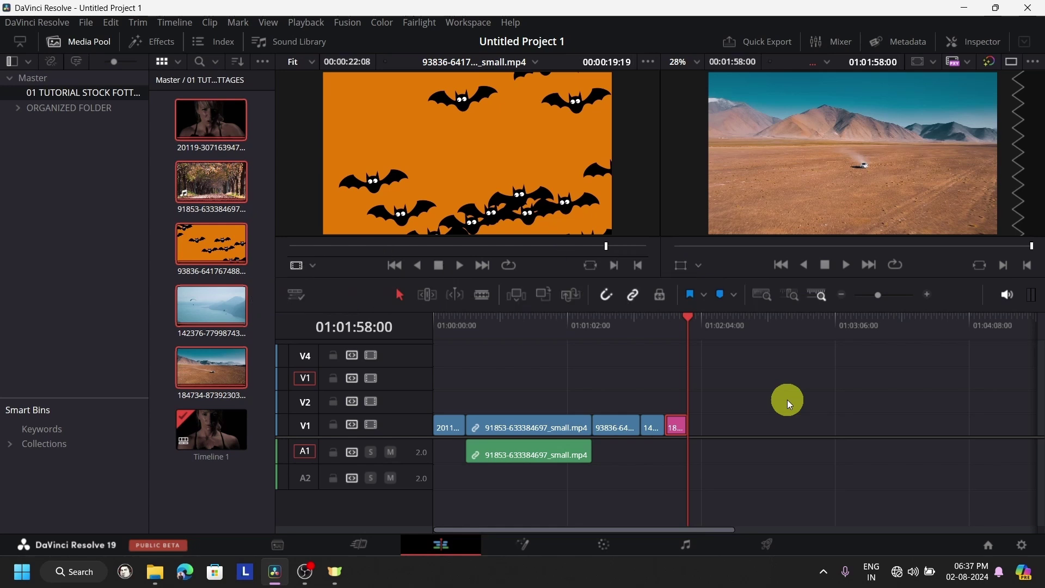
# Swap the violet clip clip-by-clip to the start of V1 again and back to the end
pyautogui.hotkey('ctrl', 'shift', ',')
pyautogui.hotkey('ctrl', 'shift', ',')
pyautogui.hotkey('ctrl', 'shift', ',')
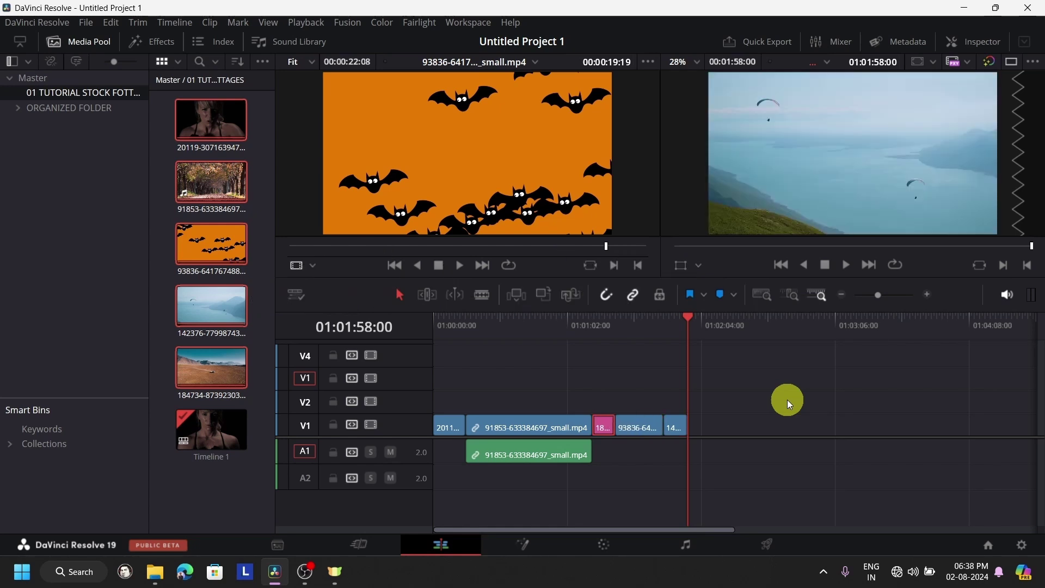
pyautogui.hotkey('ctrl', 'shift', ',')
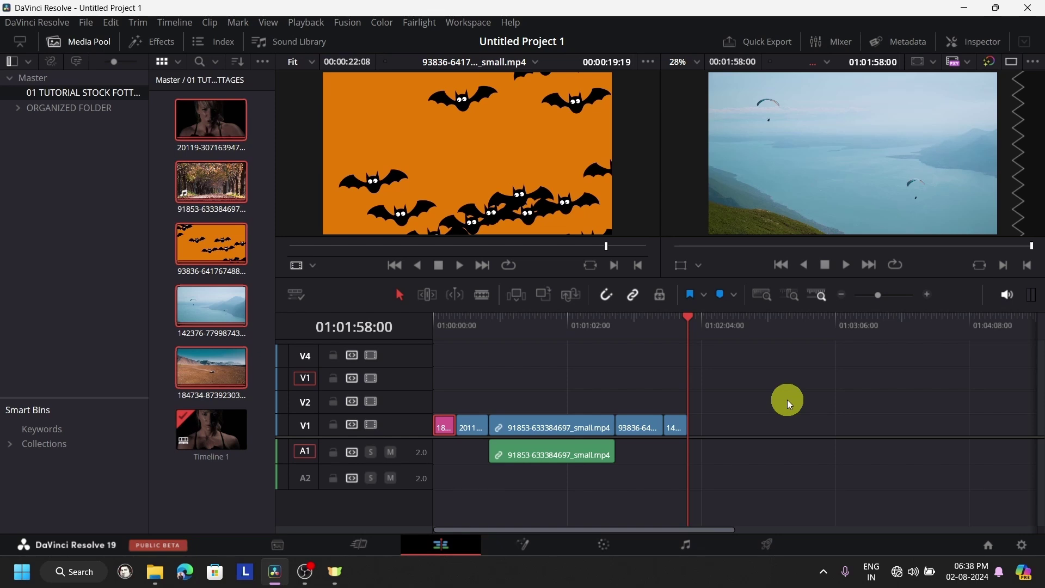
pyautogui.hotkey('ctrl', 'shift', '.')
pyautogui.hotkey('ctrl', 'shift', '.')
pyautogui.hotkey('ctrl', 'shift', '.')
pyautogui.hotkey('ctrl', 'shift', '.')
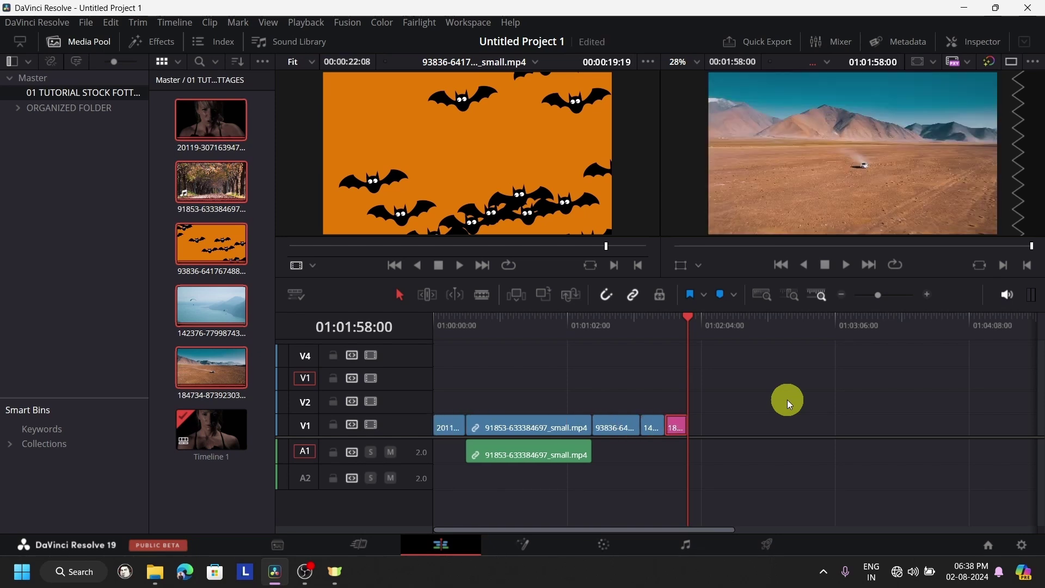
# Swap the violet clip a few positions back and forth among its V1 neighbours, finishing at the end of the track
pyautogui.hotkey('ctrl', 'shift', ',')
pyautogui.hotkey('ctrl', 'shift', ',')
pyautogui.hotkey('ctrl', 'shift', ',')
pyautogui.hotkey('ctrl', 'shift', '.')
pyautogui.hotkey('ctrl', 'shift', '.')
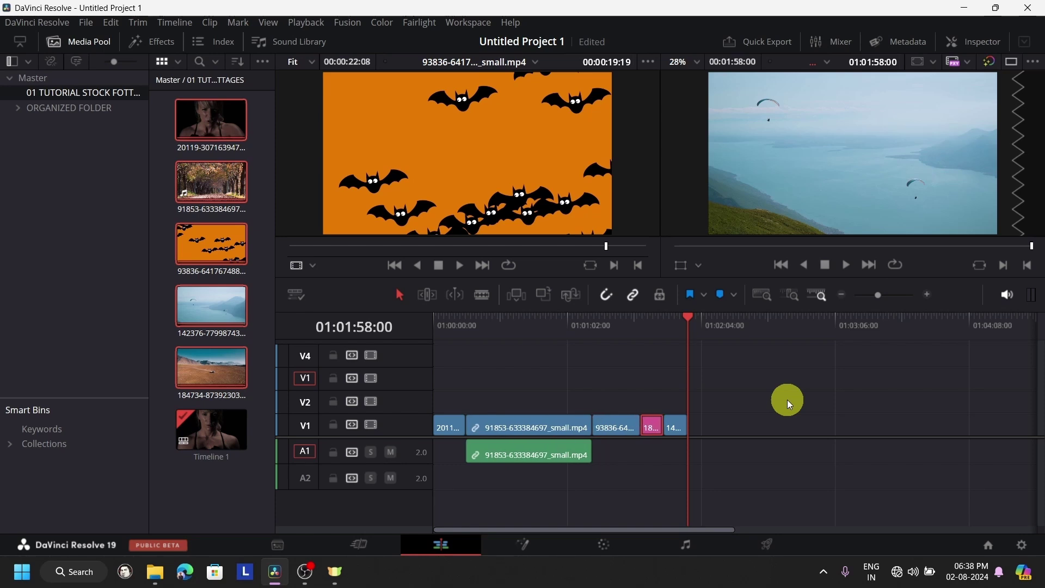
pyautogui.hotkey('ctrl', 'shift', ',')
pyautogui.hotkey('ctrl', 'shift', '.')
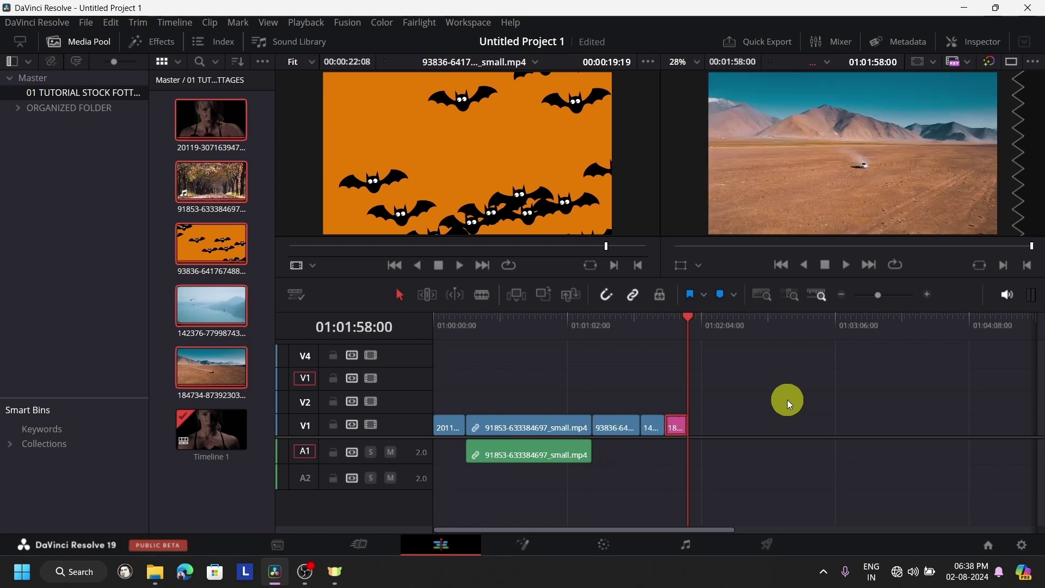
# Swap the violet 184734 clip back and forth among its V1 neighbours, finishing as the first clip on the track
pyautogui.hotkey('ctrl', 'shift', ',')
pyautogui.hotkey('ctrl', 'shift', ',')
pyautogui.hotkey('ctrl', 'shift', ',')
pyautogui.hotkey('ctrl', 'shift', '.')
pyautogui.hotkey('ctrl', 'shift', '.')
pyautogui.hotkey('ctrl', 'shift', '.')
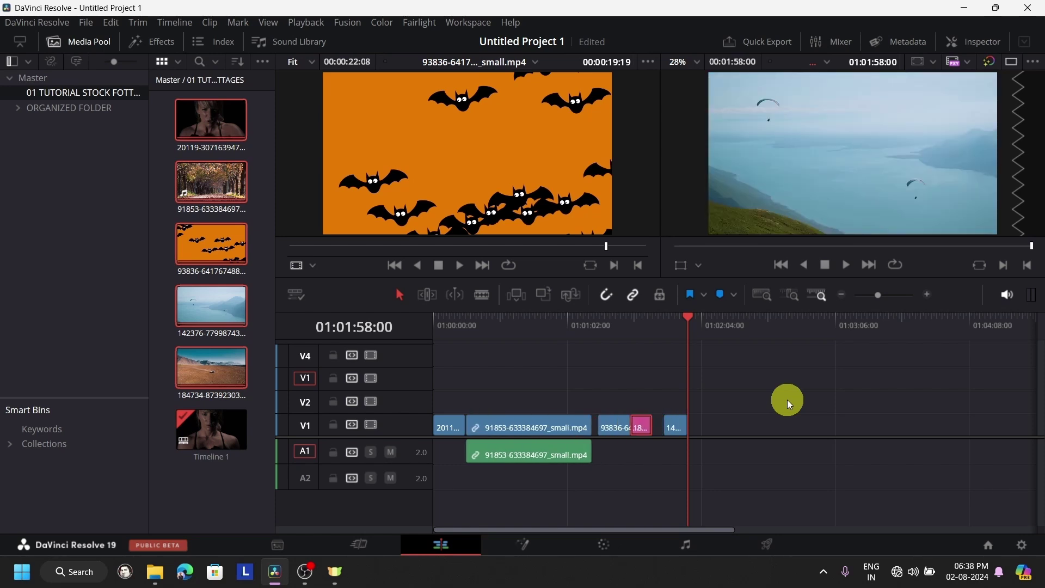
pyautogui.hotkey('ctrl', 'shift', ',')
pyautogui.hotkey('ctrl', 'shift', ',')
pyautogui.hotkey('ctrl', 'shift', ',')
pyautogui.hotkey('ctrl', 'shift', ',')
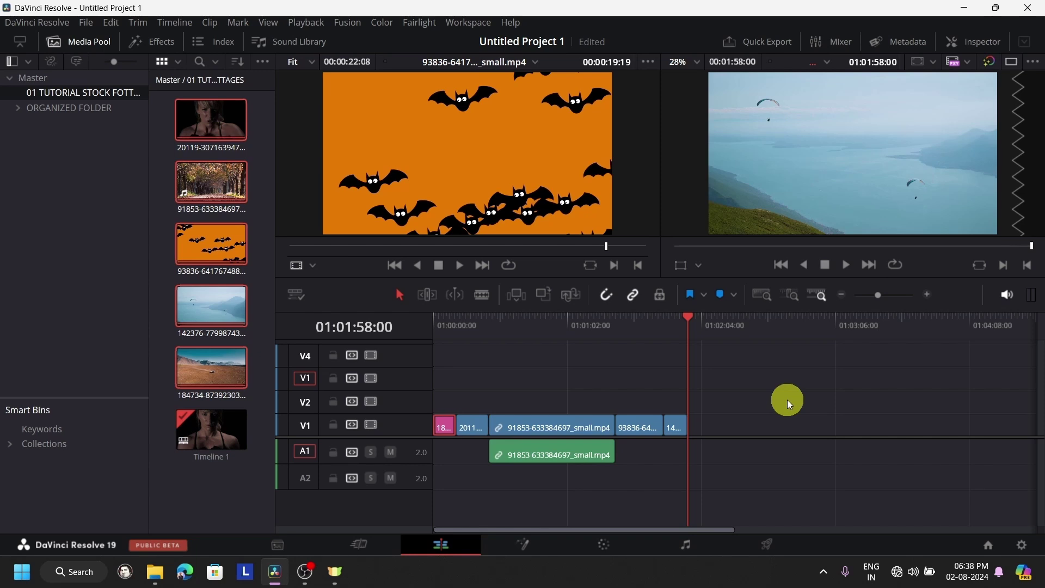
# Swap the violet 184734 clip past each neighbour to the end of V1 and back to the start
pyautogui.hotkey('ctrl', 'shift', '.')
pyautogui.hotkey('ctrl', 'shift', '.')
pyautogui.hotkey('ctrl', 'shift', '.')
pyautogui.hotkey('ctrl', 'shift', '.')
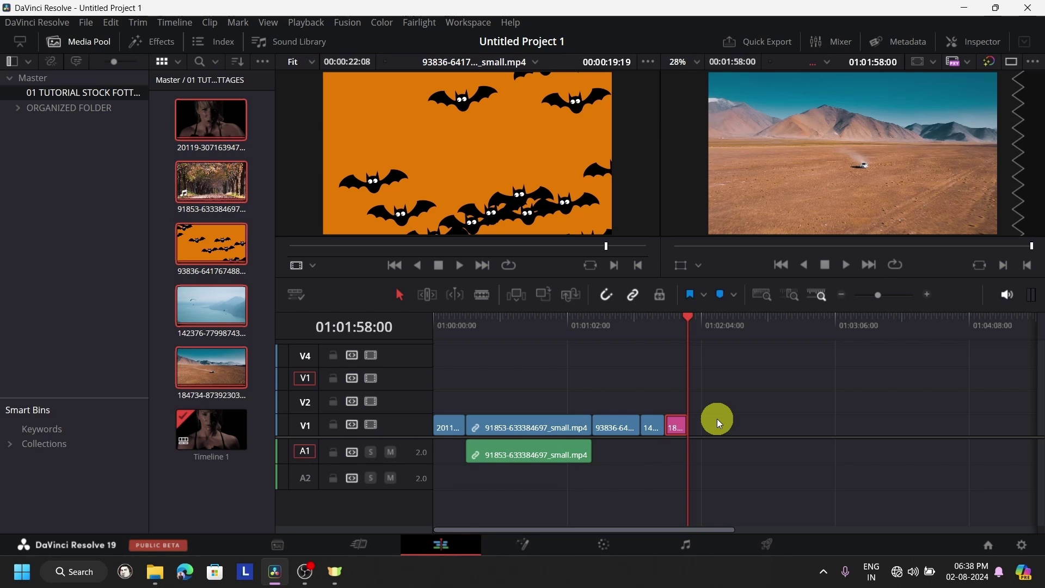
pyautogui.hotkey('ctrl', 'shift', ',')
pyautogui.hotkey('ctrl', 'shift', ',')
pyautogui.hotkey('ctrl', 'shift', ',')
pyautogui.hotkey('ctrl', 'shift', ',')
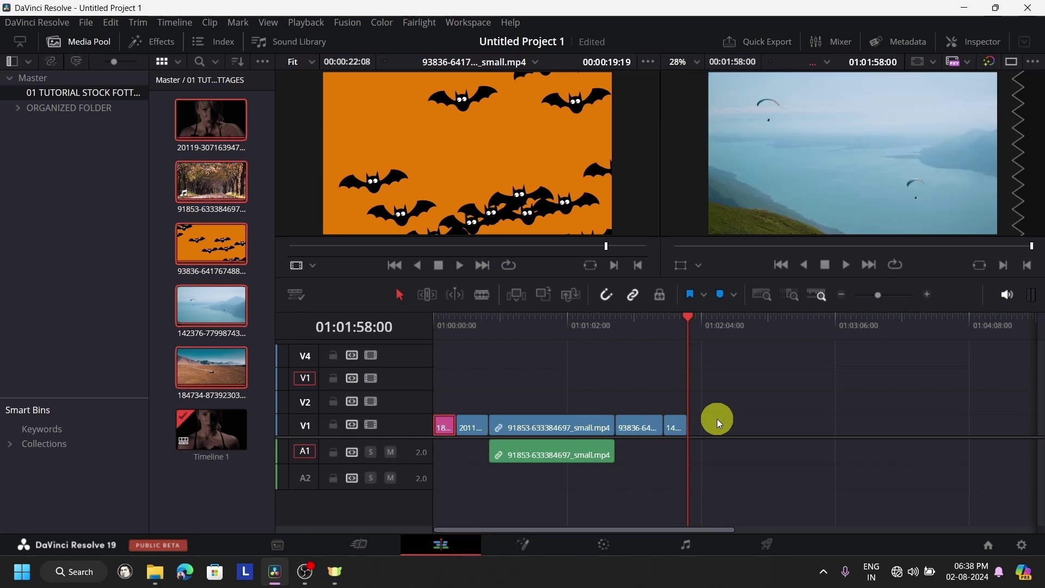
# Swap the violet 184734 clip past the 20119 clip and back, and finish by swapping it to the end of V1
pyautogui.hotkey('ctrl', 'shift', '.')
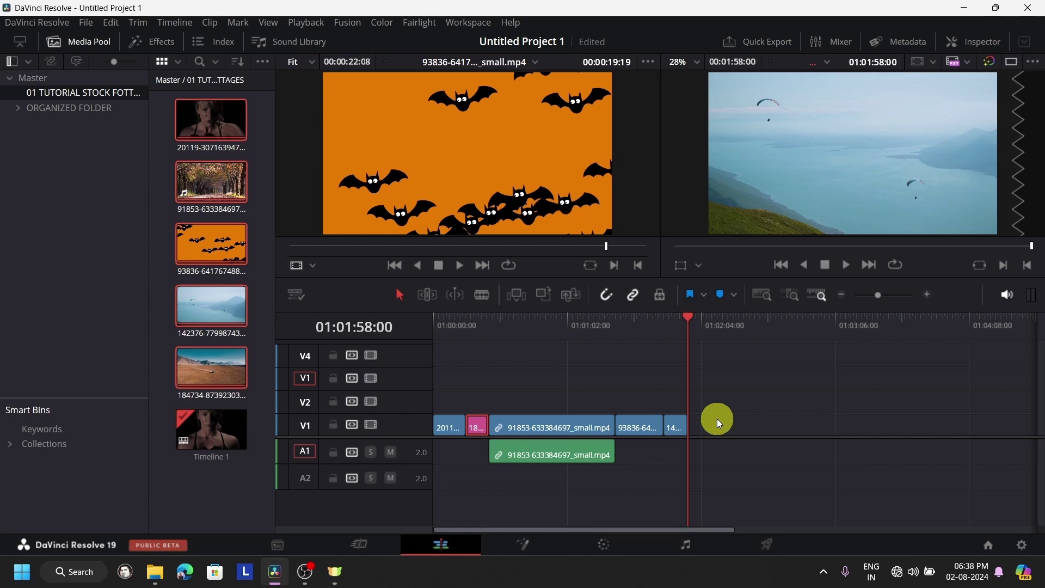
pyautogui.hotkey('ctrl', 'shift', ',')
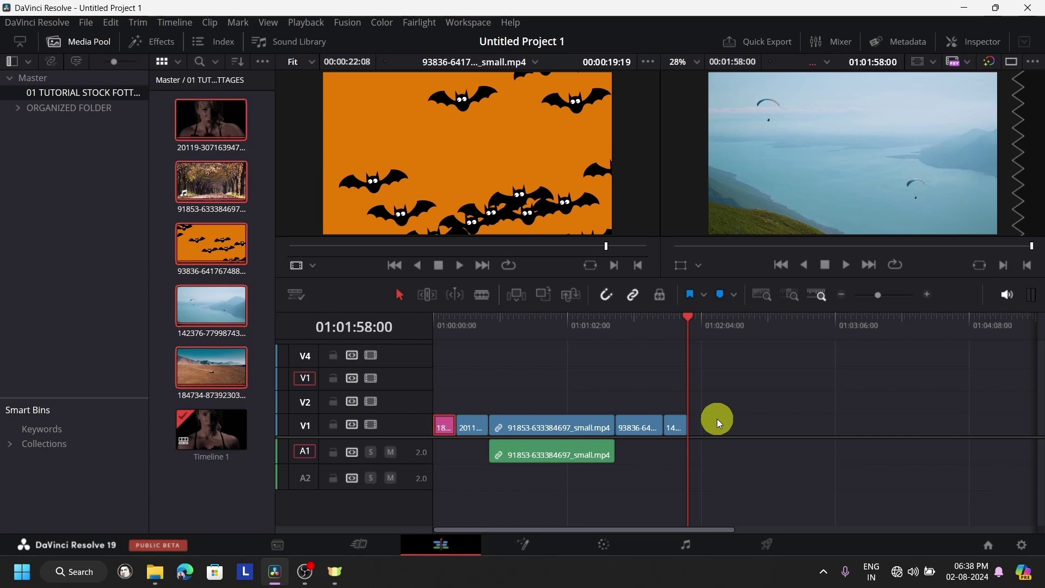
pyautogui.hotkey('ctrl', 'shift', '.')
pyautogui.hotkey('ctrl', 'shift', '.')
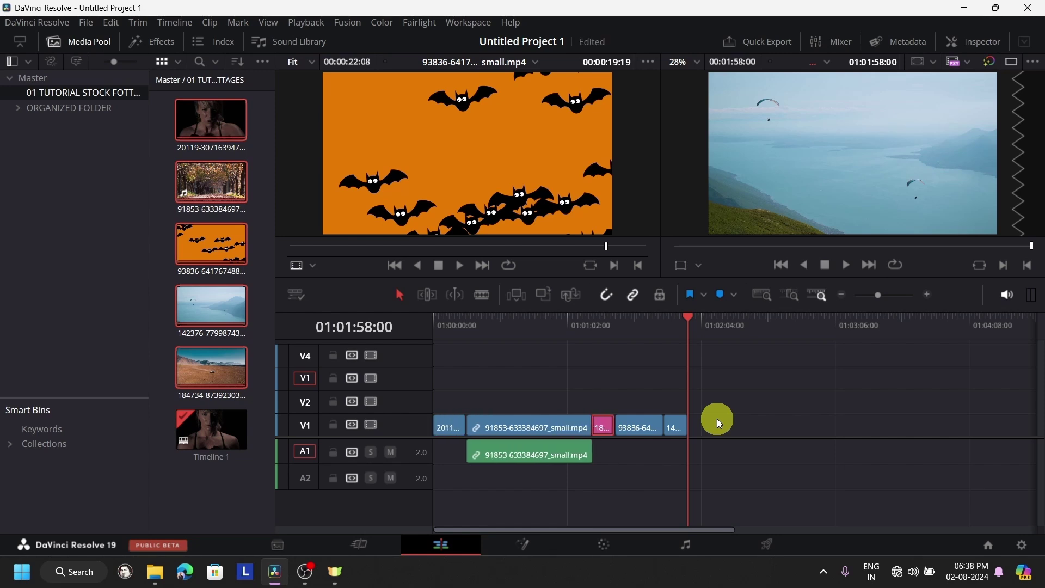
pyautogui.hotkey('ctrl', 'shift', '.')
pyautogui.hotkey('ctrl', 'shift', '.')
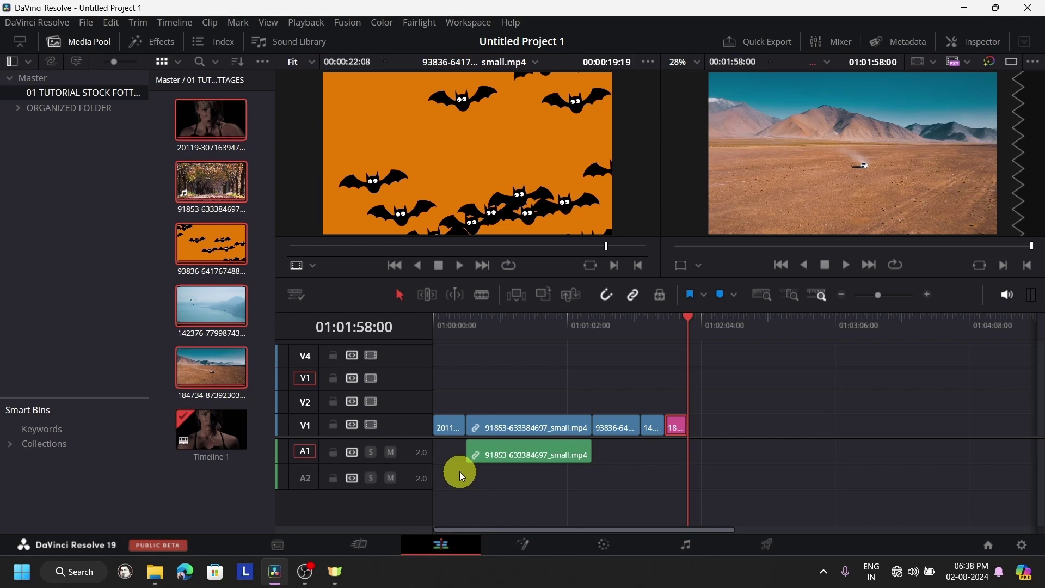
# Select all clips from the start of the 91853 clip onward and shift them later to open a gap after the 20119 clip
pyautogui.click(467, 325)
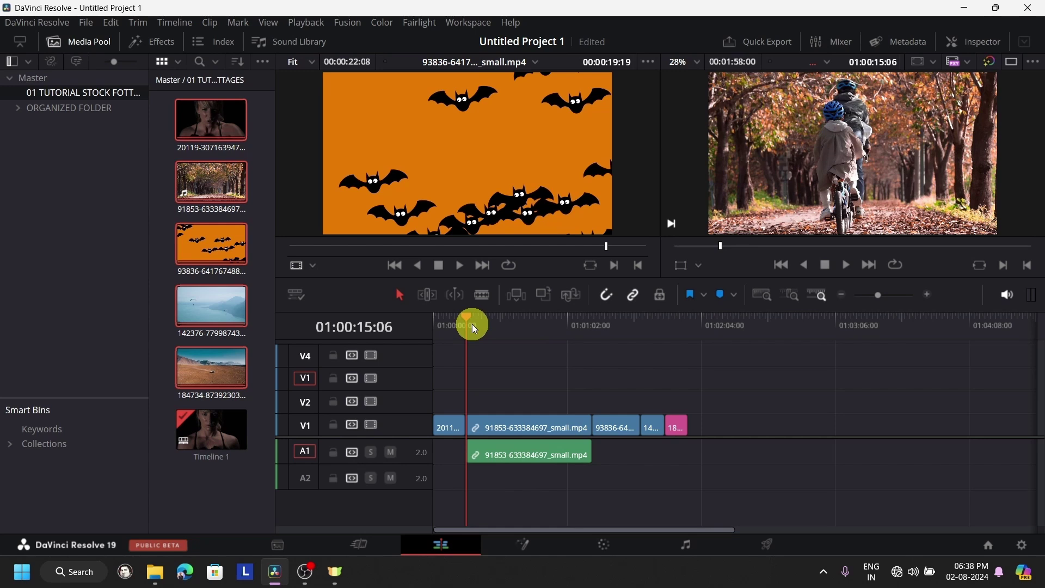
pyautogui.hotkey('alt', 'y')
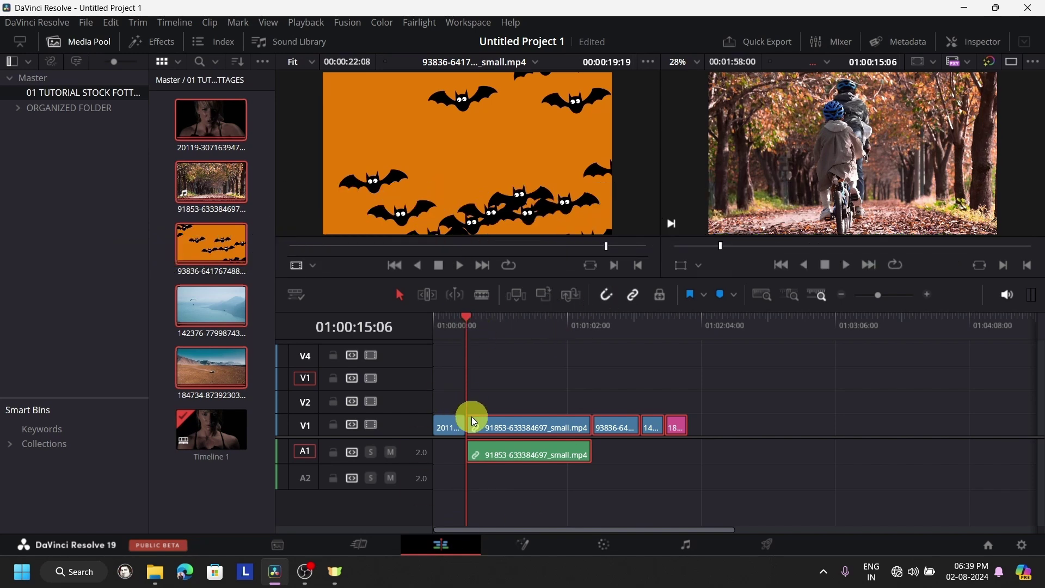
pyautogui.moveTo(505, 435); pyautogui.dragTo(783, 442)
# Move the violet 184734 clip into the gap directly after the 20119 clip and close the remaining empty space
pyautogui.moveTo(954, 426); pyautogui.dragTo(483, 425)
pyautogui.click(566, 433)
pyautogui.press('Delete')
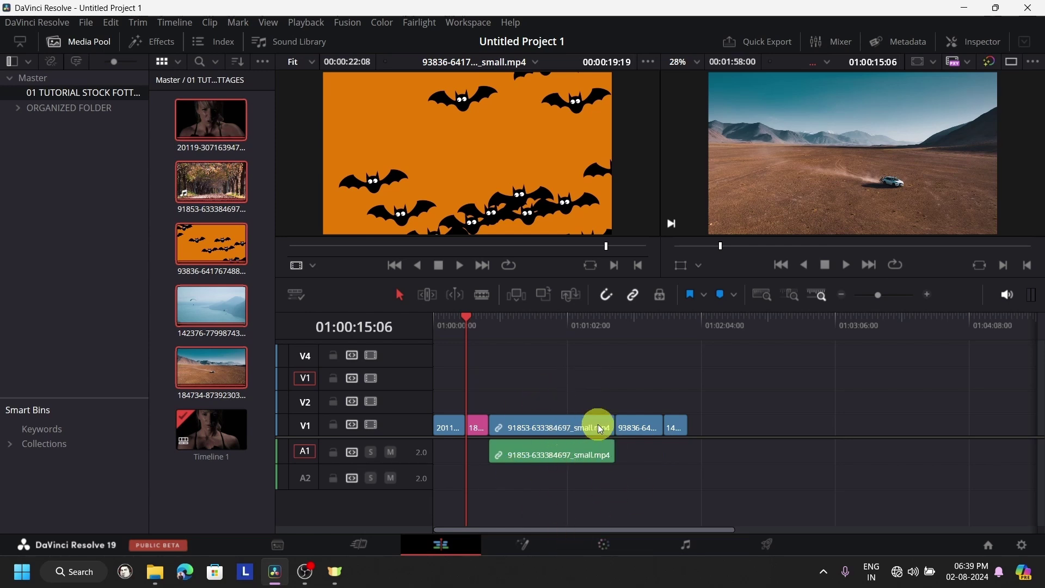
# Move the violet 184734 clip back to the end of V1, leaving its former space empty
pyautogui.moveTo(477, 424); pyautogui.dragTo(705, 425)
pyautogui.scroll(-4, 798, 391)
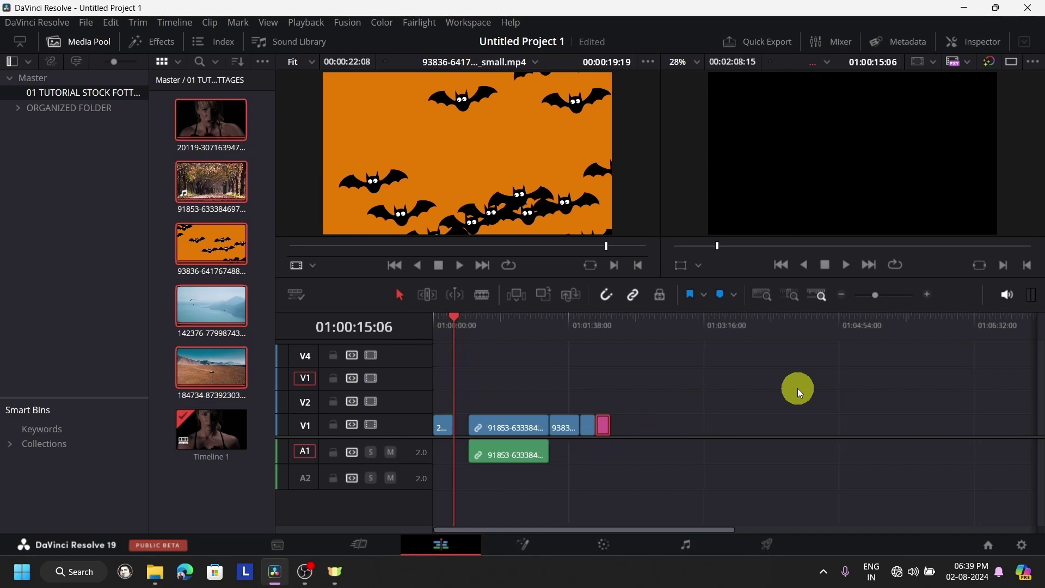
pyautogui.scroll(5, 798, 391)
# Cut the 91853 clip with its audio and the 93836 clip into many short pieces, then return to the selection tool
pyautogui.click(501, 427)
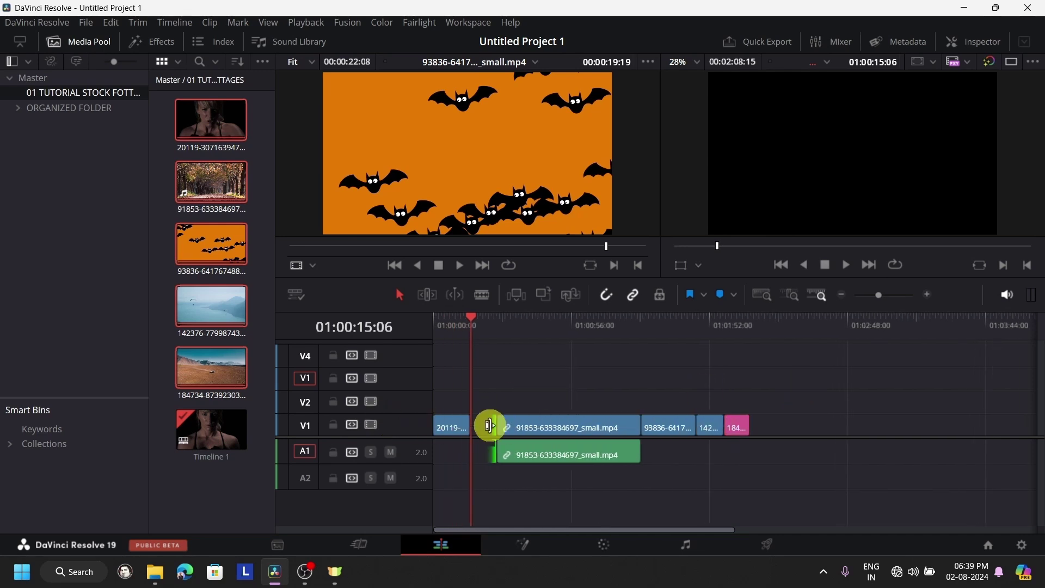
pyautogui.click(507, 327)
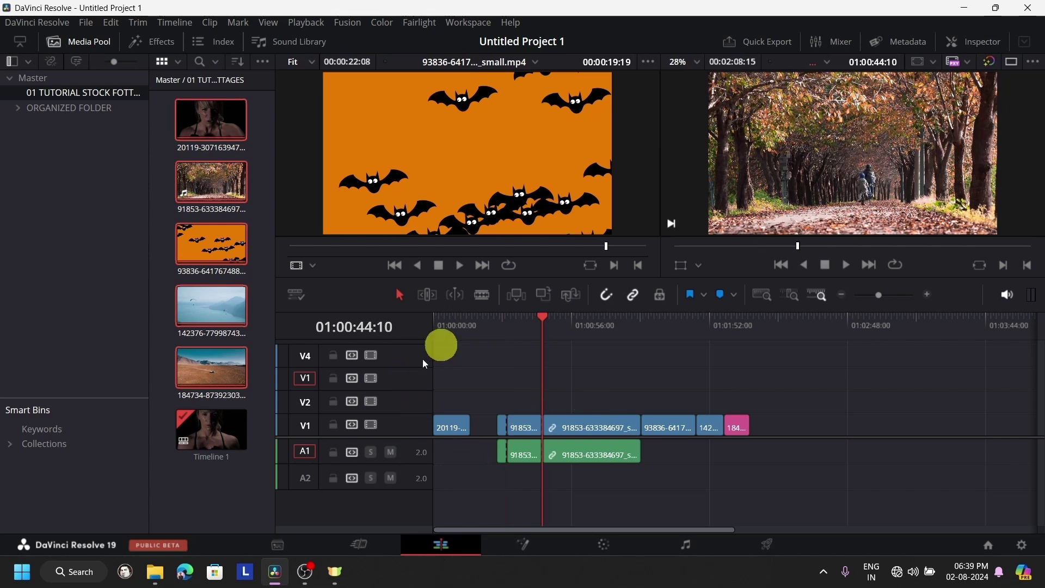
pyautogui.click(481, 295)
pyautogui.click(596, 427)
pyautogui.click(611, 428)
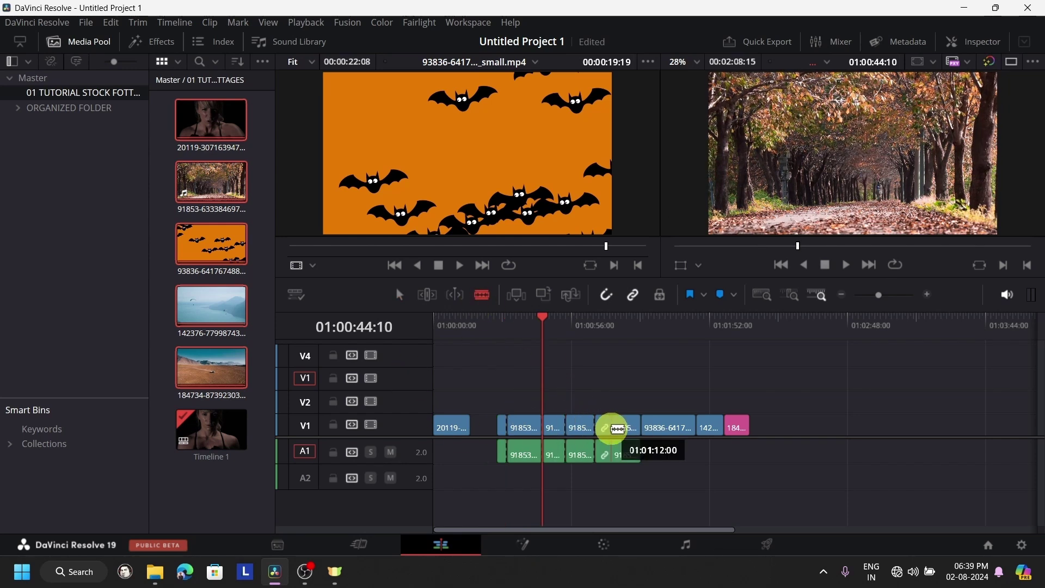
pyautogui.click(621, 427)
pyautogui.click(550, 430)
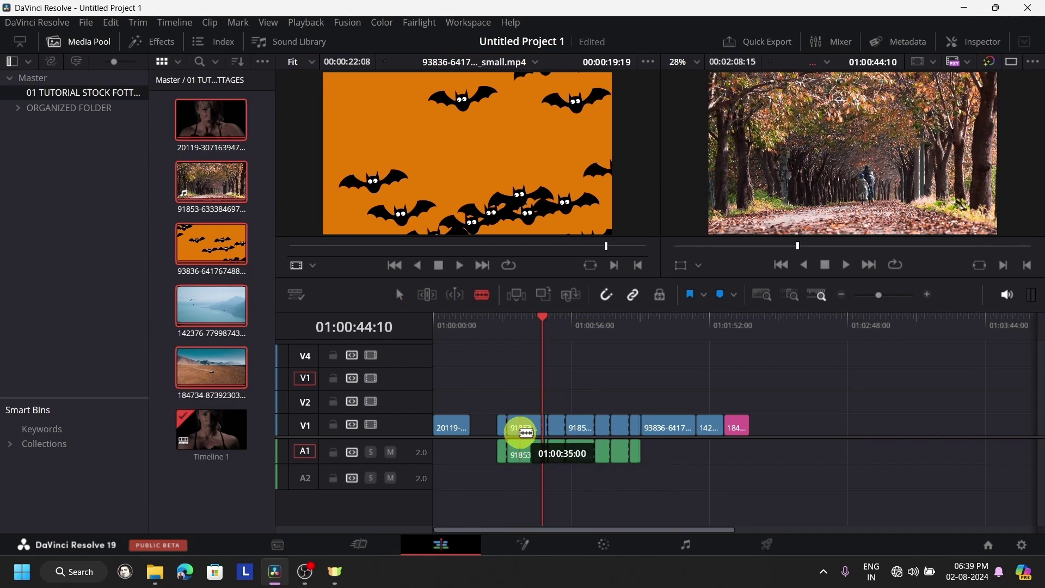
pyautogui.click(520, 430)
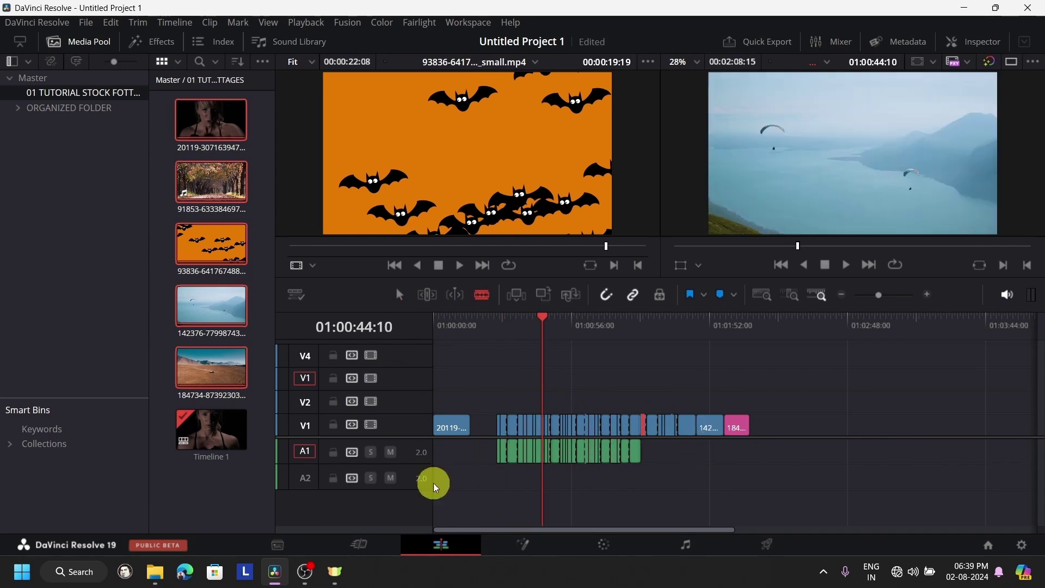
pyautogui.click(400, 295)
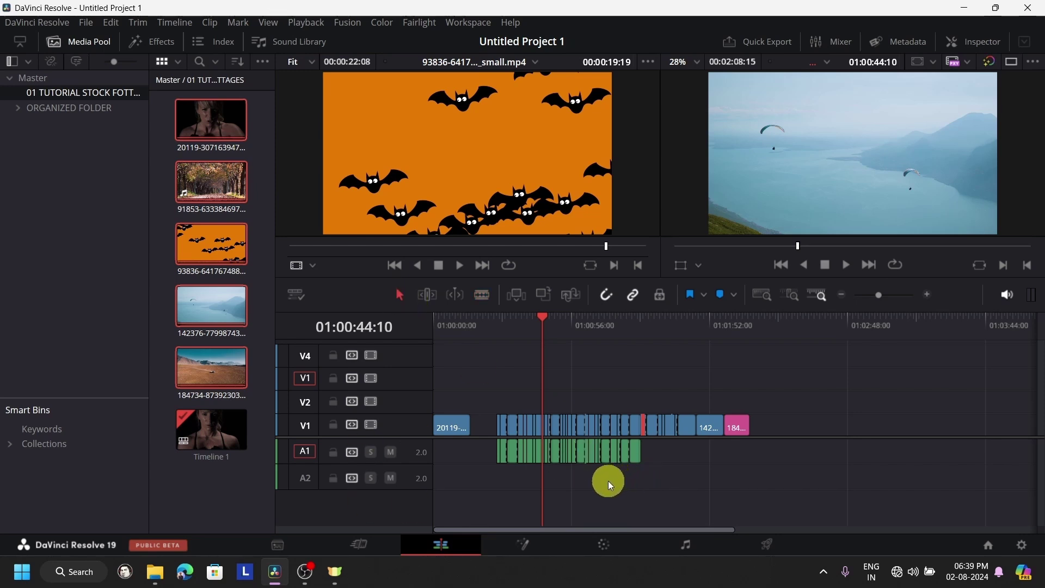
# Swap the violet 184734 clip earlier piece by piece until it sits among the cut 91853 pieces near the playhead
pyautogui.hotkey('ctrl', 'shift', ',')
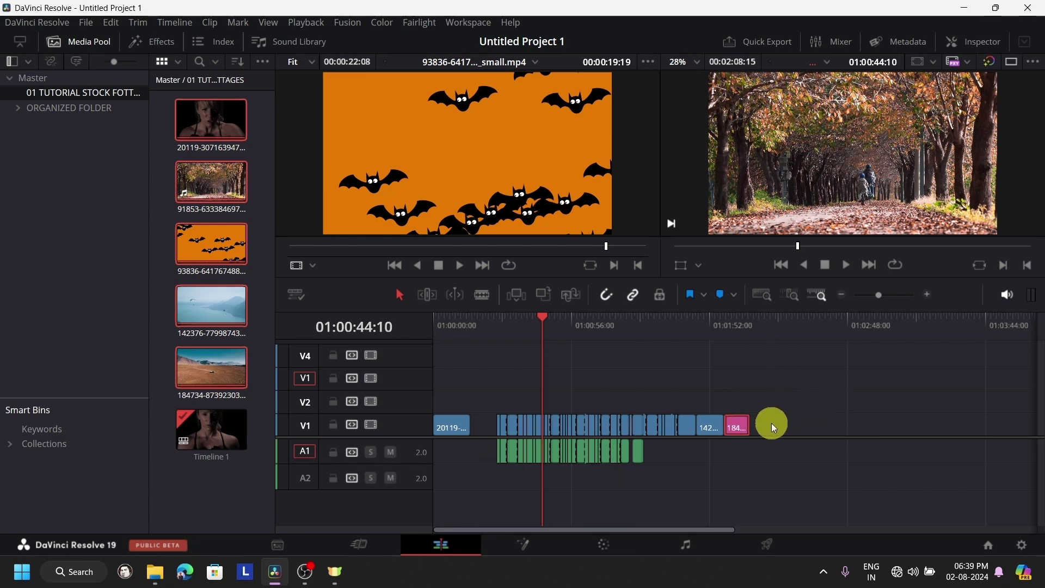
pyautogui.hotkey('ctrl', 'shift', ',')
pyautogui.hotkey('ctrl', 'shift', ',')
pyautogui.hotkey('ctrl', 'shift', ',')
pyautogui.hotkey('ctrl', 'shift', ',')
pyautogui.hotkey('ctrl', 'shift', ',')
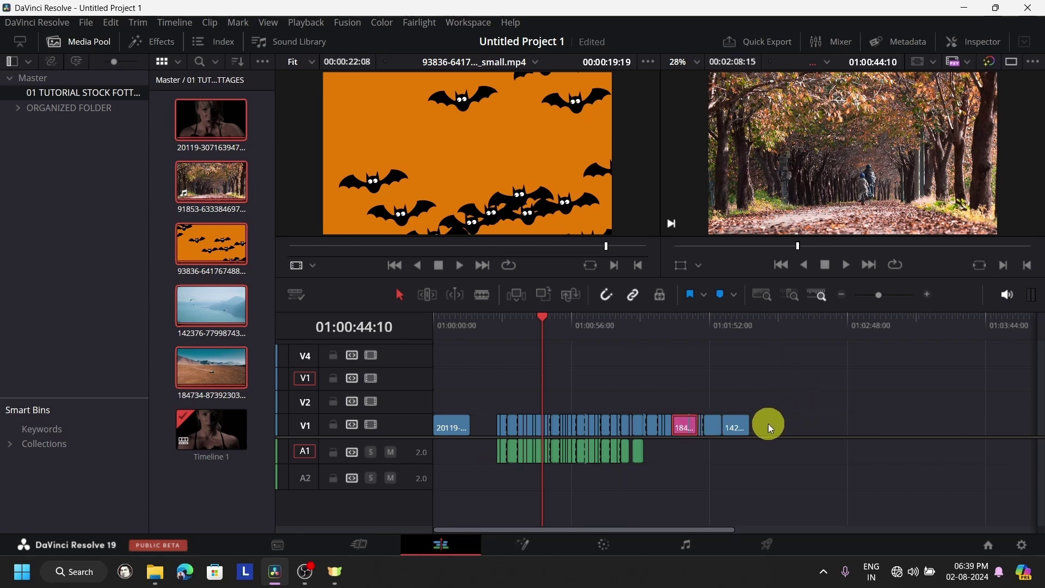
pyautogui.hotkey('ctrl', 'shift', ',')
pyautogui.hotkey('ctrl', 'shift', ',')
pyautogui.hotkey('ctrl', 'shift', ',')
pyautogui.hotkey('ctrl', 'shift', ',')
pyautogui.hotkey('ctrl', 'shift', ',')
pyautogui.hotkey('ctrl', 'shift', ',')
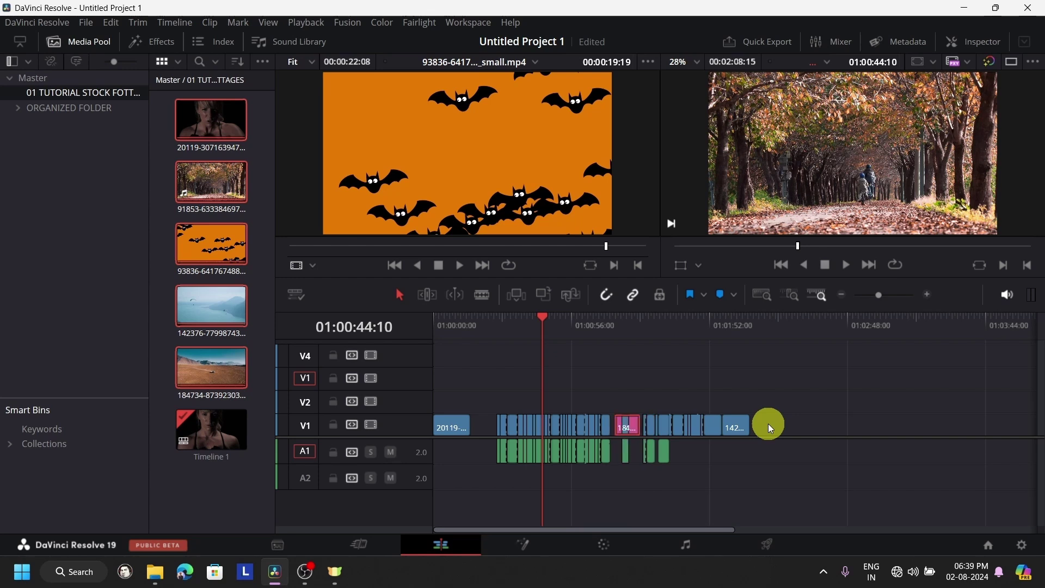
pyautogui.hotkey('ctrl', 'shift', ',')
pyautogui.hotkey('ctrl', 'shift', ',')
pyautogui.hotkey('ctrl', 'shift', ',')
pyautogui.hotkey('ctrl', 'shift', ',')
pyautogui.hotkey('ctrl', 'shift', ',')
pyautogui.hotkey('ctrl', 'shift', ',')
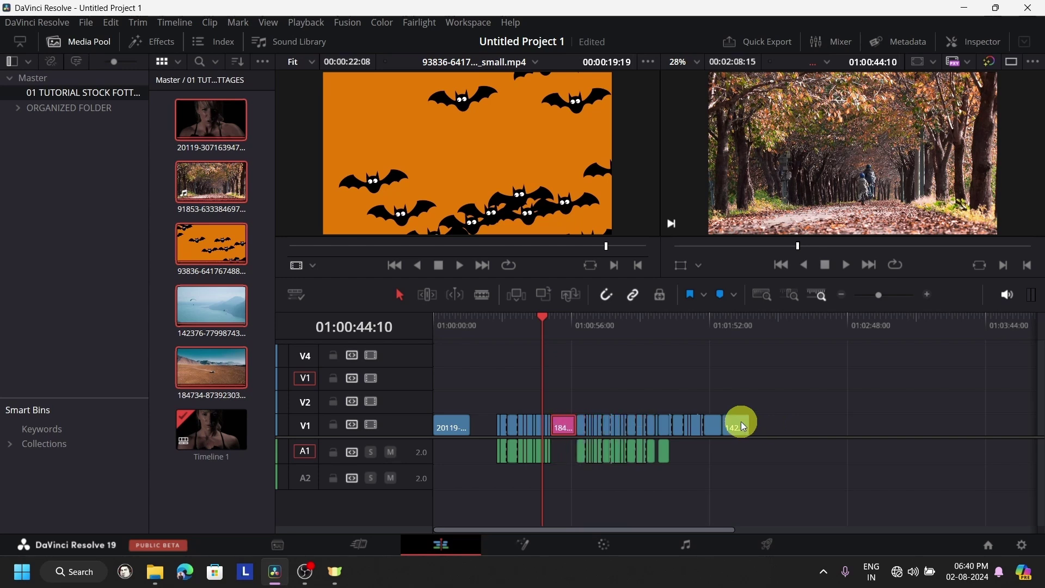
# Swap the violet 184734 clip later past all the cut pieces and the 142376 clip to the end of V1
pyautogui.hotkey('ctrl', 'shift', '.')
pyautogui.hotkey('ctrl', 'shift', '.')
pyautogui.hotkey('ctrl', 'shift', '.')
pyautogui.hotkey('ctrl', 'shift', '.')
pyautogui.hotkey('ctrl', 'shift', '.')
pyautogui.hotkey('ctrl', 'shift', '.')
pyautogui.hotkey('ctrl', 'shift', '.')
pyautogui.hotkey('ctrl', 'shift', '.')
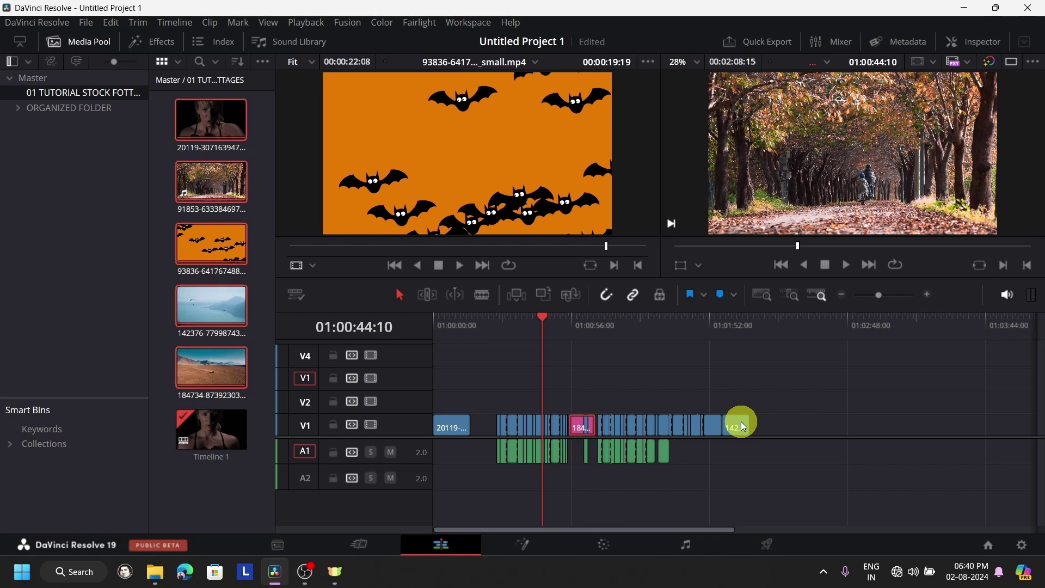
pyautogui.hotkey('ctrl', 'shift', '.')
pyautogui.hotkey('ctrl', 'shift', '.')
pyautogui.hotkey('ctrl', 'shift', '.')
pyautogui.hotkey('ctrl', 'shift', '.')
pyautogui.hotkey('ctrl', 'shift', '.')
pyautogui.hotkey('ctrl', 'shift', '.')
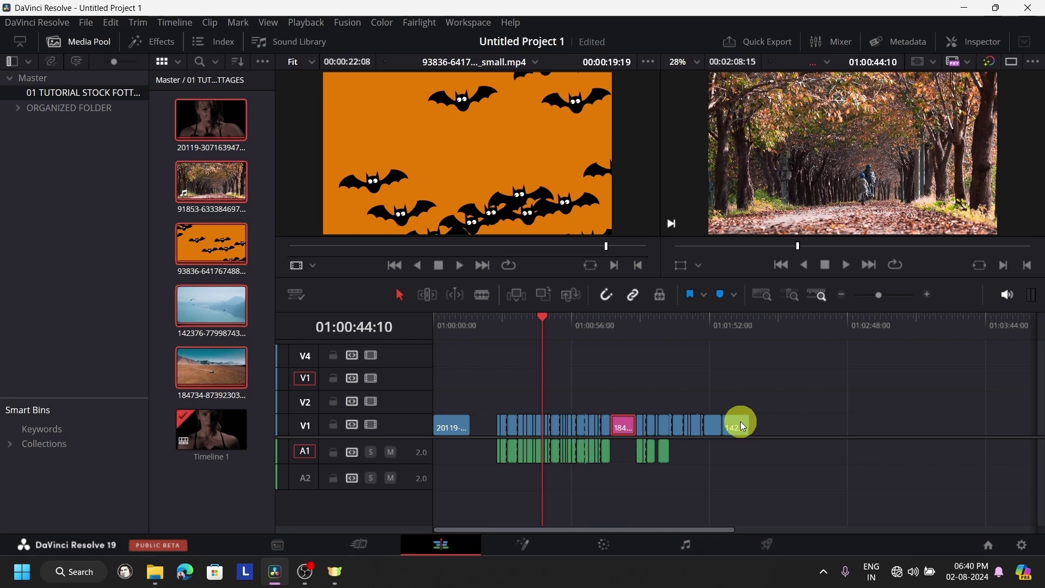
pyautogui.hotkey('ctrl', 'shift', '.')
pyautogui.hotkey('ctrl', 'shift', '.')
pyautogui.hotkey('ctrl', 'shift', '.')
pyautogui.hotkey('ctrl', 'shift', '.')
pyautogui.hotkey('ctrl', 'shift', '.')
pyautogui.hotkey('ctrl', 'shift', '.')
pyautogui.hotkey('ctrl', 'shift', '.')
pyautogui.hotkey('ctrl', 'shift', '.')
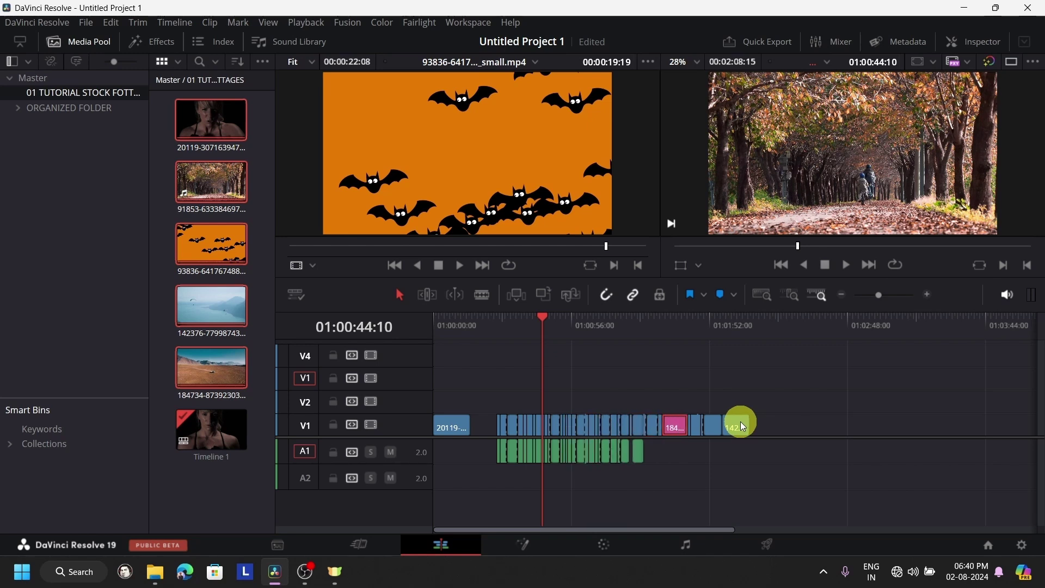
pyautogui.hotkey('ctrl', 'shift', '.')
pyautogui.hotkey('ctrl', 'shift', '.')
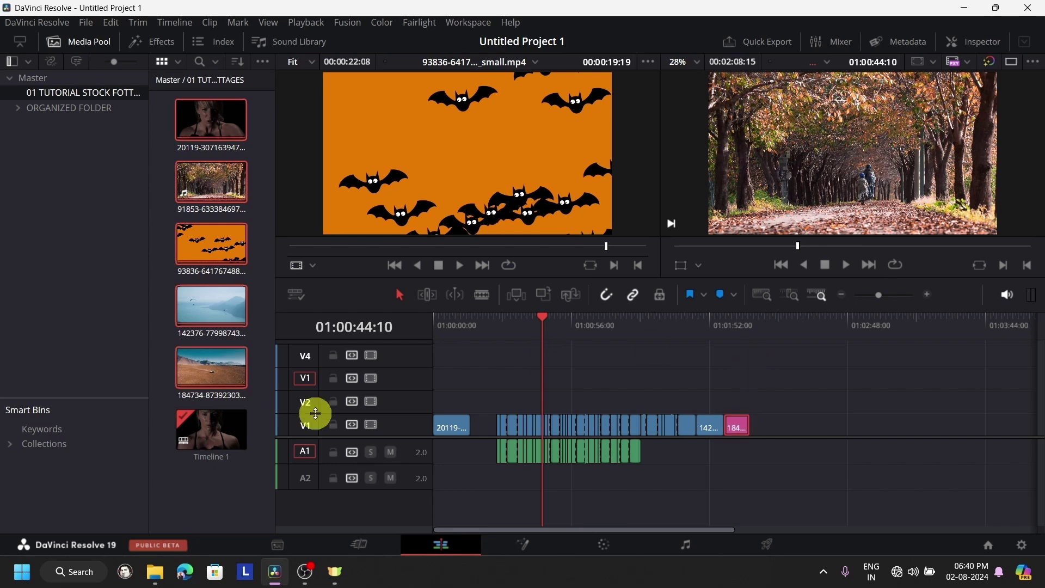
# Close the gap after the 20119 clip, then select every clip following it and shift them all later to open a large space
pyautogui.click(485, 420)
pyautogui.press('Delete')
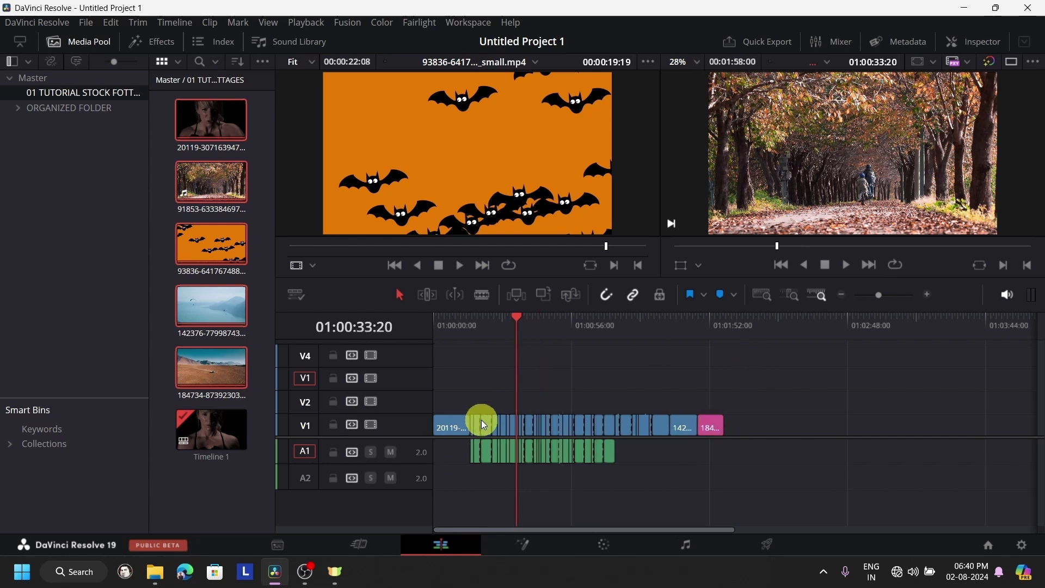
pyautogui.click(477, 329)
pyautogui.click(471, 332)
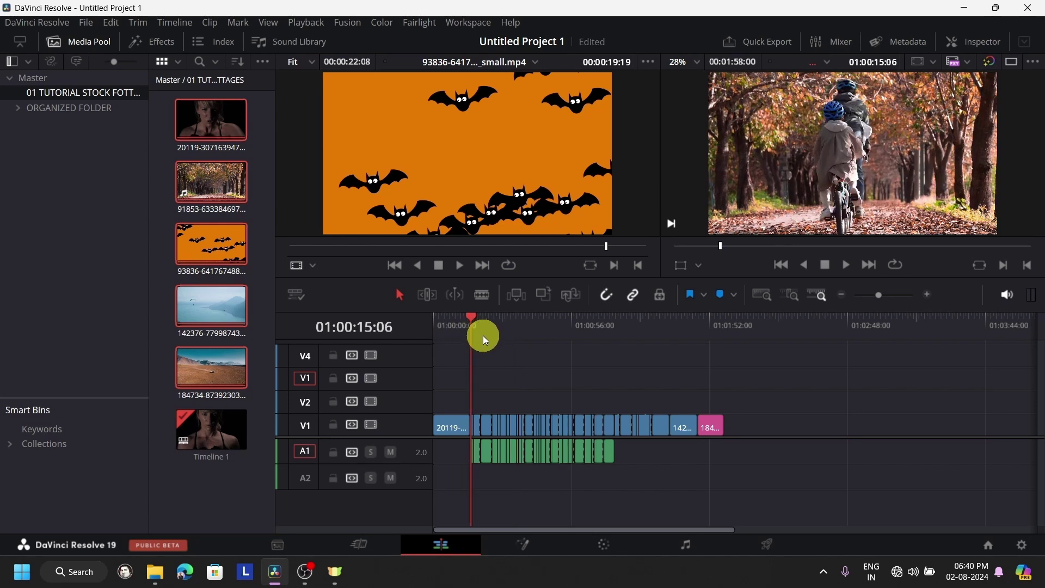
pyautogui.press('y')
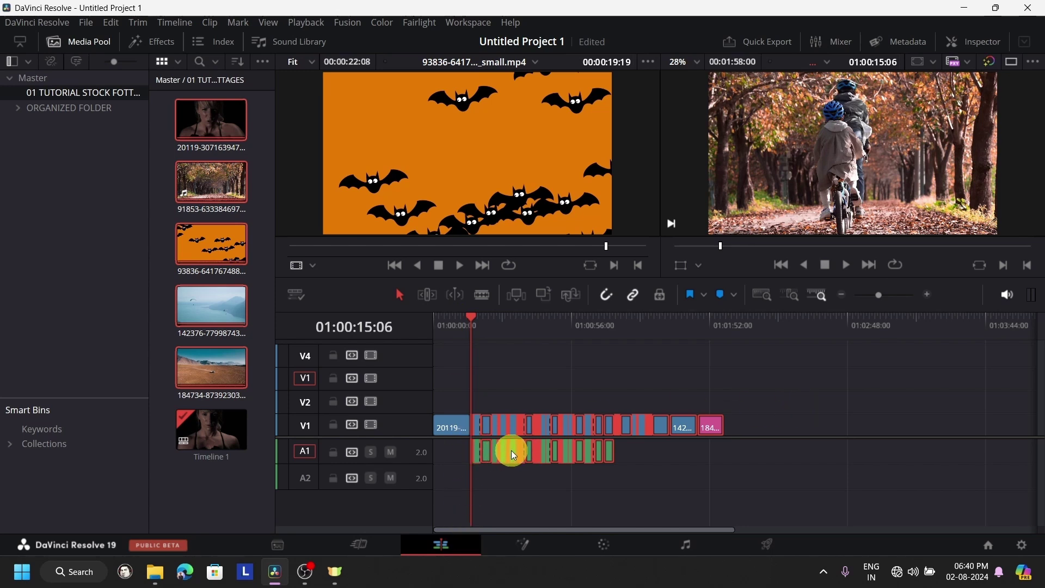
pyautogui.moveTo(511, 450); pyautogui.dragTo(772, 449)
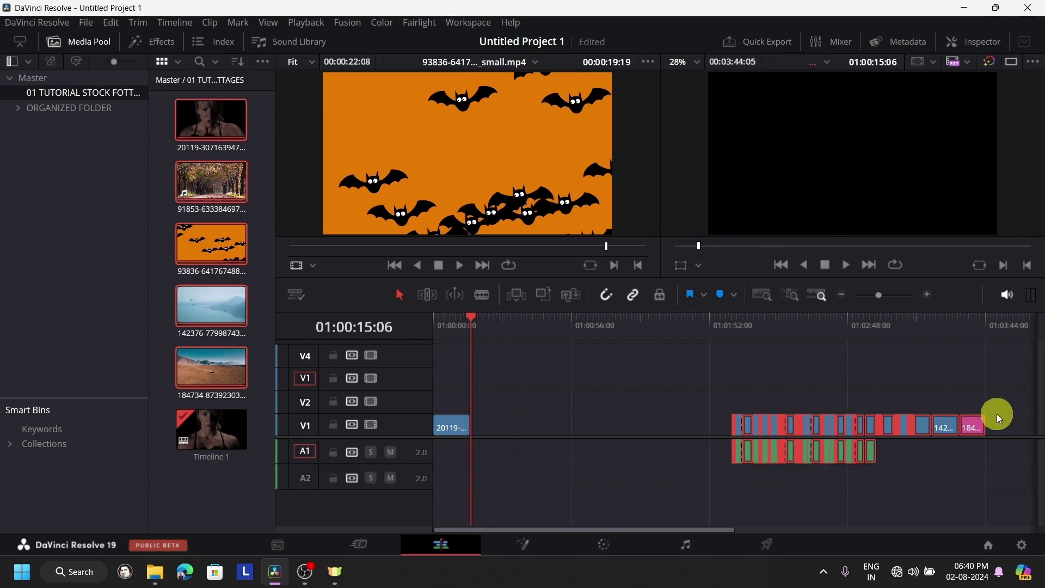
# Move the violet 184734 clip beside the 20119 clip, overlapping its end, and close the remaining gap before the cut pieces
pyautogui.click(975, 390)
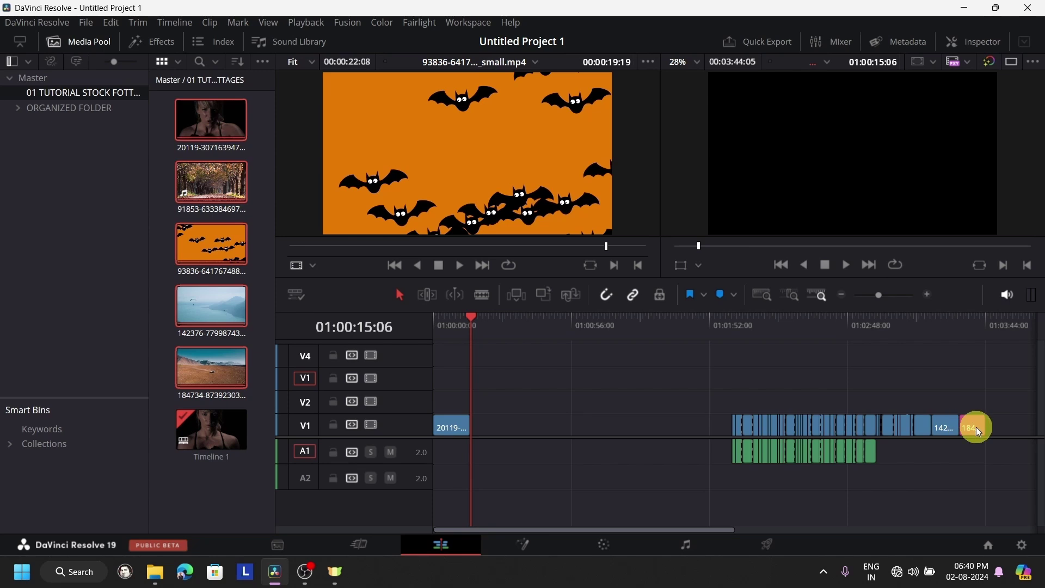
pyautogui.moveTo(974, 427); pyautogui.dragTo(464, 425)
pyautogui.click(626, 423)
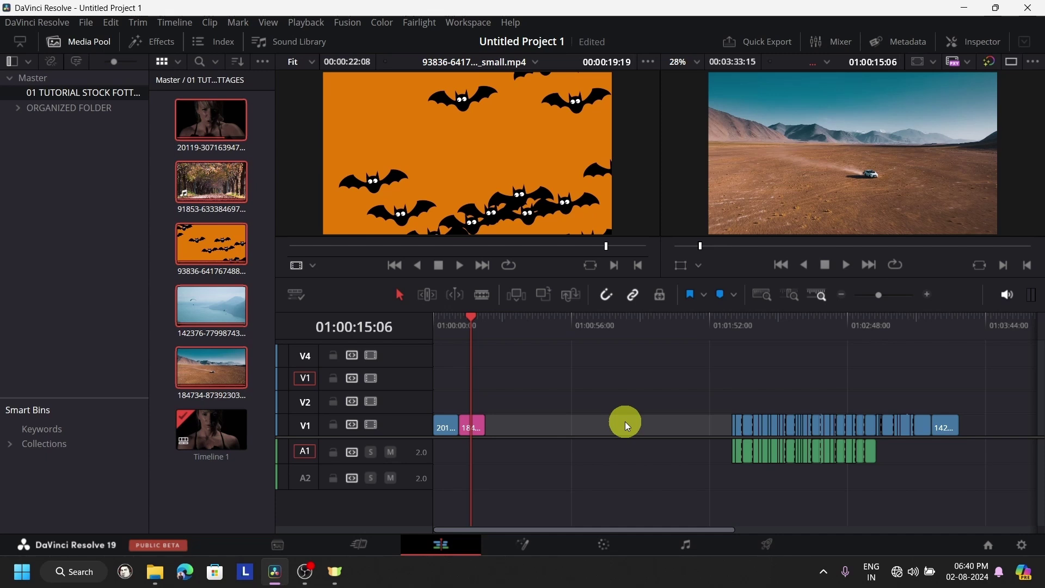
pyautogui.press('Delete')
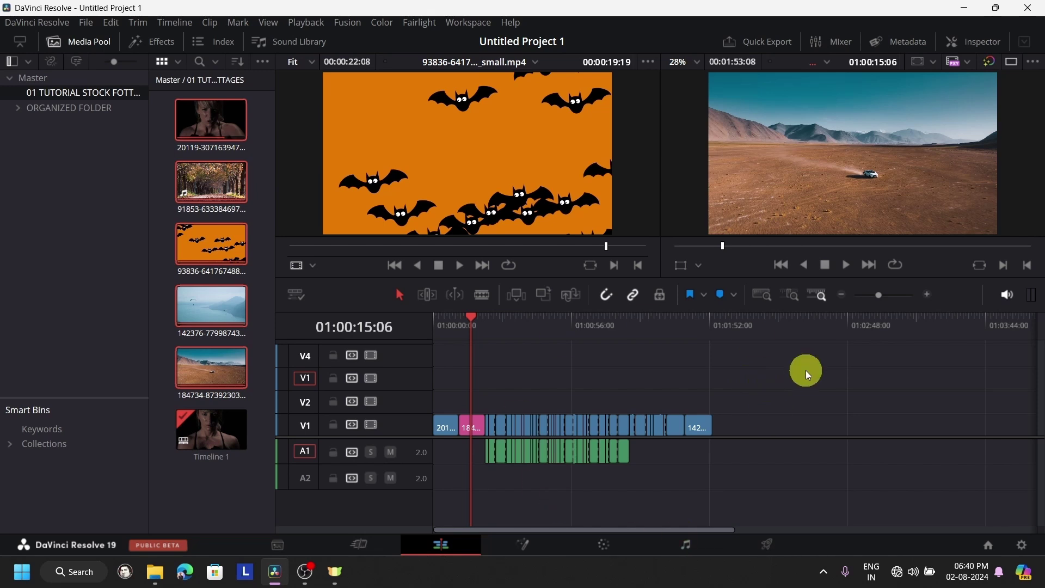
# Delete all clips from the timeline and place the 20119 clip from the media pool at the start of V1
pyautogui.hotkey('ctrl', 'a')
pyautogui.press('Delete')
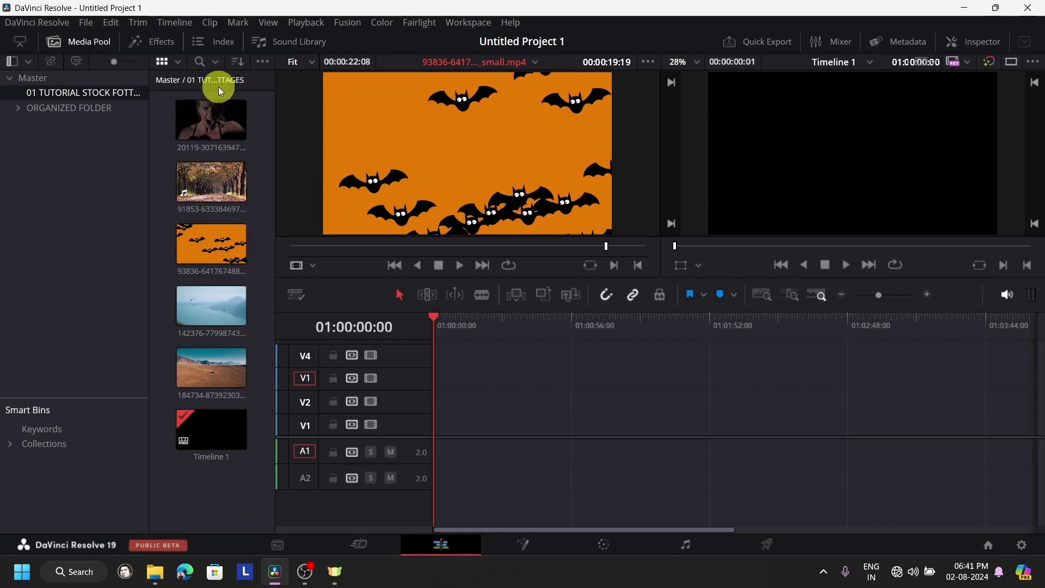
pyautogui.moveTo(211, 126); pyautogui.dragTo(443, 427)
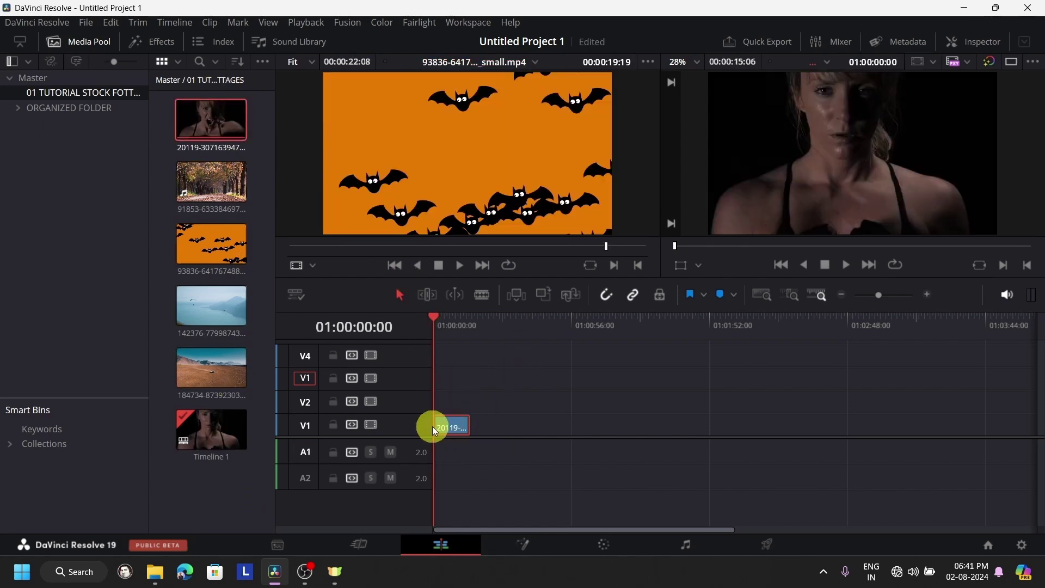
# Set the speed of the 20119 clip on V1 to 385% and play back the sped-up clip
pyautogui.rightClick(450, 423)
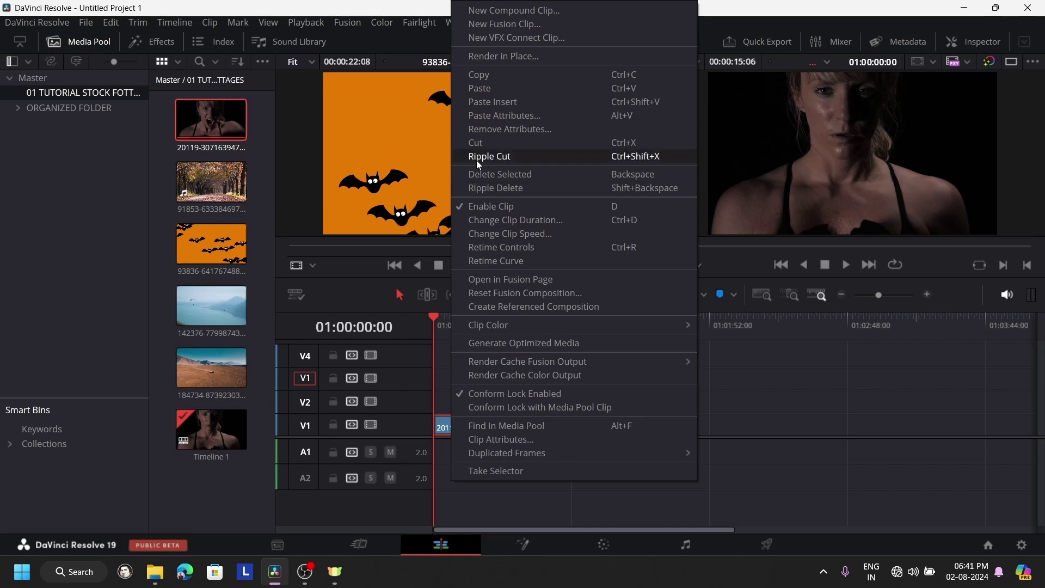
pyautogui.click(504, 235)
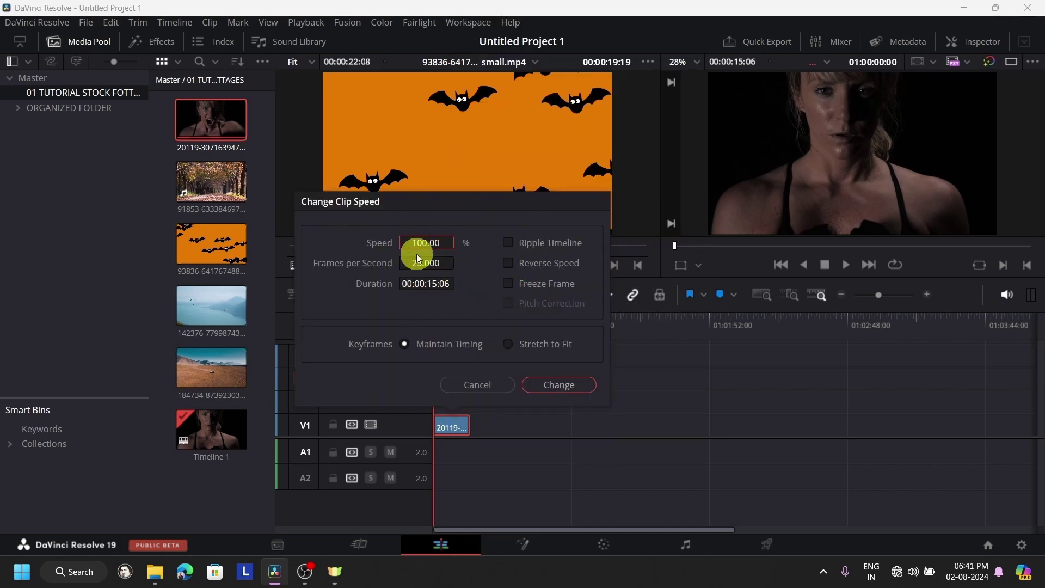
pyautogui.moveTo(415, 242); pyautogui.dragTo(615, 233)
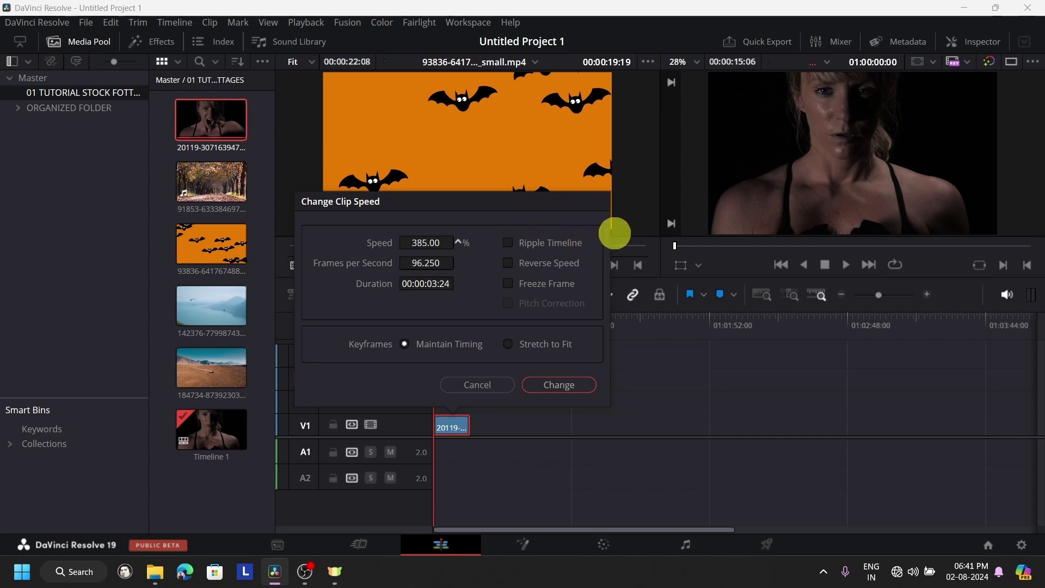
pyautogui.click(560, 384)
pyautogui.click(892, 295)
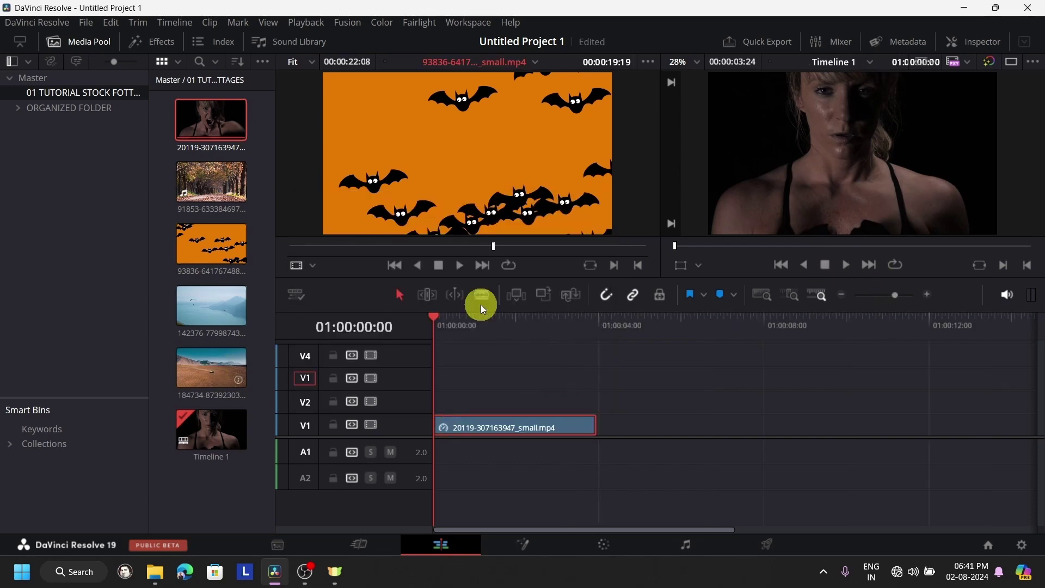
pyautogui.click(846, 266)
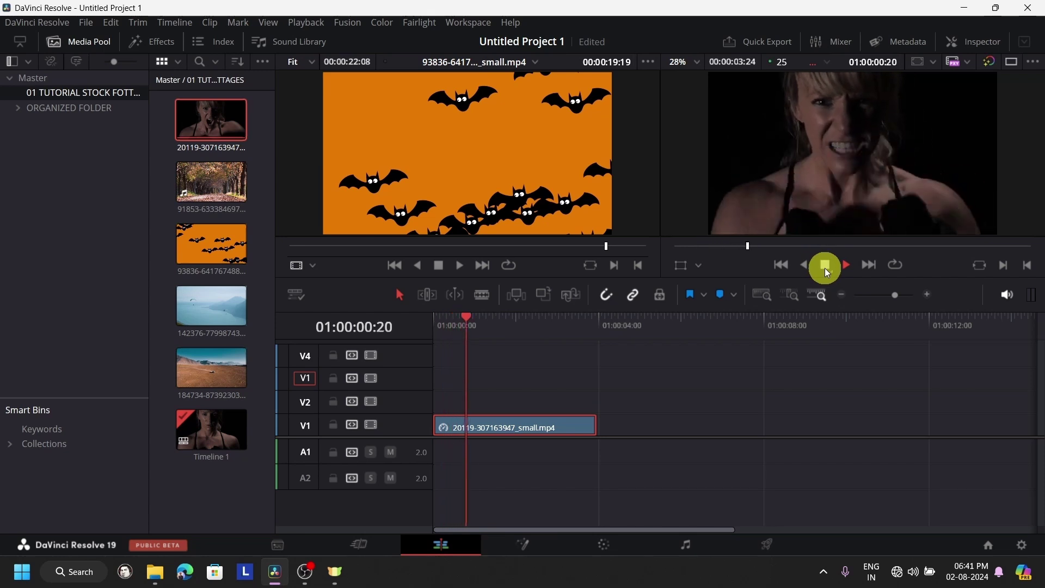
pyautogui.click(824, 268)
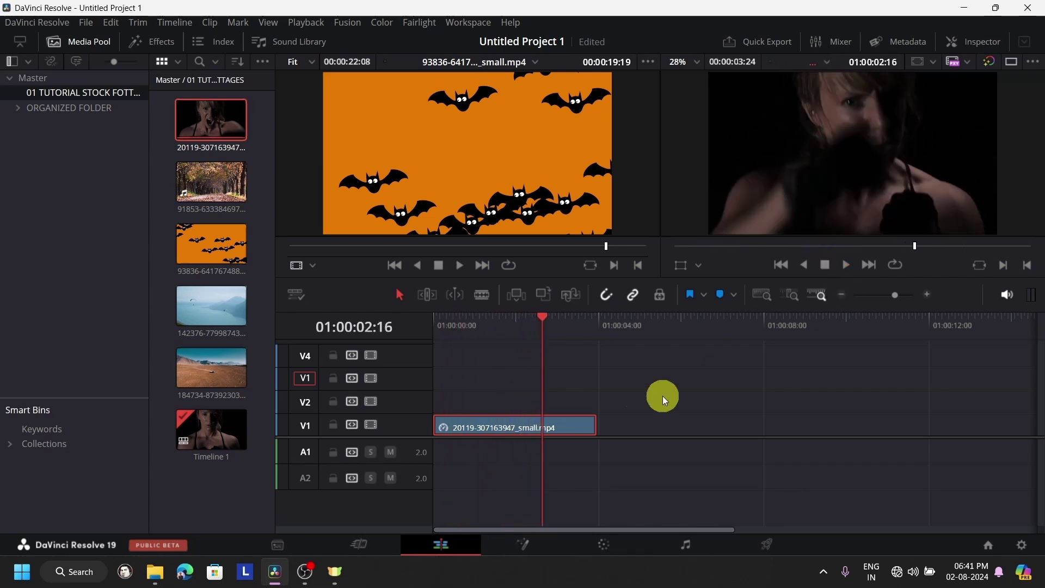
# Show only the timeline viewer and replace the 20119 clip with the 93836 clip at the start of V1
pyautogui.hotkey('ctrl', 'z')
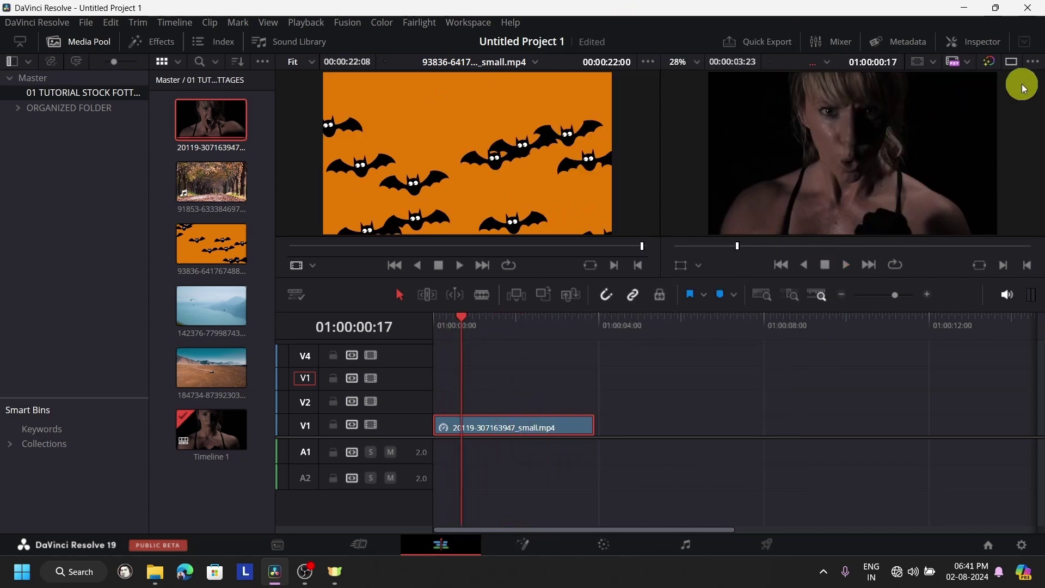
pyautogui.click(1019, 66)
pyautogui.hotkey('ctrl', 'z')
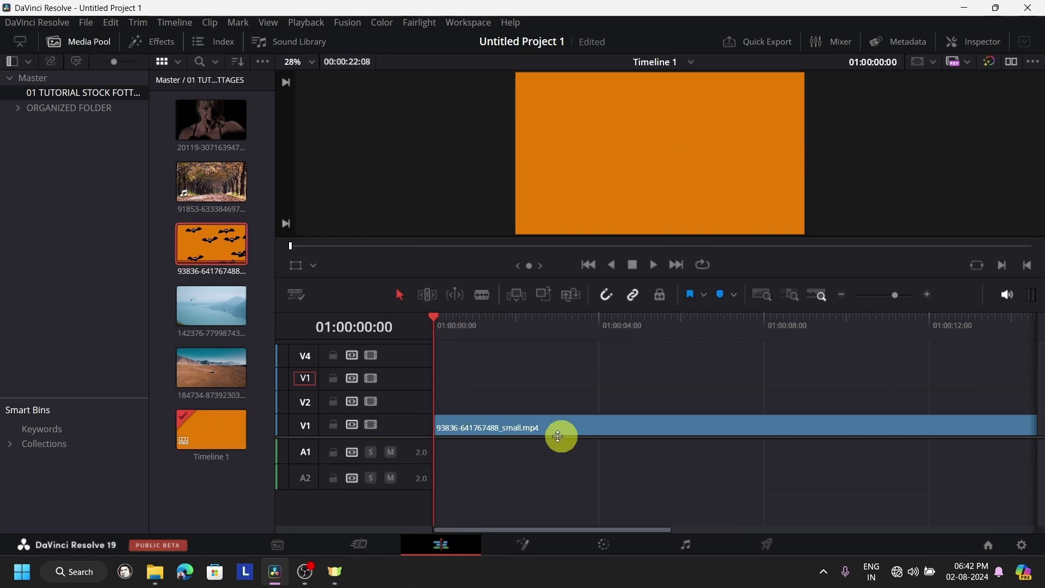
# Play the 93836 clip from its beginning and again from near its end
pyautogui.scroll(-3, 569, 381)
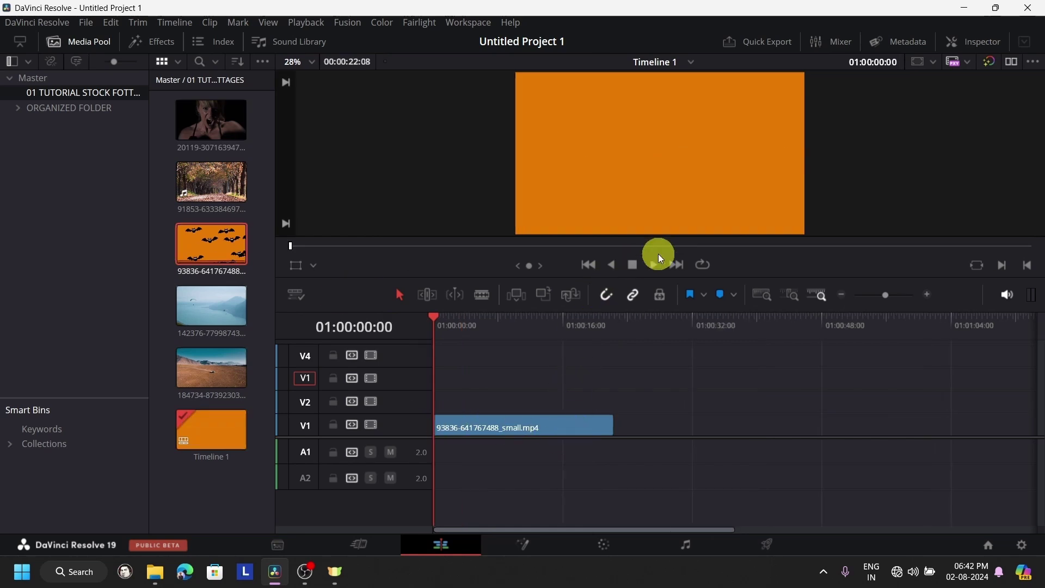
pyautogui.click(647, 268)
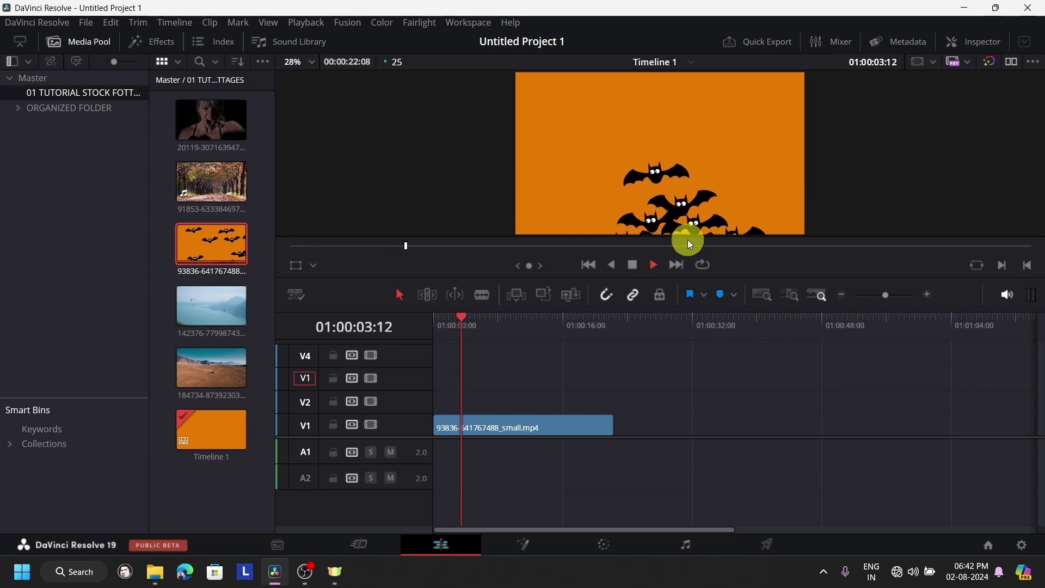
pyautogui.click(602, 328)
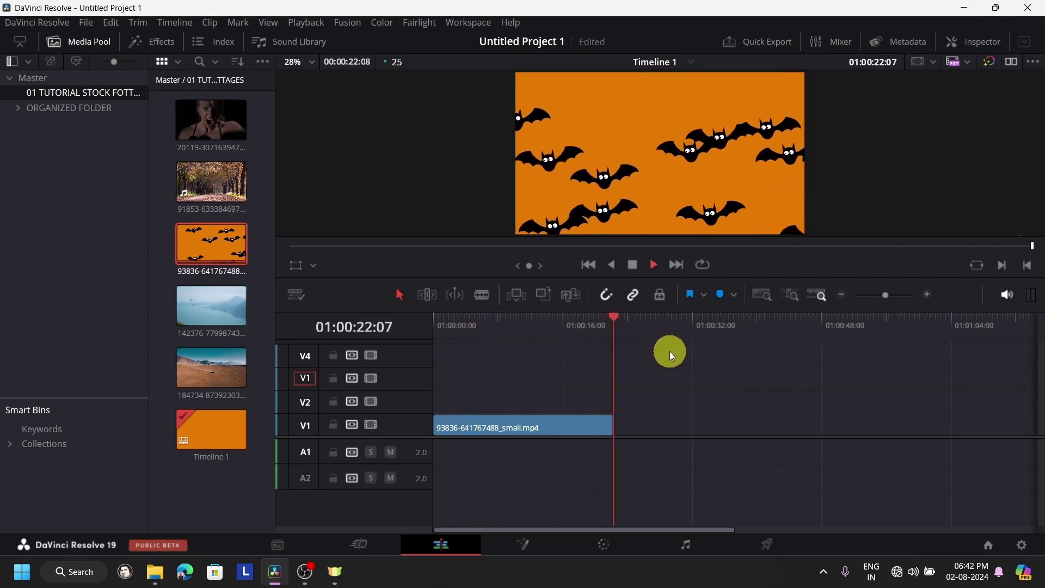
# Reverse the 93836 clip and set its speed to -180%
pyautogui.click(576, 422)
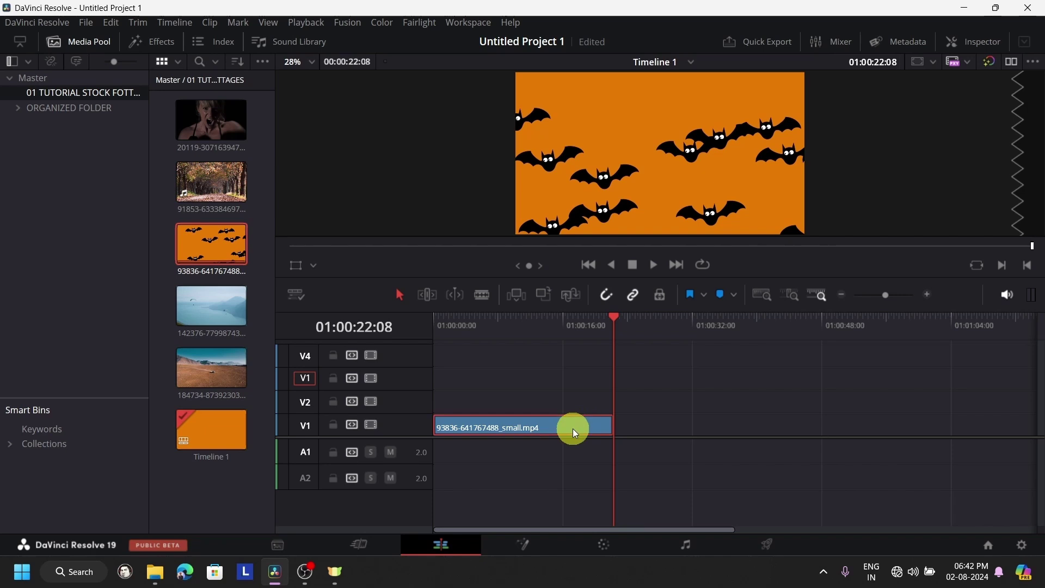
pyautogui.rightClick(572, 429)
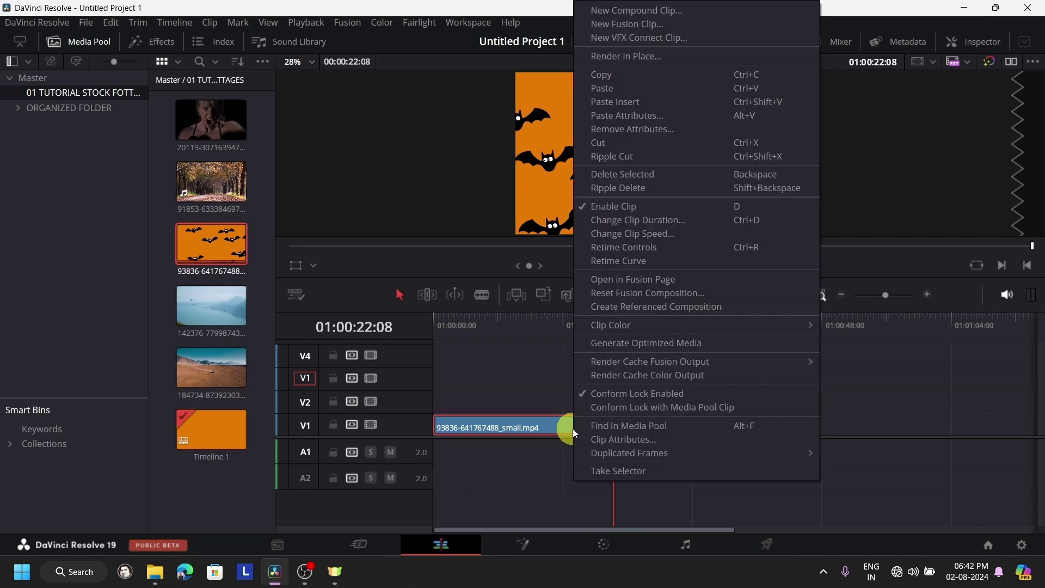
pyautogui.click(630, 234)
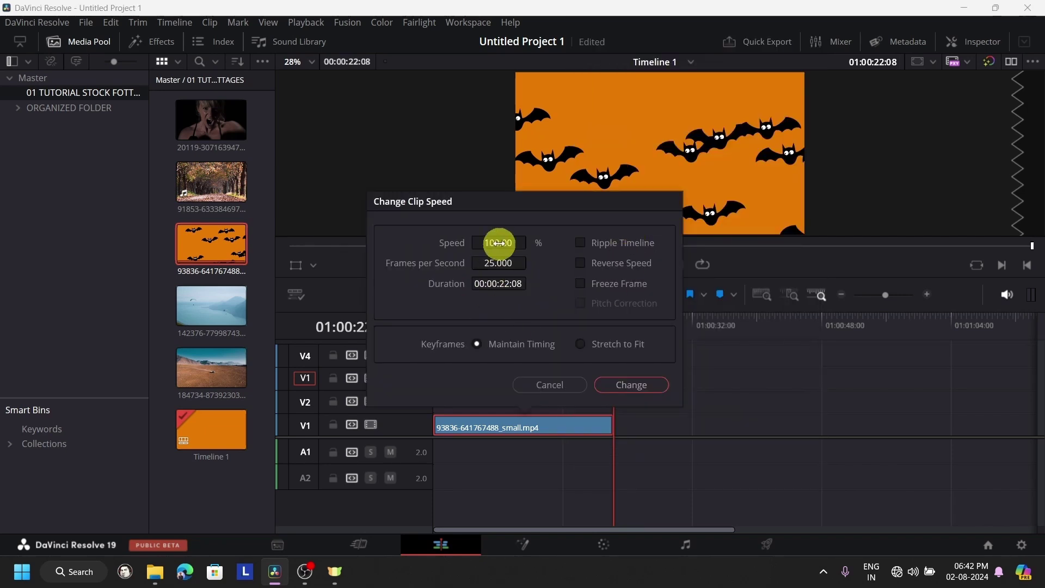
pyautogui.click(580, 263)
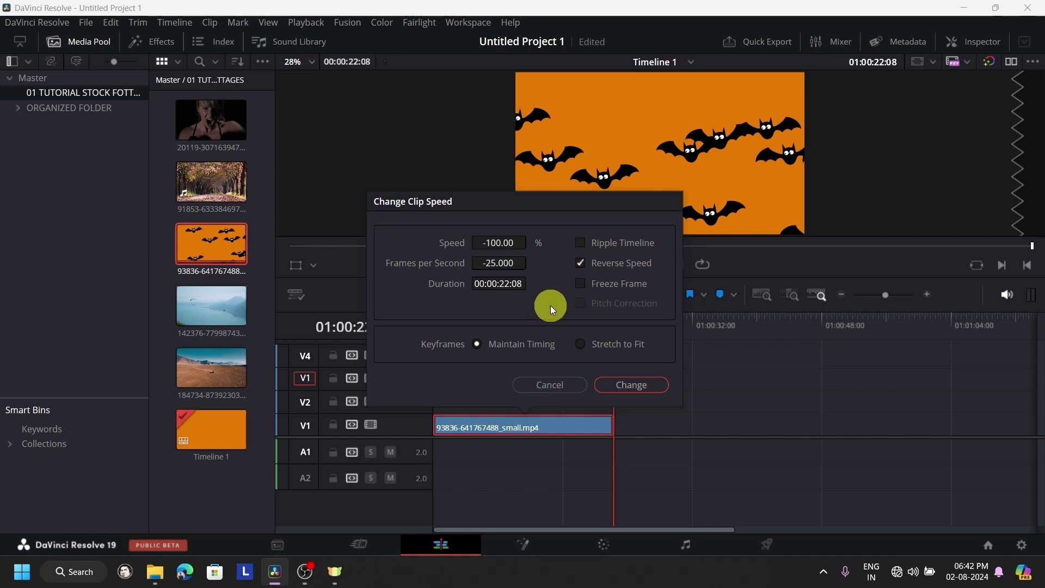
pyautogui.moveTo(497, 243); pyautogui.dragTo(443, 251)
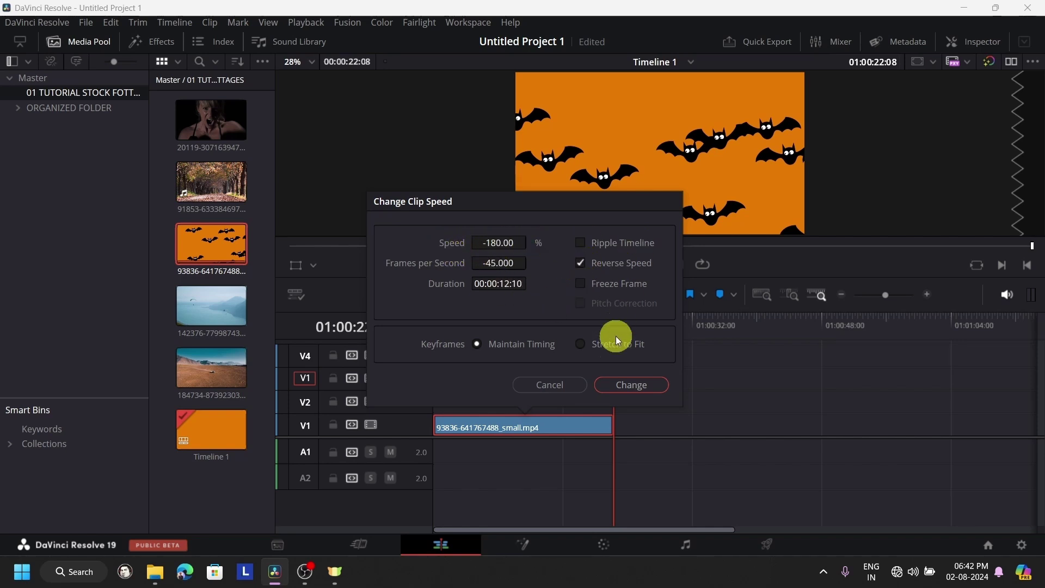
pyautogui.click(622, 386)
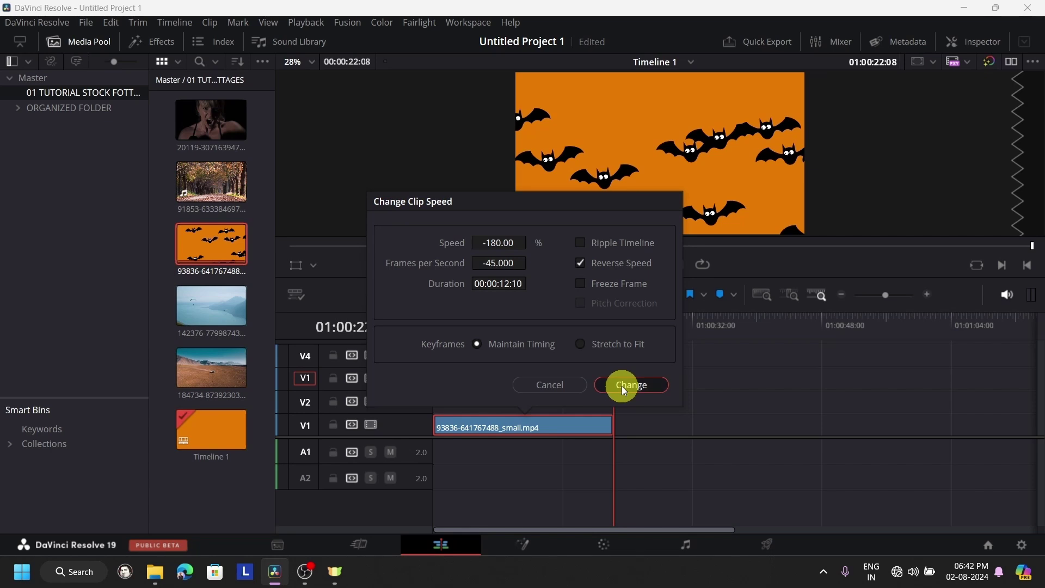
# Play the reversed 93836 clip from its start and again from near its end
pyautogui.moveTo(608, 329); pyautogui.dragTo(416, 359)
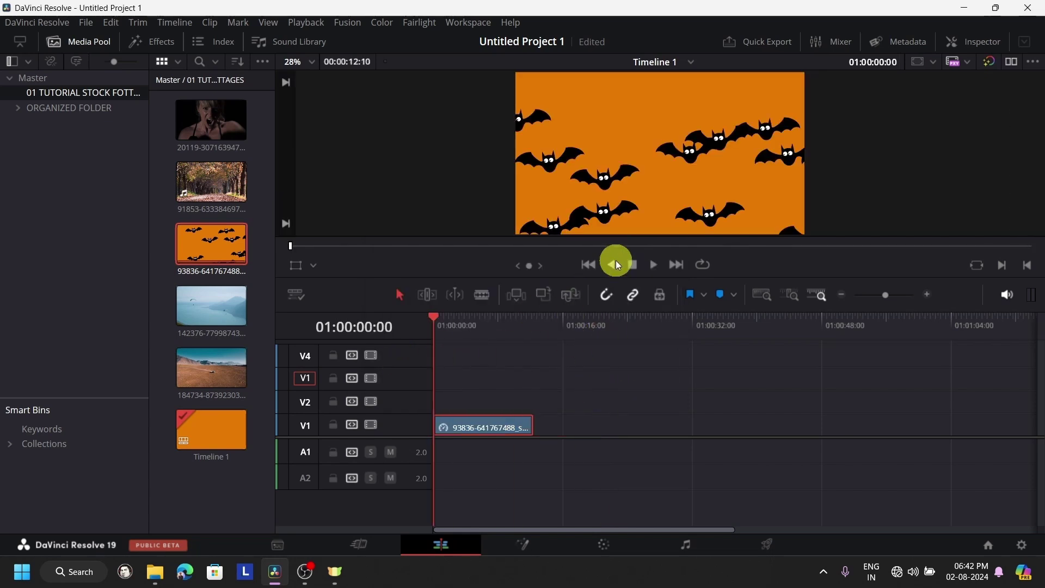
pyautogui.click(651, 264)
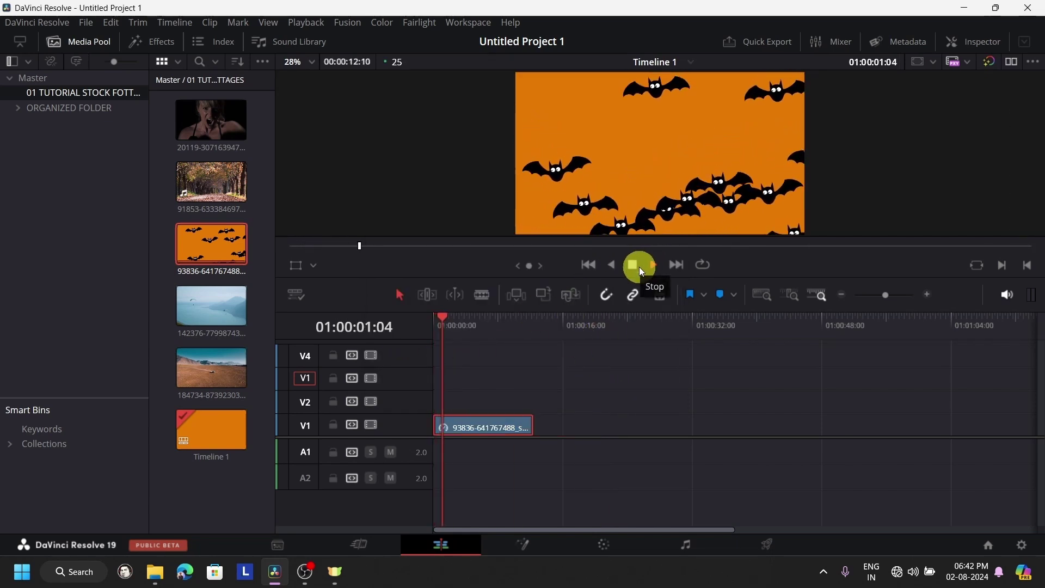
pyautogui.click(459, 347)
pyautogui.press('Home')
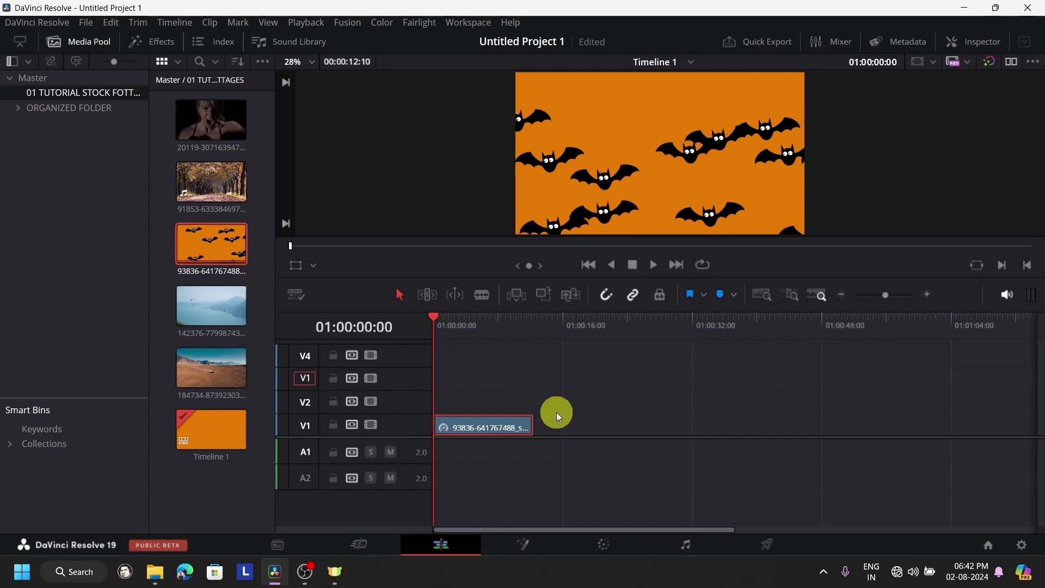
pyautogui.click(653, 266)
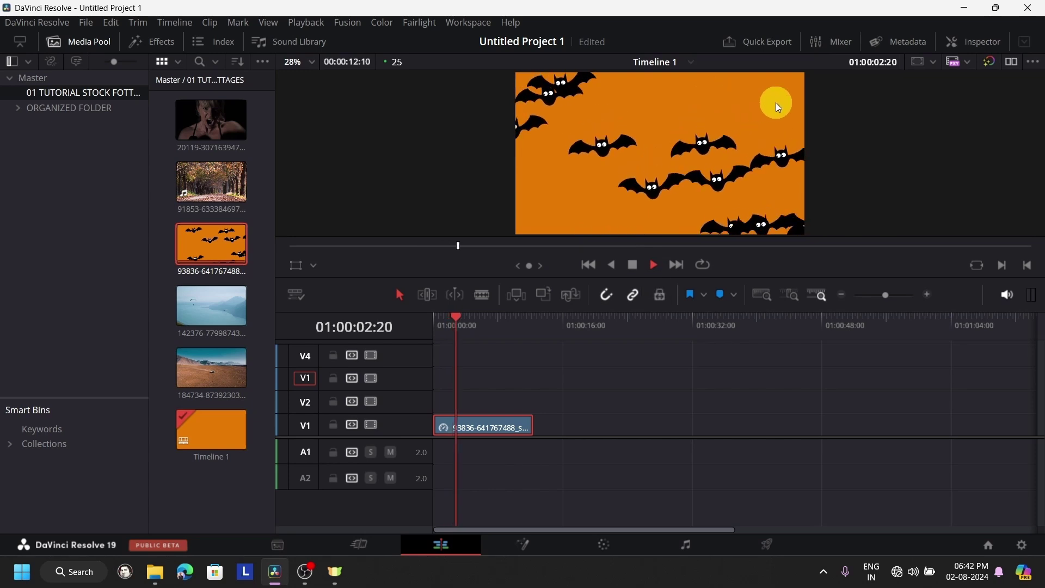
pyautogui.moveTo(527, 328); pyautogui.dragTo(518, 330)
pyautogui.click(650, 266)
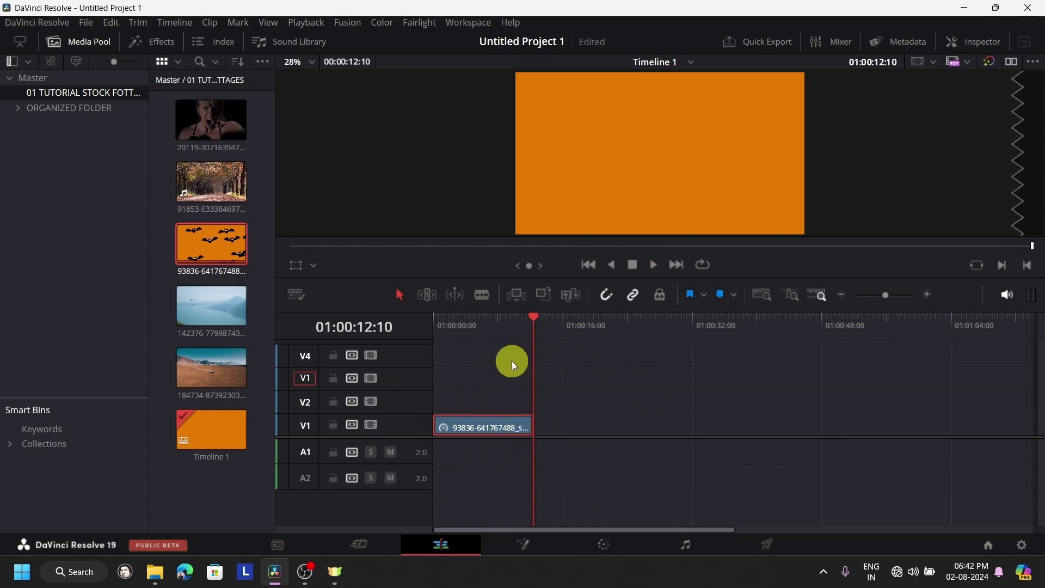
# Place the 91853 clip with its audio on V1 and A1, leaving a gap after the 93836 clip
pyautogui.moveTo(217, 182); pyautogui.dragTo(626, 457)
pyautogui.click(665, 330)
pyautogui.hotkey('shift', 'z')
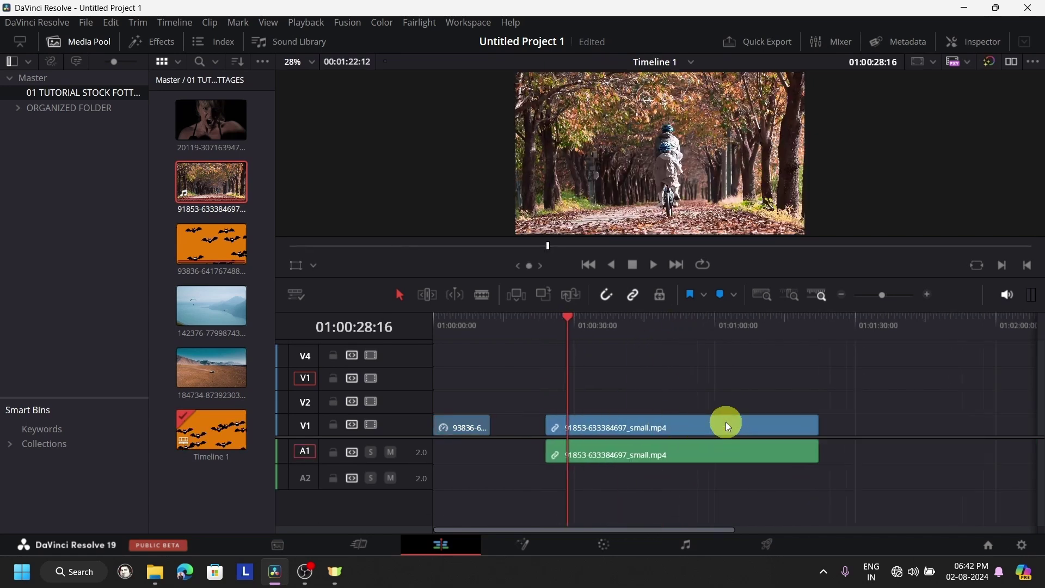
pyautogui.rightClick(658, 424)
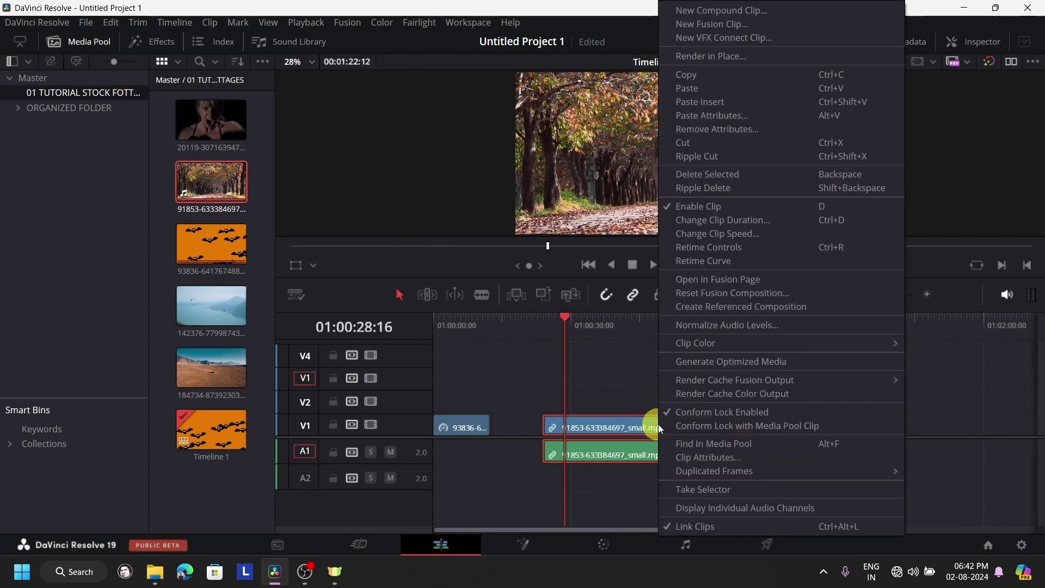
pyautogui.click(719, 233)
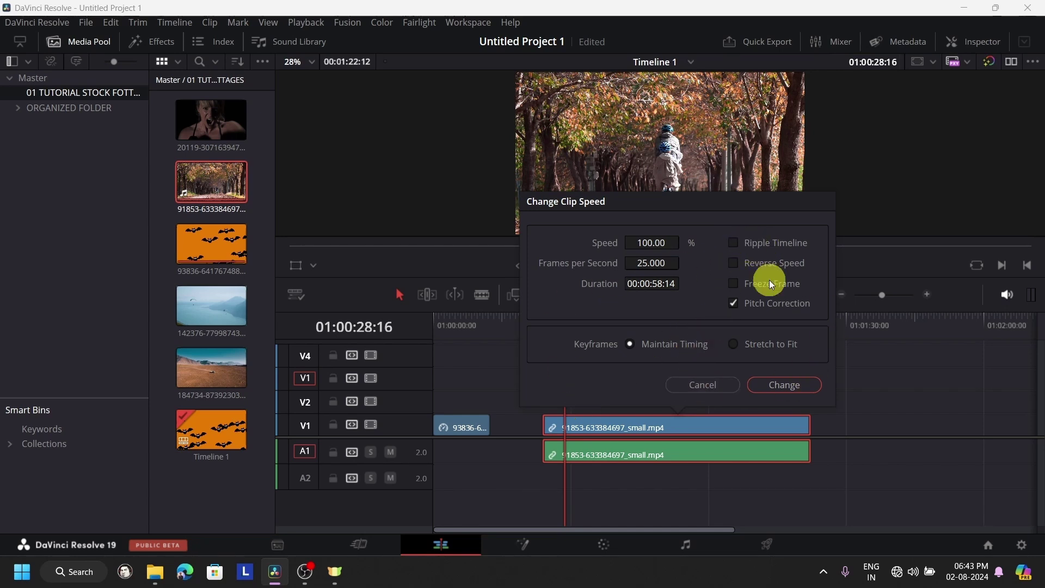
pyautogui.press('Escape')
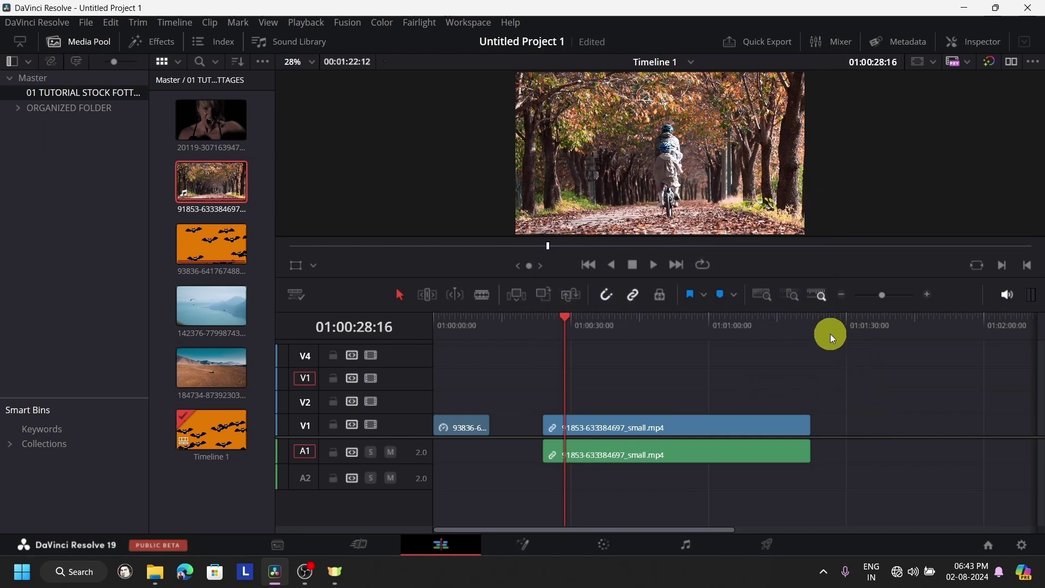
# Place the 142376 clip from the media pool on V1 directly after the 91853 clip
pyautogui.click(819, 324)
pyautogui.moveTo(212, 305); pyautogui.dragTo(860, 430)
# Set the speed of the 91853 clip to 232% with Ripple Timeline off
pyautogui.click(663, 428)
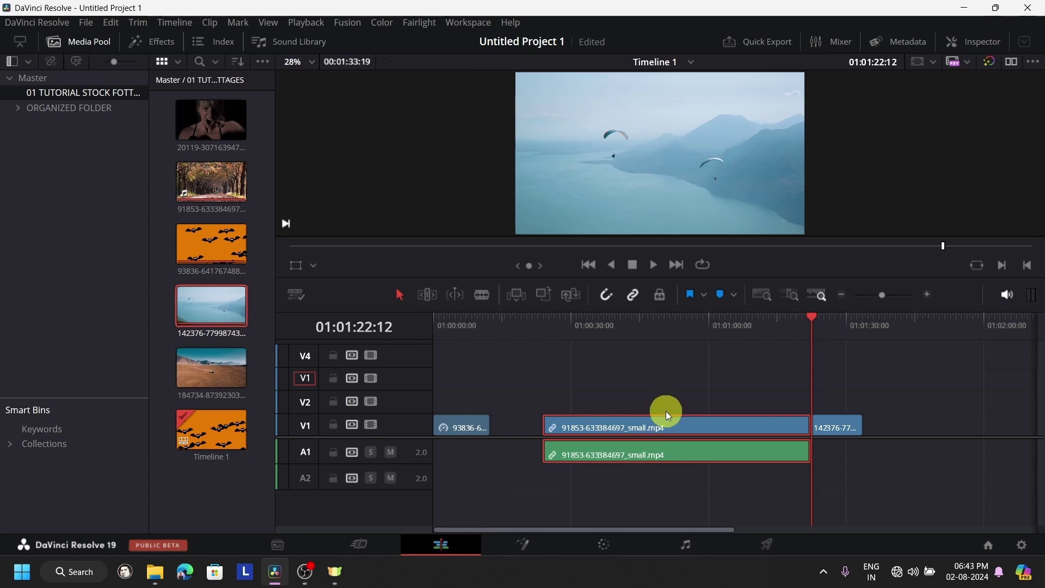
pyautogui.rightClick(671, 424)
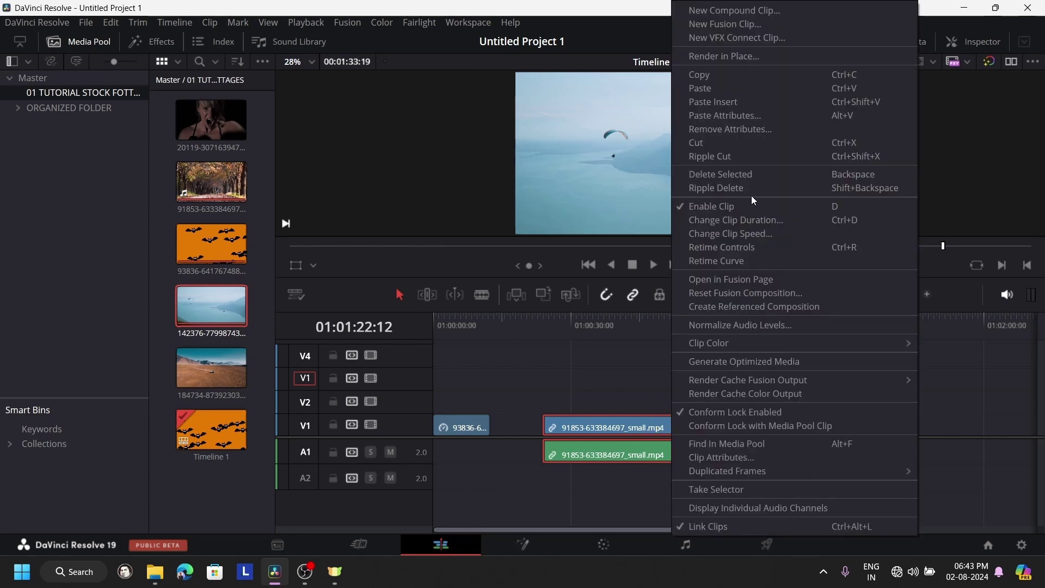
pyautogui.click(751, 233)
pyautogui.moveTo(653, 245); pyautogui.dragTo(717, 398)
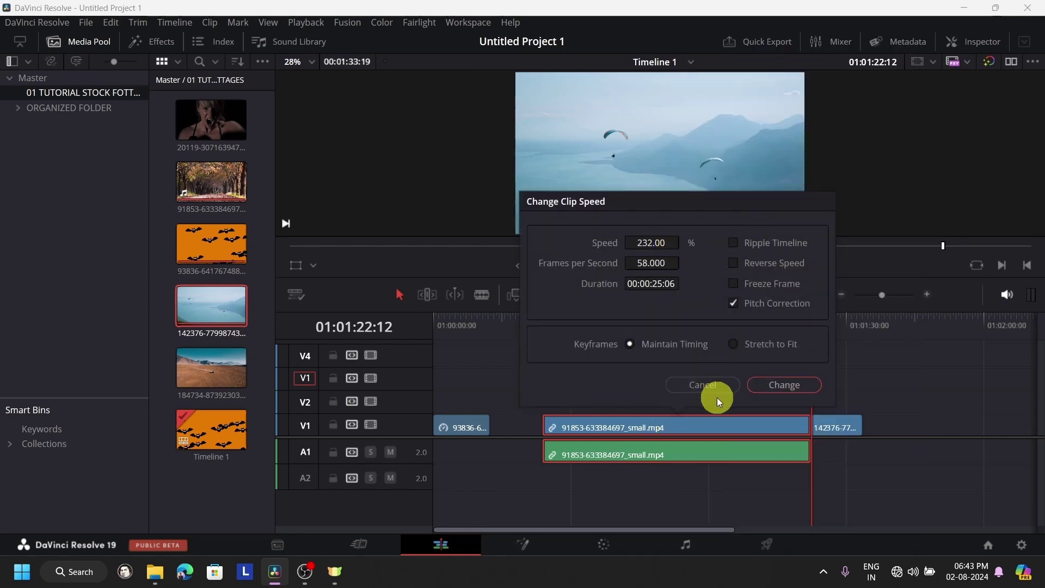
pyautogui.click(791, 383)
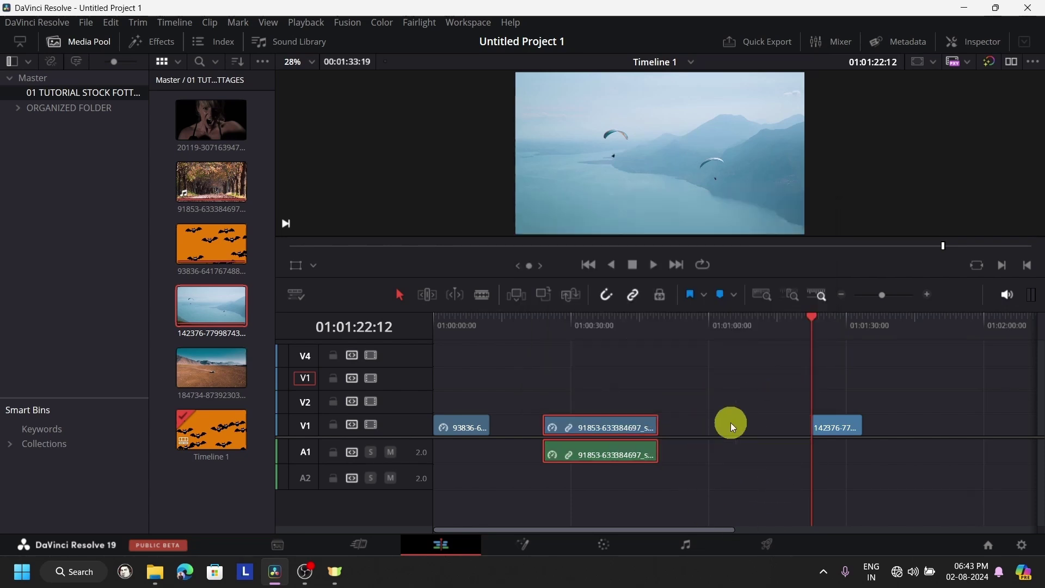
# Set the speed of the 91853 clip to 198% with Ripple Timeline on and play it from near its start
pyautogui.rightClick(641, 427)
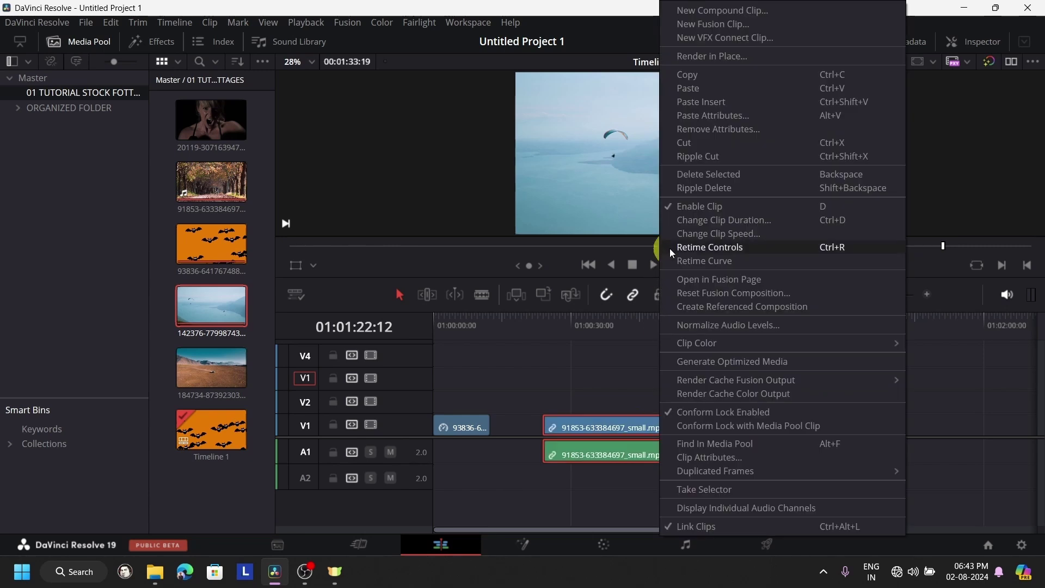
pyautogui.click(706, 234)
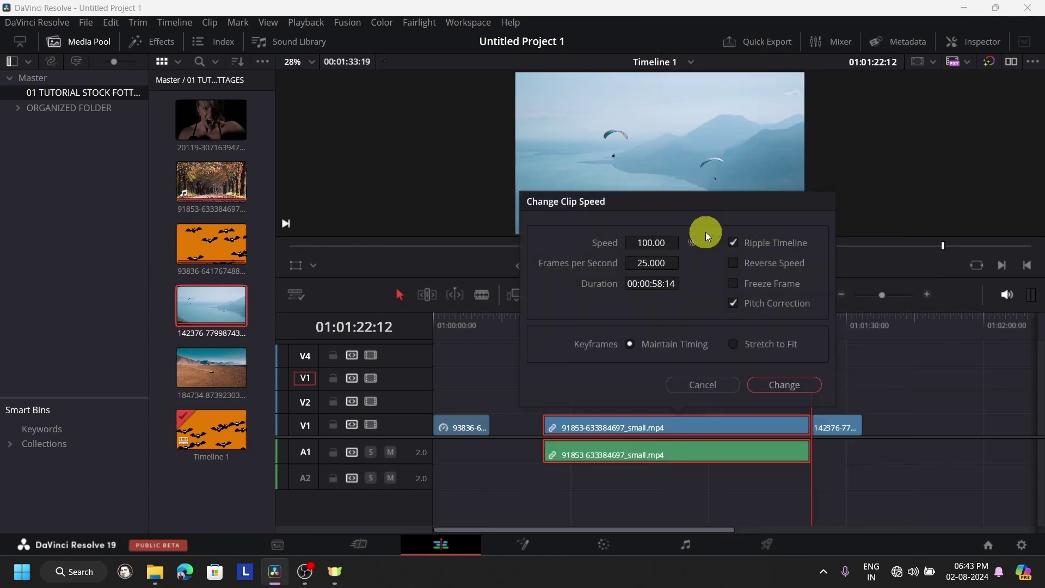
pyautogui.moveTo(656, 245); pyautogui.dragTo(719, 242)
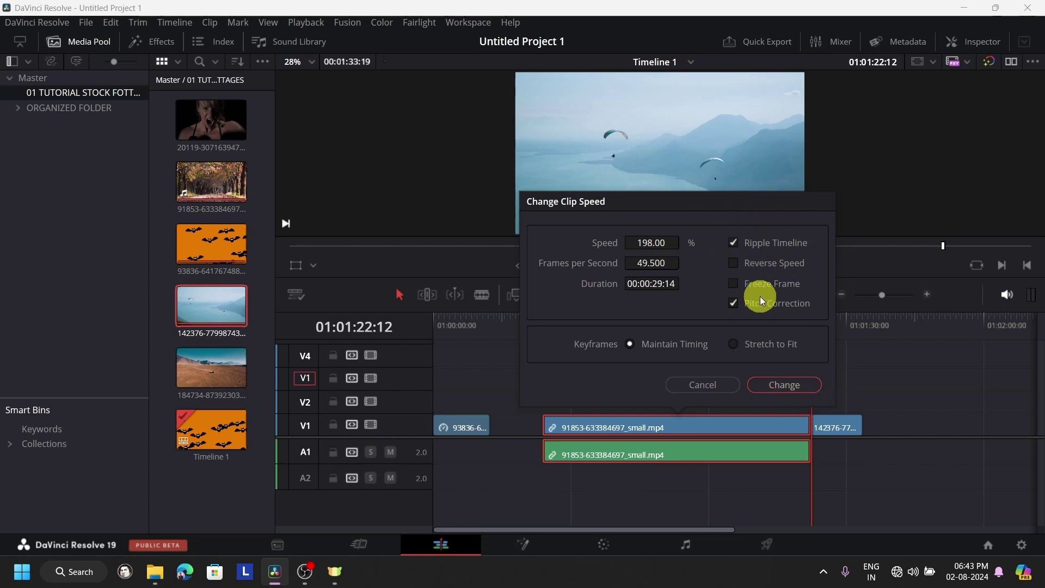
pyautogui.click(790, 385)
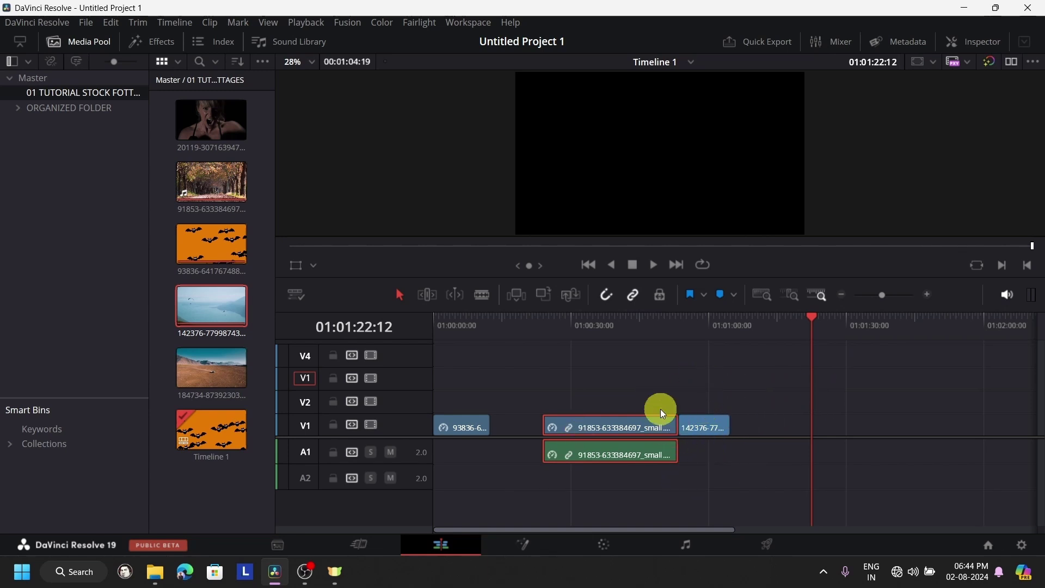
pyautogui.click(551, 341)
pyautogui.click(654, 265)
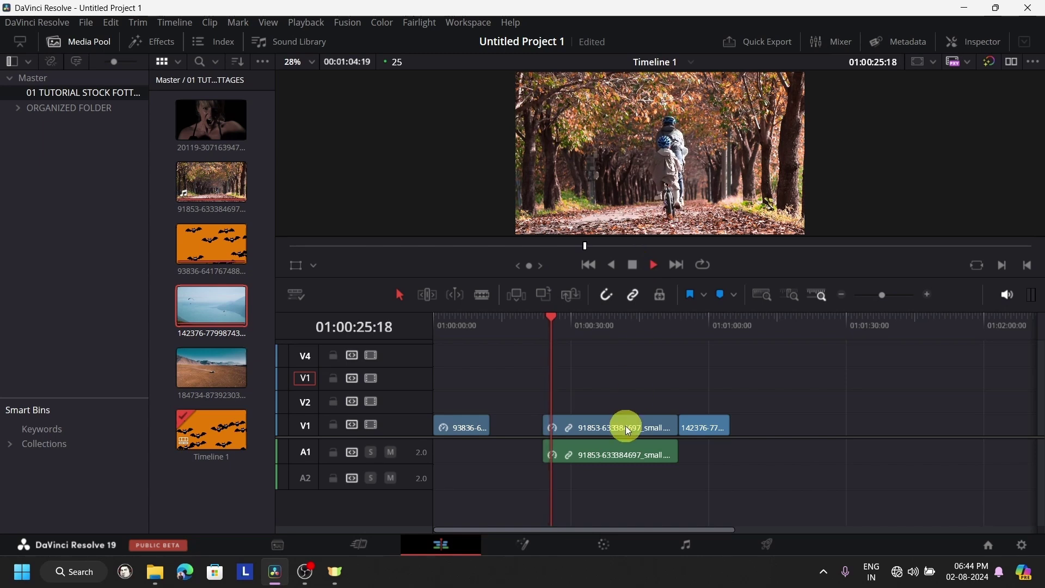
# Review playback at the start of the 142376 clip and inspect the clip speed settings of the 91853 clip
pyautogui.click(688, 326)
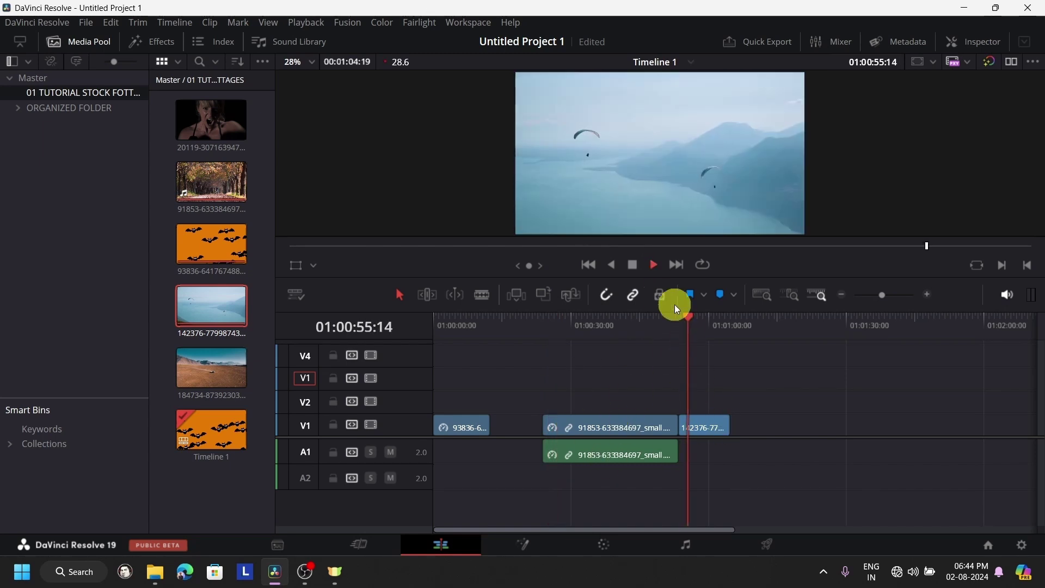
pyautogui.click(631, 265)
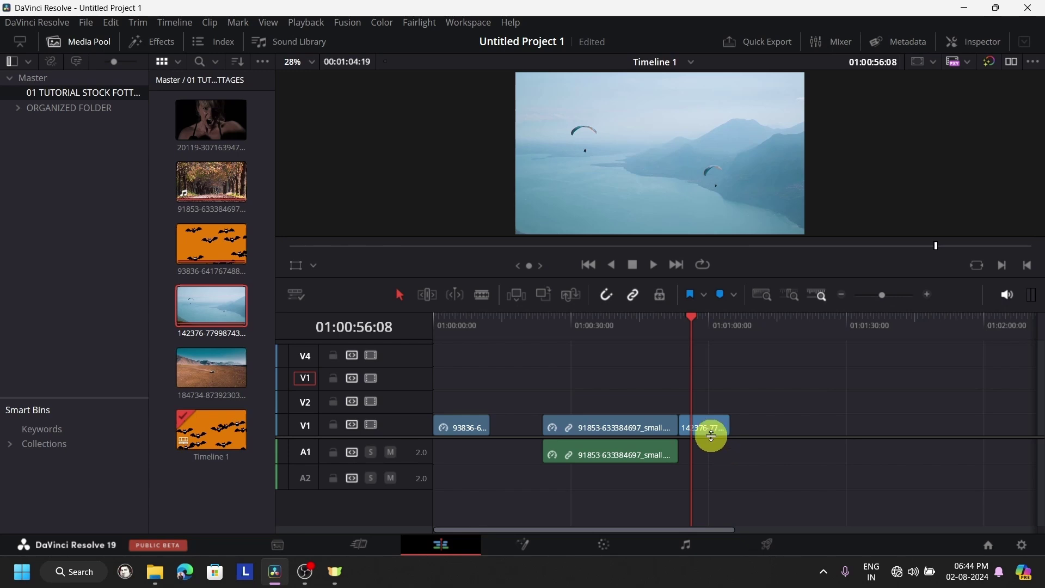
pyautogui.click(606, 370)
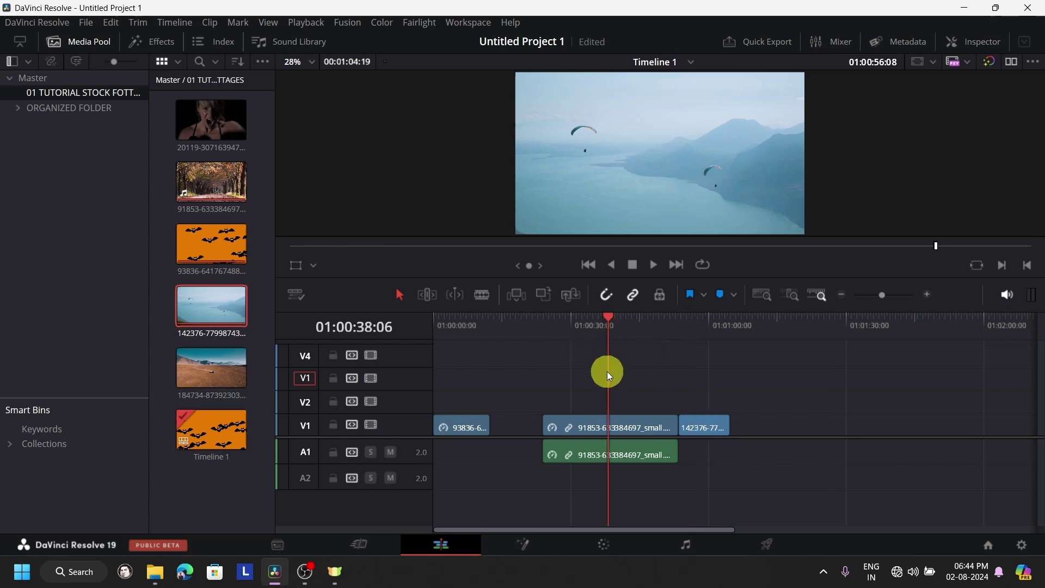
pyautogui.click(614, 417)
pyautogui.rightClick(614, 416)
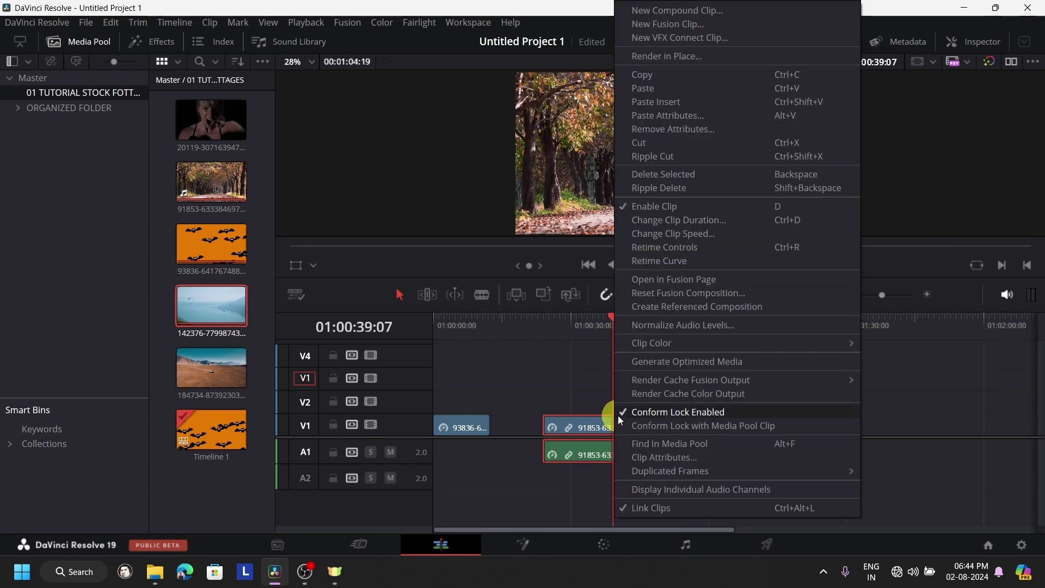
pyautogui.click(685, 232)
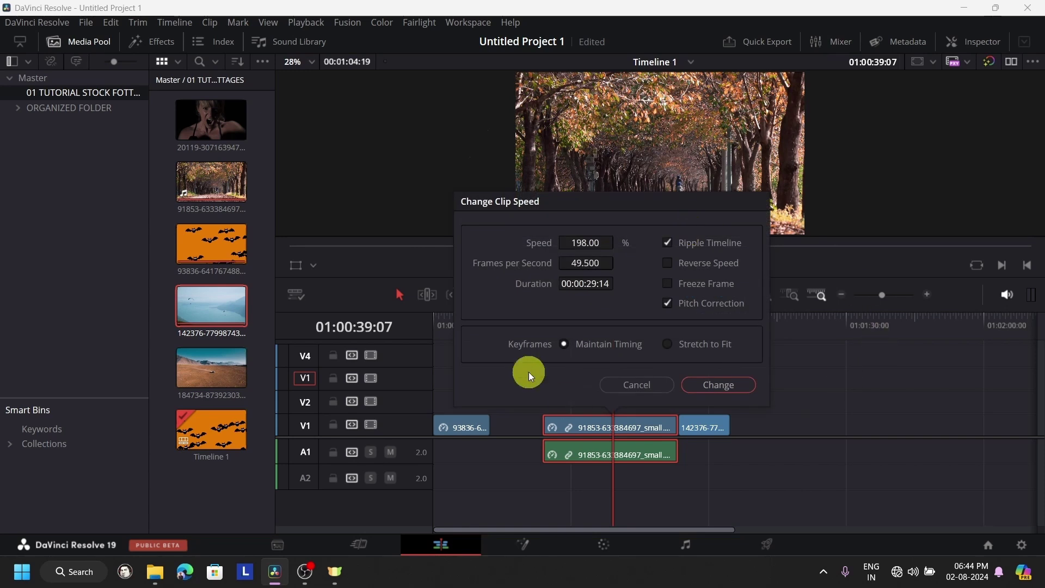
pyautogui.click(635, 385)
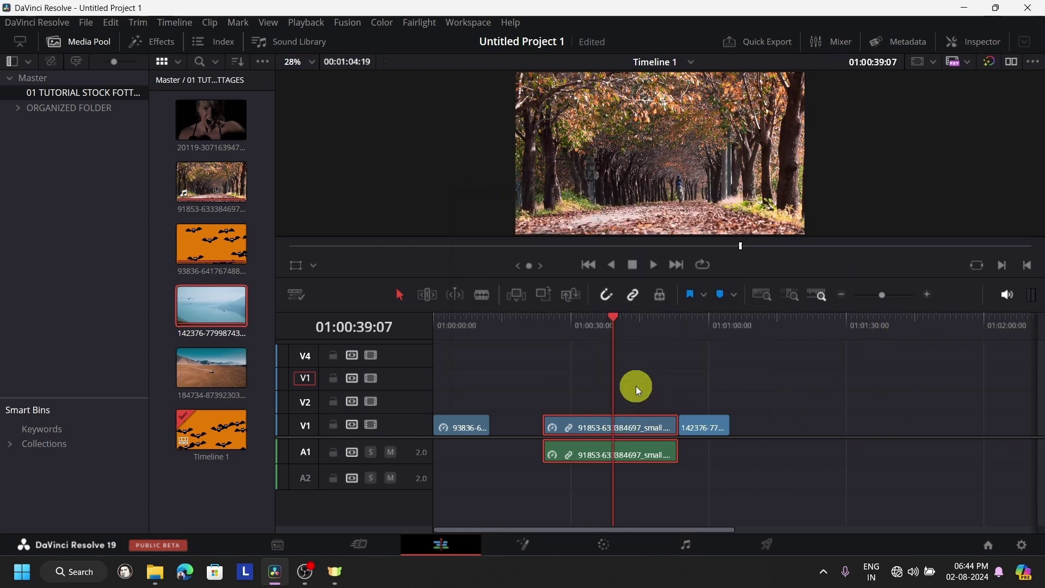
# Split the 142376 clip one frame before its end, at 01:01:04:18
pyautogui.scroll(2, 876, 461)
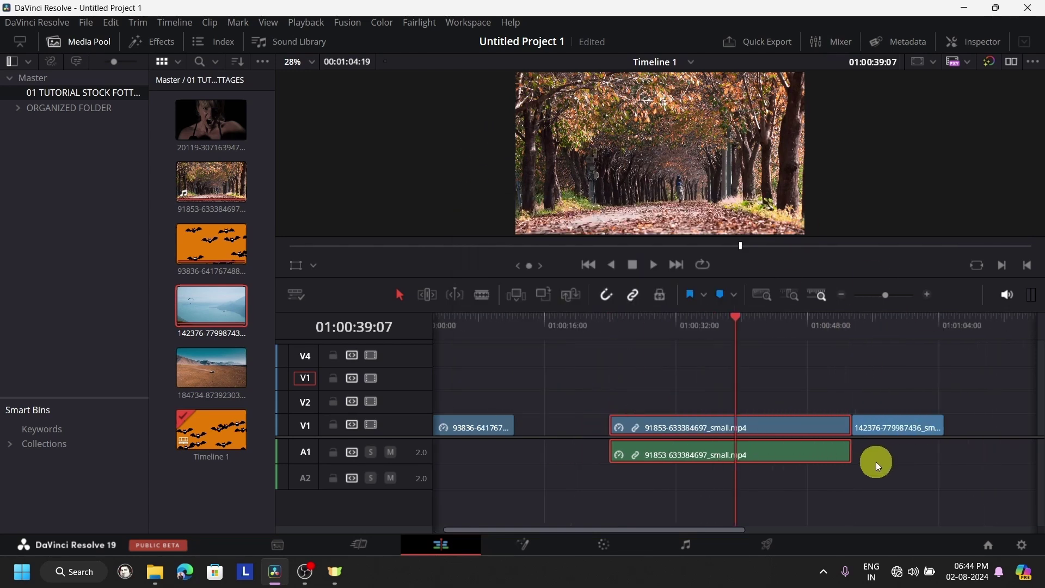
pyautogui.scroll(-3, 876, 462)
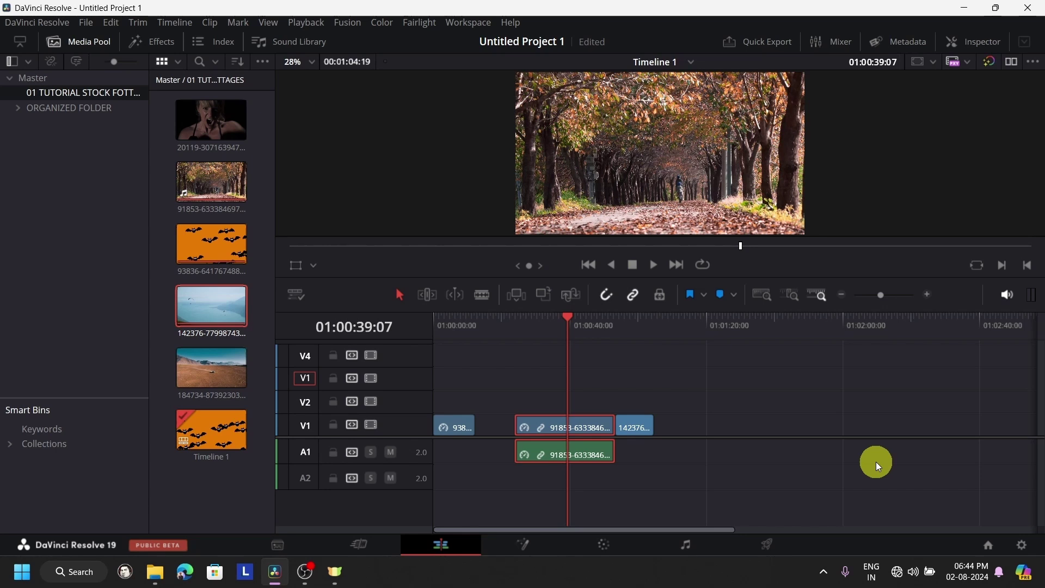
pyautogui.click(655, 335)
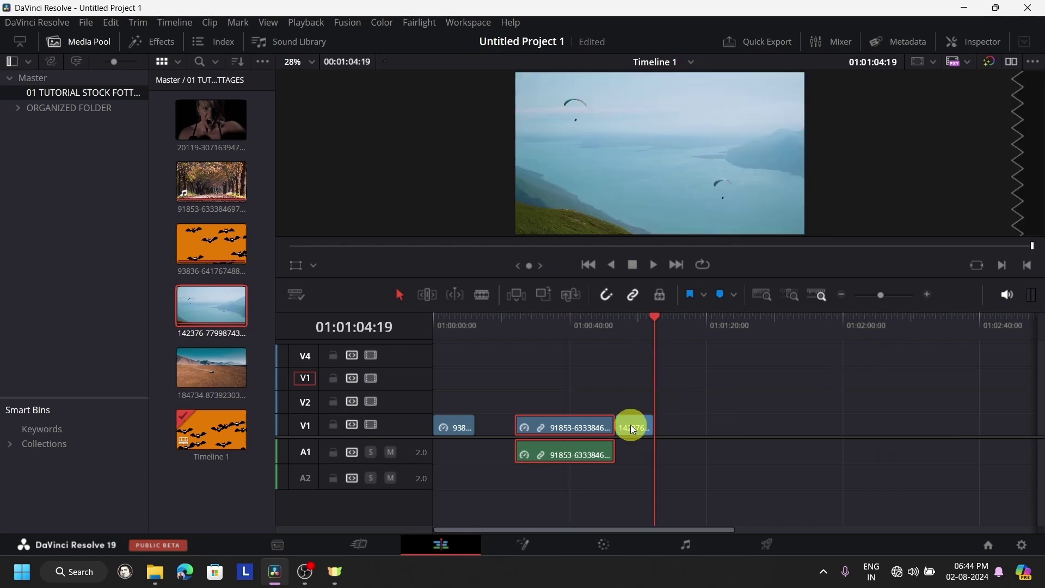
pyautogui.click(632, 425)
pyautogui.click(639, 328)
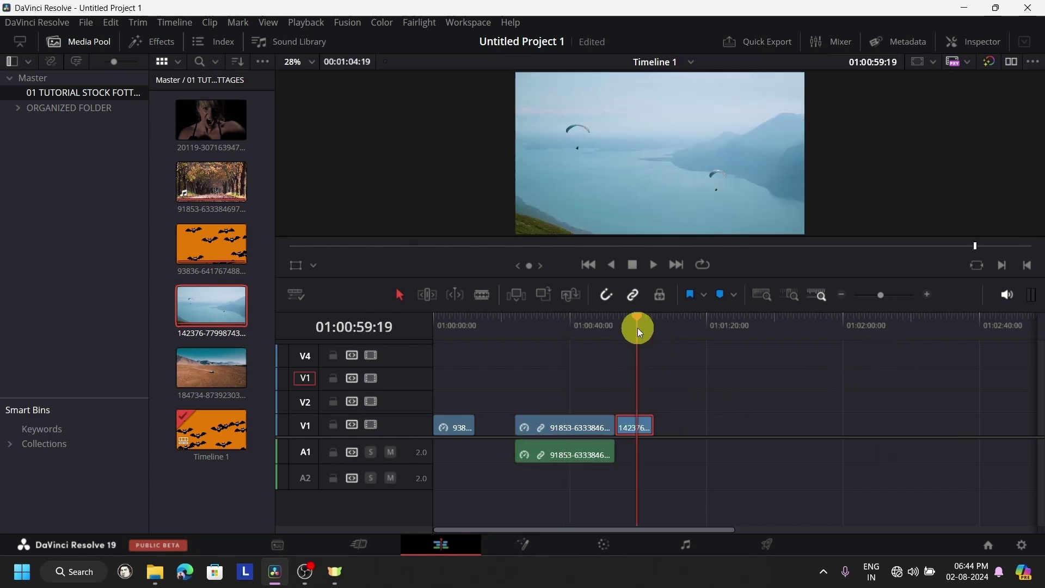
pyautogui.press('Up')
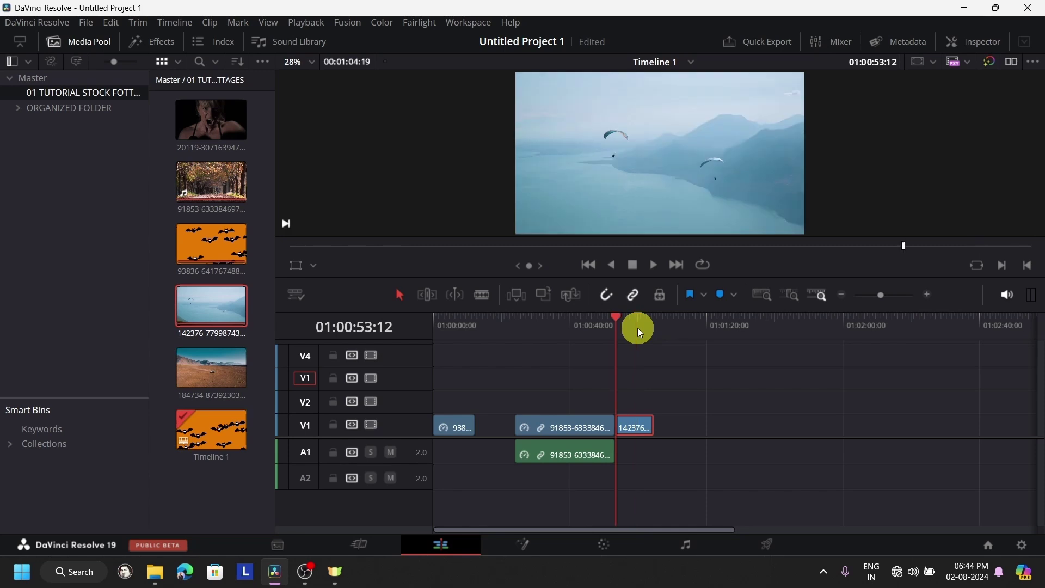
pyautogui.press('Down')
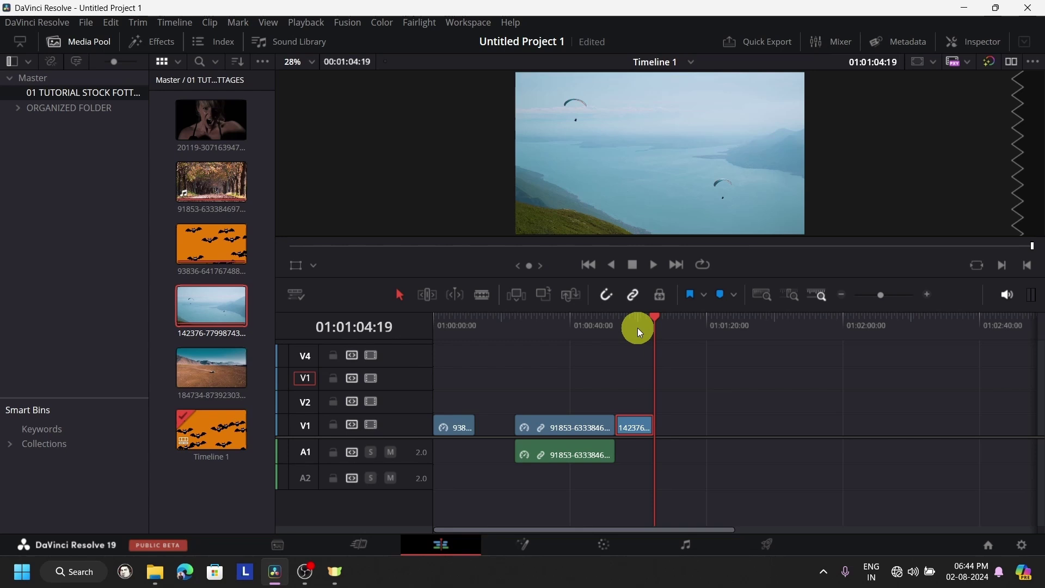
pyautogui.press('Left')
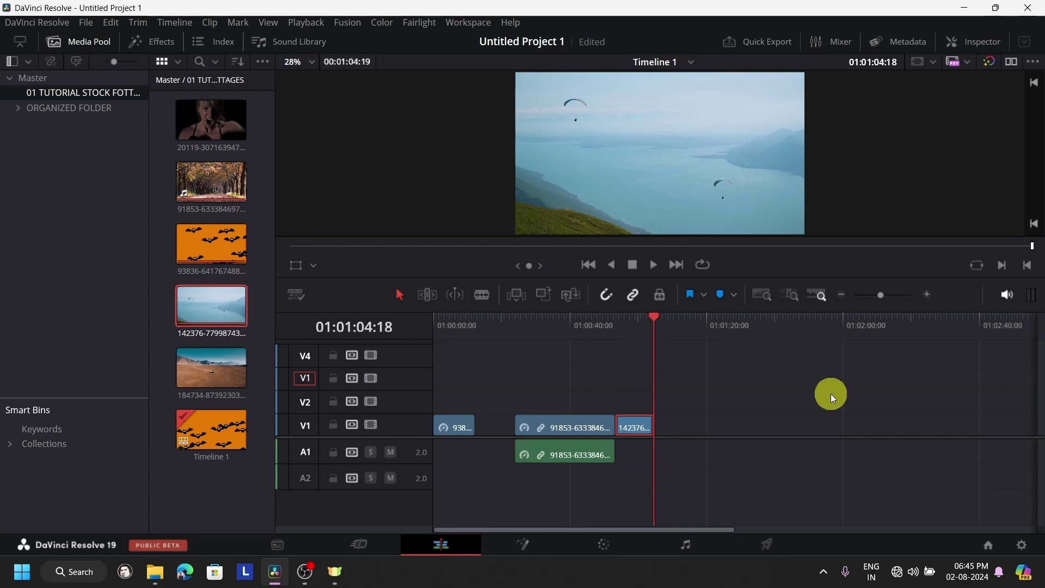
pyautogui.hotkey('ctrl', '=')
pyautogui.hotkey('ctrl', '=')
pyautogui.hotkey('ctrl', '=')
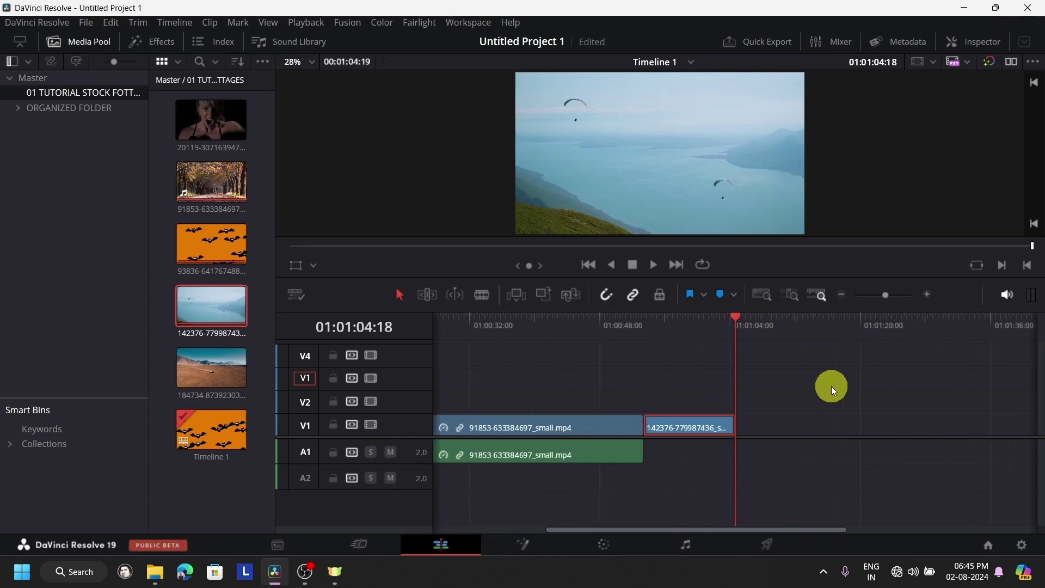
pyautogui.hotkey('ctrl', '=')
pyautogui.hotkey('ctrl', '=')
pyautogui.hotkey('ctrl', '=')
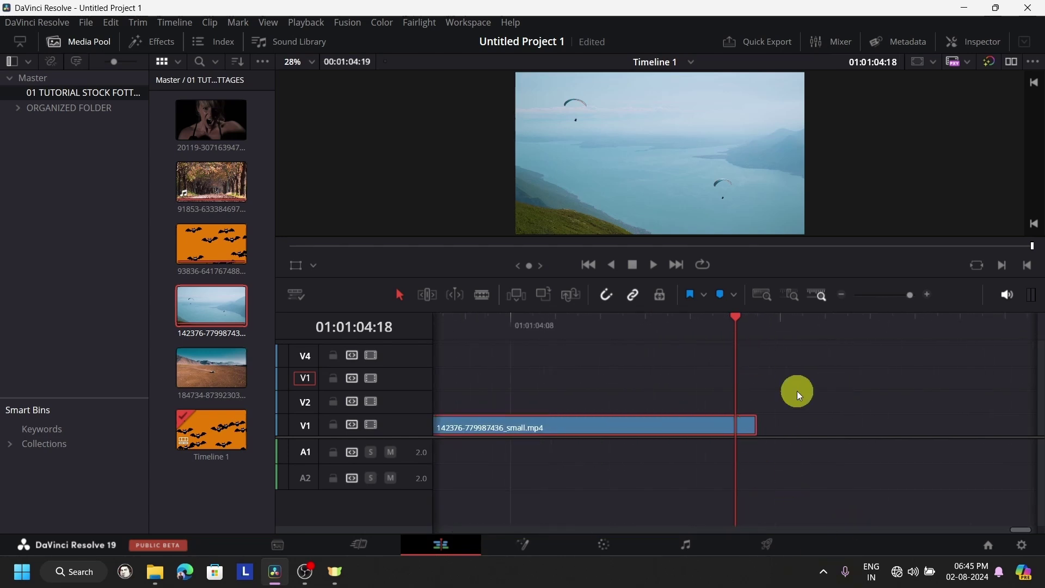
pyautogui.hotkey('ctrl', 'b')
# Turn the separated last frame of the 142376 clip into a freeze frame through its clip speed settings
pyautogui.click(752, 425)
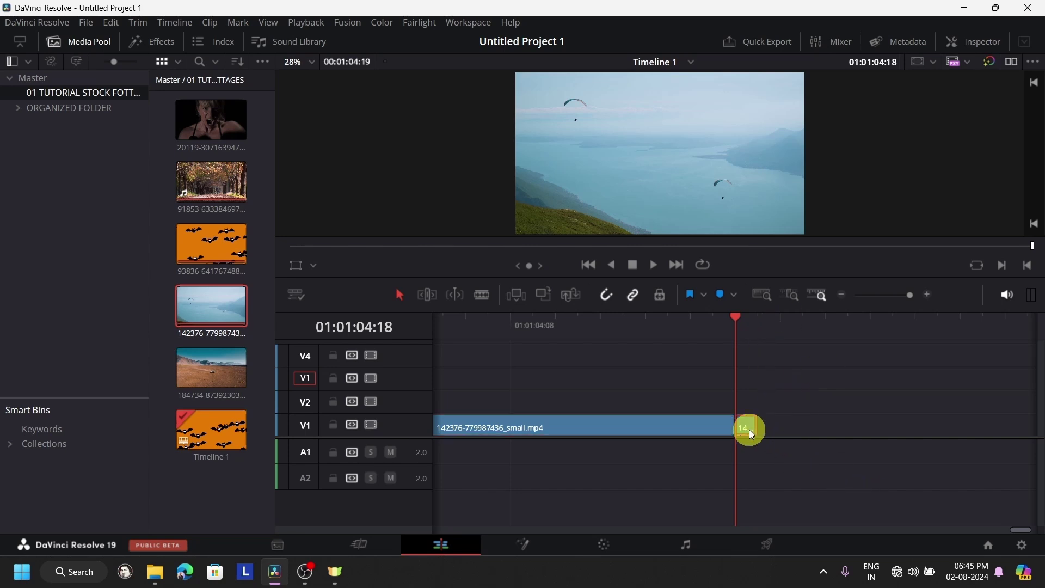
pyautogui.rightClick(750, 431)
pyautogui.click(840, 234)
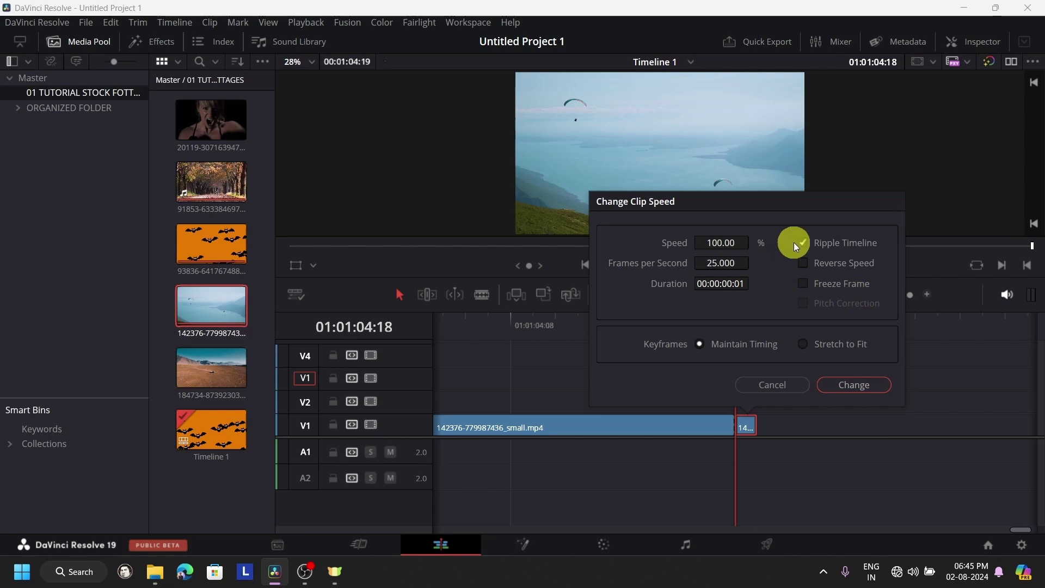
pyautogui.click(804, 284)
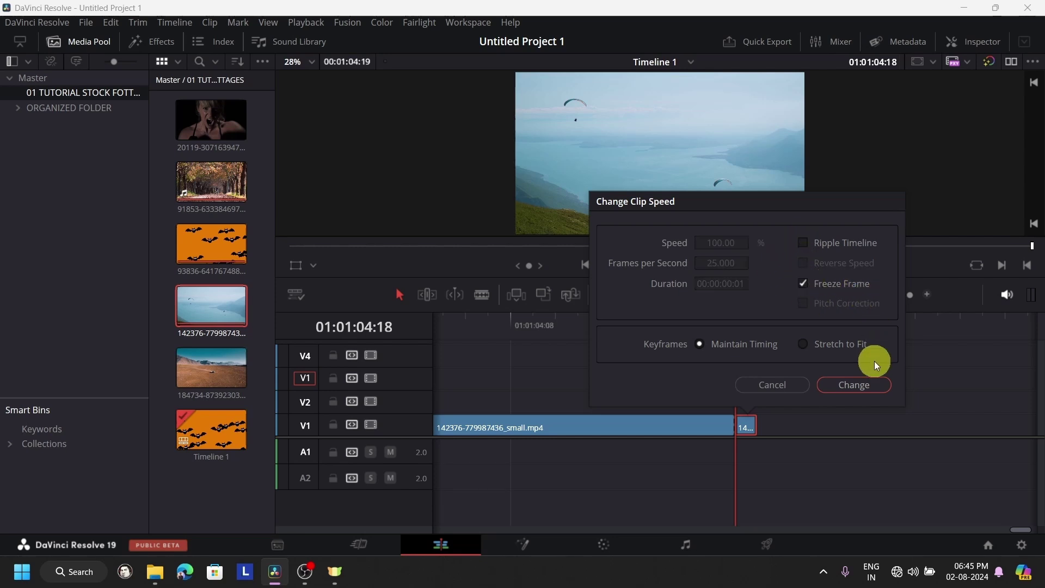
pyautogui.click(856, 384)
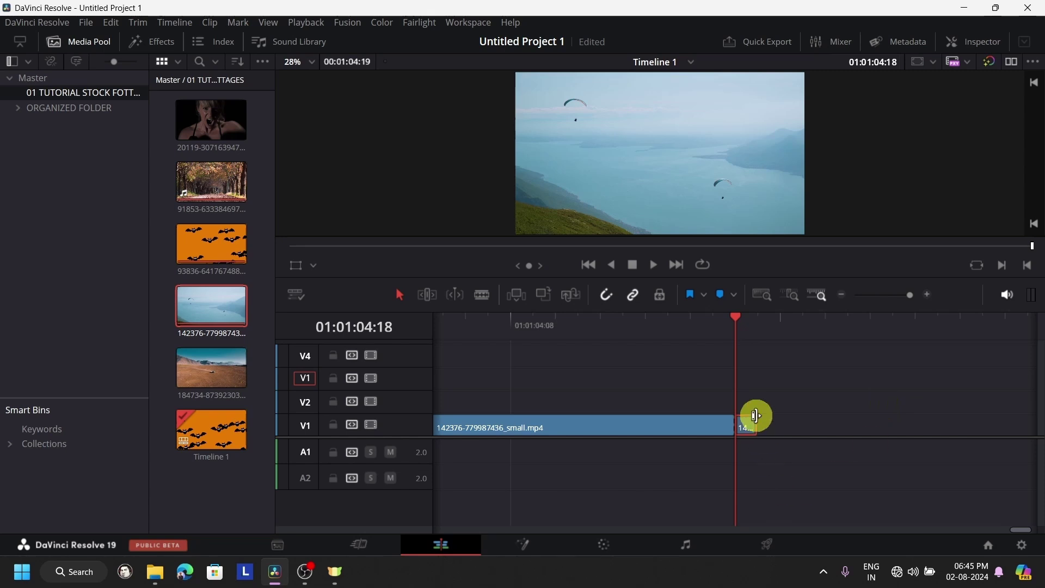
# Extend the end of the freeze-frame clip to about 01:01:05:15 and scrub through the held image
pyautogui.moveTo(755, 428); pyautogui.dragTo(921, 441)
pyautogui.moveTo(631, 328); pyautogui.dragTo(728, 364)
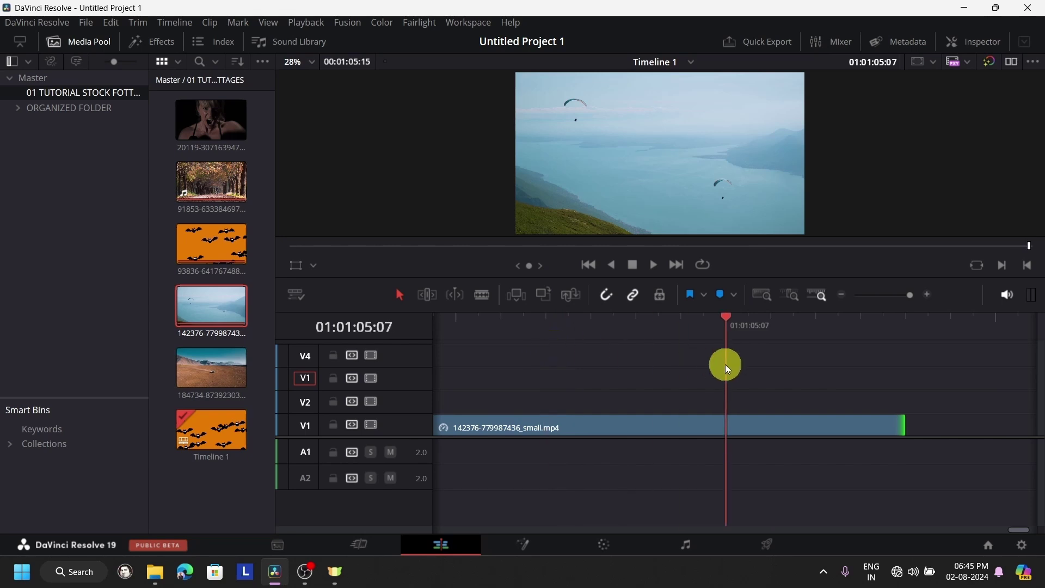
pyautogui.press('Up')
pyautogui.moveTo(460, 329); pyautogui.dragTo(678, 355)
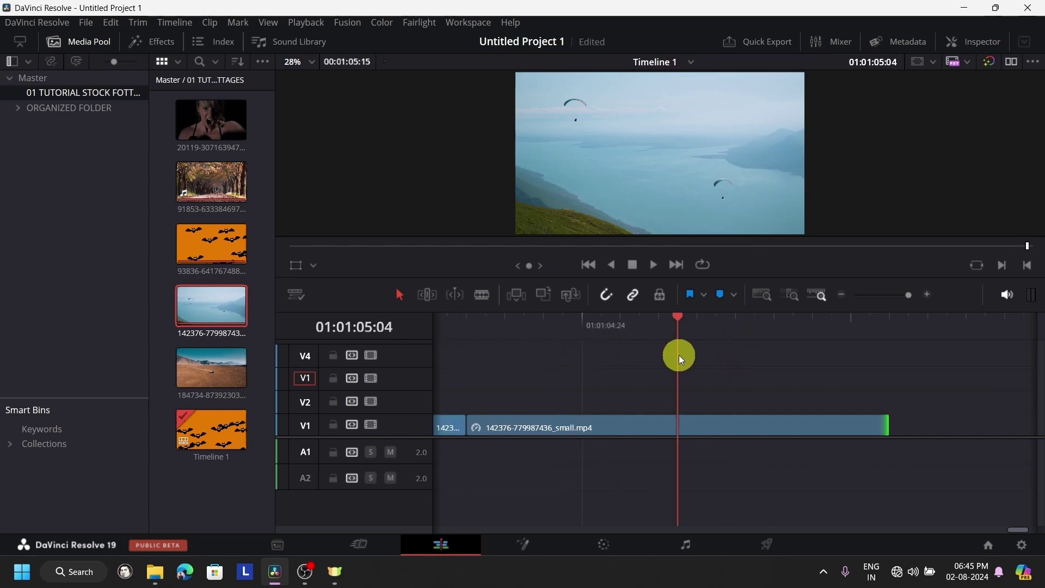
# Shorten the freeze-frame clip so that it ends at 01:01:05:04
pyautogui.press('Left')
pyautogui.press('Left')
pyautogui.press('Left')
pyautogui.press('Left')
pyautogui.moveTo(890, 424); pyautogui.dragTo(679, 430)
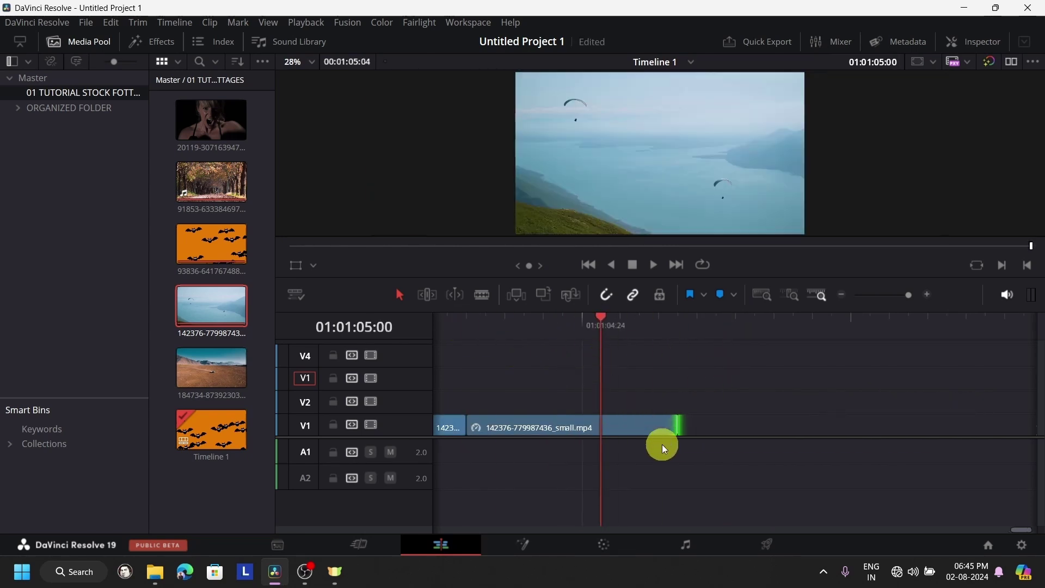
pyautogui.click(676, 332)
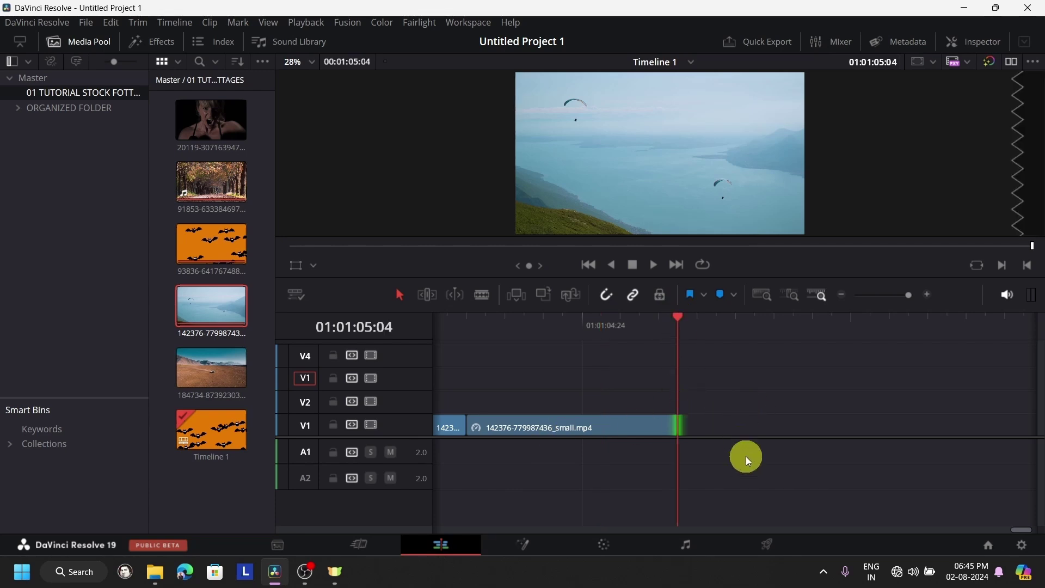
# Delete all clips from the timeline
pyautogui.moveTo(714, 459); pyautogui.dragTo(544, 409)
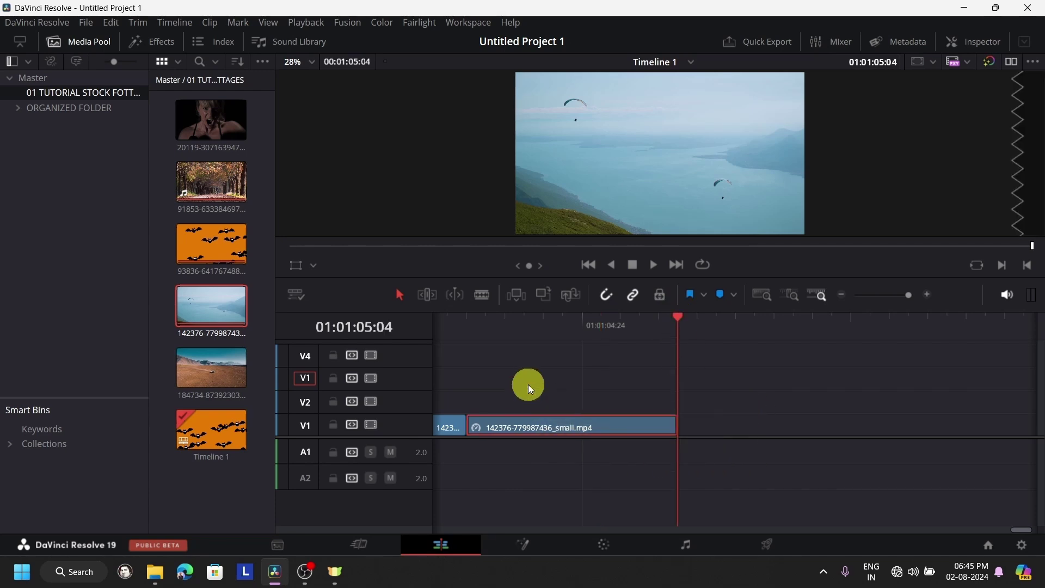
pyautogui.hotkey('ctrl', 'a')
pyautogui.press('Delete')
# Place all five video clips from the media pool in sequence on V1, starting at the beginning of the timeline
pyautogui.click(269, 358)
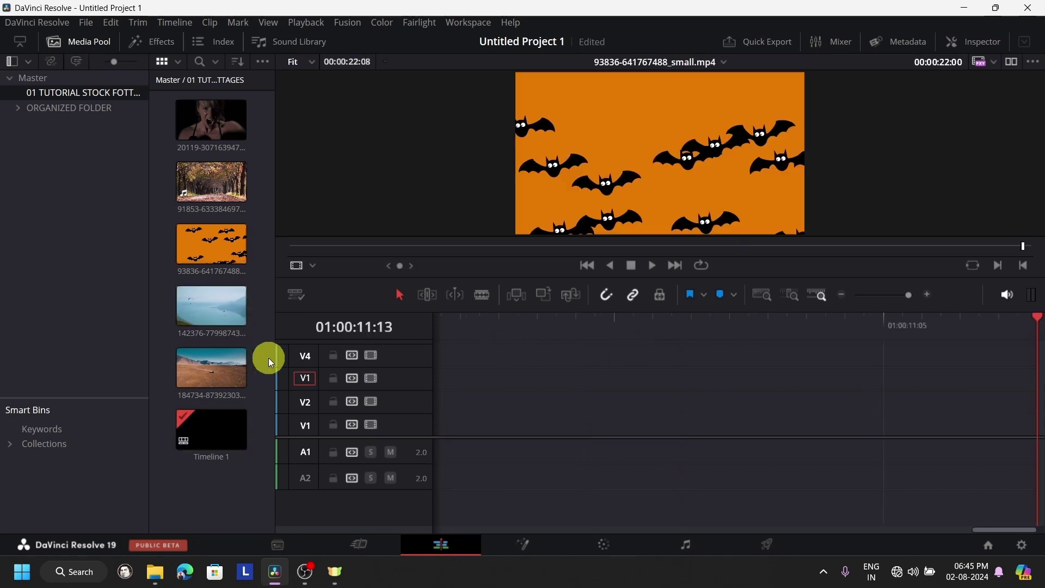
pyautogui.hotkey('ctrl', 'a')
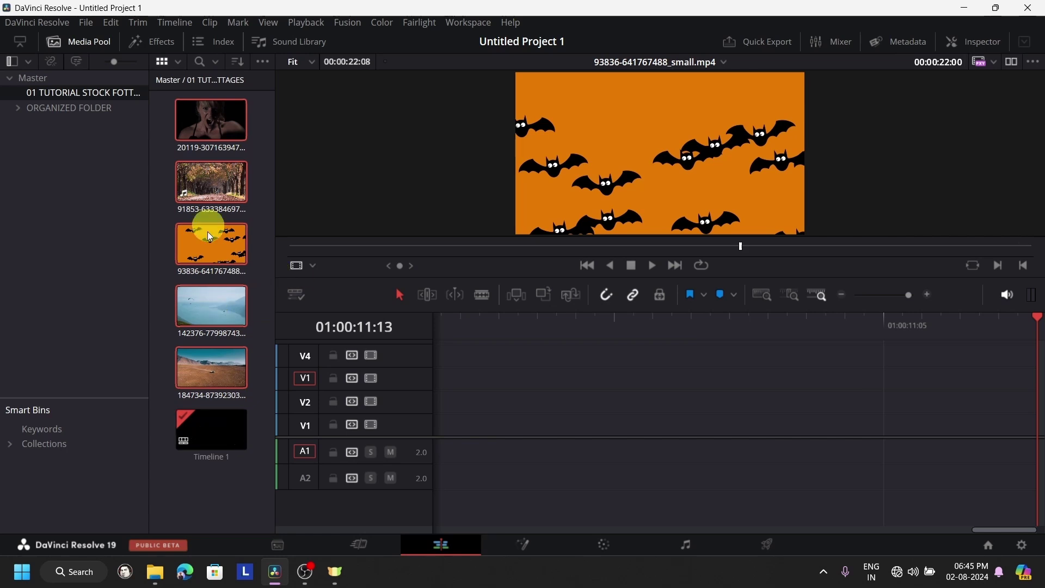
pyautogui.moveTo(217, 132); pyautogui.dragTo(455, 440)
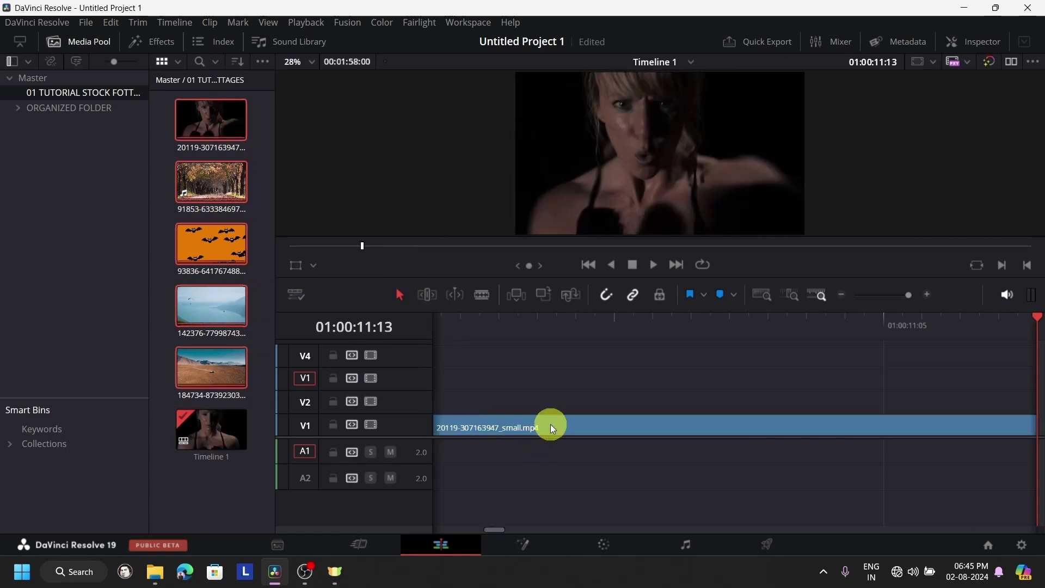
pyautogui.scroll(-5, 575, 426)
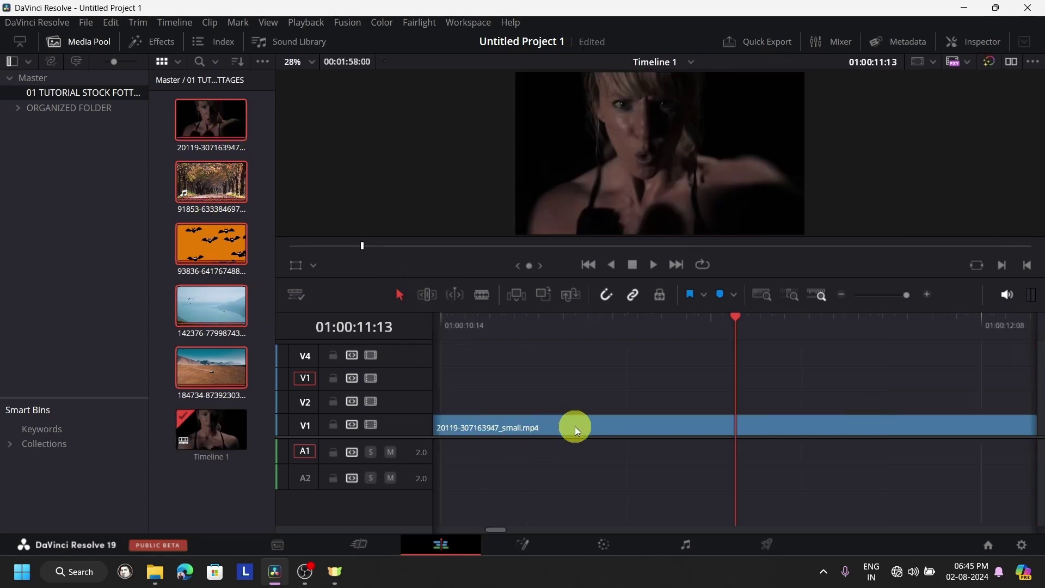
pyautogui.scroll(-5, 575, 427)
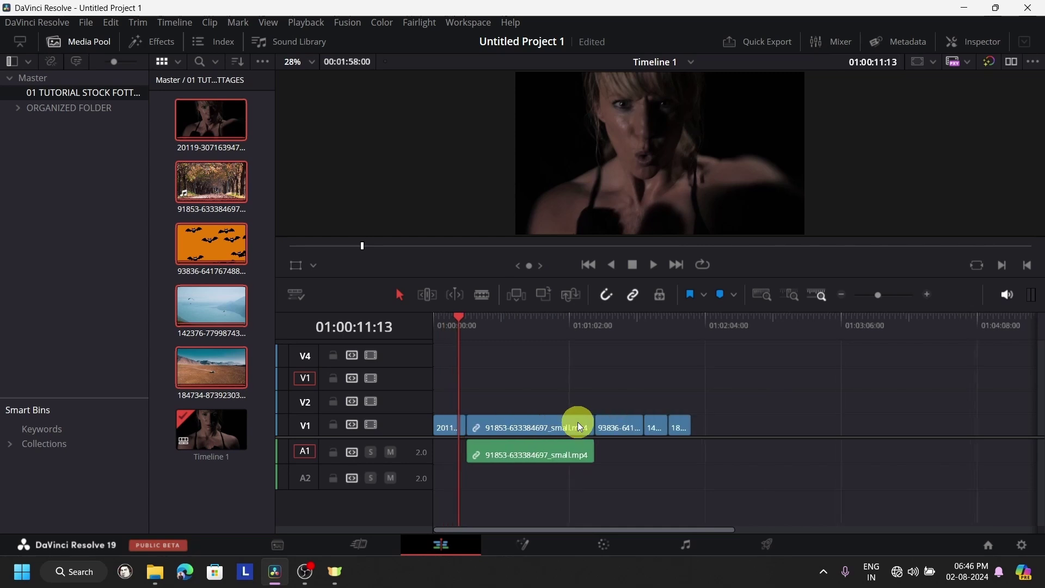
# Split the first clip on V1 at its last frame, 01:00:15:05, to isolate a one-frame piece
pyautogui.moveTo(489, 330); pyautogui.dragTo(504, 334)
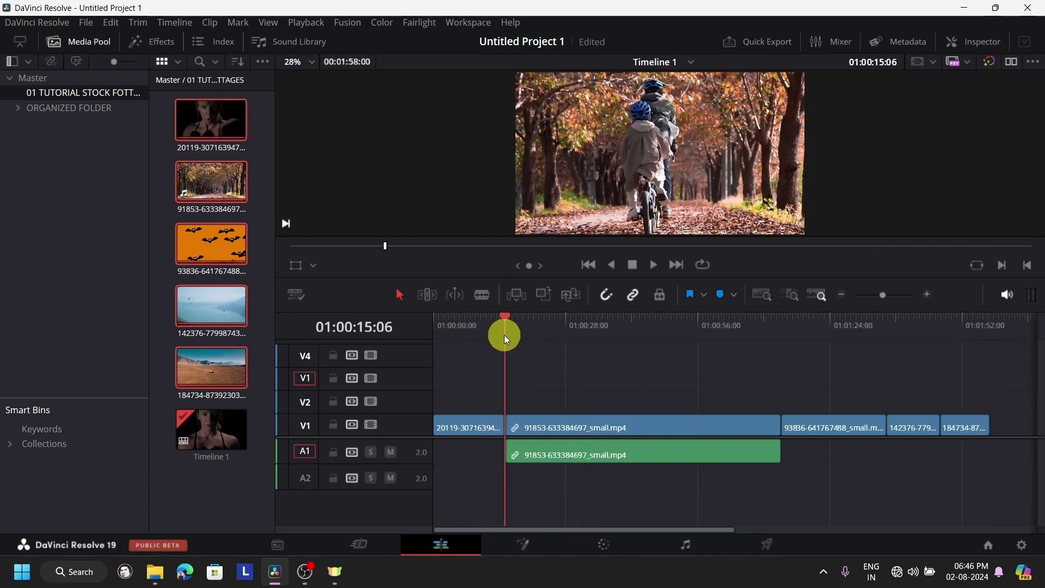
pyautogui.click(462, 426)
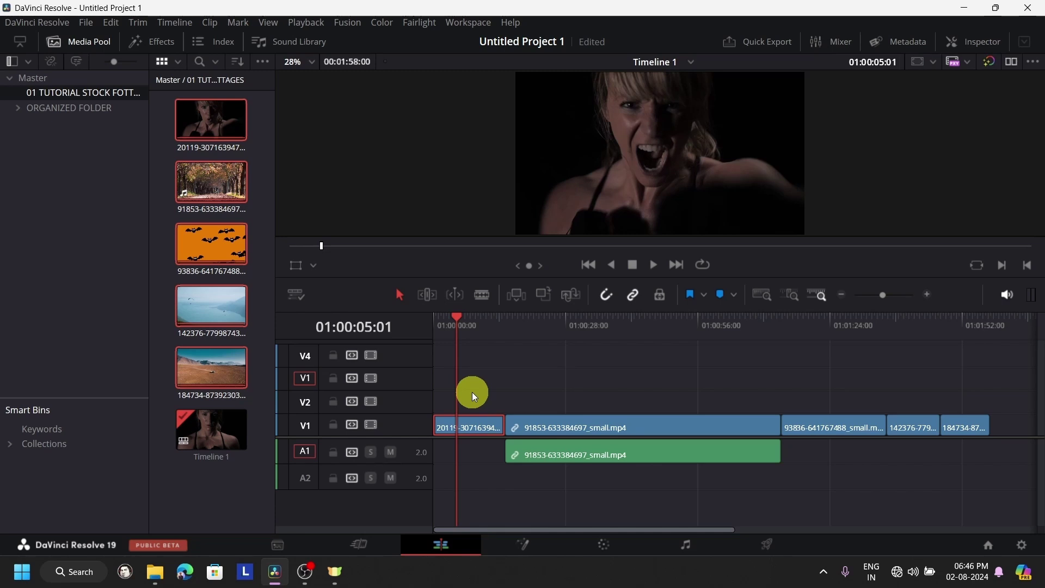
pyautogui.press('Down')
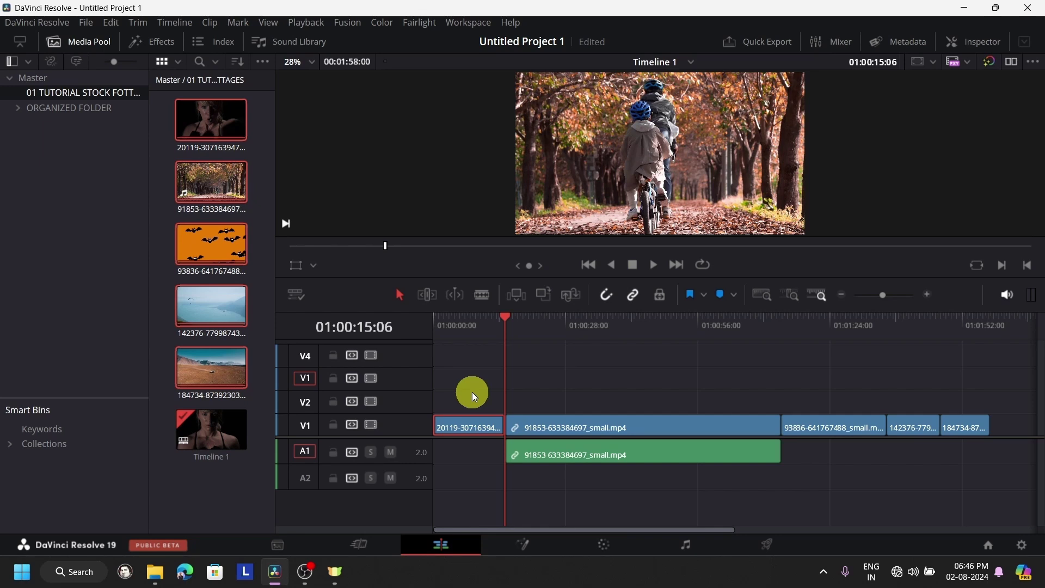
pyautogui.press('Left')
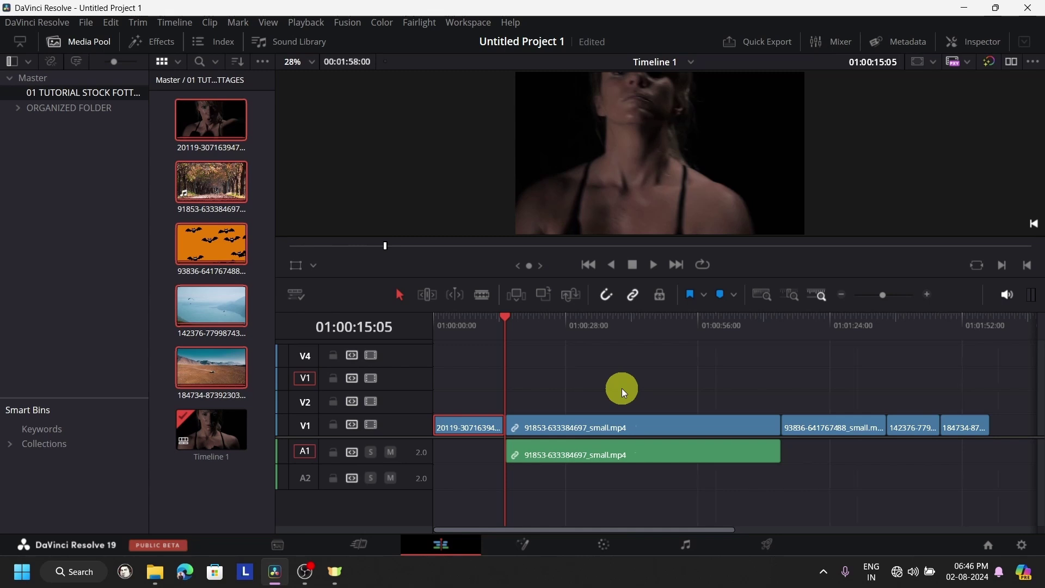
pyautogui.hotkey('ctrl', '=')
pyautogui.hotkey('ctrl', '=')
pyautogui.hotkey('ctrl', '=')
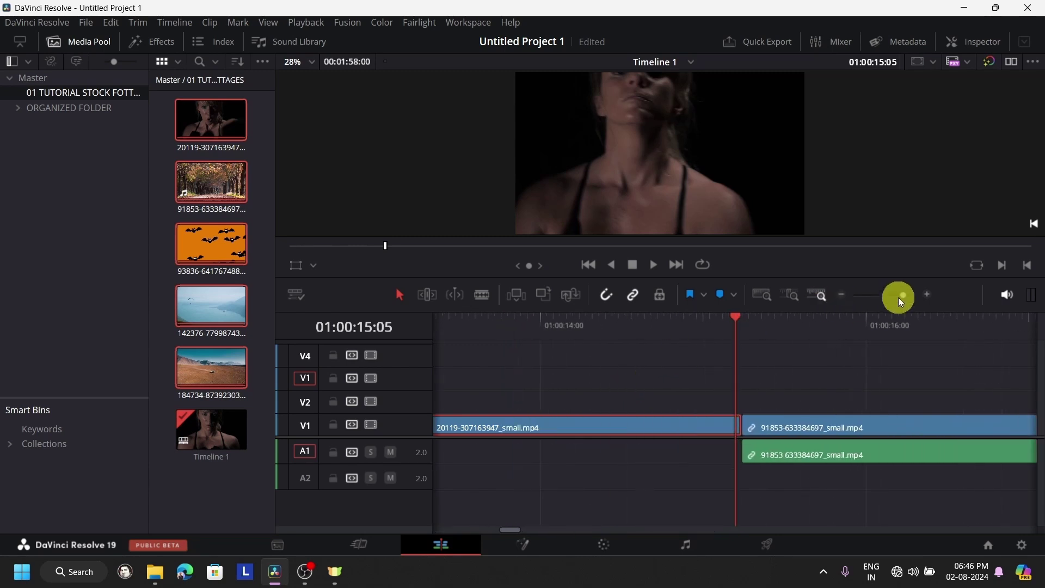
pyautogui.moveTo(901, 297); pyautogui.dragTo(957, 289)
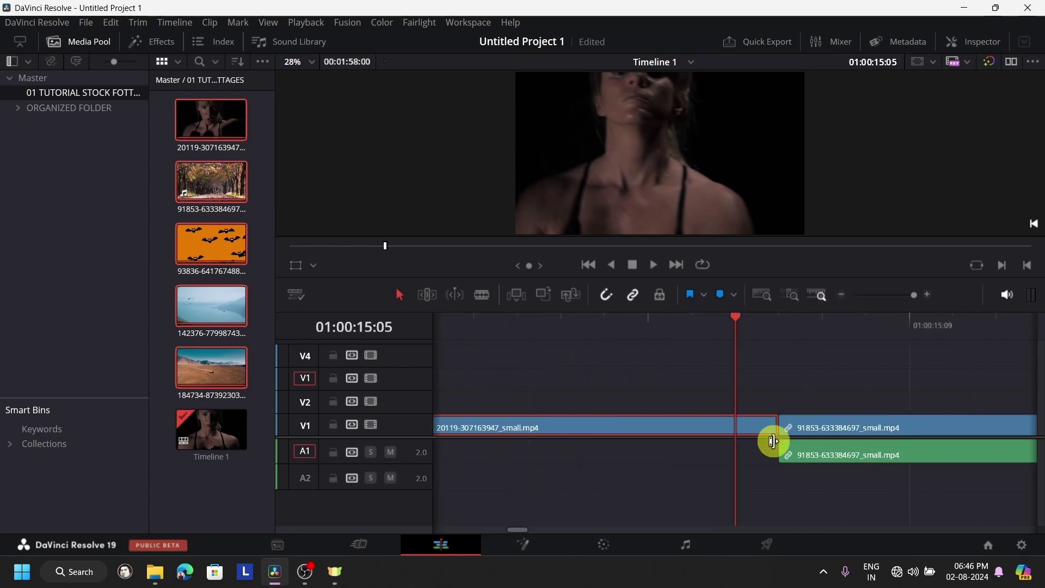
pyautogui.hotkey('ctrl', 'b')
pyautogui.click(755, 421)
pyautogui.rightClick(756, 418)
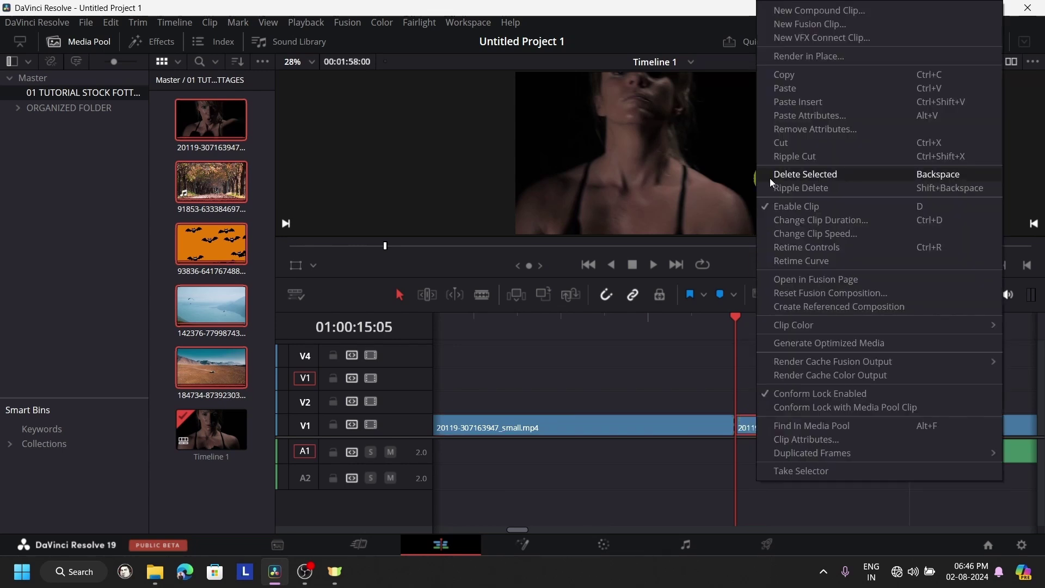
pyautogui.click(804, 220)
pyautogui.click(756, 326)
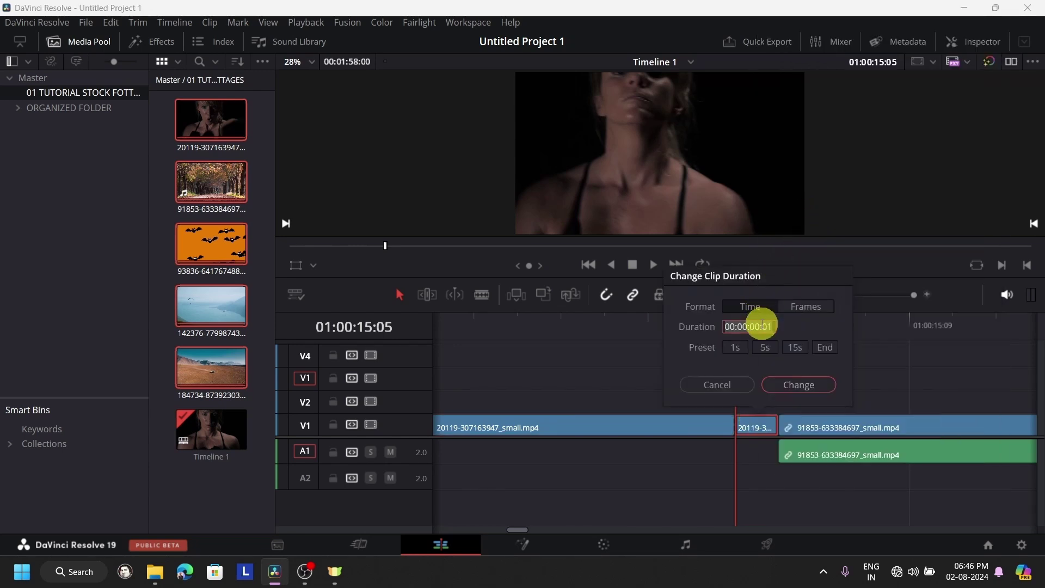
pyautogui.click(735, 376)
# Turn the one-frame piece at the end of the first V1 clip into a freeze frame through its clip speed settings
pyautogui.rightClick(759, 422)
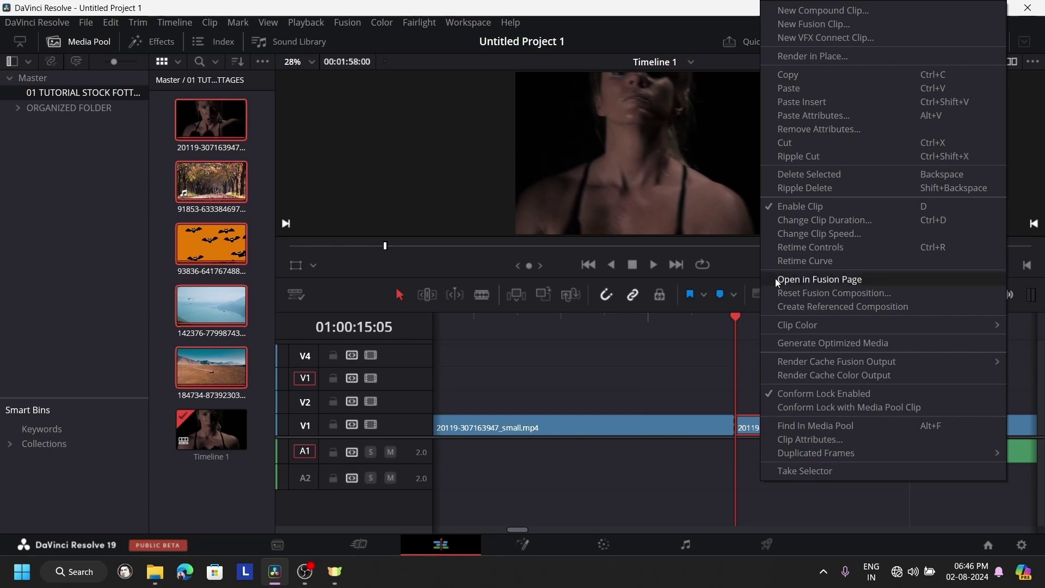
pyautogui.click(822, 231)
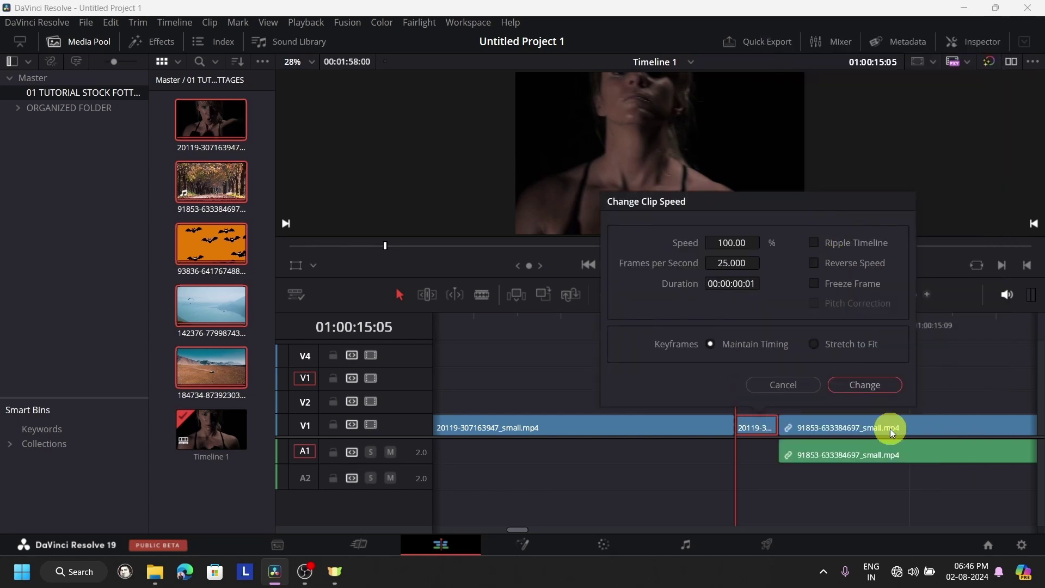
pyautogui.click(817, 282)
pyautogui.click(860, 387)
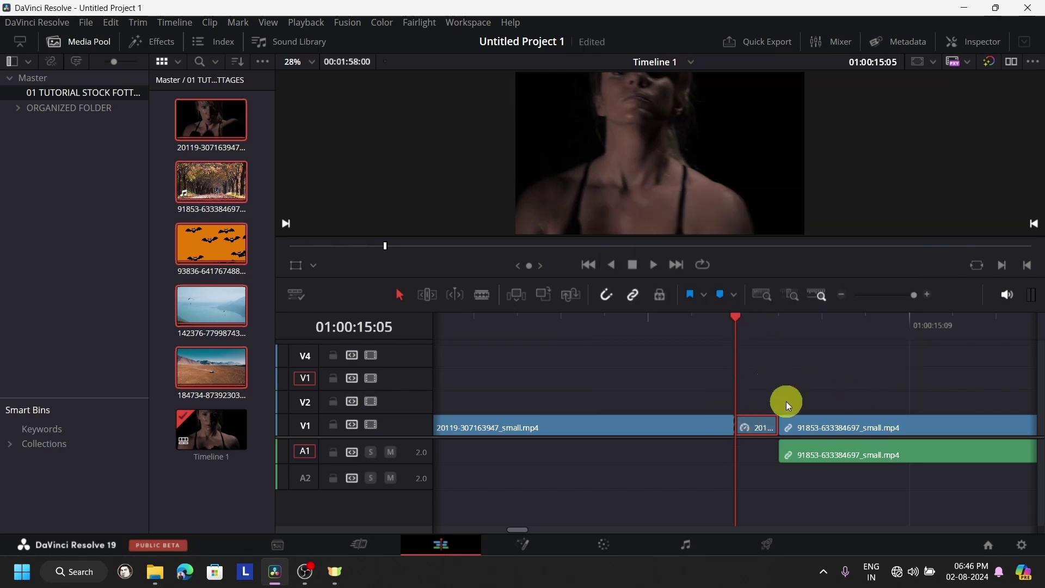
# Try to extend the end of the freeze frame into the next clip and step across the cut frame by frame
pyautogui.moveTo(781, 425)
pyautogui.mouseDown()
pyautogui.moveTo(879, 424)
pyautogui.moveTo(776, 431)
pyautogui.mouseUp()
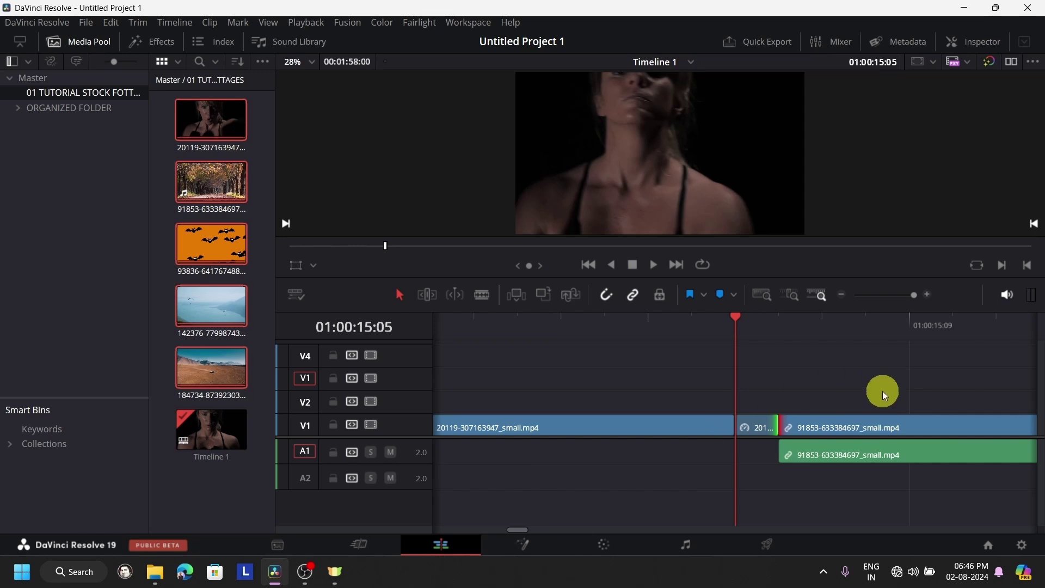
pyautogui.press('Right')
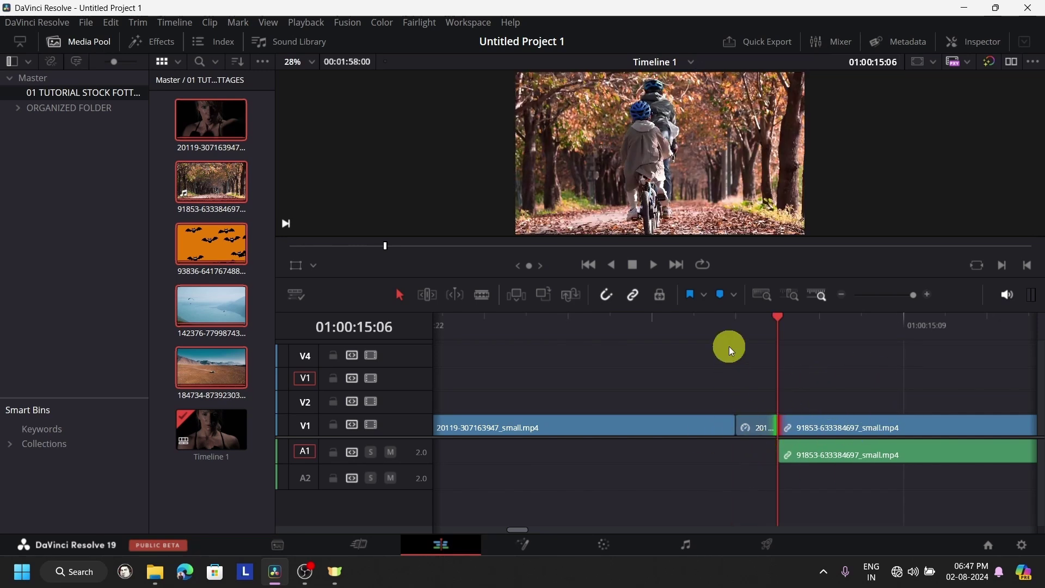
pyautogui.press('Left')
pyautogui.press('Right')
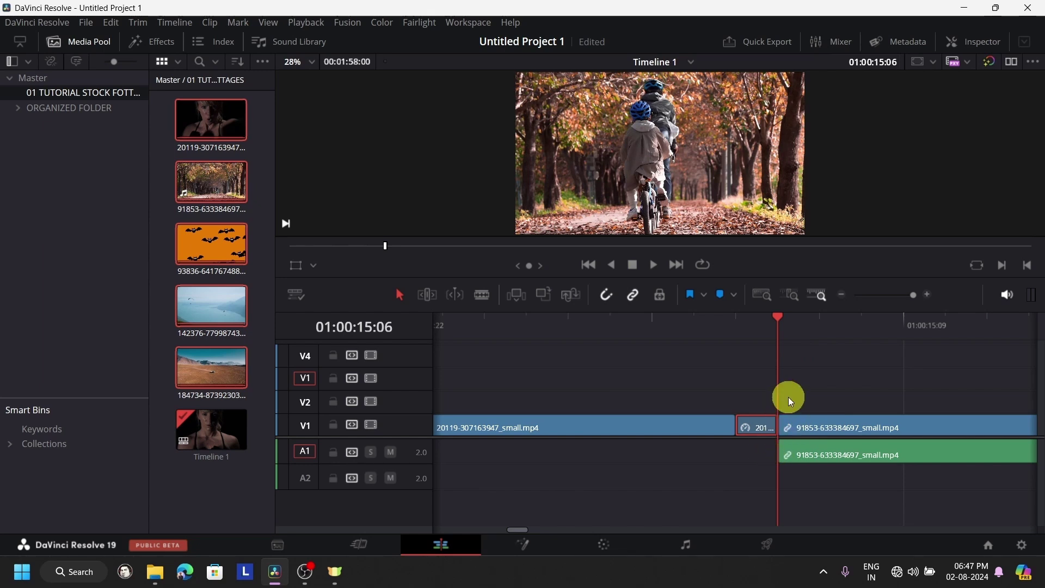
# Place the five media pool clips in sequence on V2, starting at the freeze frame at 01:00:15:05
pyautogui.moveTo(218, 242); pyautogui.dragTo(753, 405)
pyautogui.moveTo(872, 394); pyautogui.dragTo(793, 399)
pyautogui.hotkey('ctrl', '-')
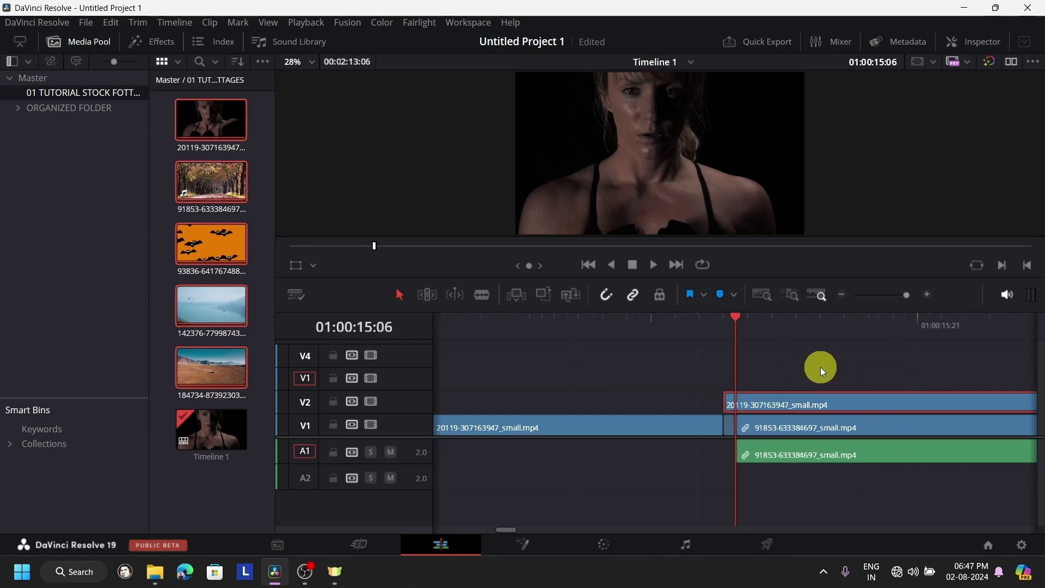
pyautogui.moveTo(913, 292); pyautogui.dragTo(882, 302)
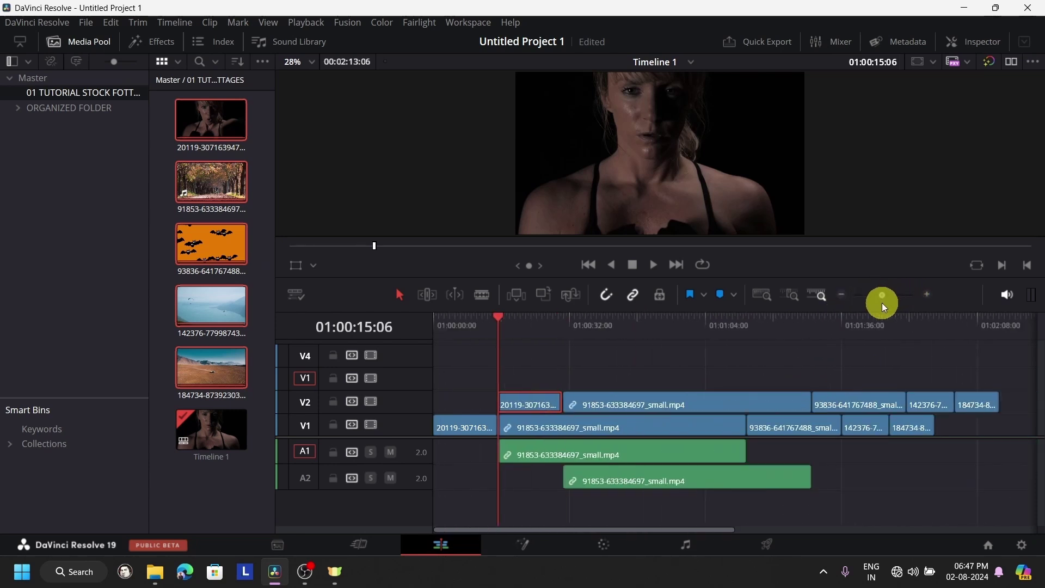
pyautogui.scroll(2, 595, 379)
pyautogui.click(636, 348)
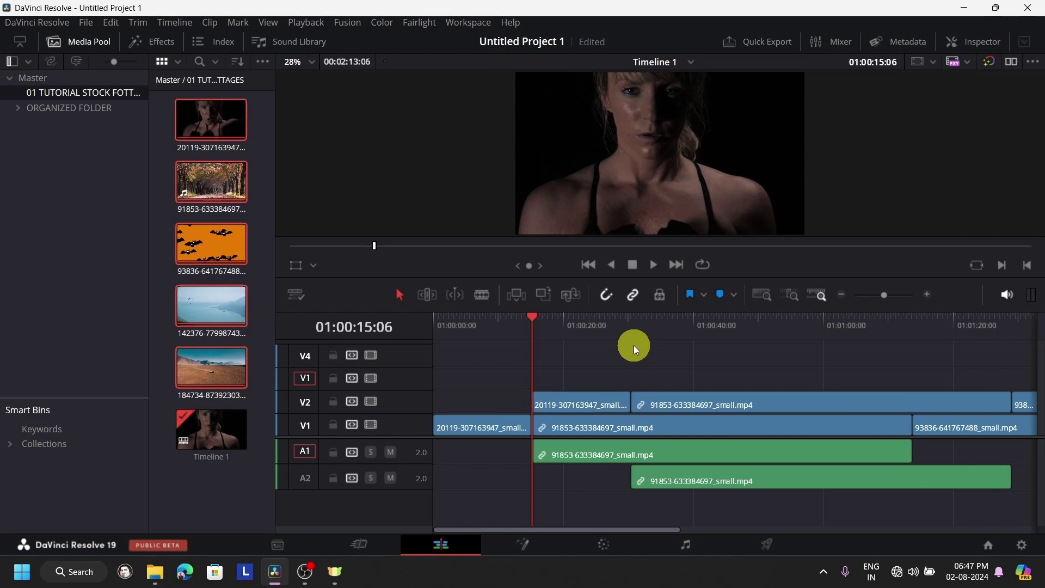
# Move the first clip on V2 to the beginning of the timeline, above the first V1 clip
pyautogui.moveTo(619, 325); pyautogui.dragTo(620, 328)
pyautogui.press('Down')
pyautogui.scroll(2, 580, 379)
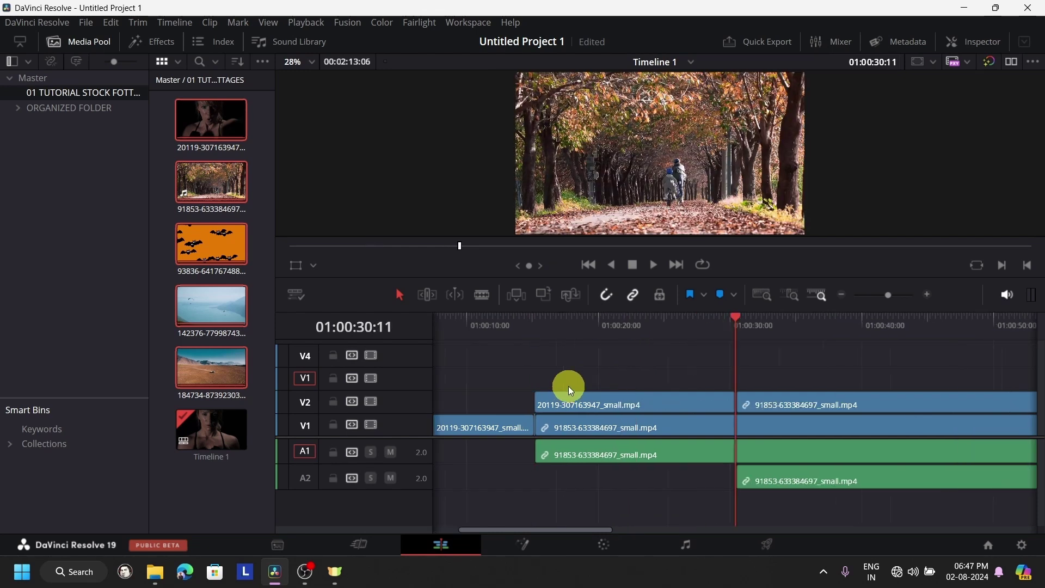
pyautogui.scroll(-3, 568, 387)
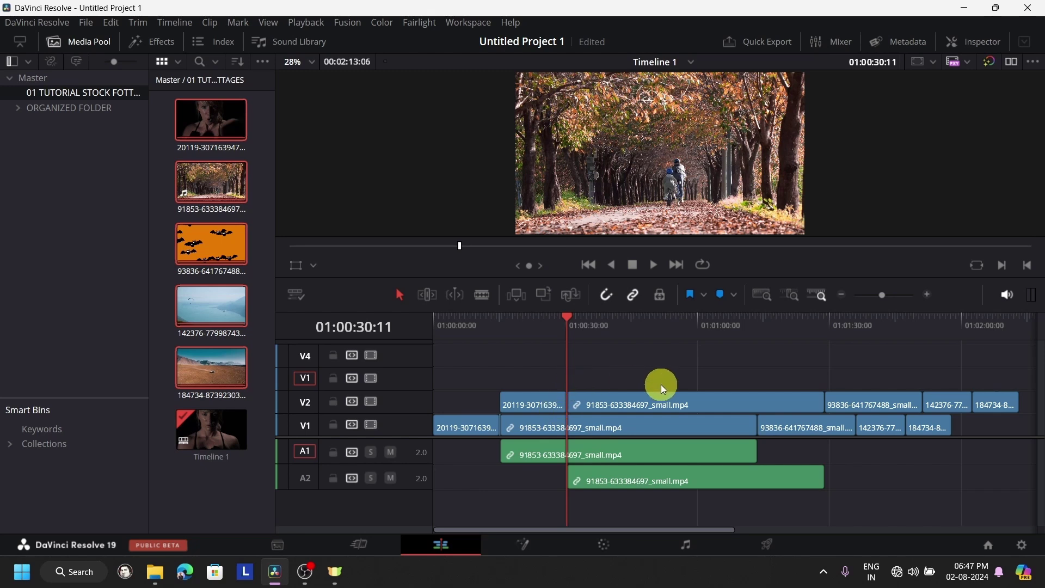
pyautogui.scroll(2, 660, 385)
pyautogui.click(607, 407)
pyautogui.moveTo(609, 406); pyautogui.dragTo(491, 400)
pyautogui.press('Up')
pyautogui.scroll(-2, 593, 334)
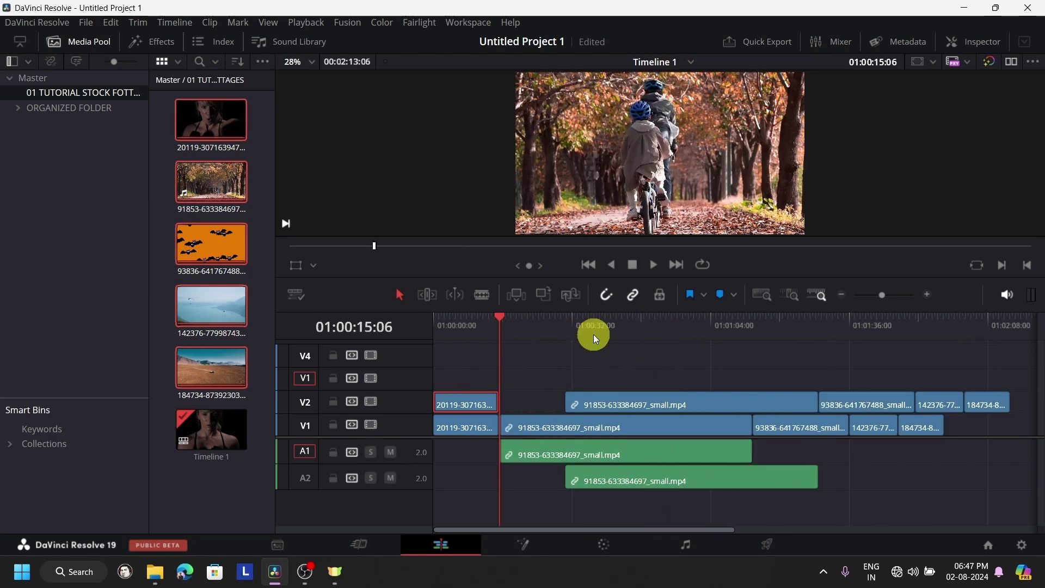
# Select all clips on every track from 01:00:15:06 onward and shift them later, so the first one starts at about 01:01:31
pyautogui.moveTo(510, 327)
pyautogui.mouseDown()
pyautogui.moveTo(517, 321)
pyautogui.moveTo(502, 325)
pyautogui.mouseUp()
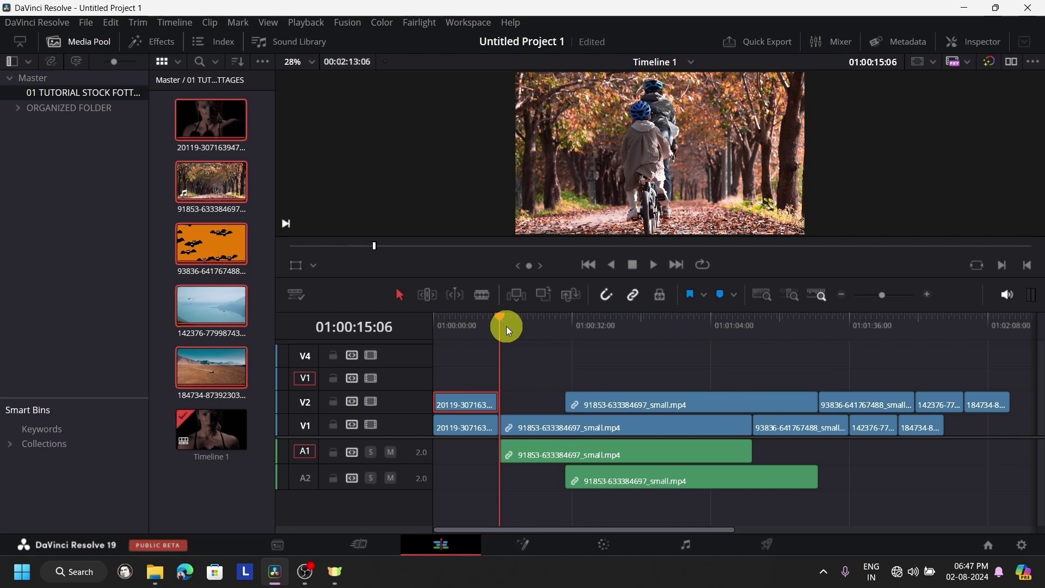
pyautogui.hotkey('alt', 'y')
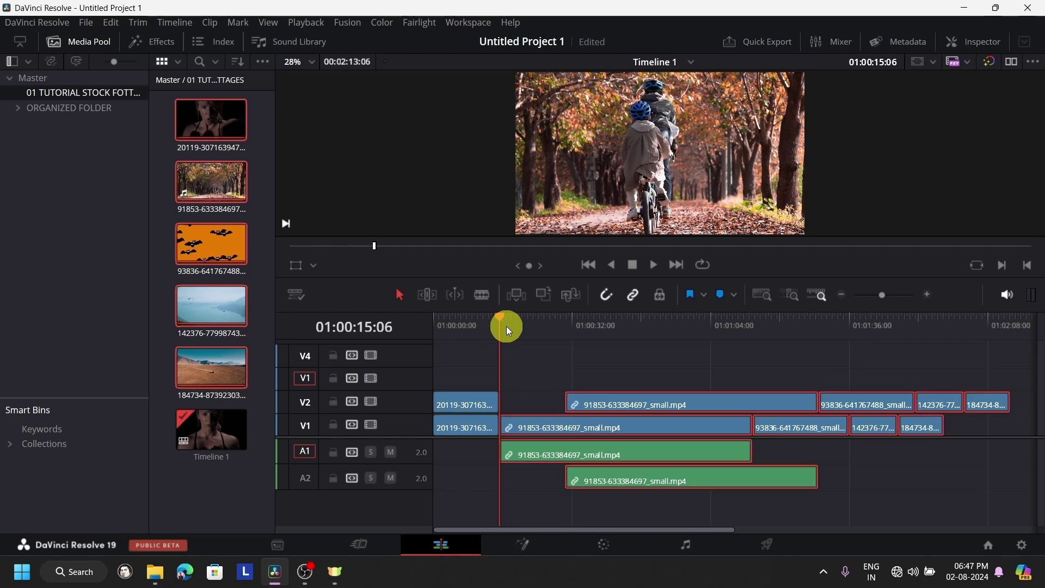
pyautogui.moveTo(587, 428); pyautogui.dragTo(919, 428)
pyautogui.scroll(-2, 599, 424)
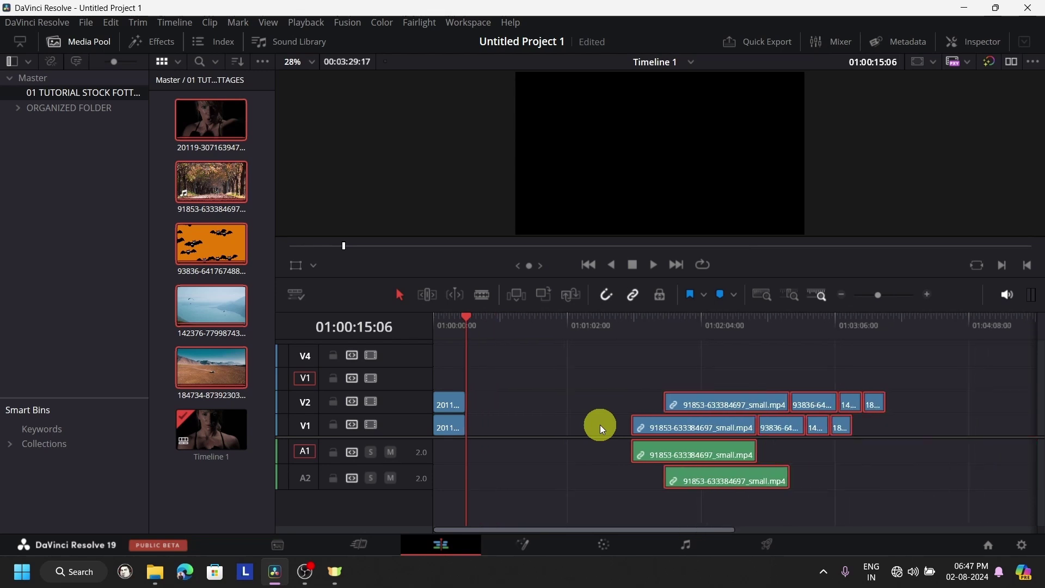
# Move the first V2 clip so that it starts at 01:00:15:06, where the V1 freeze frame ends
pyautogui.scroll(1, 600, 425)
pyautogui.moveTo(457, 401); pyautogui.dragTo(518, 406)
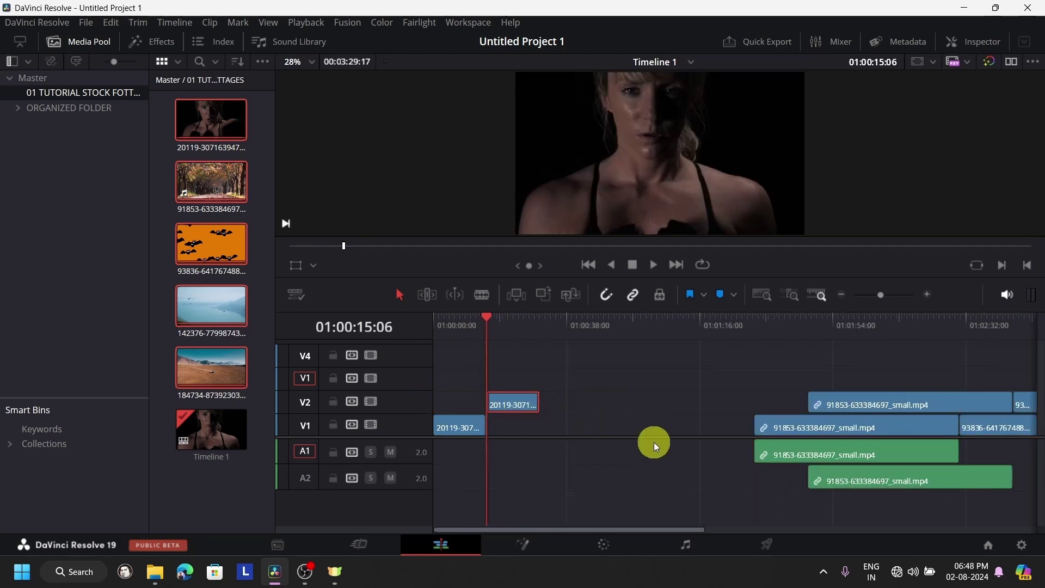
pyautogui.scroll(4, 655, 442)
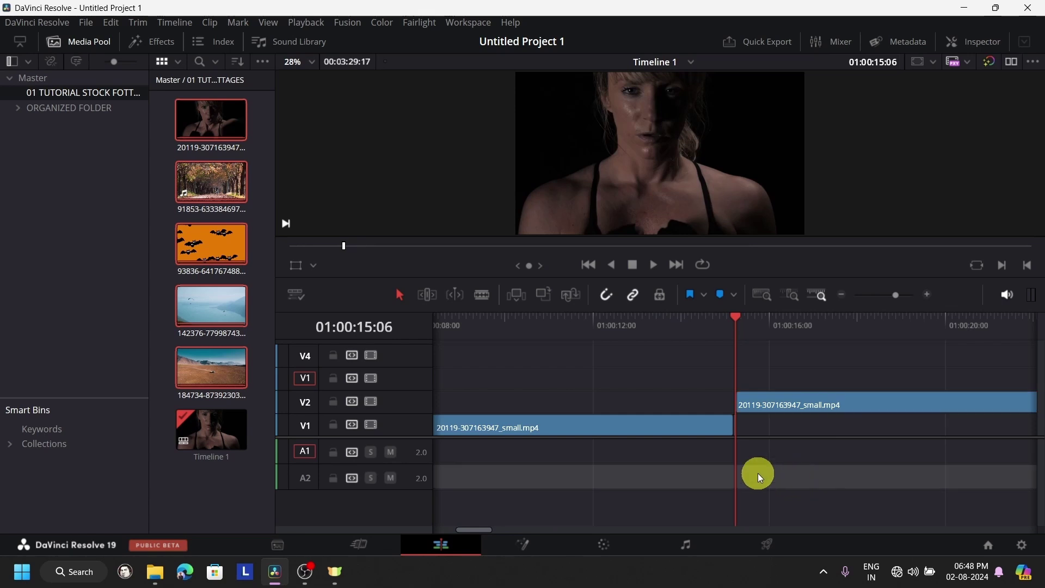
# Align the start of the V2 clip with the freeze frame at 01:00:15:05 and extend the freeze frame's end by a few frames
pyautogui.scroll(-5, 757, 473)
pyautogui.moveTo(466, 332); pyautogui.dragTo(435, 355)
pyautogui.click(467, 333)
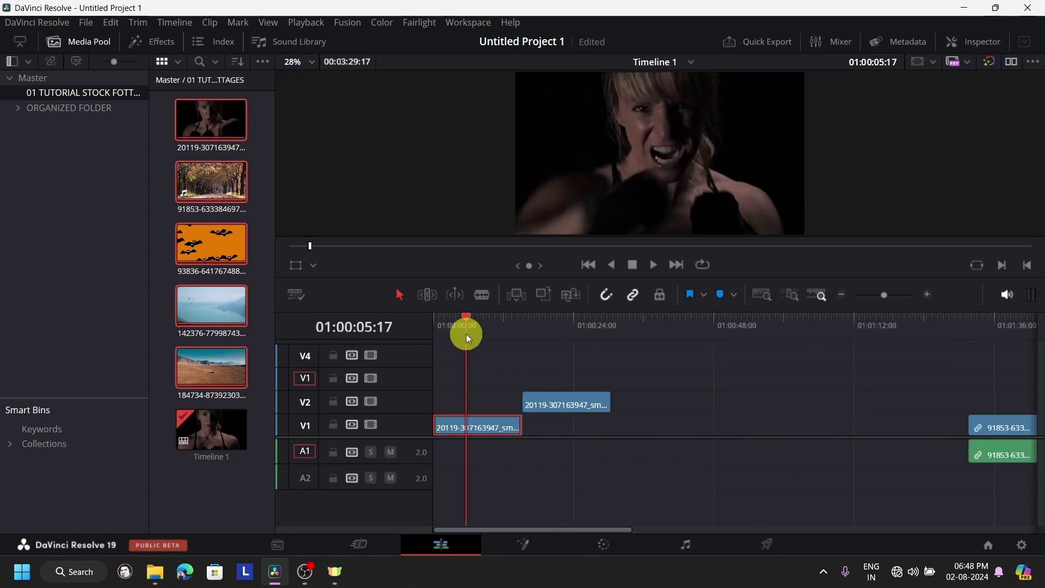
pyautogui.press('Down')
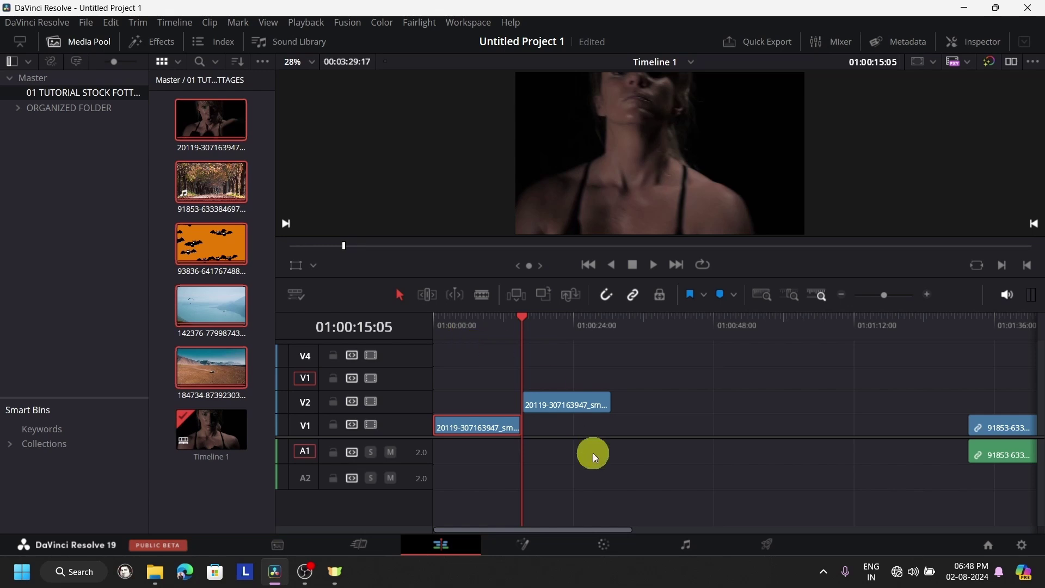
pyautogui.scroll(4, 593, 454)
pyautogui.scroll(4, 593, 455)
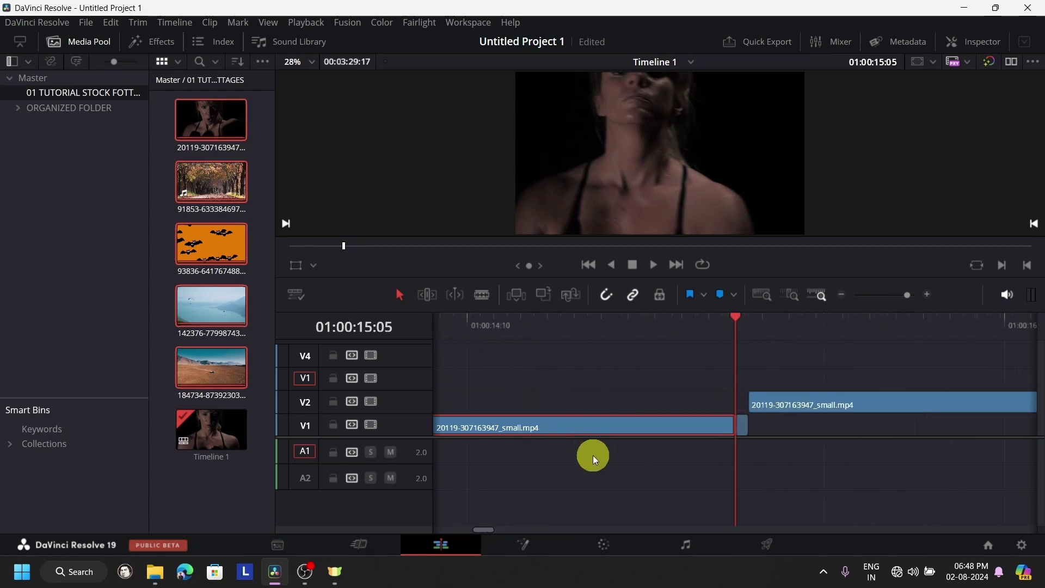
pyautogui.click(749, 427)
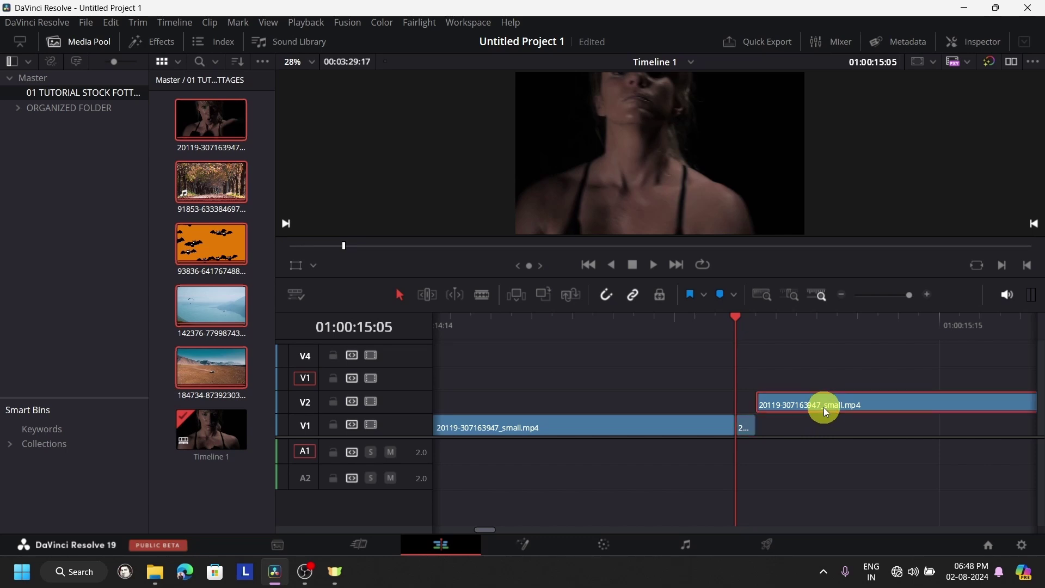
pyautogui.moveTo(824, 407); pyautogui.dragTo(912, 436)
# Extend the freeze frame on V1 to the end of the V2 clip above it and delete the gap after it
pyautogui.scroll(-5, 914, 473)
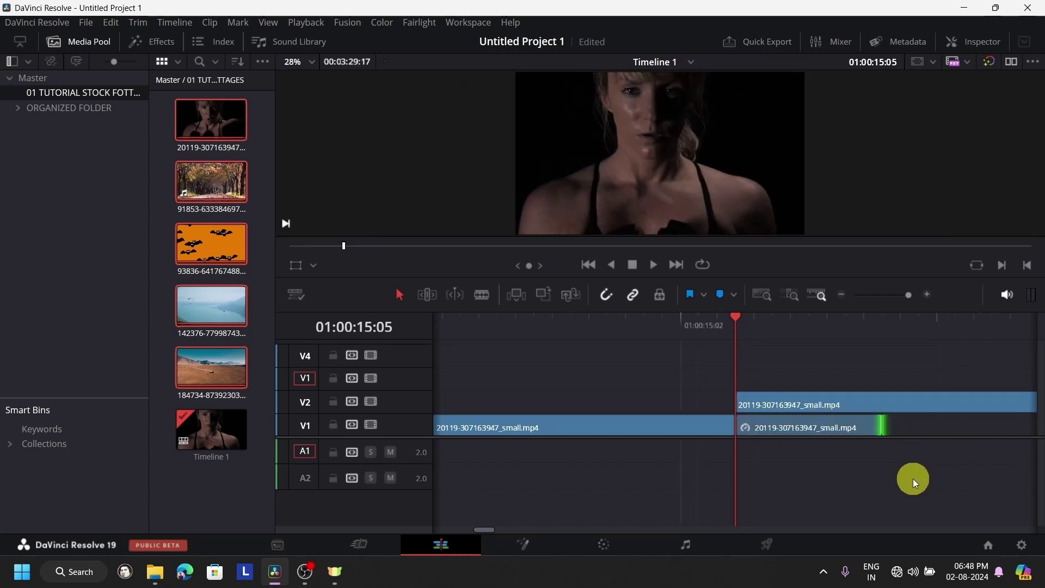
pyautogui.scroll(-4, 909, 482)
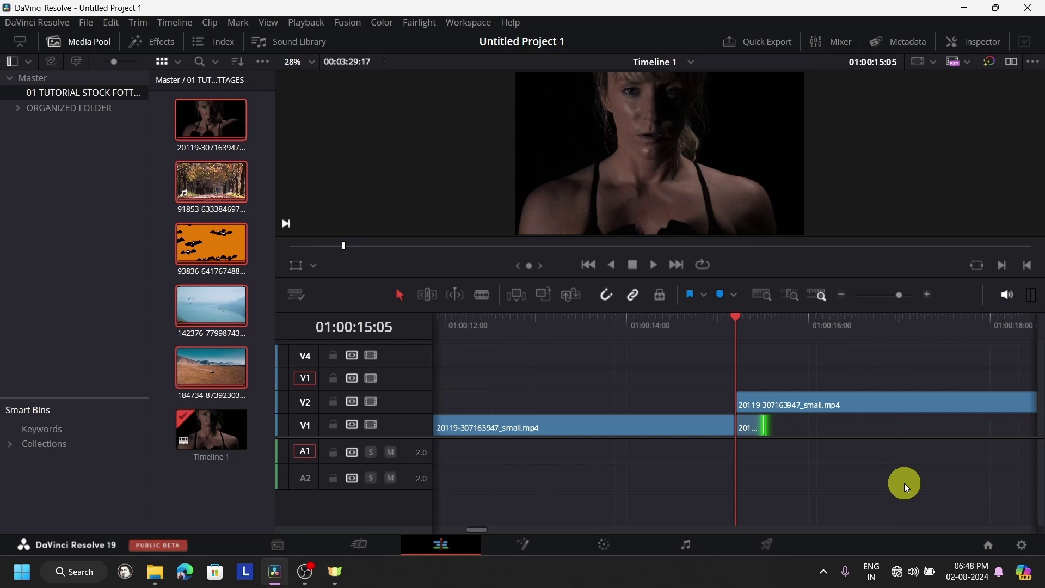
pyautogui.moveTo(742, 423); pyautogui.dragTo(928, 430)
pyautogui.scroll(-2, 932, 451)
pyautogui.scroll(-5, 931, 450)
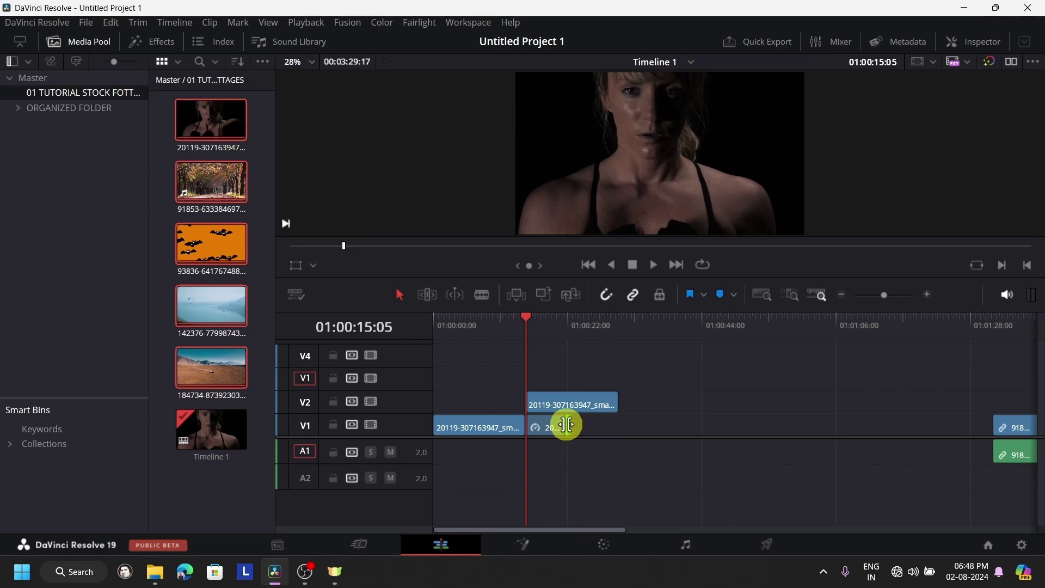
pyautogui.moveTo(565, 424); pyautogui.dragTo(618, 422)
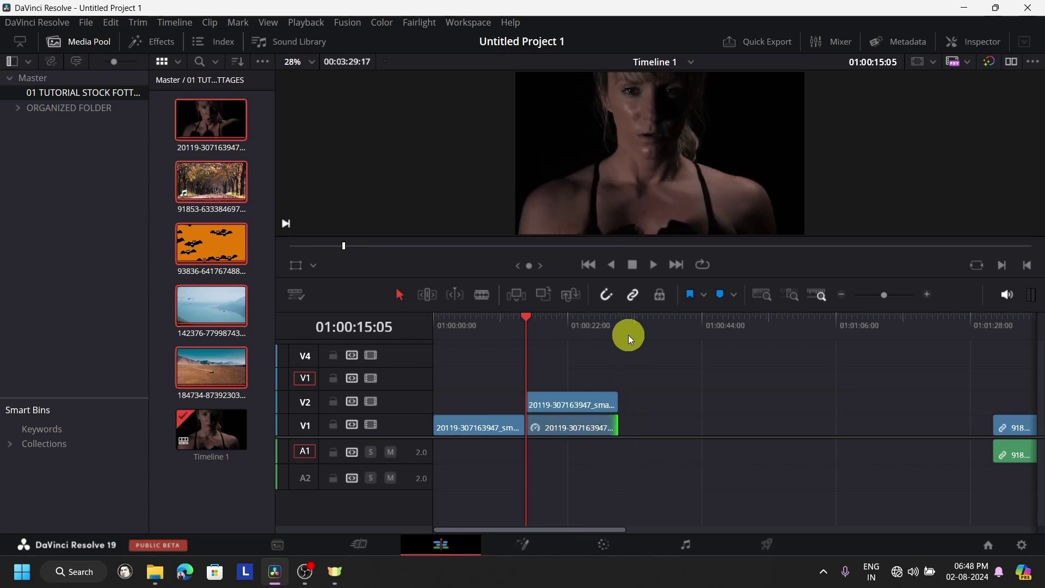
pyautogui.click(795, 417)
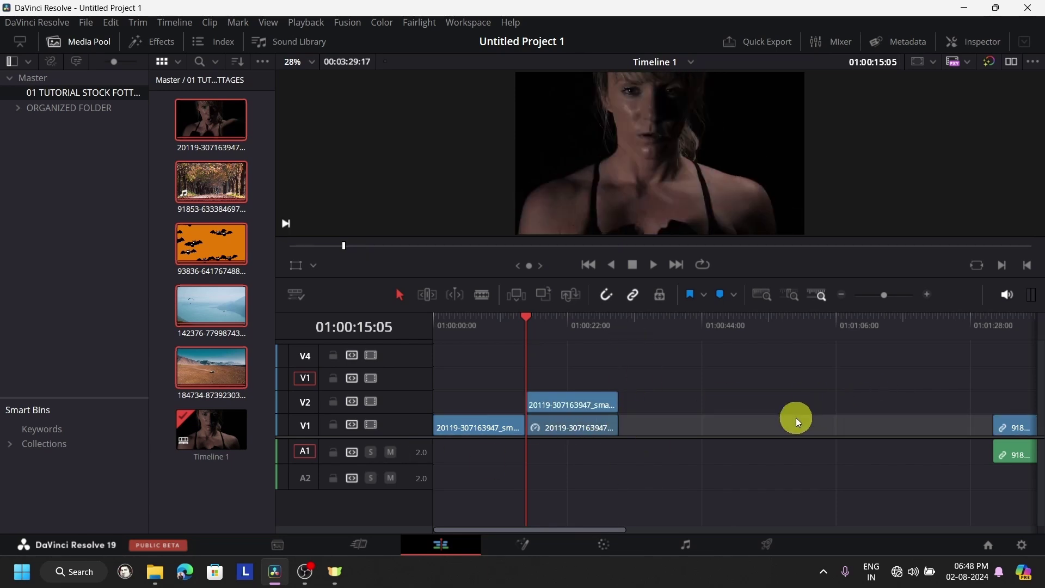
pyautogui.press('Delete')
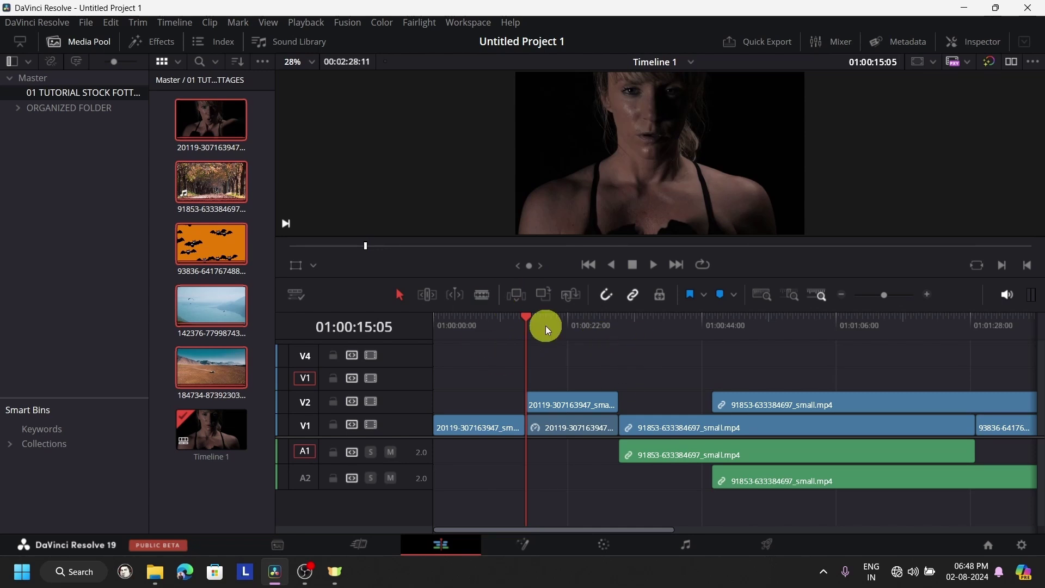
# Scale the first V2 clip down to about half size and move it to the right side of the frame
pyautogui.click(566, 403)
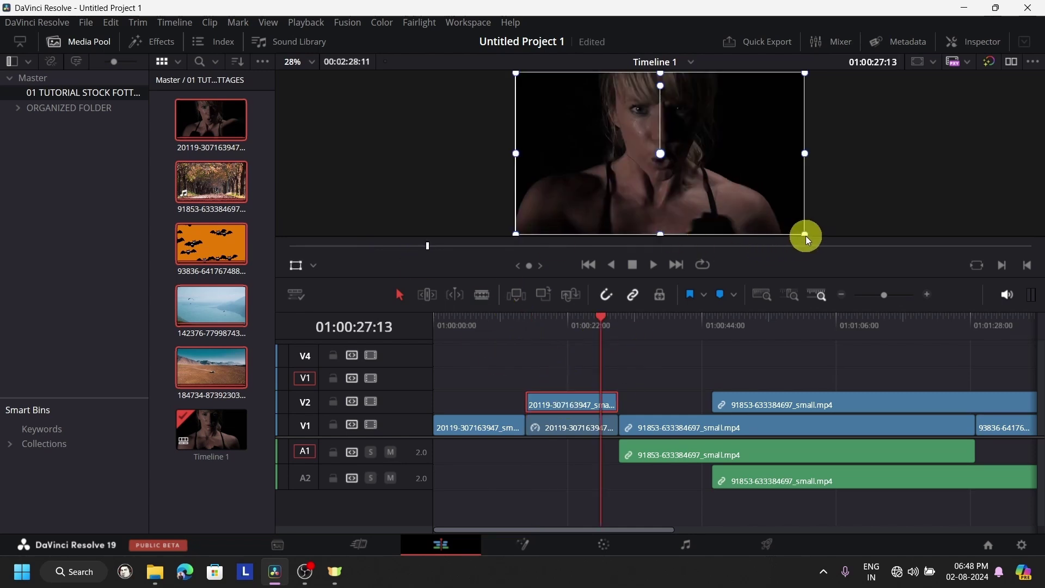
pyautogui.moveTo(804, 234); pyautogui.dragTo(756, 195)
pyautogui.moveTo(696, 164); pyautogui.dragTo(765, 167)
# Play the timeline from 01:00:15:05 for a few seconds to check the small overlay above the freeze frame
pyautogui.click(530, 331)
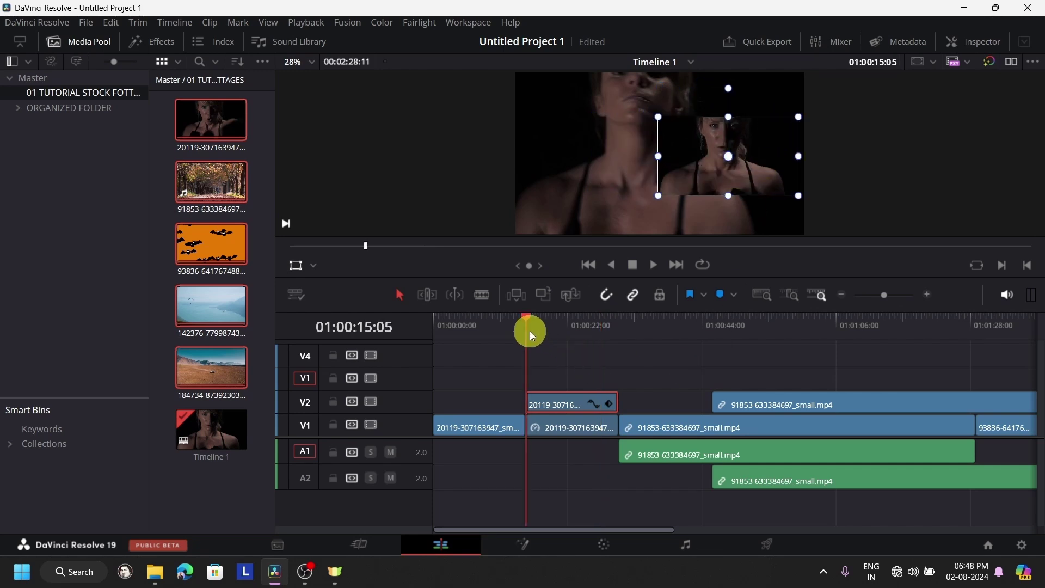
pyautogui.click(655, 265)
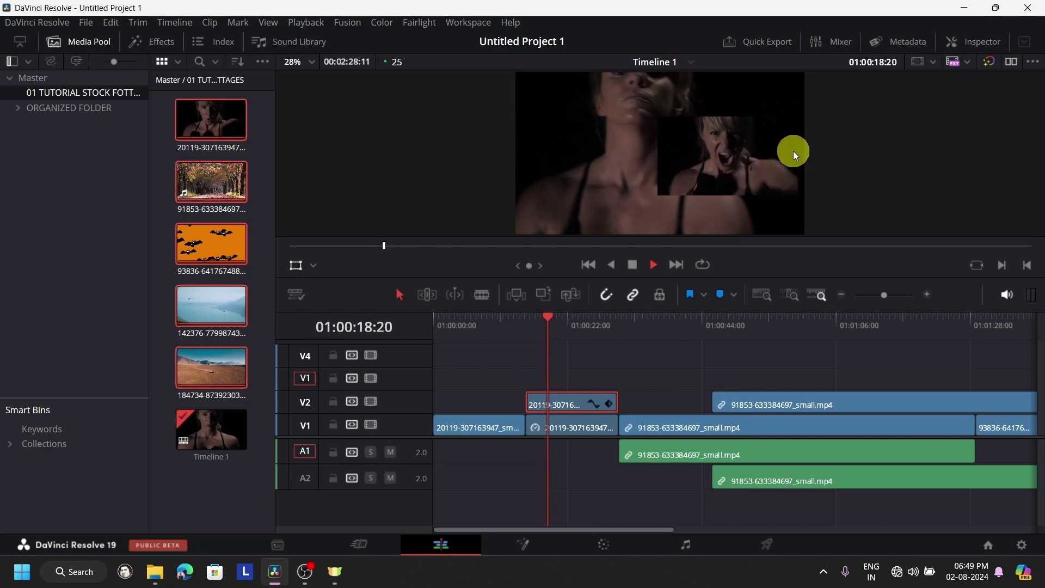
pyautogui.click(633, 265)
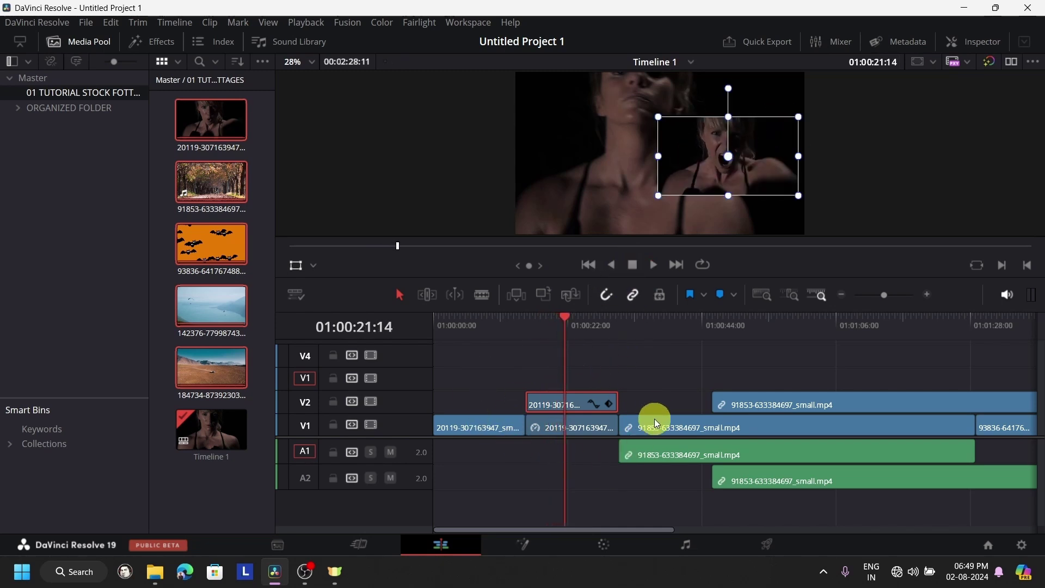
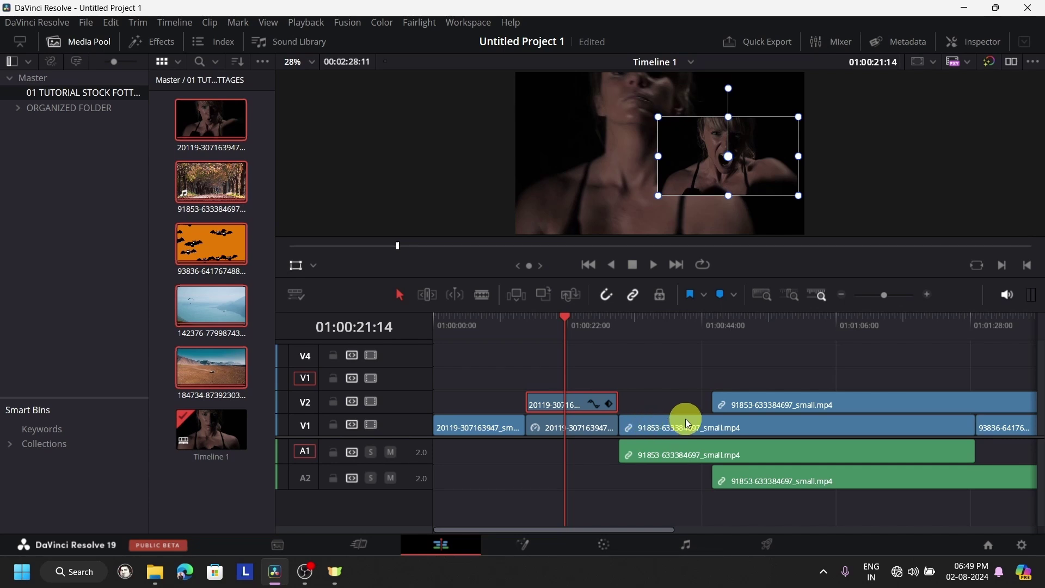
# Delete all clips from every track of the timeline
pyautogui.hotkey('ctrl', '-')
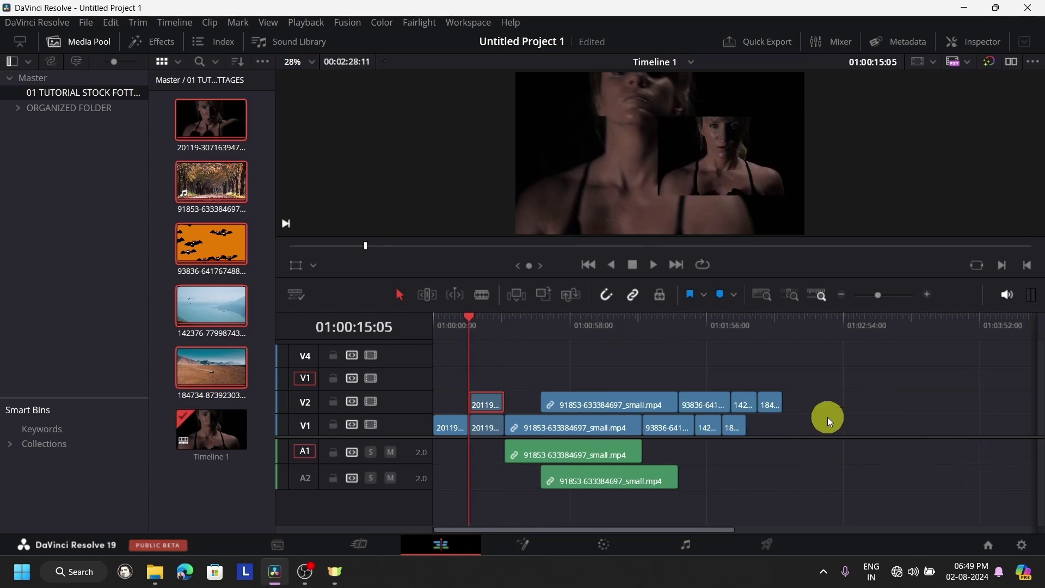
pyautogui.hotkey('ctrl', 'a')
pyautogui.press('Delete')
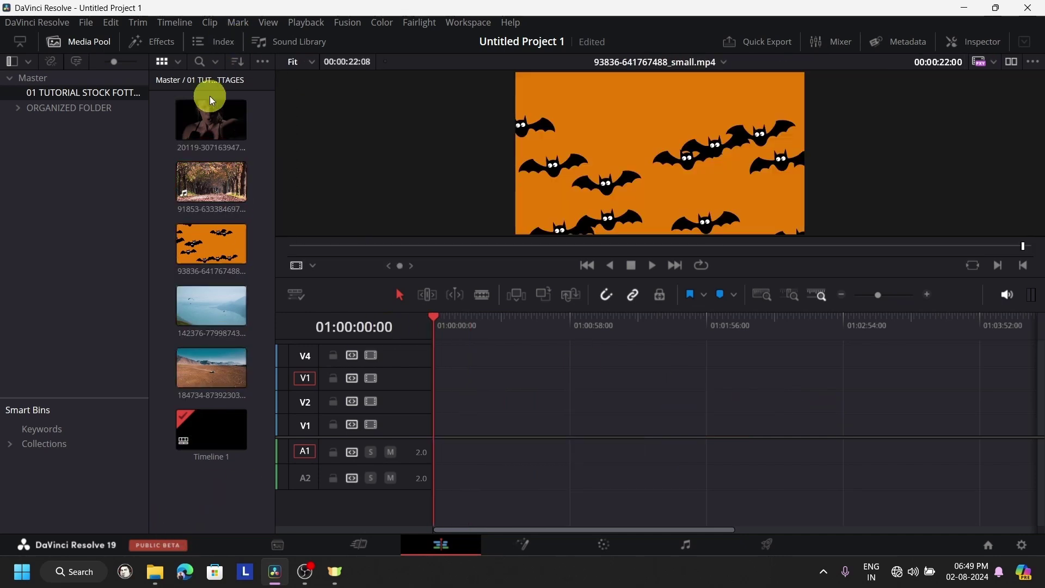
pyautogui.moveTo(212, 101); pyautogui.dragTo(455, 428)
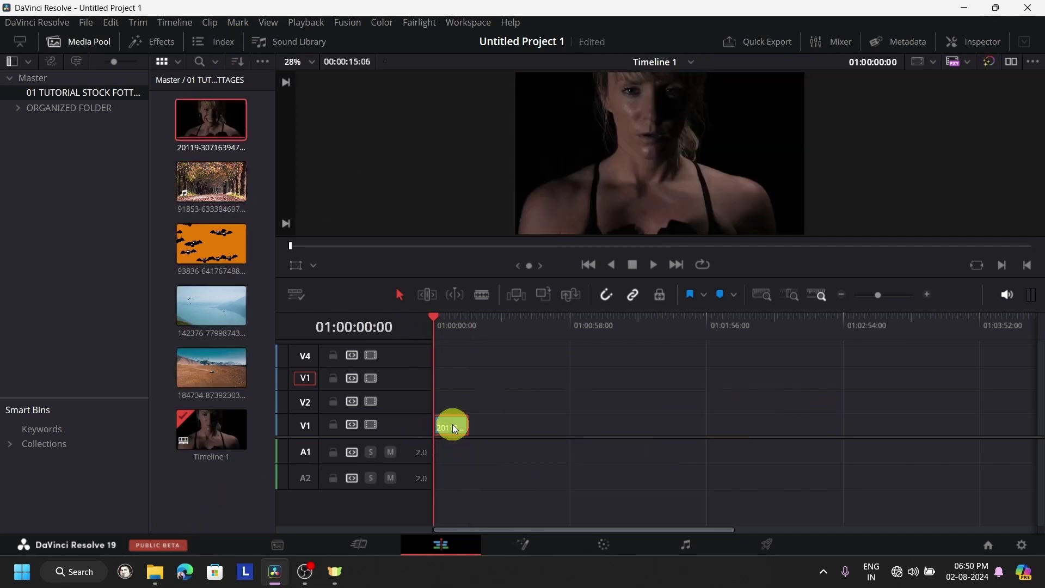
pyautogui.rightClick(455, 428)
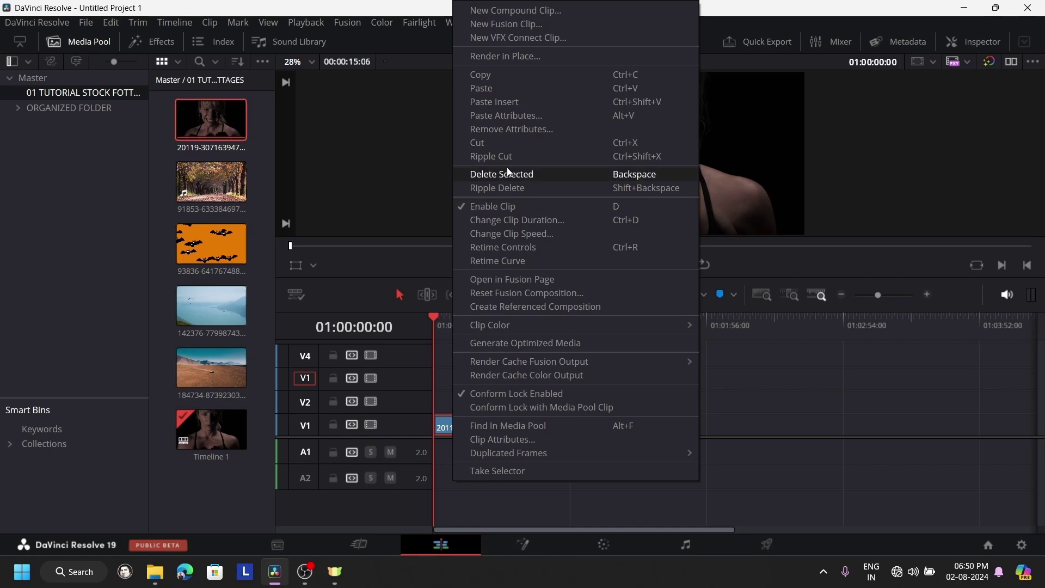
pyautogui.click(526, 249)
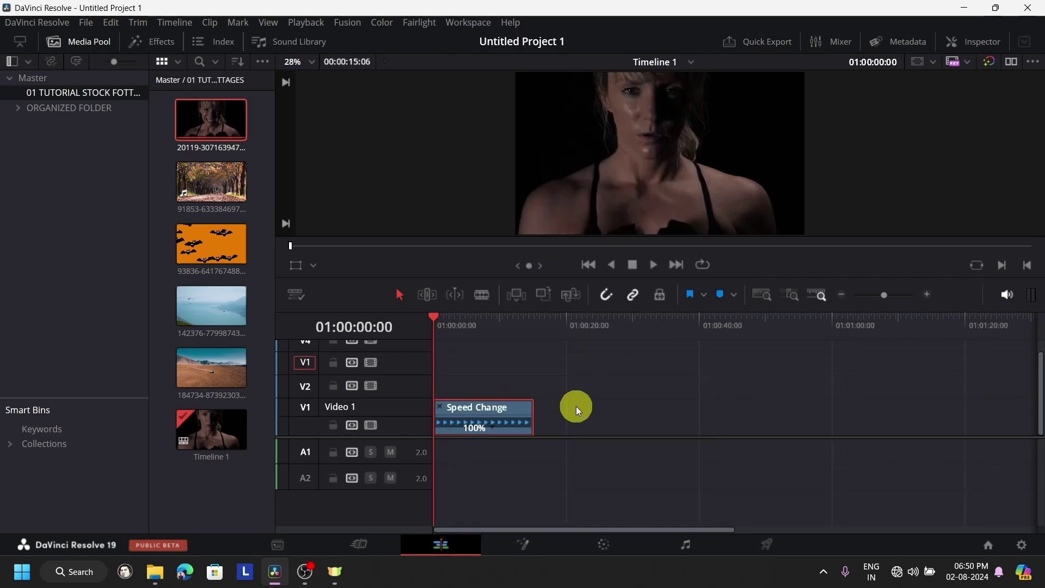
pyautogui.scroll(8, 575, 407)
pyautogui.scroll(-9, 579, 410)
pyautogui.scroll(3, 582, 410)
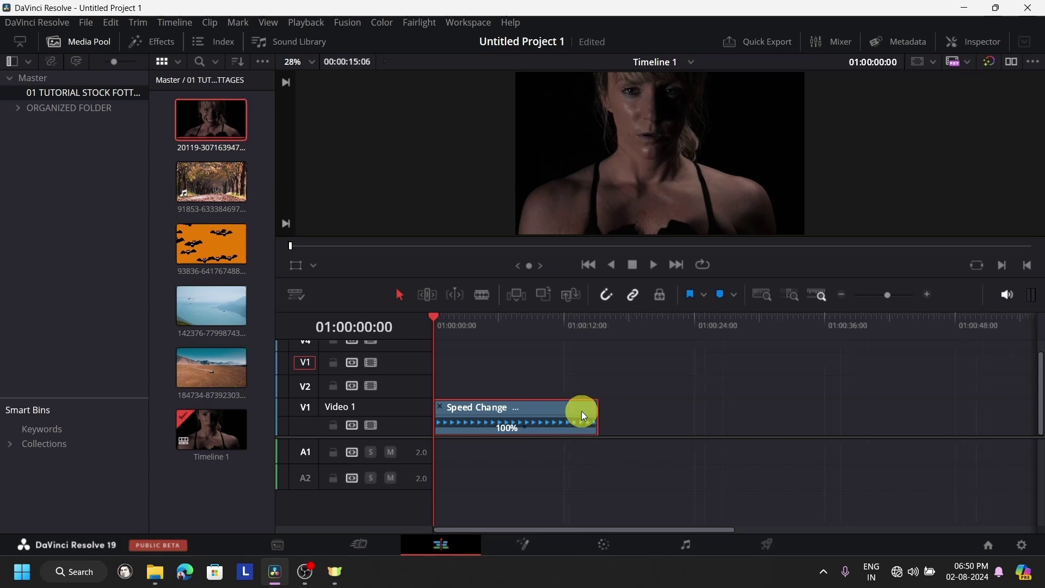
pyautogui.scroll(3, 582, 410)
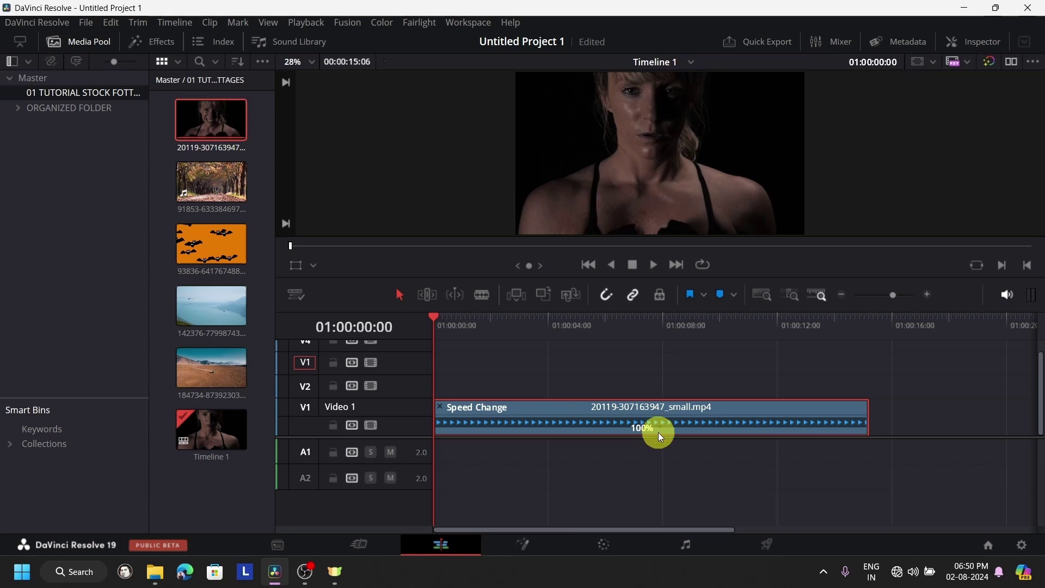
# Increase the height of track V1 and add a speed point to its clip at 01:00:03:01
pyautogui.click(552, 419)
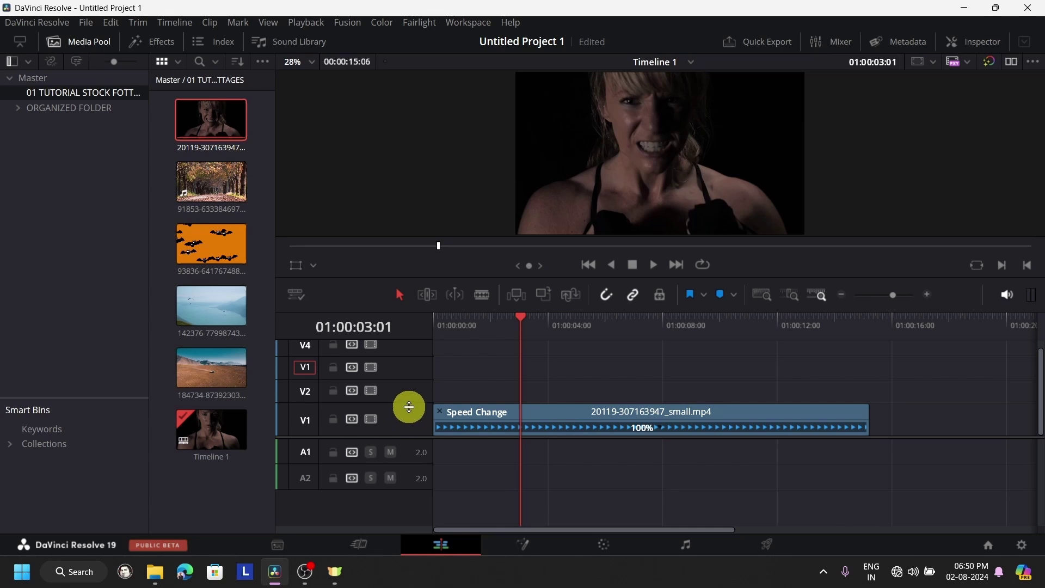
pyautogui.moveTo(409, 406); pyautogui.dragTo(419, 364)
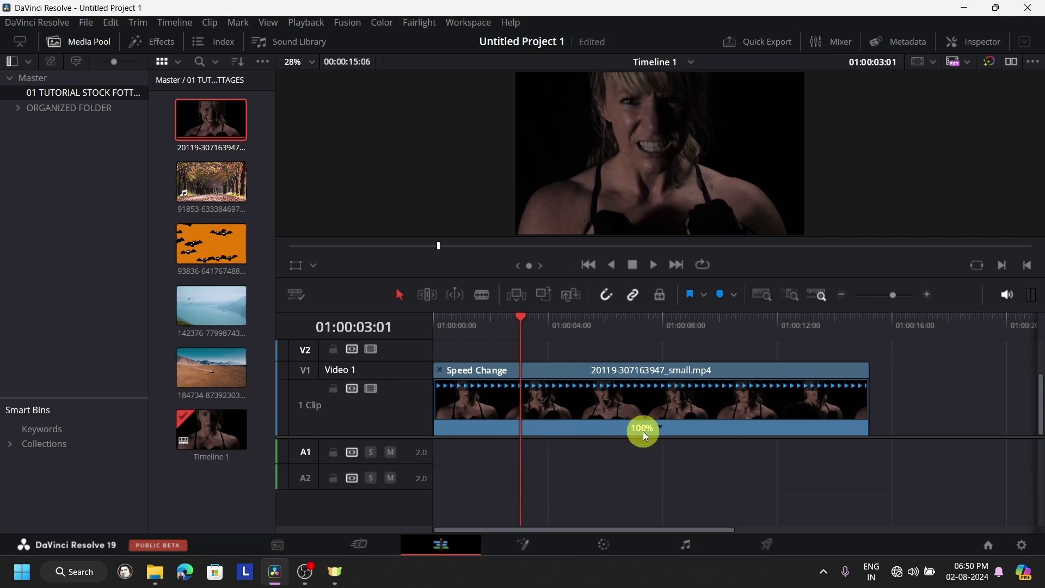
pyautogui.click(659, 423)
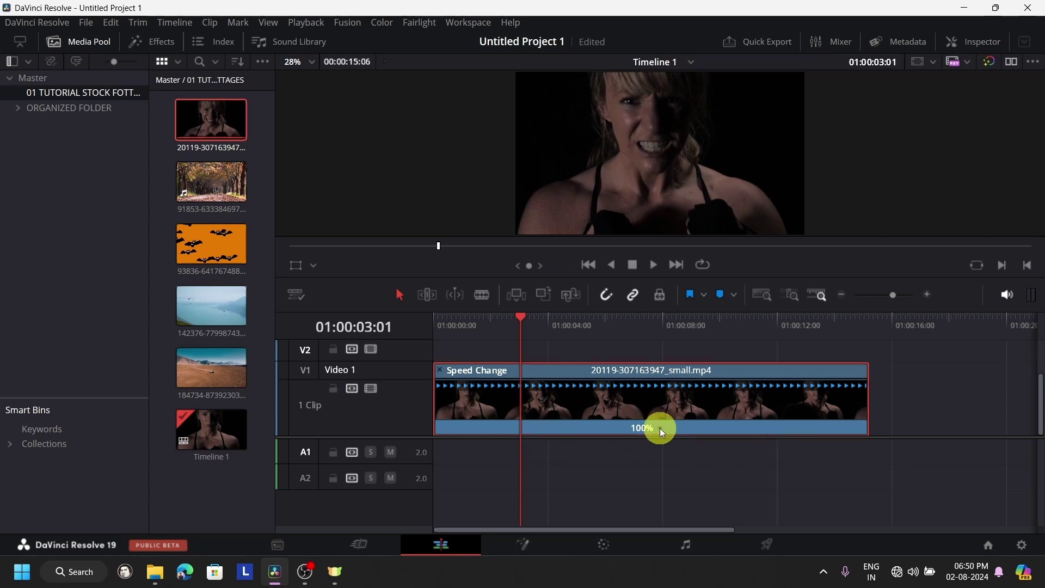
pyautogui.click(660, 428)
pyautogui.click(681, 445)
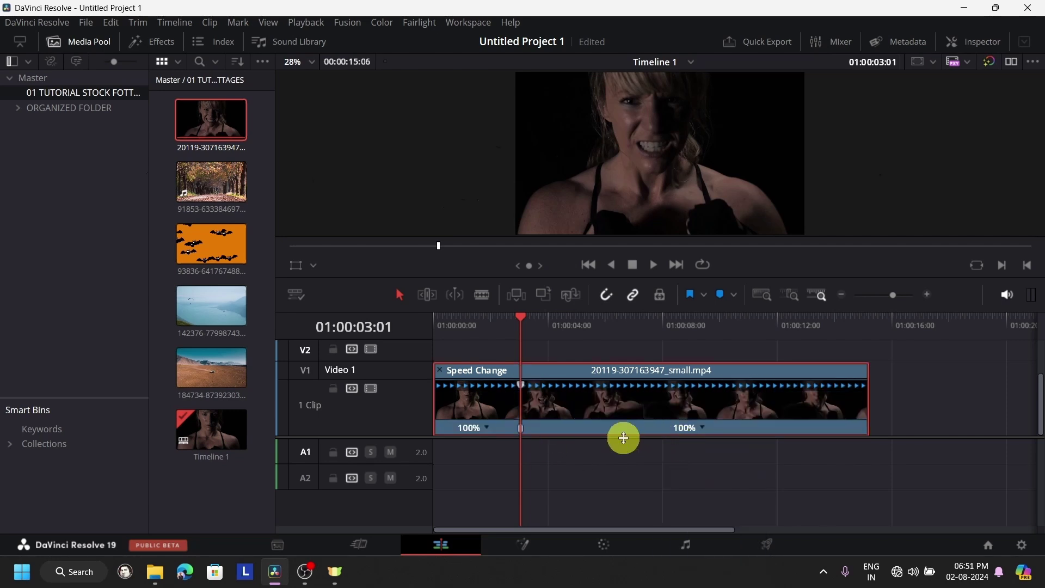
# Add two more speed points to the clip, at 01:00:07:10 and 01:00:11:13
pyautogui.click(646, 325)
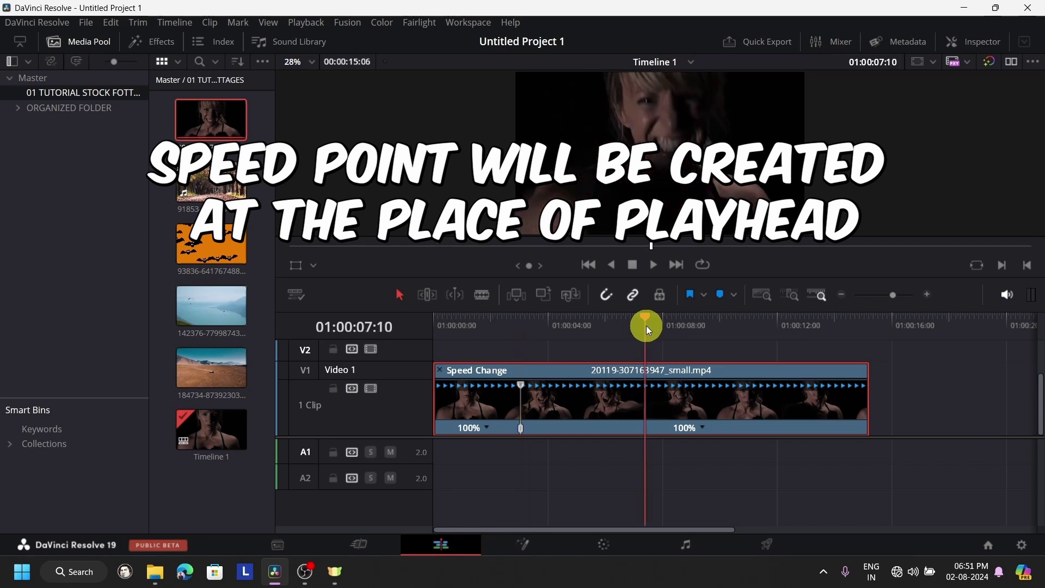
pyautogui.click(701, 426)
pyautogui.click(725, 444)
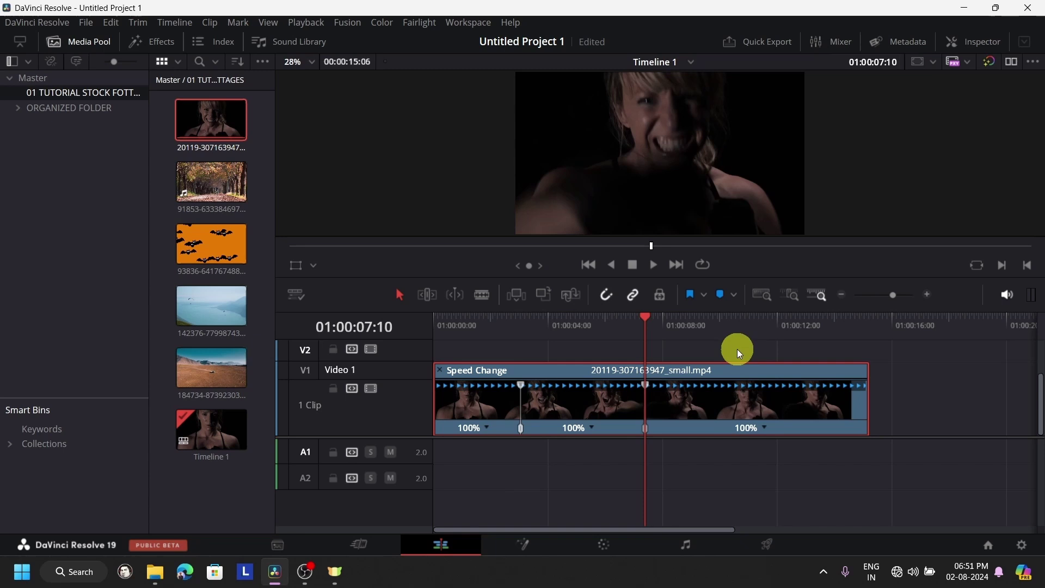
pyautogui.click(764, 336)
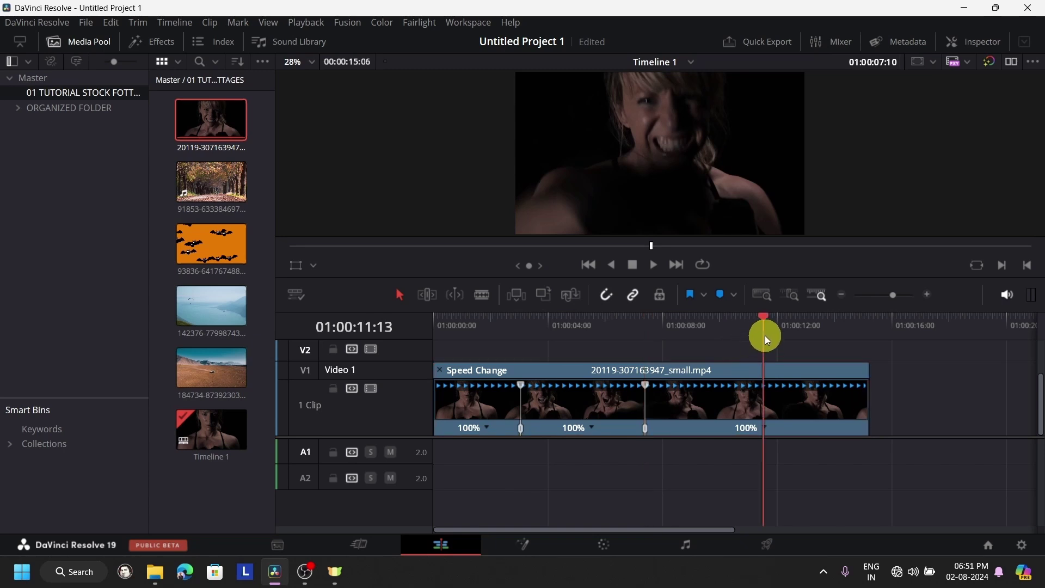
pyautogui.click(763, 427)
pyautogui.click(791, 438)
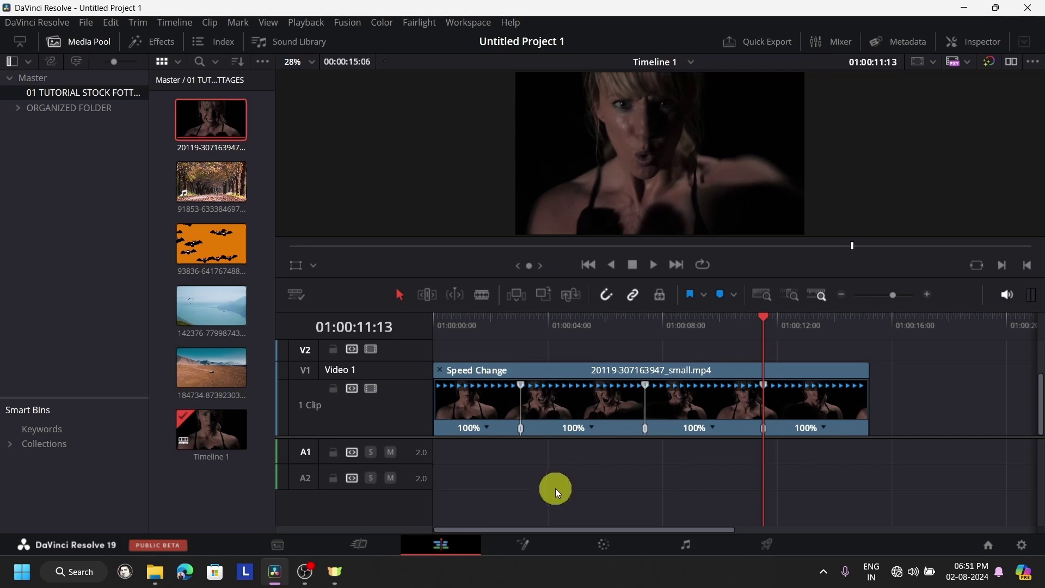
# Slow the clip's last speed segment to 80% by extending its end, and move the clip to start at about 01:00:04:00
pyautogui.moveTo(867, 393); pyautogui.dragTo(918, 422)
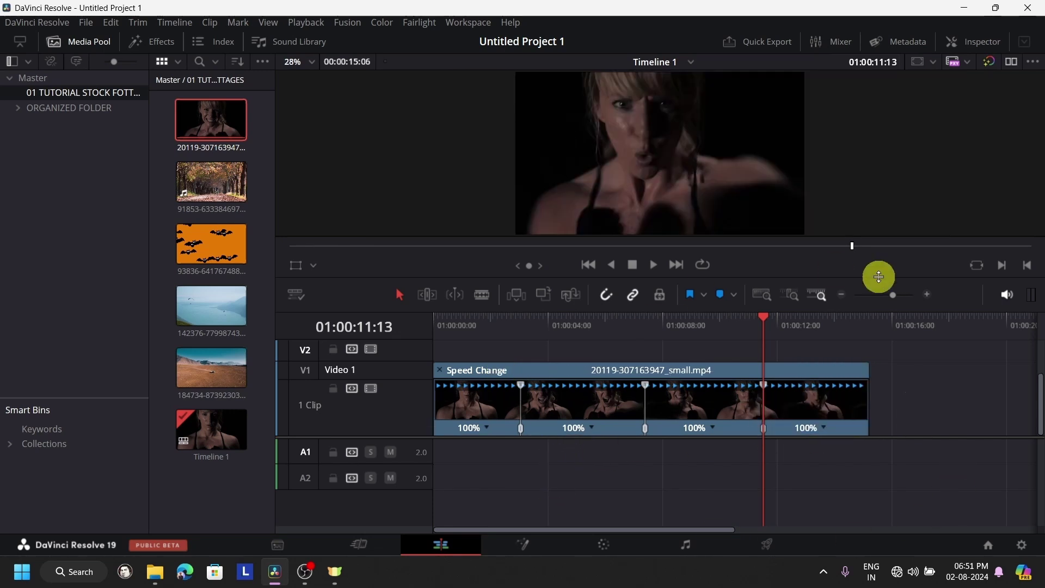
pyautogui.moveTo(867, 392); pyautogui.dragTo(897, 373)
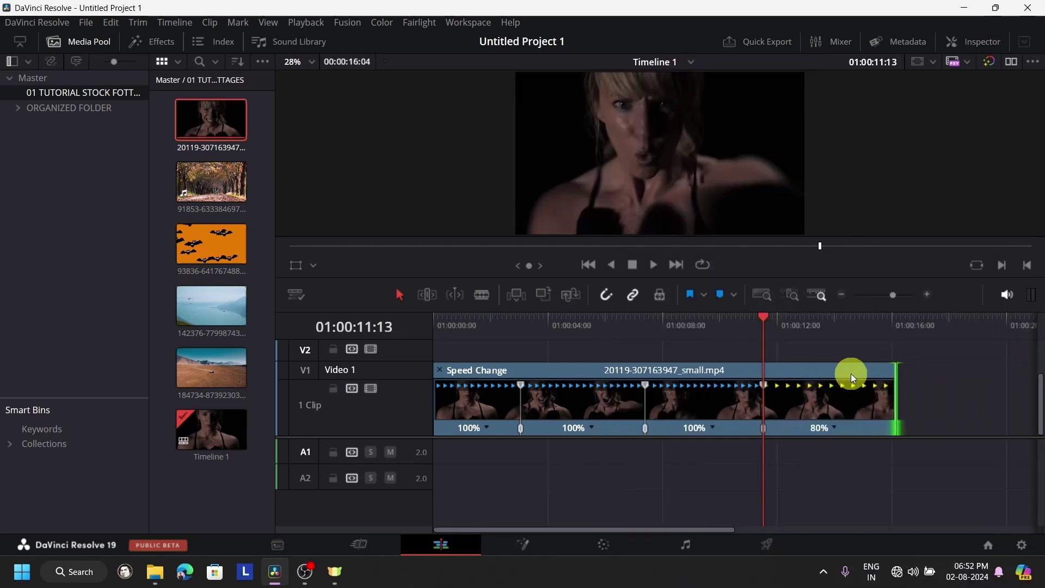
pyautogui.moveTo(475, 370); pyautogui.dragTo(550, 372)
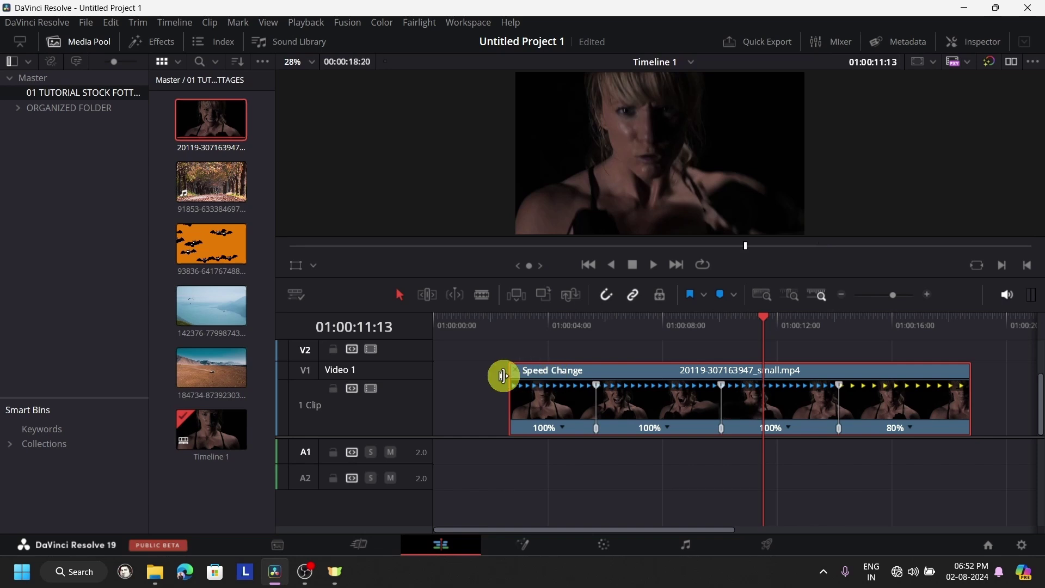
pyautogui.hotkey('ctrl', 'z')
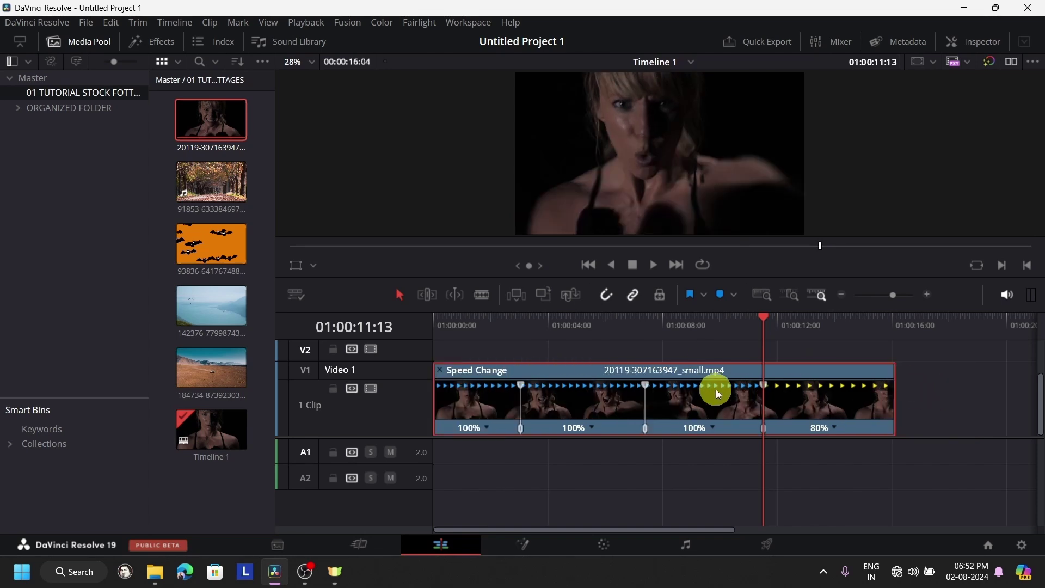
pyautogui.moveTo(702, 373); pyautogui.dragTo(816, 373)
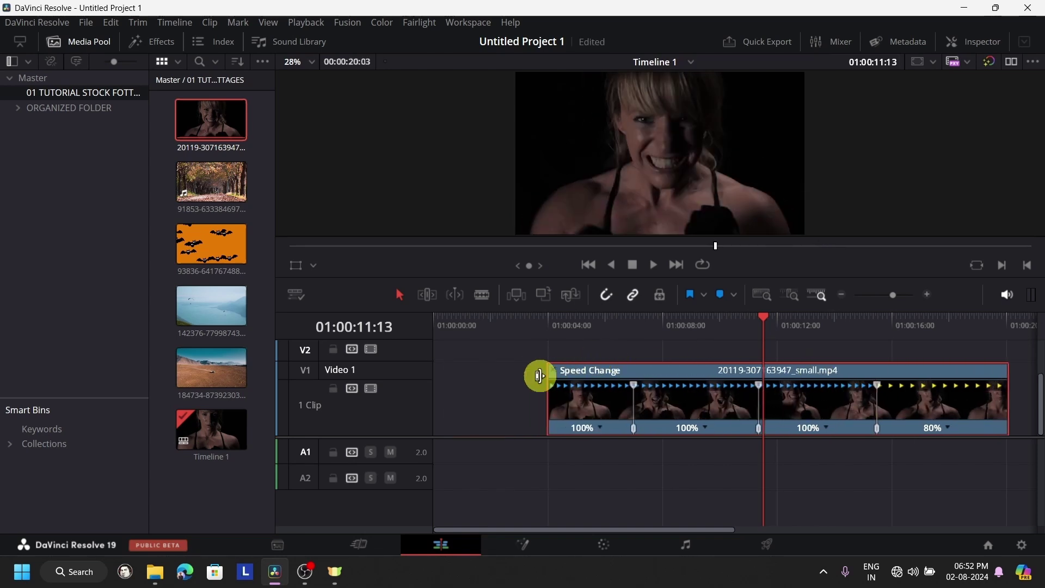
# Retime the first speed segment by its start edge to 52%, and speed it up by moving its speed point to about 01:00:02:12
pyautogui.moveTo(539, 375); pyautogui.dragTo(604, 376)
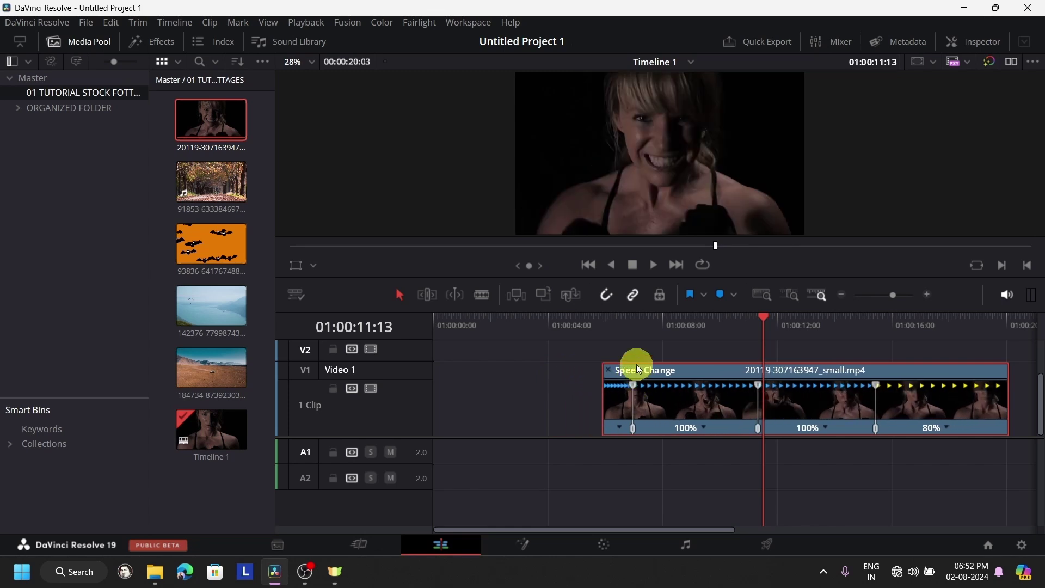
pyautogui.moveTo(632, 383); pyautogui.dragTo(612, 390)
pyautogui.moveTo(634, 391); pyautogui.dragTo(469, 357)
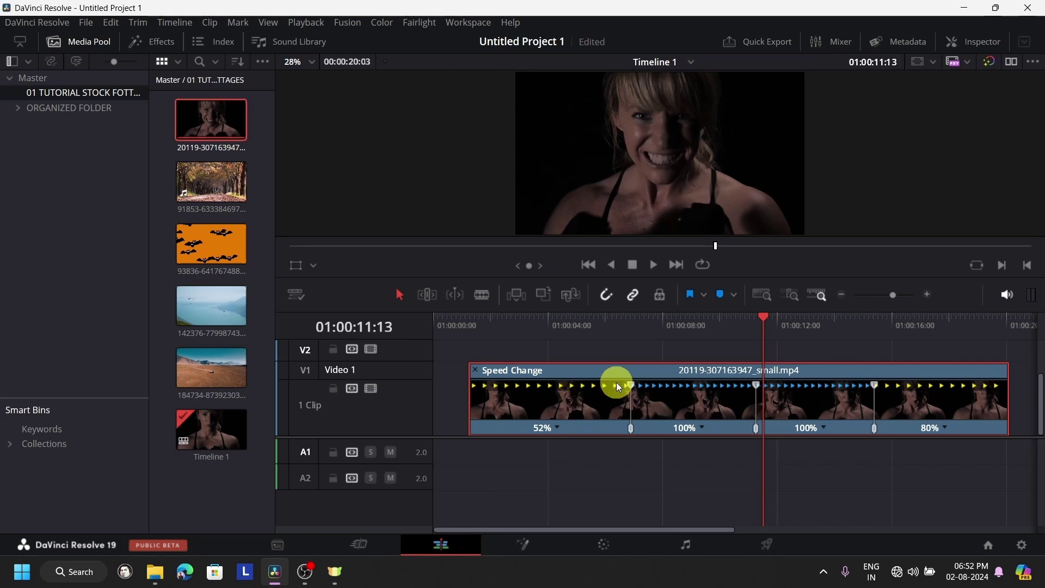
pyautogui.moveTo(631, 388); pyautogui.dragTo(504, 385)
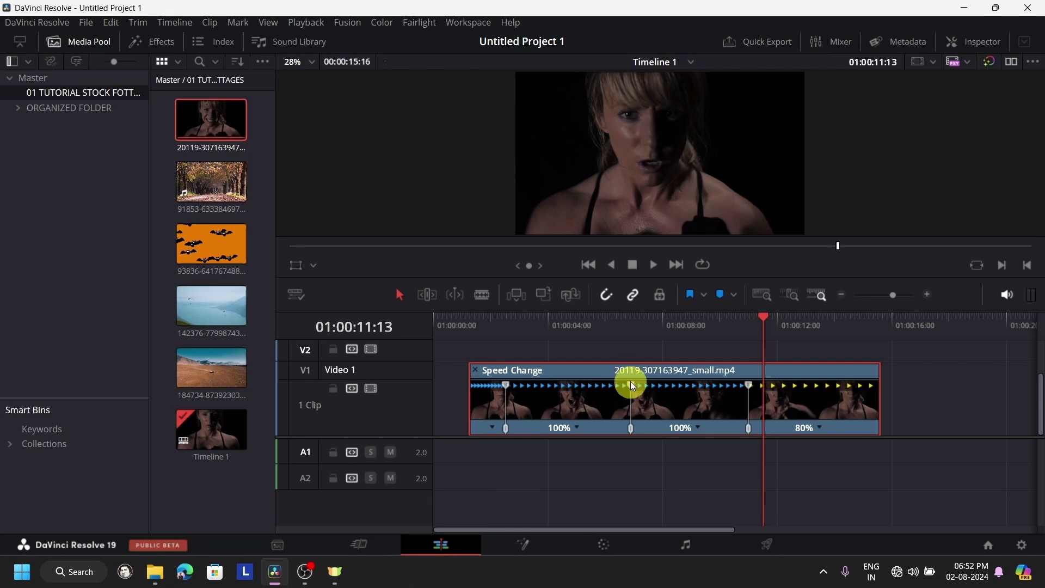
# Slow the second speed segment to 69%, shorten the third to speed it up, and stretch the last one to 34%
pyautogui.moveTo(630, 384); pyautogui.dragTo(685, 387)
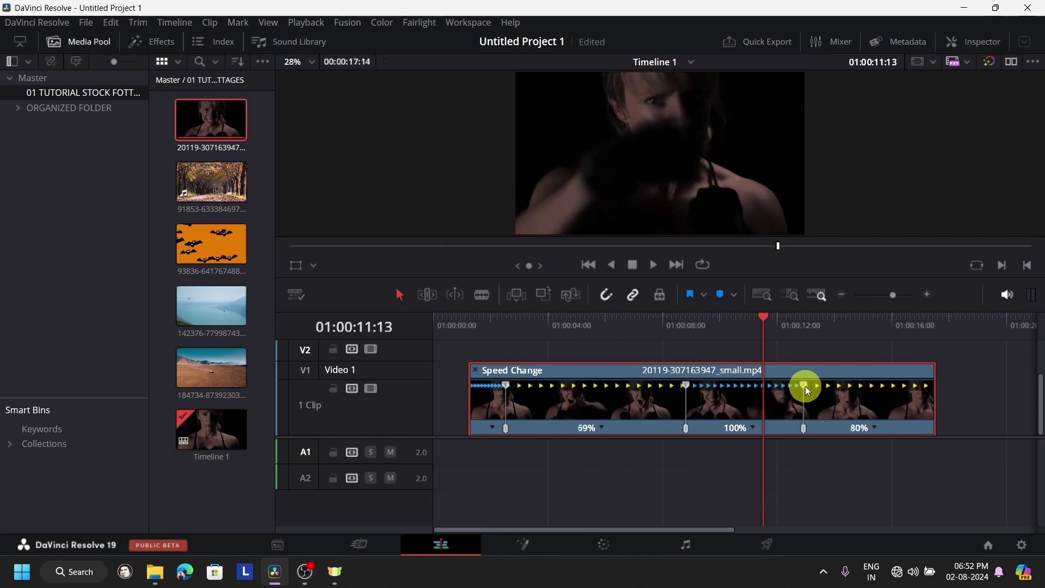
pyautogui.moveTo(805, 386); pyautogui.dragTo(730, 390)
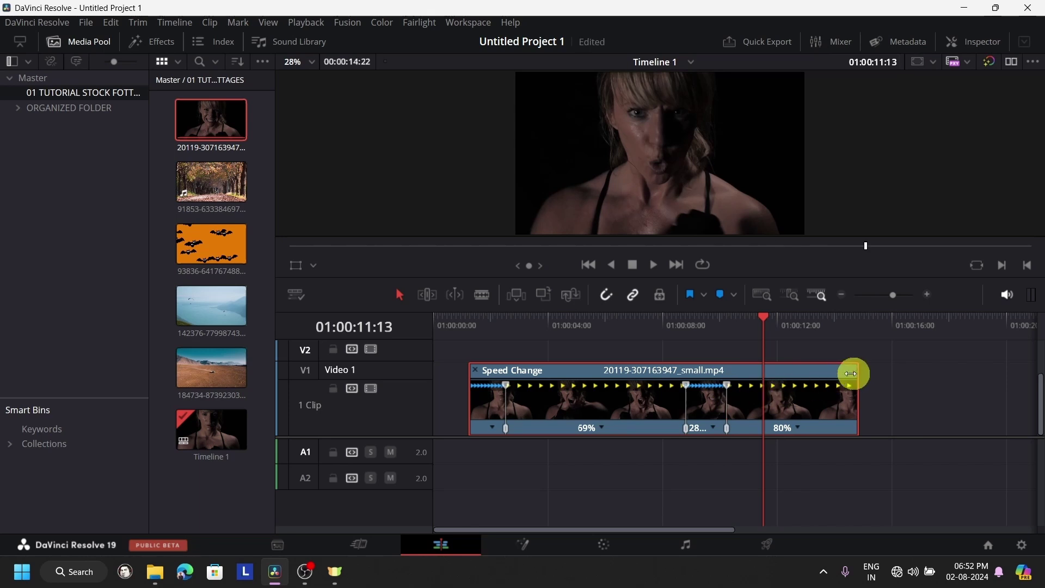
pyautogui.moveTo(858, 372); pyautogui.dragTo(1037, 381)
# Play the retimed clip from its beginning to its end to review the speed changes
pyautogui.click(475, 330)
pyautogui.click(648, 265)
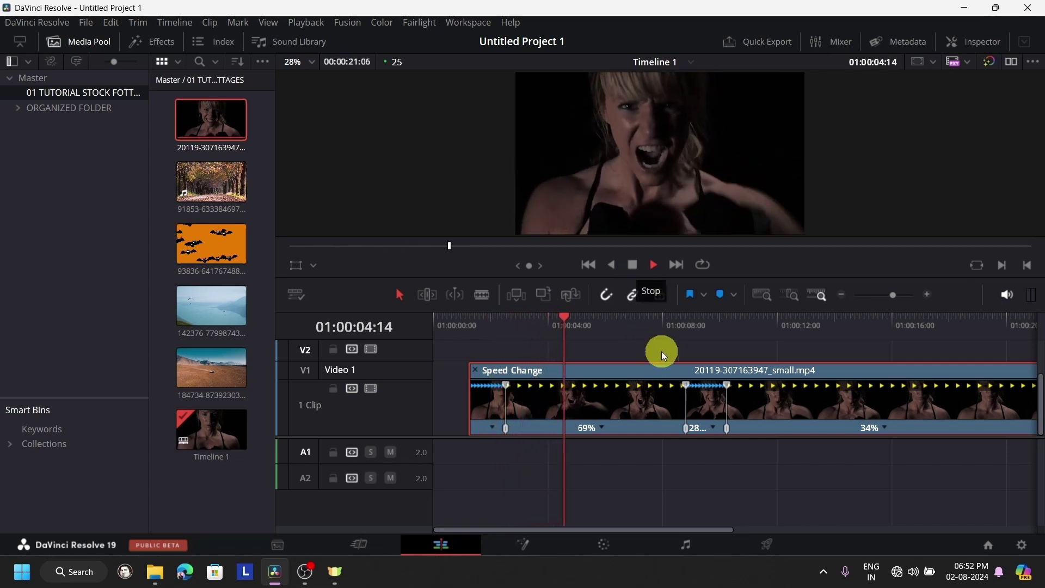
pyautogui.click(683, 334)
pyautogui.press('space')
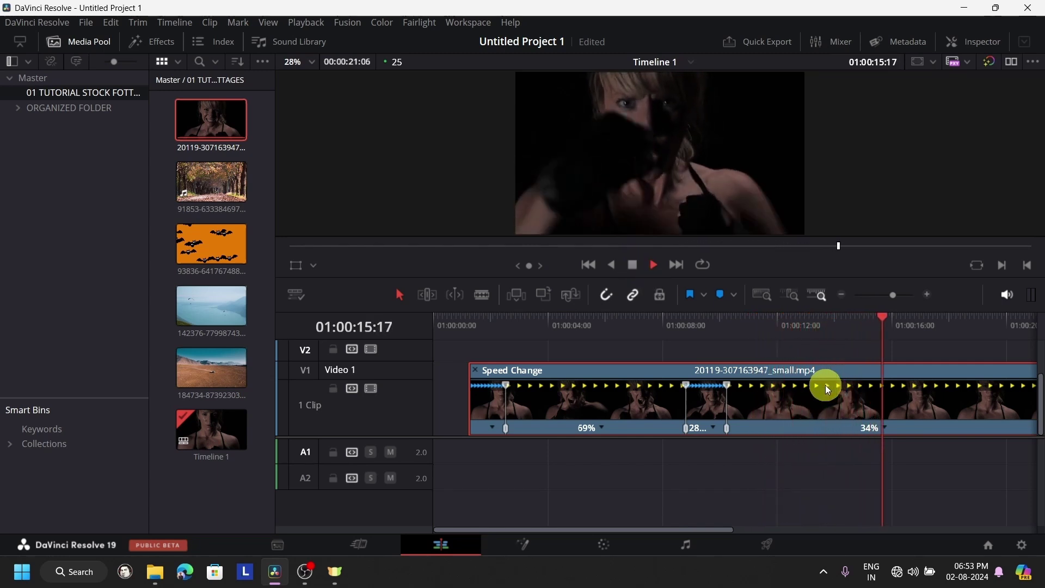
pyautogui.hotkey('ctrl', '-')
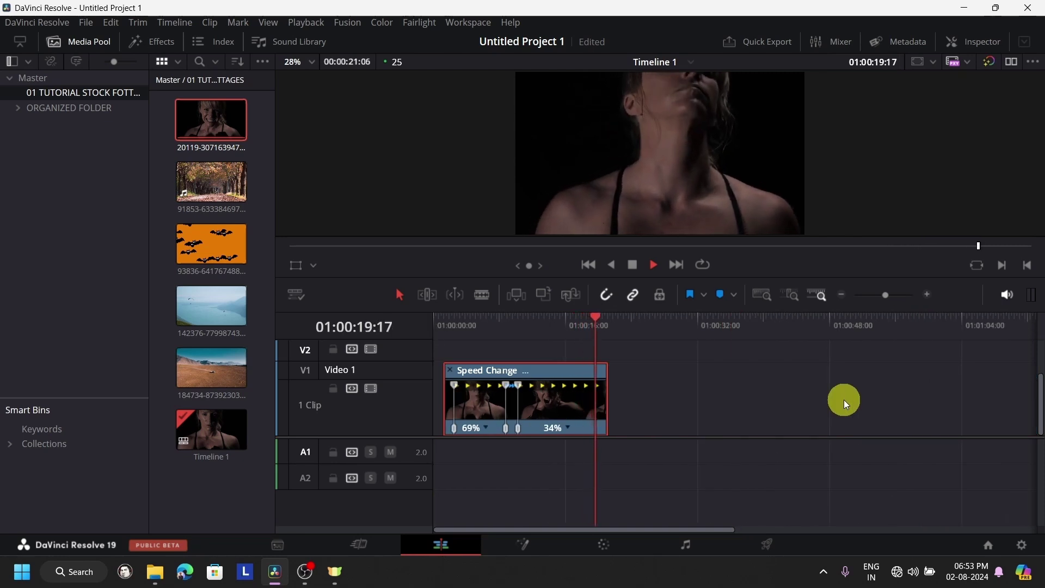
pyautogui.click(633, 265)
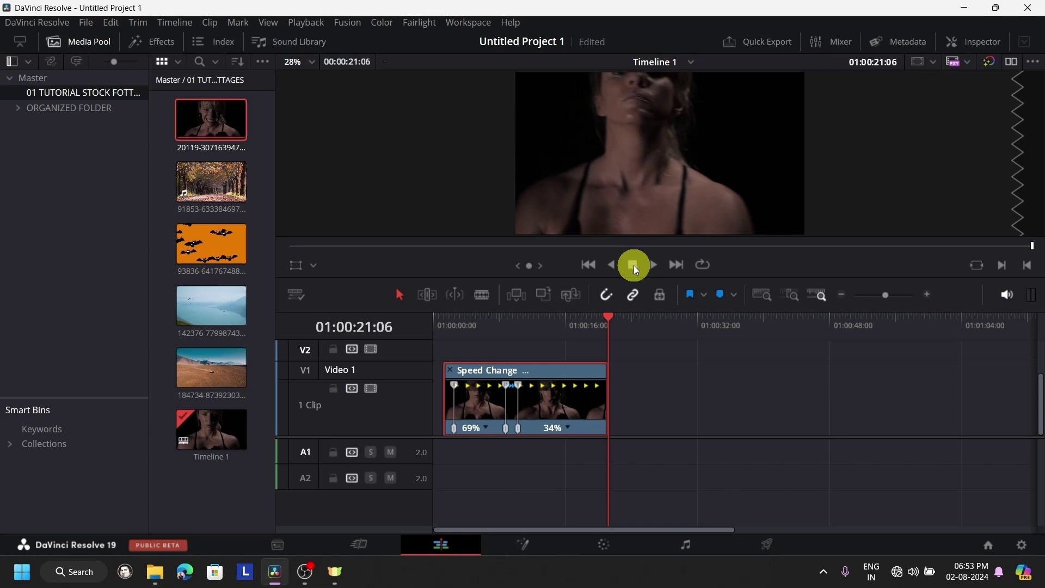
# Close the Speed Change controls on the clip and delete the clip from the timeline
pyautogui.moveTo(541, 374); pyautogui.dragTo(652, 375)
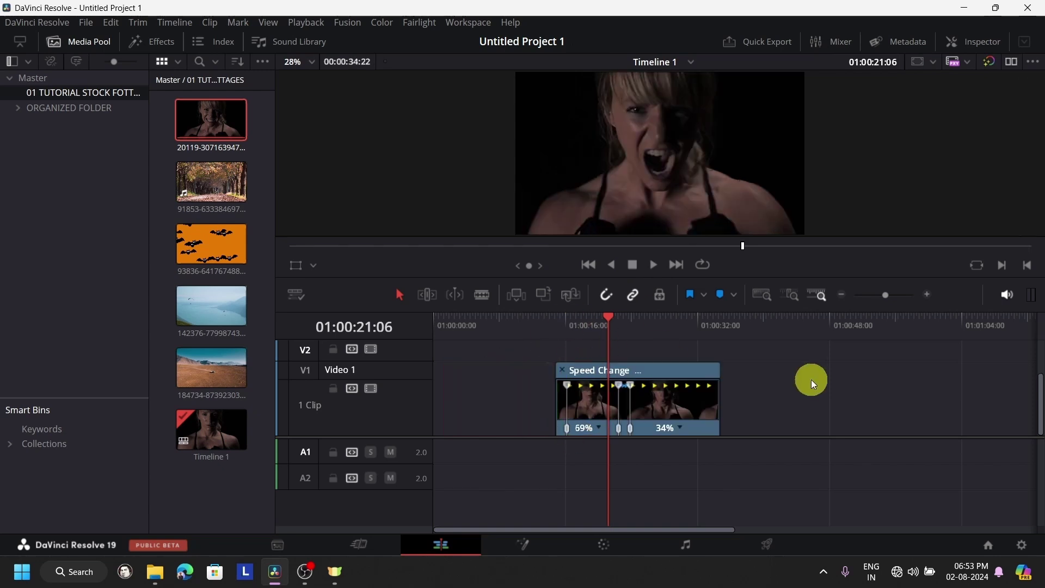
pyautogui.click(560, 370)
pyautogui.click(567, 398)
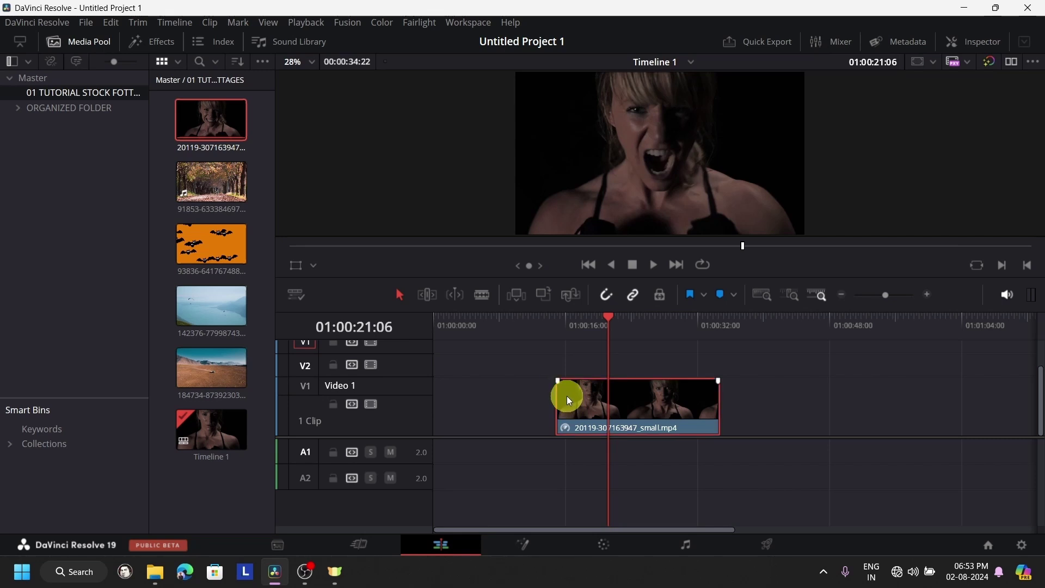
pyautogui.moveTo(632, 429); pyautogui.dragTo(482, 430)
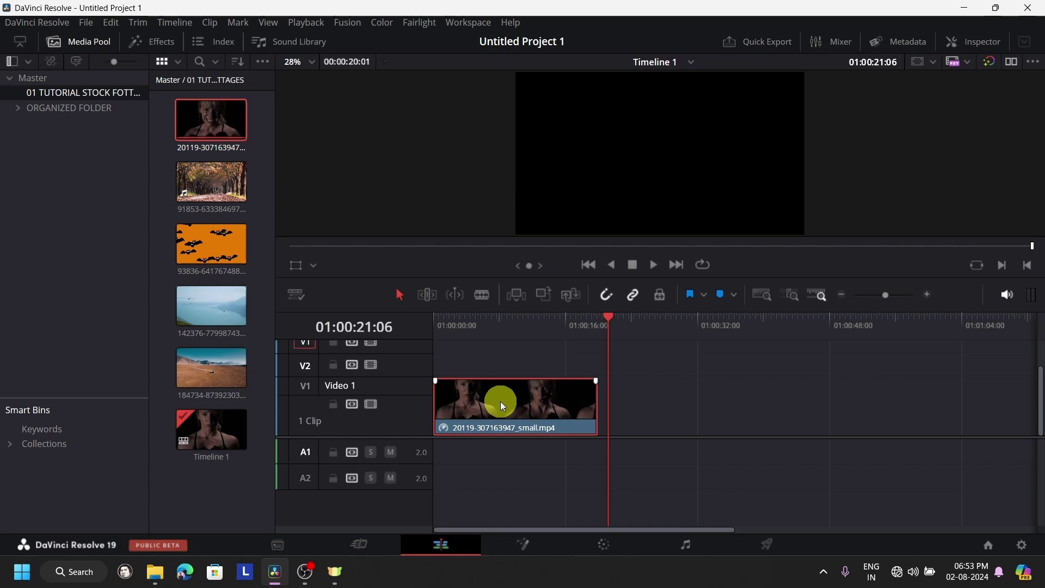
pyautogui.press('Delete')
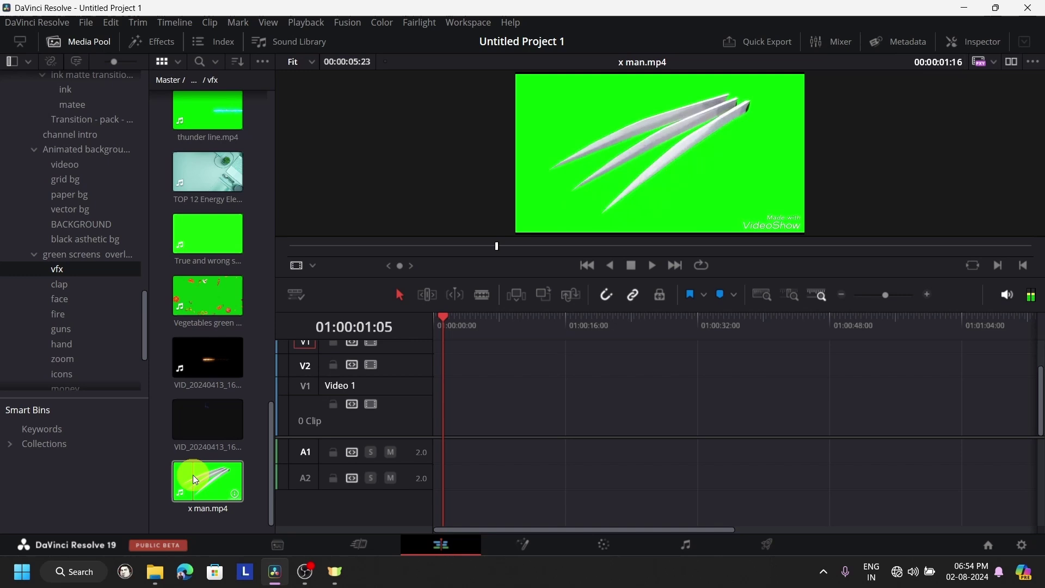
# Place x man.mp4 at the start of track V1, with the track height reduced and the media pool hidden
pyautogui.moveTo(193, 475); pyautogui.dragTo(393, 383)
pyautogui.doubleClick(392, 383)
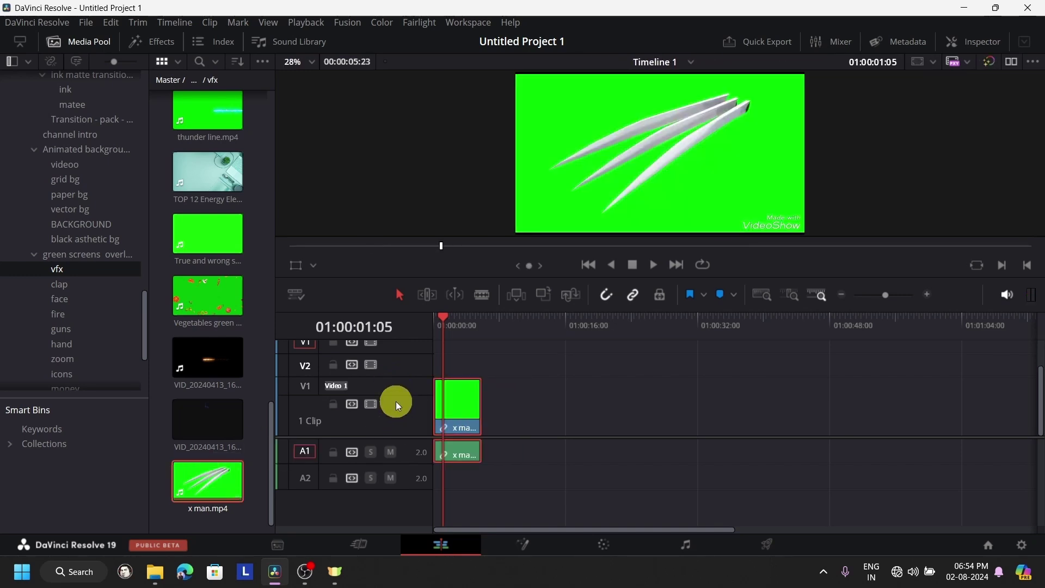
pyautogui.moveTo(401, 377); pyautogui.dragTo(404, 408)
pyautogui.scroll(2, 536, 413)
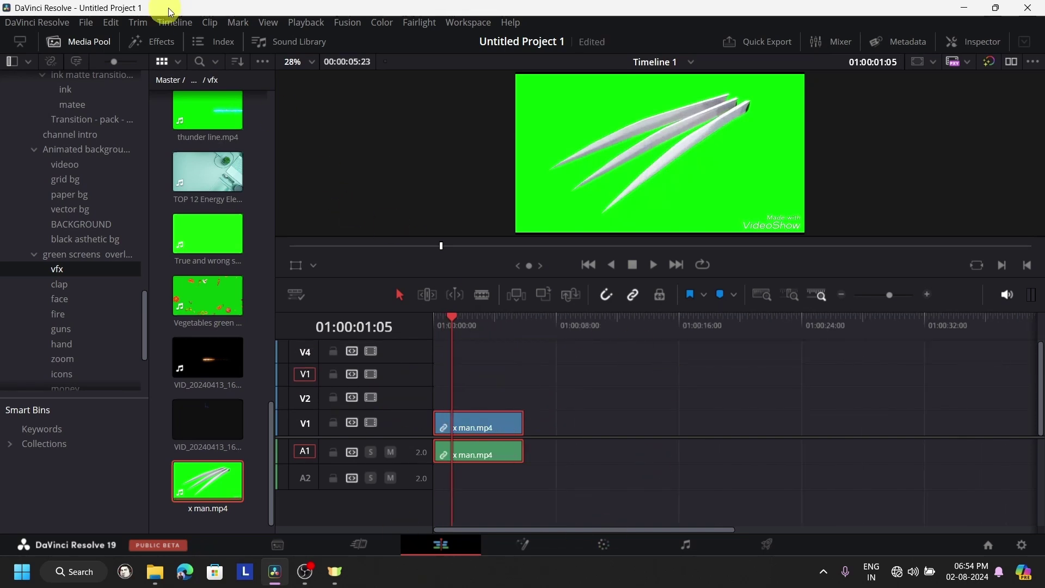
pyautogui.click(103, 44)
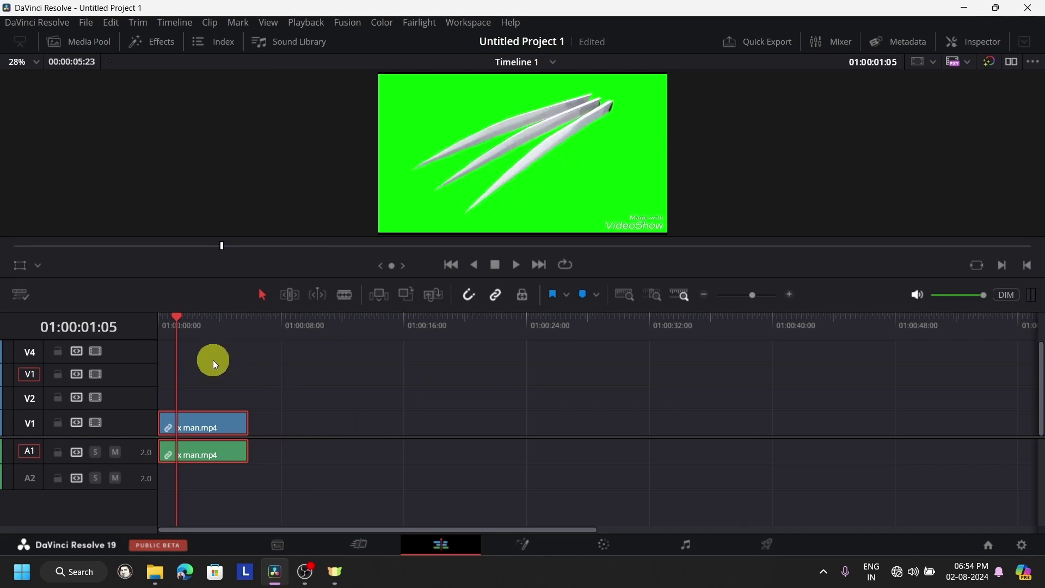
# Park the playhead at 01:00:02:16 and open the x man.mp4 clip on the Fusion page
pyautogui.click(214, 332)
pyautogui.click(198, 329)
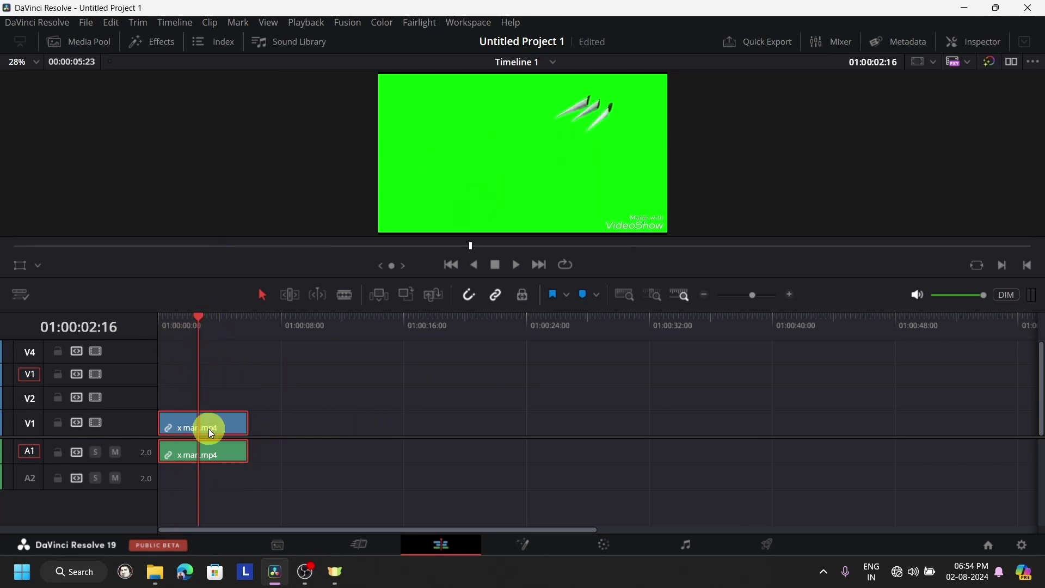
pyautogui.click(533, 540)
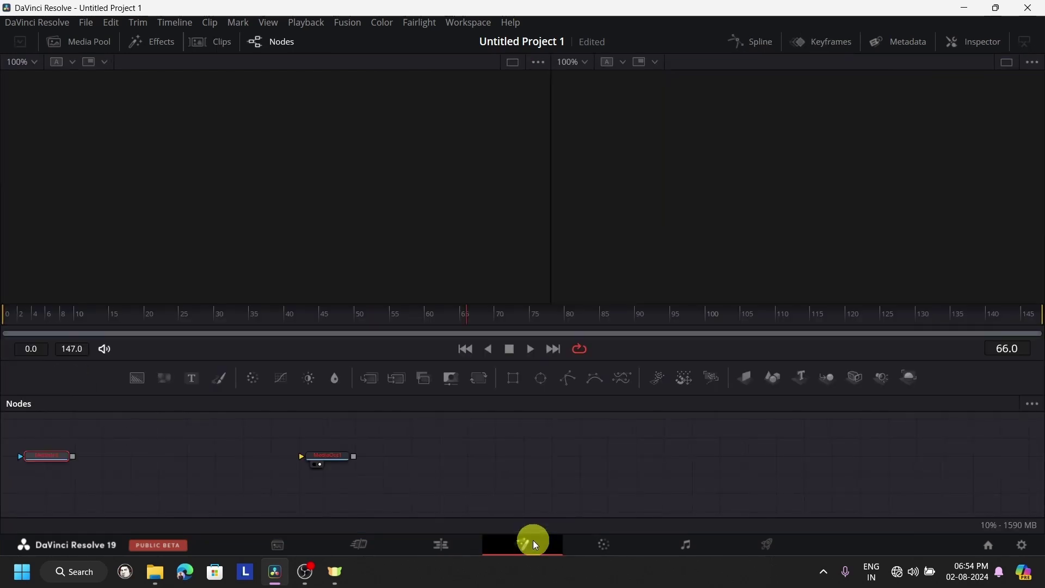
# Key out the green background with a Delta Keyer node inserted after MediaIn1, and return to the Edit page
pyautogui.hotkey('shift', 'space')
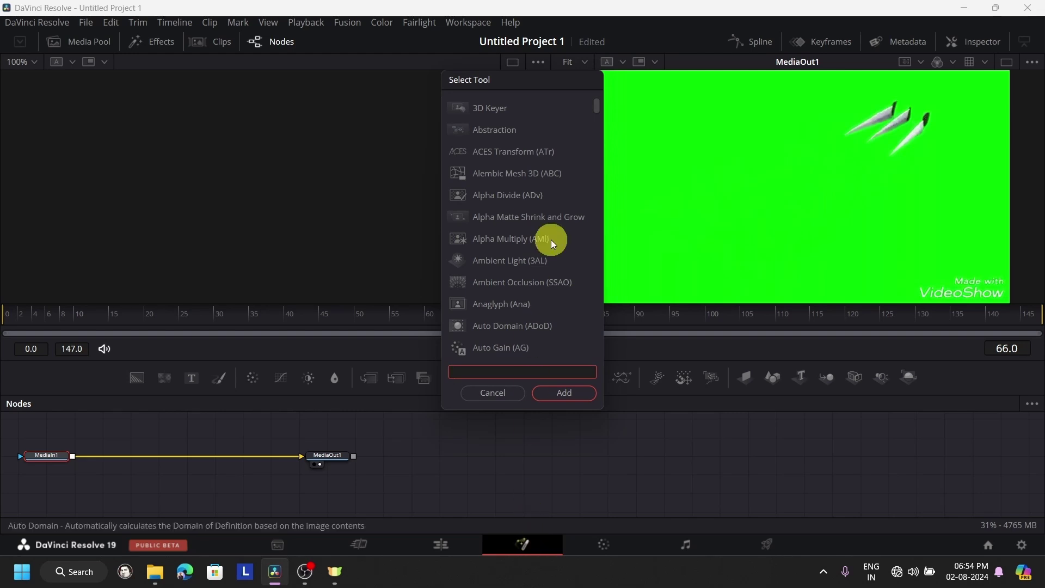
pyautogui.write('del')
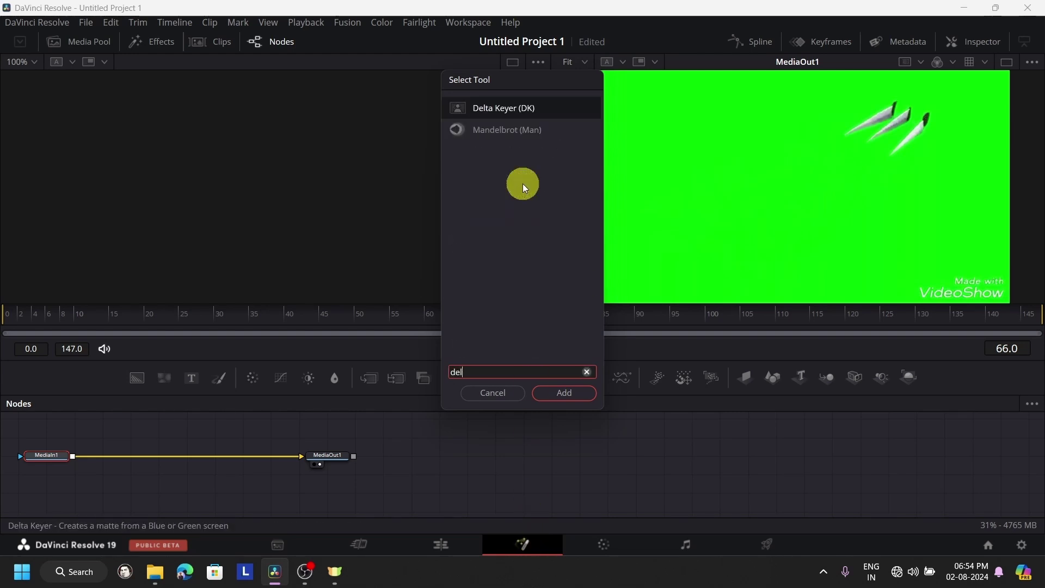
pyautogui.click(562, 391)
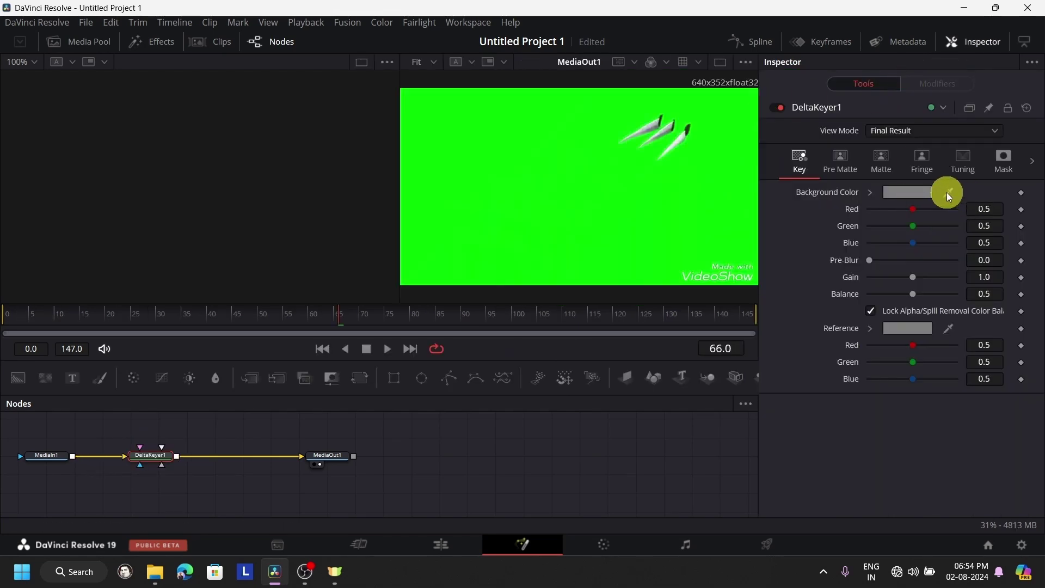
pyautogui.moveTo(947, 192); pyautogui.dragTo(581, 145)
pyautogui.click(442, 545)
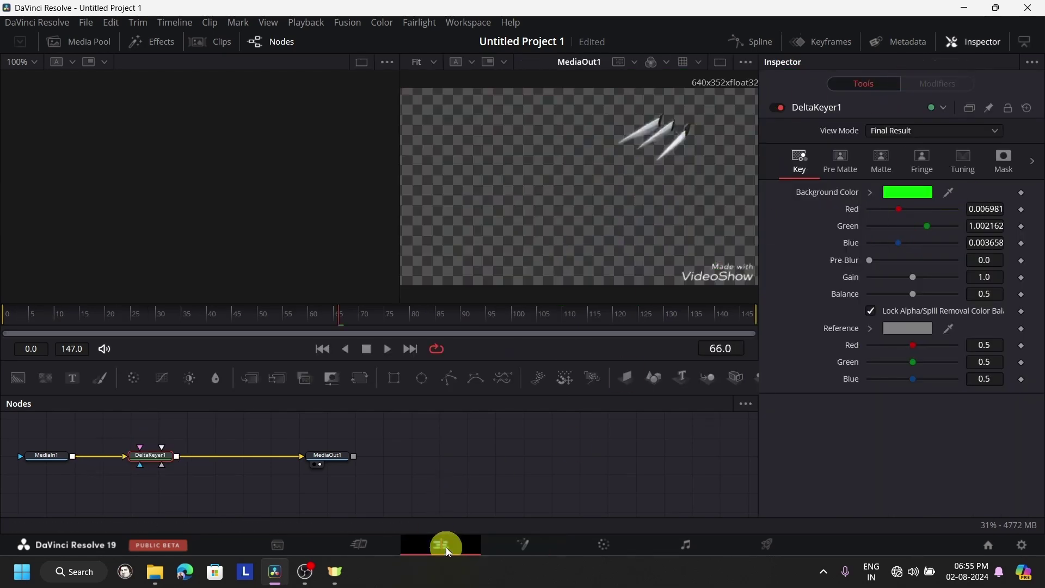
# Play back the keyed x man.mp4 clip from its start on the Edit page
pyautogui.moveTo(211, 342); pyautogui.dragTo(47, 367)
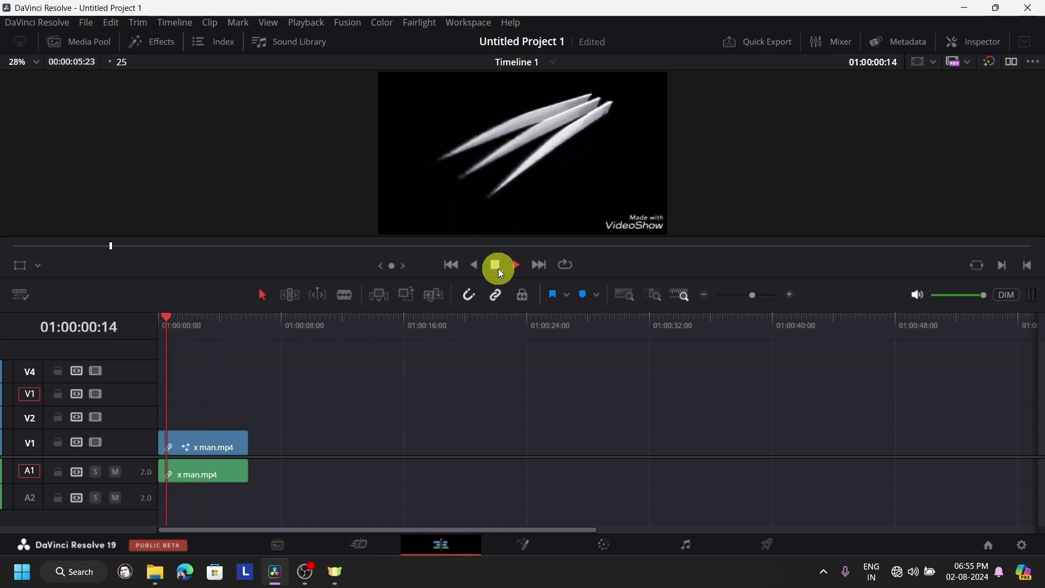
pyautogui.click(498, 269)
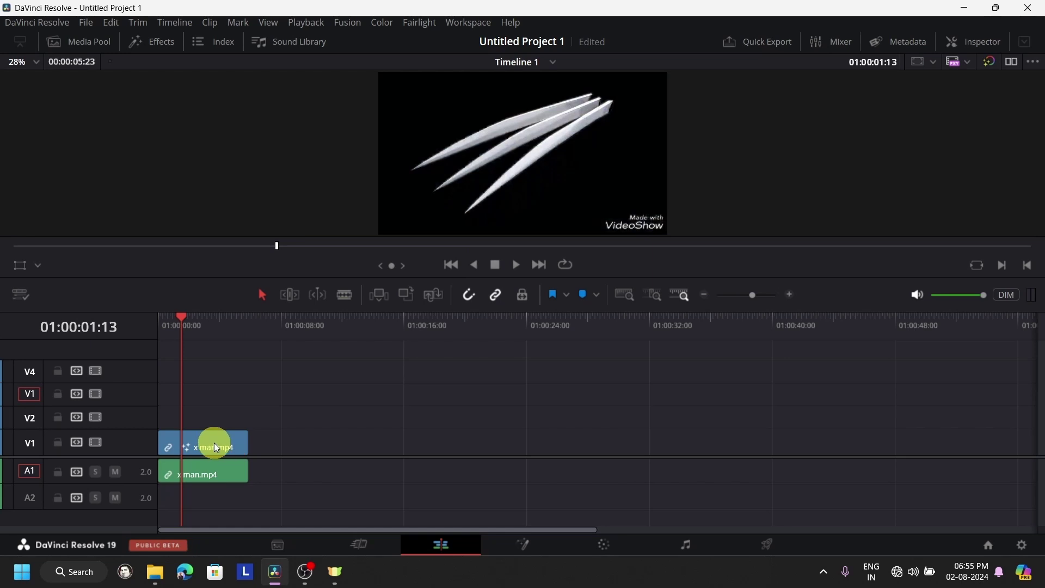
pyautogui.click(361, 546)
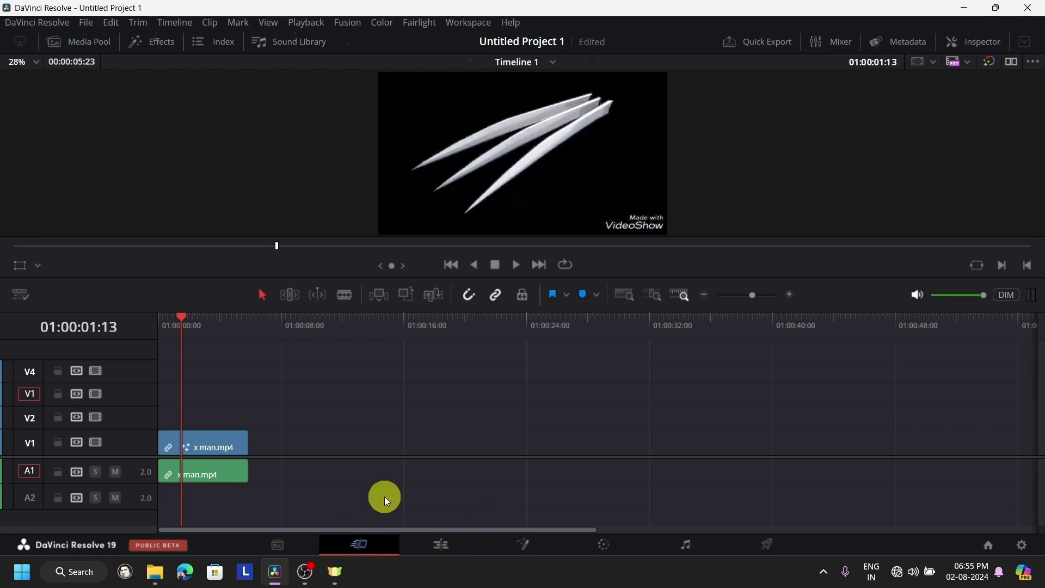
pyautogui.click(429, 551)
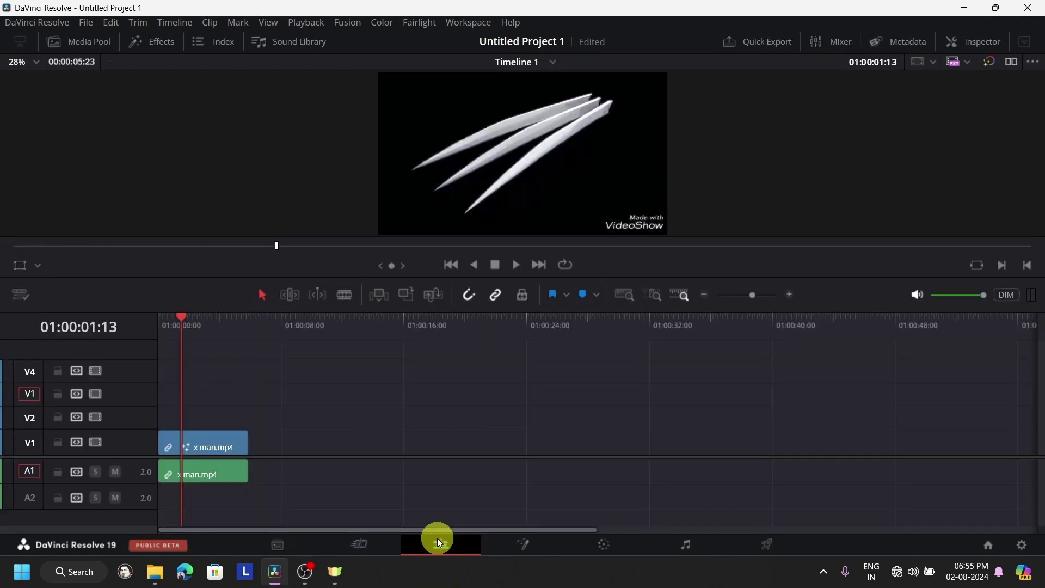
# Show the media pool and place Vegetables green screen Animation.mp4 on the third video track, after the x man.mp4 clip
pyautogui.click(87, 43)
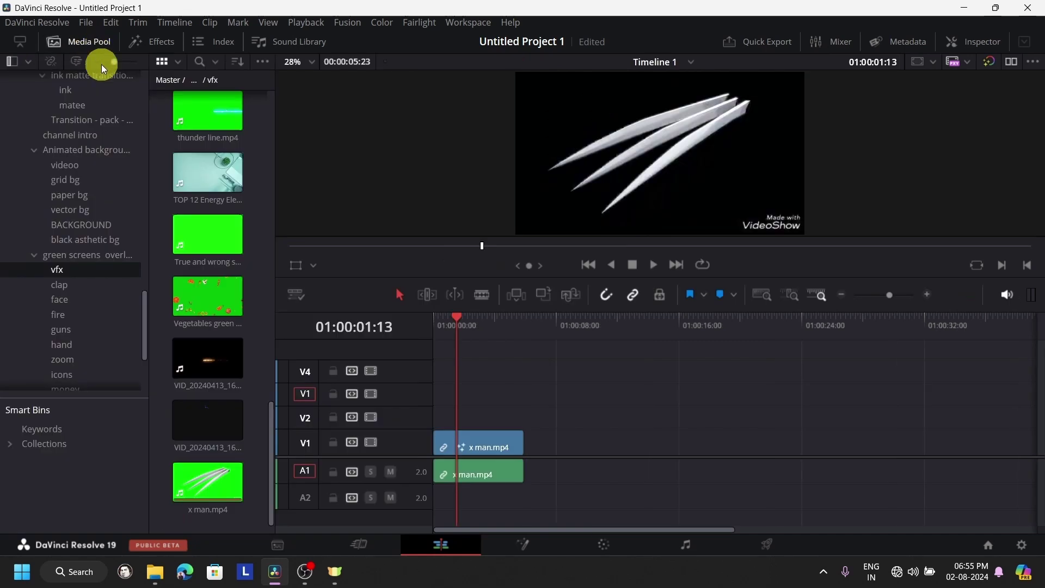
pyautogui.click(207, 294)
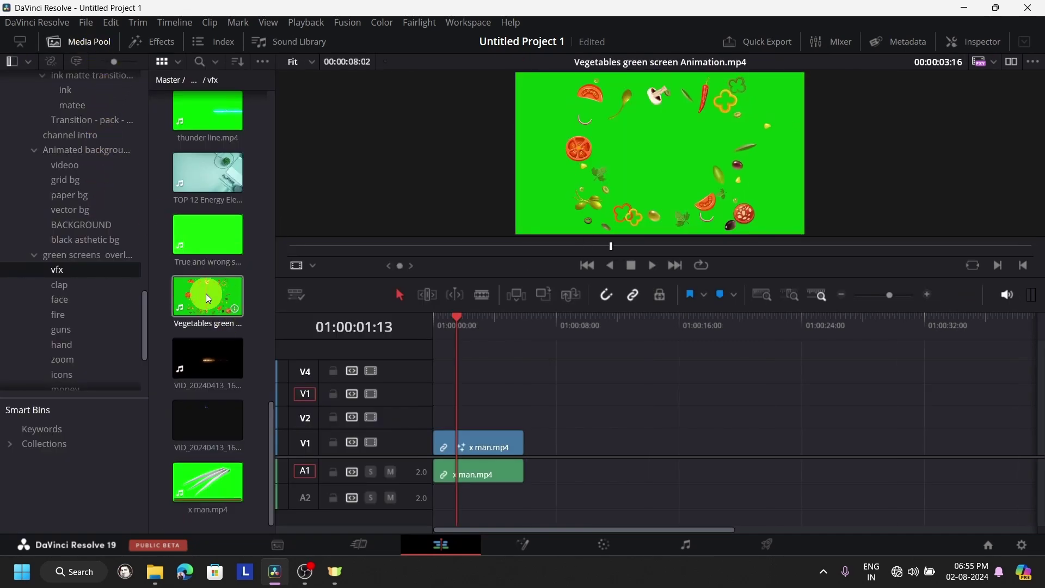
pyautogui.moveTo(209, 293); pyautogui.dragTo(638, 420)
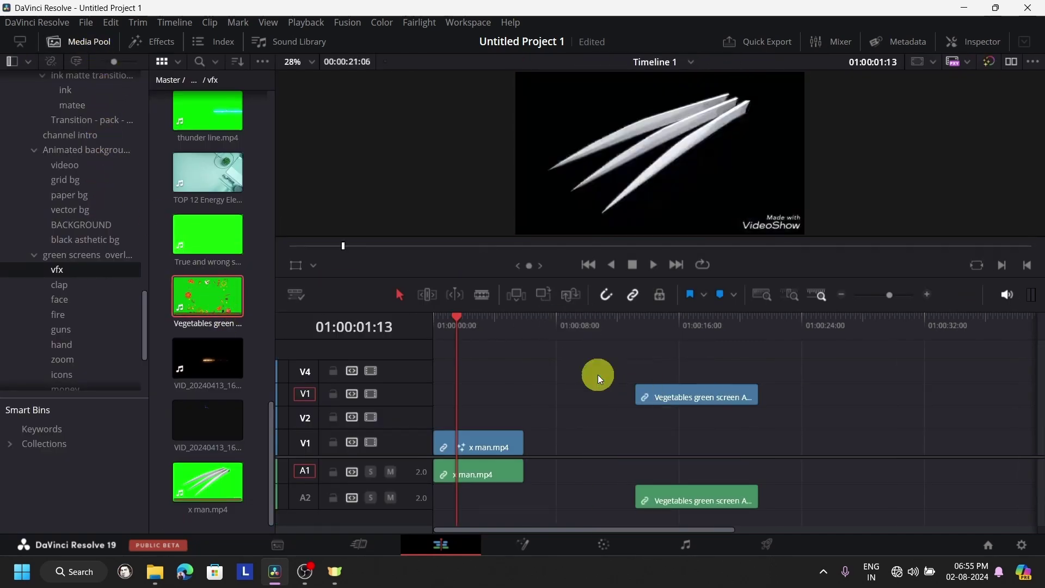
pyautogui.scroll(10, 109, 231)
pyautogui.scroll(5, 114, 231)
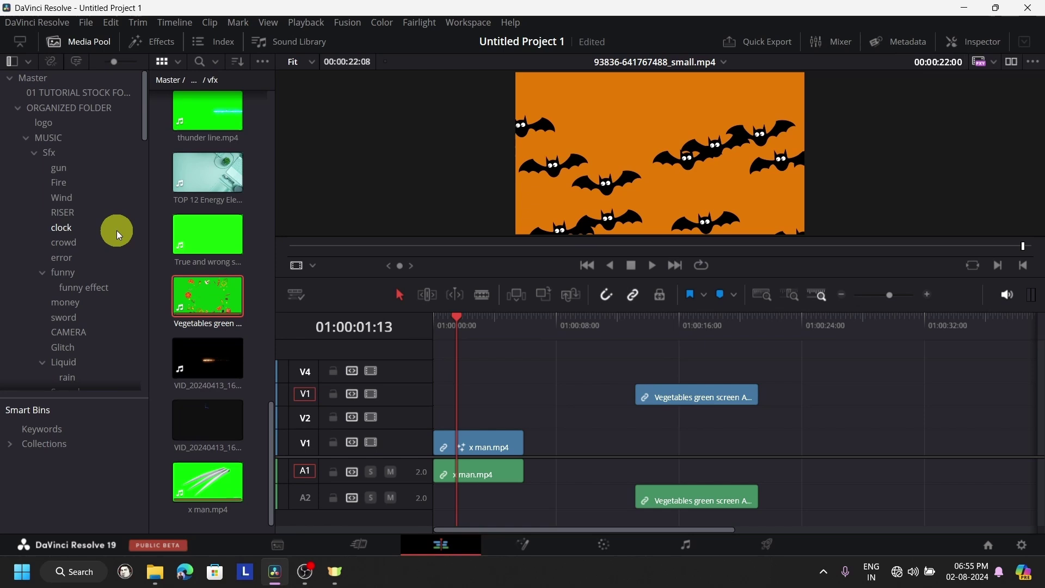
pyautogui.click(109, 92)
pyautogui.click(198, 116)
pyautogui.moveTo(198, 115); pyautogui.dragTo(694, 443)
pyautogui.click(680, 324)
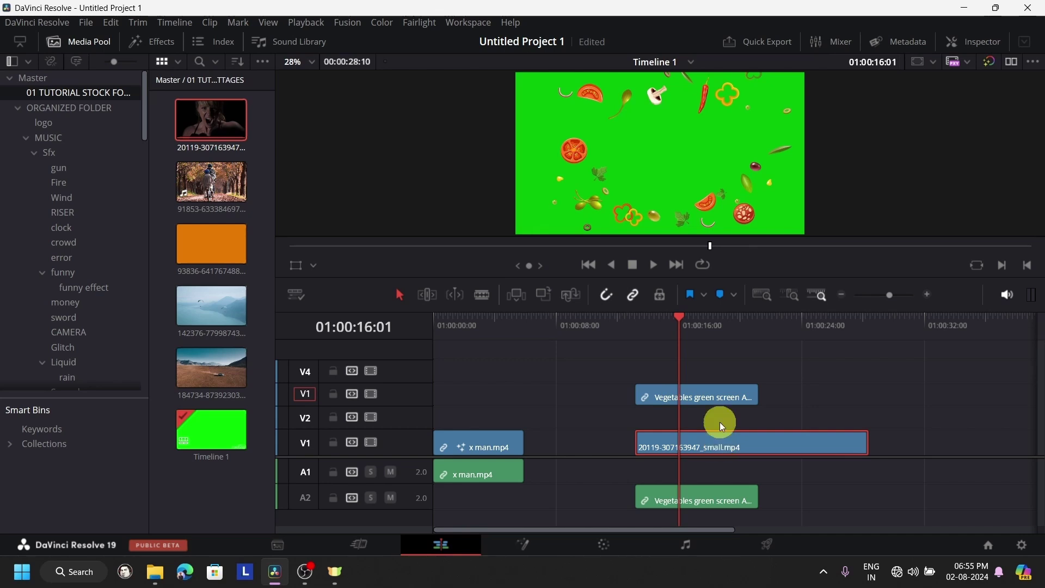
pyautogui.click(706, 339)
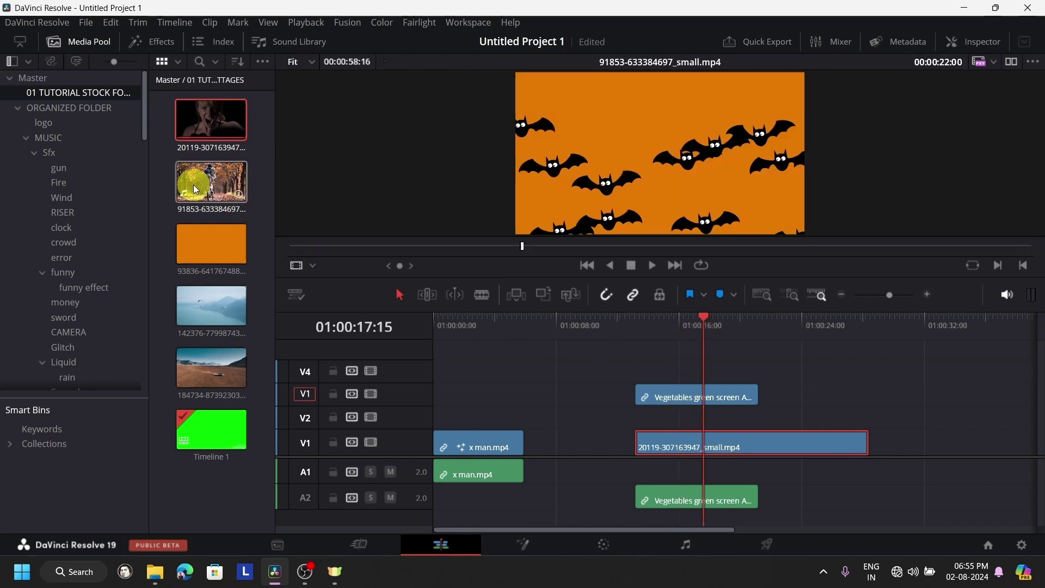
pyautogui.moveTo(196, 185); pyautogui.dragTo(640, 354)
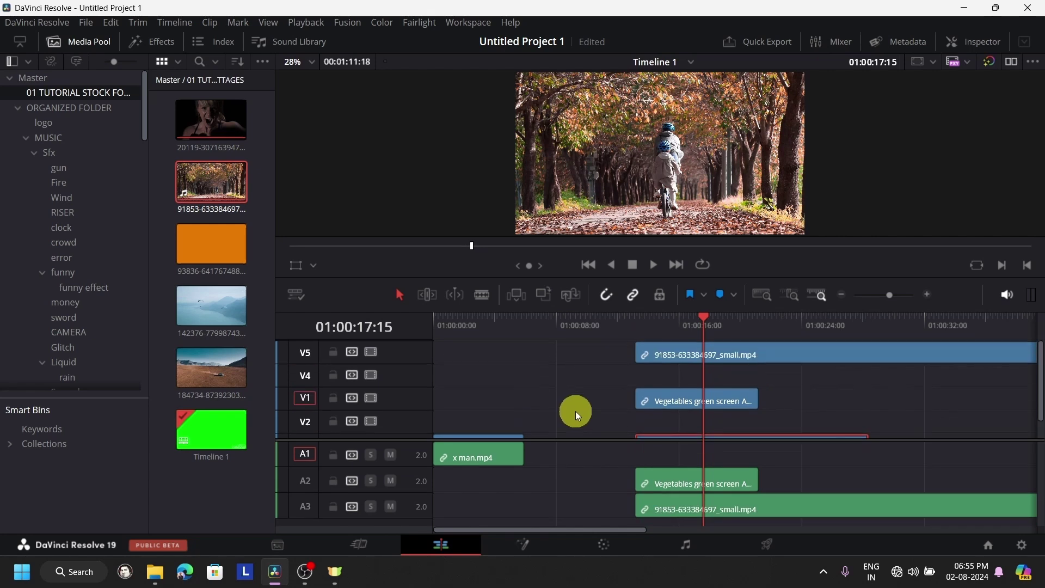
pyautogui.scroll(-1, 575, 409)
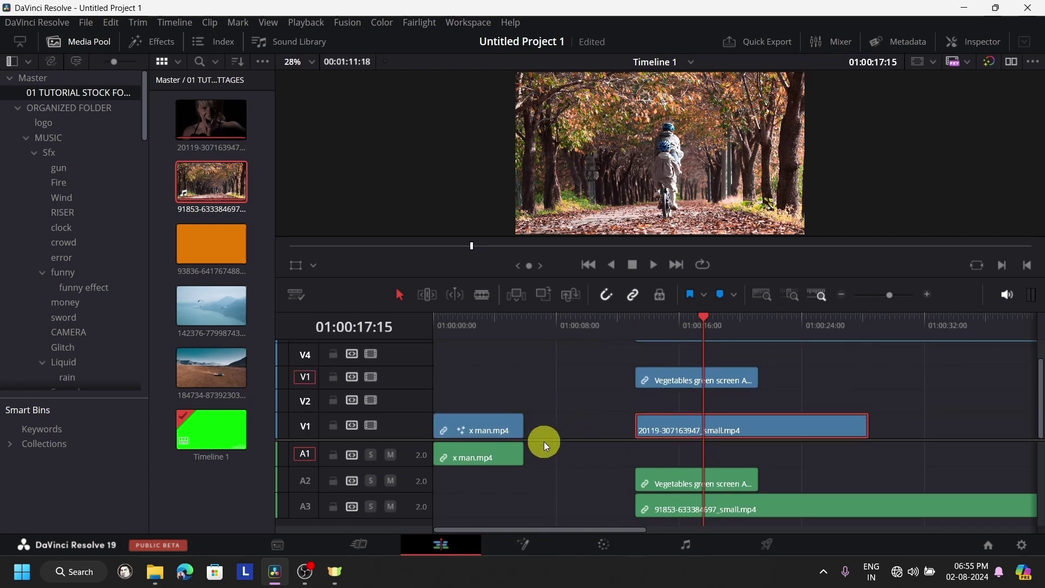
pyautogui.moveTo(542, 439); pyautogui.dragTo(541, 490)
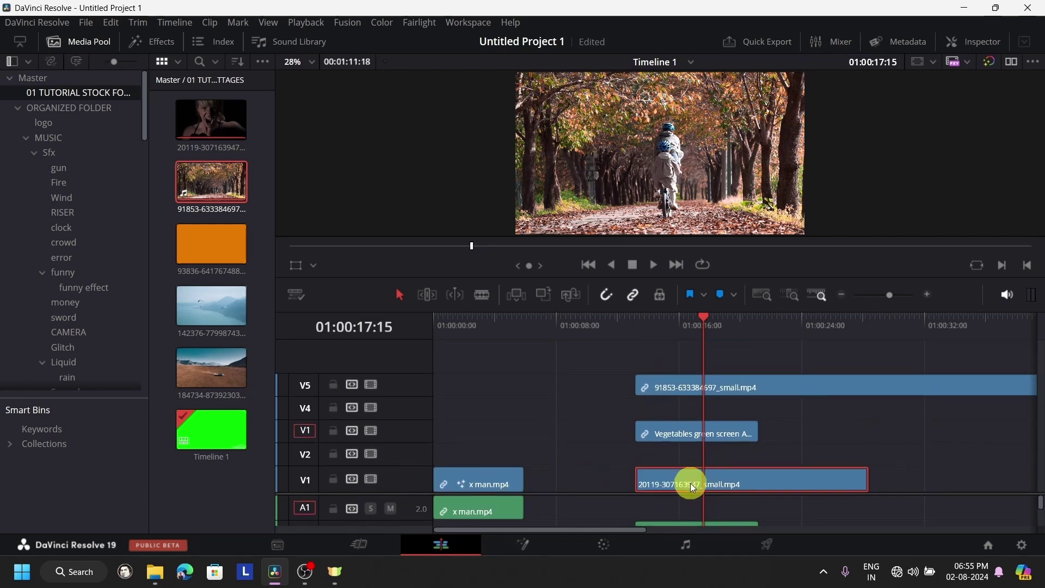
# With the on-screen transform, shrink the 91853 cycling clip to about half size in the frame's upper left and the vegetables clip in its lower right
pyautogui.click(682, 338)
pyautogui.click(702, 387)
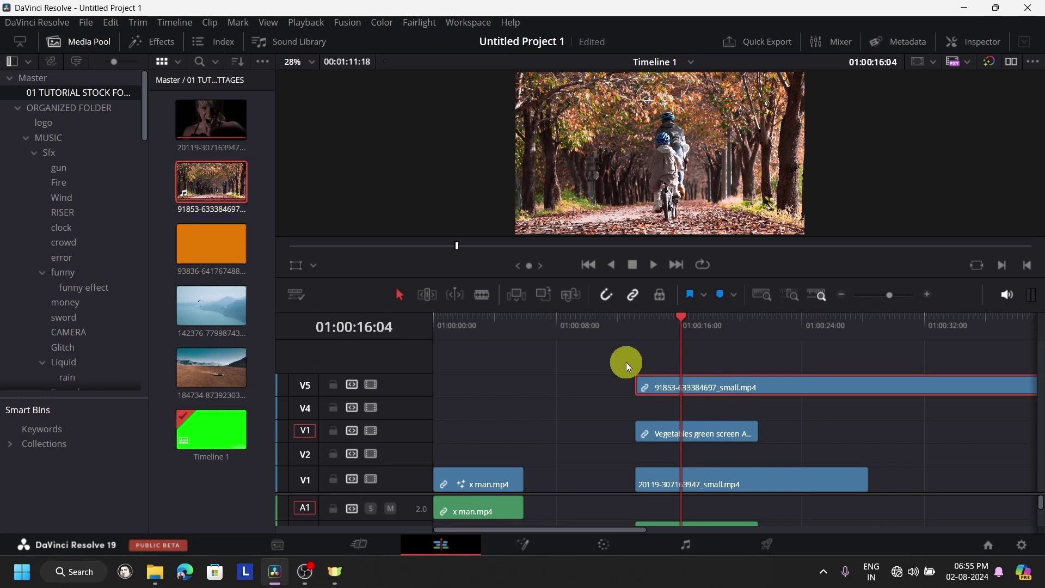
pyautogui.click(295, 265)
pyautogui.moveTo(804, 233); pyautogui.dragTo(649, 138)
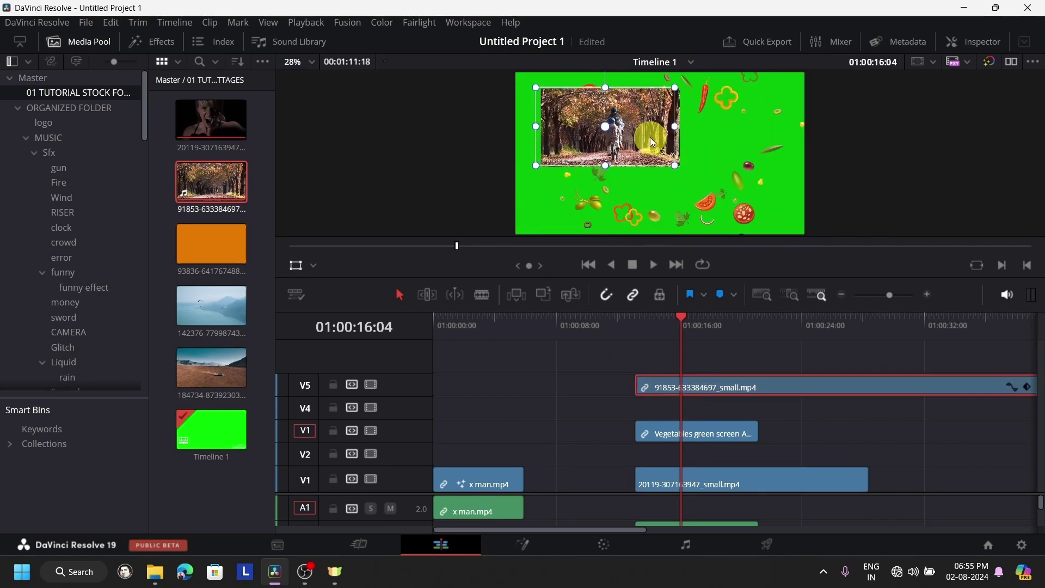
pyautogui.click(697, 434)
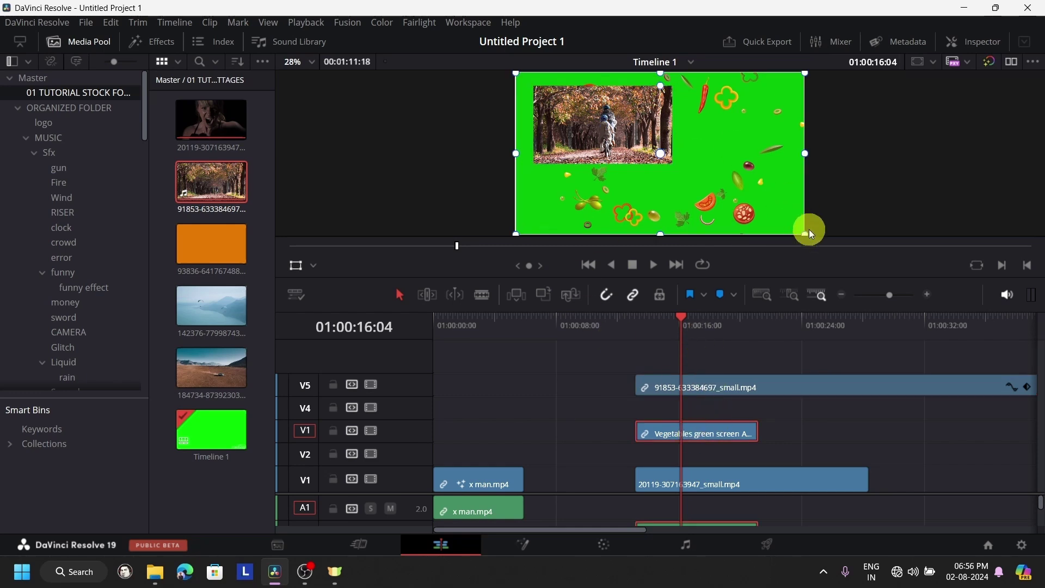
pyautogui.moveTo(806, 234); pyautogui.dragTo(735, 193)
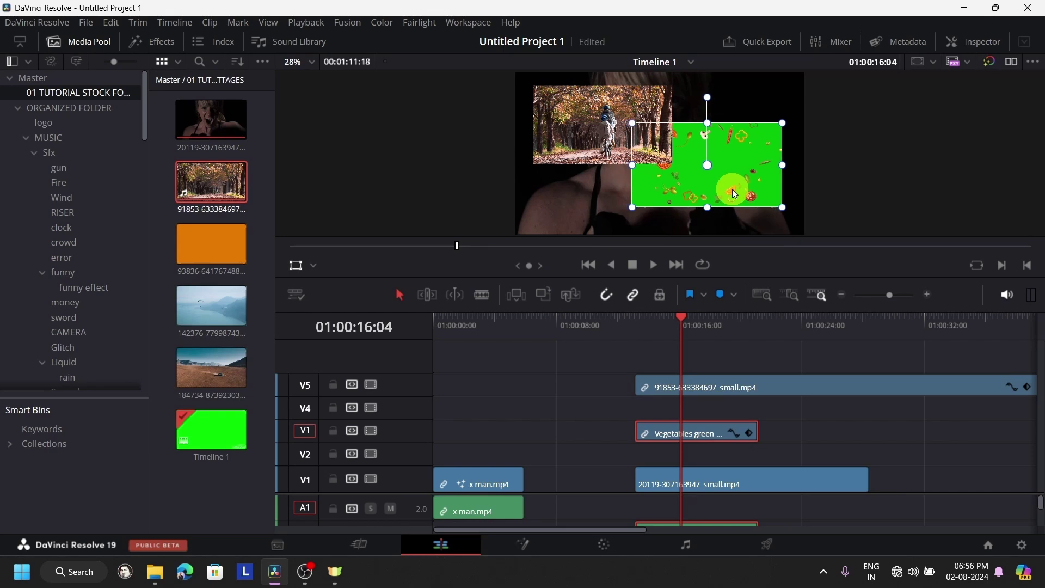
# Park the playhead at 01:00:16:14 over the three stacked clips and turn off the on-screen transform
pyautogui.click(760, 486)
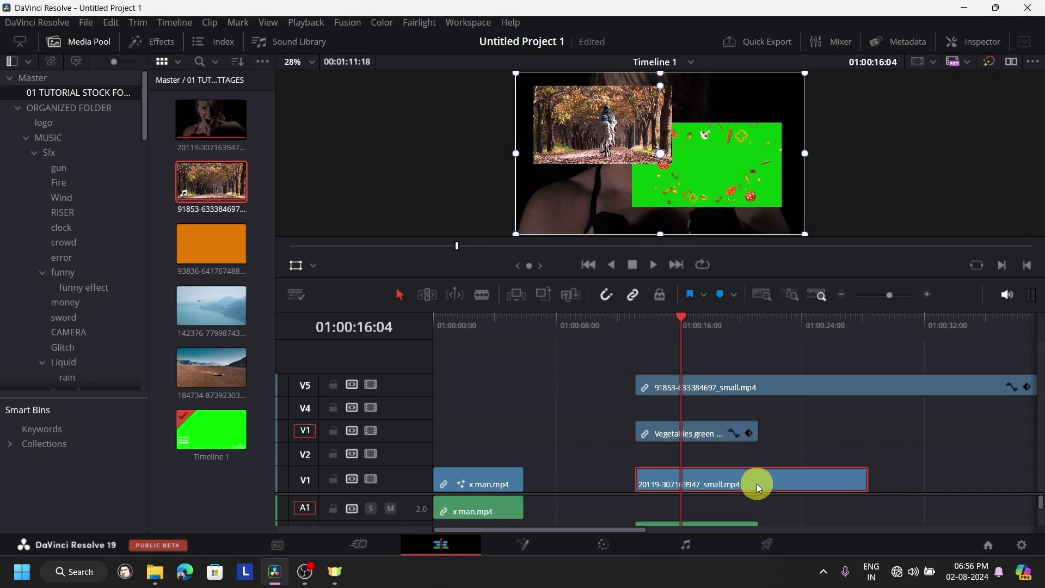
pyautogui.click(652, 322)
pyautogui.click(688, 326)
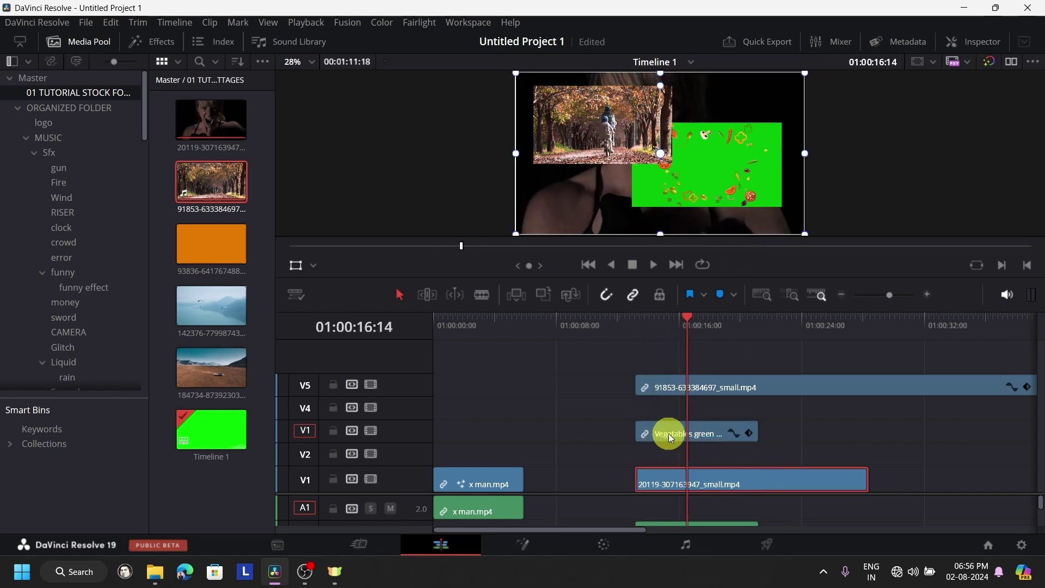
pyautogui.click(671, 433)
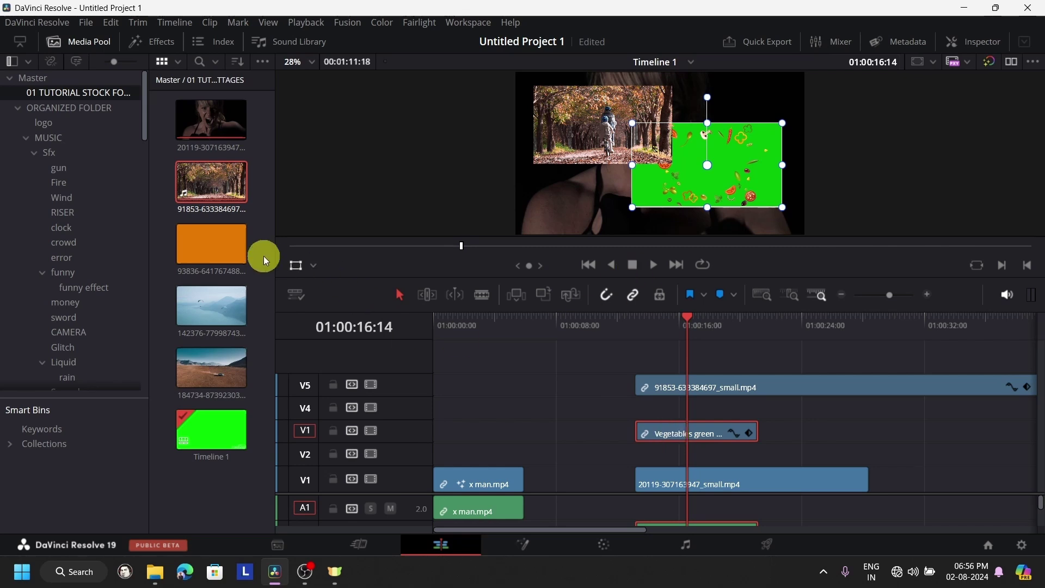
pyautogui.click(723, 421)
pyautogui.click(749, 387)
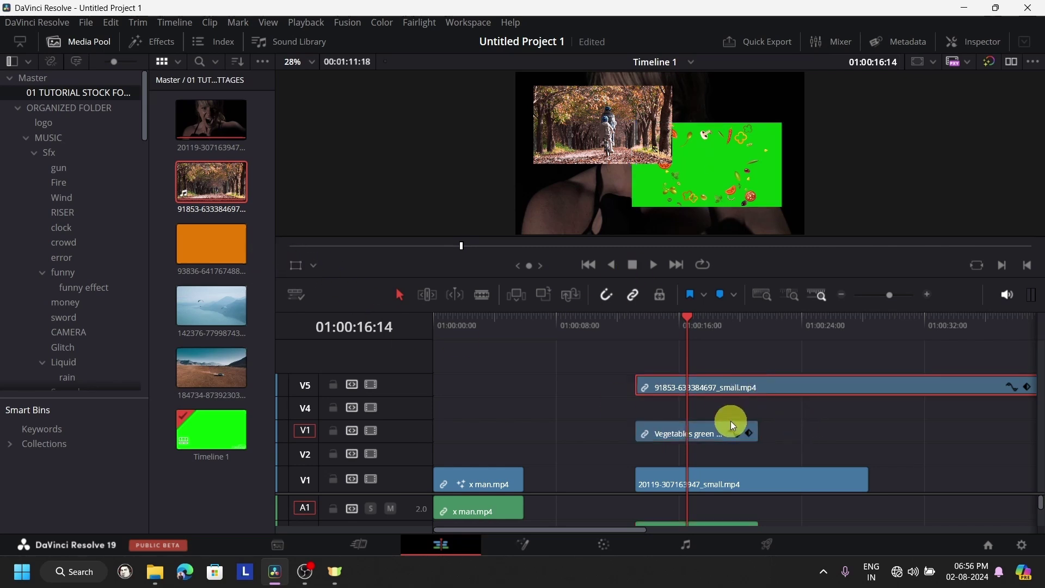
# Try to open the selected vegetables green screen clip by switching directly to the Fusion page, and return to the Edit page
pyautogui.click(711, 434)
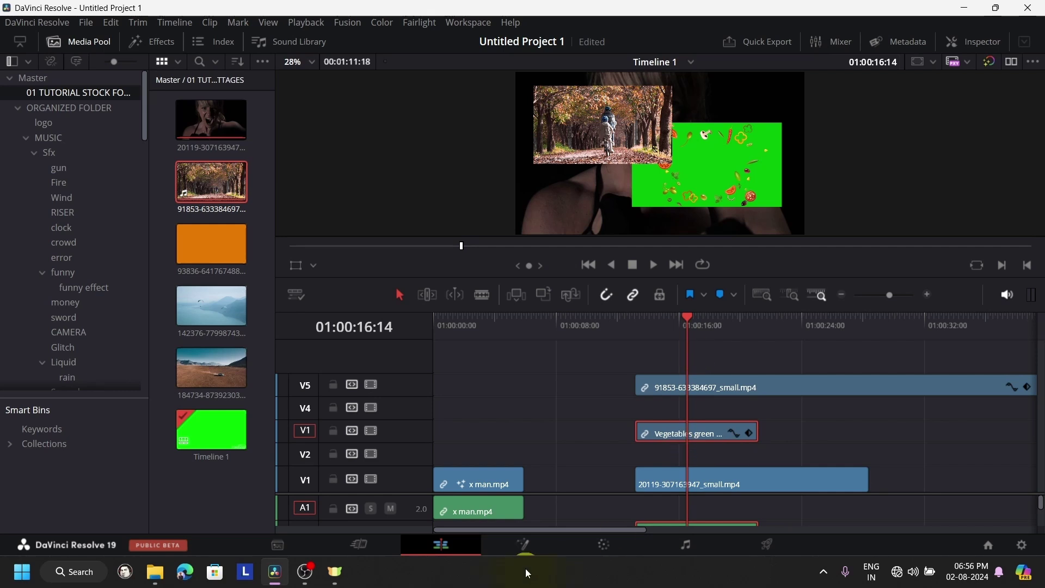
pyautogui.click(533, 546)
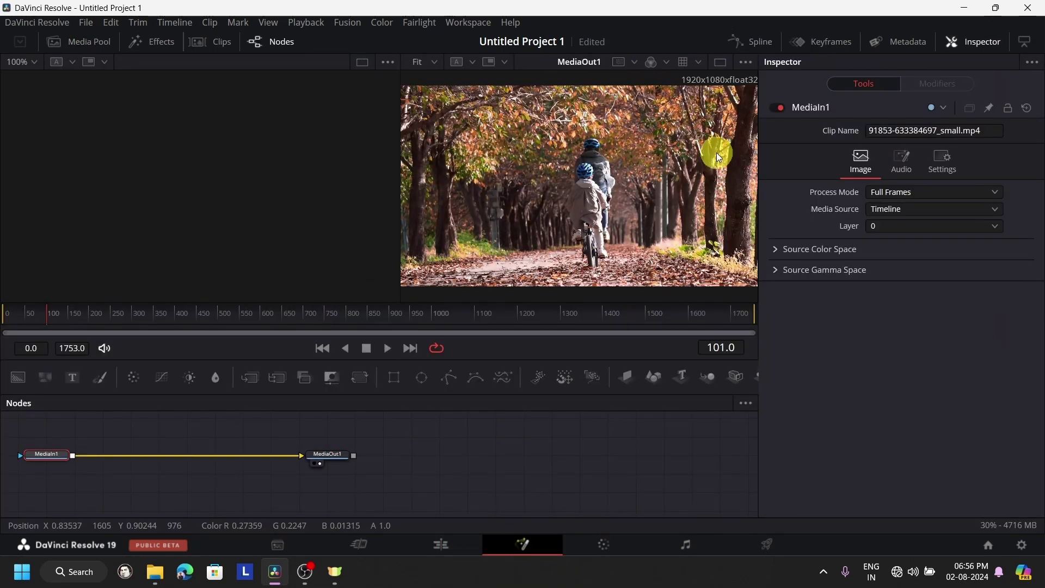
pyautogui.click(455, 545)
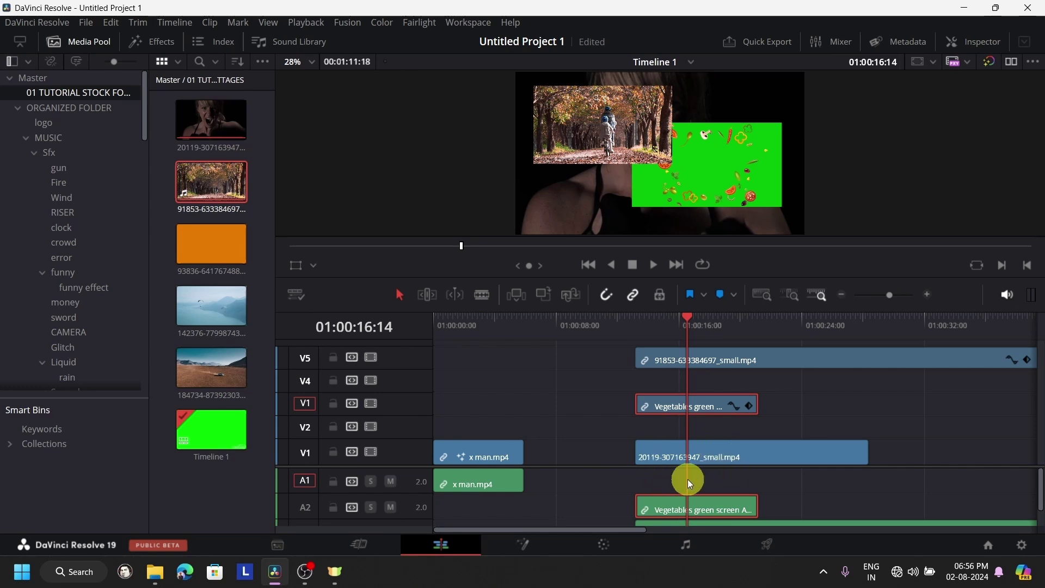
# Convert the vegetables green screen clip into a new Fusion clip and open that clip in the Fusion page
pyautogui.rightClick(702, 406)
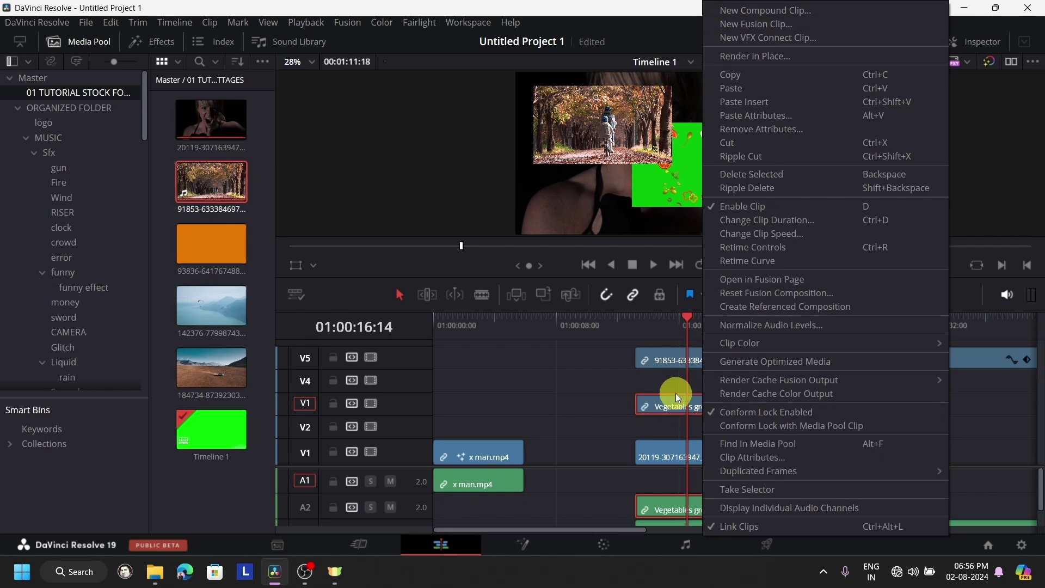
pyautogui.click(756, 24)
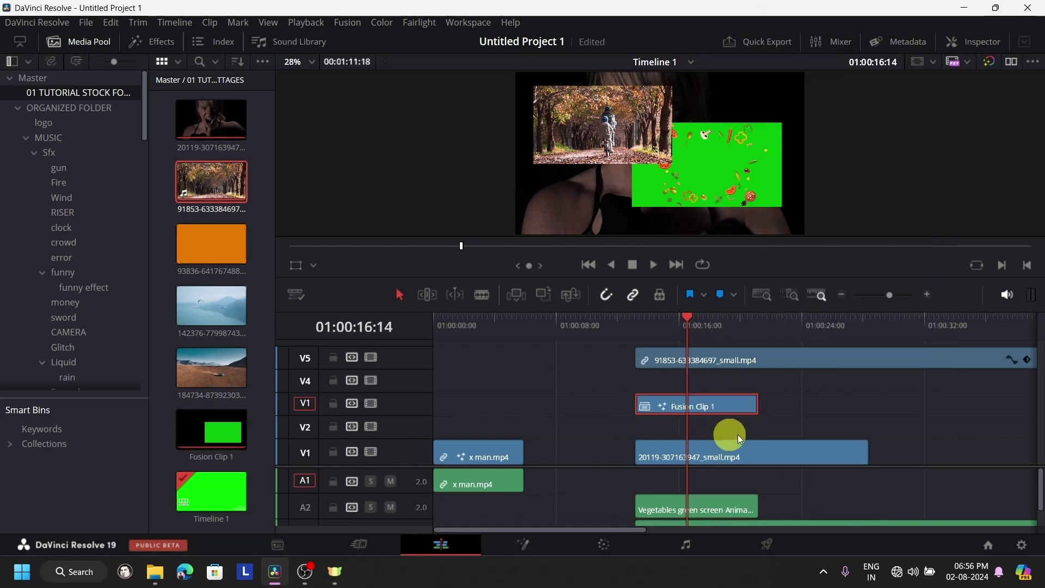
pyautogui.rightClick(696, 403)
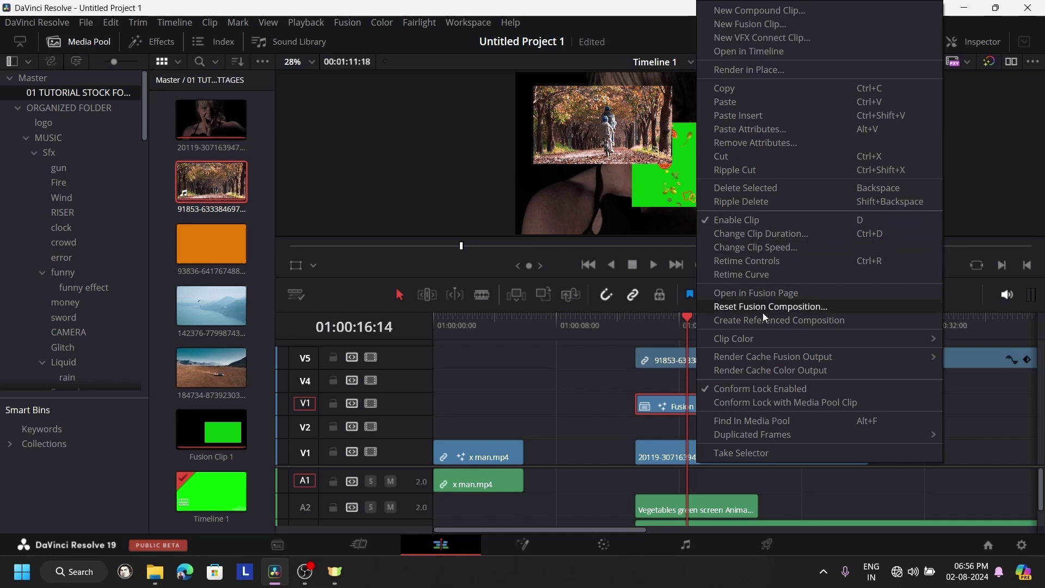
pyautogui.click(693, 406)
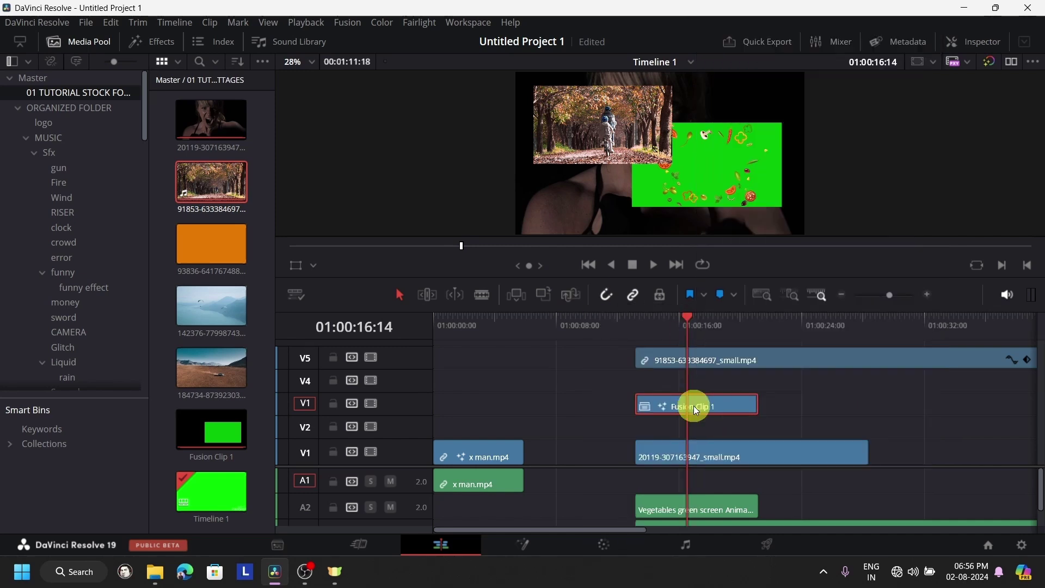
pyautogui.rightClick(719, 400)
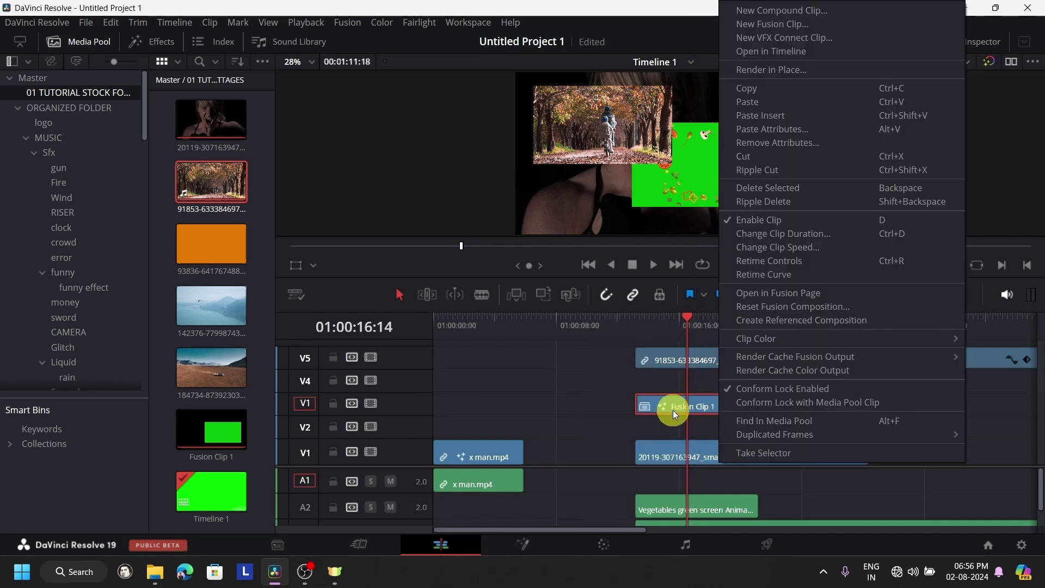
pyautogui.click(674, 407)
pyautogui.rightClick(727, 403)
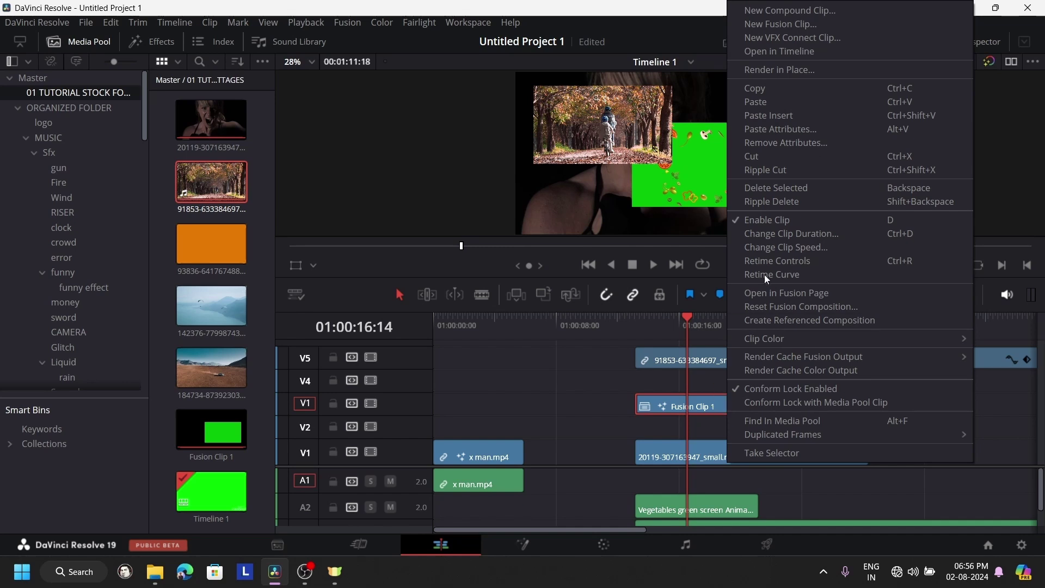
pyautogui.click(770, 296)
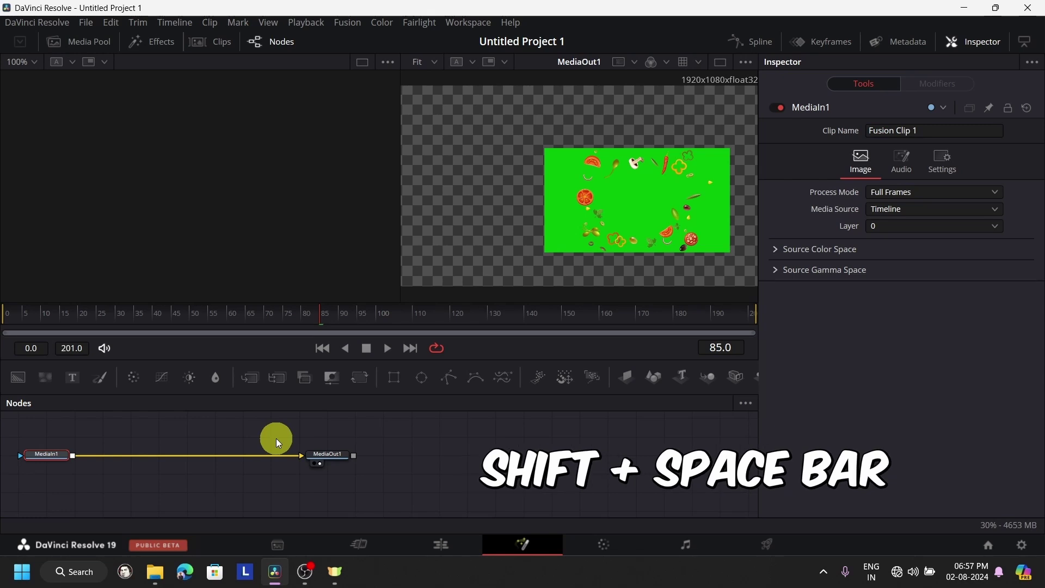
# Insert a Delta Keyer after MediaIn1, sample the green behind the vegetables as its background color, and return to the Edit page
pyautogui.hotkey('shift', 'space')
pyautogui.write('del')
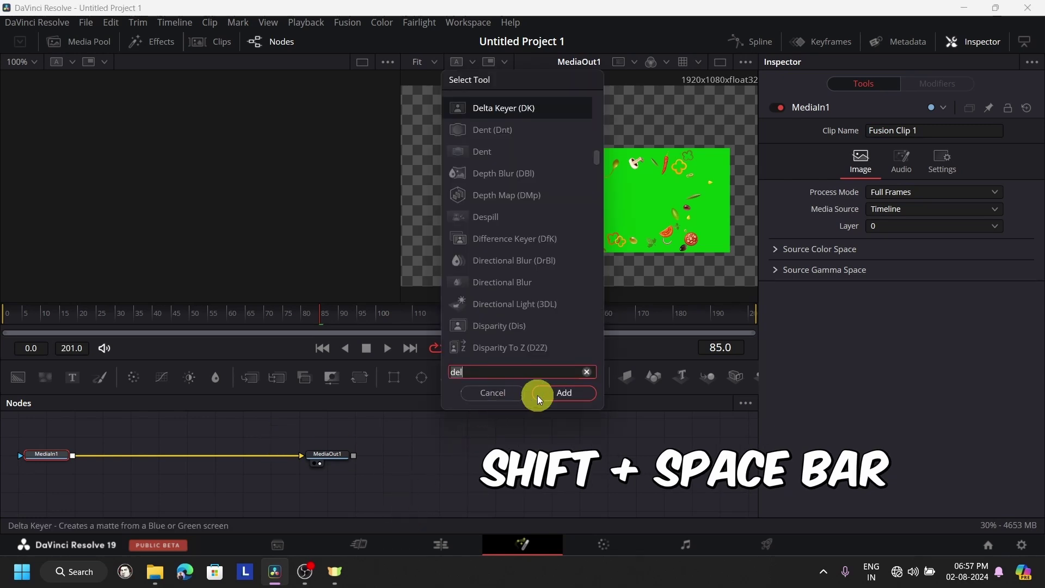
pyautogui.click(562, 392)
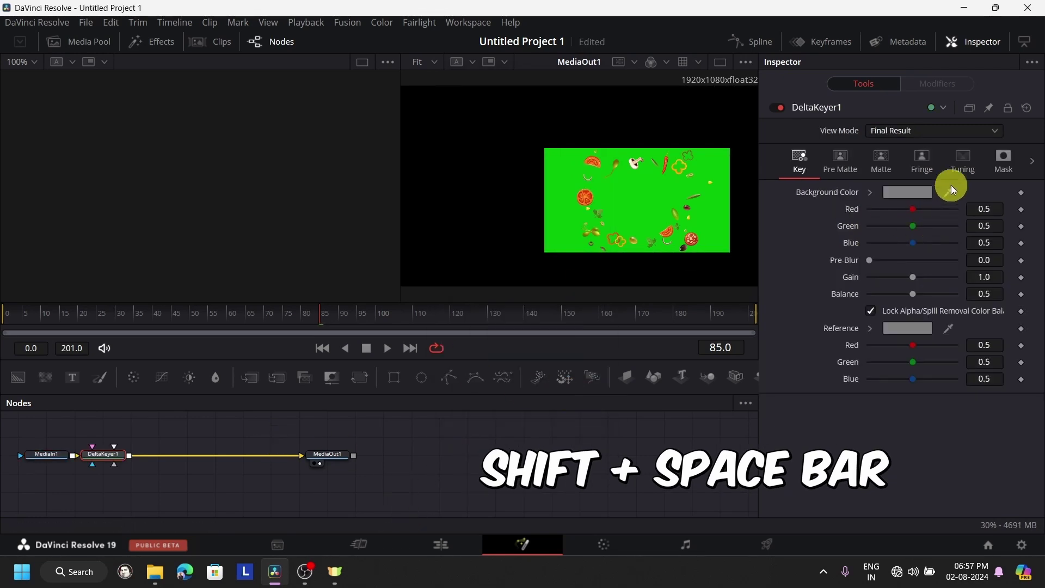
pyautogui.moveTo(948, 193); pyautogui.dragTo(662, 197)
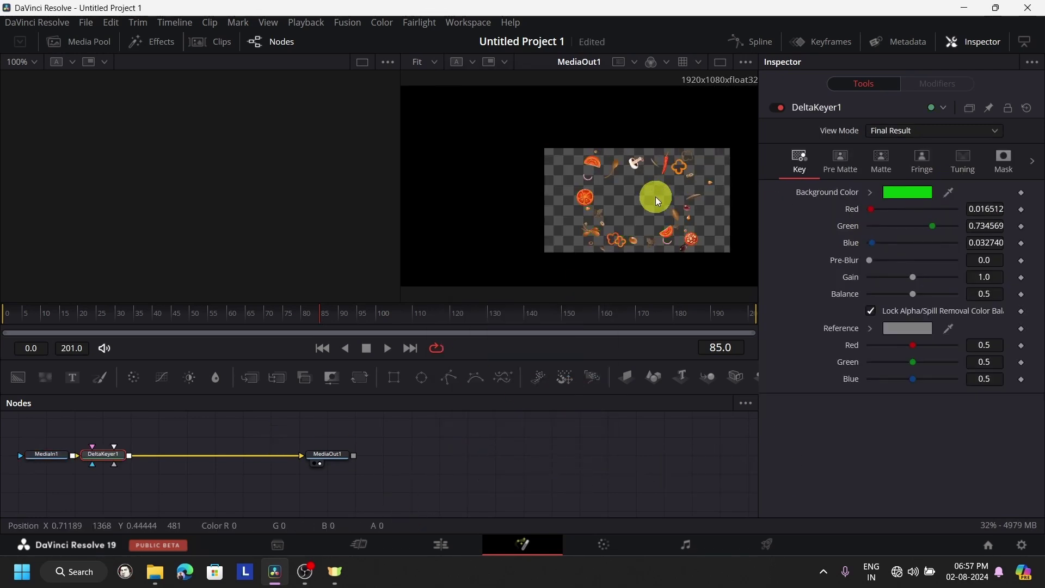
pyautogui.click(453, 544)
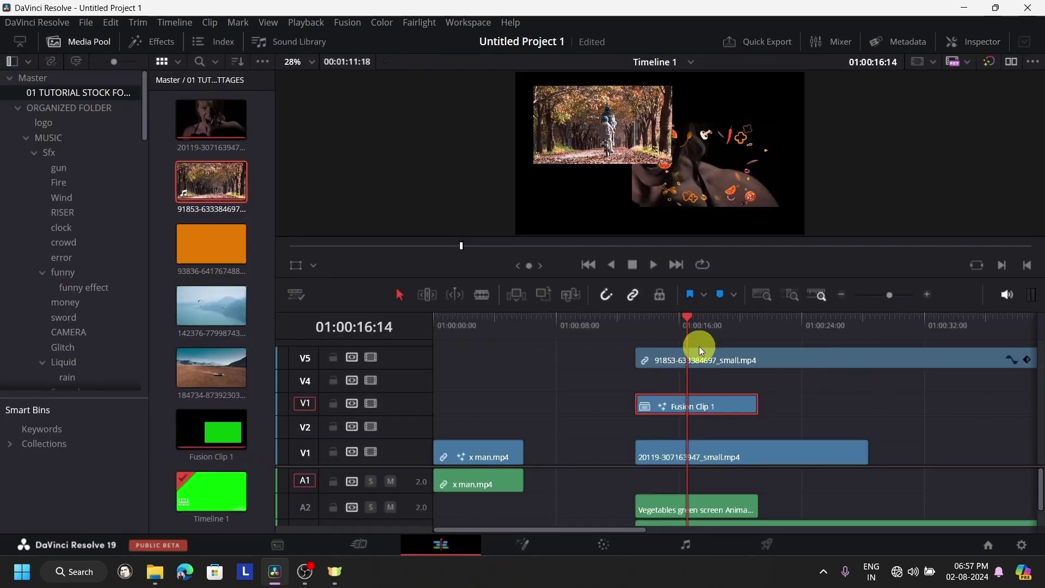
# With the playhead at 01:00:14:14, enable the on-screen transform, scale Fusion Clip 1 down, and shrink the V5 autumn clip into the frame's lower-left corner
pyautogui.click(658, 319)
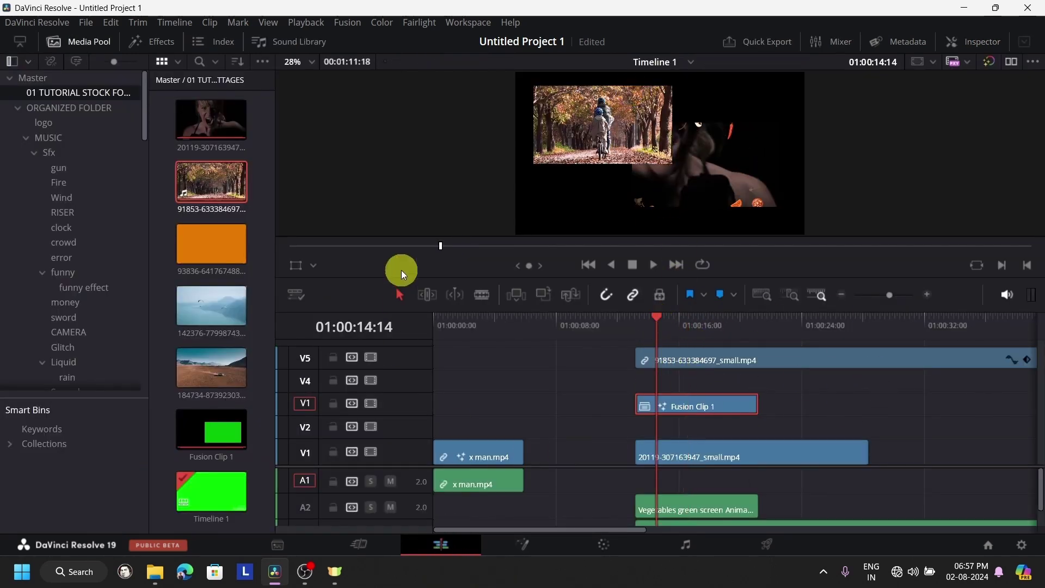
pyautogui.click(295, 265)
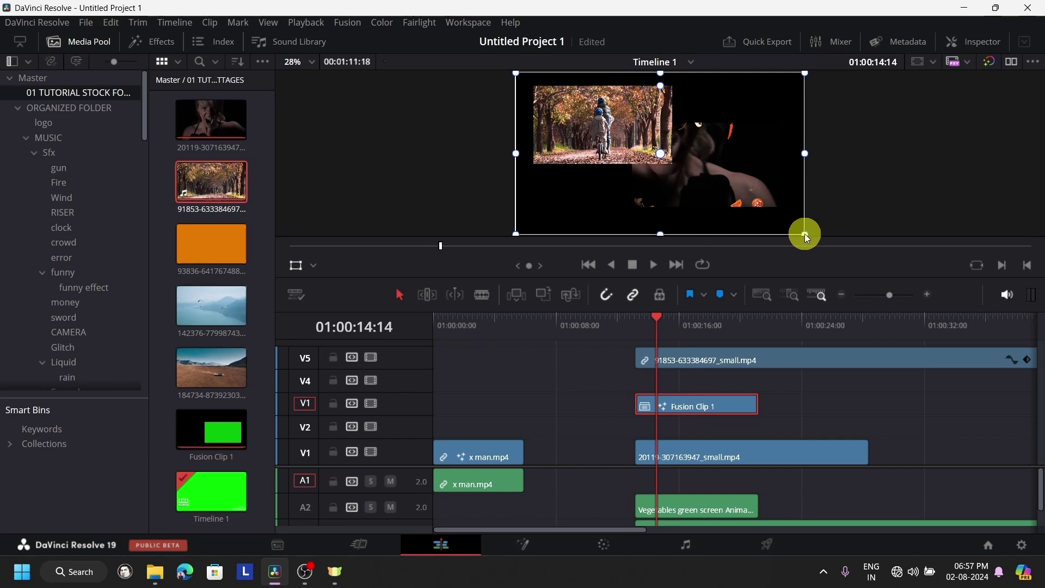
pyautogui.moveTo(804, 234); pyautogui.dragTo(756, 220)
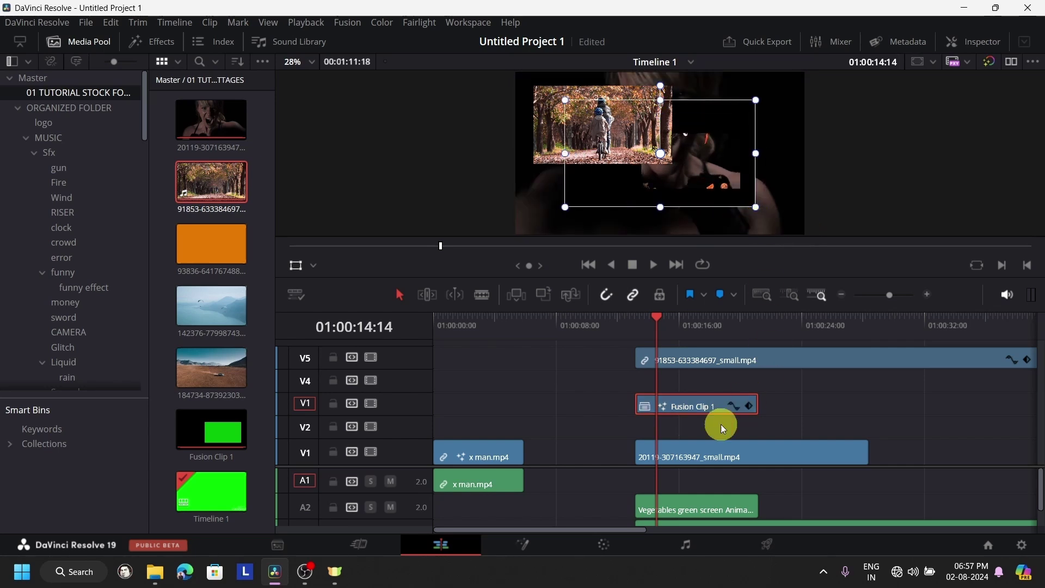
pyautogui.click(707, 361)
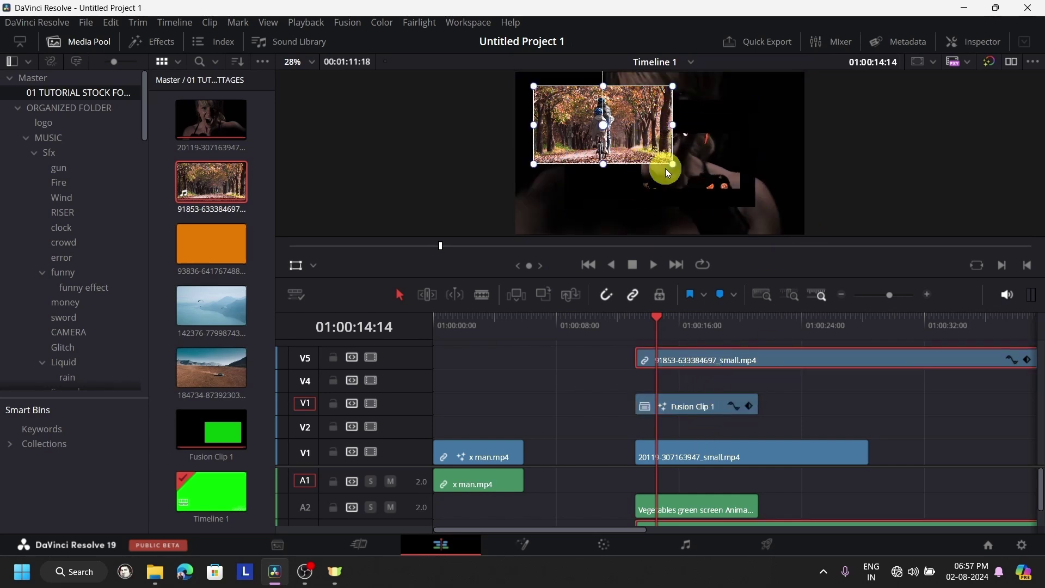
pyautogui.moveTo(666, 169); pyautogui.dragTo(569, 223)
# Enlarge Fusion Clip 1 well beyond the frame edges and shift it slightly up and to the left
pyautogui.click(695, 405)
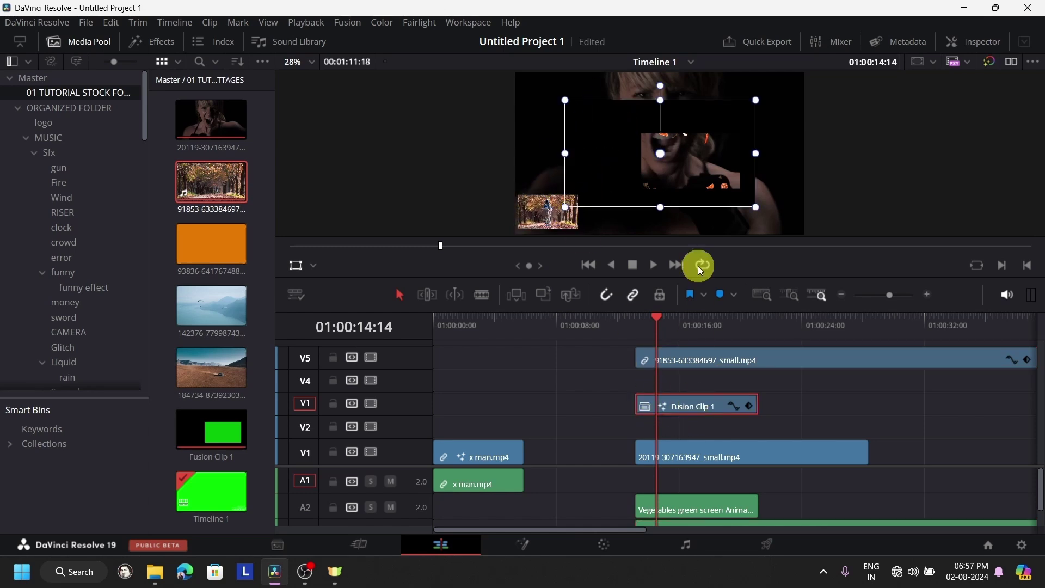
pyautogui.moveTo(755, 207); pyautogui.dragTo(792, 260)
pyautogui.moveTo(749, 178); pyautogui.dragTo(699, 153)
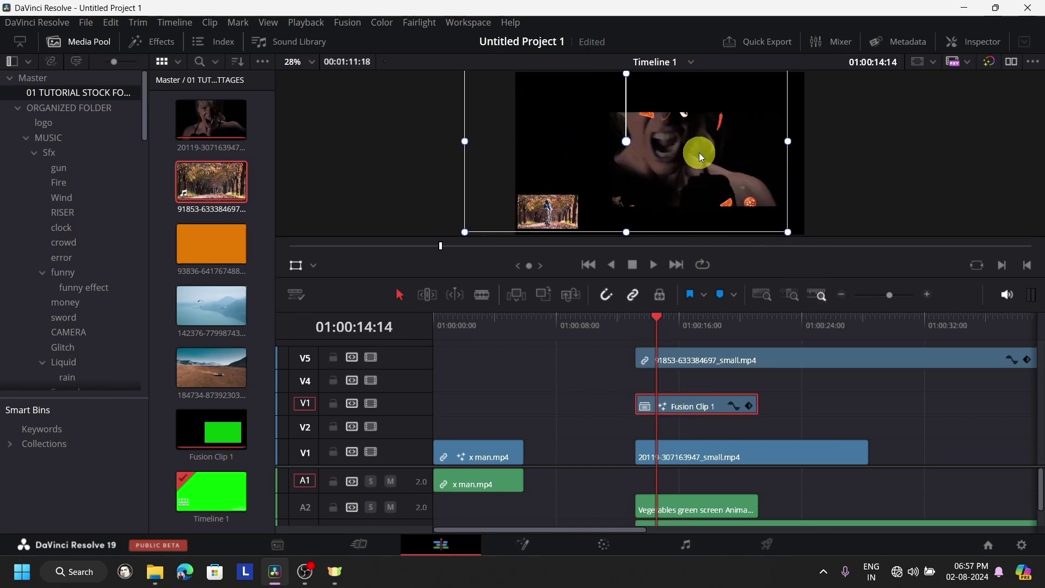
pyautogui.moveTo(769, 224); pyautogui.dragTo(853, 295)
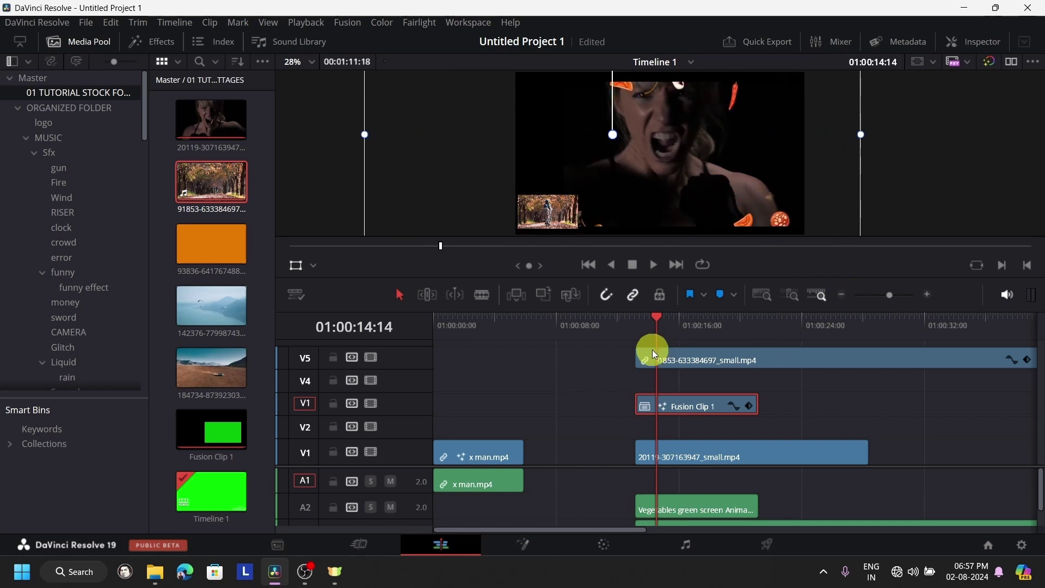
# Play back the layered composite from near the start of the stacked clips and stop at 01:00:17:22
pyautogui.click(643, 328)
pyautogui.click(656, 264)
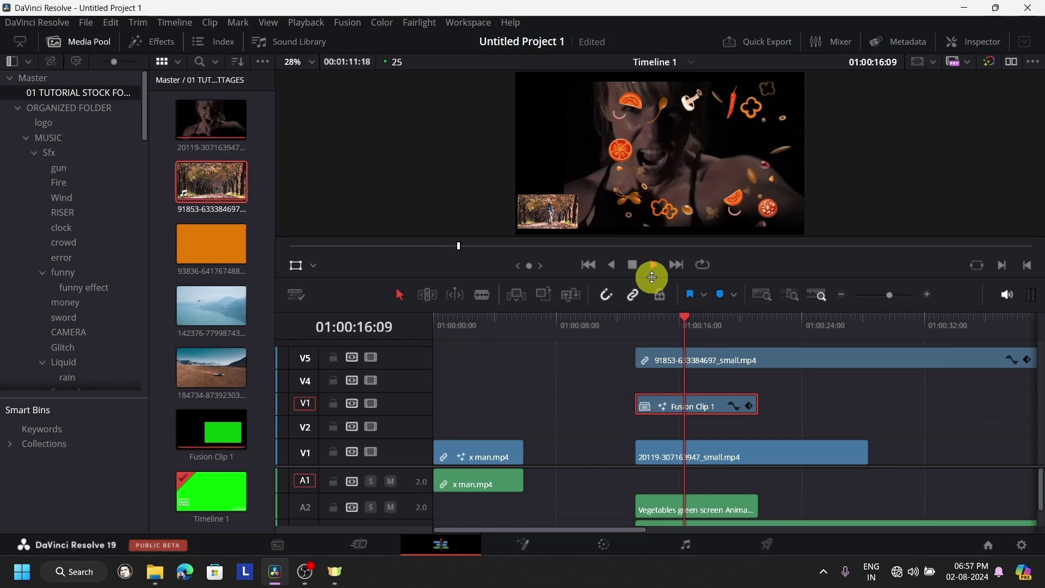
pyautogui.click(631, 266)
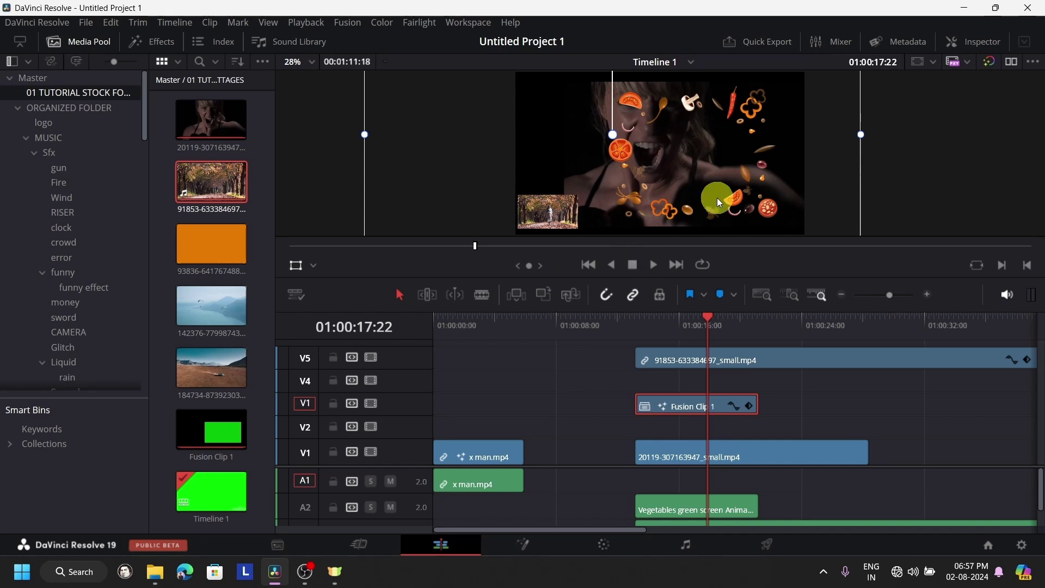
pyautogui.scroll(-3, 796, 353)
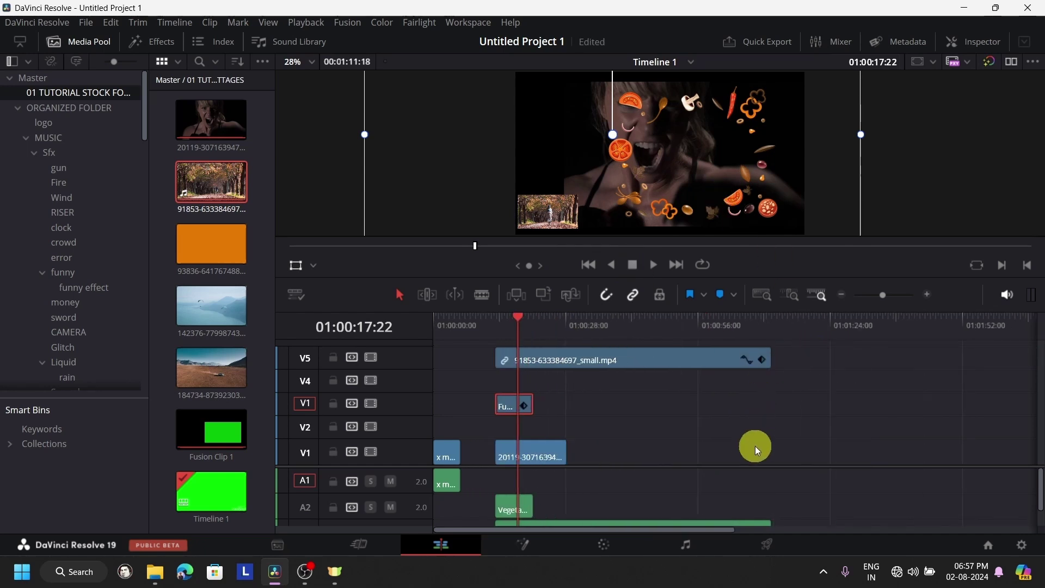
pyautogui.scroll(2, 755, 445)
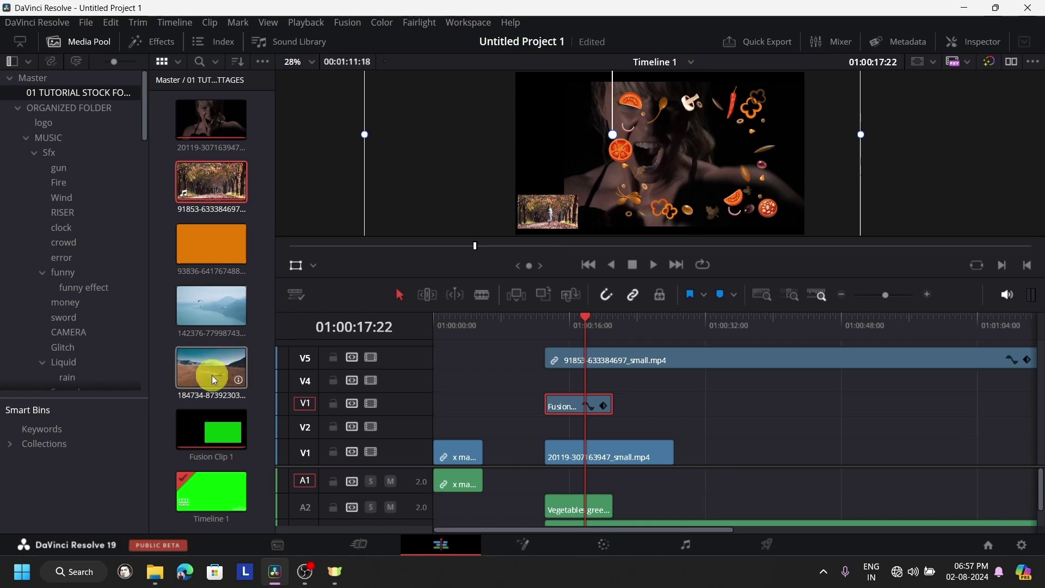
pyautogui.click(667, 399)
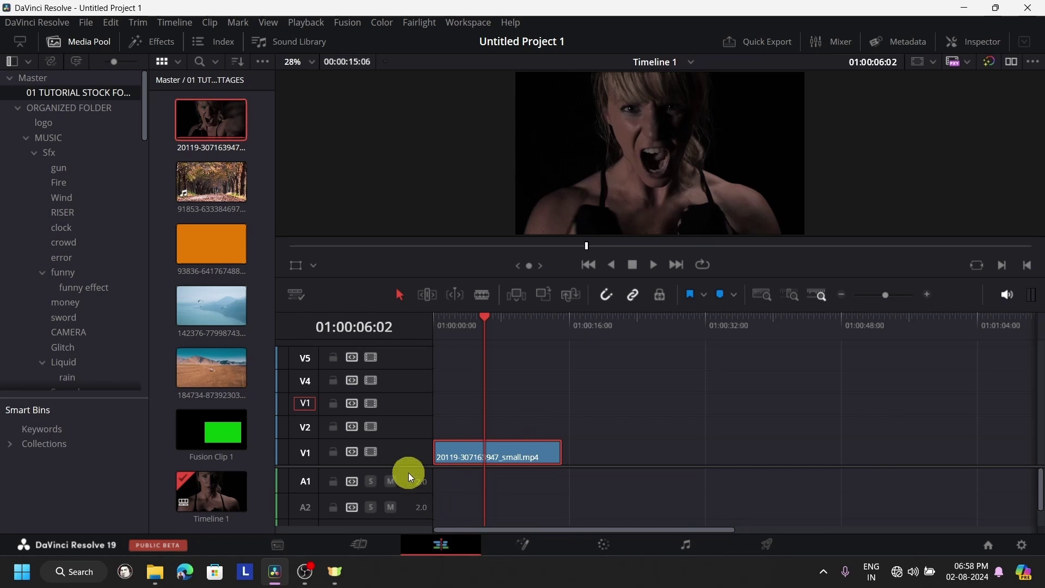
# View the clip's custom curves on the Color page, and return to the Edit page
pyautogui.moveTo(402, 466); pyautogui.dragTo(403, 415)
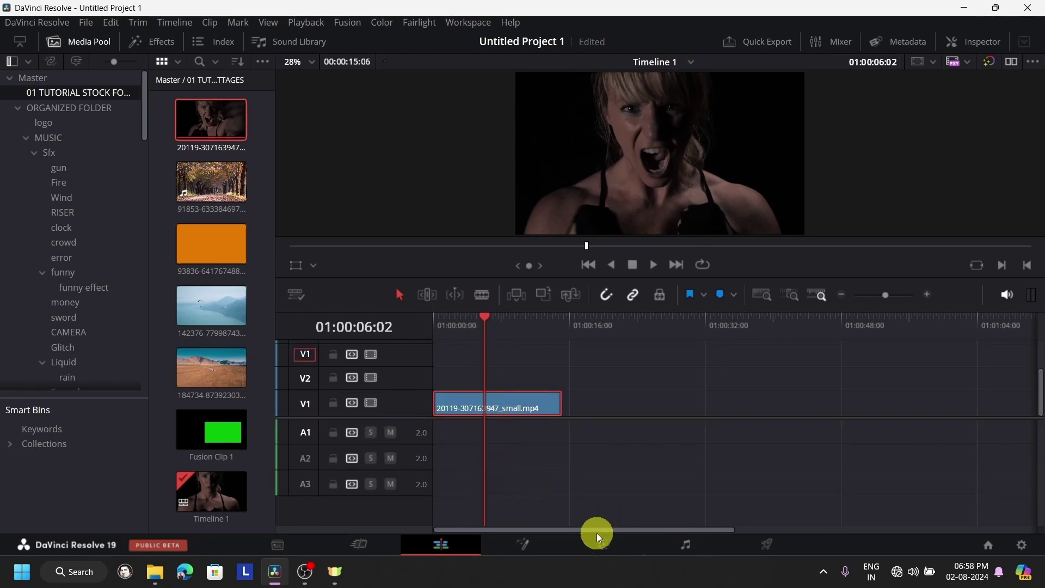
pyautogui.click(589, 546)
pyautogui.click(268, 312)
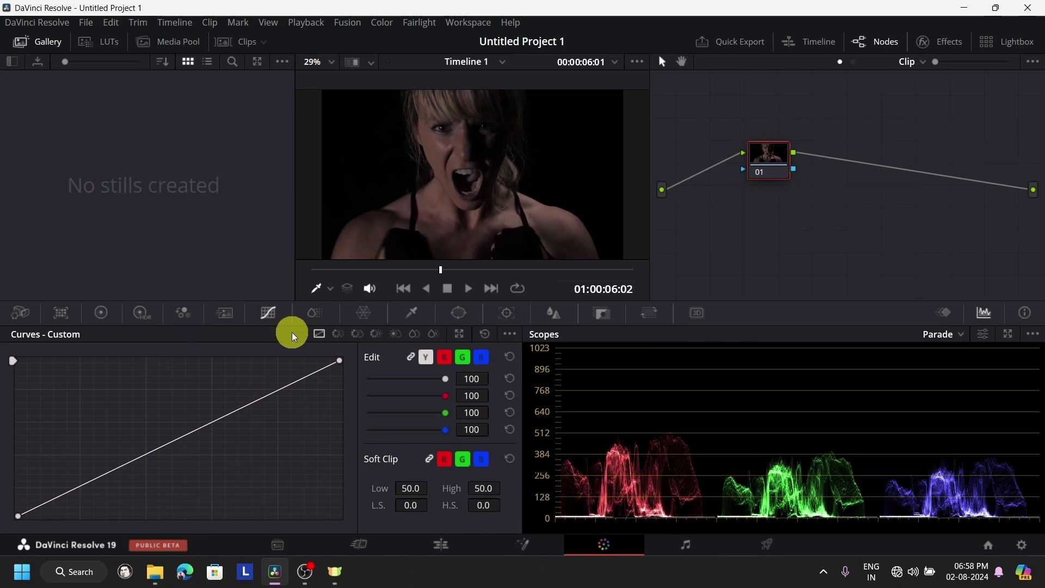
pyautogui.click(429, 545)
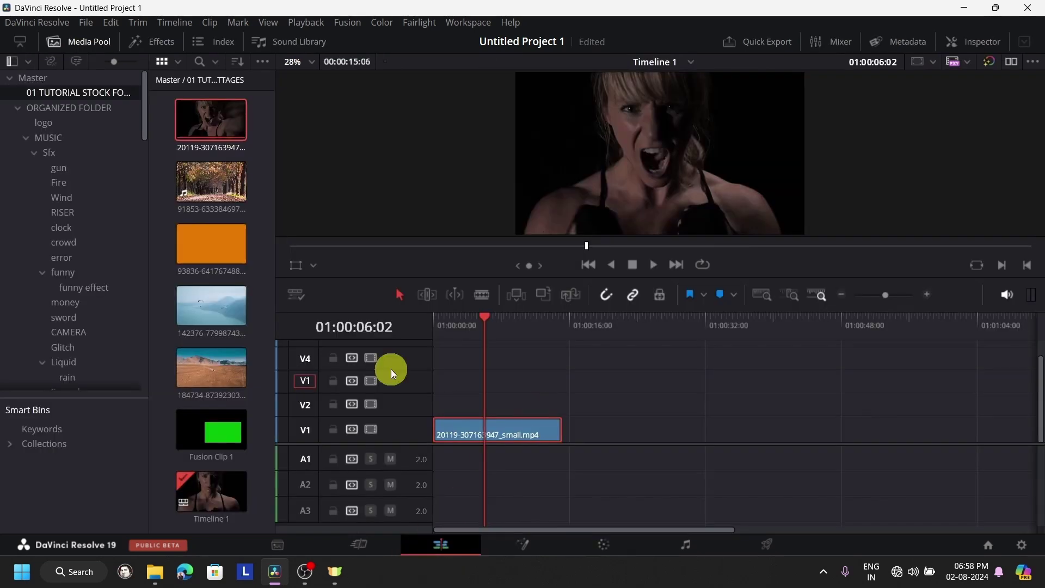
pyautogui.moveTo(227, 196); pyautogui.dragTo(564, 448)
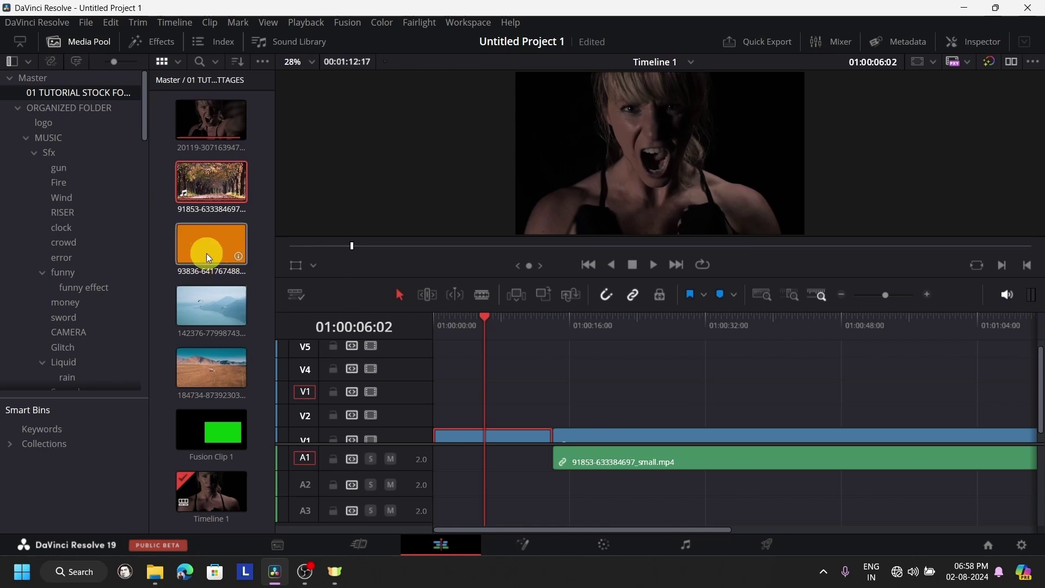
pyautogui.moveTo(209, 258); pyautogui.dragTo(466, 423)
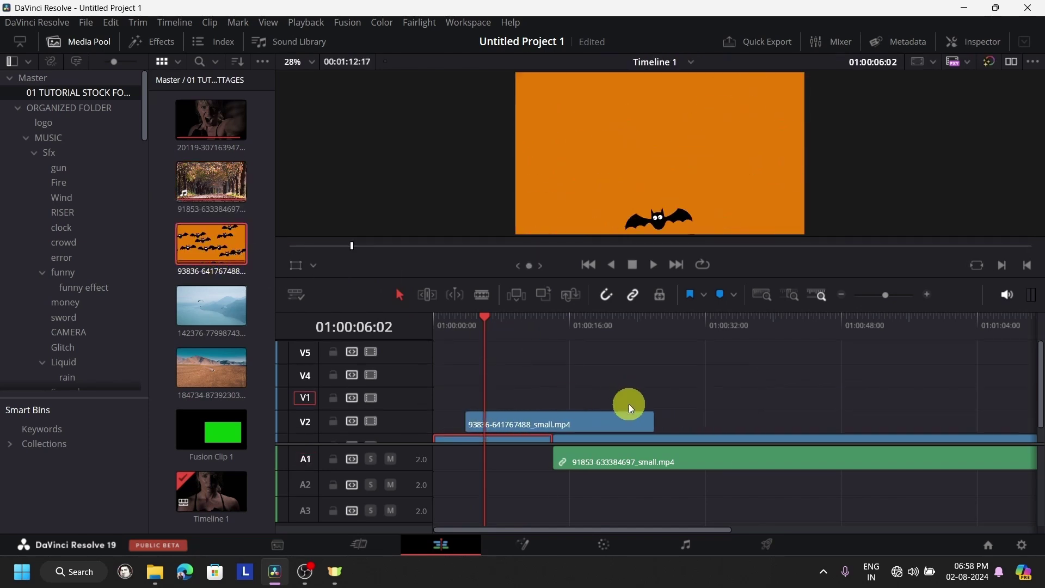
pyautogui.scroll(-1, 568, 404)
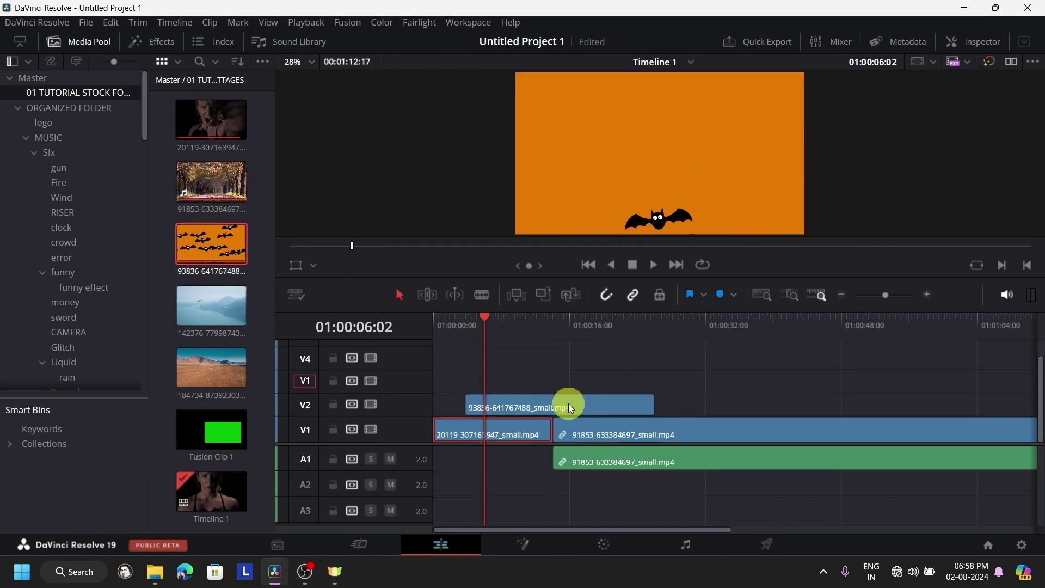
pyautogui.click(551, 541)
pyautogui.click(604, 545)
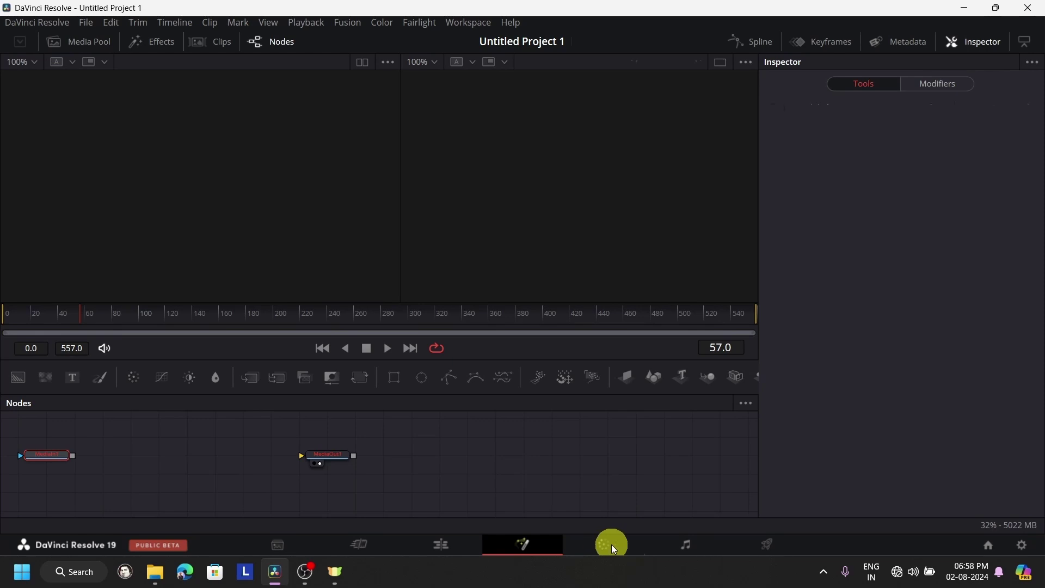
pyautogui.click(471, 547)
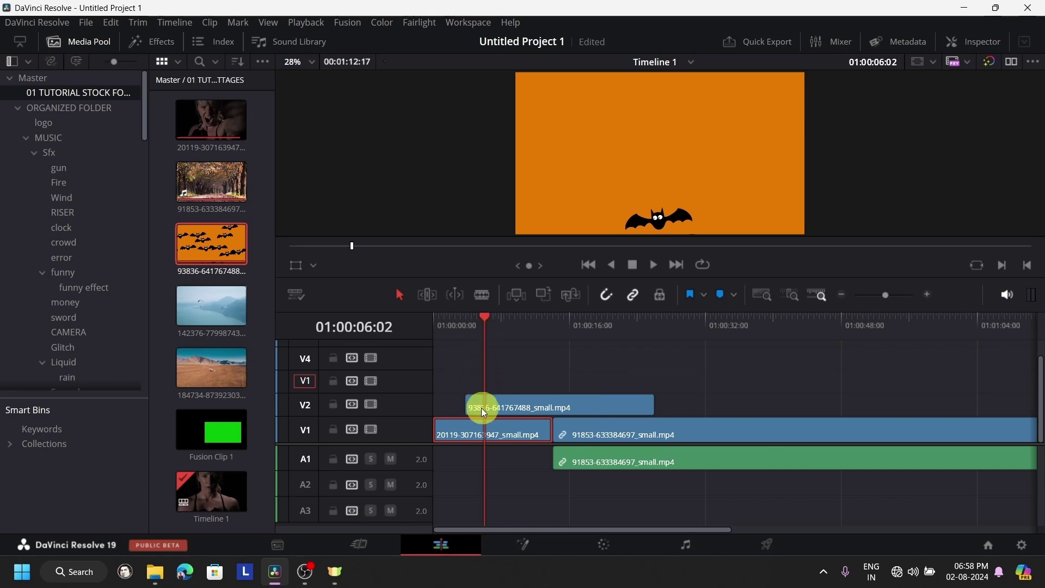
# Switch to the Color page, show the timeline's clip thumbnails, and select clip 01
pyautogui.click(605, 542)
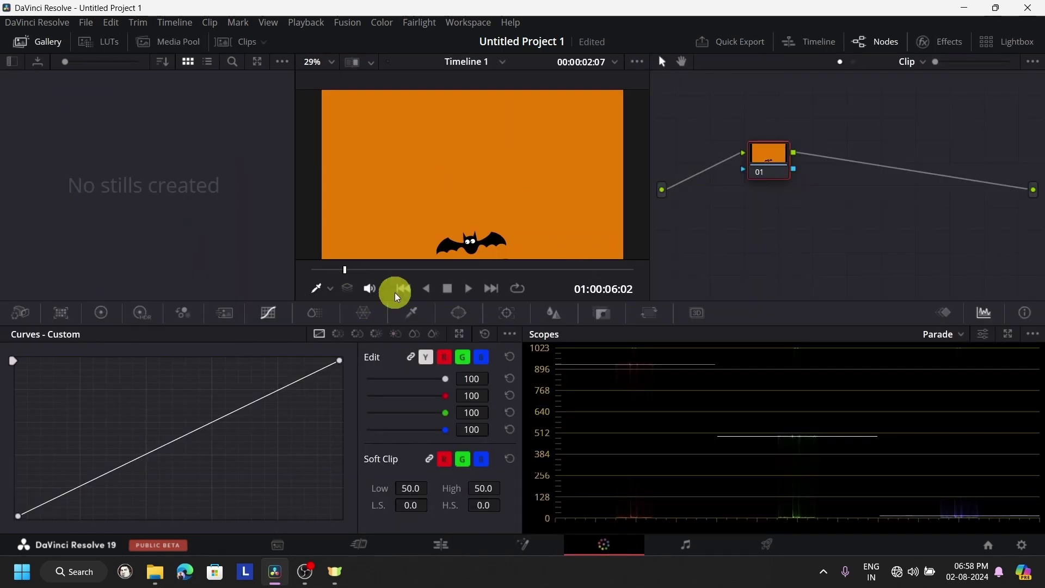
pyautogui.click(241, 43)
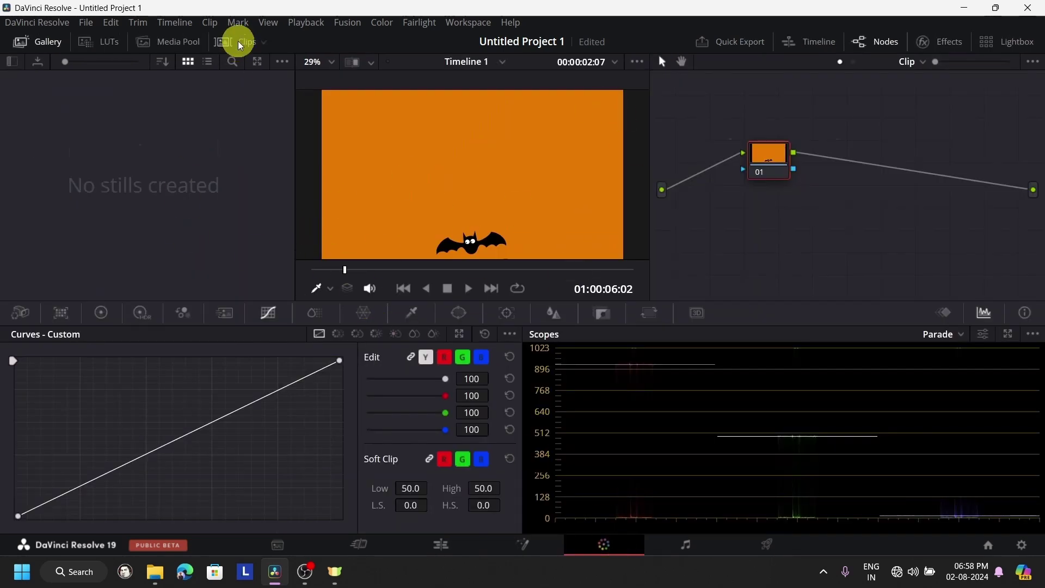
pyautogui.click(15, 268)
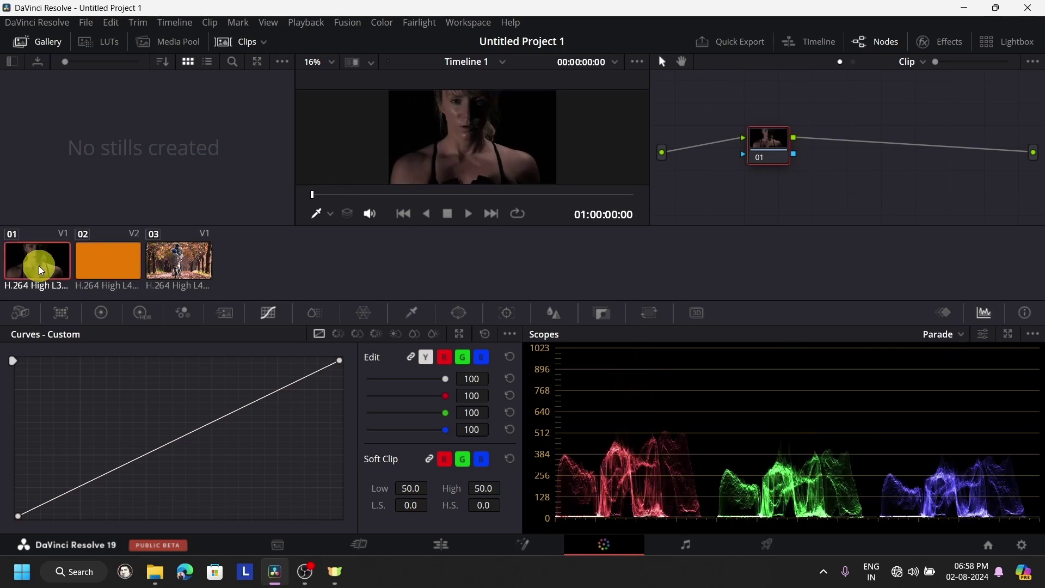
# Go back and forth through the three clip thumbnails to view each clip, ending on clip 01
pyautogui.click(98, 264)
pyautogui.click(194, 266)
pyautogui.click(127, 264)
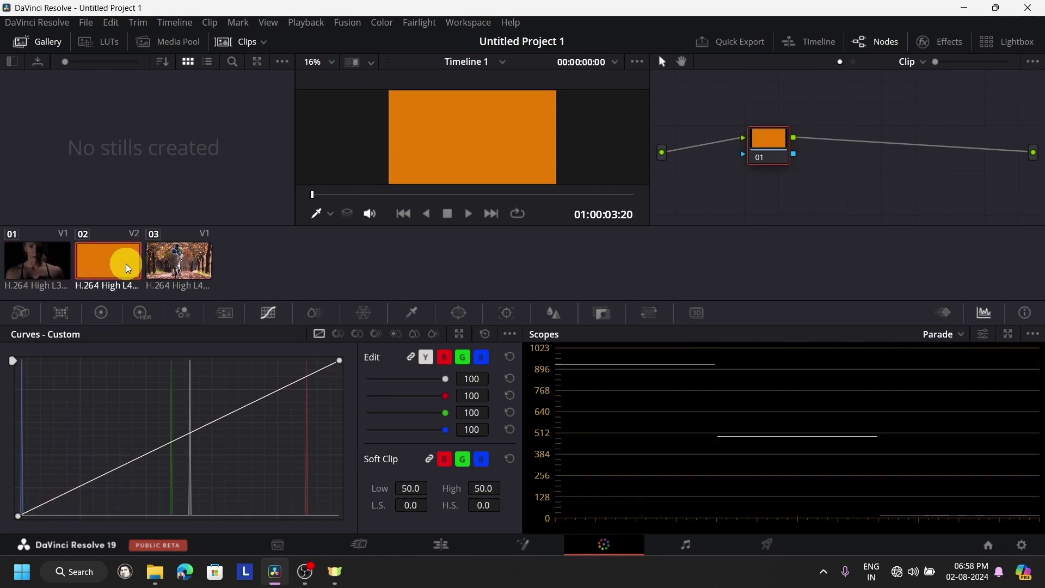
pyautogui.click(50, 257)
pyautogui.click(142, 265)
pyautogui.click(197, 269)
pyautogui.click(43, 266)
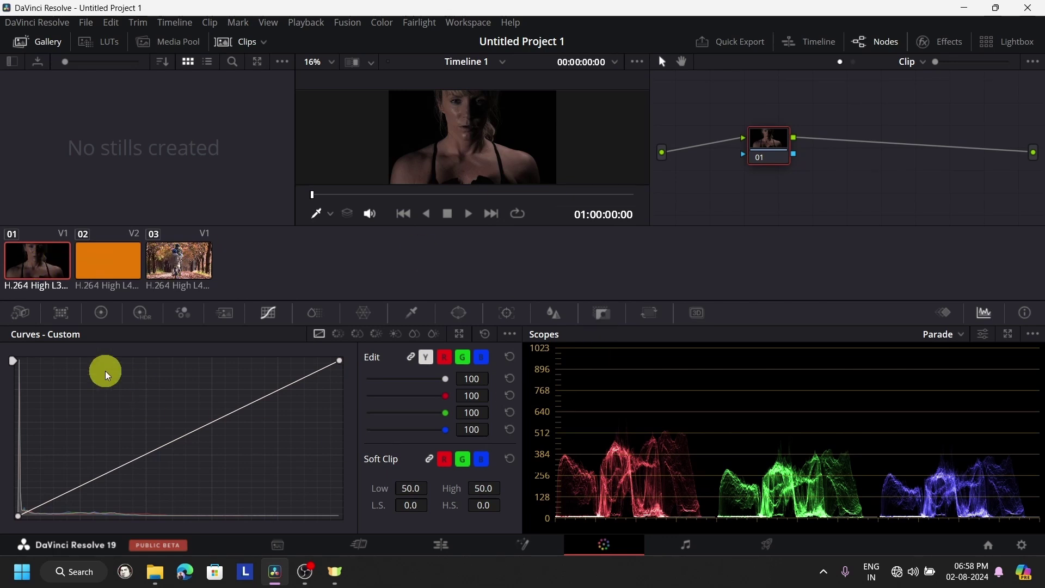
# Show the Primaries color wheels for clip 01, hide the clip thumbnails, and set Temp to -1510.0
pyautogui.click(101, 312)
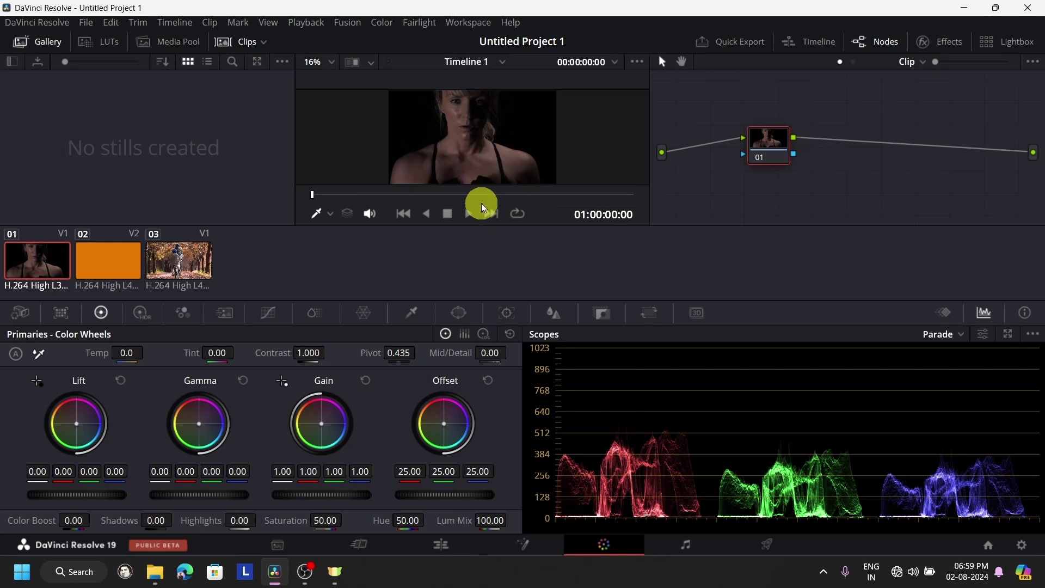
pyautogui.click(245, 42)
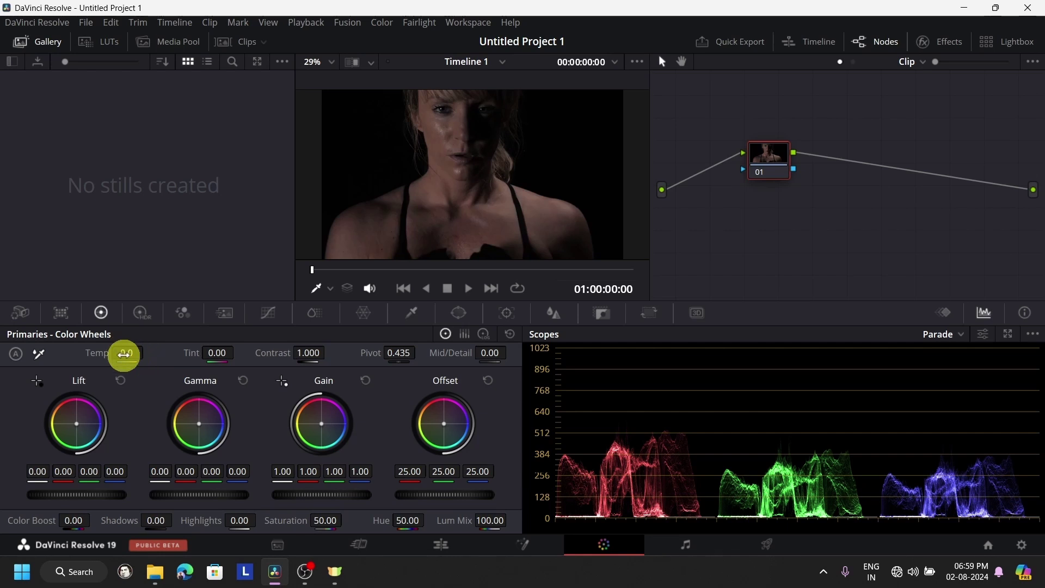
pyautogui.moveTo(124, 354); pyautogui.dragTo(22, 376)
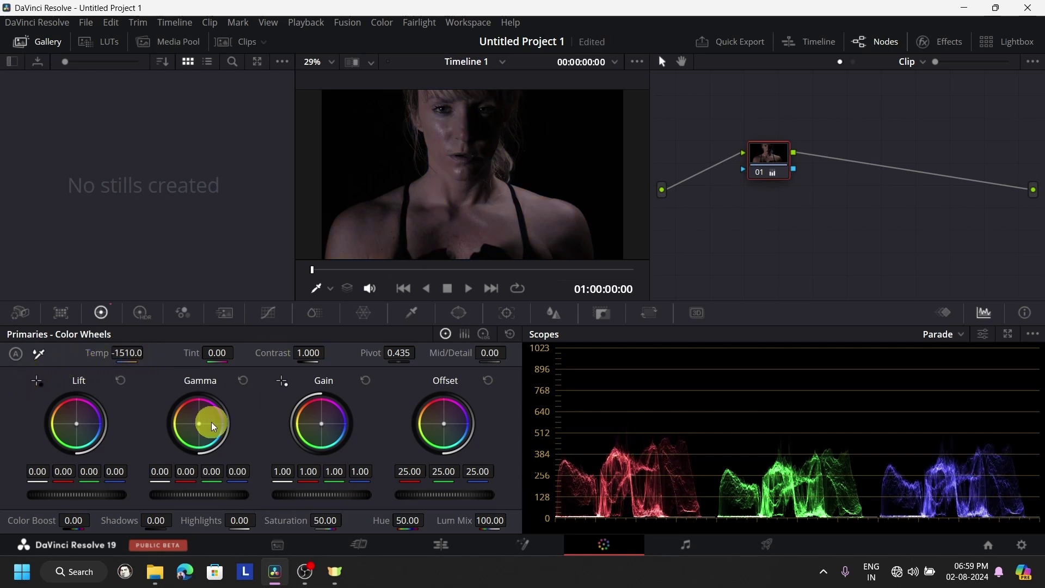
# Set the clip's overall Lift to 0.02, Gain to 1.20, Offset to 31.25, Mid/Detail to 45.50 and Contrast to 1.280
pyautogui.moveTo(81, 498)
pyautogui.mouseDown()
pyautogui.moveTo(121, 497)
pyautogui.moveTo(98, 501)
pyautogui.mouseUp()
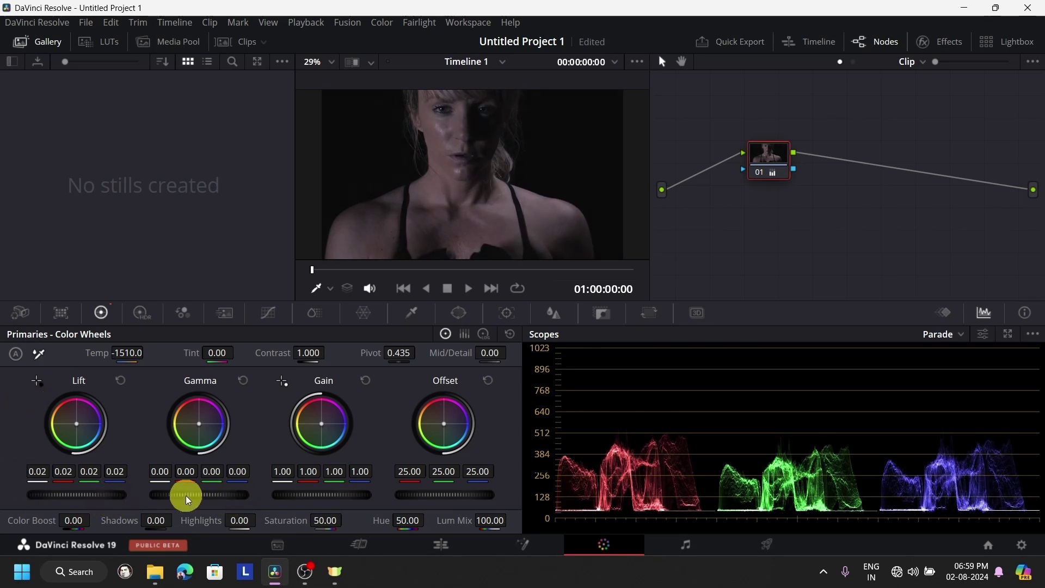
pyautogui.moveTo(199, 497); pyautogui.dragTo(608, 475)
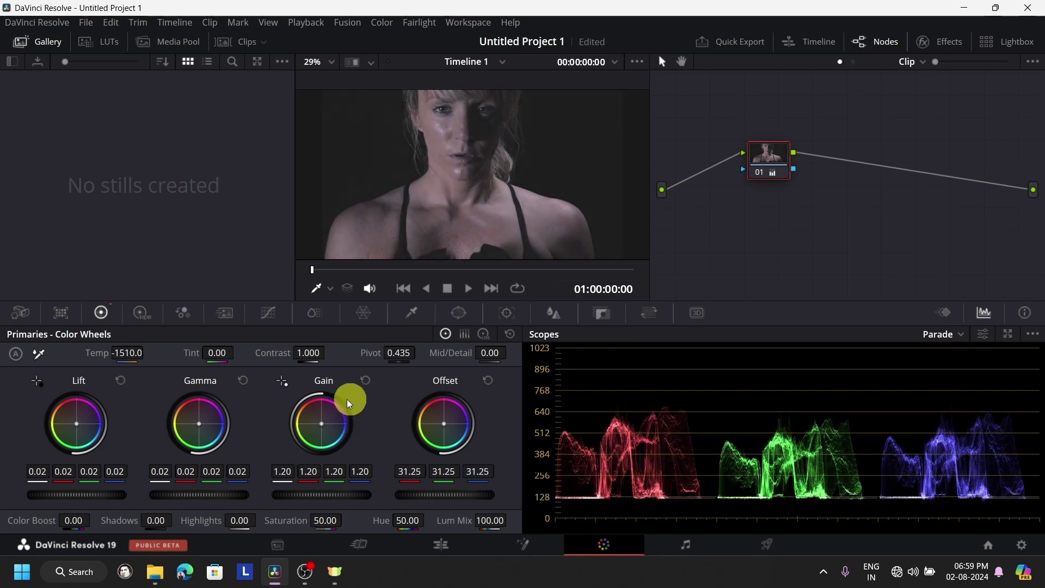
pyautogui.moveTo(487, 352); pyautogui.dragTo(541, 352)
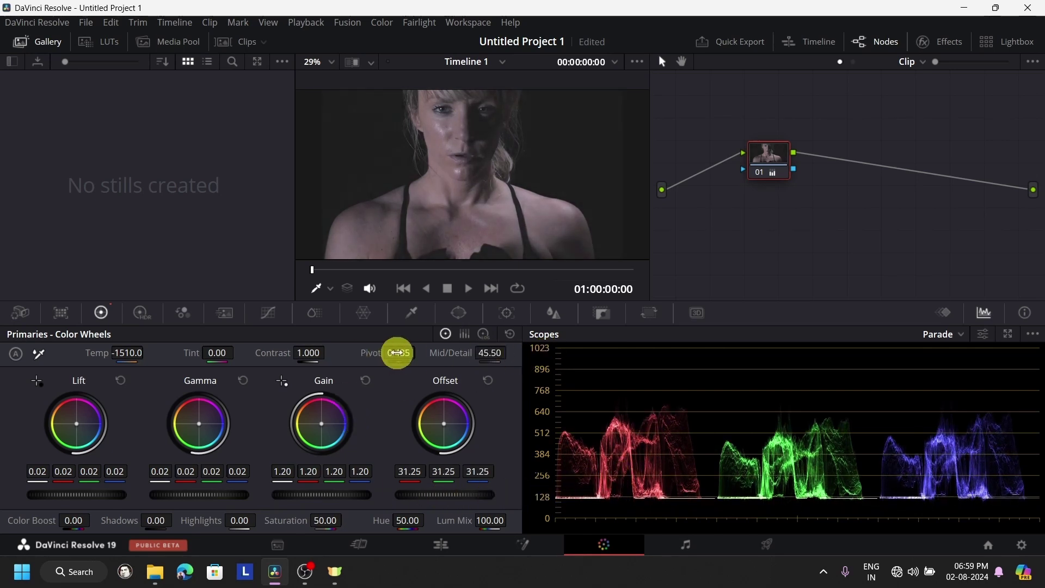
pyautogui.moveTo(311, 352); pyautogui.dragTo(404, 354)
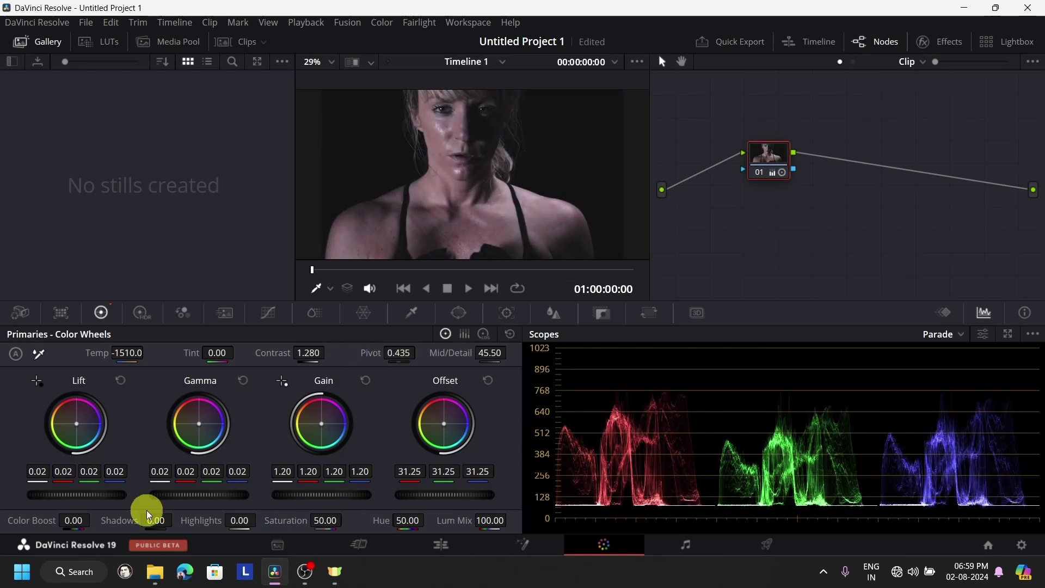
# Set Highlights to 32.00, Saturation to 100.00 and Color Boost to 3.00, and switch to the Fusion page
pyautogui.moveTo(240, 520); pyautogui.dragTo(764, 321)
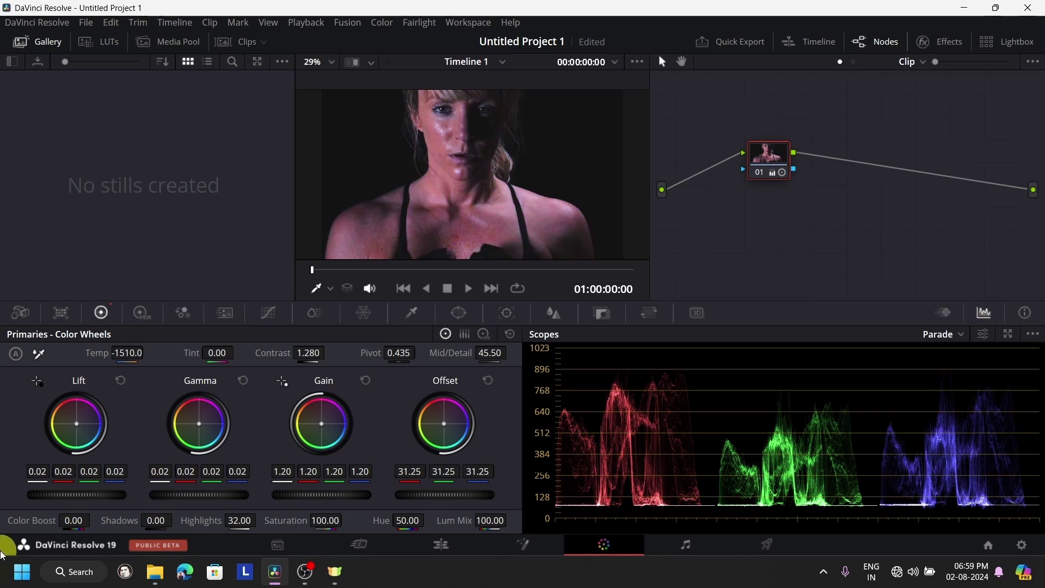
pyautogui.moveTo(74, 520)
pyautogui.mouseDown()
pyautogui.moveTo(187, 518)
pyautogui.moveTo(83, 517)
pyautogui.moveTo(107, 530)
pyautogui.moveTo(77, 531)
pyautogui.mouseUp()
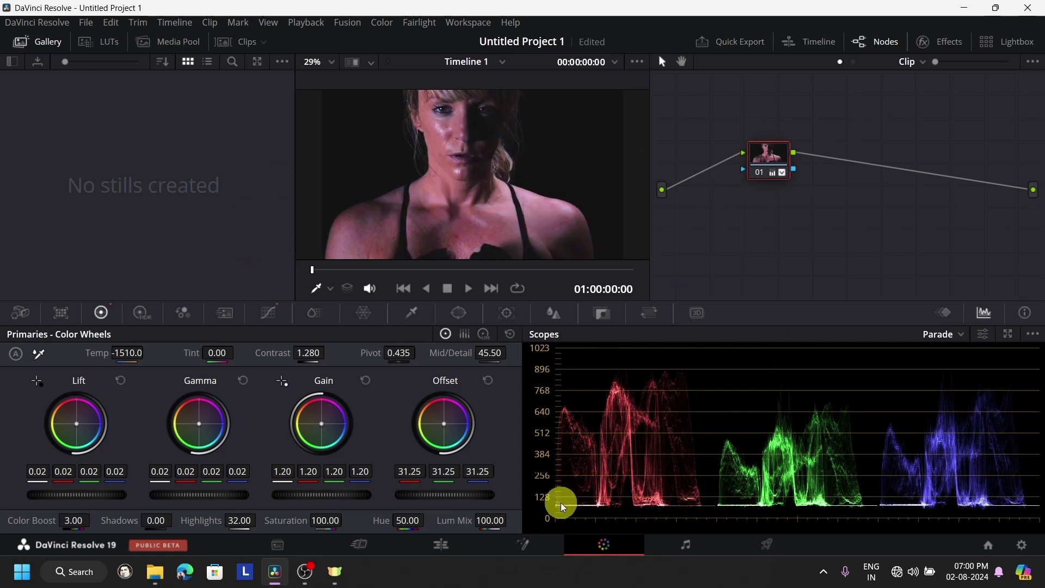
pyautogui.click(536, 548)
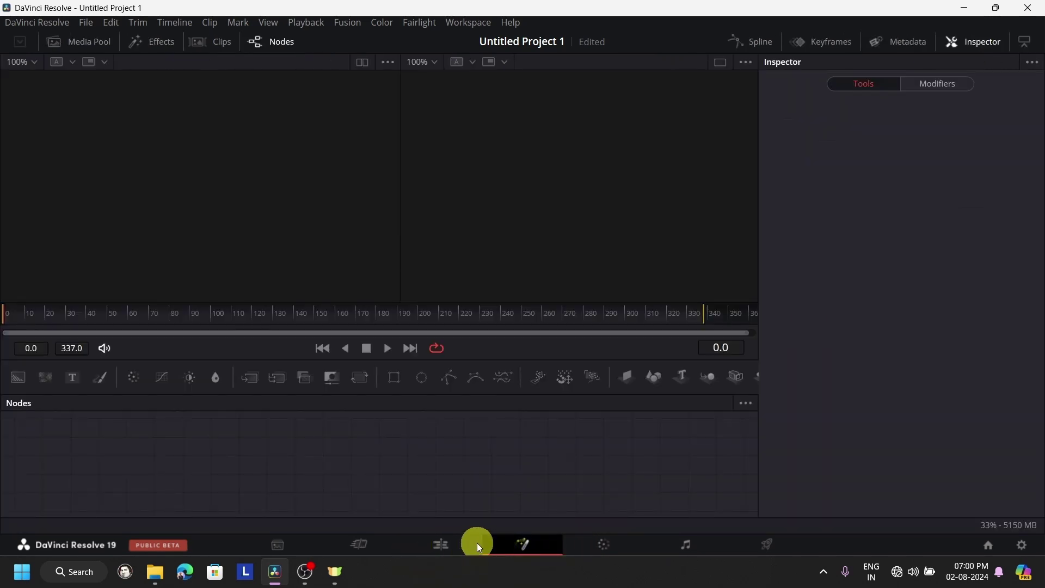
pyautogui.click(426, 541)
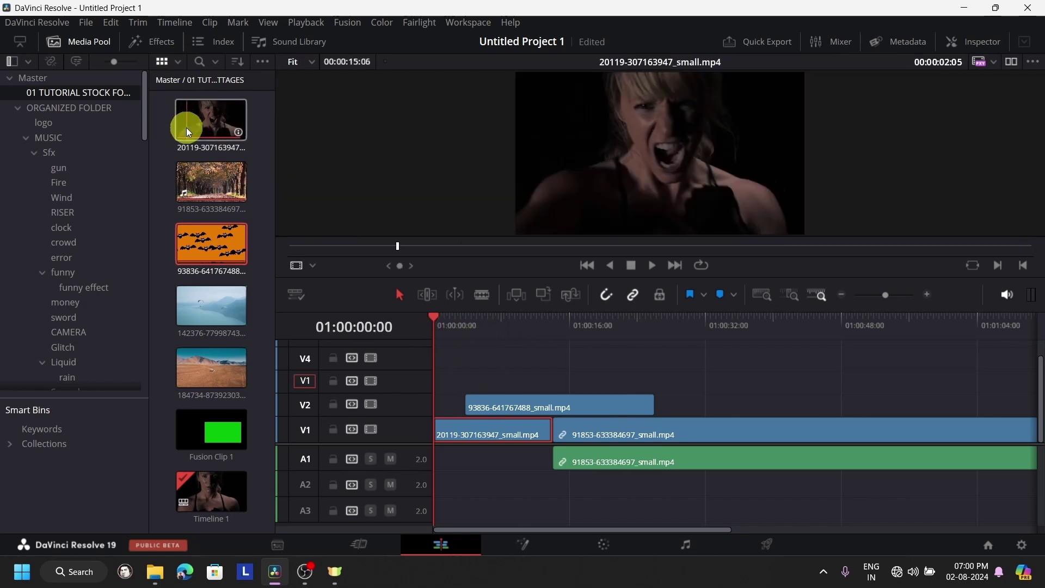
pyautogui.moveTo(186, 127); pyautogui.dragTo(531, 379)
pyautogui.moveTo(532, 429); pyautogui.dragTo(710, 442)
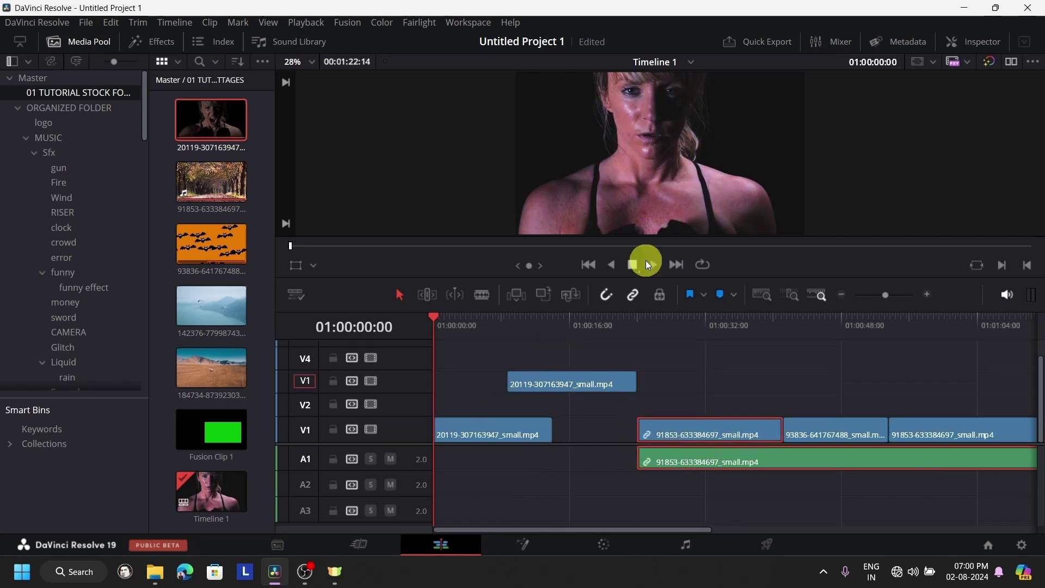
# Show source and timeline viewers side by side, load the original 20119 clip as source, and play the graded timeline clip for comparison
pyautogui.click(483, 343)
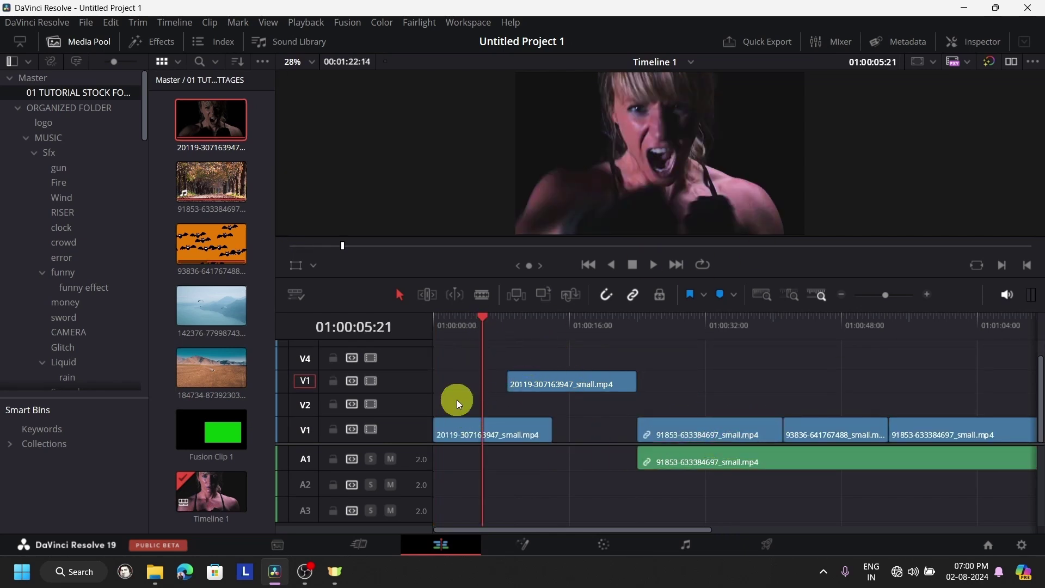
pyautogui.moveTo(489, 329); pyautogui.dragTo(479, 328)
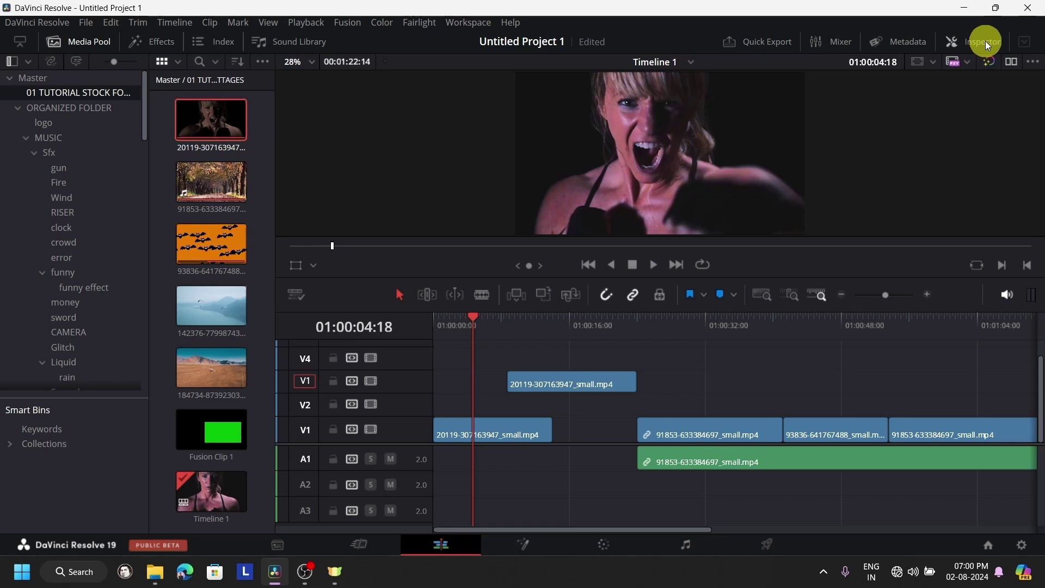
pyautogui.click(1012, 62)
pyautogui.doubleClick(181, 131)
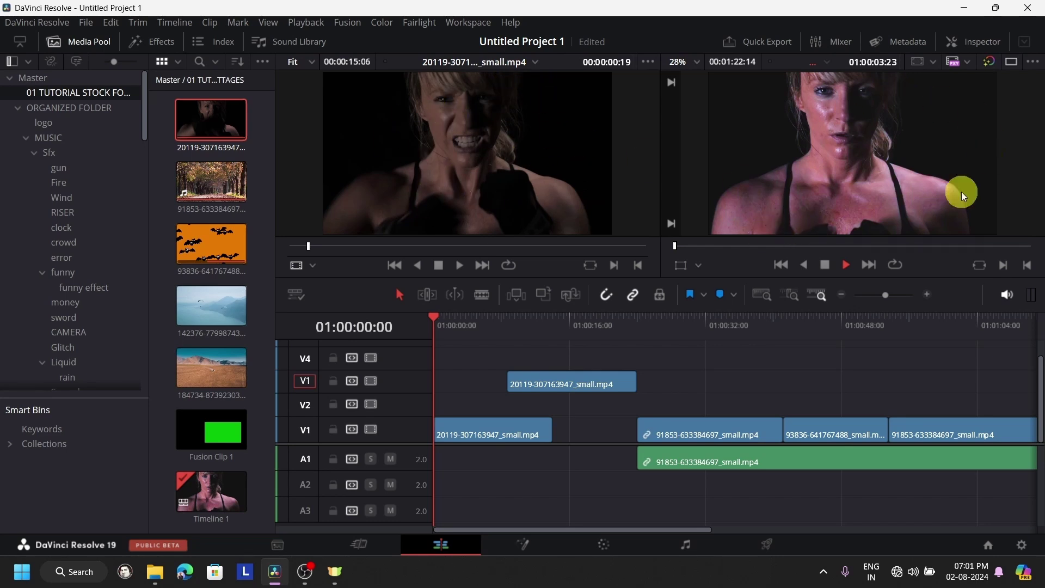
pyautogui.click(846, 265)
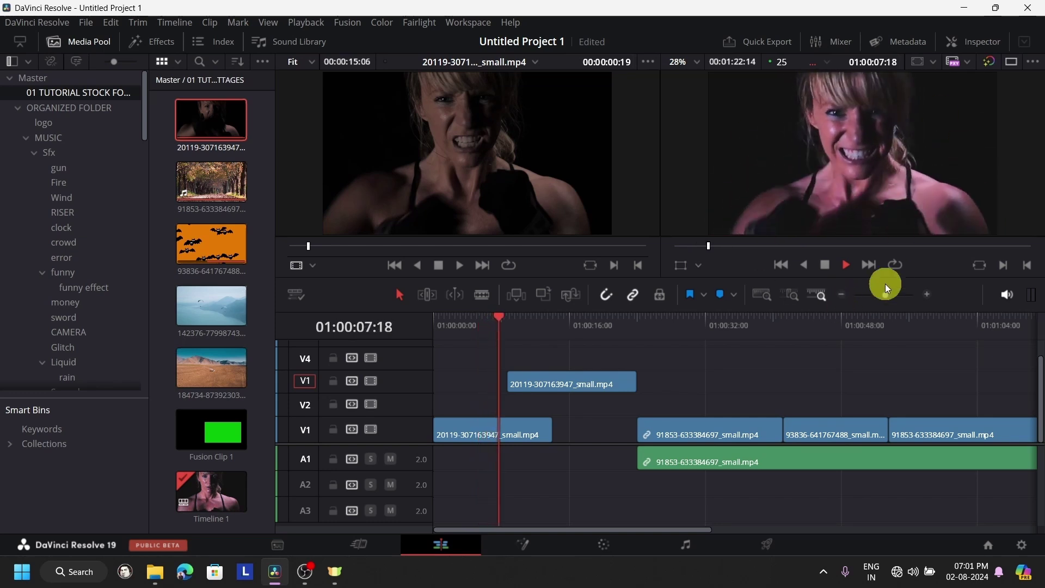
pyautogui.click(825, 265)
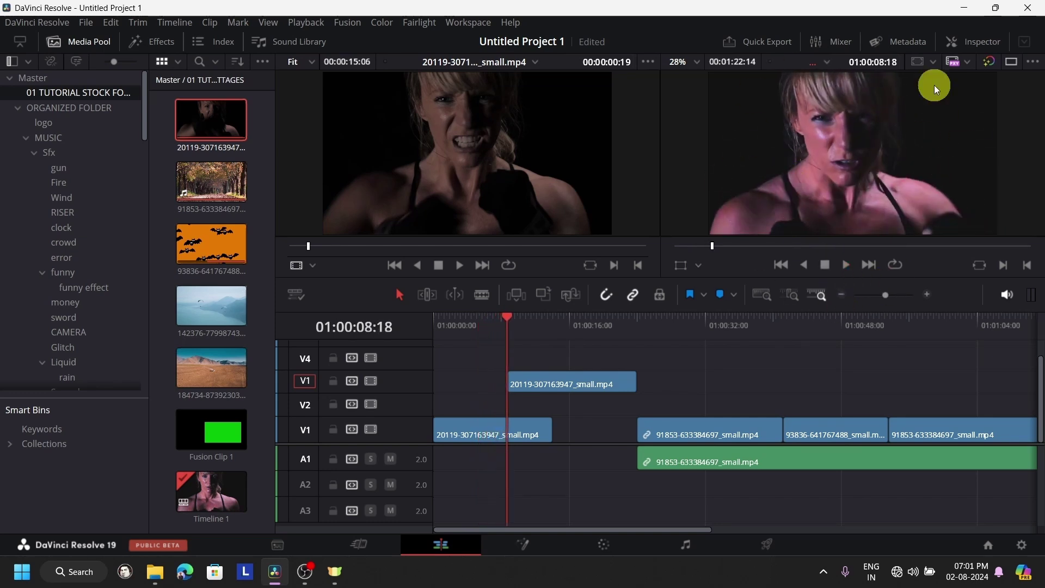
# On the Color page, show the clip thumbnails and set the Saturation of clip 04 to 0.00
pyautogui.click(614, 547)
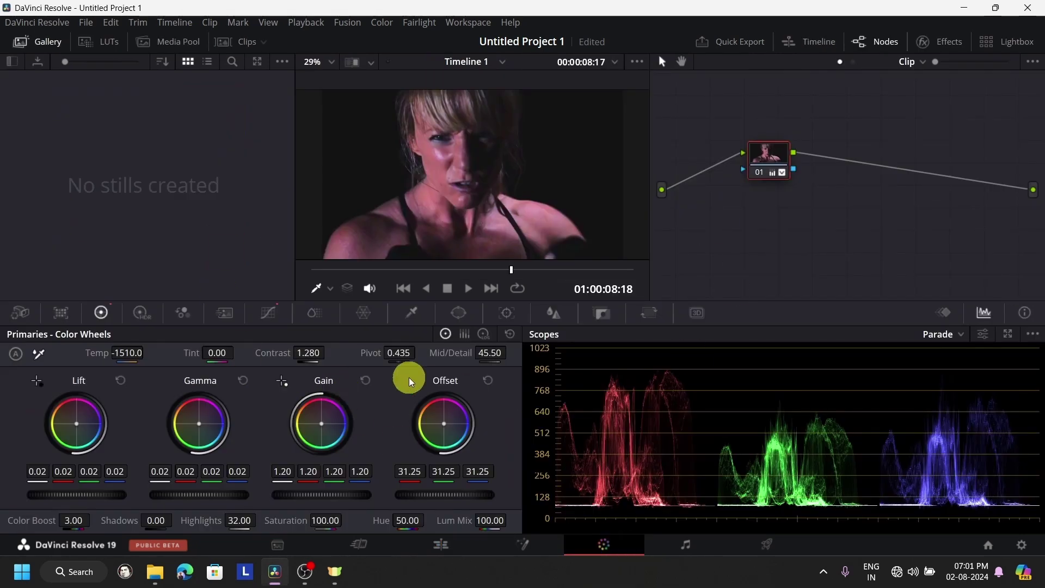
pyautogui.click(231, 44)
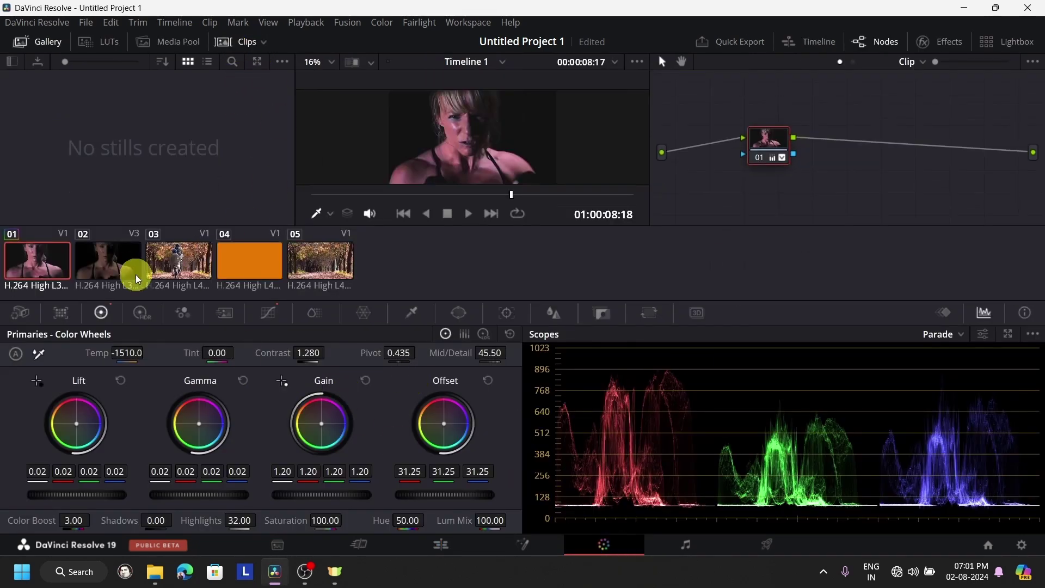
pyautogui.click(125, 264)
pyautogui.click(233, 269)
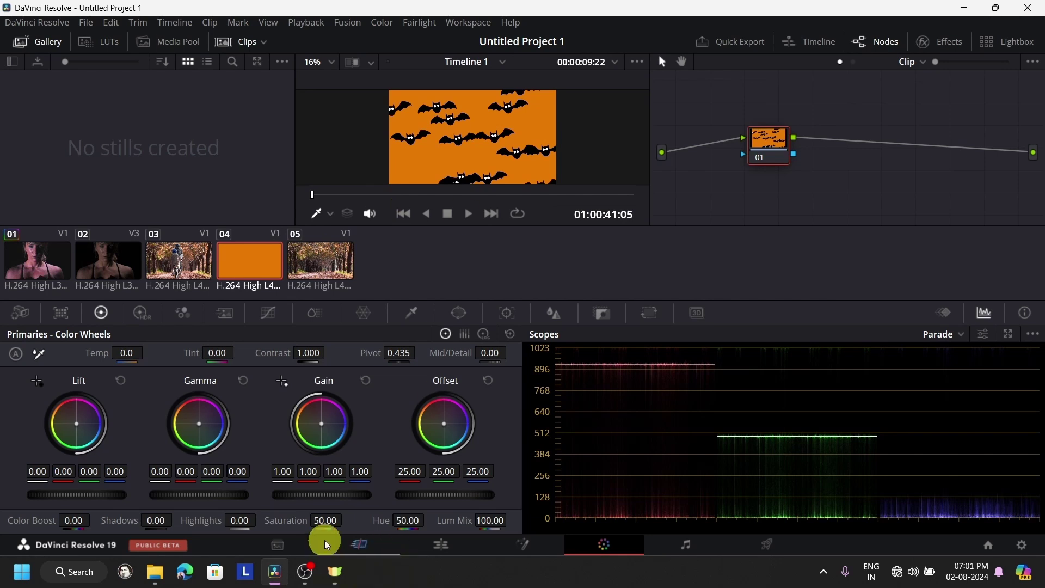
pyautogui.moveTo(326, 521); pyautogui.dragTo(60, 519)
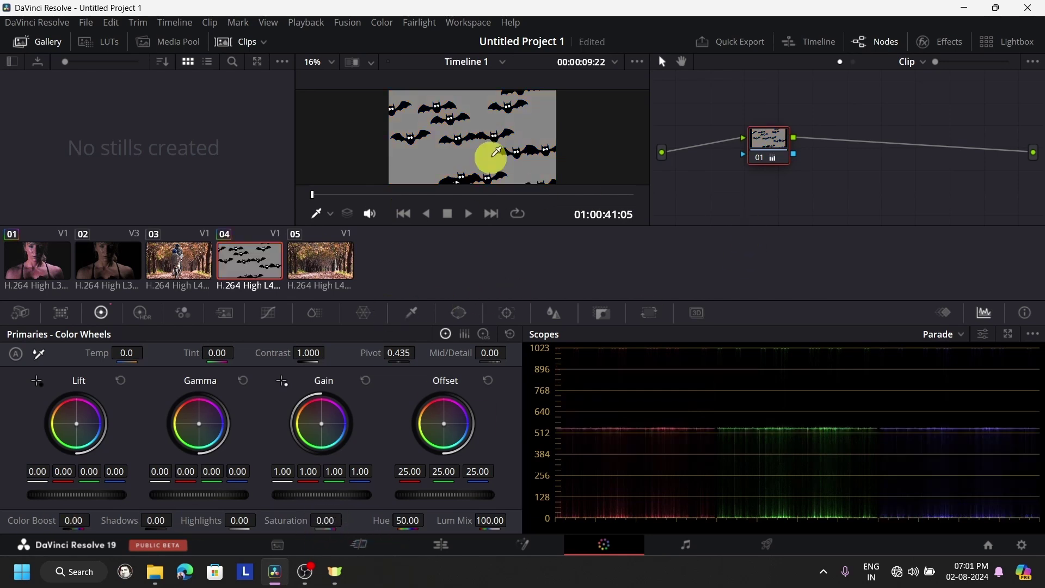
# Return to the Edit page and play the desaturated bat clip from its start at 01:00:41:05
pyautogui.click(439, 544)
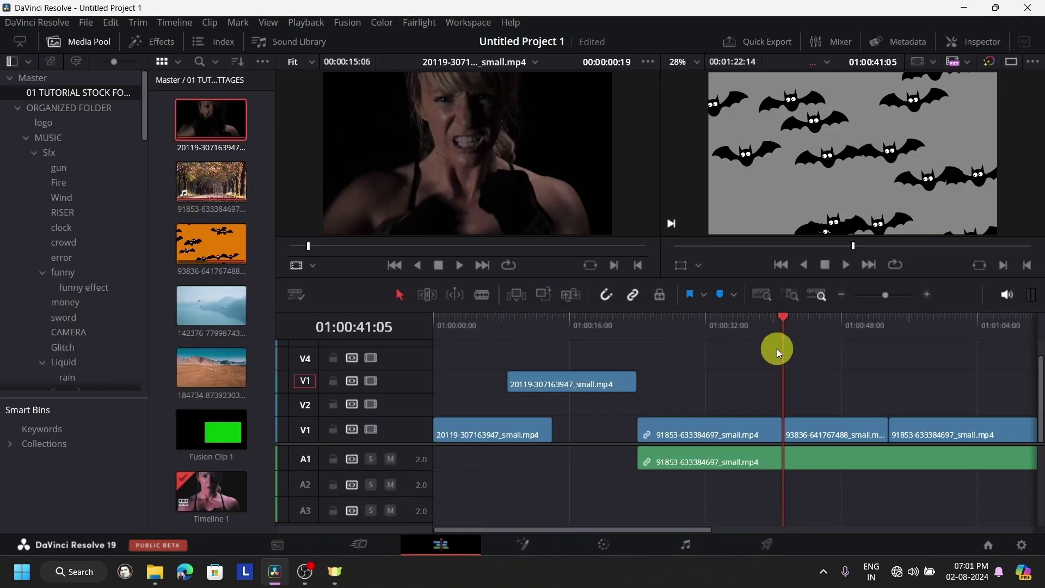
pyautogui.click(634, 328)
pyautogui.click(467, 263)
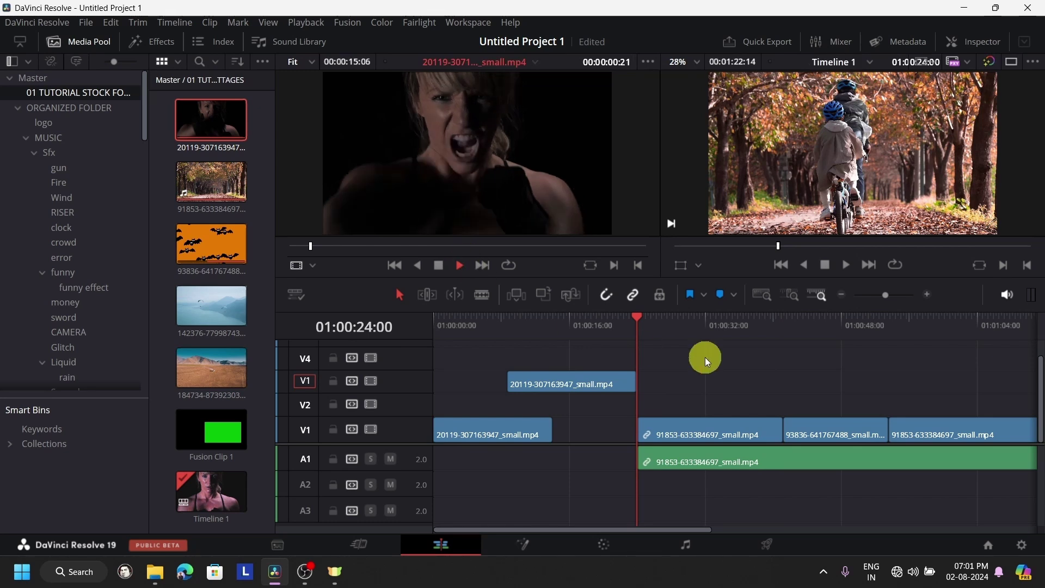
pyautogui.click(786, 330)
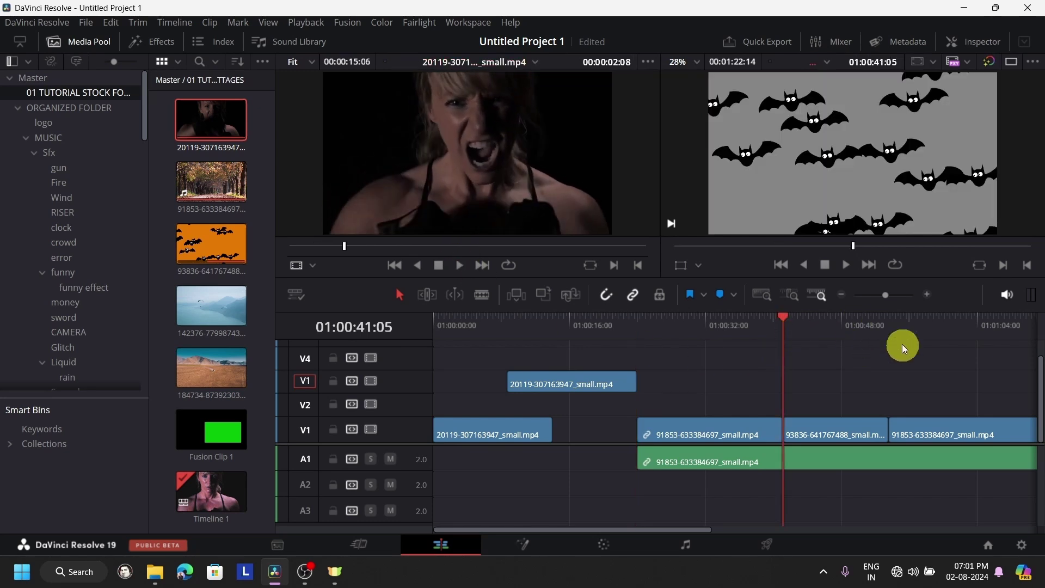
pyautogui.press('space')
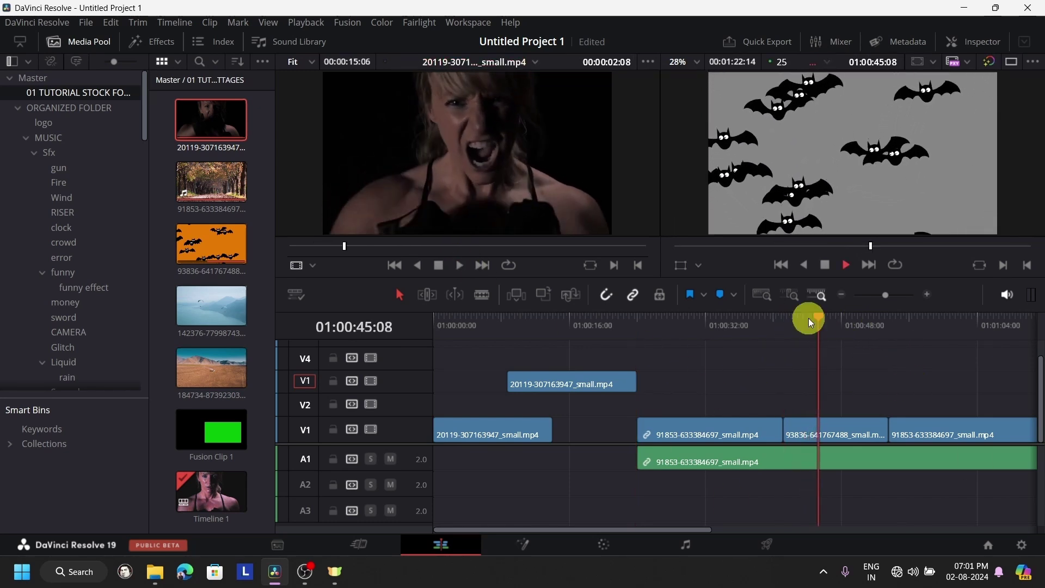
pyautogui.hotkey('ctrl', '-')
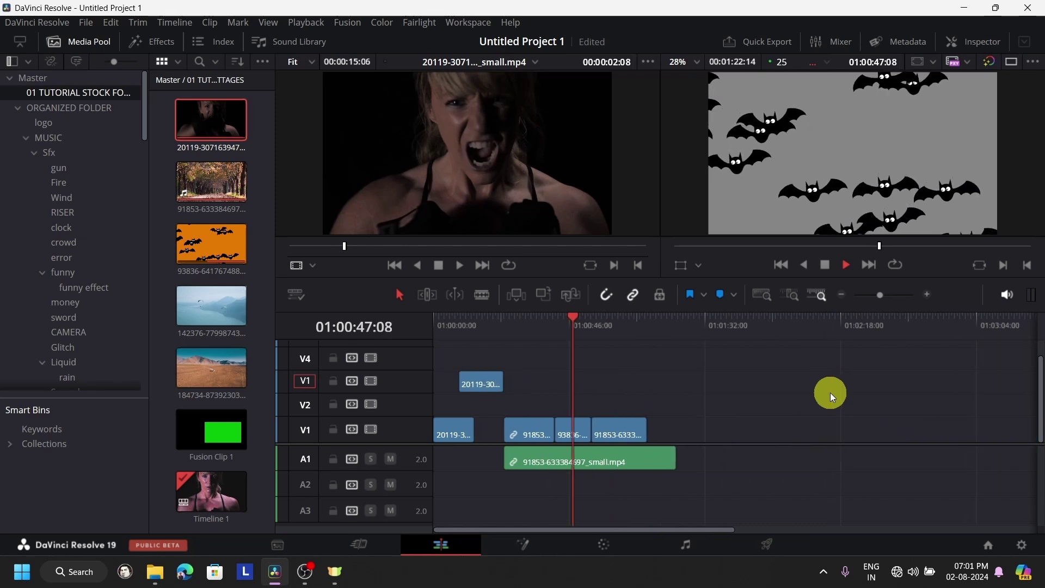
pyautogui.press('End')
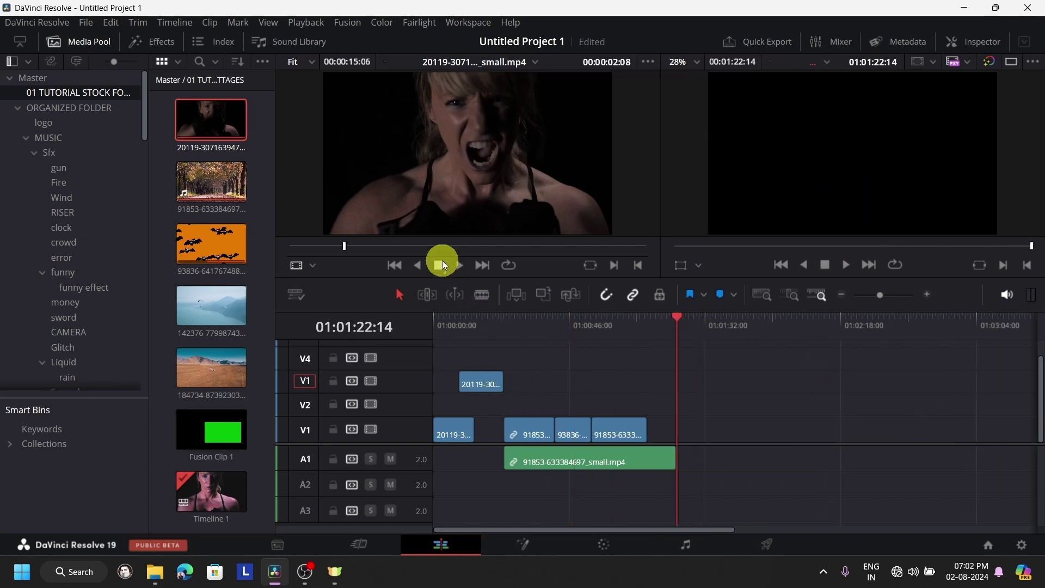
# Select all video and audio clips on the timeline and delete them
pyautogui.click(685, 345)
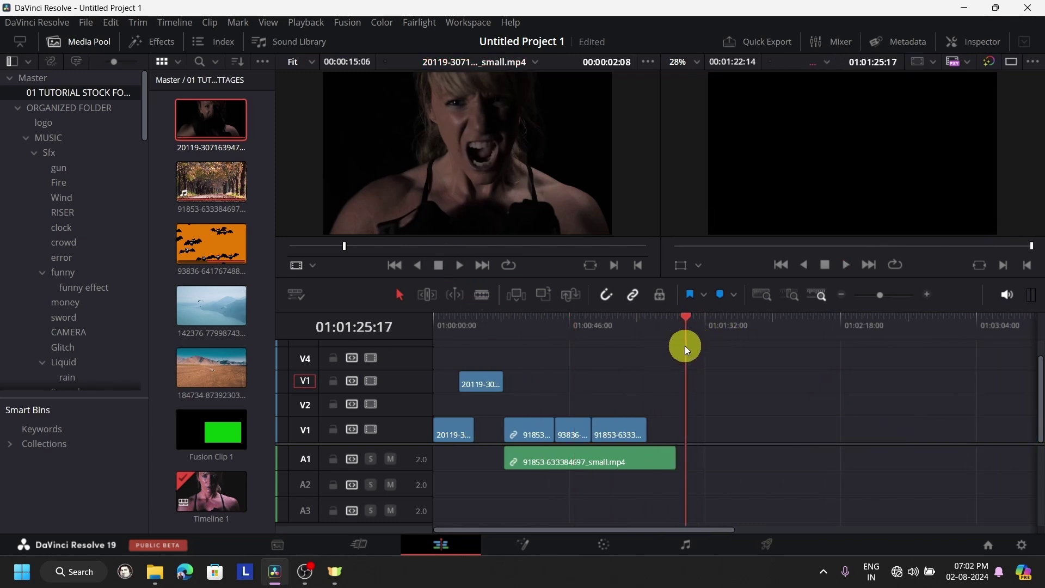
pyautogui.moveTo(685, 346); pyautogui.dragTo(674, 346)
pyautogui.scroll(2, 827, 390)
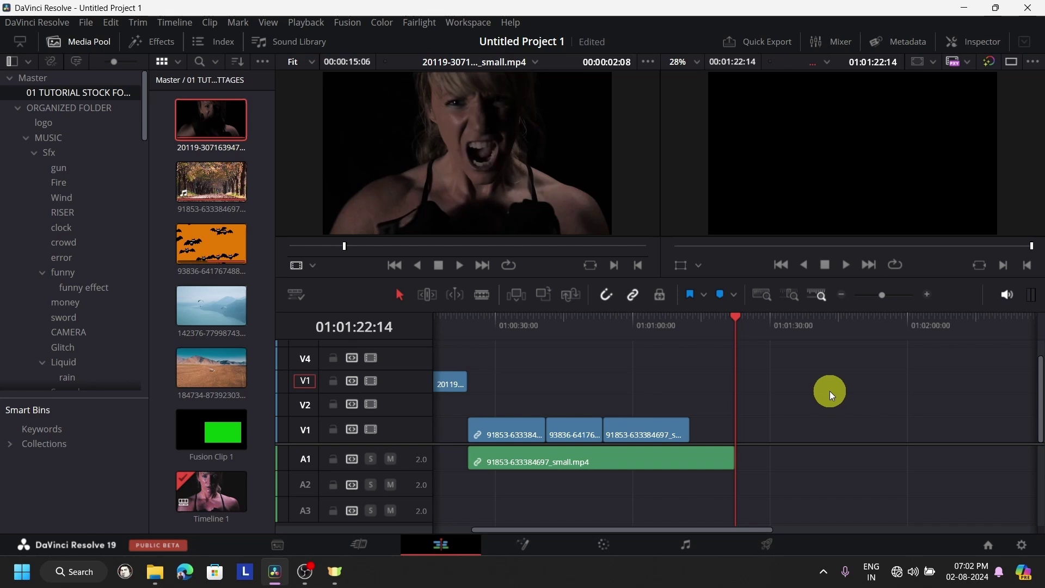
pyautogui.scroll(-3, 830, 390)
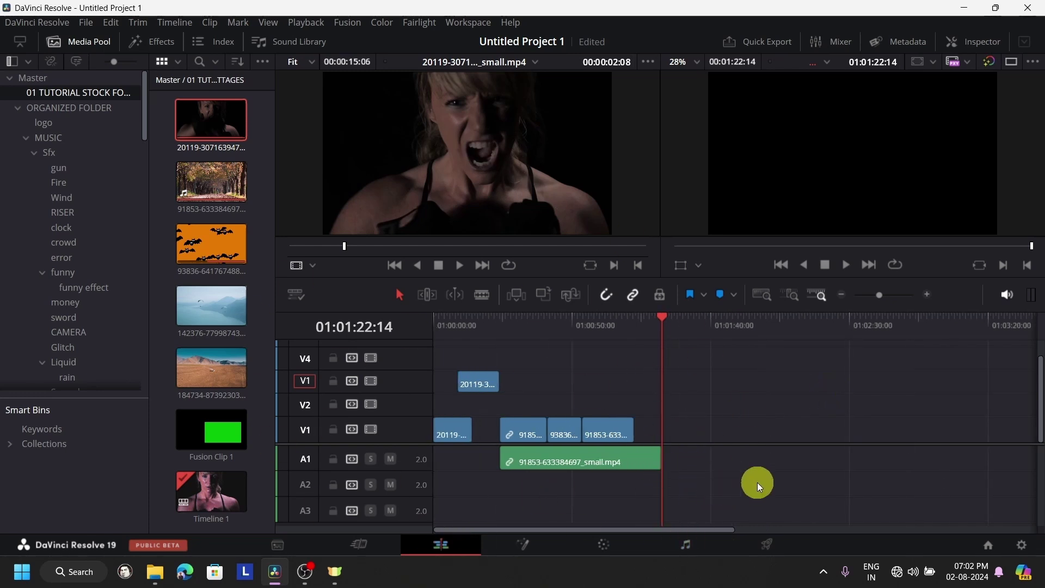
pyautogui.moveTo(756, 482); pyautogui.dragTo(416, 368)
pyautogui.press('Delete')
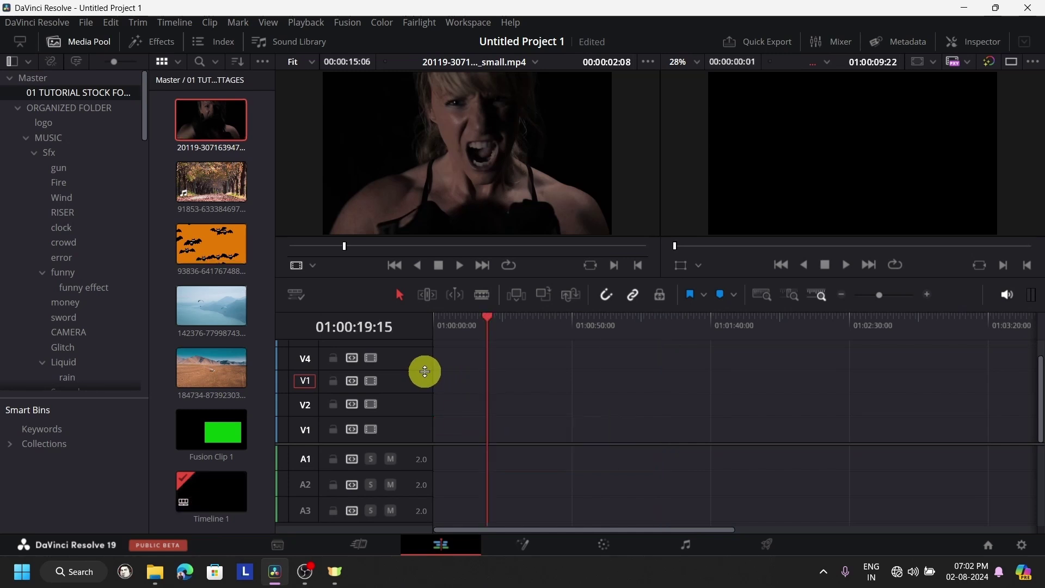
pyautogui.moveTo(461, 321); pyautogui.dragTo(389, 345)
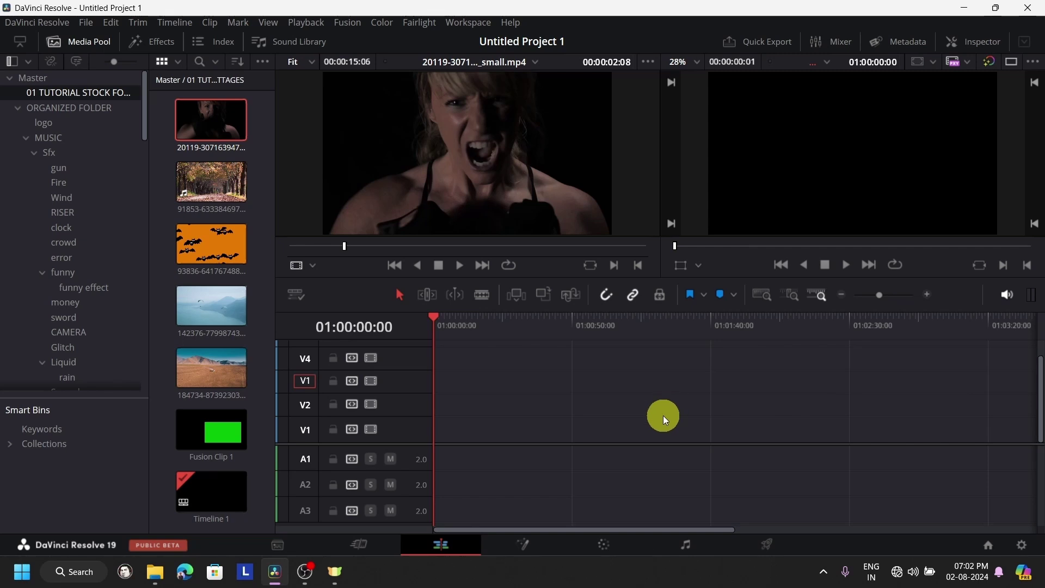
pyautogui.moveTo(203, 126); pyautogui.dragTo(455, 436)
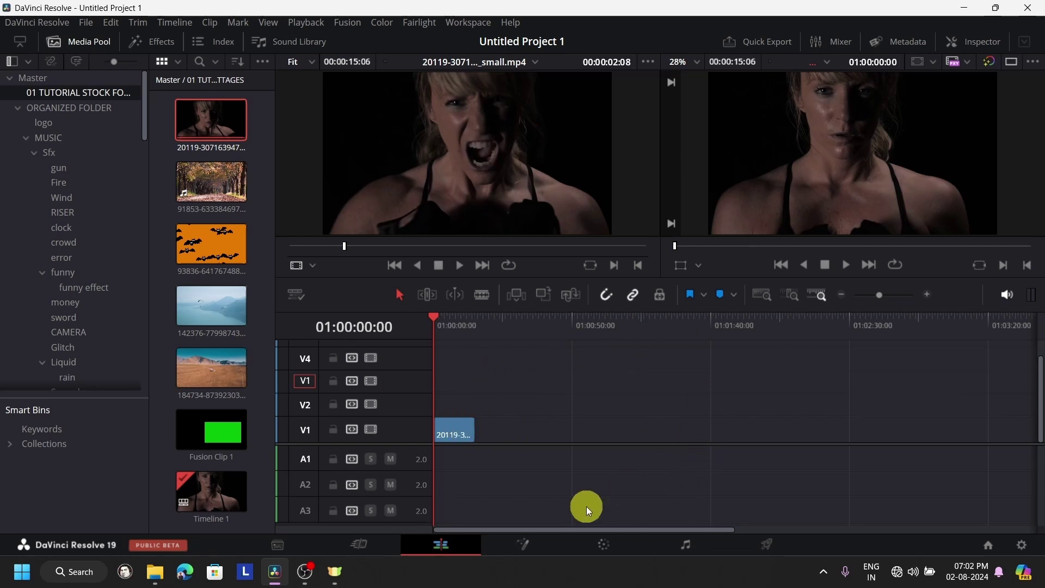
# Switch to the Fairlight page and rename the Audio 1 track to "vo"
pyautogui.click(687, 544)
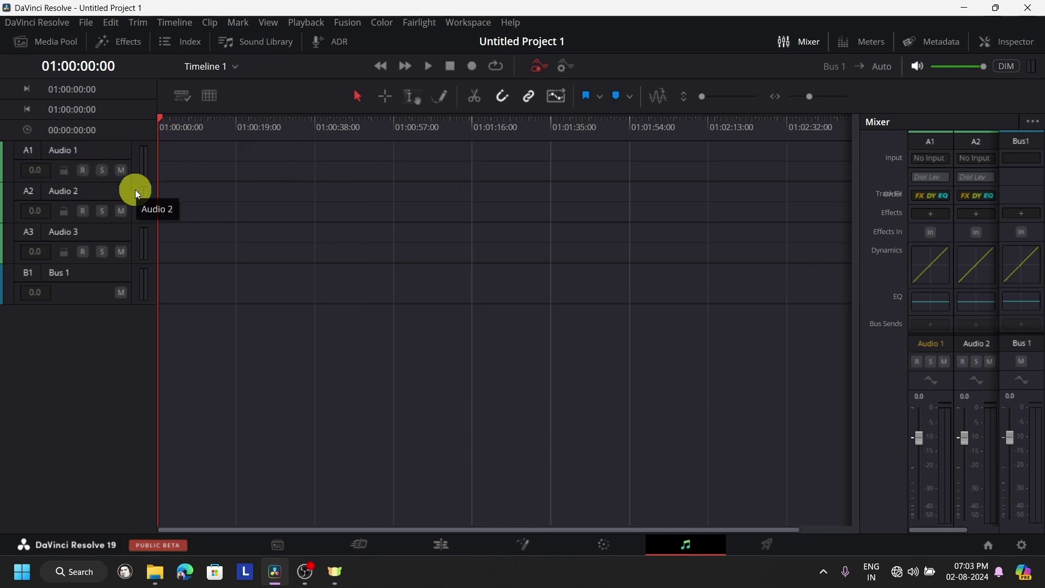
pyautogui.doubleClick(60, 149)
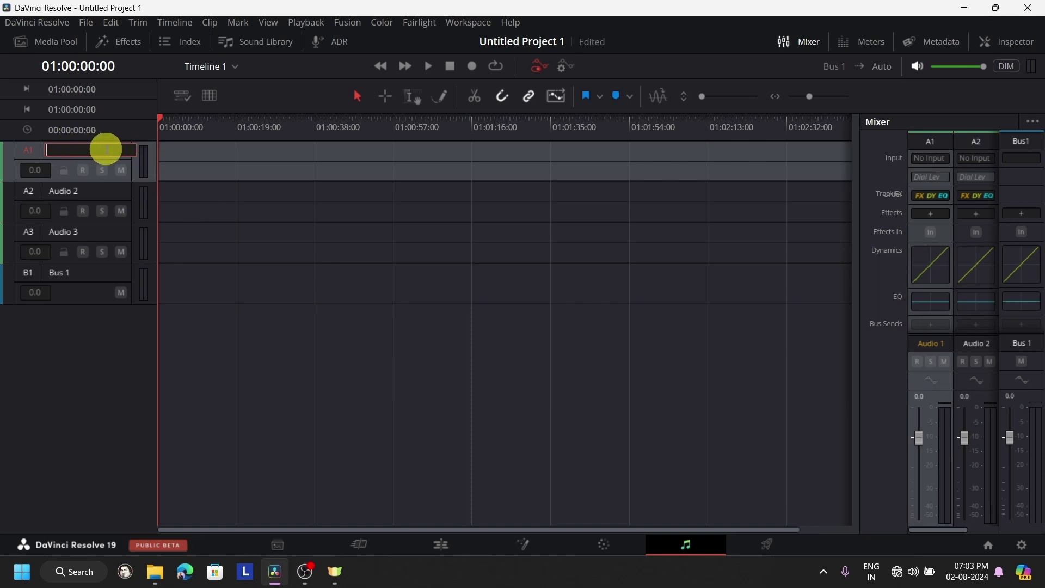
pyautogui.press('Return')
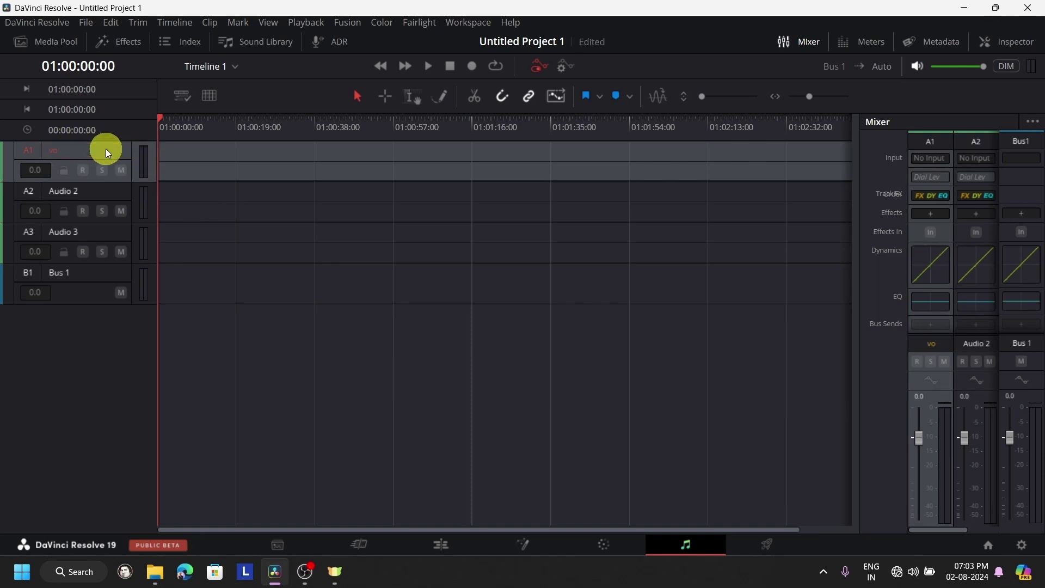
# Open the input patching for the vo track, select the first external audio input as source, and close the patching window
pyautogui.click(924, 158)
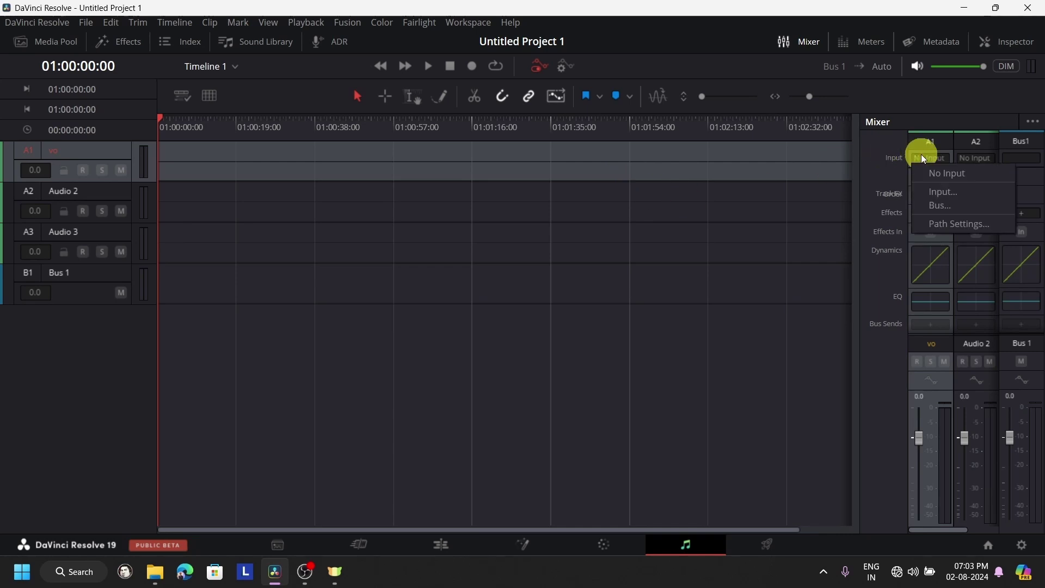
pyautogui.click(932, 190)
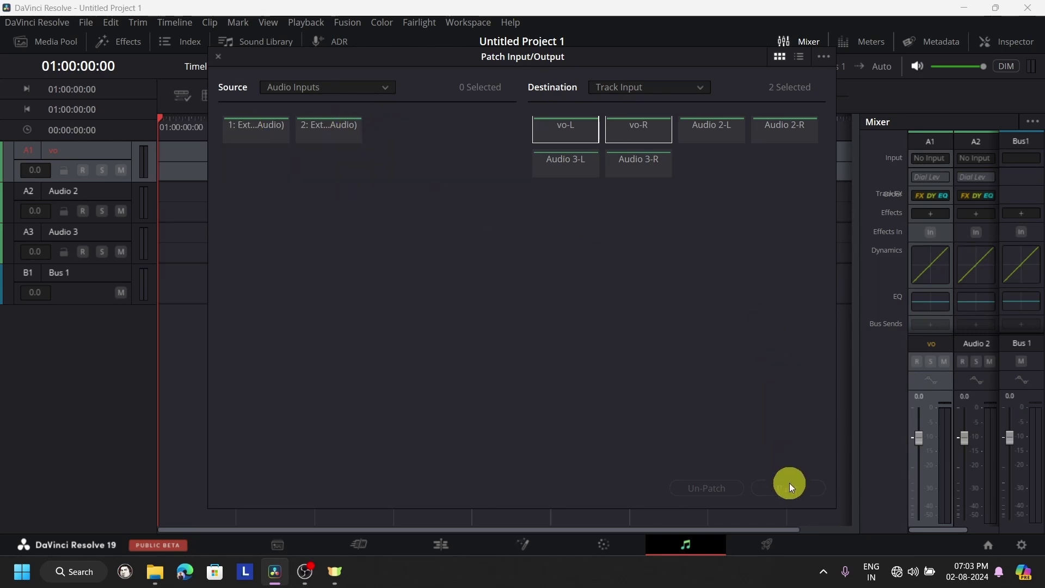
pyautogui.click(254, 126)
pyautogui.click(215, 56)
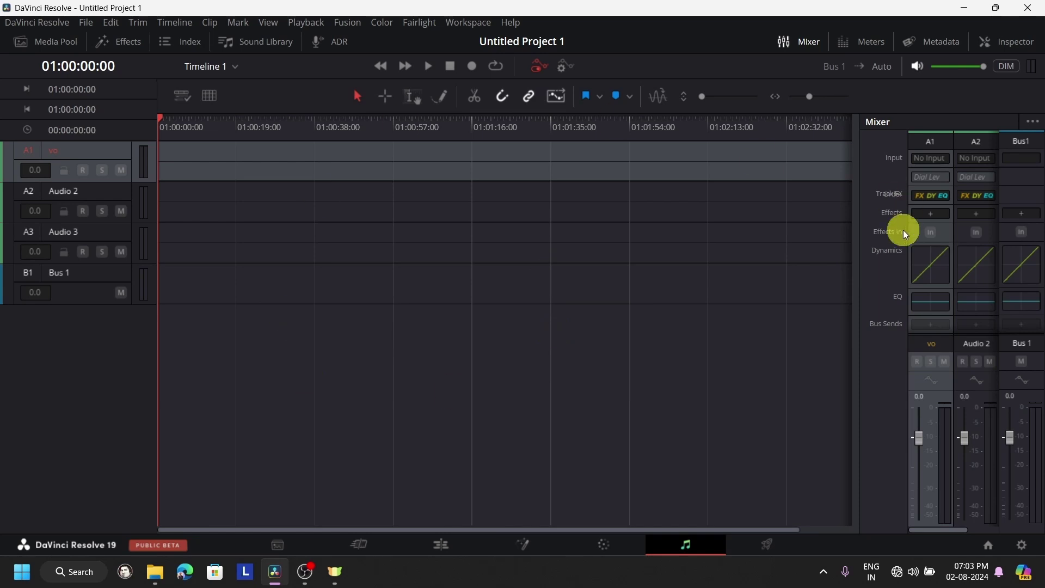
# Arm and disarm the vo track for recording, and try starting and stopping a recording
pyautogui.click(86, 172)
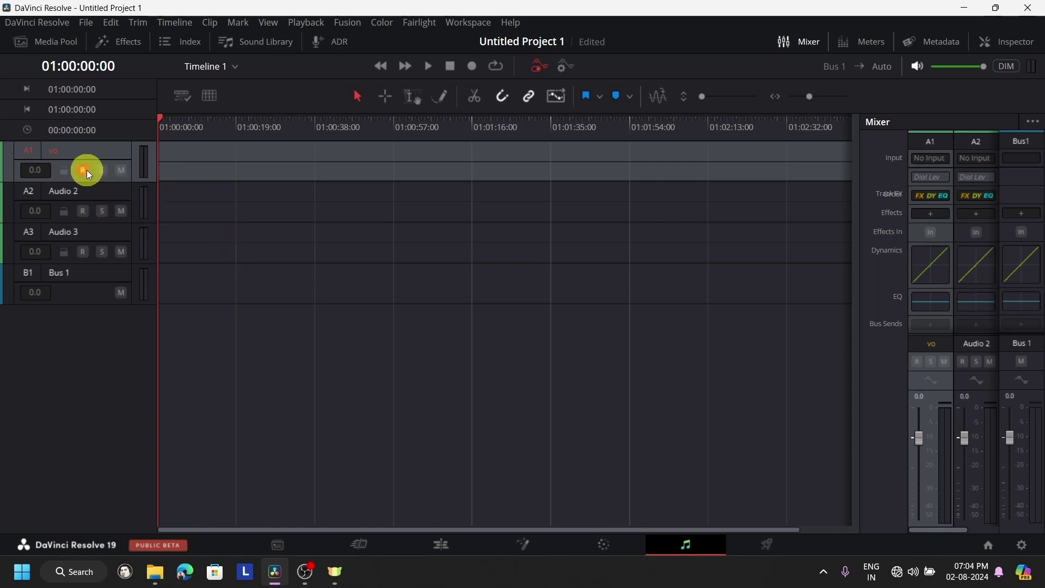
pyautogui.click(86, 171)
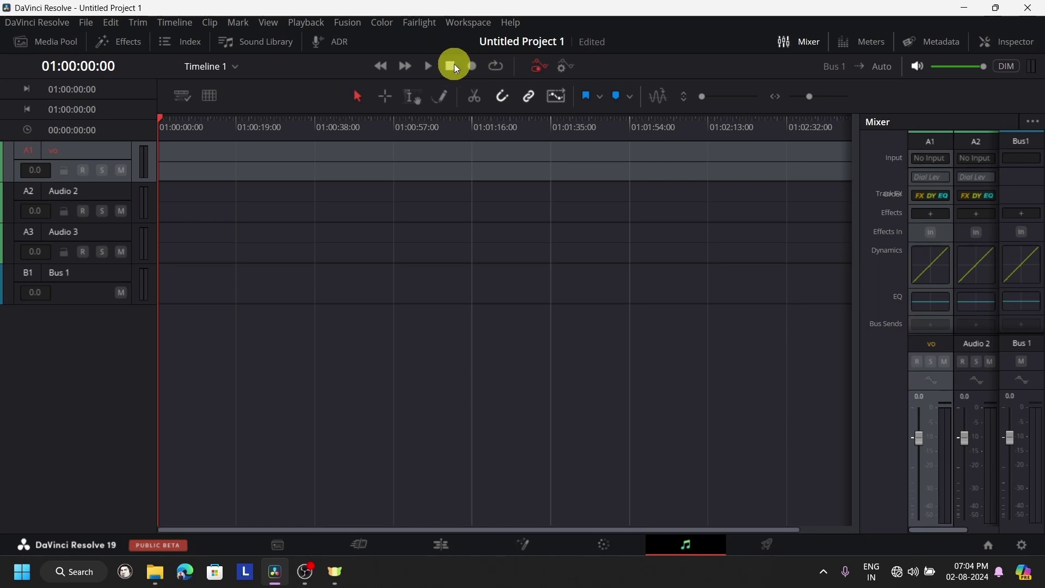
pyautogui.click(474, 67)
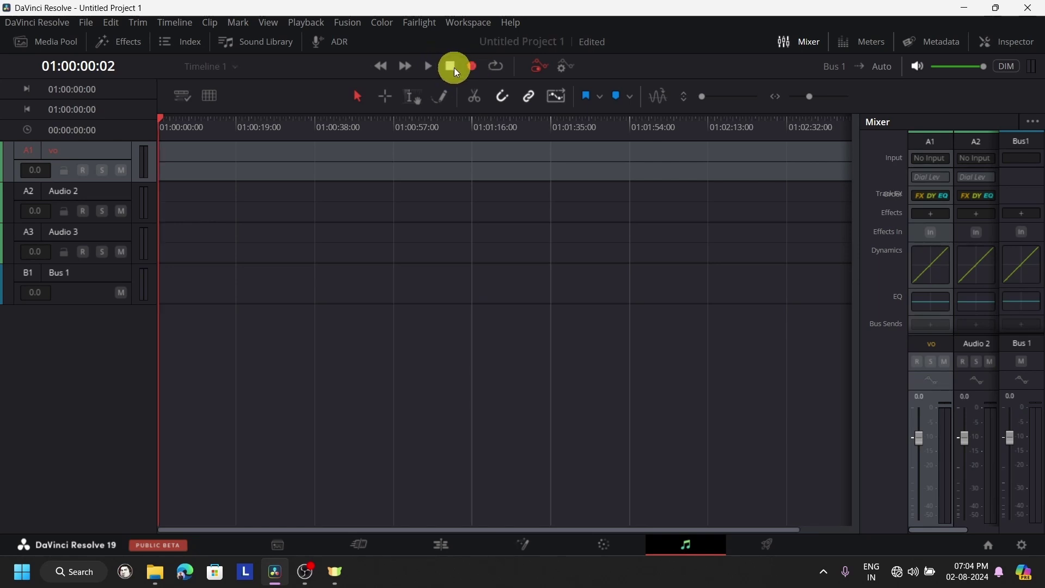
pyautogui.click(474, 67)
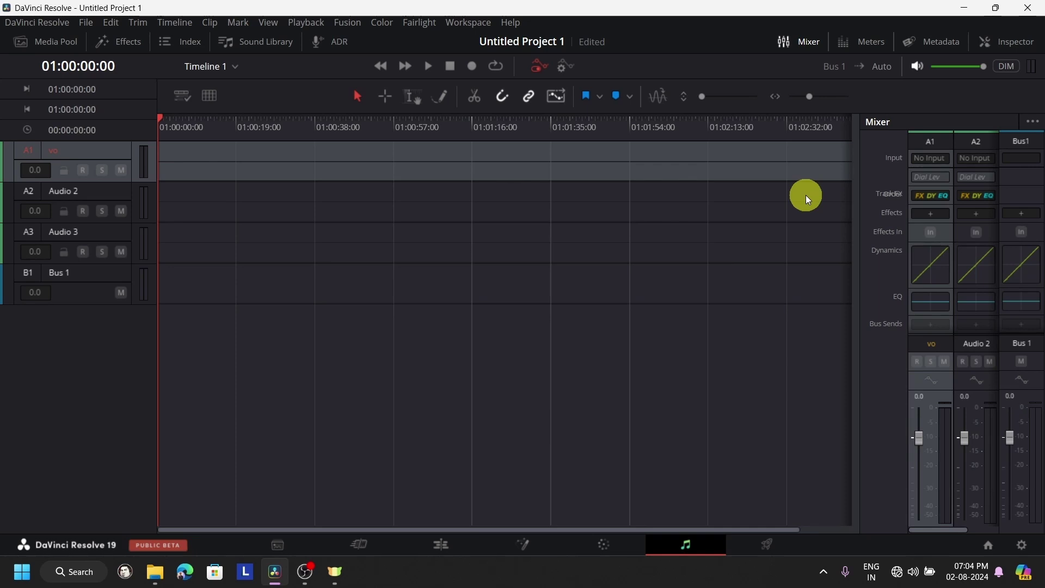
# Show the audio meters with the video preview and play the timeline from the start
pyautogui.click(860, 40)
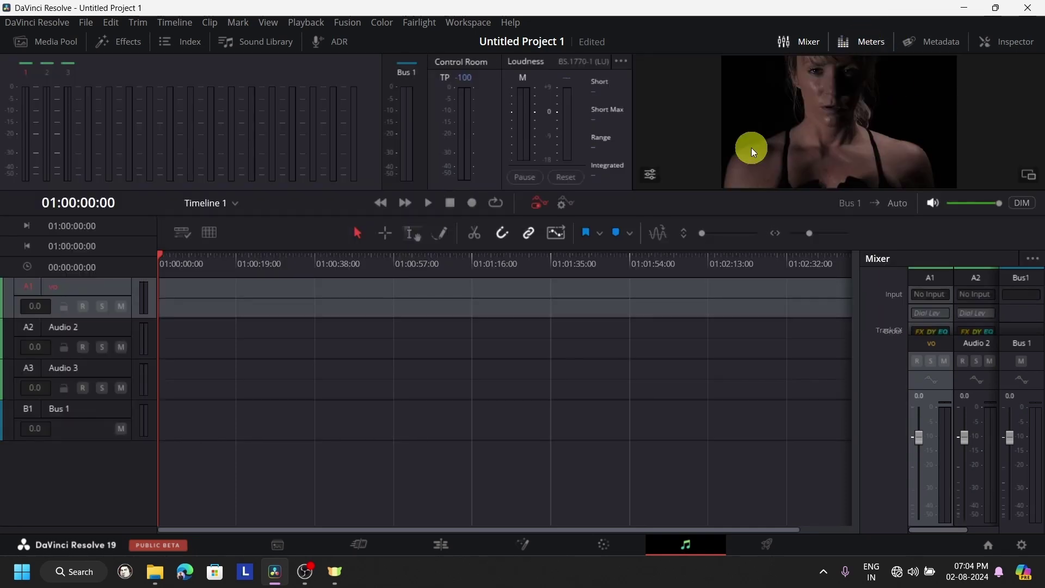
pyautogui.click(429, 204)
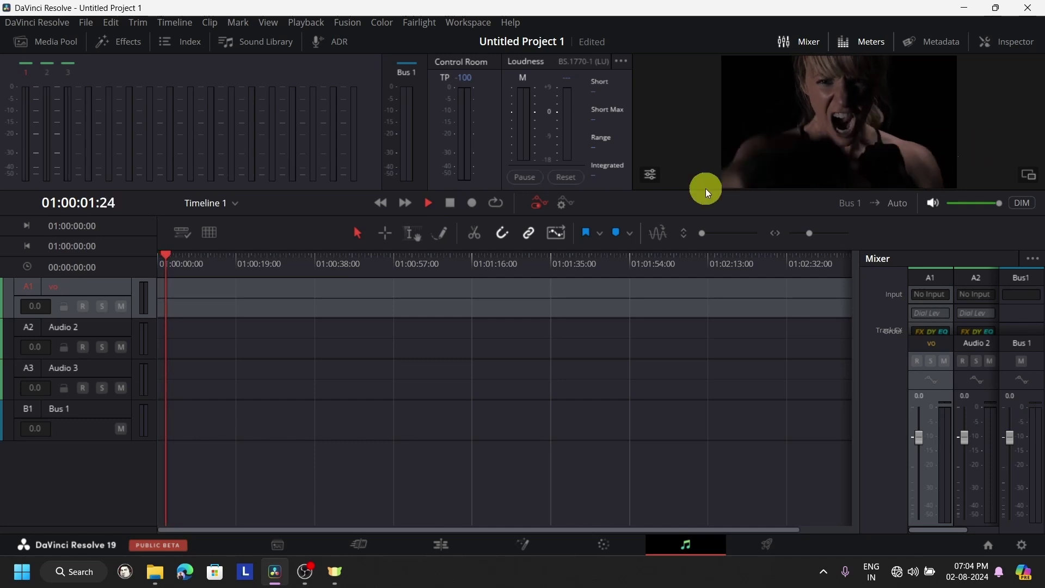
# Stop the timeline playback and hide the audio meters
pyautogui.click(451, 204)
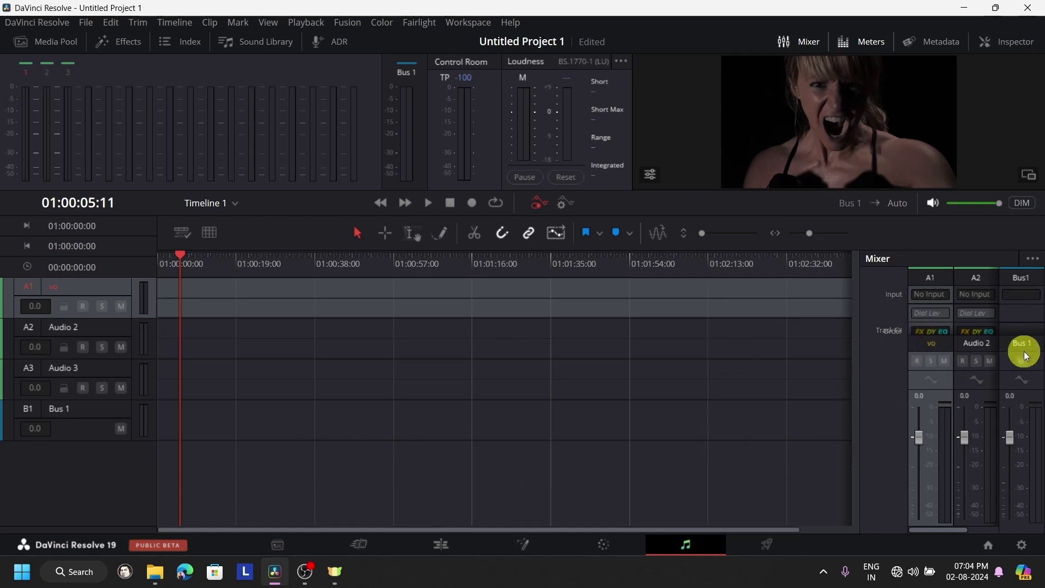
pyautogui.click(875, 46)
pyautogui.click(871, 39)
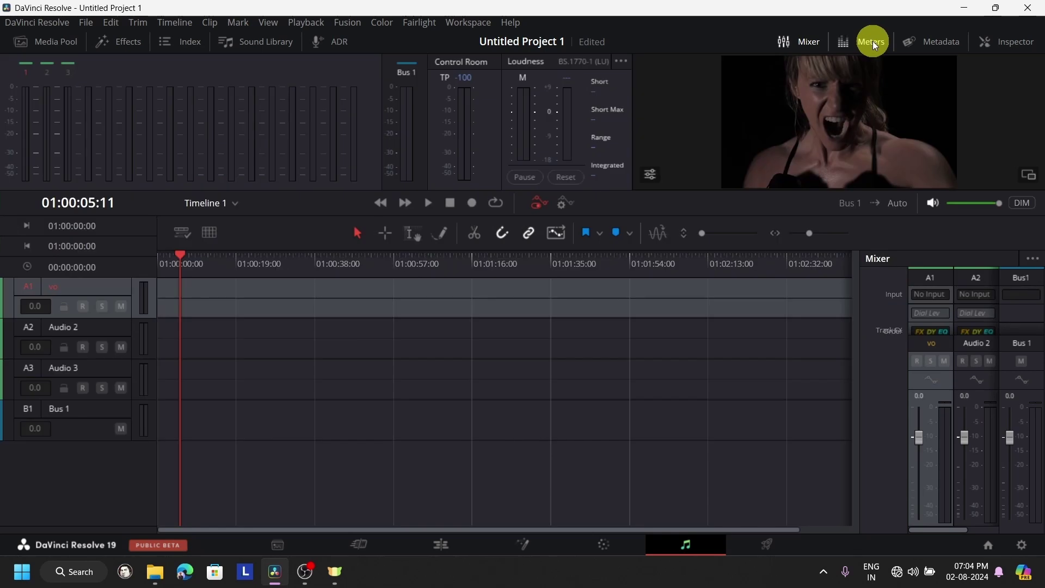
pyautogui.click(873, 41)
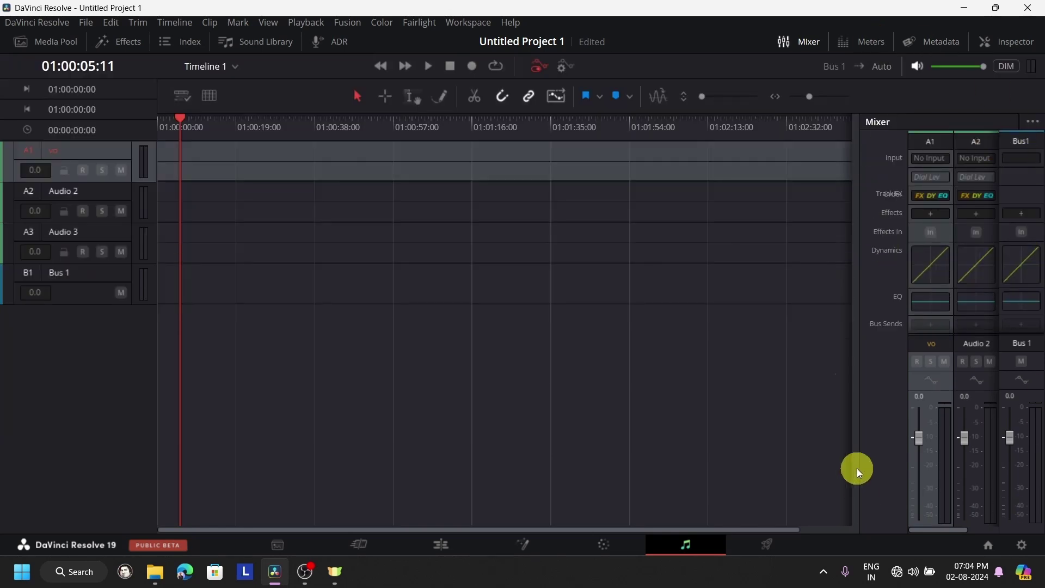
# Browse the Restoration audio effects offered for the vo track in the mixer, without adding any
pyautogui.click(931, 215)
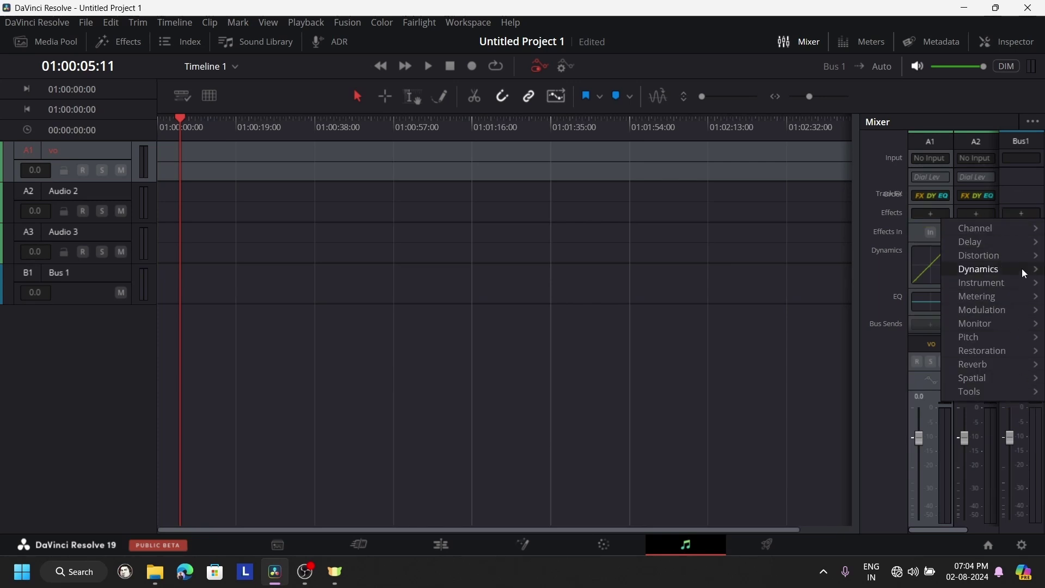
pyautogui.moveTo(1023, 360)
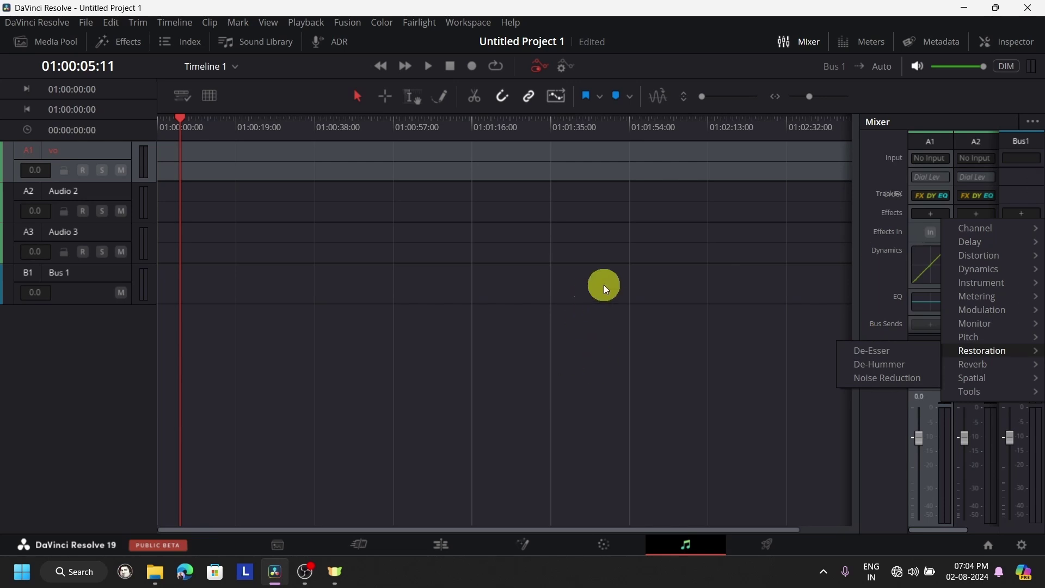
pyautogui.click(616, 378)
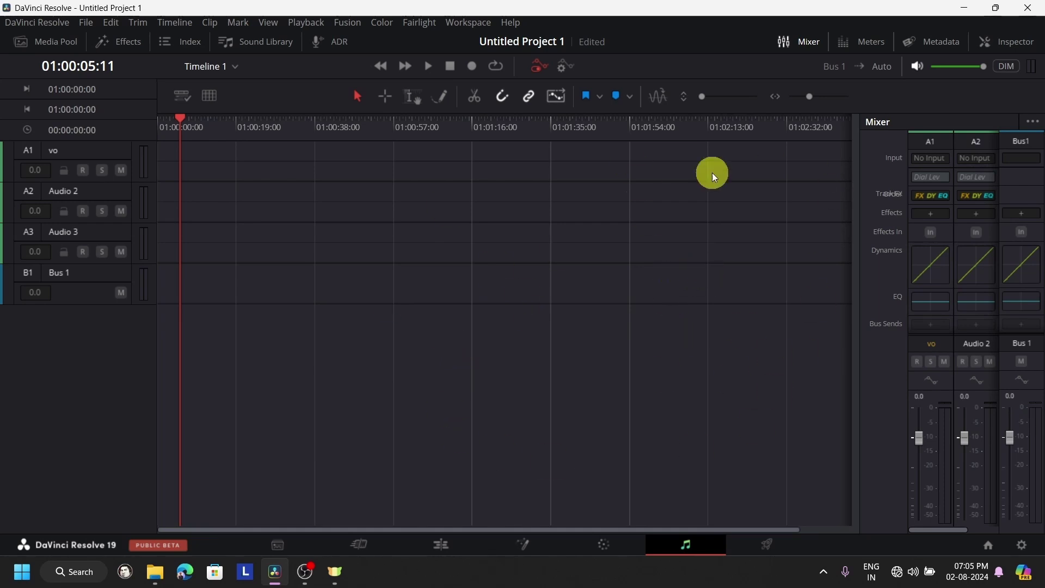
# Switch to the Edit page and turn on the display of stacked timelines
pyautogui.click(768, 544)
pyautogui.click(457, 543)
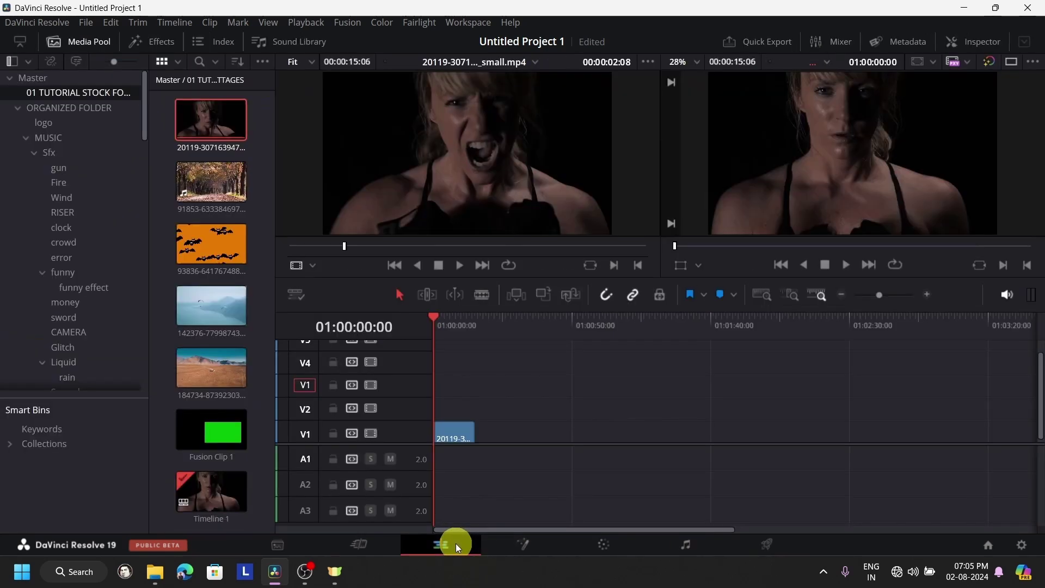
pyautogui.click(296, 295)
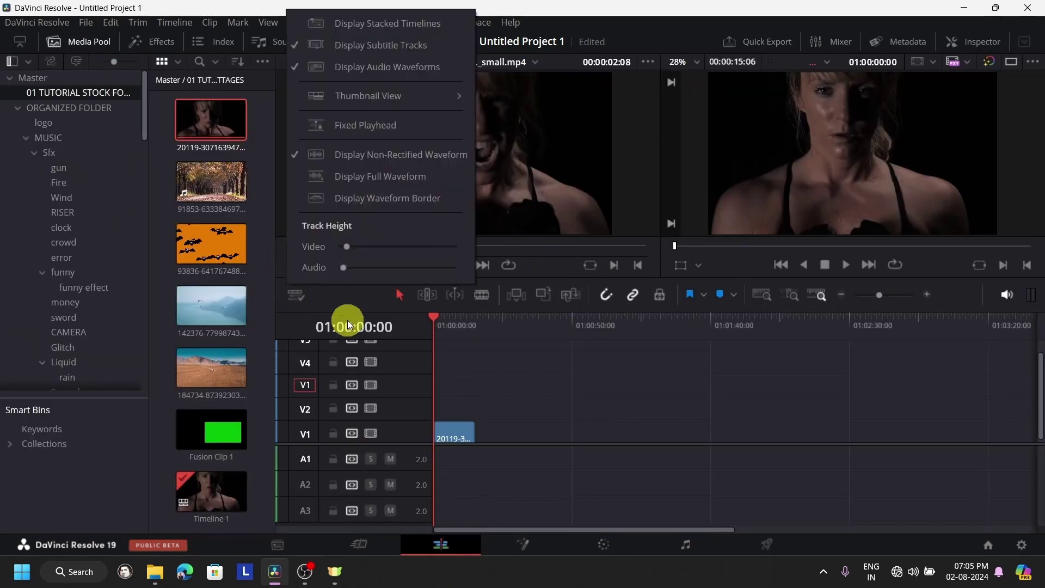
pyautogui.click(383, 24)
# Create two more stacked timelines, placing the autumn trees clip in Timeline 2 and the blue lake clip in Timeline 3
pyautogui.moveTo(211, 183); pyautogui.dragTo(553, 425)
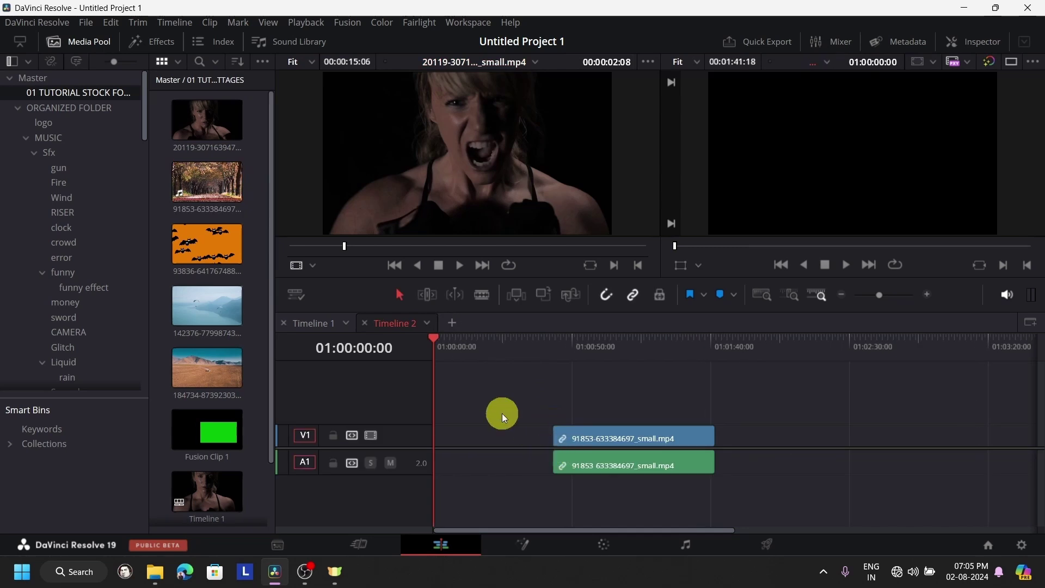
pyautogui.click(434, 319)
pyautogui.moveTo(206, 305); pyautogui.dragTo(460, 453)
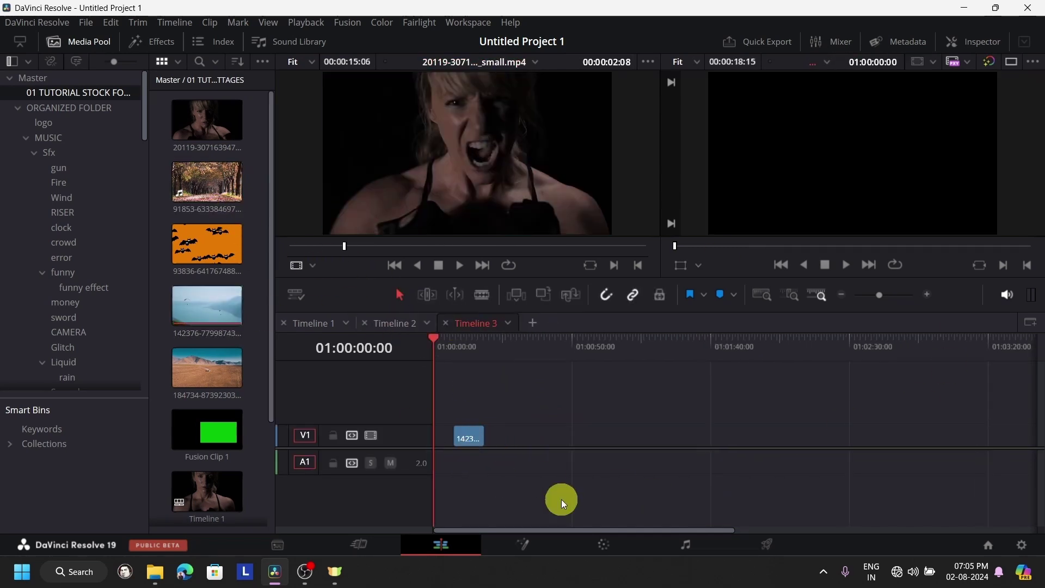
# Make Timeline 1 the active timeline again, checking what the Deliver page loads for Timeline 3 and for Timeline 1
pyautogui.click(772, 549)
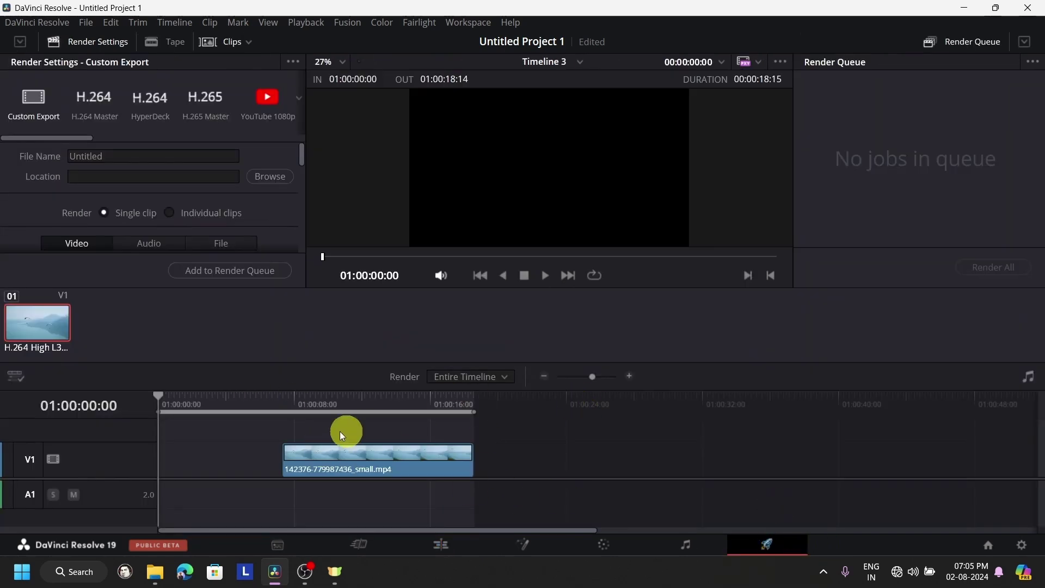
pyautogui.click(468, 542)
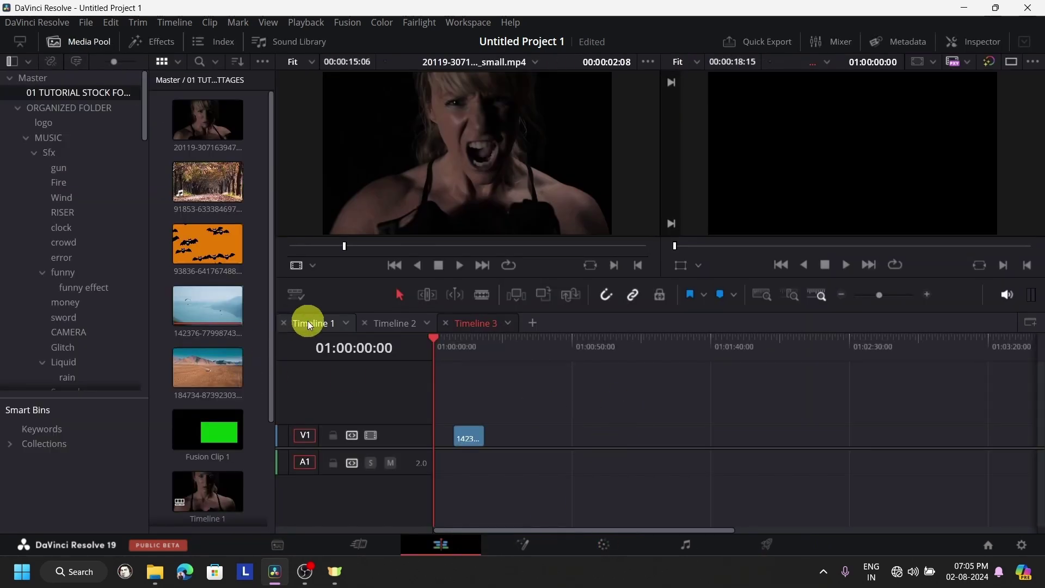
pyautogui.click(326, 321)
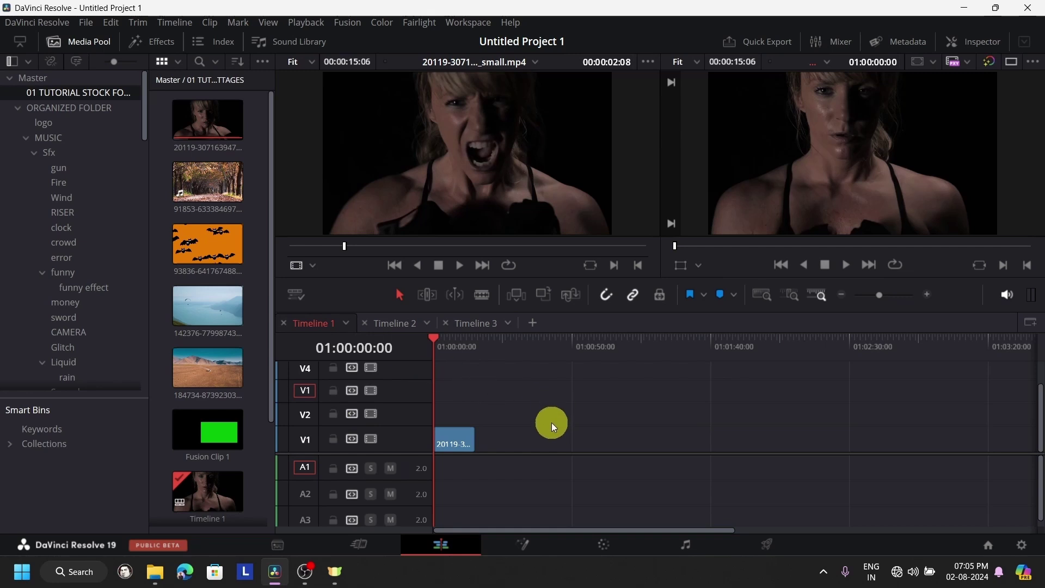
pyautogui.click(404, 331)
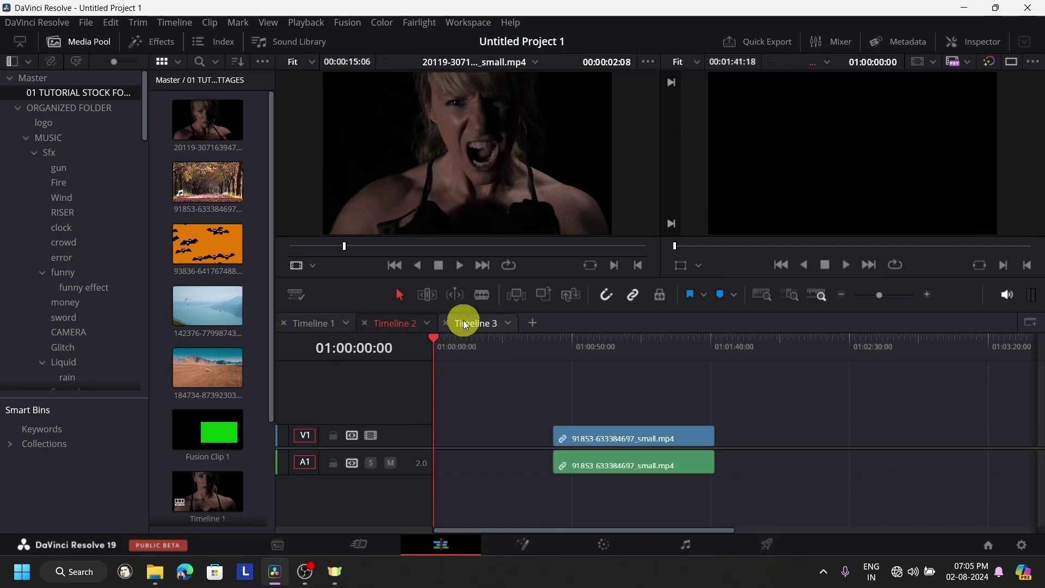
pyautogui.click(465, 322)
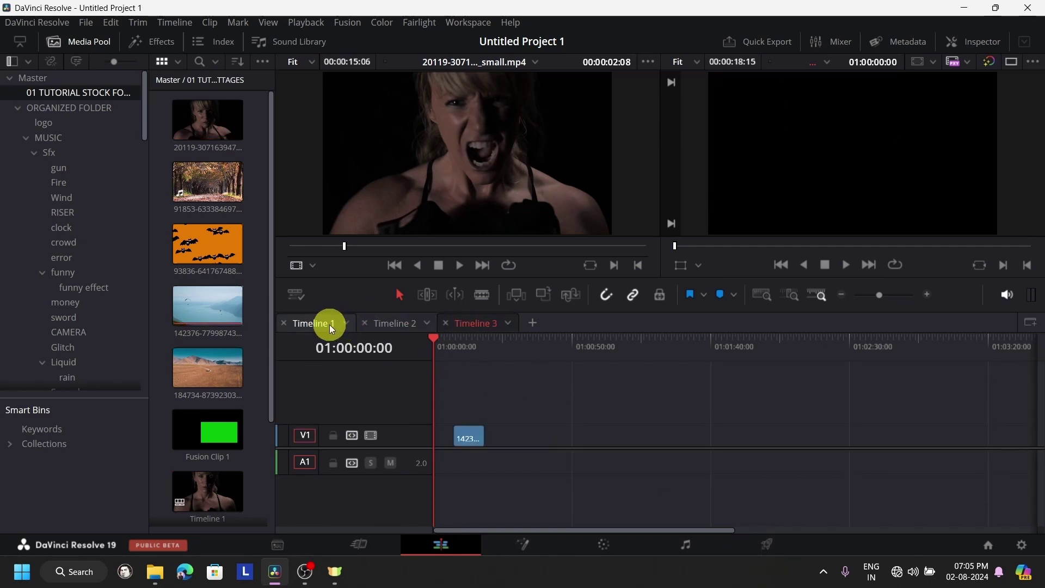
pyautogui.click(329, 324)
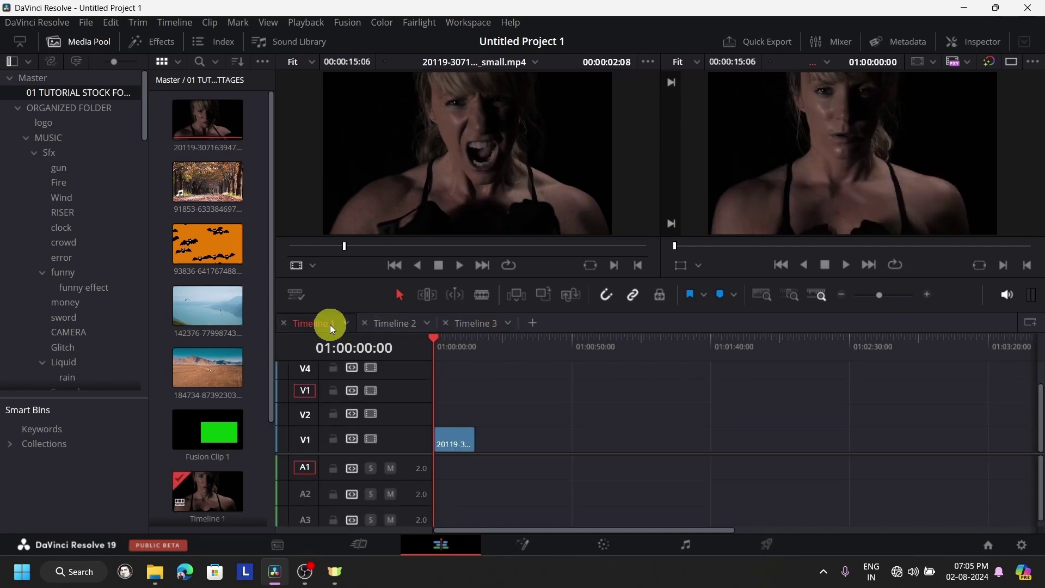
pyautogui.click(750, 543)
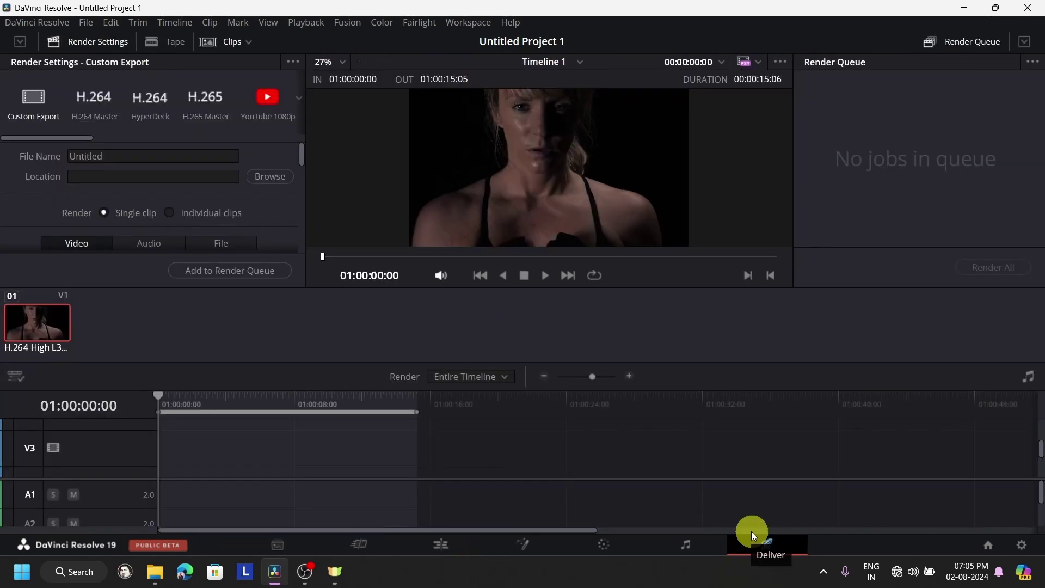
pyautogui.click(445, 541)
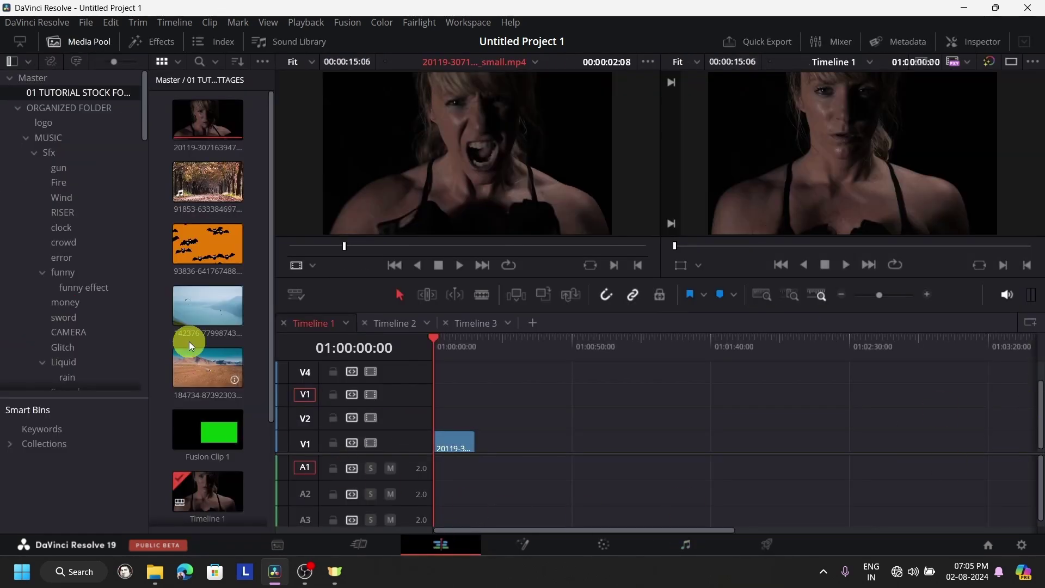
# Append the blue lake clip and the desert clip after the existing clip on video track V1 of Timeline 1
pyautogui.moveTo(208, 306); pyautogui.dragTo(479, 446)
pyautogui.moveTo(214, 368); pyautogui.dragTo(500, 478)
pyautogui.click(501, 409)
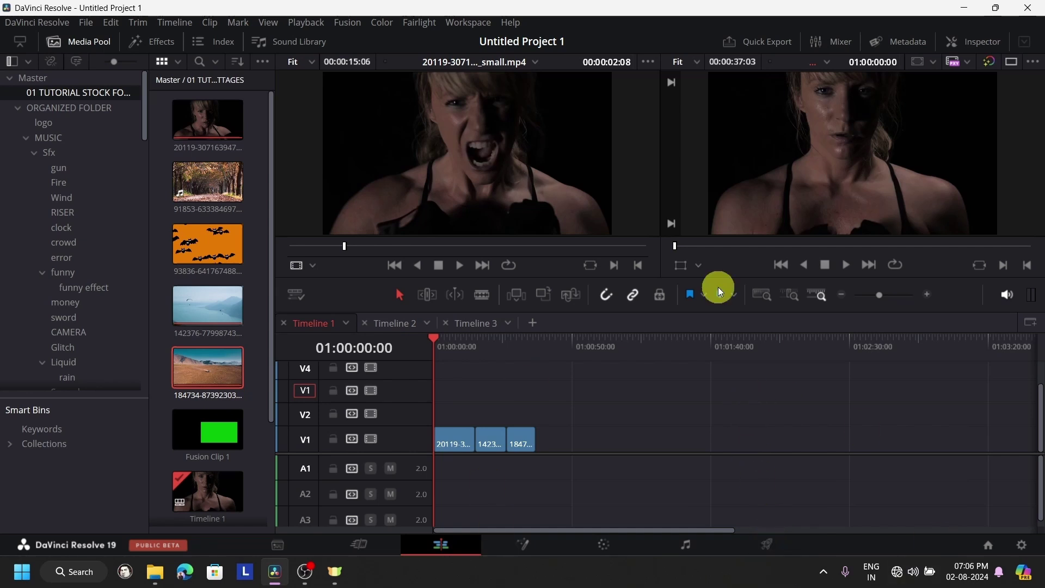
# Switch the Edit page to single viewer mode and hide the media pool
pyautogui.click(1011, 61)
pyautogui.click(82, 42)
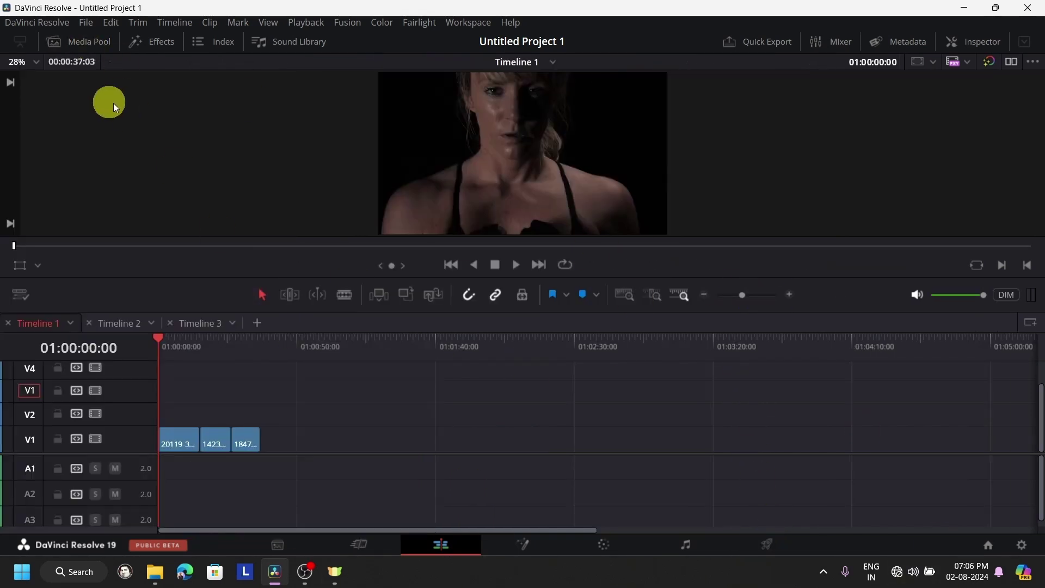
pyautogui.click(82, 42)
pyautogui.click(82, 41)
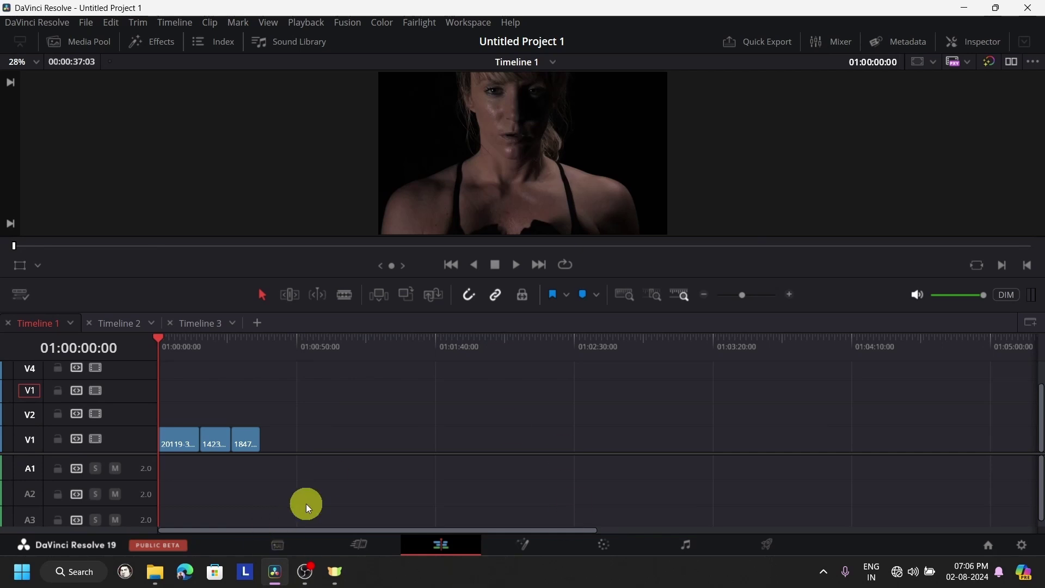
# Try a Quick Export of Timeline 1 with the YouTube preset up to choosing the export path, and cancel it
pyautogui.click(743, 42)
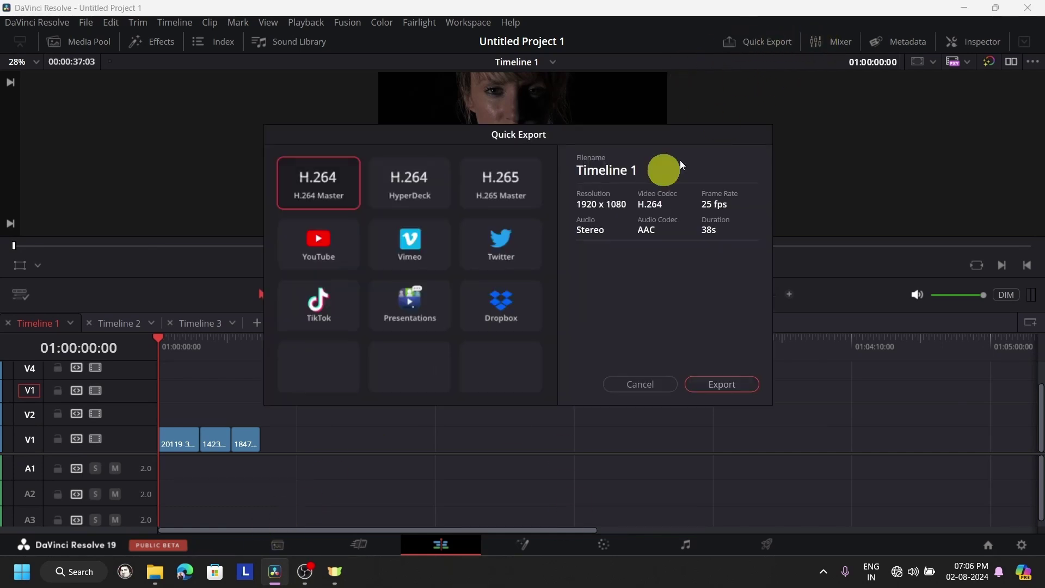
pyautogui.click(332, 253)
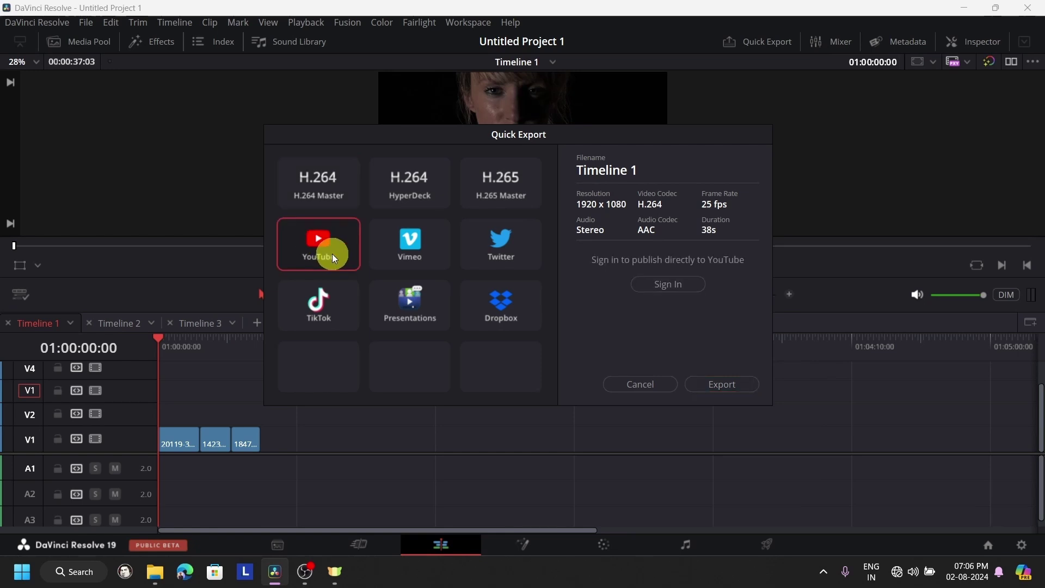
pyautogui.click(713, 389)
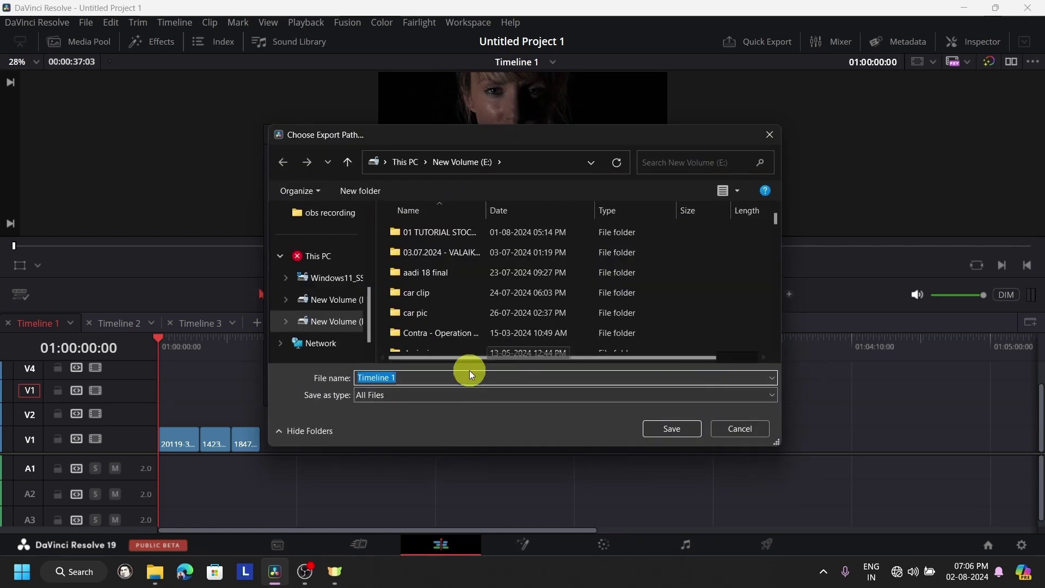
pyautogui.click(769, 132)
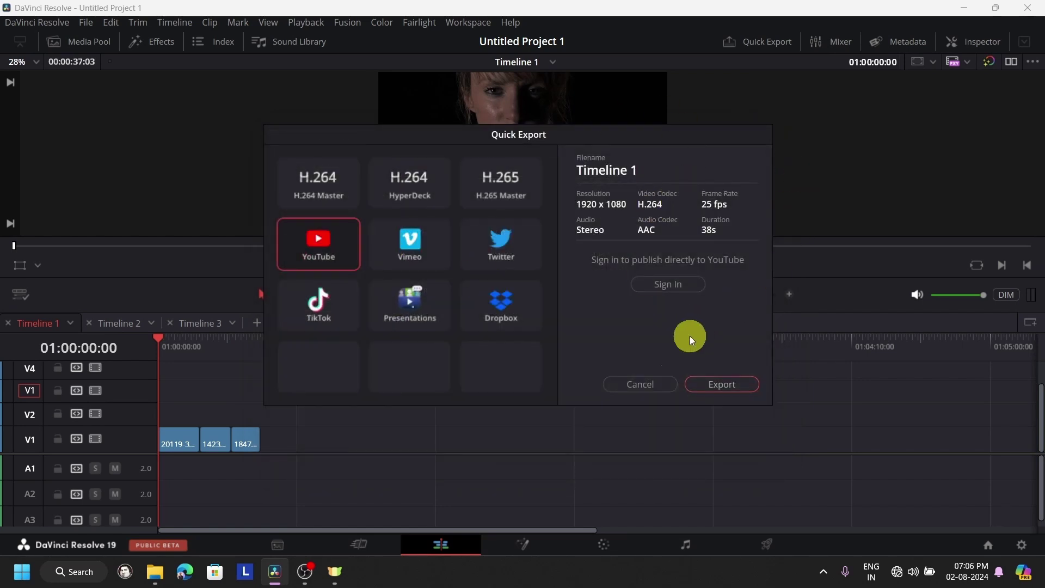
pyautogui.click(637, 380)
pyautogui.click(756, 42)
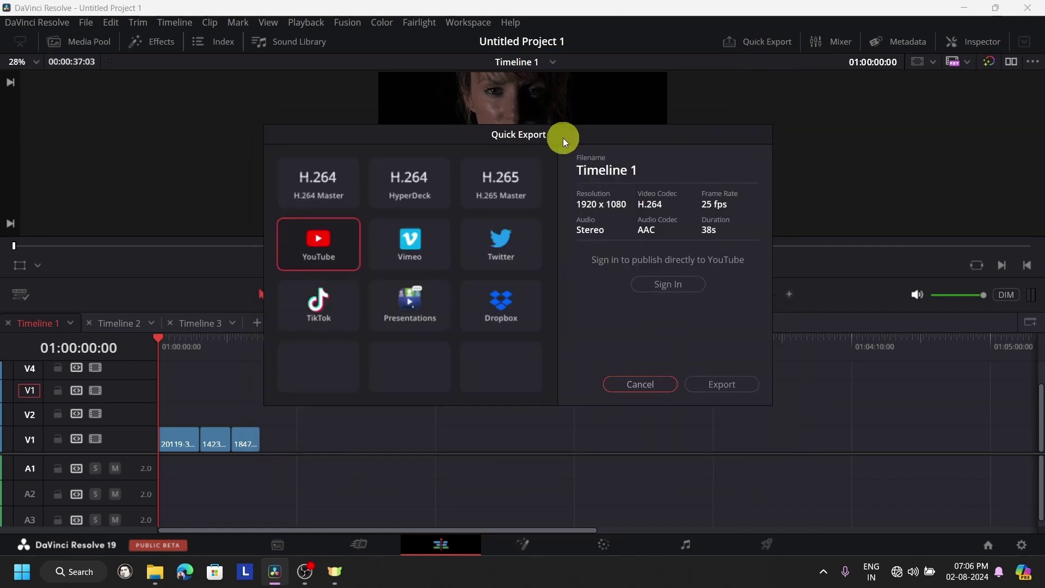
pyautogui.click(638, 386)
# On the Deliver page, choose the YouTube 1080p preset and set the destination to drive E: with the file name Timeline 1
pyautogui.click(768, 541)
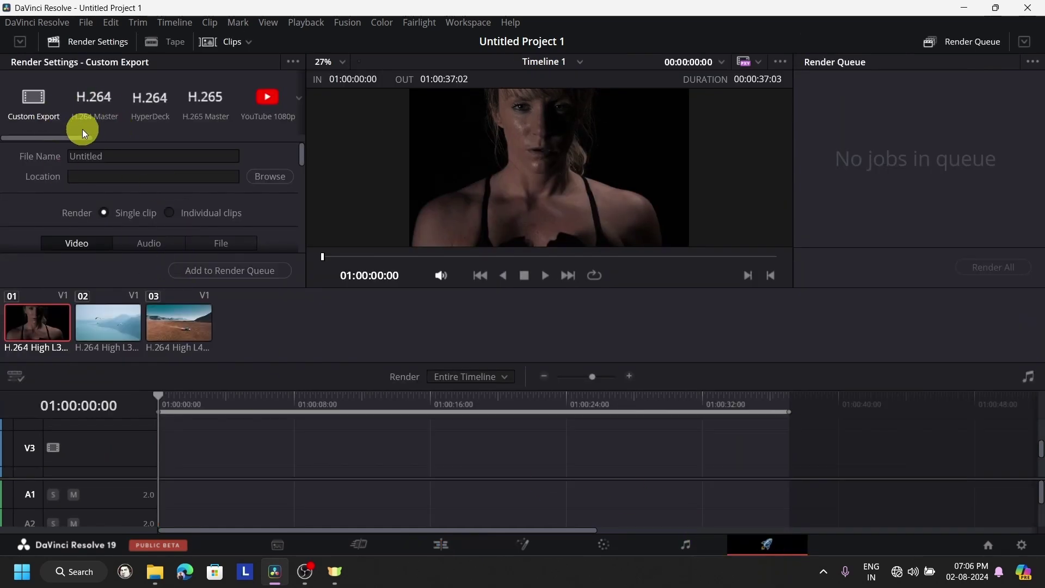
pyautogui.moveTo(82, 138); pyautogui.dragTo(150, 146)
pyautogui.click(270, 101)
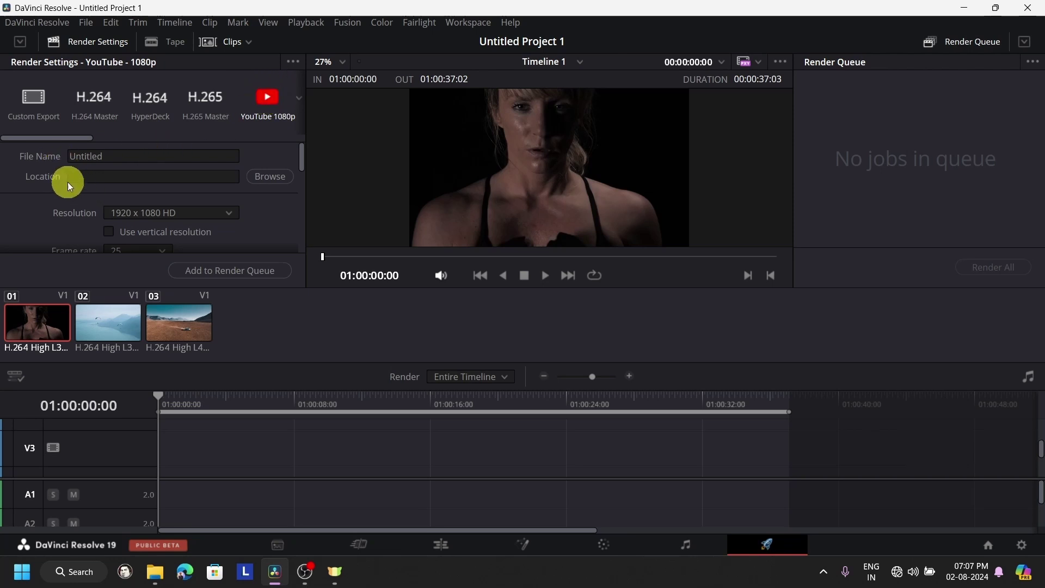
pyautogui.click(270, 177)
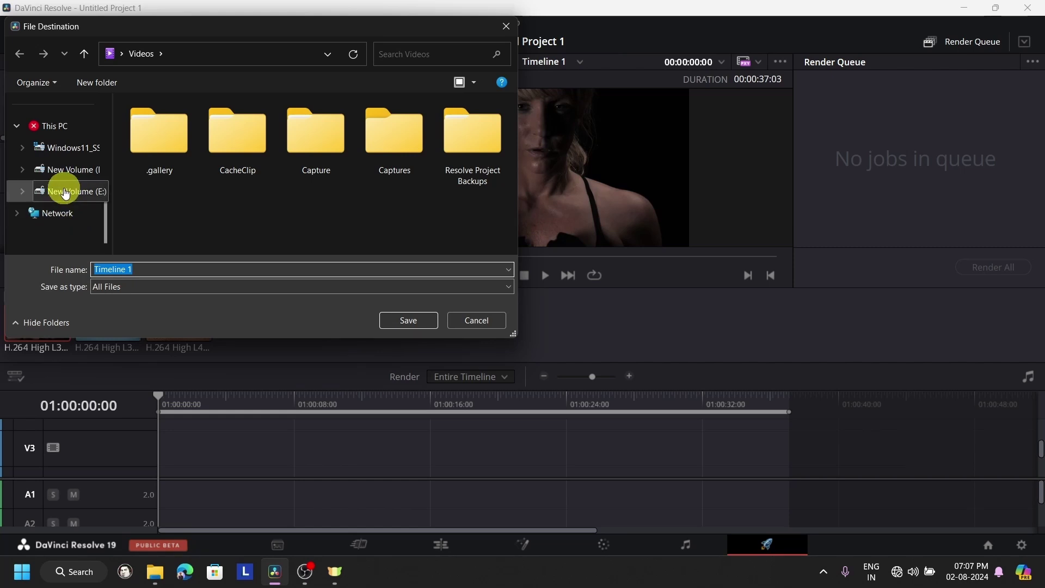
pyautogui.click(43, 191)
pyautogui.click(422, 319)
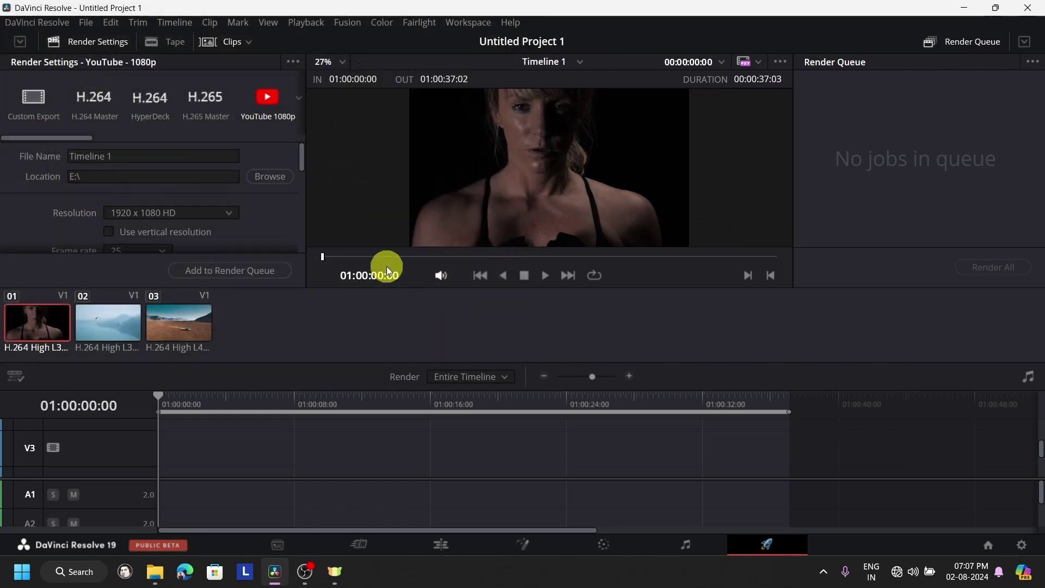
# Add Timeline 1 to the render queue and render all queued jobs
pyautogui.click(218, 272)
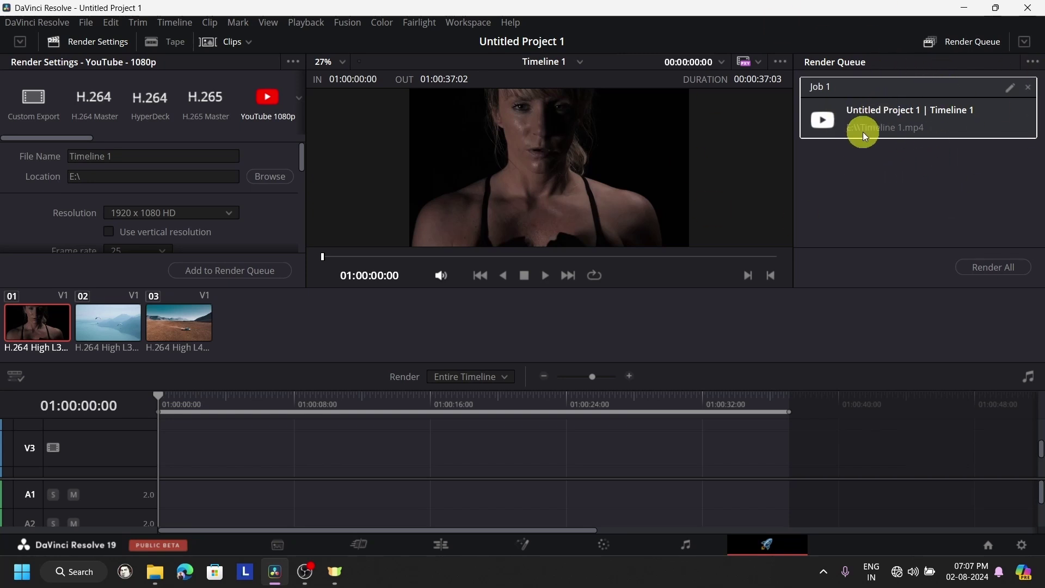
pyautogui.click(992, 268)
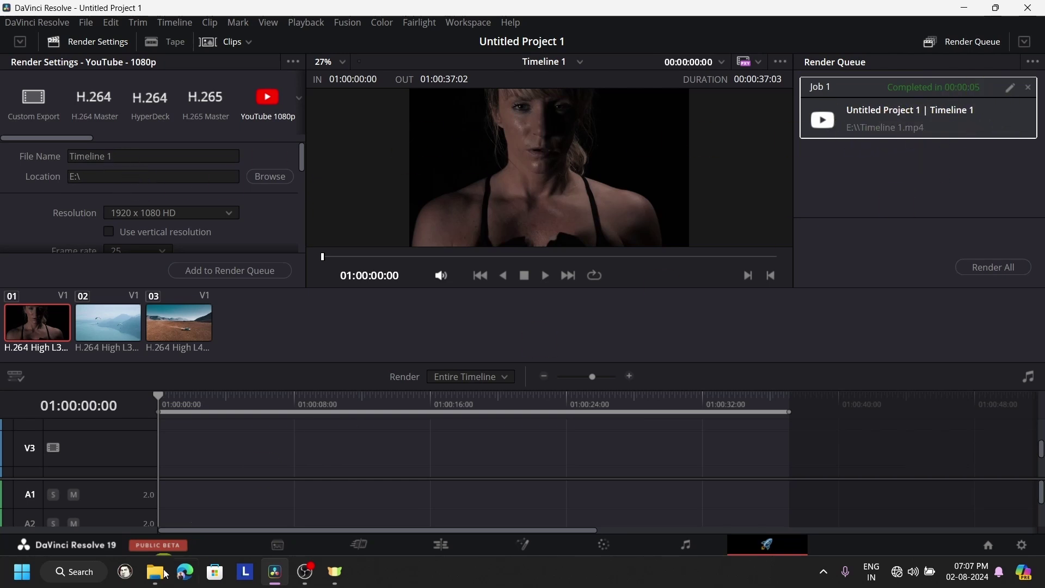
# Play the rendered Timeline 1 video from drive E: in File Explorer, skip to near its end, and close the player and folder
pyautogui.moveTo(156, 573)
pyautogui.click(178, 508)
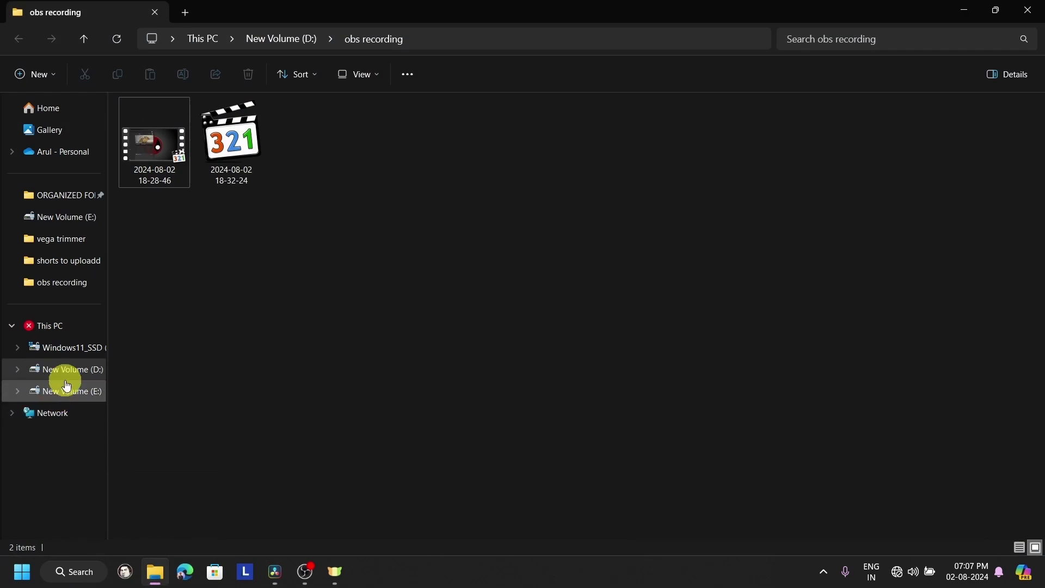
pyautogui.click(78, 392)
pyautogui.scroll(-15, 300, 361)
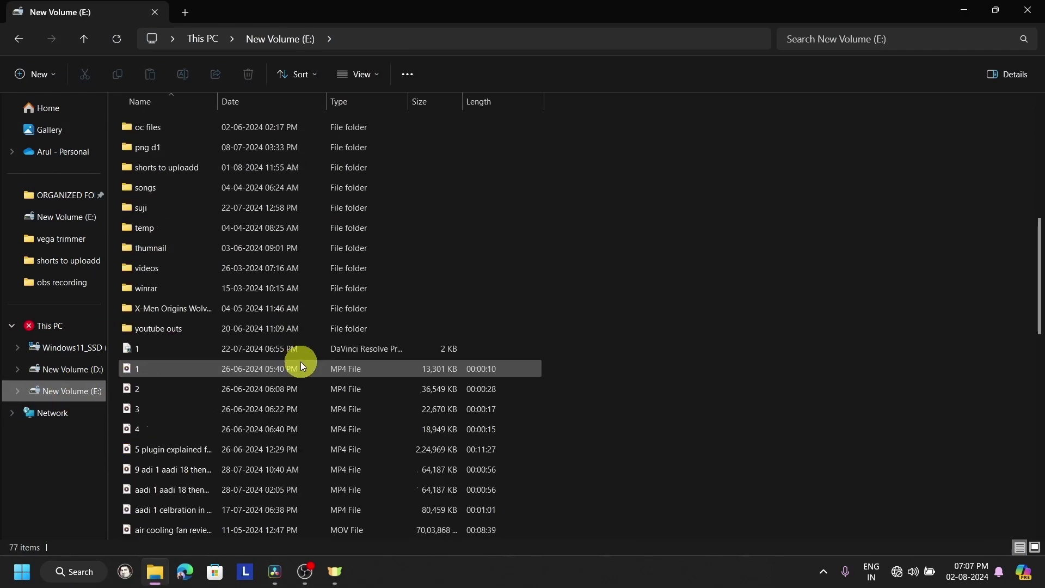
pyautogui.scroll(8, 300, 361)
pyautogui.scroll(-6, 299, 319)
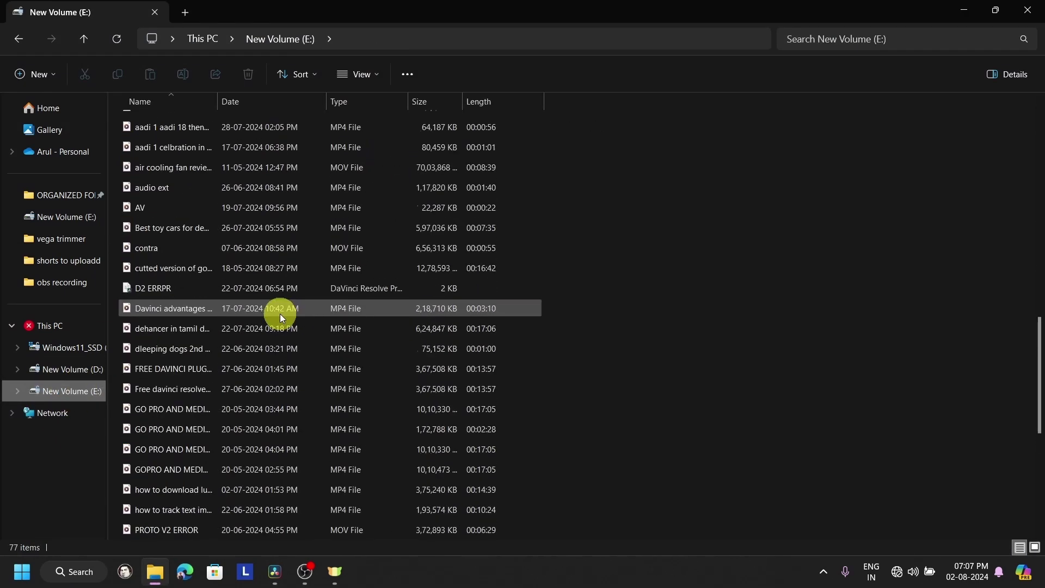
pyautogui.scroll(-4, 254, 495)
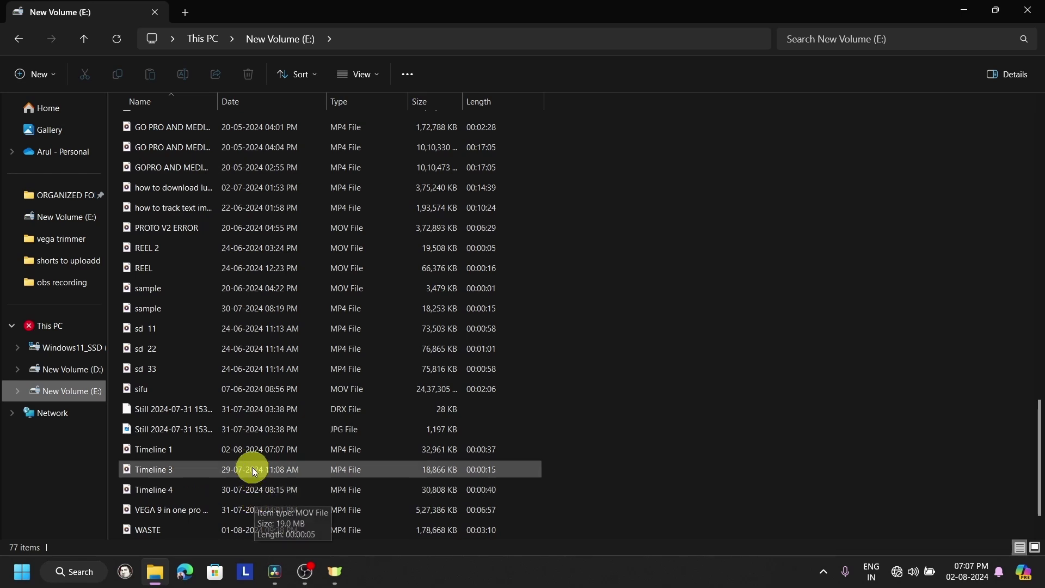
pyautogui.doubleClick(256, 449)
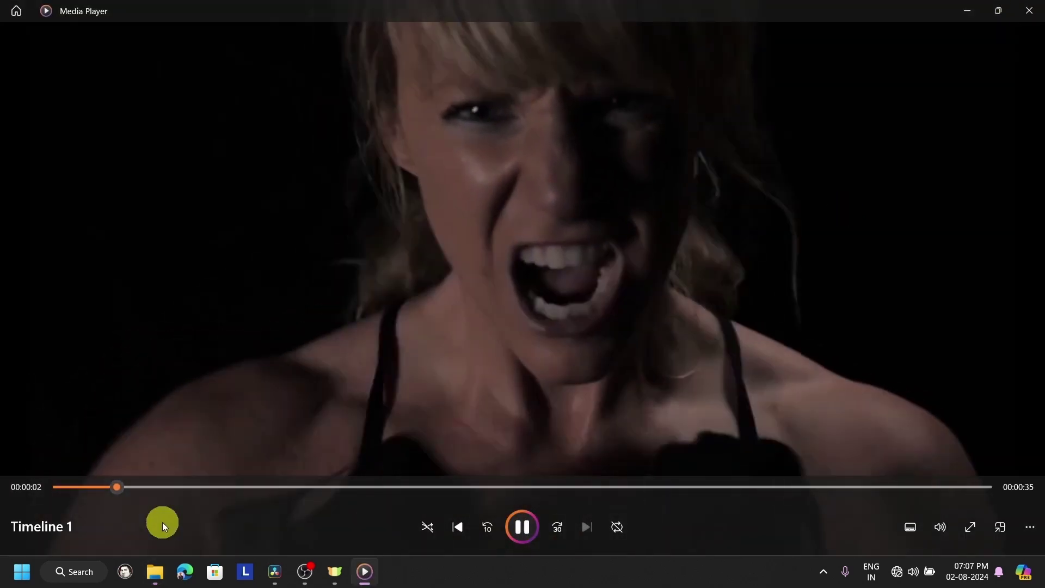
pyautogui.moveTo(116, 487); pyautogui.dragTo(894, 486)
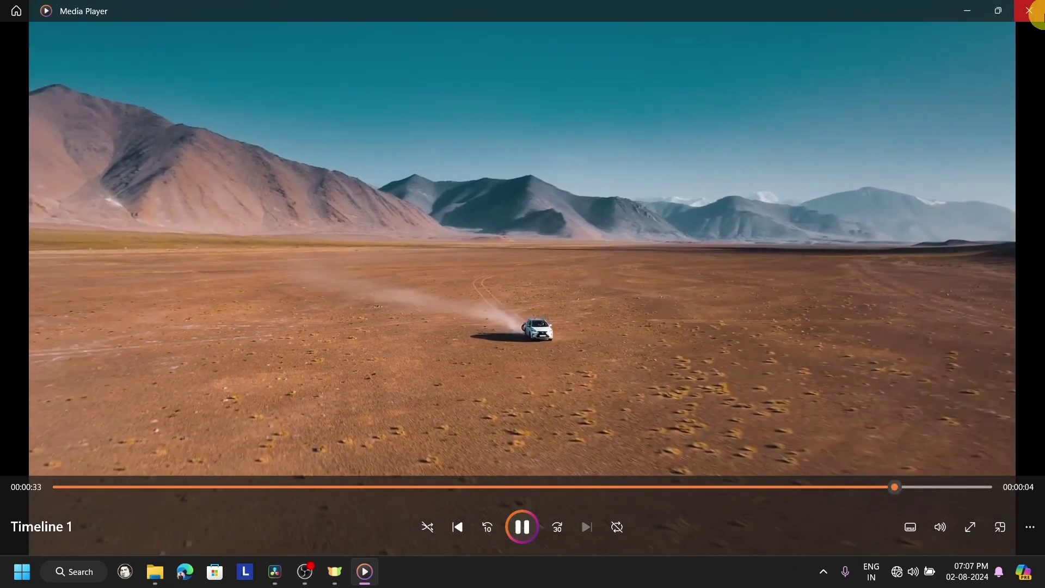
pyautogui.click(1034, 11)
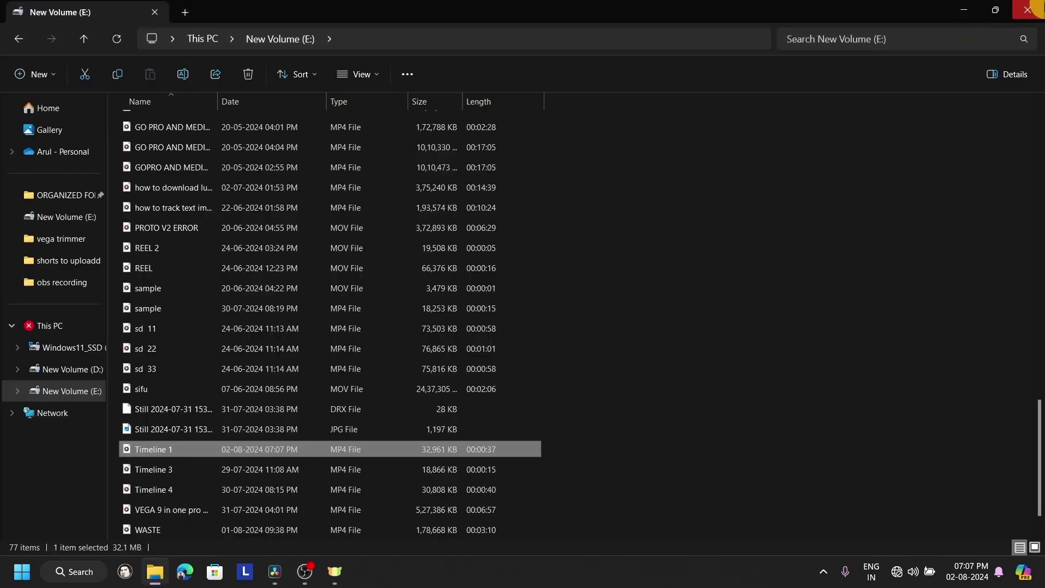
pyautogui.click(1033, 9)
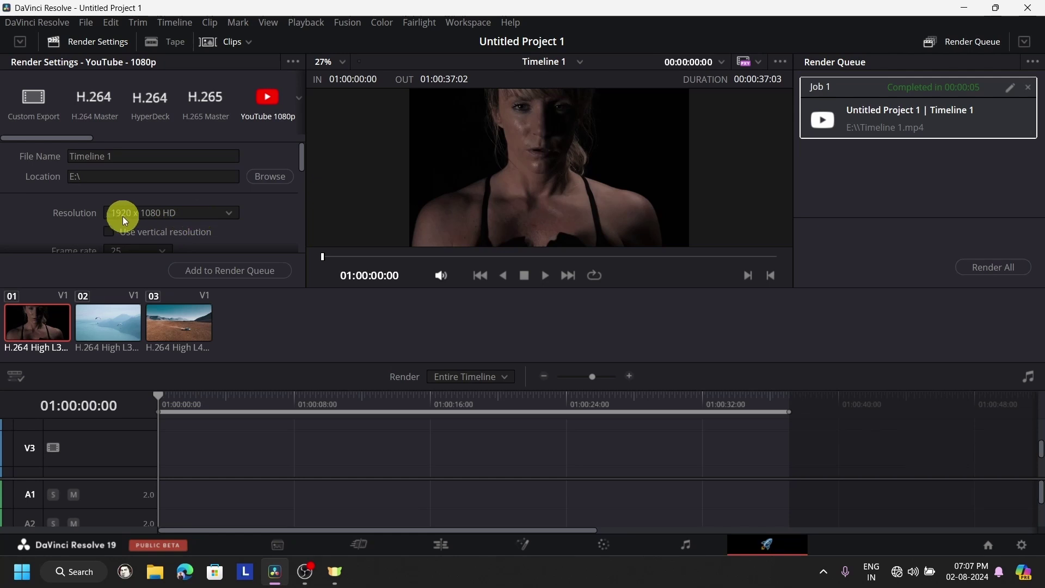
# Review the export resolution choices and the Custom Export video settings, and return to the YouTube 1080p preset
pyautogui.click(234, 214)
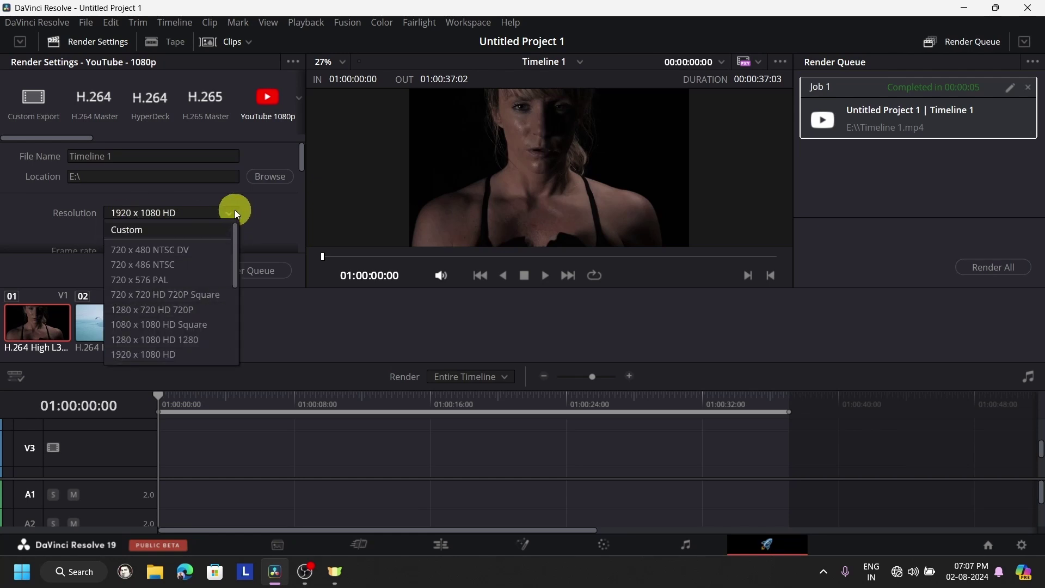
pyautogui.click(234, 210)
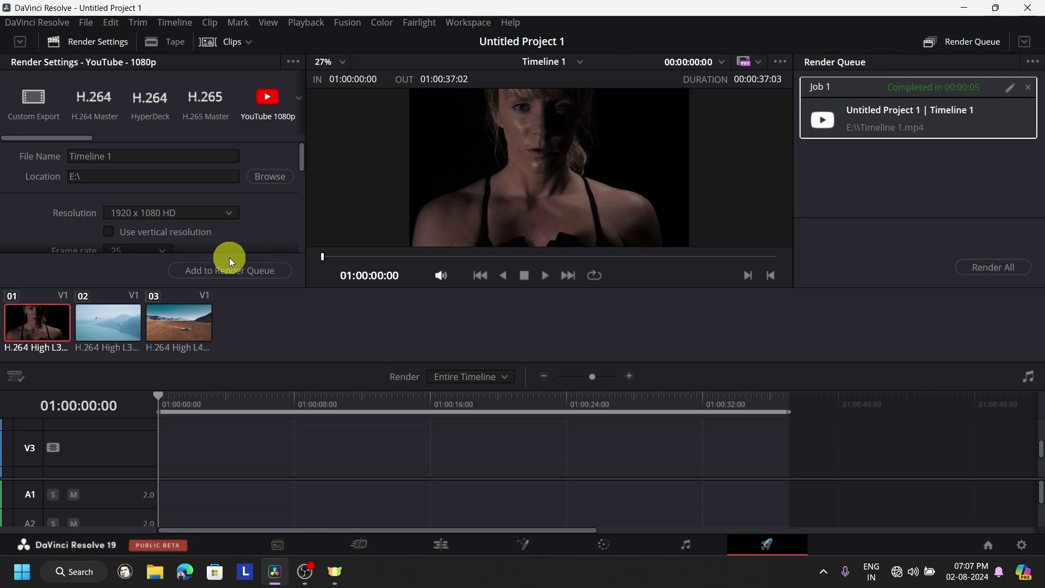
pyautogui.click(48, 100)
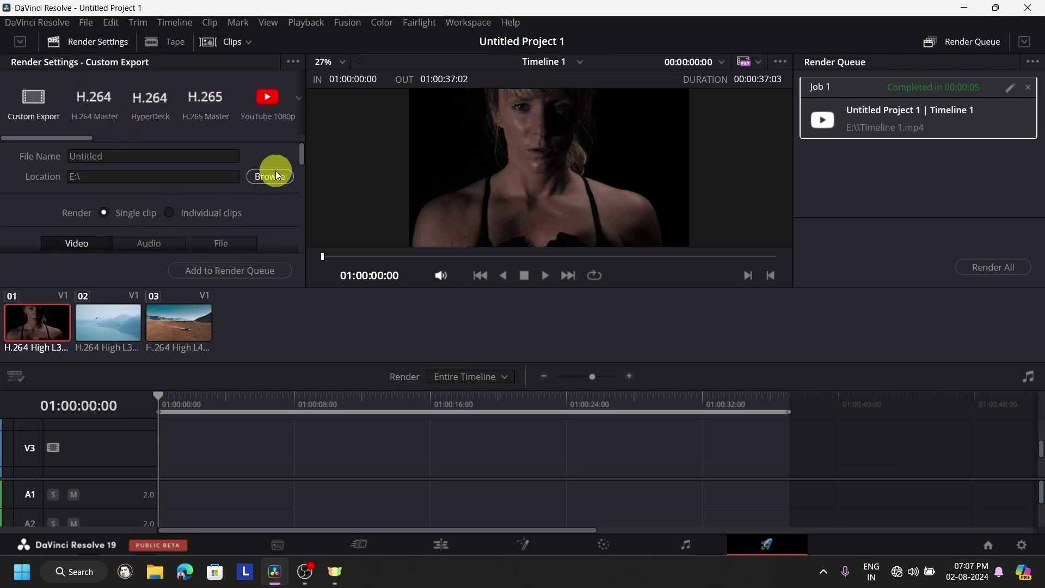
pyautogui.moveTo(303, 155); pyautogui.dragTo(278, 112)
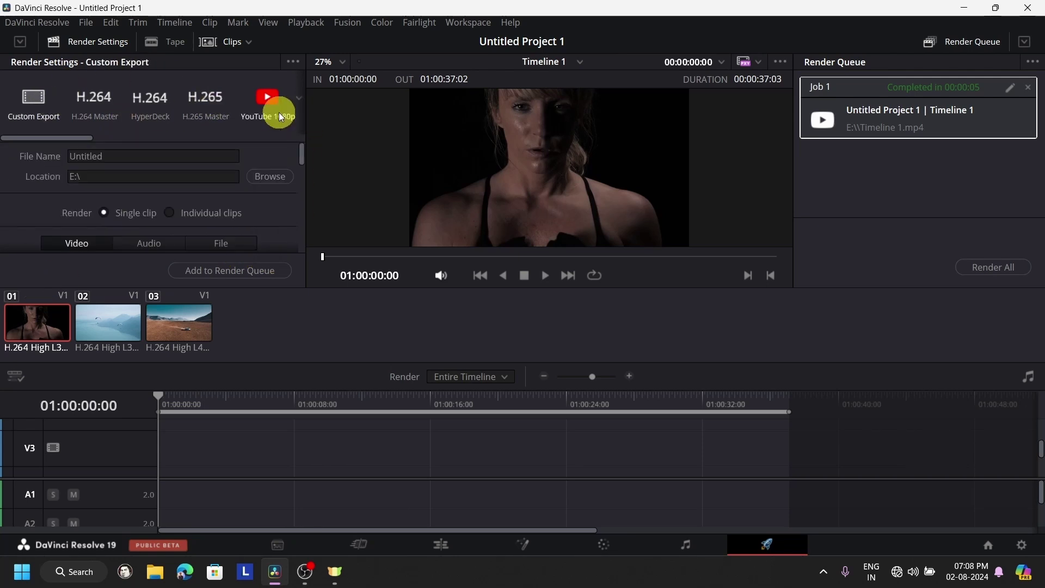
pyautogui.moveTo(302, 162)
pyautogui.mouseDown()
pyautogui.moveTo(302, 191)
pyautogui.moveTo(308, 148)
pyautogui.mouseUp()
pyautogui.scroll(-3, 230, 218)
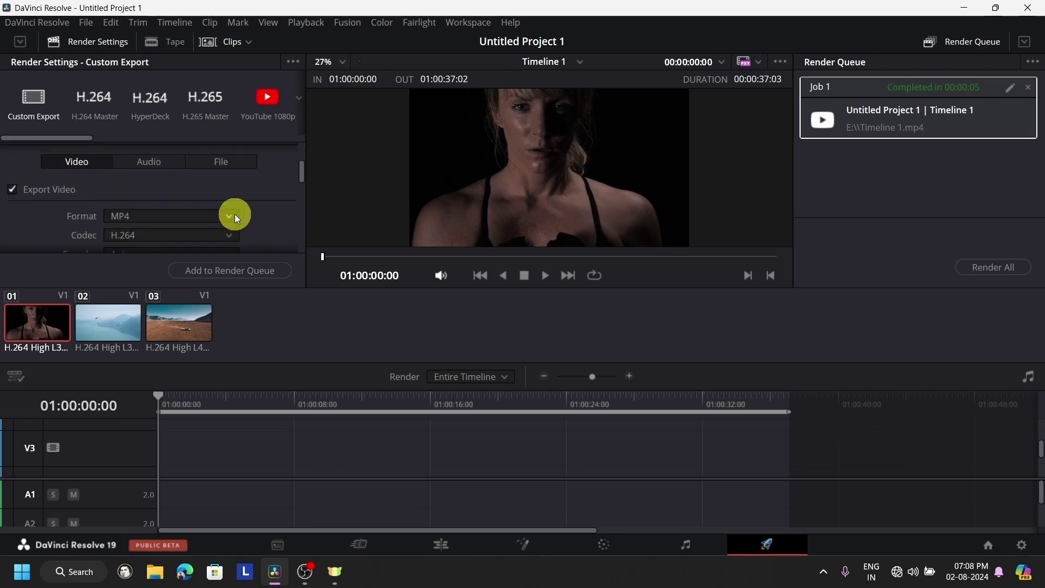
pyautogui.scroll(-3, 233, 209)
pyautogui.scroll(3, 234, 207)
pyautogui.click(265, 111)
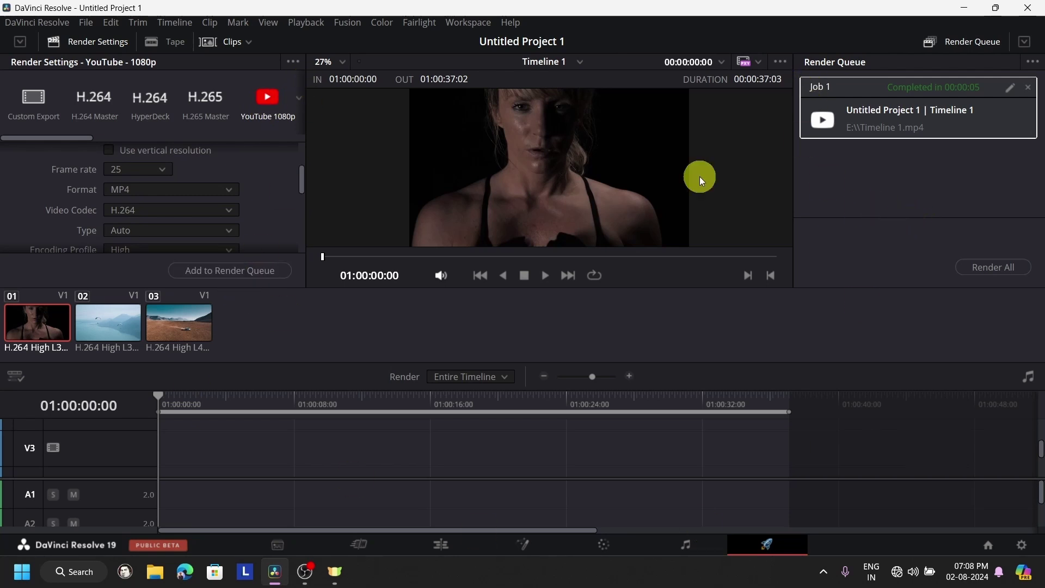
# Return to the Edit page and delete all clips from Timeline 1
pyautogui.click(439, 544)
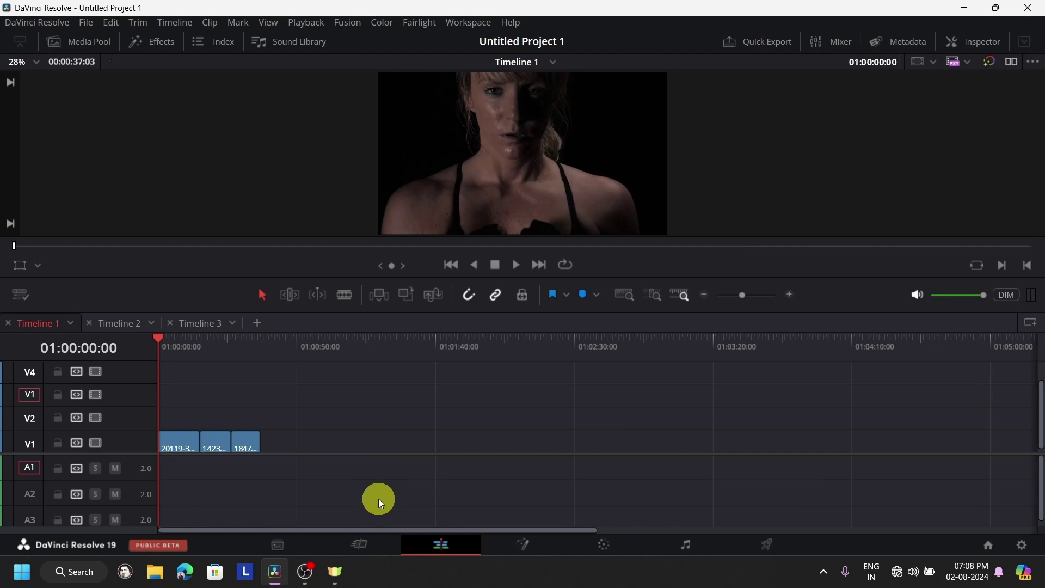
pyautogui.click(367, 540)
pyautogui.click(447, 541)
pyautogui.moveTo(328, 477); pyautogui.dragTo(126, 394)
pyautogui.press('Delete')
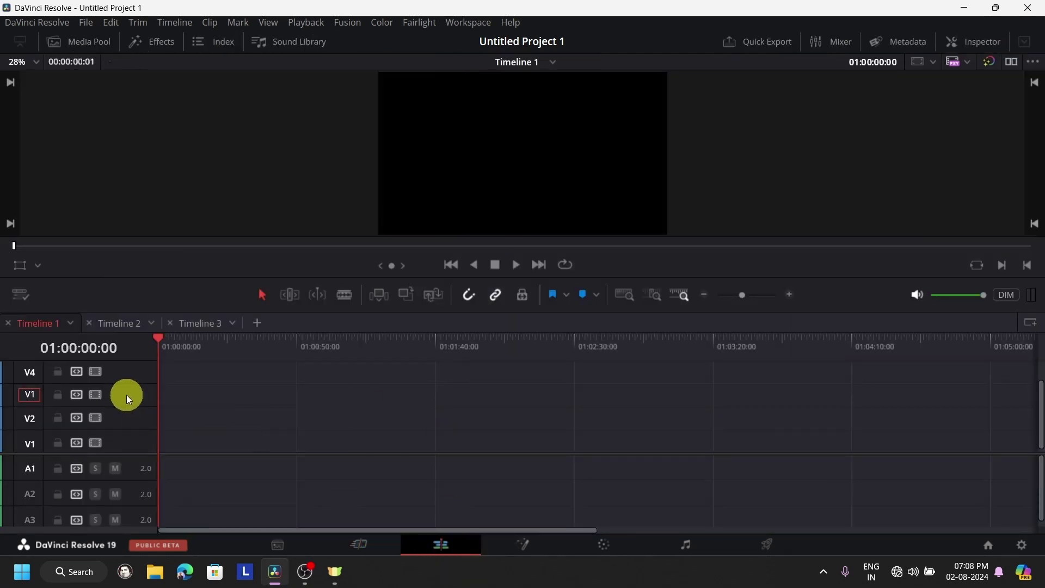
pyautogui.click(86, 45)
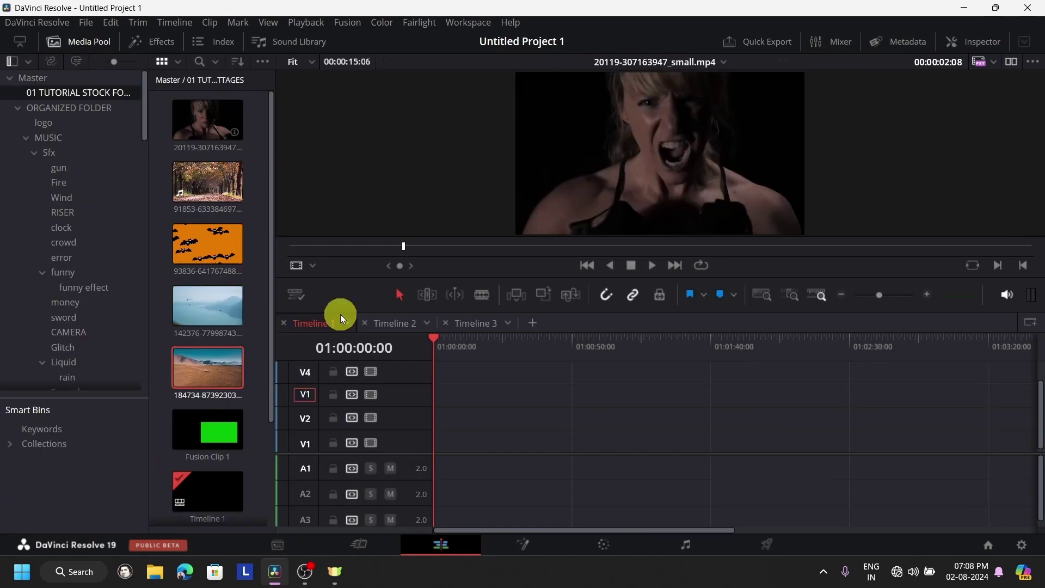
pyautogui.moveTo(198, 133); pyautogui.dragTo(443, 443)
pyautogui.moveTo(249, 164); pyautogui.dragTo(475, 453)
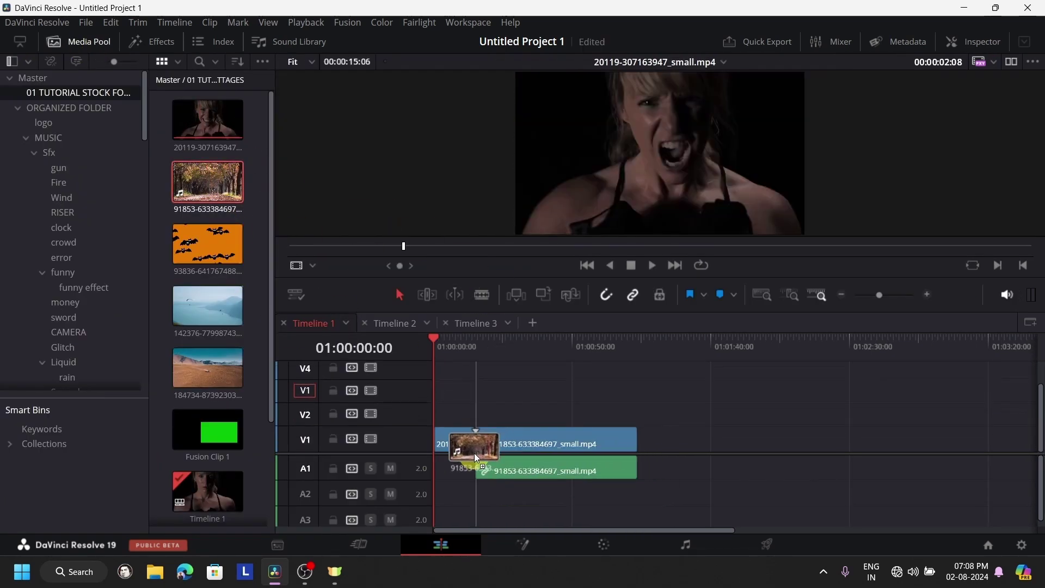
pyautogui.click(535, 442)
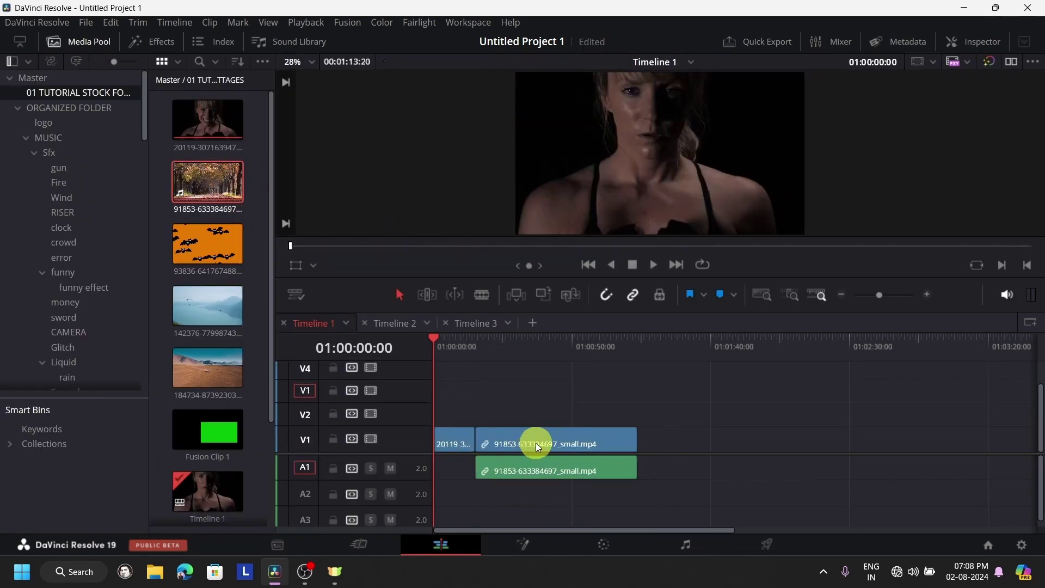
pyautogui.click(478, 353)
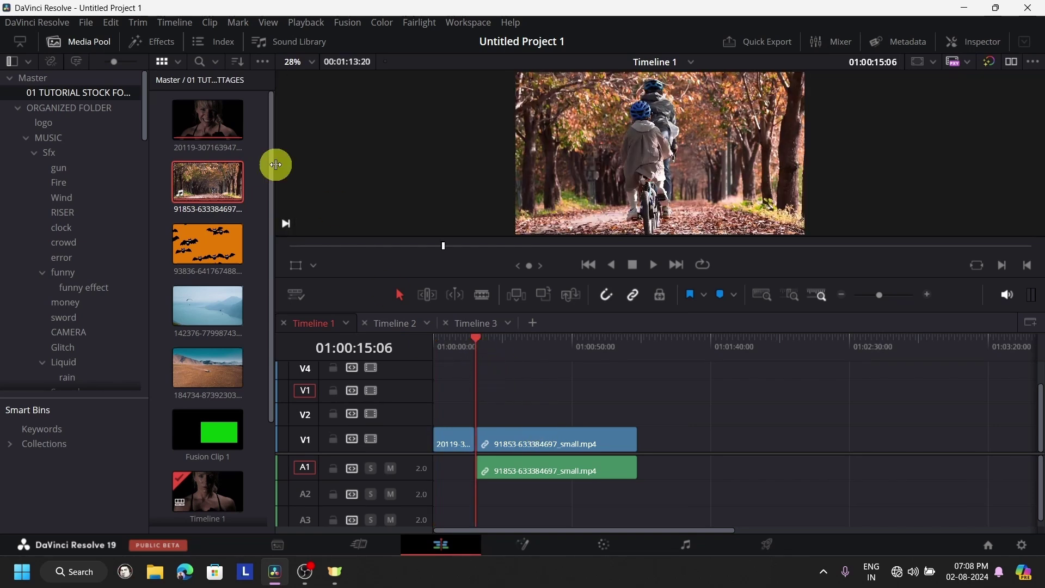
# Hide the media pool, display the video transitions in the effects library, and pick Additive Dissolve
pyautogui.click(208, 119)
pyautogui.click(98, 43)
pyautogui.click(158, 42)
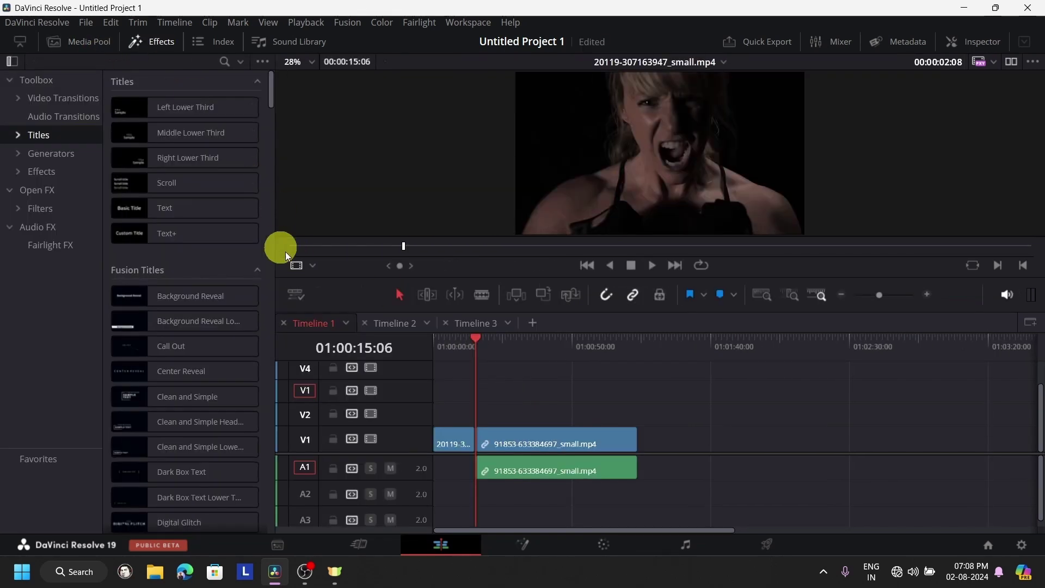
pyautogui.click(81, 103)
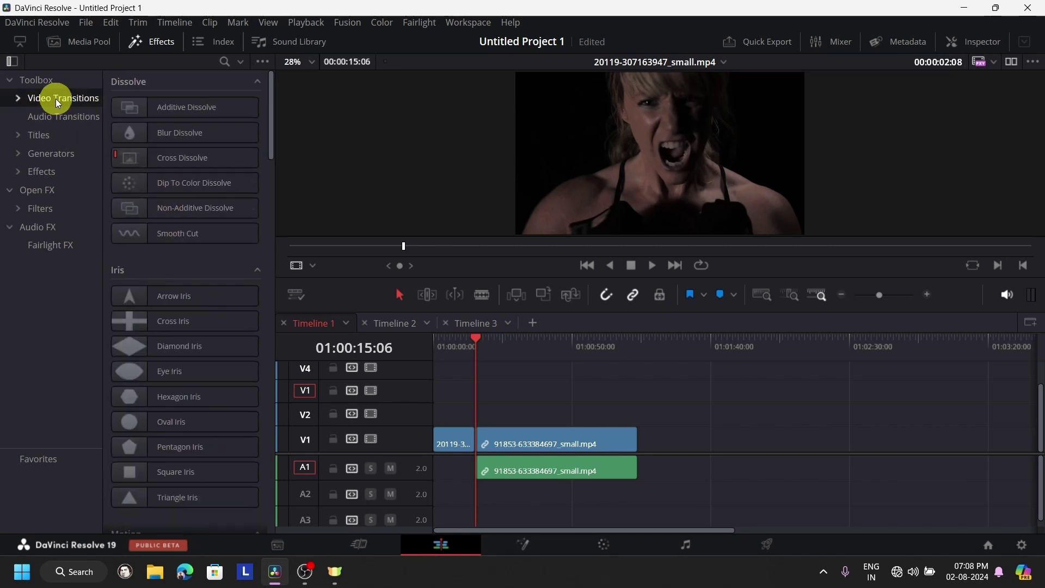
pyautogui.moveTo(154, 103); pyautogui.dragTo(375, 270)
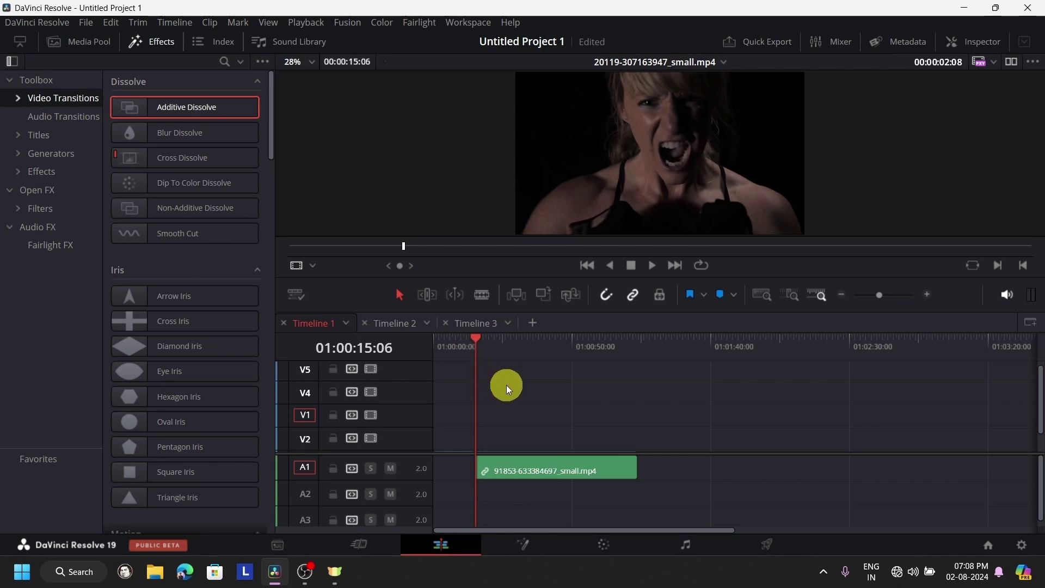
pyautogui.scroll(-1, 653, 416)
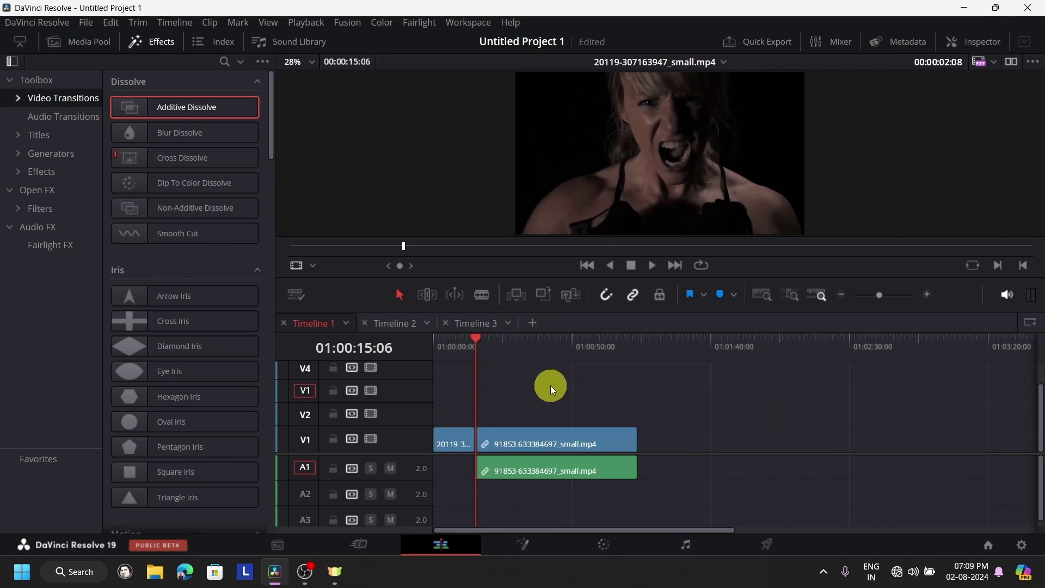
# Delete all empty tracks from Timeline 1
pyautogui.click(407, 358)
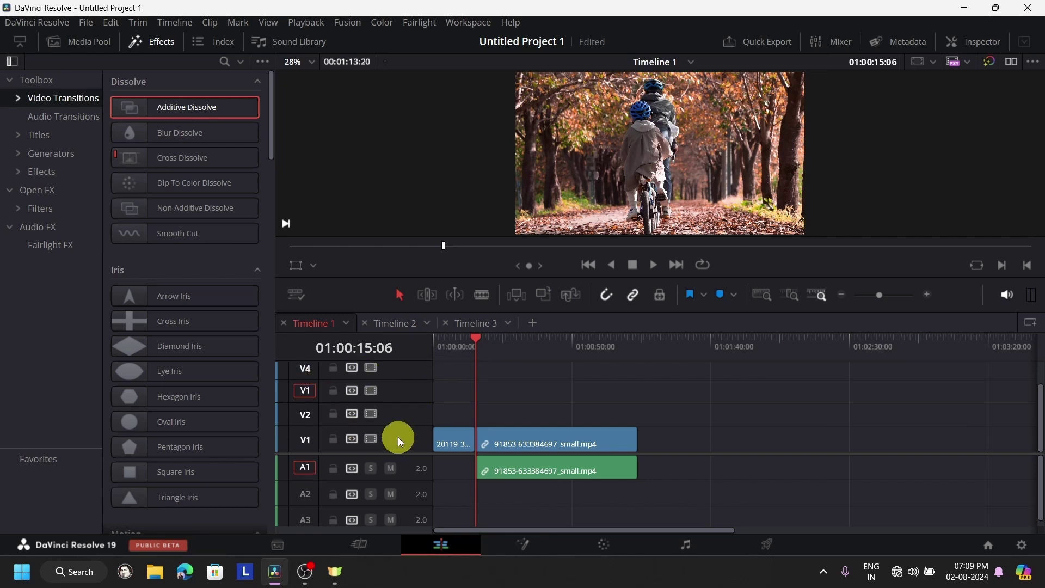
pyautogui.rightClick(424, 381)
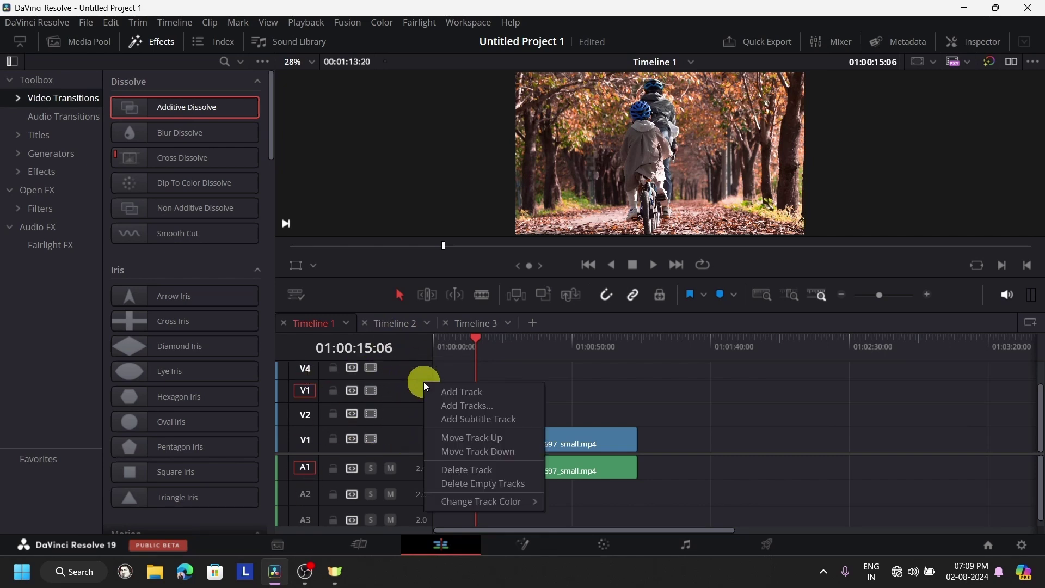
pyautogui.click(482, 483)
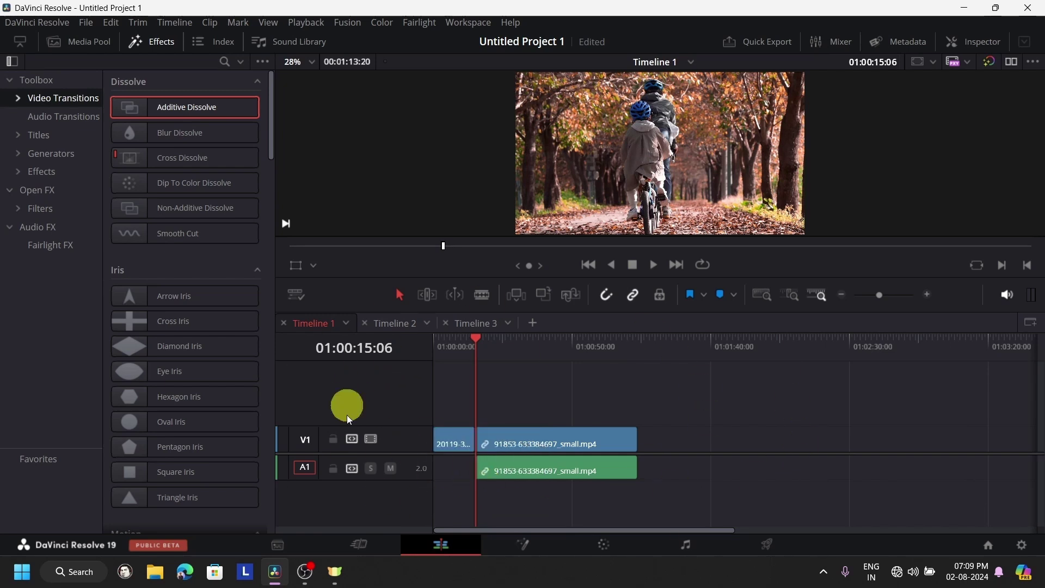
# Try to apply Additive Dissolve at the cut between the two clips, undo it, and select the edit point to check for handles
pyautogui.scroll(3, 697, 419)
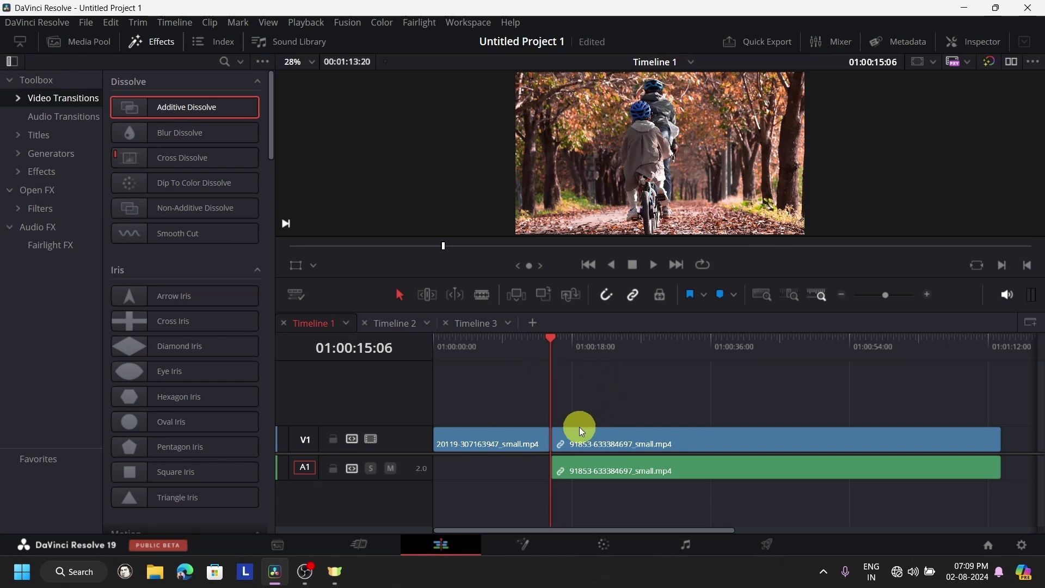
pyautogui.moveTo(158, 105); pyautogui.dragTo(559, 352)
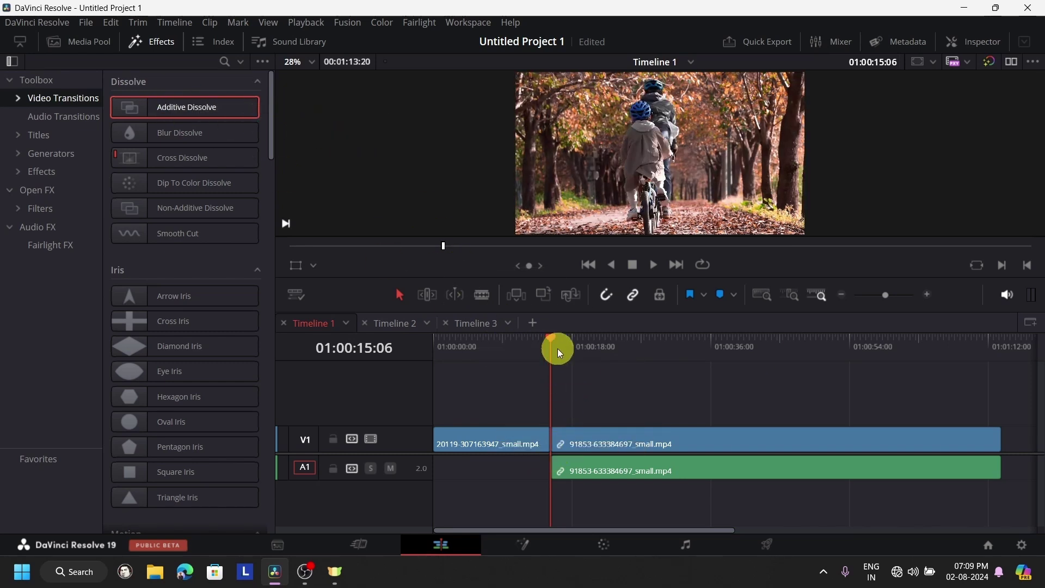
pyautogui.hotkey('ctrl', 'z')
pyautogui.click(552, 439)
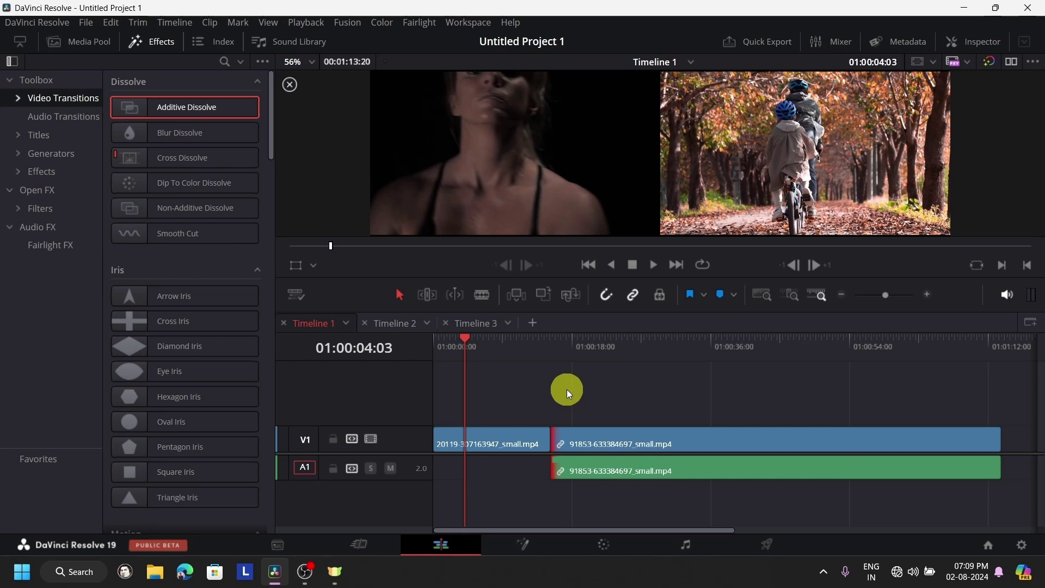
pyautogui.hotkey('ctrl', '=')
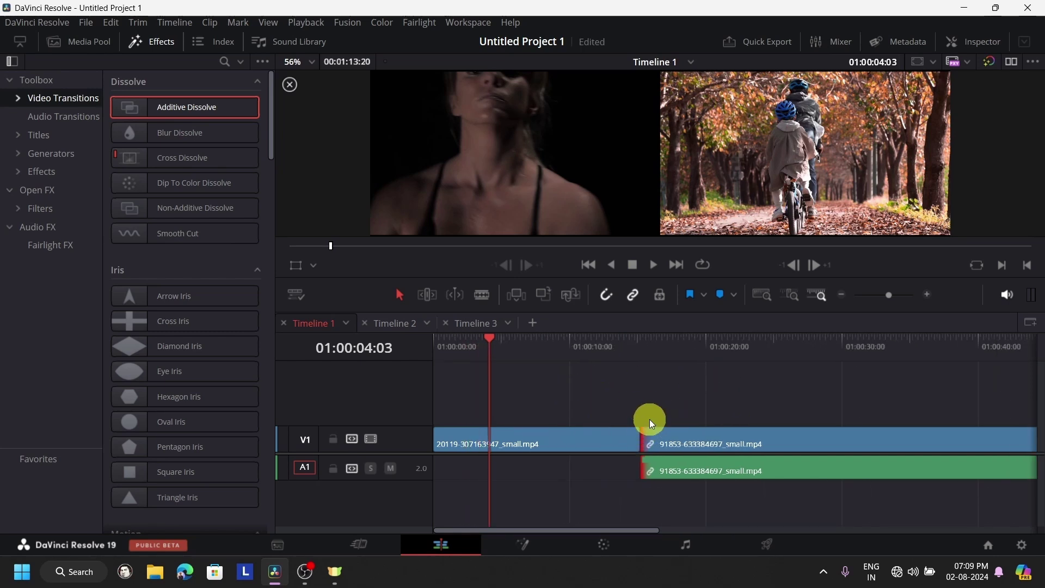
# Trim the start of the bicycle clip and the end of the first clip, and move the bicycle clip back against it
pyautogui.moveTo(692, 446); pyautogui.dragTo(717, 458)
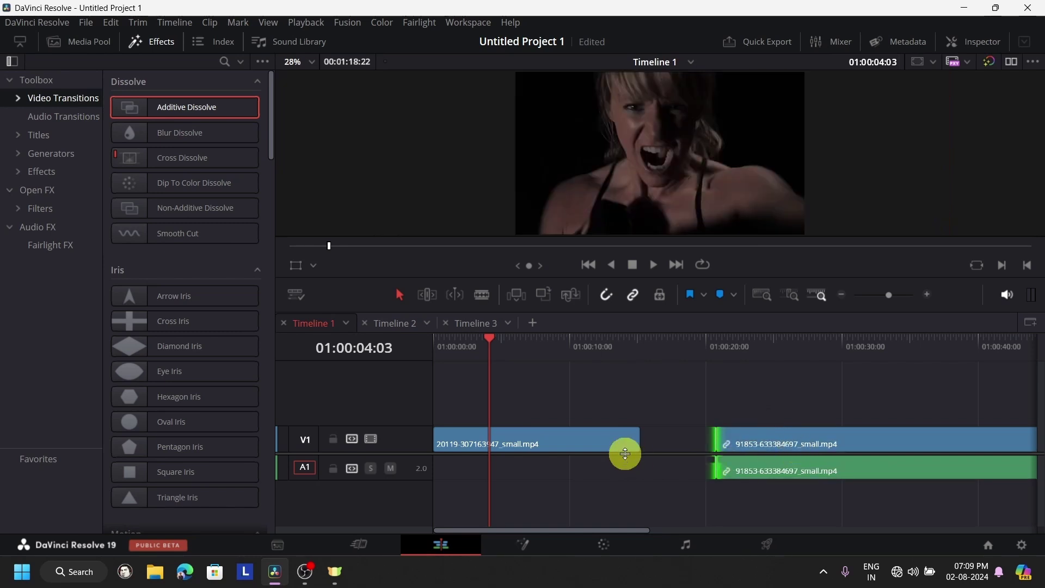
pyautogui.moveTo(637, 436); pyautogui.dragTo(631, 438)
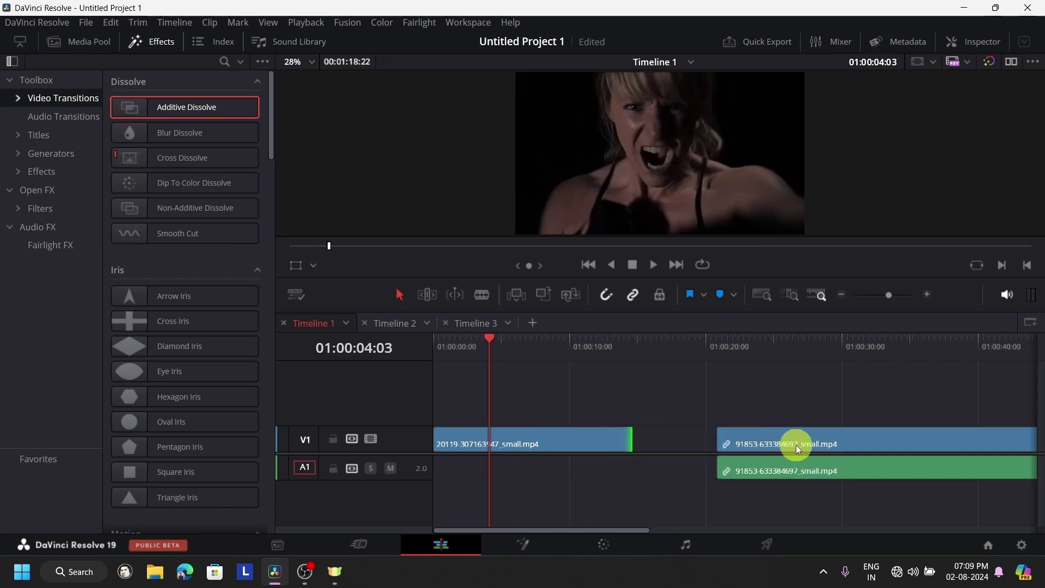
pyautogui.moveTo(837, 449); pyautogui.dragTo(753, 449)
# Apply Additive Dissolve at the cut between the trimmed clips and place the playhead at 01:00:15:06 to inspect it
pyautogui.moveTo(182, 132); pyautogui.dragTo(639, 436)
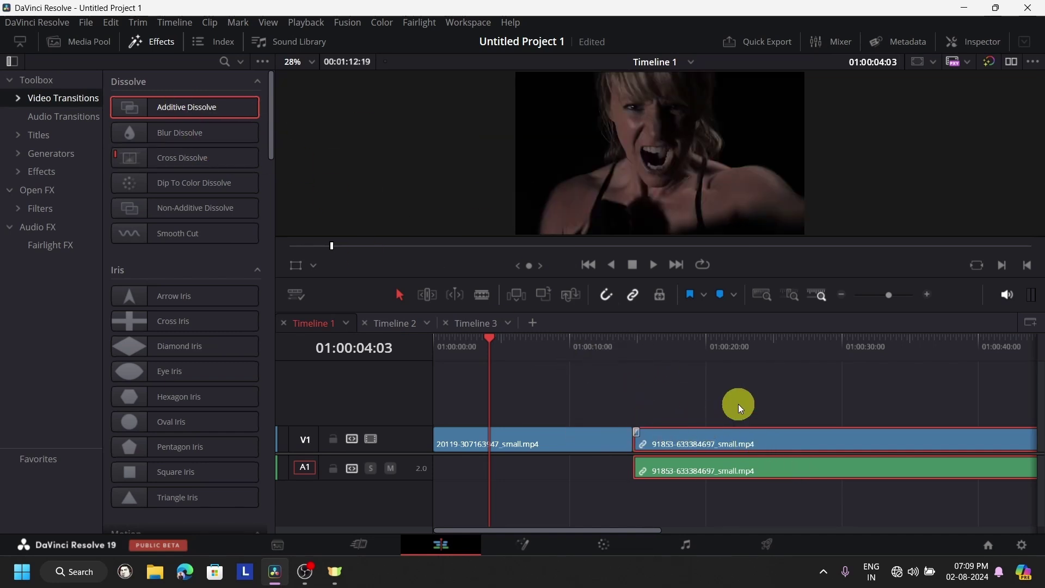
pyautogui.scroll(-3, 738, 400)
pyautogui.click(504, 353)
pyautogui.scroll(2, 649, 426)
pyautogui.scroll(5, 649, 426)
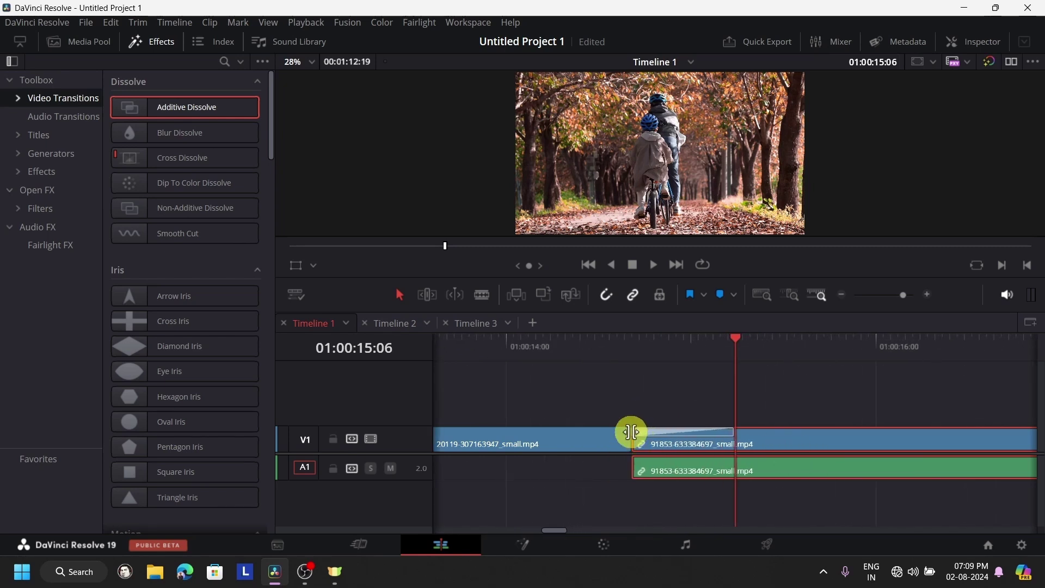
# Shift the cut under the Additive Dissolve slightly and play the transition through from just before the cut
pyautogui.moveTo(630, 431)
pyautogui.mouseDown()
pyautogui.moveTo(597, 431)
pyautogui.moveTo(646, 434)
pyautogui.mouseUp()
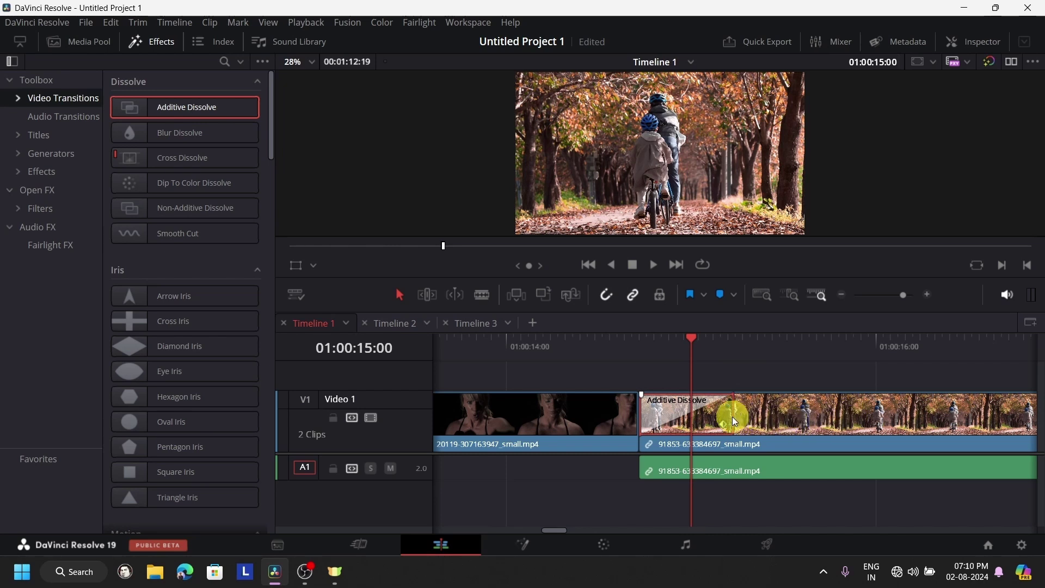
pyautogui.moveTo(764, 416)
pyautogui.mouseDown()
pyautogui.moveTo(764, 426)
pyautogui.moveTo(643, 433)
pyautogui.moveTo(765, 427)
pyautogui.mouseUp()
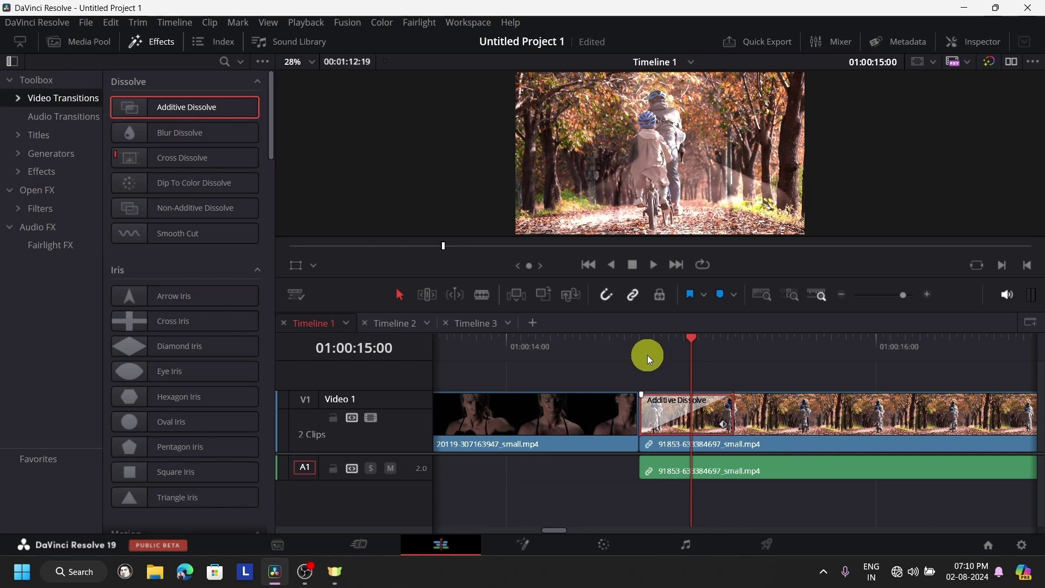
pyautogui.click(636, 343)
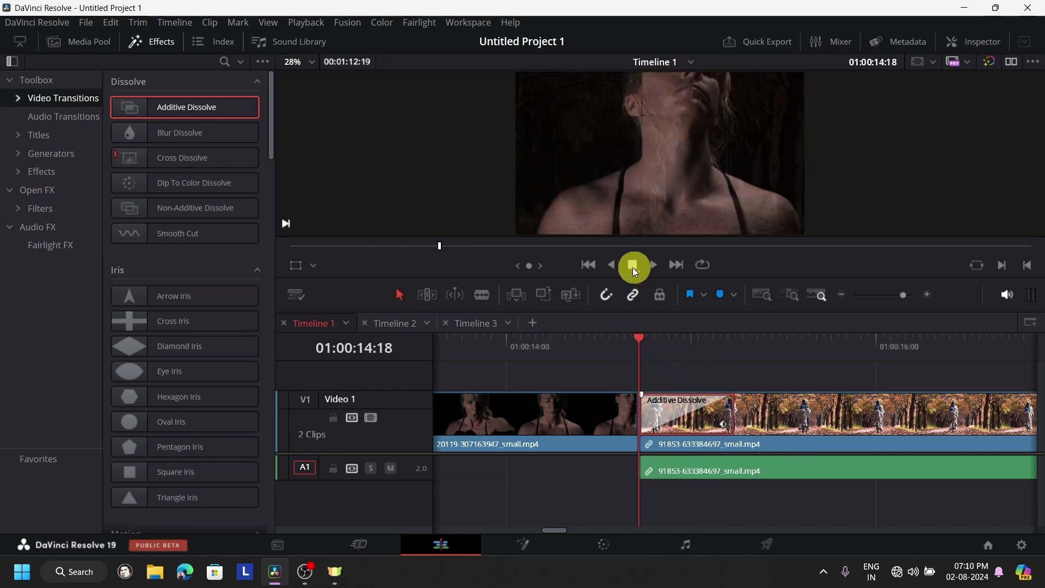
pyautogui.click(649, 266)
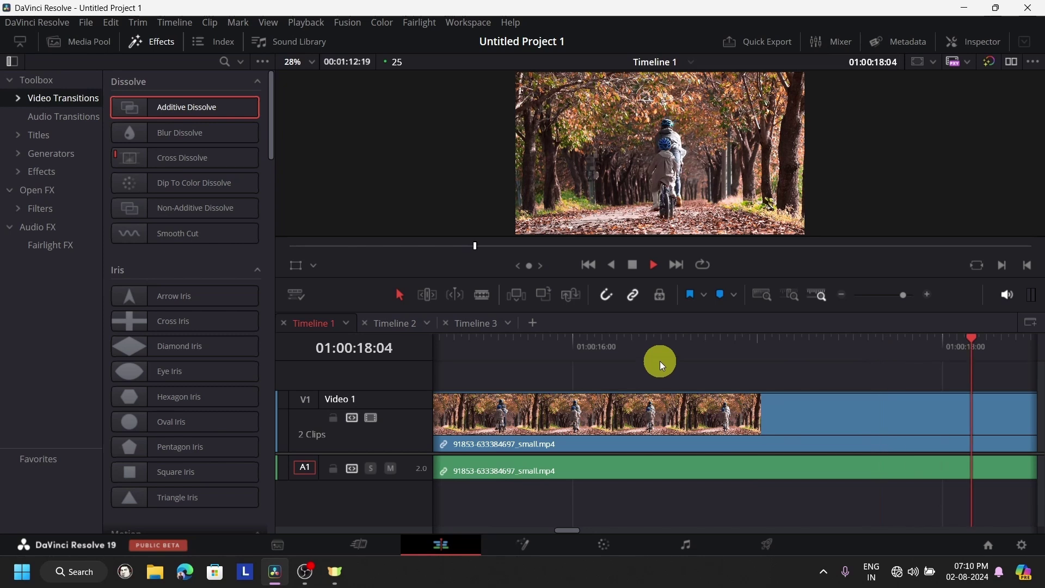
pyautogui.scroll(-3, 662, 362)
pyautogui.click(535, 351)
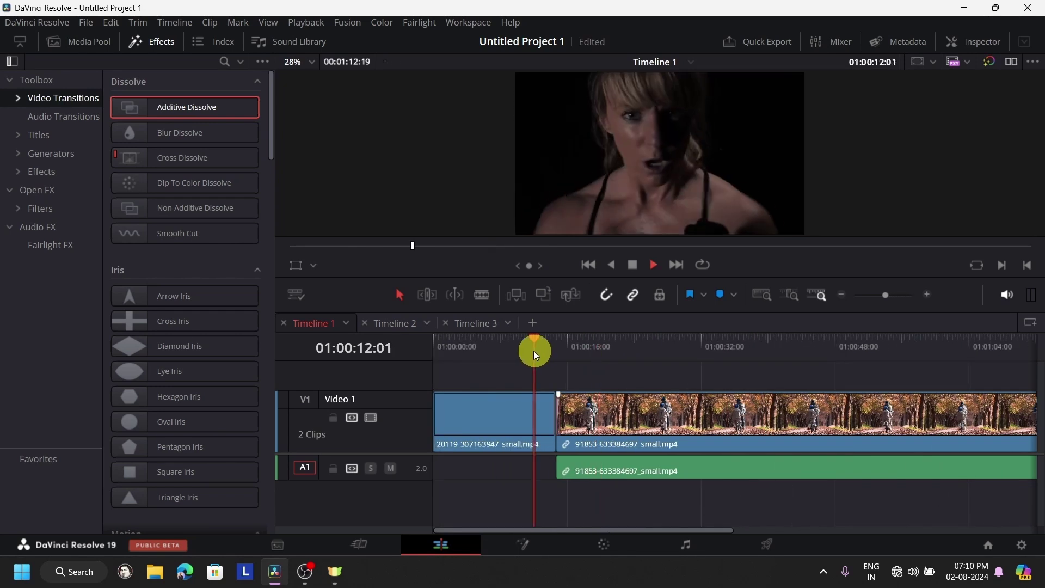
pyautogui.click(632, 267)
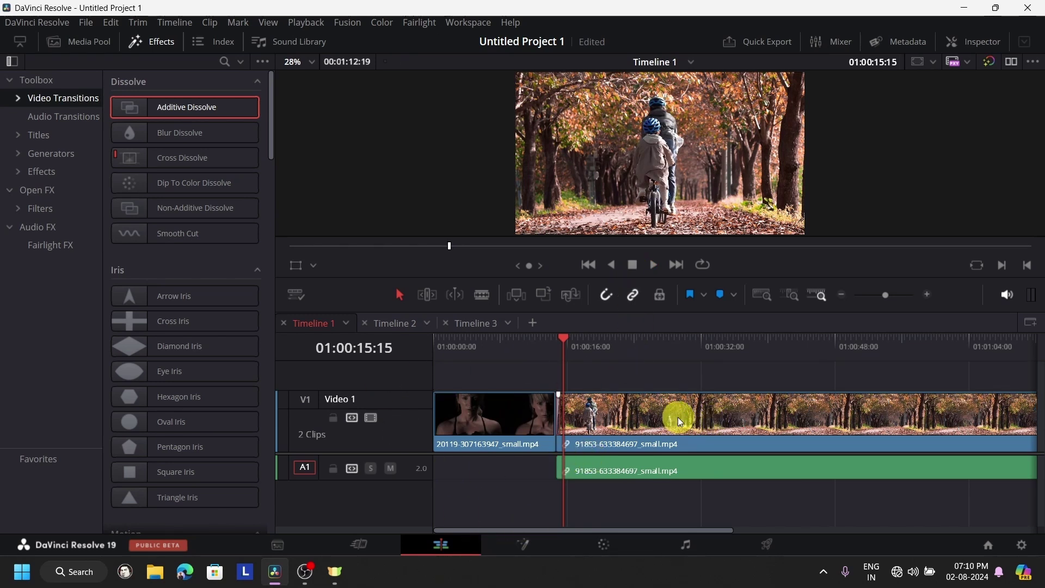
# Delete both clips from Timeline 1 and reduce the height of the Video 1 track
pyautogui.moveTo(733, 505); pyautogui.dragTo(513, 389)
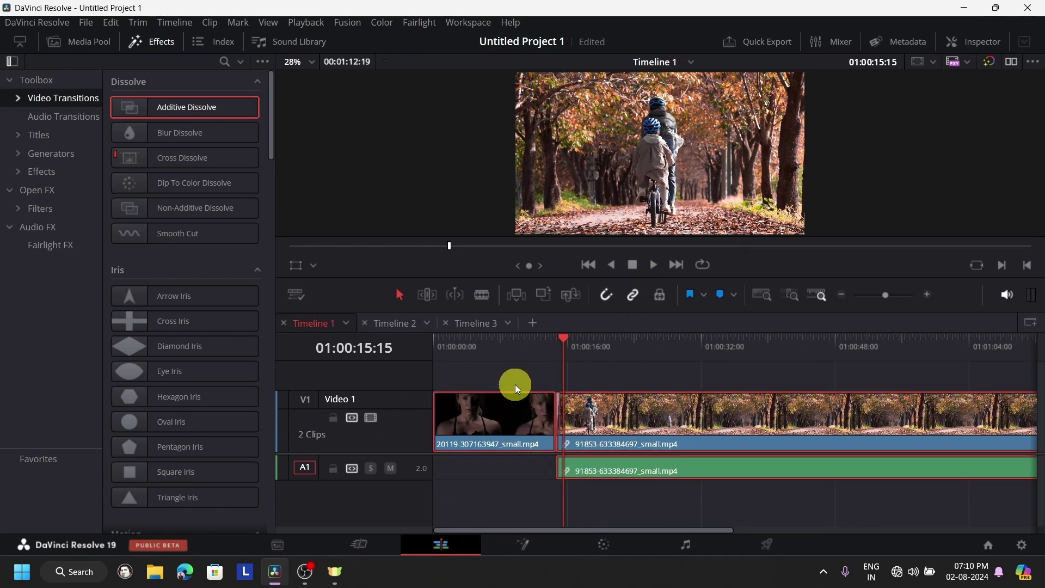
pyautogui.press('Delete')
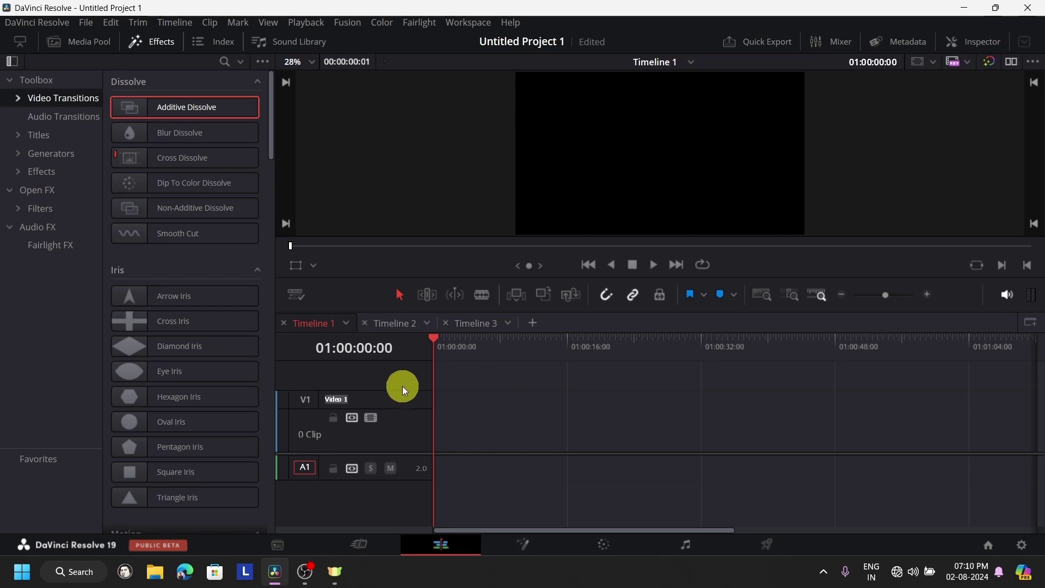
pyautogui.moveTo(403, 392); pyautogui.dragTo(410, 413)
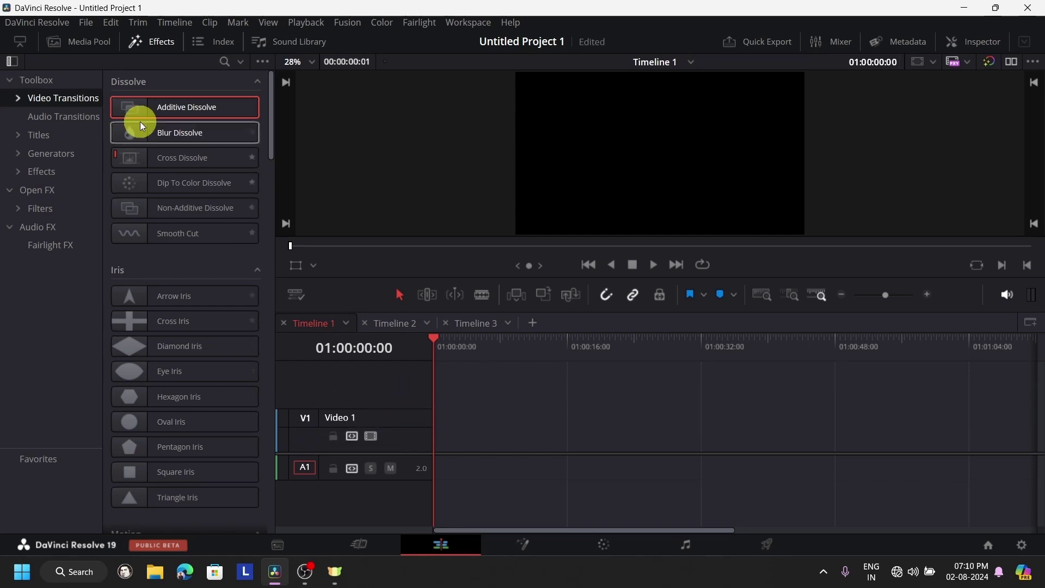
# Place the desert car clip and the lake paragliding clip from the stock footage bin one after the other on Video 1
pyautogui.click(143, 46)
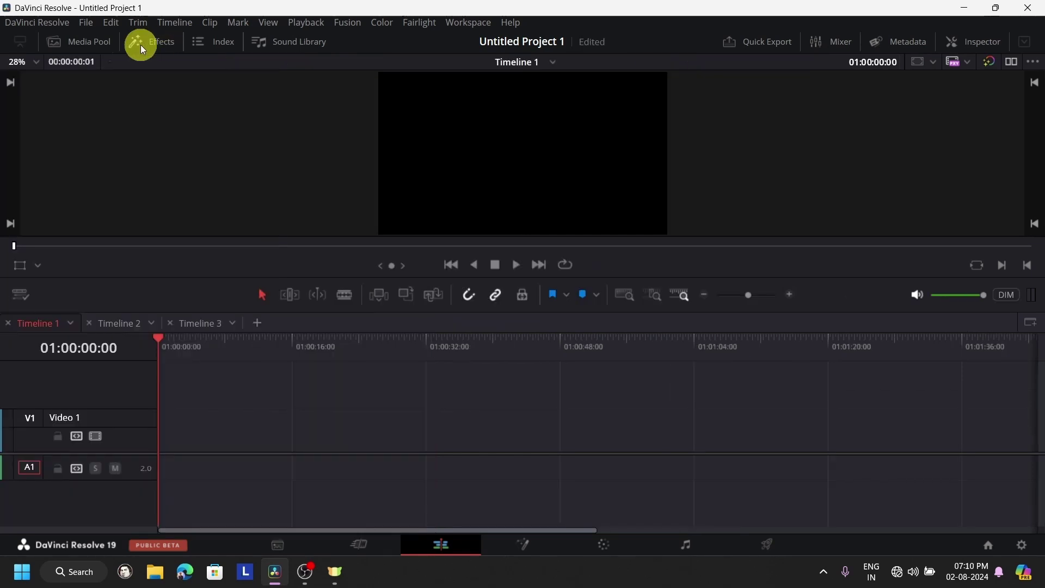
pyautogui.click(102, 41)
pyautogui.moveTo(208, 368); pyautogui.dragTo(667, 427)
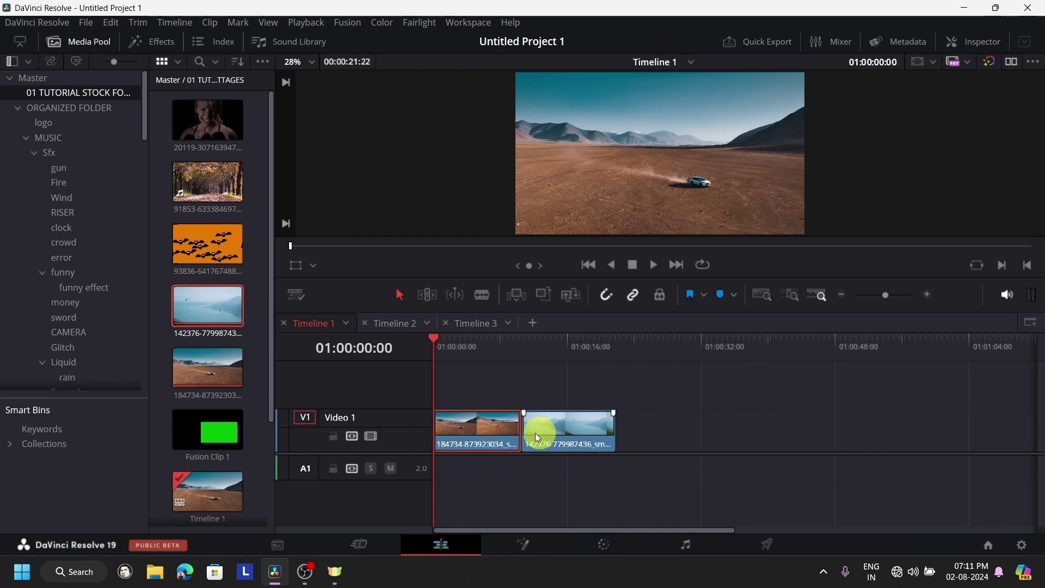
# Move the paragliding clip away from the desert clip and trim its start to create a handle
pyautogui.click(523, 366)
pyautogui.moveTo(560, 436); pyautogui.dragTo(634, 438)
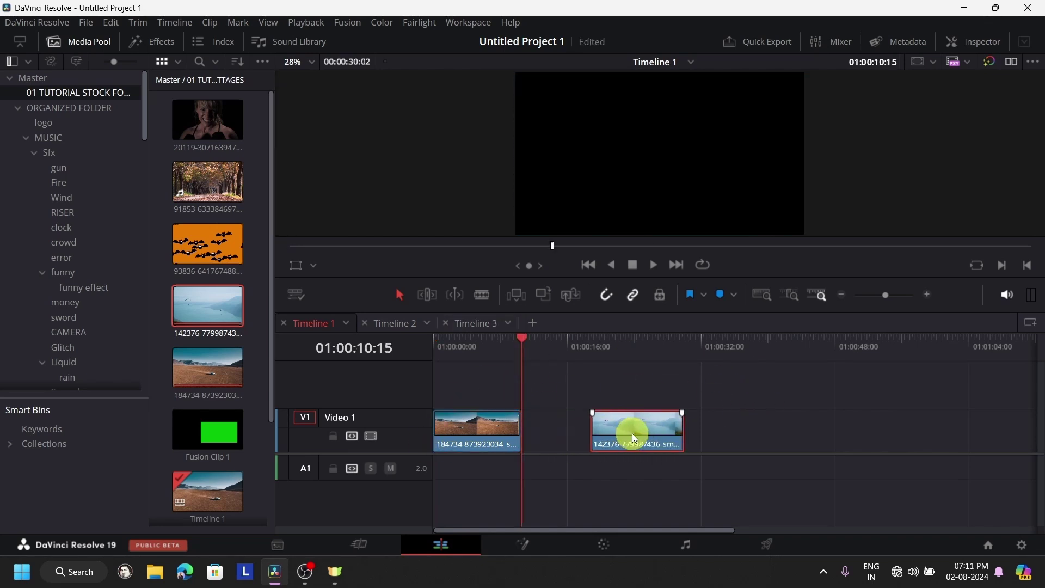
pyautogui.click(680, 434)
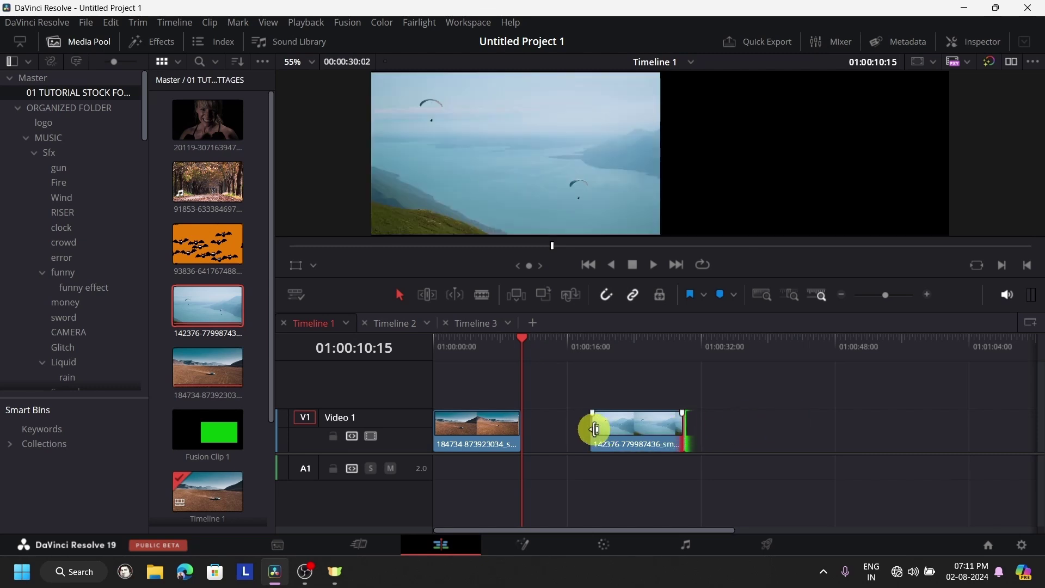
pyautogui.click(595, 430)
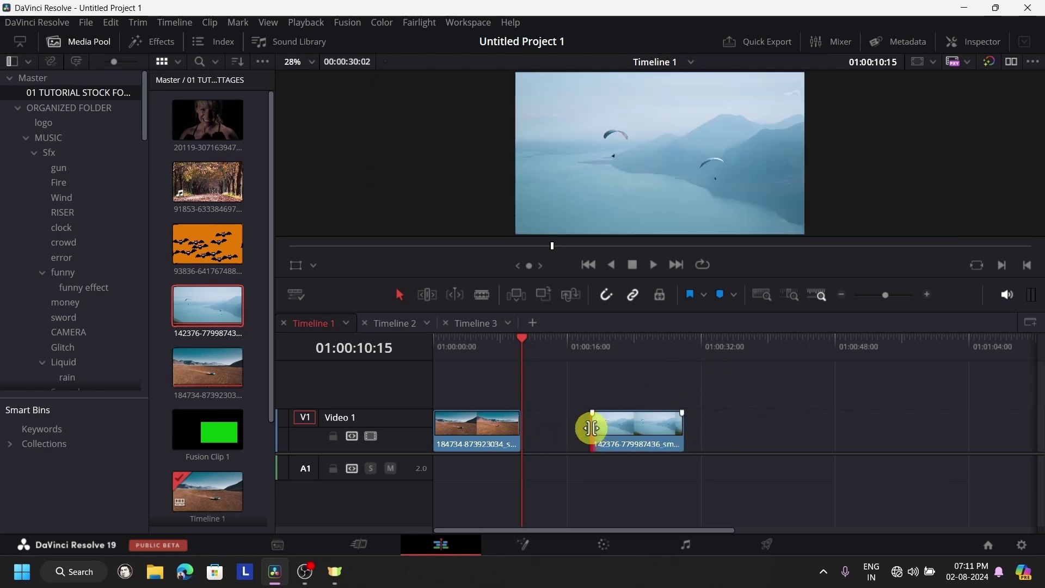
pyautogui.moveTo(592, 429); pyautogui.dragTo(607, 428)
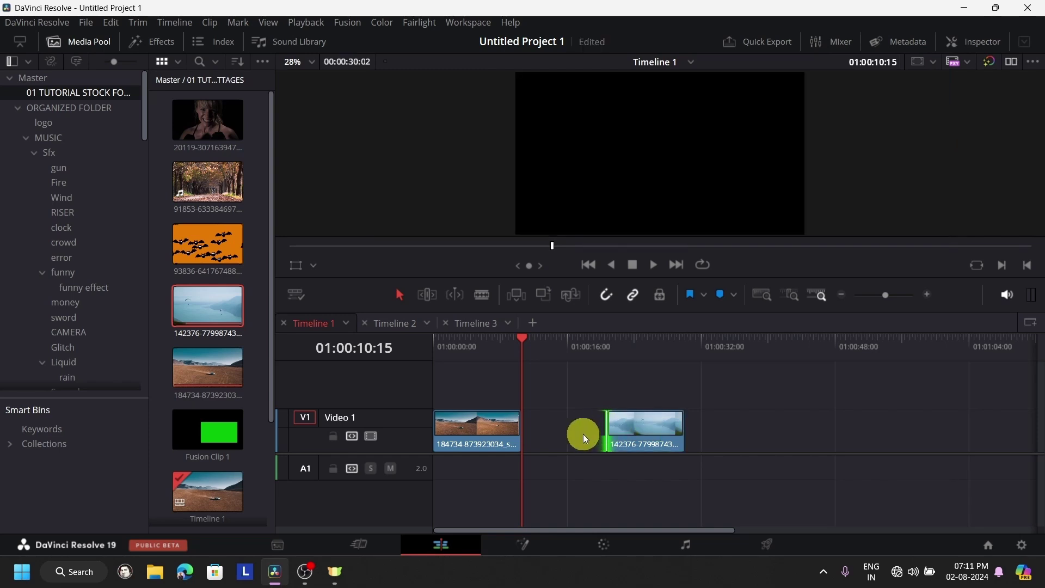
pyautogui.click(487, 351)
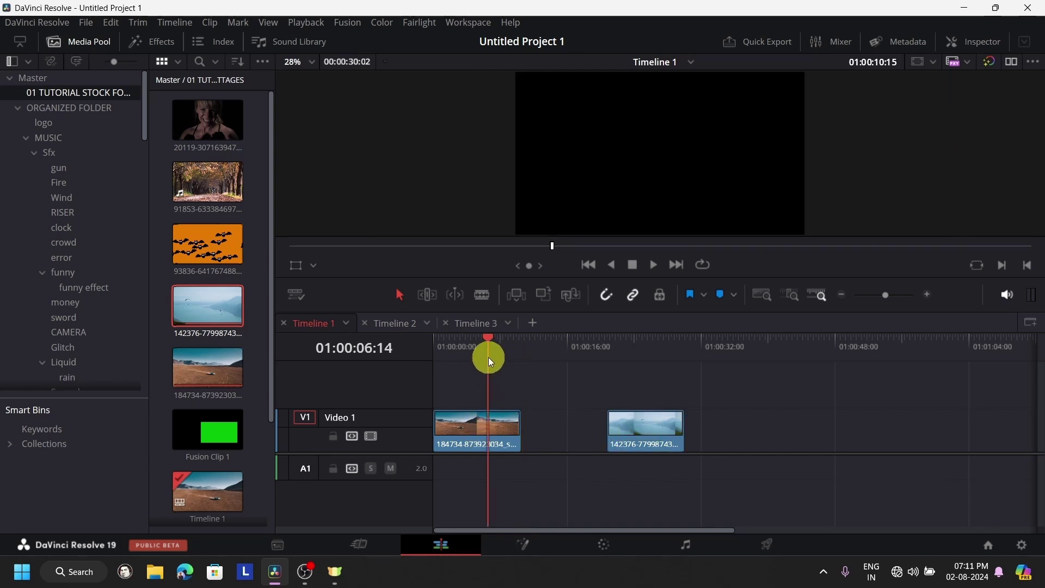
pyautogui.click(606, 427)
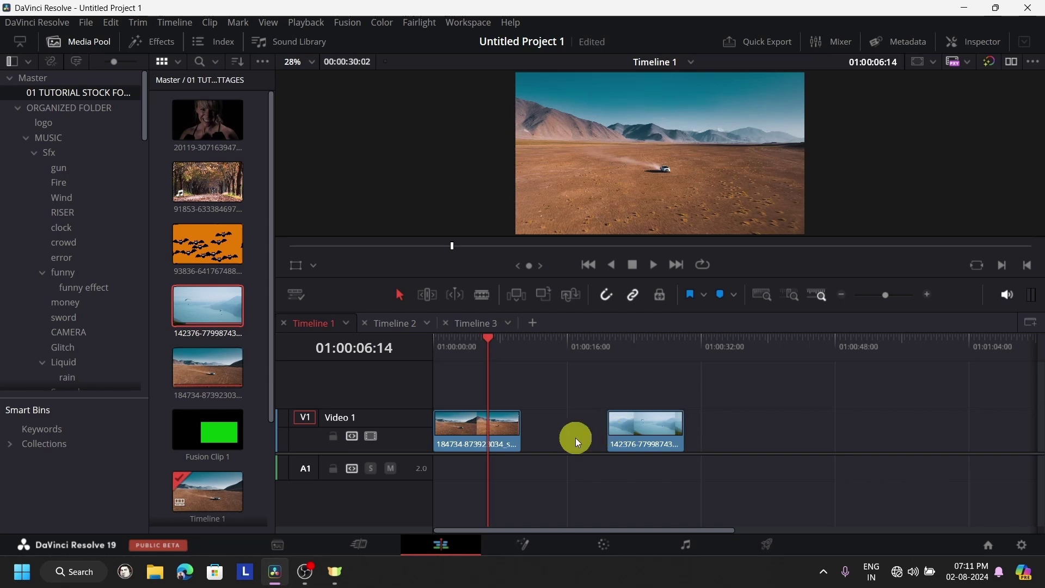
# Trim the end of the desert clip, move the paragliding clip back against it, and place the playhead at 01:00:08:15
pyautogui.click(514, 429)
pyautogui.moveTo(514, 430); pyautogui.dragTo(501, 433)
pyautogui.moveTo(664, 425); pyautogui.dragTo(558, 446)
pyautogui.moveTo(495, 366); pyautogui.dragTo(505, 353)
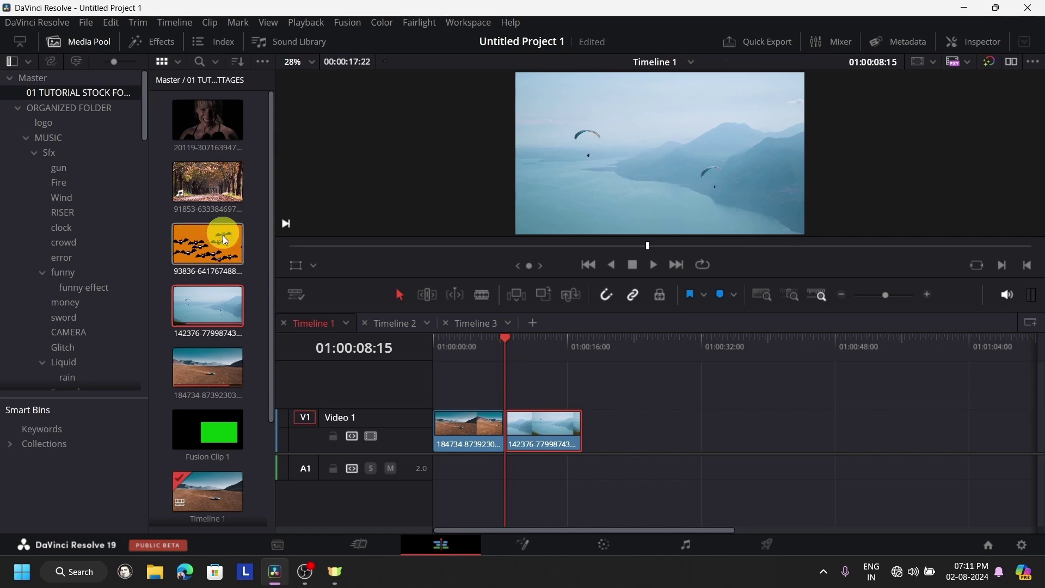
# Apply the Burn Away video transition at the cut between the desert and paragliding clips
pyautogui.click(198, 254)
pyautogui.click(89, 41)
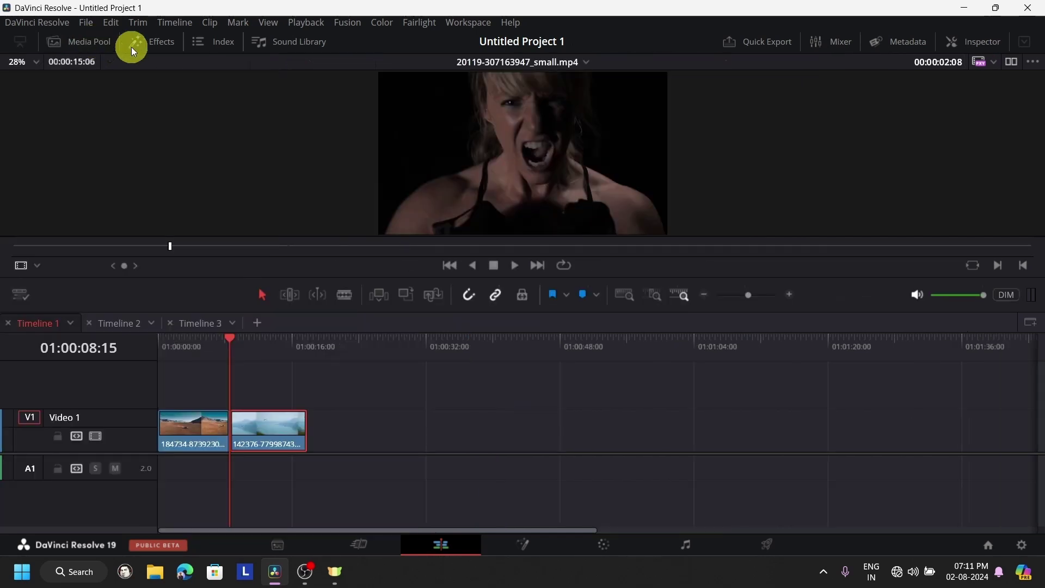
pyautogui.click(133, 44)
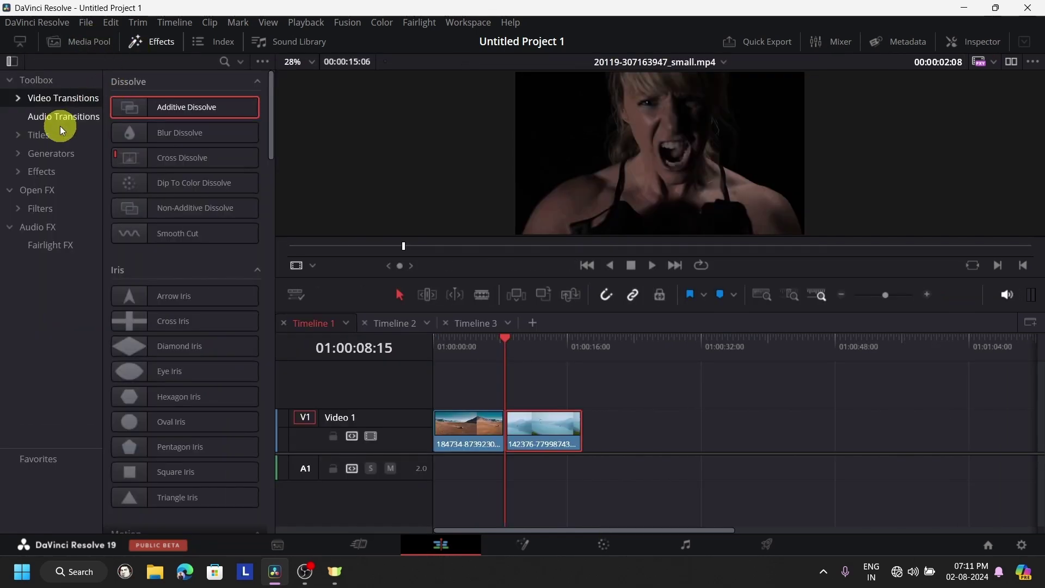
pyautogui.scroll(-15, 230, 283)
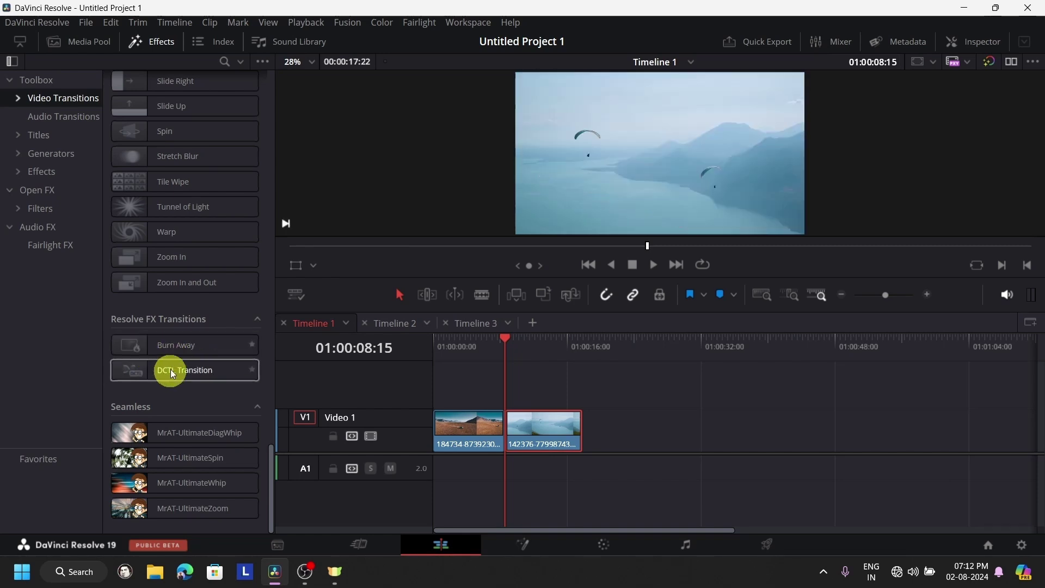
pyautogui.moveTo(145, 345)
pyautogui.mouseDown()
pyautogui.moveTo(466, 357)
pyautogui.moveTo(505, 425)
pyautogui.mouseUp()
# Lengthen the Burn Away transition on both sides of the cut by extending its end edge
pyautogui.scroll(5, 689, 428)
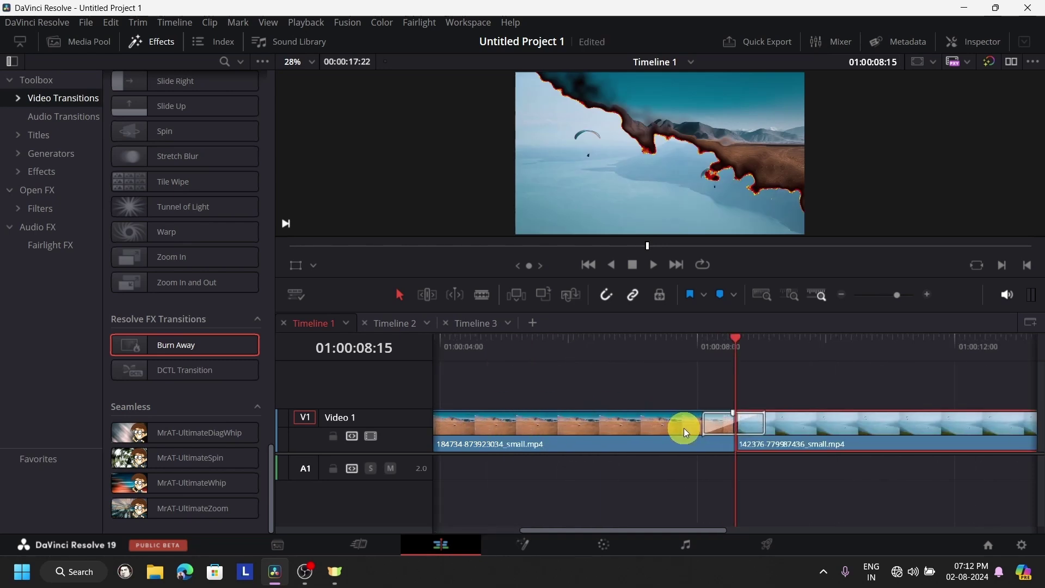
pyautogui.click(771, 417)
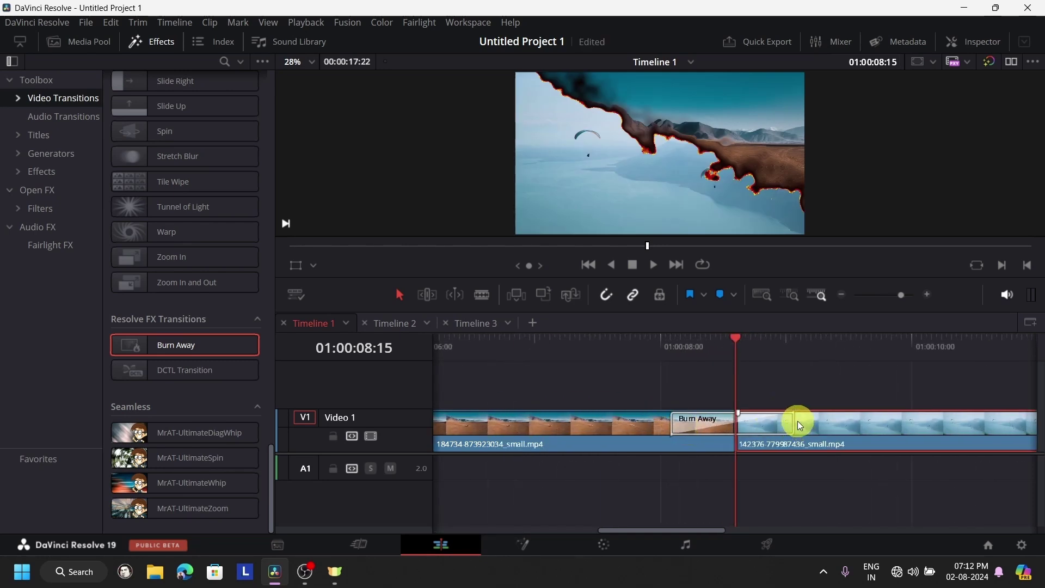
pyautogui.moveTo(794, 421)
pyautogui.mouseDown()
pyautogui.moveTo(947, 424)
pyautogui.moveTo(814, 422)
pyautogui.moveTo(895, 422)
pyautogui.mouseUp()
# Play the timeline through the Burn Away transition twice from just before it to preview the effect
pyautogui.click(564, 355)
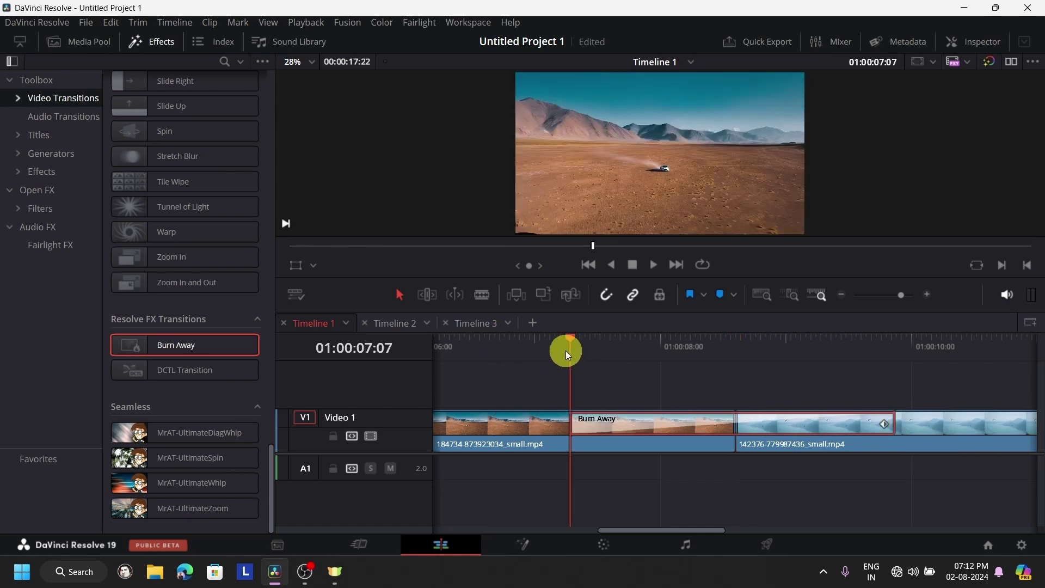
pyautogui.click(653, 264)
pyautogui.scroll(-3, 690, 406)
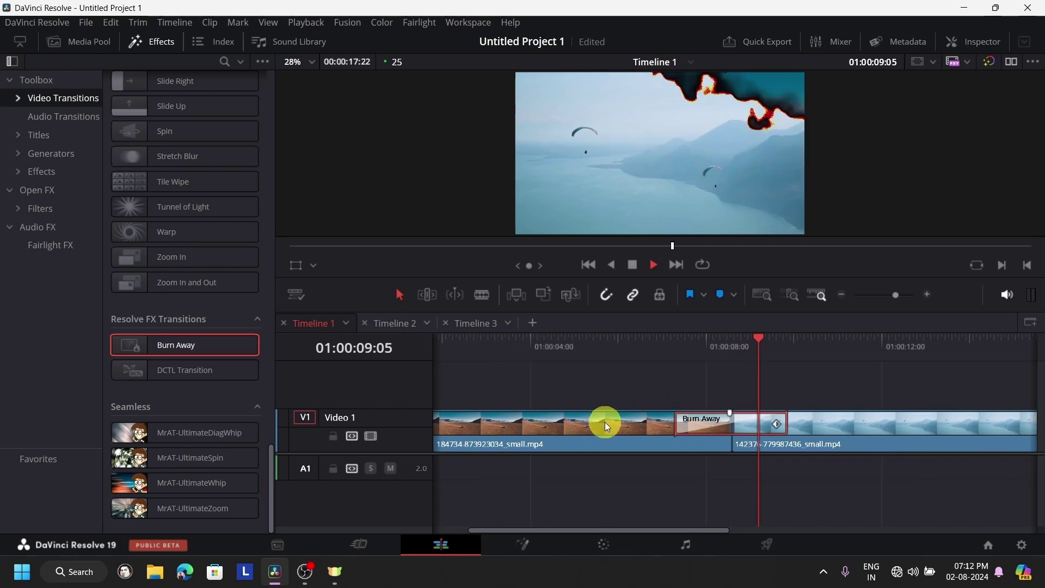
pyautogui.click(657, 367)
pyautogui.click(660, 348)
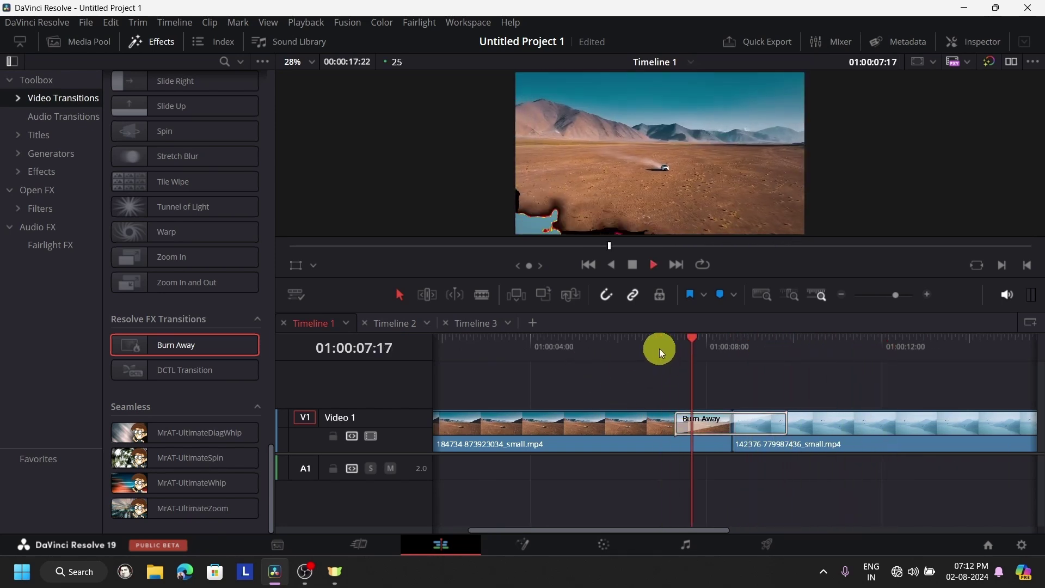
pyautogui.click(629, 265)
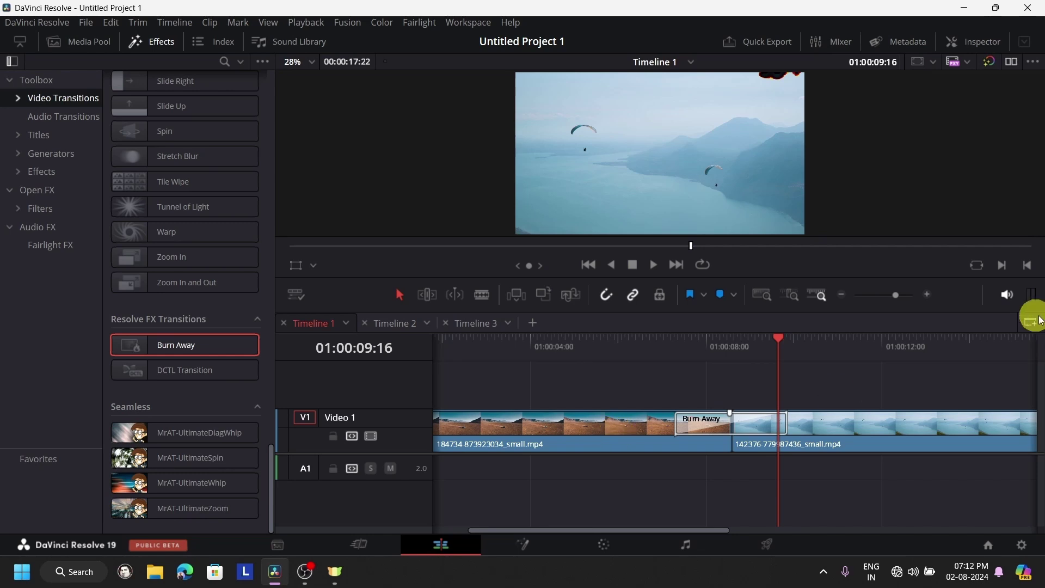
# Delete the paragliding clip and the desert clip from Timeline 1
pyautogui.click(797, 410)
pyautogui.press('Delete')
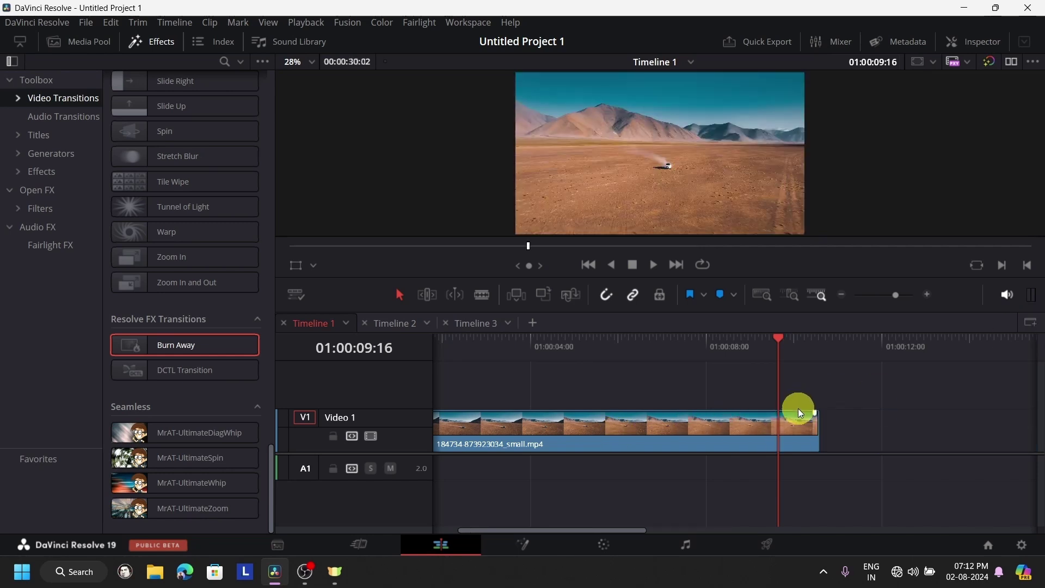
pyautogui.scroll(-2, 522, 403)
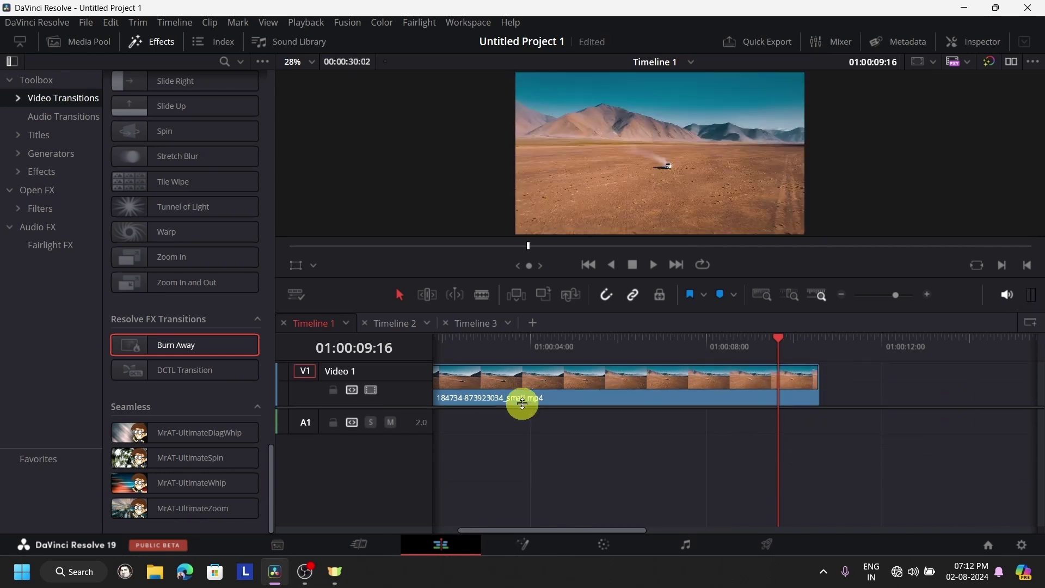
pyautogui.click(734, 396)
pyautogui.press('Delete')
# Place the bicycle clip at the start of V1 and the orange bats clip directly after it from the stock footage bin
pyautogui.click(135, 55)
pyautogui.click(111, 42)
pyautogui.click(109, 93)
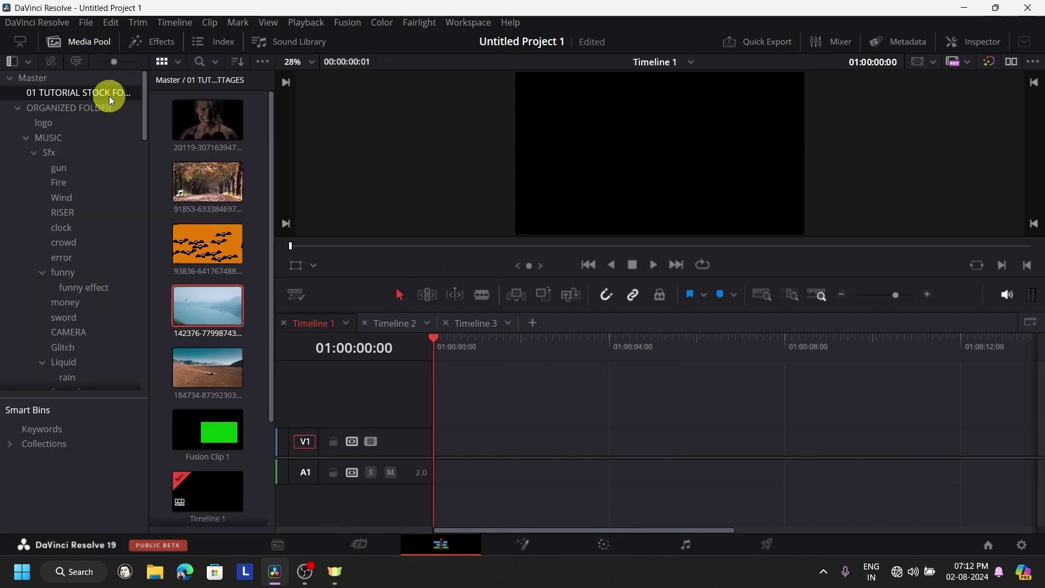
pyautogui.moveTo(203, 170); pyautogui.dragTo(447, 456)
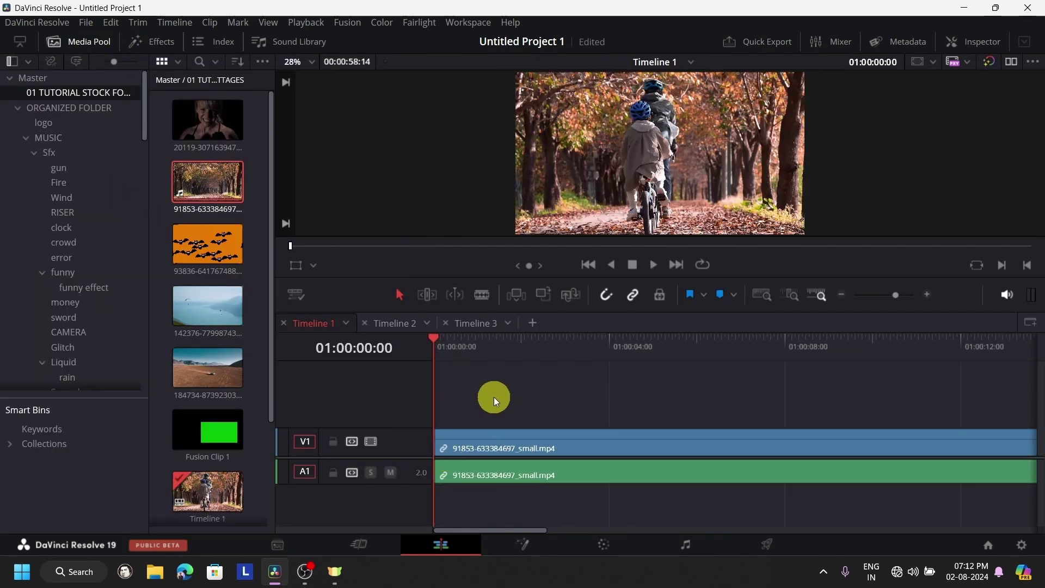
pyautogui.scroll(-5, 482, 417)
pyautogui.moveTo(206, 244); pyautogui.dragTo(612, 450)
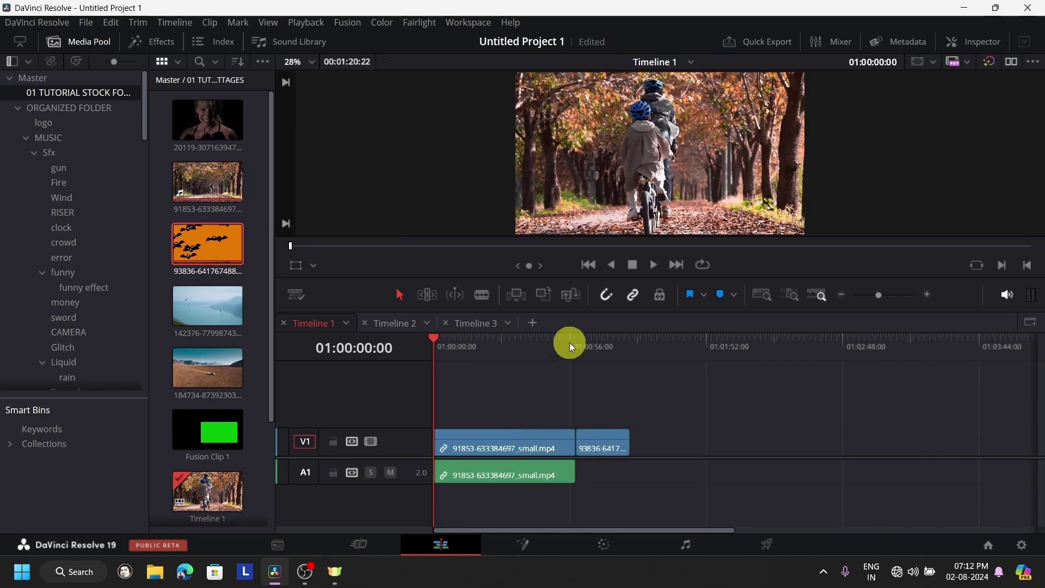
# Place 6.MP4 from the flare transitions bin on V2 across the cut and position the playhead at 01:00:58:14
pyautogui.click(571, 347)
pyautogui.press('q')
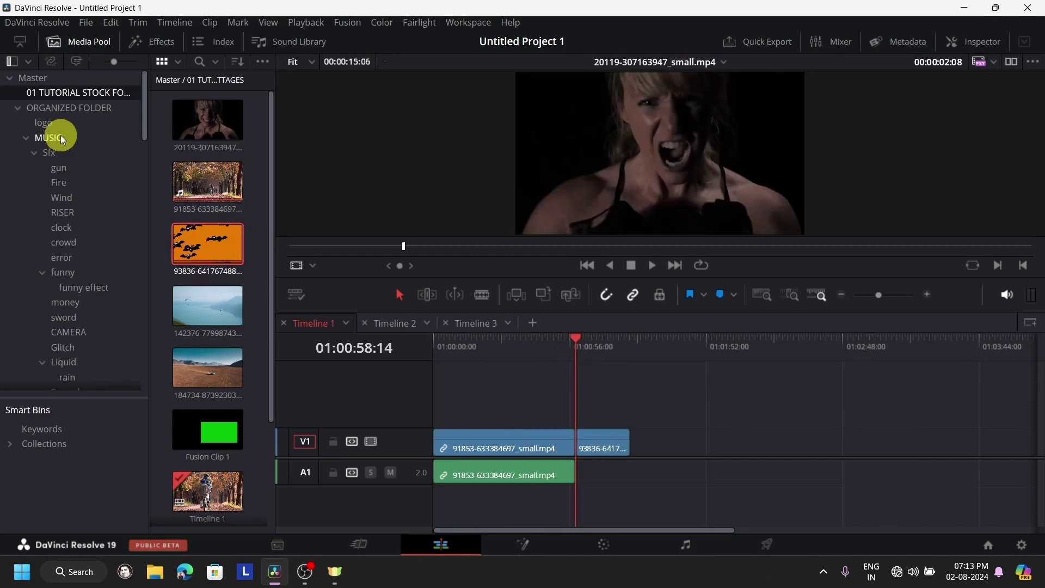
pyautogui.moveTo(209, 248); pyautogui.dragTo(707, 416)
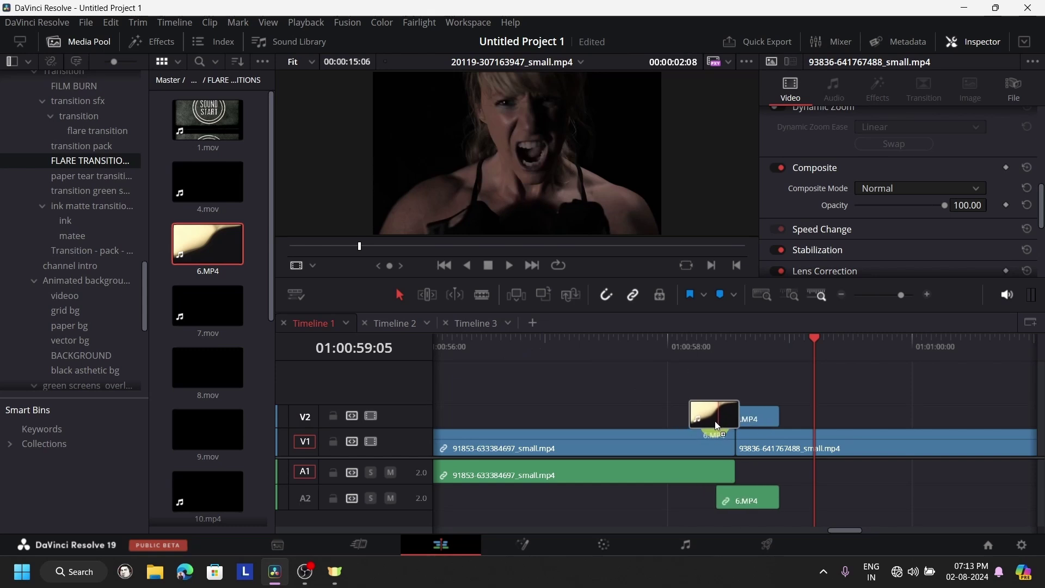
pyautogui.moveTo(733, 344); pyautogui.dragTo(737, 357)
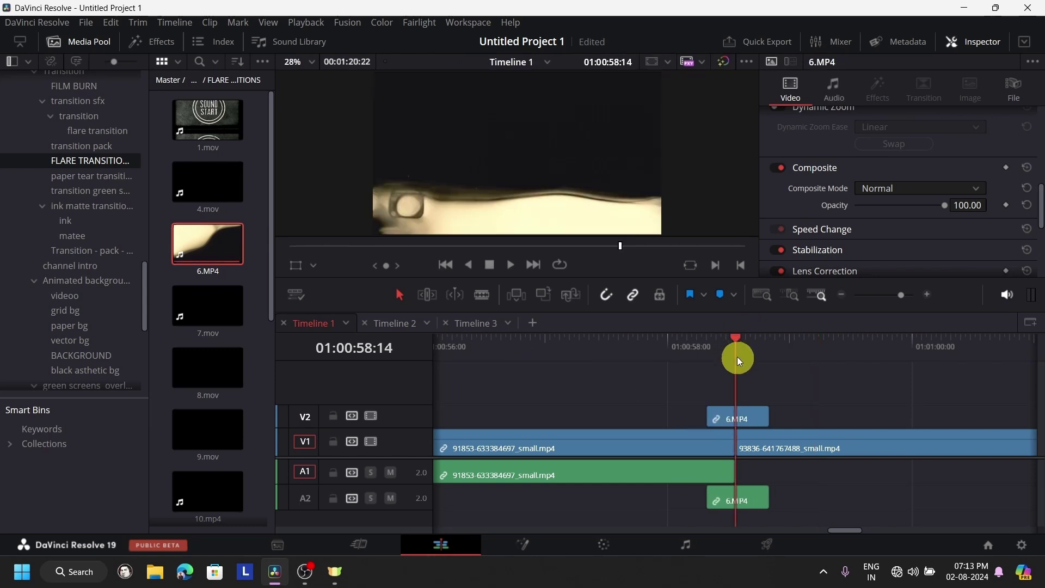
# Set the composite mode of the 6.MP4 flare clip on V2 to Screen
pyautogui.click(746, 414)
pyautogui.click(911, 190)
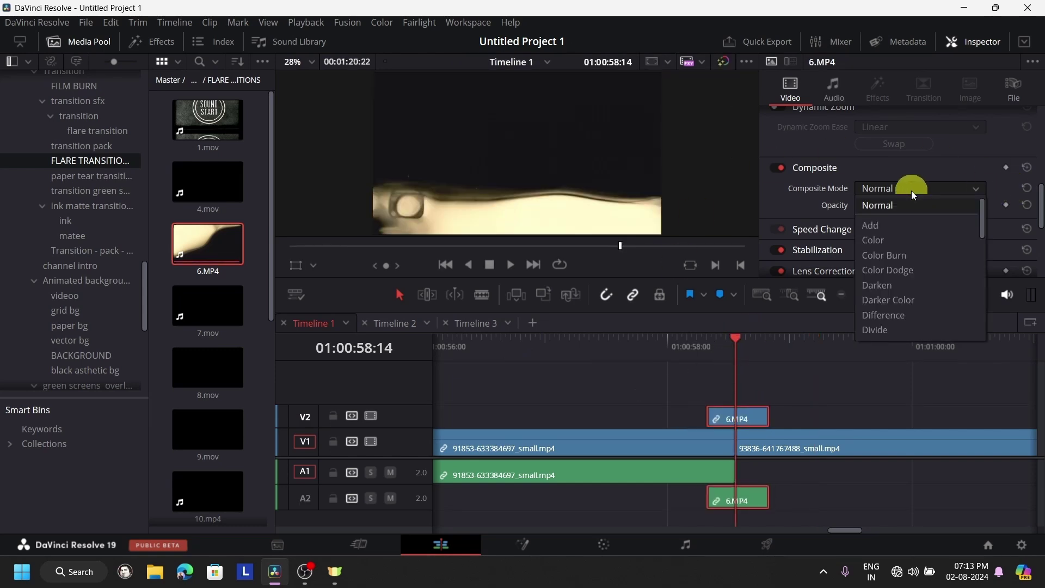
pyautogui.press('s')
pyautogui.press('Down')
pyautogui.click(913, 194)
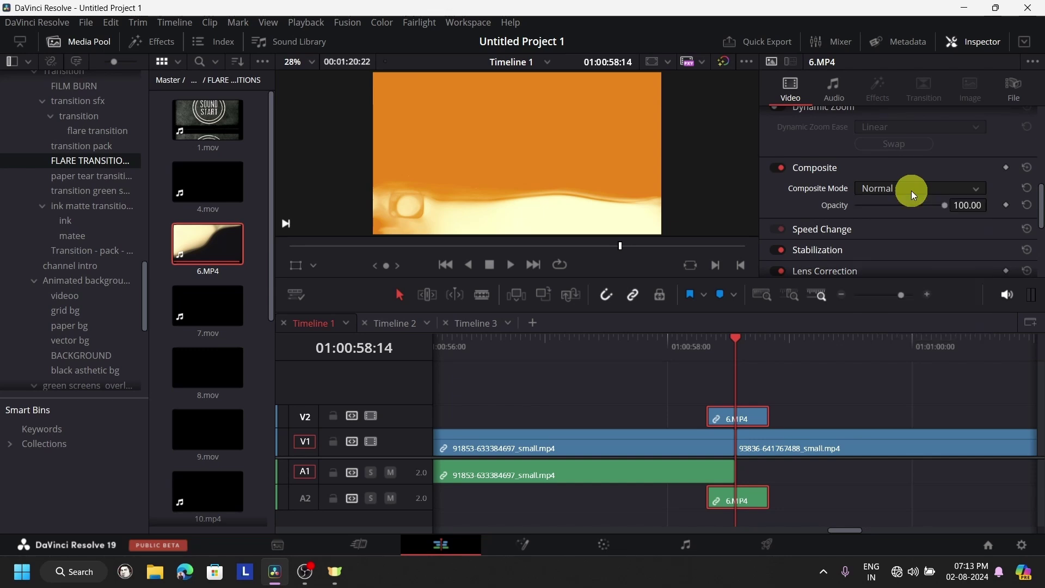
# Play Timeline 1 across the flare overlay twice from just before the cut to preview the transition
pyautogui.click(694, 357)
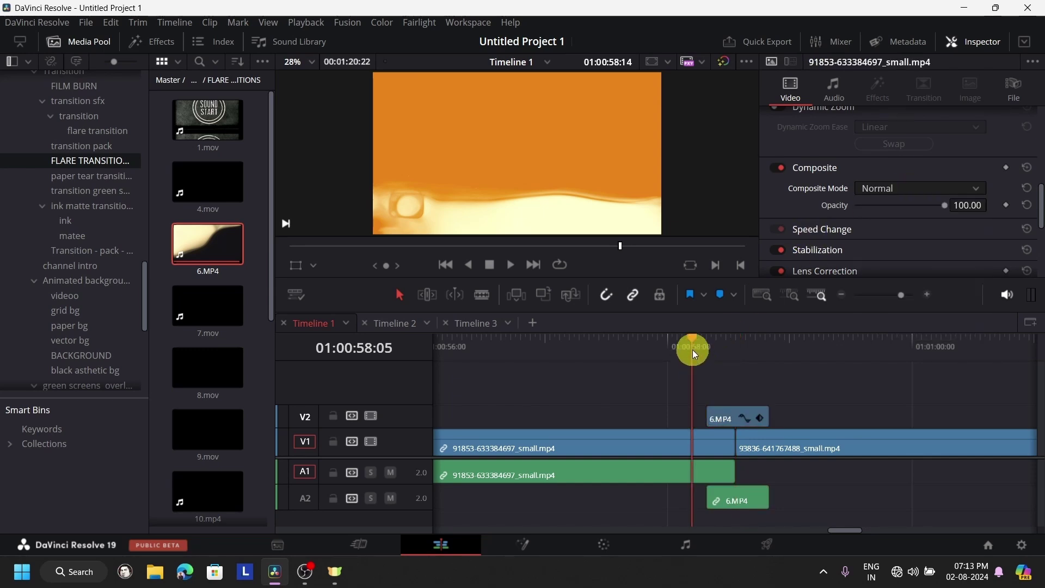
pyautogui.click(489, 265)
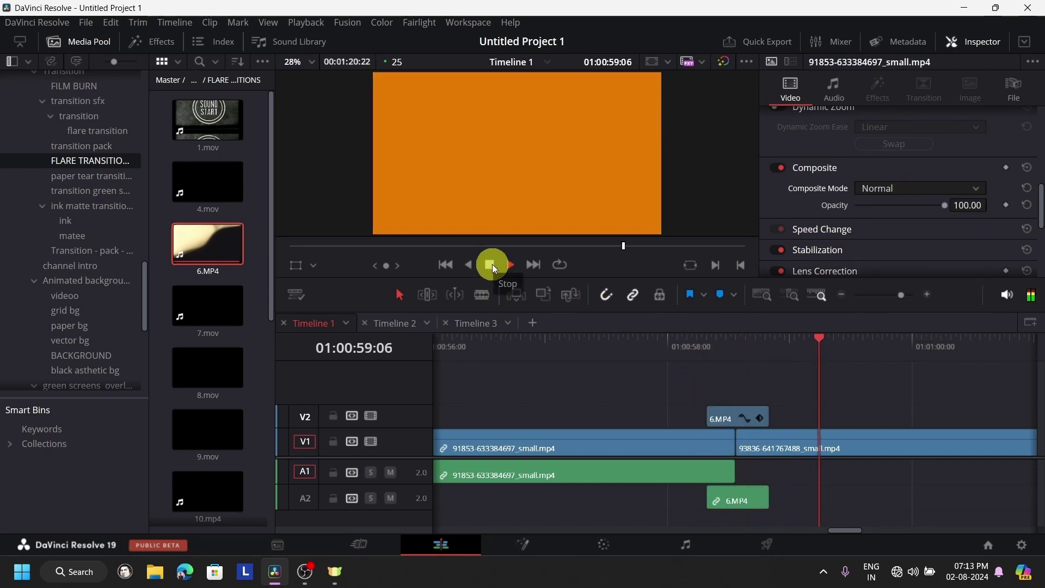
pyautogui.click(492, 264)
pyautogui.click(700, 353)
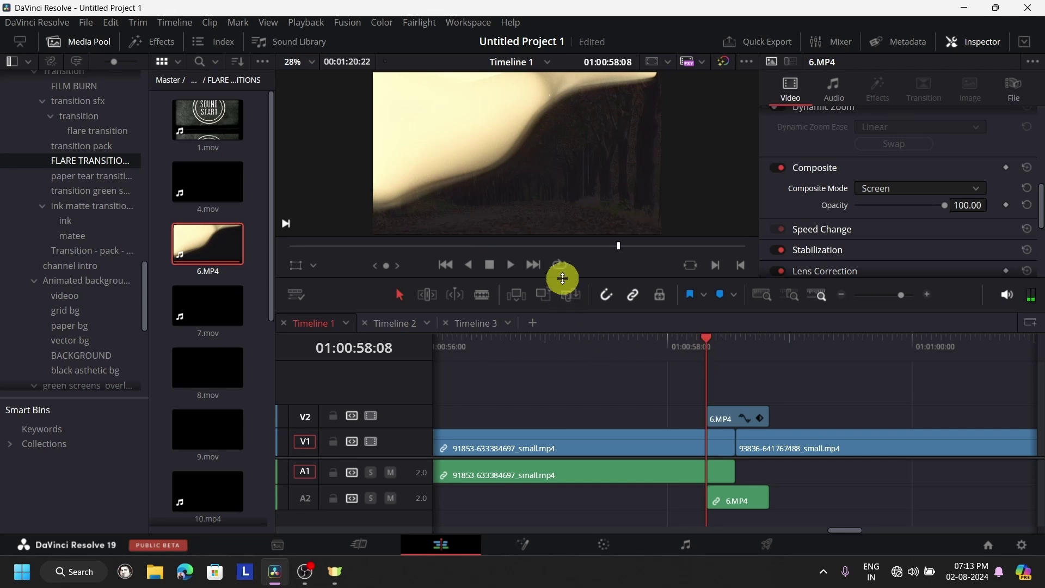
pyautogui.click(511, 265)
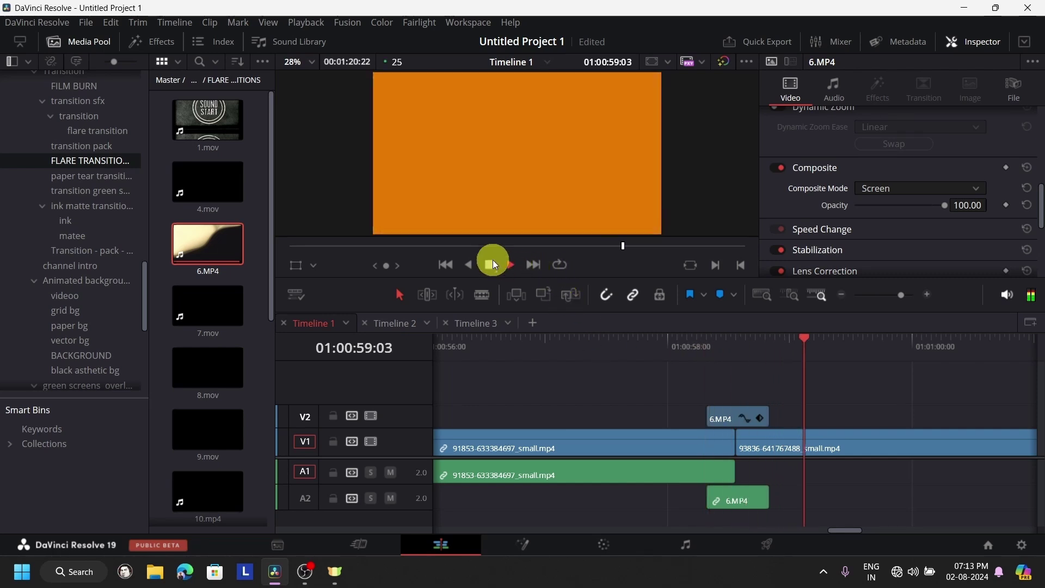
pyautogui.click(491, 264)
# Replace the orange bats clip after the cut on V1 with the bicycle clip from the stock footage bin
pyautogui.click(858, 435)
pyautogui.press('Delete')
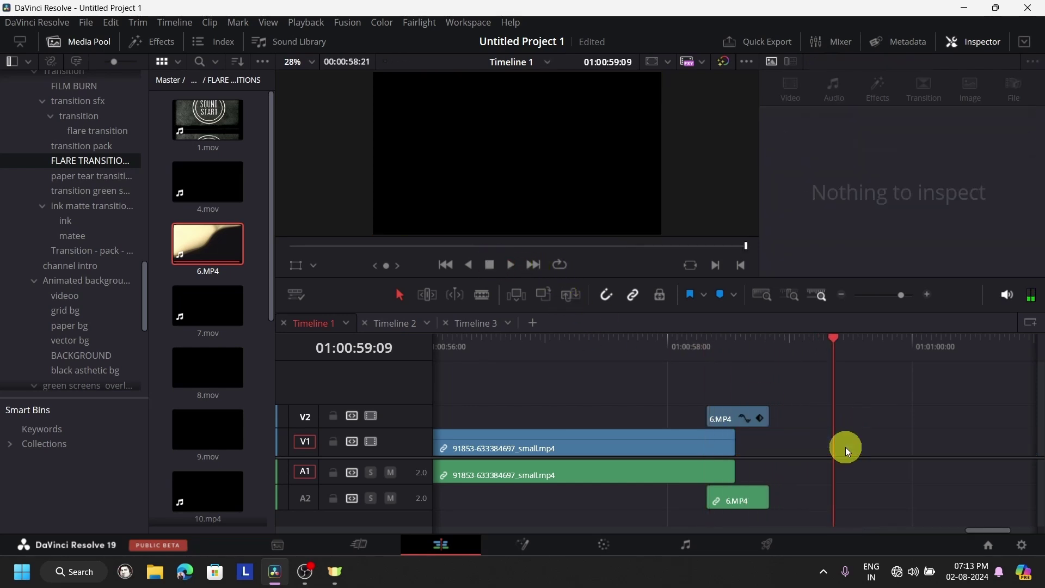
pyautogui.scroll(5, 98, 131)
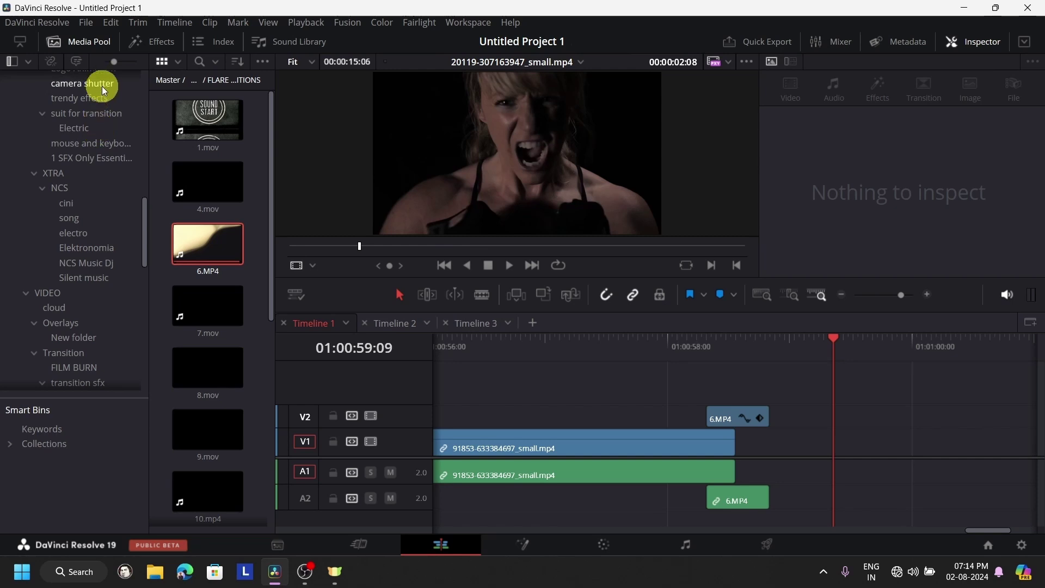
pyautogui.moveTo(208, 181); pyautogui.dragTo(733, 473)
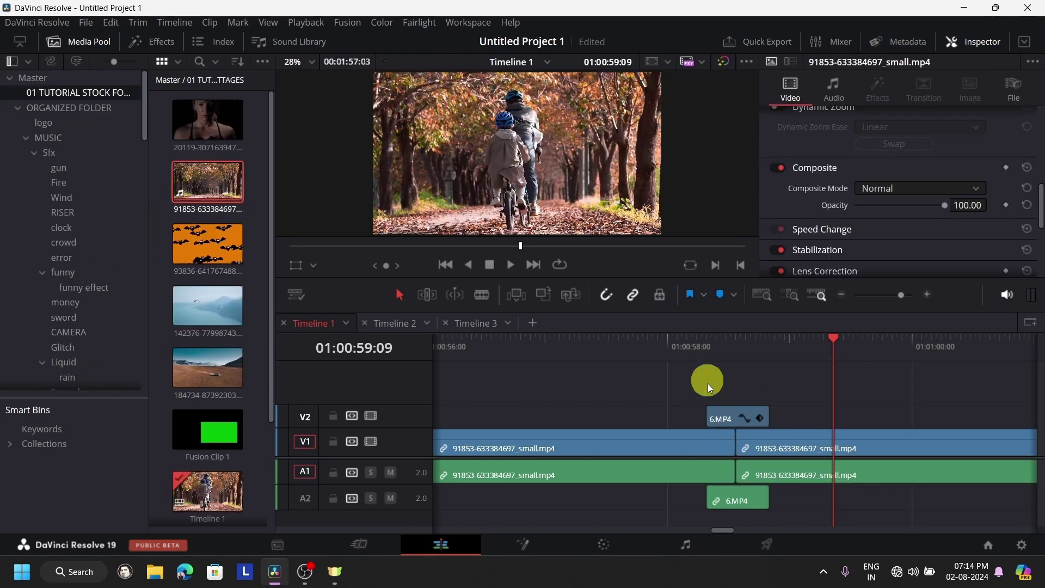
# Preview the flare transition between the two bicycle clips twice, starting near 01:00:58:08
pyautogui.click(706, 340)
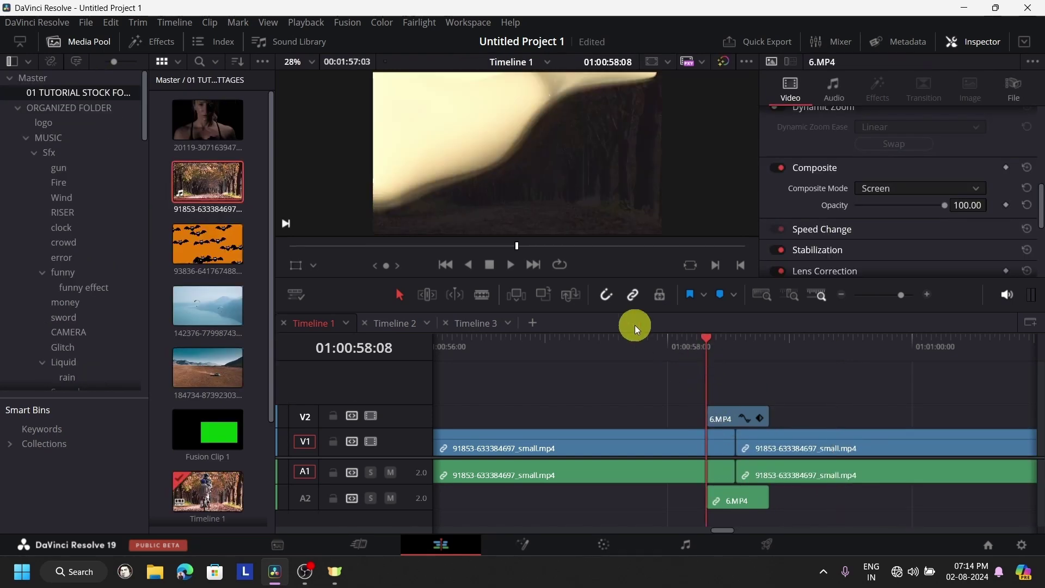
pyautogui.click(508, 265)
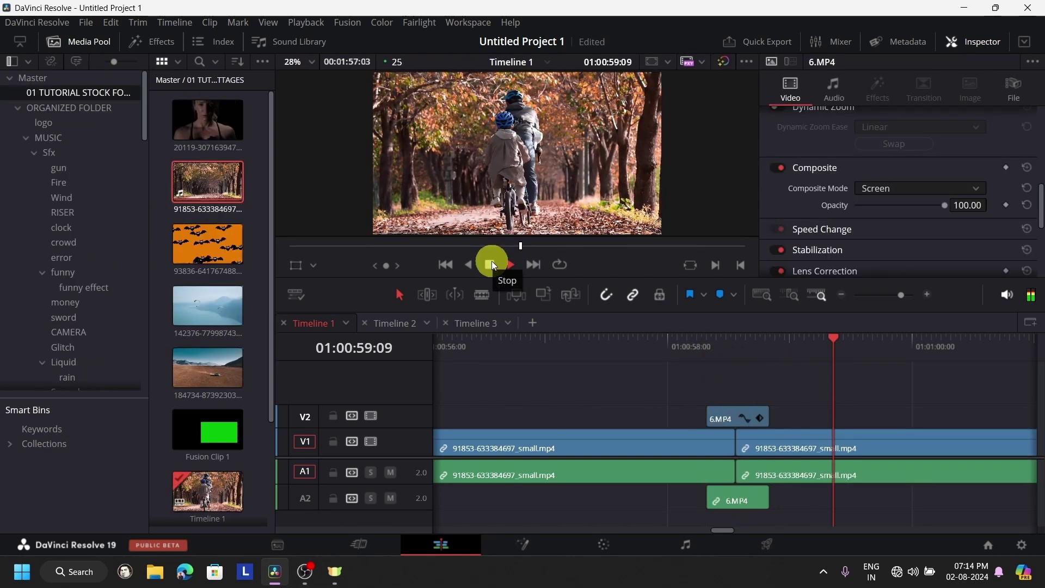
pyautogui.click(708, 357)
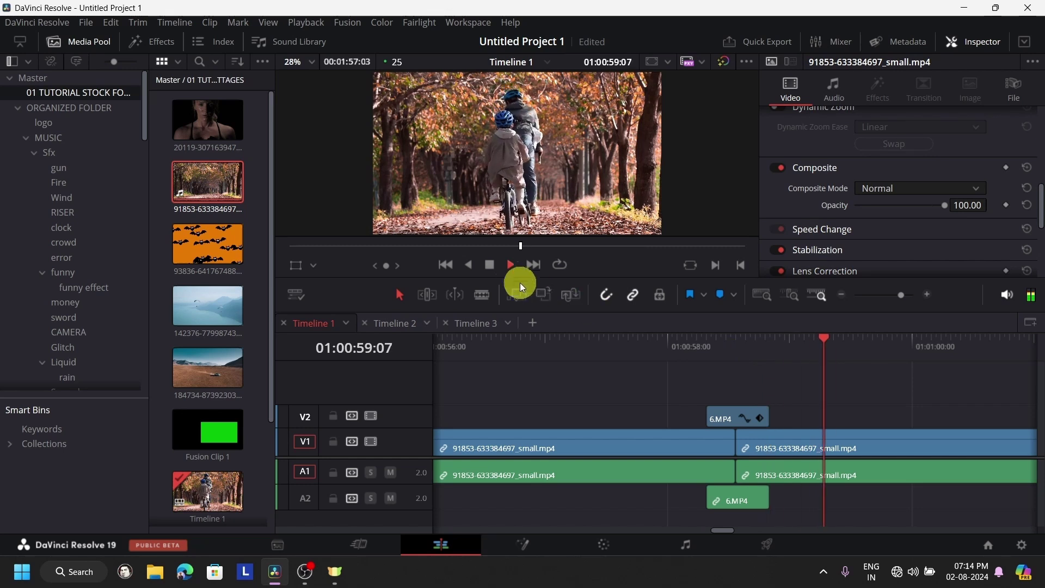
pyautogui.click(488, 266)
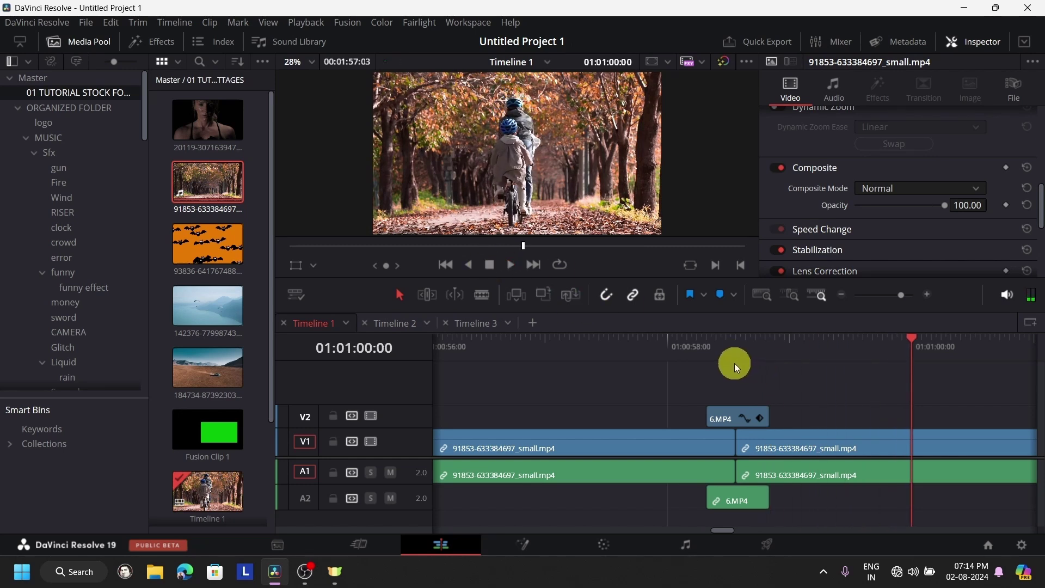
pyautogui.scroll(-5, 712, 370)
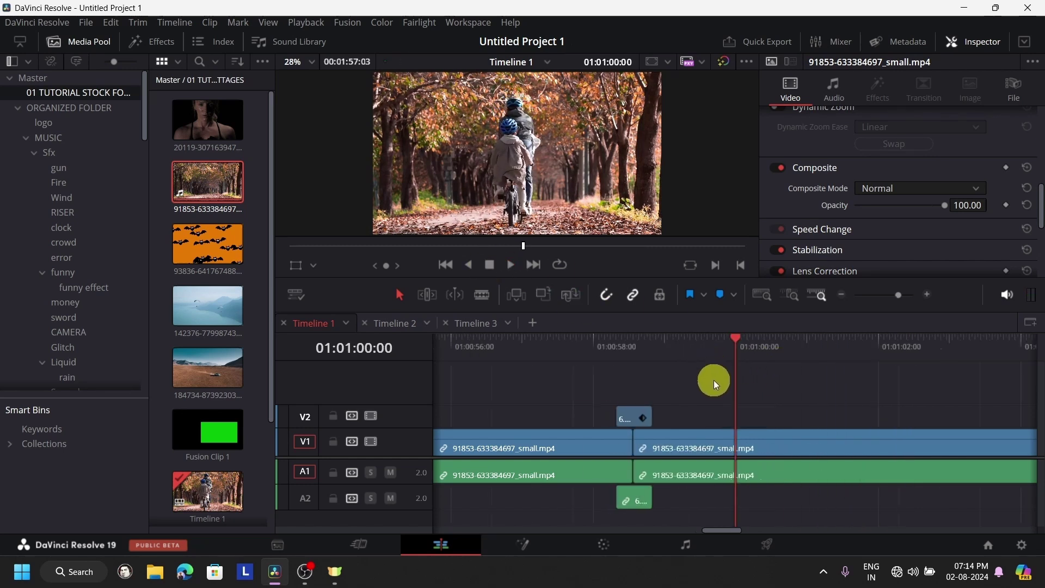
pyautogui.scroll(-2, 713, 384)
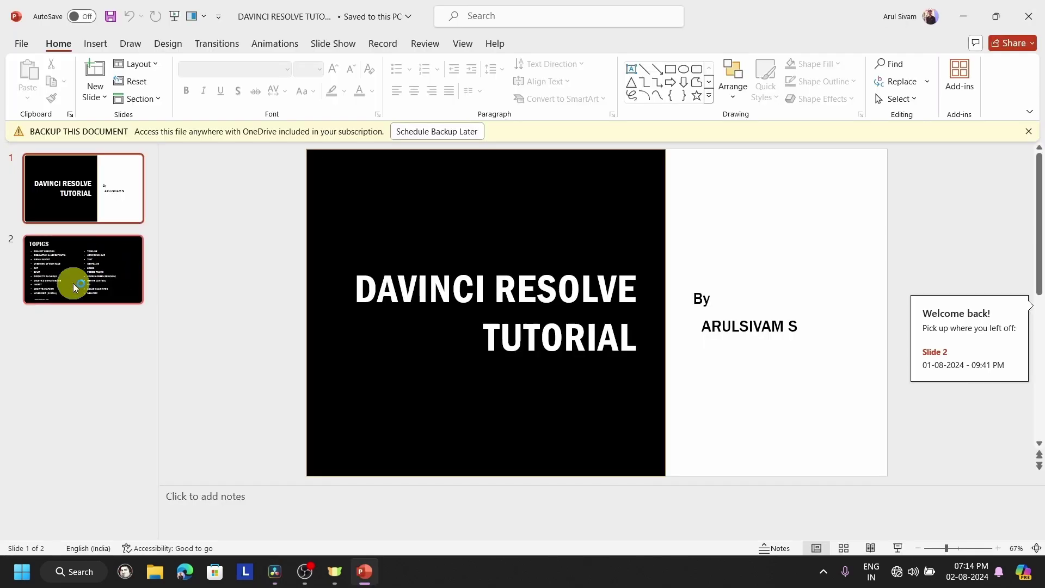
# Review the Topics slide in the PowerPoint presentation, close it, and switch back to DaVinci Resolve
pyautogui.click(74, 283)
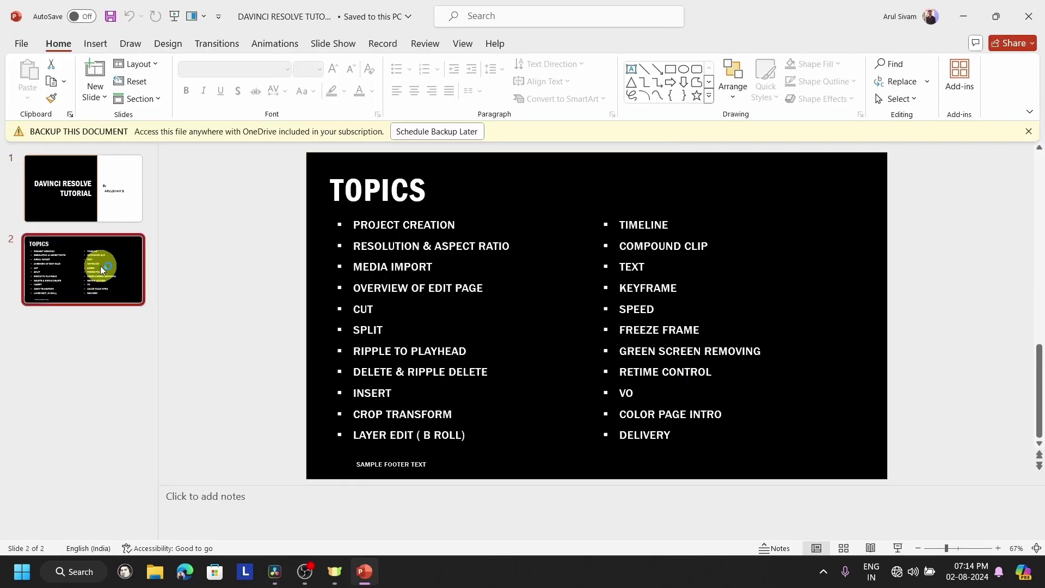
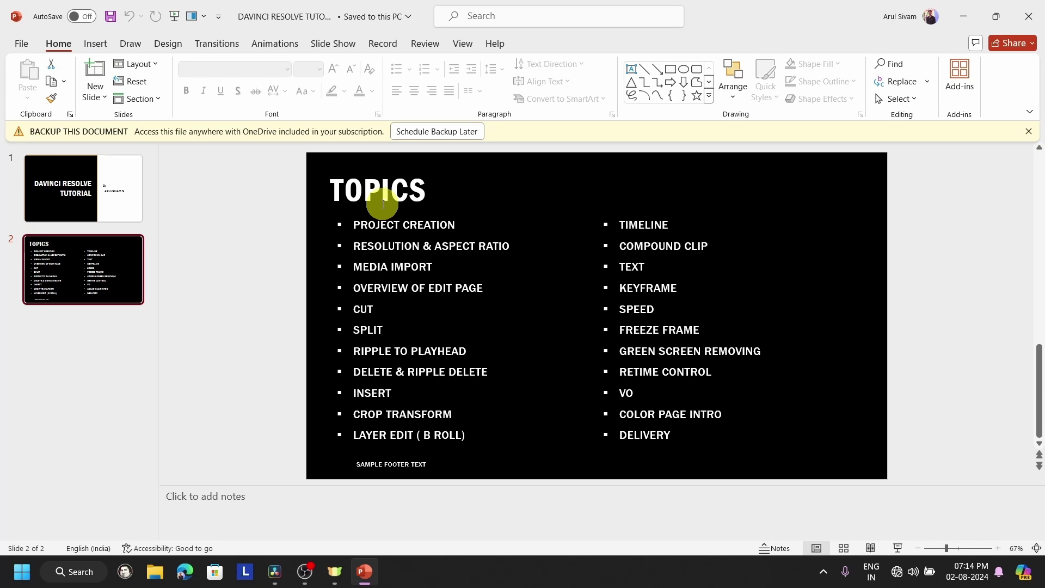
pyautogui.click(1037, 2)
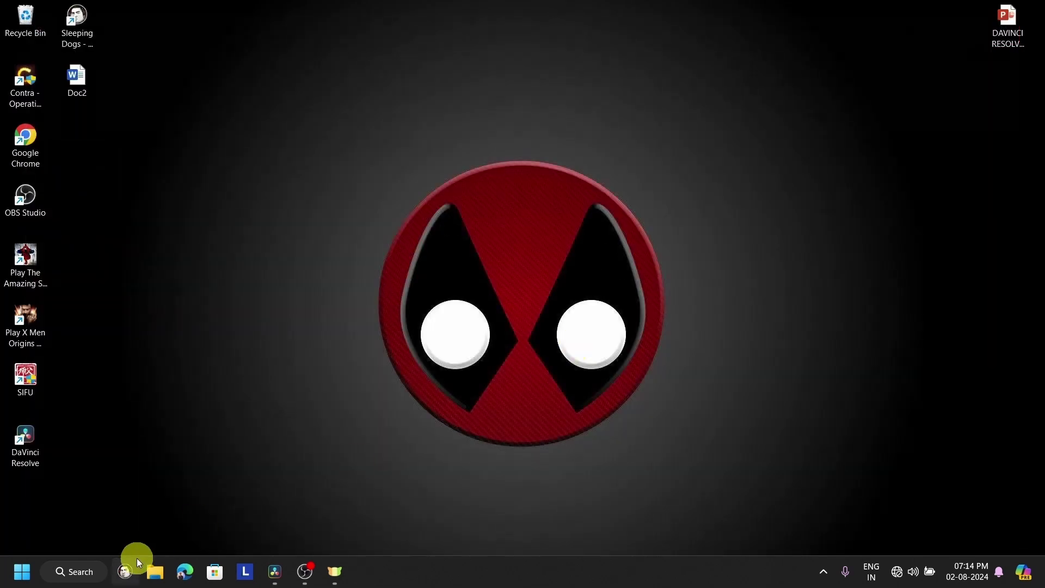
pyautogui.moveTo(275, 570)
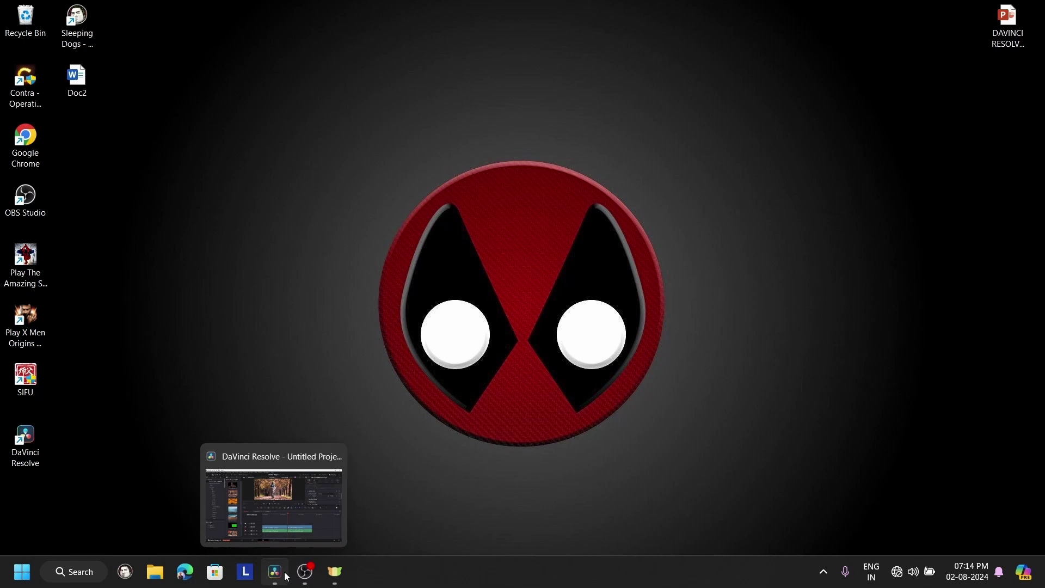
pyautogui.click(279, 515)
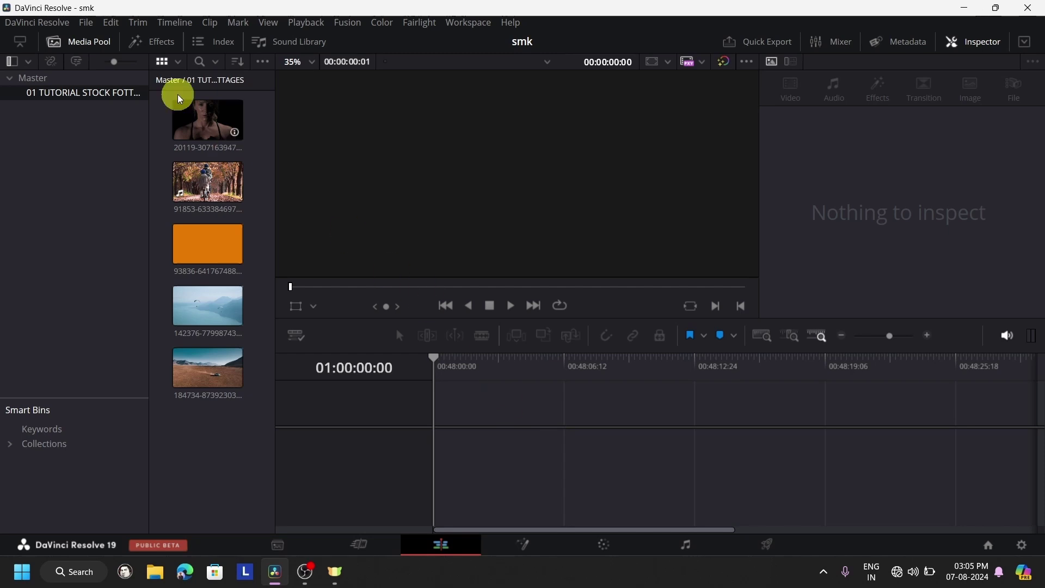
# On the Media page, toggle the media storage browser between thumbnail and list view, finishing in list view
pyautogui.click(212, 139)
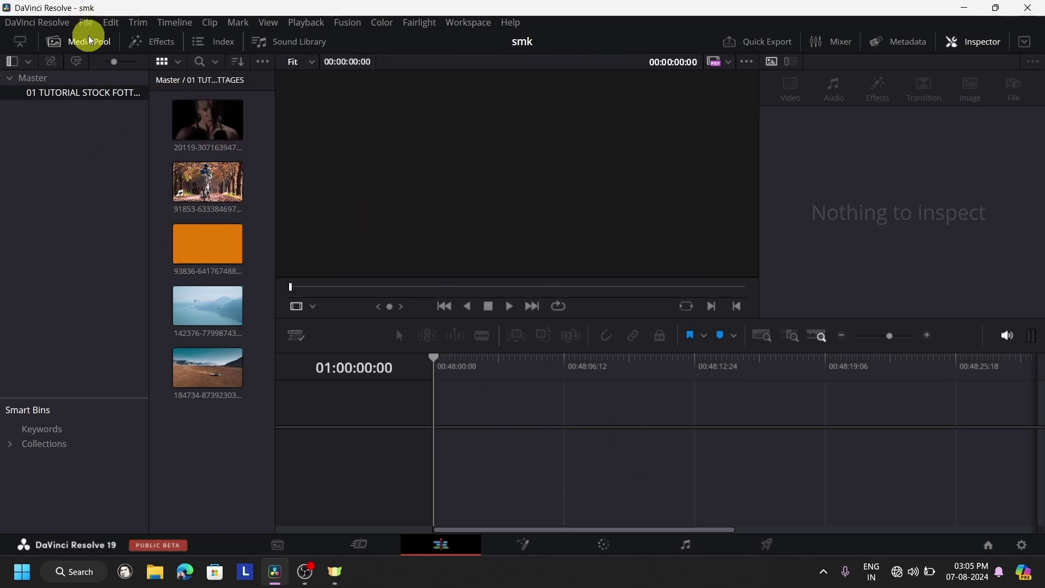
pyautogui.click(278, 545)
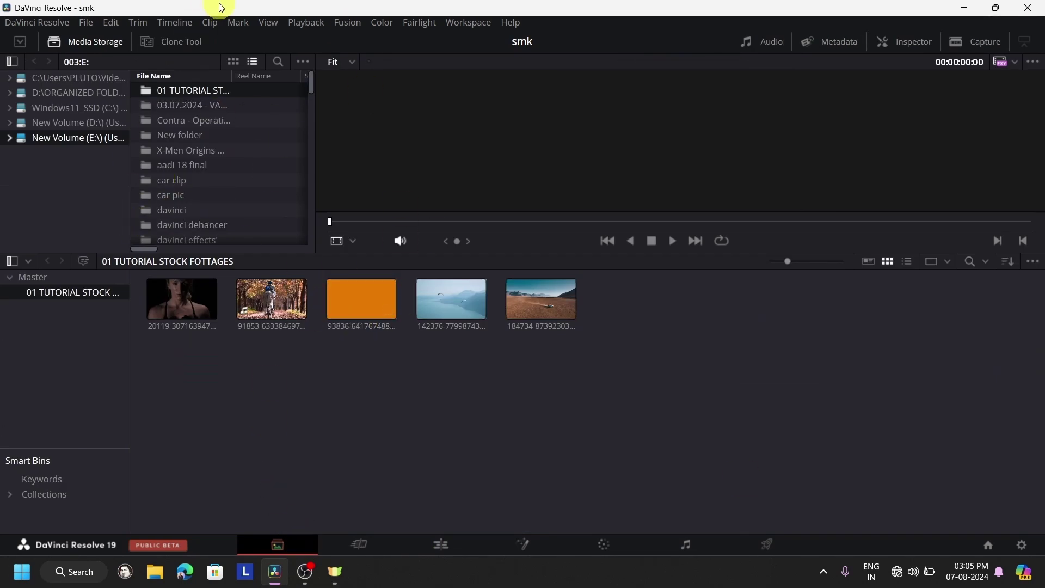
pyautogui.click(232, 61)
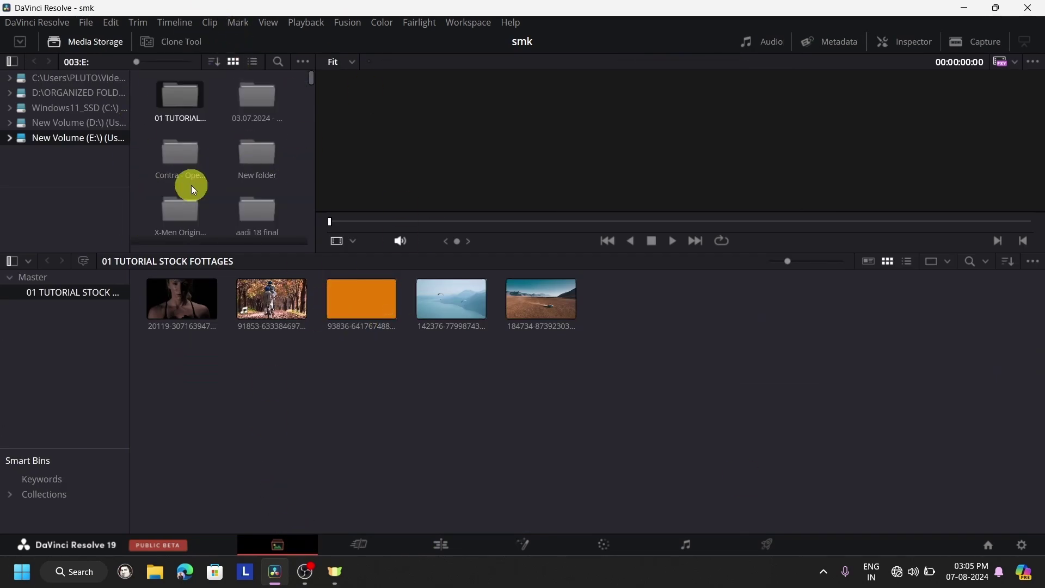
pyautogui.click(253, 62)
pyautogui.click(233, 61)
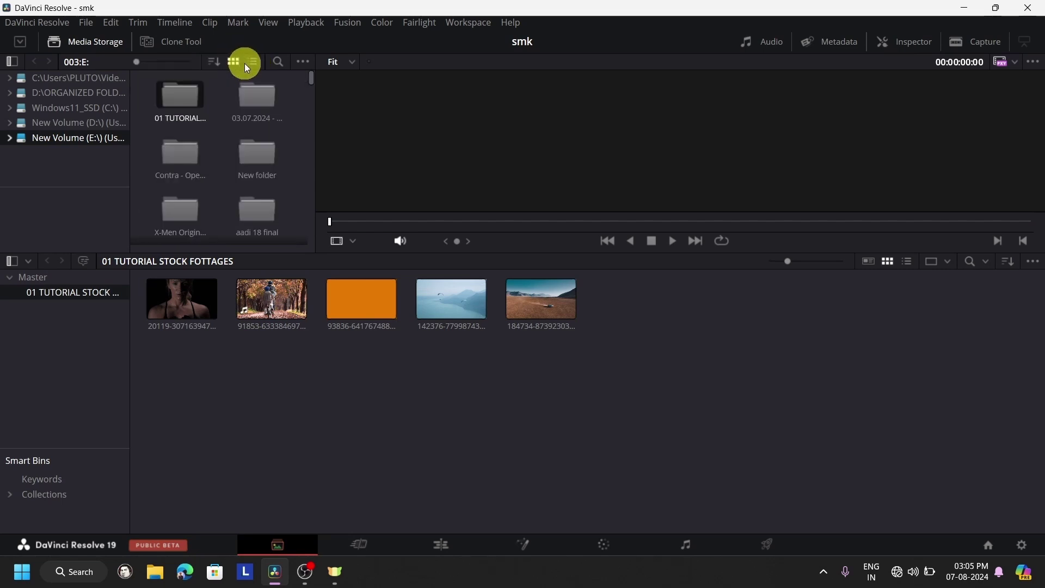
pyautogui.click(253, 62)
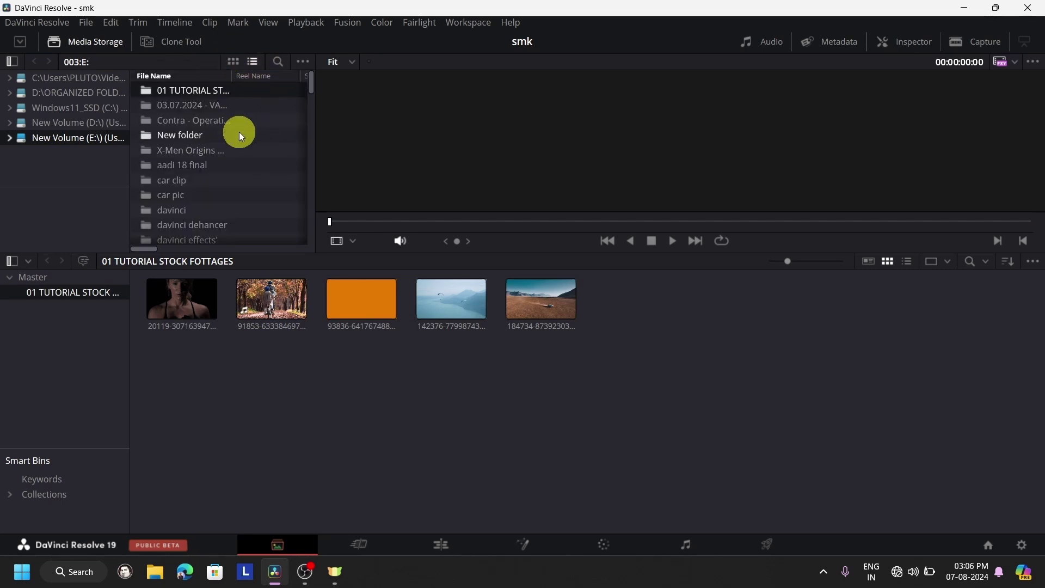
# Return to the Edit page and switch the media pool to List view and back to Thumb view
pyautogui.click(440, 547)
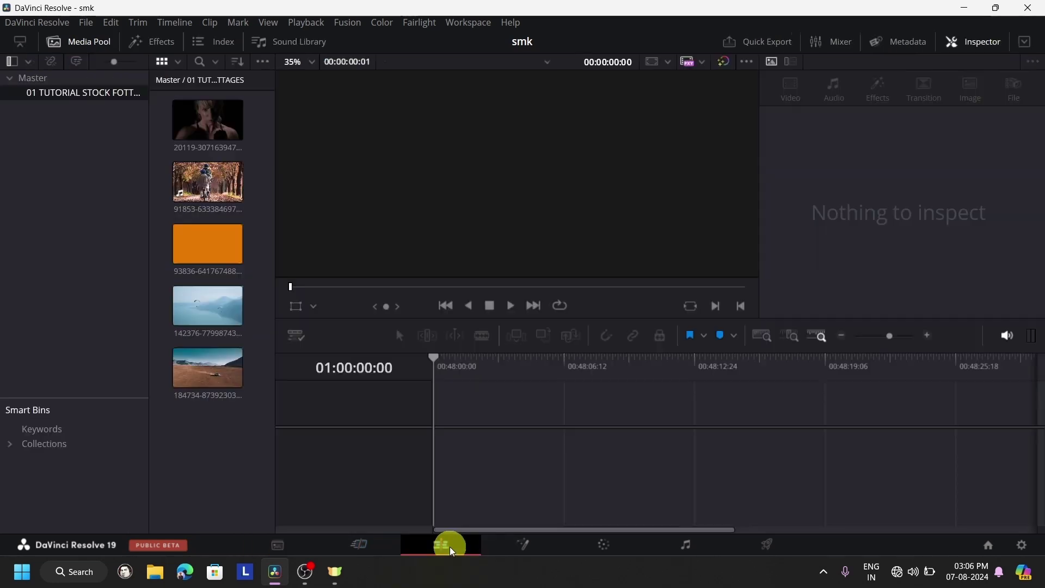
pyautogui.click(179, 62)
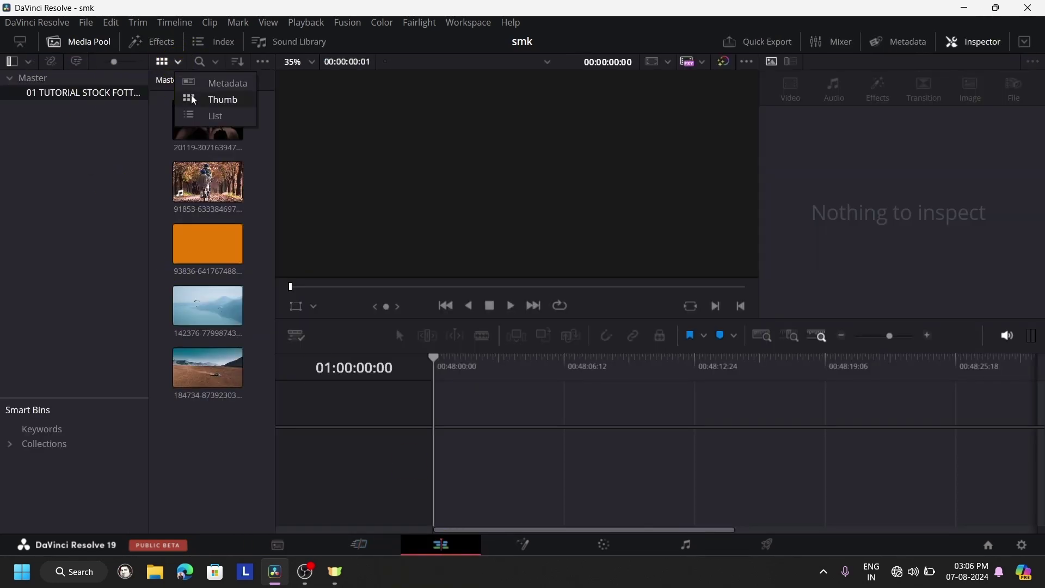
pyautogui.click(193, 98)
pyautogui.click(179, 62)
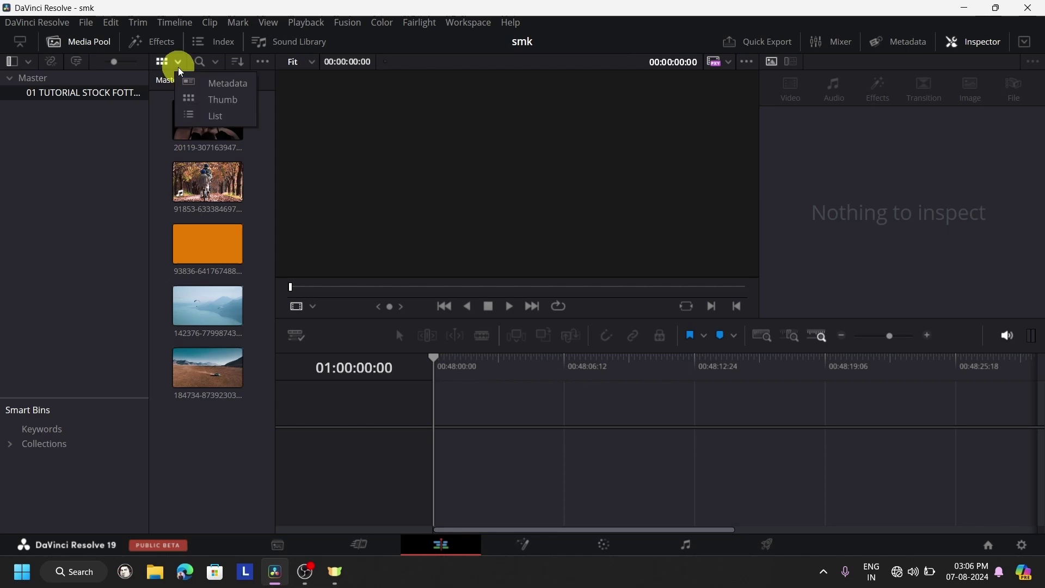
pyautogui.click(201, 117)
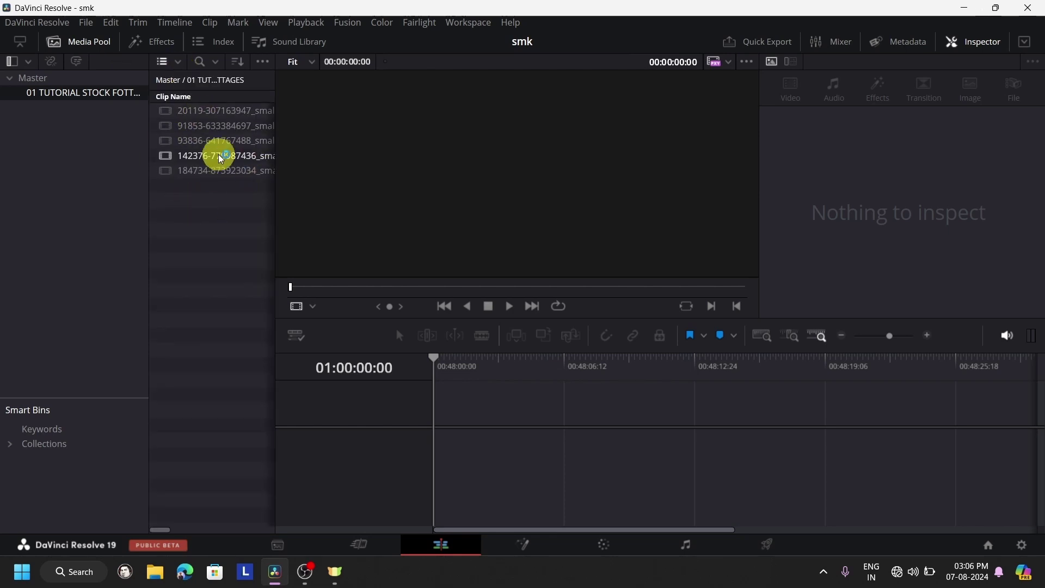
pyautogui.click(180, 62)
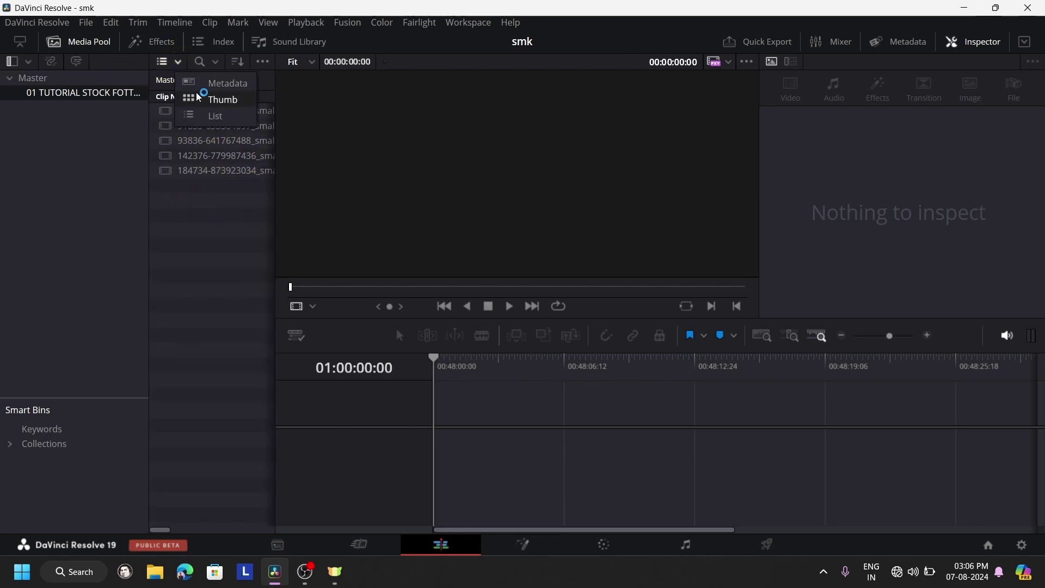
pyautogui.click(218, 100)
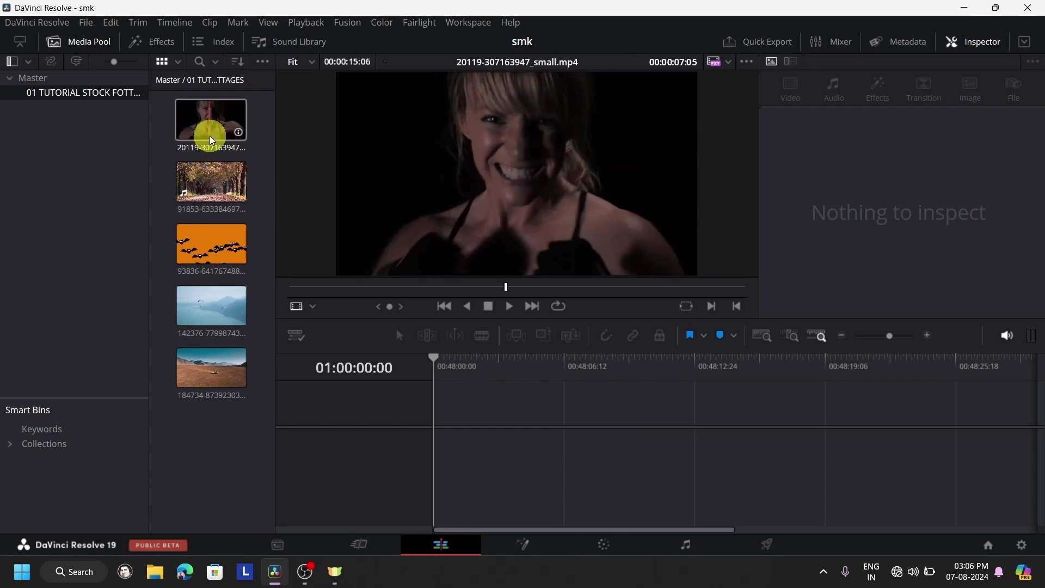
pyautogui.moveTo(210, 136); pyautogui.dragTo(468, 432)
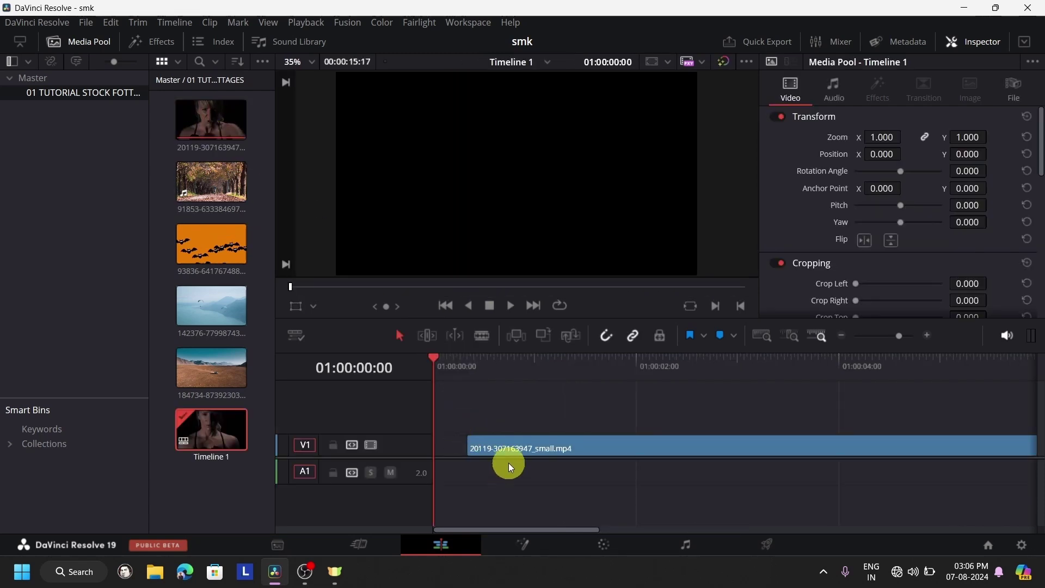
pyautogui.moveTo(543, 447); pyautogui.dragTo(506, 451)
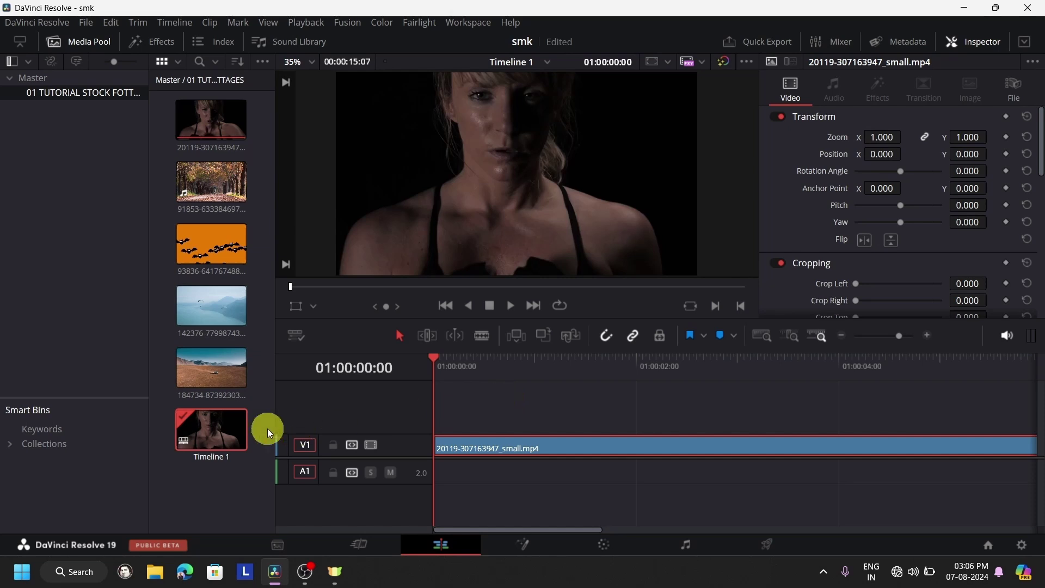
pyautogui.scroll(-1, 508, 409)
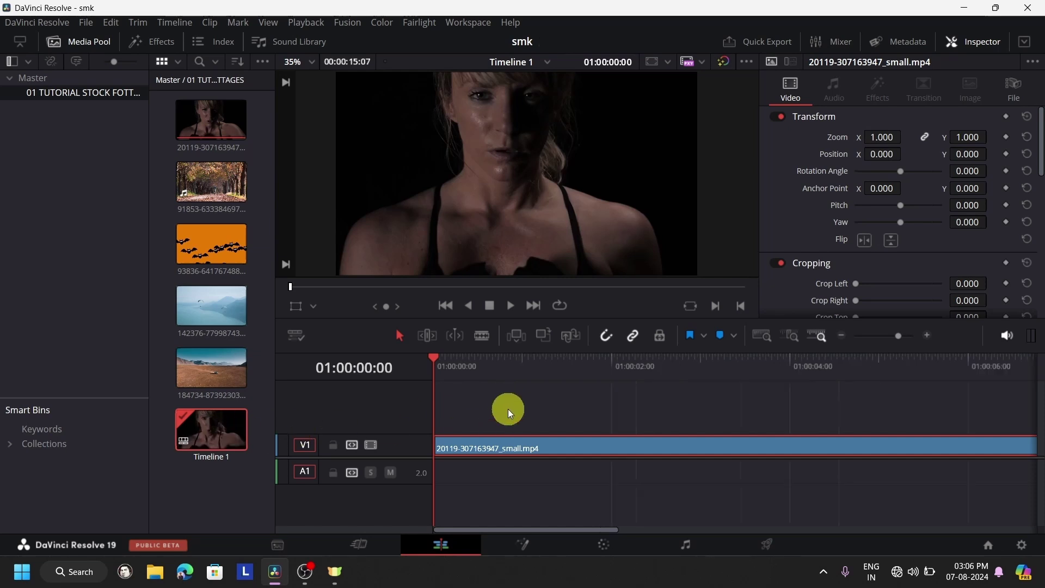
pyautogui.scroll(-4, 508, 409)
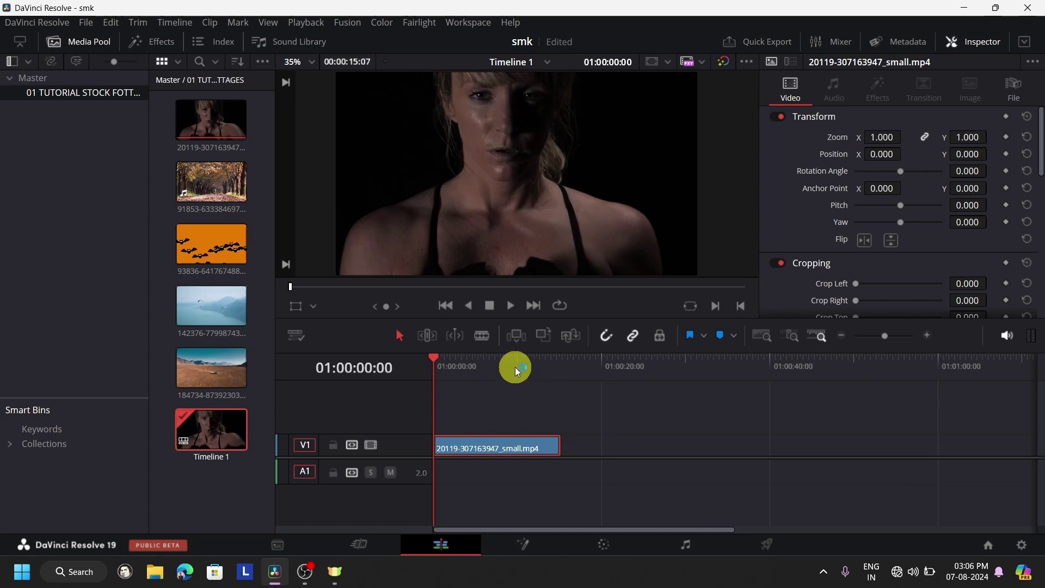
pyautogui.moveTo(514, 367); pyautogui.dragTo(477, 374)
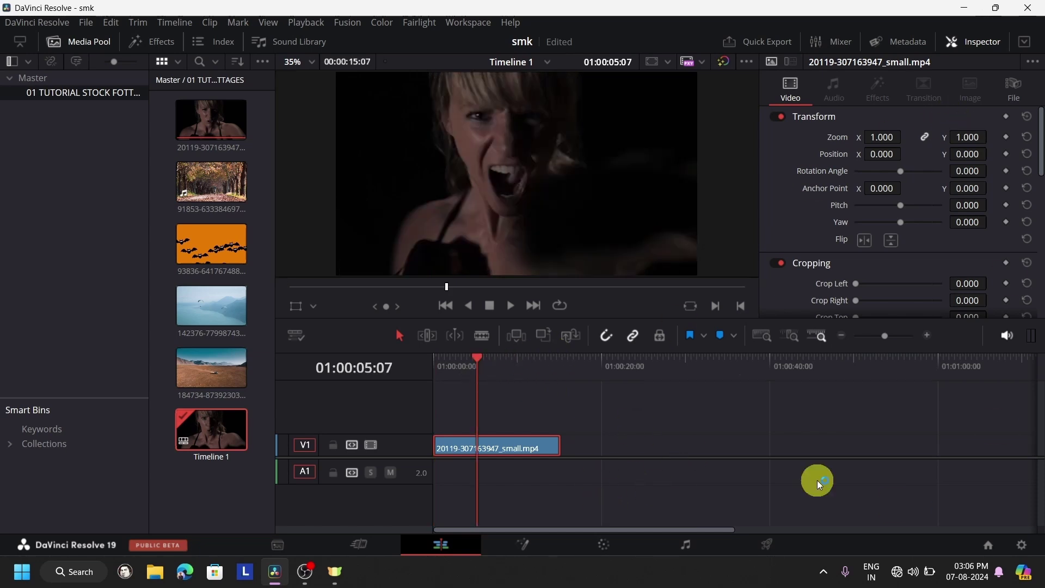
pyautogui.moveTo(856, 136); pyautogui.dragTo(583, 380)
pyautogui.click(479, 360)
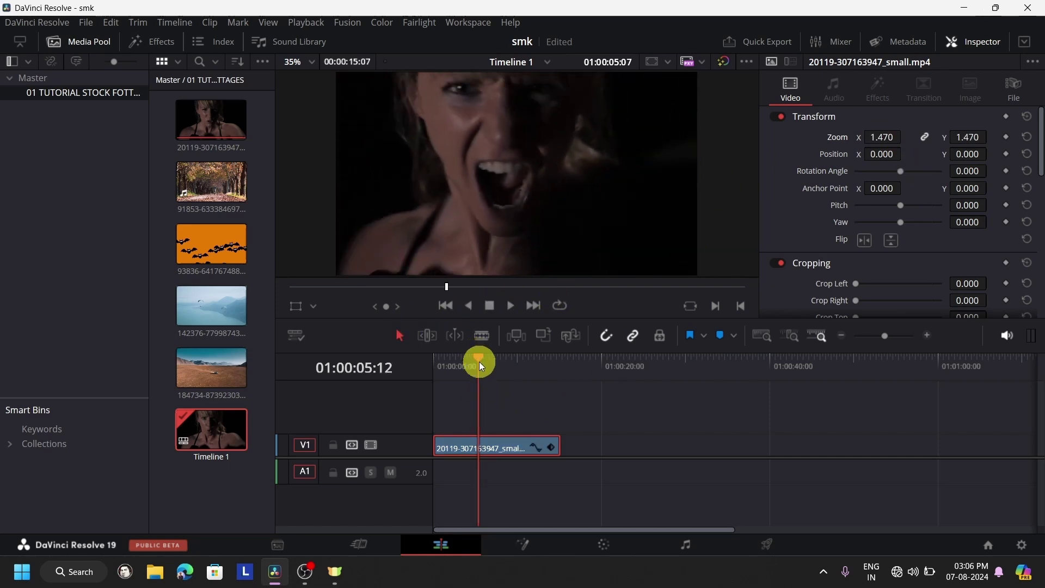
pyautogui.click(445, 305)
pyautogui.click(509, 305)
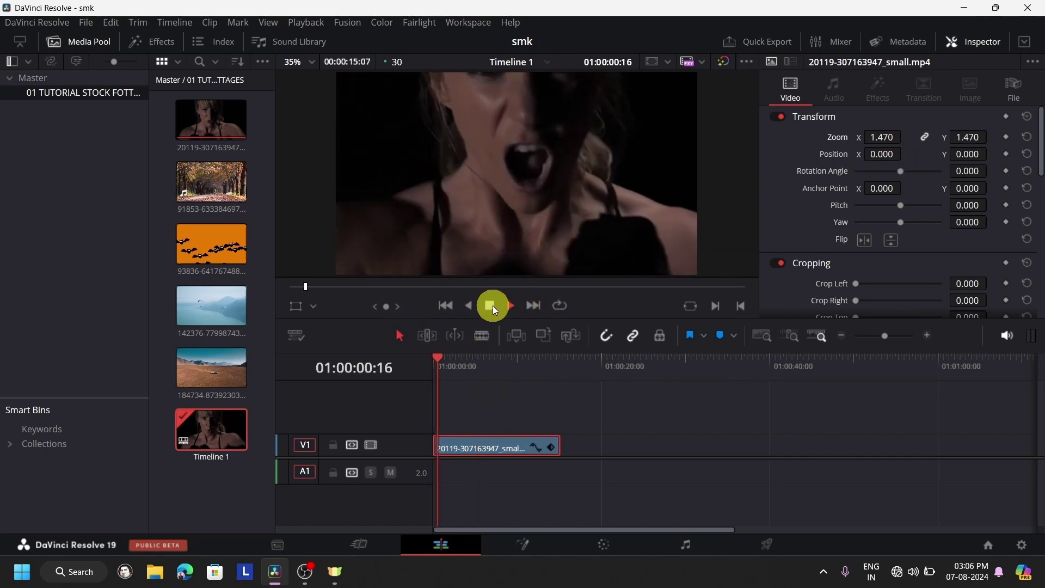
pyautogui.click(492, 306)
pyautogui.moveTo(444, 383); pyautogui.dragTo(238, 459)
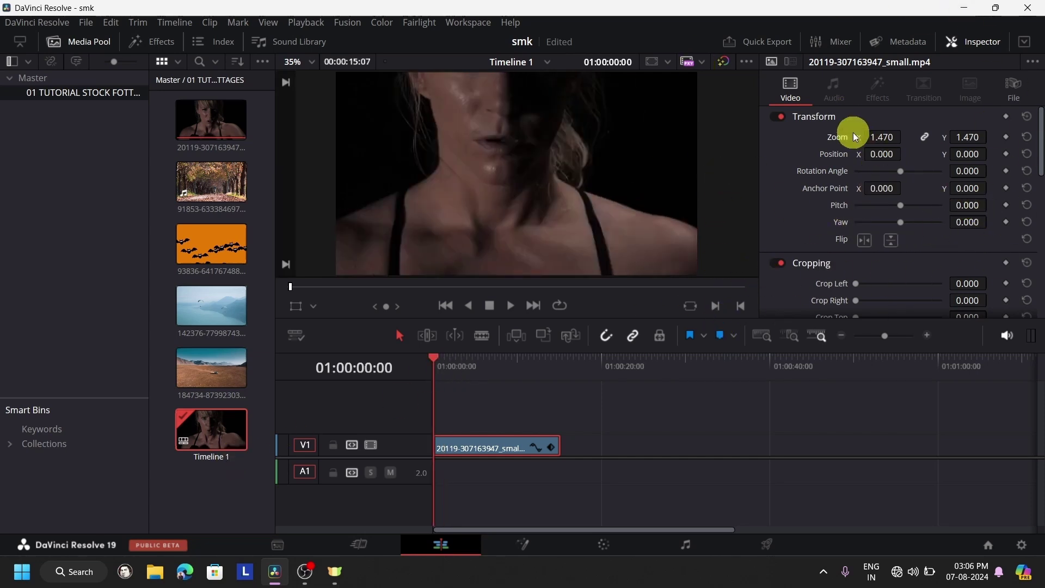
pyautogui.doubleClick(833, 138)
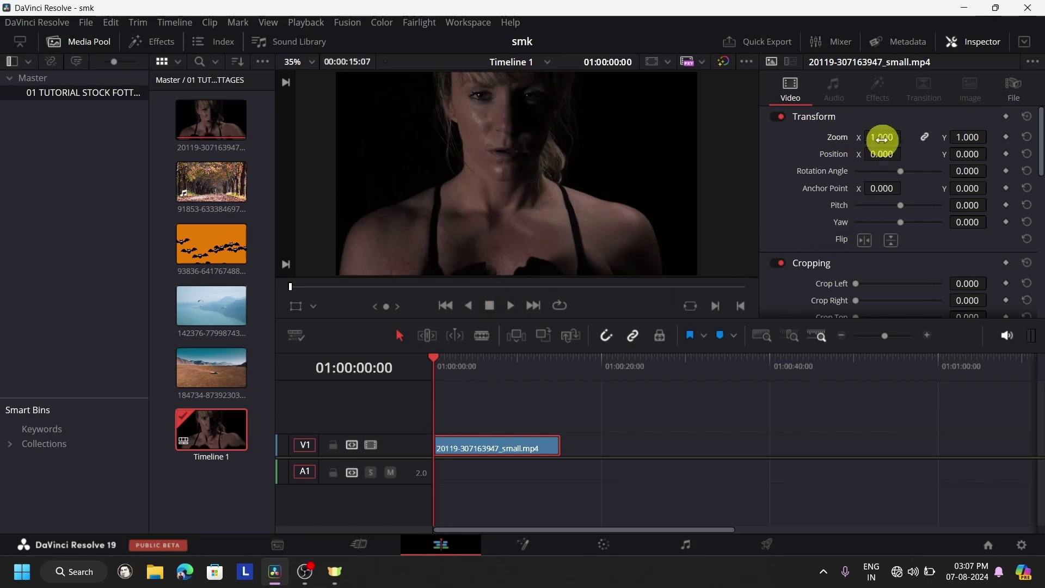
pyautogui.click(1006, 137)
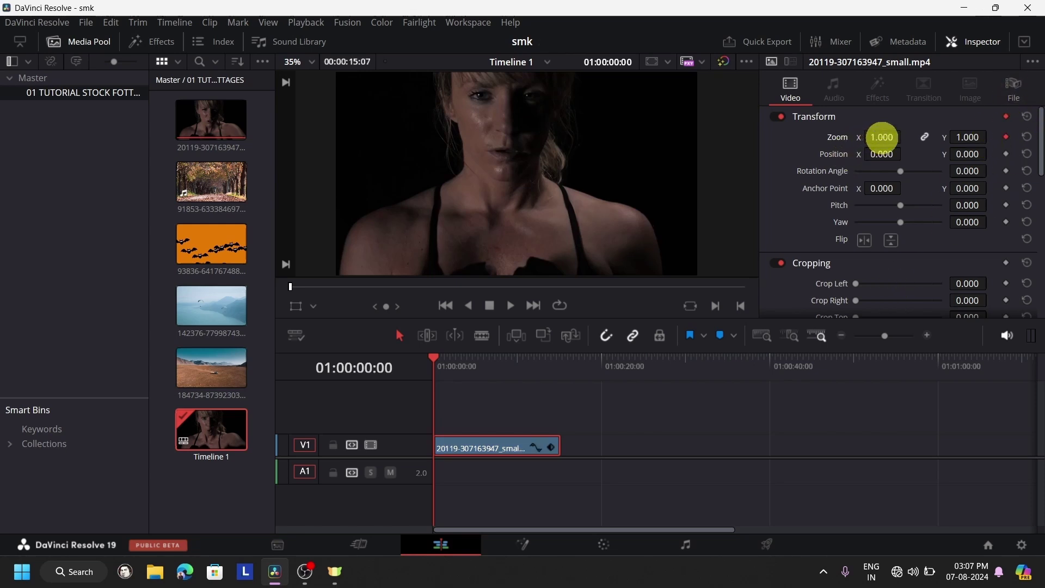
pyautogui.moveTo(880, 136); pyautogui.dragTo(516, 351)
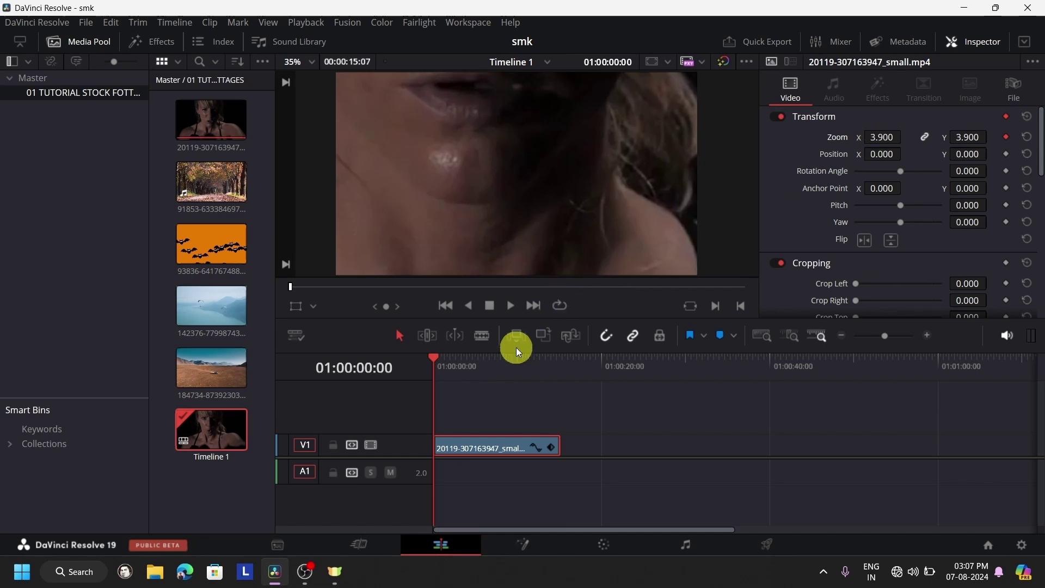
pyautogui.click(466, 360)
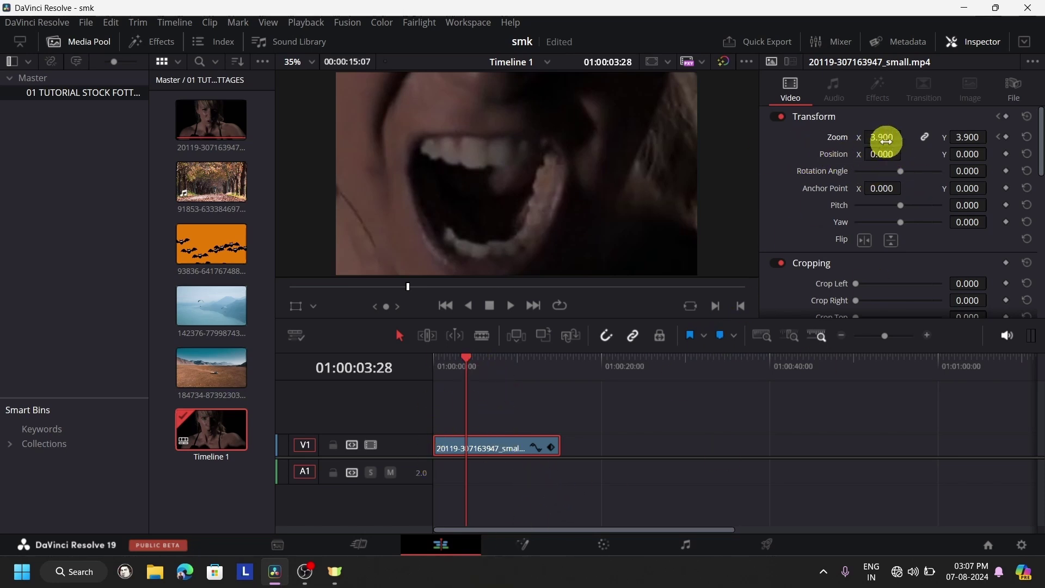
pyautogui.moveTo(881, 138); pyautogui.dragTo(701, 137)
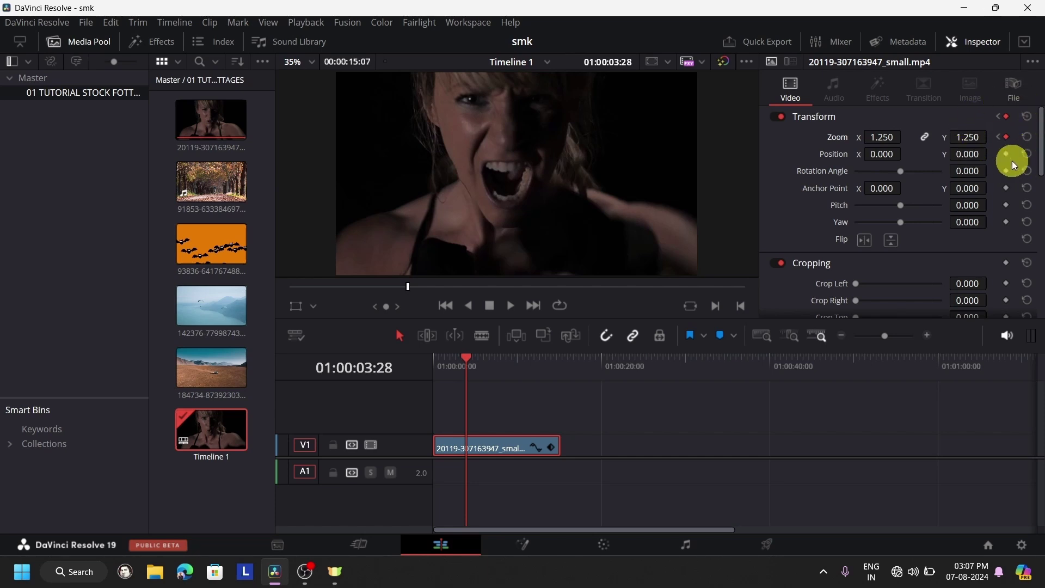
# Play the zoom-out animation of the first clip twice from the start of the timeline
pyautogui.moveTo(461, 359); pyautogui.dragTo(469, 360)
pyautogui.click(438, 308)
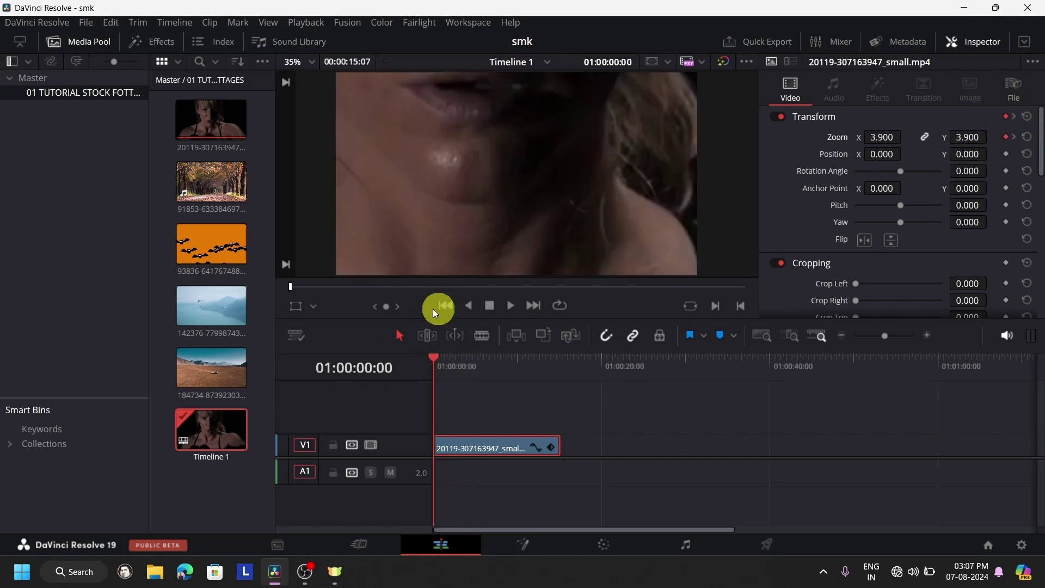
pyautogui.click(502, 308)
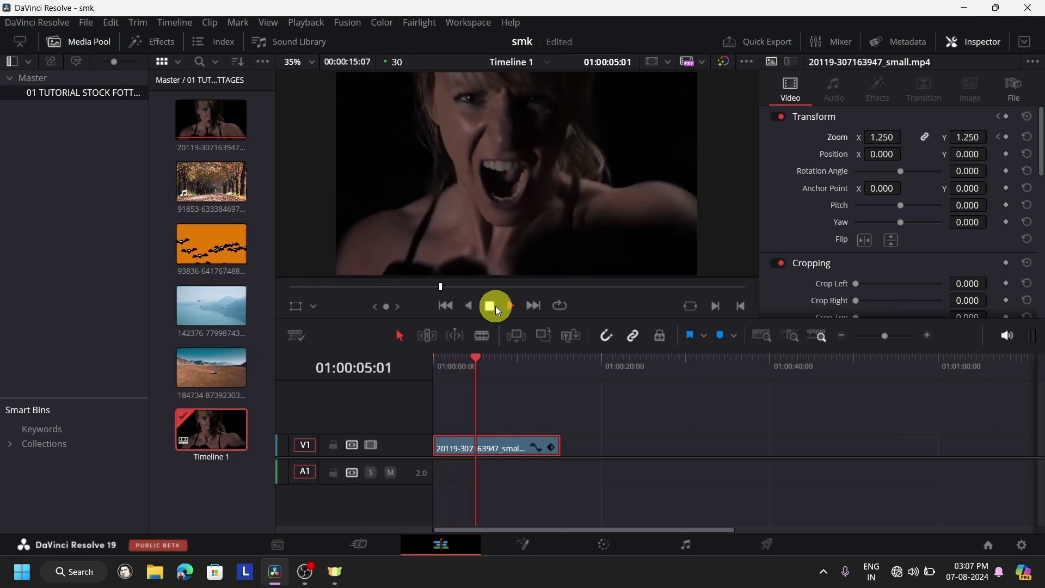
pyautogui.click(493, 306)
pyautogui.moveTo(477, 371); pyautogui.dragTo(368, 381)
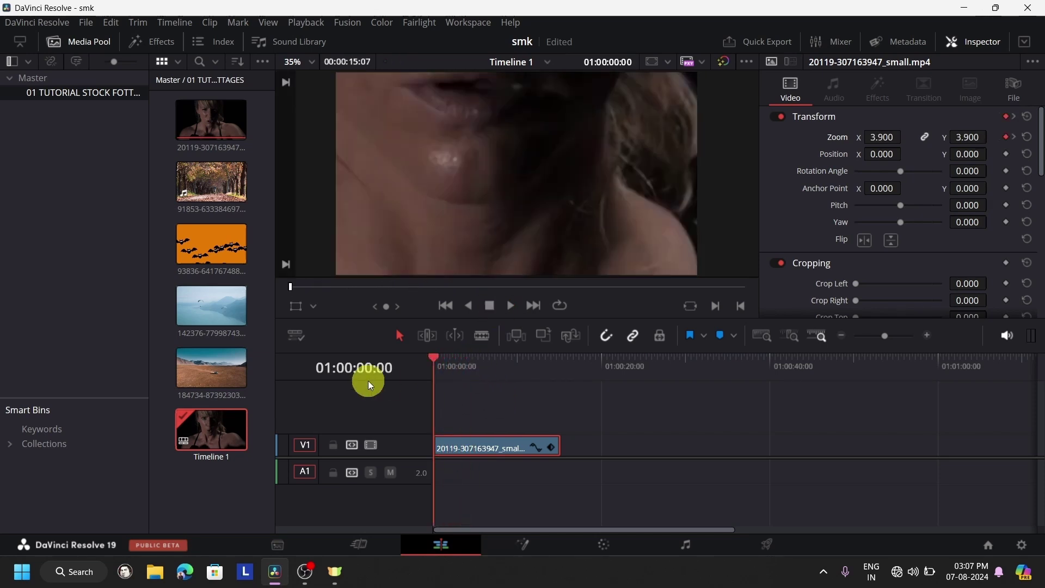
pyautogui.click(519, 310)
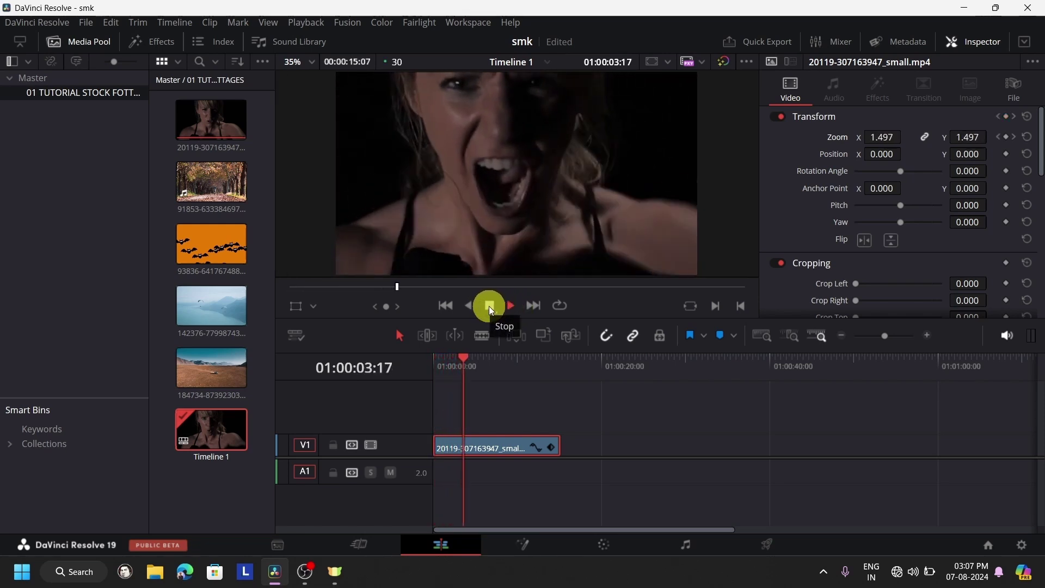
pyautogui.click(488, 306)
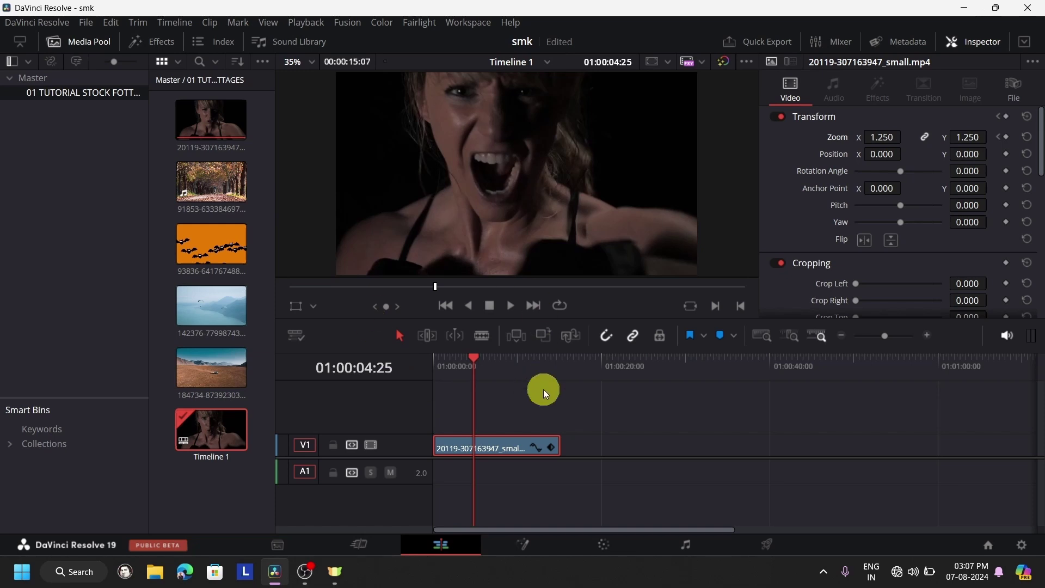
pyautogui.click(545, 362)
pyautogui.click(218, 245)
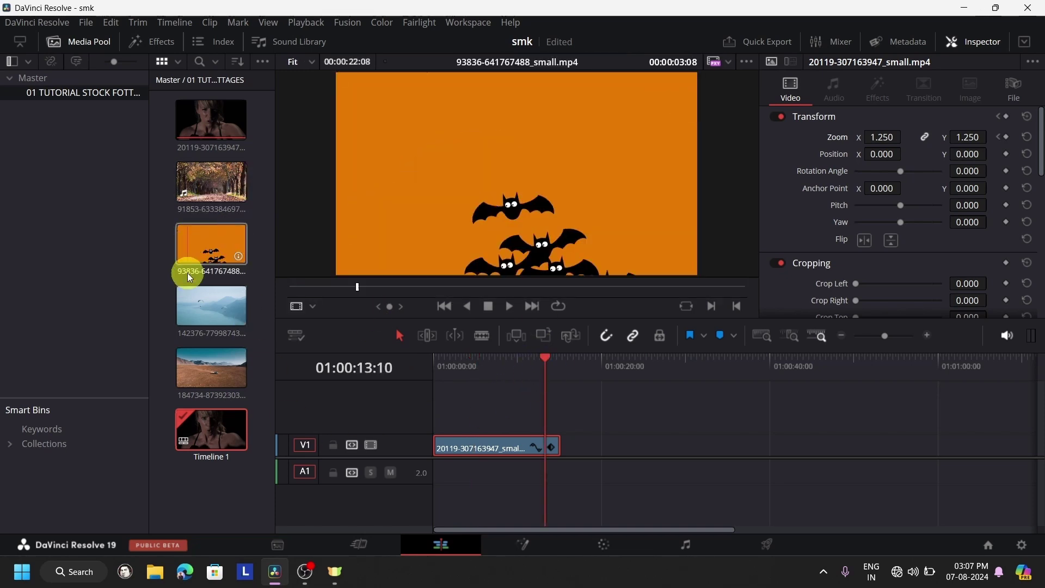
pyautogui.click(200, 187)
pyautogui.moveTo(200, 187); pyautogui.dragTo(531, 464)
pyautogui.moveTo(608, 452); pyautogui.dragTo(599, 449)
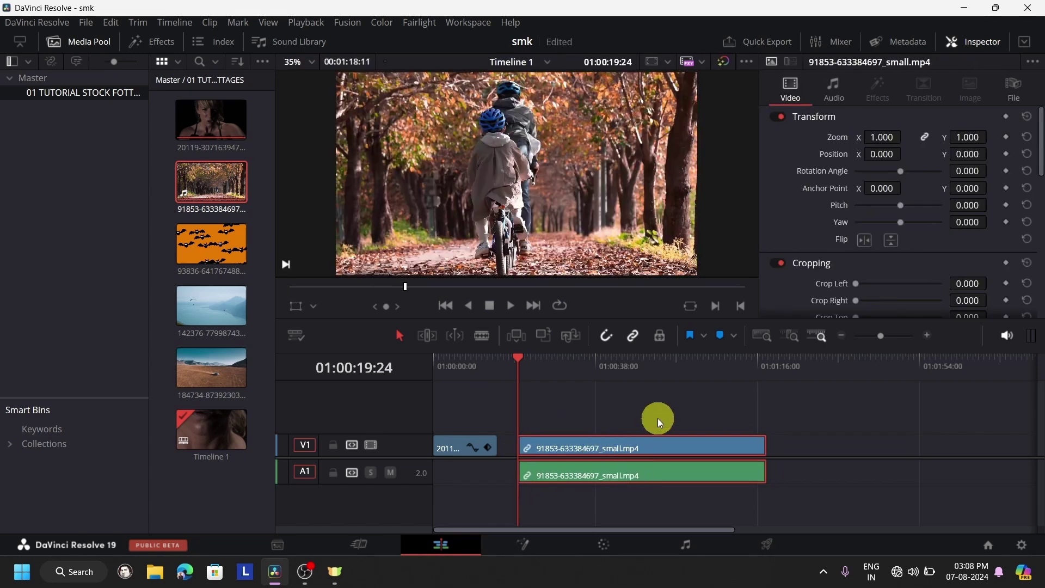
pyautogui.scroll(6, 657, 418)
pyautogui.scroll(-6, 658, 418)
pyautogui.scroll(3, 658, 418)
pyautogui.scroll(-5, 657, 418)
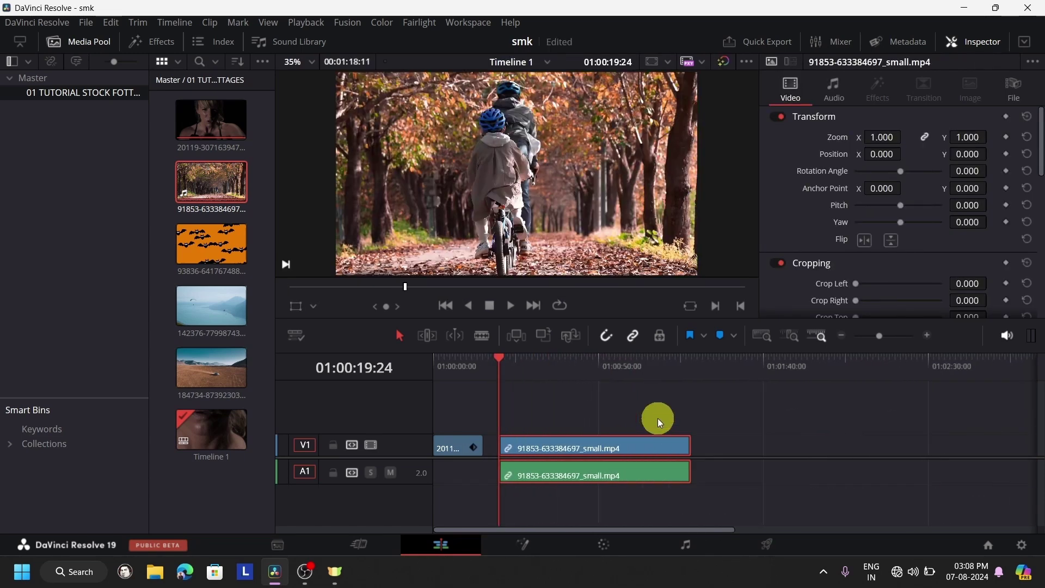
pyautogui.scroll(2, 654, 415)
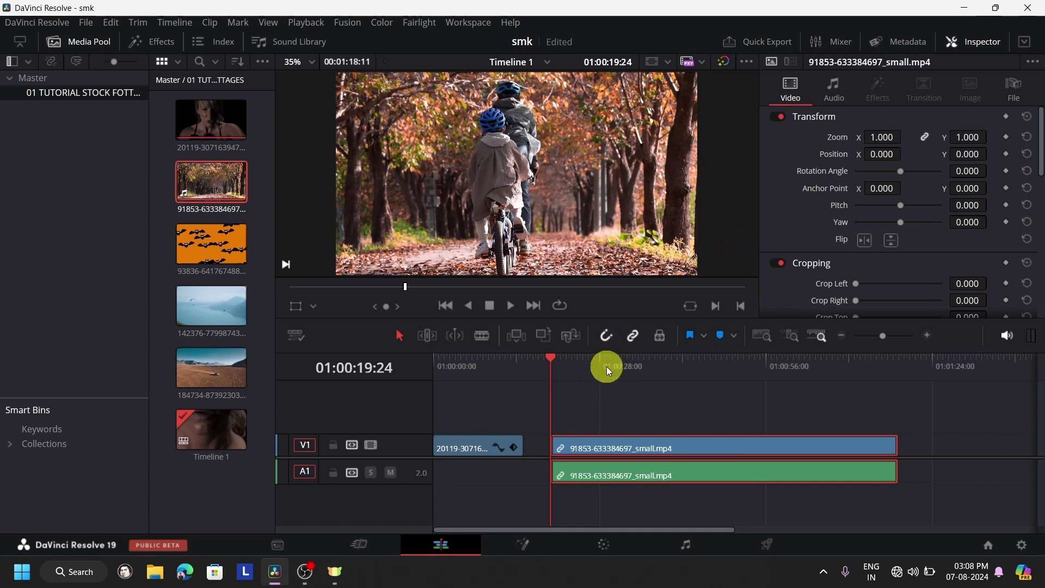
pyautogui.click(1006, 138)
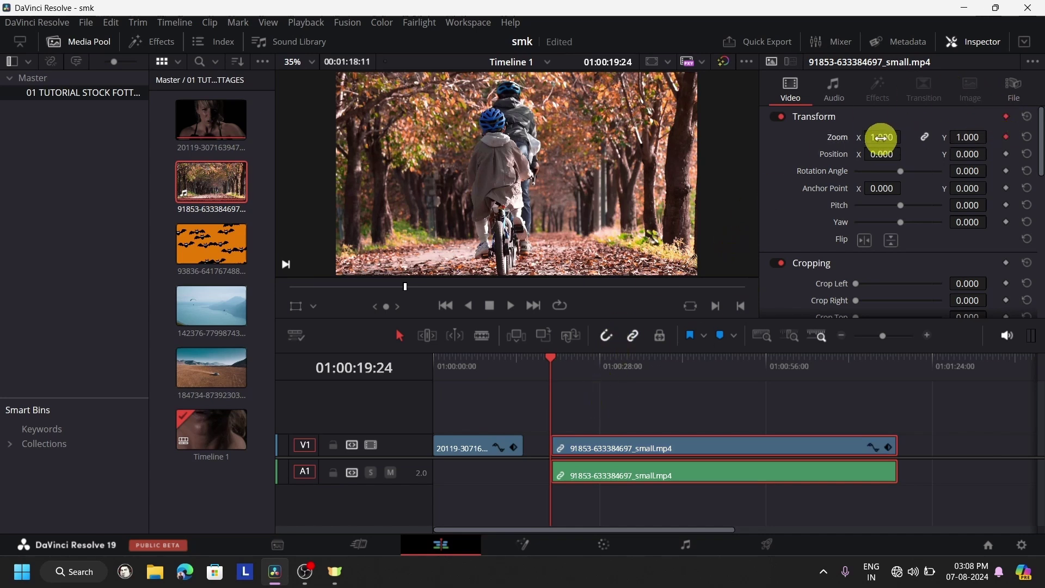
pyautogui.moveTo(882, 137); pyautogui.dragTo(996, 137)
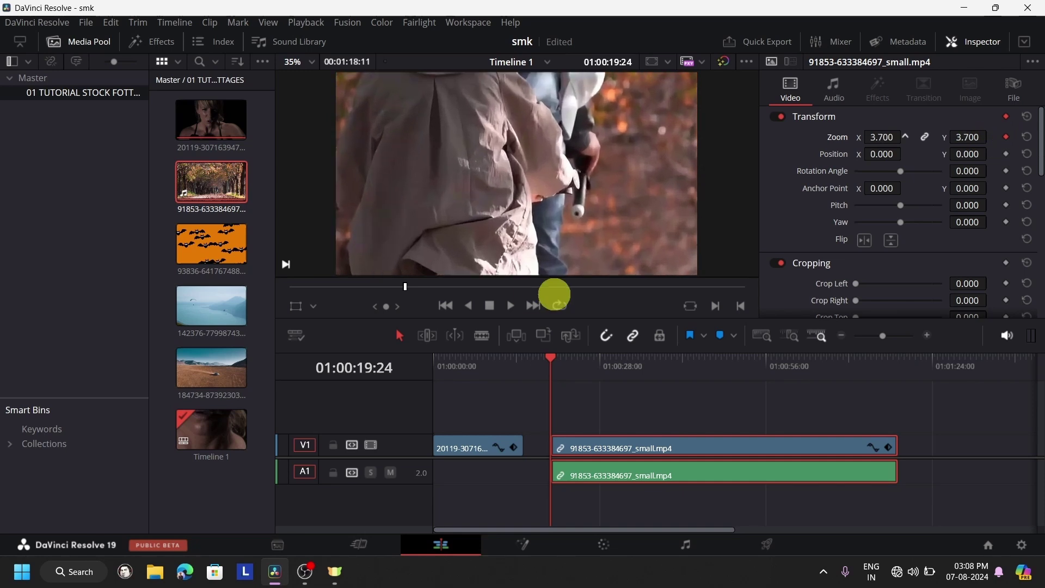
pyautogui.moveTo(555, 293); pyautogui.dragTo(584, 294)
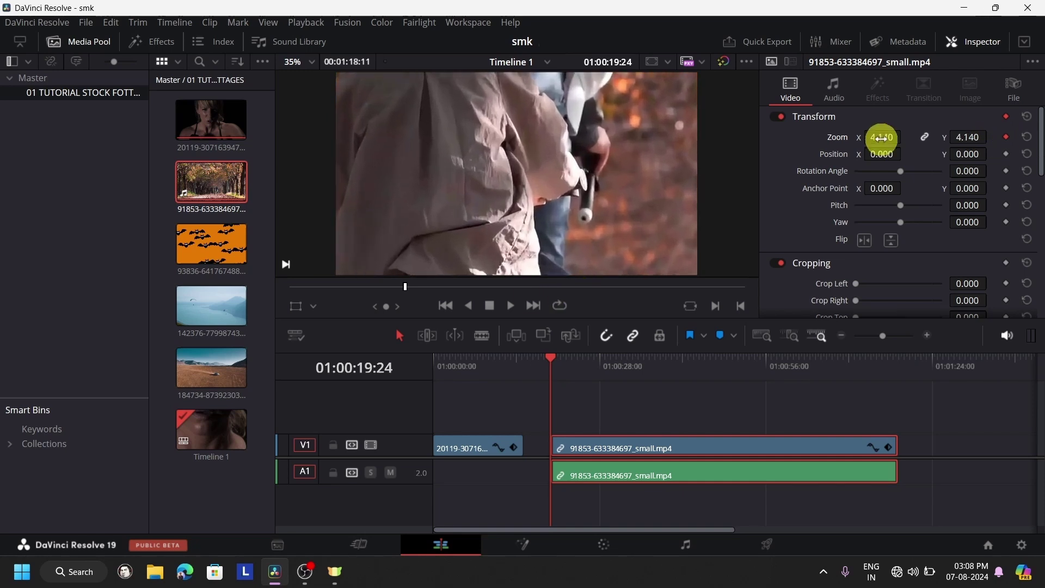
pyautogui.press('Right')
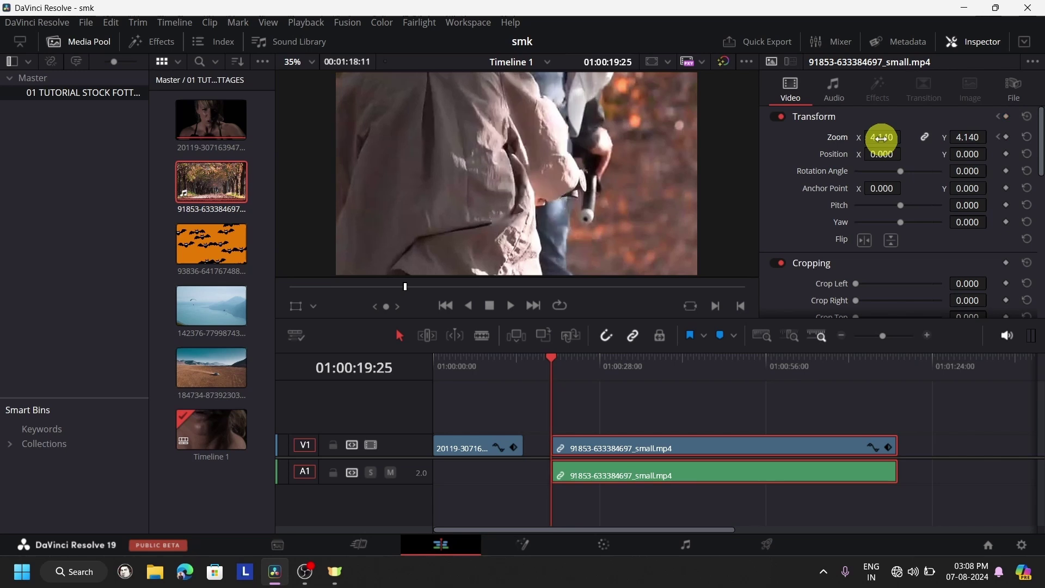
pyautogui.press('Right')
pyautogui.press('Right')
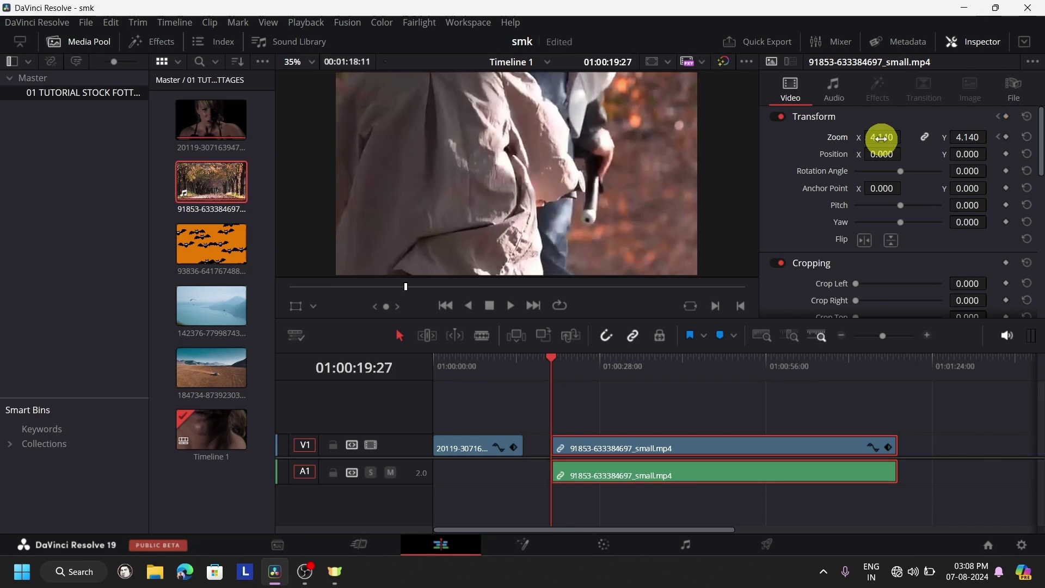
pyautogui.press('Right')
pyautogui.press('Right')
pyautogui.press('Right')
pyautogui.press('Right')
pyautogui.press('Right')
pyautogui.press('Right')
pyautogui.press('Right')
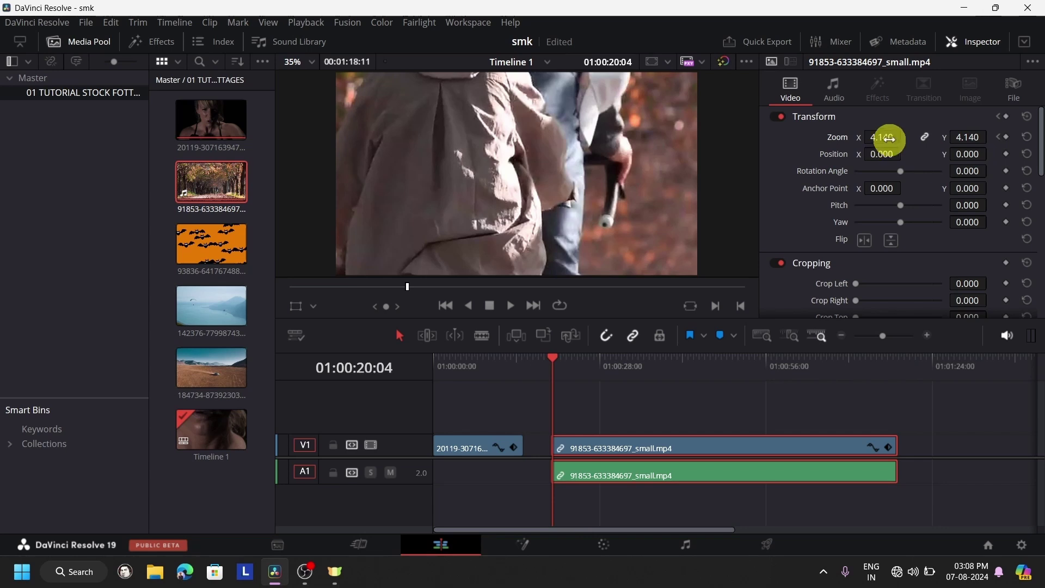
pyautogui.moveTo(890, 138); pyautogui.dragTo(685, 168)
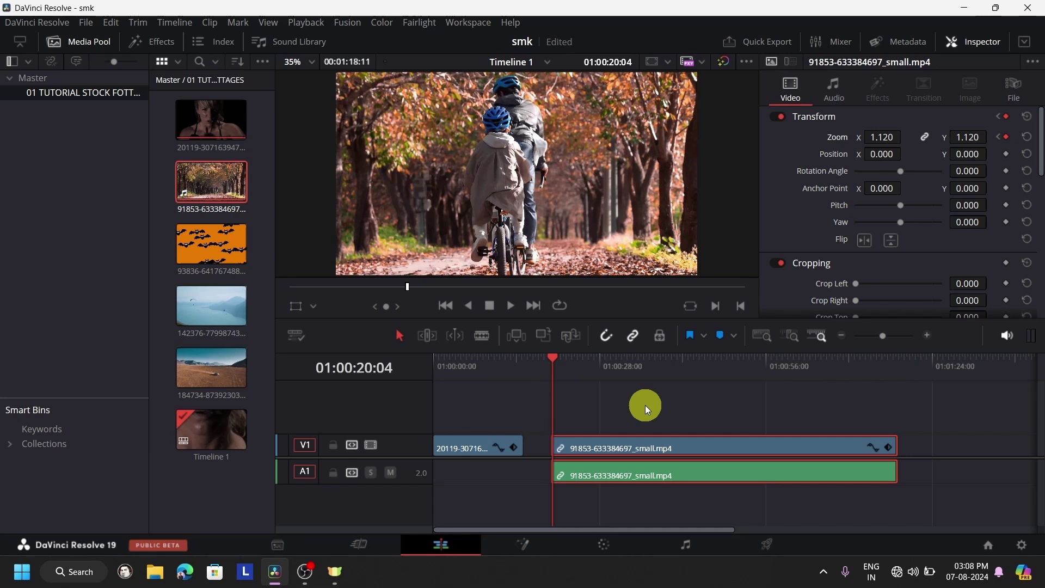
pyautogui.scroll(10, 644, 404)
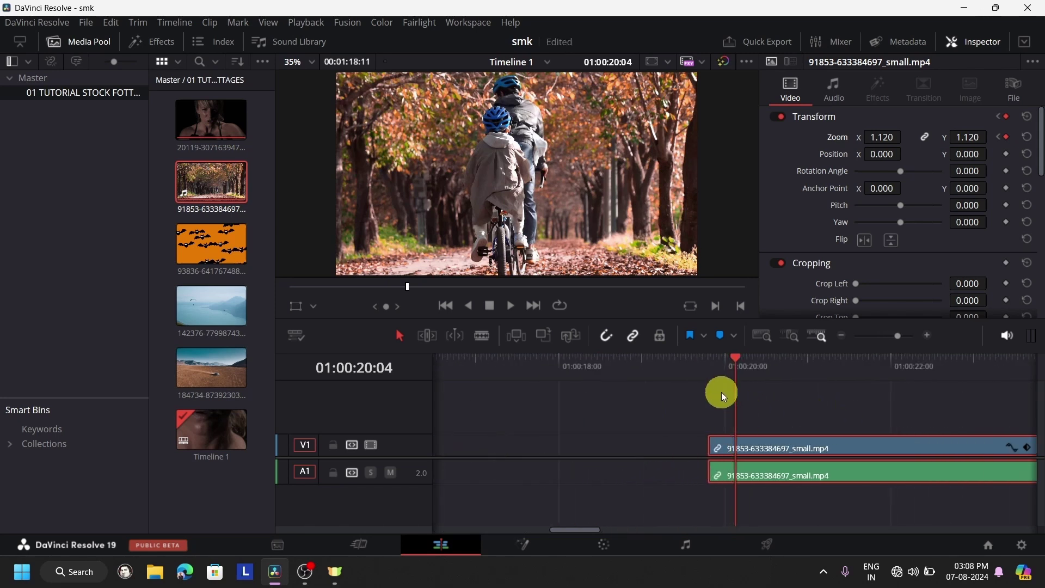
pyautogui.click(709, 369)
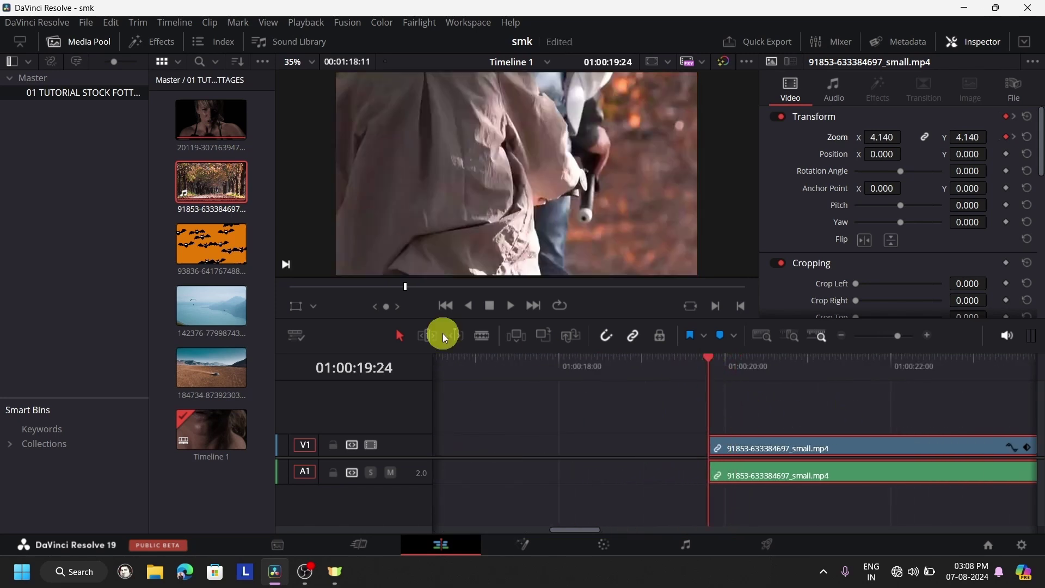
pyautogui.click(510, 307)
pyautogui.click(491, 305)
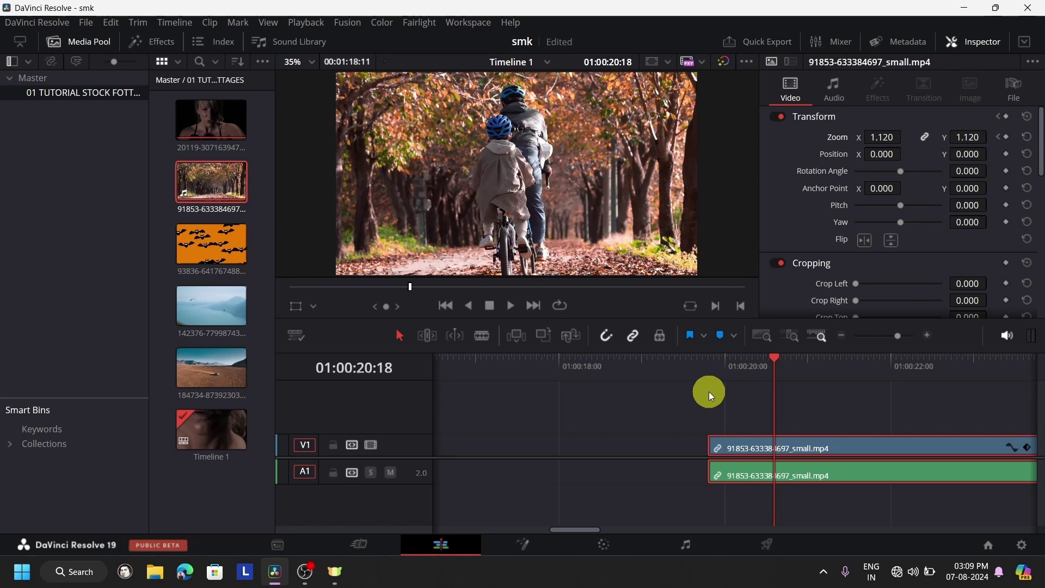
pyautogui.click(709, 363)
pyautogui.click(509, 306)
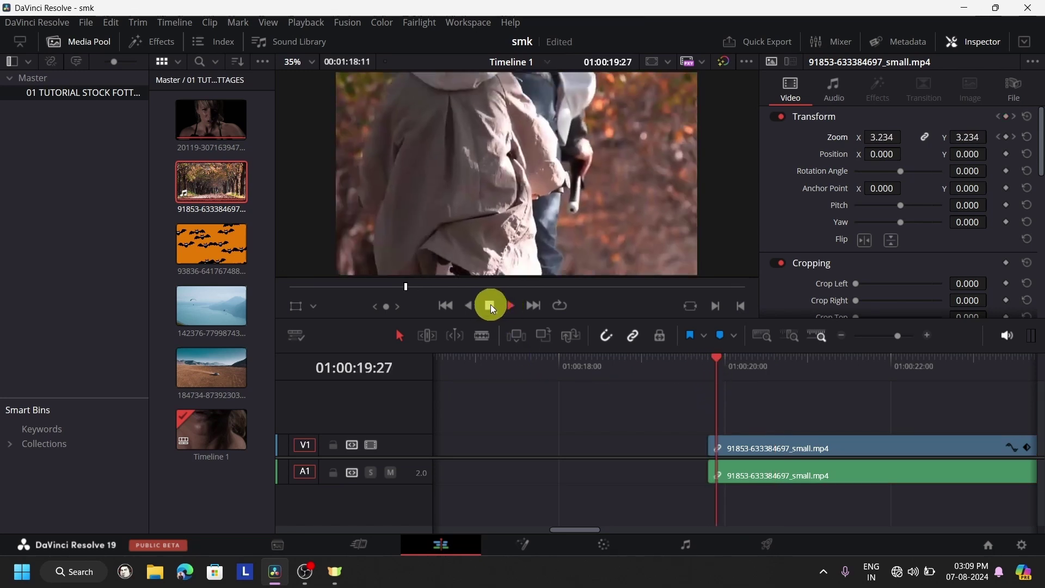
pyautogui.click(490, 304)
pyautogui.click(714, 369)
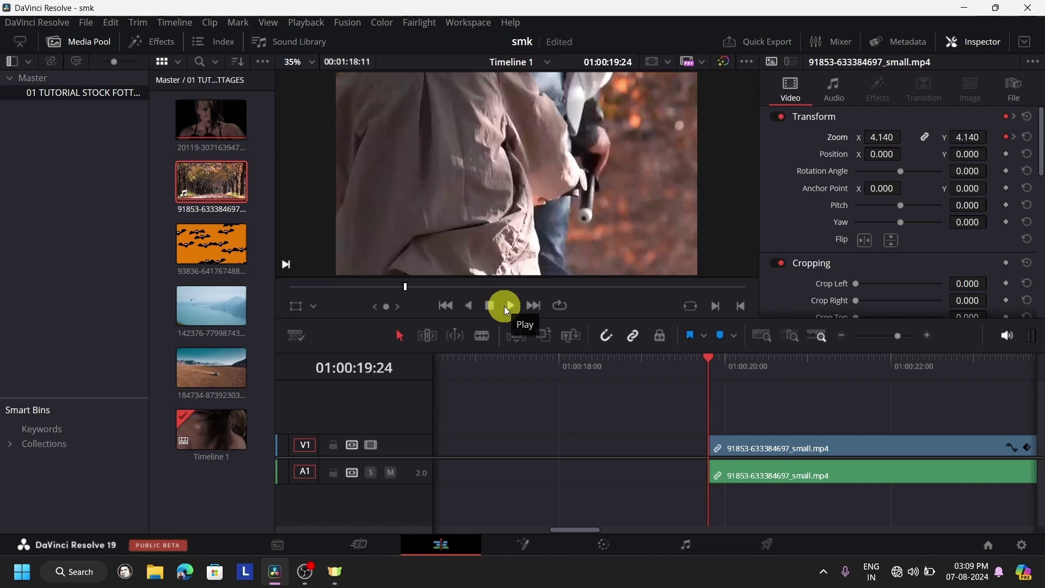
pyautogui.click(508, 307)
pyautogui.click(488, 306)
pyautogui.scroll(-2, 701, 423)
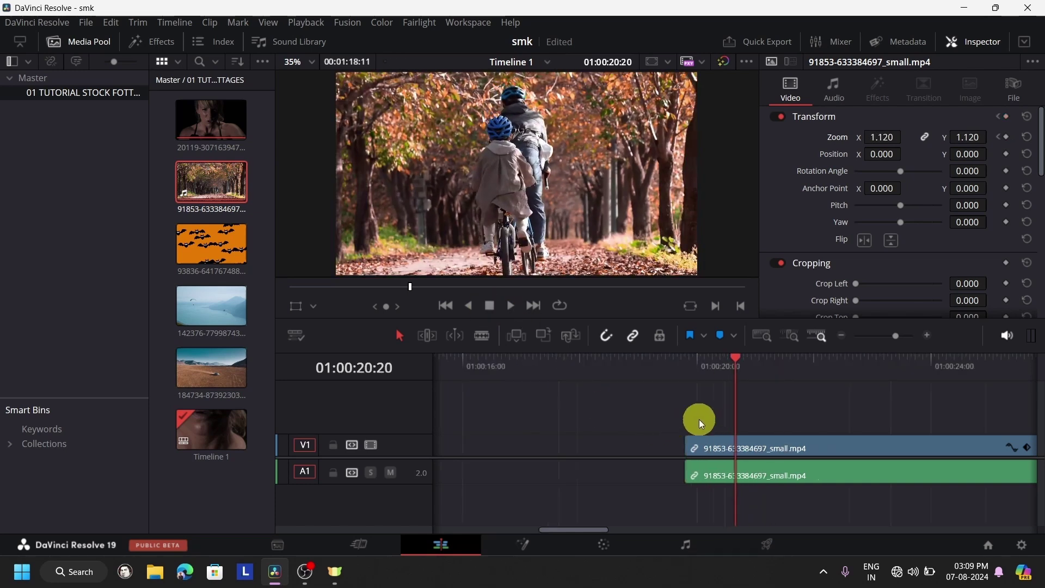
pyautogui.scroll(-3, 699, 419)
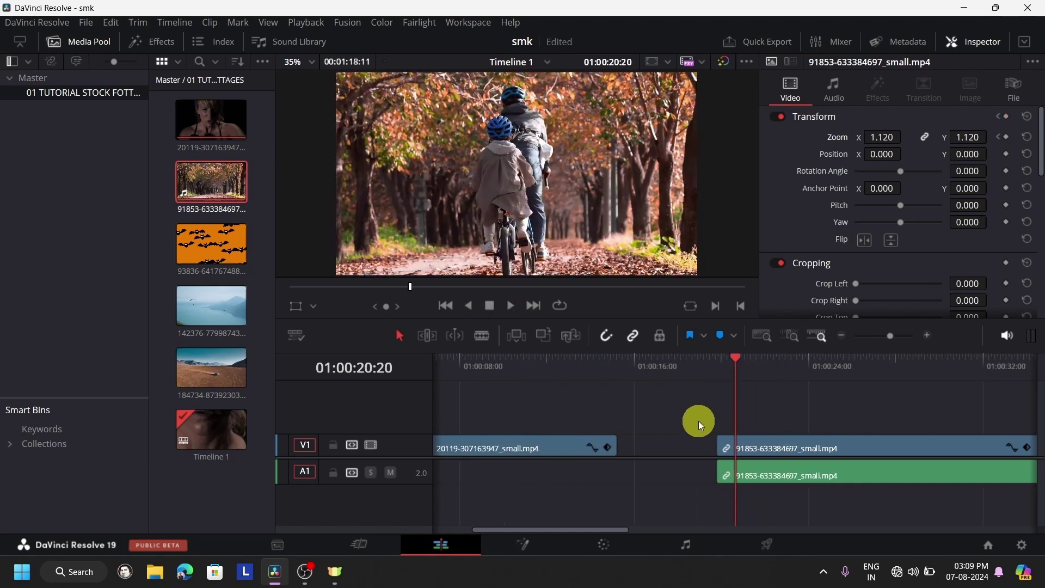
pyautogui.click(719, 370)
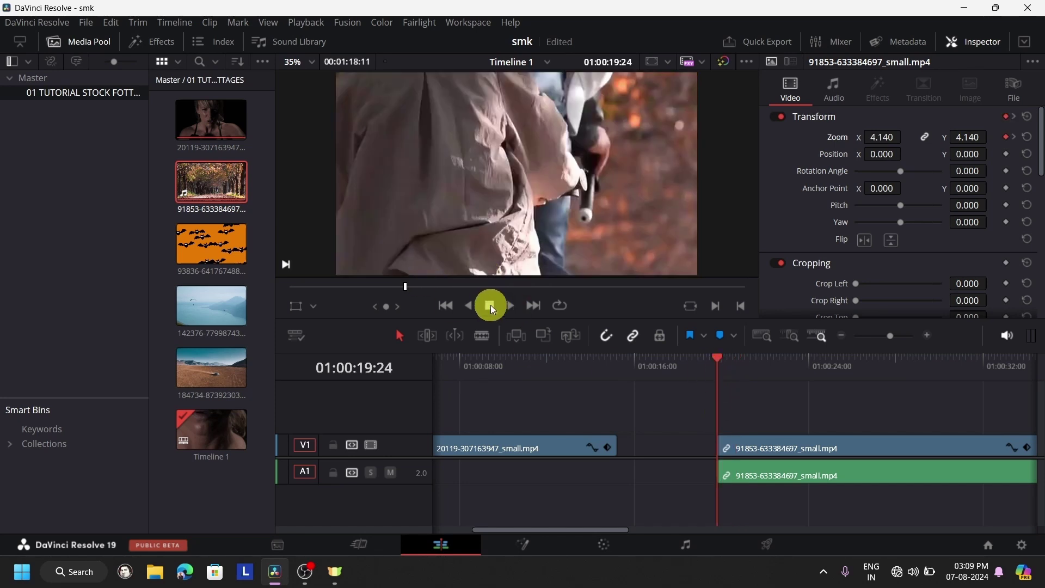
pyautogui.click(509, 305)
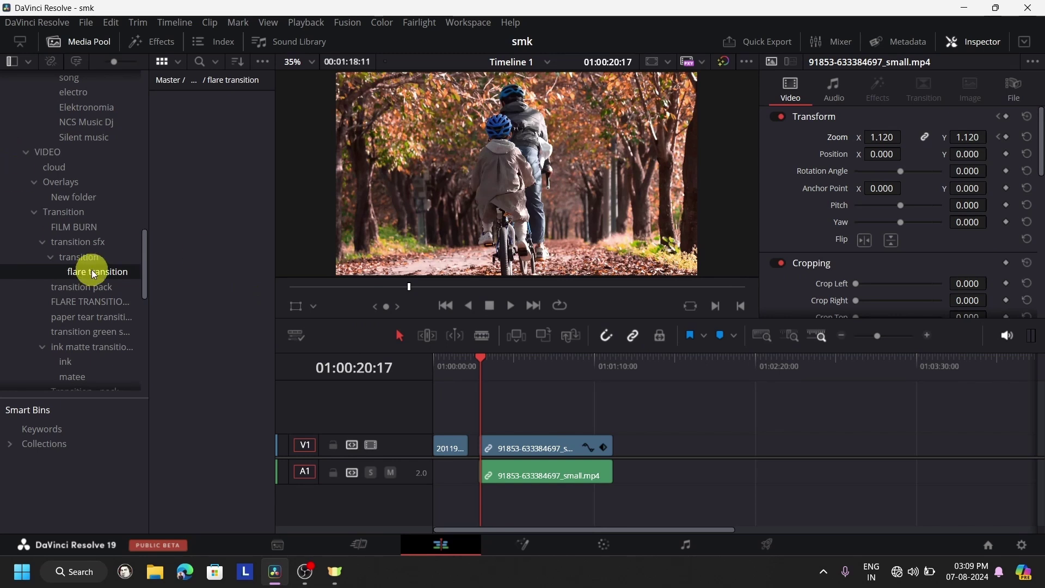
pyautogui.click(106, 211)
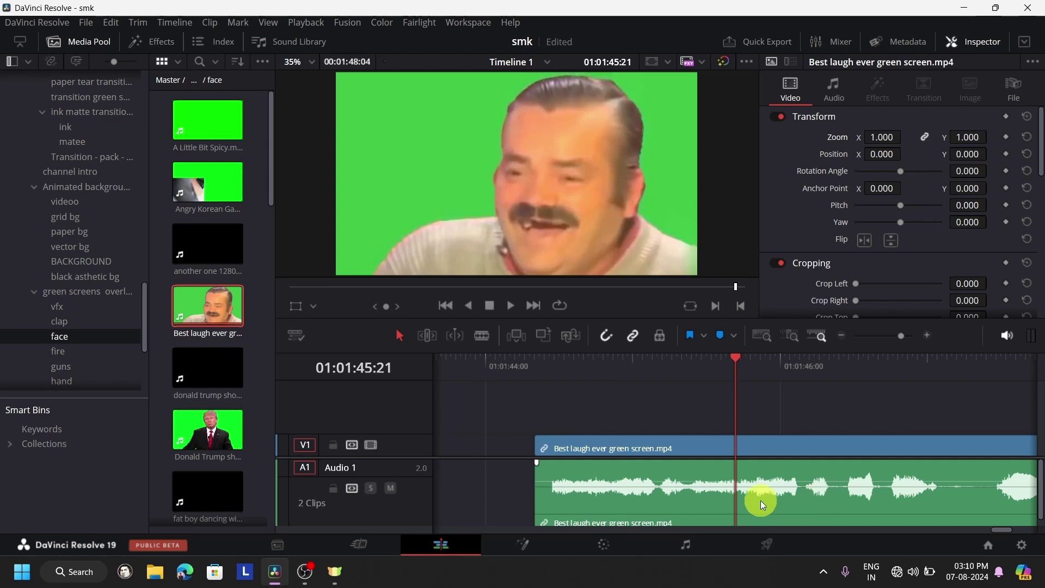
# Set the audio volume of Best laugh ever green screen.mp4 to 2.20
pyautogui.click(723, 507)
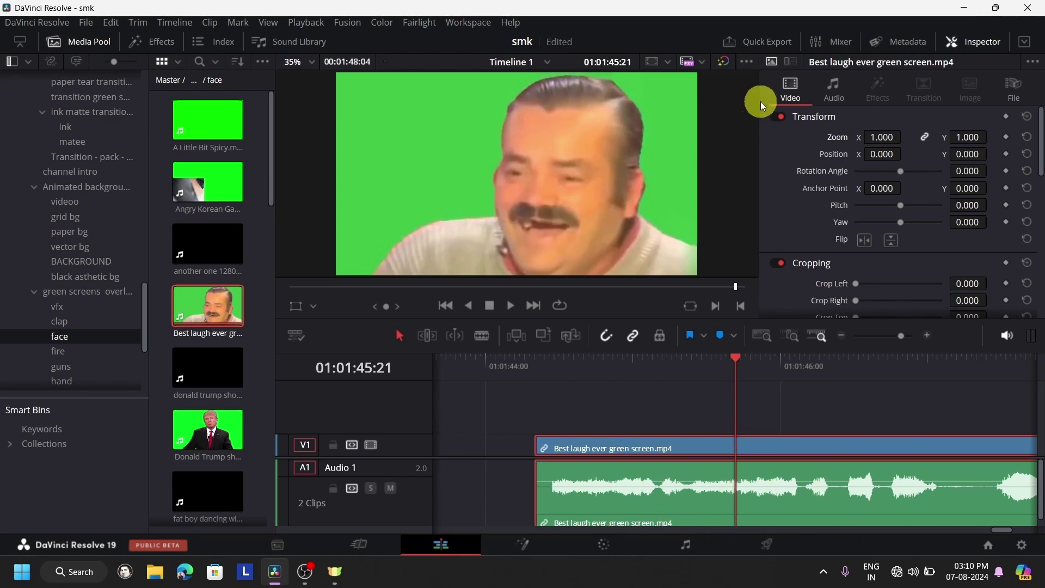
pyautogui.click(838, 87)
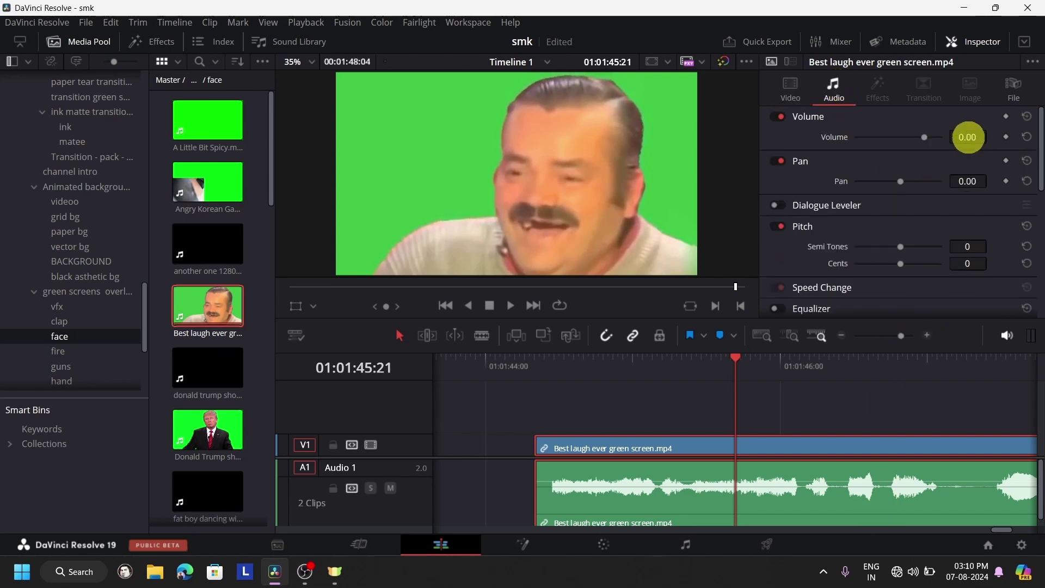
pyautogui.moveTo(968, 137)
pyautogui.mouseDown()
pyautogui.moveTo(1003, 145)
pyautogui.moveTo(956, 151)
pyautogui.moveTo(976, 149)
pyautogui.mouseUp()
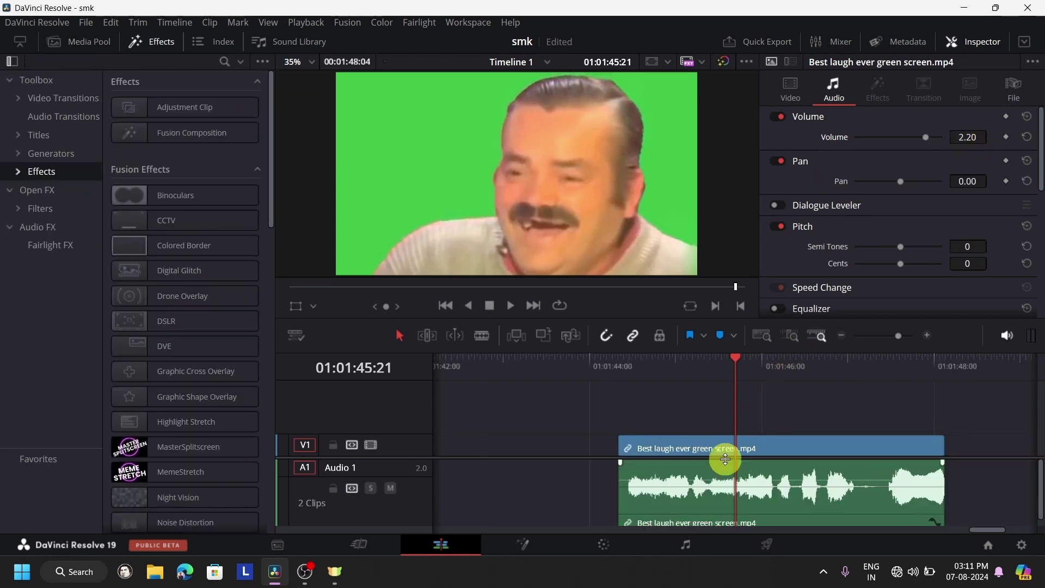
# Apply the CCTV effect to Best laugh ever green screen.mp4 and go to the clip's start at 01:01:44:10
pyautogui.click(677, 369)
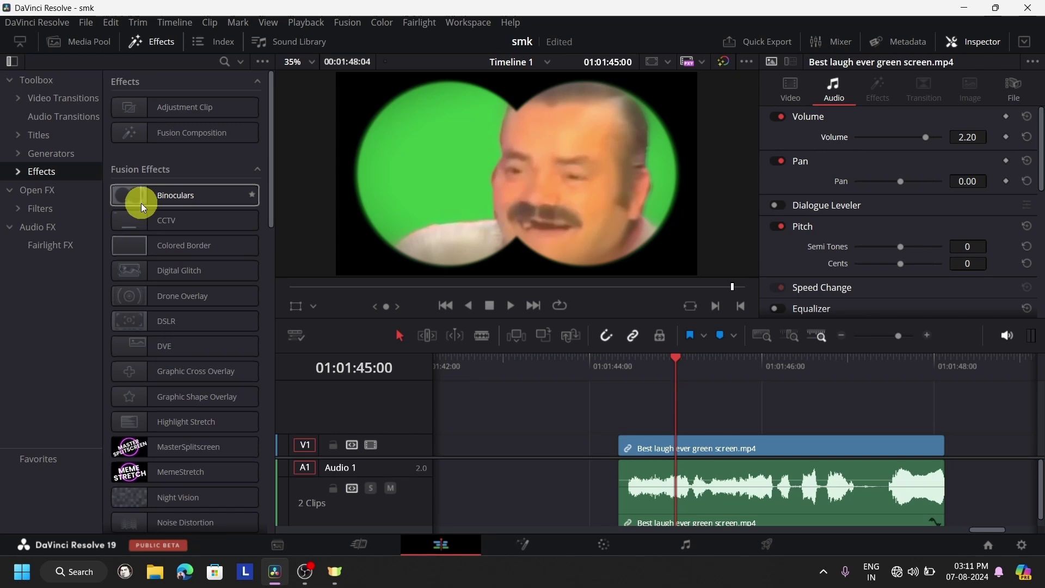
pyautogui.moveTo(165, 218); pyautogui.dragTo(678, 466)
pyautogui.moveTo(197, 228); pyautogui.dragTo(706, 439)
pyautogui.click(621, 355)
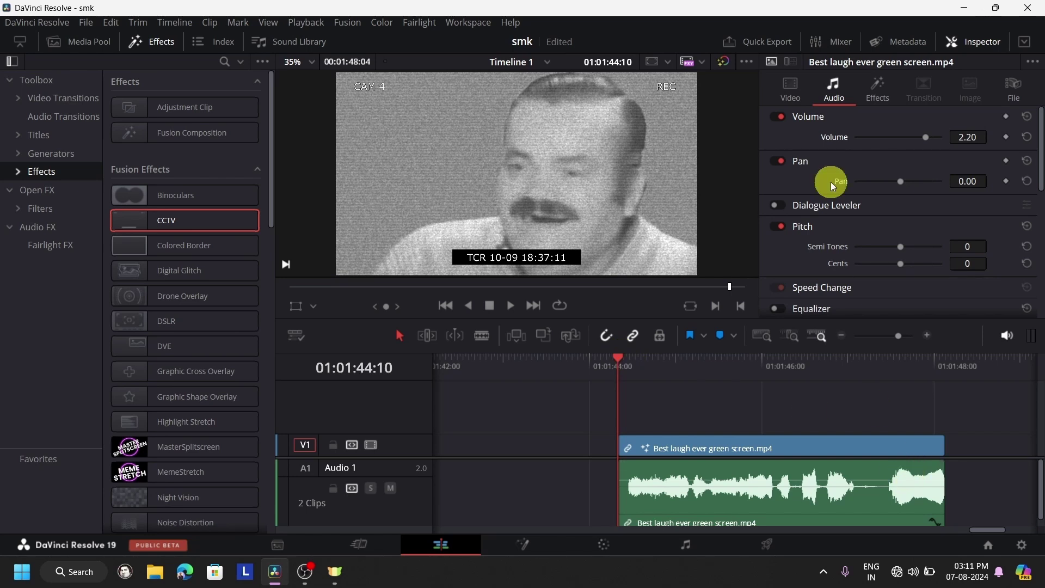
# Open the CCTV effect's controls, check the look at 01:01:45:05 and delete the effect from the clip
pyautogui.click(878, 96)
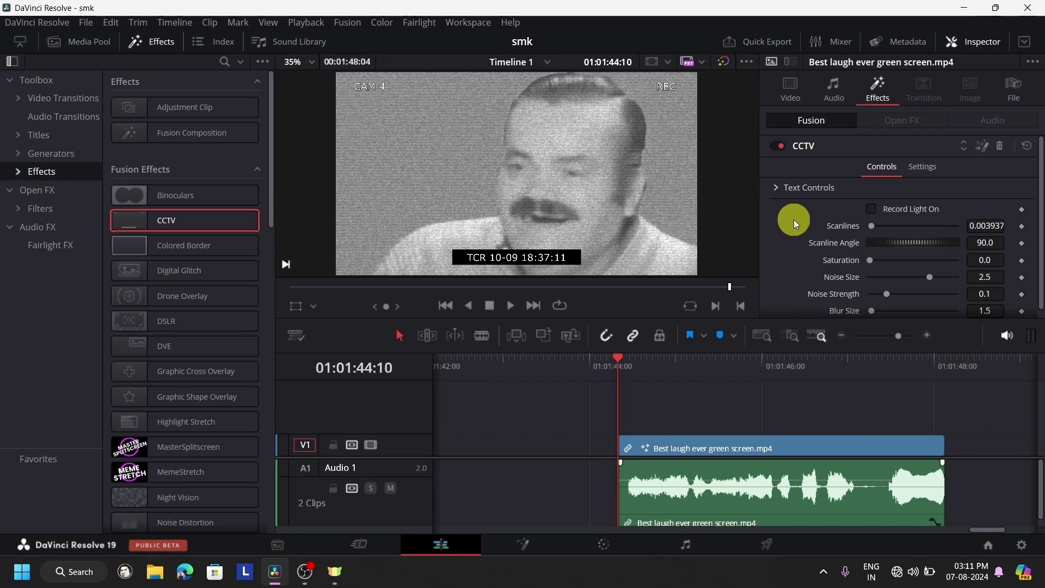
pyautogui.click(688, 383)
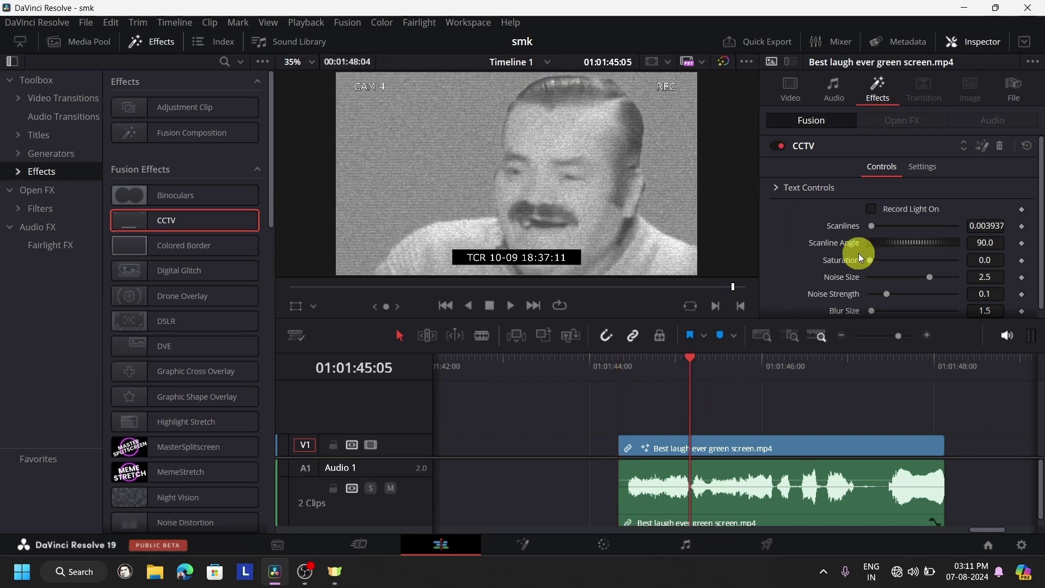
pyautogui.click(999, 145)
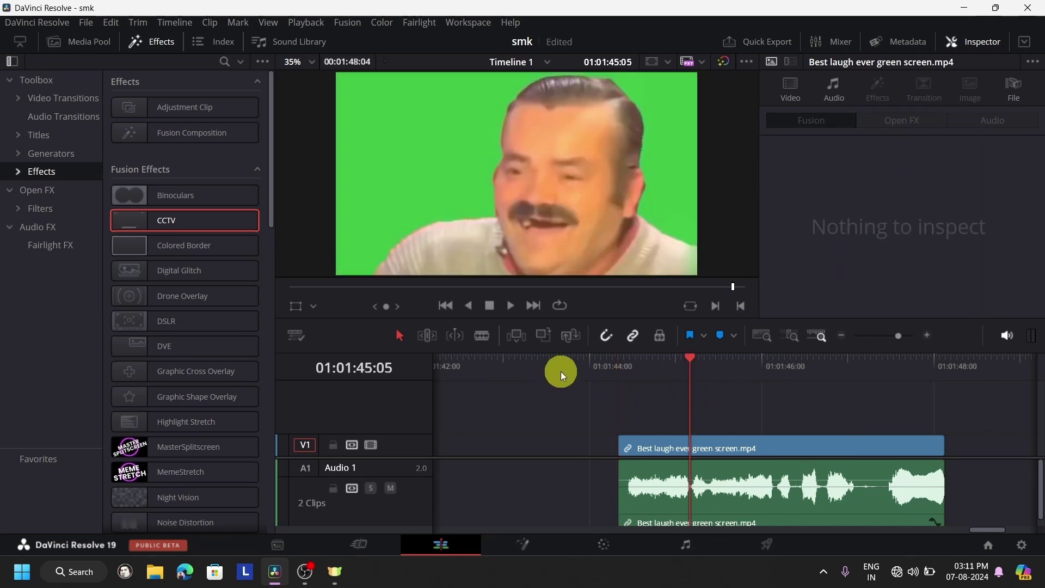
pyautogui.scroll(-3, 560, 371)
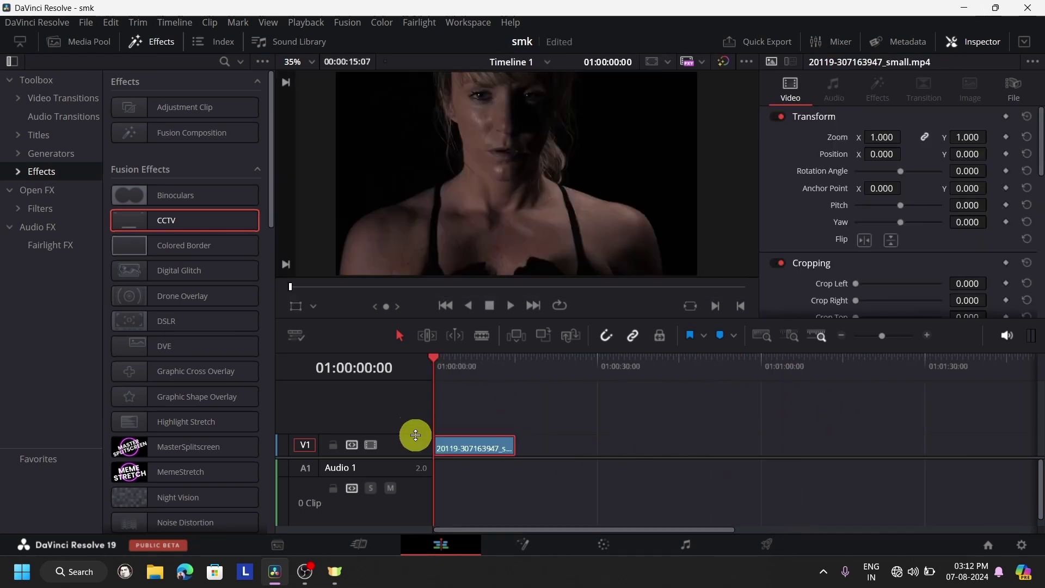
pyautogui.moveTo(415, 435); pyautogui.dragTo(413, 407)
pyautogui.scroll(1, 602, 451)
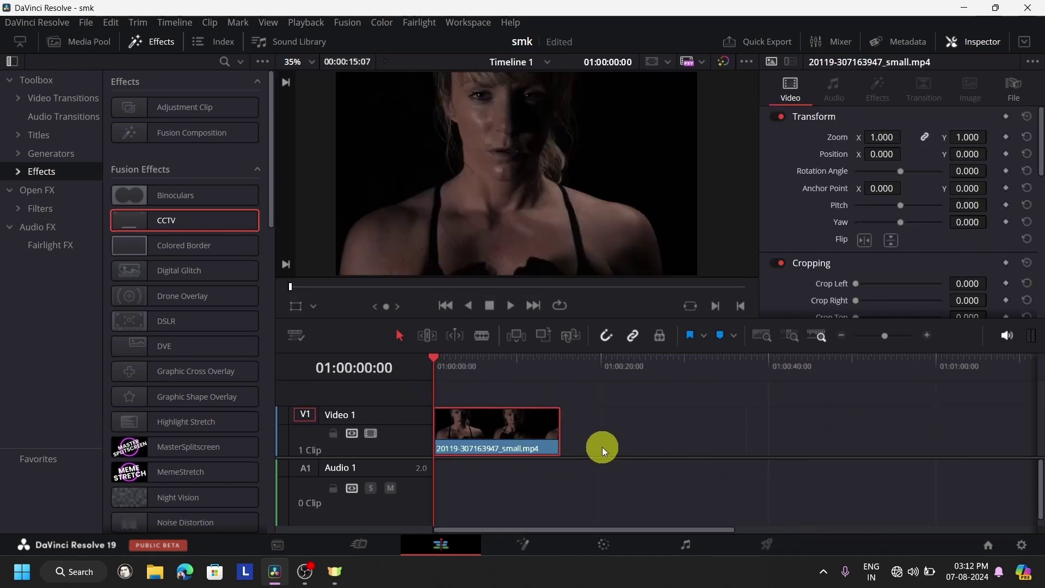
pyautogui.scroll(2, 602, 446)
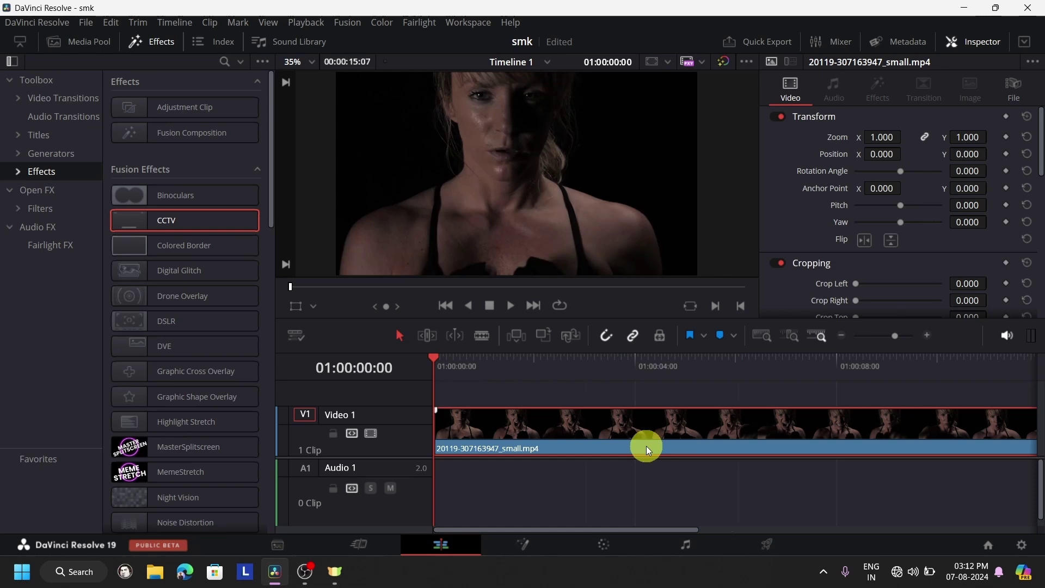
pyautogui.scroll(-2, 645, 446)
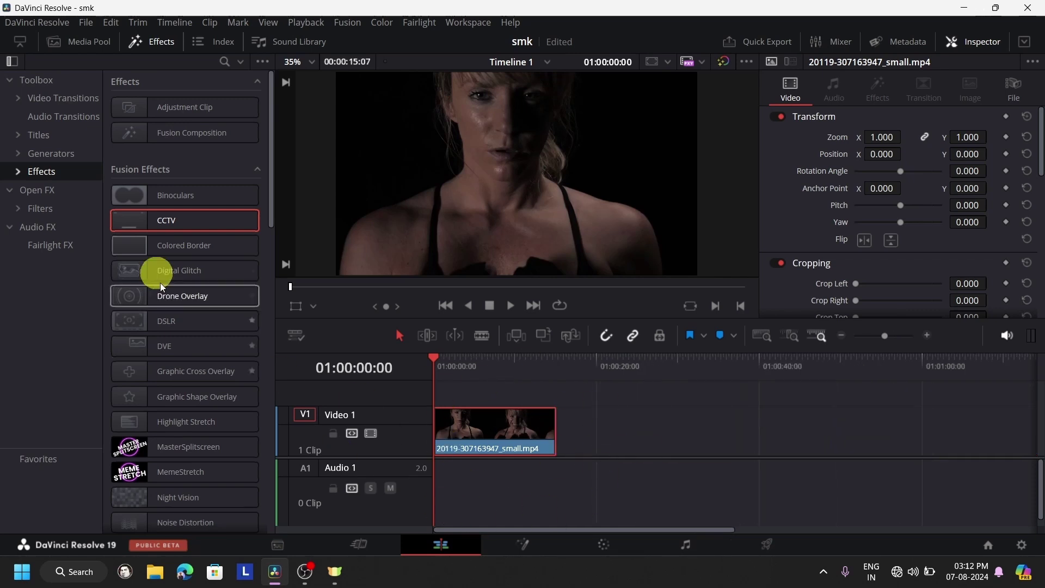
pyautogui.click(67, 100)
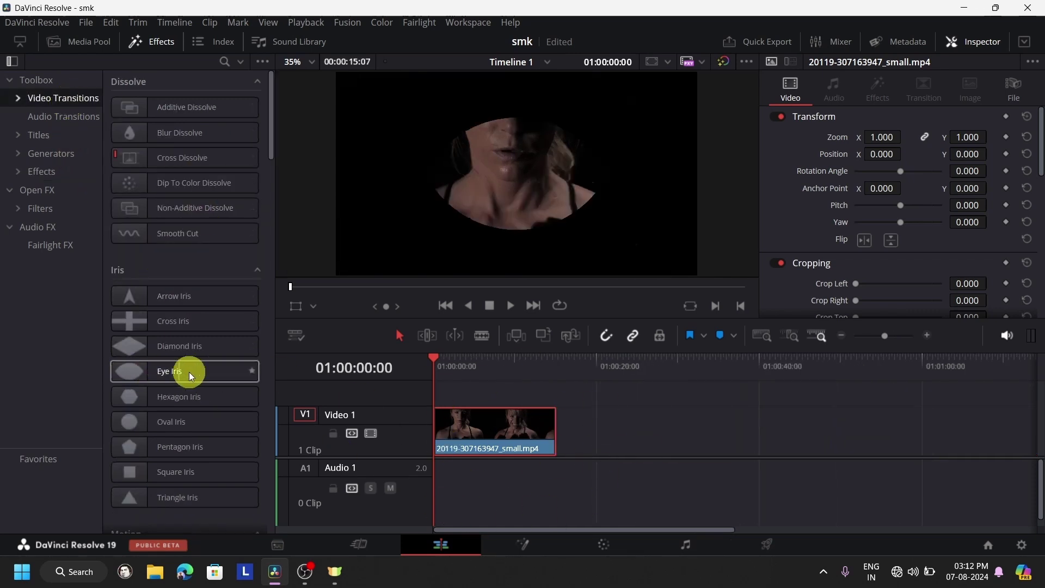
pyautogui.scroll(-10, 214, 374)
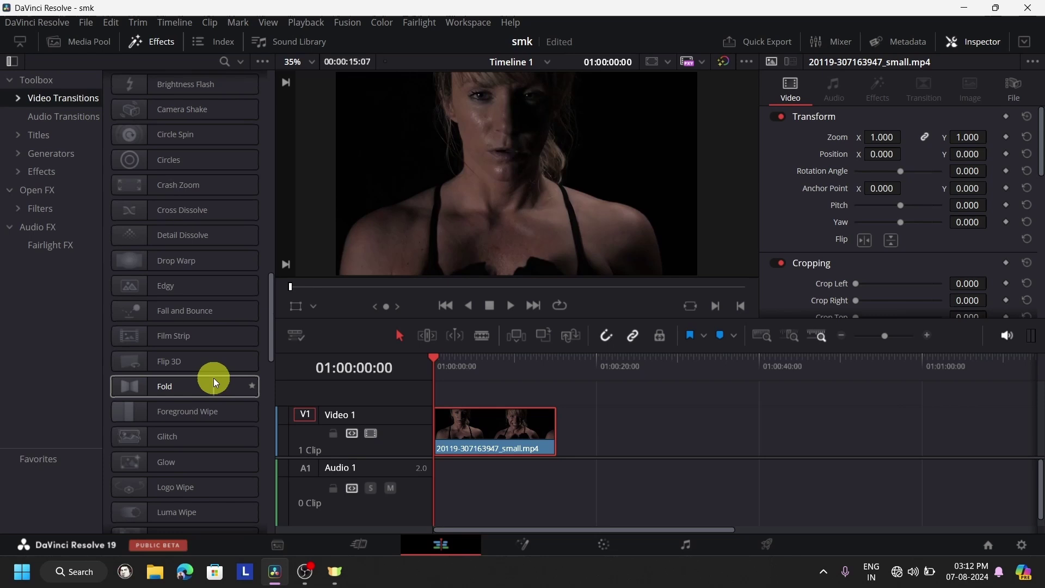
pyautogui.scroll(-6, 213, 378)
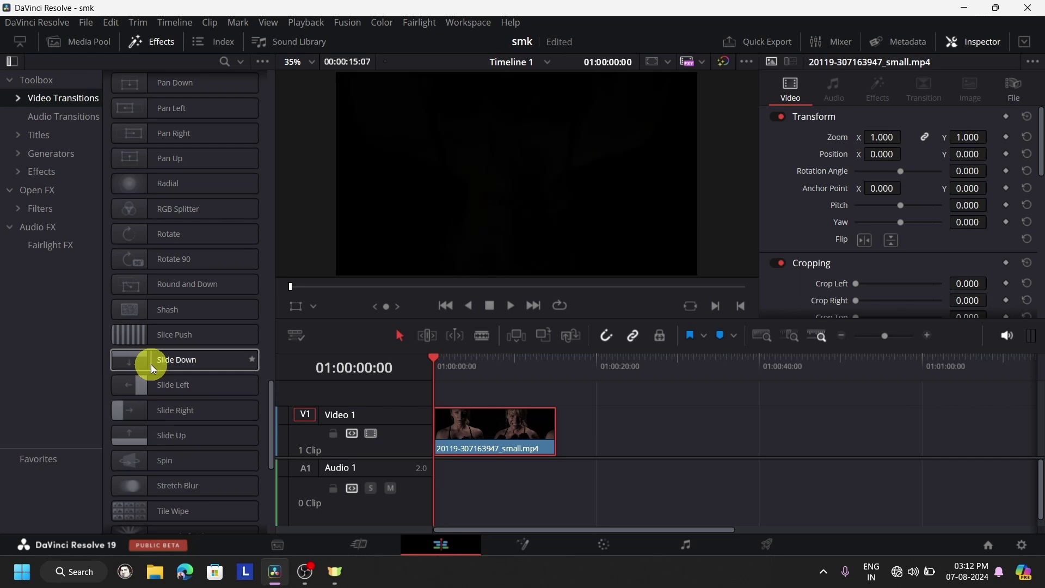
pyautogui.moveTo(151, 364); pyautogui.dragTo(463, 425)
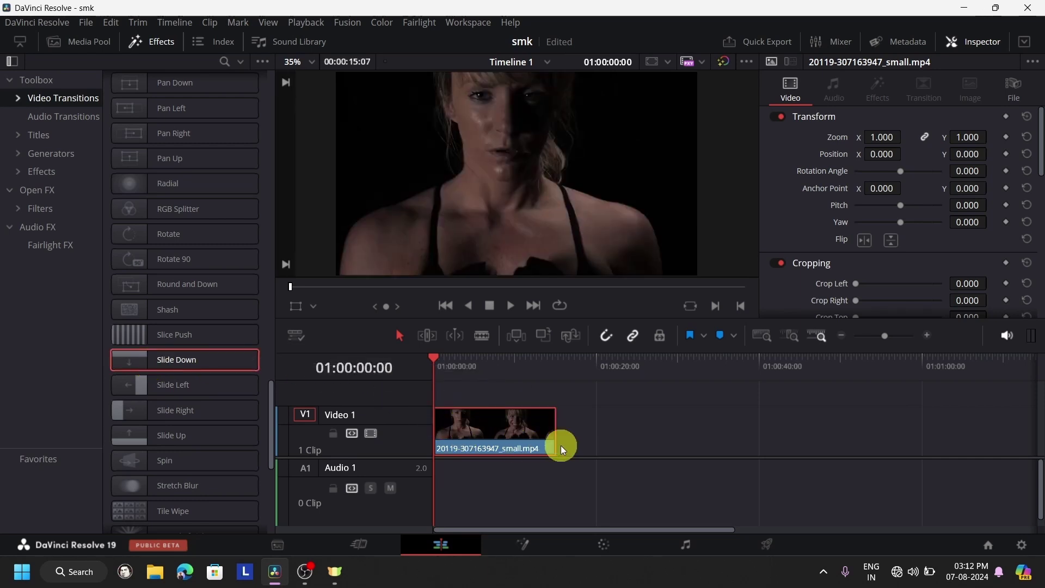
pyautogui.scroll(3, 639, 439)
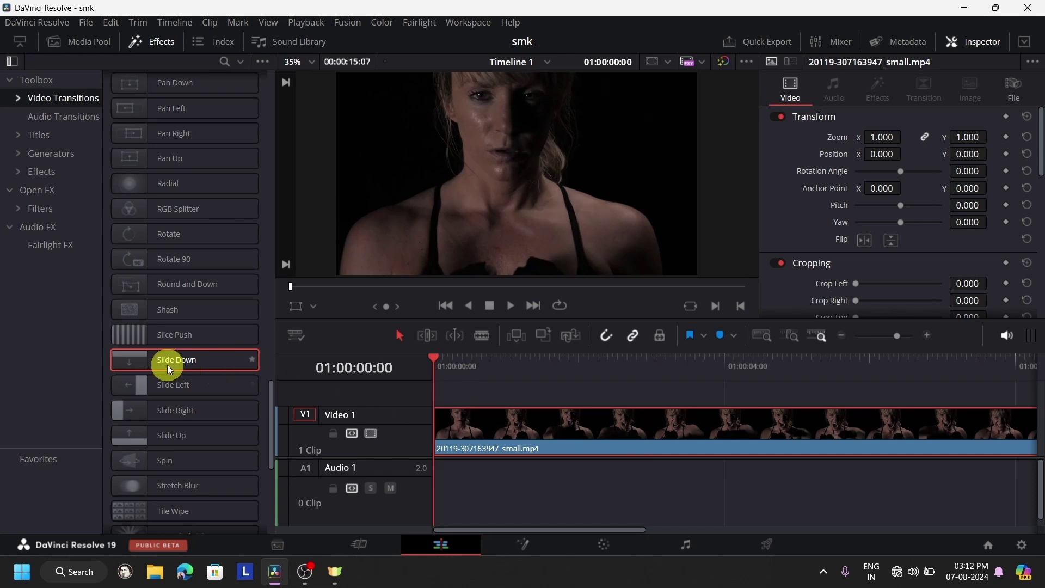
pyautogui.moveTo(168, 364); pyautogui.dragTo(494, 435)
pyautogui.moveTo(473, 430)
pyautogui.mouseDown()
pyautogui.moveTo(191, 364)
pyautogui.moveTo(337, 362)
pyautogui.moveTo(472, 414)
pyautogui.mouseUp()
pyautogui.scroll(-5, 542, 399)
pyautogui.moveTo(488, 451); pyautogui.dragTo(498, 430)
pyautogui.moveTo(559, 439); pyautogui.dragTo(505, 446)
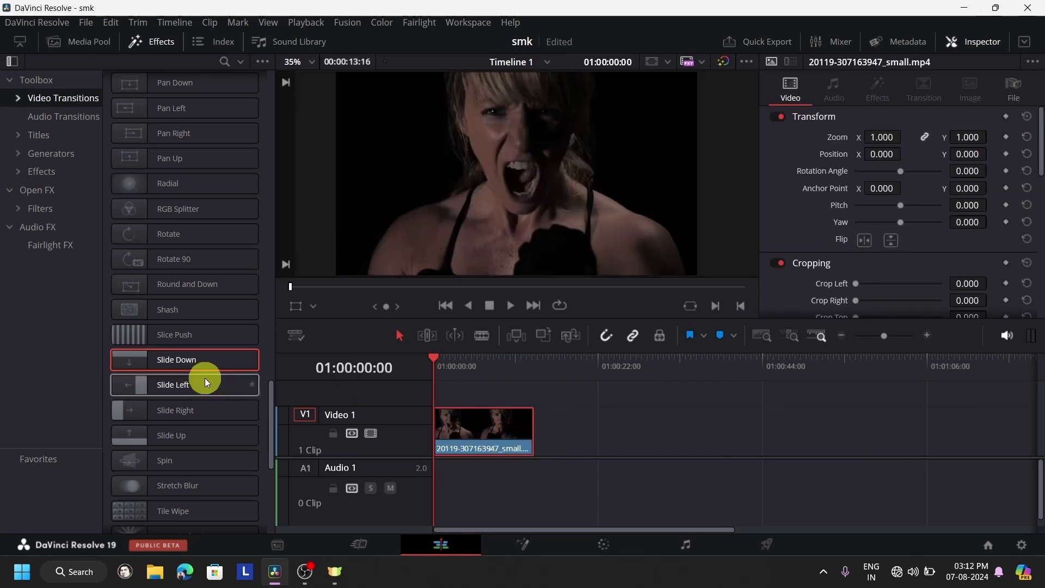
pyautogui.moveTo(184, 361); pyautogui.dragTo(457, 422)
pyautogui.scroll(8, 599, 435)
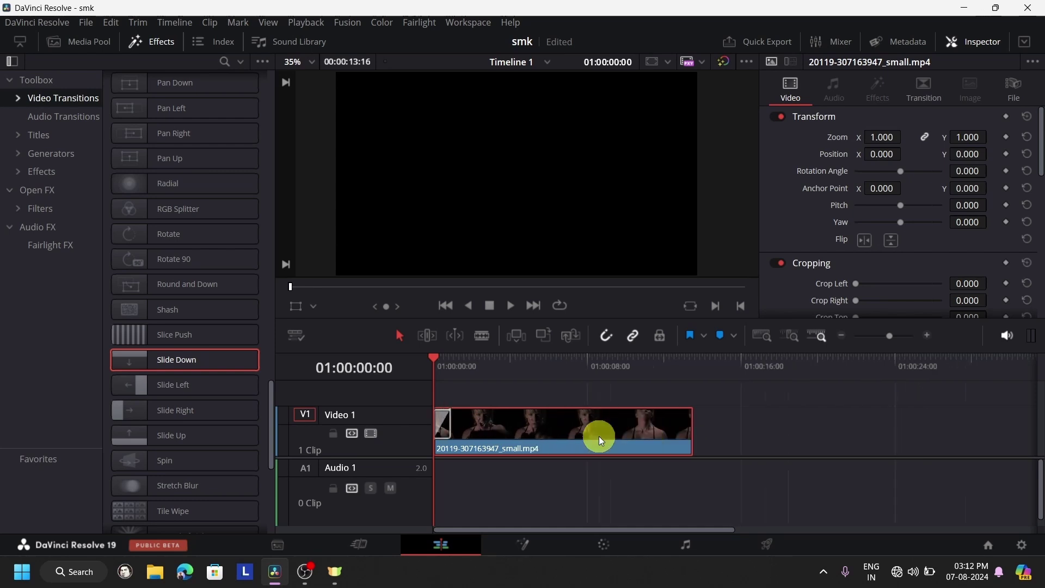
pyautogui.moveTo(546, 419); pyautogui.dragTo(569, 420)
# Play the 36-frame Slide Down transition twice from 01:00:00:00 to check its speed
pyautogui.click(514, 306)
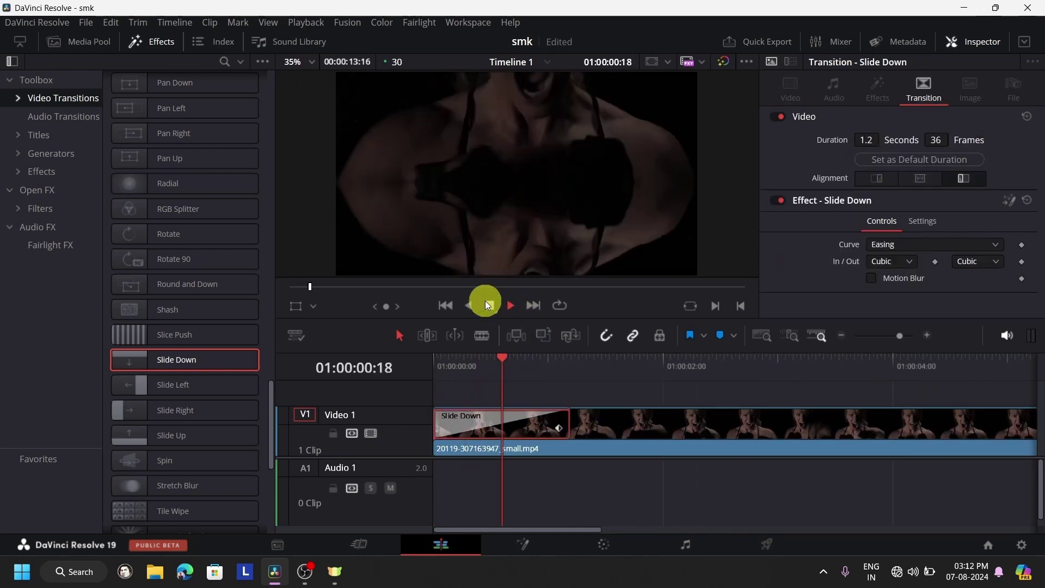
pyautogui.click(449, 371)
pyautogui.moveTo(451, 374); pyautogui.dragTo(389, 374)
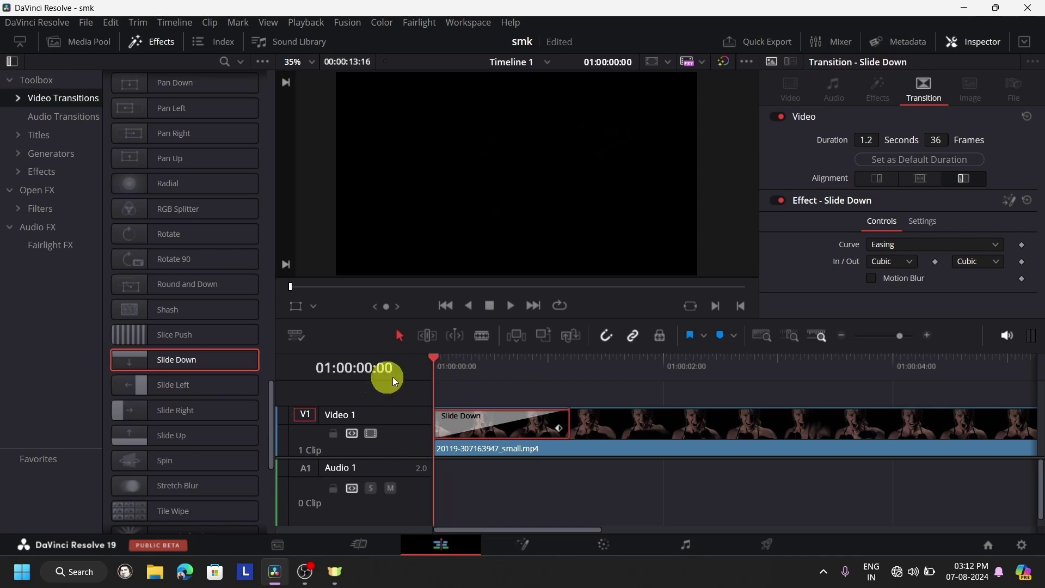
pyautogui.click(508, 306)
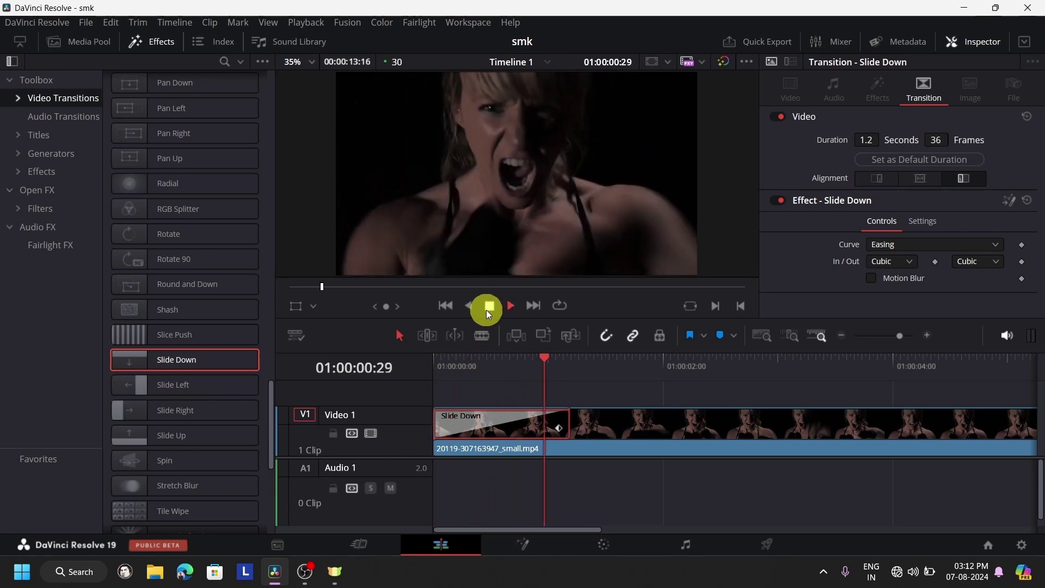
pyautogui.click(489, 308)
# Shorten the Slide Down transition to 14 frames and replay it from the start of the timeline
pyautogui.moveTo(569, 416); pyautogui.dragTo(480, 416)
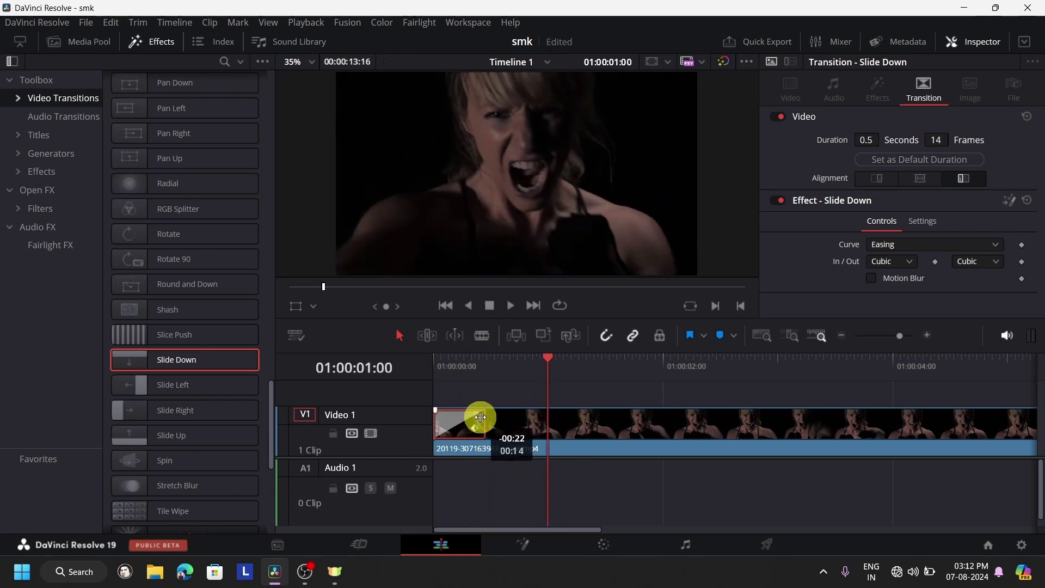
pyautogui.click(444, 361)
pyautogui.click(511, 305)
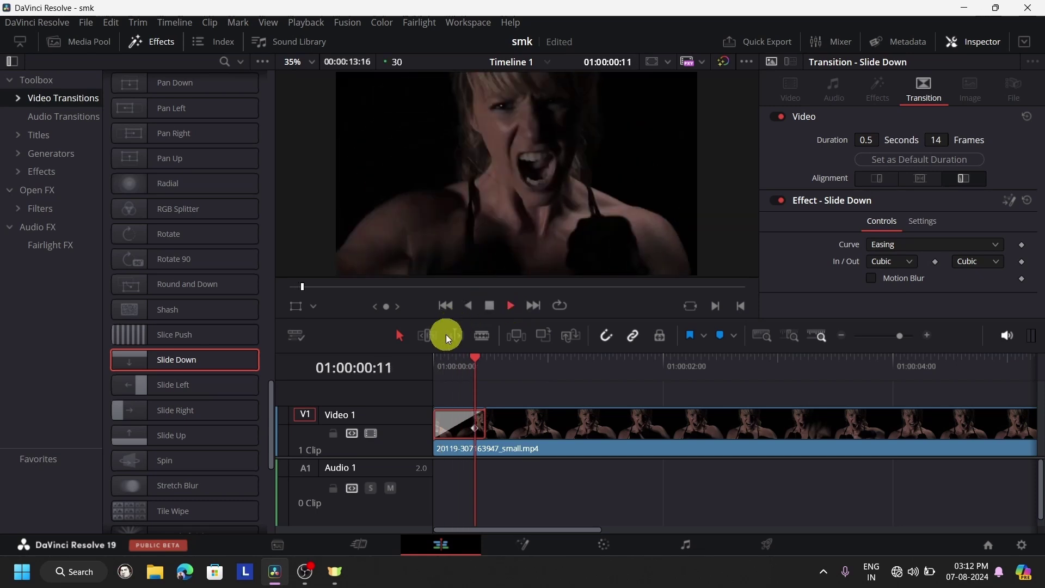
pyautogui.click(444, 363)
pyautogui.click(489, 304)
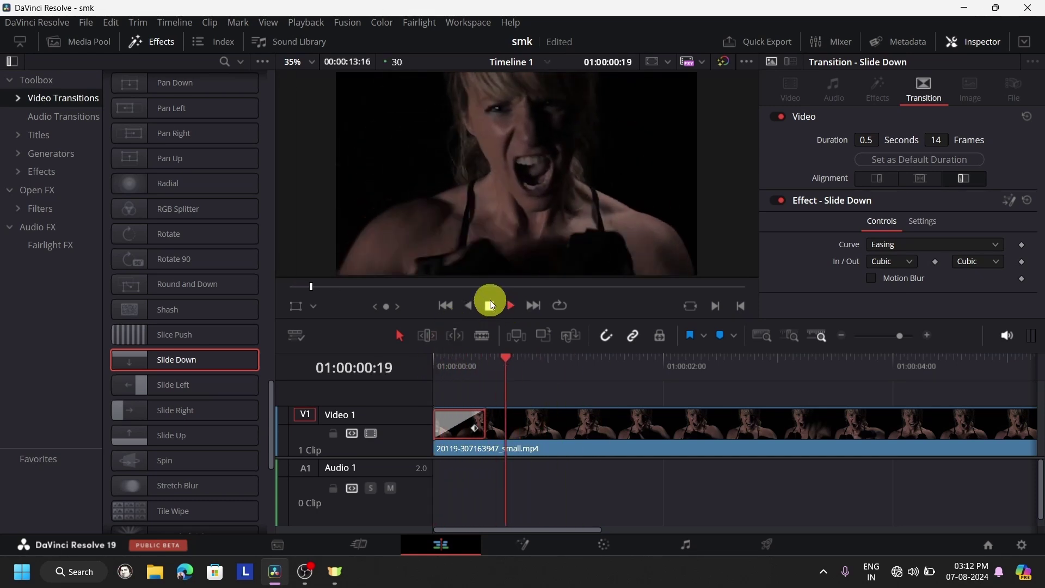
pyautogui.click(436, 364)
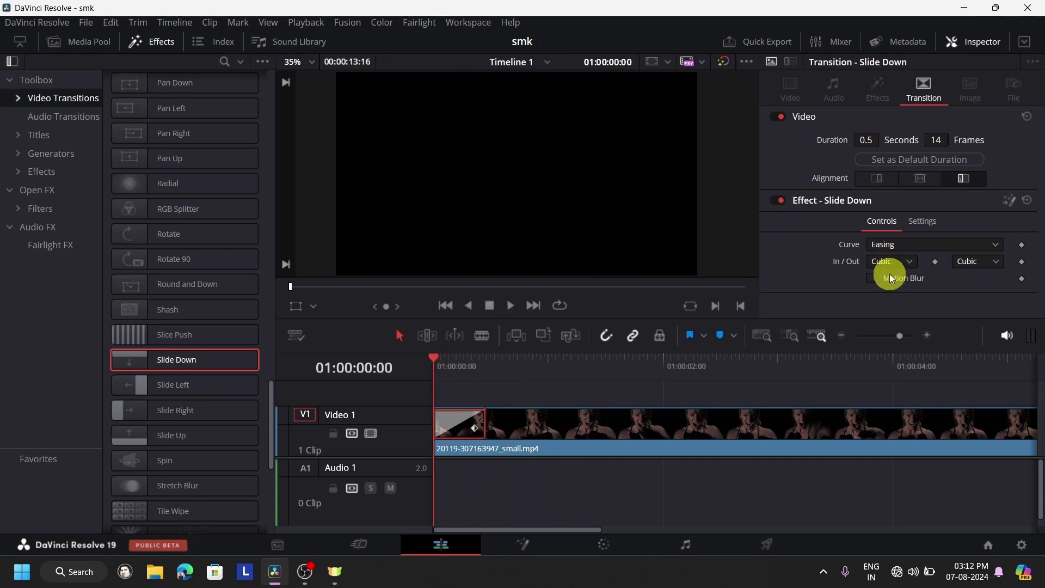
# Enable Motion Blur for the Slide Down transition and set the render cache to Smart
pyautogui.click(871, 277)
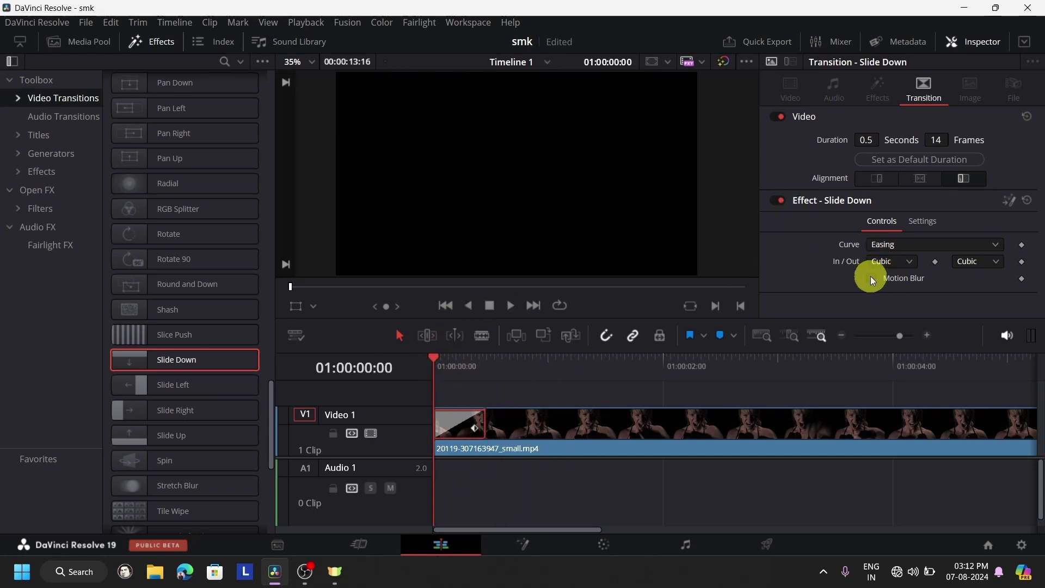
pyautogui.click(320, 23)
pyautogui.moveTo(344, 89)
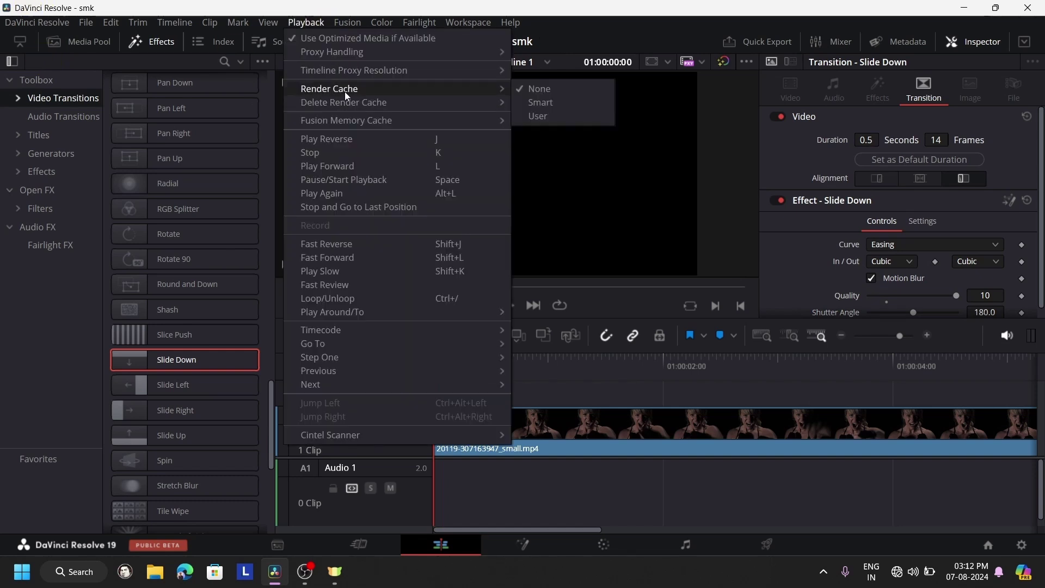
pyautogui.click(547, 104)
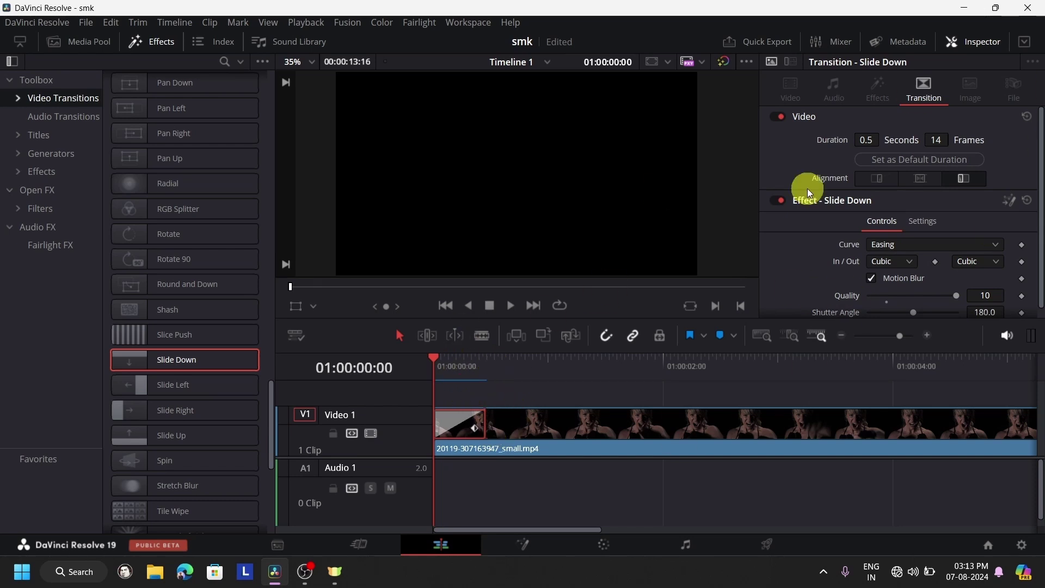
# Play the Slide Down transition from 01:00:00:00 to check it with motion blur
pyautogui.click(511, 306)
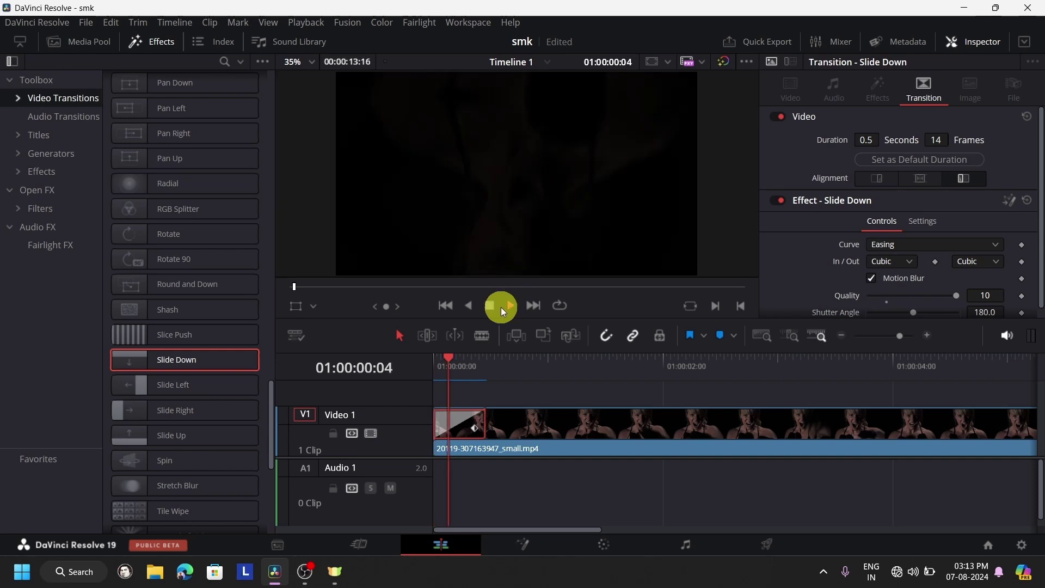
pyautogui.press('space')
pyautogui.press('space')
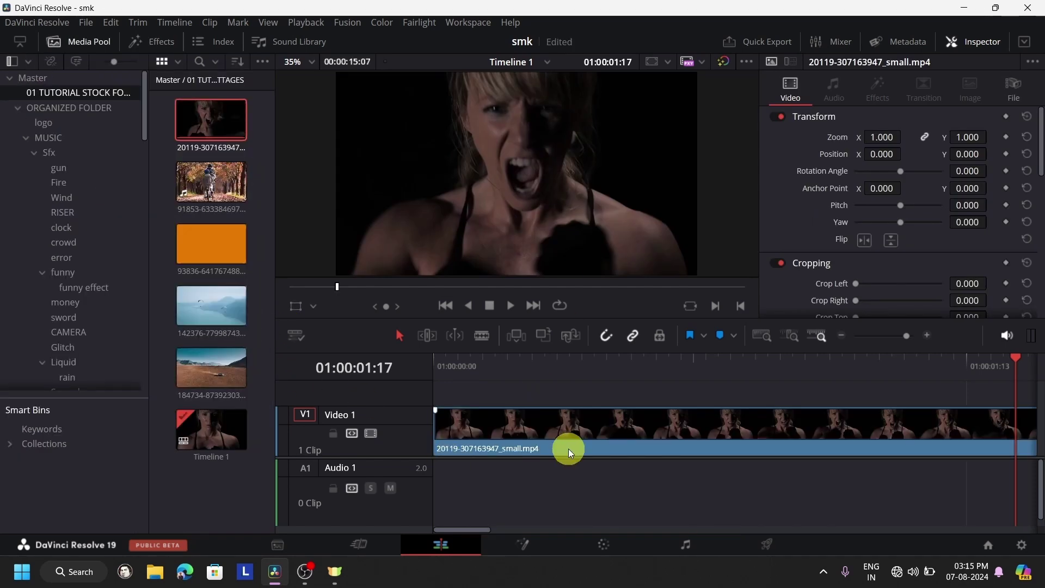
pyautogui.hscroll(3, 569, 448)
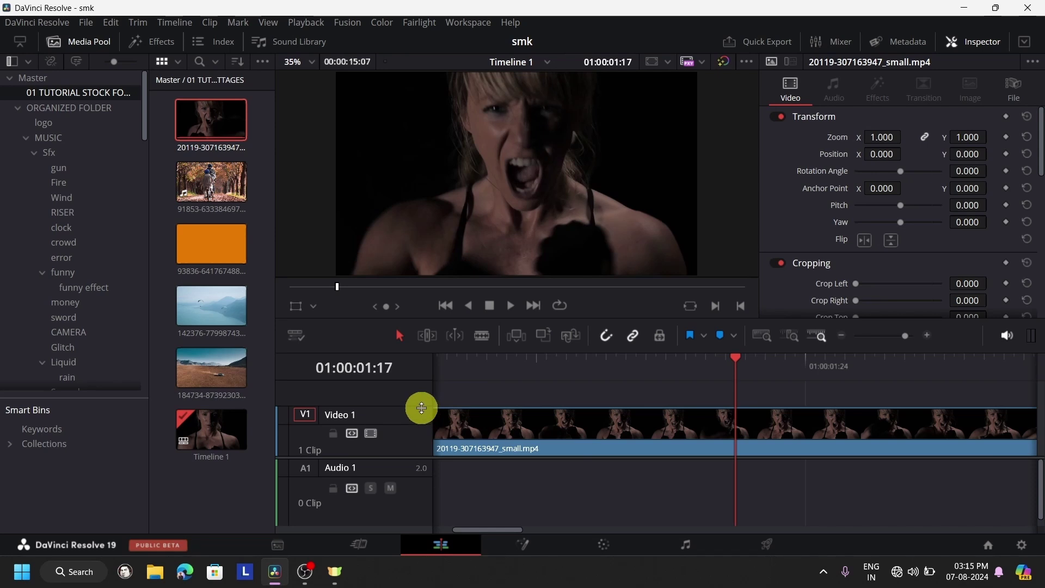
pyautogui.moveTo(422, 408); pyautogui.dragTo(427, 426)
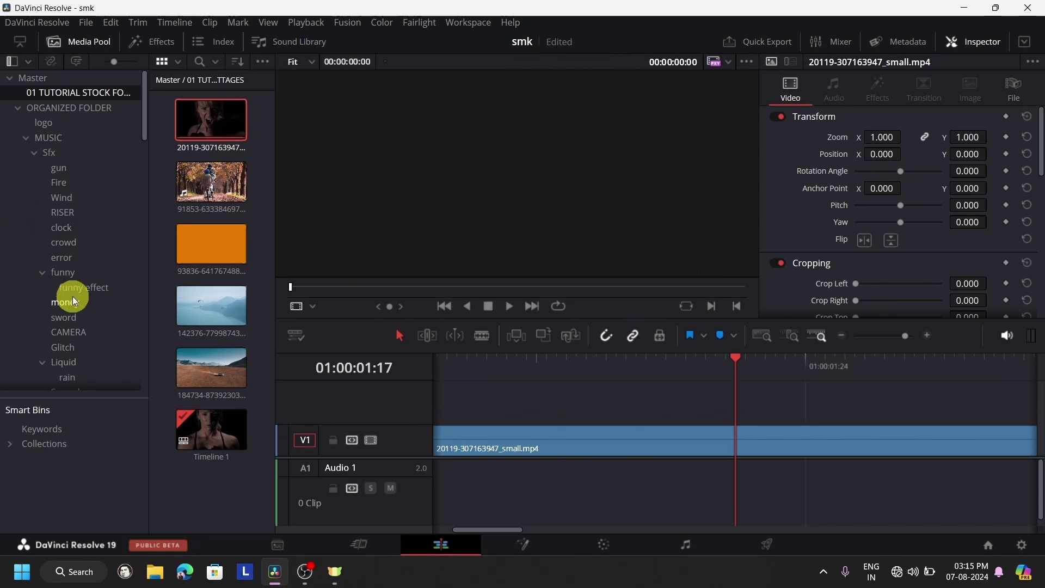
pyautogui.click(152, 41)
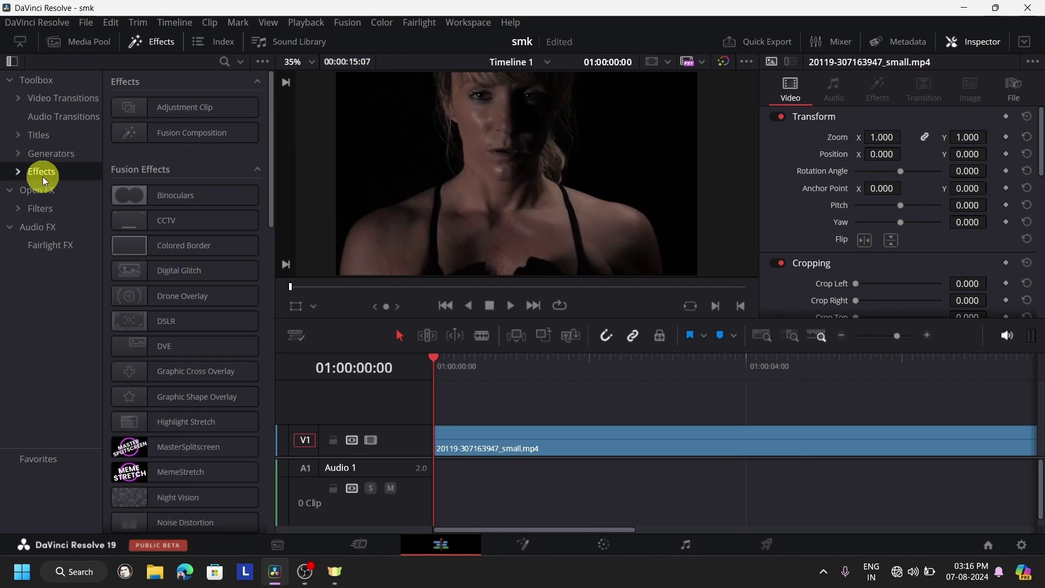
pyautogui.moveTo(143, 112); pyautogui.dragTo(436, 413)
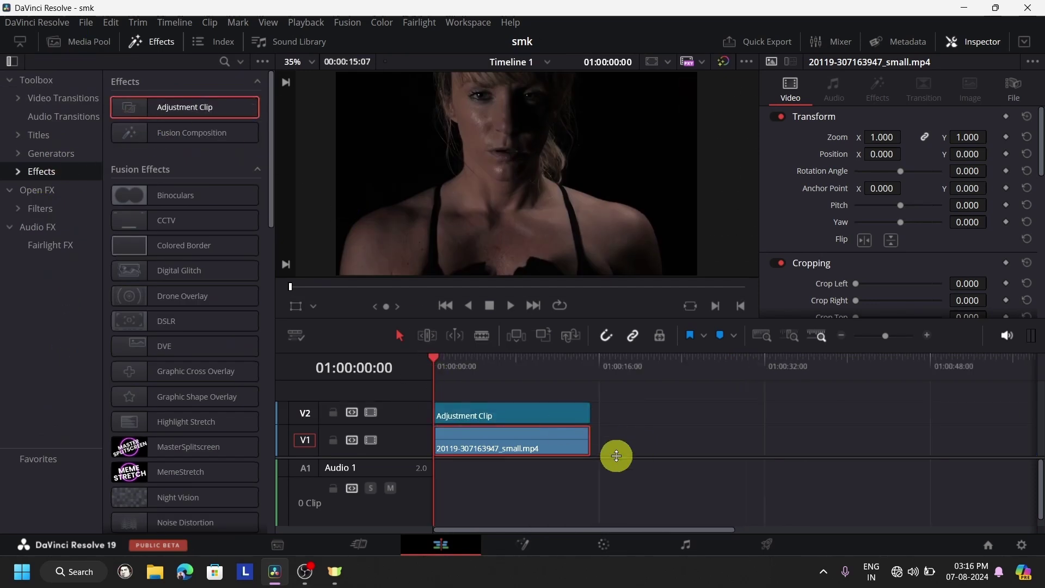
# Move the Adjustment Clip above the video clip up to track V3 and bring it back onto V2
pyautogui.click(489, 415)
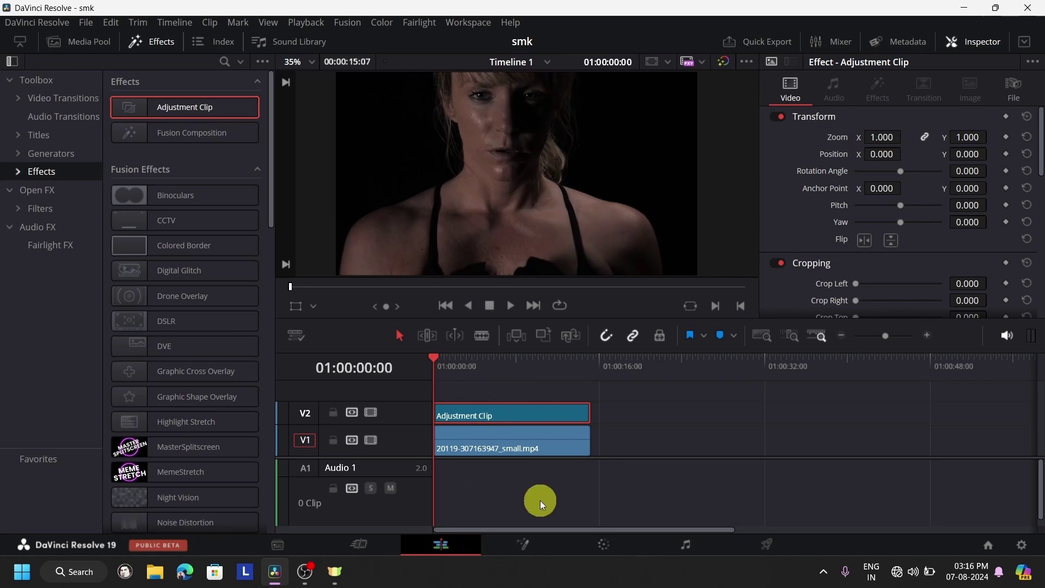
pyautogui.click(486, 443)
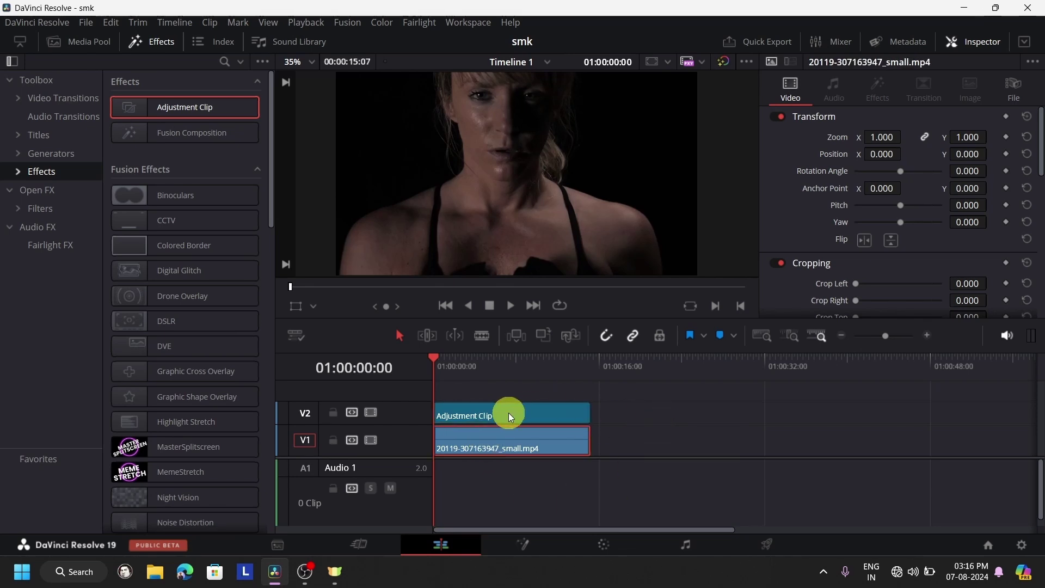
pyautogui.moveTo(508, 413); pyautogui.dragTo(523, 391)
pyautogui.moveTo(588, 390)
pyautogui.mouseDown()
pyautogui.moveTo(473, 392)
pyautogui.moveTo(601, 397)
pyautogui.moveTo(562, 403)
pyautogui.moveTo(599, 399)
pyautogui.moveTo(588, 399)
pyautogui.mouseUp()
pyautogui.moveTo(507, 399); pyautogui.dragTo(508, 405)
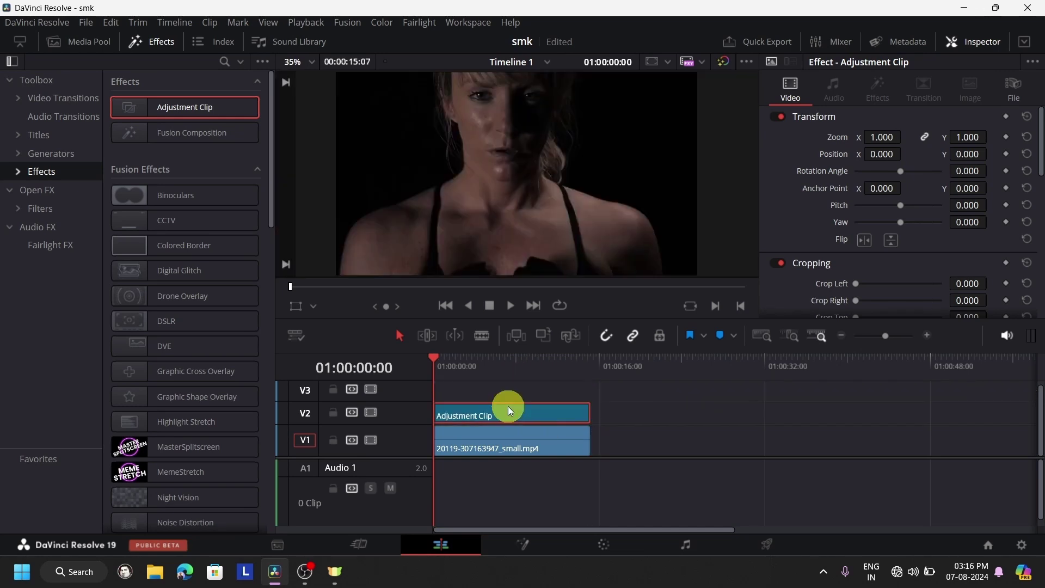
# Find the Open FX Grid effect and apply it to the Adjustment Clip on V2
pyautogui.click(64, 194)
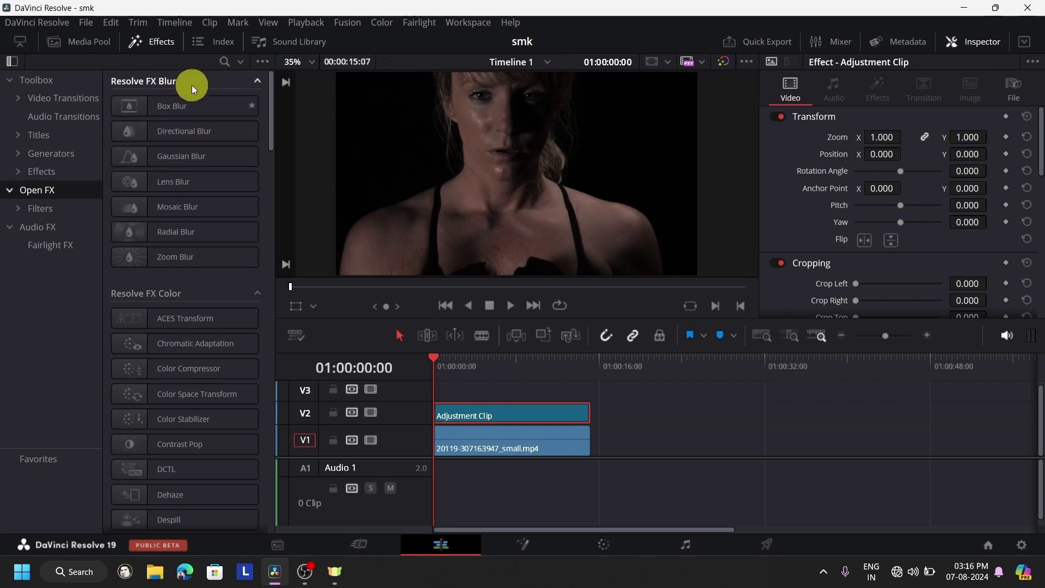
pyautogui.click(224, 61)
pyautogui.write('gri')
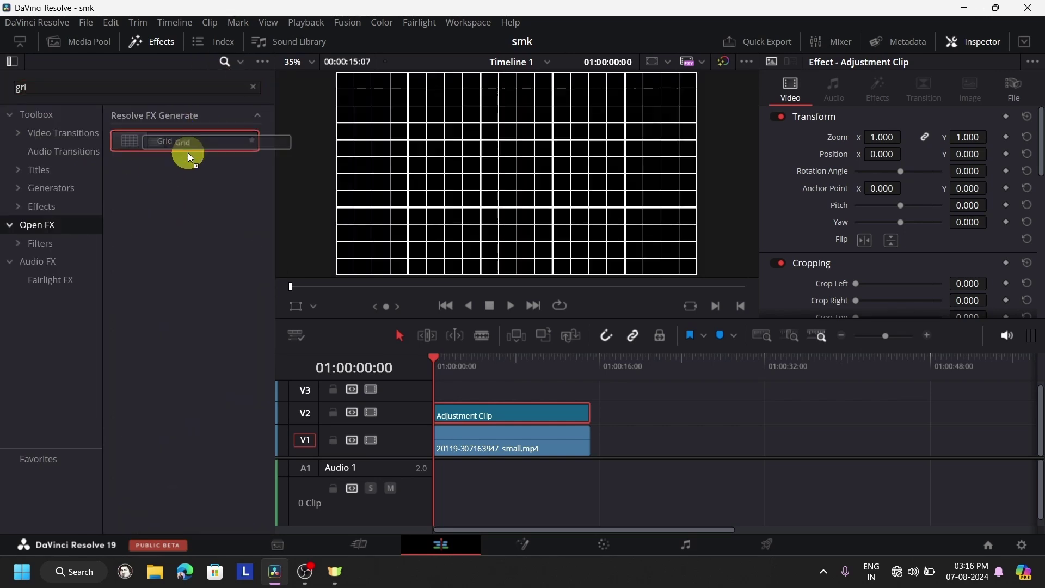
pyautogui.moveTo(188, 150); pyautogui.dragTo(475, 413)
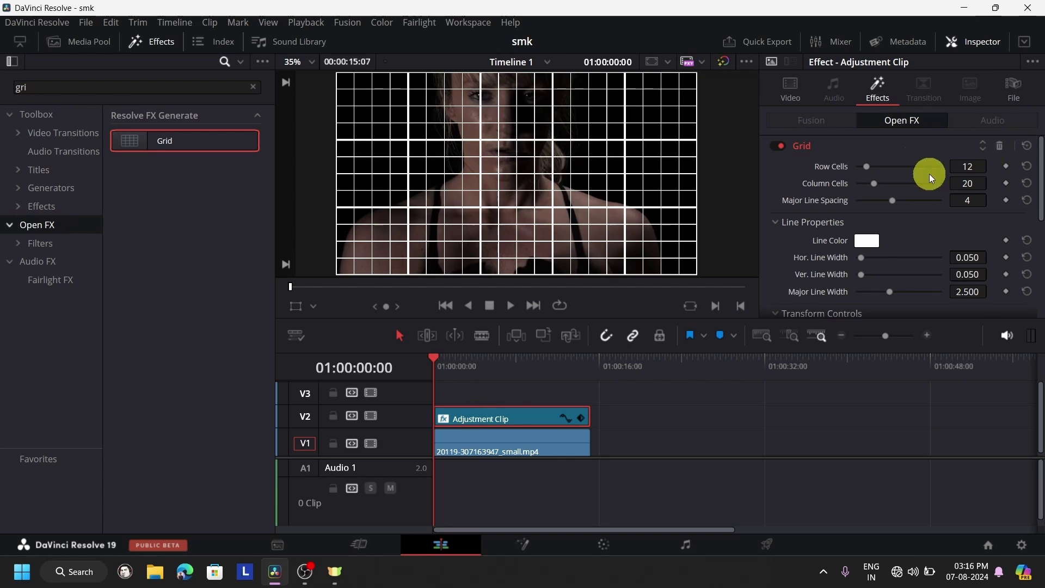
# Set the Grid effect to 4 row cells, 3 column cells and a major line spacing of 0
pyautogui.moveTo(870, 168); pyautogui.dragTo(862, 192)
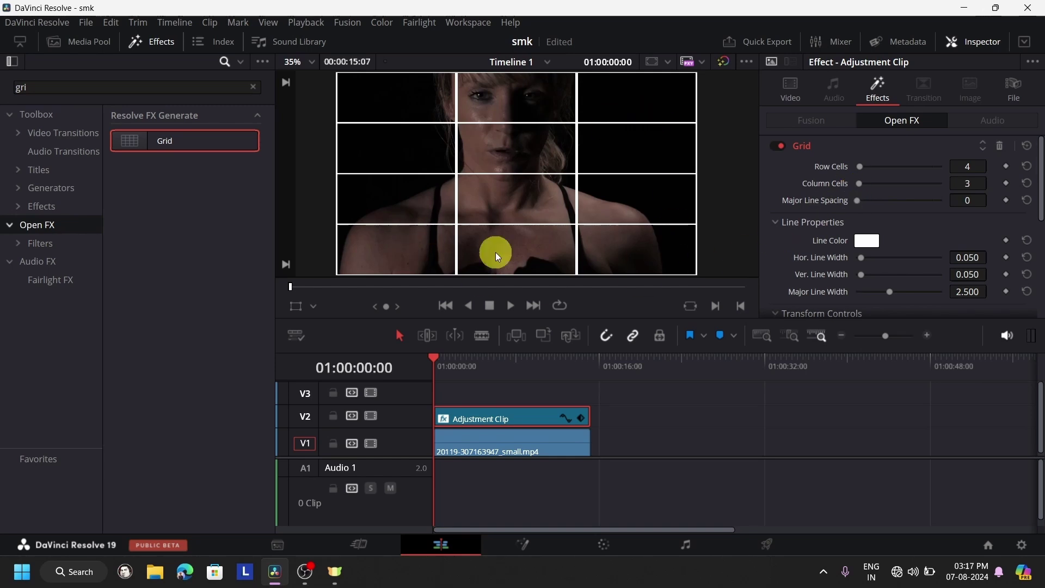
pyautogui.moveTo(519, 411); pyautogui.dragTo(494, 414)
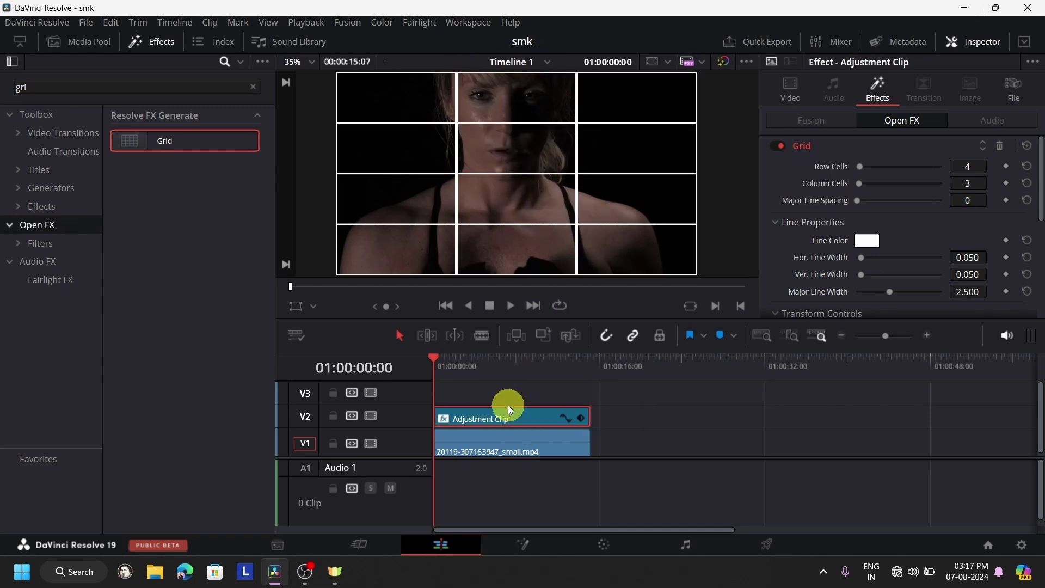
pyautogui.moveTo(510, 409)
pyautogui.mouseDown()
pyautogui.moveTo(504, 416)
pyautogui.moveTo(521, 417)
pyautogui.moveTo(507, 416)
pyautogui.mouseUp()
pyautogui.scroll(-3, 906, 260)
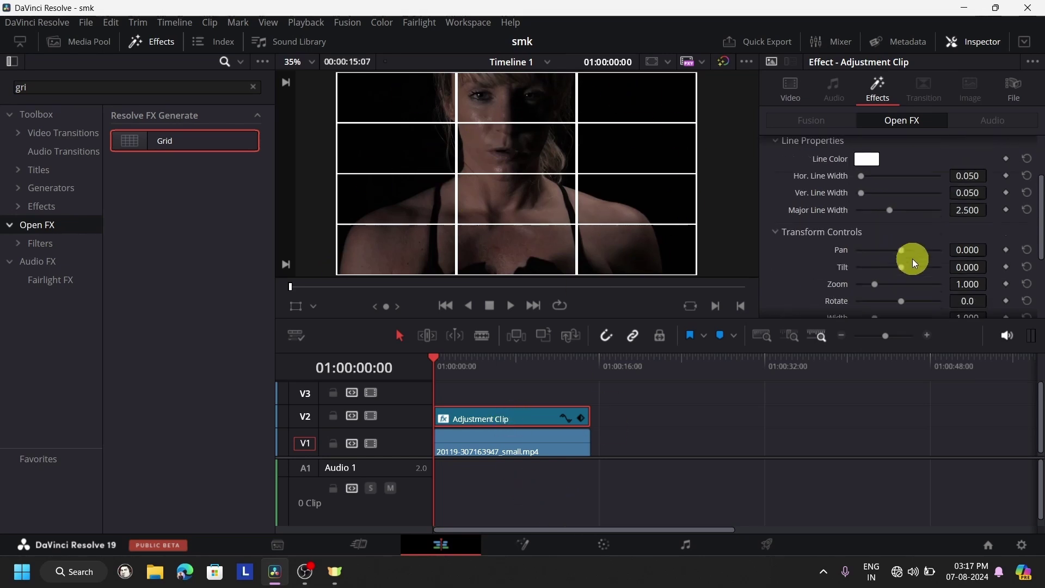
pyautogui.moveTo(866, 167); pyautogui.dragTo(840, 181)
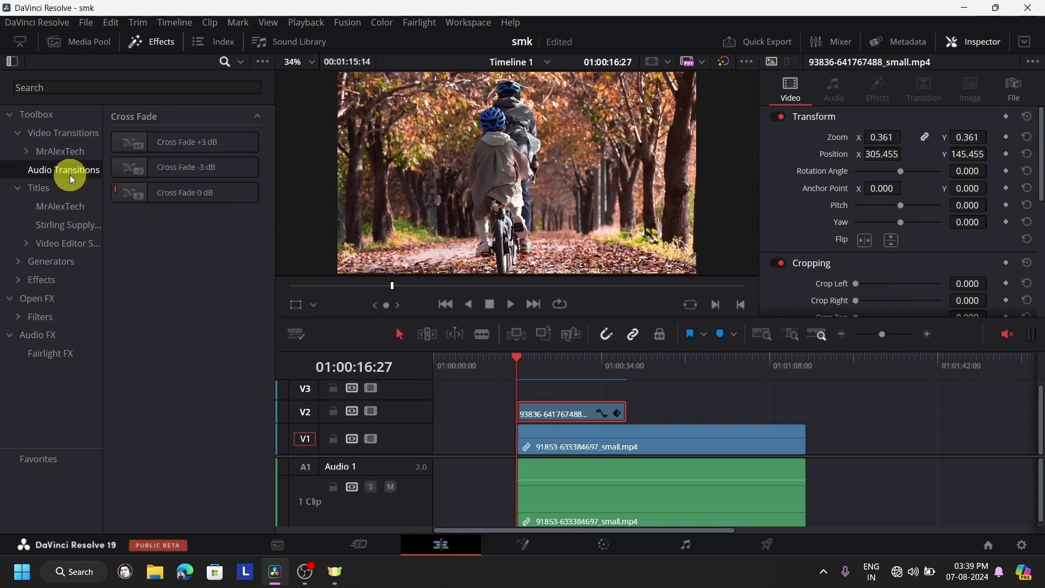
pyautogui.click(67, 225)
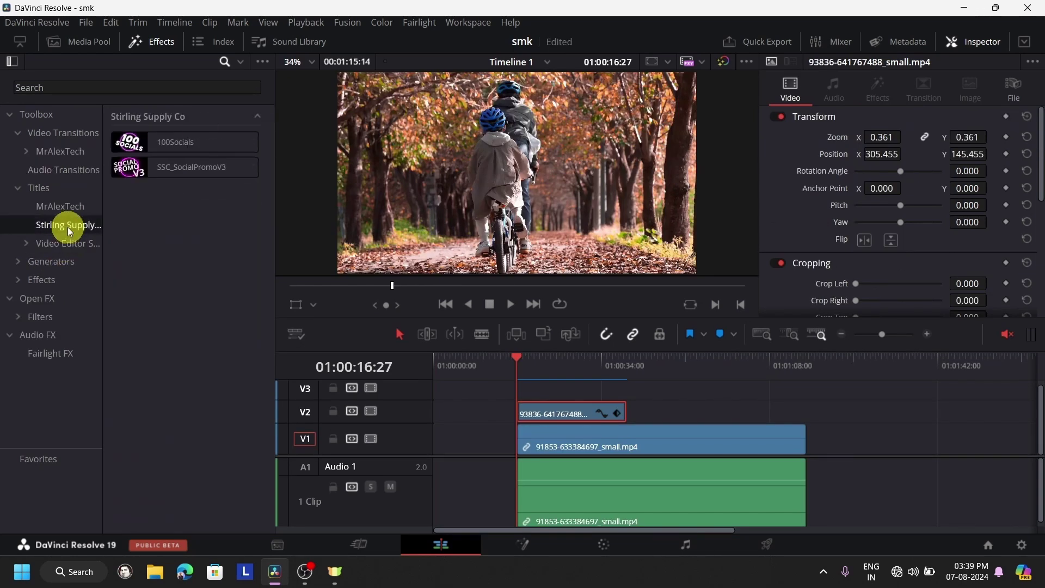
pyautogui.click(74, 207)
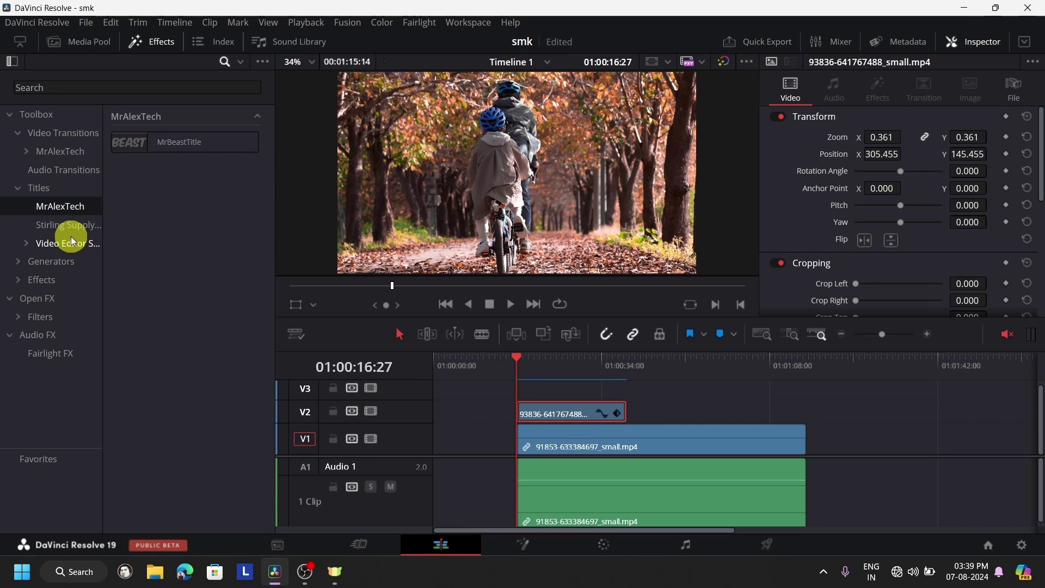
pyautogui.moveTo(133, 142); pyautogui.dragTo(659, 414)
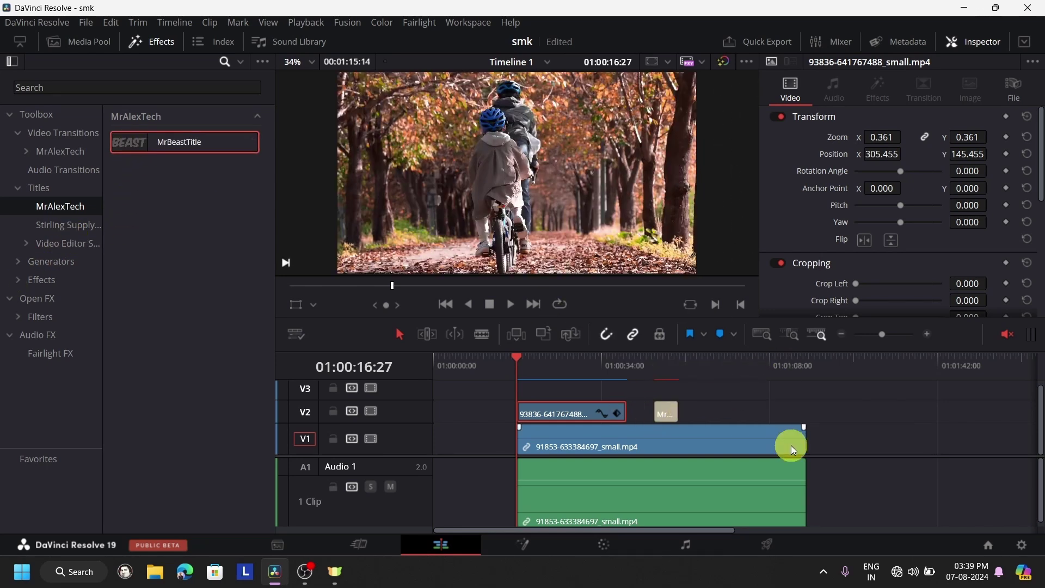
pyautogui.scroll(2, 791, 445)
pyautogui.click(894, 365)
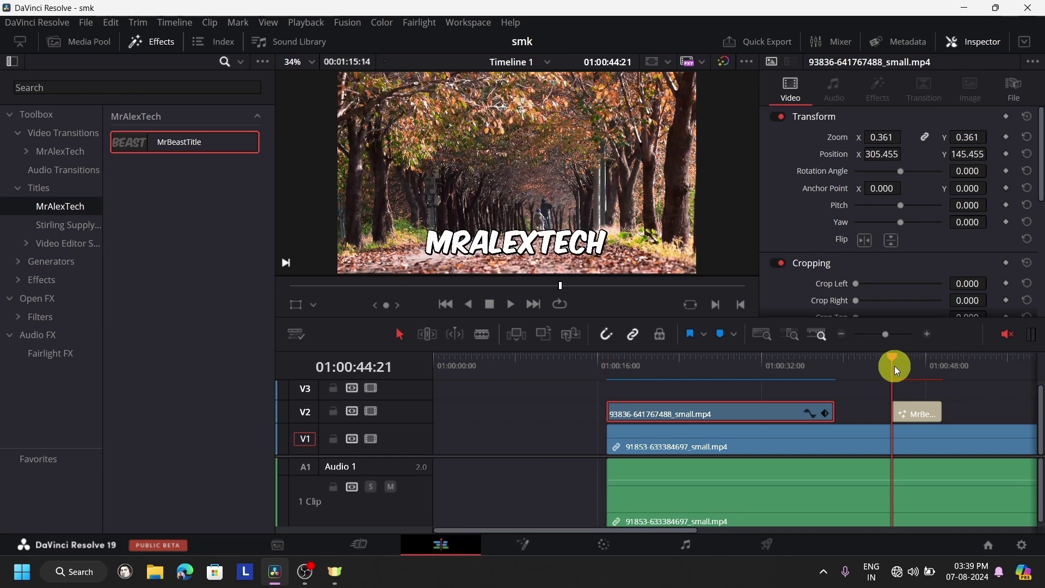
pyautogui.click(508, 304)
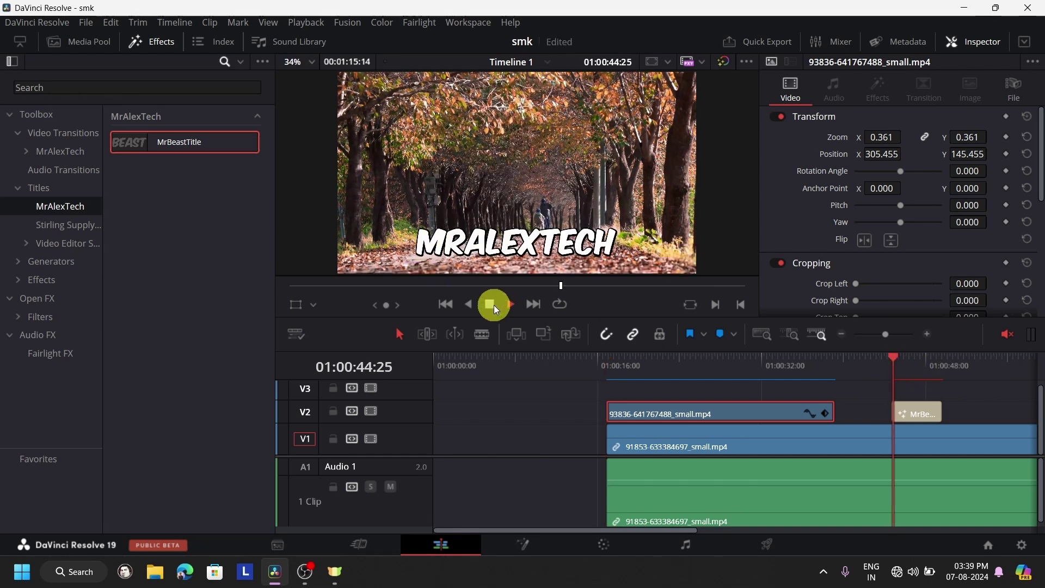
pyautogui.click(492, 304)
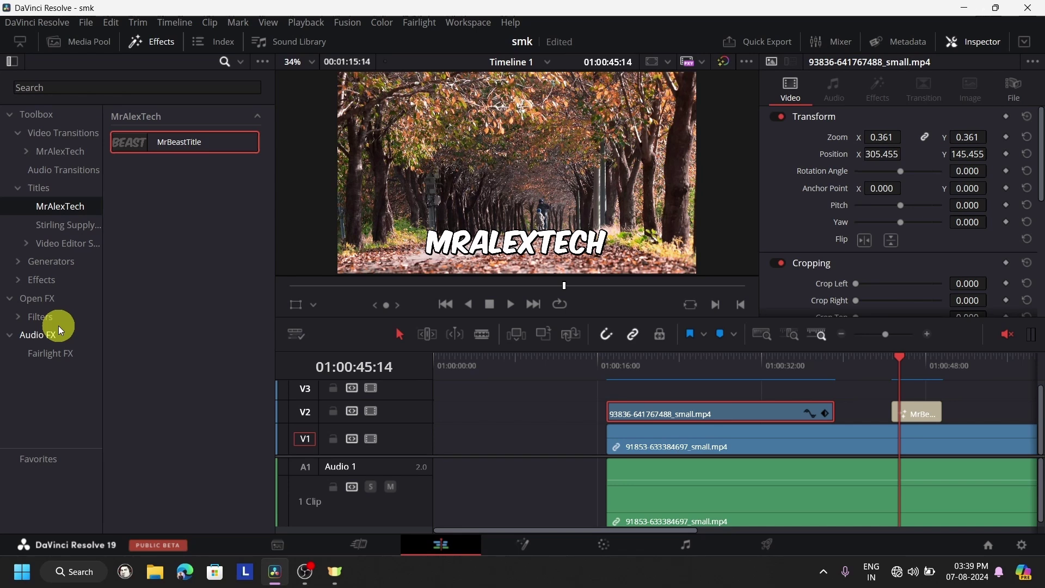
# Undo adding the MrBeastTitle title on V2
pyautogui.hotkey('ctrl', '-')
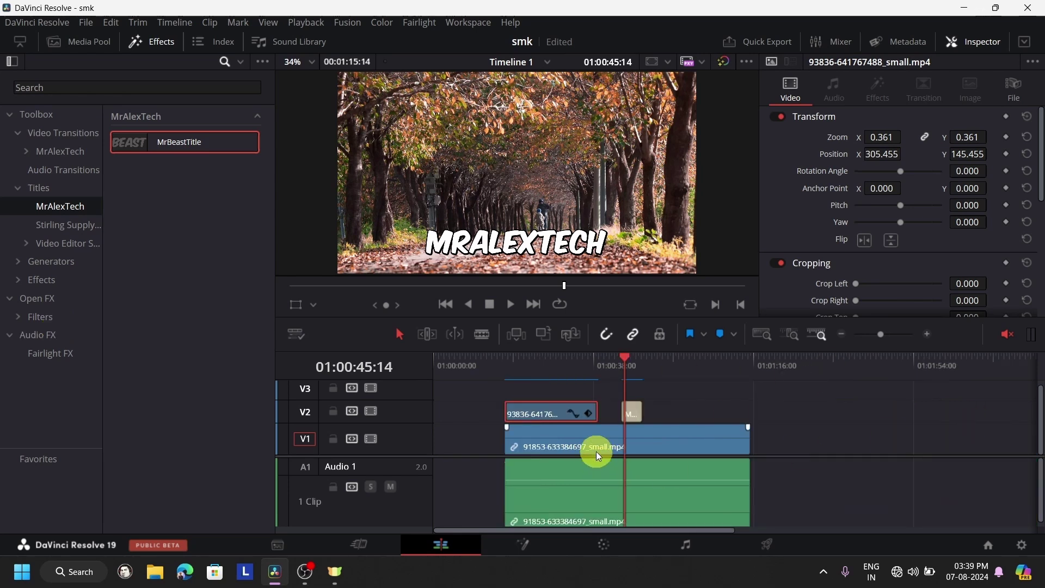
pyautogui.click(667, 413)
pyautogui.hotkey('ctrl', 'z')
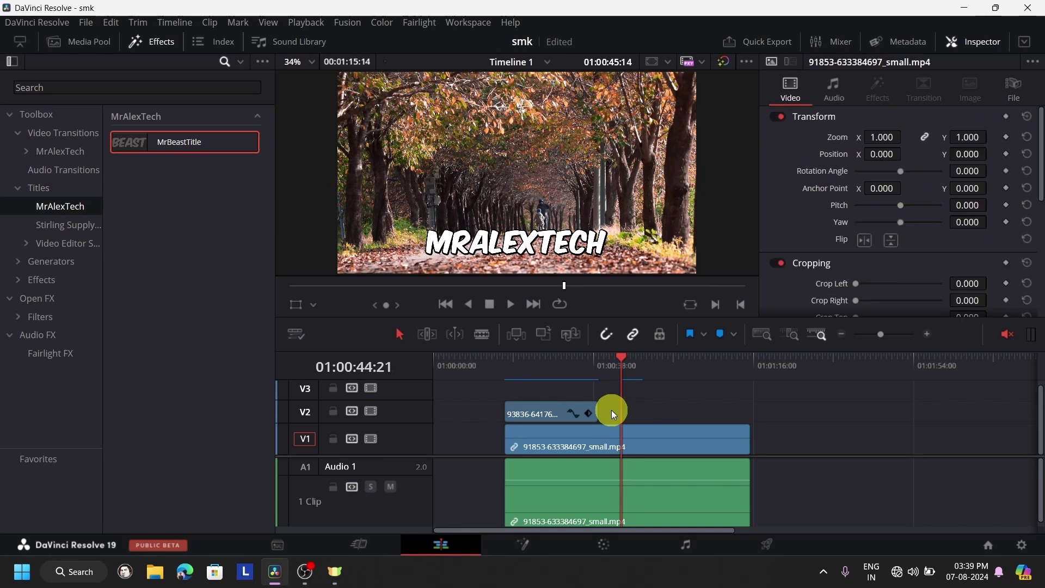
pyautogui.click(138, 42)
pyautogui.click(73, 41)
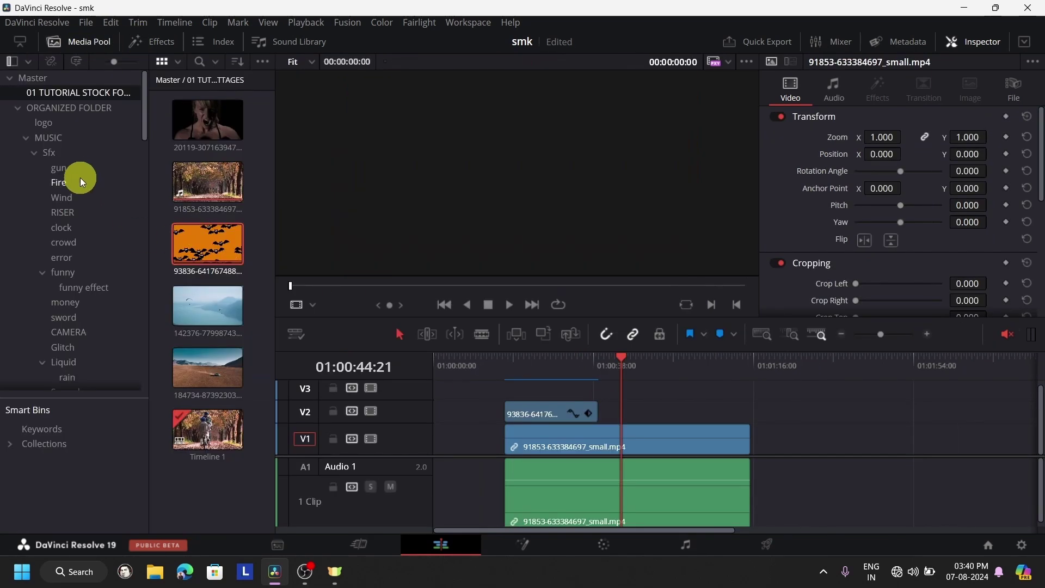
pyautogui.click(77, 39)
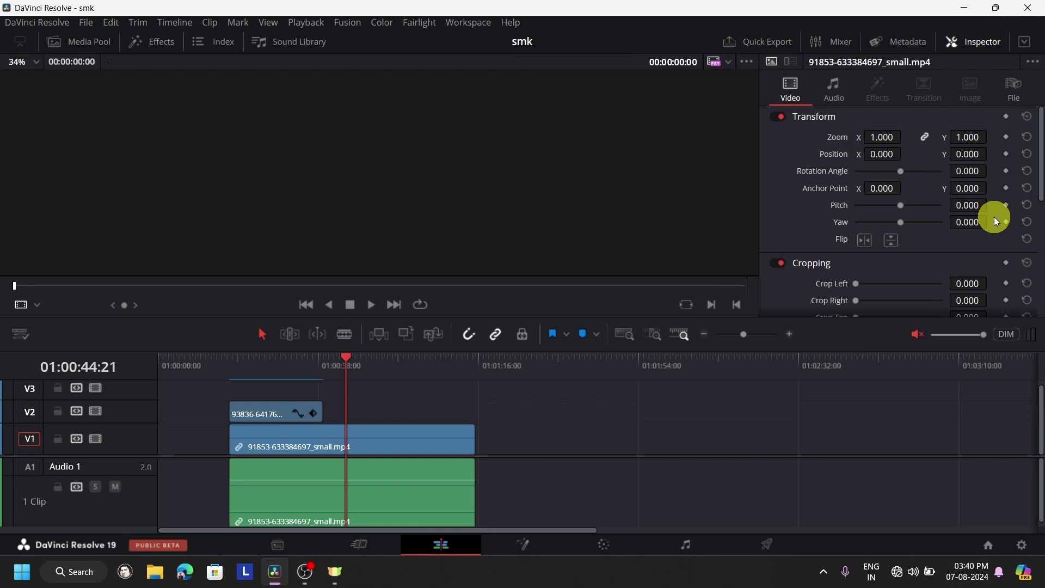
pyautogui.click(87, 42)
pyautogui.click(86, 42)
pyautogui.click(153, 42)
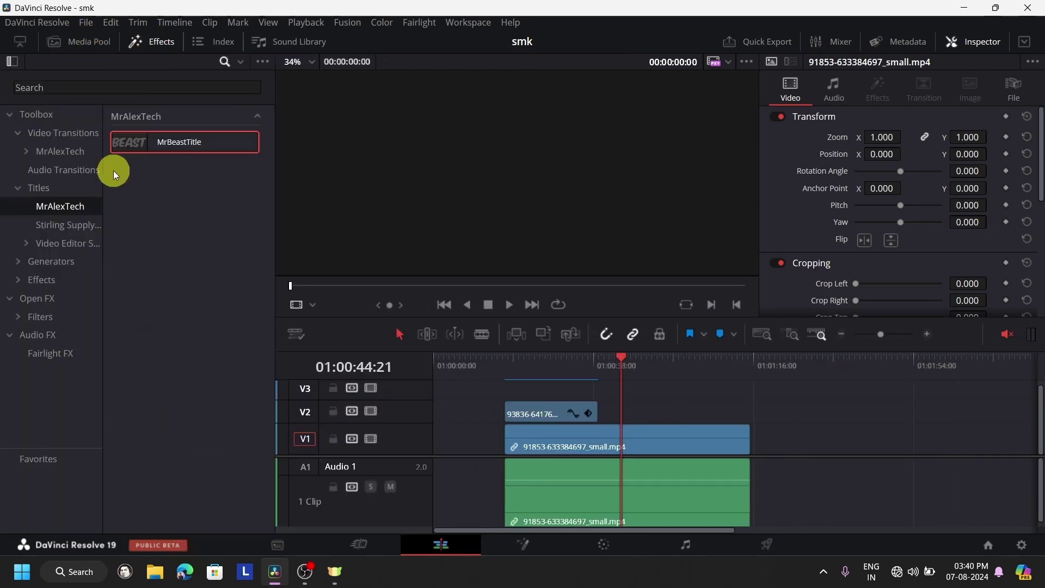
pyautogui.click(44, 188)
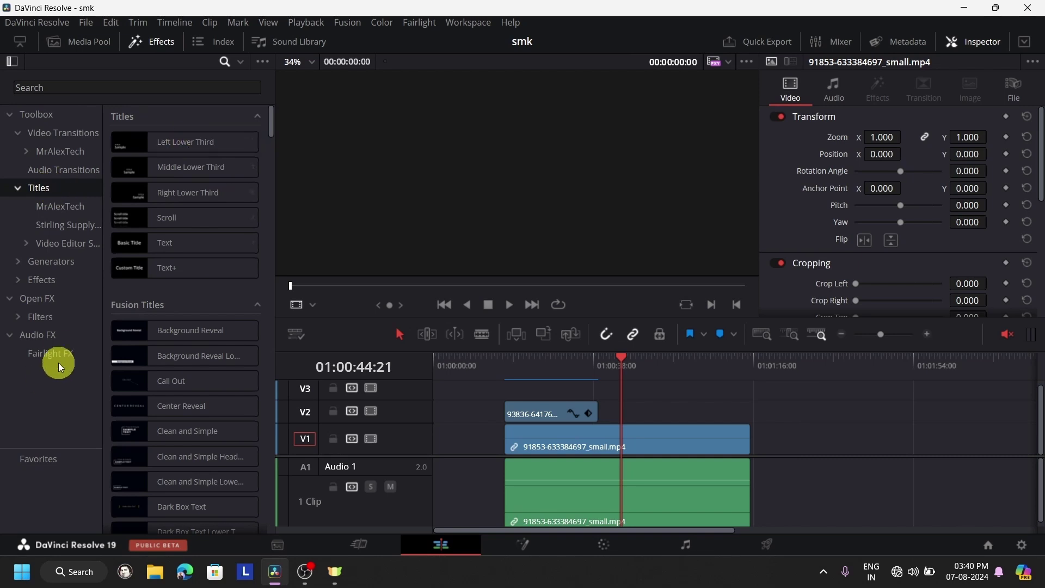
pyautogui.moveTo(148, 276); pyautogui.dragTo(671, 411)
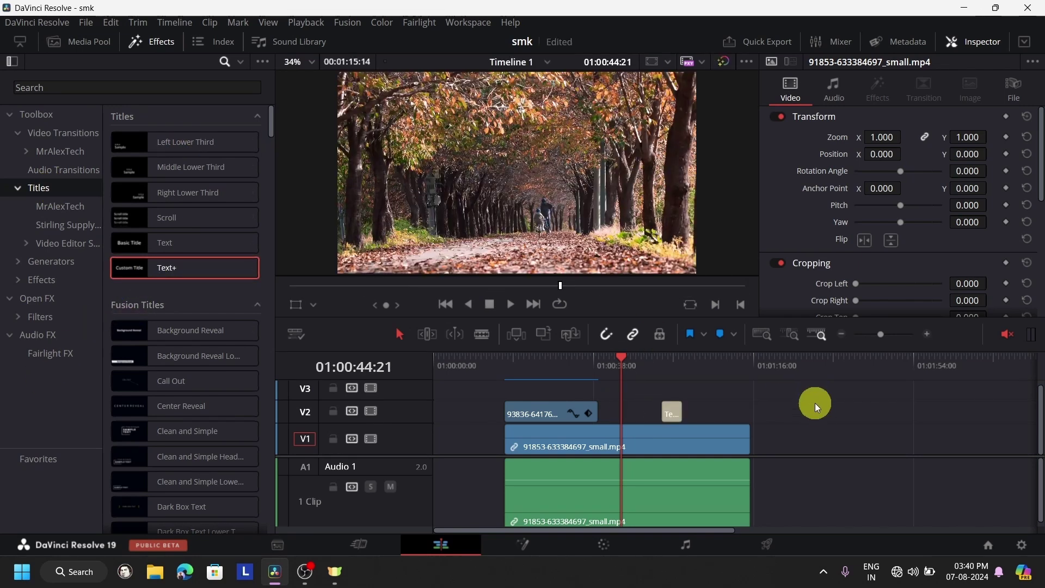
pyautogui.scroll(2, 814, 413)
pyautogui.press('Down')
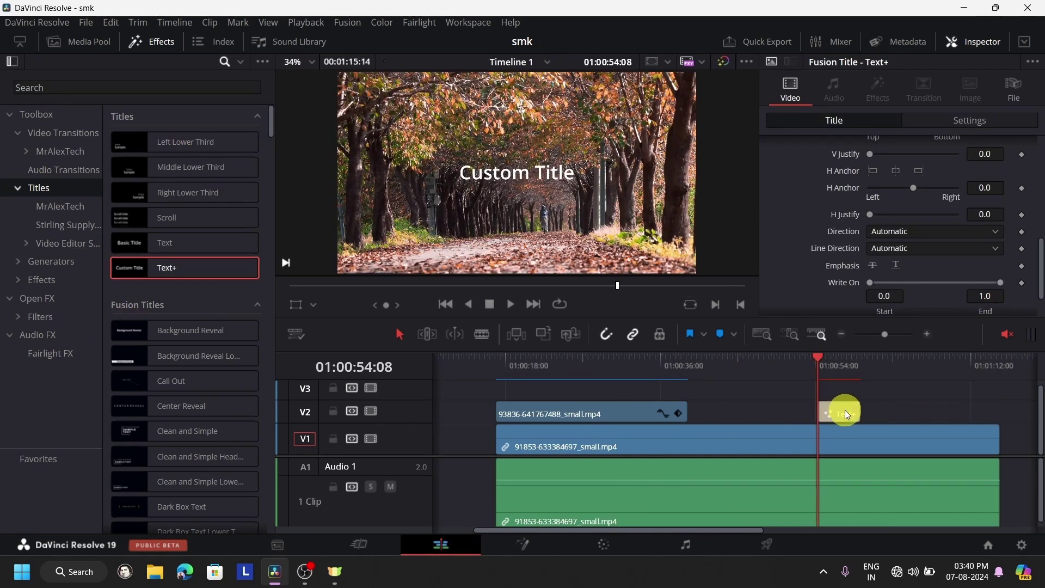
# Replace the Text+ title's Custom Title text with a person's name in capitals
pyautogui.scroll(5, 864, 244)
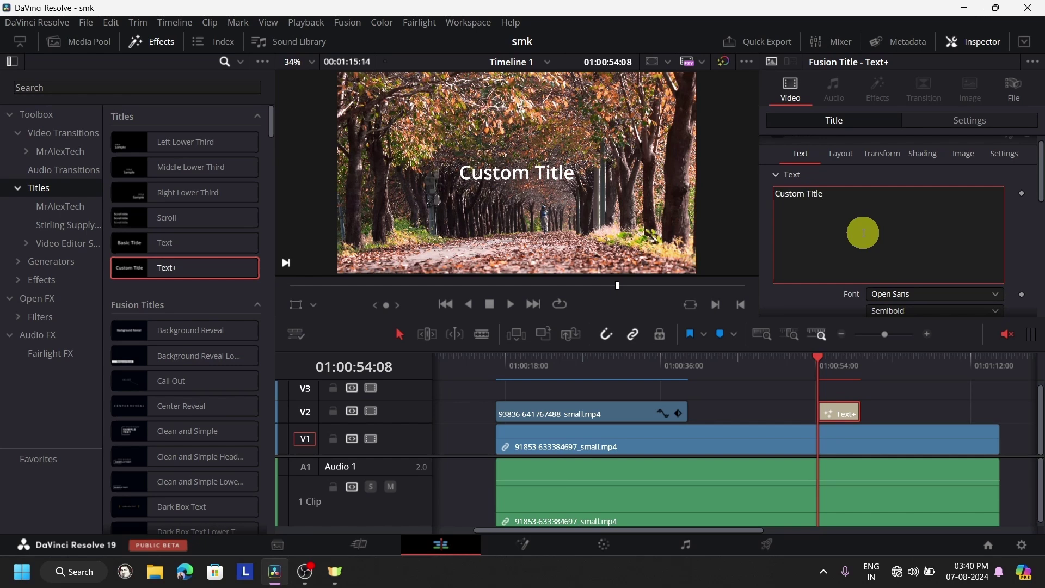
pyautogui.tripleClick(864, 232)
pyautogui.press('BackSpace')
pyautogui.write('ARU')
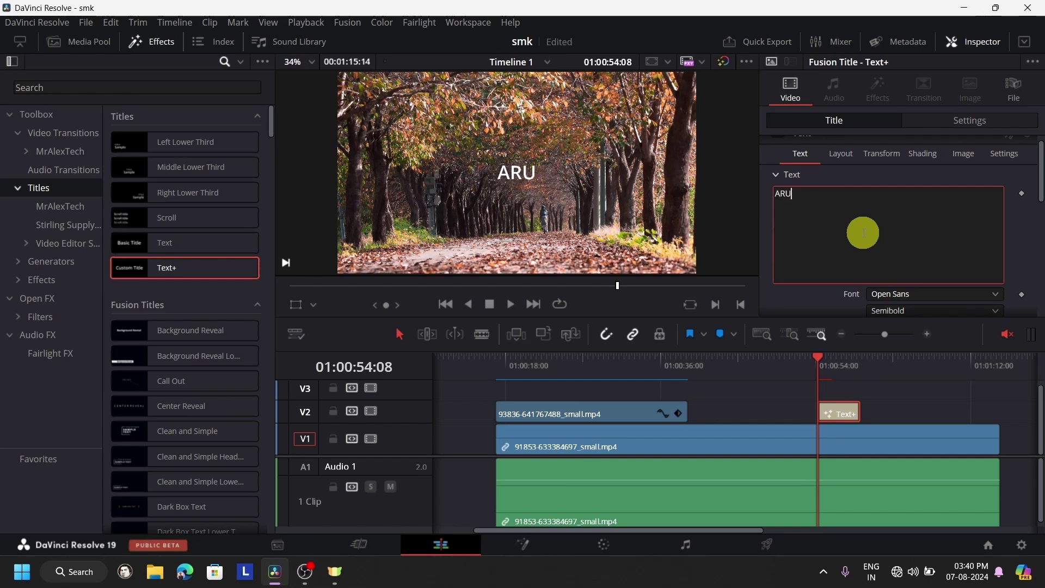
pyautogui.write('LSIVAM')
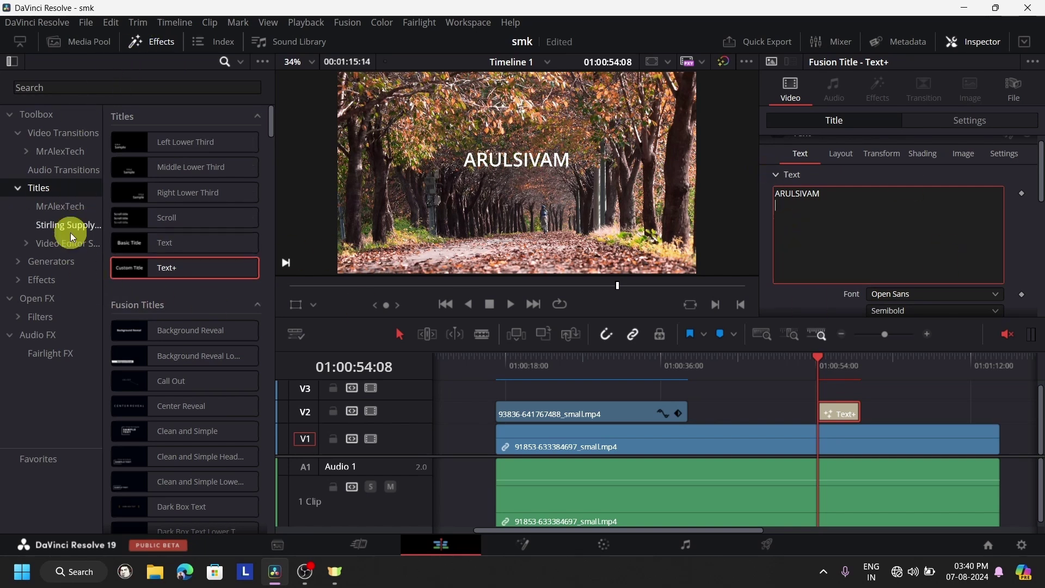
# Apply the MrAlexTech MagicAnimateV2 effect to the Text+ title on V2
pyautogui.click(14, 282)
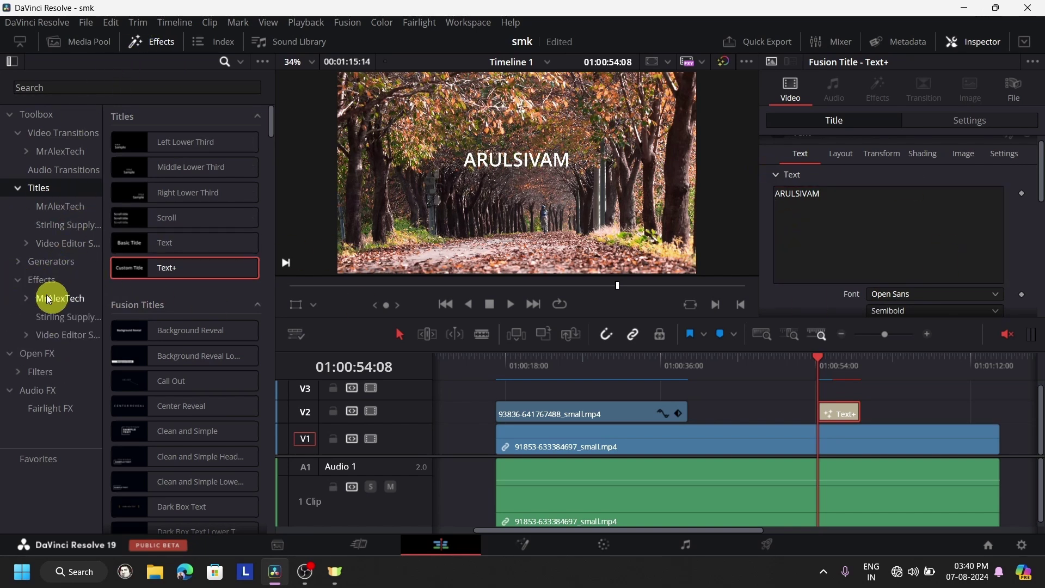
pyautogui.click(61, 298)
pyautogui.moveTo(166, 147); pyautogui.dragTo(892, 386)
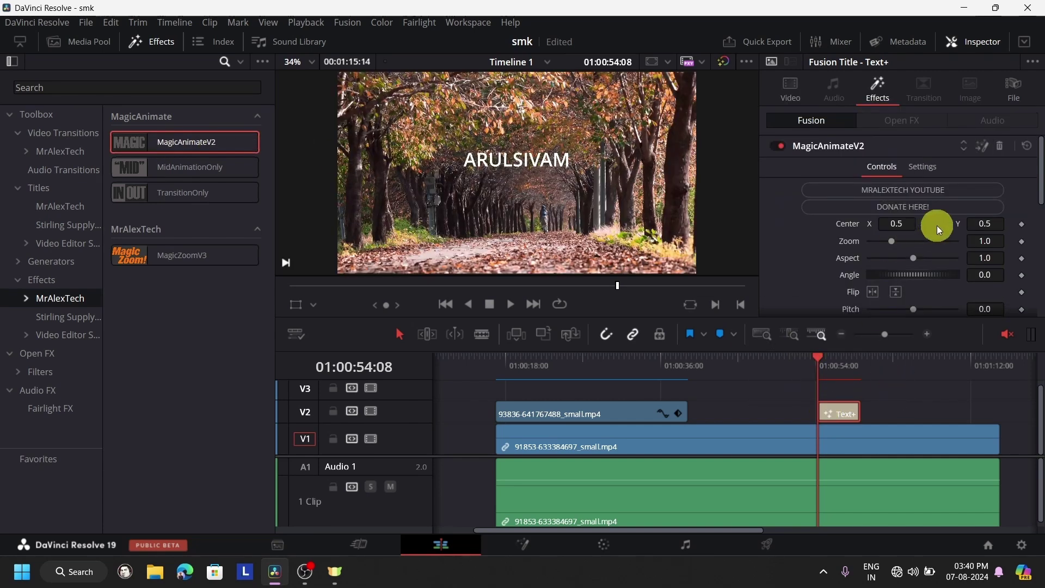
# Enable In and Out under MagicAnimateV2's Whip Control for the Text+ title
pyautogui.scroll(-3, 936, 258)
pyautogui.scroll(-3, 920, 256)
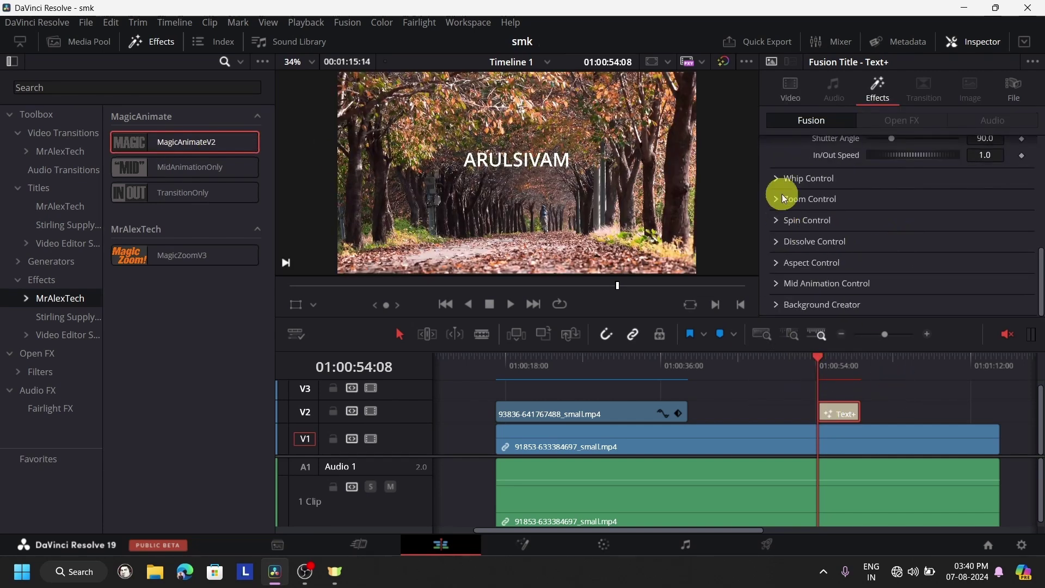
pyautogui.click(775, 180)
pyautogui.click(872, 196)
pyautogui.click(880, 213)
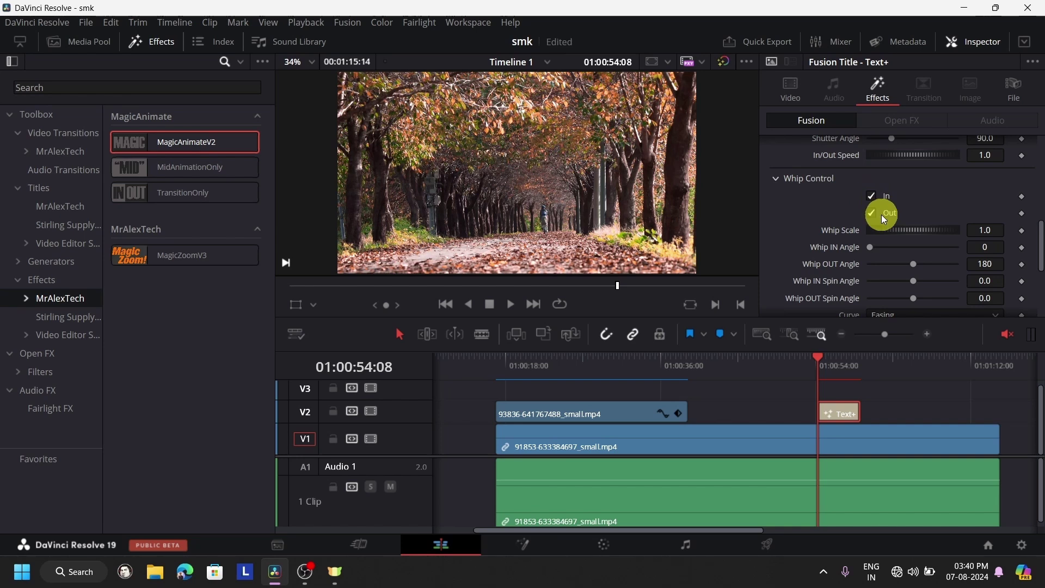
# Play the Text+ title's whip-in and, from 01:00:58:00, its whip-out, and turn off Whip In and Out
pyautogui.click(507, 305)
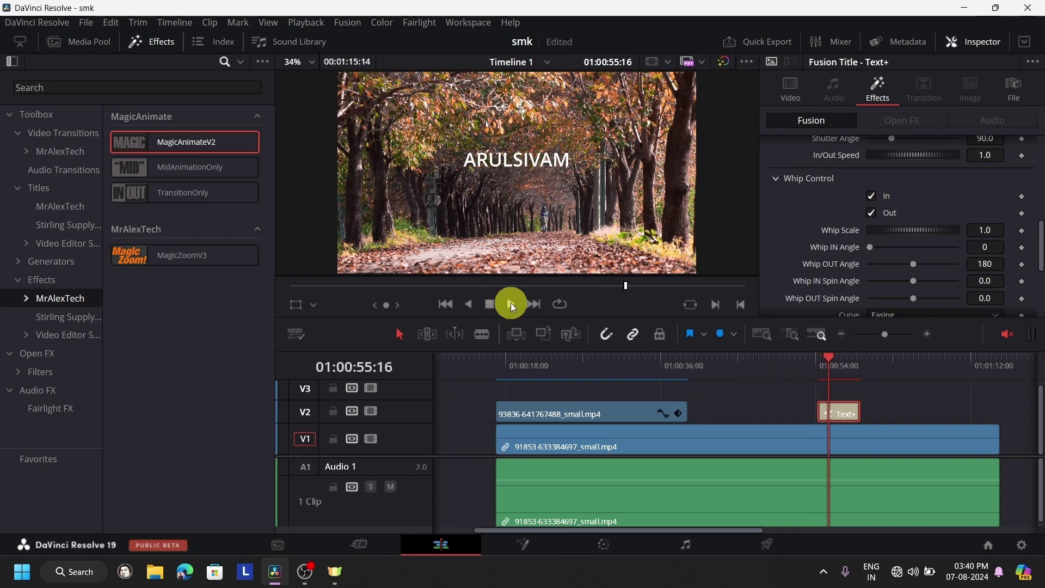
pyautogui.click(851, 368)
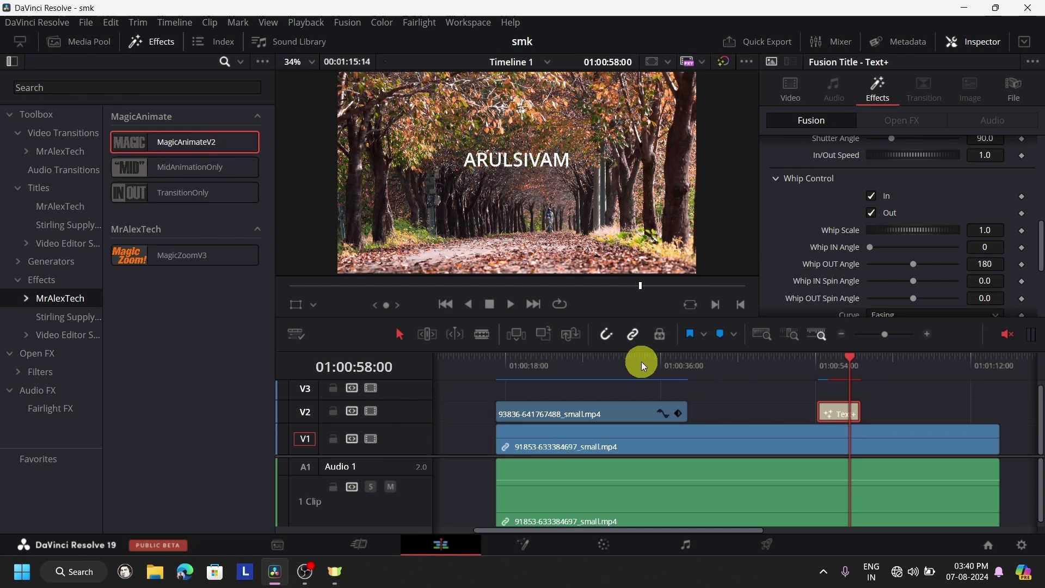
pyautogui.click(507, 305)
pyautogui.click(494, 303)
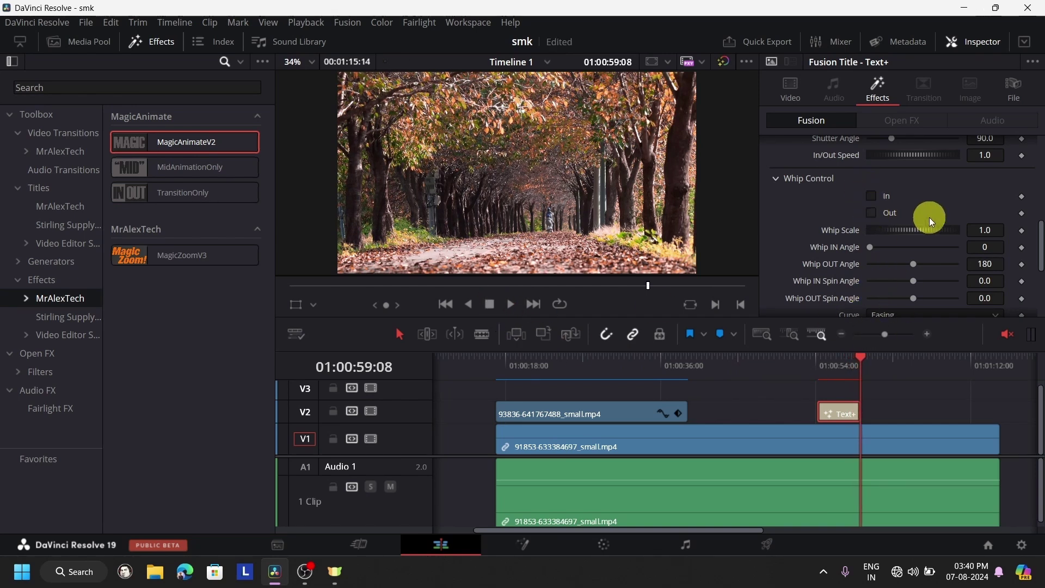
pyautogui.scroll(-5, 930, 221)
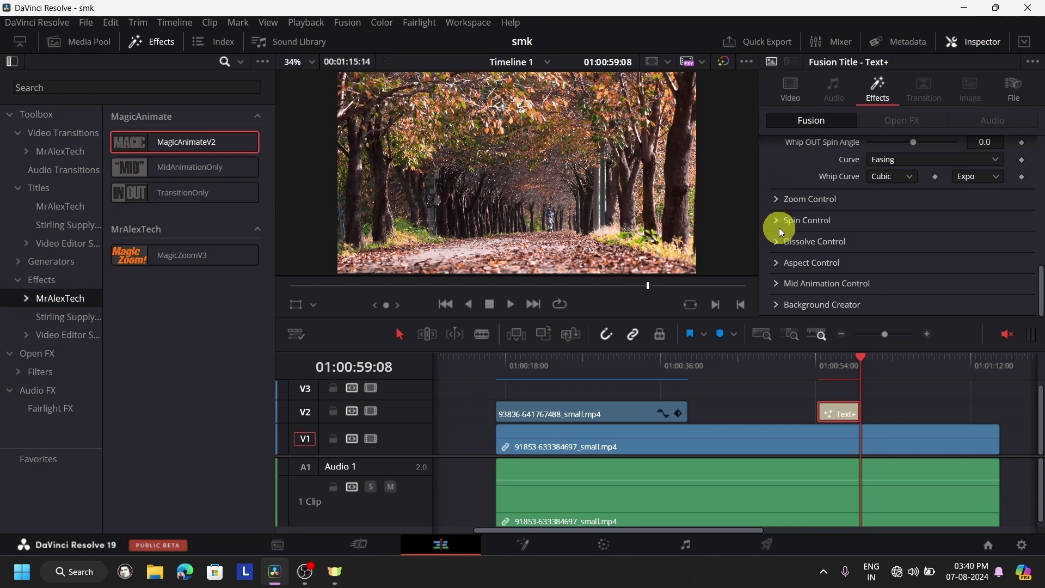
# Enable In and Out under MagicAnimateV2's Dissolve Control for the Text+ title and play its dissolve from the clip's start and near its end
pyautogui.click(782, 246)
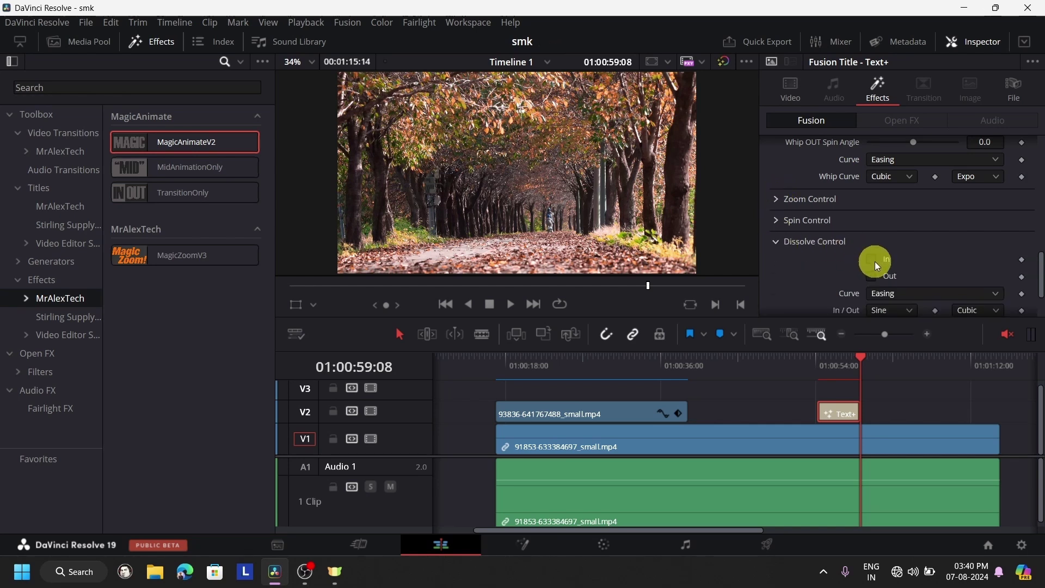
pyautogui.click(875, 262)
pyautogui.click(819, 360)
pyautogui.click(511, 299)
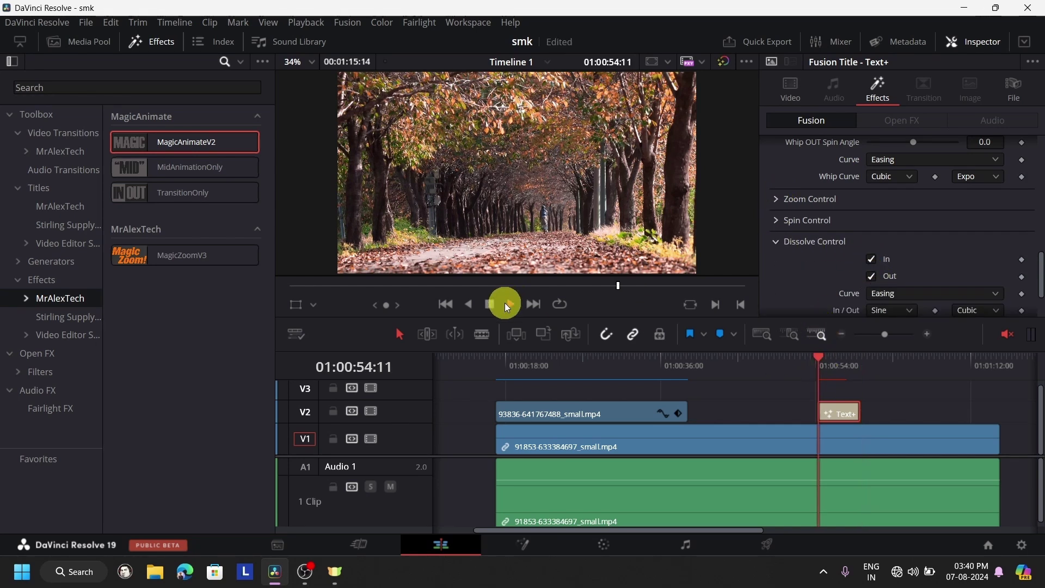
pyautogui.click(851, 365)
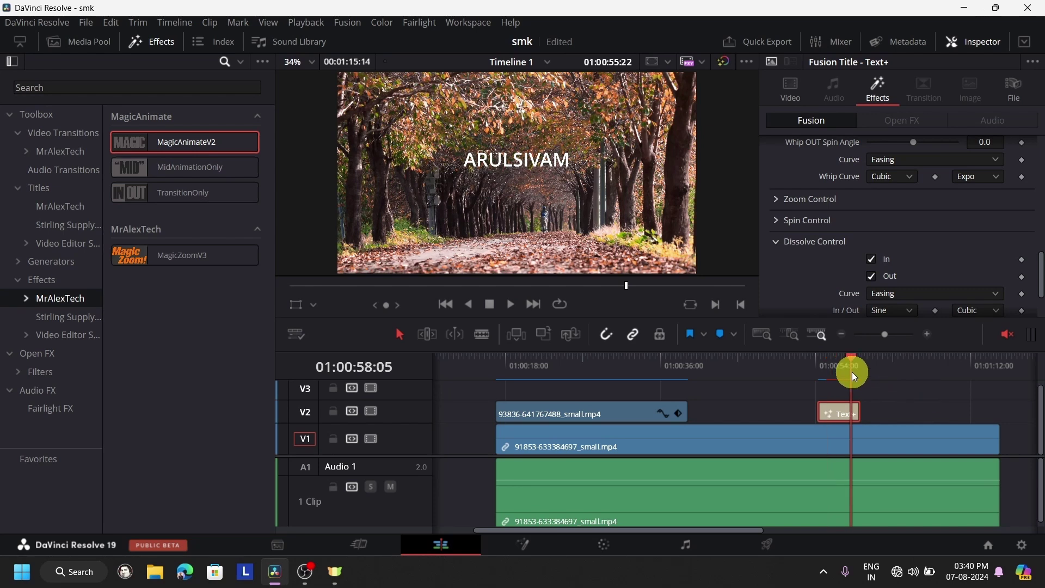
# Examine MagicAnimateV2's Spin Control and Whip Control settings, and scrub back across the timeline's clips
pyautogui.scroll(-2, 822, 229)
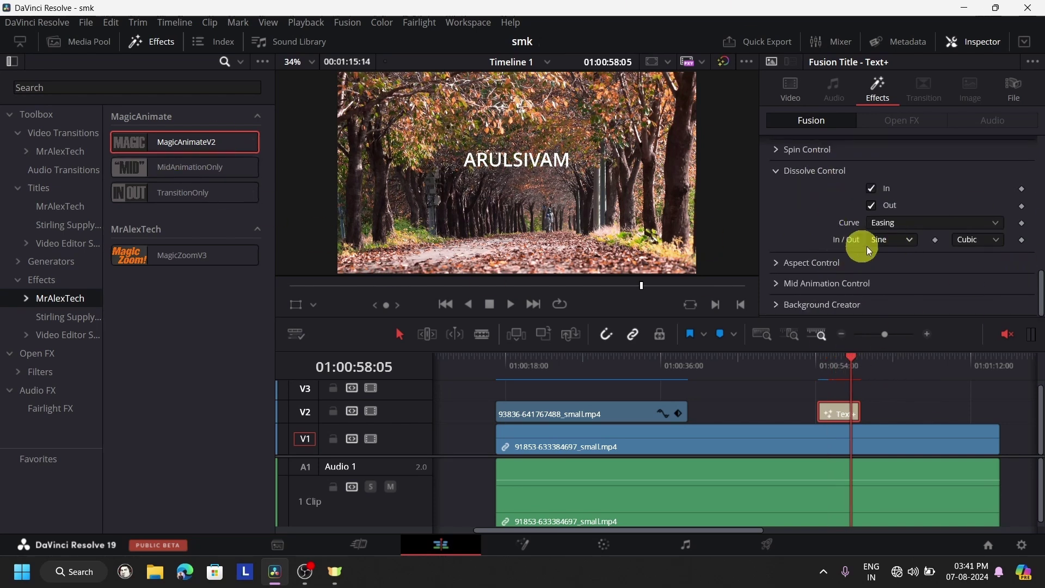
pyautogui.click(779, 150)
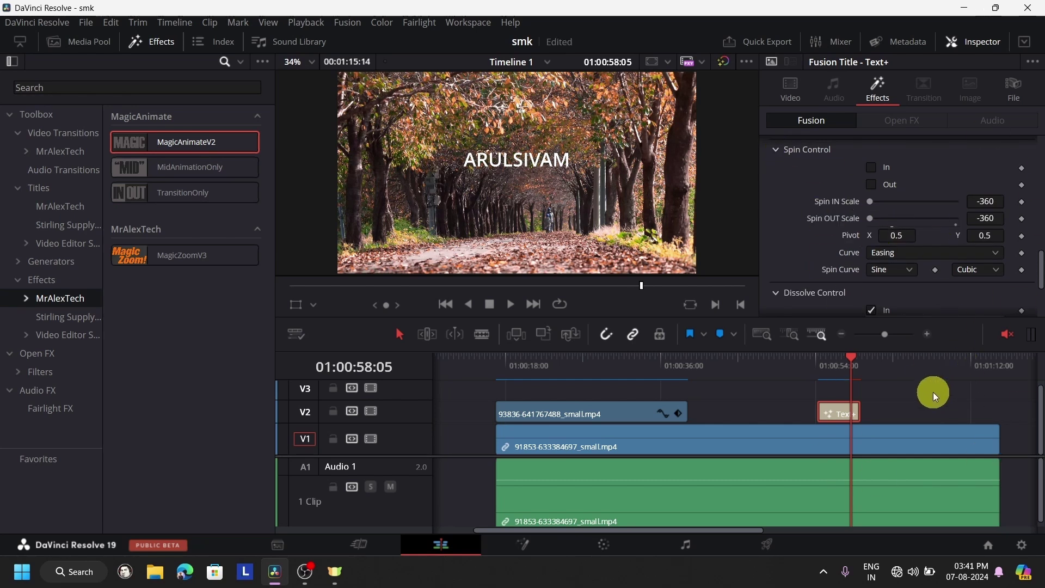
pyautogui.scroll(5, 940, 266)
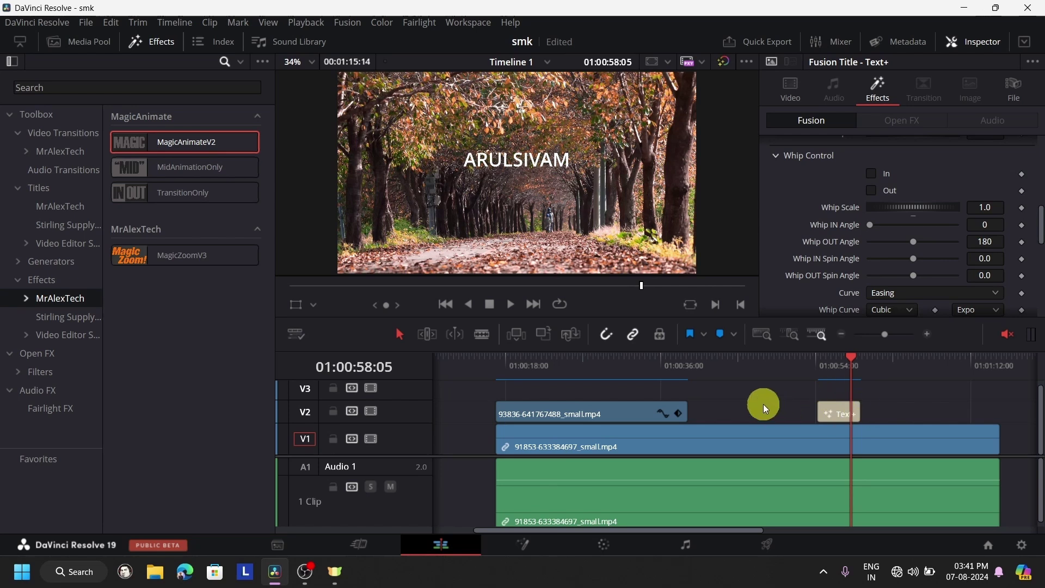
pyautogui.scroll(-3, 763, 403)
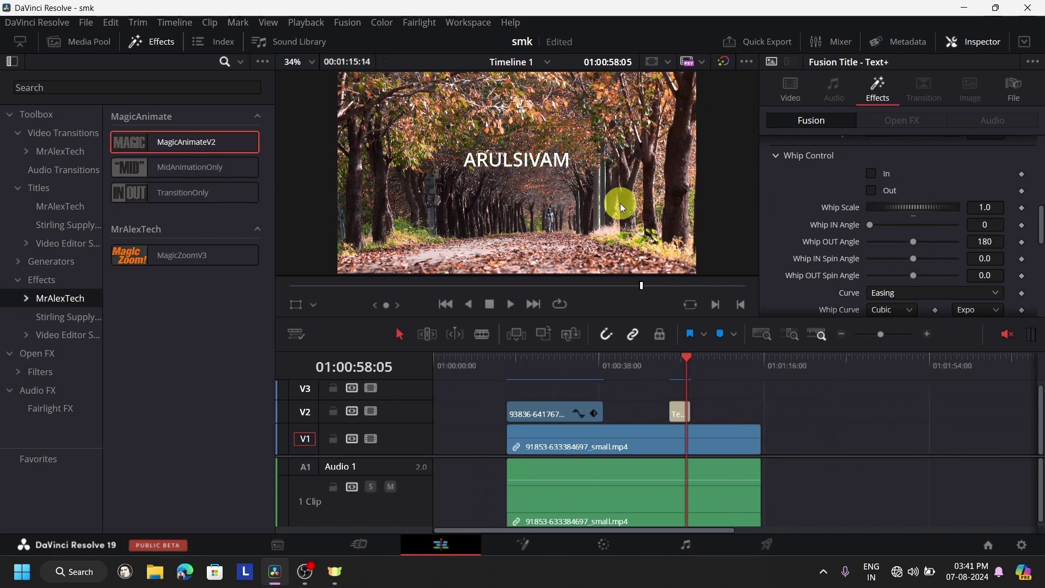
pyautogui.moveTo(694, 371); pyautogui.dragTo(515, 412)
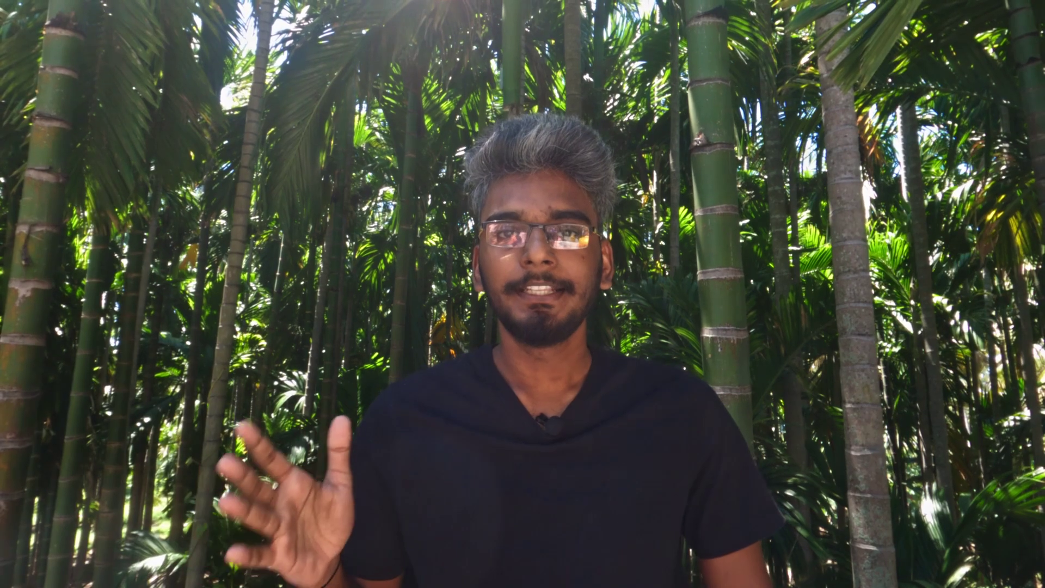